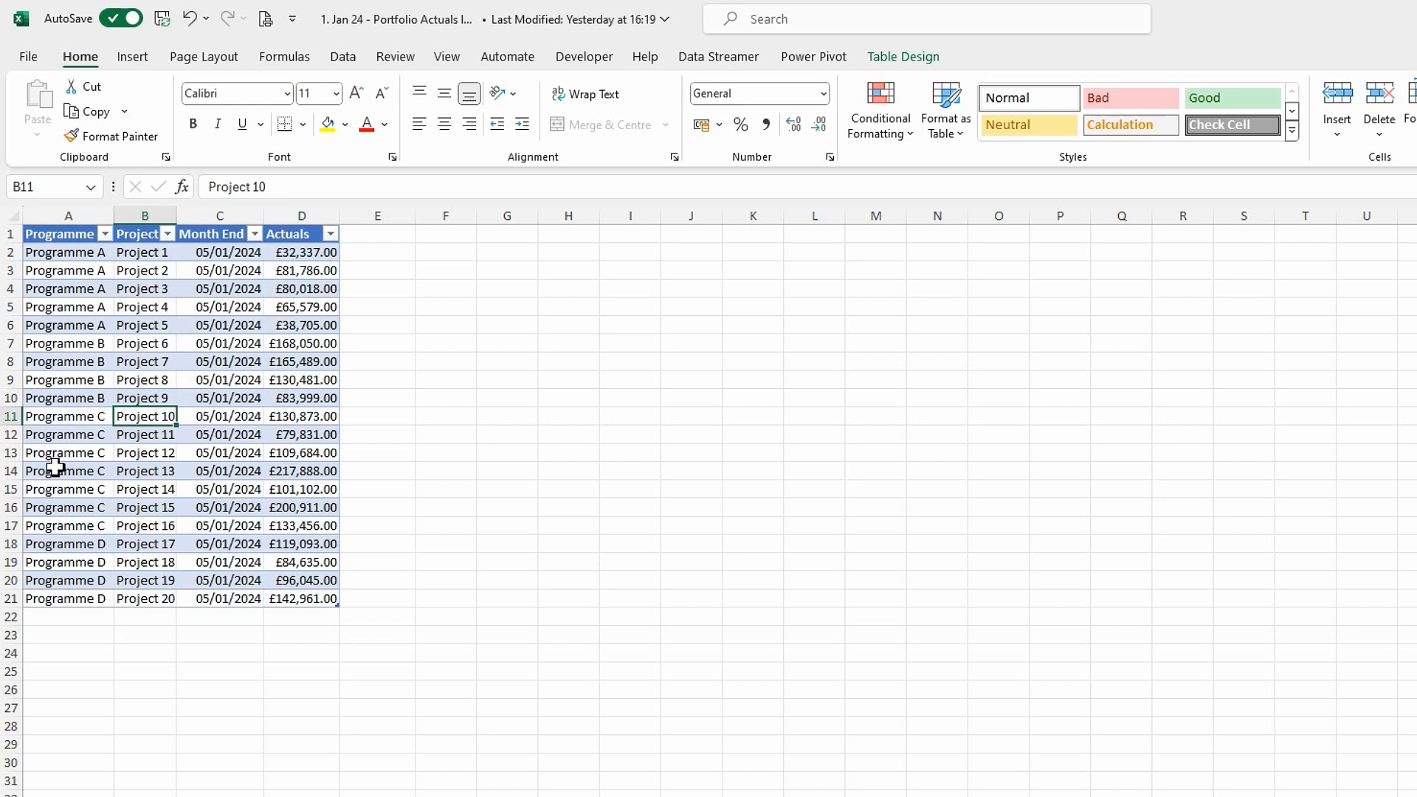
# Step: Check the name given to the actuals table in the January workbook
pyautogui.click(182, 347)
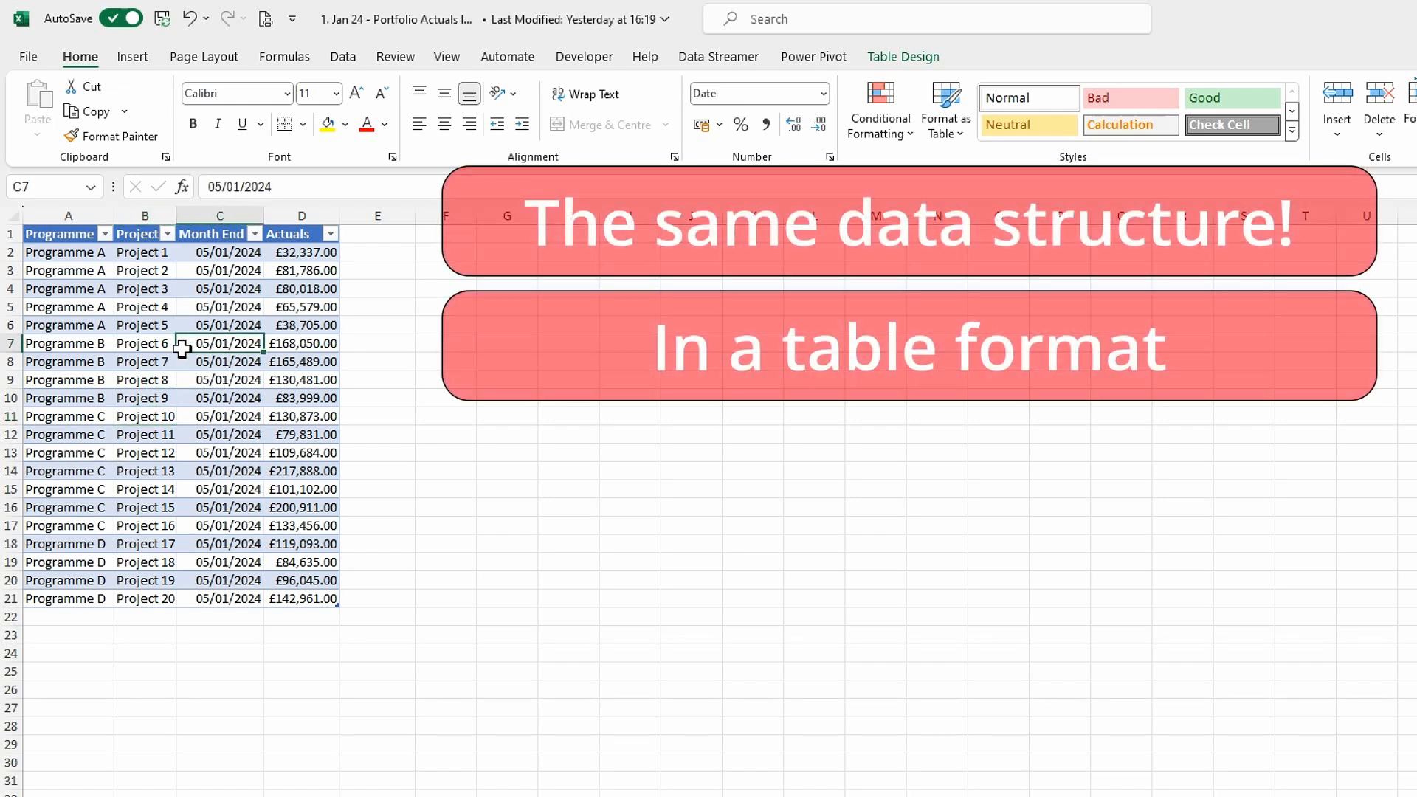
pyautogui.click(905, 58)
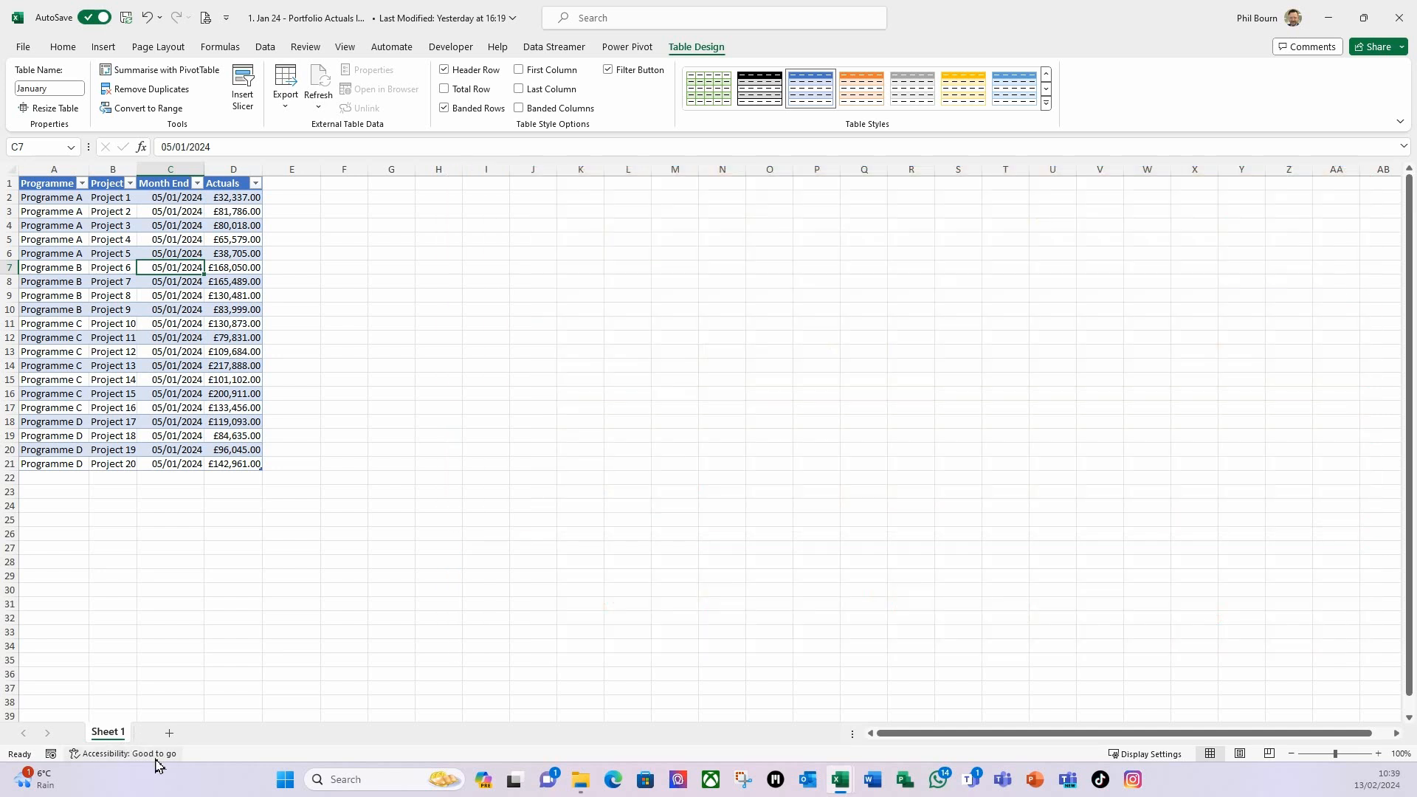
# Step: Switch to File Explorer and look through the Monthly Actuals - Location 1 and Monthly Actuals - Location 2 folders
pyautogui.click(582, 781)
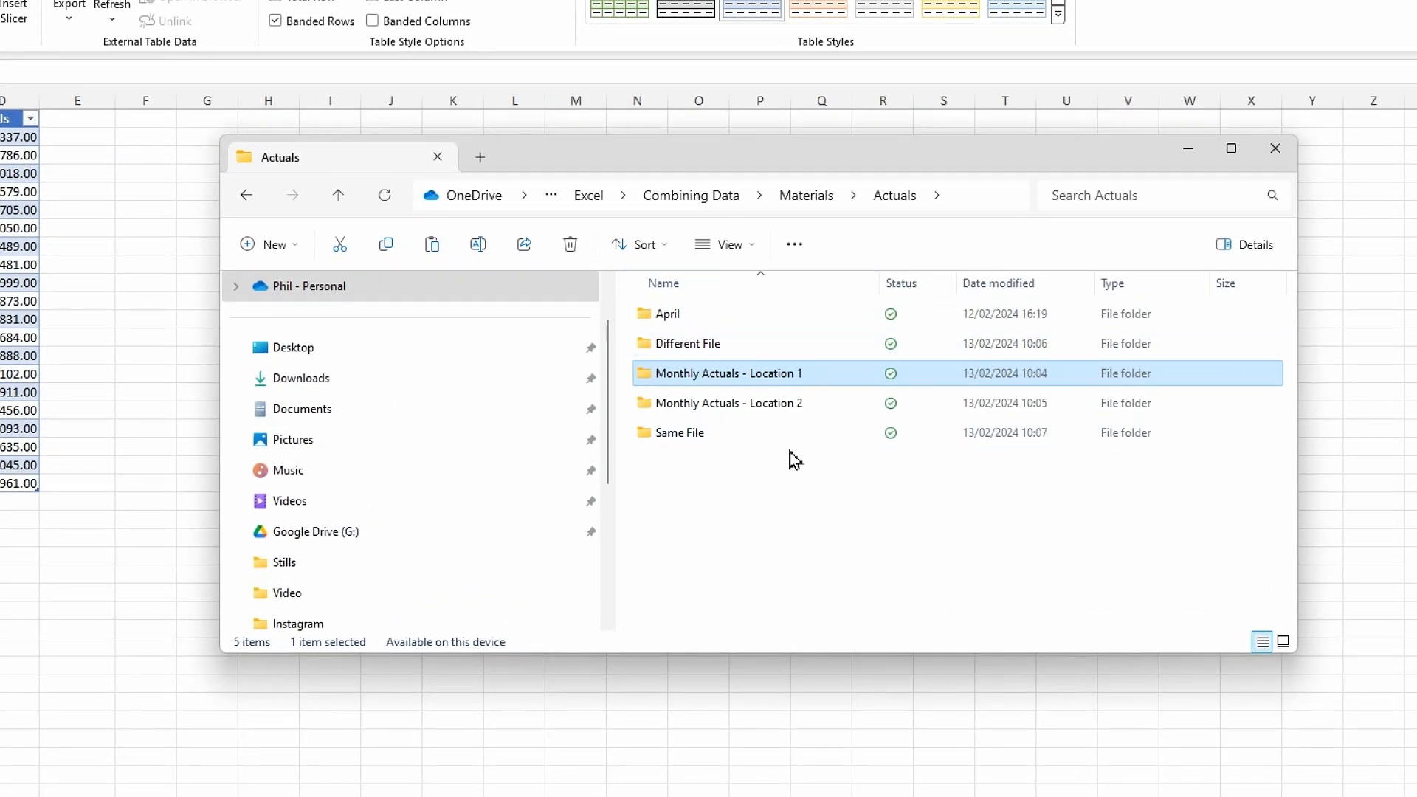
pyautogui.doubleClick(756, 377)
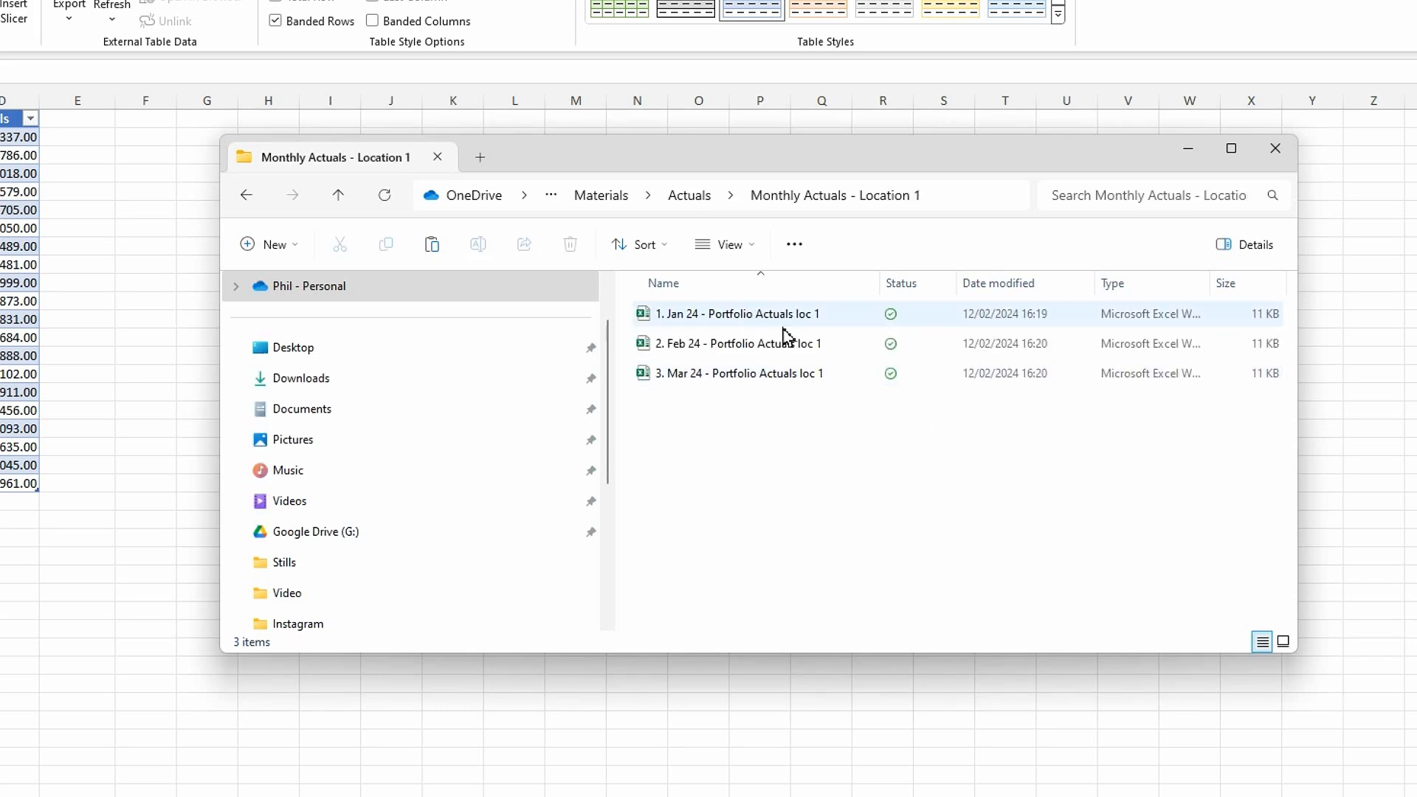
pyautogui.click(689, 197)
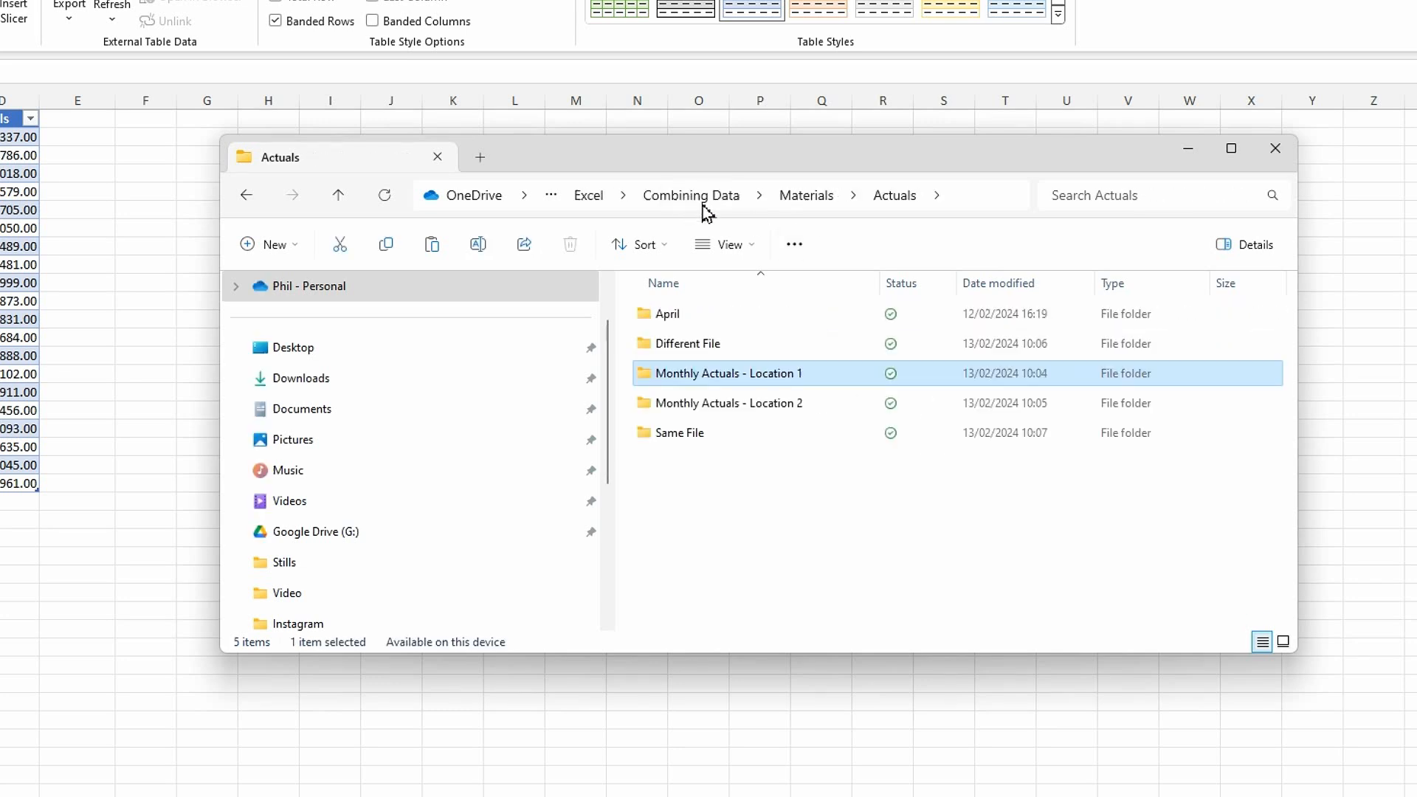
pyautogui.doubleClick(725, 404)
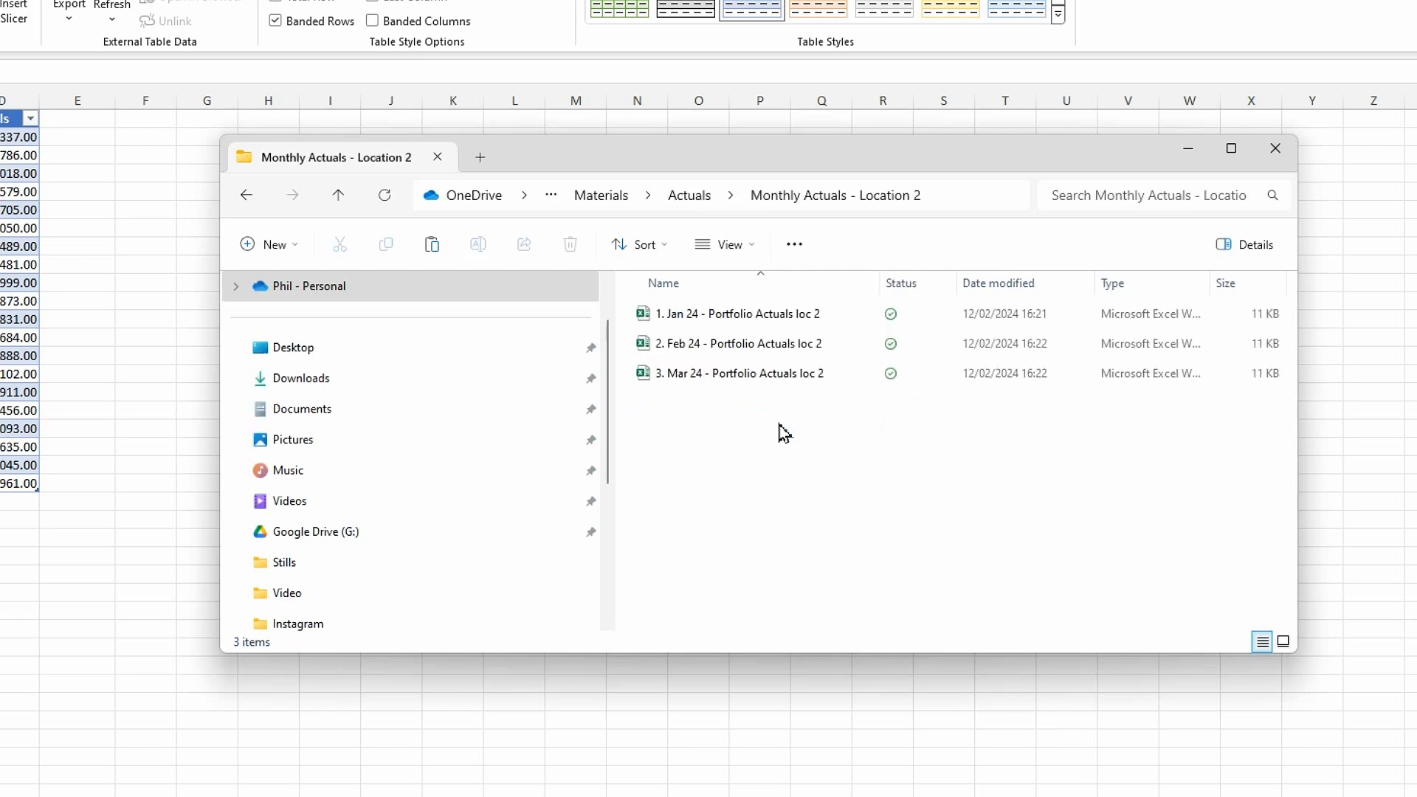
# Step: Open the workbook 2. Feb 24 - Portfolio Actuals loc 2 and check the name of its actuals table
pyautogui.doubleClick(719, 345)
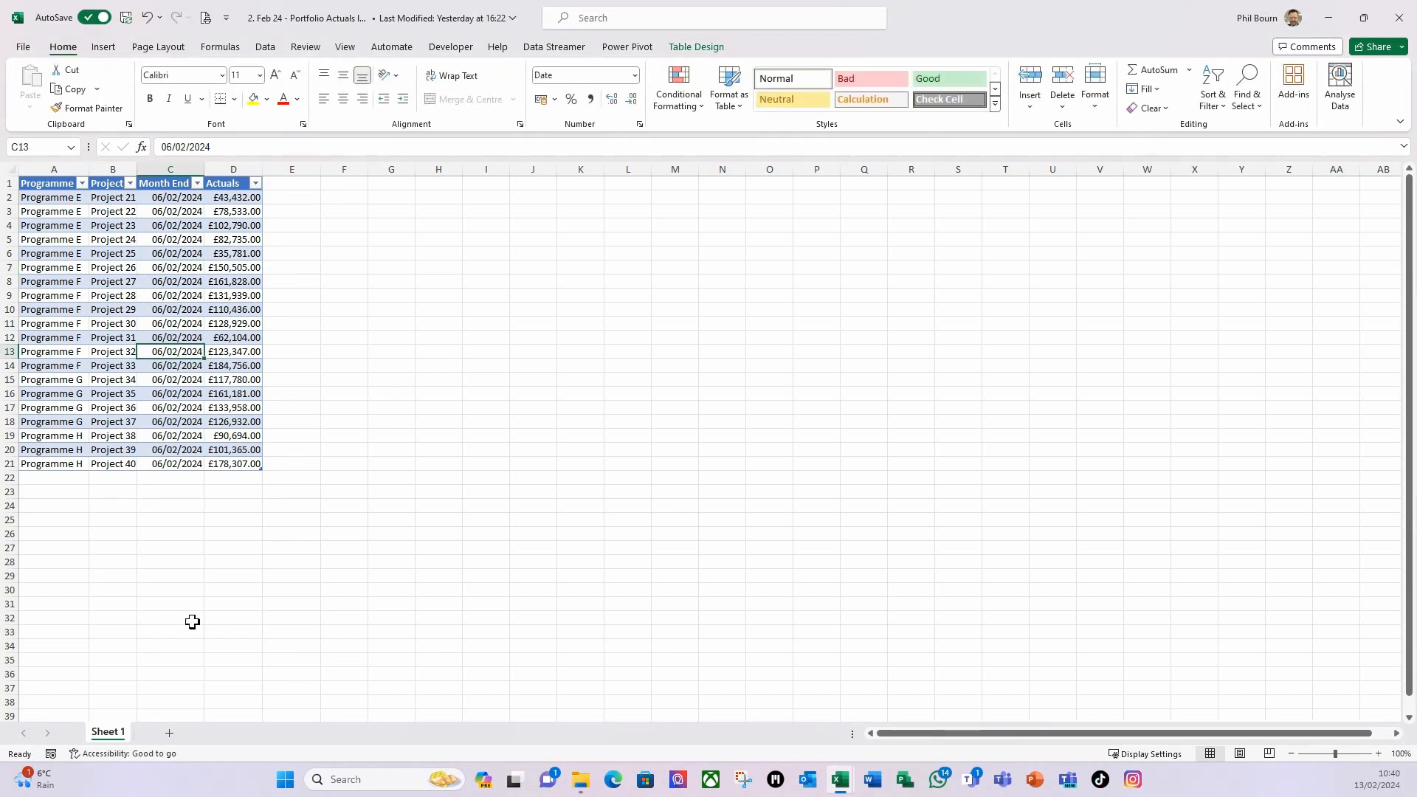
pyautogui.click(92, 392)
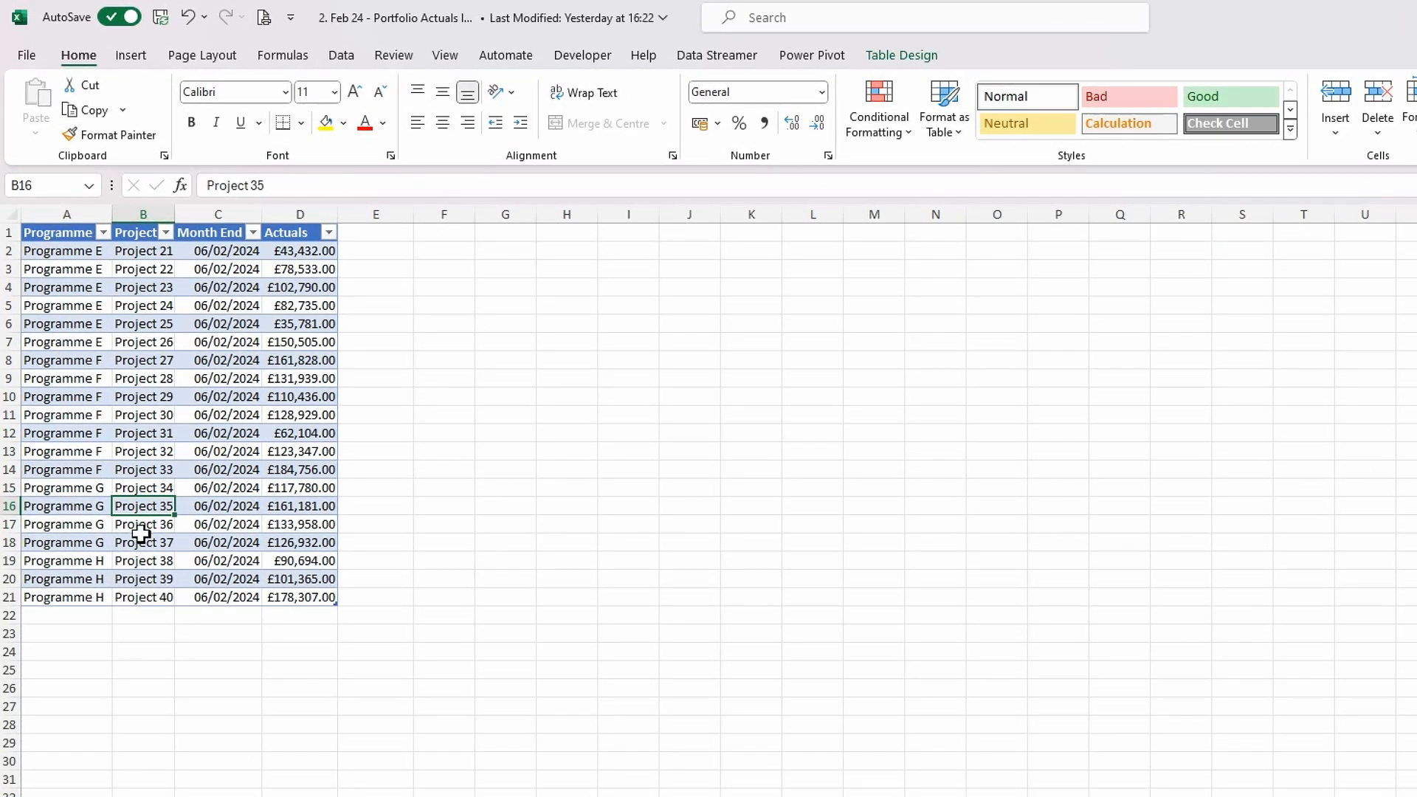
pyautogui.click(903, 55)
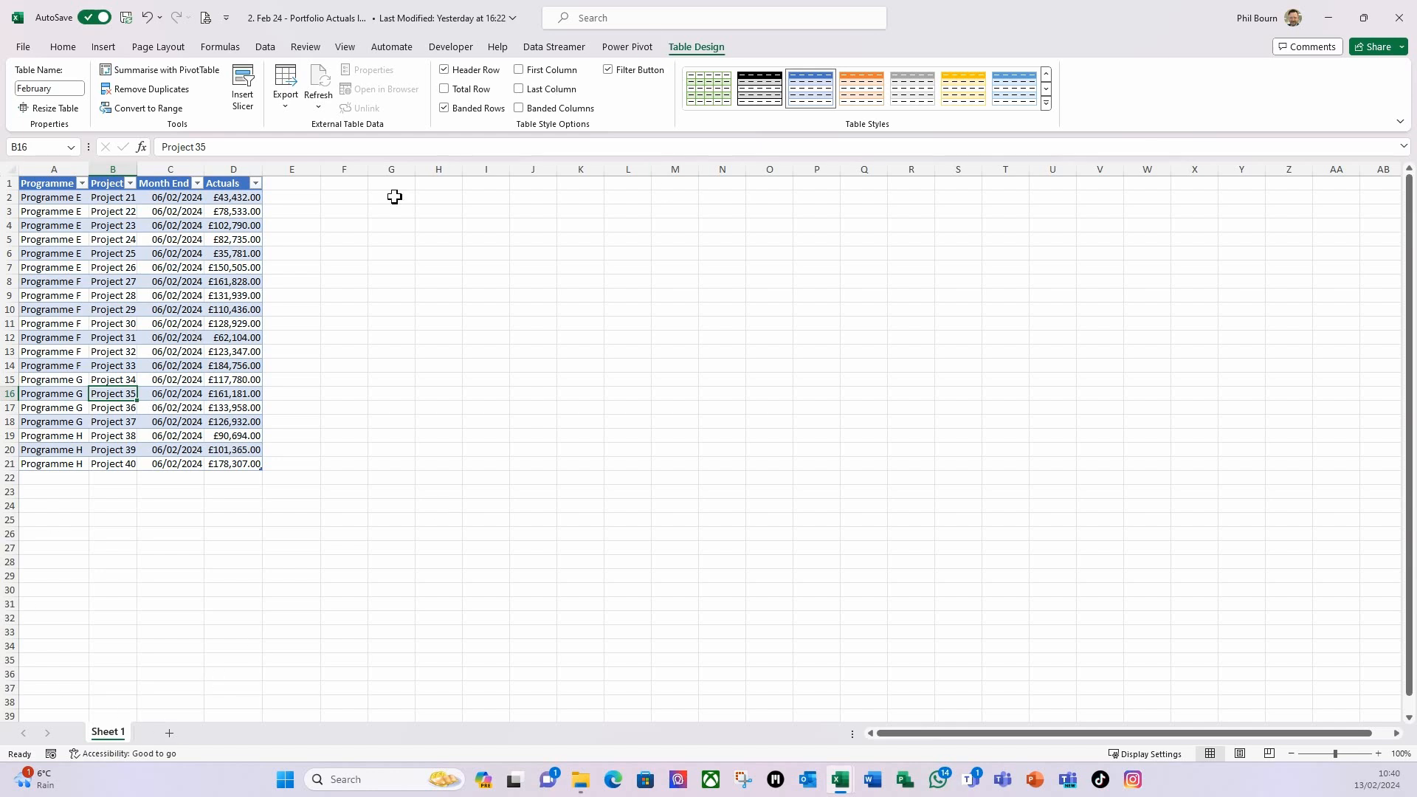
# Step: Close the February and January actuals workbooks and the File Explorer window to return to the Portfolio Budget Report workbook
pyautogui.click(1399, 17)
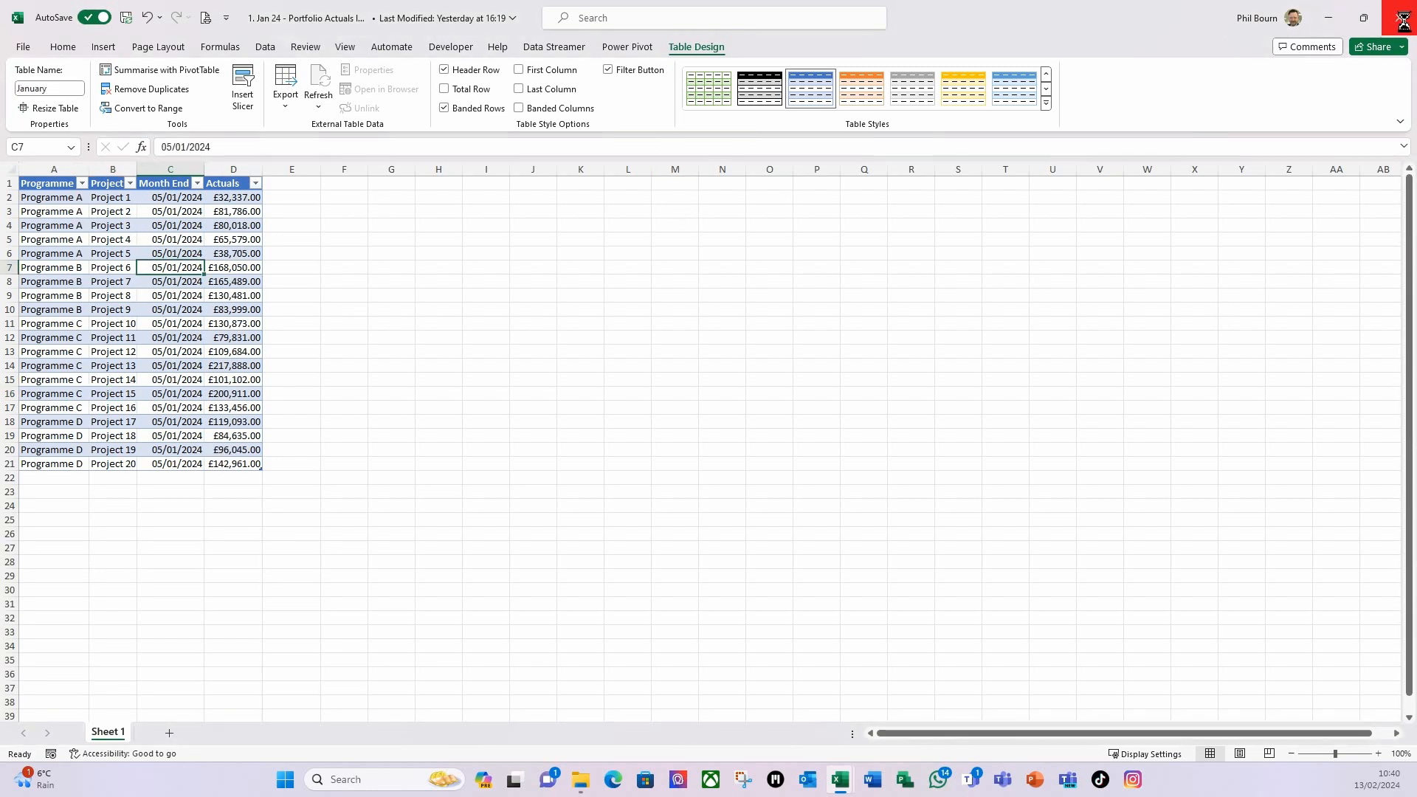
pyautogui.click(1403, 22)
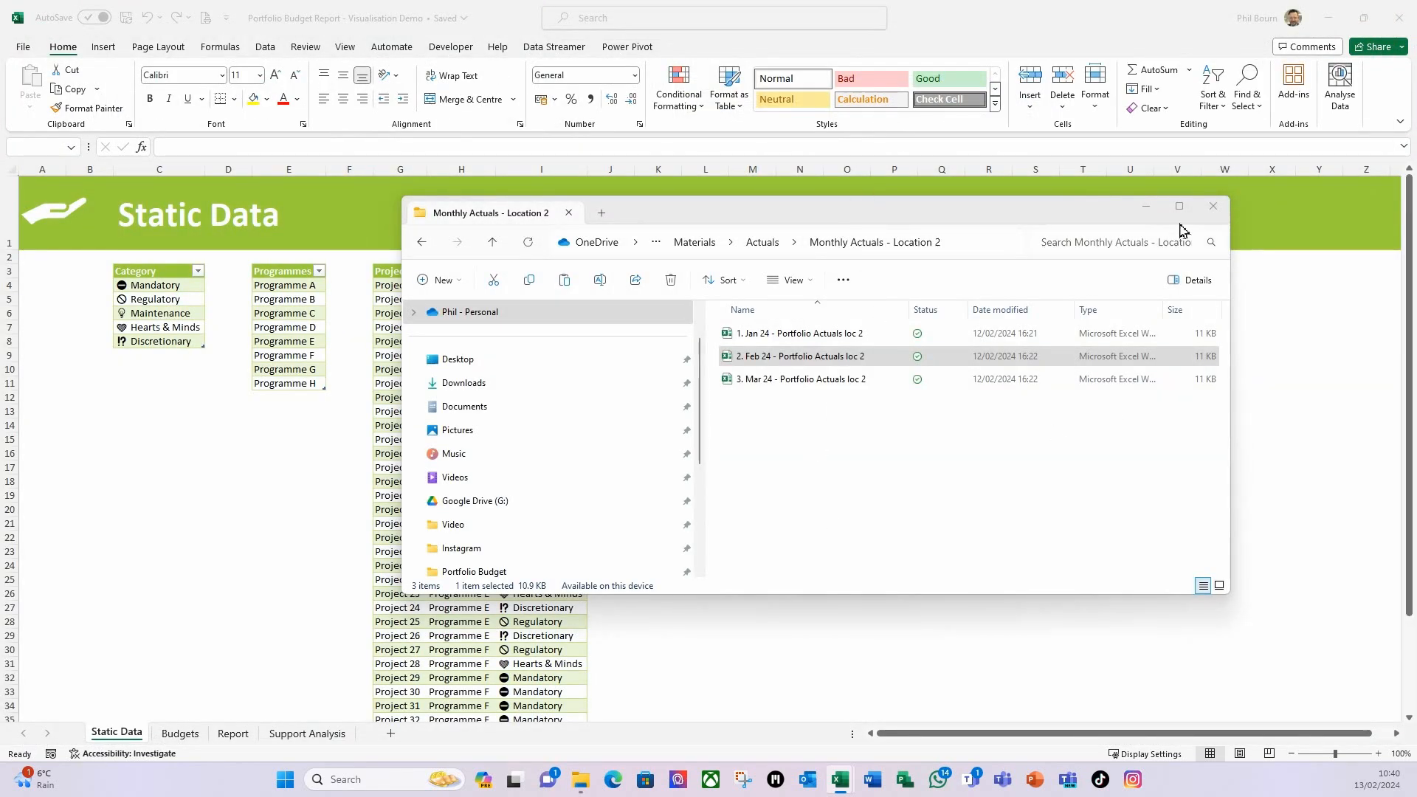
pyautogui.click(1214, 211)
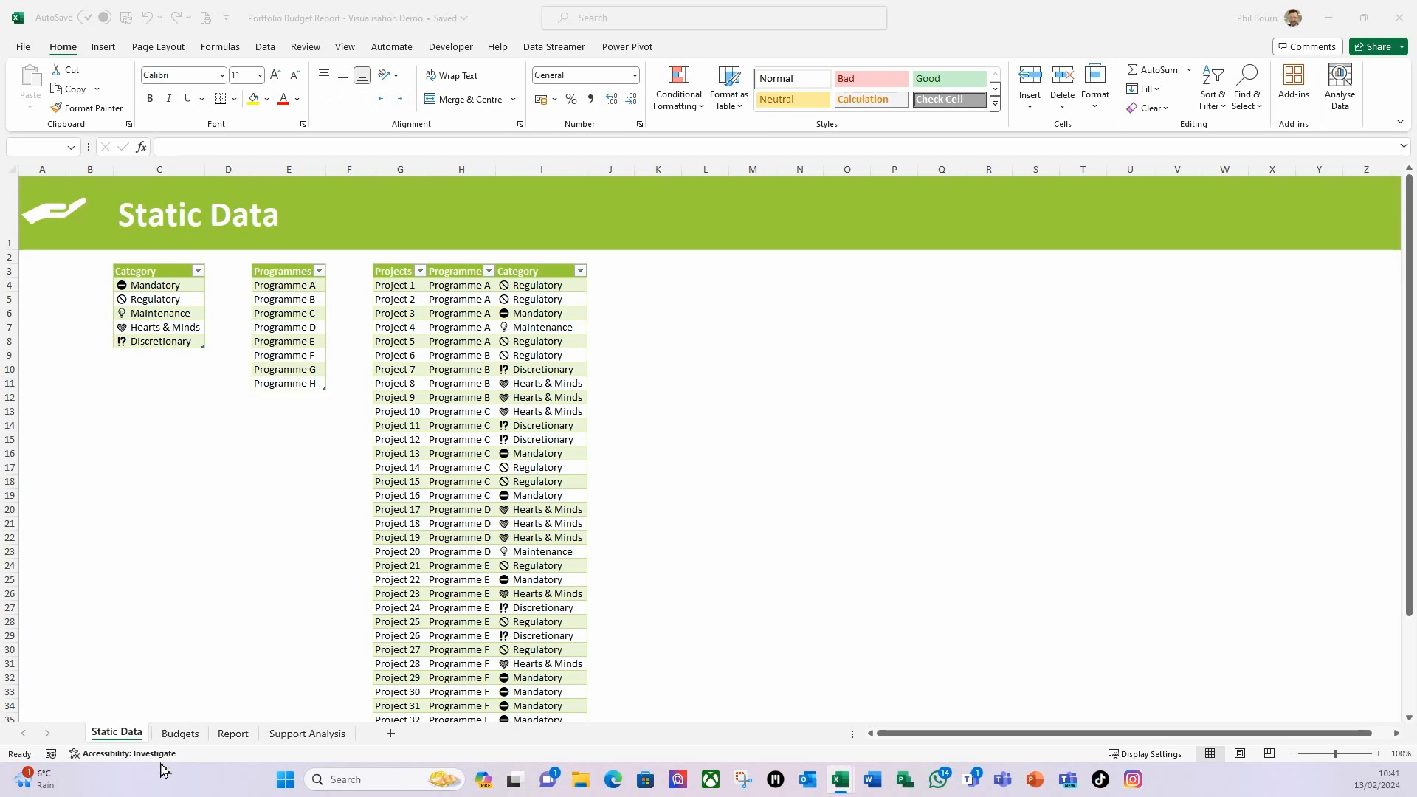
# Step: Check the table names of the Category, Programmes and Projects tables on the Static Data sheet
pyautogui.click(180, 303)
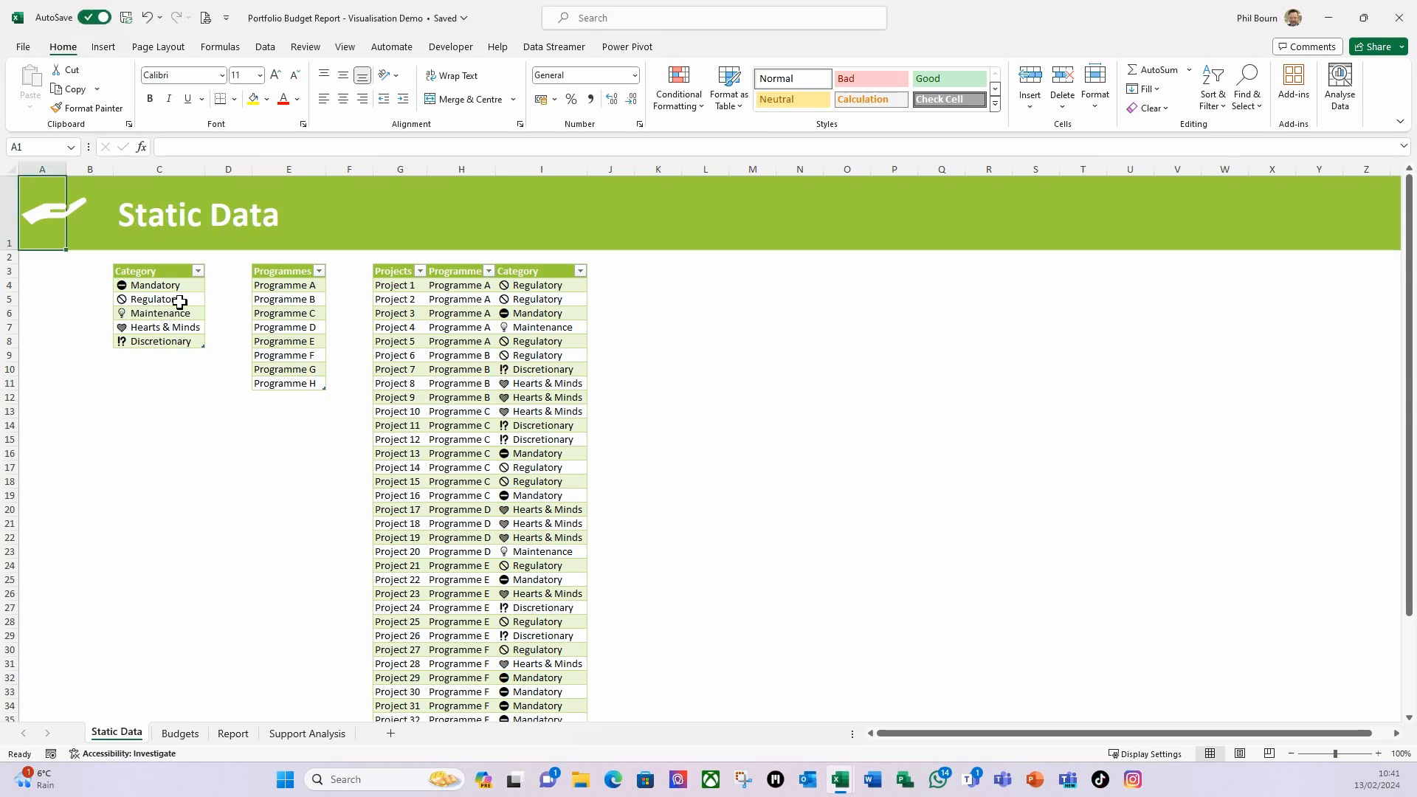
pyautogui.click(156, 287)
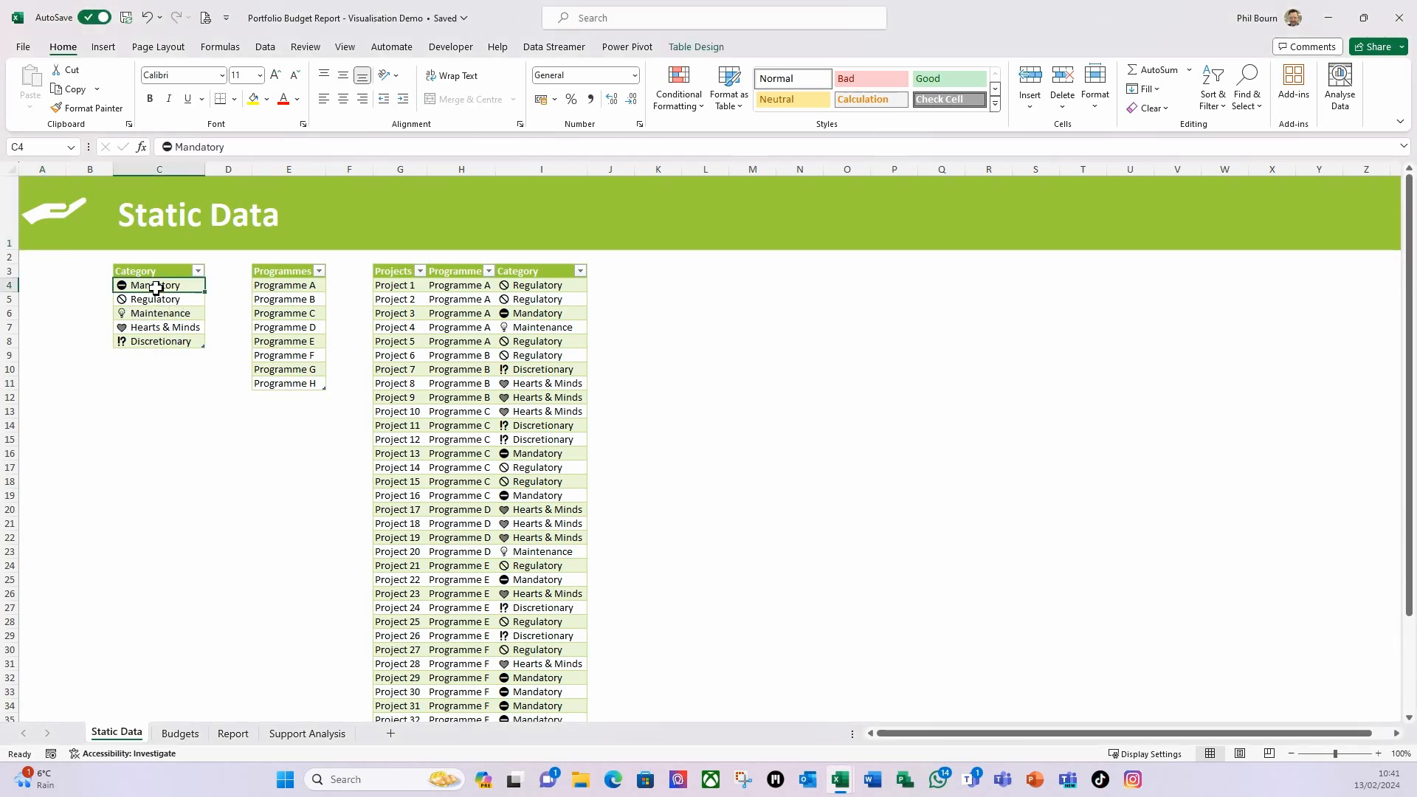
pyautogui.click(696, 47)
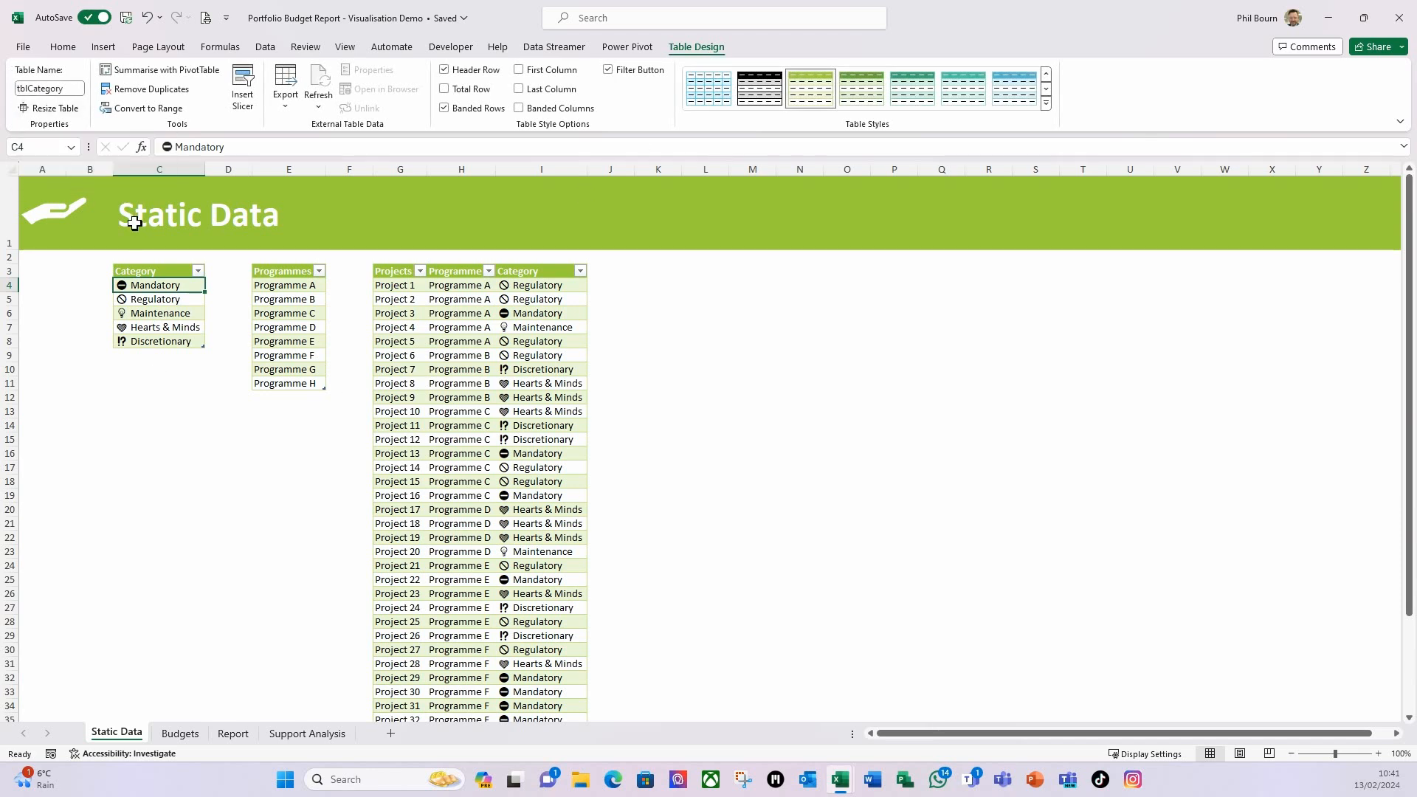
pyautogui.click(286, 313)
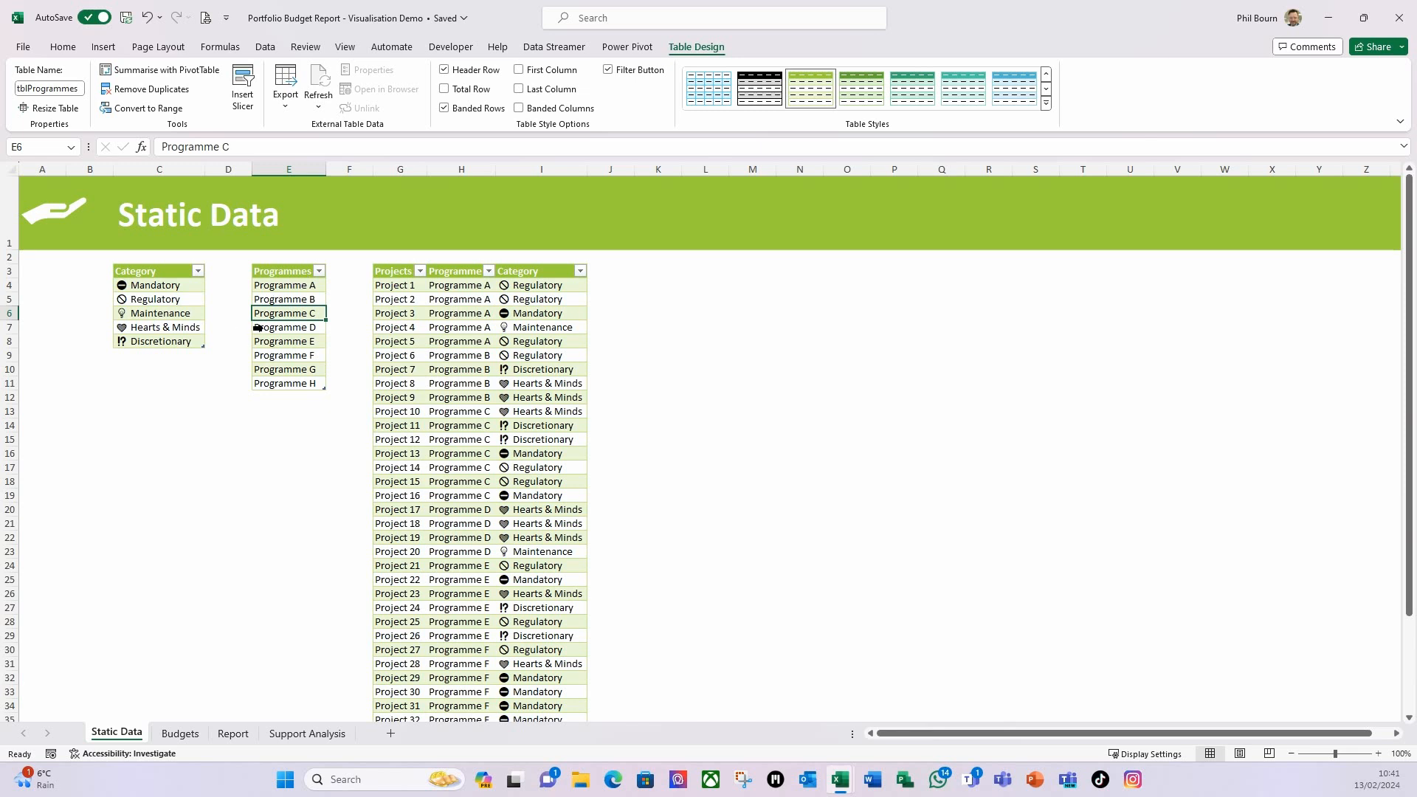
pyautogui.click(404, 313)
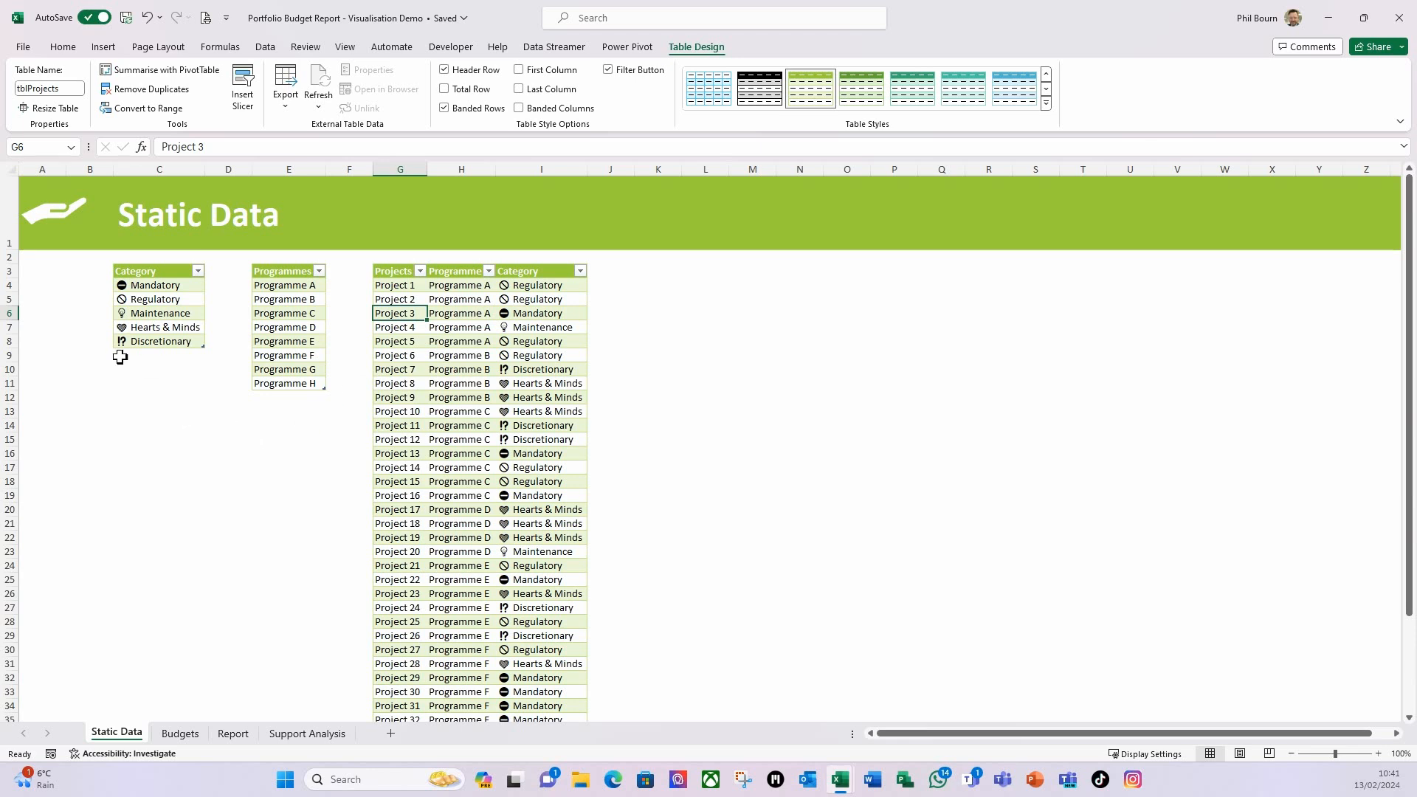
# Step: View the emoji picker from an empty cell below the Category table and close it without inserting anything
pyautogui.click(130, 399)
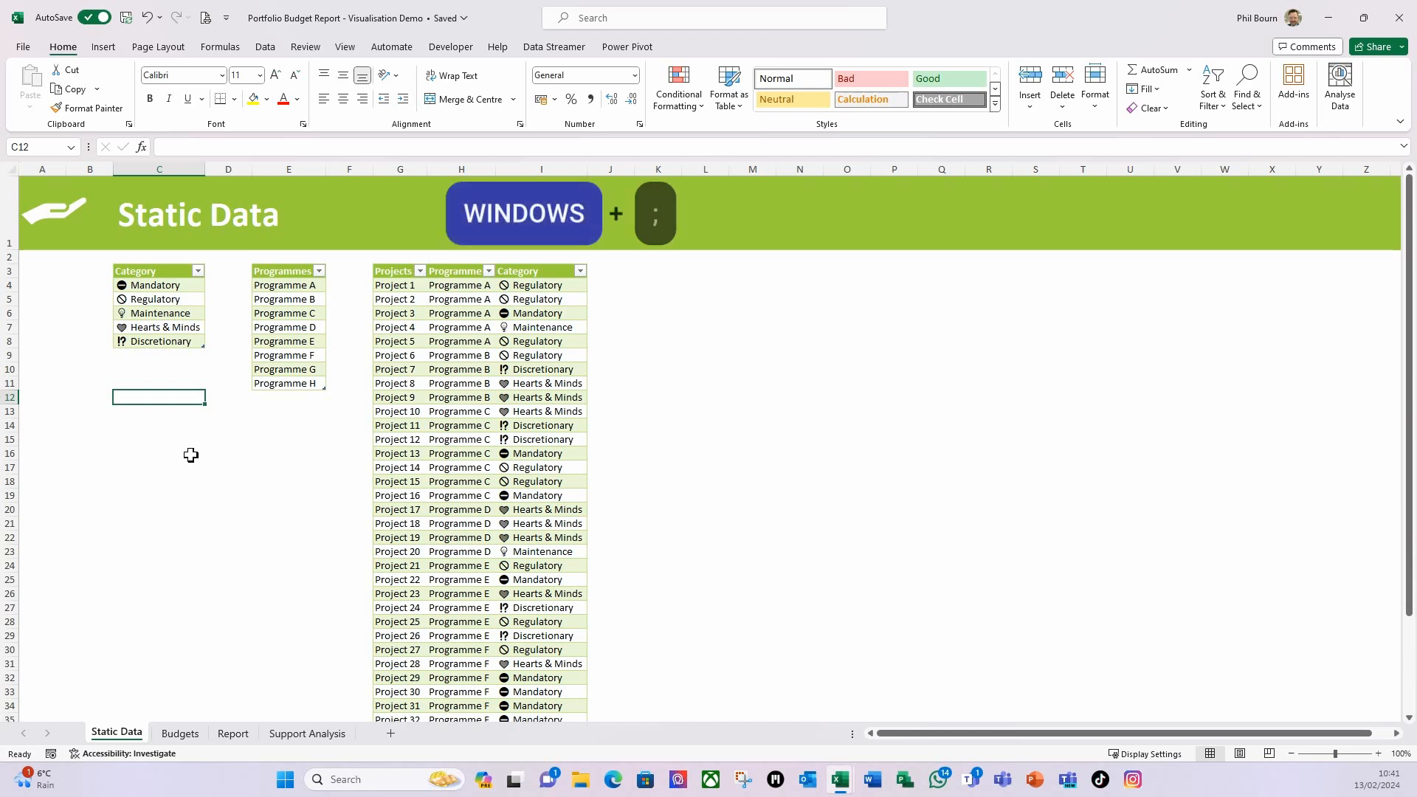
pyautogui.press('super+semicolon')
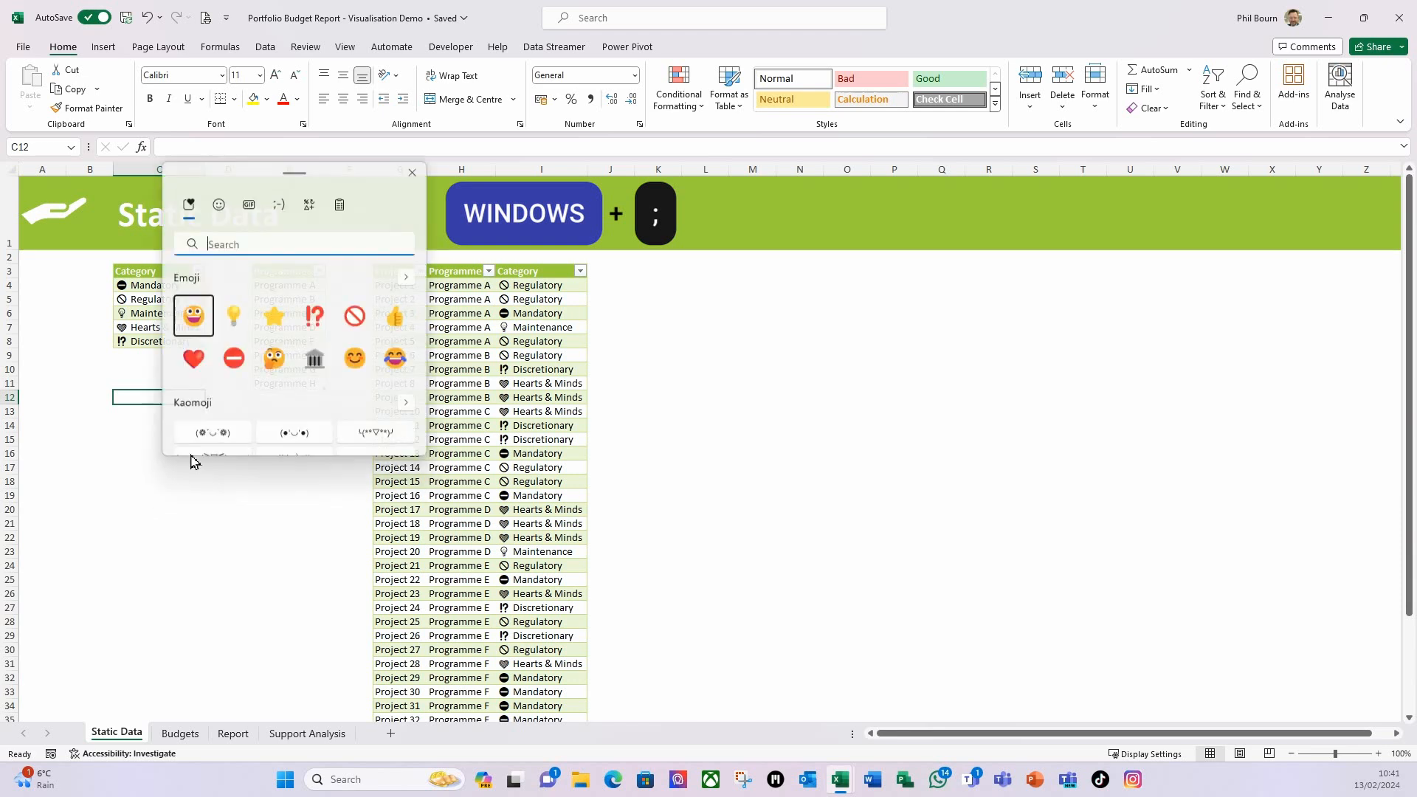
pyautogui.click(413, 172)
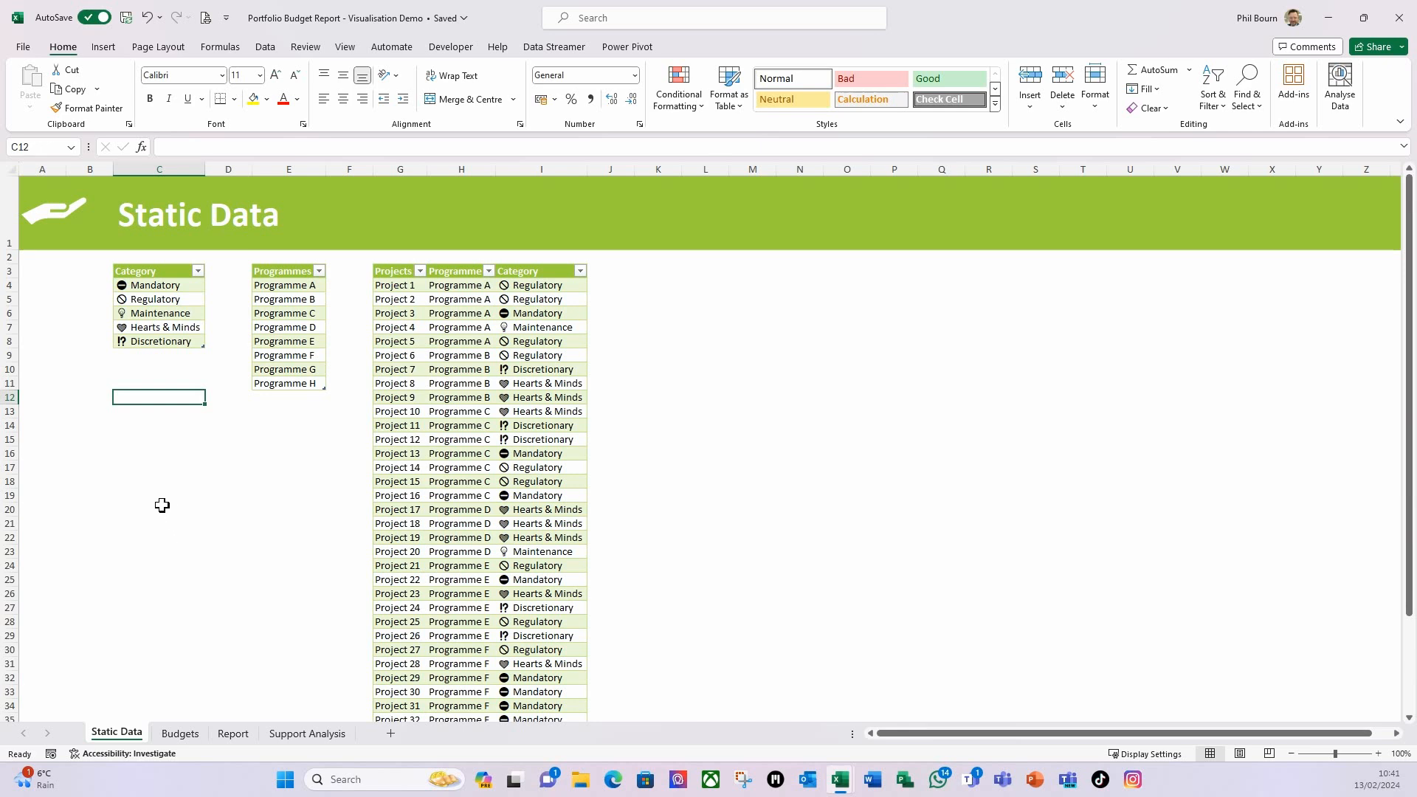
# Step: Look over the three static data tables and the hand graphic in the sheet header, including the options for inserting icons
pyautogui.click(169, 332)
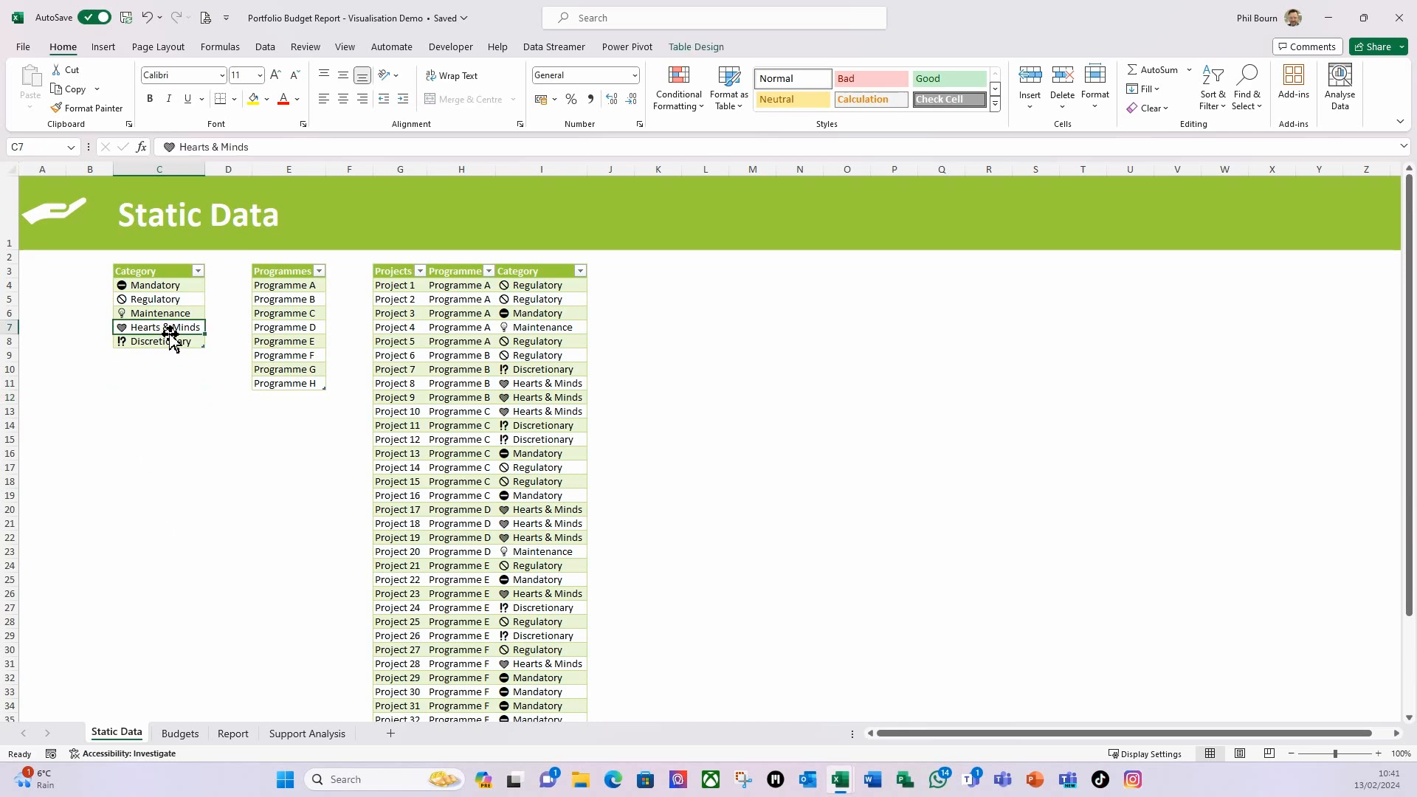
pyautogui.click(284, 331)
pyautogui.click(451, 351)
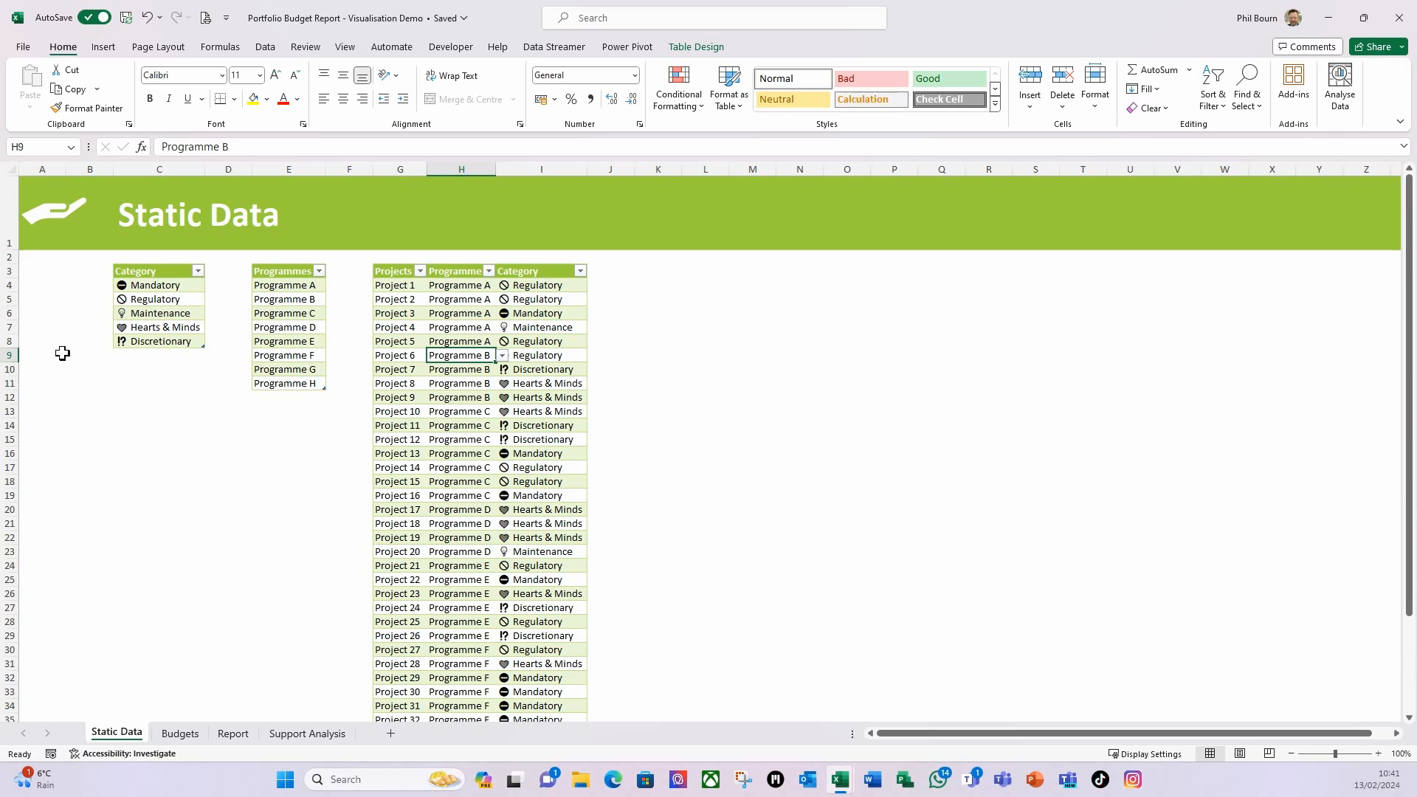
pyautogui.click(43, 216)
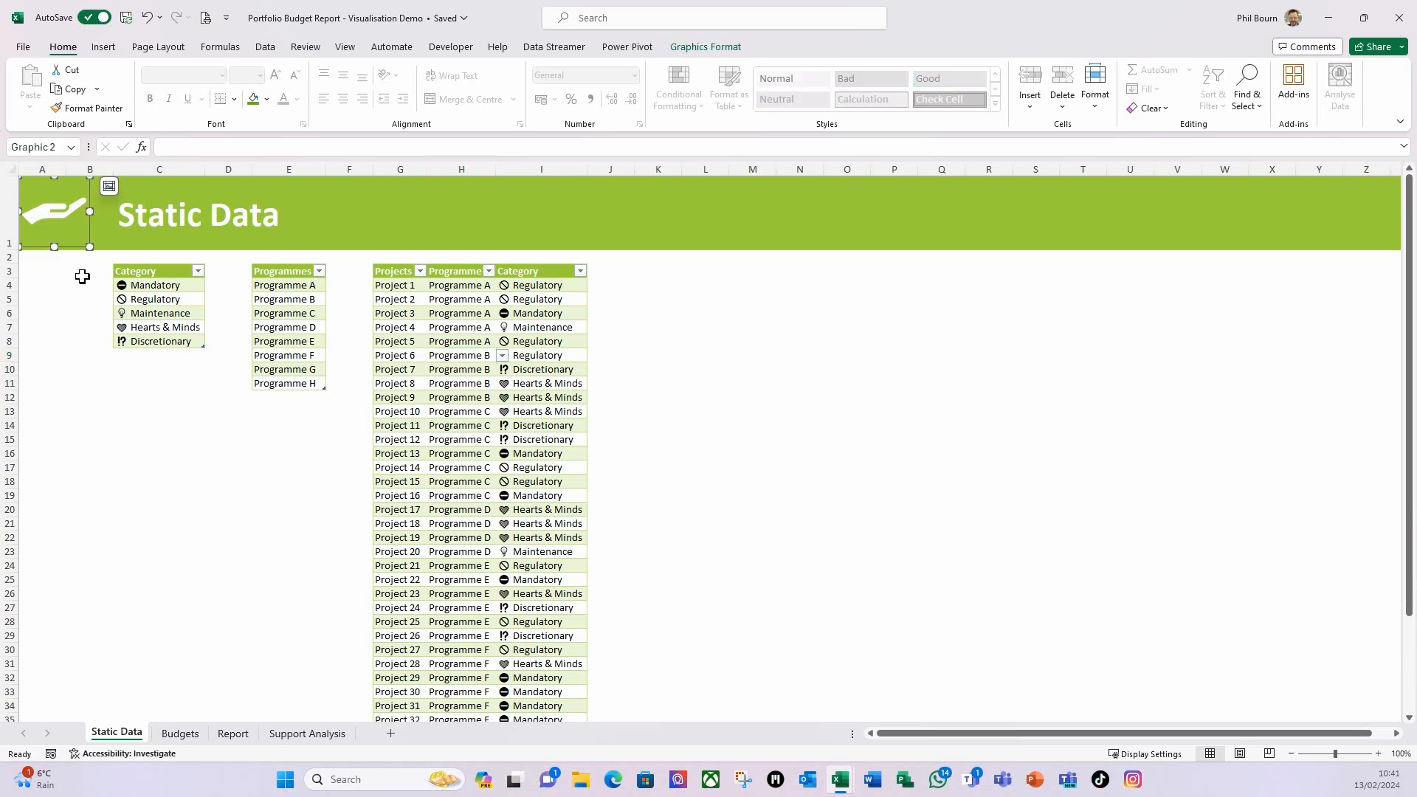
pyautogui.click(104, 47)
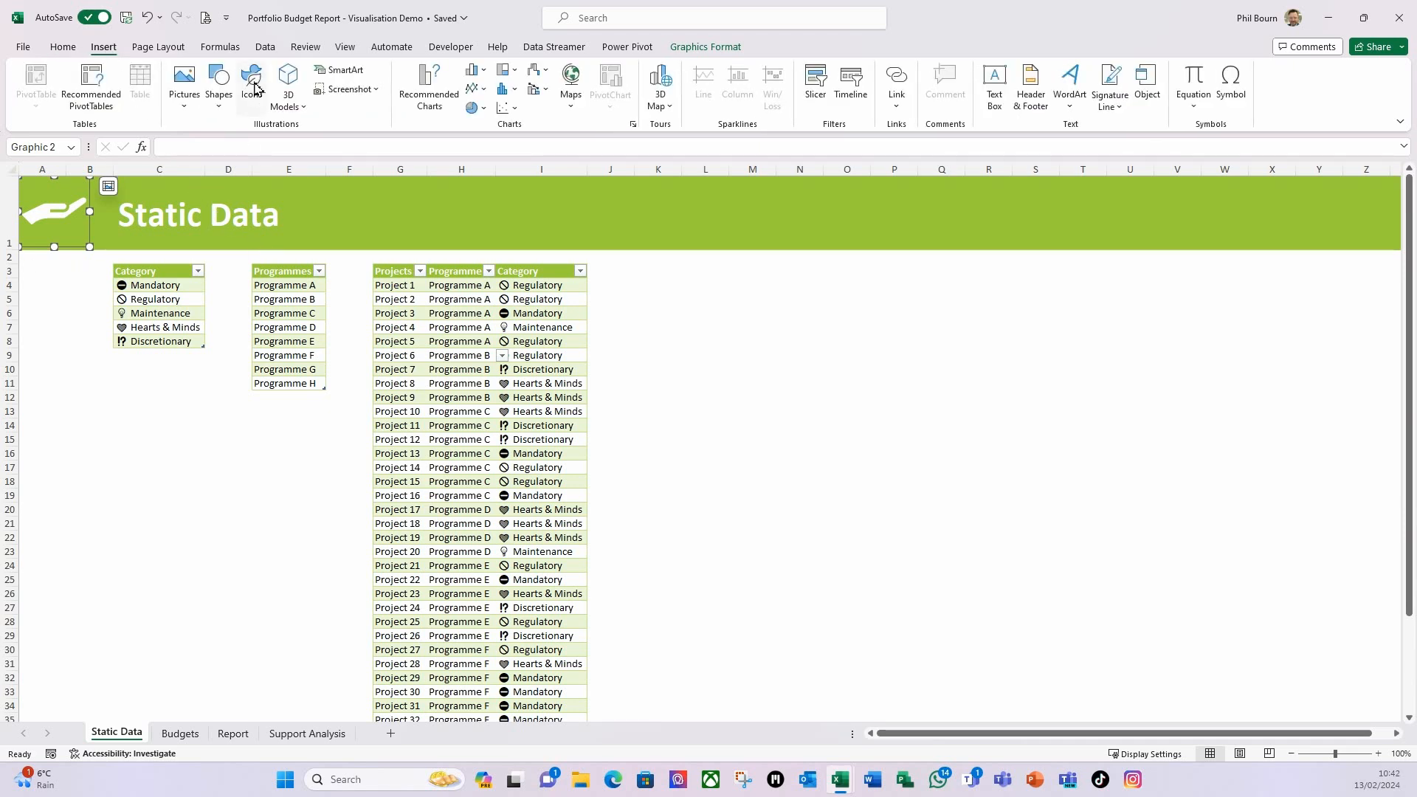
pyautogui.click(190, 491)
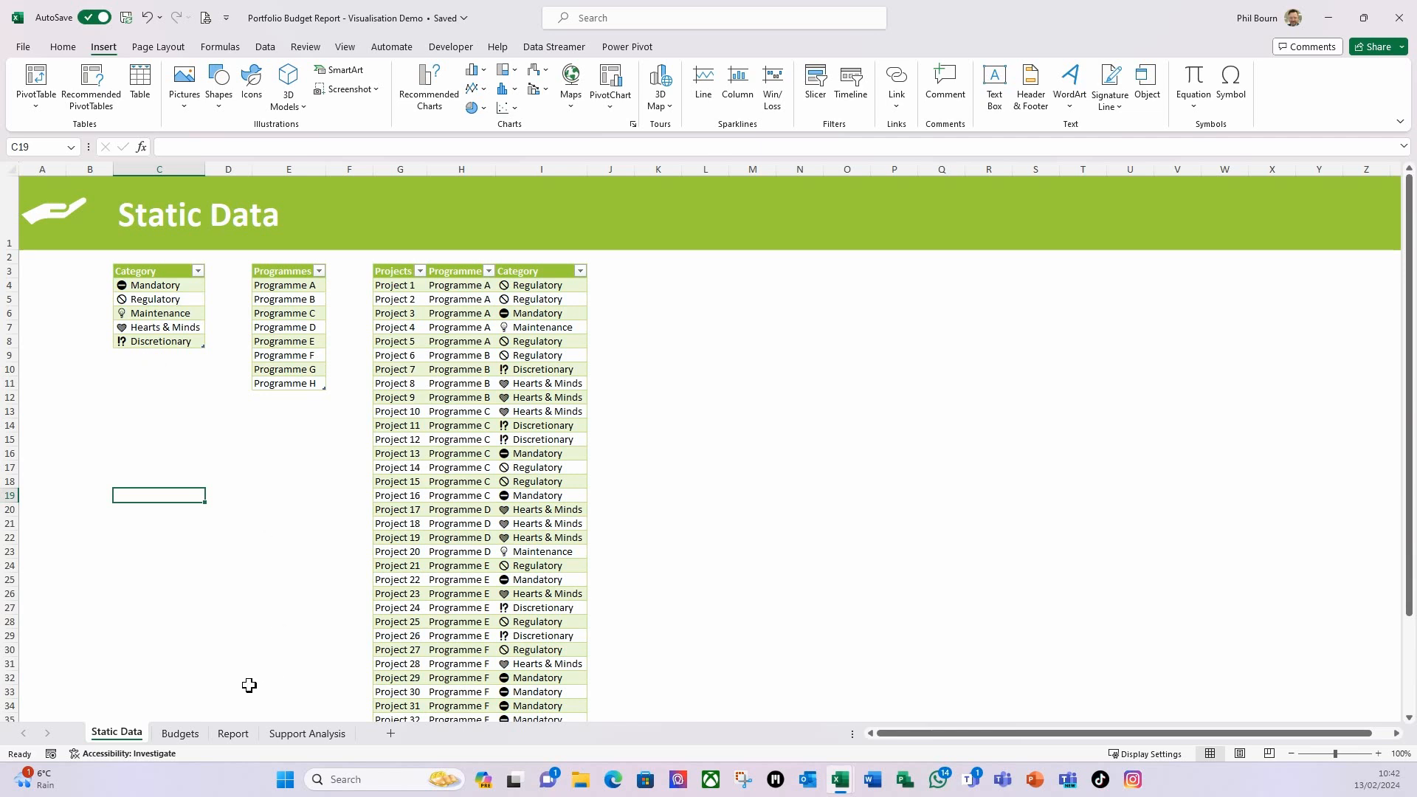
# Step: Examine the Portfolio Budget Allocation table on the Budgets sheet and the Programme drop-down list for Project 1
pyautogui.click(198, 738)
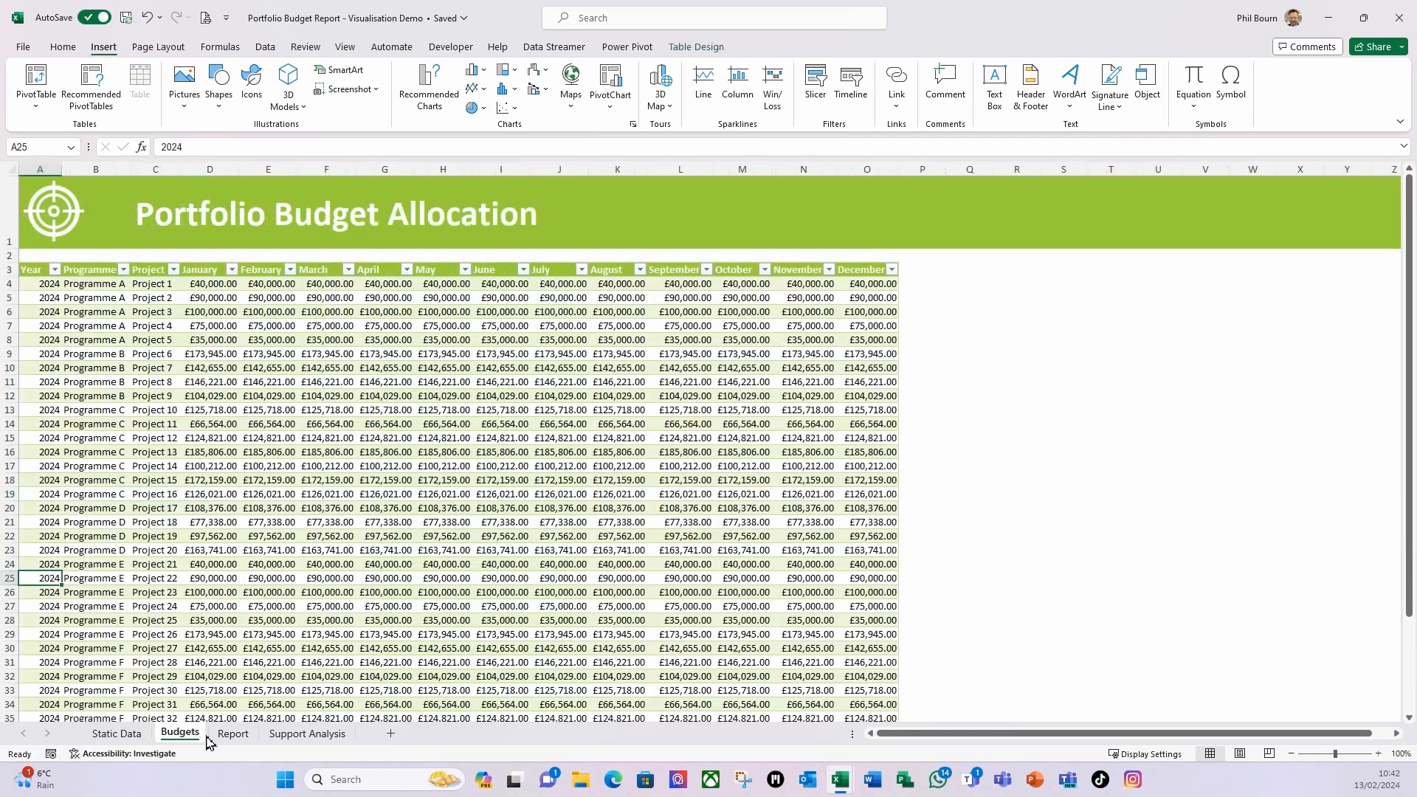
pyautogui.click(193, 477)
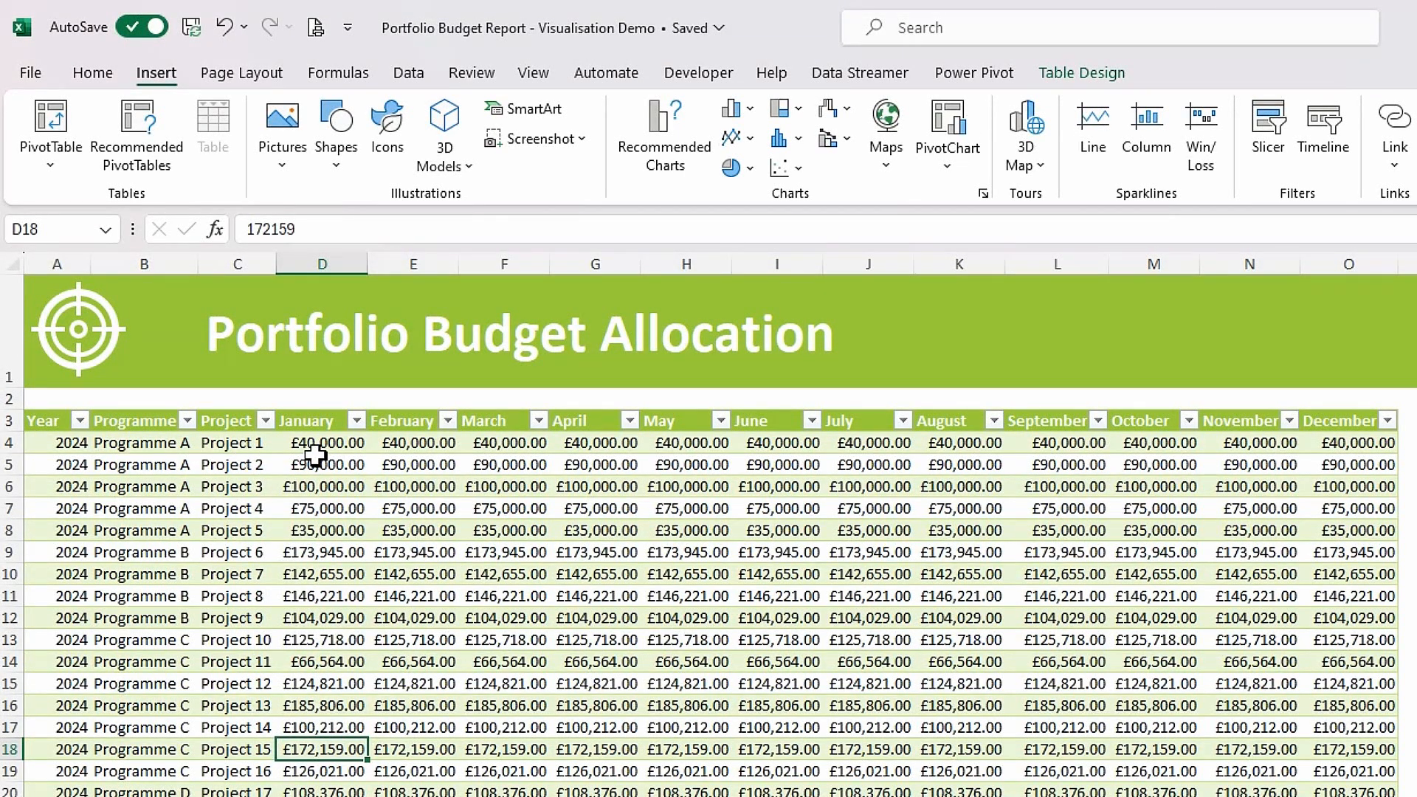
pyautogui.click(142, 445)
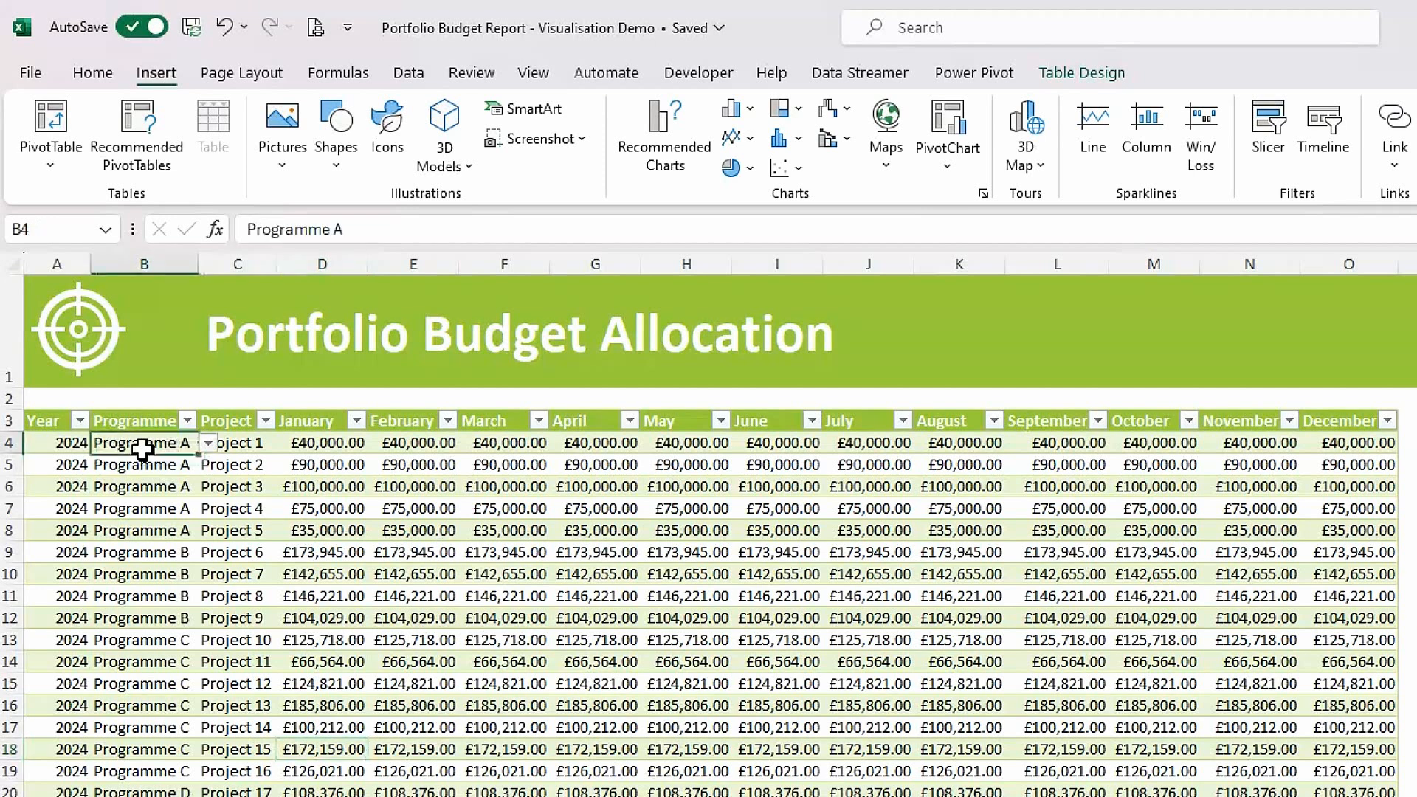
pyautogui.click(209, 444)
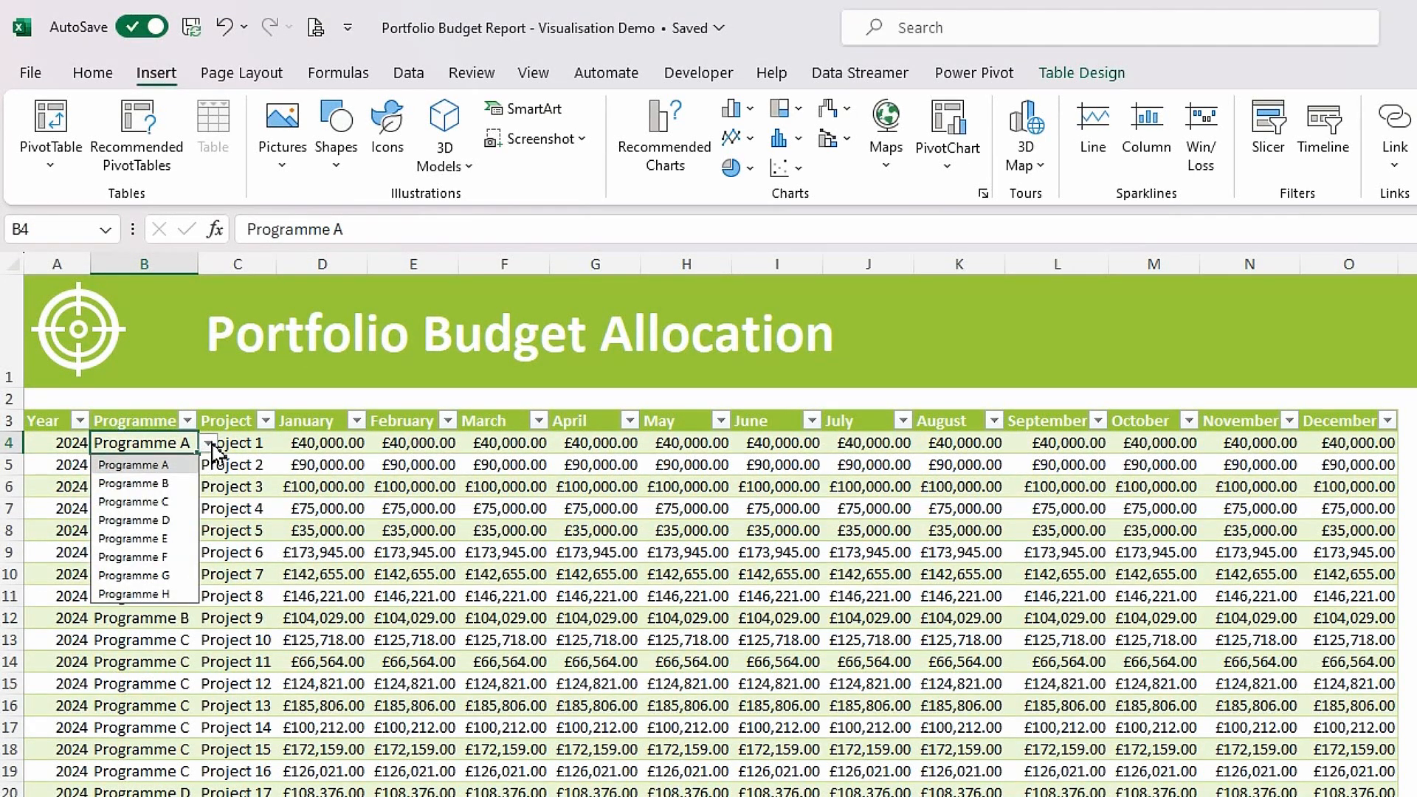
pyautogui.press('Escape')
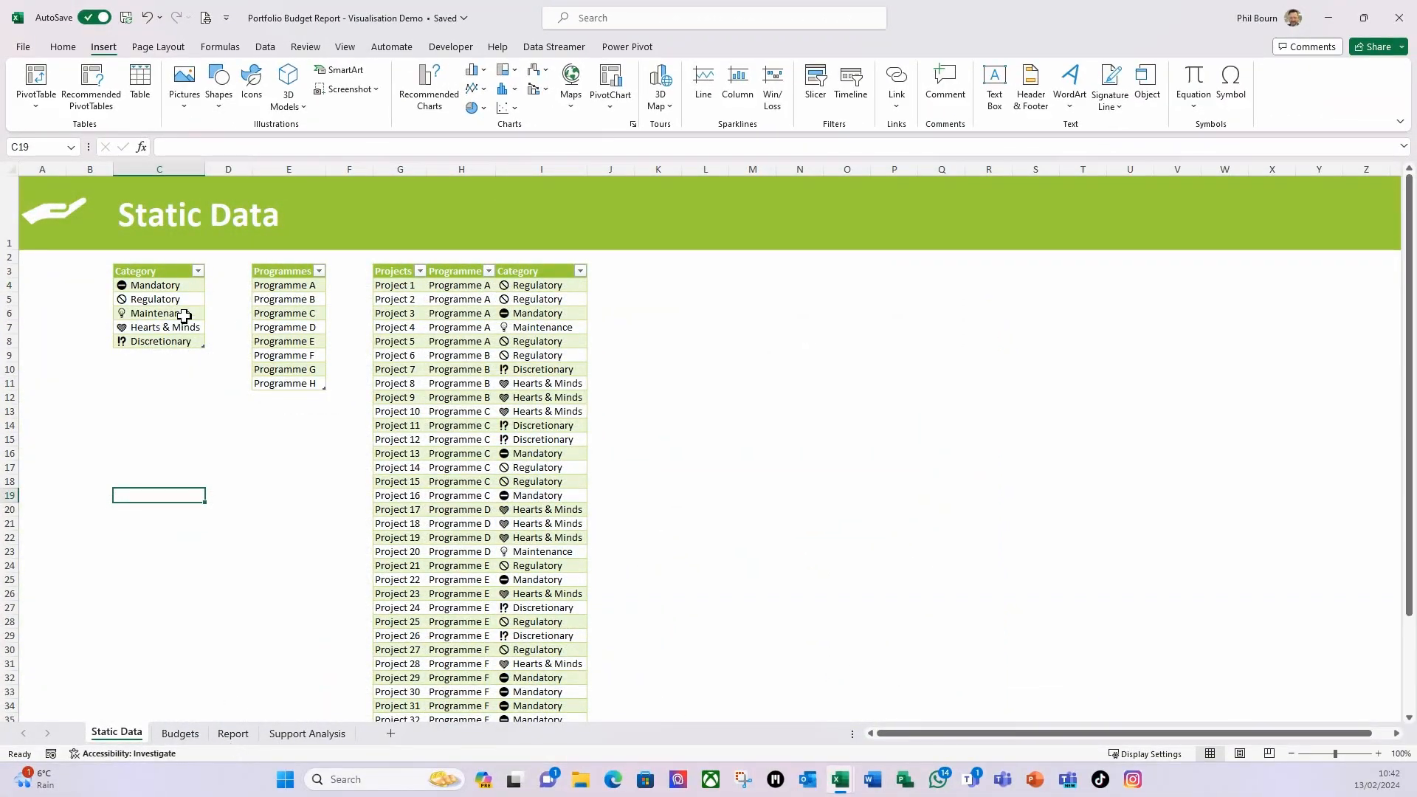
# Step: View the Programme drop-down list for Project 1 in the Projects table and close it without changing the selection
pyautogui.click(397, 289)
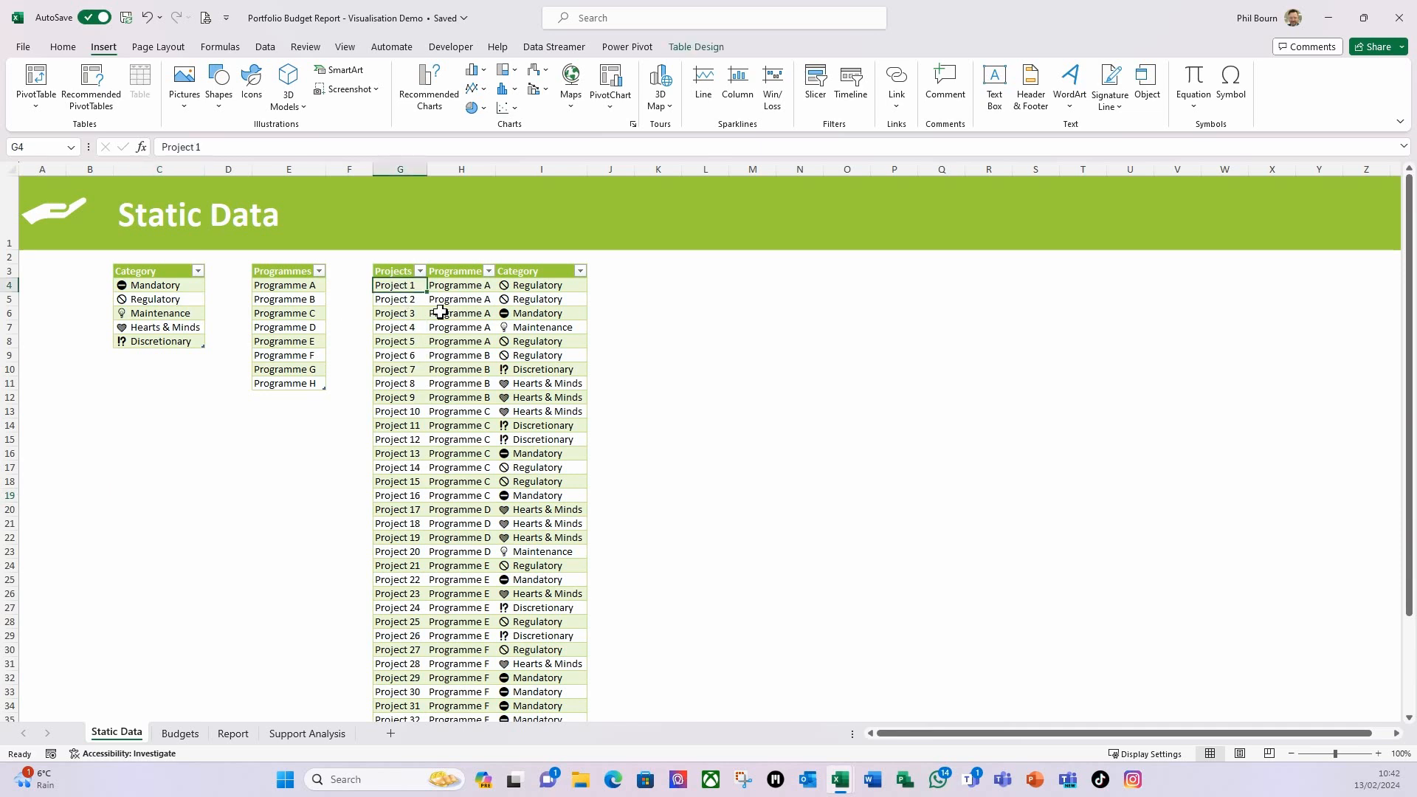
pyautogui.click(452, 292)
pyautogui.click(503, 286)
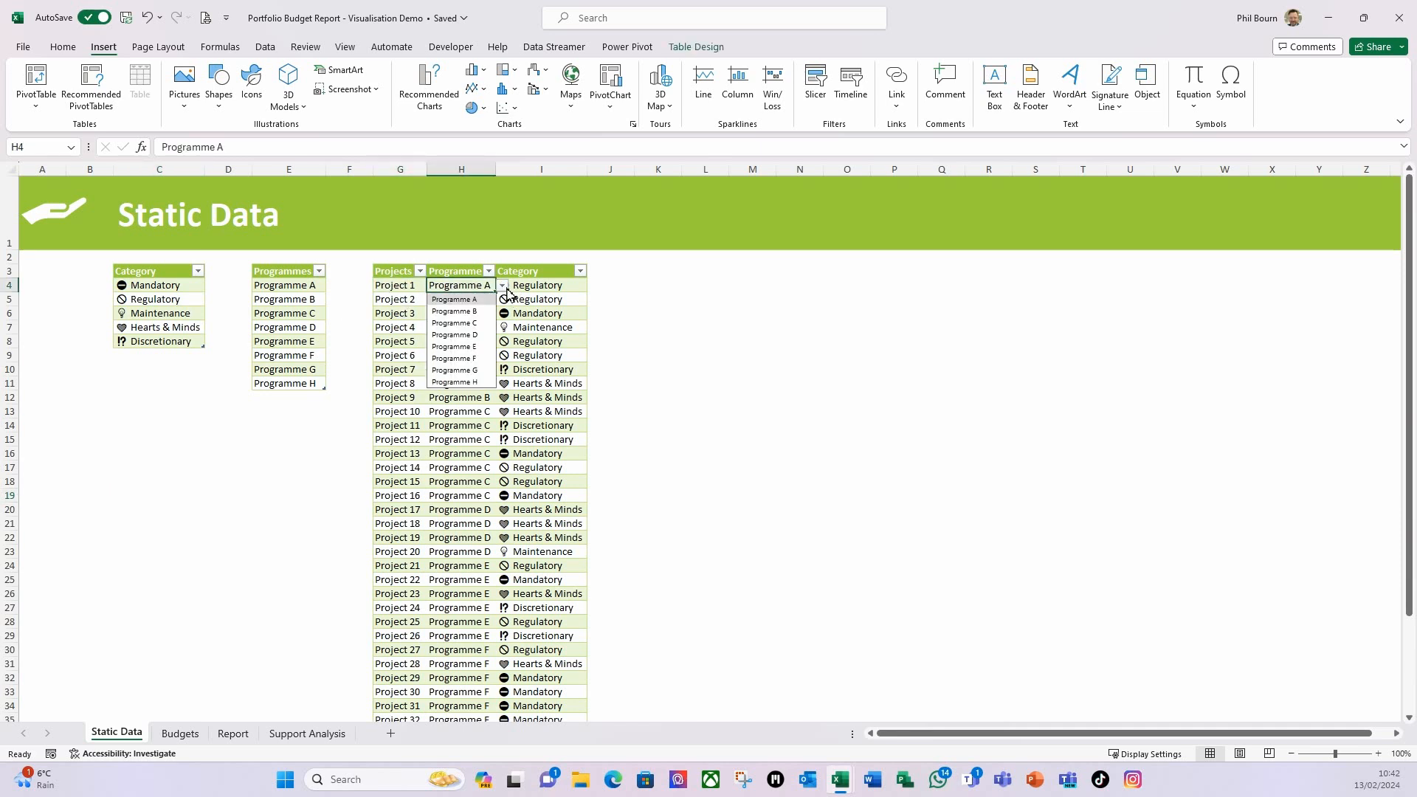
pyautogui.click(446, 286)
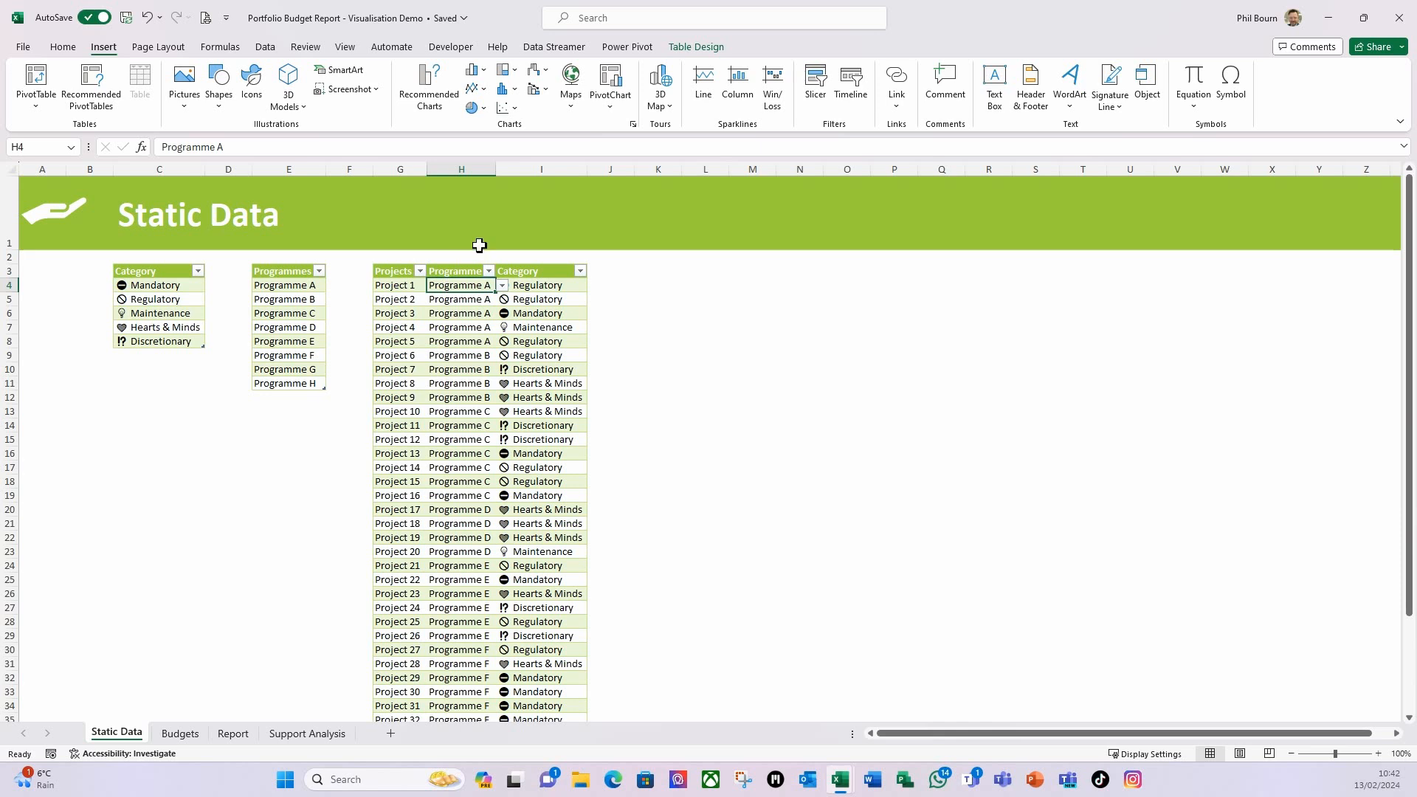
# Step: Check the data validation source behind Project 1's Programme cell and close the settings without changes
pyautogui.click(267, 47)
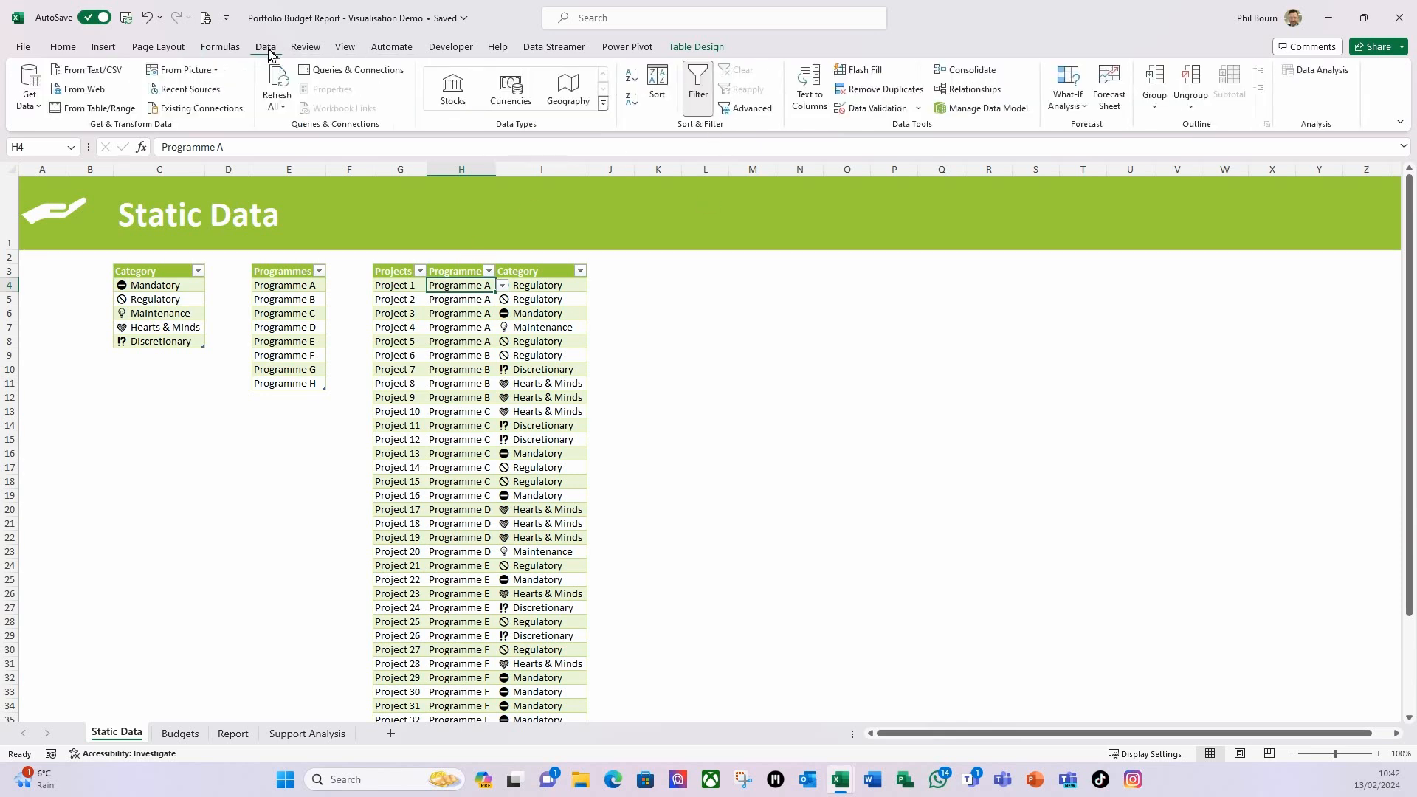
pyautogui.click(920, 109)
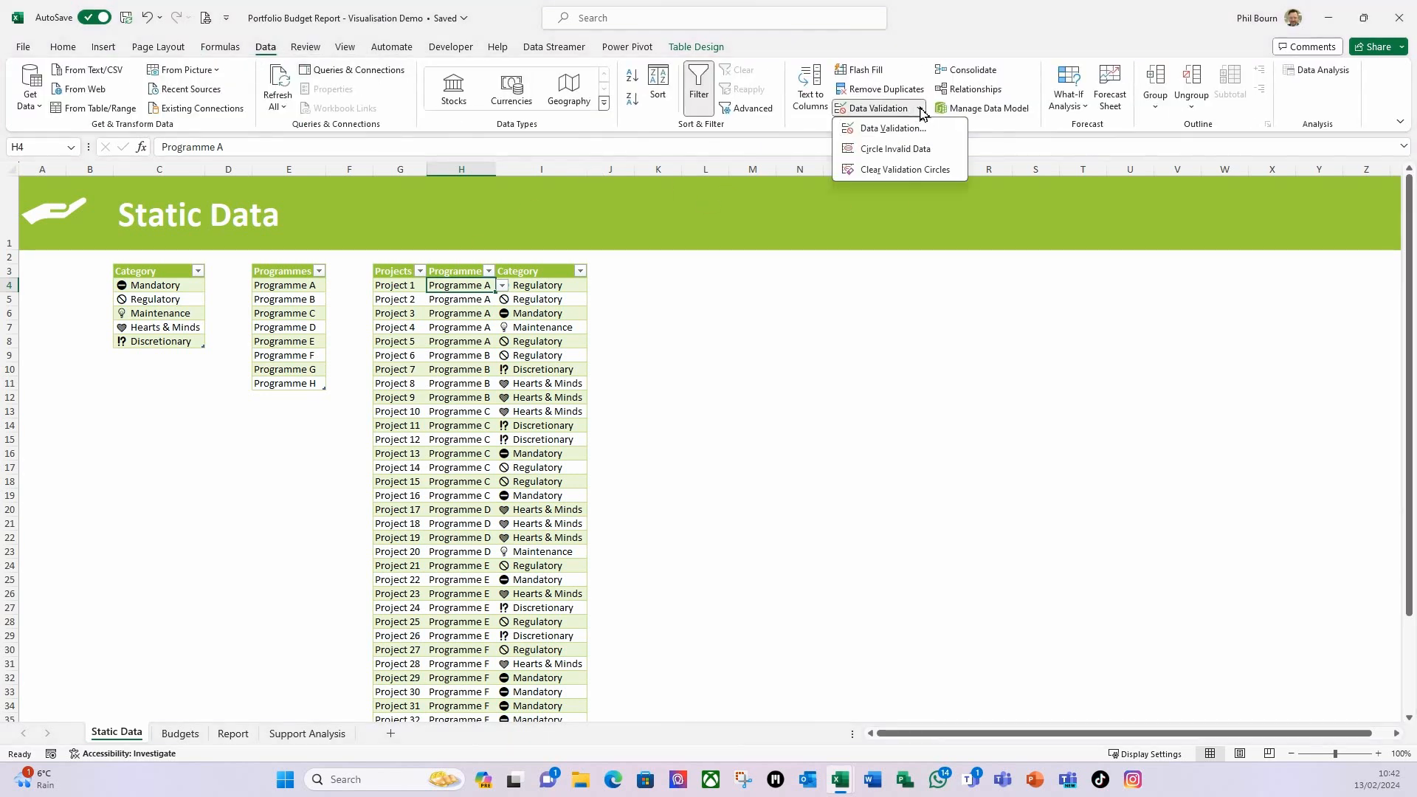
pyautogui.click(897, 127)
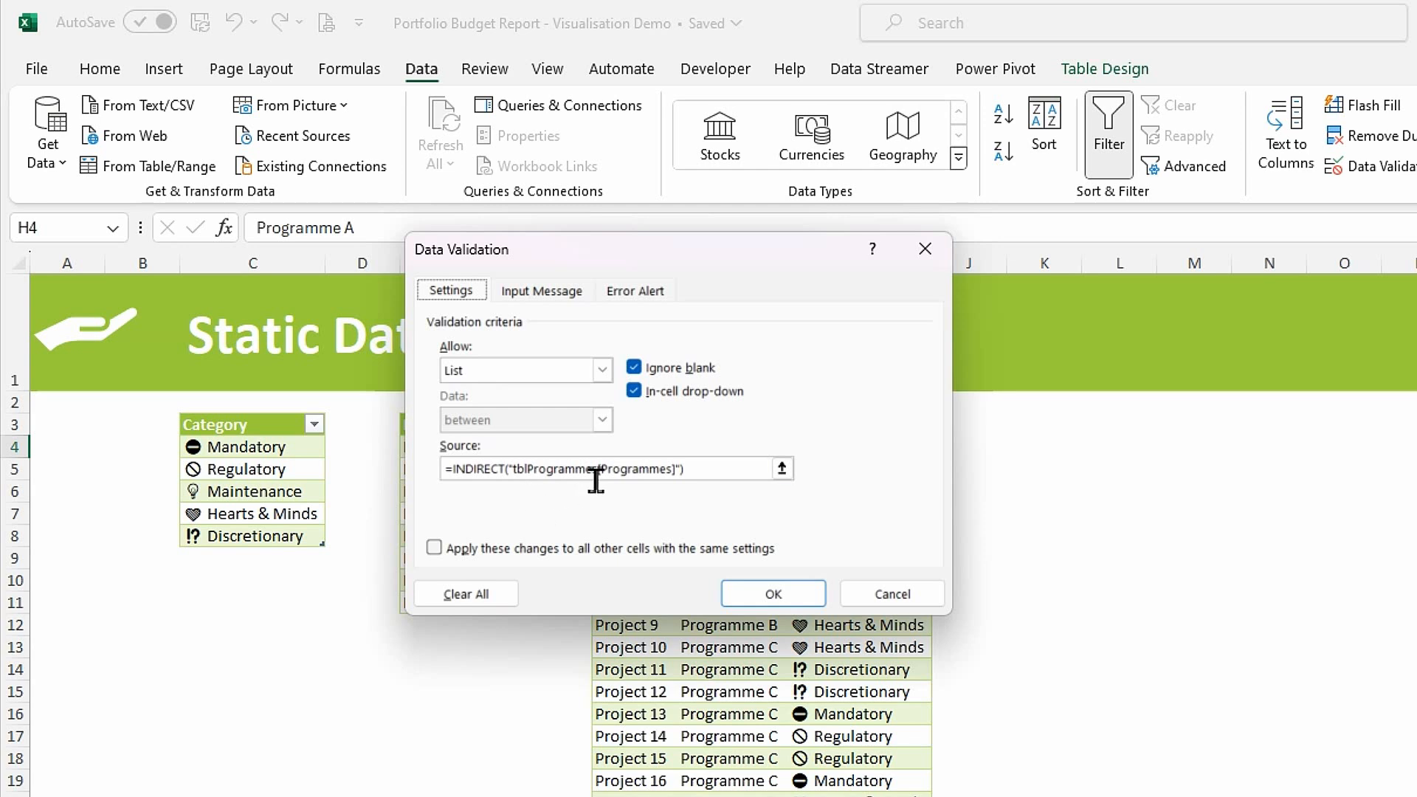
pyautogui.moveTo(686, 255); pyautogui.dragTo(991, 276)
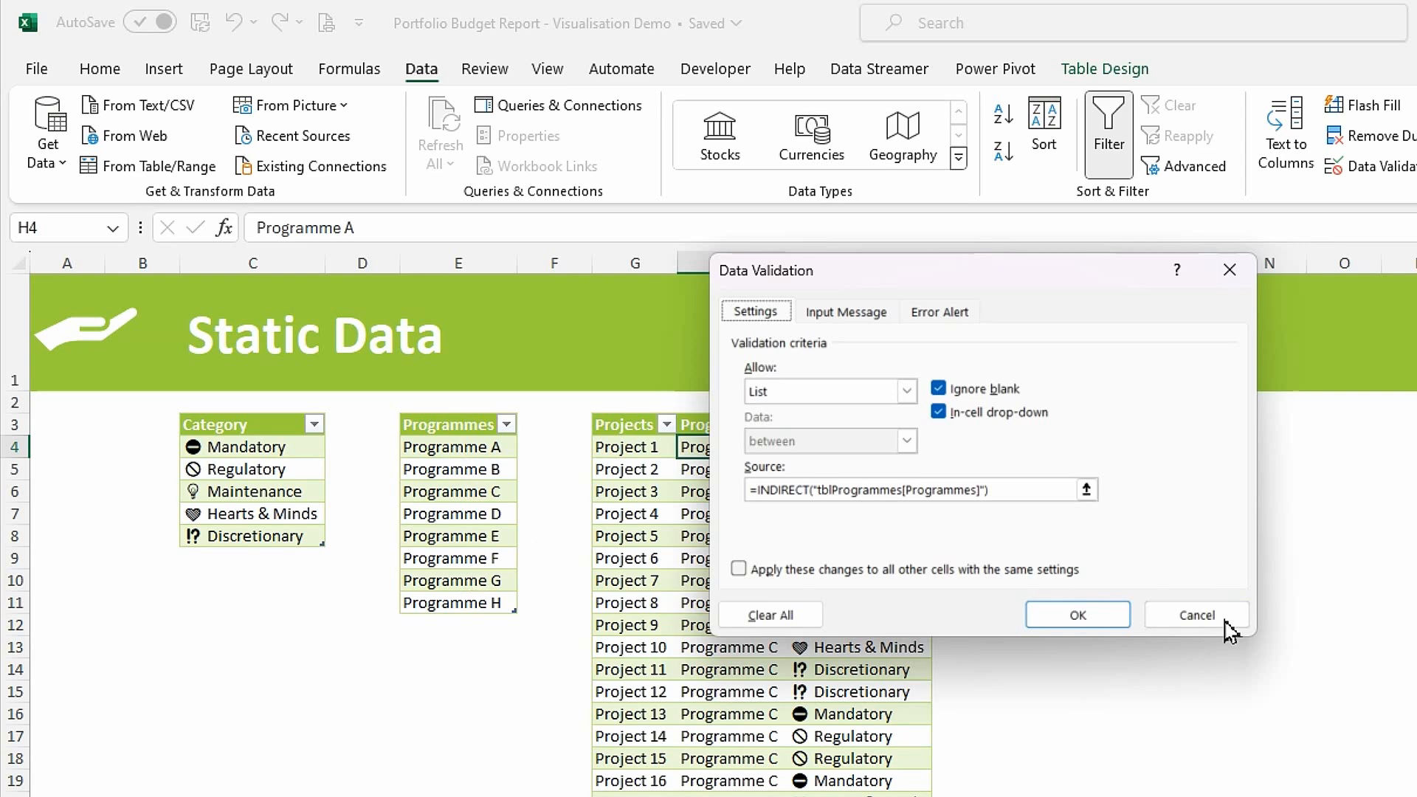
pyautogui.click(1192, 615)
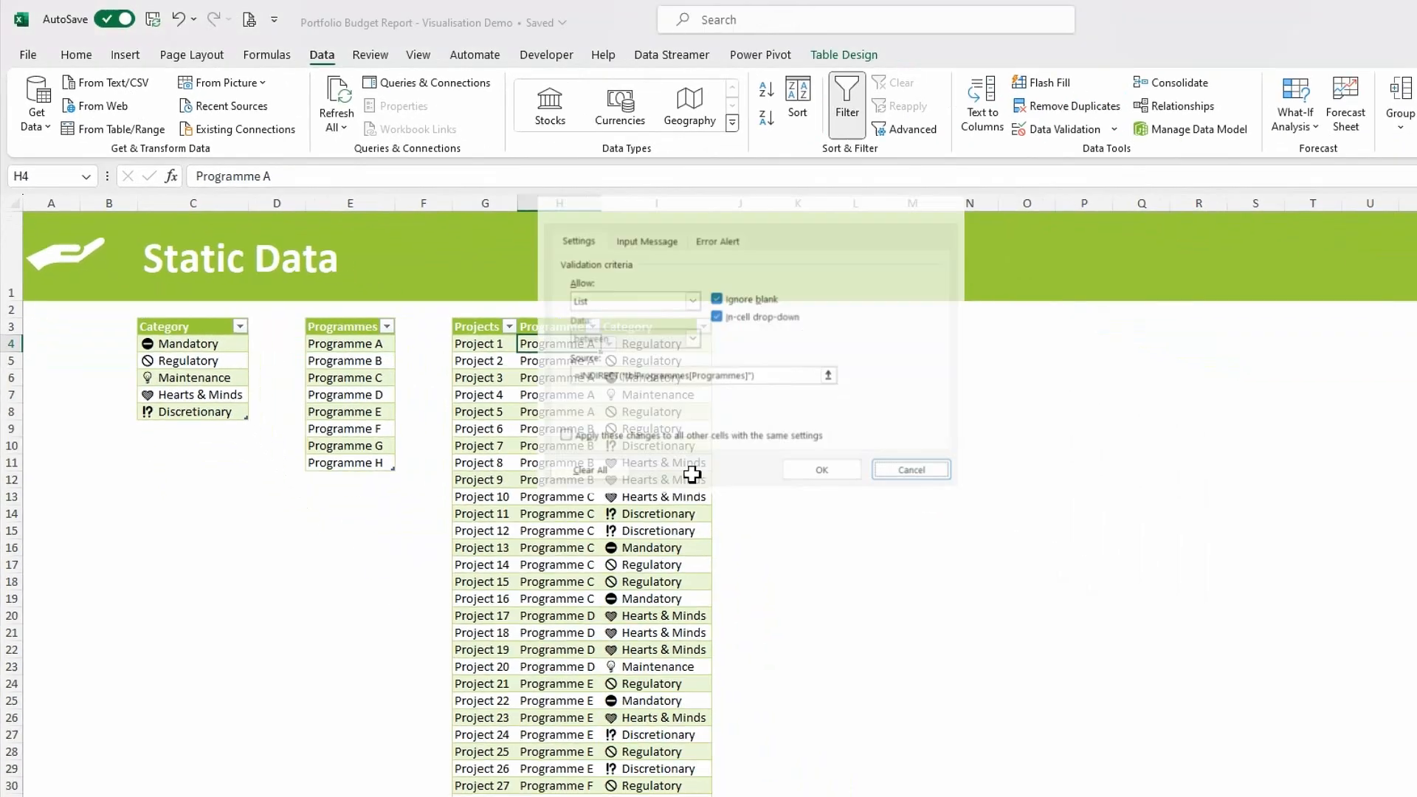
# Step: Check the data validation source behind Project 1's Category cell in the Projects table
pyautogui.click(563, 414)
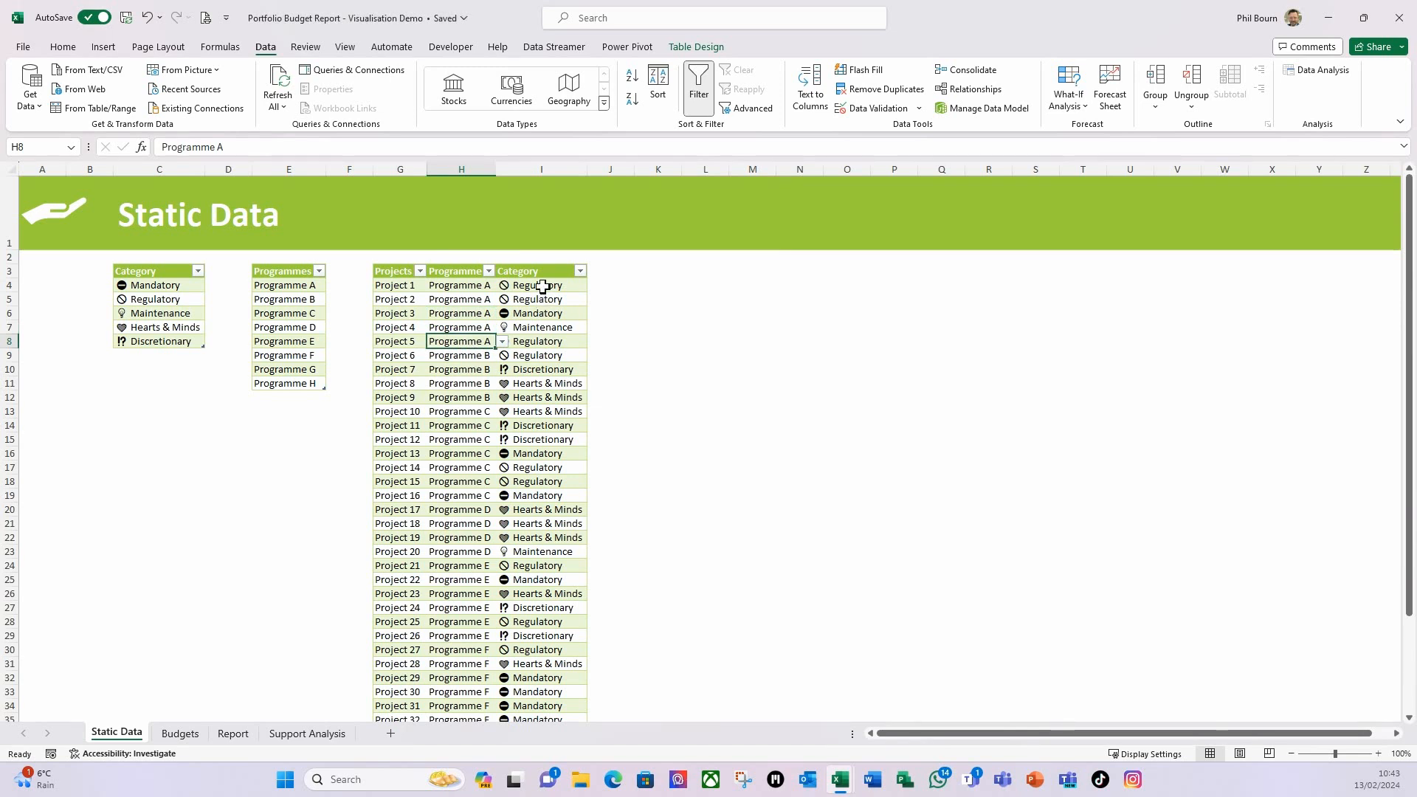
pyautogui.click(542, 287)
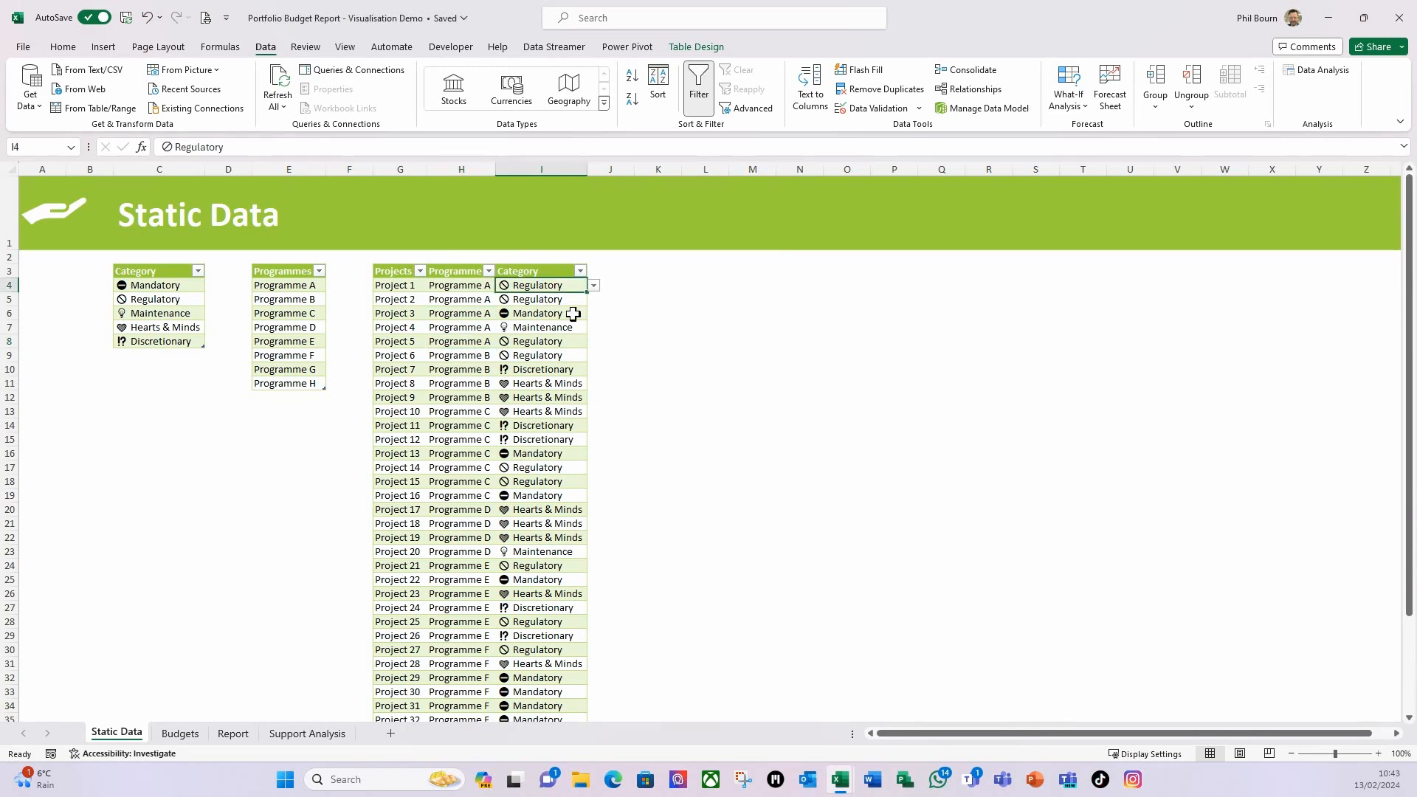
pyautogui.click(873, 111)
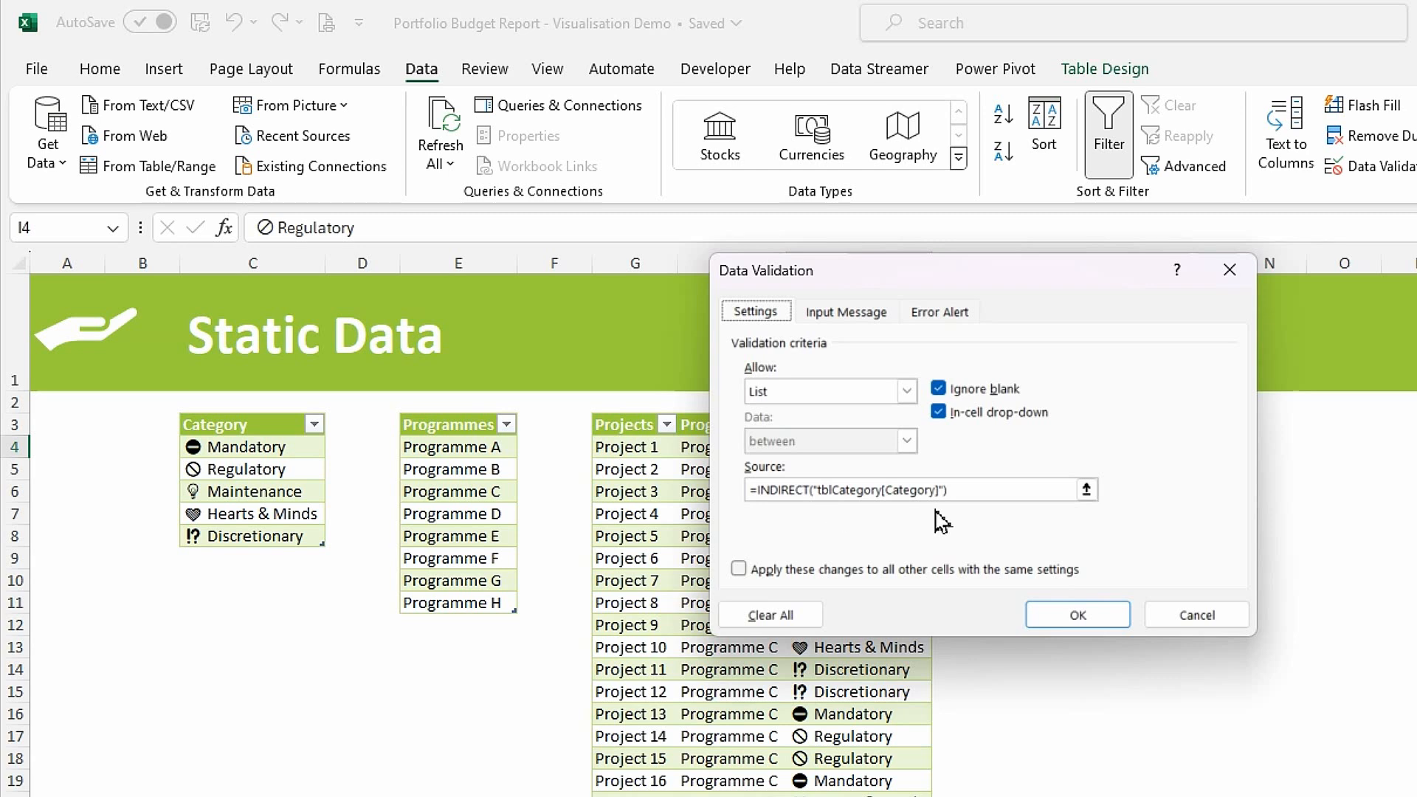
pyautogui.click(1078, 616)
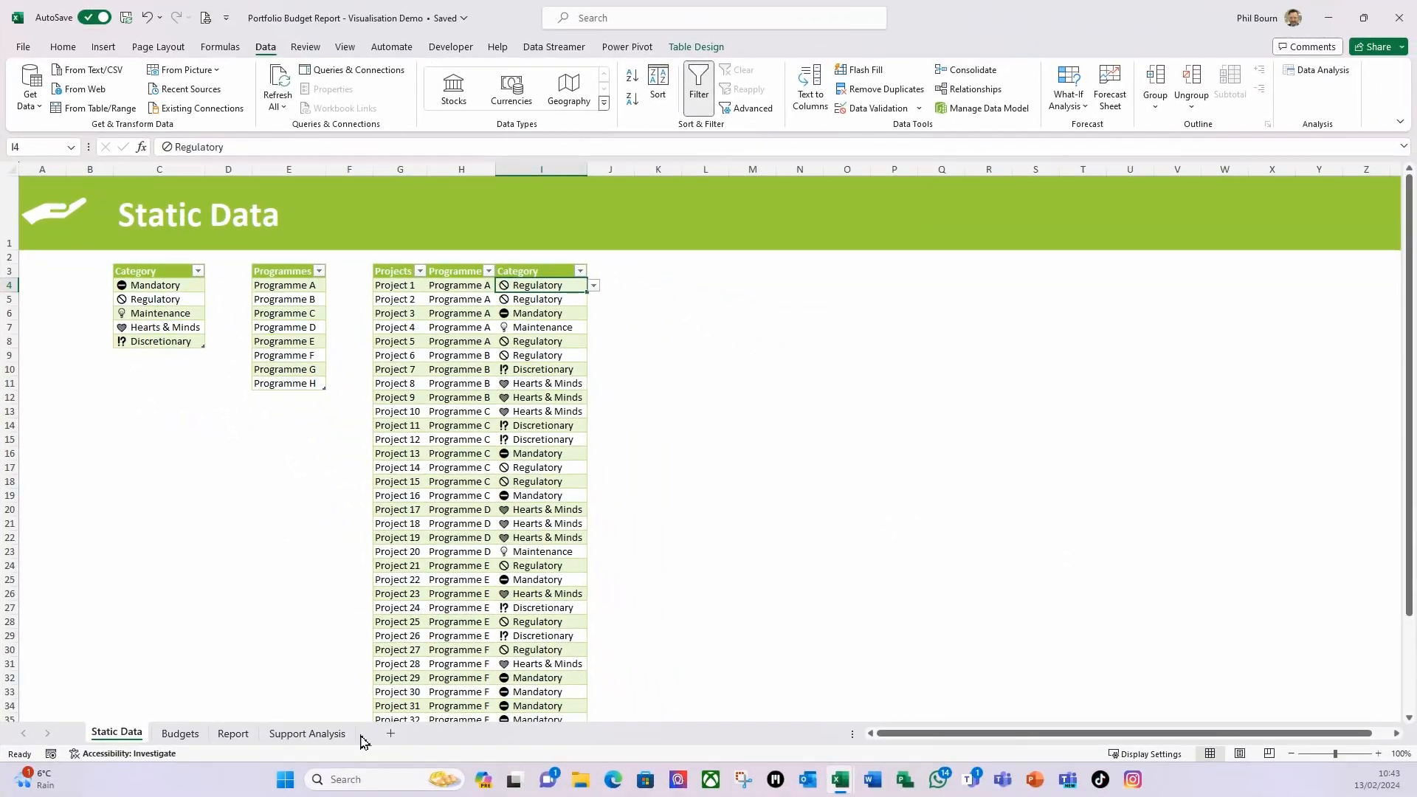
# Step: Look through the Portfolio Budget Allocation table on the Budgets sheet and return to the Static Data sheet
pyautogui.click(182, 733)
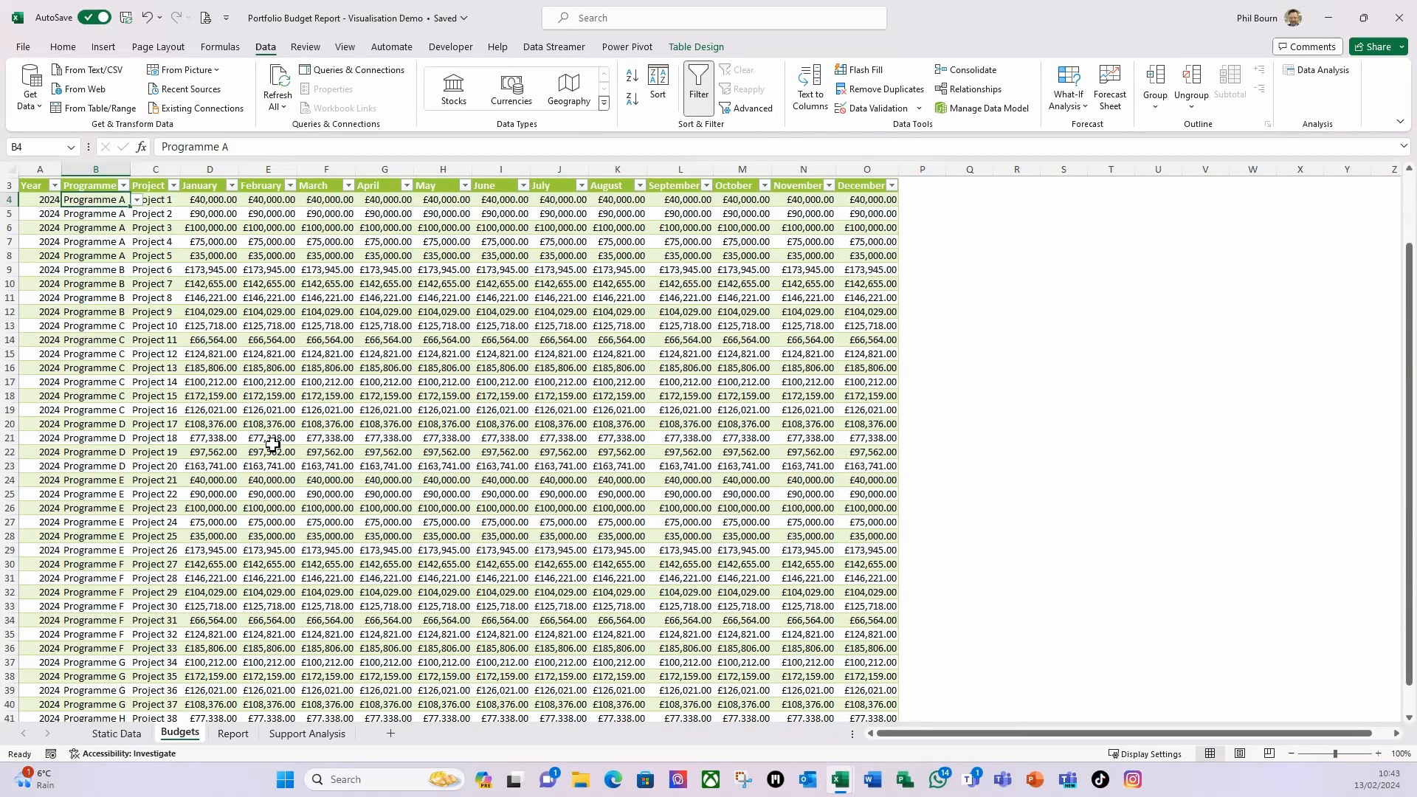
pyautogui.scroll(-2, 254, 405)
pyautogui.scroll(2, 166, 406)
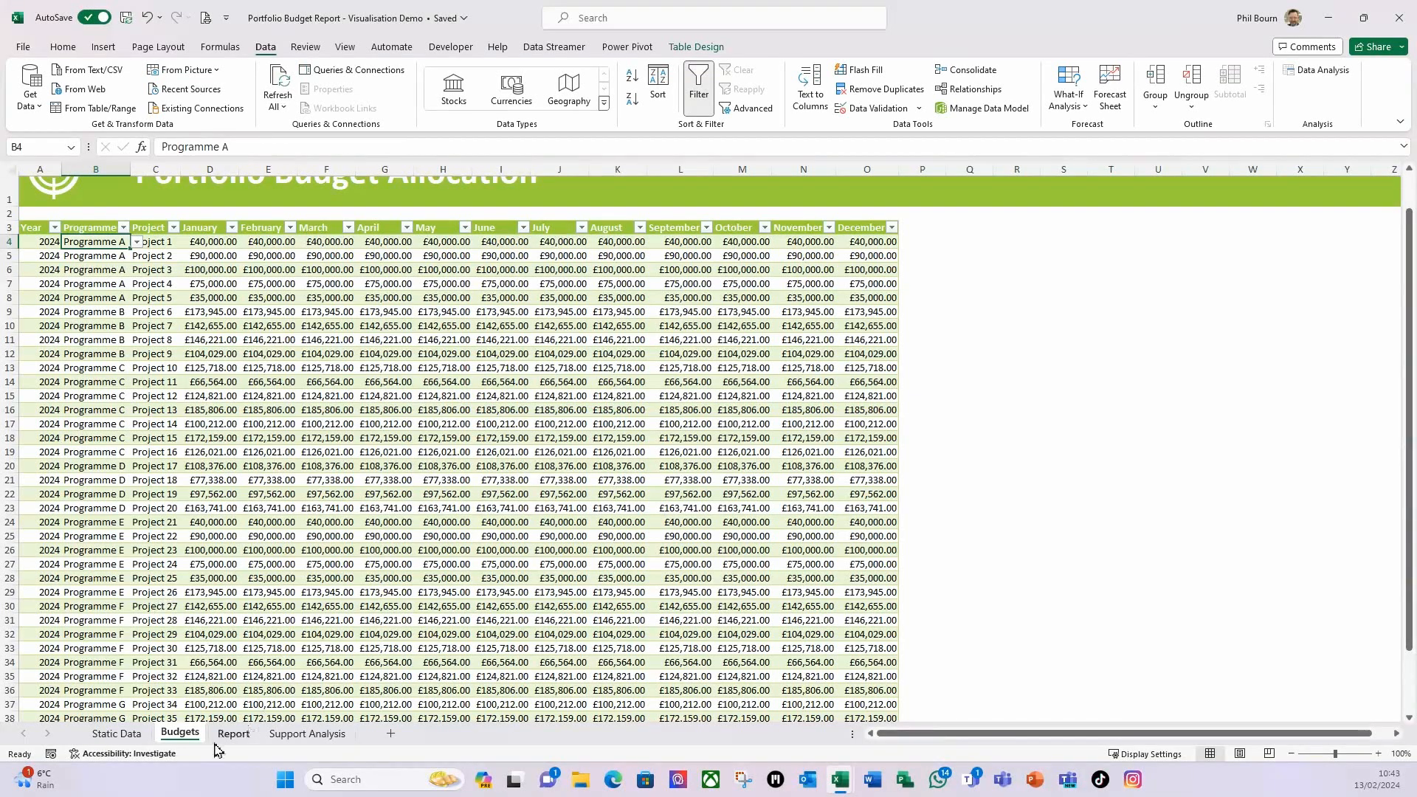
pyautogui.click(117, 733)
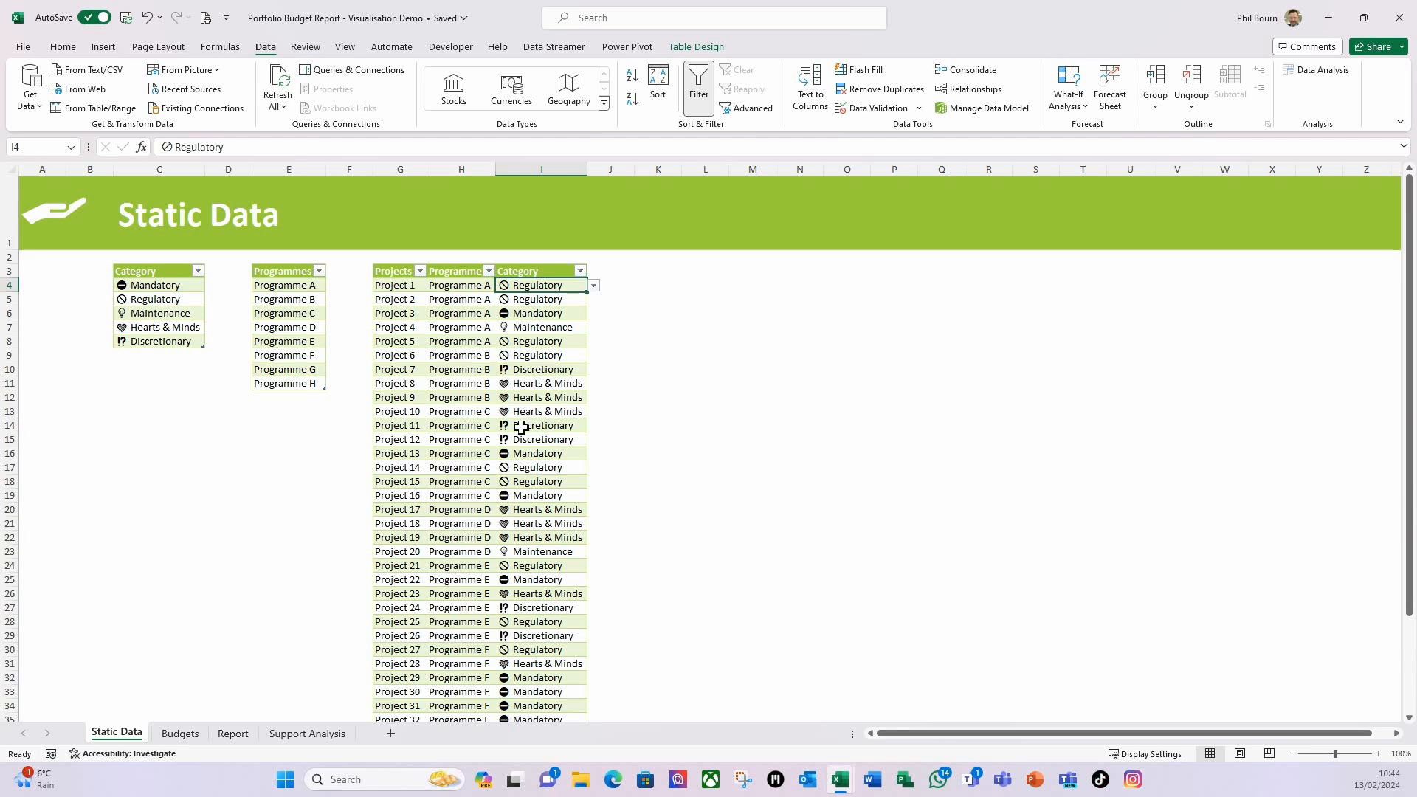
# Step: Fill the header row of the Report sheet with the lime green theme colour
pyautogui.click(235, 734)
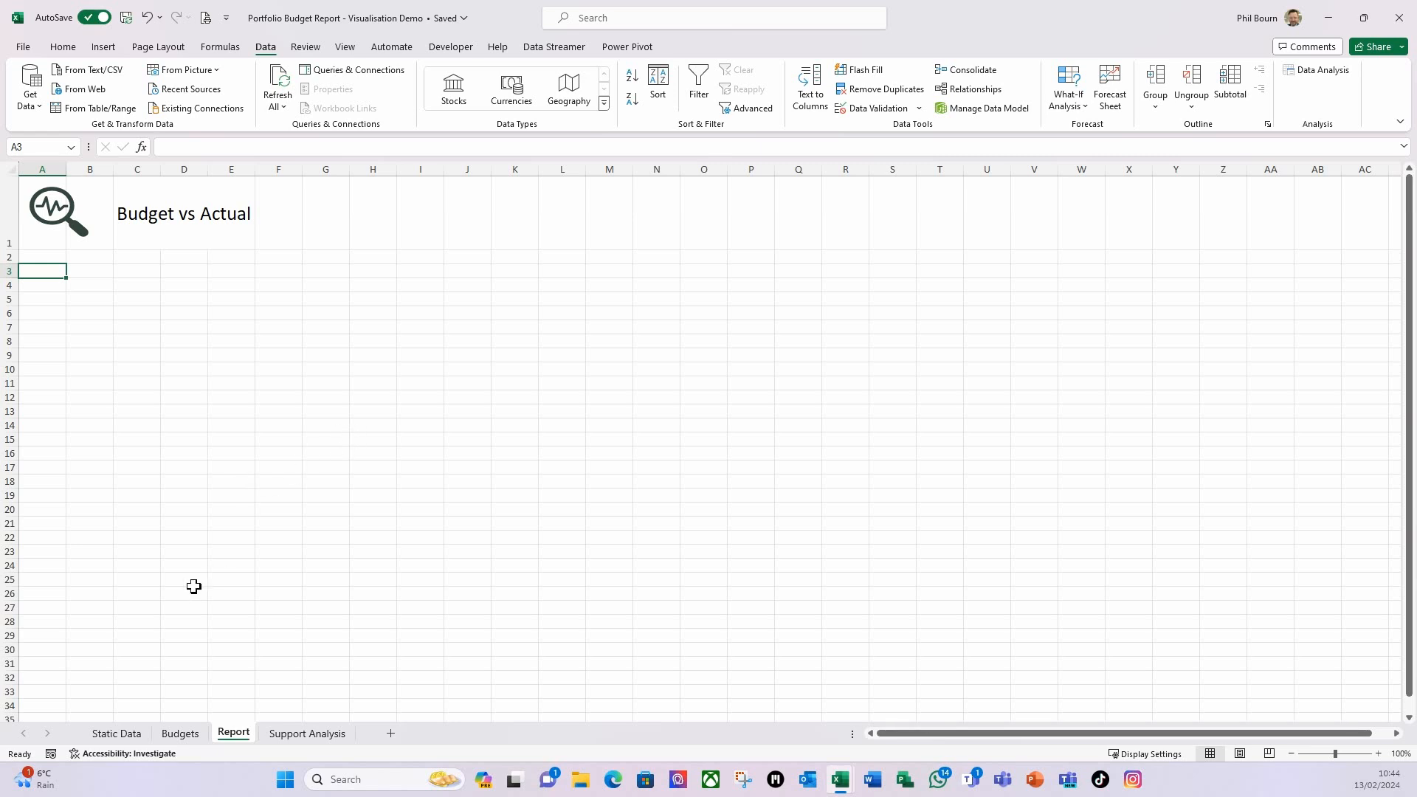
pyautogui.click(57, 229)
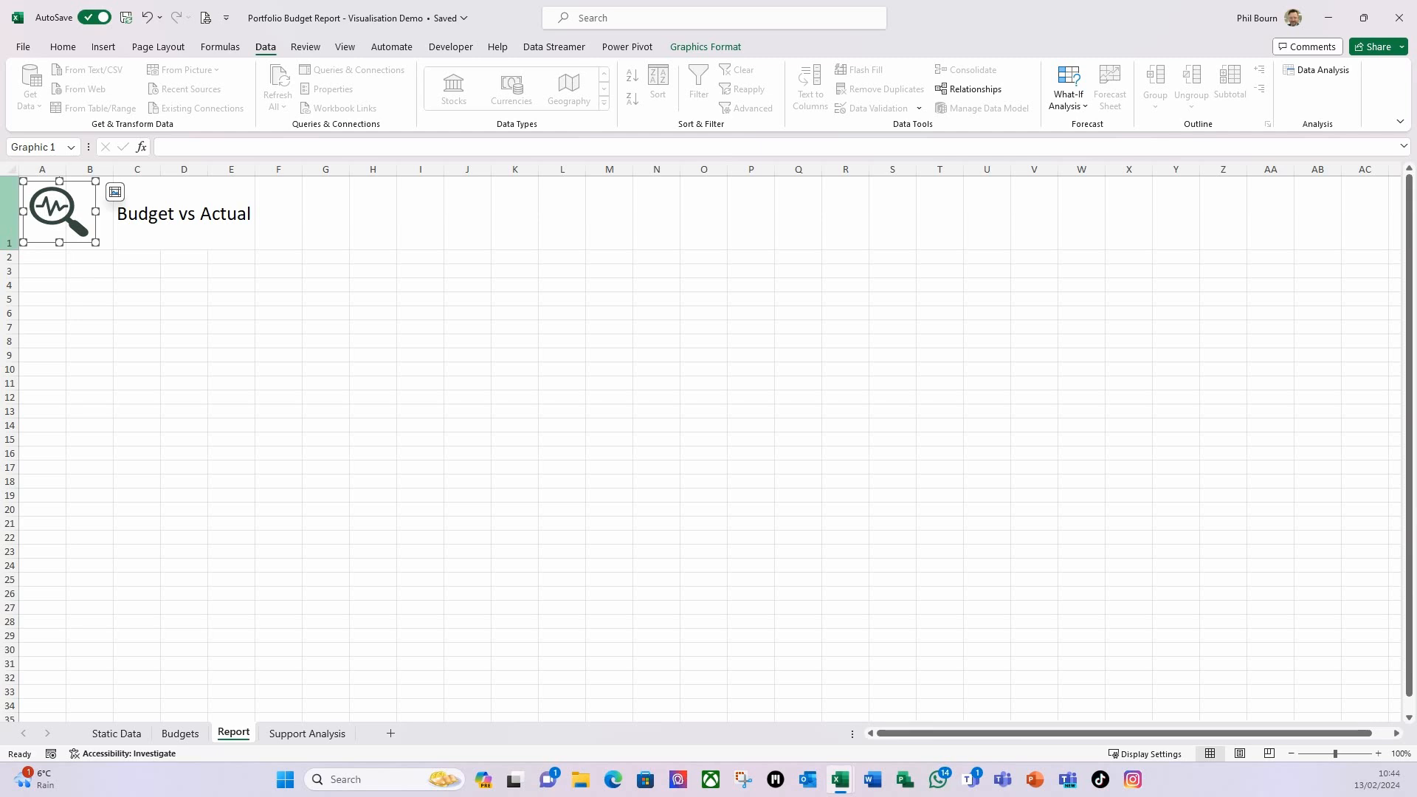
pyautogui.click(13, 232)
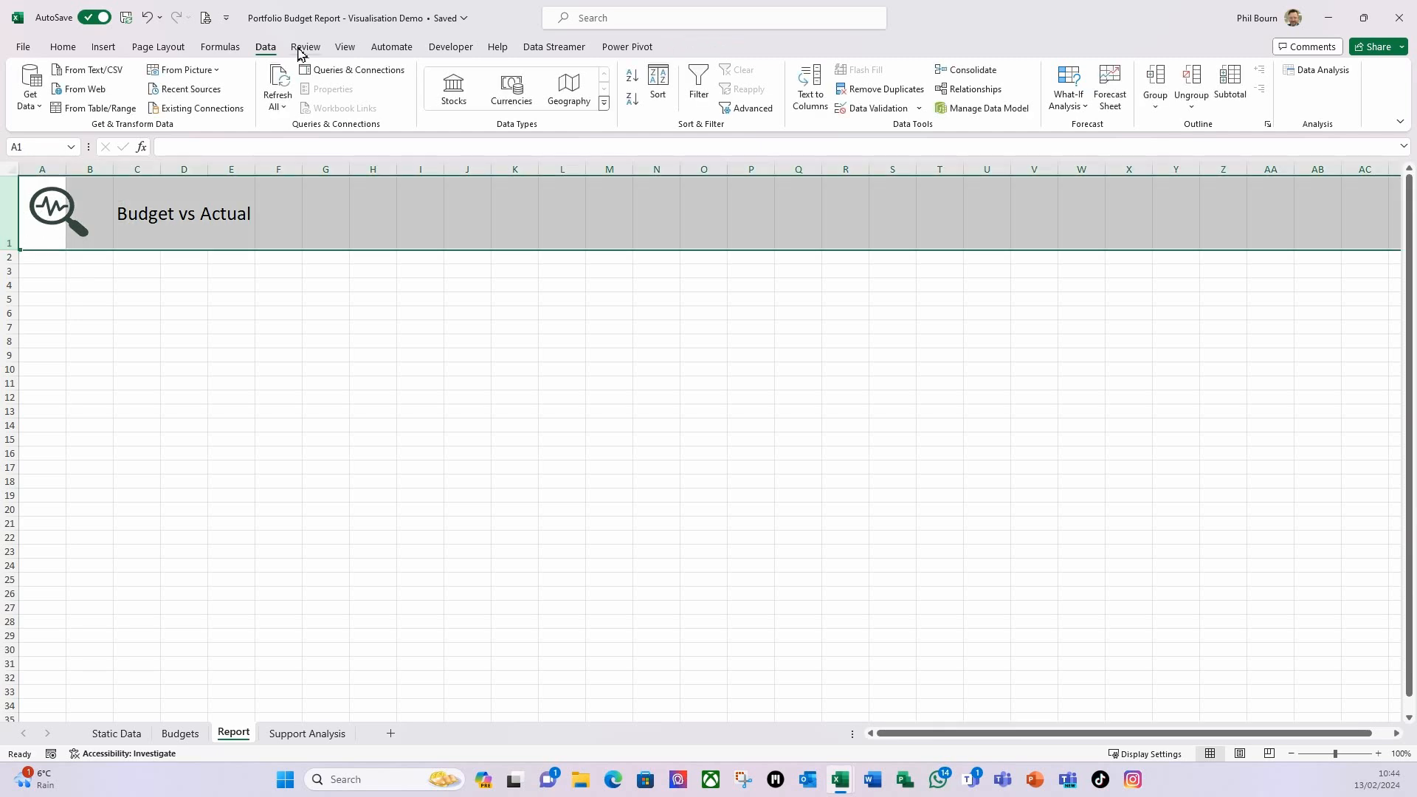
pyautogui.click(71, 48)
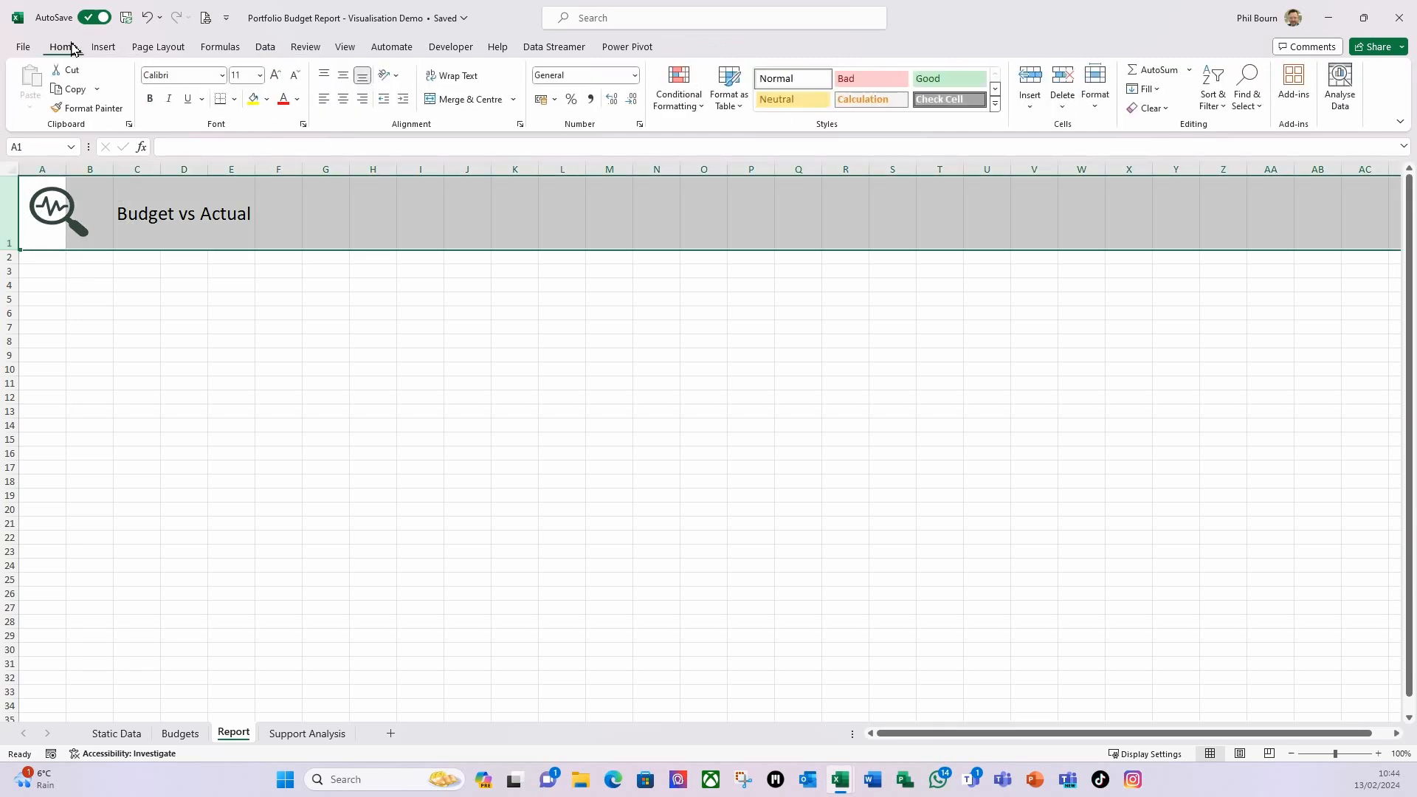
pyautogui.click(266, 99)
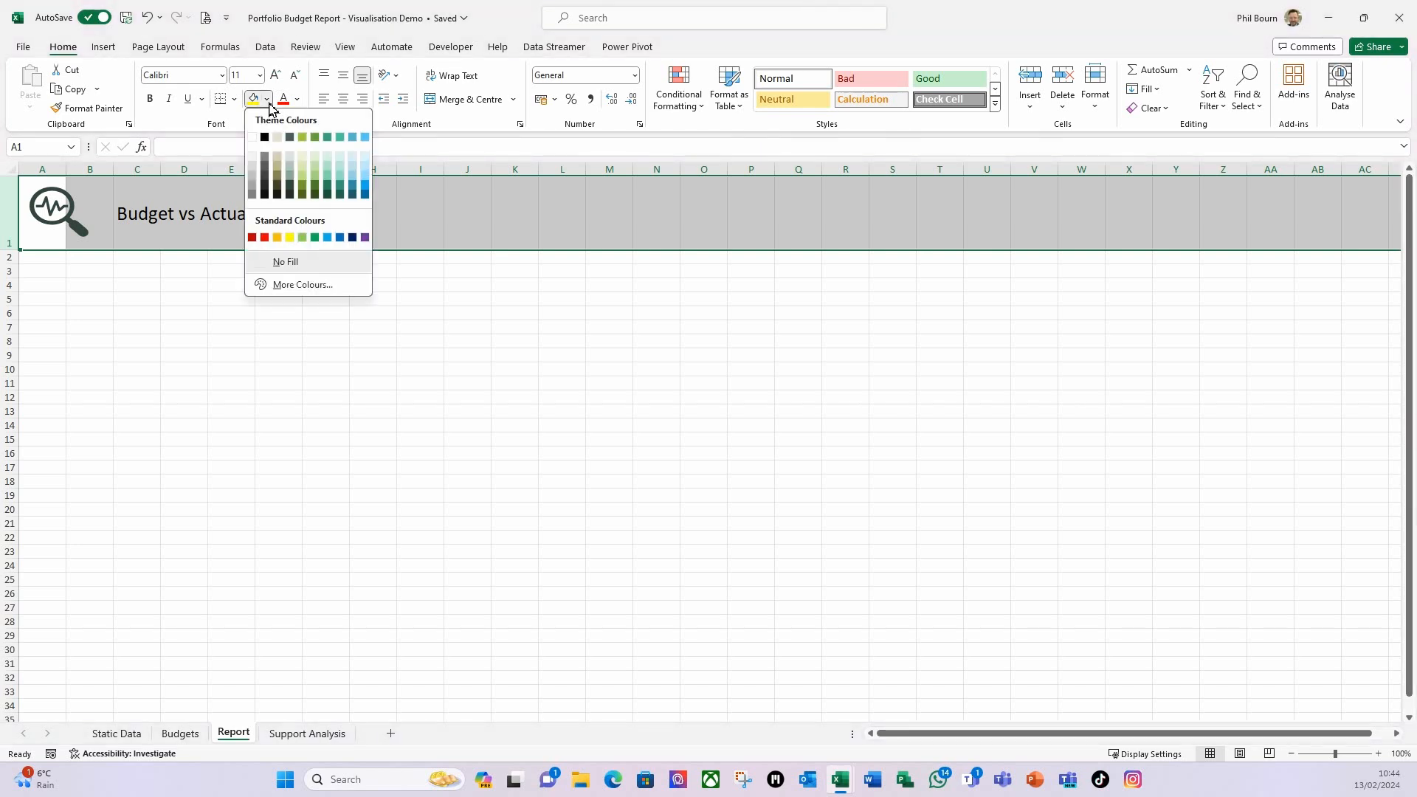
pyautogui.click(303, 138)
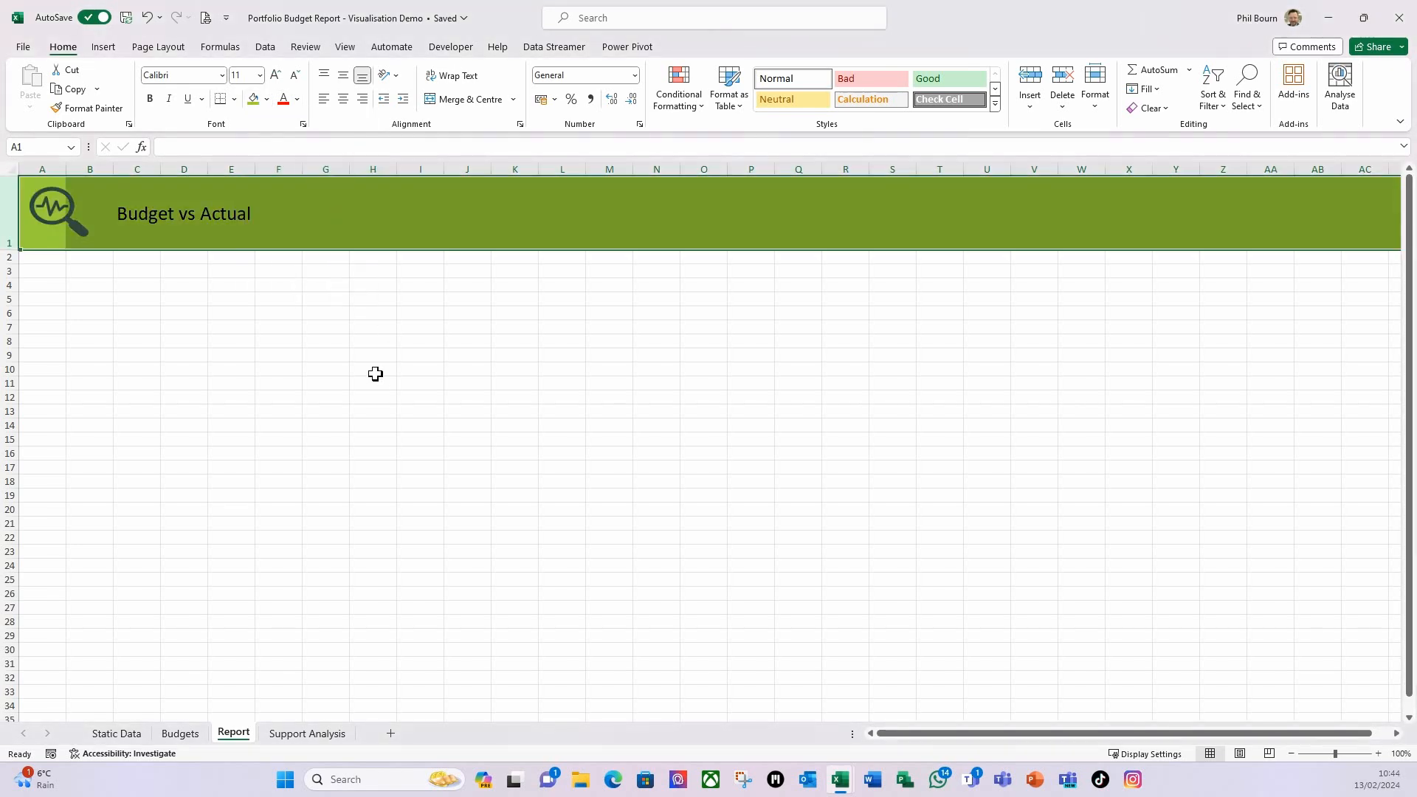
pyautogui.click(329, 212)
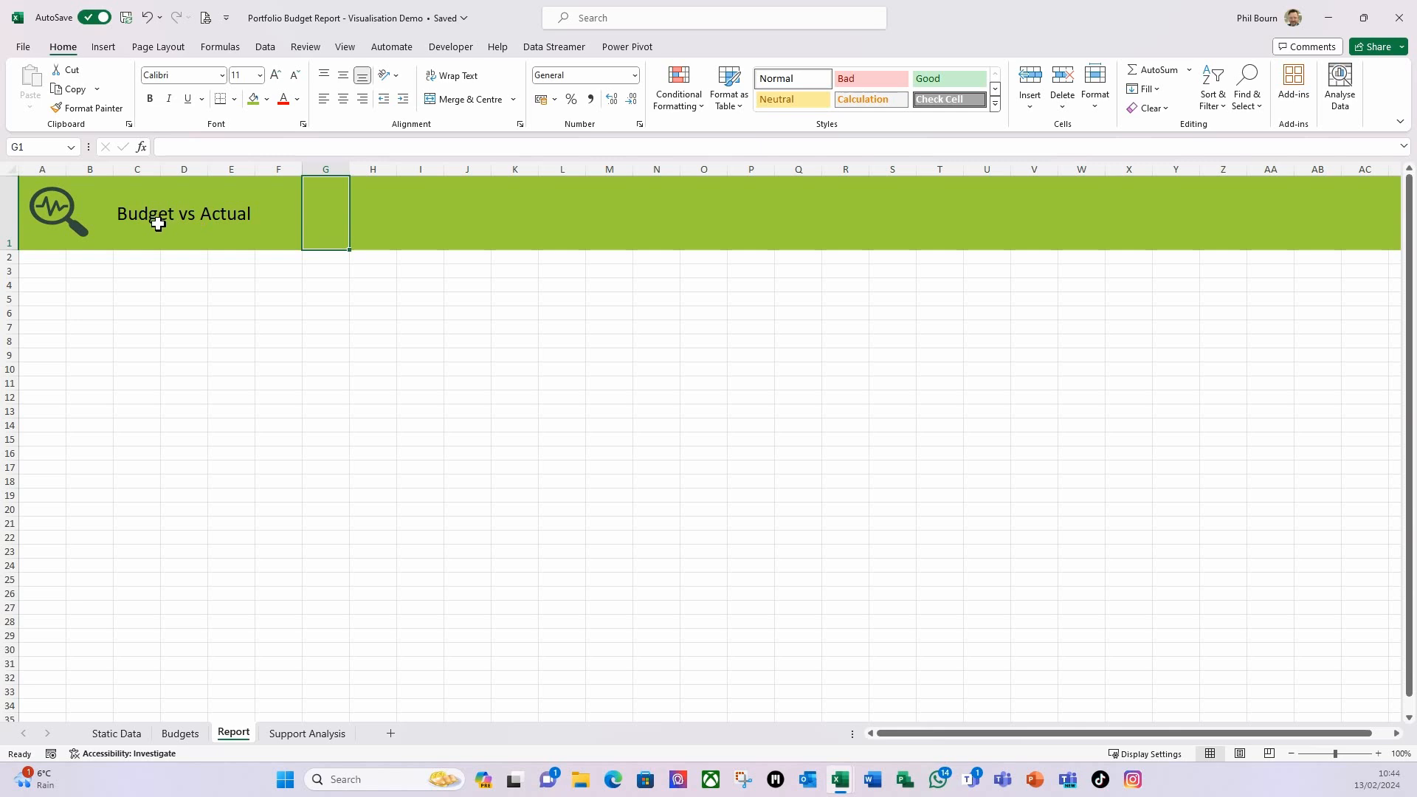
# Step: Make the "Budget vs Actual" title in C1 white and bold
pyautogui.click(128, 211)
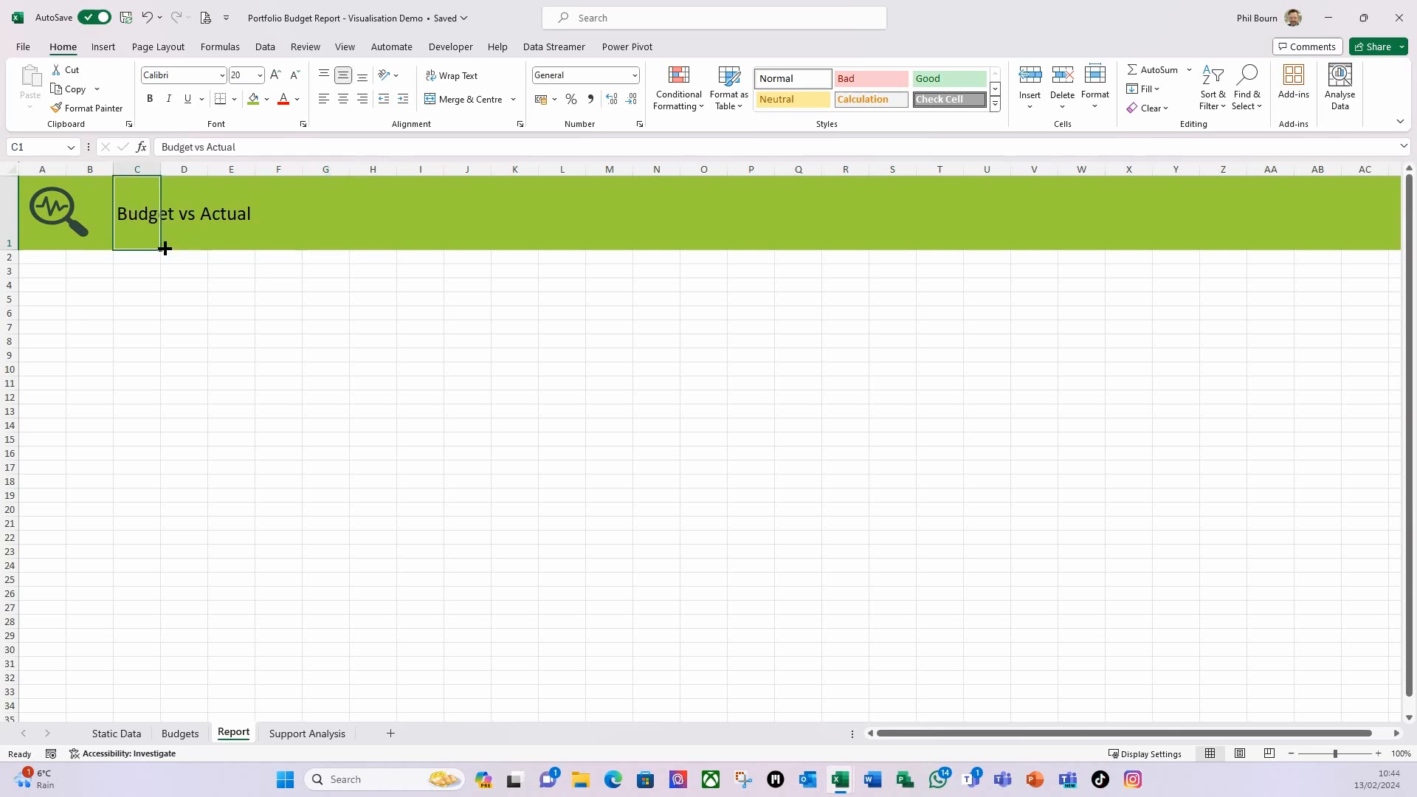
pyautogui.click(296, 99)
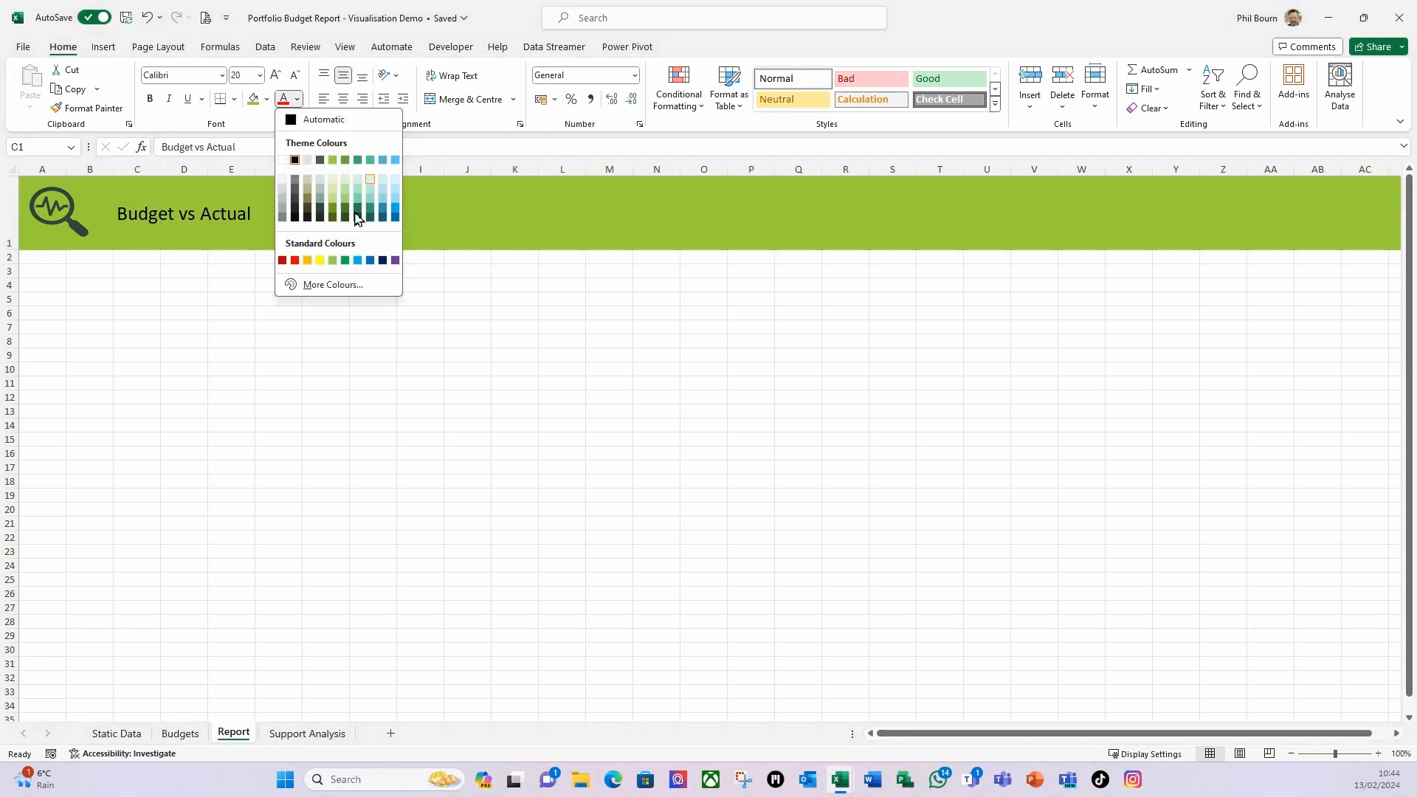
pyautogui.click(282, 160)
pyautogui.click(149, 99)
# Step: Change the fill of the magnifying glass graphic in the Report header to white
pyautogui.click(67, 221)
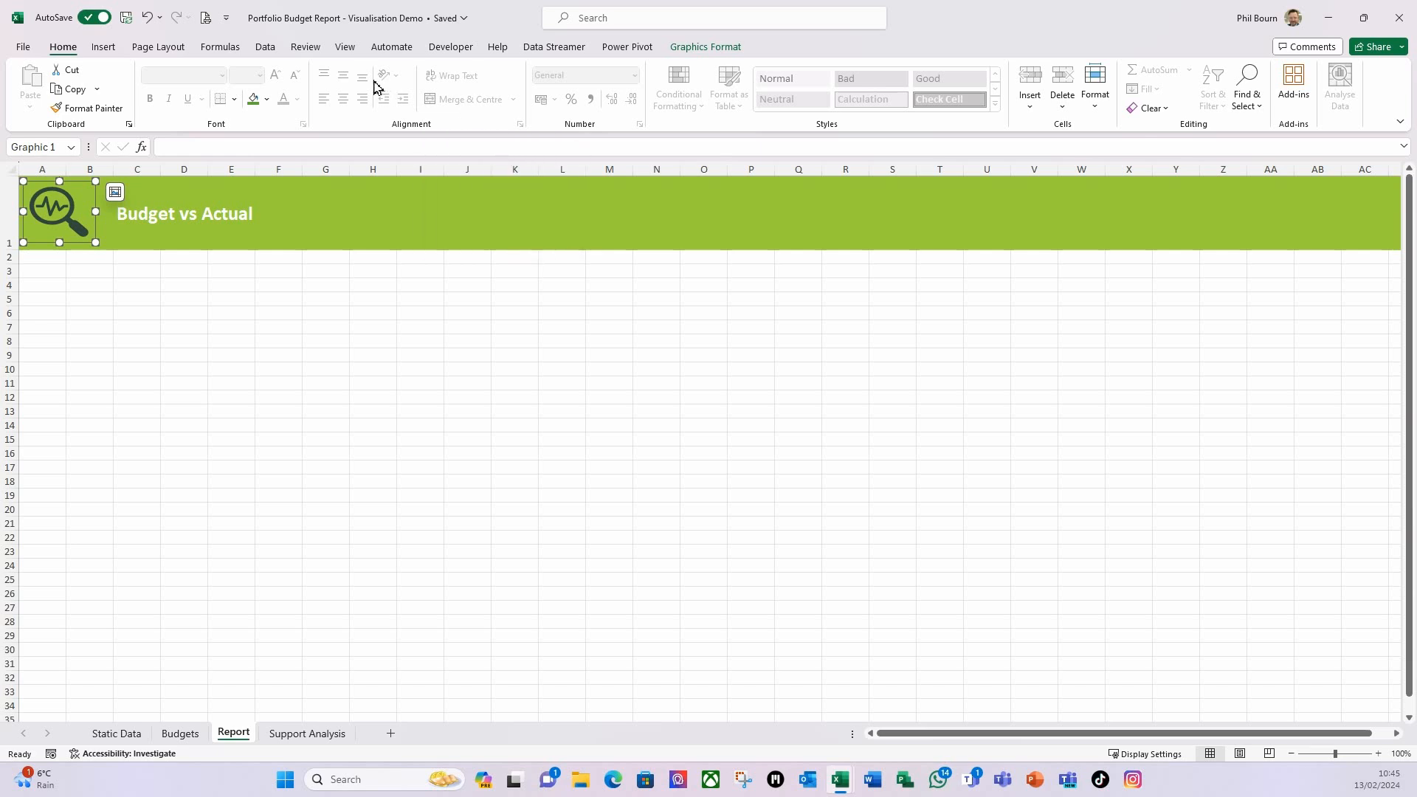
pyautogui.click(697, 47)
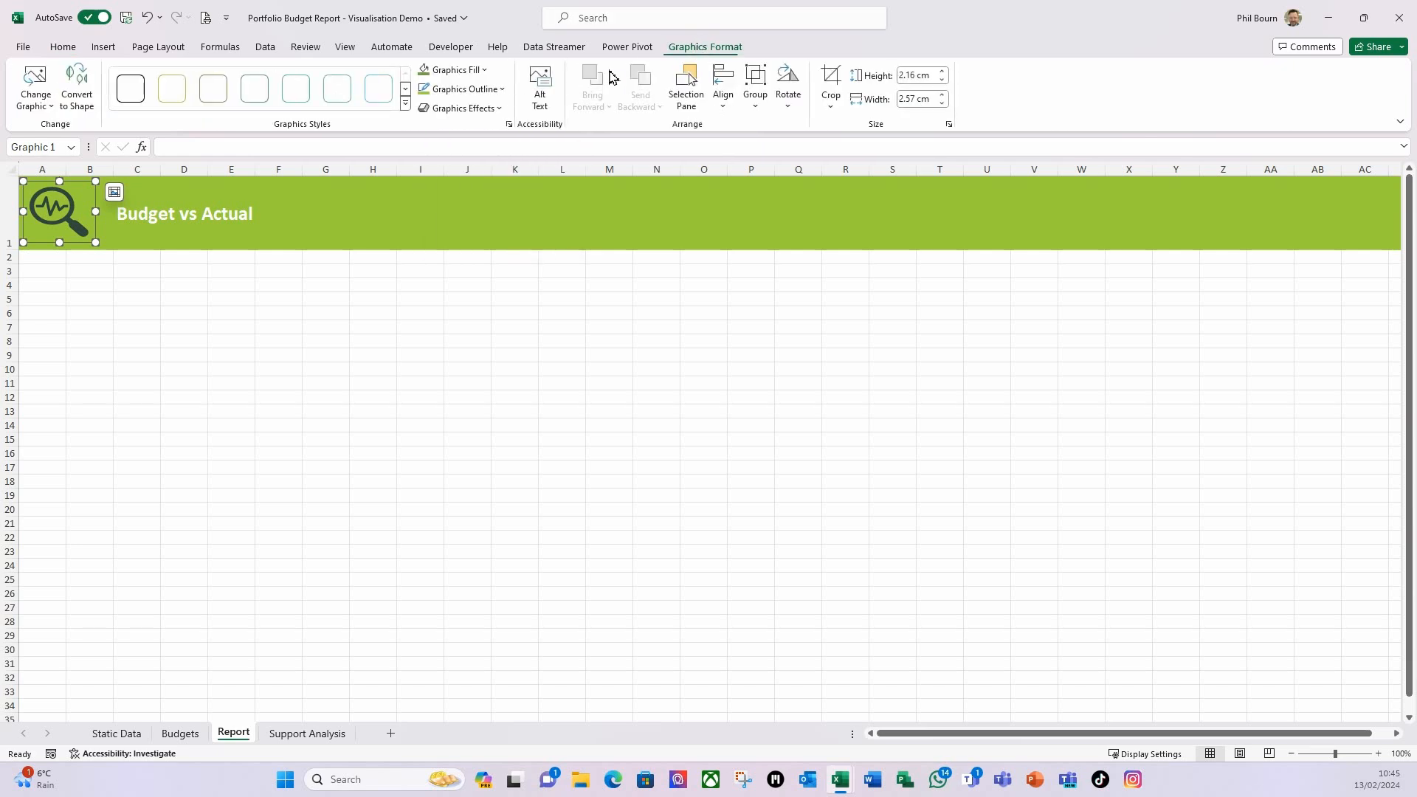
pyautogui.click(482, 69)
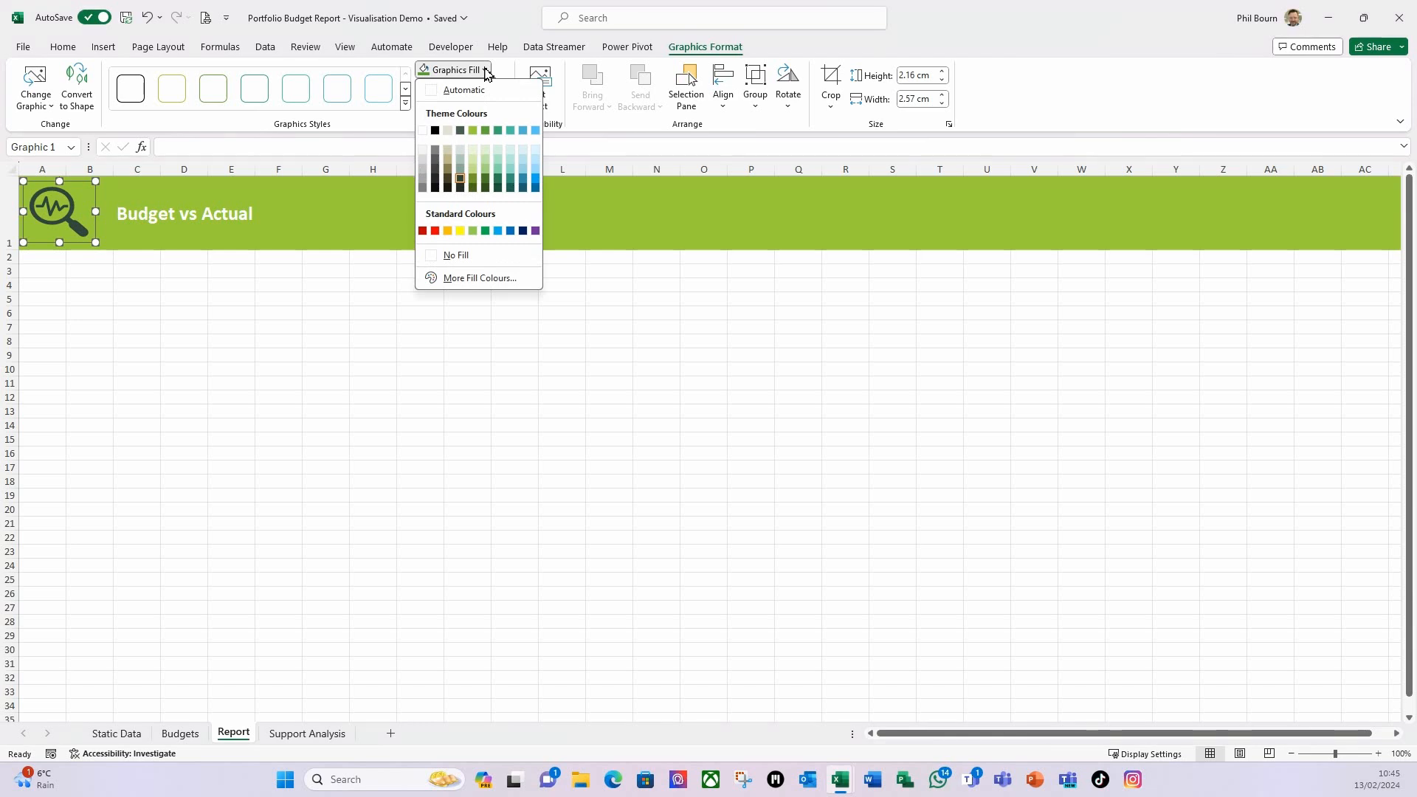
pyautogui.click(425, 130)
pyautogui.click(201, 315)
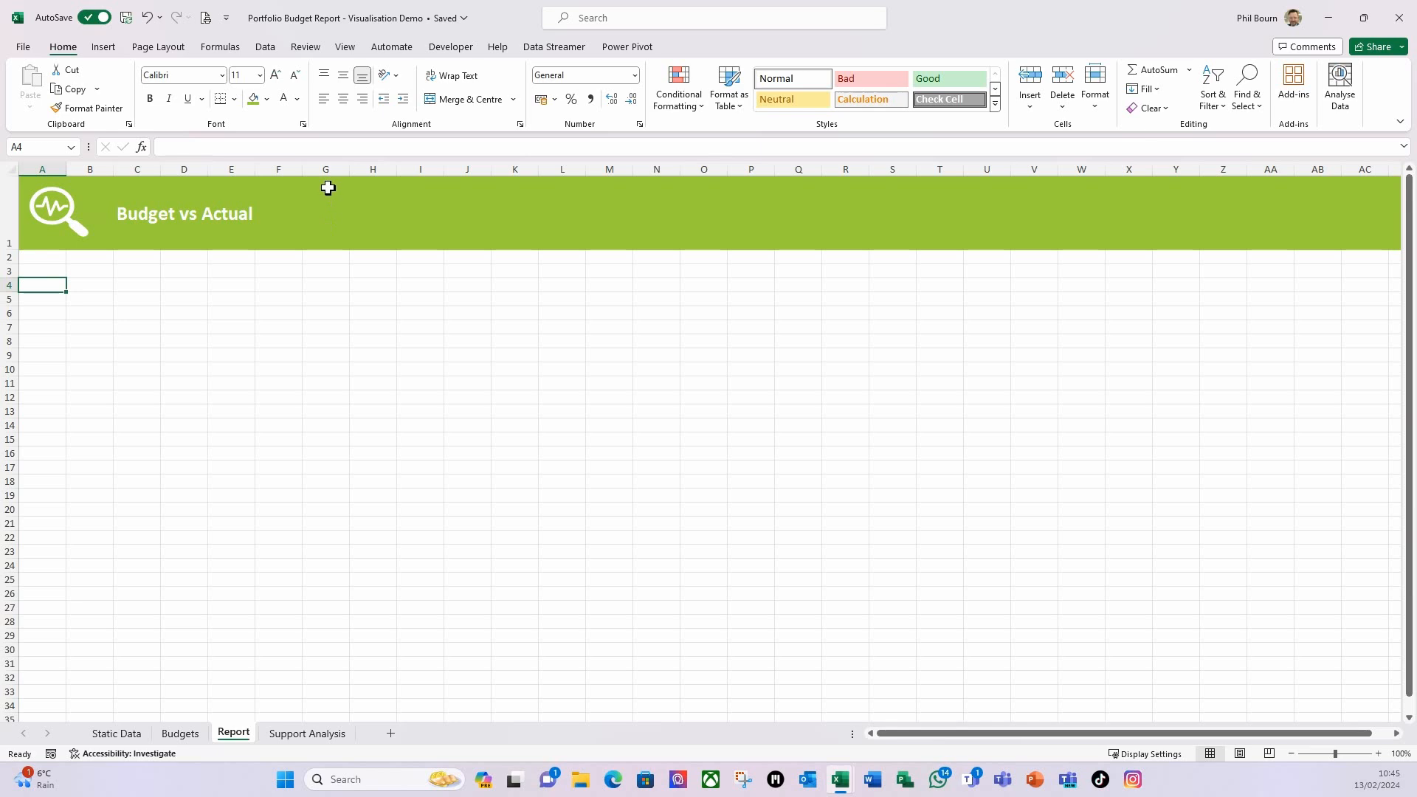
# Step: Apply a thick bottom border to header row 1 of the Report sheet
pyautogui.click(11, 212)
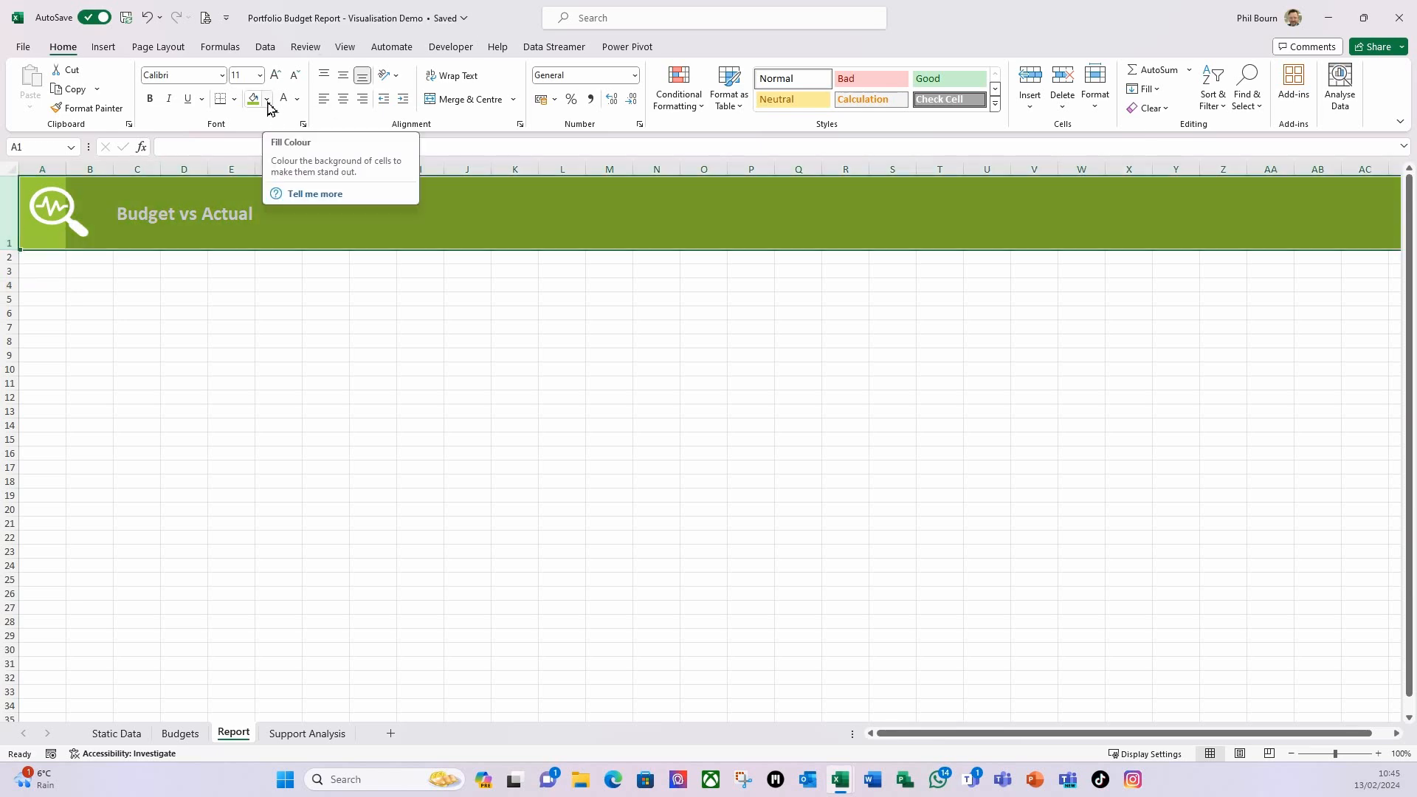
pyautogui.click(234, 99)
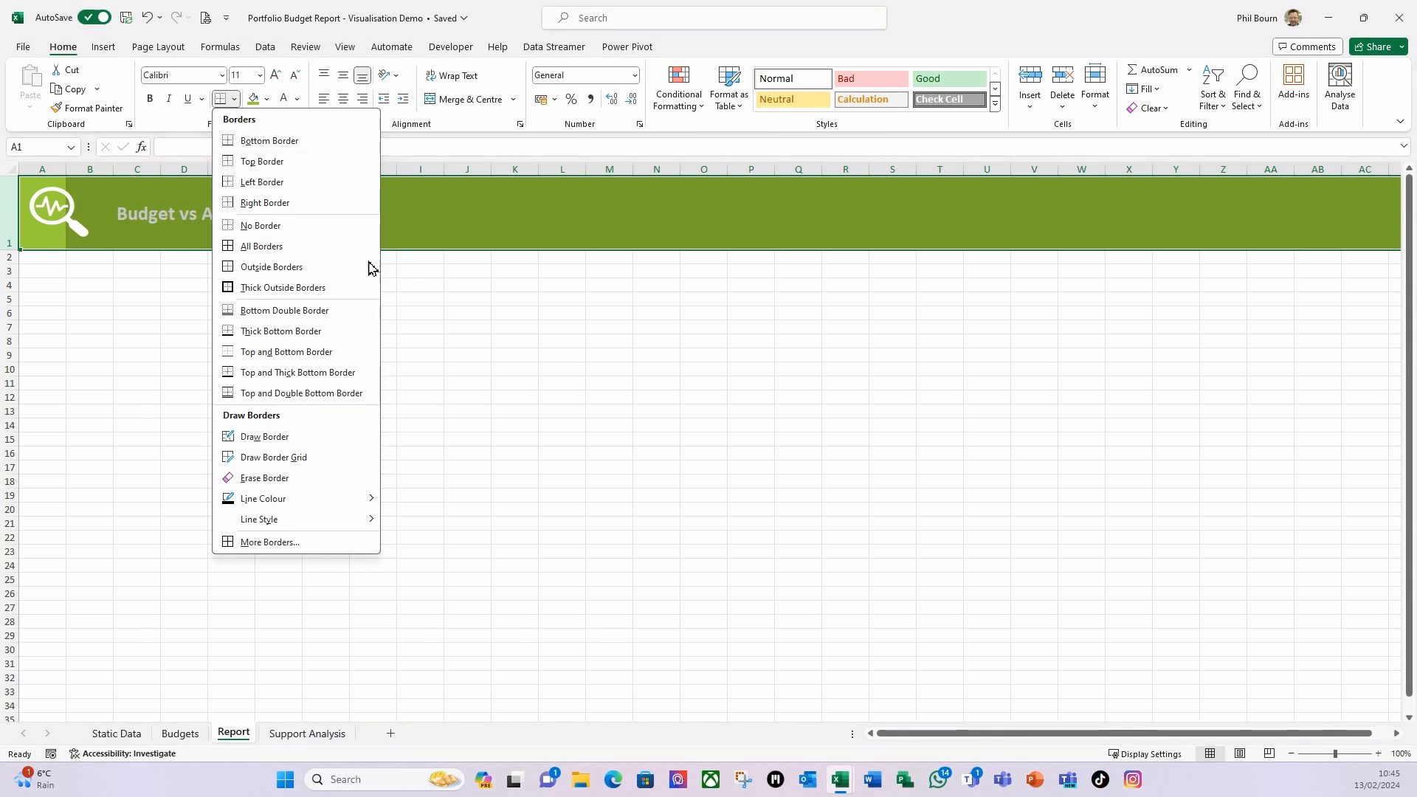
pyautogui.click(273, 331)
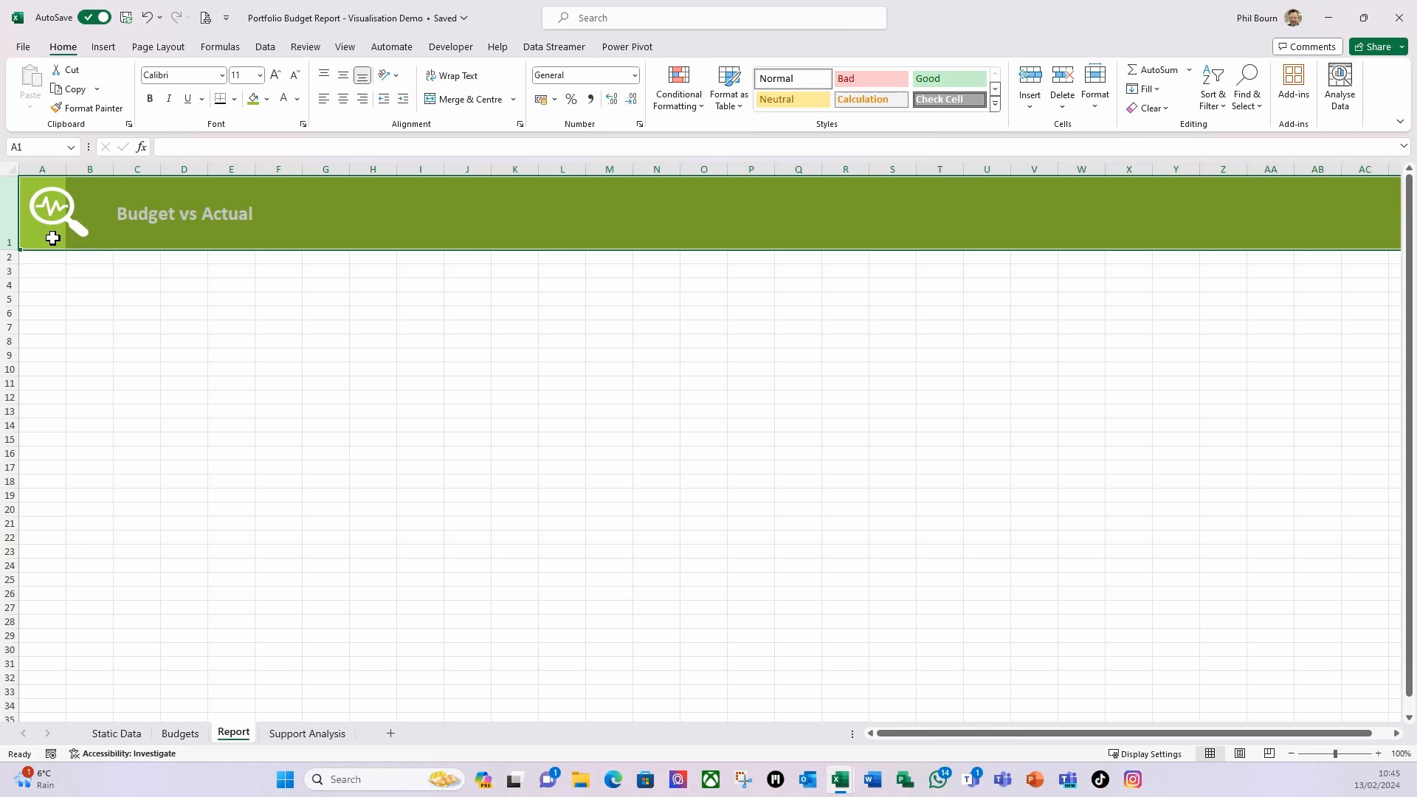
# Step: Recolour the bottom border of header row 1 on the Report sheet to dark green
pyautogui.rightClick(51, 238)
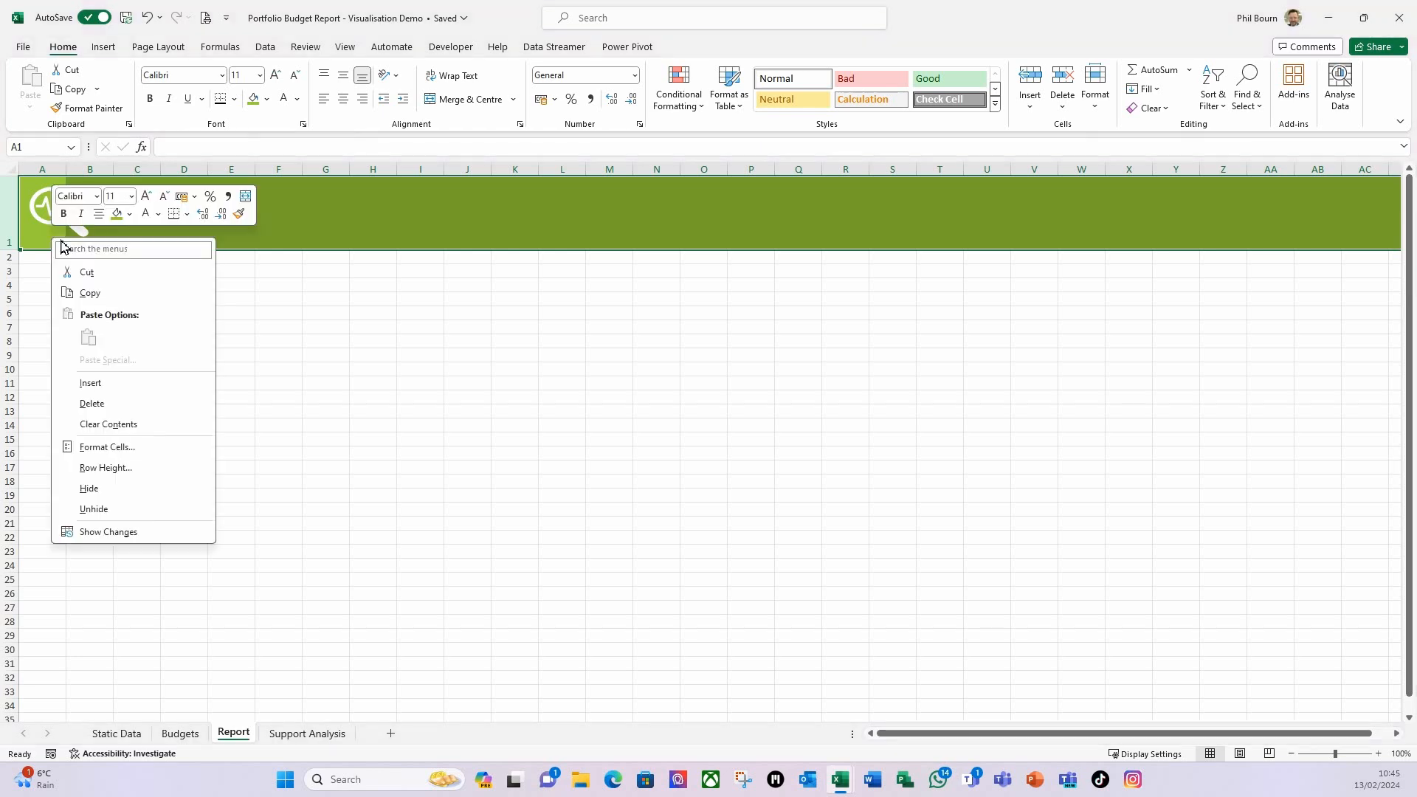
pyautogui.click(107, 448)
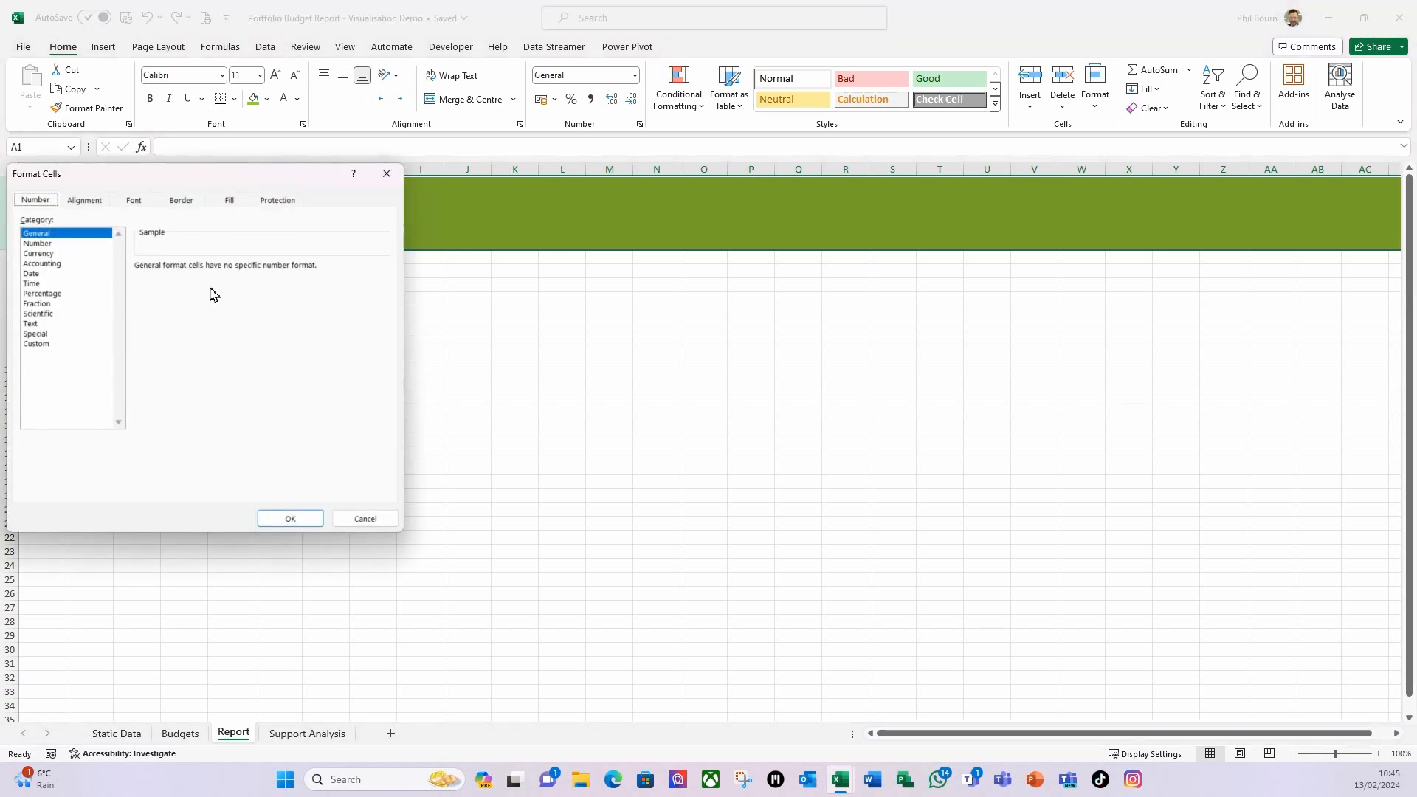
pyautogui.click(182, 200)
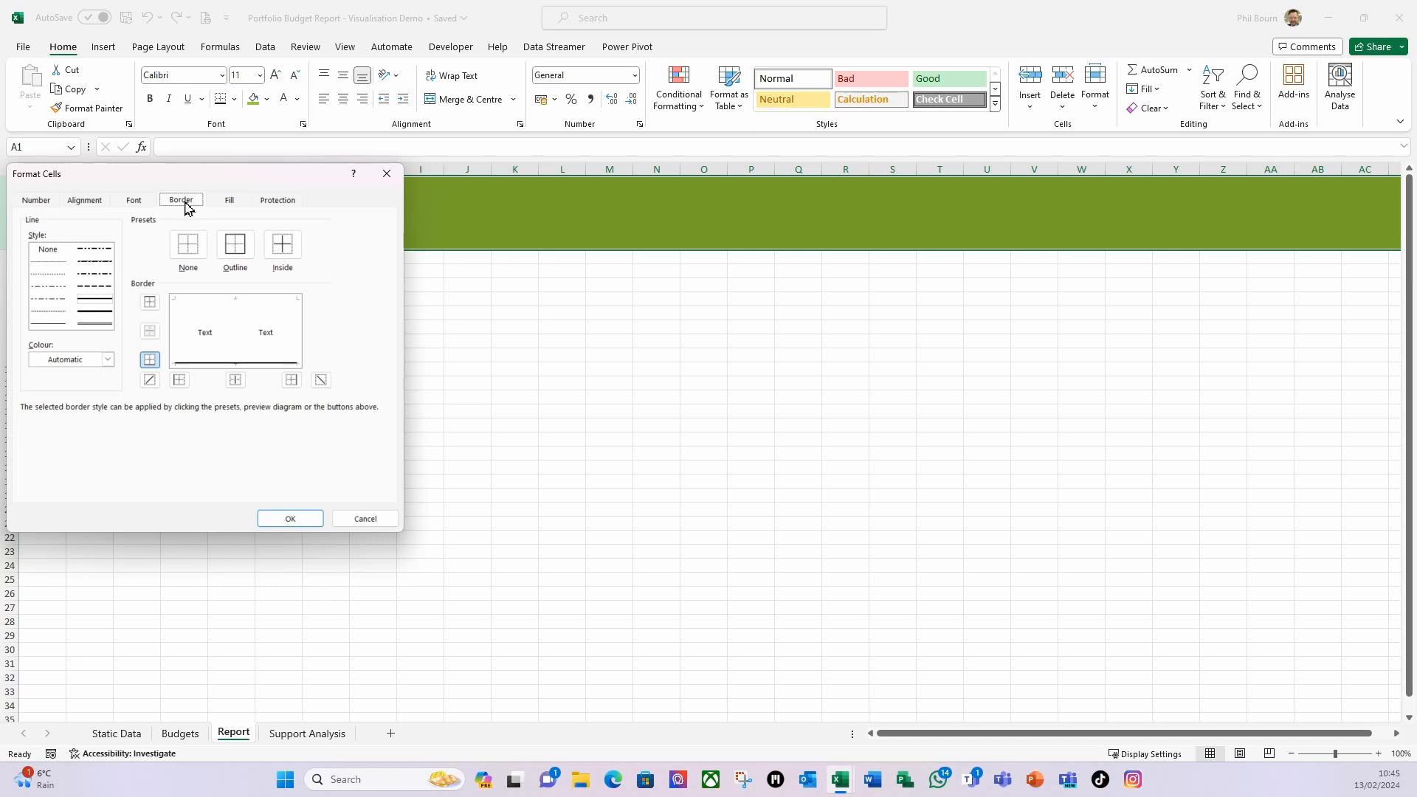
pyautogui.click(107, 360)
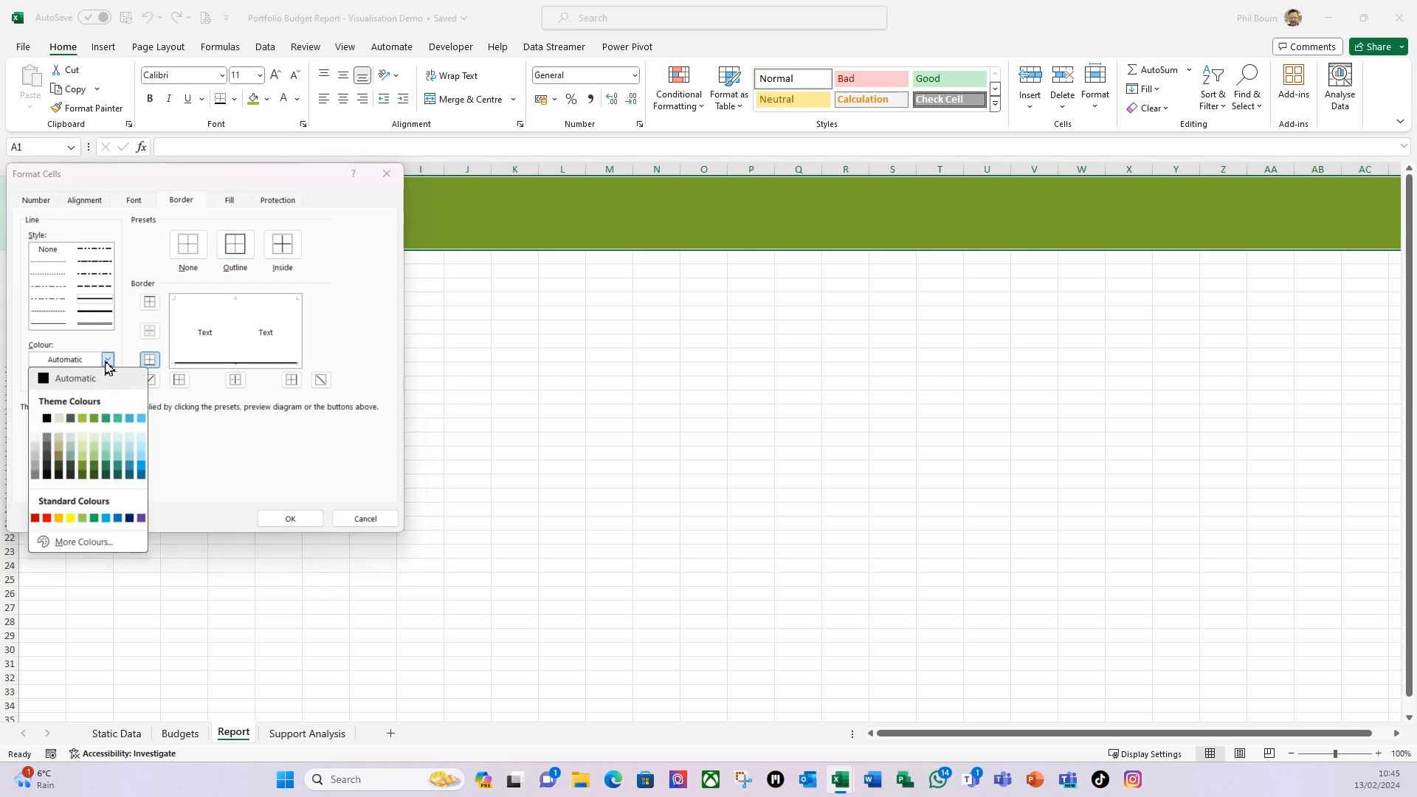
pyautogui.click(93, 474)
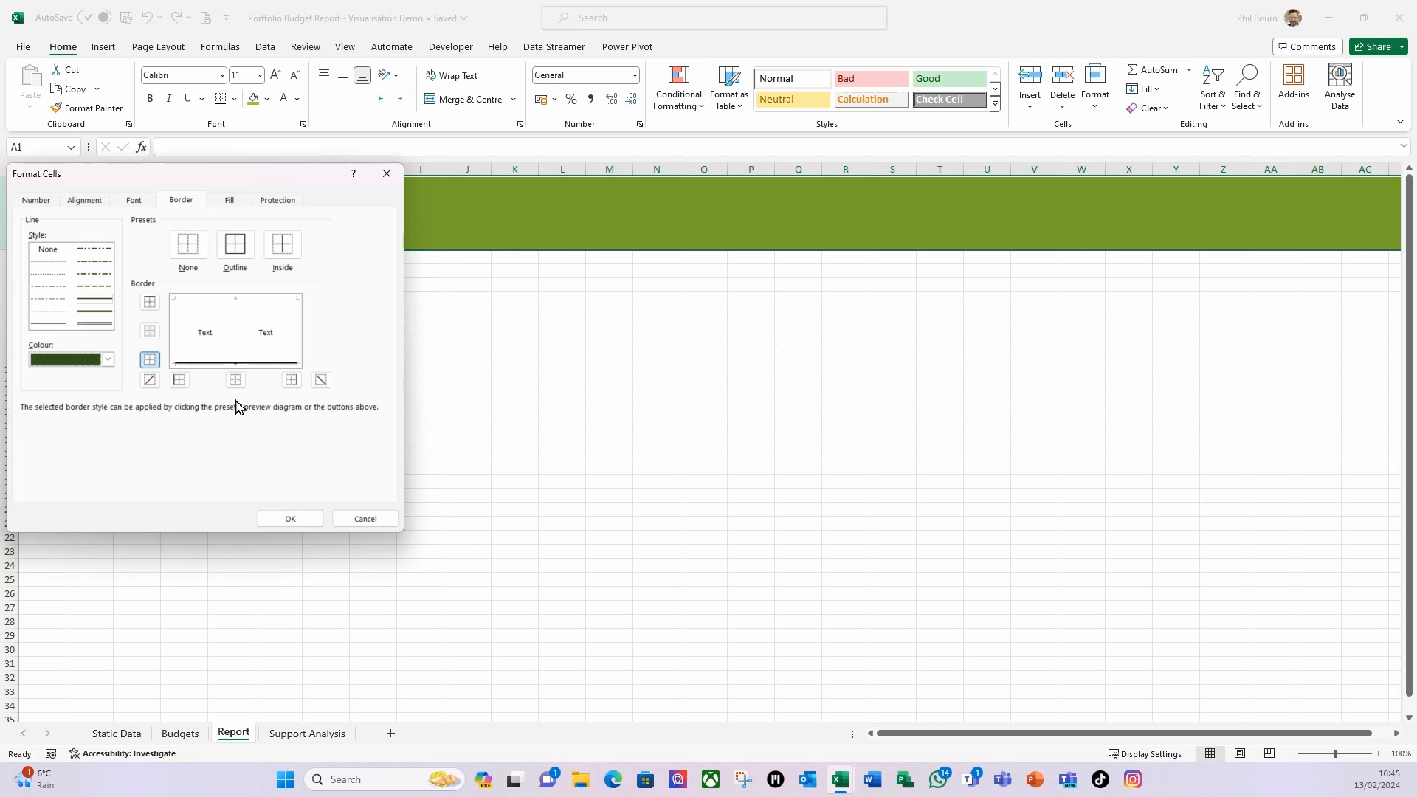
pyautogui.click(103, 318)
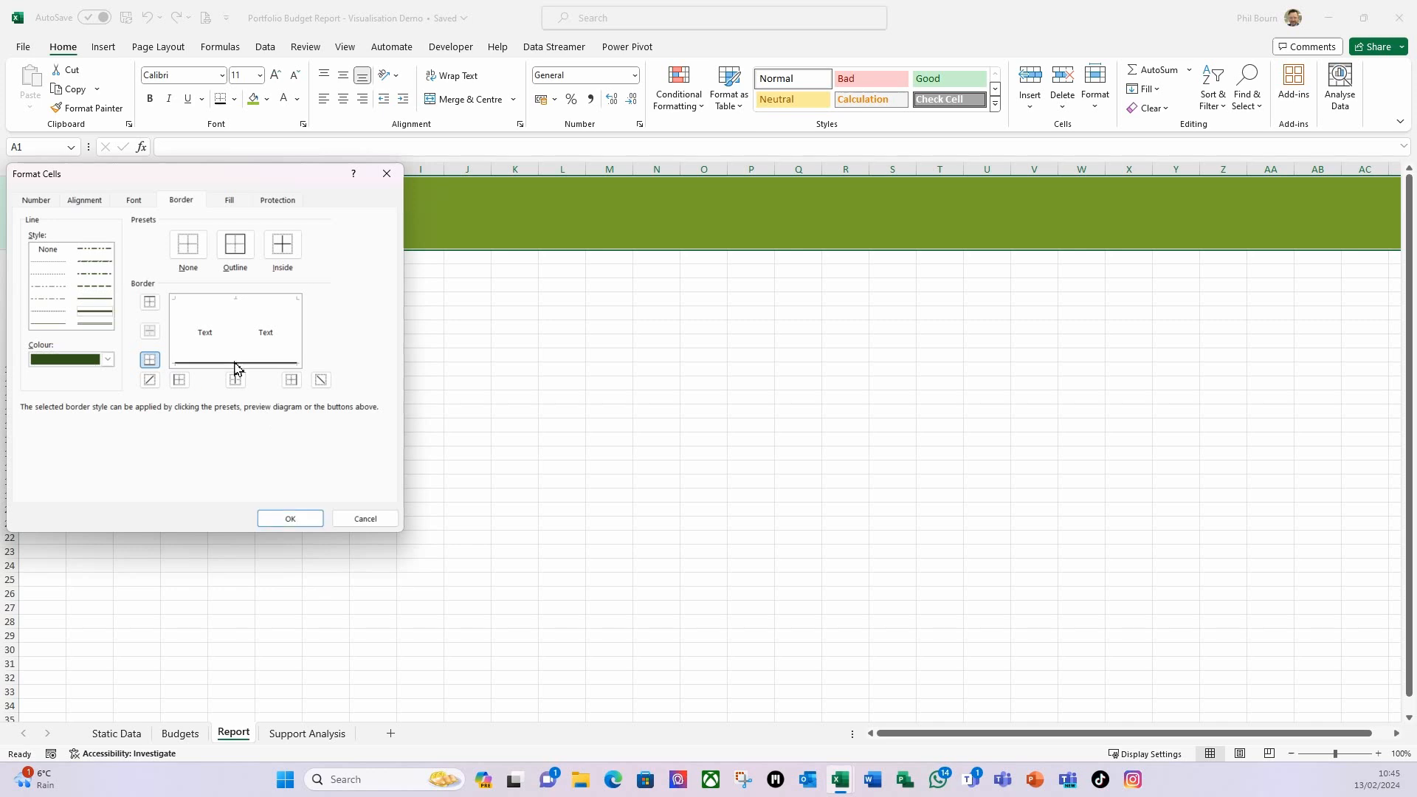
pyautogui.click(204, 362)
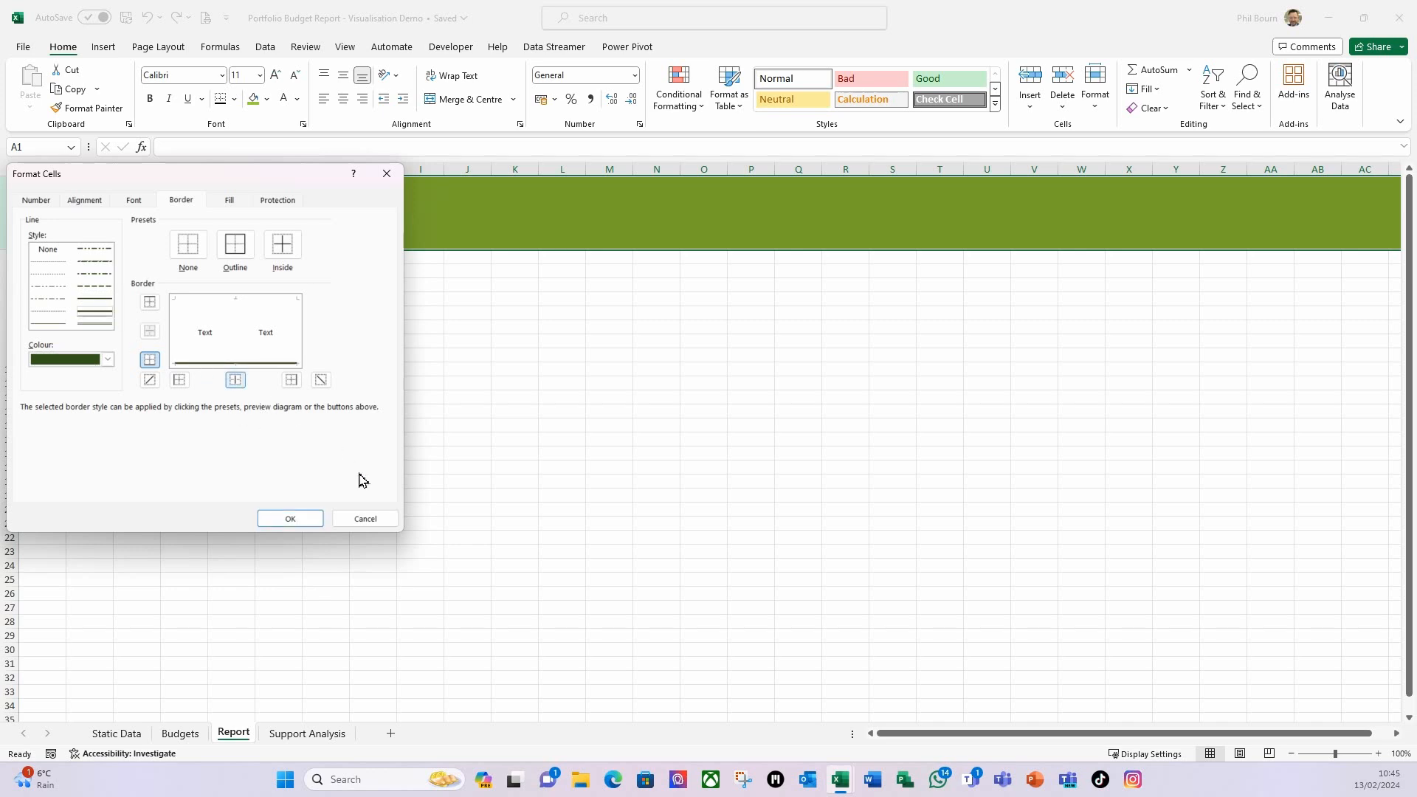
pyautogui.click(298, 520)
pyautogui.click(183, 315)
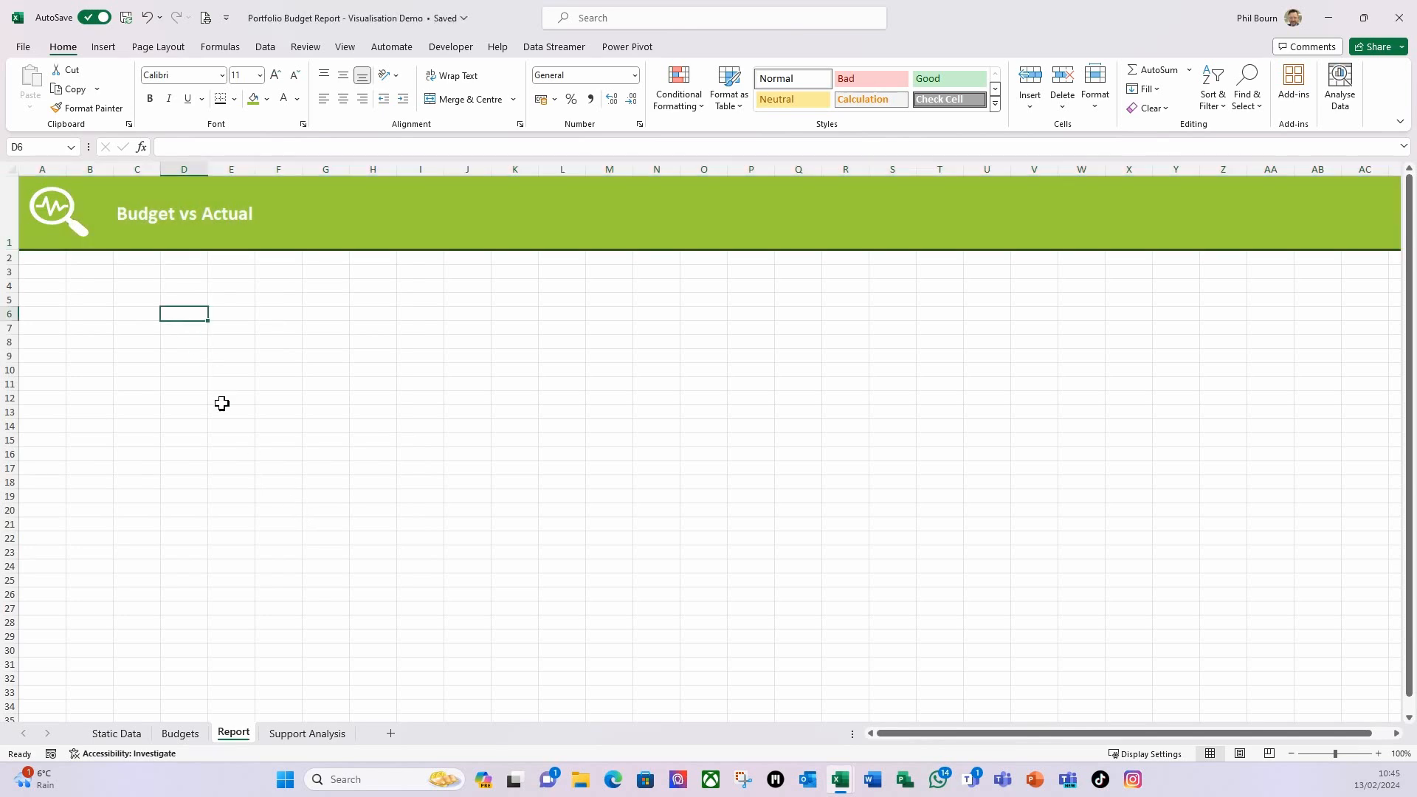
# Step: Hide the gridlines on the Report sheet
pyautogui.click(345, 48)
pyautogui.click(428, 90)
pyautogui.click(293, 287)
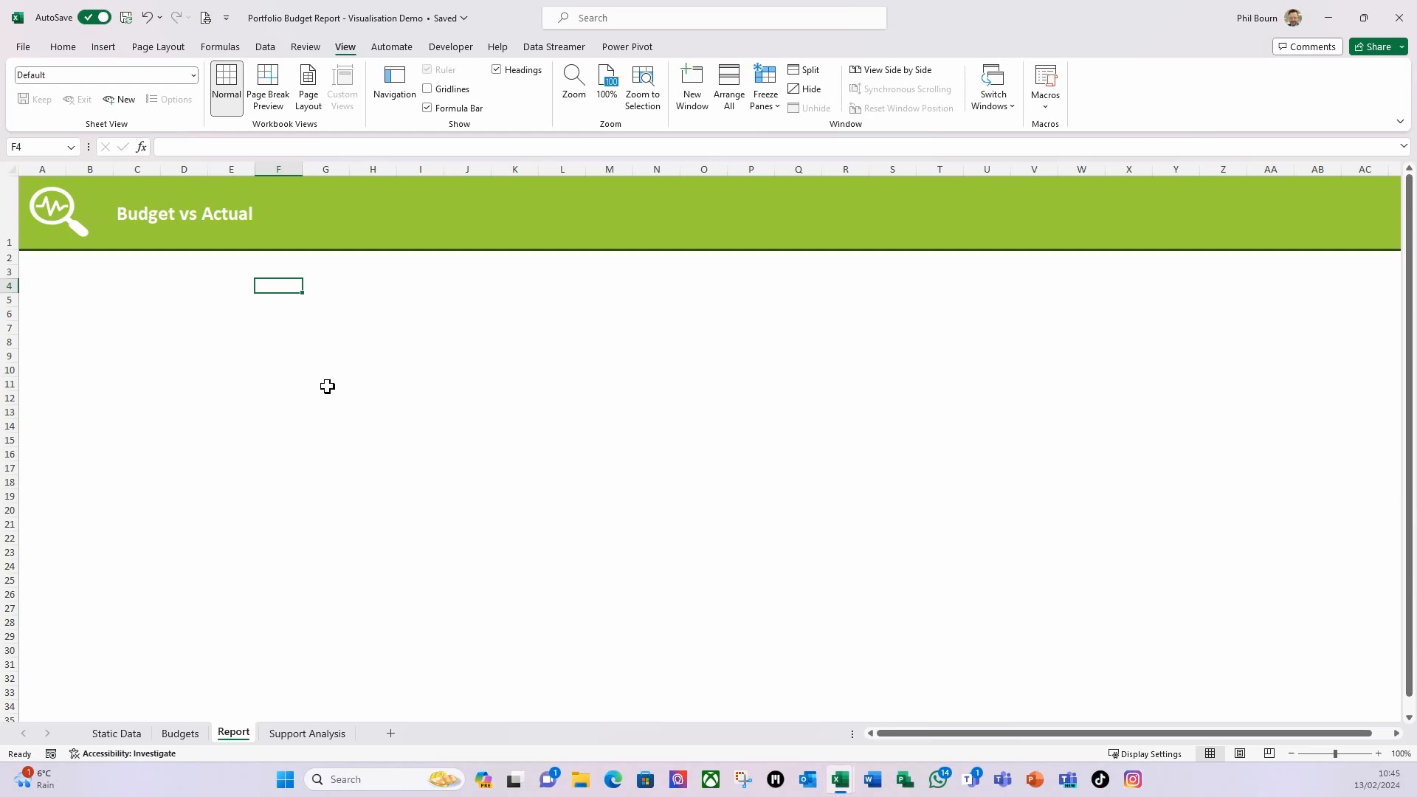
# Step: Set the height of row 1 on the Support Analysis sheet to 75
pyautogui.click(295, 739)
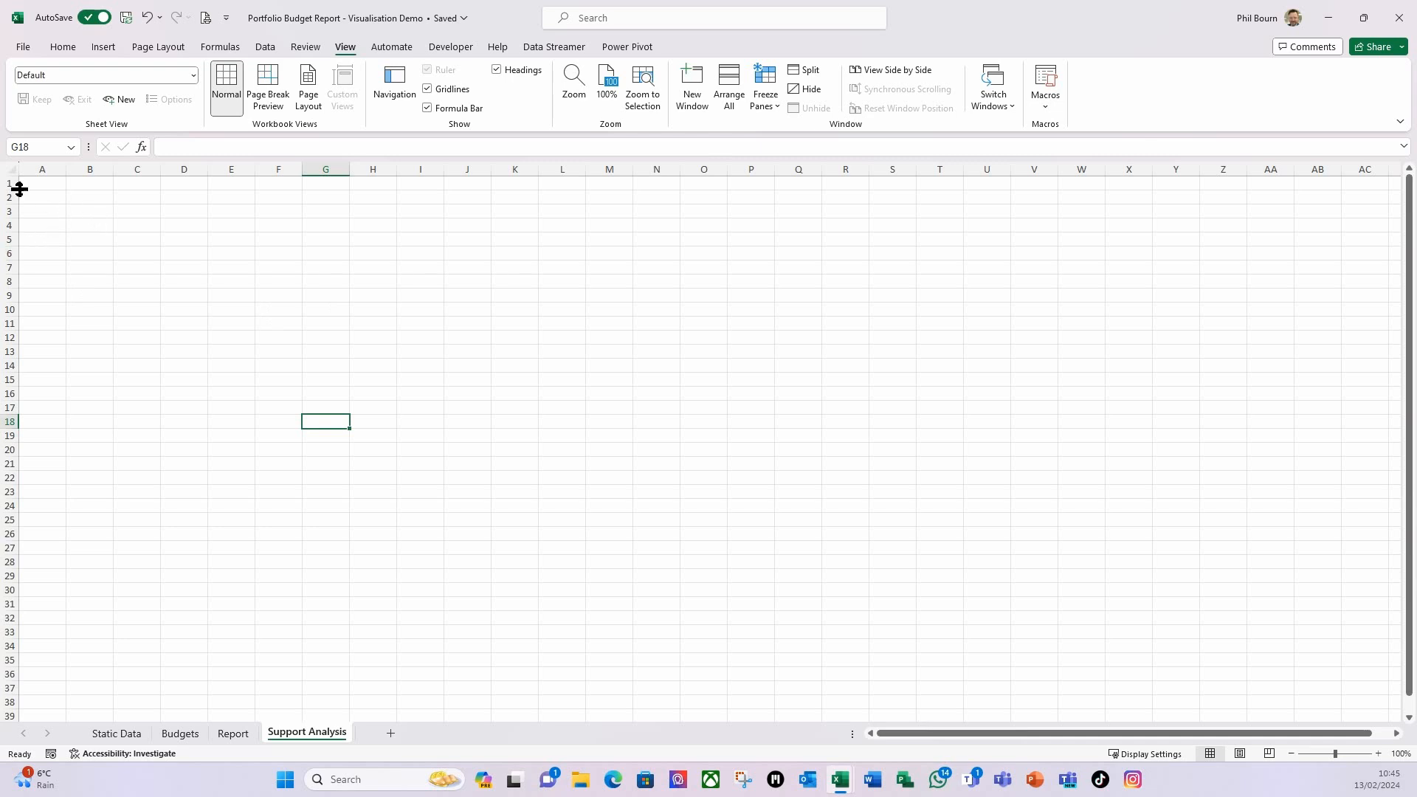
pyautogui.click(233, 735)
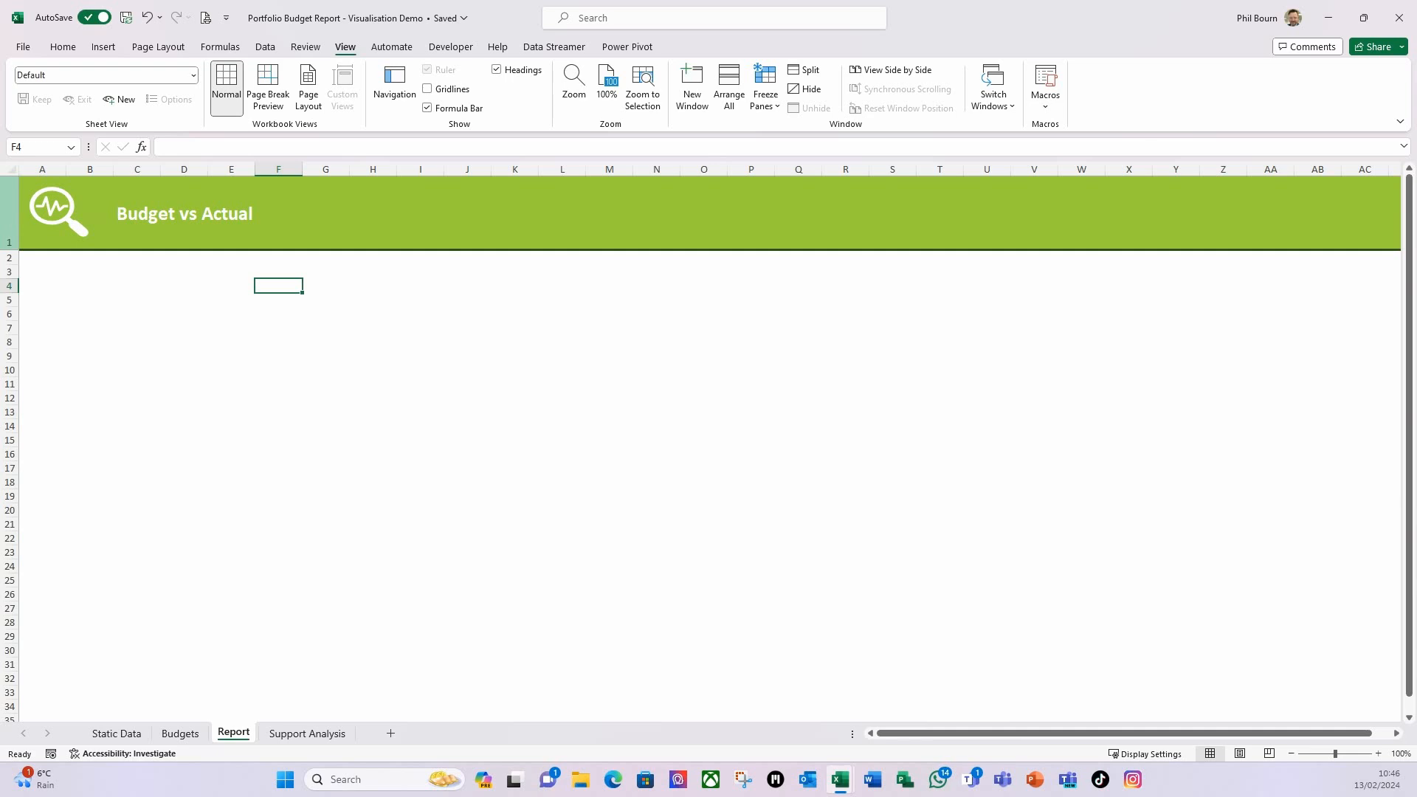
pyautogui.click(304, 734)
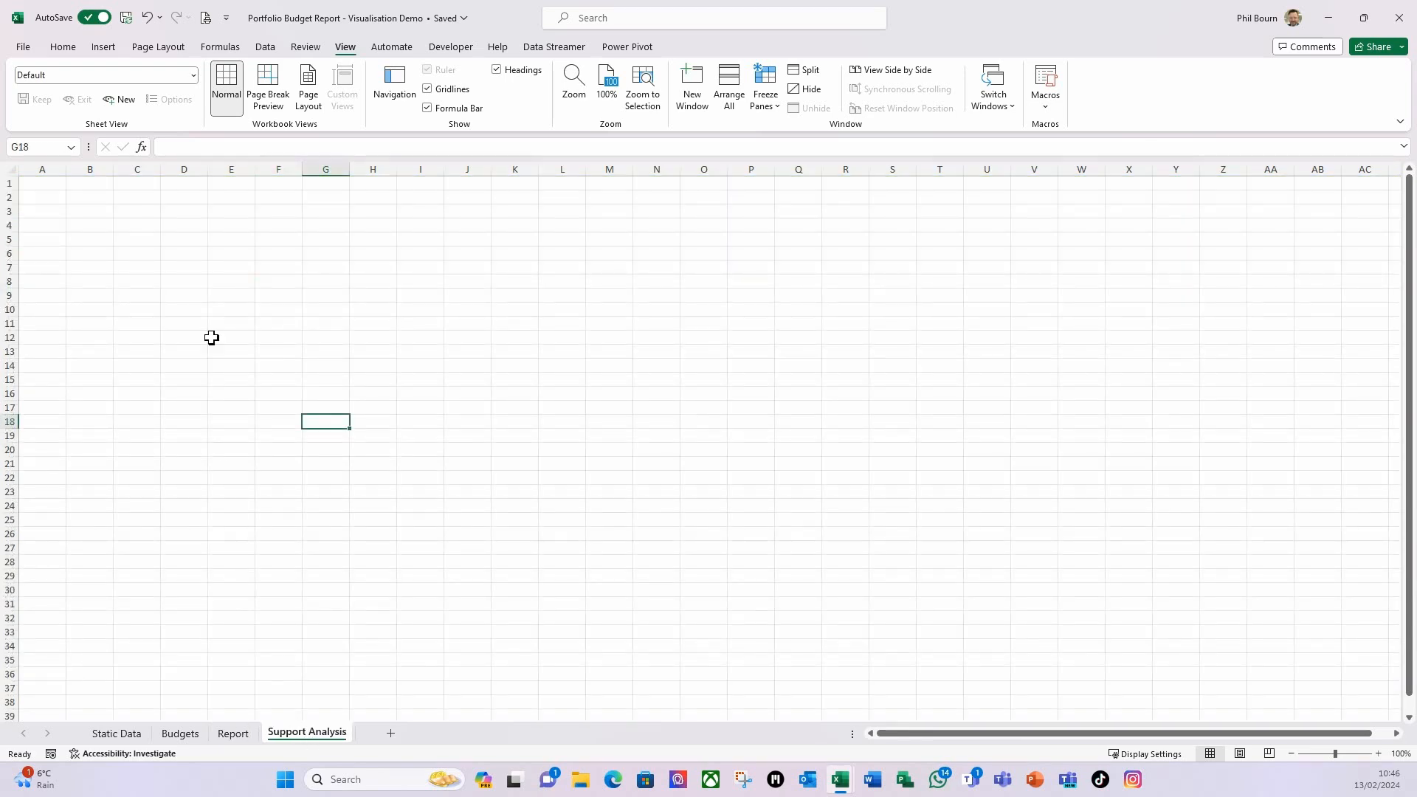
pyautogui.click(9, 184)
pyautogui.rightClick(9, 184)
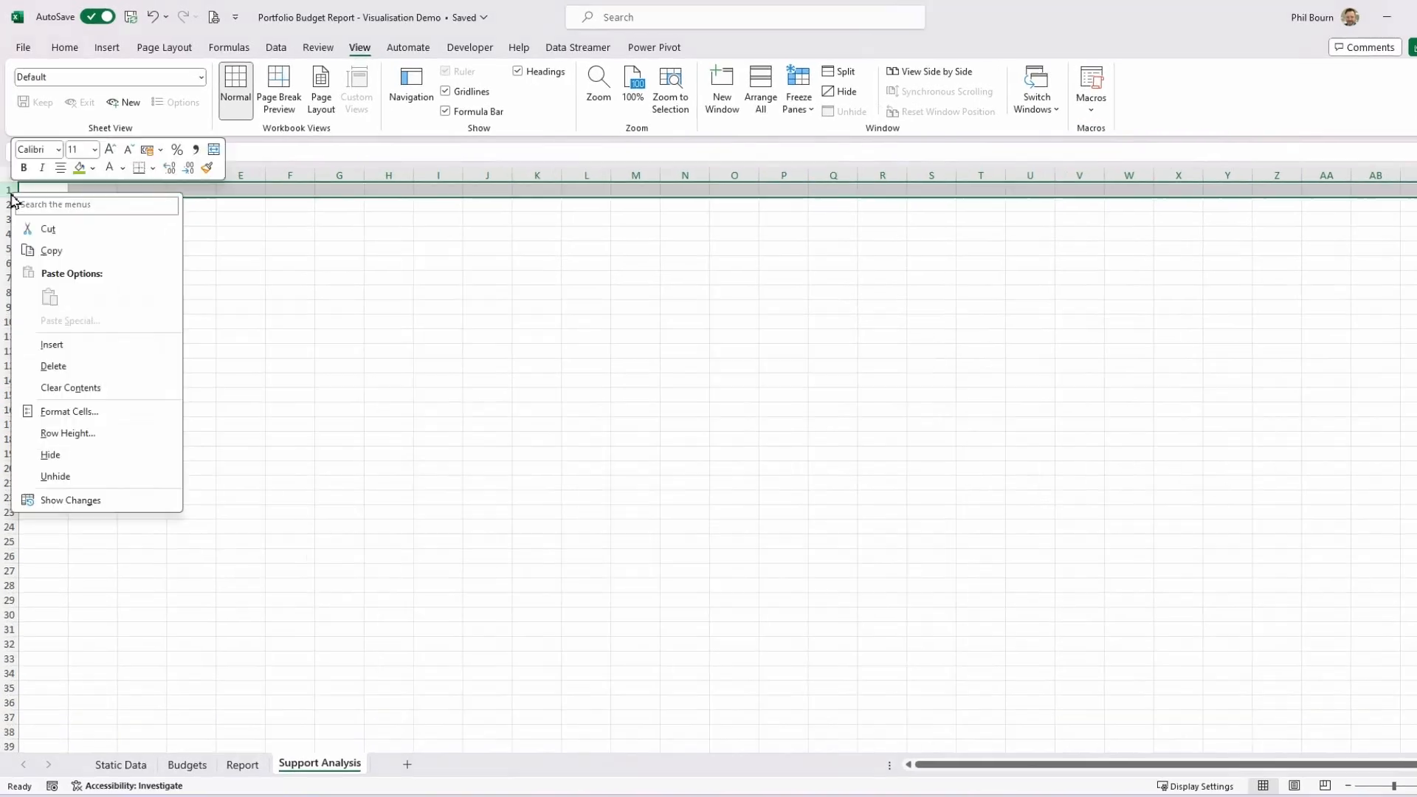
pyautogui.click(116, 600)
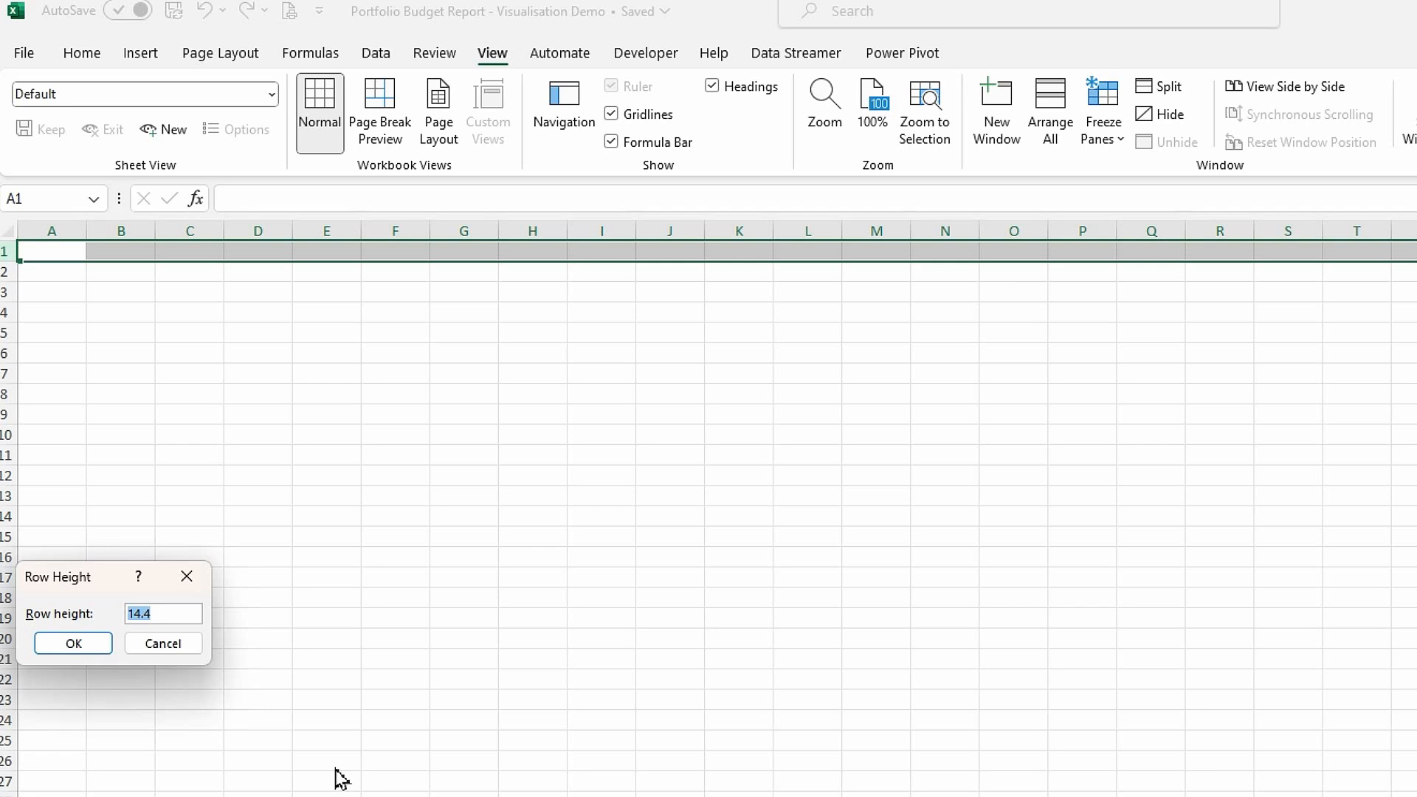
pyautogui.write('75')
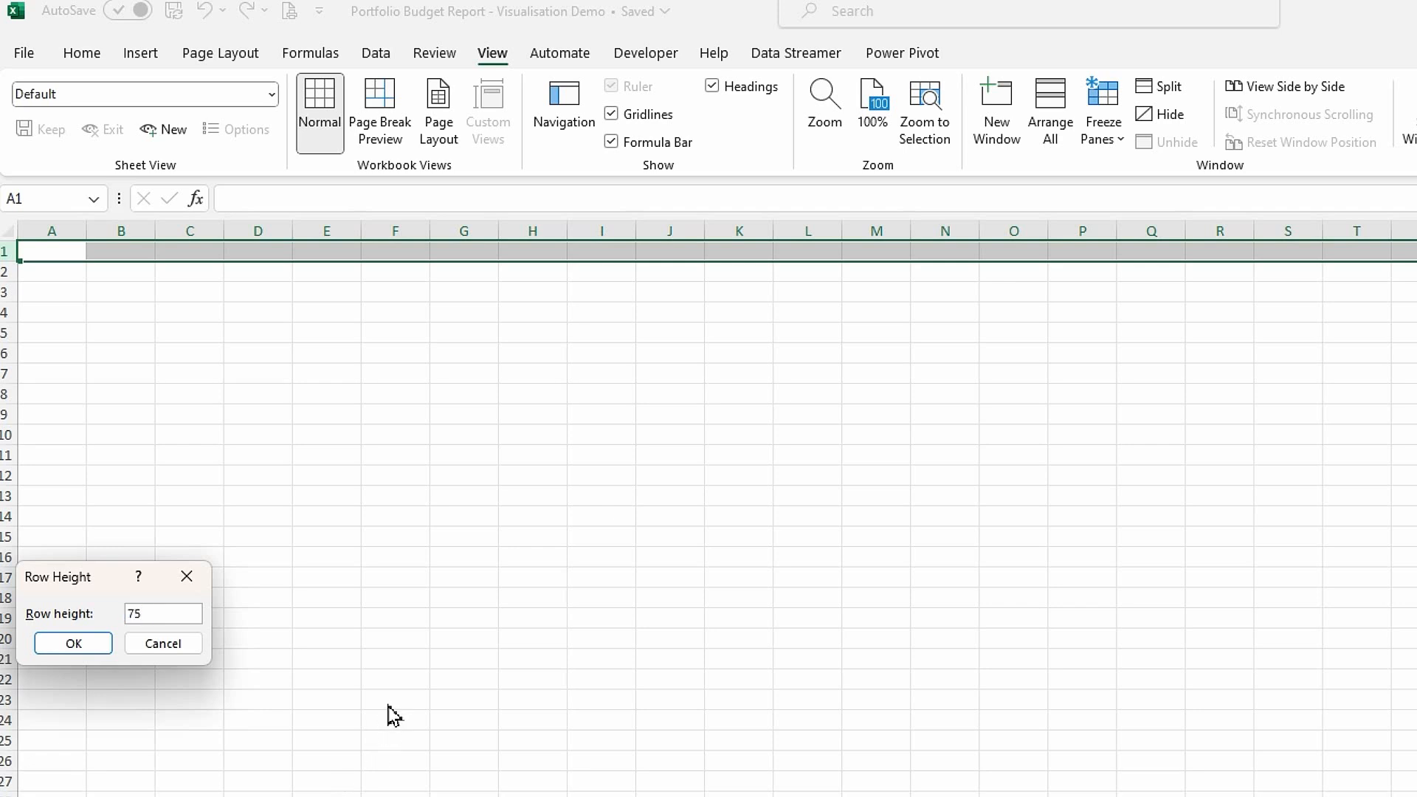
pyautogui.click(65, 643)
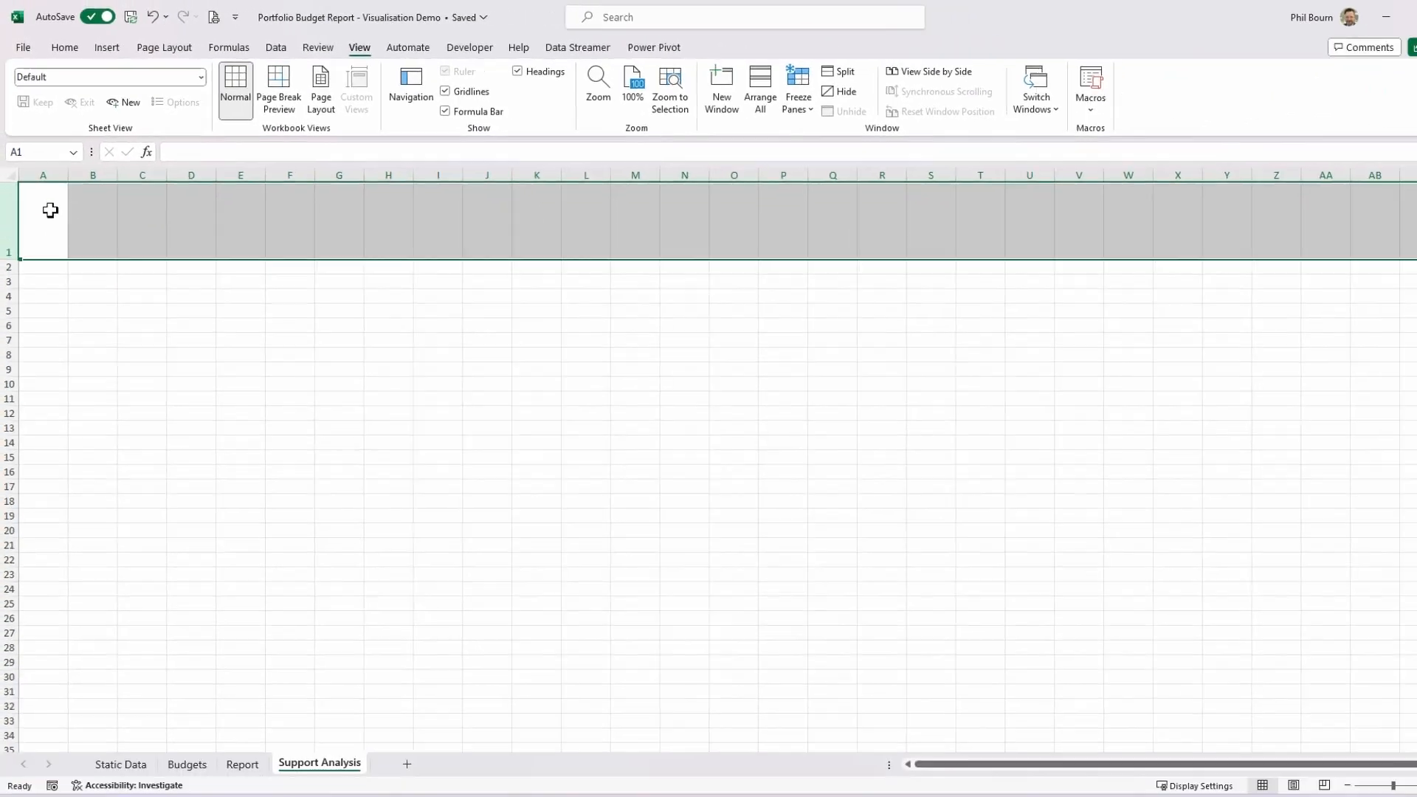
# Step: Insert the solid horizontal abacus stock icon at cell A1 of the Support Analysis sheet
pyautogui.click(50, 210)
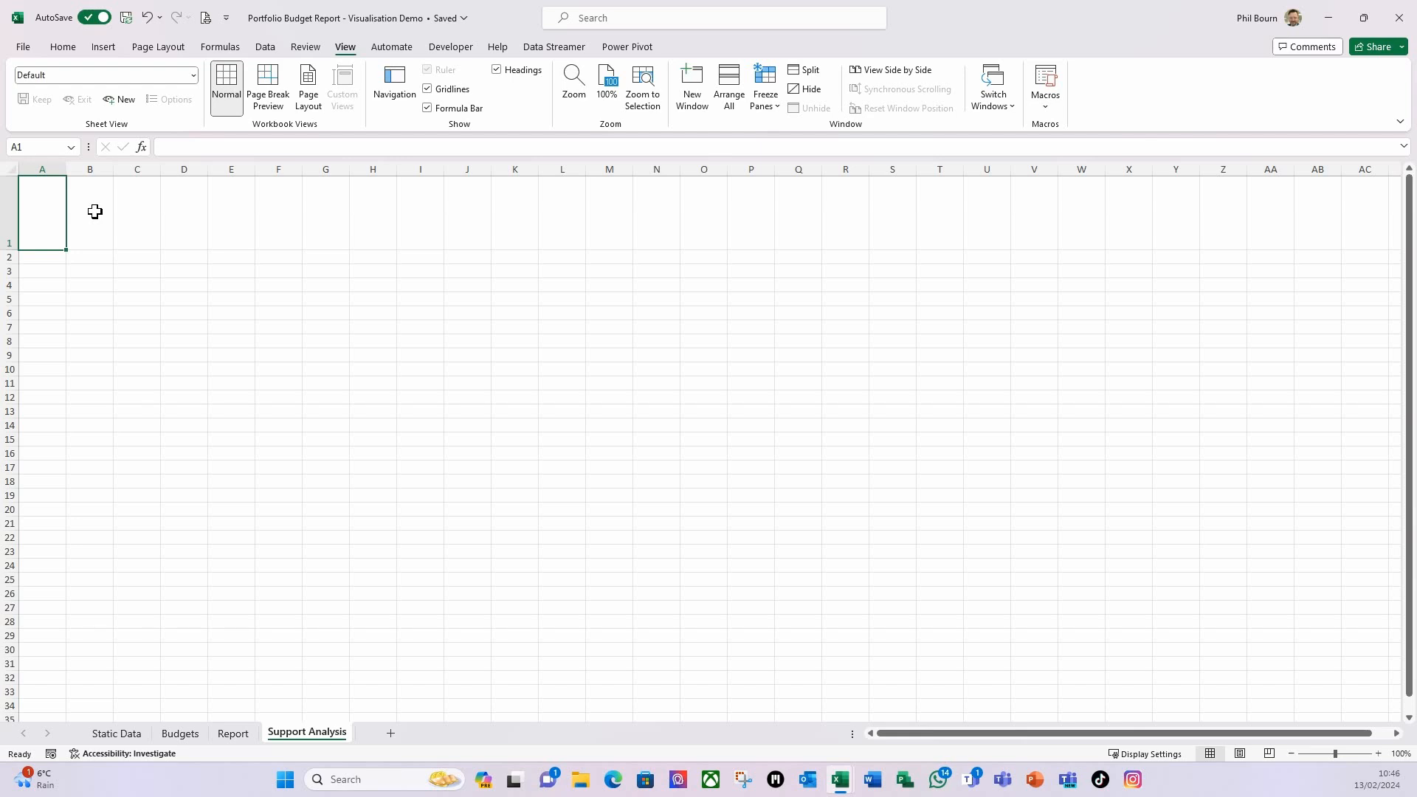
pyautogui.click(111, 52)
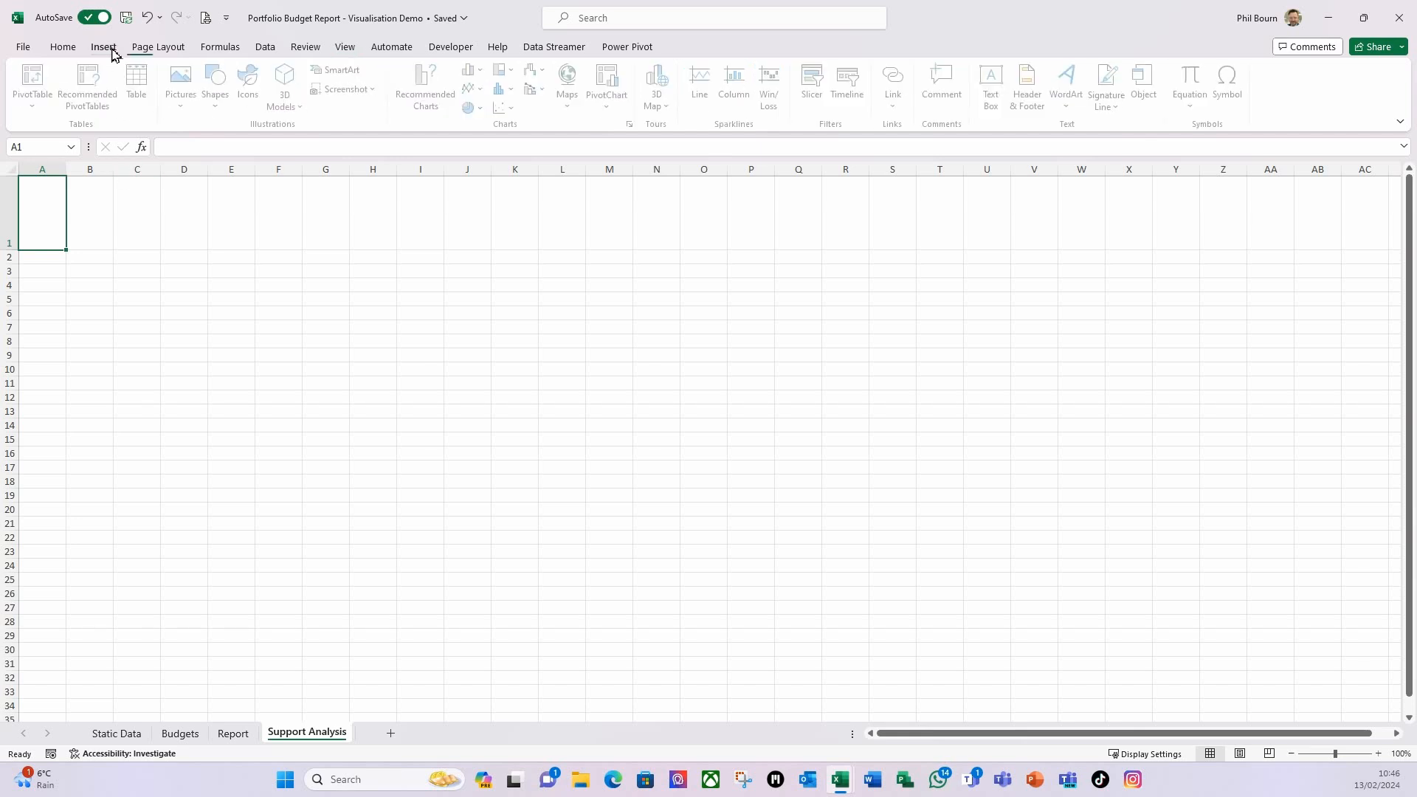
pyautogui.click(251, 88)
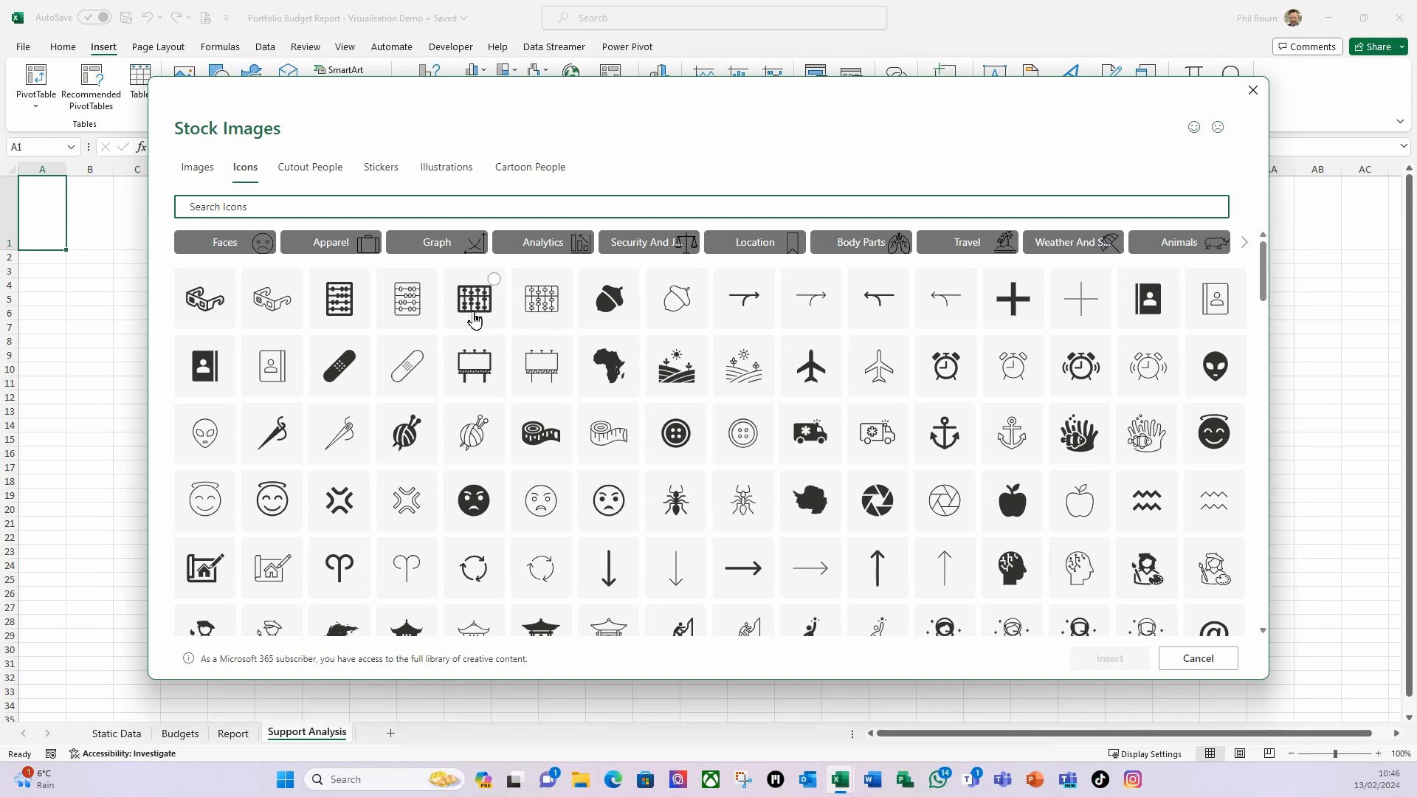
pyautogui.click(493, 282)
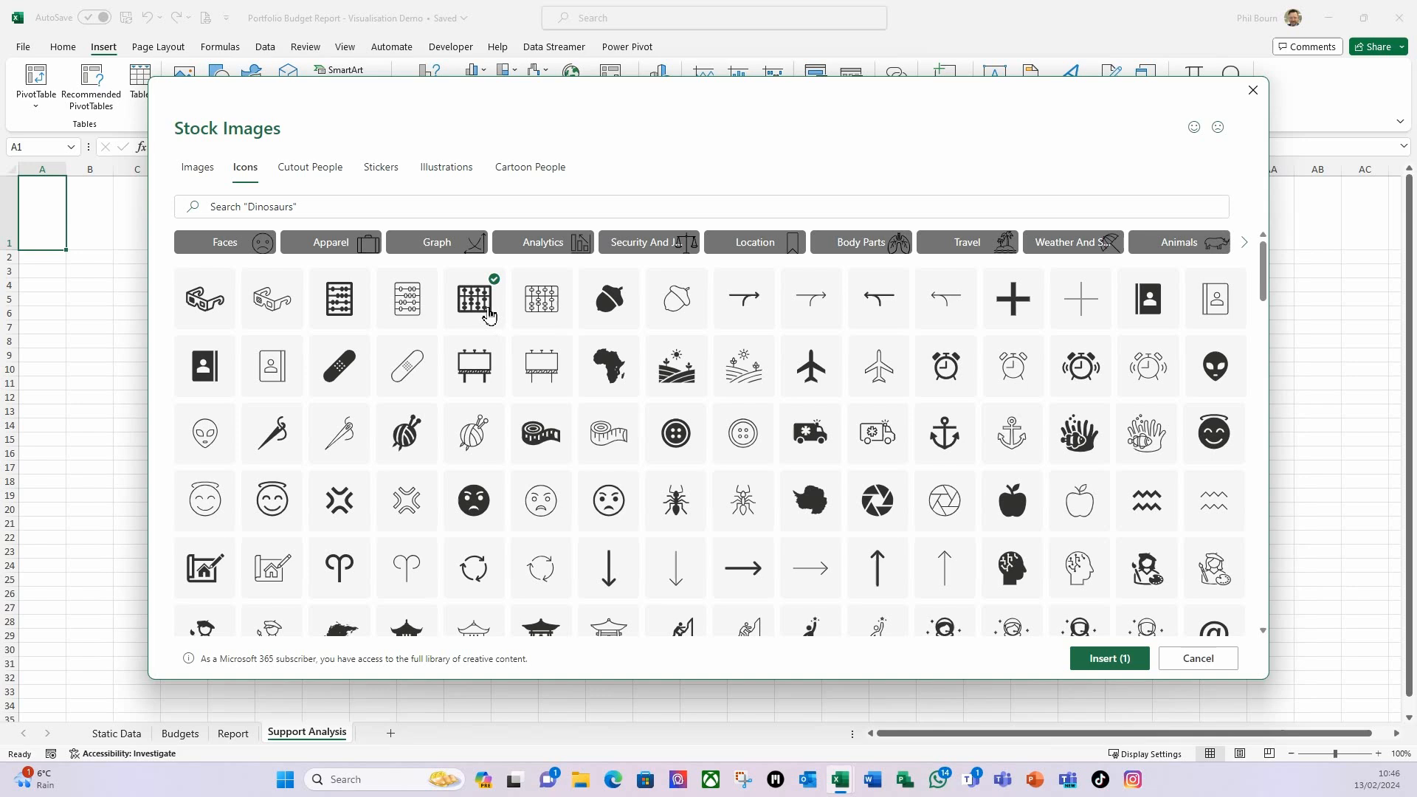
pyautogui.click(1104, 662)
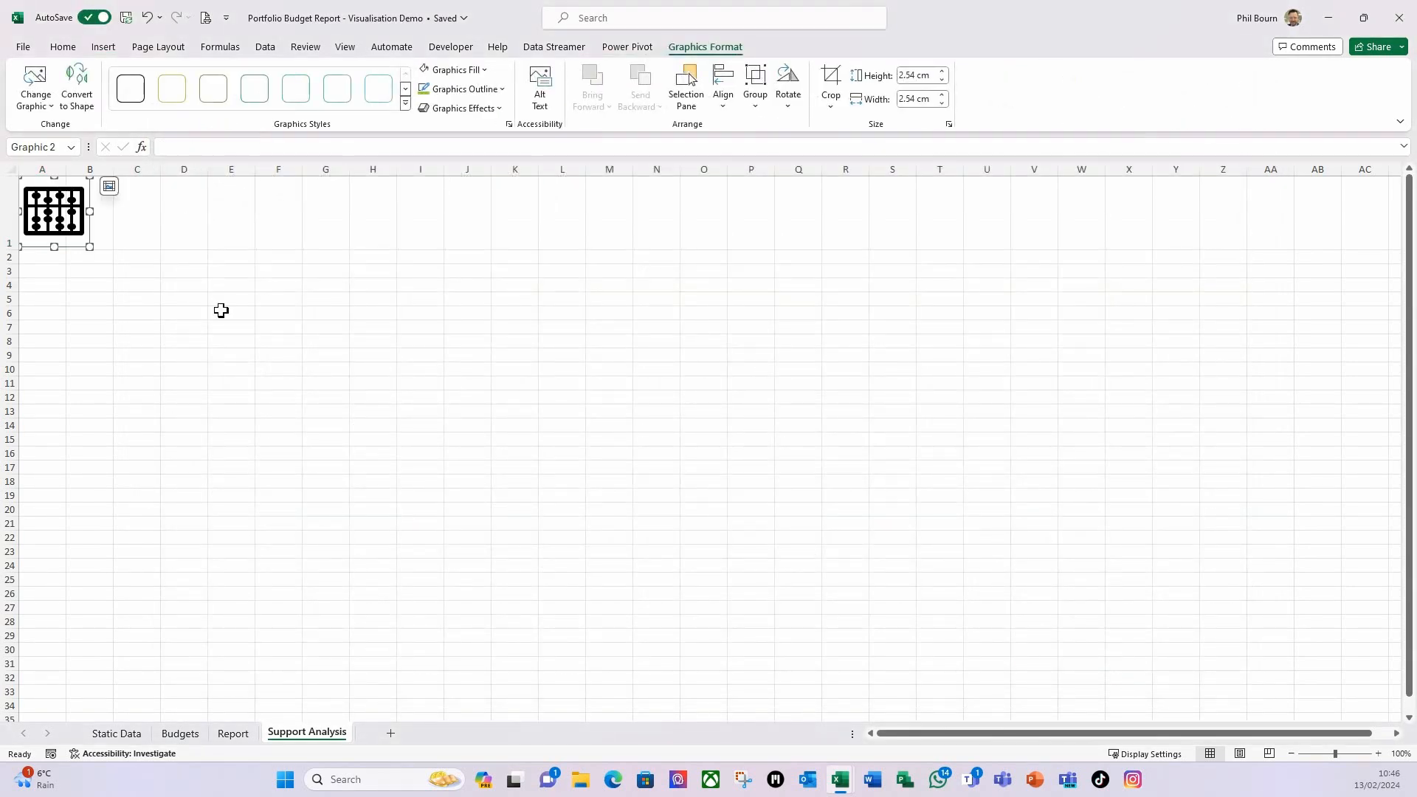
# Step: Enter the title "Support Analysis" in cell C1 of the Support Analysis sheet
pyautogui.click(144, 210)
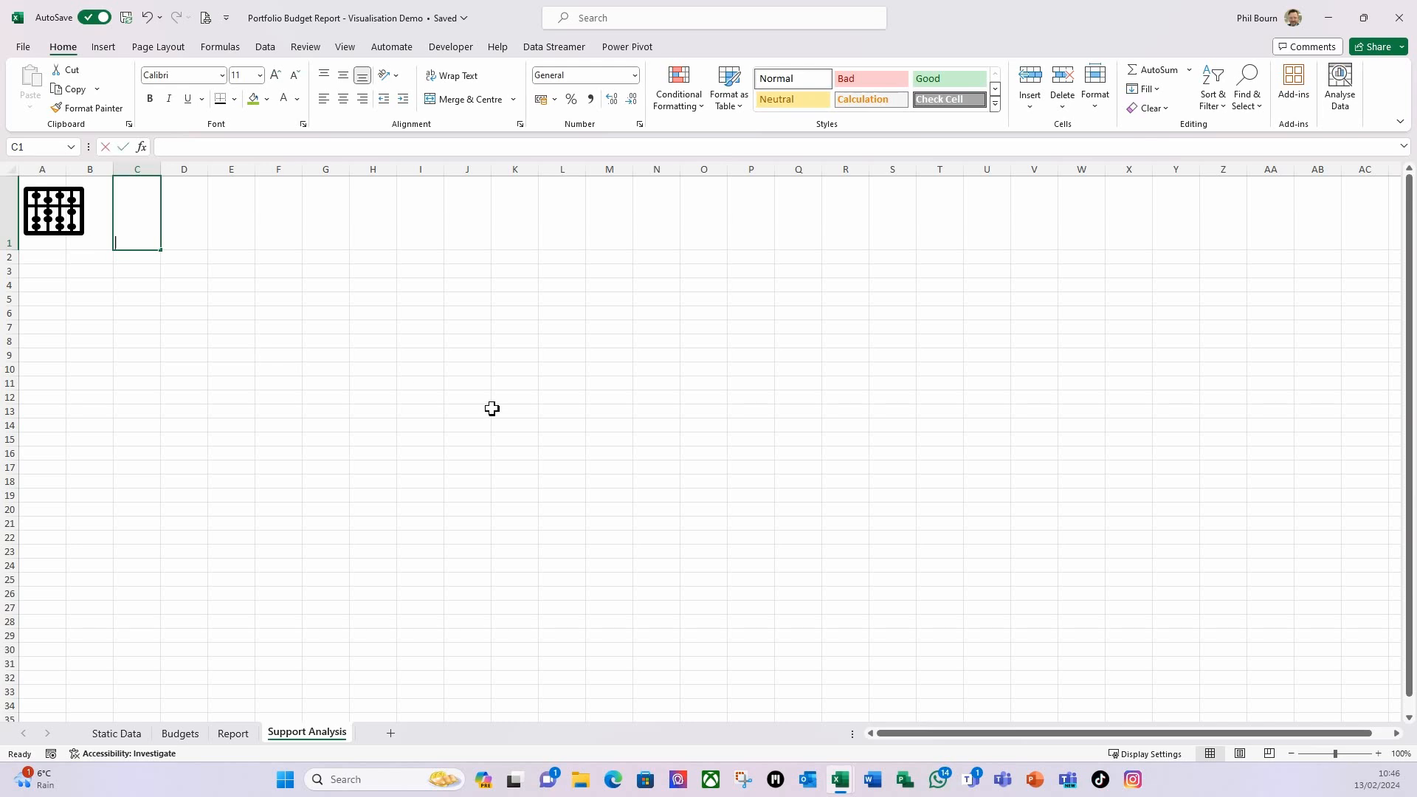
pyautogui.write('Support Analysis')
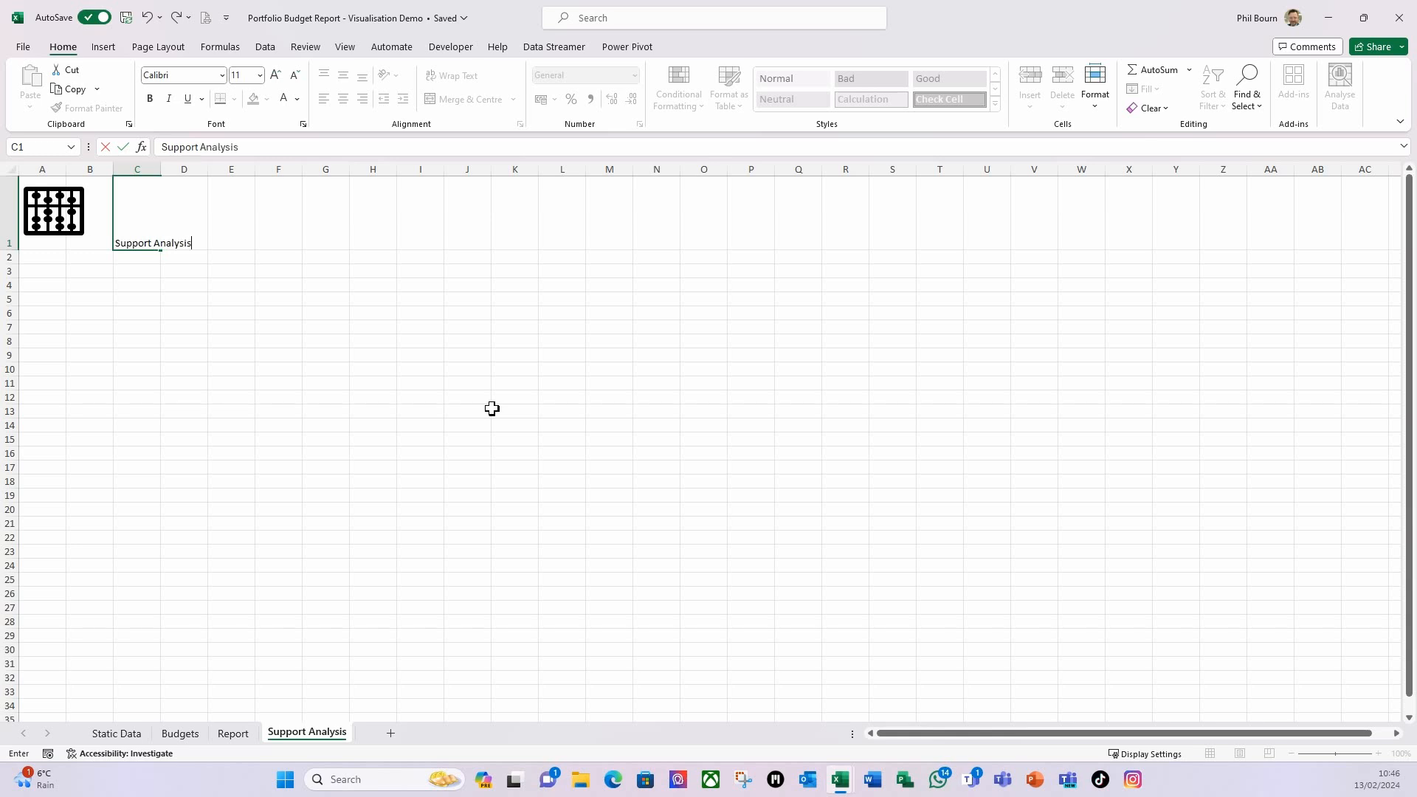
pyautogui.press('Return')
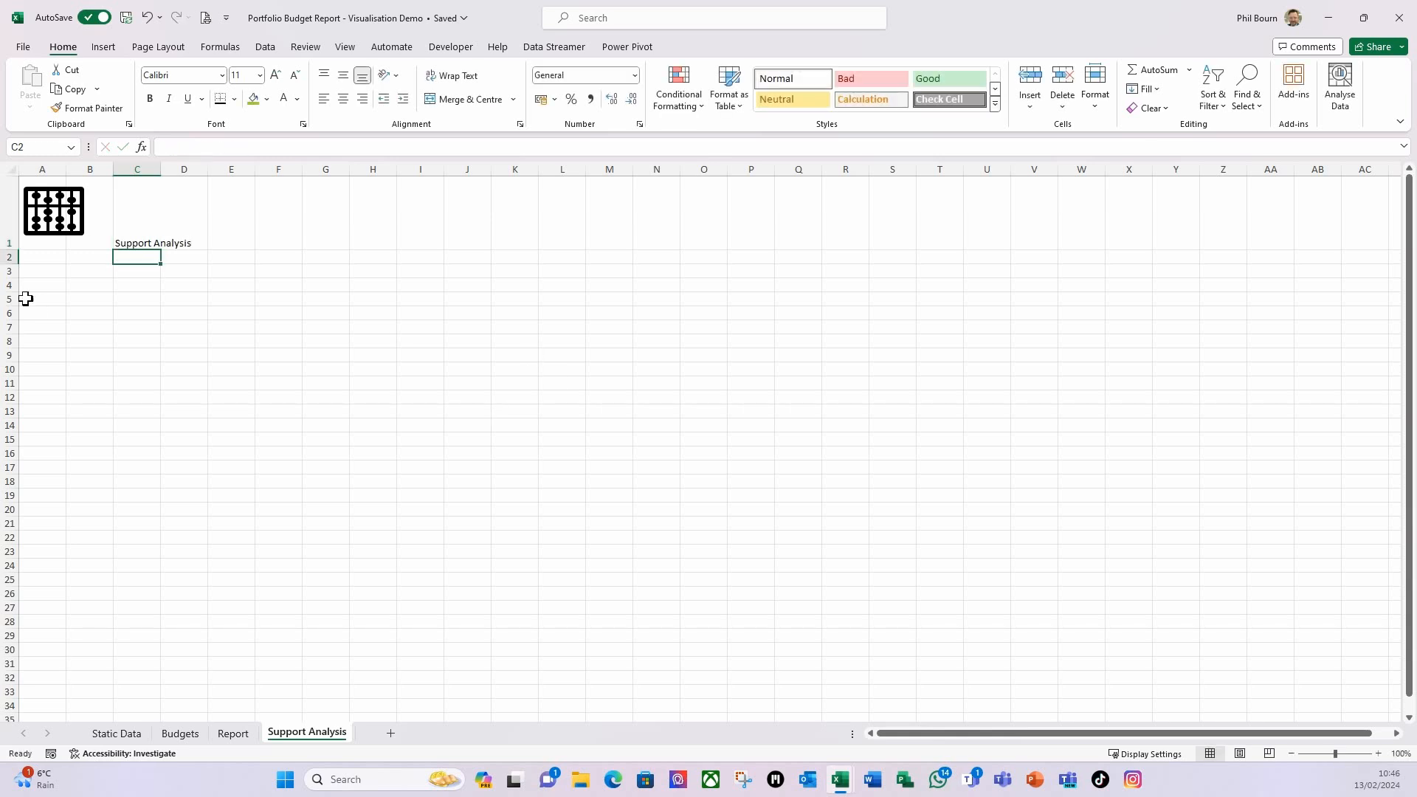
# Step: Set the C1 title on the Support Analysis sheet to font size 20 and align it vertically to the middle
pyautogui.click(130, 231)
pyautogui.click(260, 75)
pyautogui.click(243, 315)
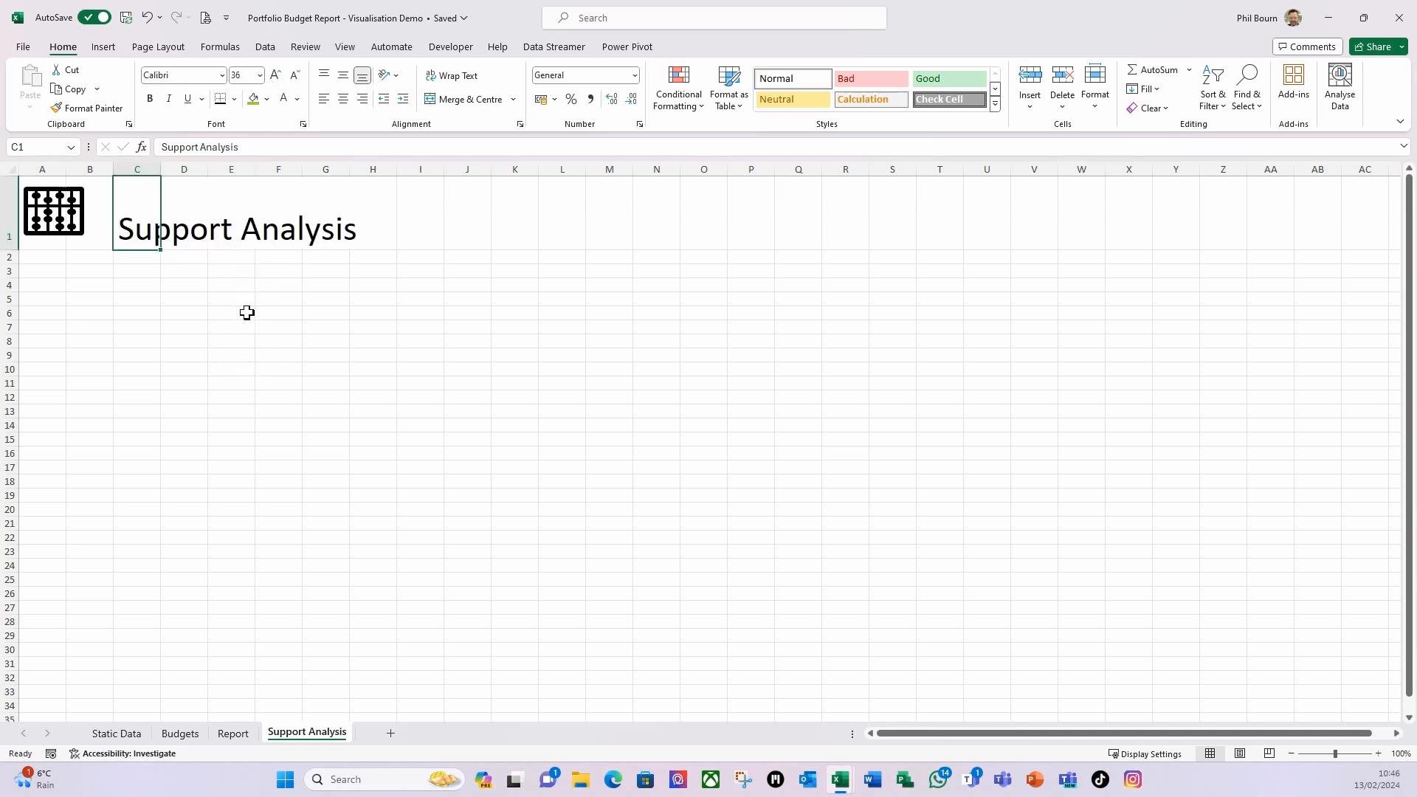
pyautogui.click(344, 77)
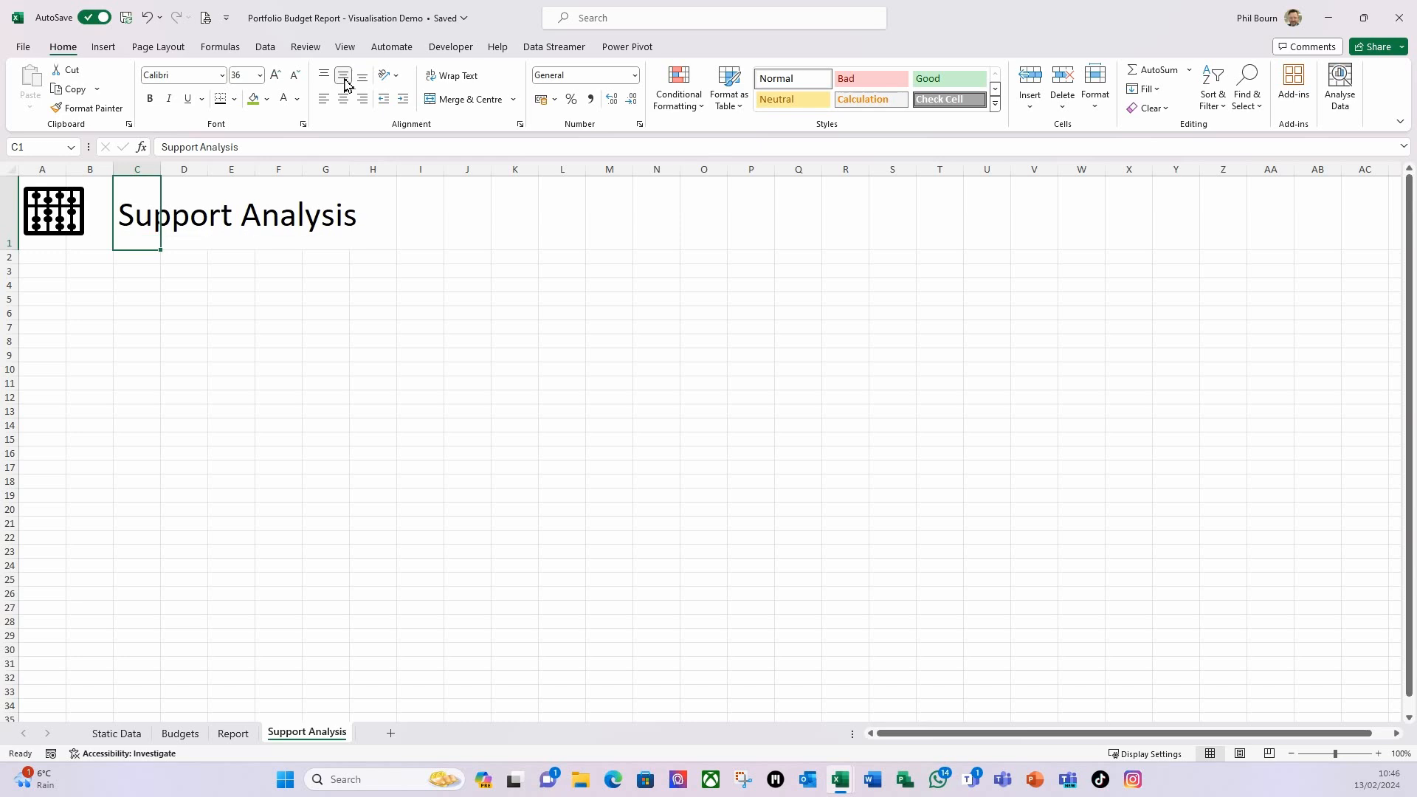
pyautogui.click(259, 76)
pyautogui.click(243, 247)
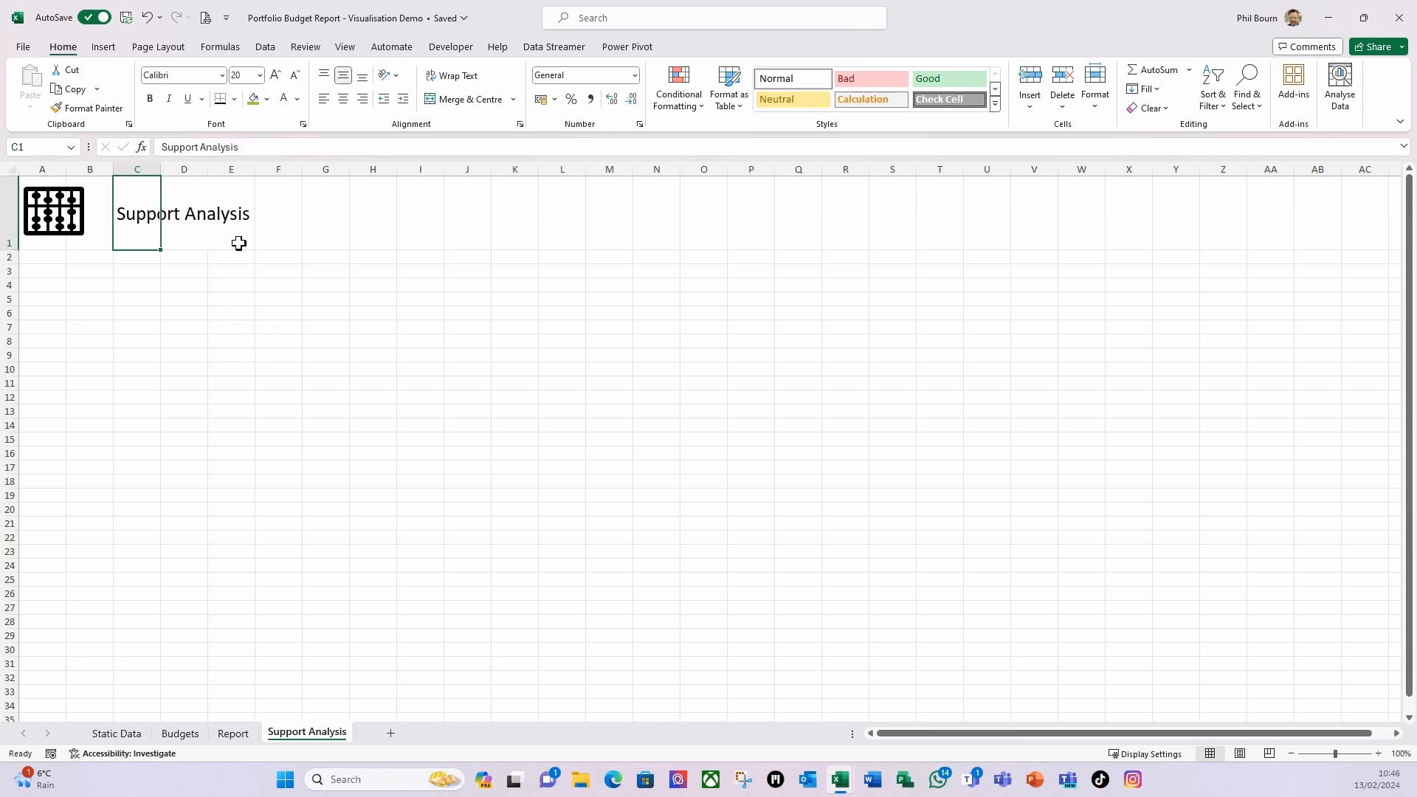
# Step: Check the Report title's formatting in C1 and make the Support Analysis title bold to match
pyautogui.click(242, 738)
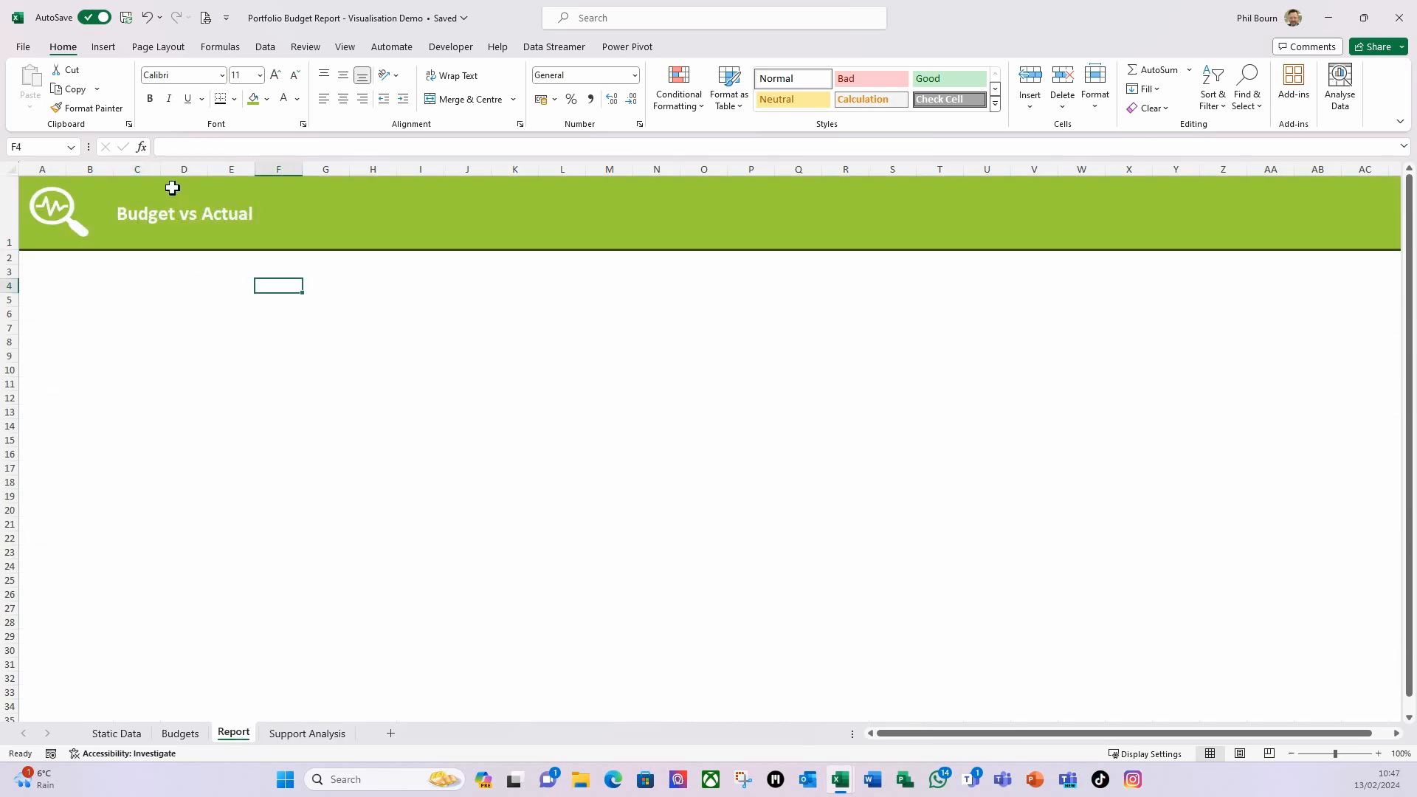
pyautogui.click(166, 219)
pyautogui.click(123, 213)
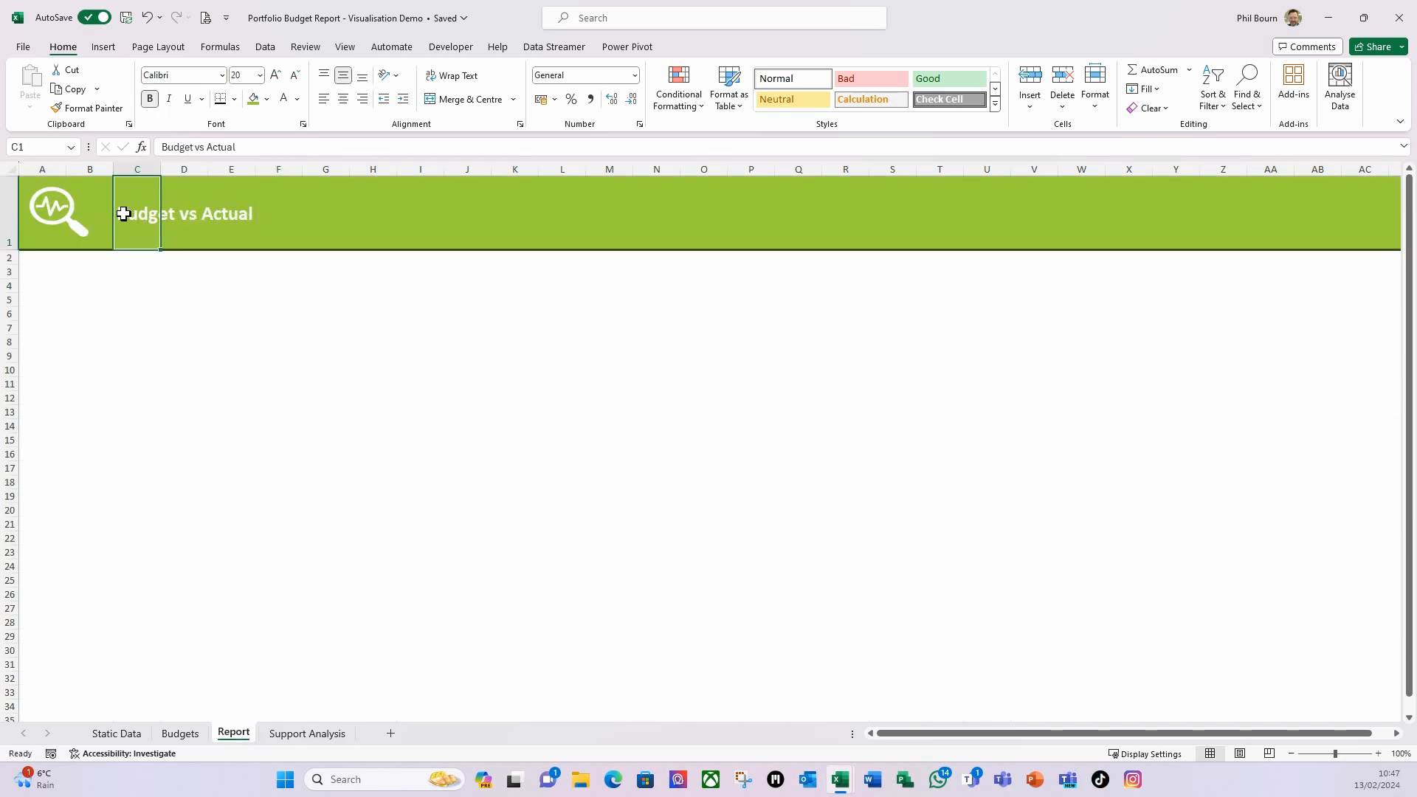
pyautogui.click(310, 734)
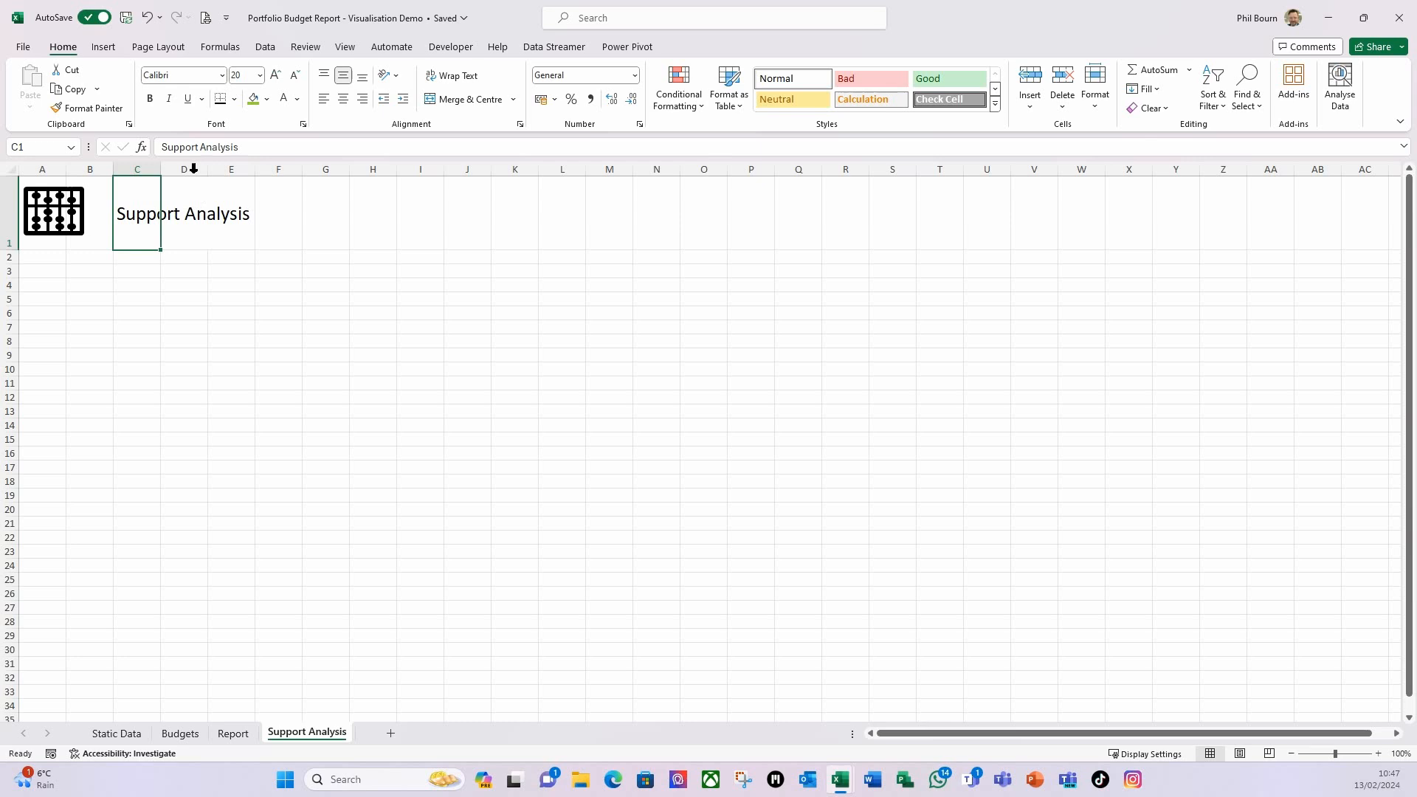
pyautogui.click(151, 99)
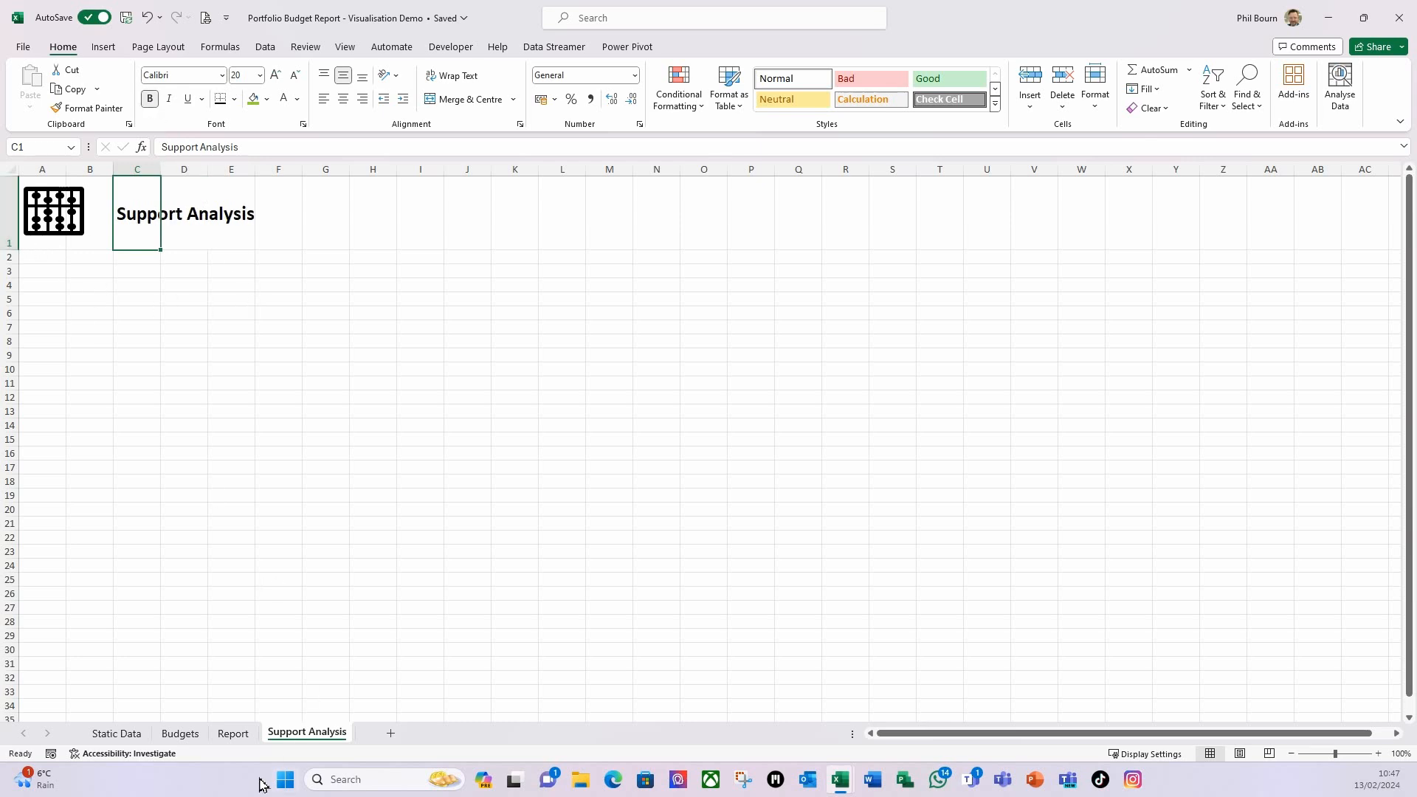
# Step: Copy the header formatting of row 1 on the Report sheet to row 1 of the Support Analysis sheet with Format Painter
pyautogui.click(235, 737)
pyautogui.click(10, 219)
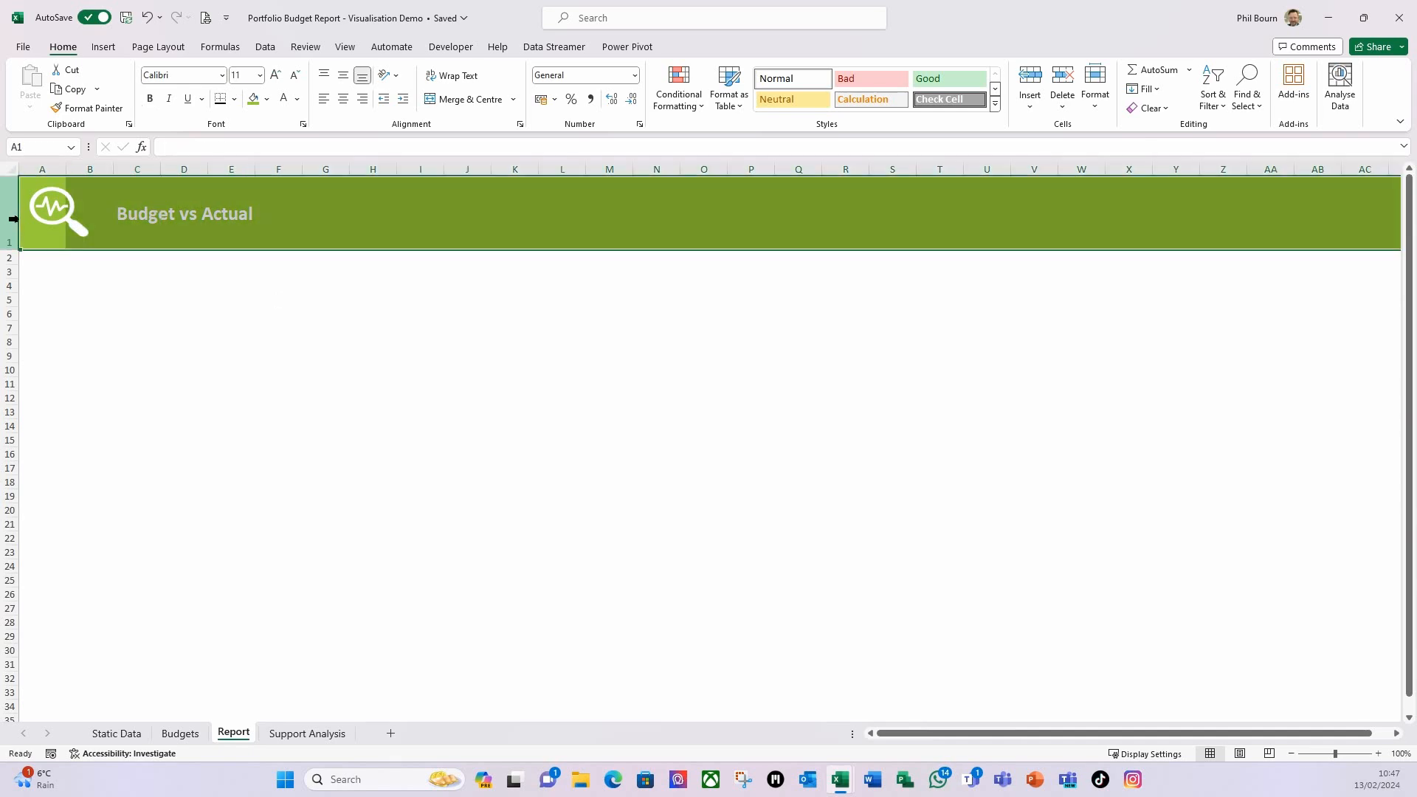
pyautogui.click(88, 108)
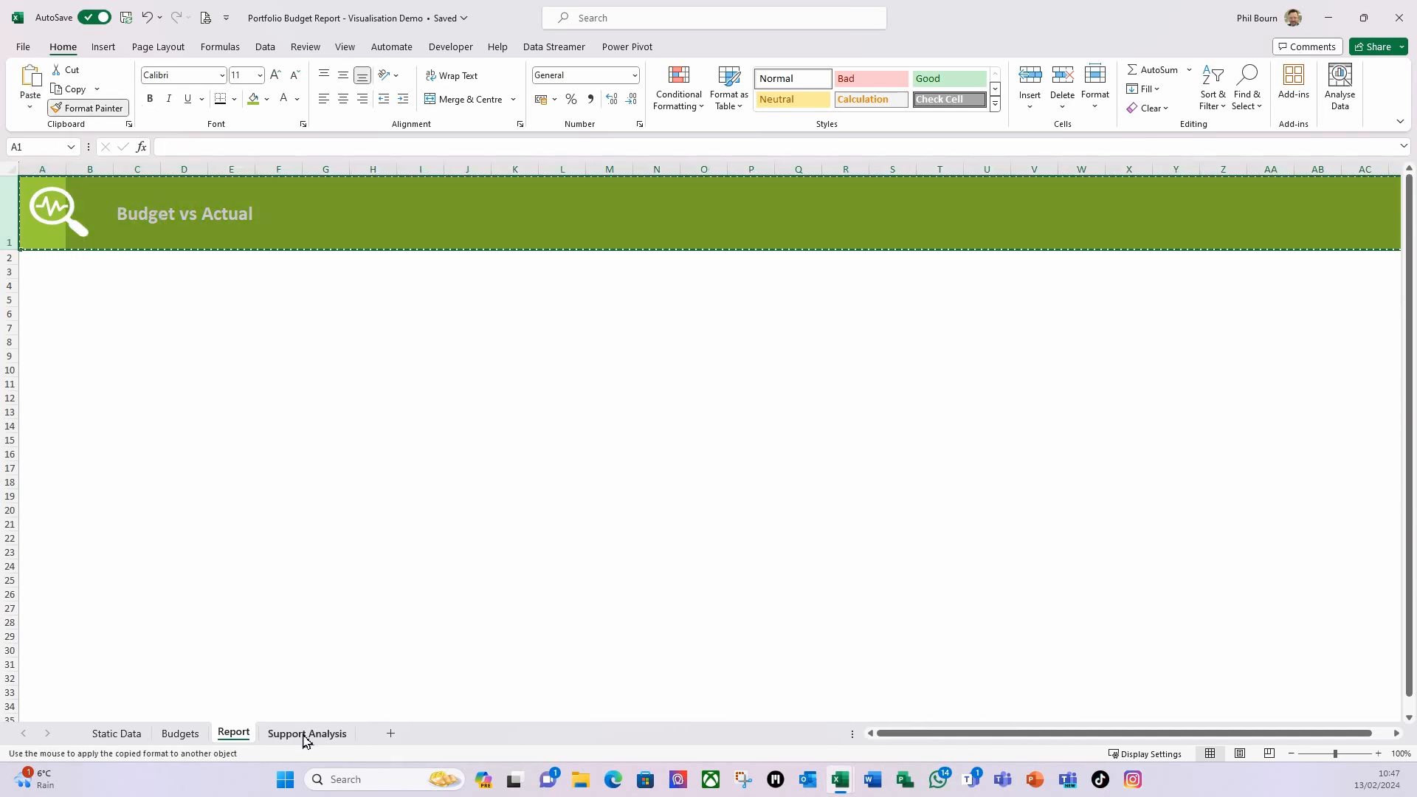
pyautogui.click(306, 733)
pyautogui.click(10, 220)
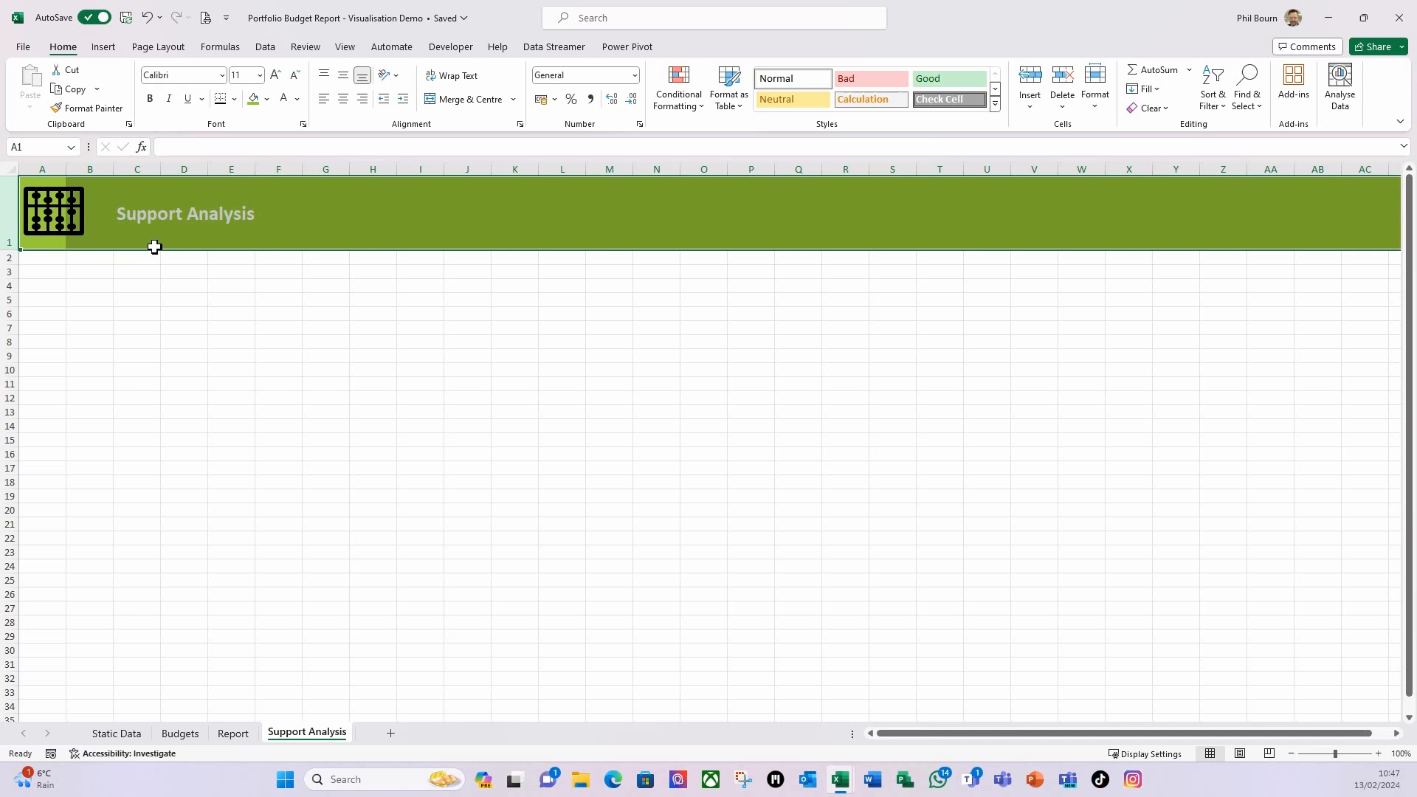
# Step: Fill the abacus icon in the Support Analysis header with white and deselect it
pyautogui.click(49, 226)
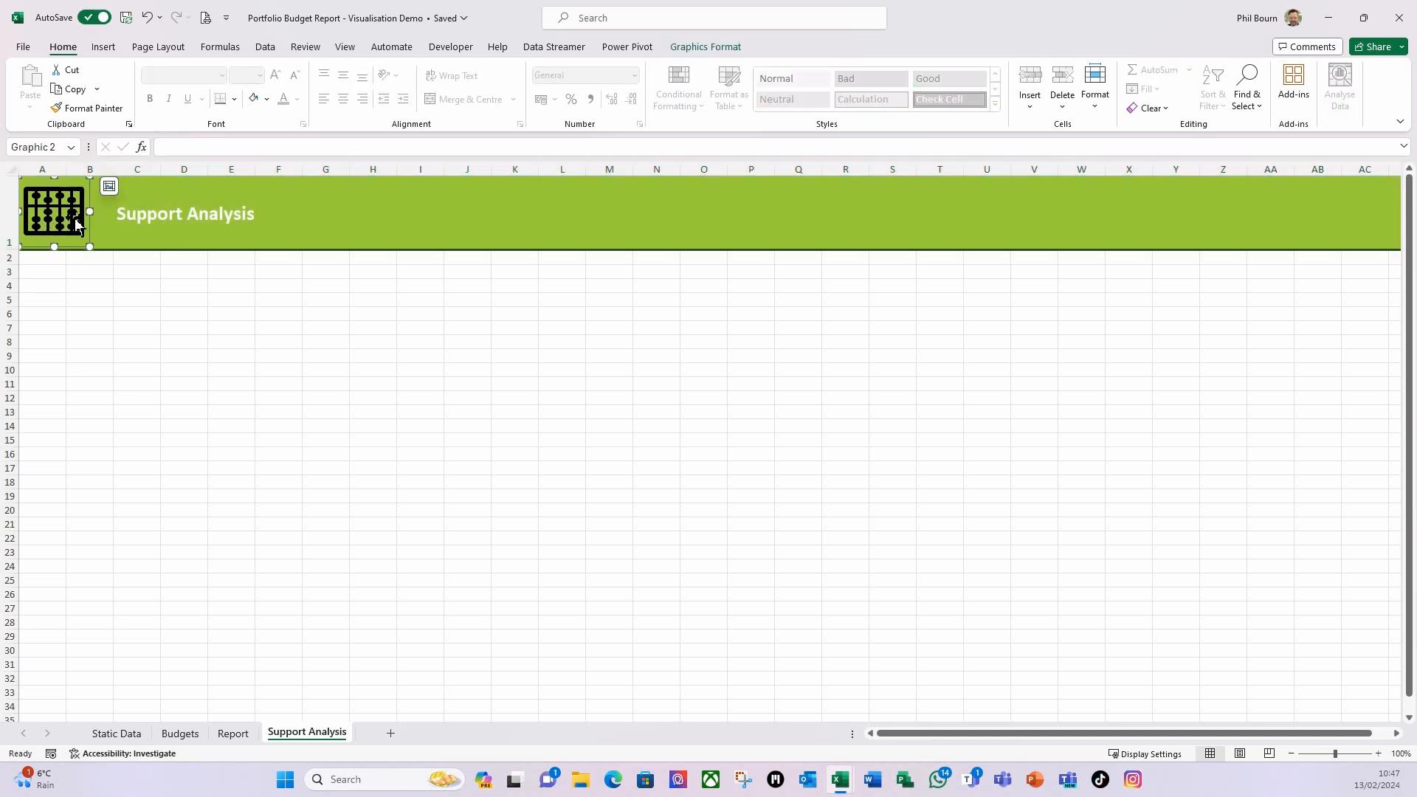
pyautogui.click(699, 48)
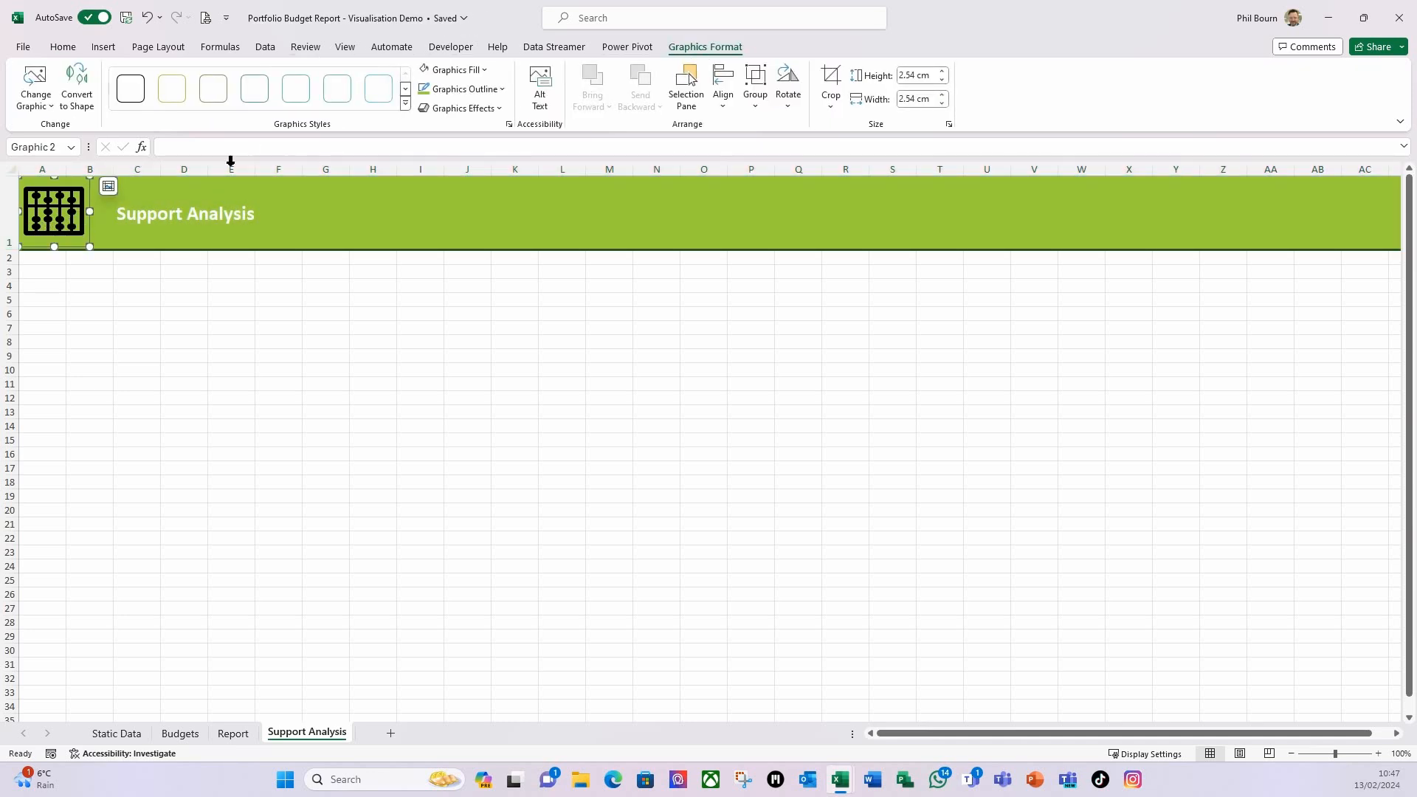
pyautogui.click(490, 72)
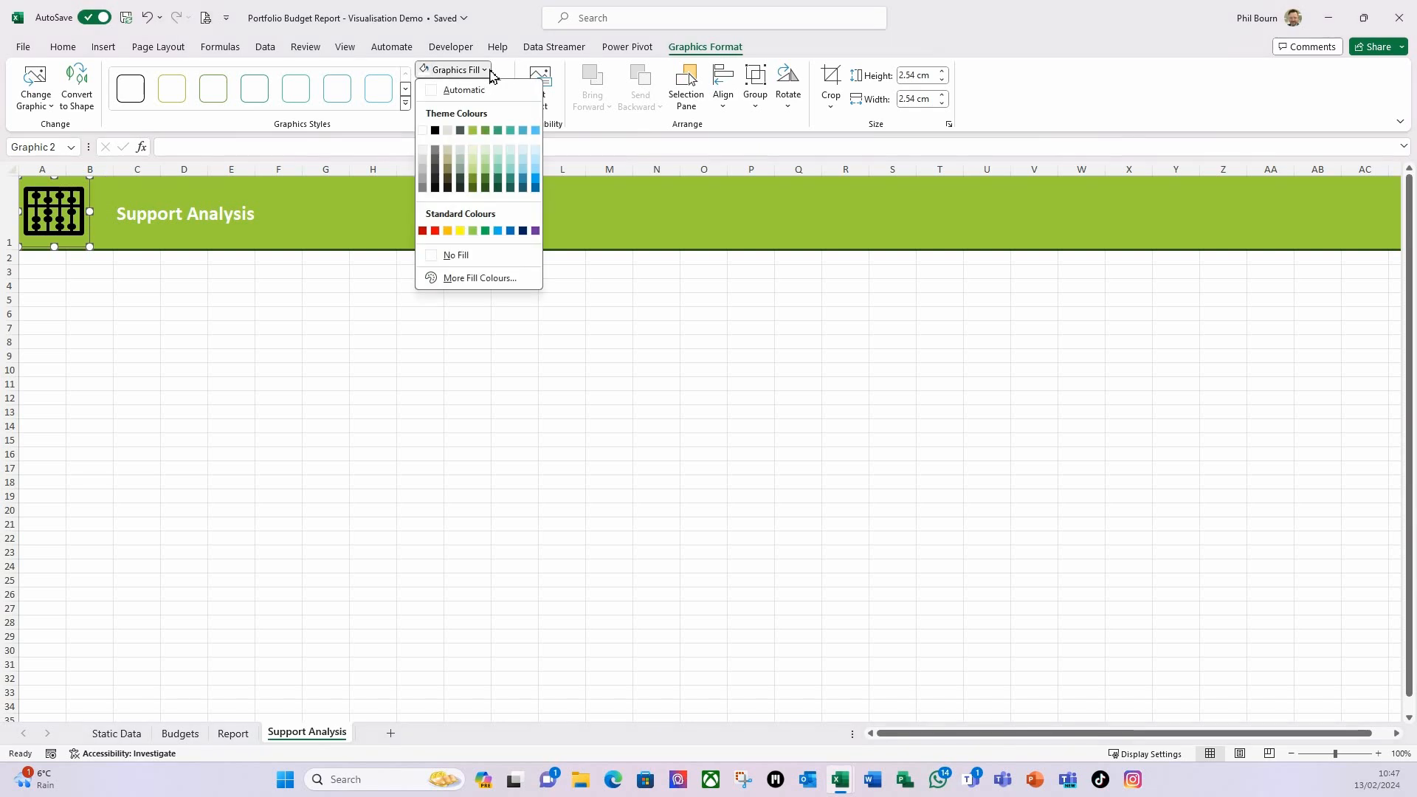
pyautogui.click(424, 131)
pyautogui.click(421, 386)
pyautogui.hotkey('ctrl', 'Home')
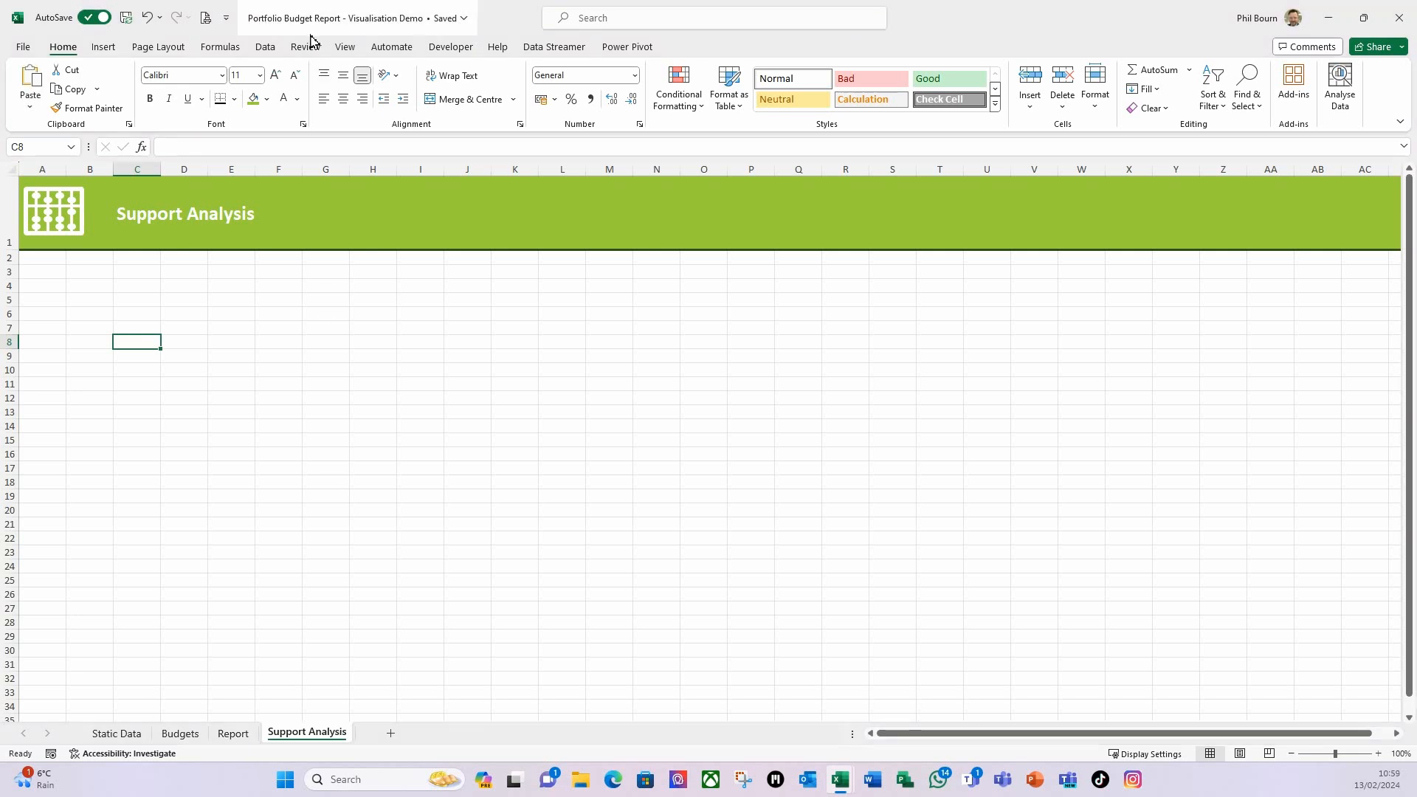
# Step: Get data from the folder "Monthly Actuals - Location 1" and open it for transforming in Power Query Editor
pyautogui.click(265, 47)
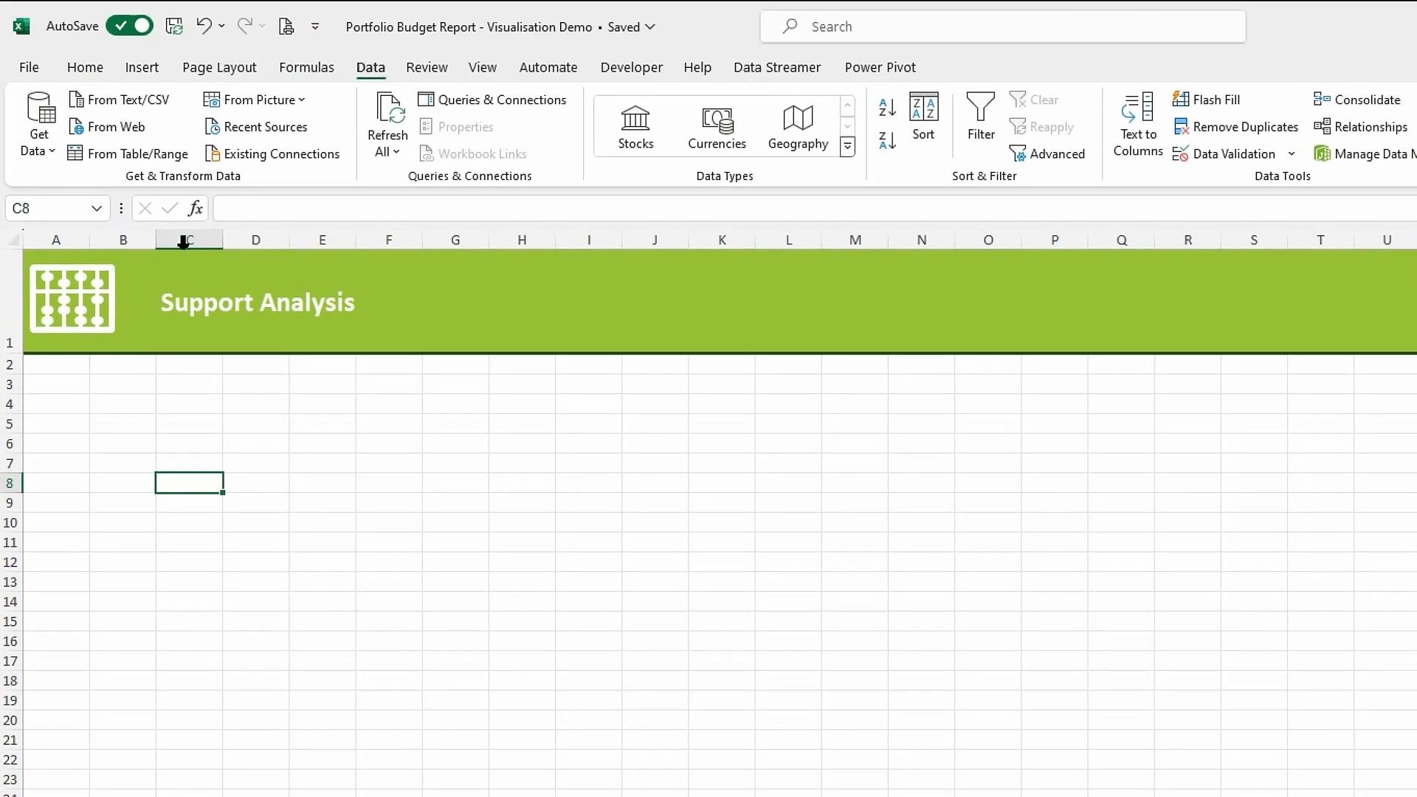
pyautogui.click(53, 151)
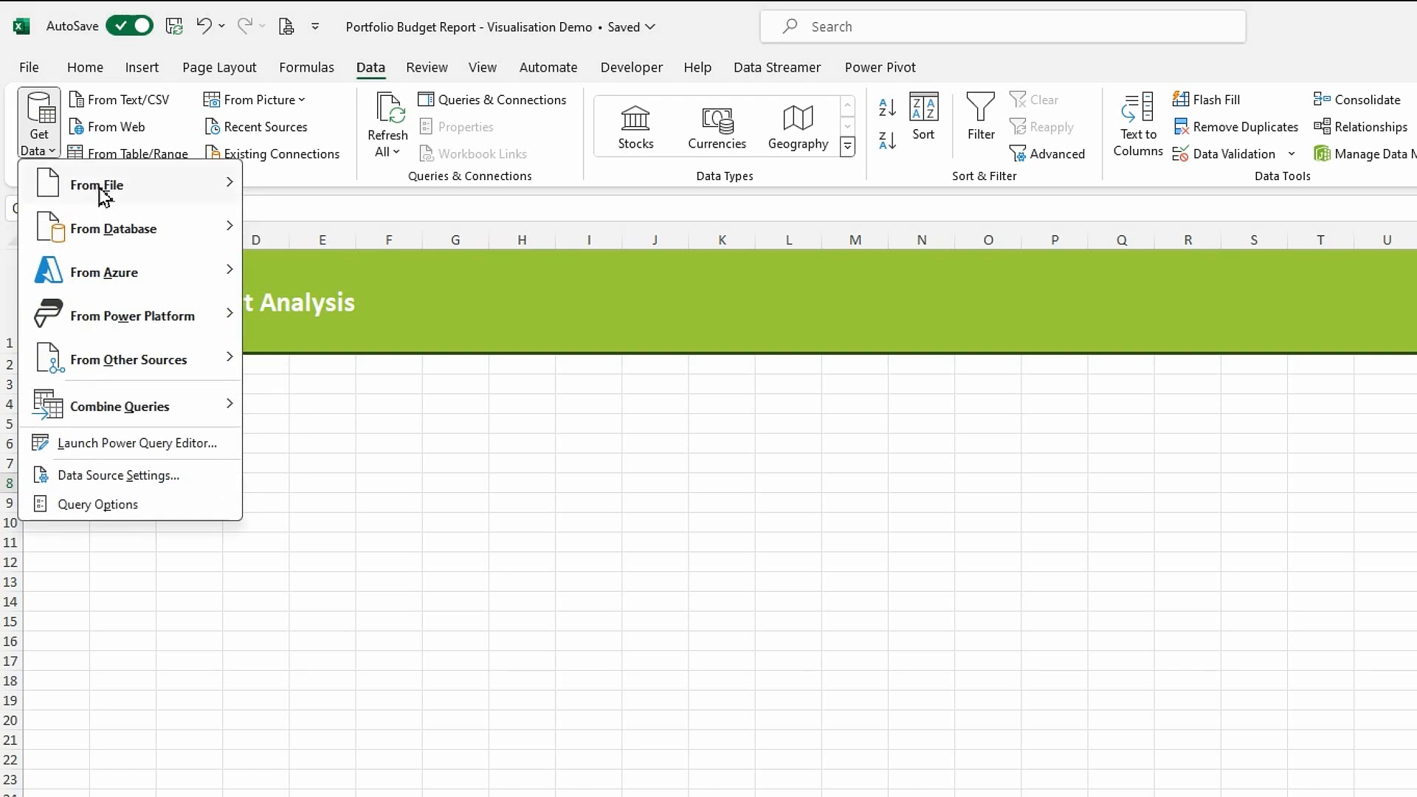
pyautogui.moveTo(103, 190)
pyautogui.click(356, 408)
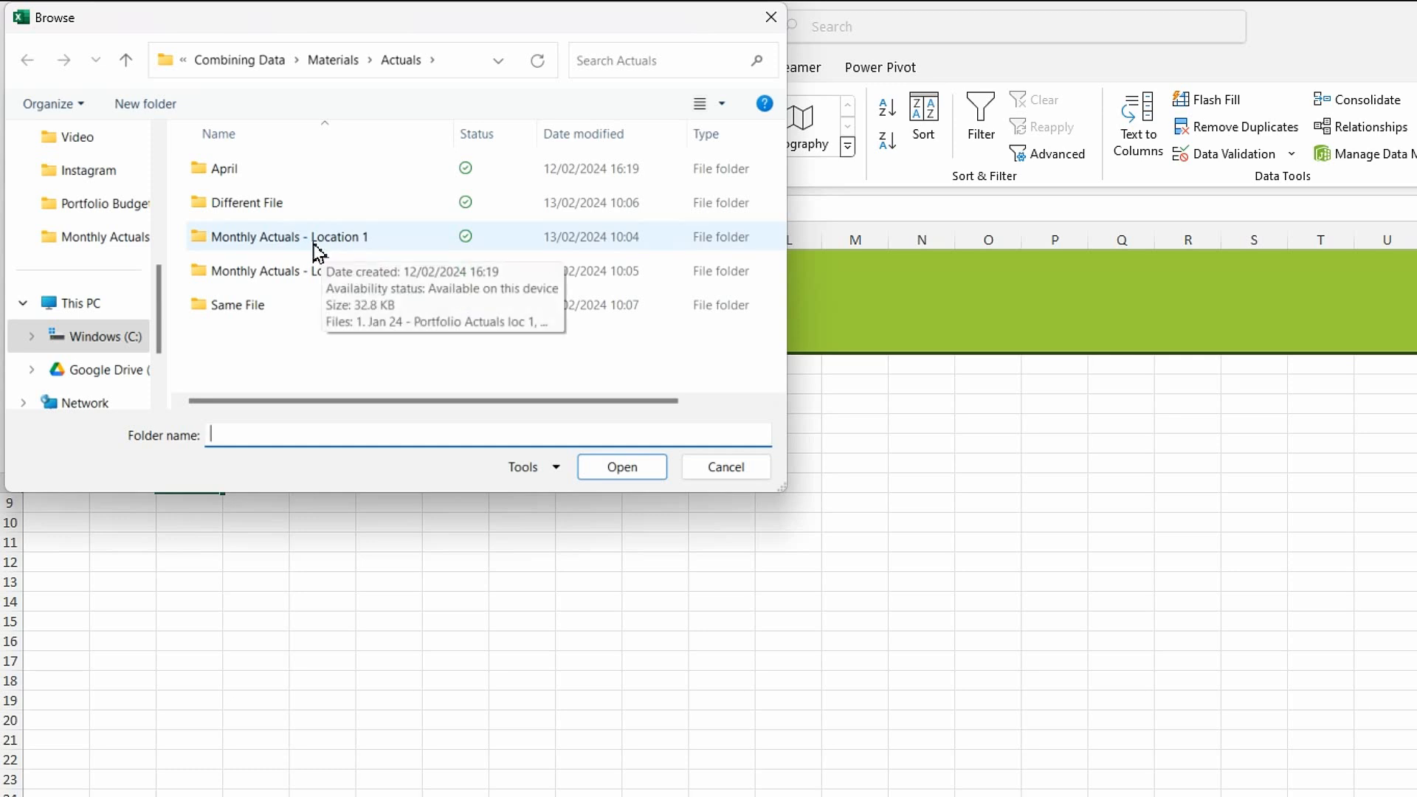
pyautogui.doubleClick(289, 245)
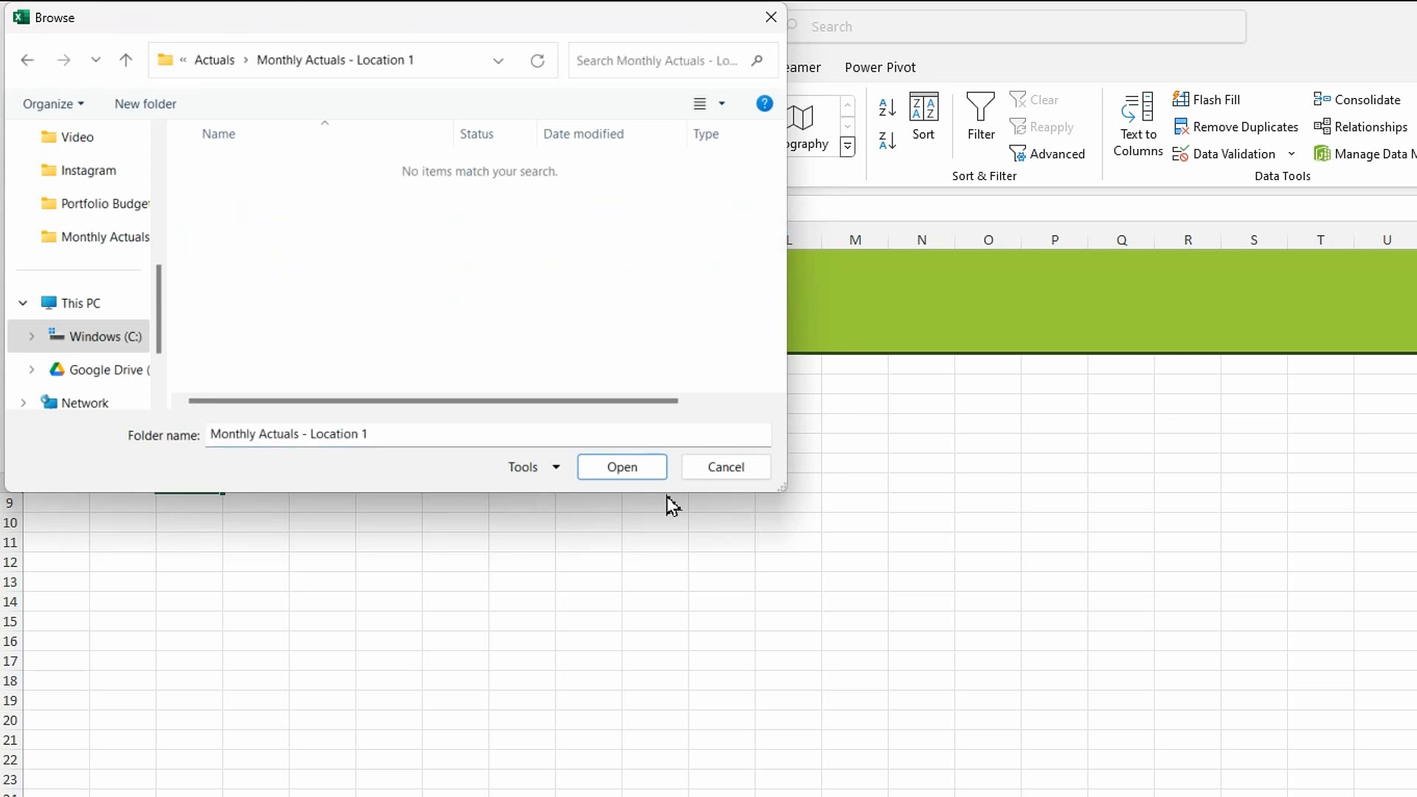
pyautogui.click(643, 474)
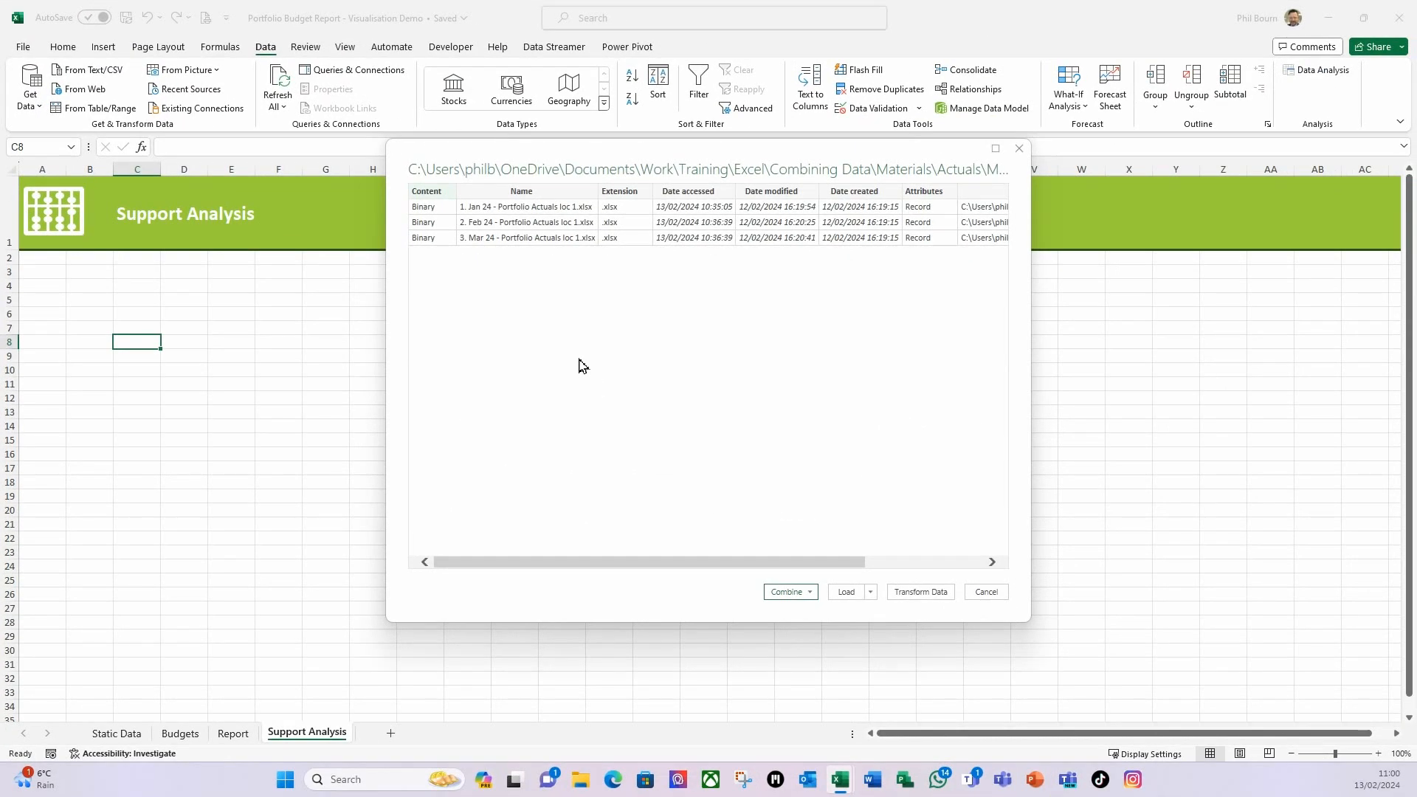
pyautogui.click(923, 591)
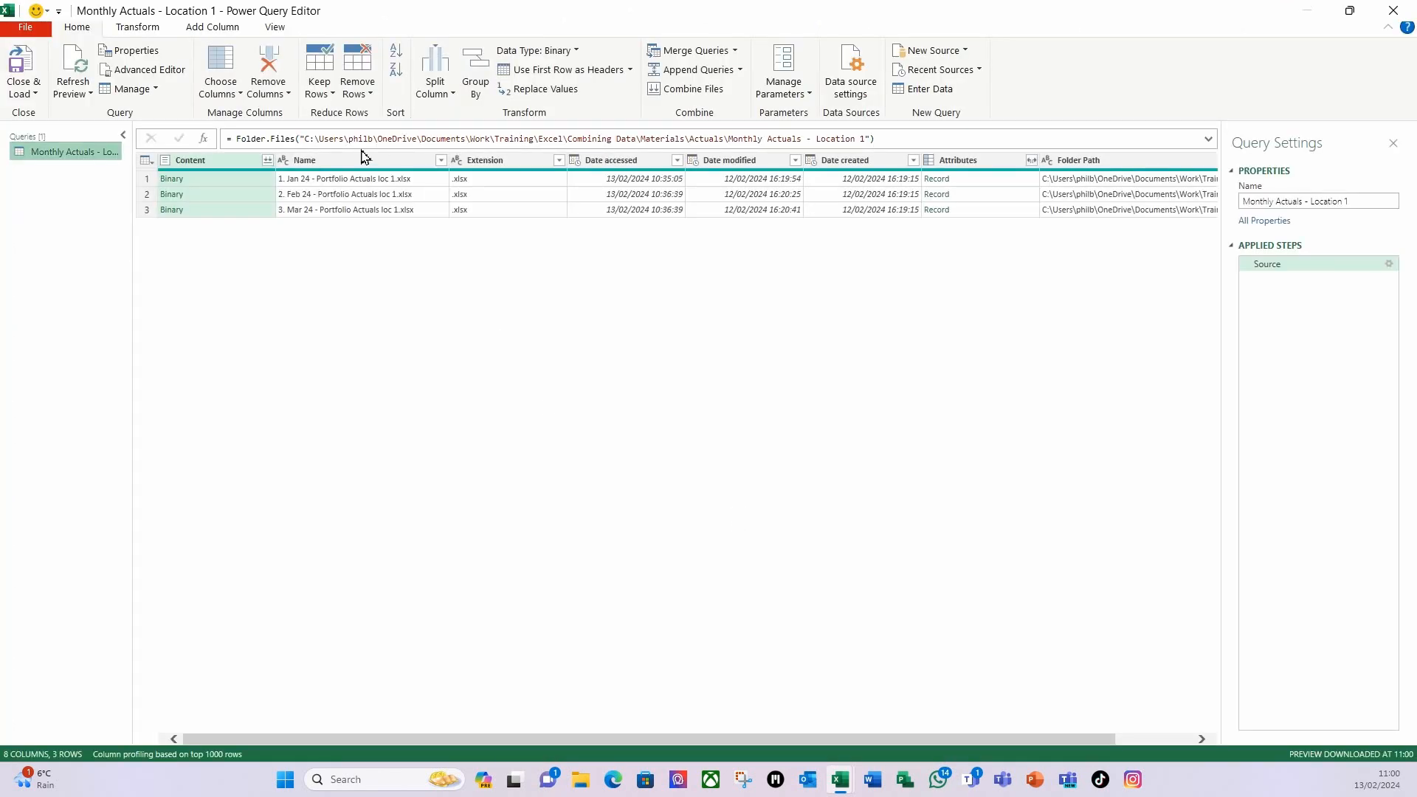
# Step: Move the Name column before Content in the Location 1 query and remove all columns except these two
pyautogui.click(380, 160)
pyautogui.moveTo(371, 167); pyautogui.dragTo(259, 173)
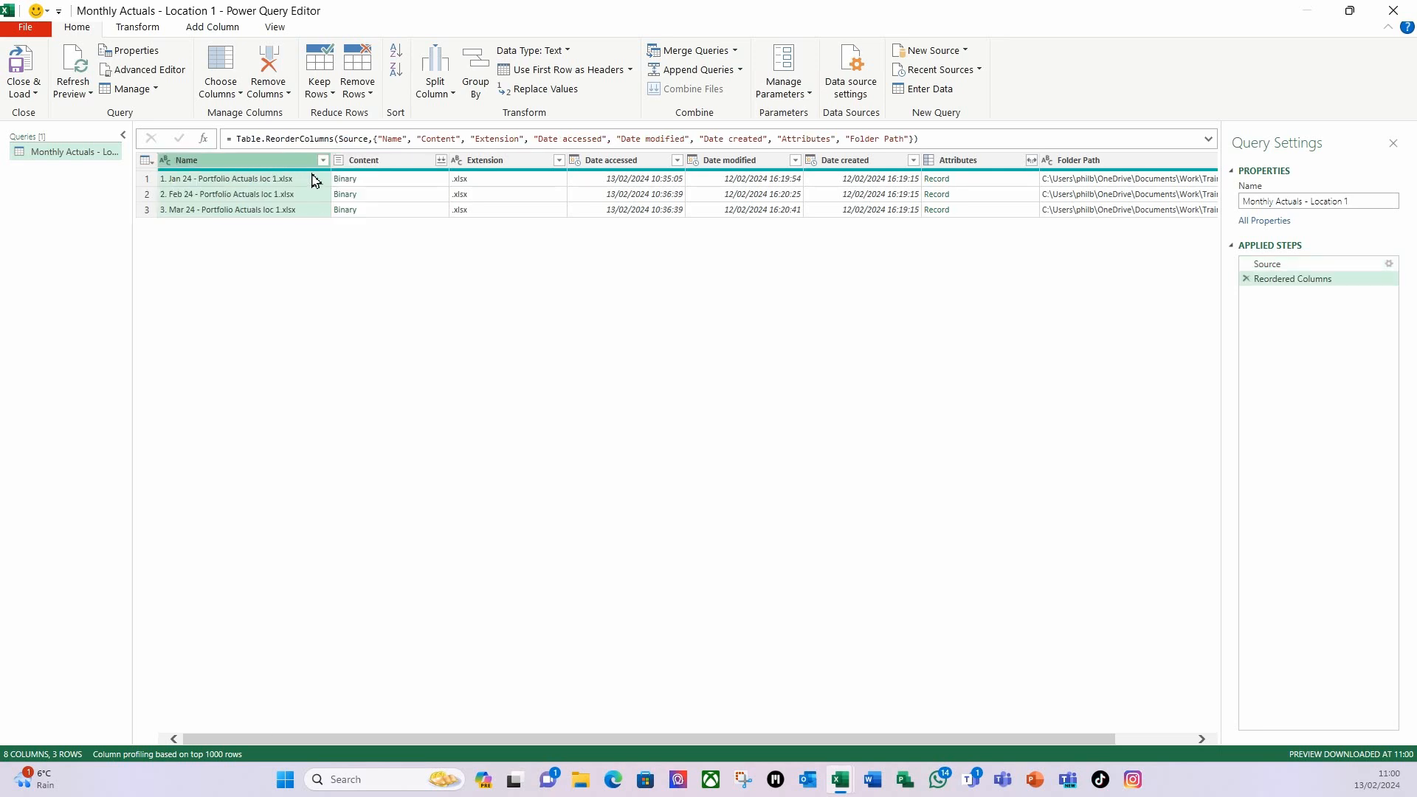
pyautogui.keyDown('ctrl'); pyautogui.click(373, 167); pyautogui.keyUp('ctrl')
pyautogui.click(372, 119)
pyautogui.click(347, 165)
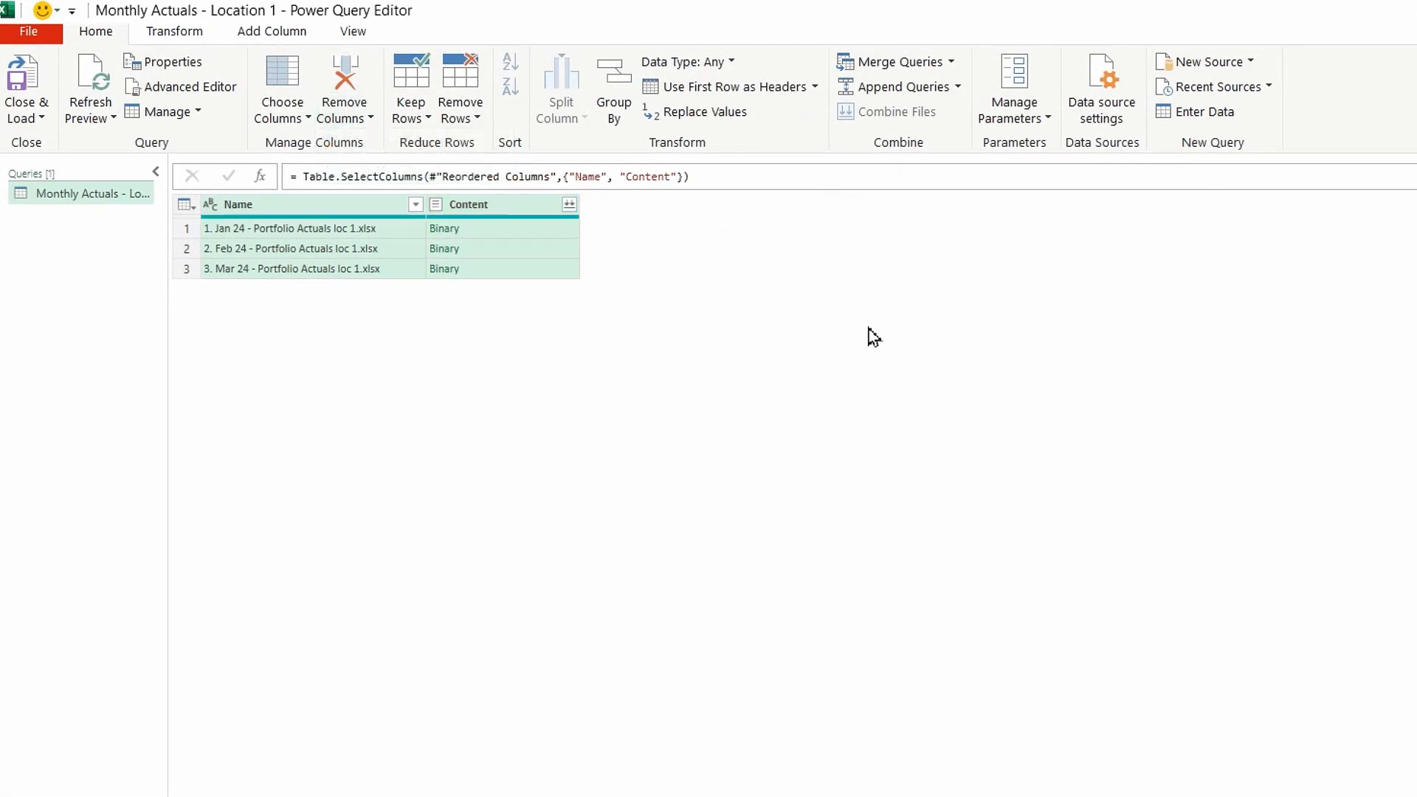
# Step: Combine the Location 1 files from the Content column, extracting Sheet 1 with the first file as sample
pyautogui.click(570, 205)
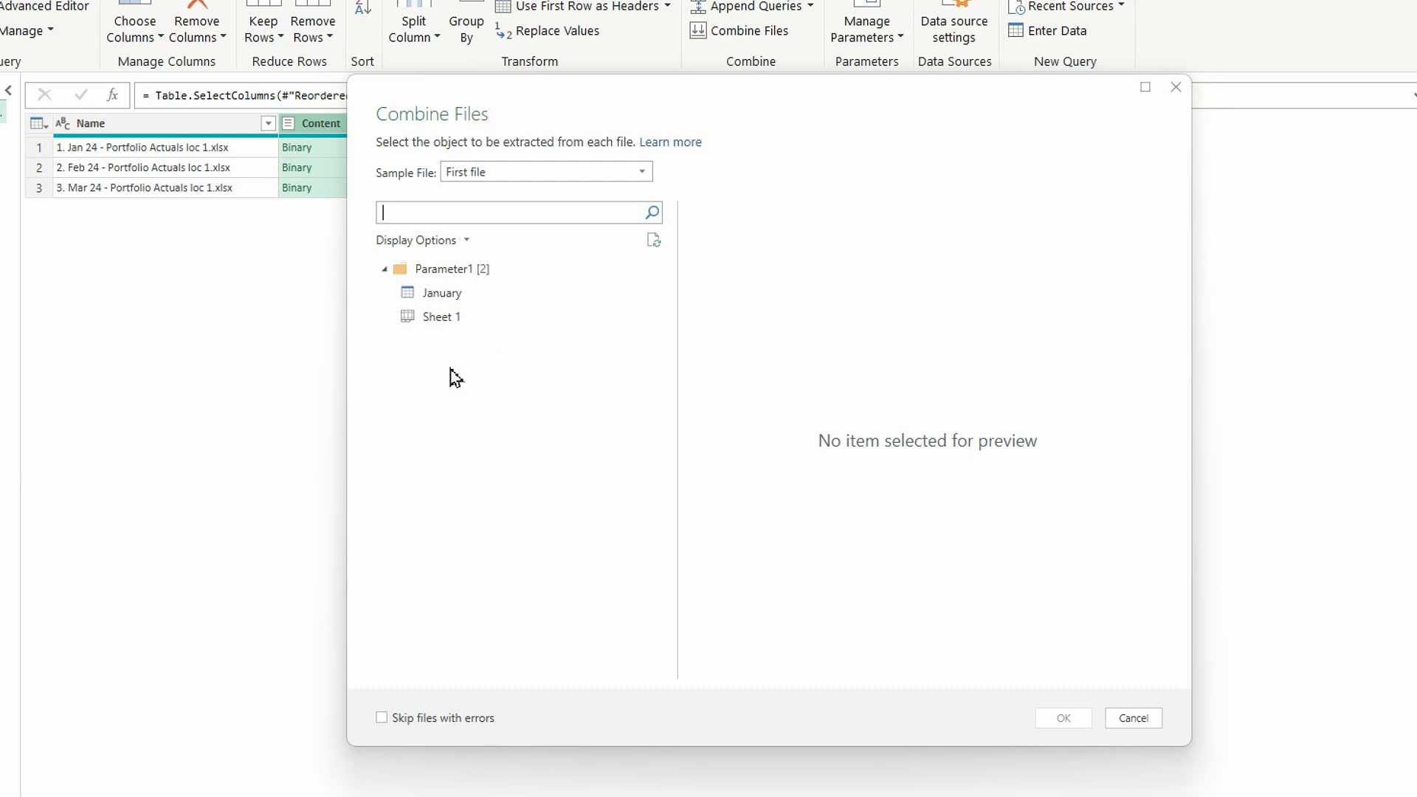
pyautogui.click(441, 323)
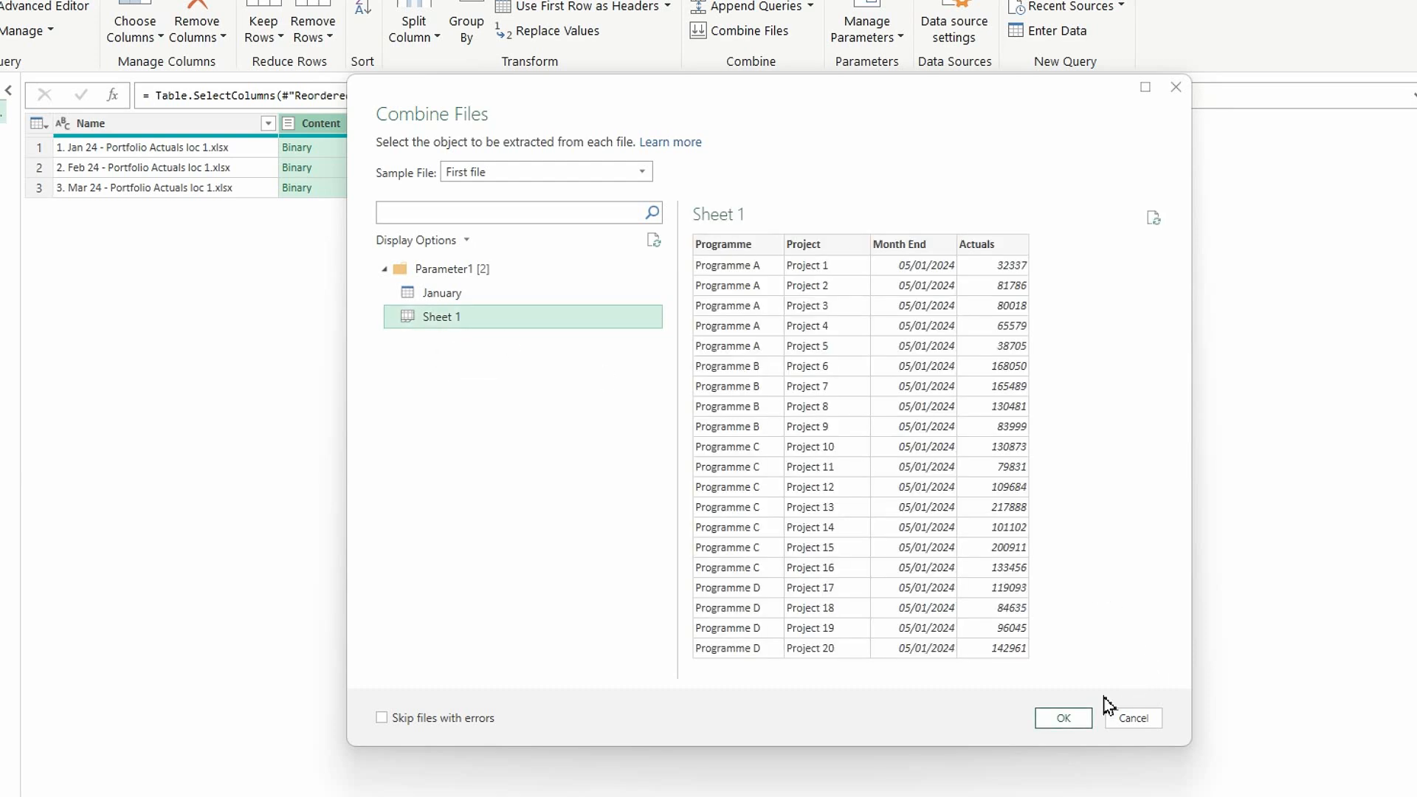
pyautogui.click(1066, 723)
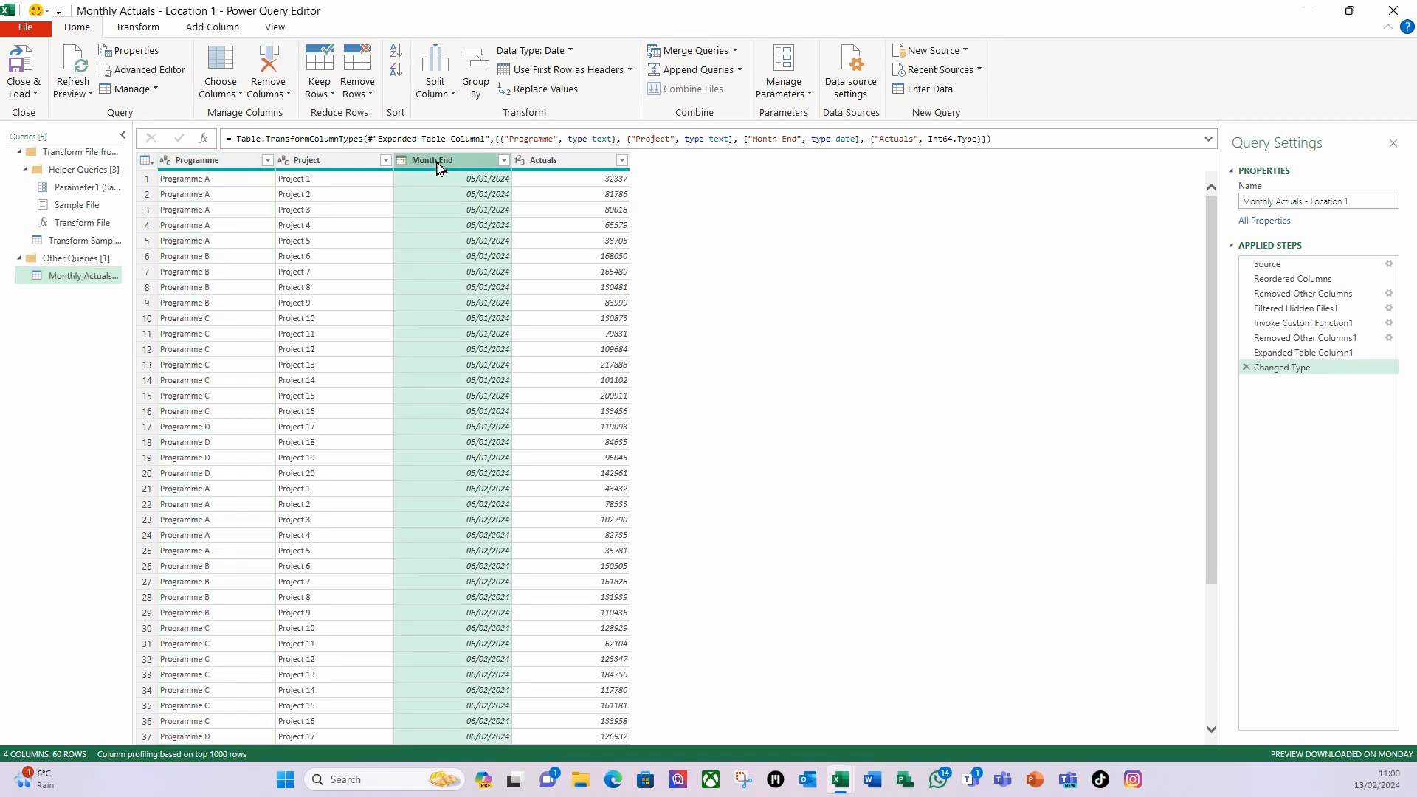
# Step: Rename the Month End column of the Location 1 query to "Date"
pyautogui.doubleClick(440, 162)
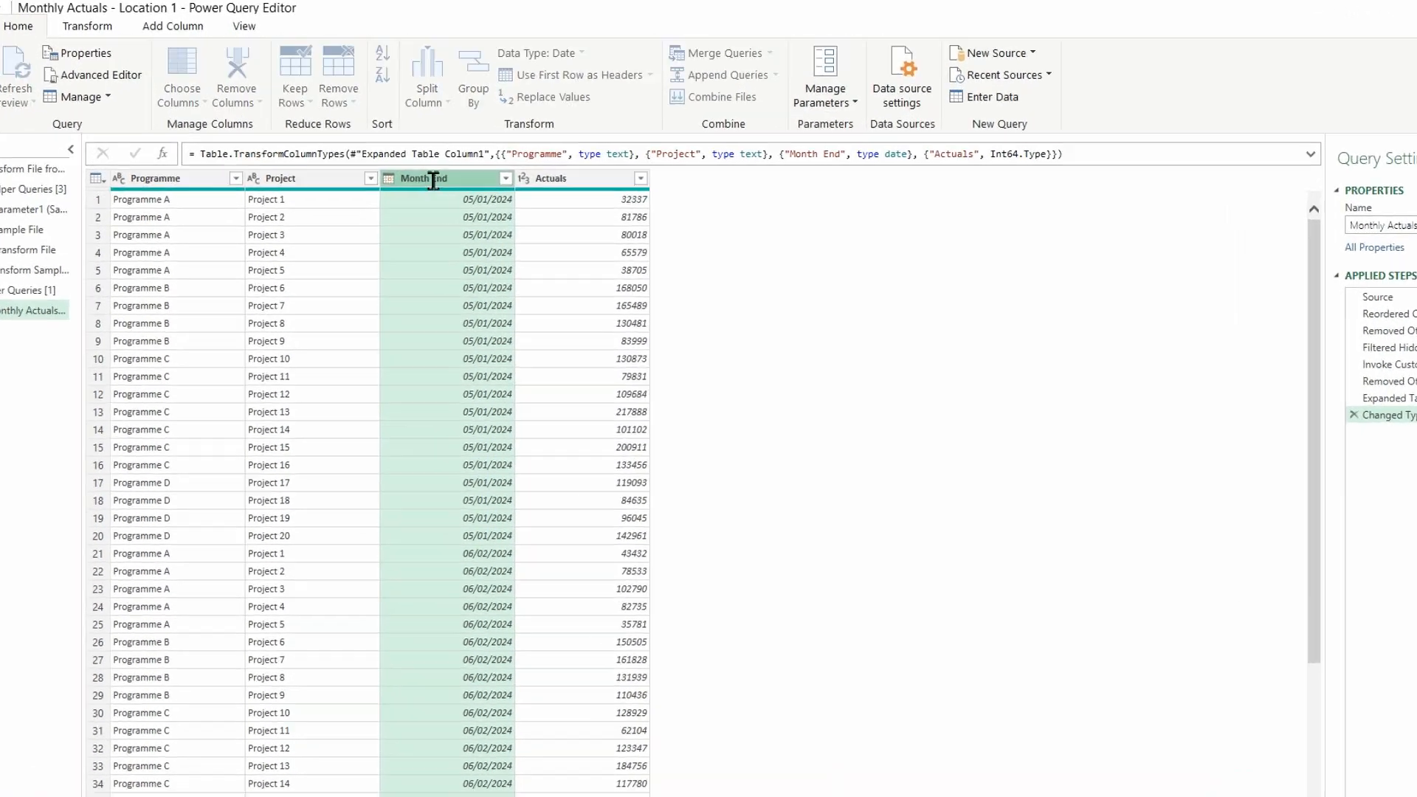
pyautogui.write('Dat')
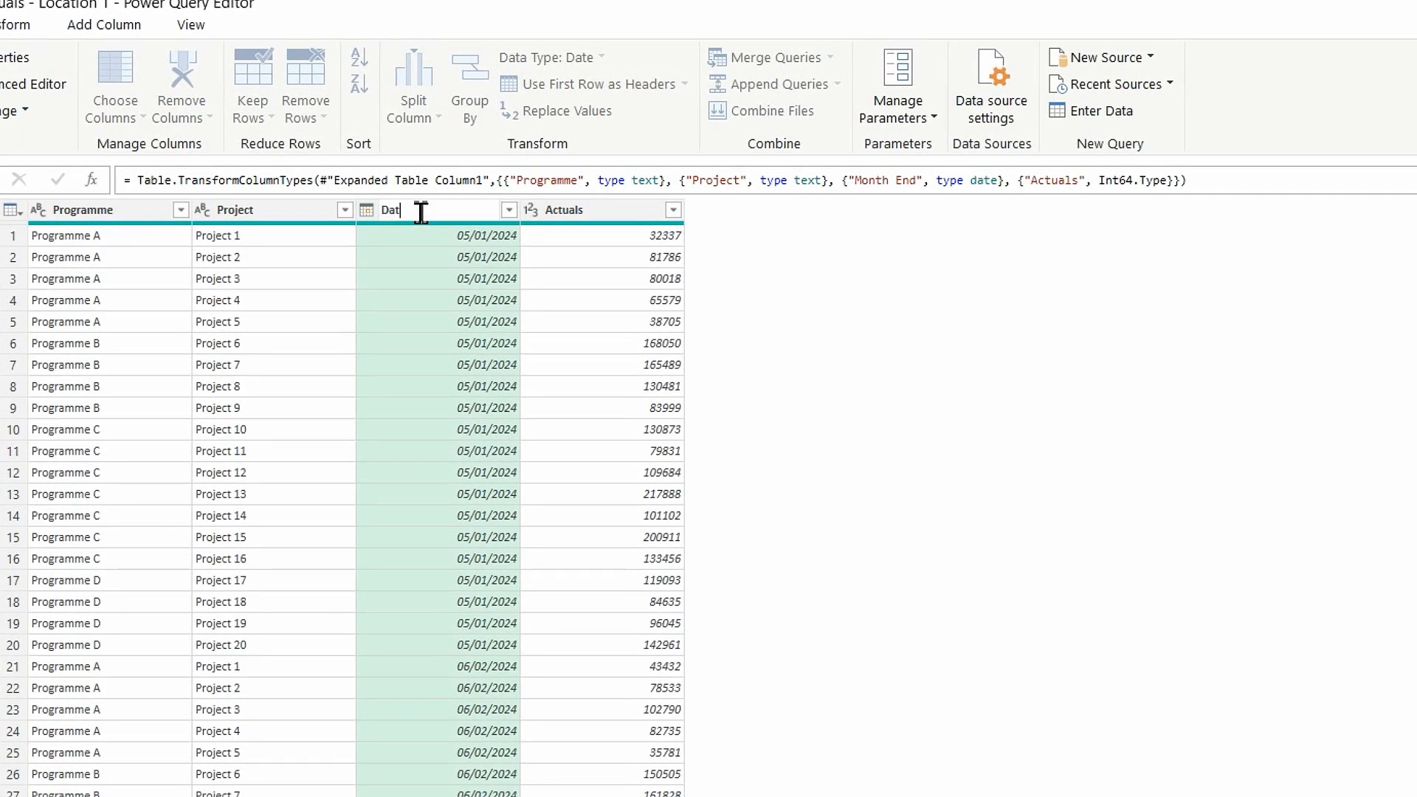
pyautogui.write('e')
pyautogui.press('Return')
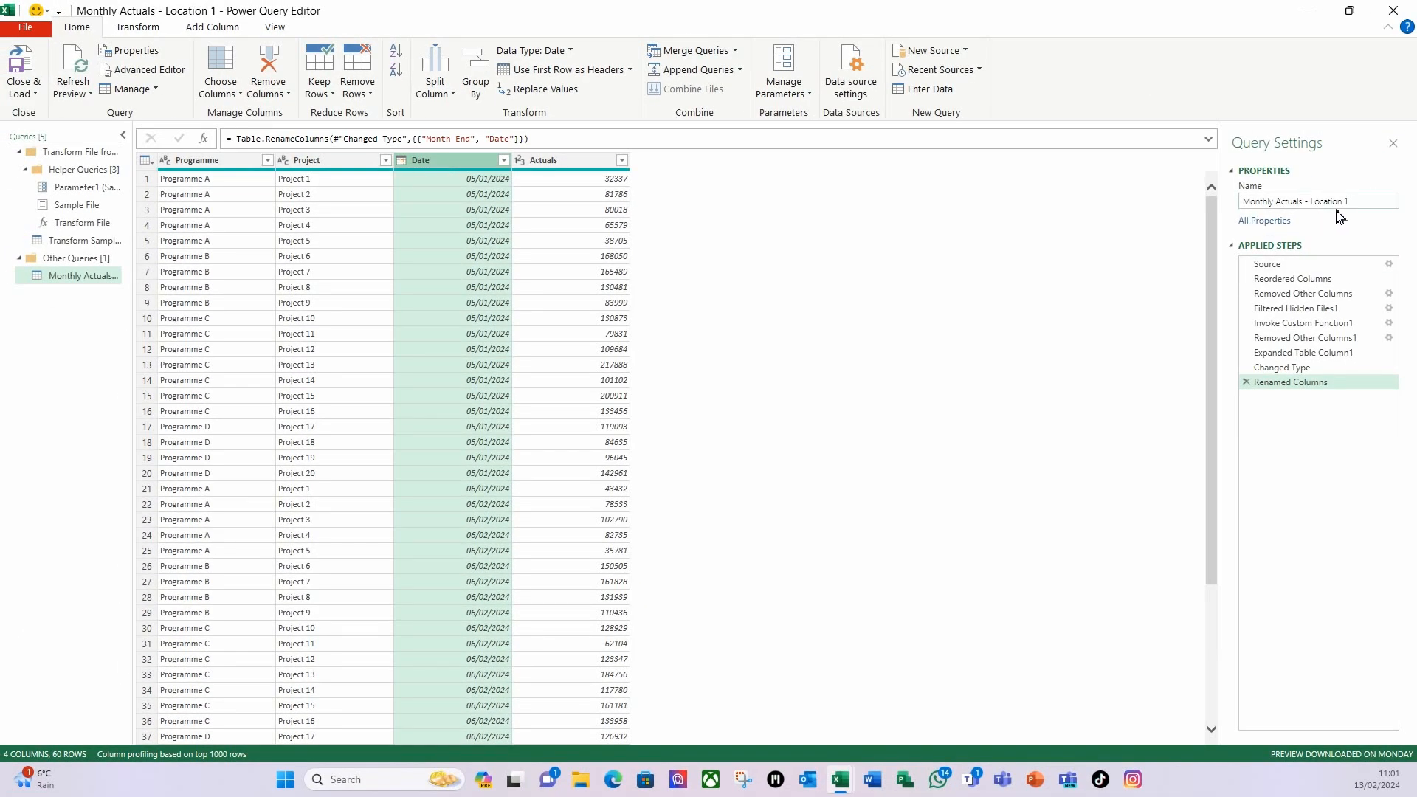
# Step: Close the query editor and load the Location 1 query to the workbook as a connection only
pyautogui.click(36, 94)
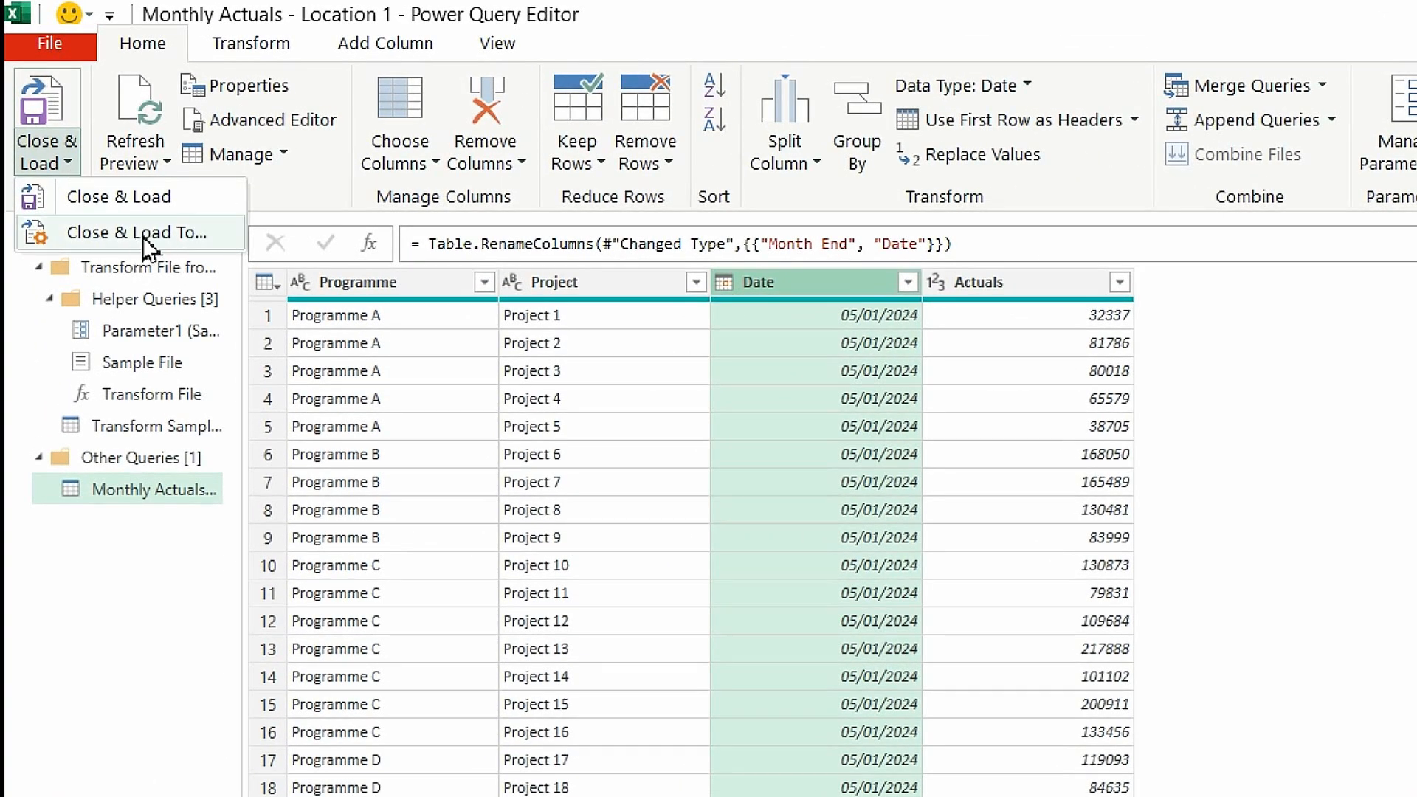
pyautogui.click(143, 237)
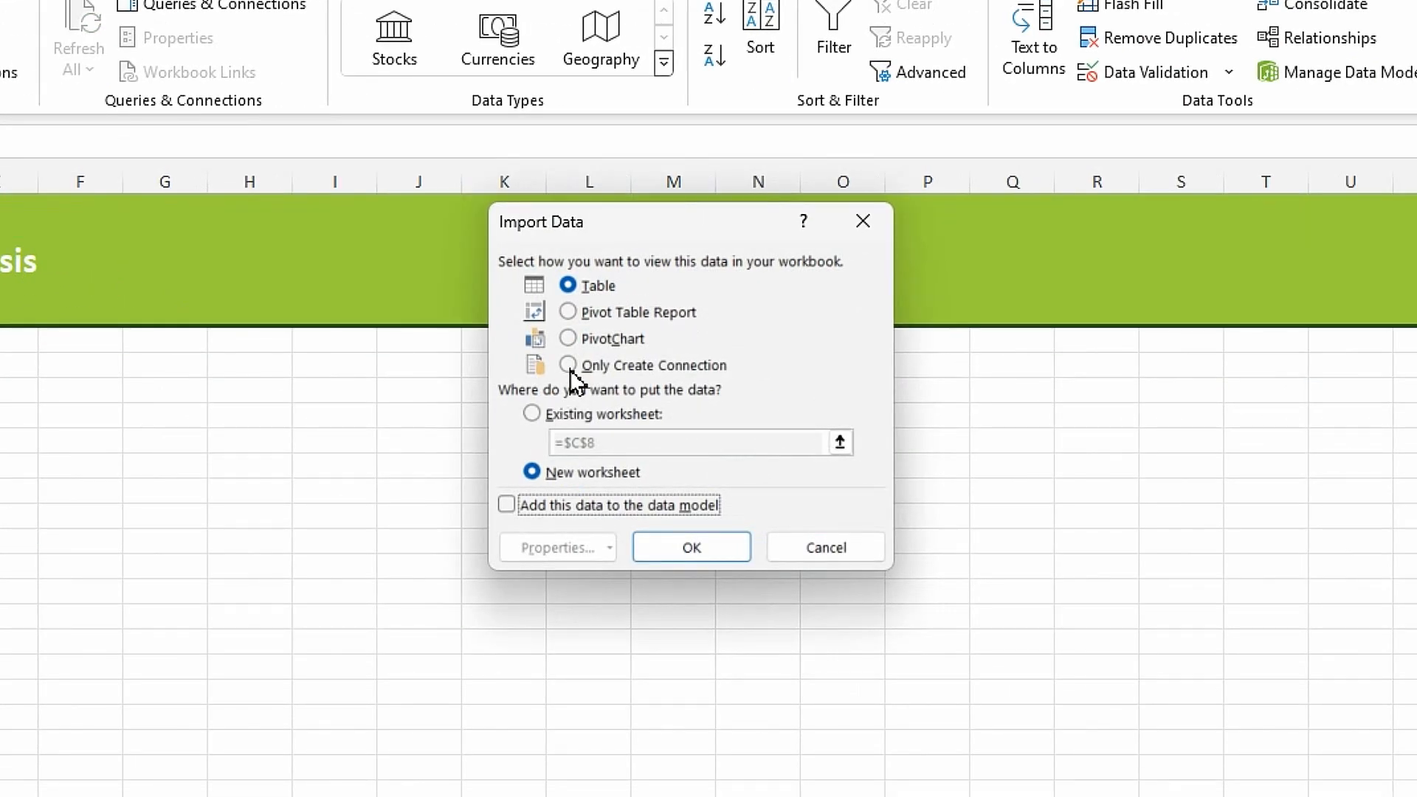
pyautogui.click(569, 368)
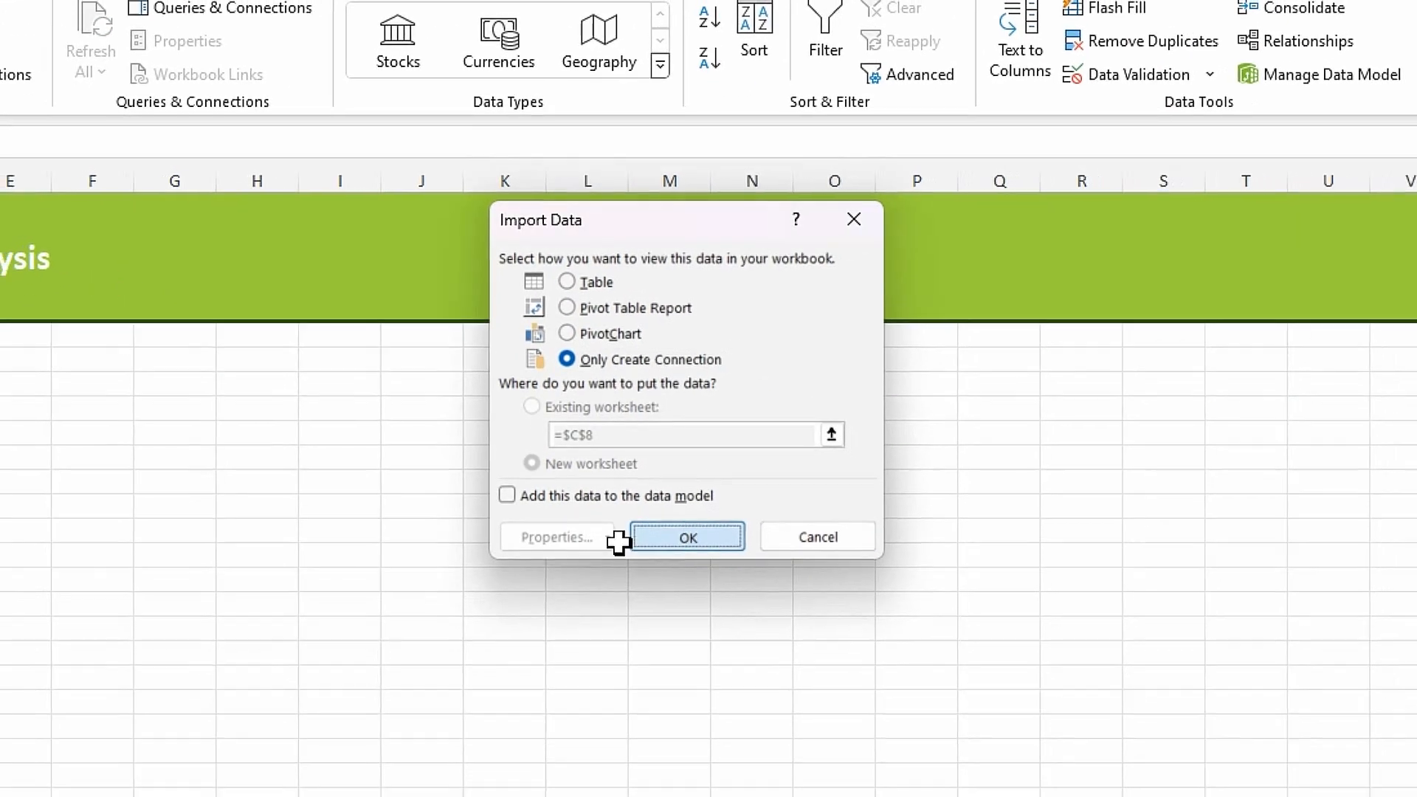
pyautogui.click(636, 539)
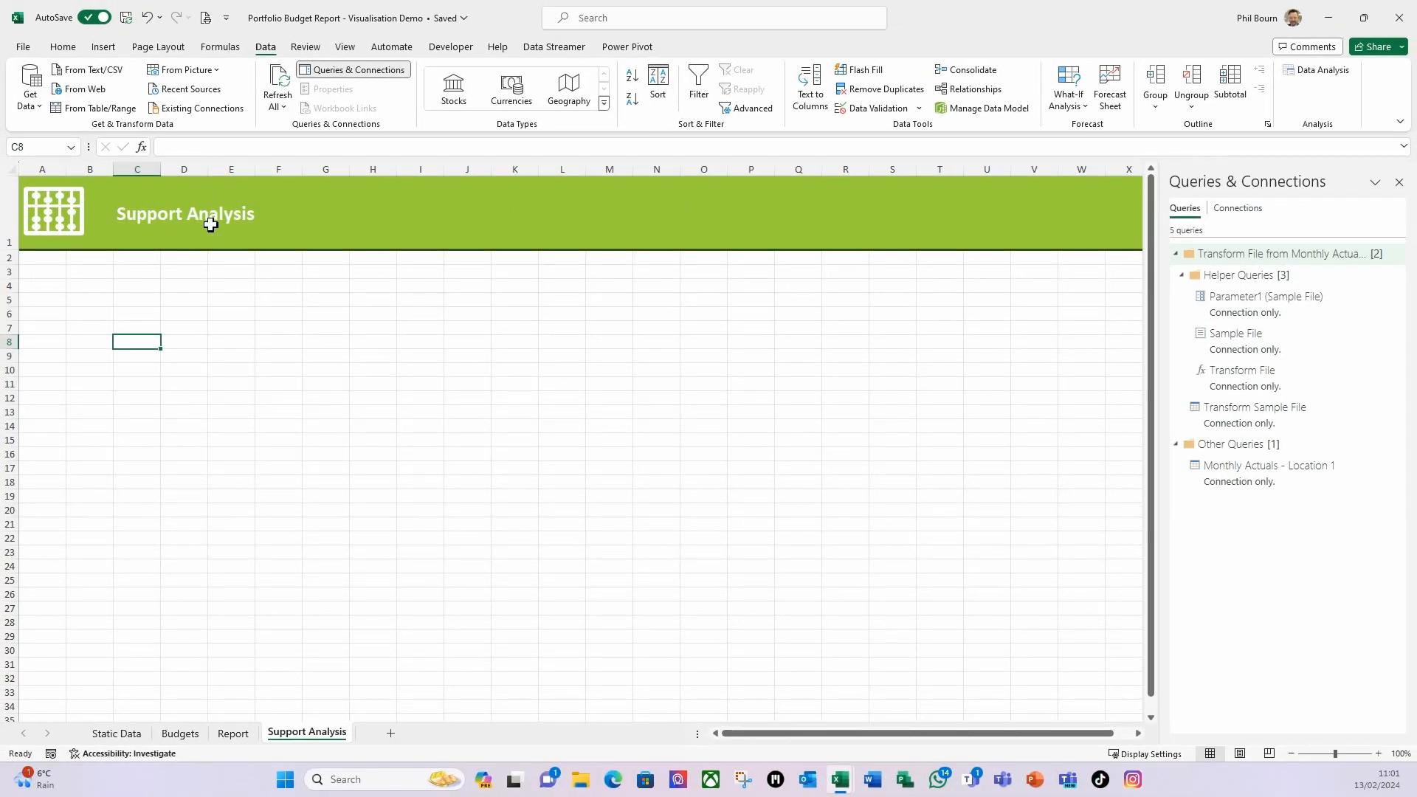
# Step: Get data from the folder "Monthly Actuals - Location 2" and open it for transforming in Power Query Editor
pyautogui.click(40, 111)
pyautogui.moveTo(43, 141)
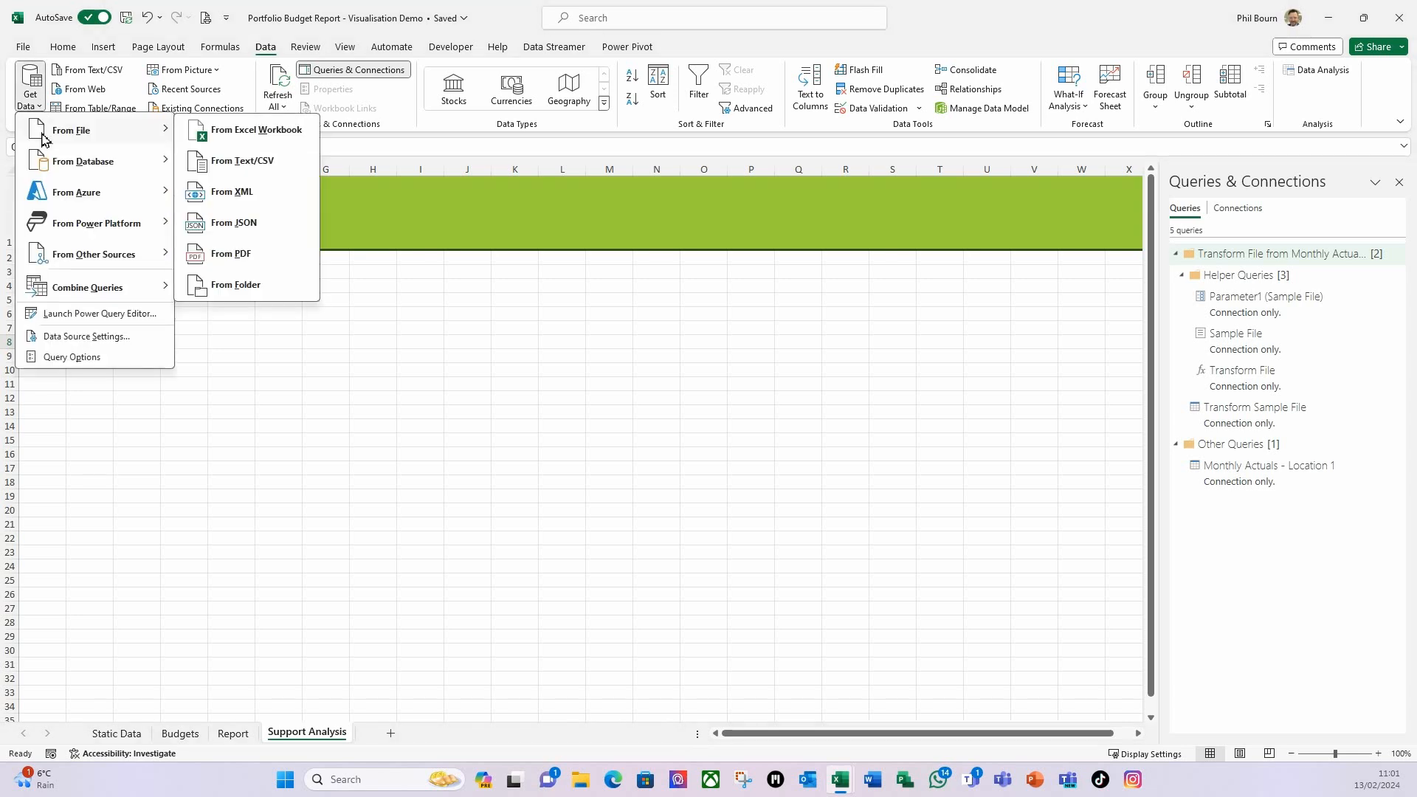
pyautogui.click(247, 285)
pyautogui.doubleClick(210, 193)
pyautogui.click(444, 331)
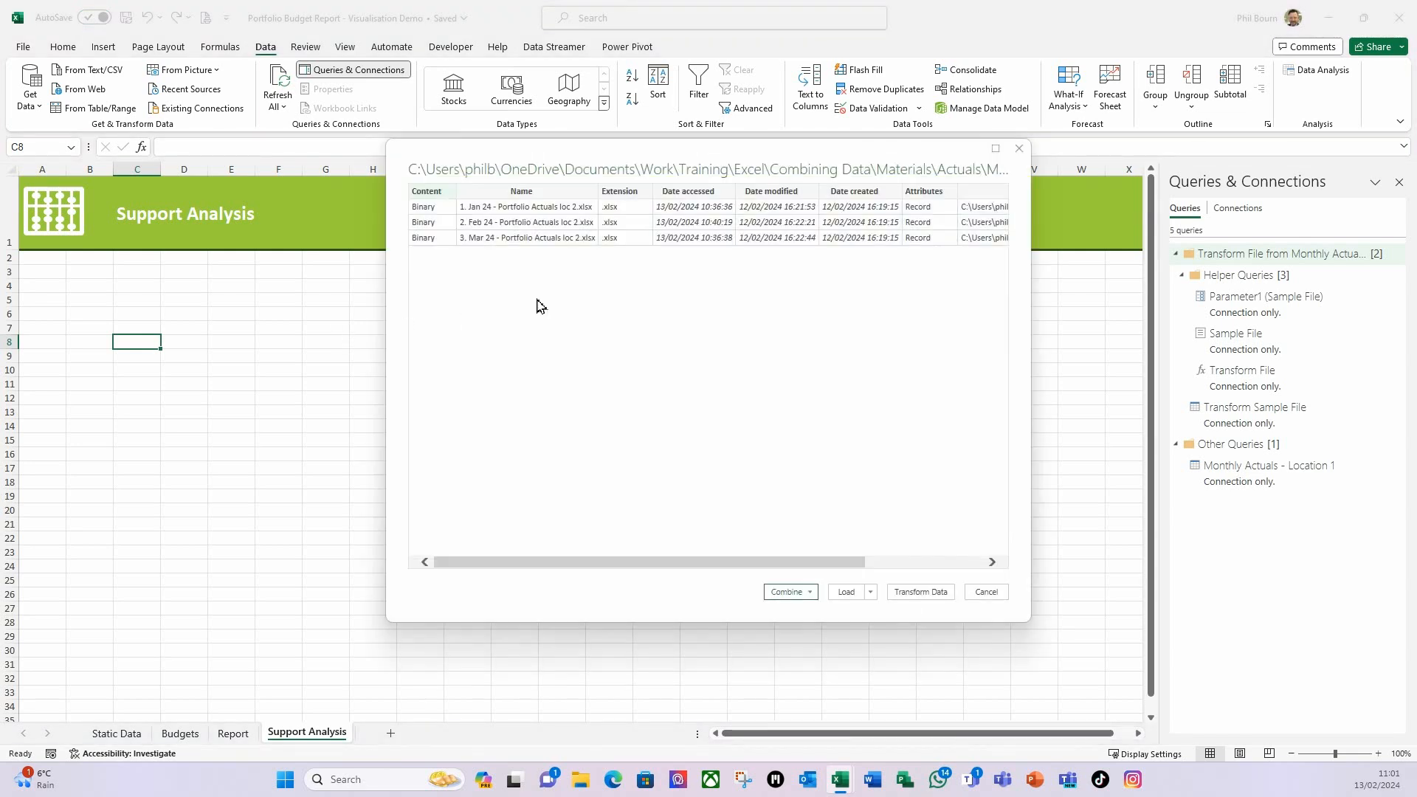
pyautogui.click(920, 592)
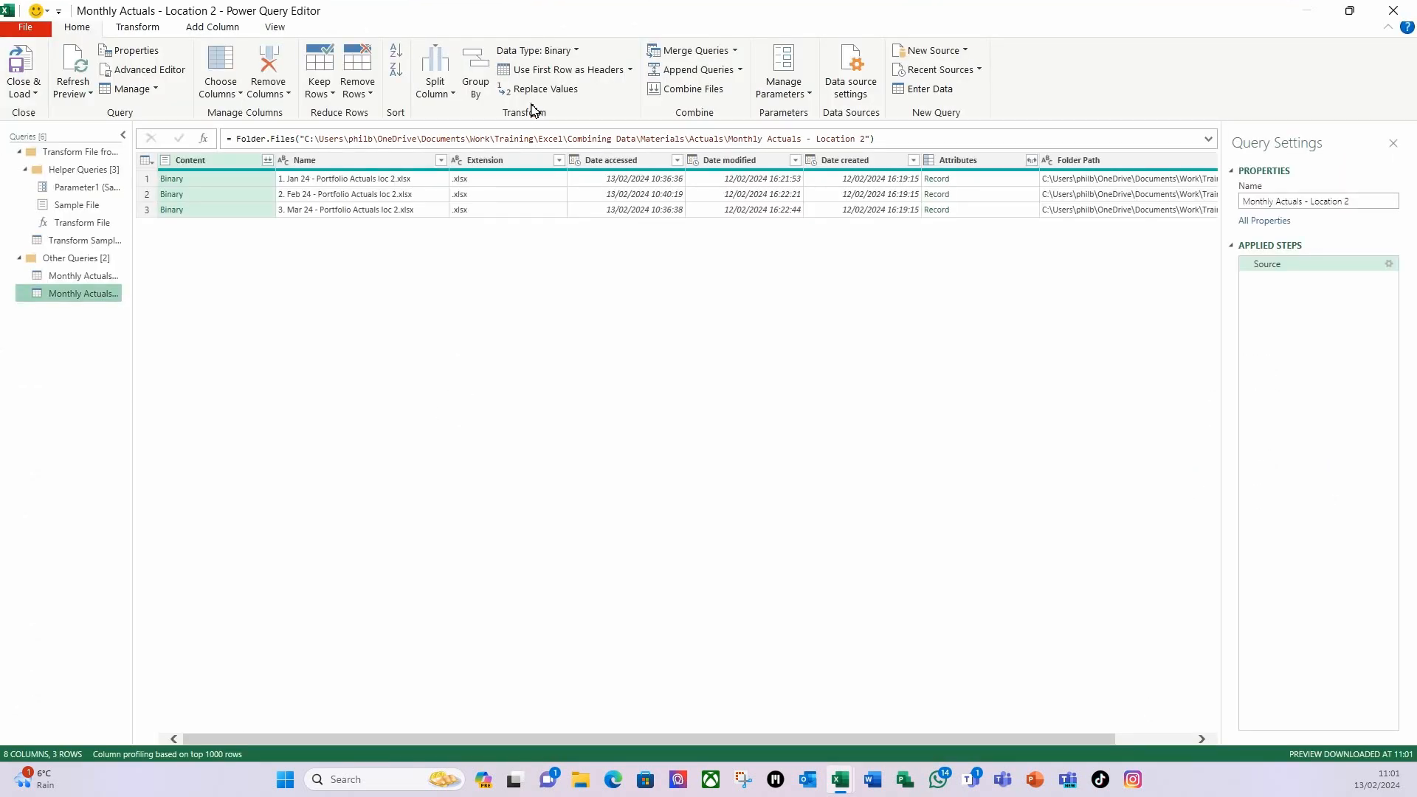
# Step: Move the Name column before Content in the Location 2 query and remove all columns except these two
pyautogui.click(375, 164)
pyautogui.moveTo(376, 164); pyautogui.dragTo(263, 162)
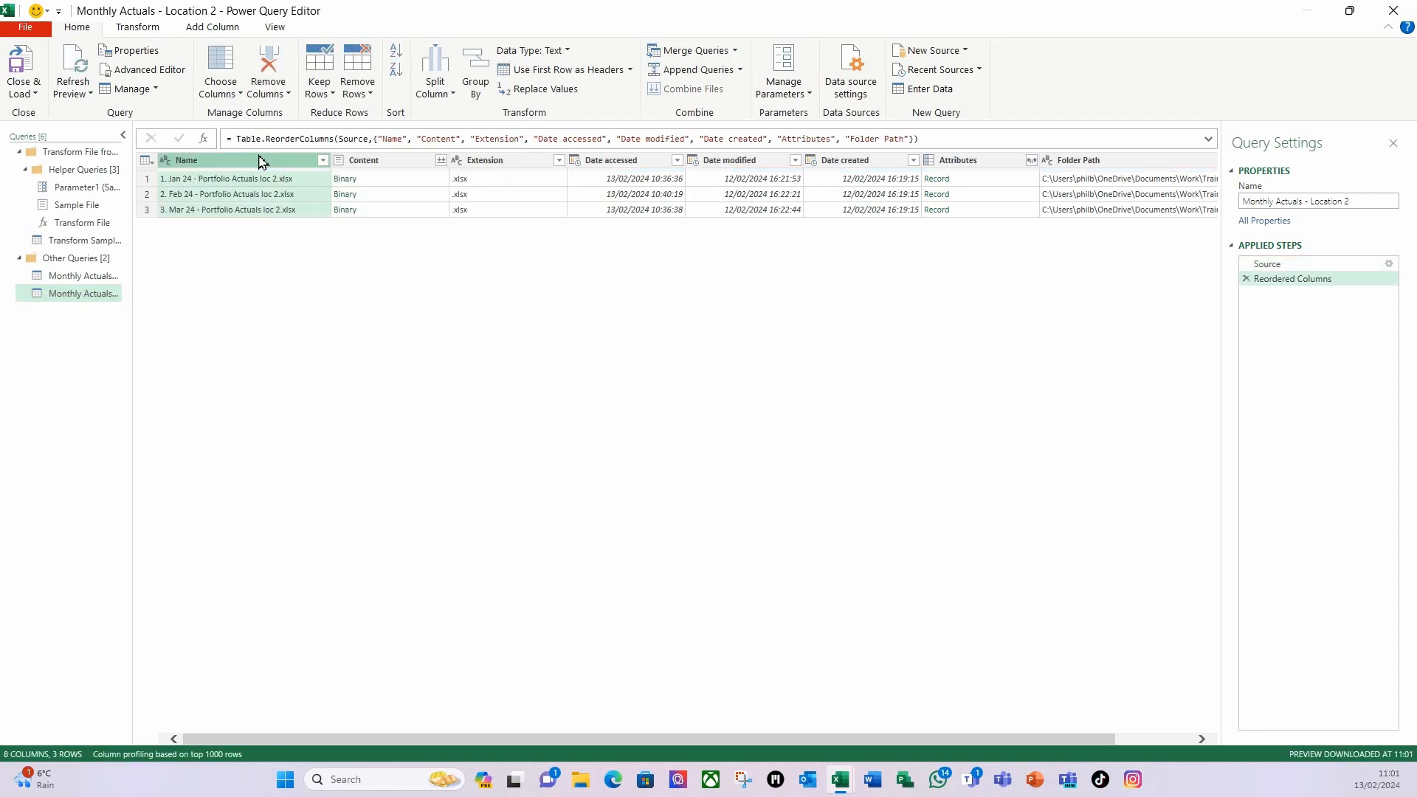
pyautogui.keyDown('ctrl'); pyautogui.click(384, 164); pyautogui.keyUp('ctrl')
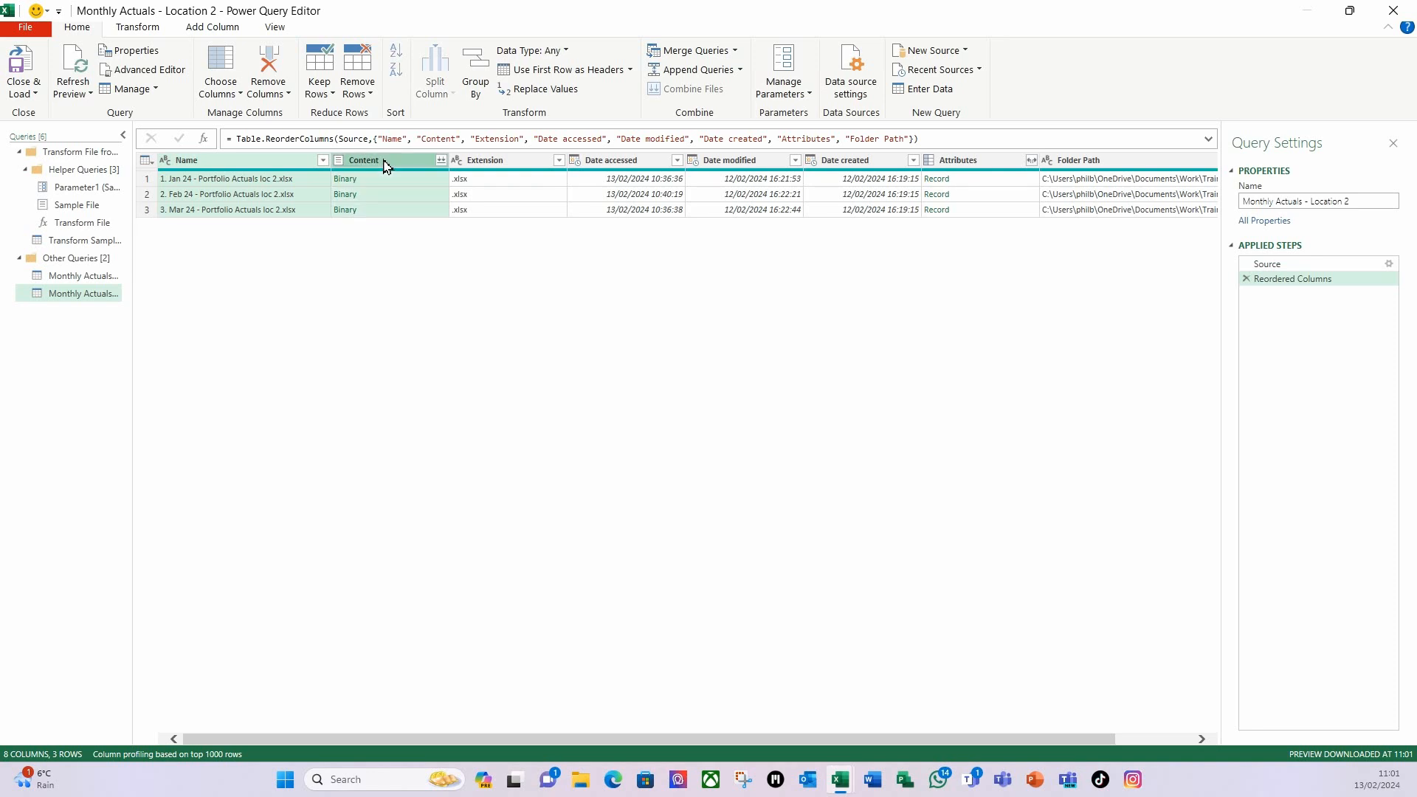
pyautogui.click(287, 93)
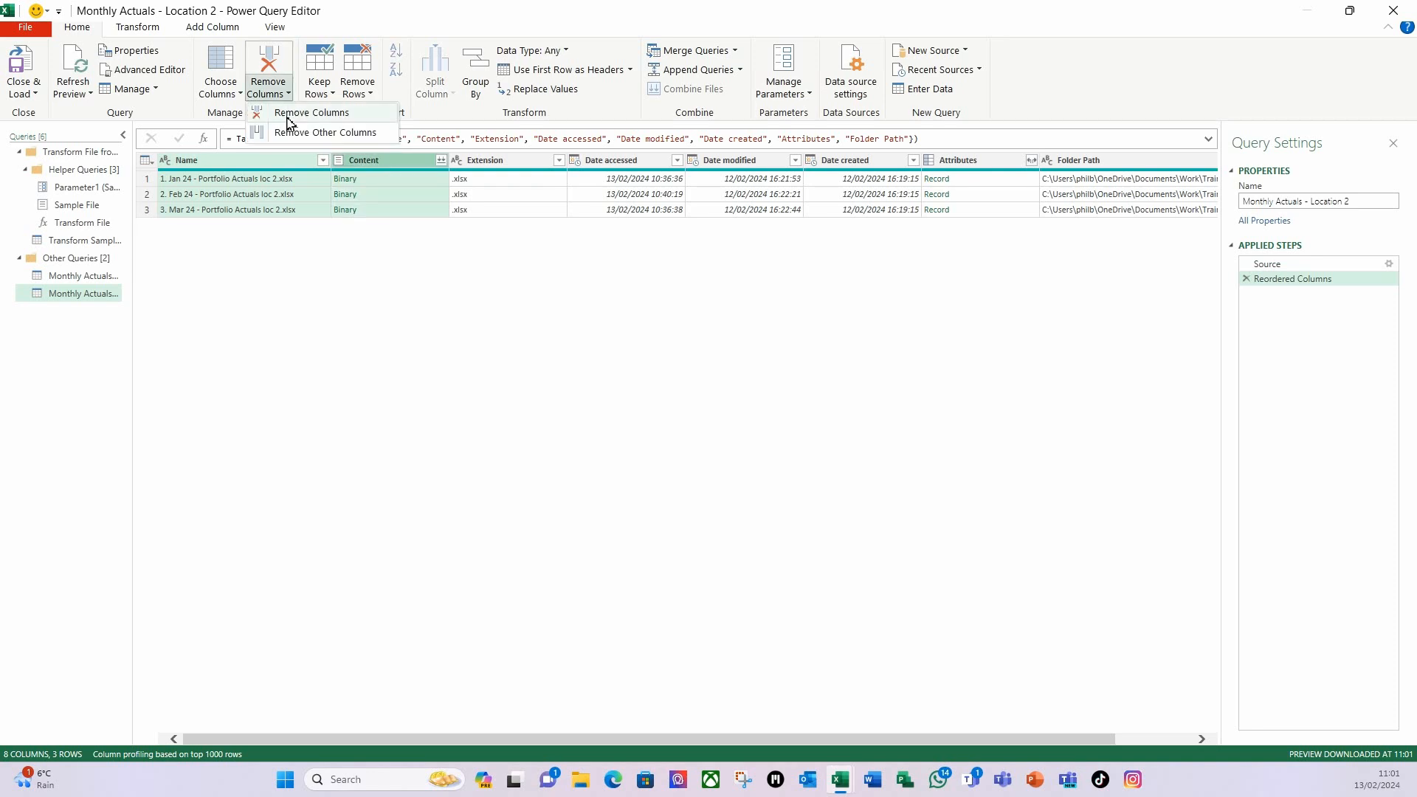
pyautogui.click(290, 133)
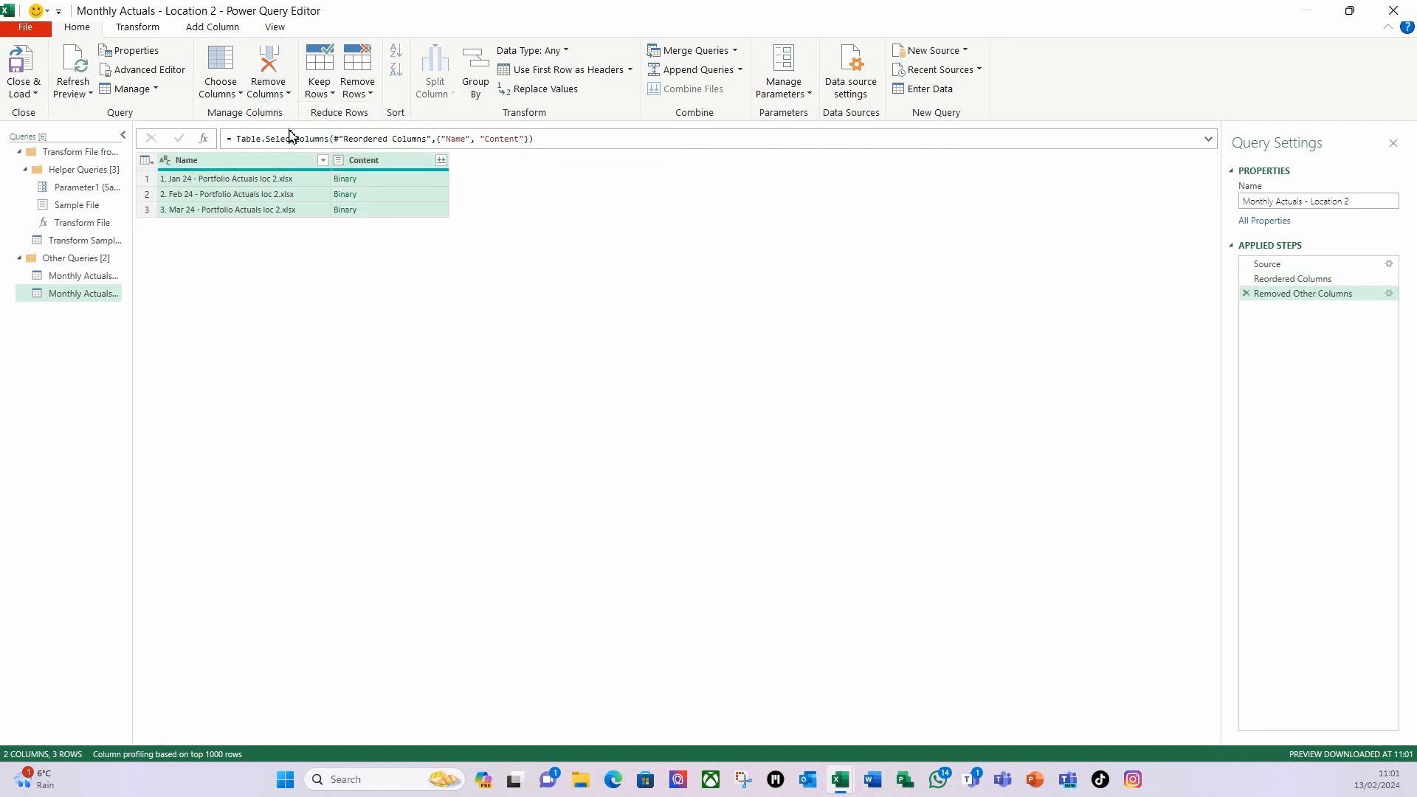
# Step: Combine the Location 2 files from the Content column, extracting Sheet 1 with the first file as sample
pyautogui.click(441, 163)
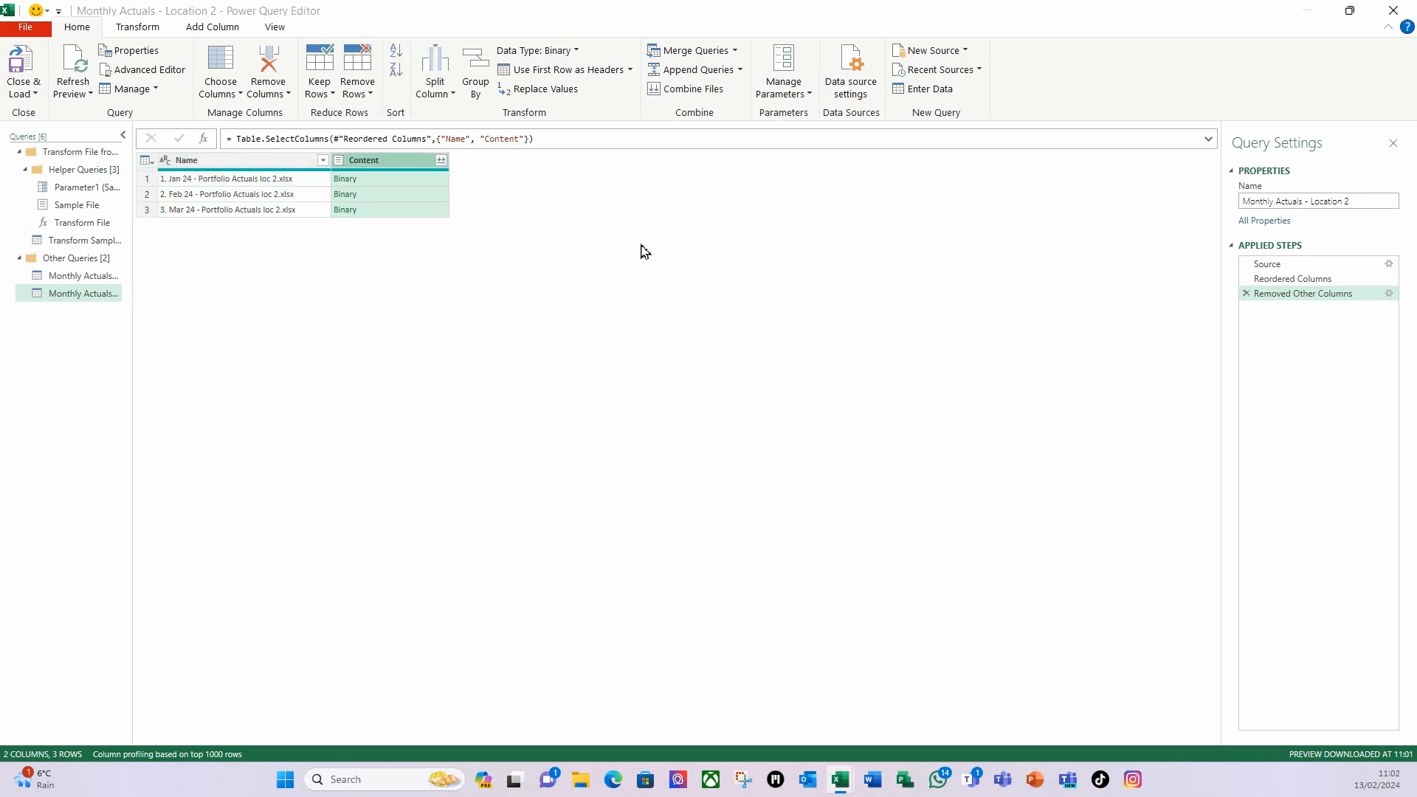
pyautogui.click(457, 310)
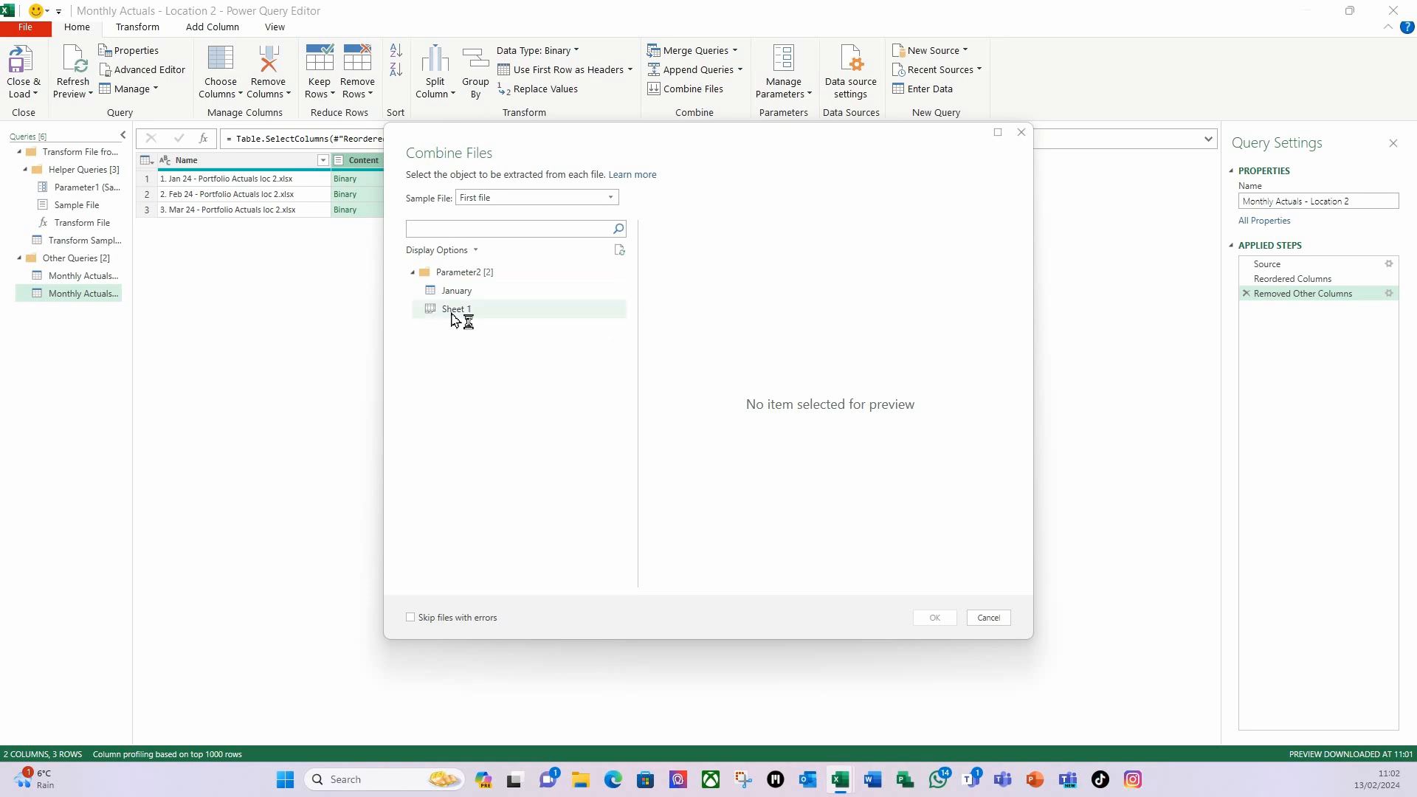
pyautogui.click(936, 618)
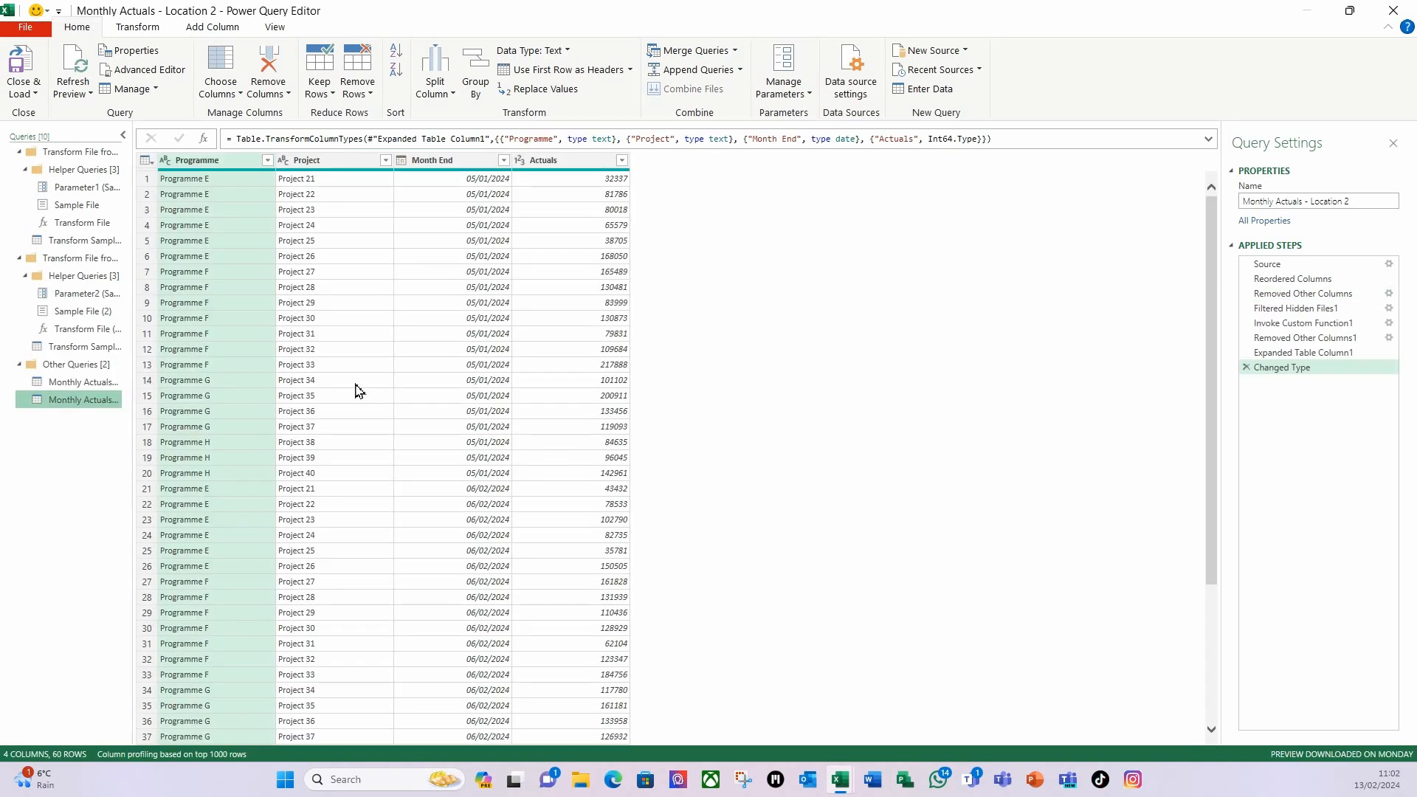
# Step: Rename the Month End column of the Location 2 query to "Date"
pyautogui.click(435, 162)
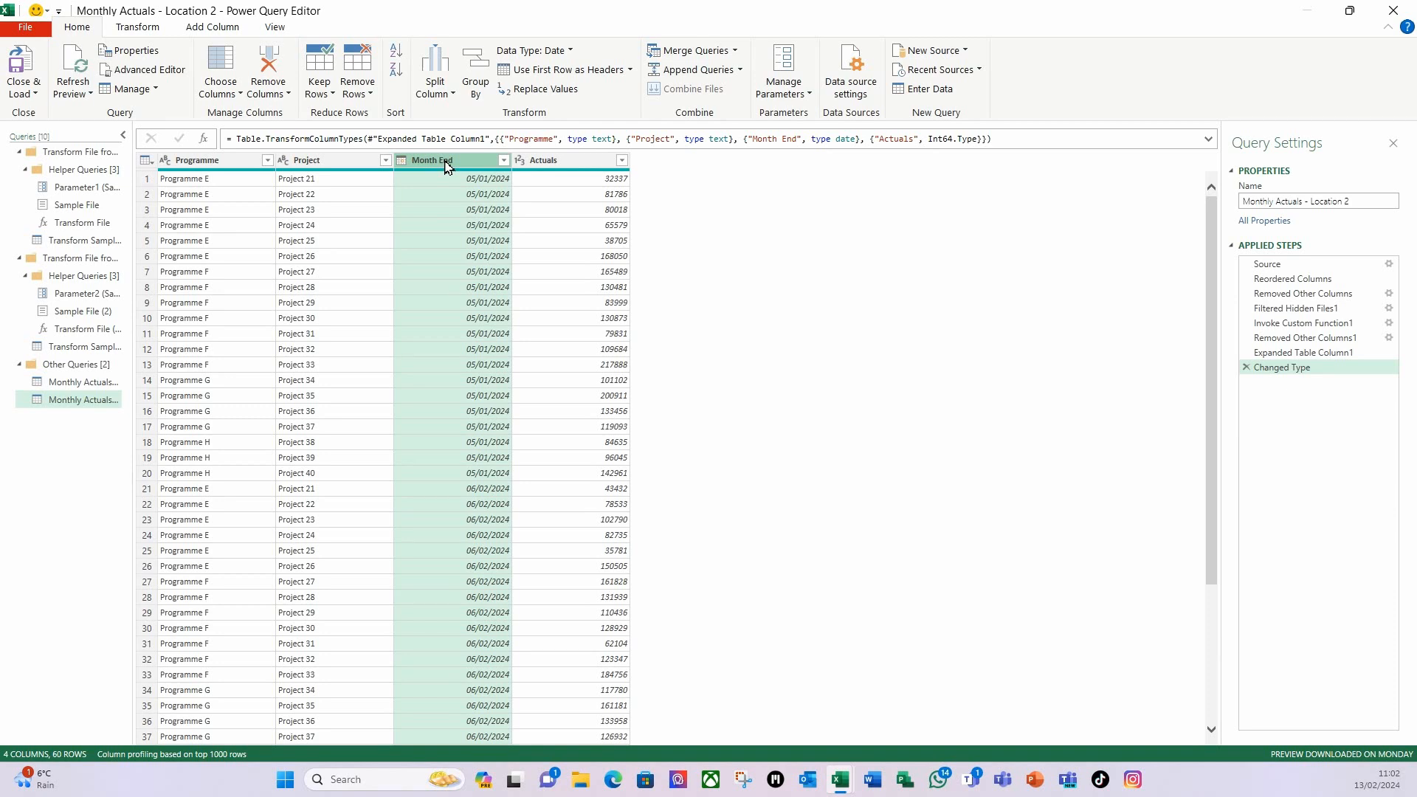
pyautogui.doubleClick(446, 162)
pyautogui.write('Date')
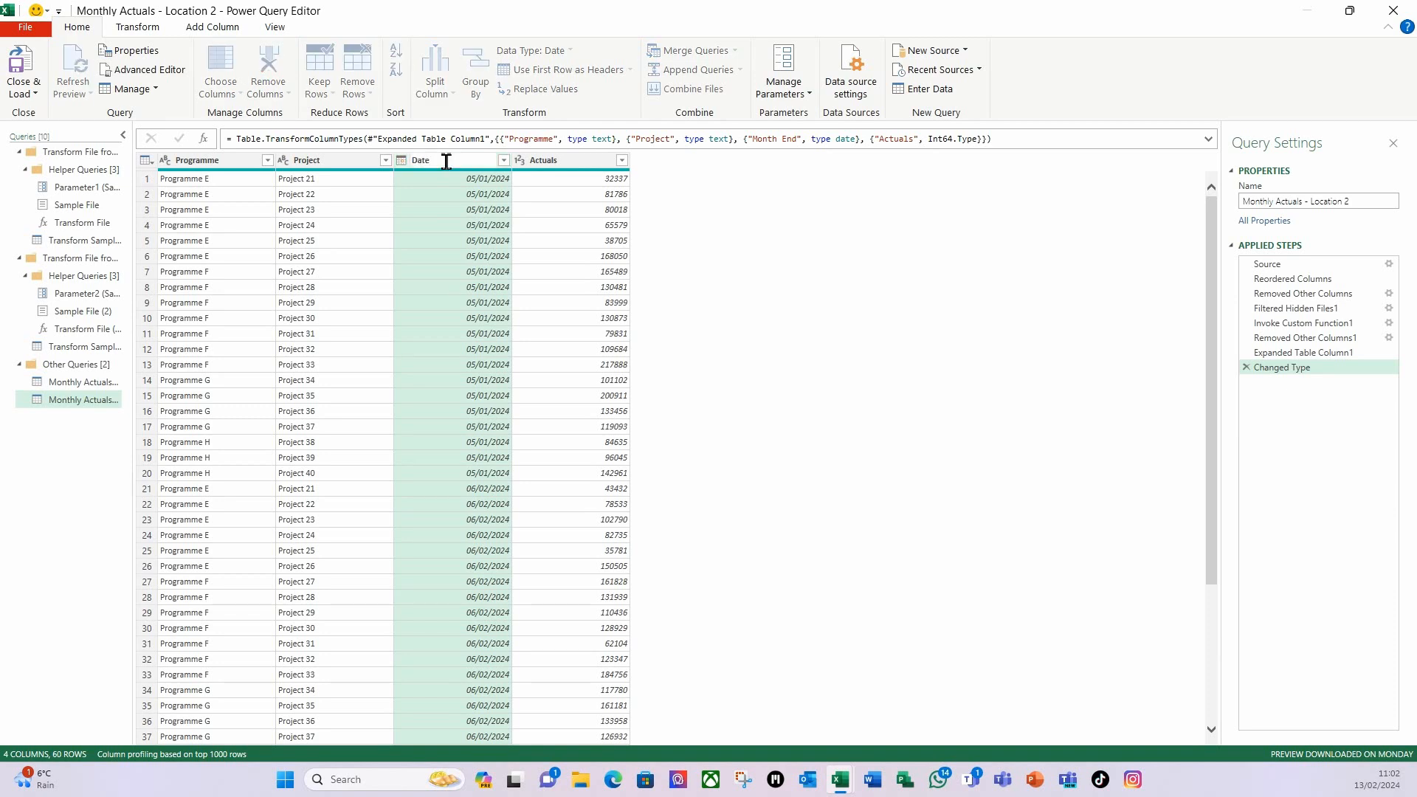
pyautogui.press('Return')
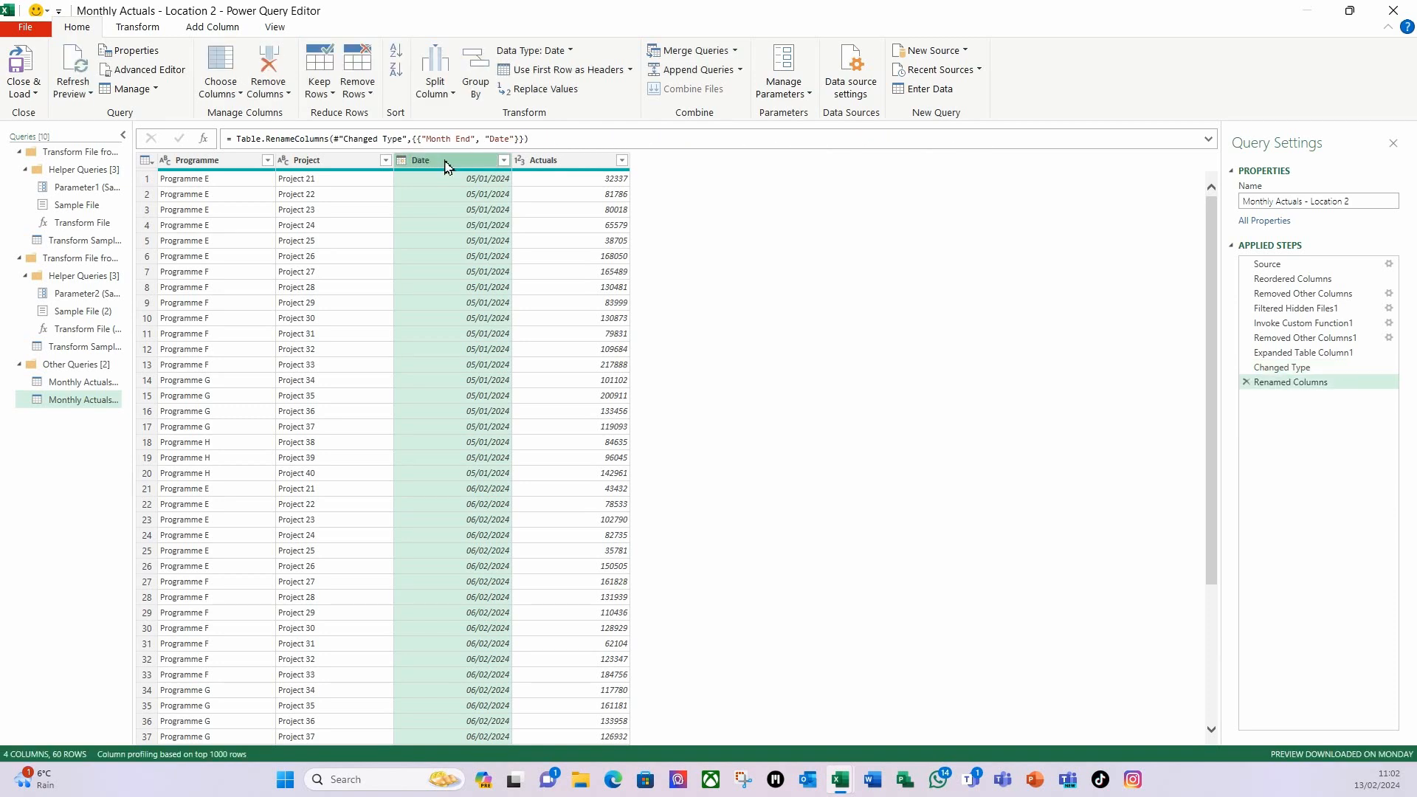
# Step: Close the Power Query Editor and load the Monthly Actuals - Location 2 query as a connection only
pyautogui.click(24, 92)
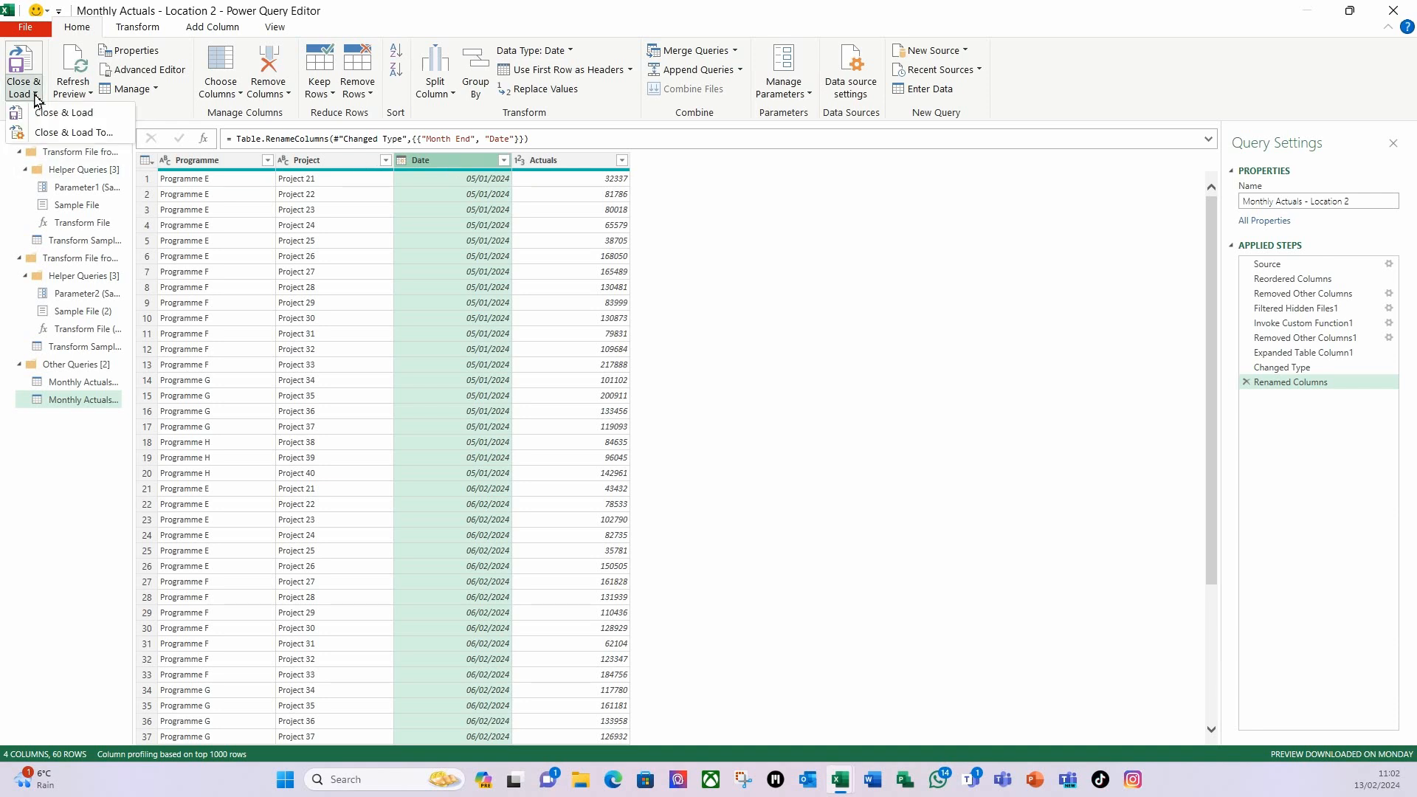
pyautogui.click(43, 129)
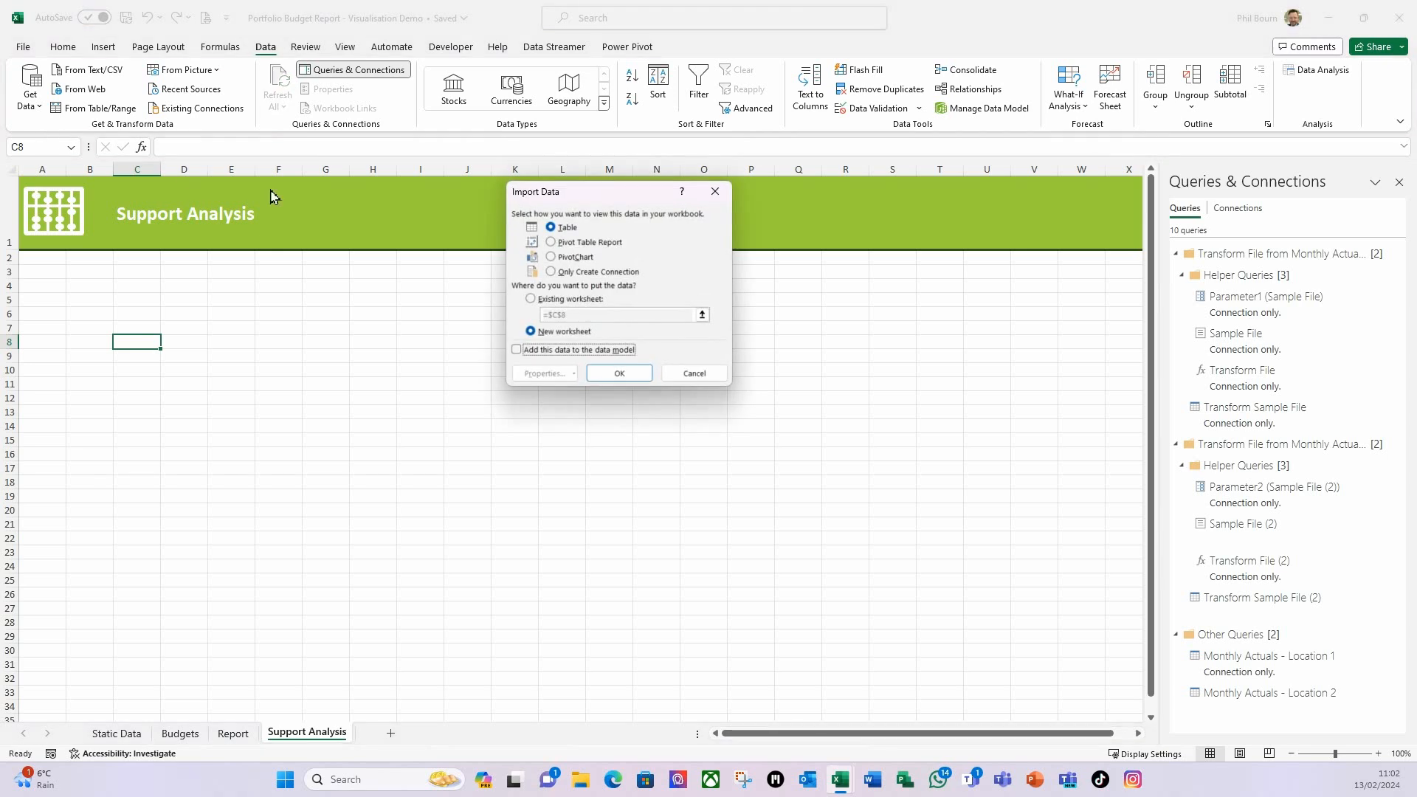
pyautogui.click(556, 272)
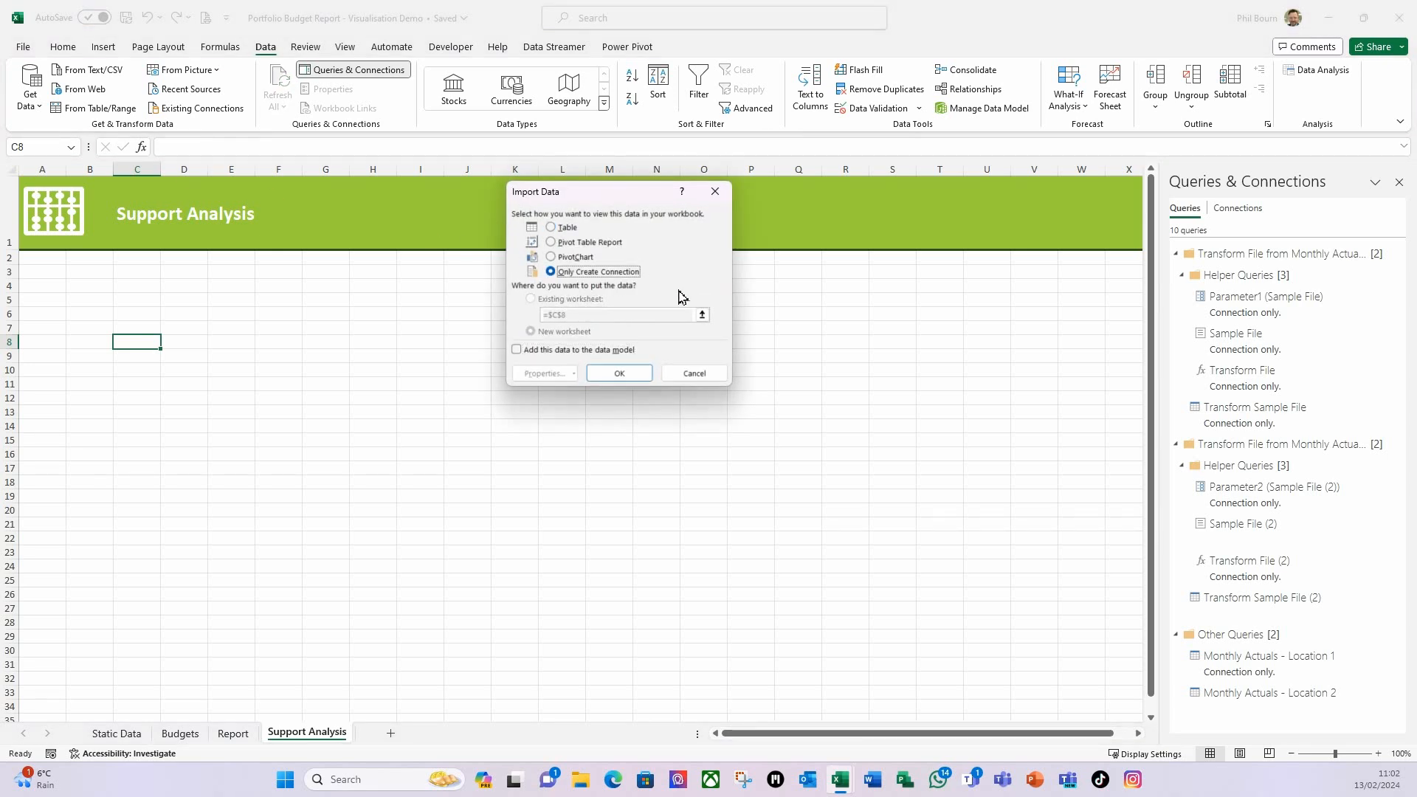
pyautogui.click(636, 381)
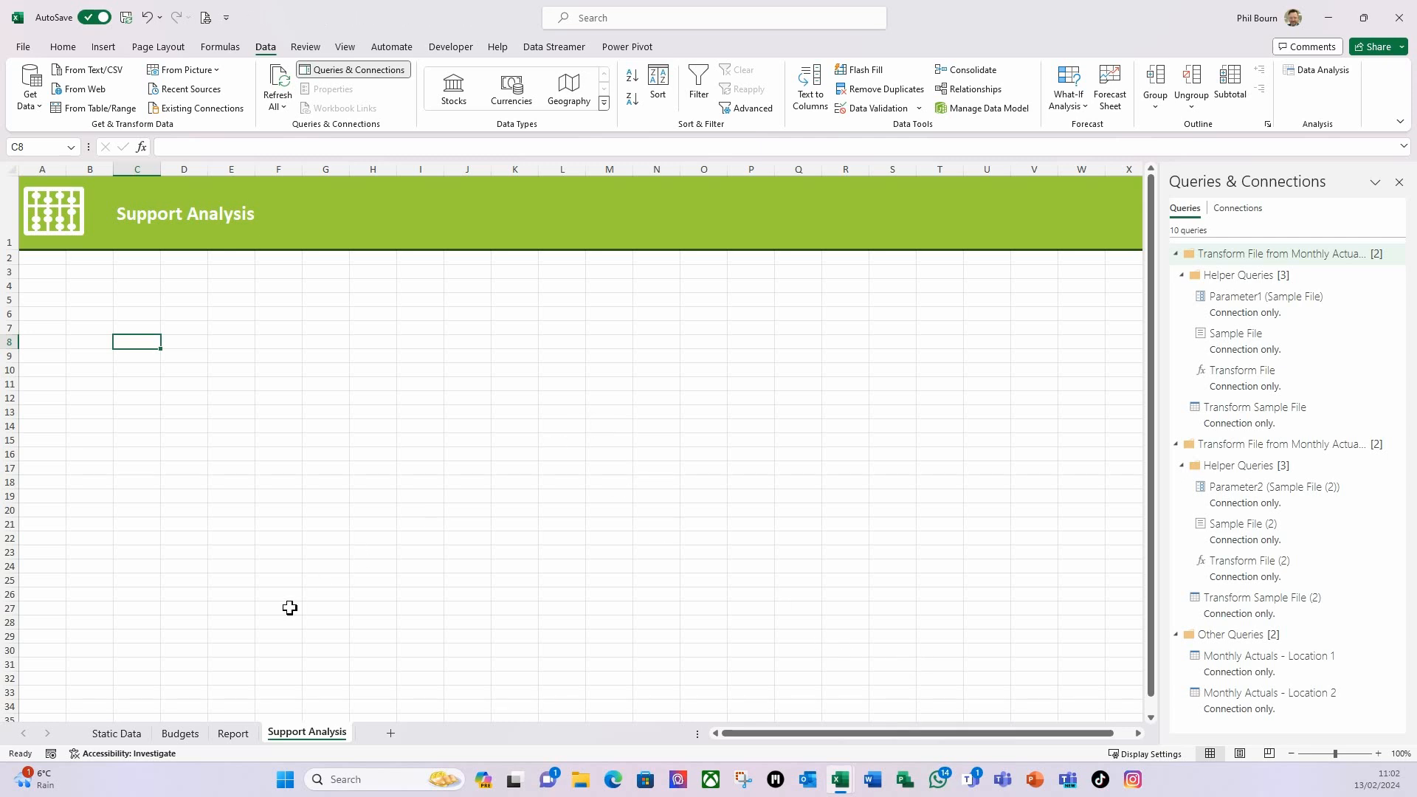
# Step: Bring the Projects table from the Static Data sheet into Power Query and load it as a connection only
pyautogui.click(117, 733)
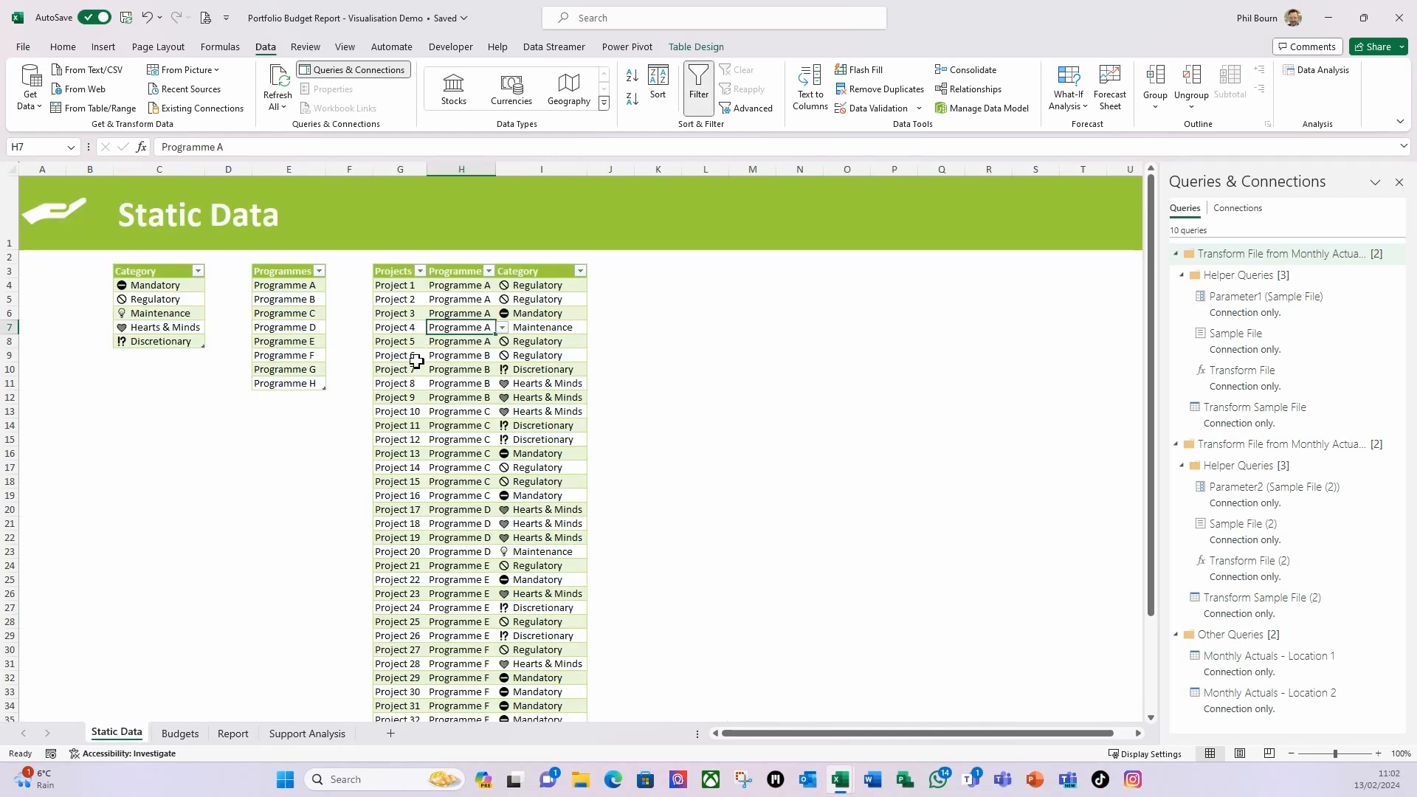
pyautogui.click(479, 392)
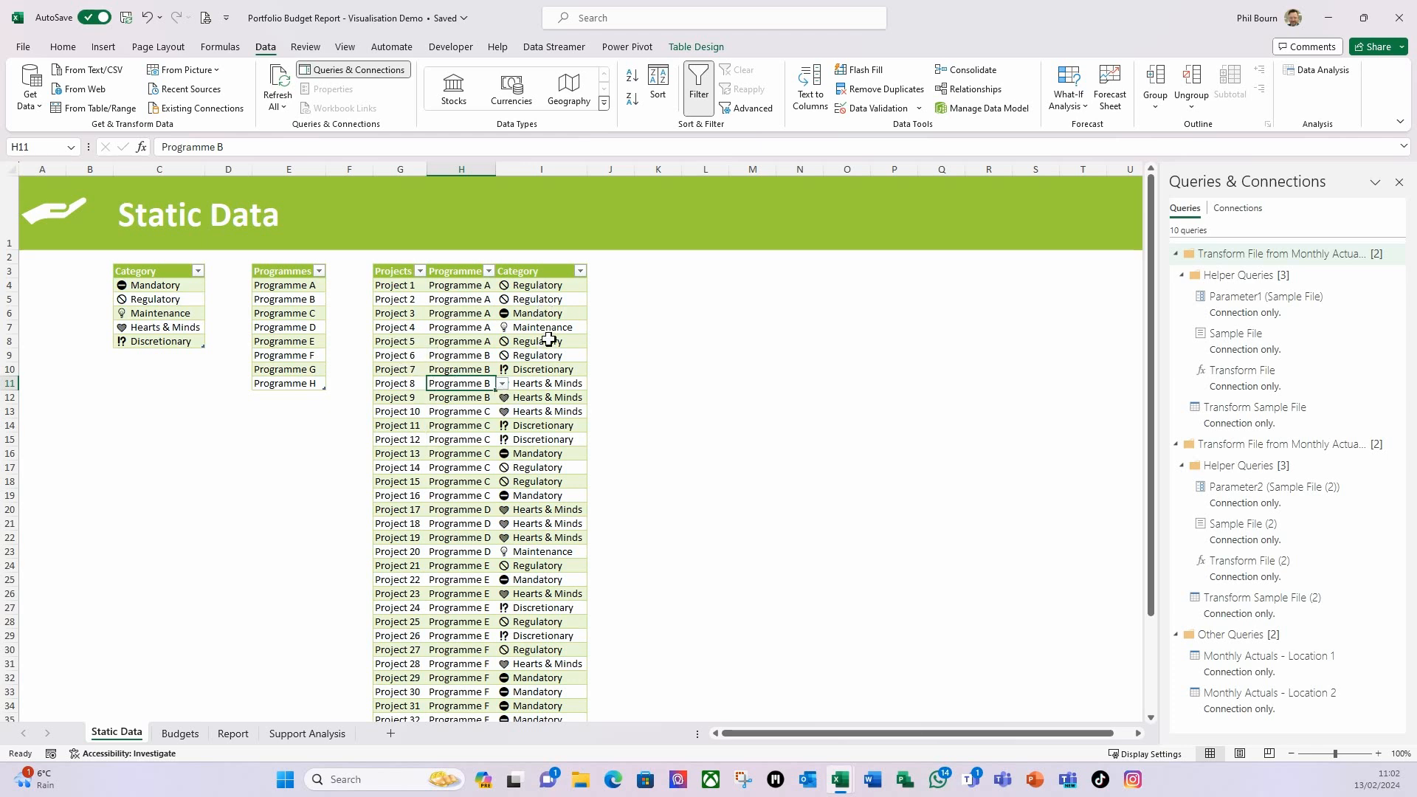
pyautogui.click(457, 342)
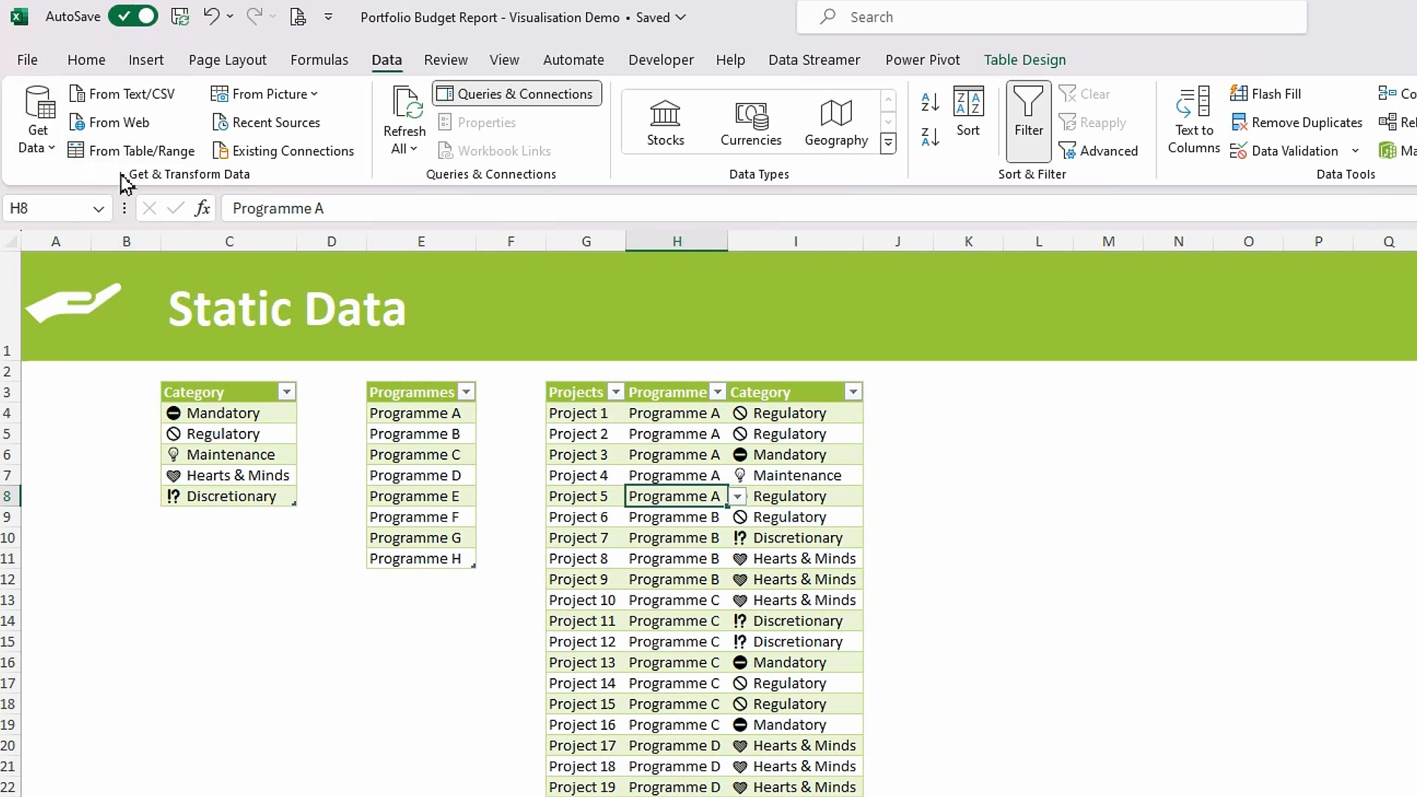
pyautogui.click(161, 155)
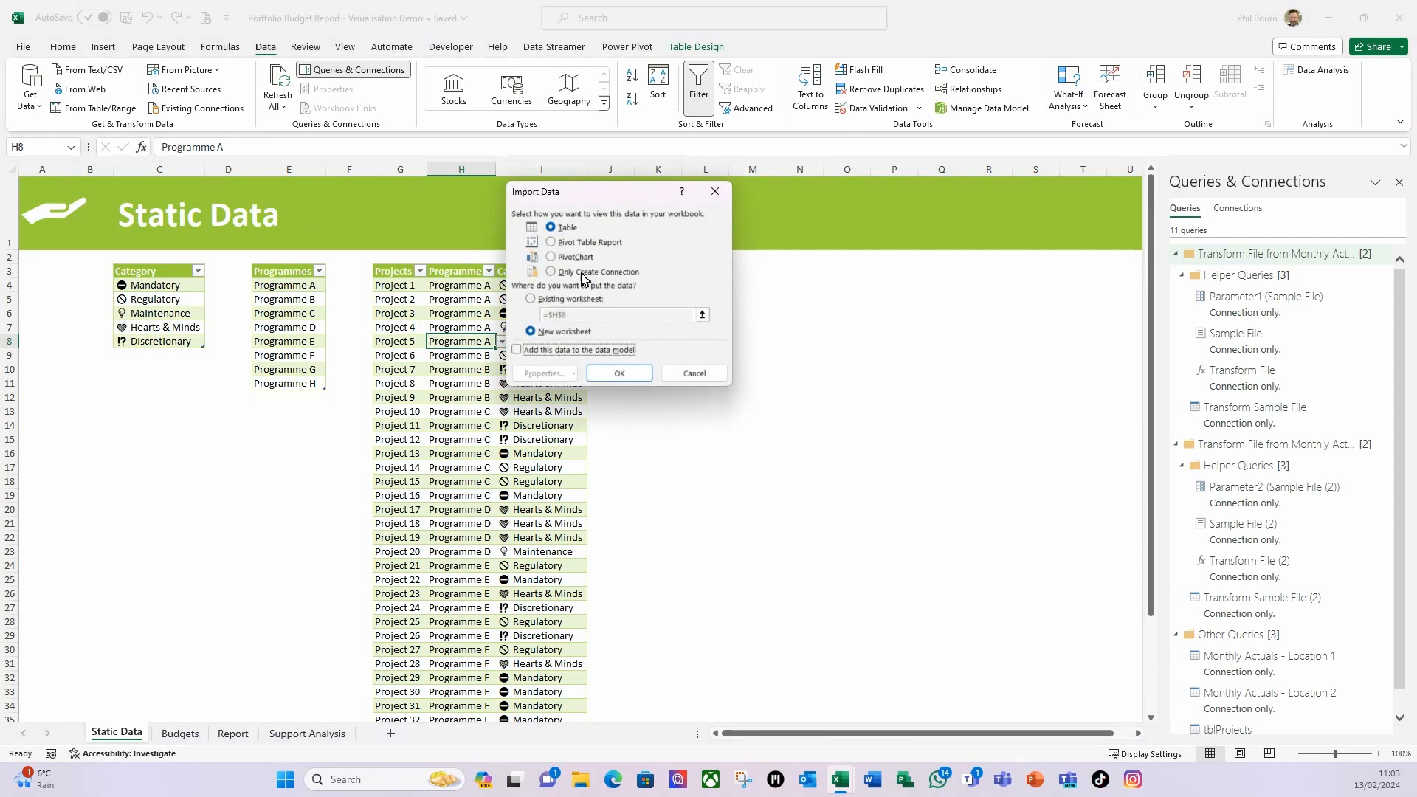
pyautogui.click(575, 274)
pyautogui.click(623, 375)
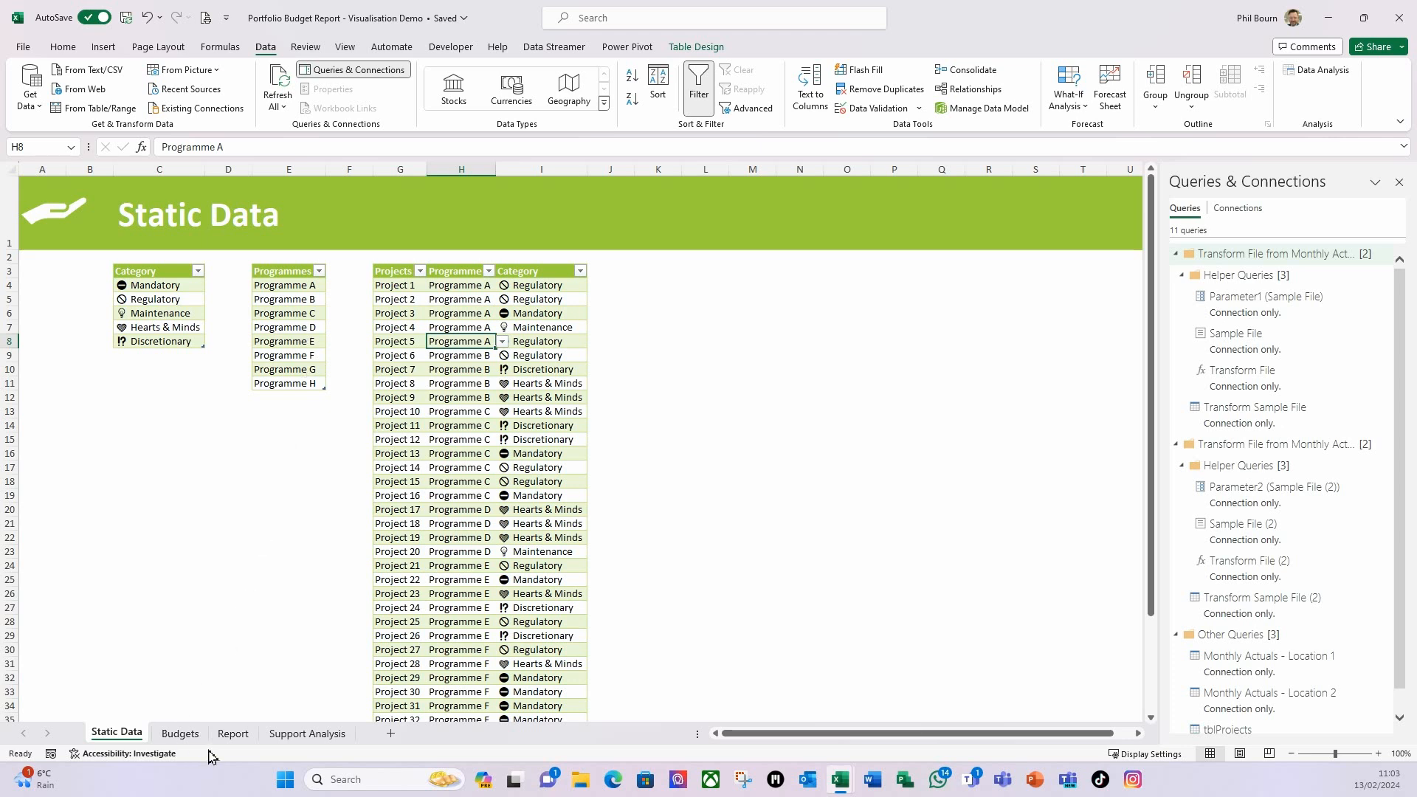
# Step: Bring the budget table from the Budgets sheet into Power Query and unpivot all columns except Year, Programme and Project
pyautogui.click(180, 734)
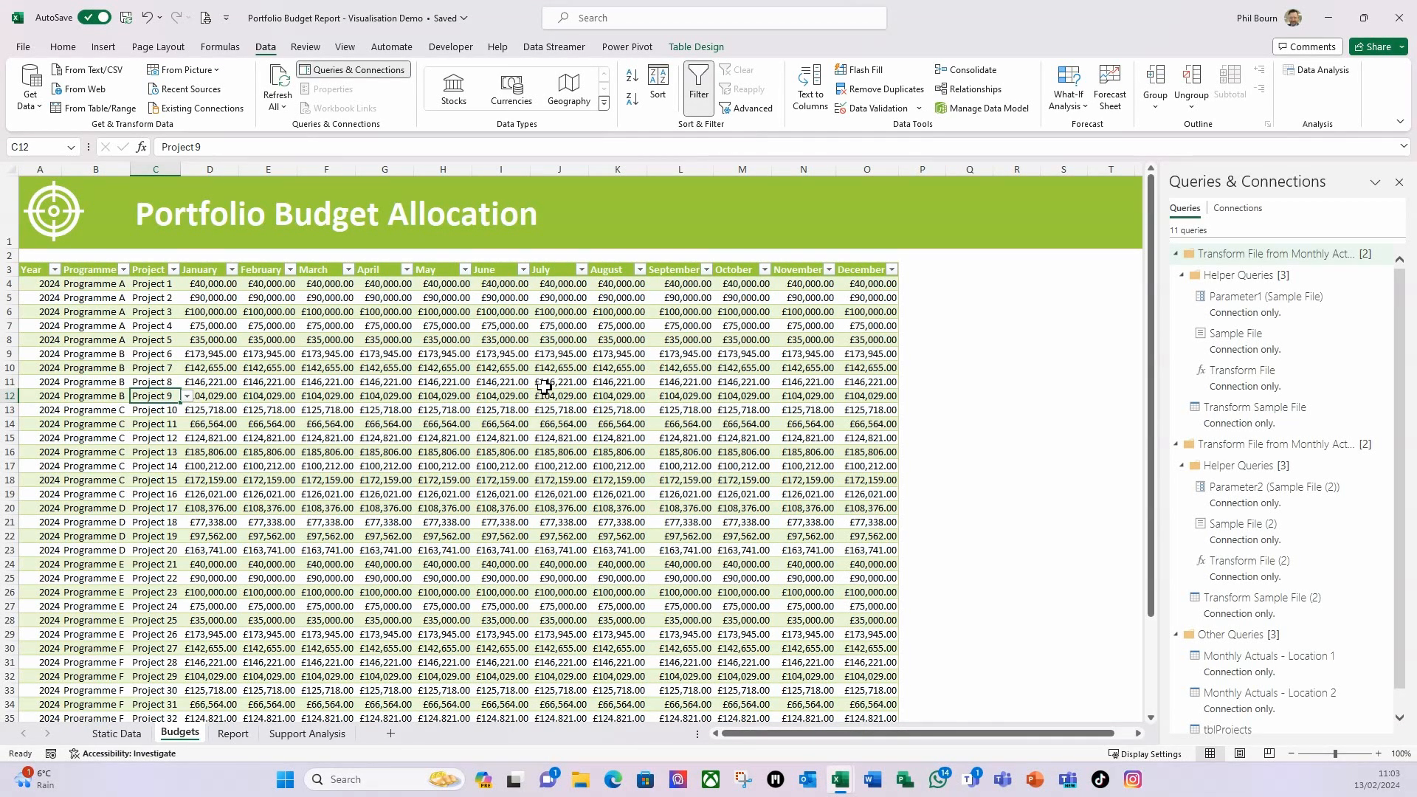
pyautogui.click(227, 379)
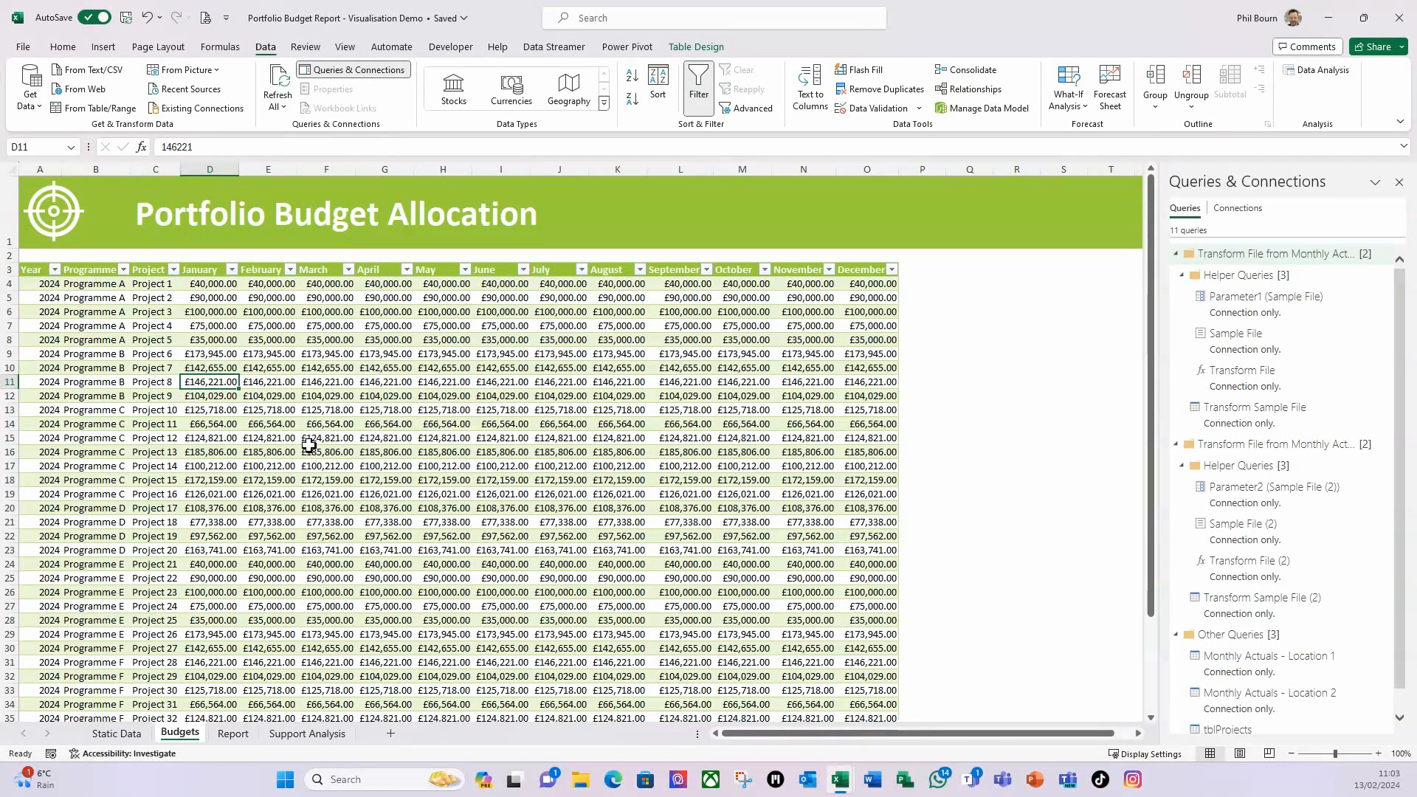
pyautogui.click(79, 110)
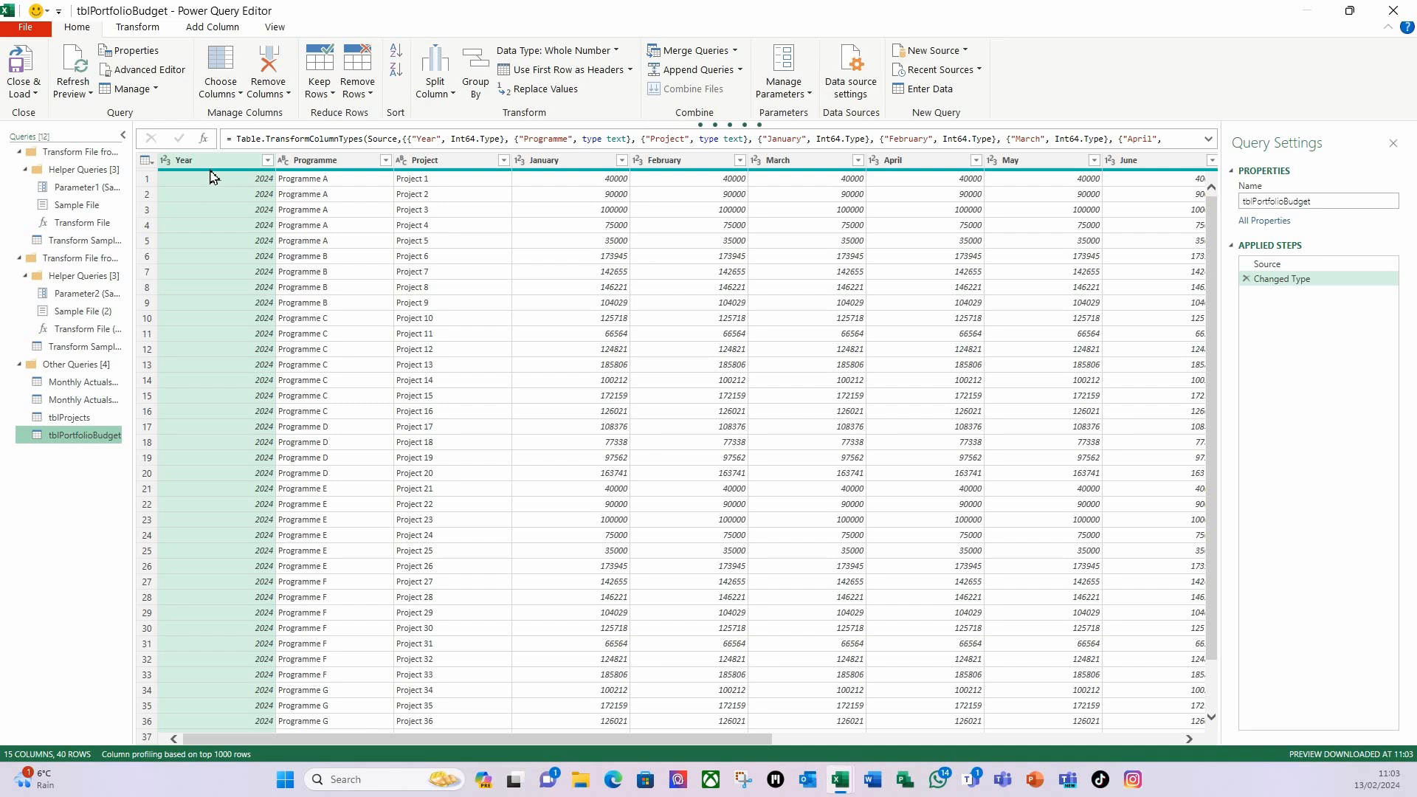
pyautogui.keyDown('shift'); pyautogui.click(433, 162); pyautogui.keyUp('shift')
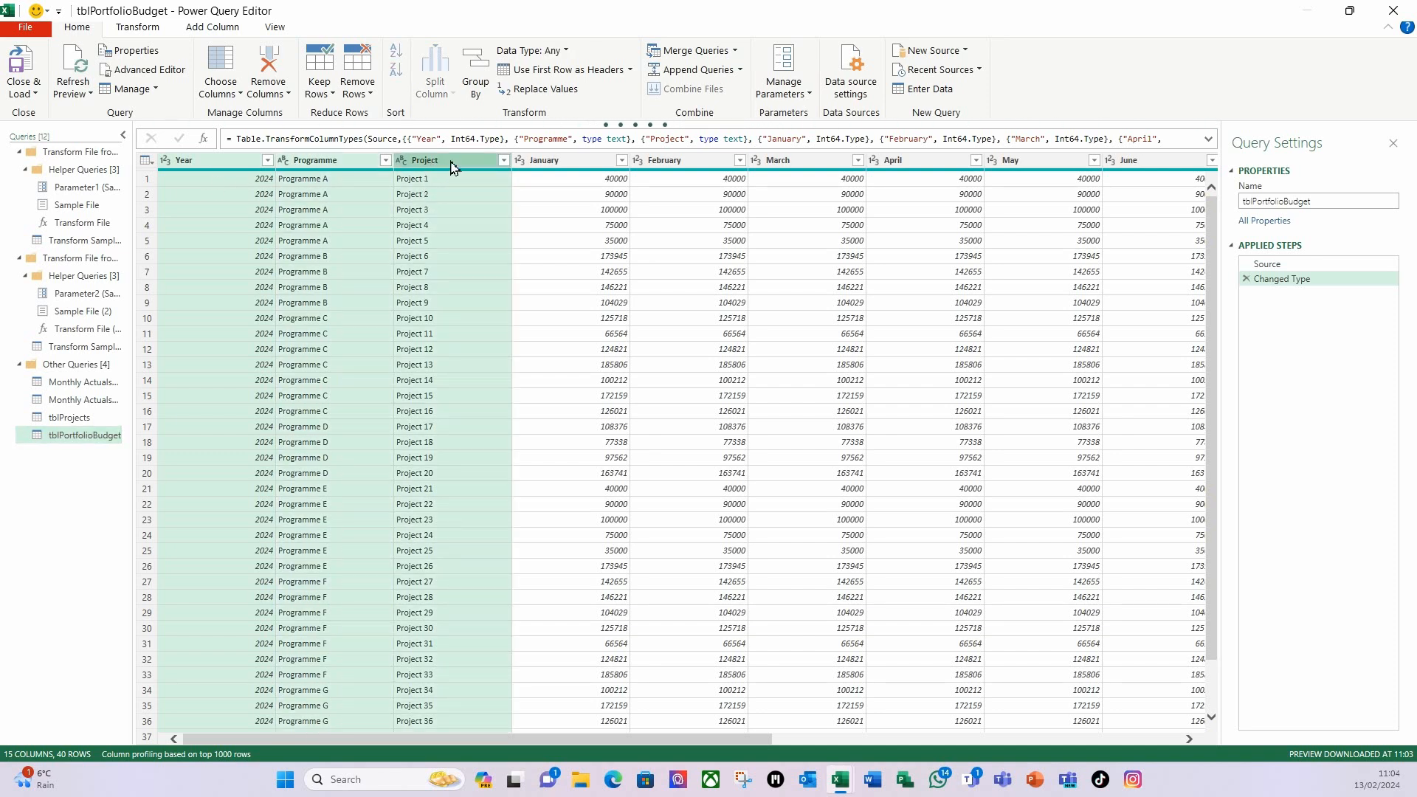
pyautogui.rightClick(453, 168)
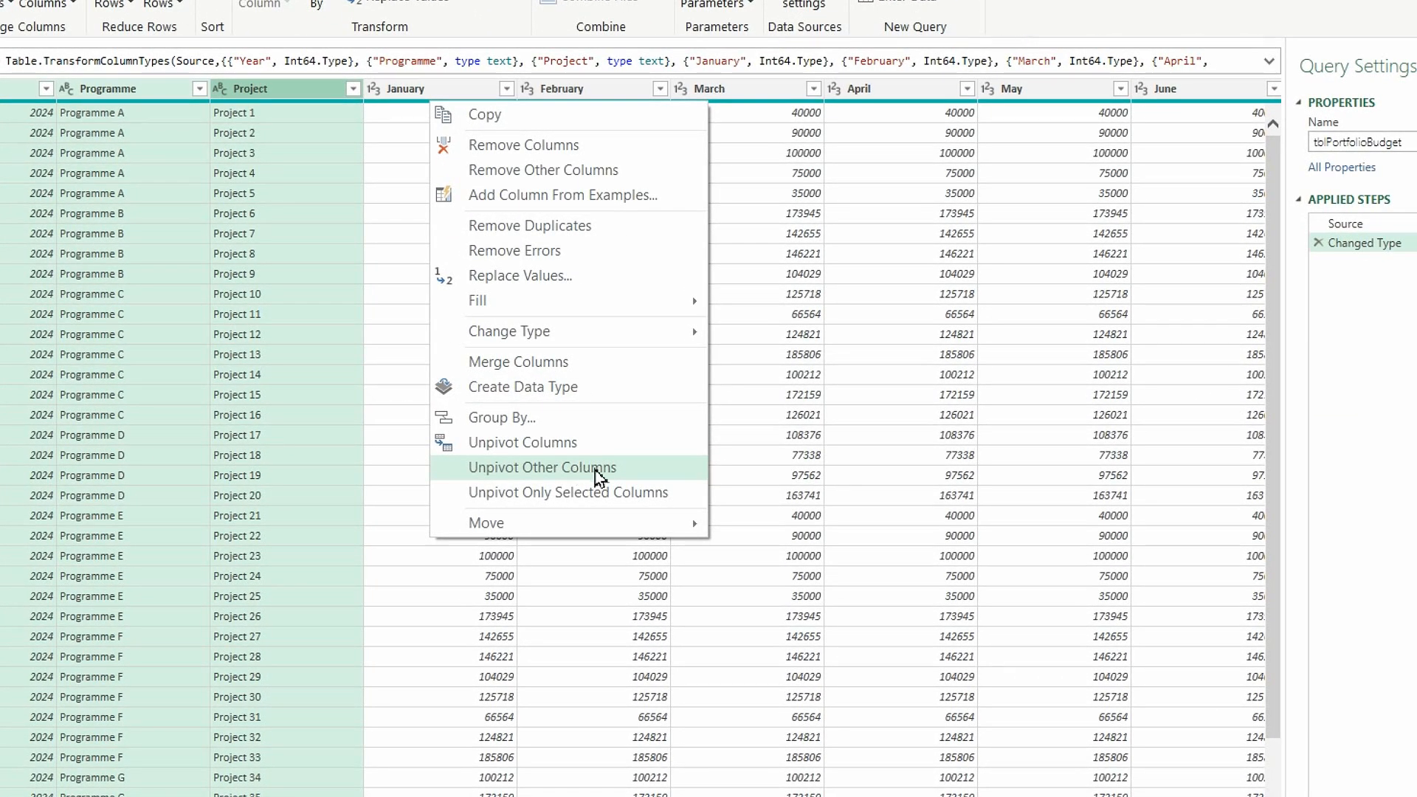
pyautogui.click(599, 473)
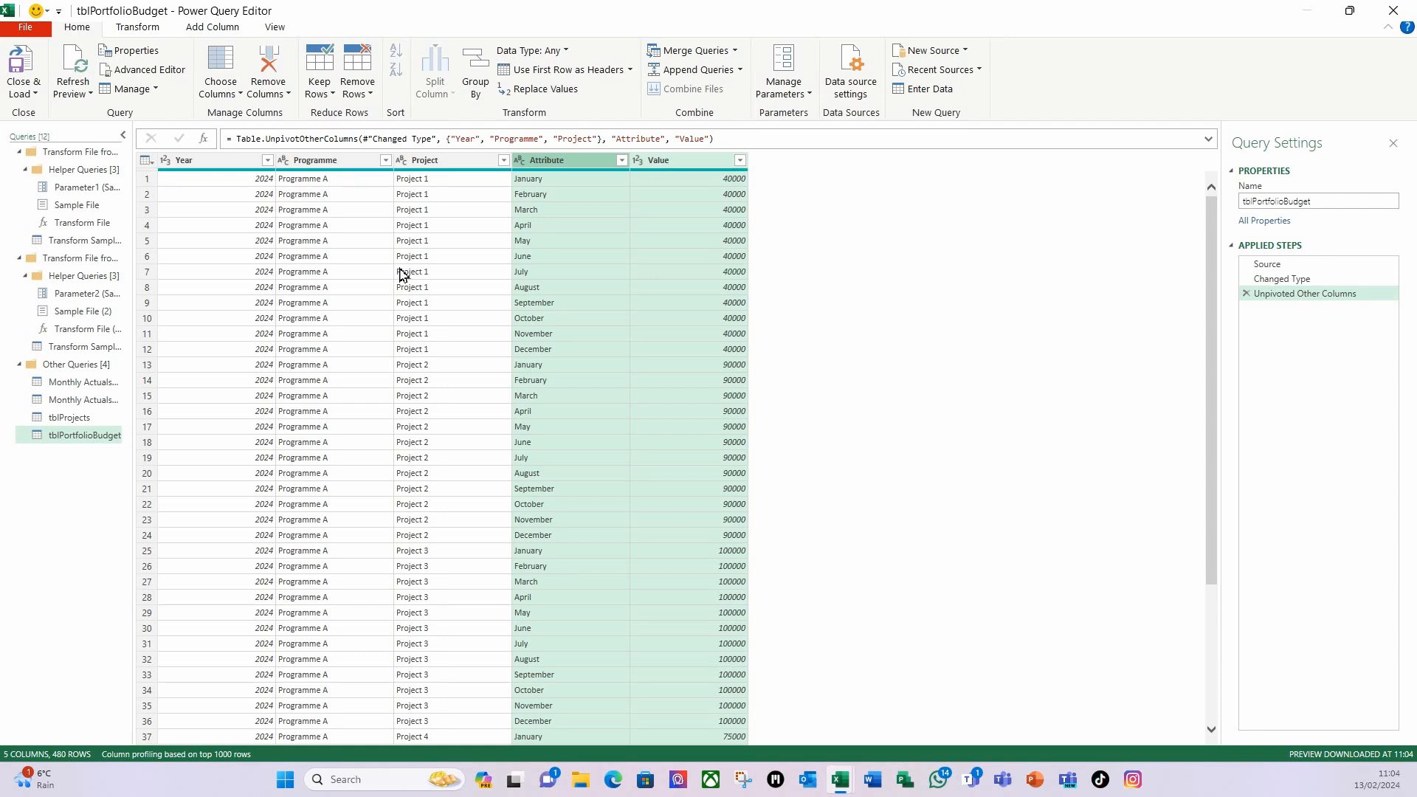
# Step: Merge the Year and Attribute columns with the custom separator "-" into a new column named "Date"
pyautogui.click(209, 167)
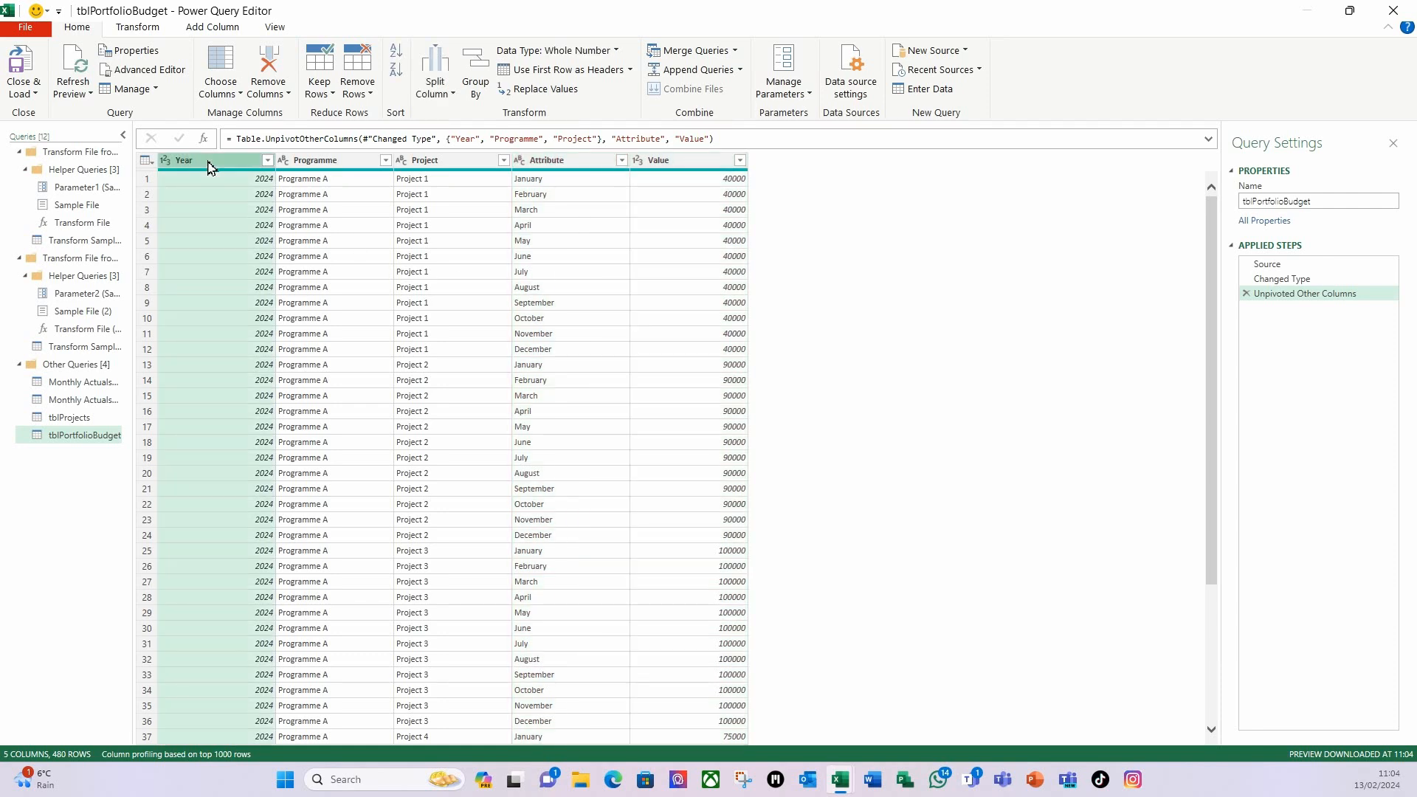
pyautogui.keyDown('ctrl'); pyautogui.click(561, 163); pyautogui.keyUp('ctrl')
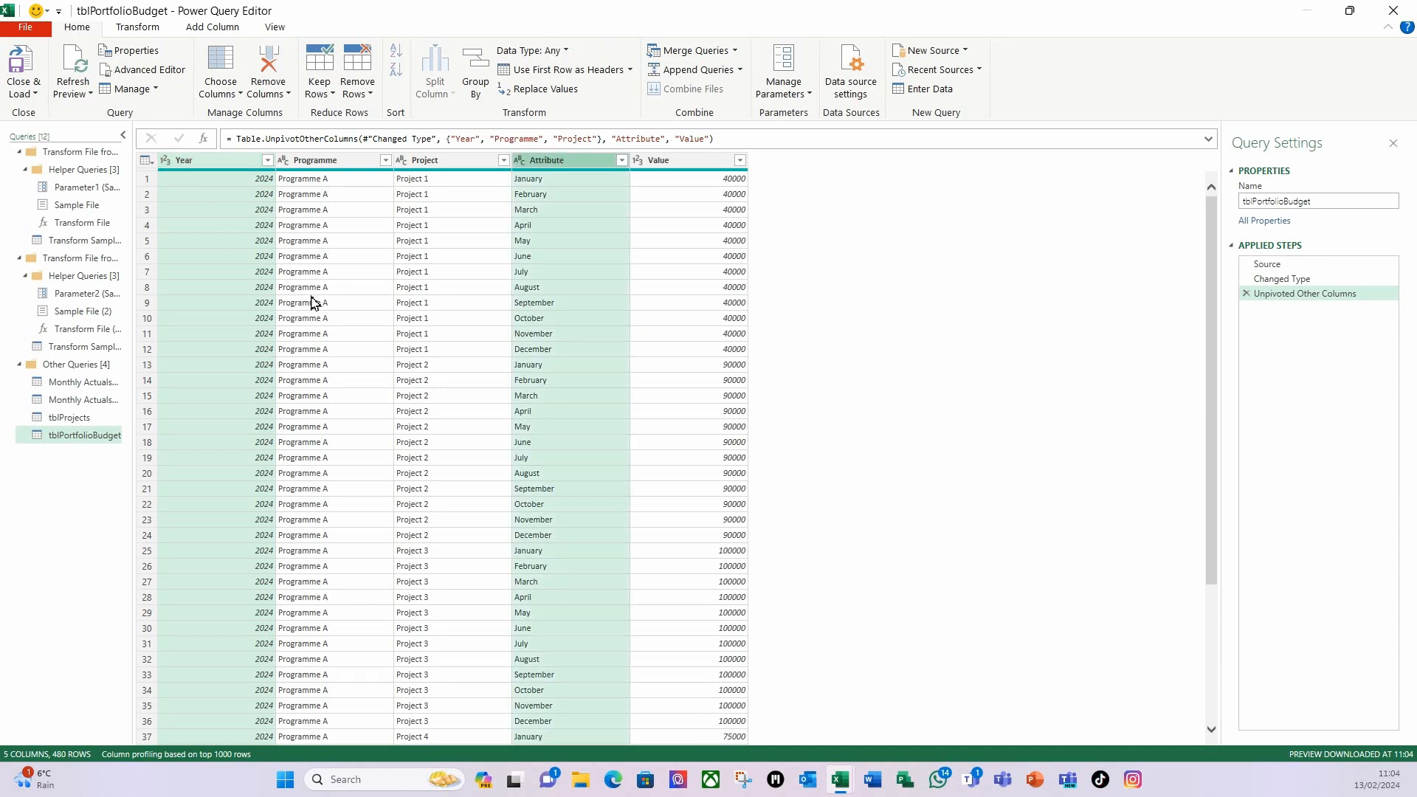
pyautogui.rightClick(216, 167)
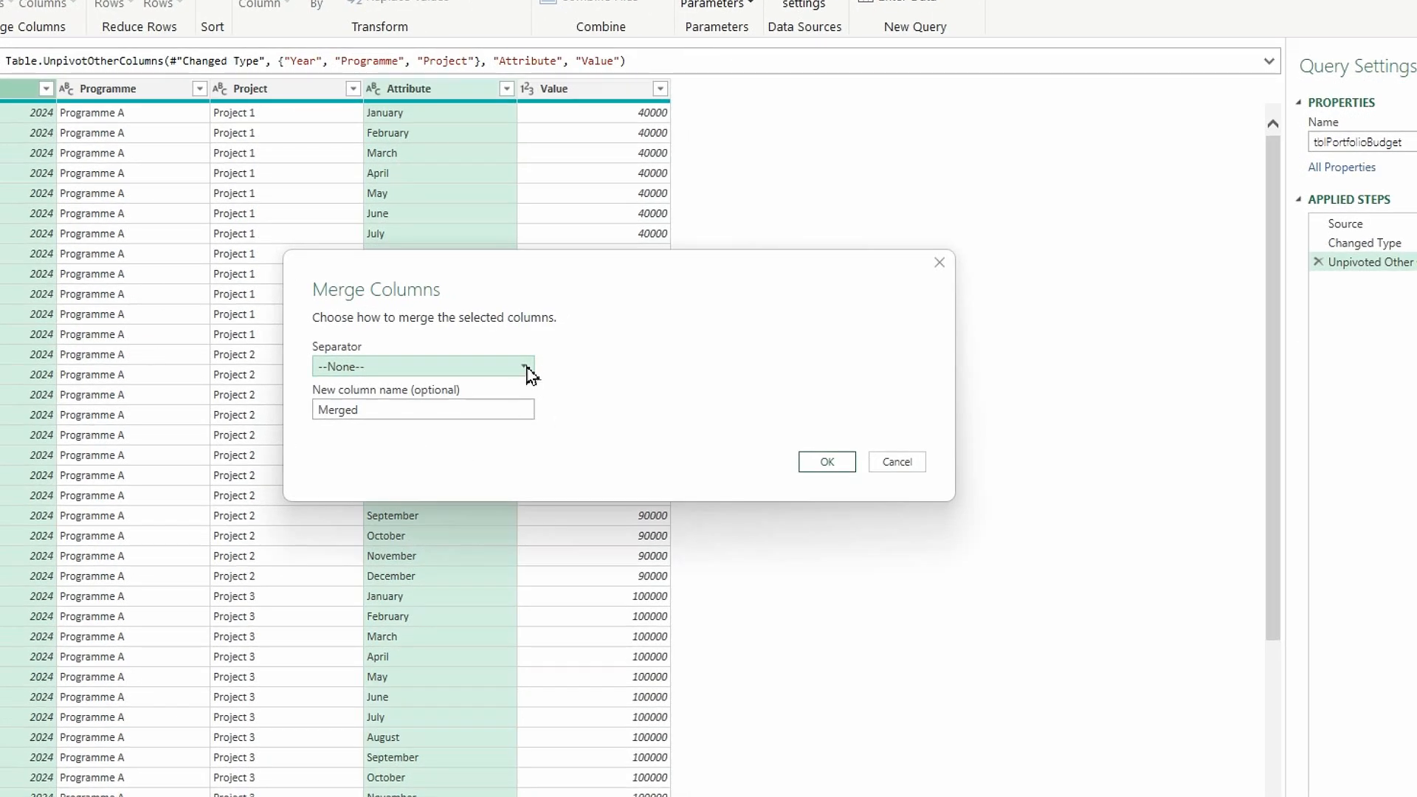
pyautogui.click(528, 372)
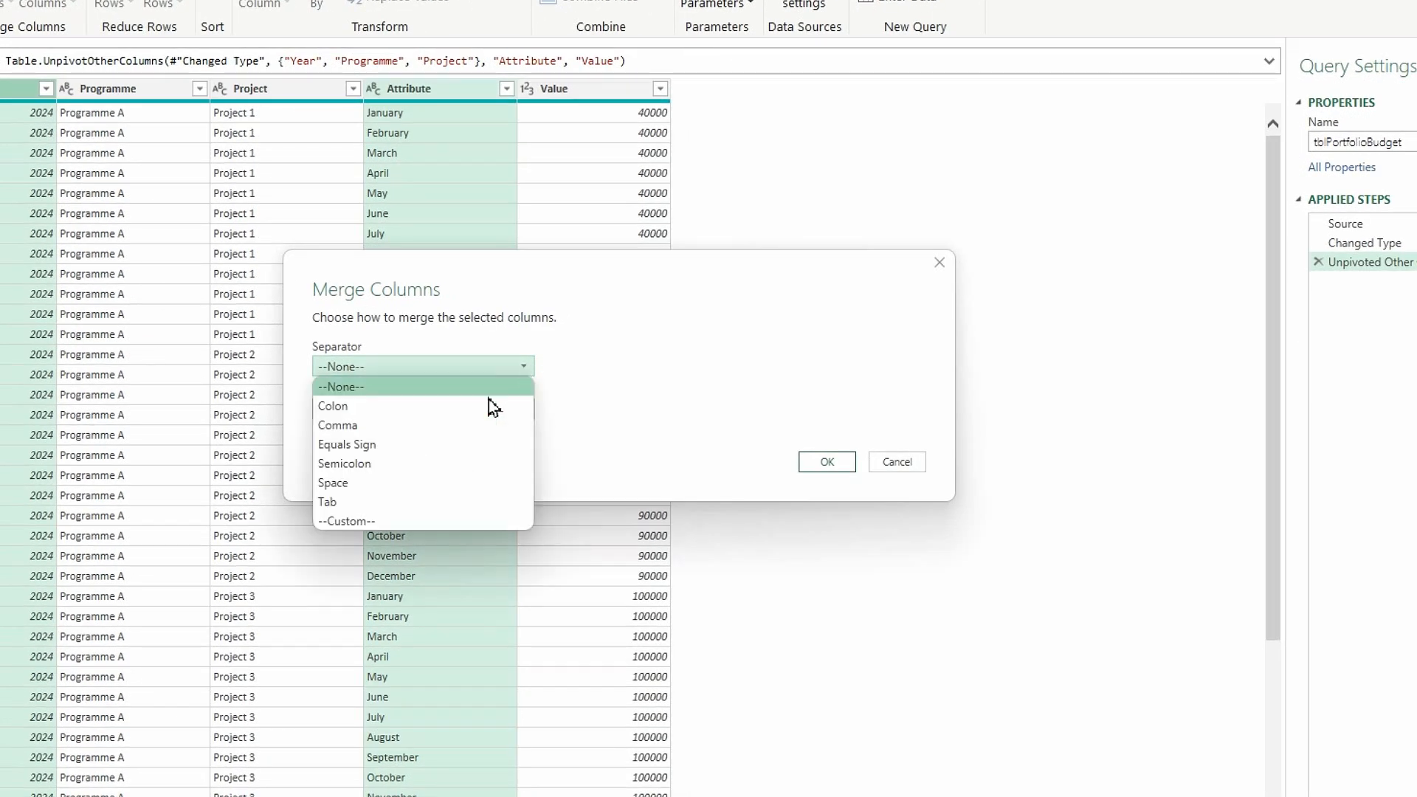
pyautogui.click(372, 522)
pyautogui.click(339, 398)
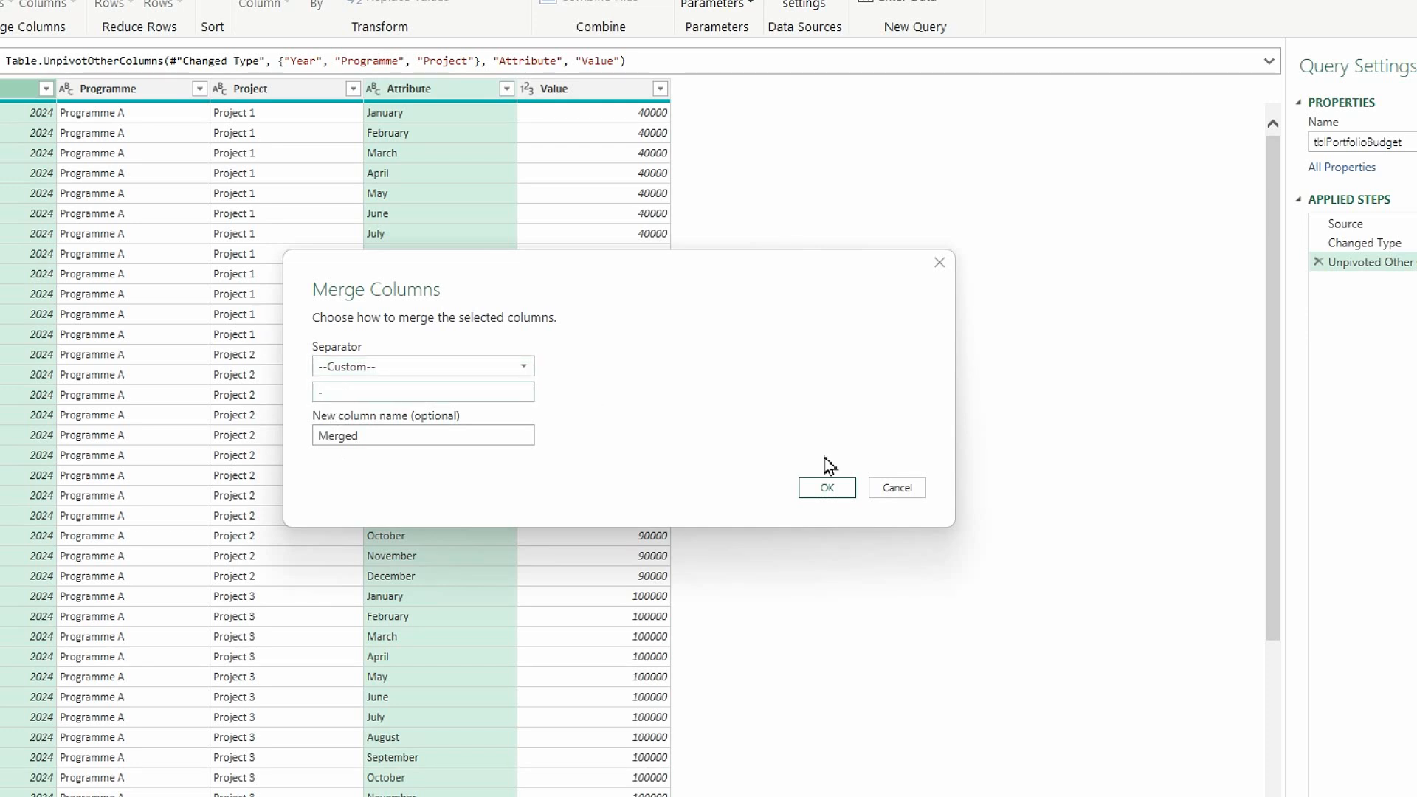
pyautogui.moveTo(430, 436); pyautogui.dragTo(263, 427)
pyautogui.write('Date')
pyautogui.click(825, 488)
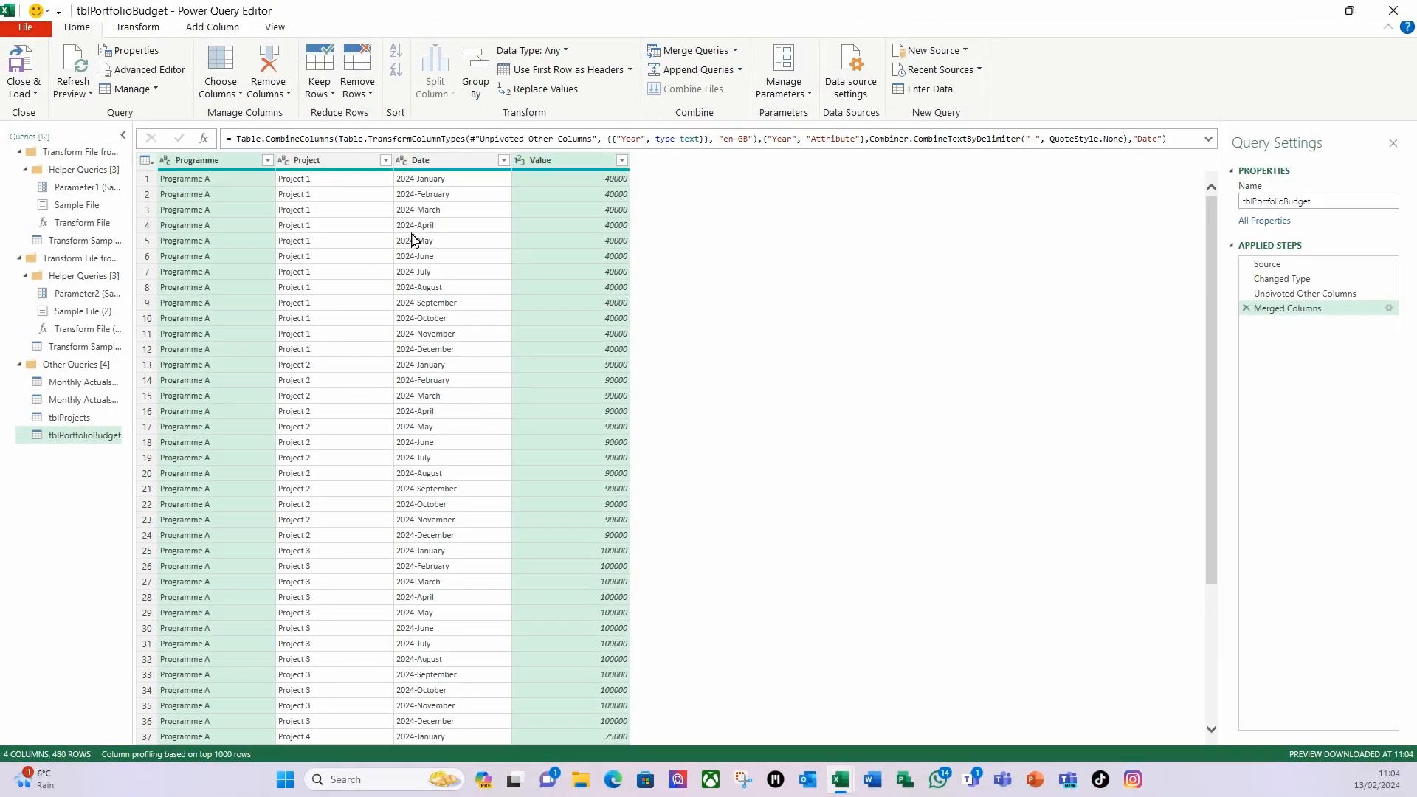
# Step: Change the data type of the merged Date column to Date
pyautogui.click(441, 166)
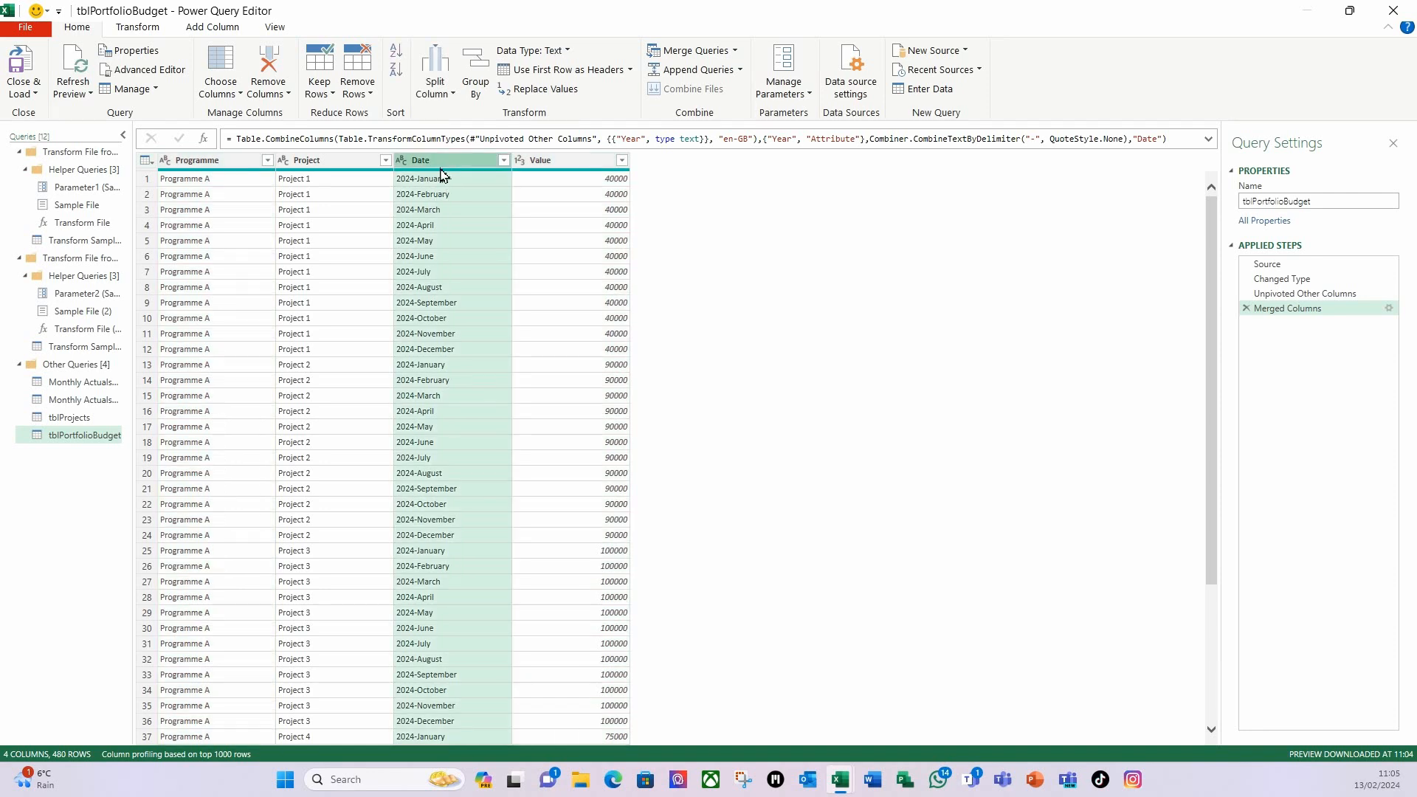
pyautogui.click(569, 51)
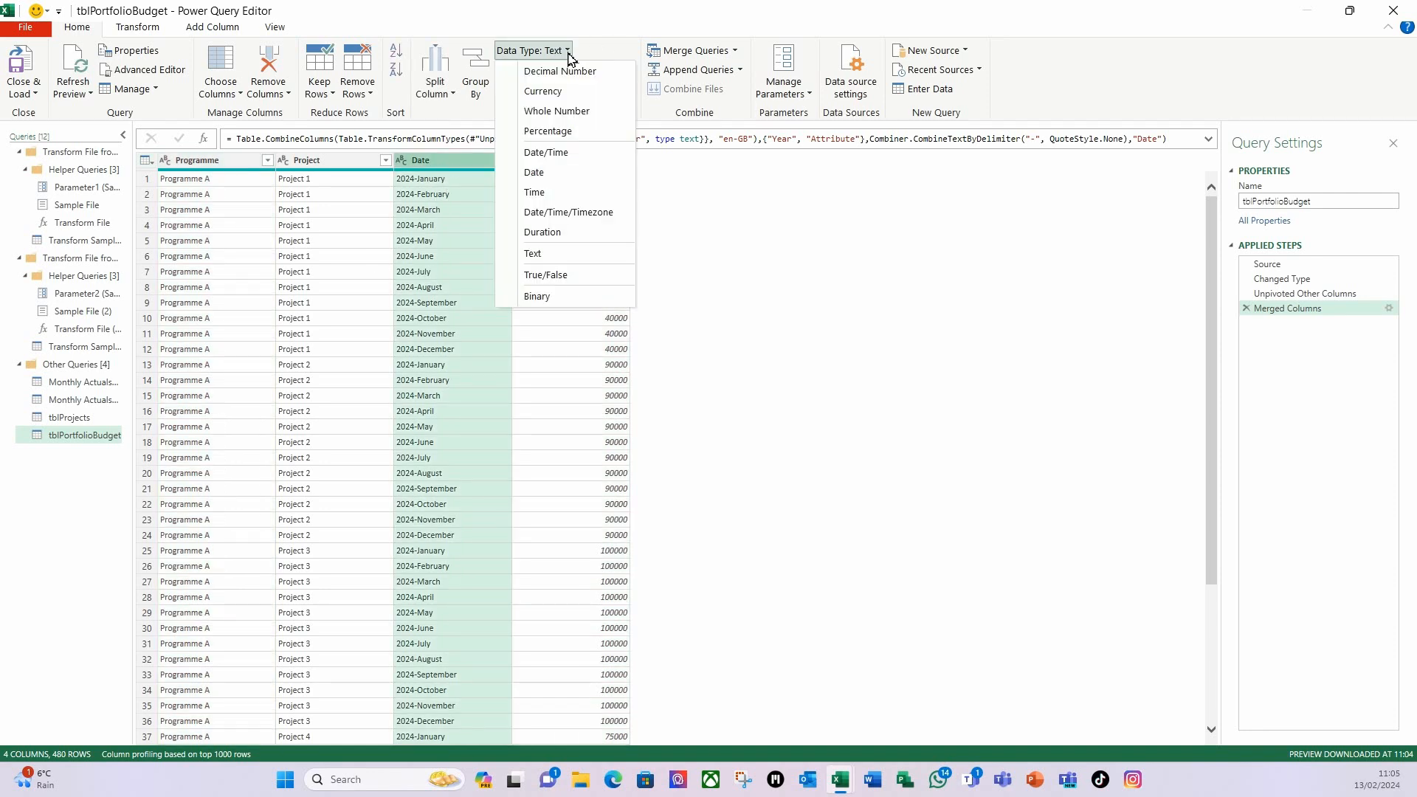
pyautogui.click(555, 181)
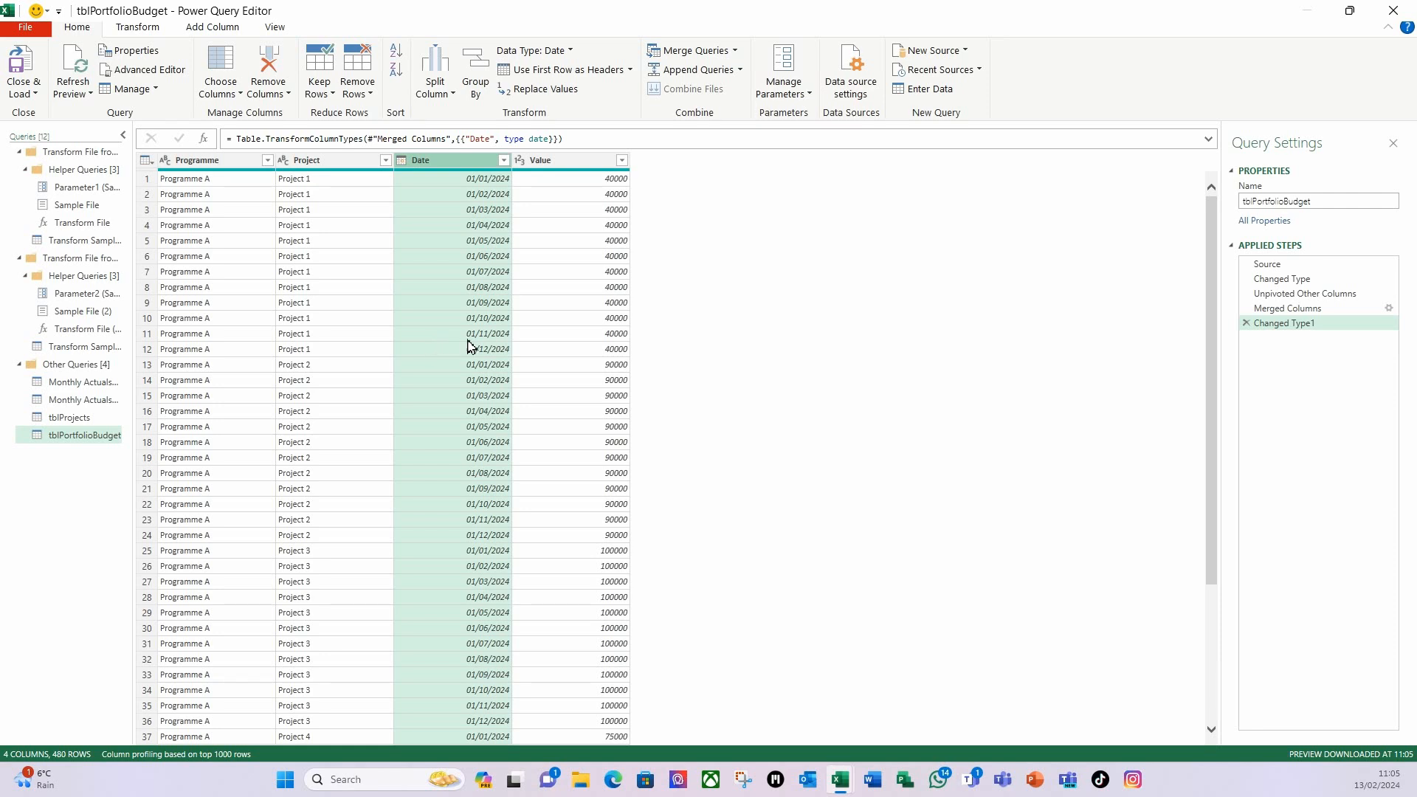
# Step: Close the Power Query Editor and load the tblPortfolioBudget query as a connection only
pyautogui.click(33, 94)
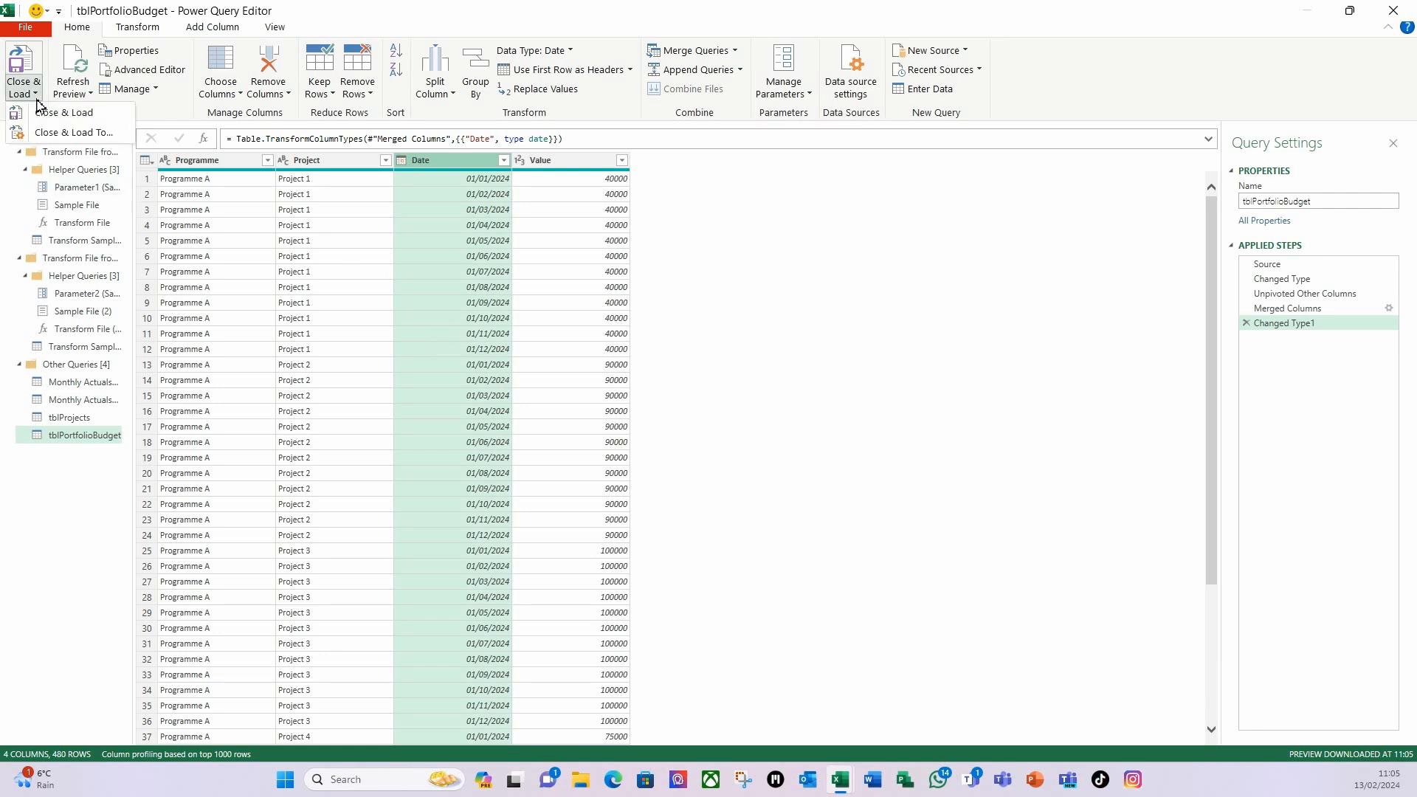
pyautogui.click(53, 137)
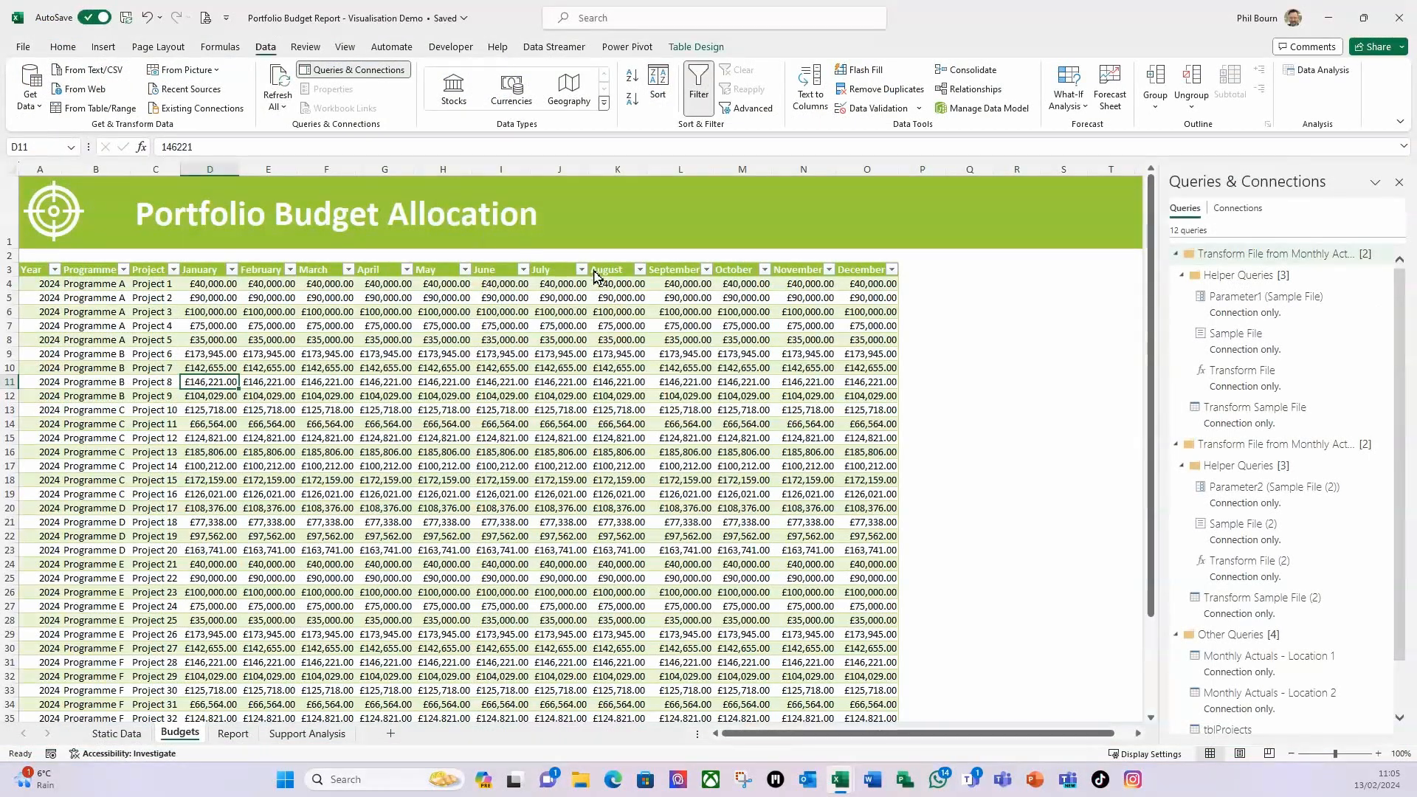
pyautogui.click(550, 272)
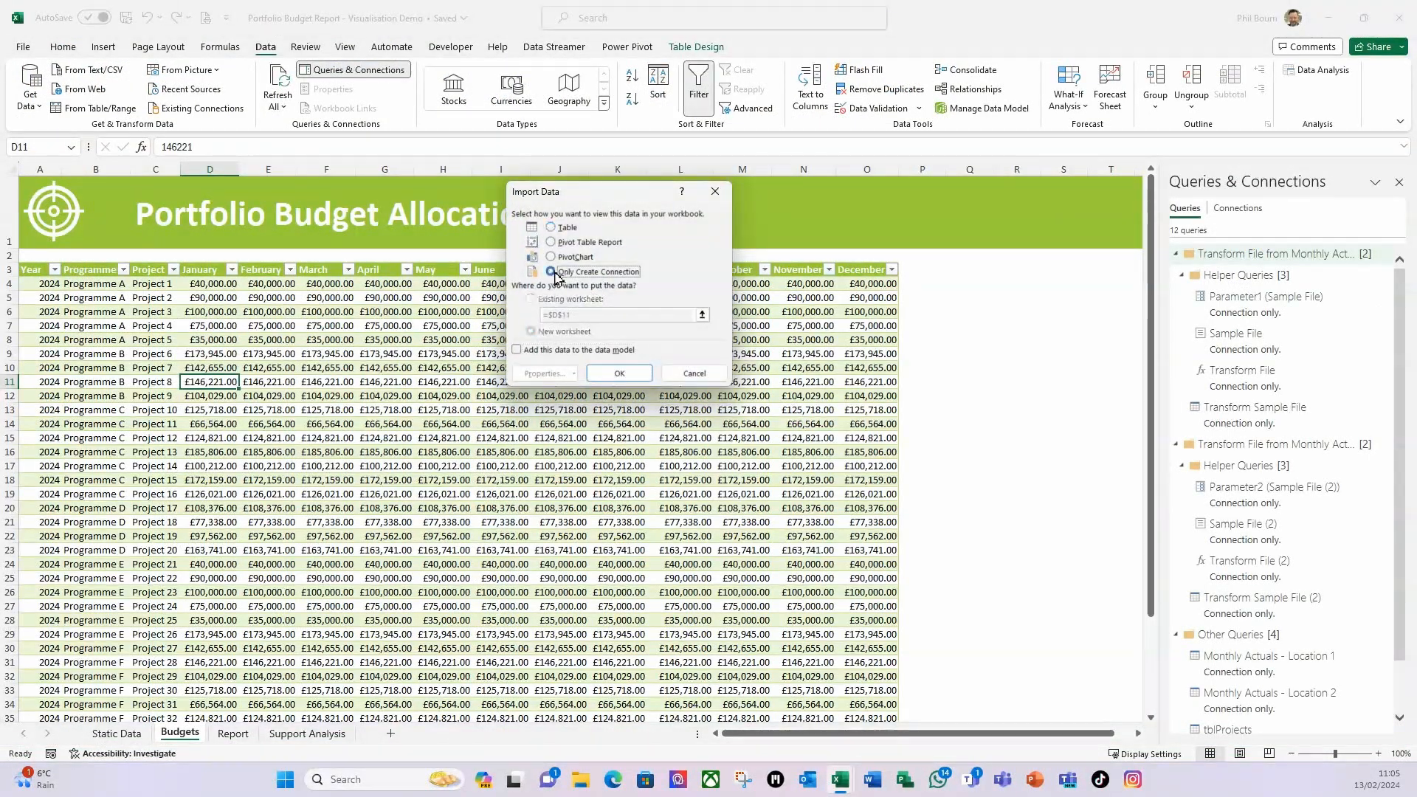
pyautogui.click(625, 373)
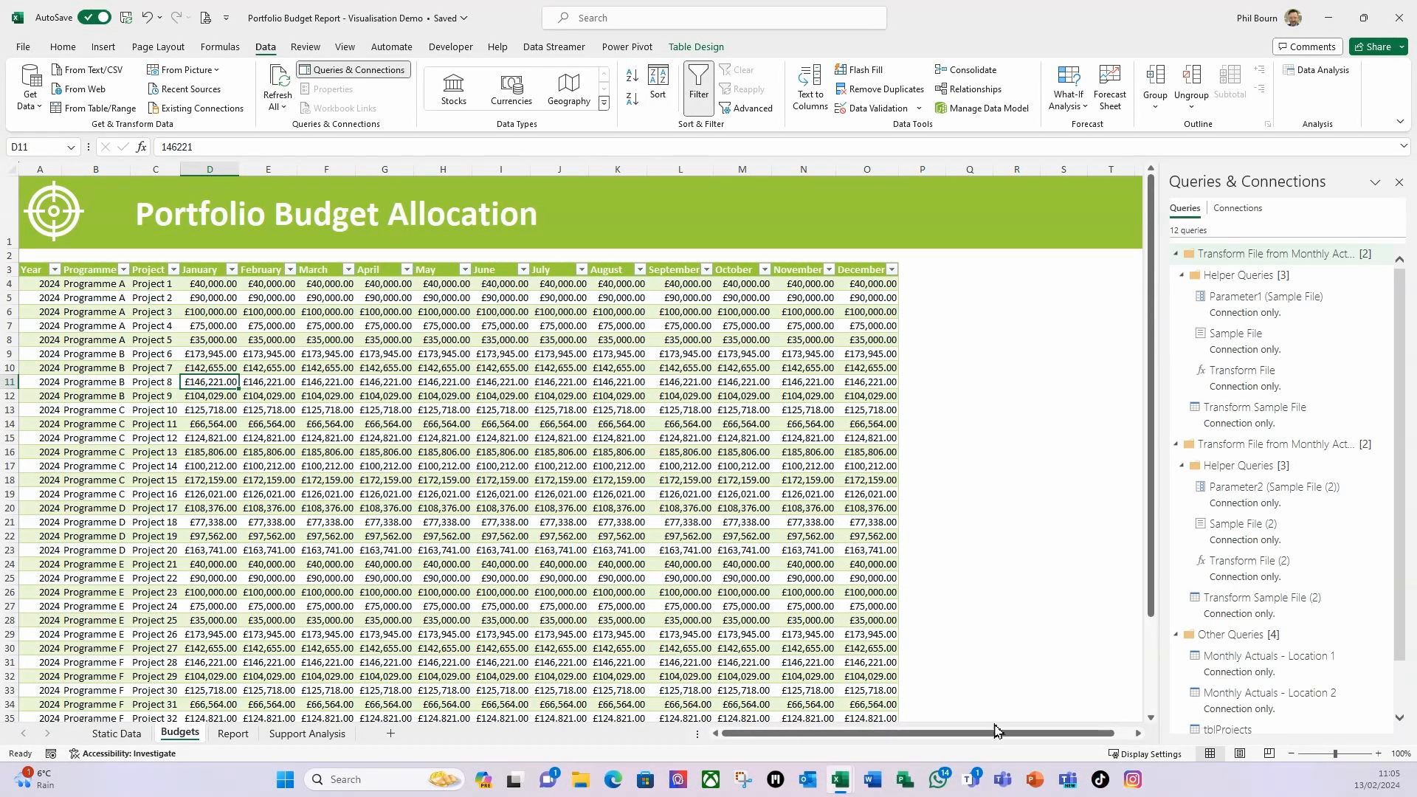
# Step: Open the Monthly Actuals - Location 1 query for editing in the Power Query Editor
pyautogui.click(1210, 668)
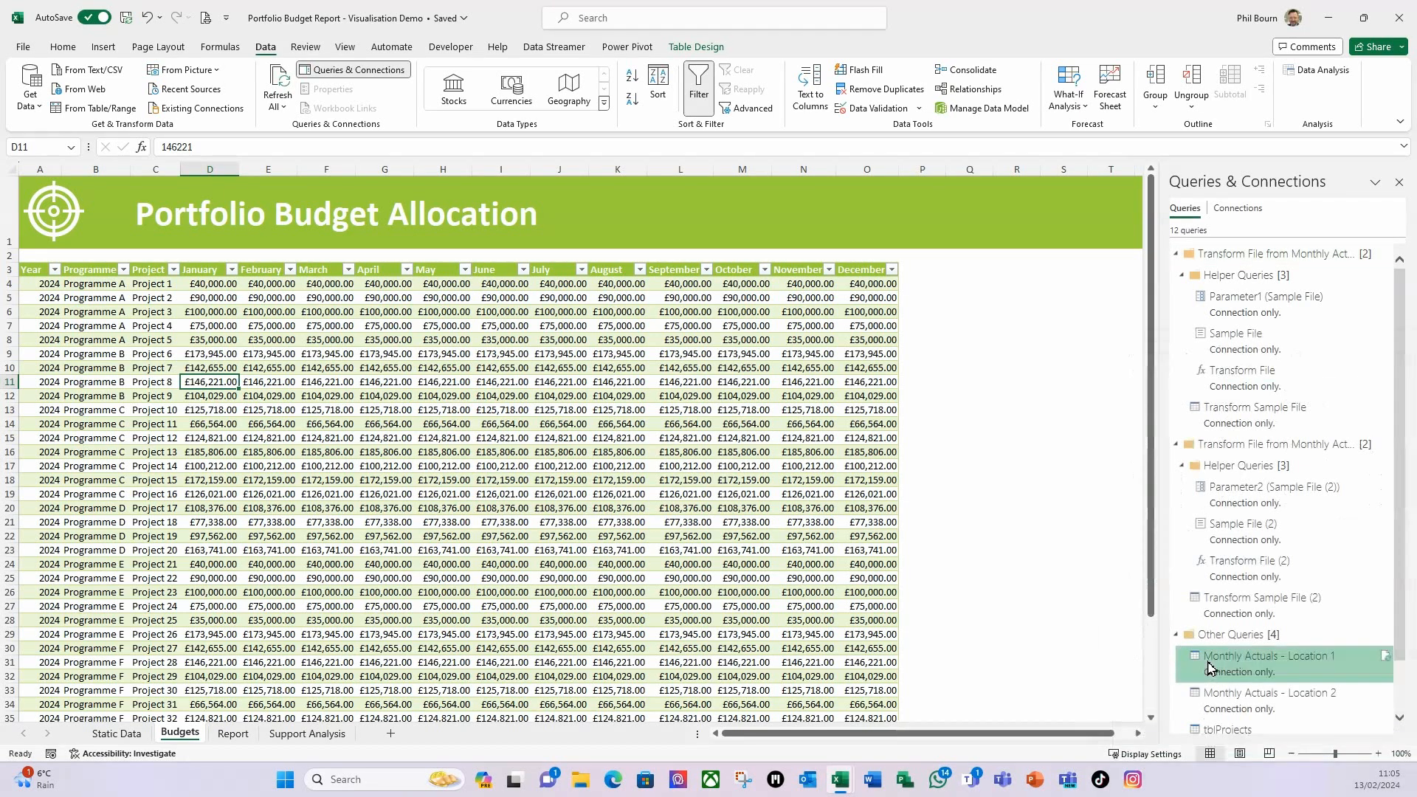
pyautogui.click(1072, 648)
pyautogui.moveTo(1232, 662)
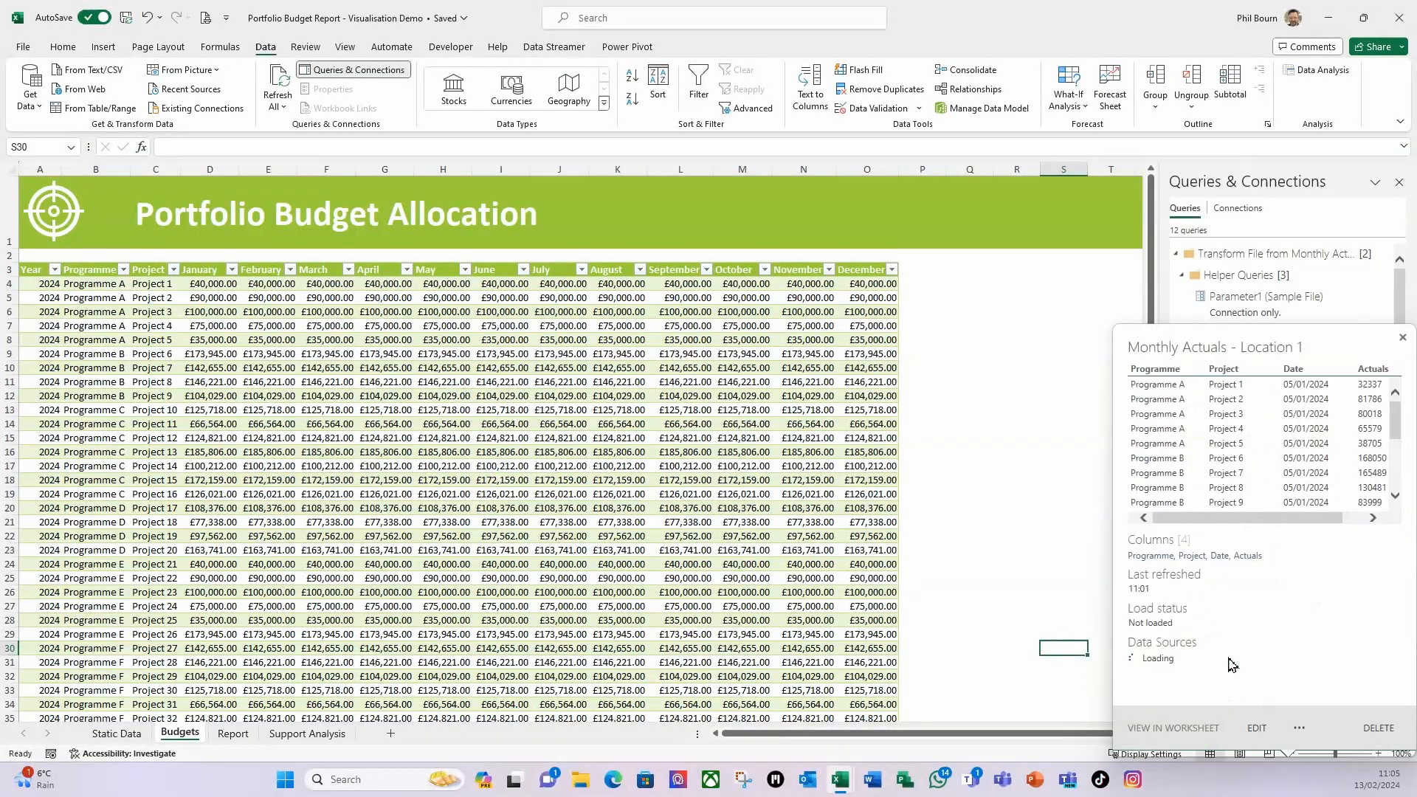
pyautogui.click(1263, 728)
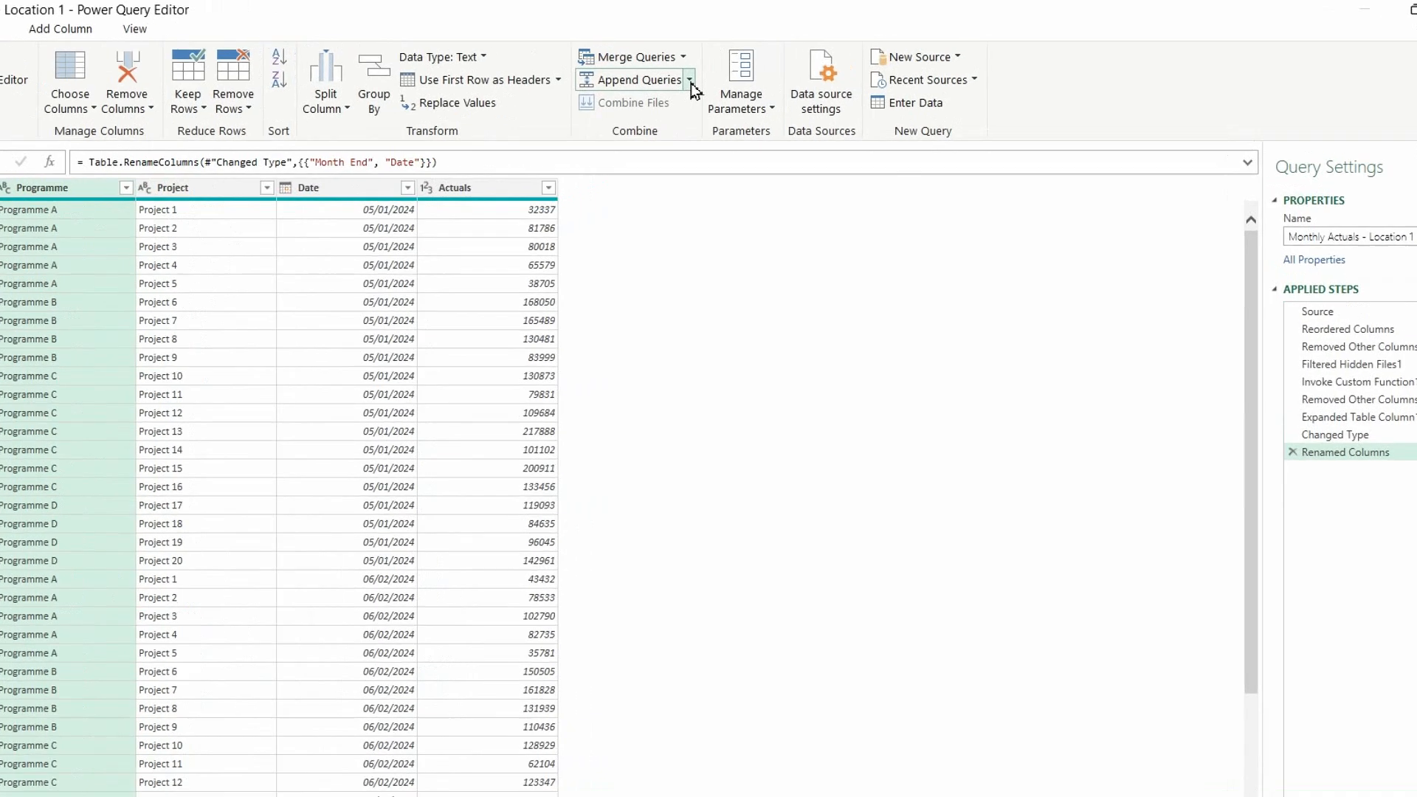
# Step: Append Monthly Actuals - Location 1, Monthly Actuals - Location 2 and tblPortfolioBudget as a new query
pyautogui.click(690, 82)
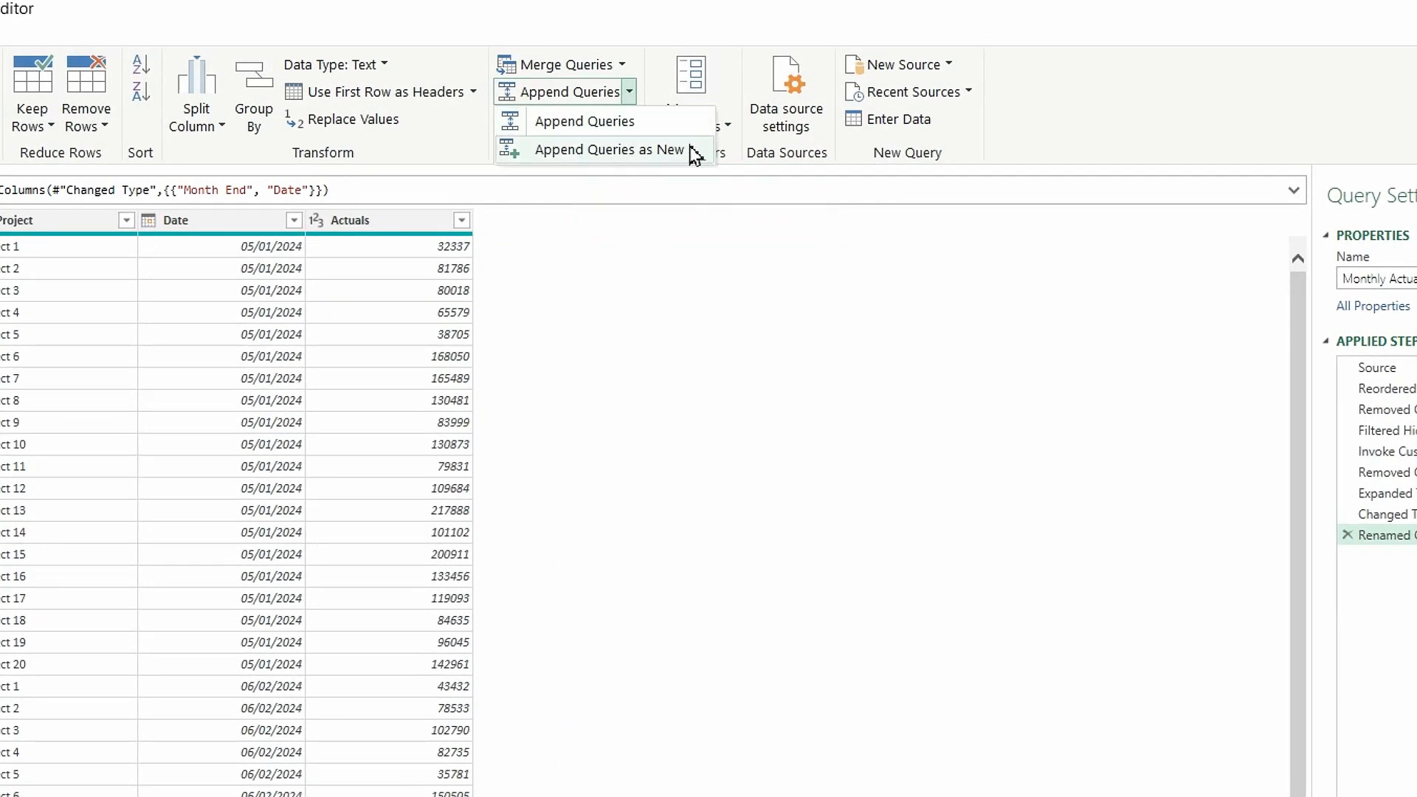
pyautogui.click(678, 152)
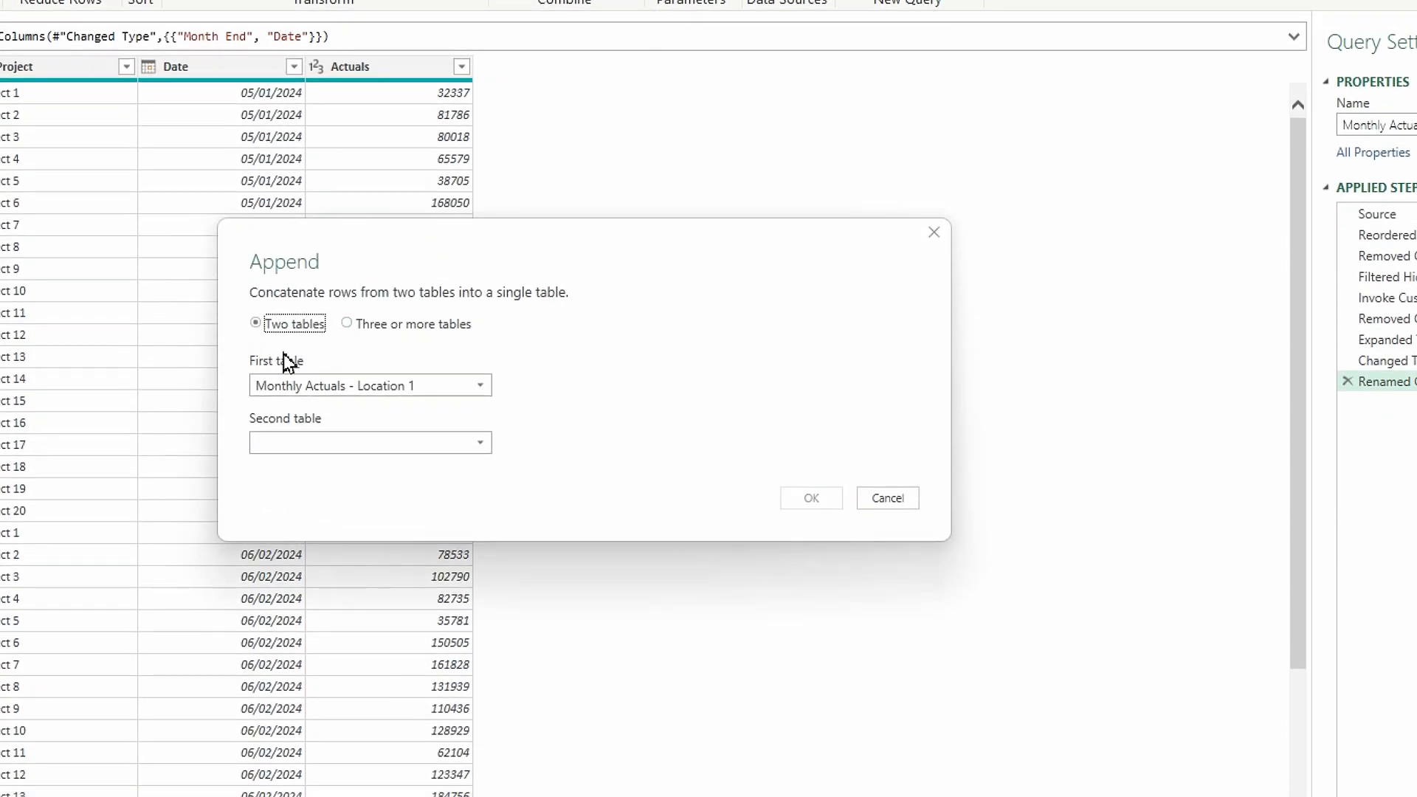
pyautogui.click(347, 324)
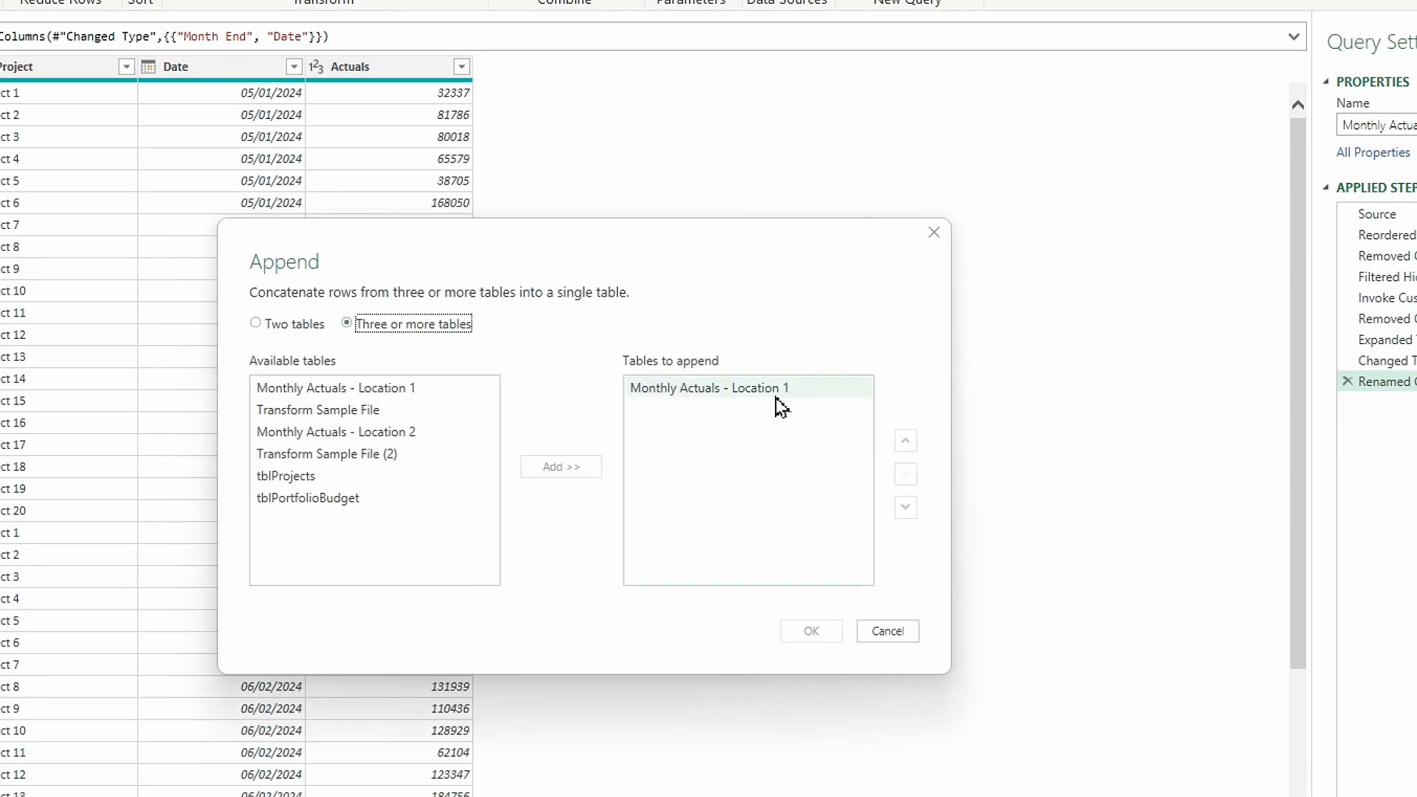
pyautogui.click(382, 434)
pyautogui.click(554, 469)
pyautogui.click(318, 500)
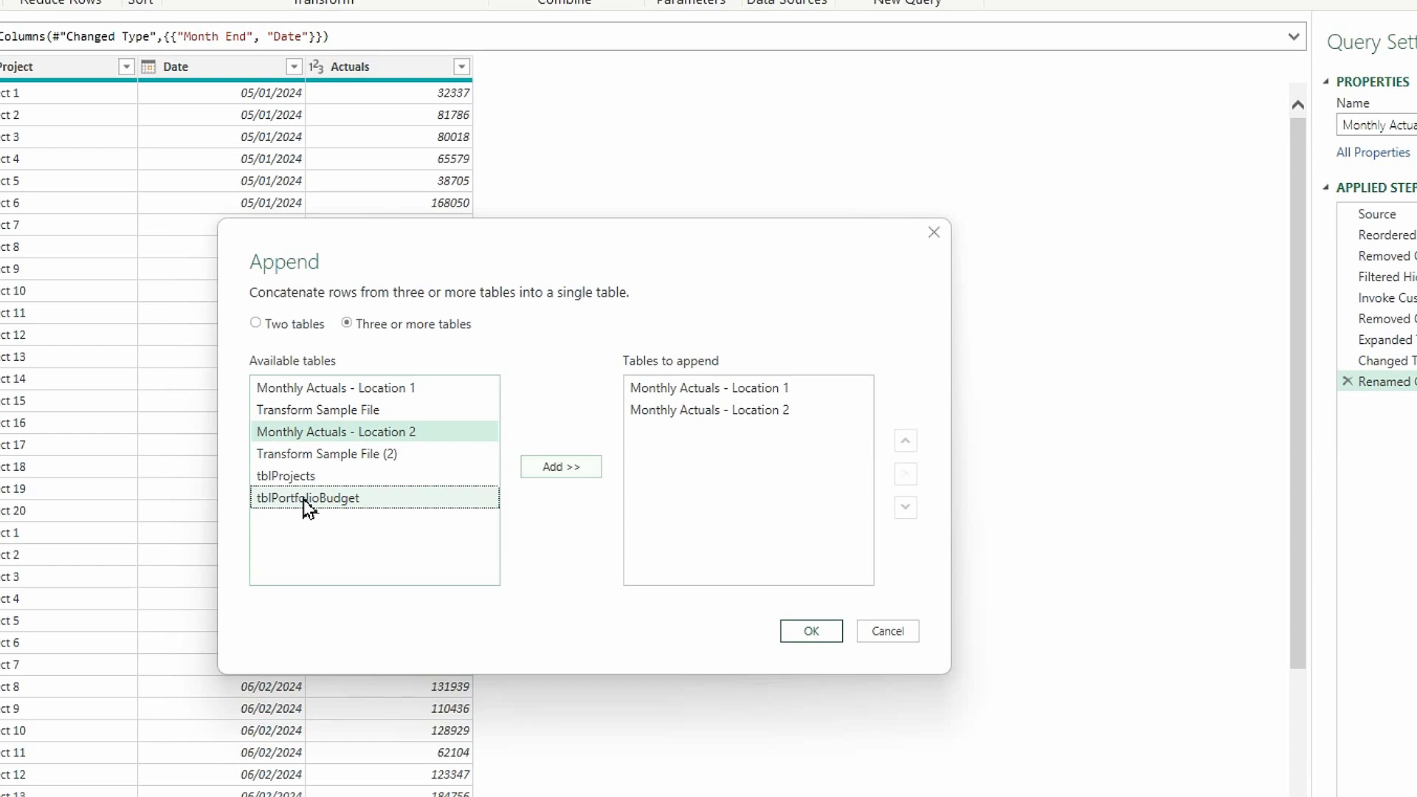
pyautogui.click(566, 475)
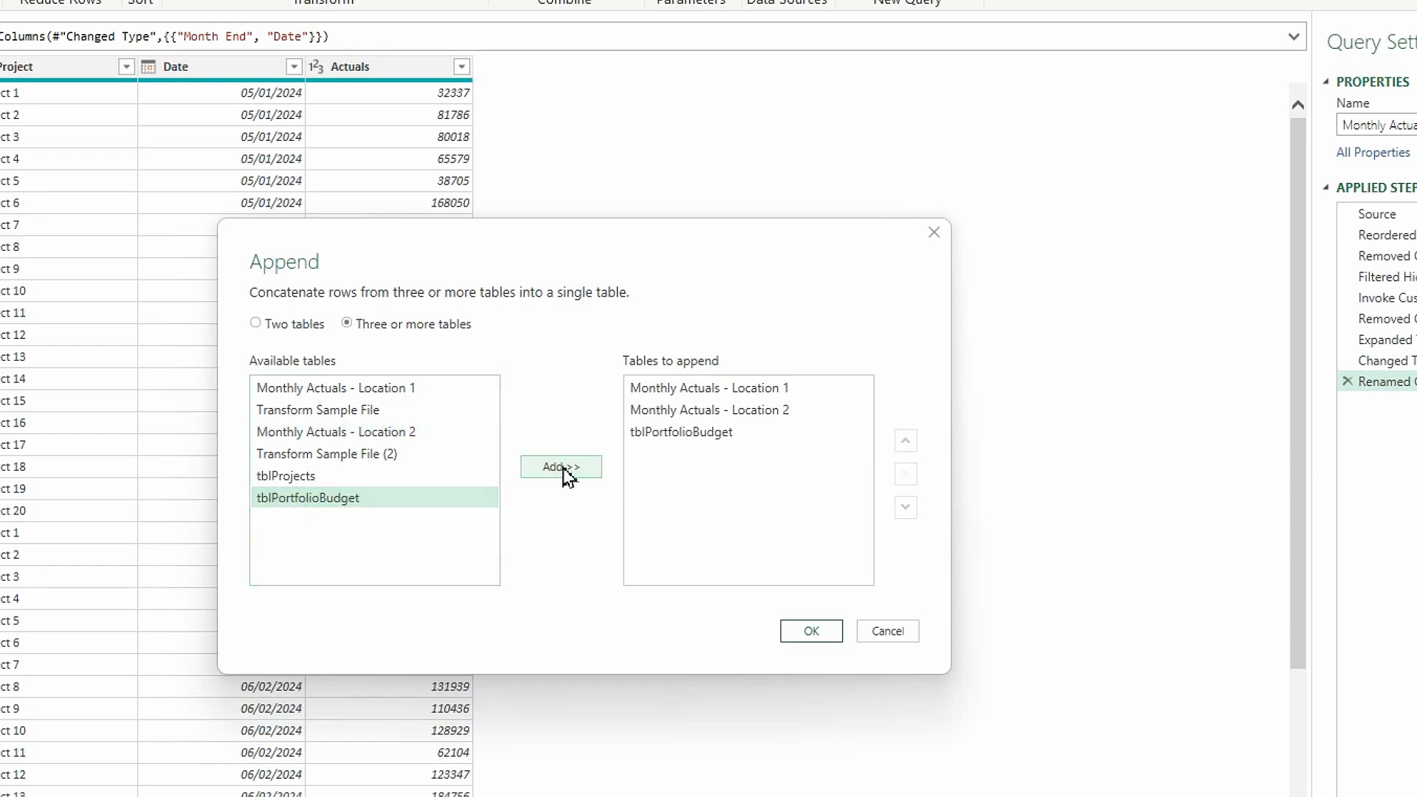
pyautogui.click(826, 636)
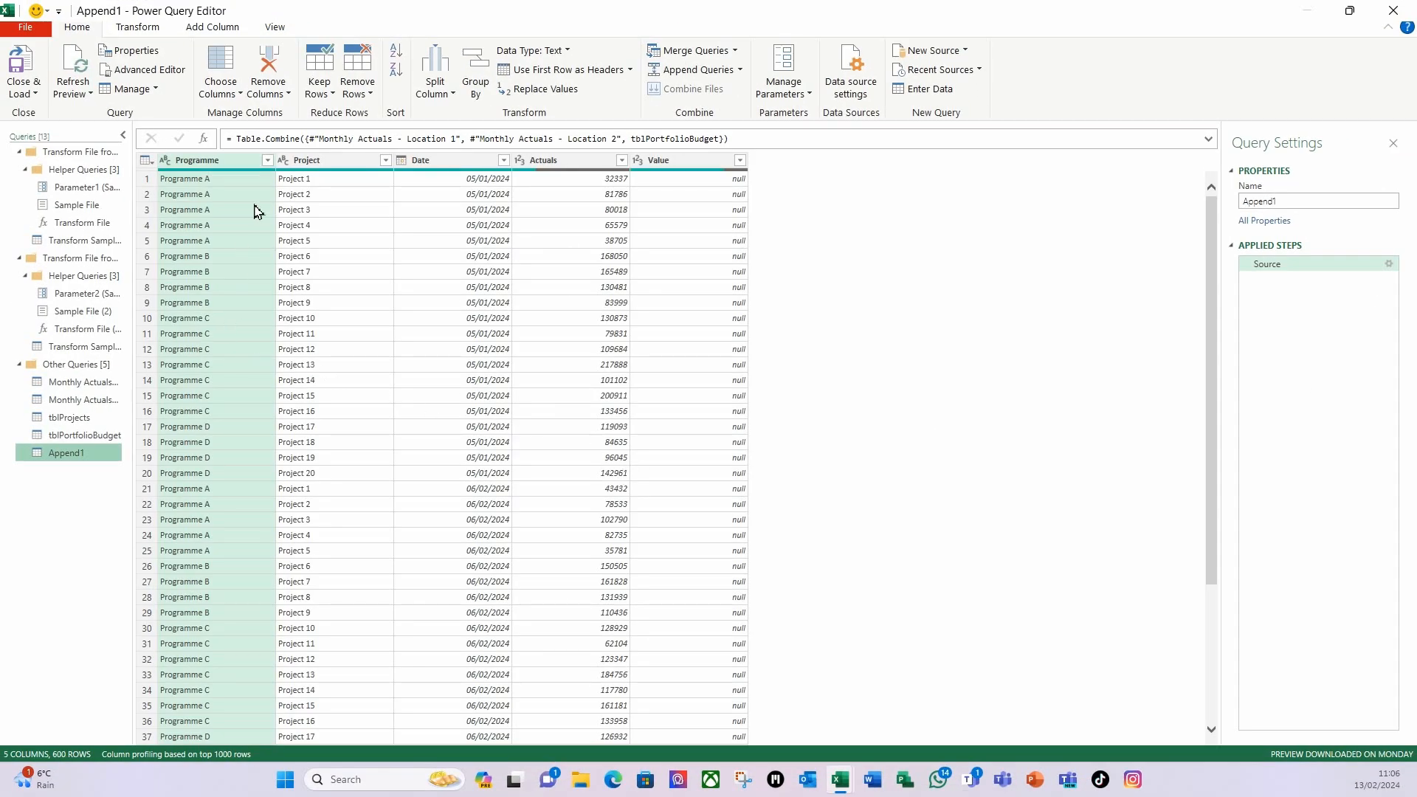
# Step: Change the data type of the Actuals and Value columns to Decimal Number
pyautogui.moveTo(454, 177)
pyautogui.click(554, 162)
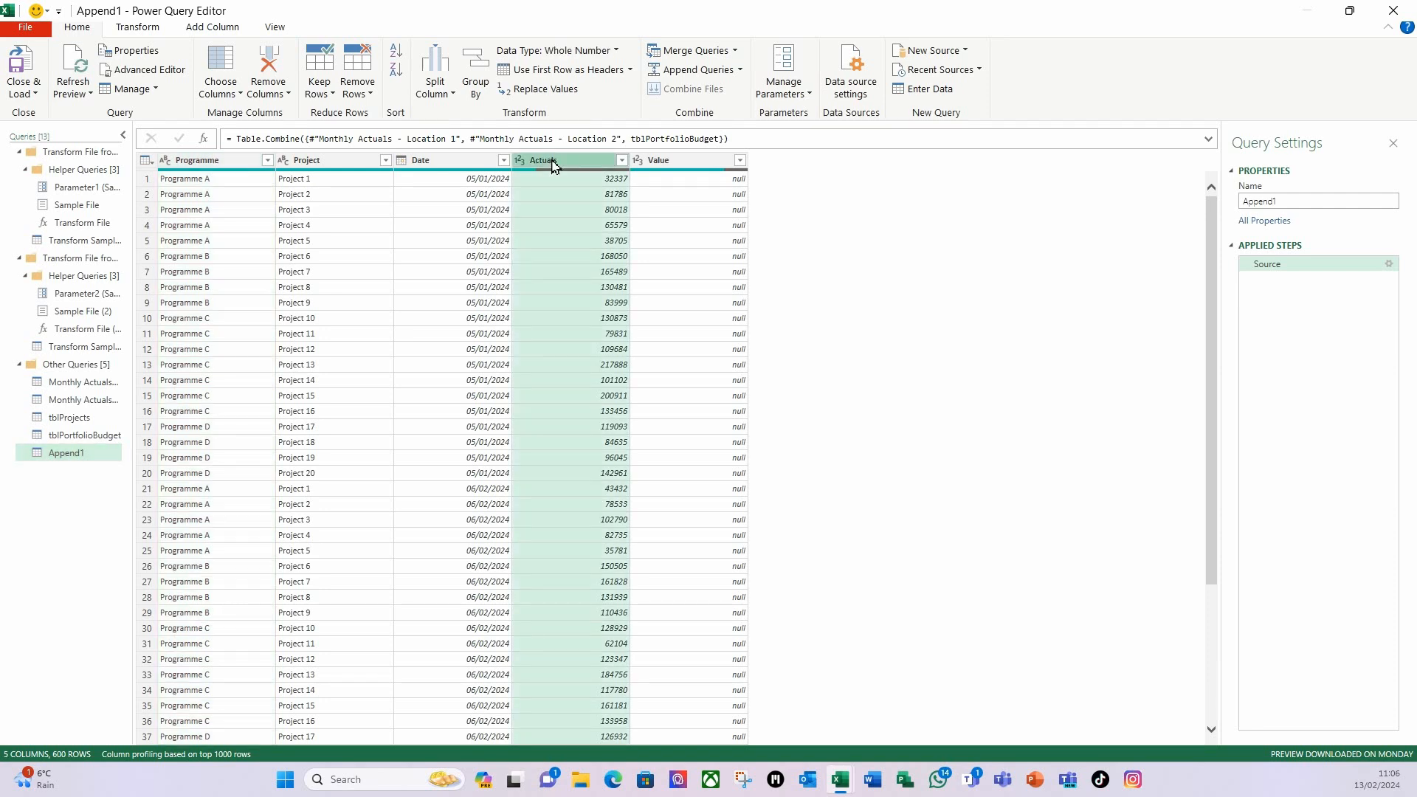
pyautogui.click(616, 51)
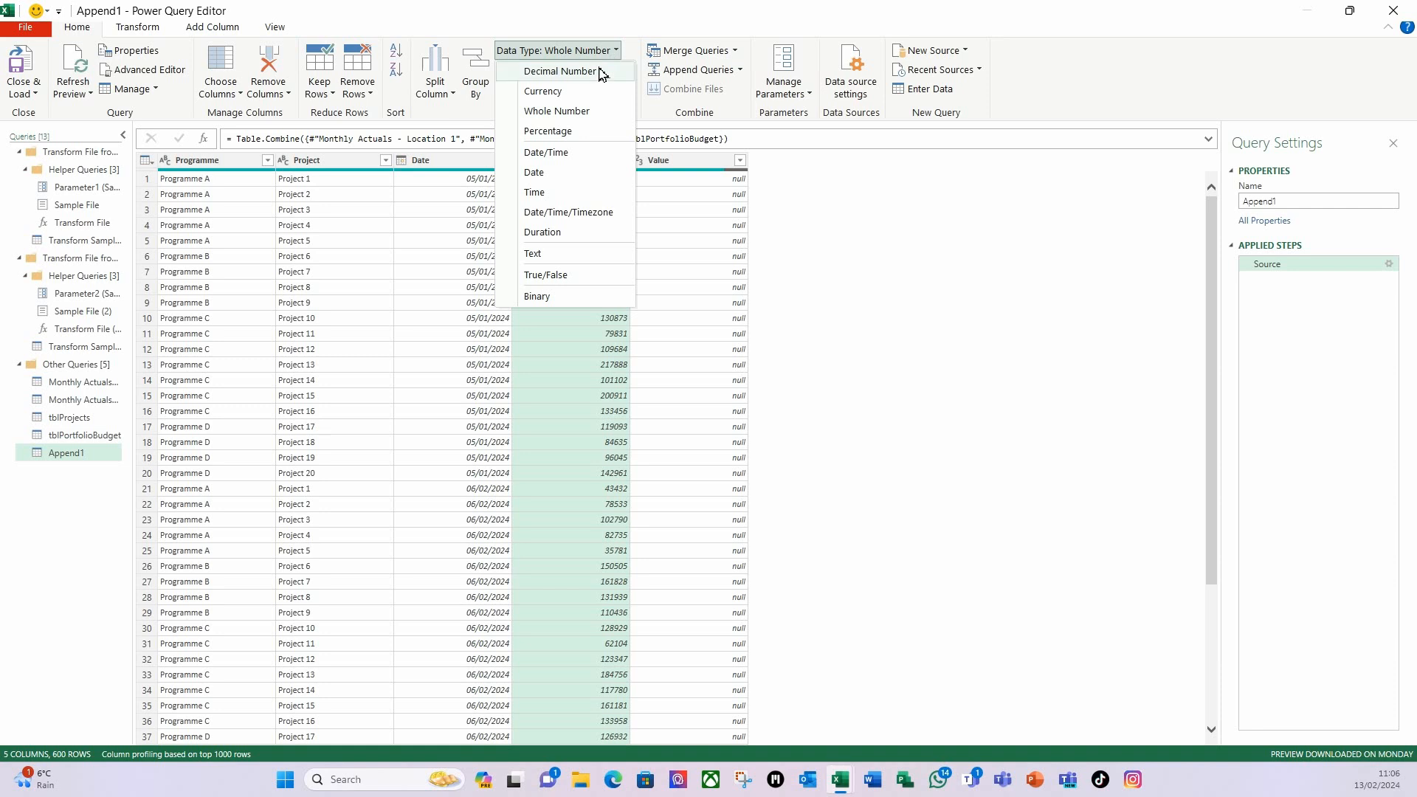
pyautogui.click(560, 70)
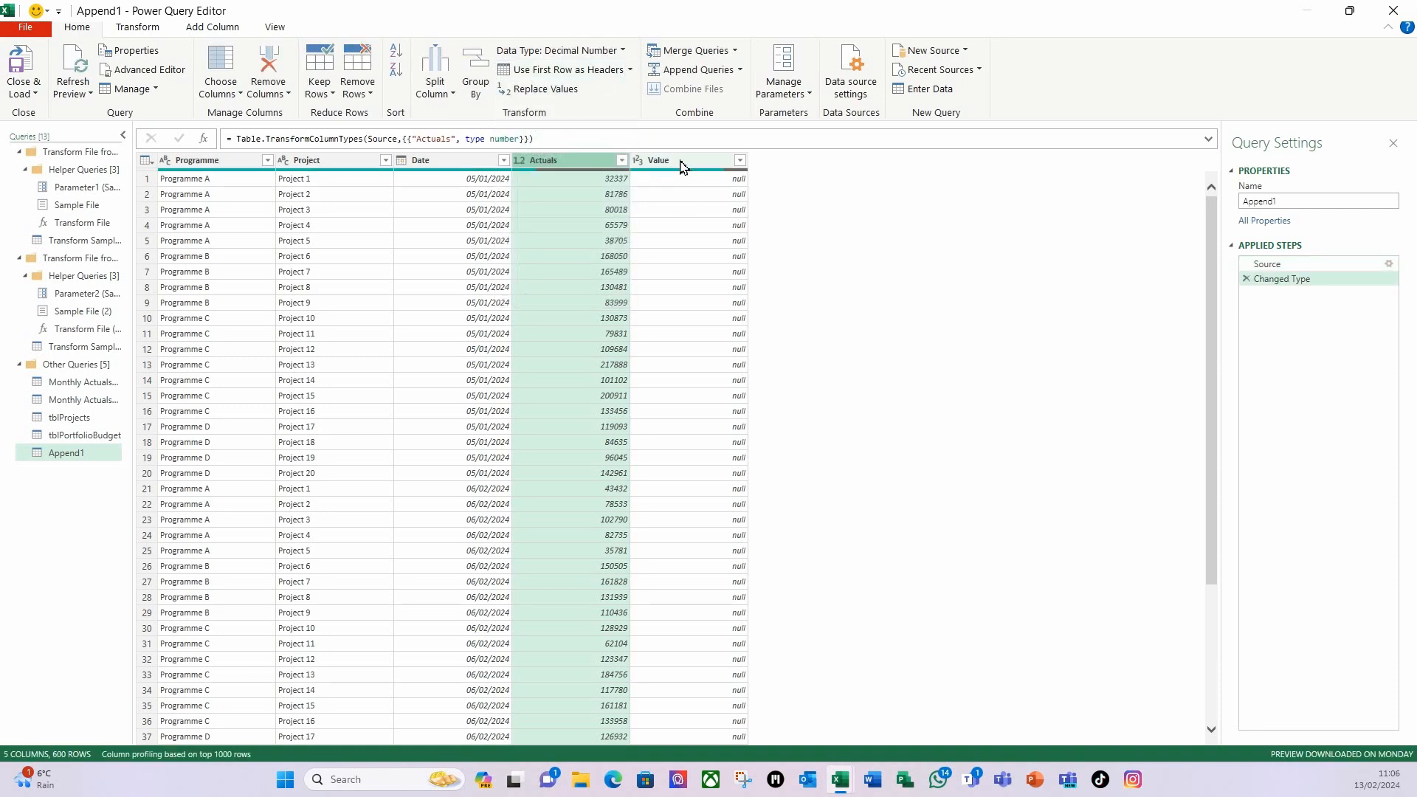
pyautogui.click(680, 164)
pyautogui.click(616, 52)
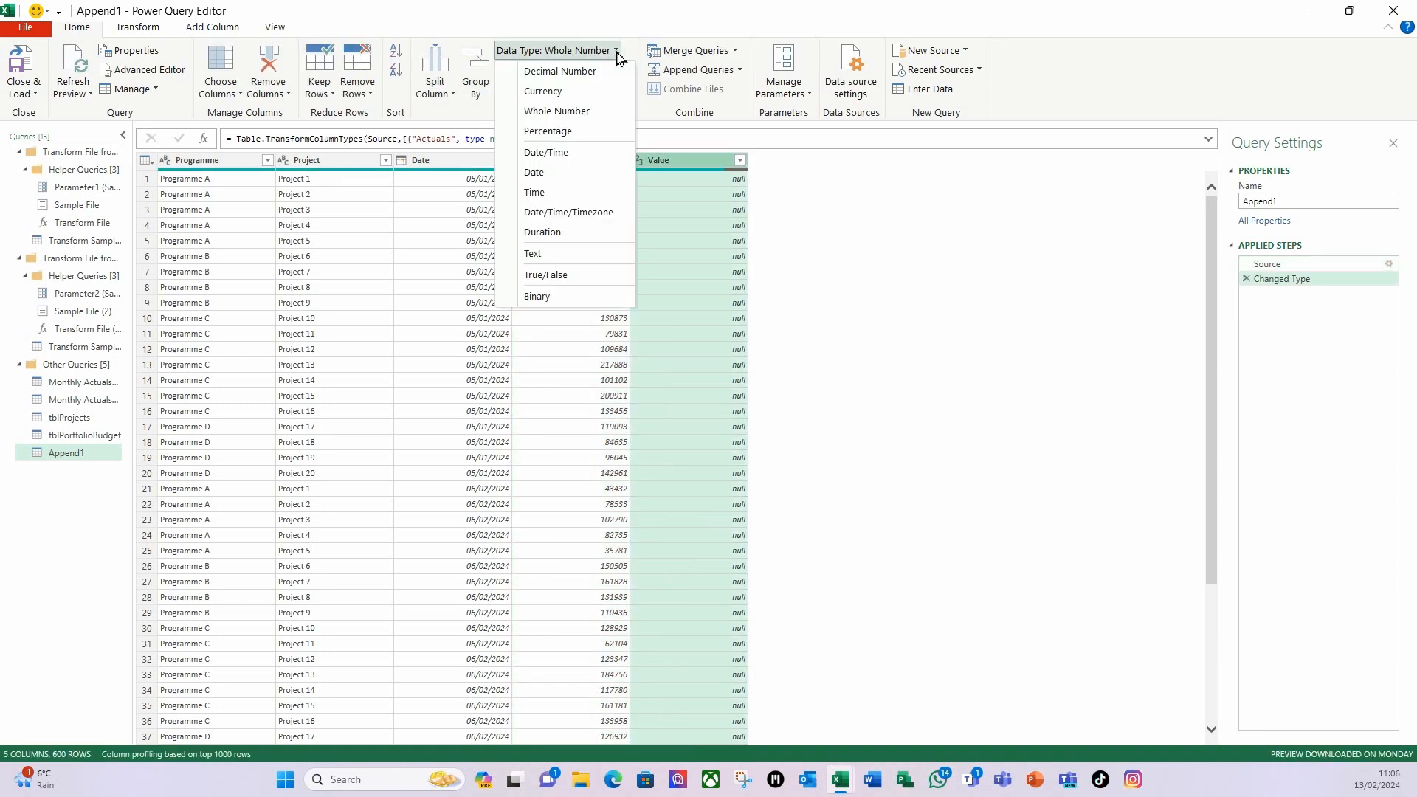
pyautogui.click(591, 72)
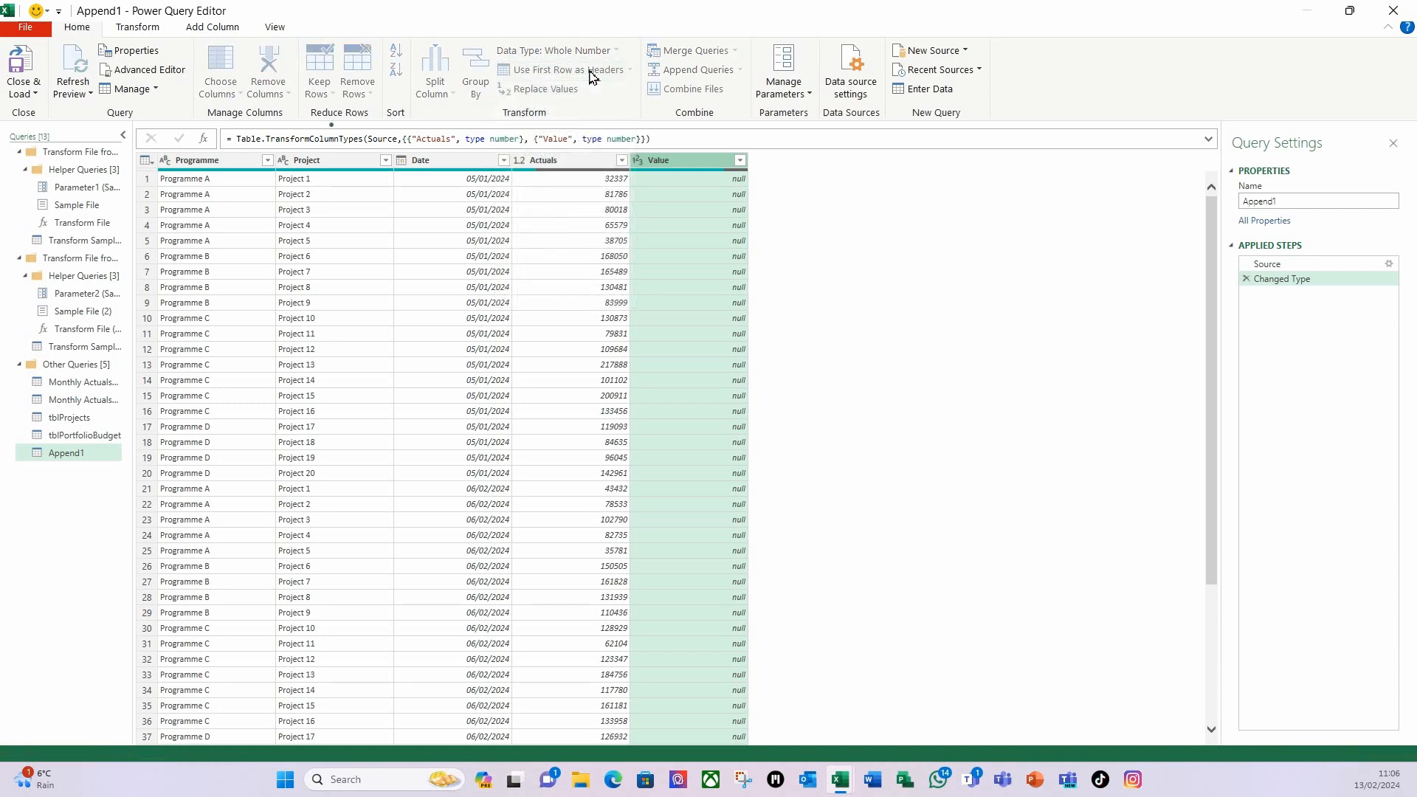
# Step: Rename the Value column to "Budget"
pyautogui.rightClick(670, 165)
pyautogui.press('Escape')
pyautogui.doubleClick(671, 162)
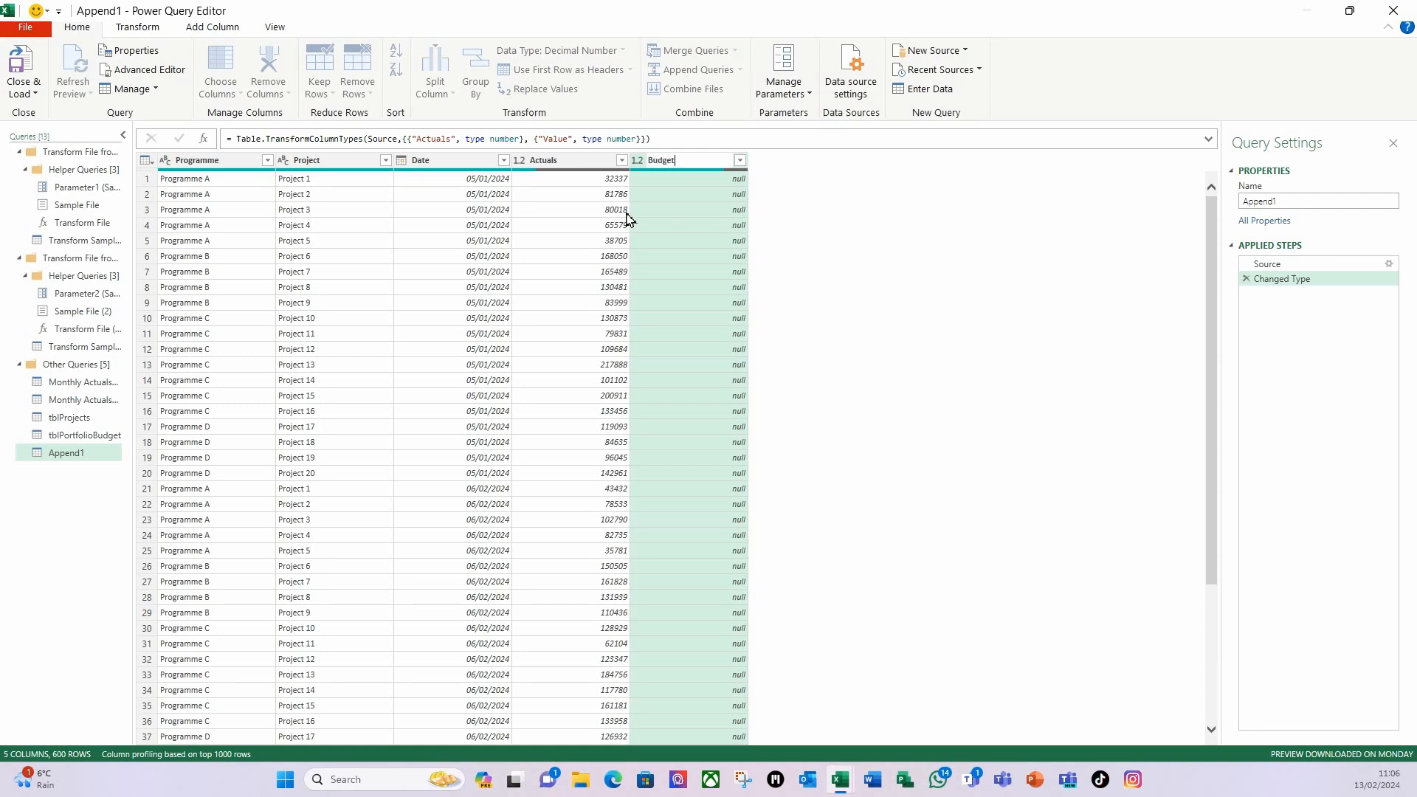
pyautogui.press('Return')
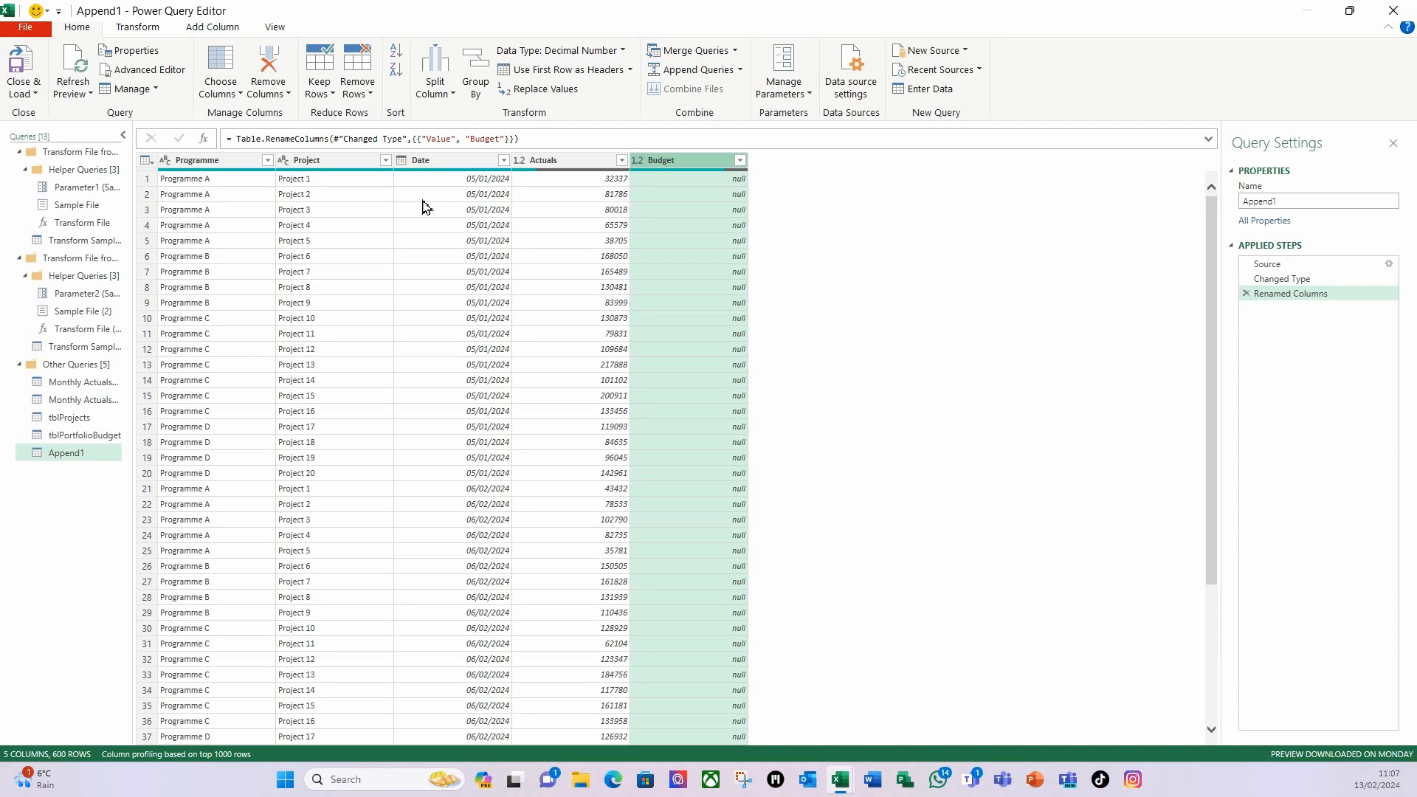
# Step: Add a Year column extracted from the Date column
pyautogui.click(439, 165)
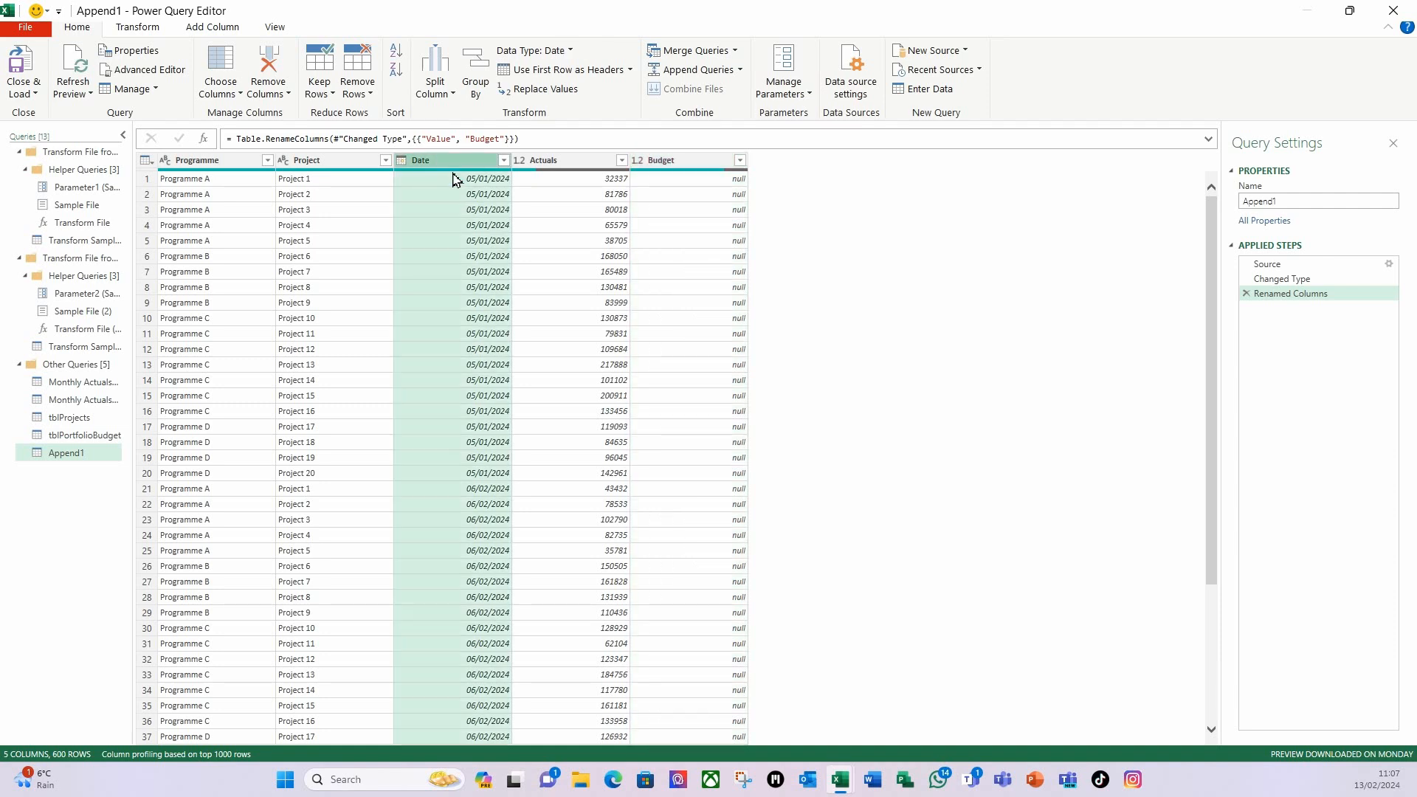
pyautogui.click(221, 28)
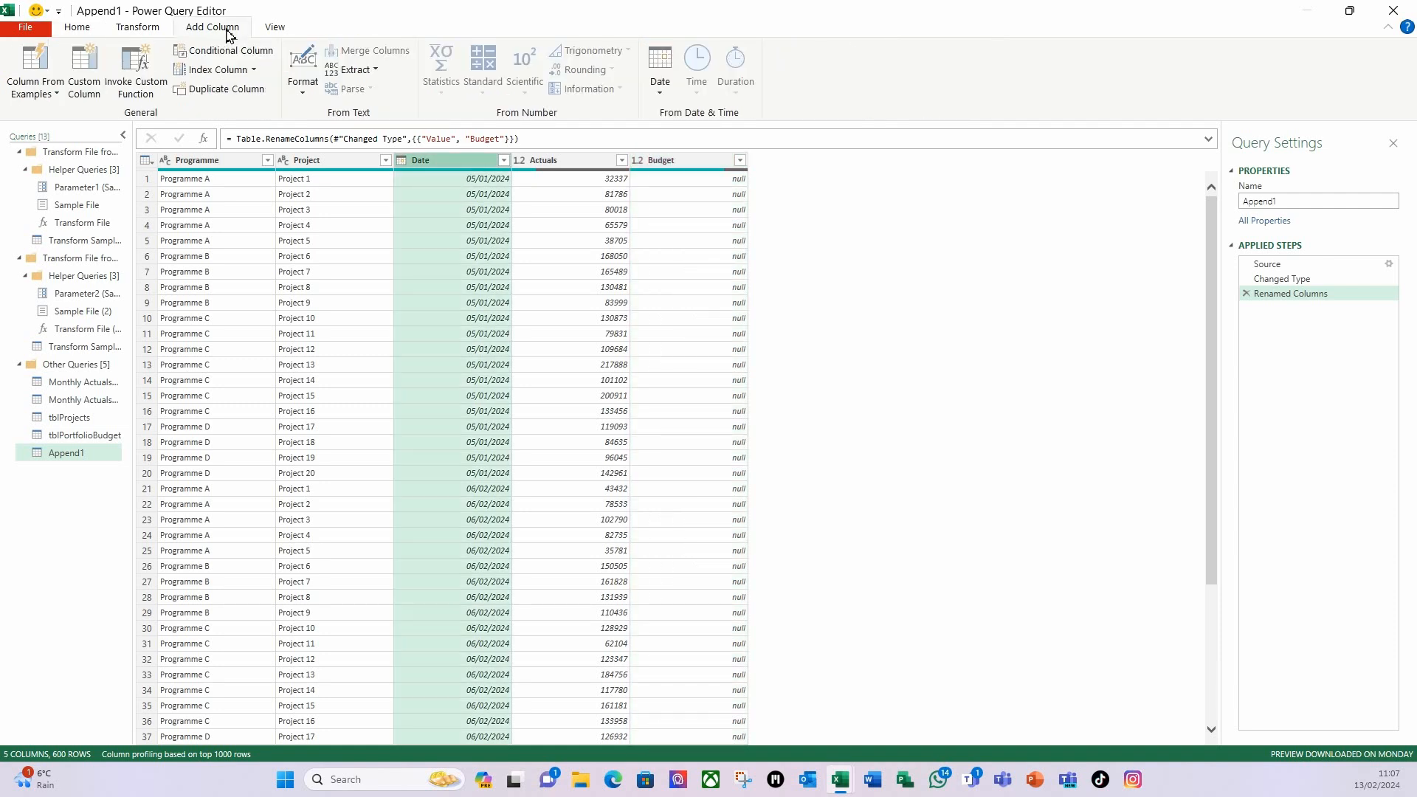
pyautogui.click(656, 91)
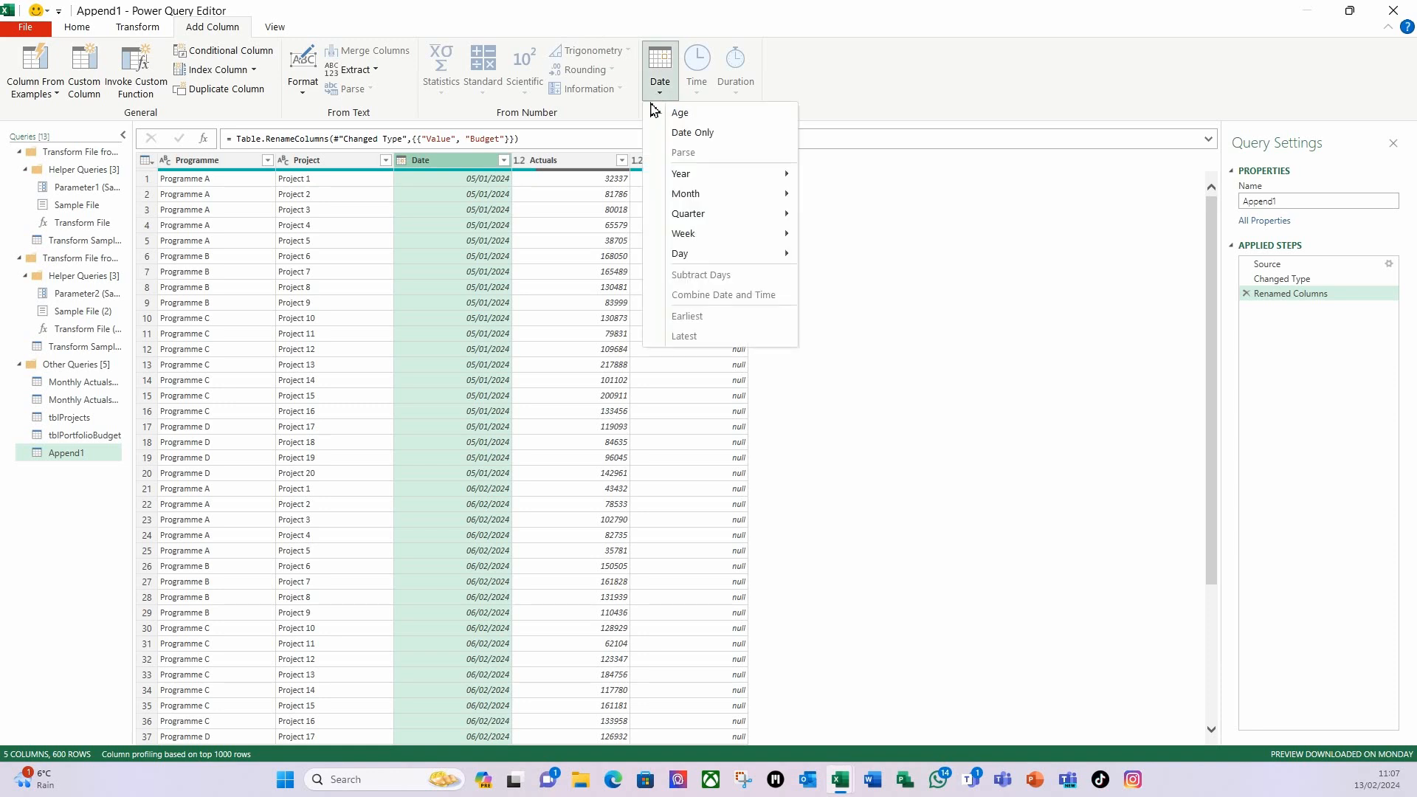
pyautogui.moveTo(755, 177)
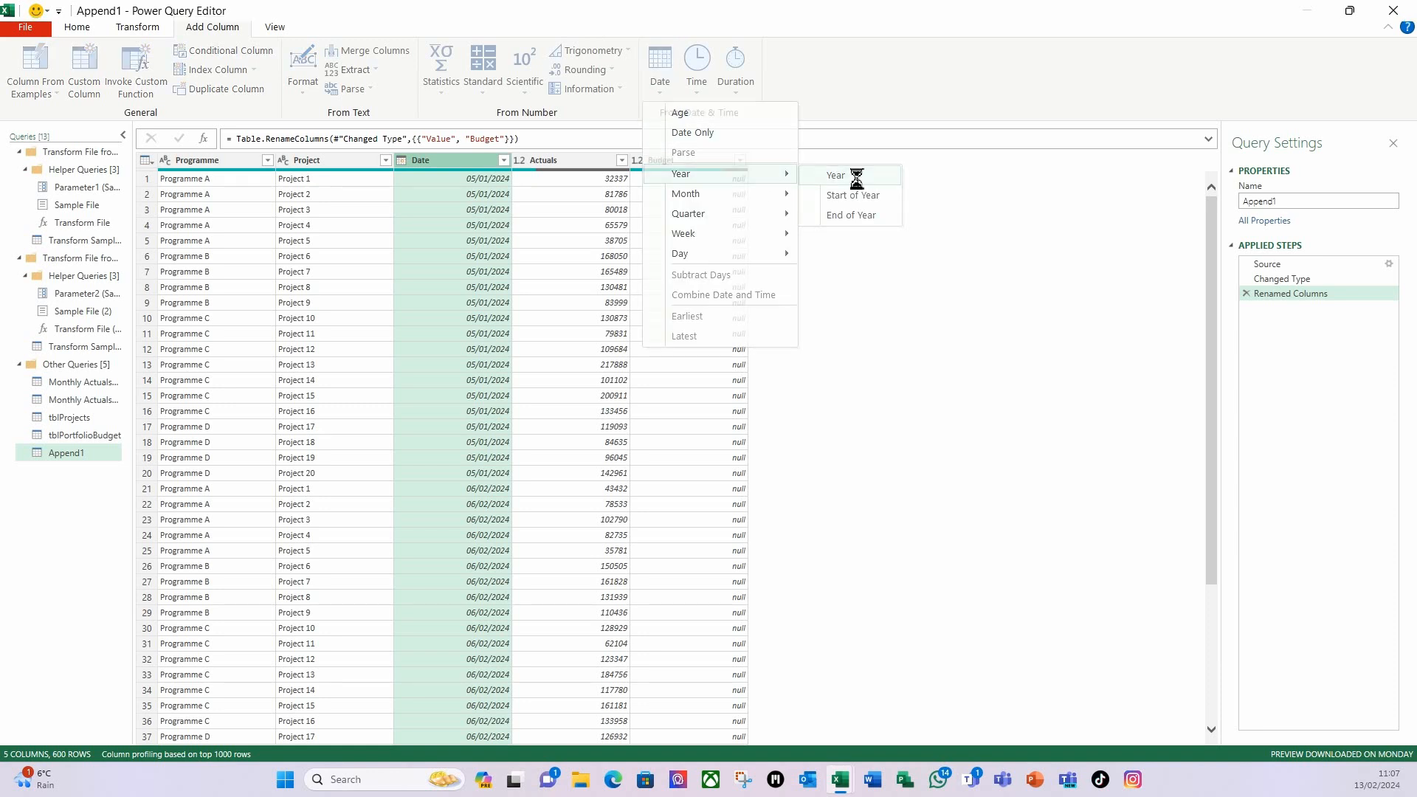
pyautogui.click(841, 177)
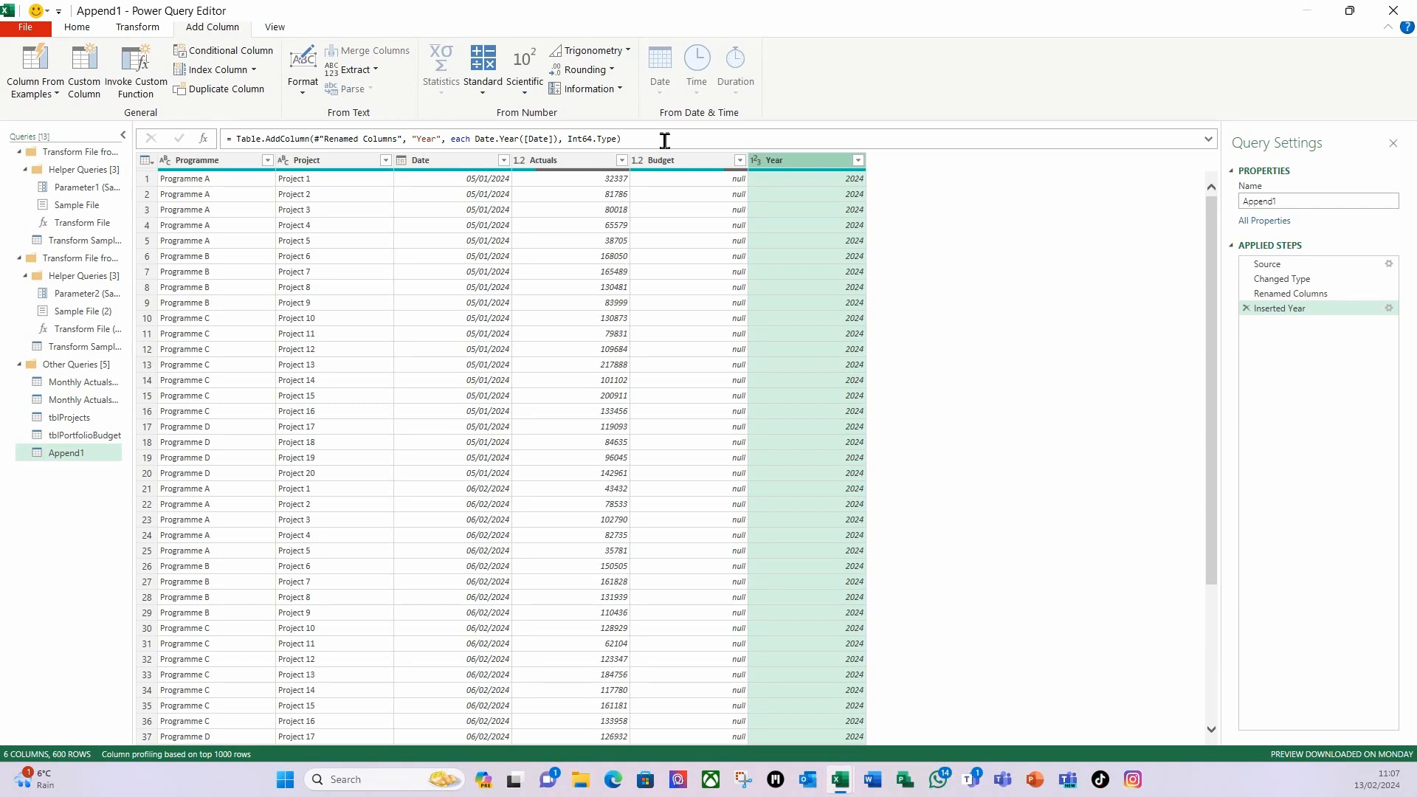
# Step: Add a column with the month number extracted from the Date column
pyautogui.click(446, 172)
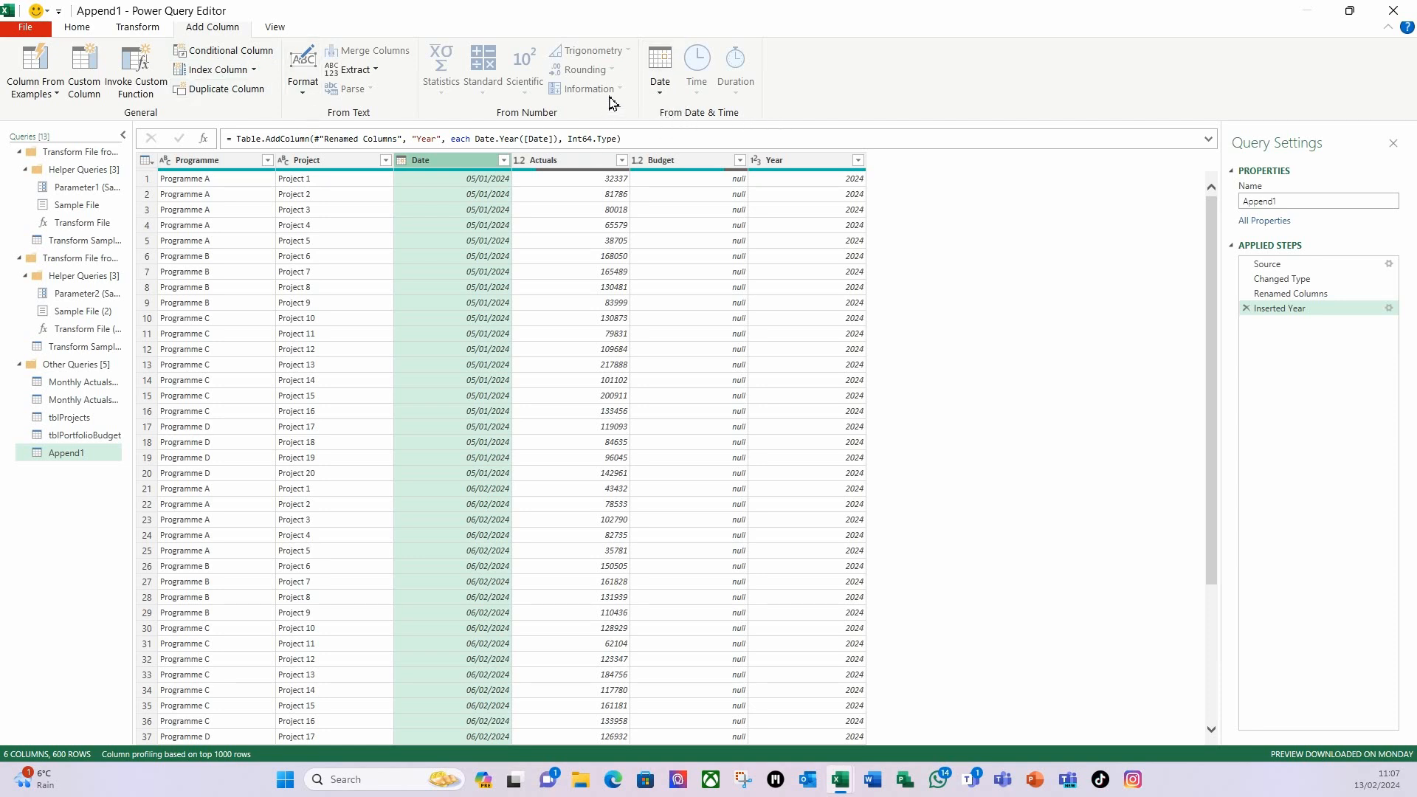
pyautogui.click(661, 96)
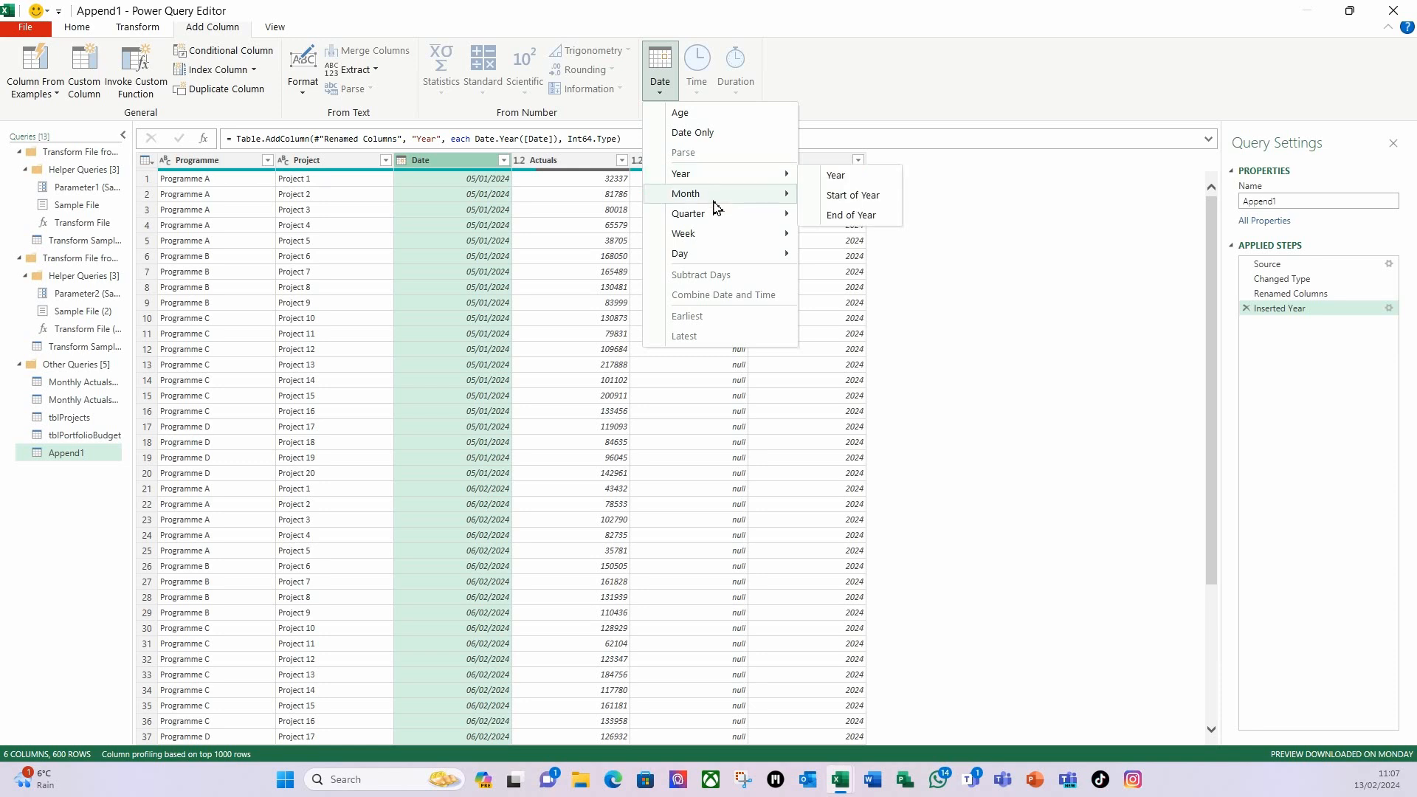
pyautogui.moveTo(714, 201)
pyautogui.click(861, 198)
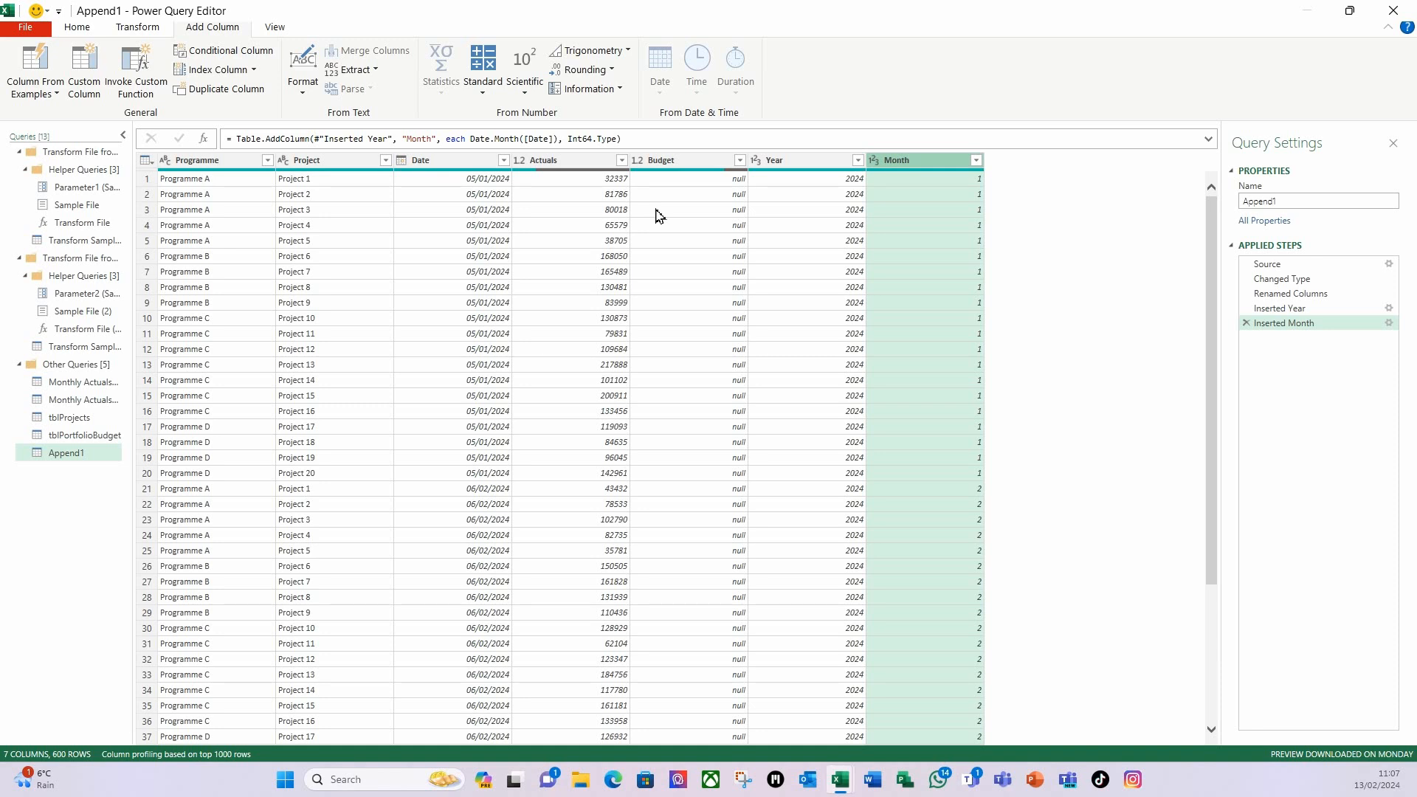
# Step: Rename the appended query to "Data"
pyautogui.doubleClick(1293, 202)
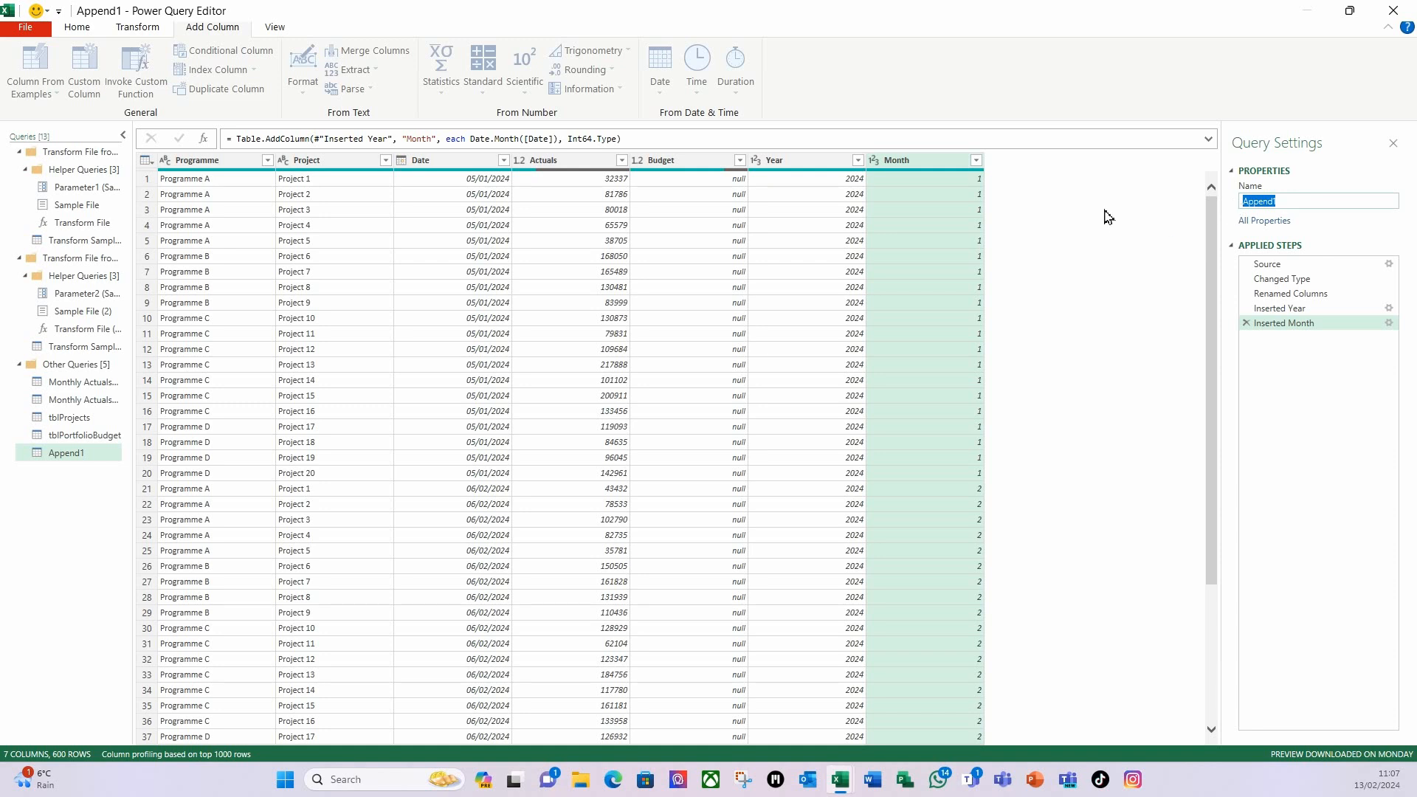
pyautogui.write('Data')
pyautogui.click(78, 28)
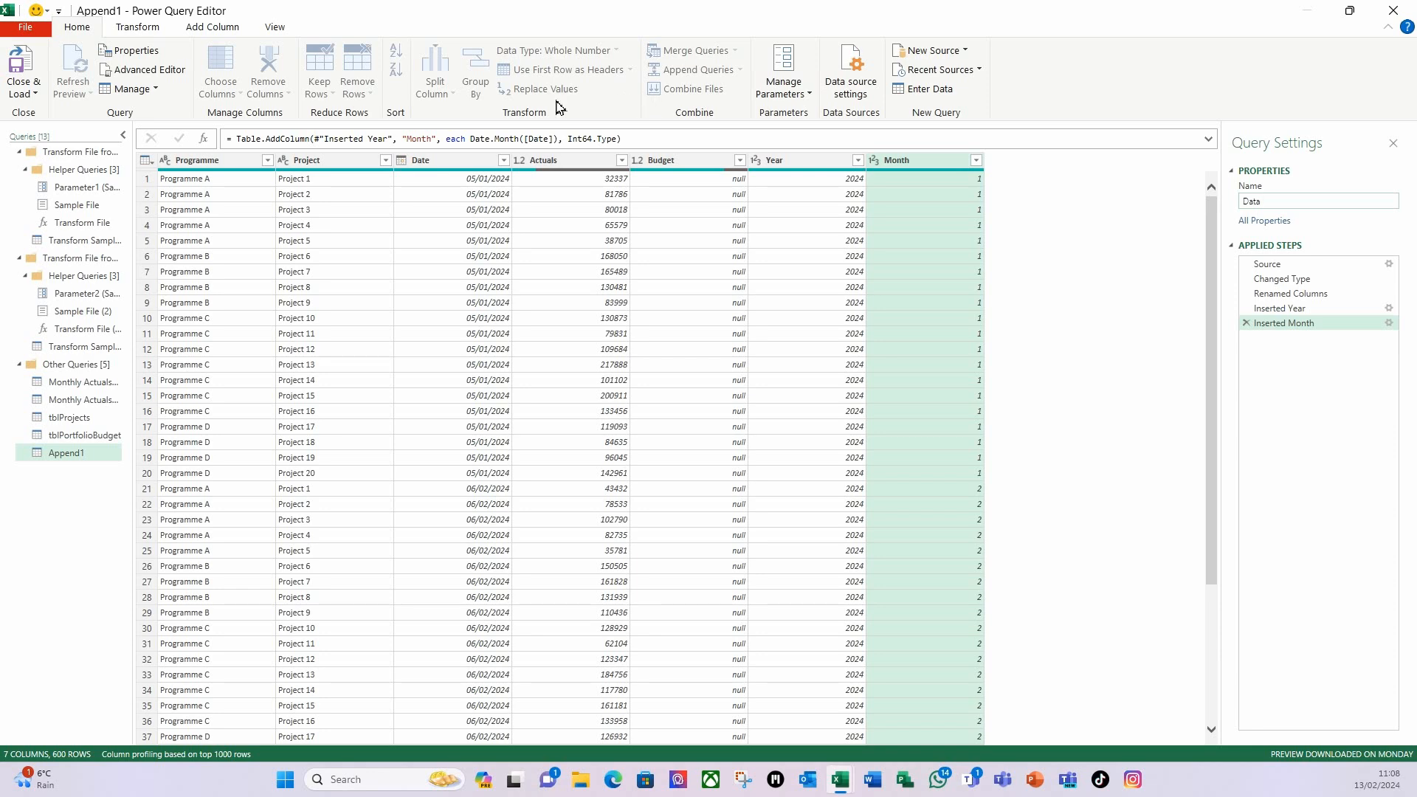
pyautogui.press('Return')
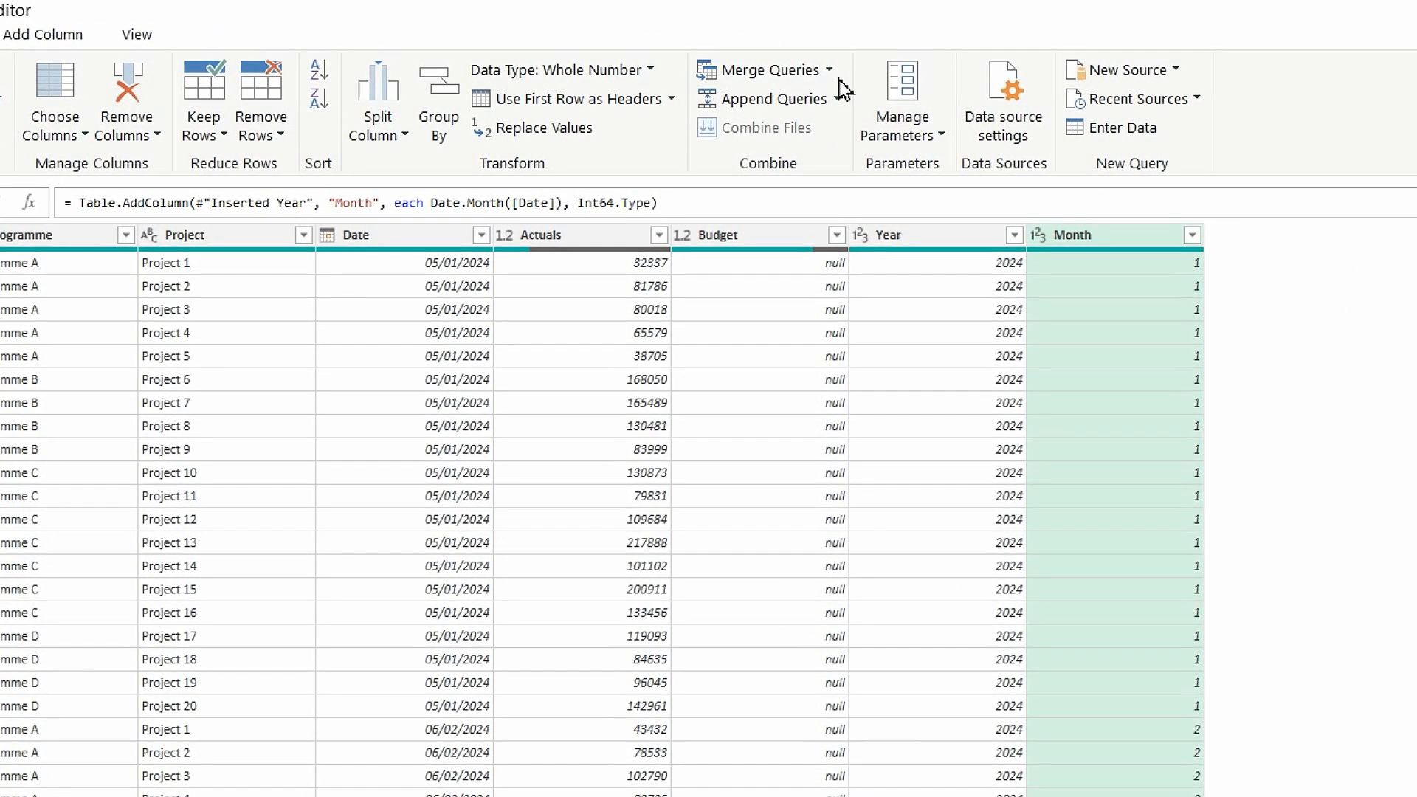
# Step: Merge tblProjects into the Data query with a left outer join matching Project to Projects
pyautogui.click(829, 74)
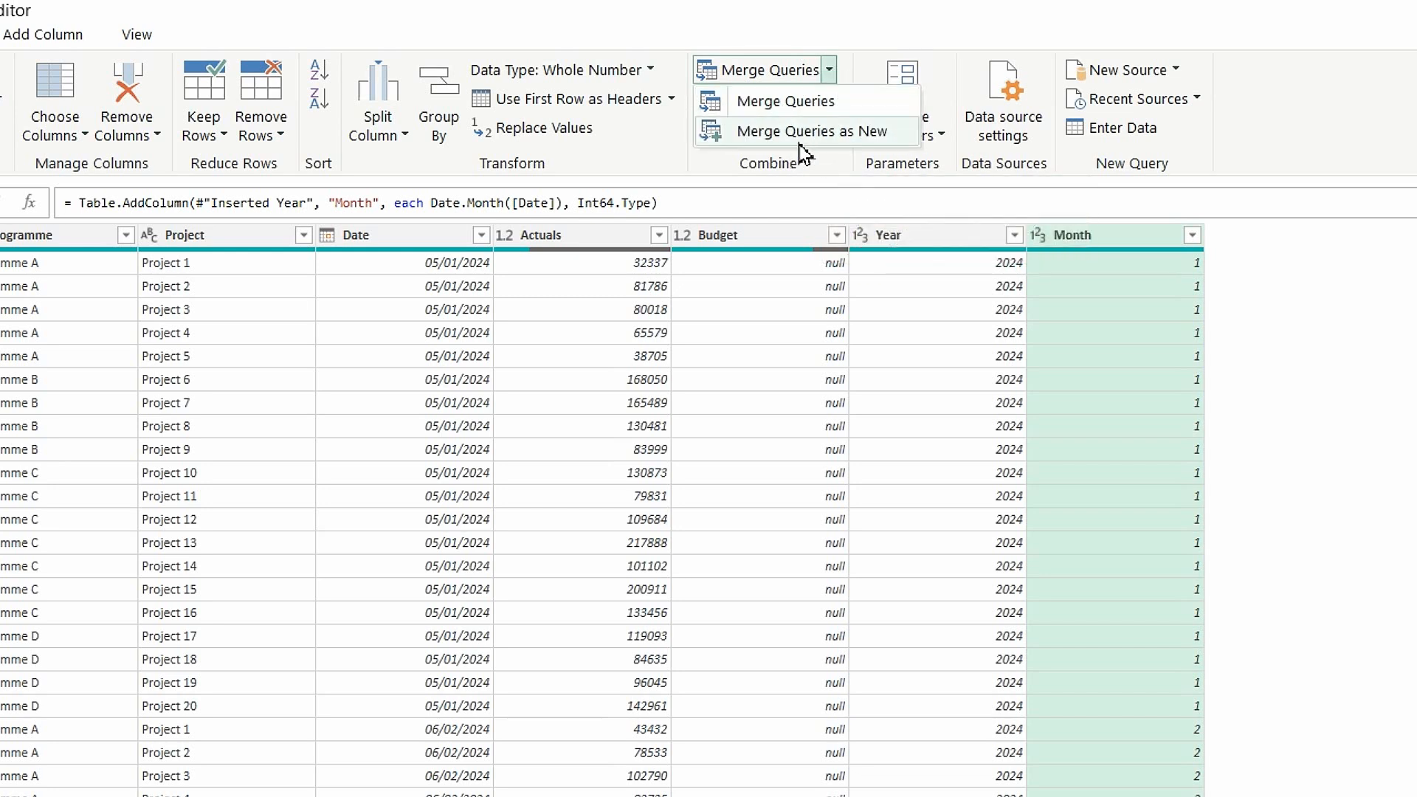
pyautogui.click(778, 104)
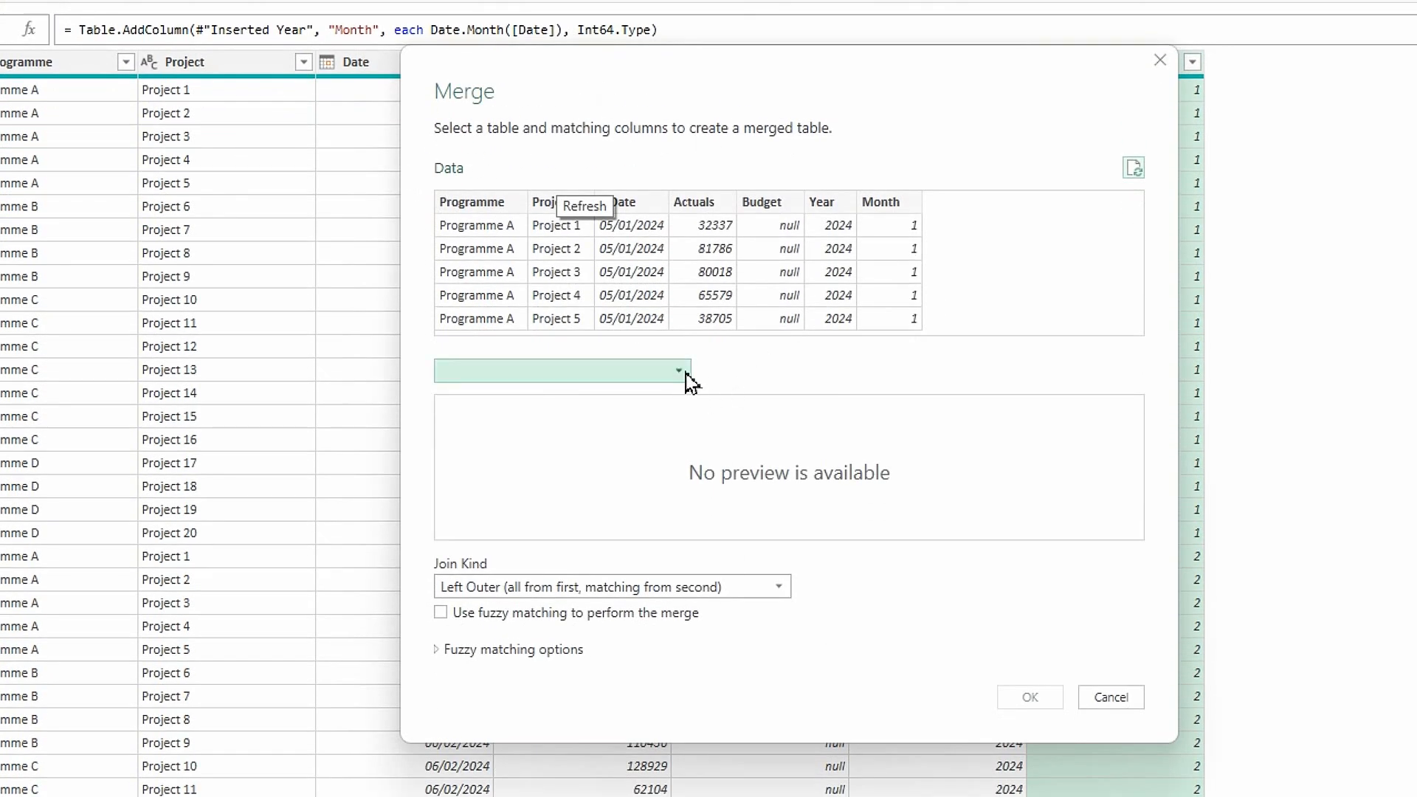
pyautogui.click(678, 371)
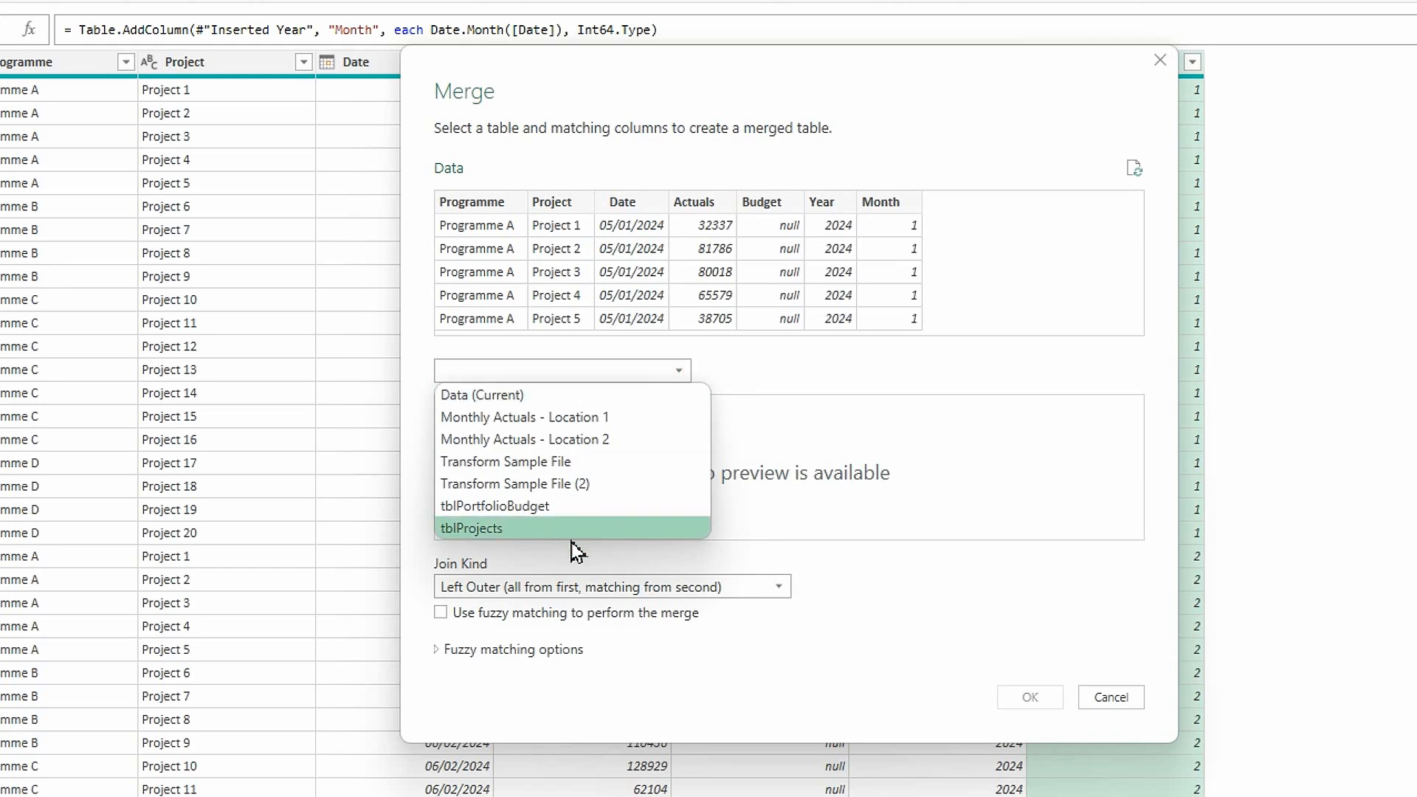
pyautogui.click(487, 530)
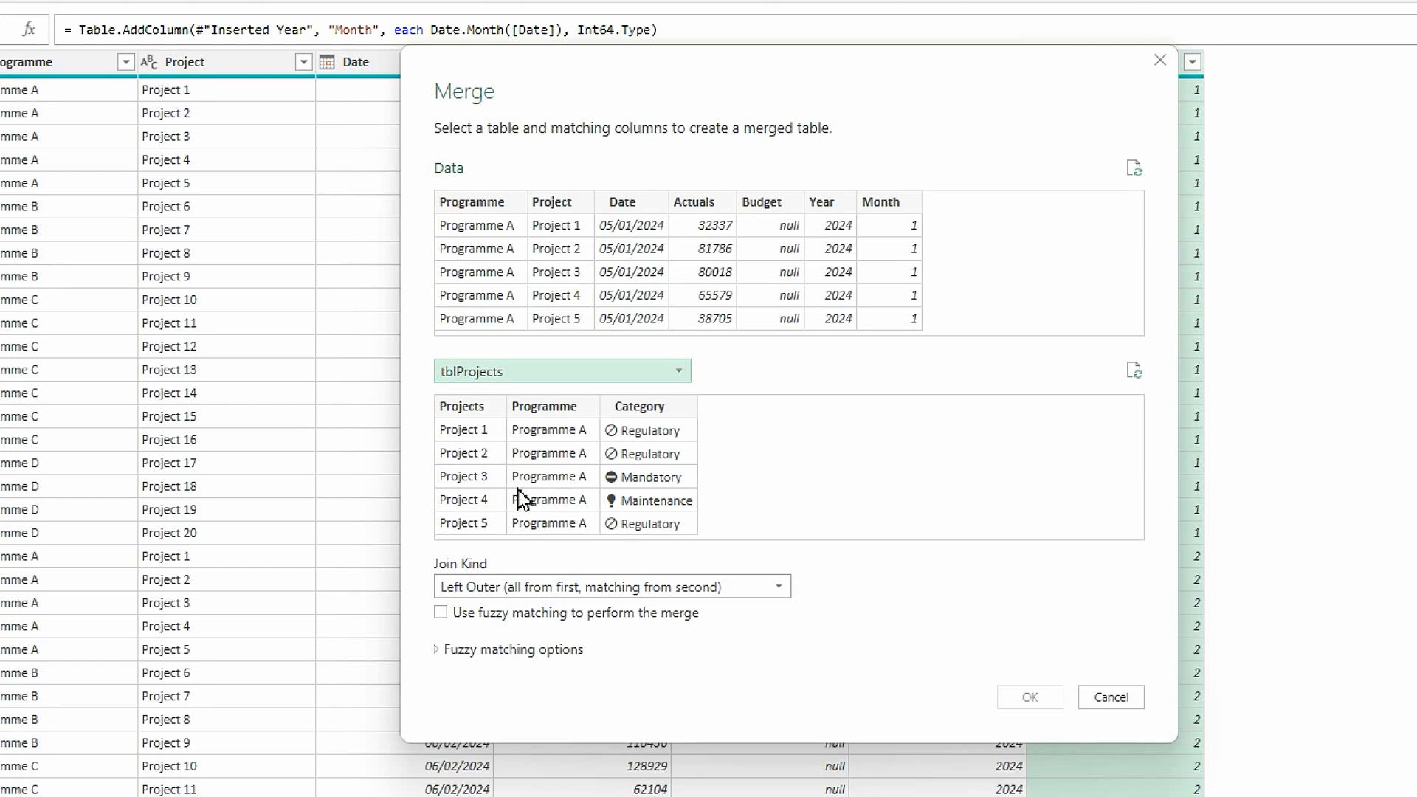
pyautogui.click(564, 204)
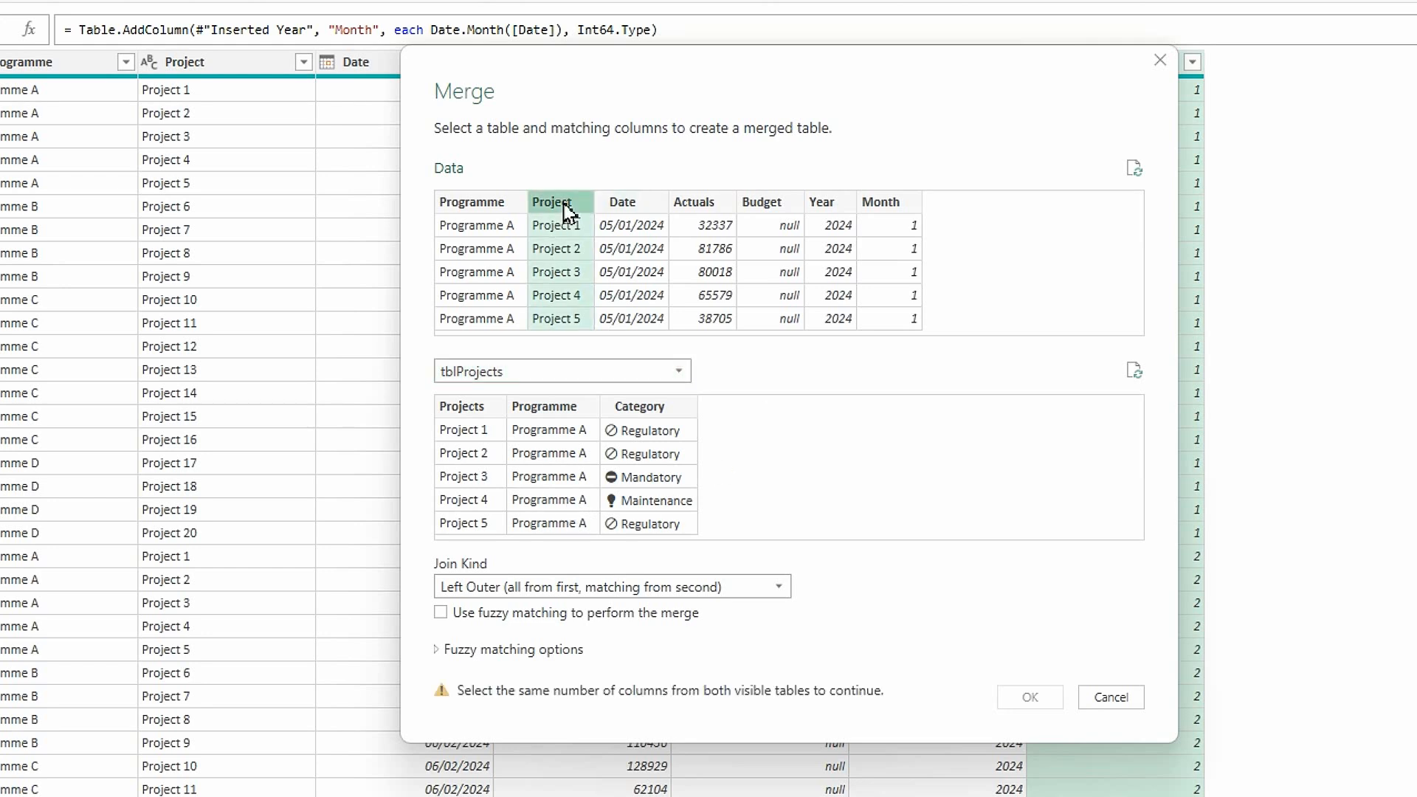
pyautogui.click(477, 408)
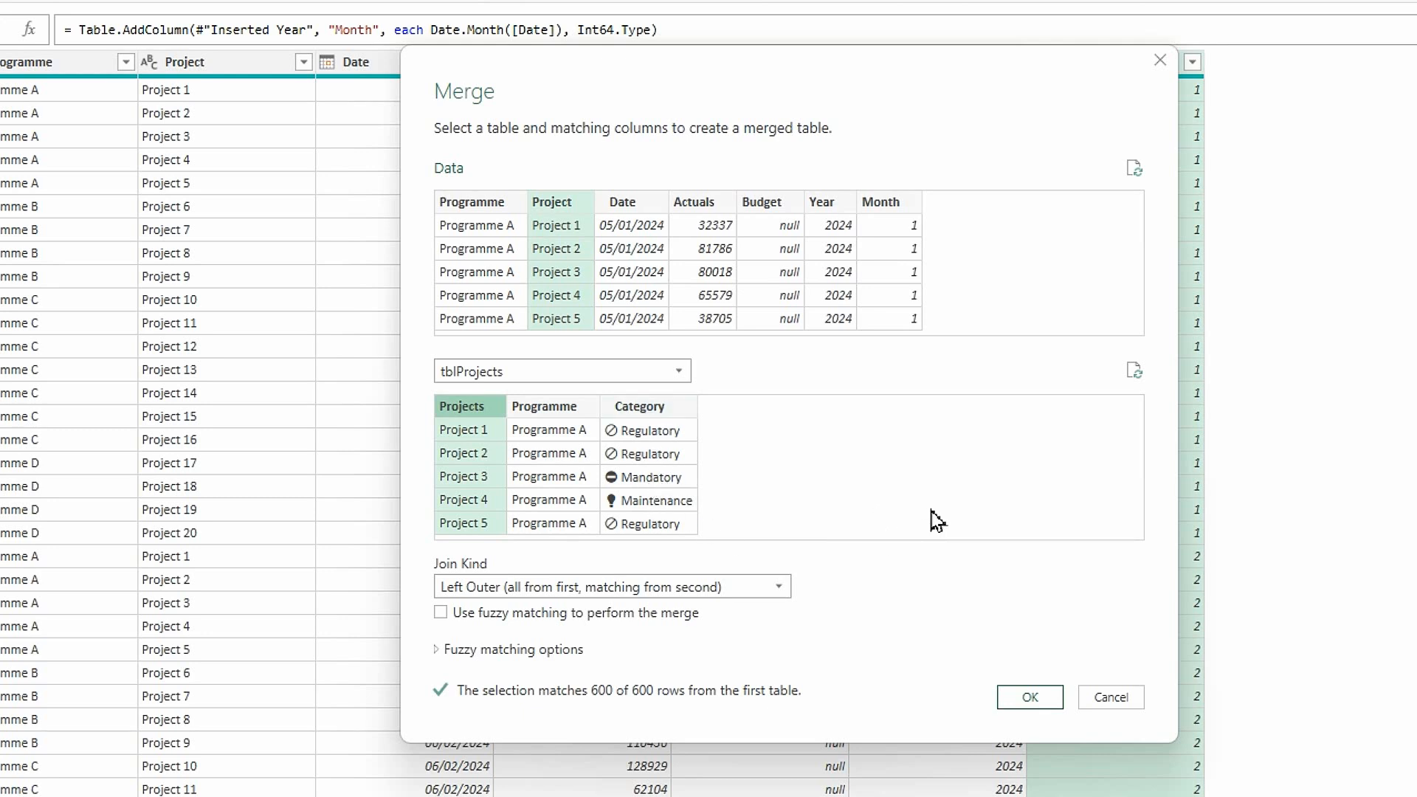
pyautogui.click(1030, 698)
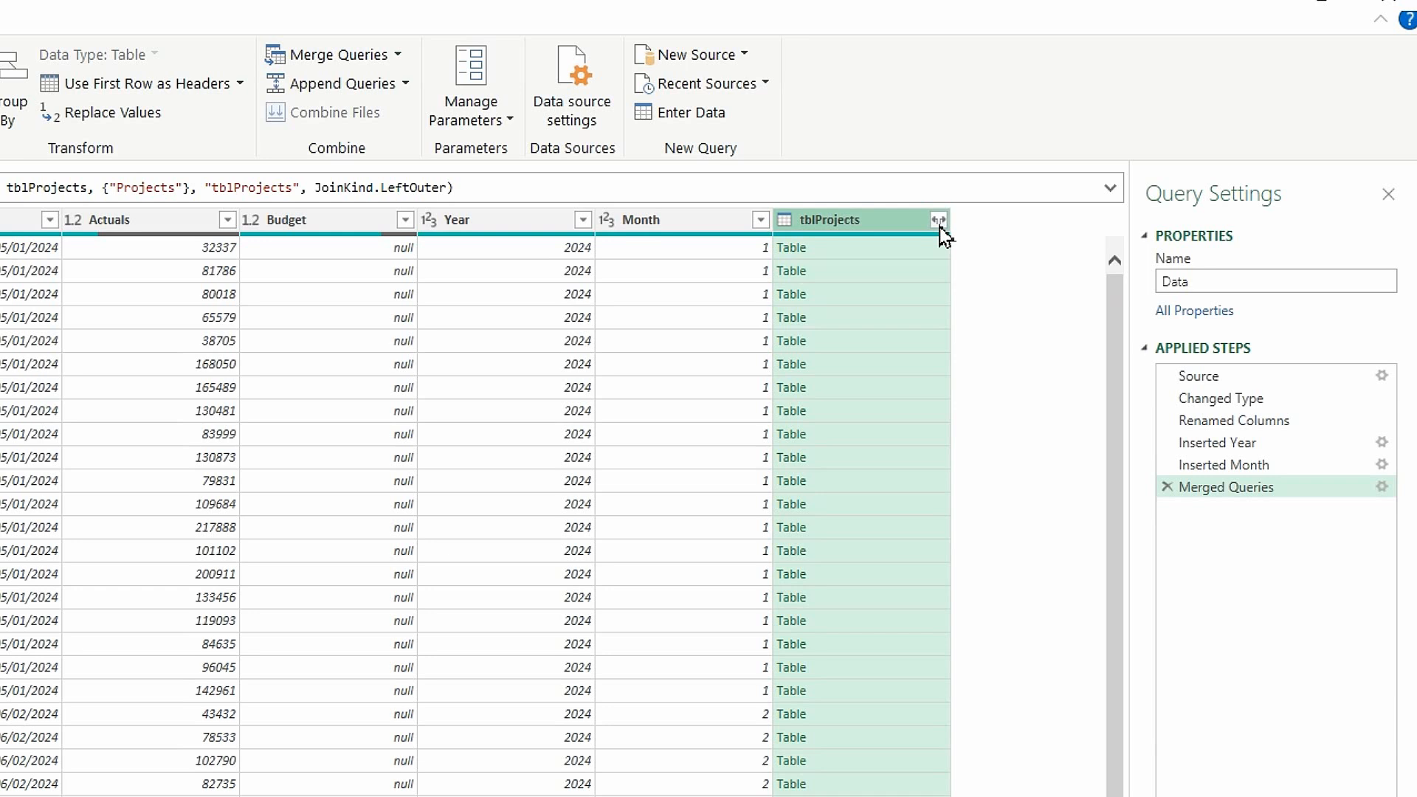
# Step: Expand the merged tblProjects column to only the Category field, without the original column name as prefix
pyautogui.click(938, 220)
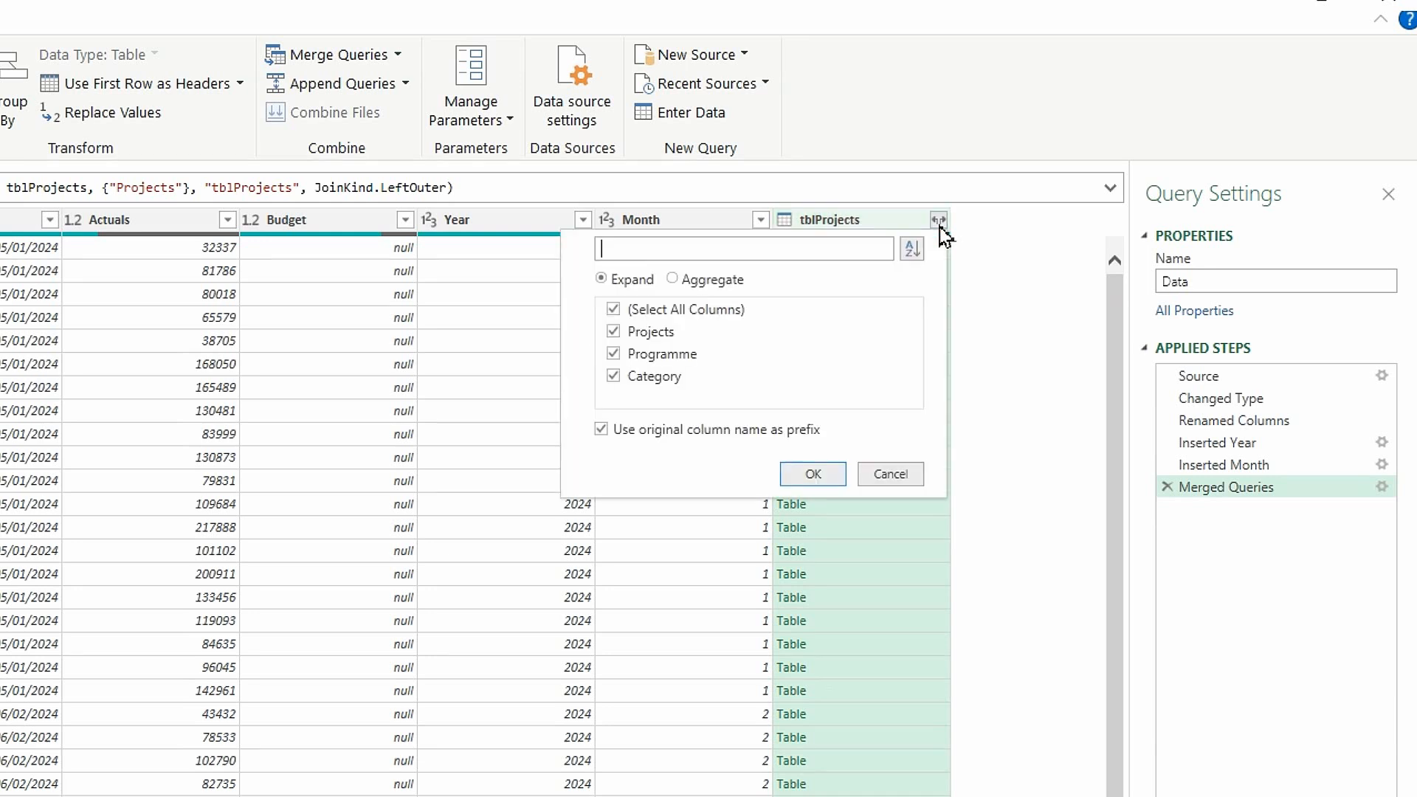
pyautogui.click(614, 310)
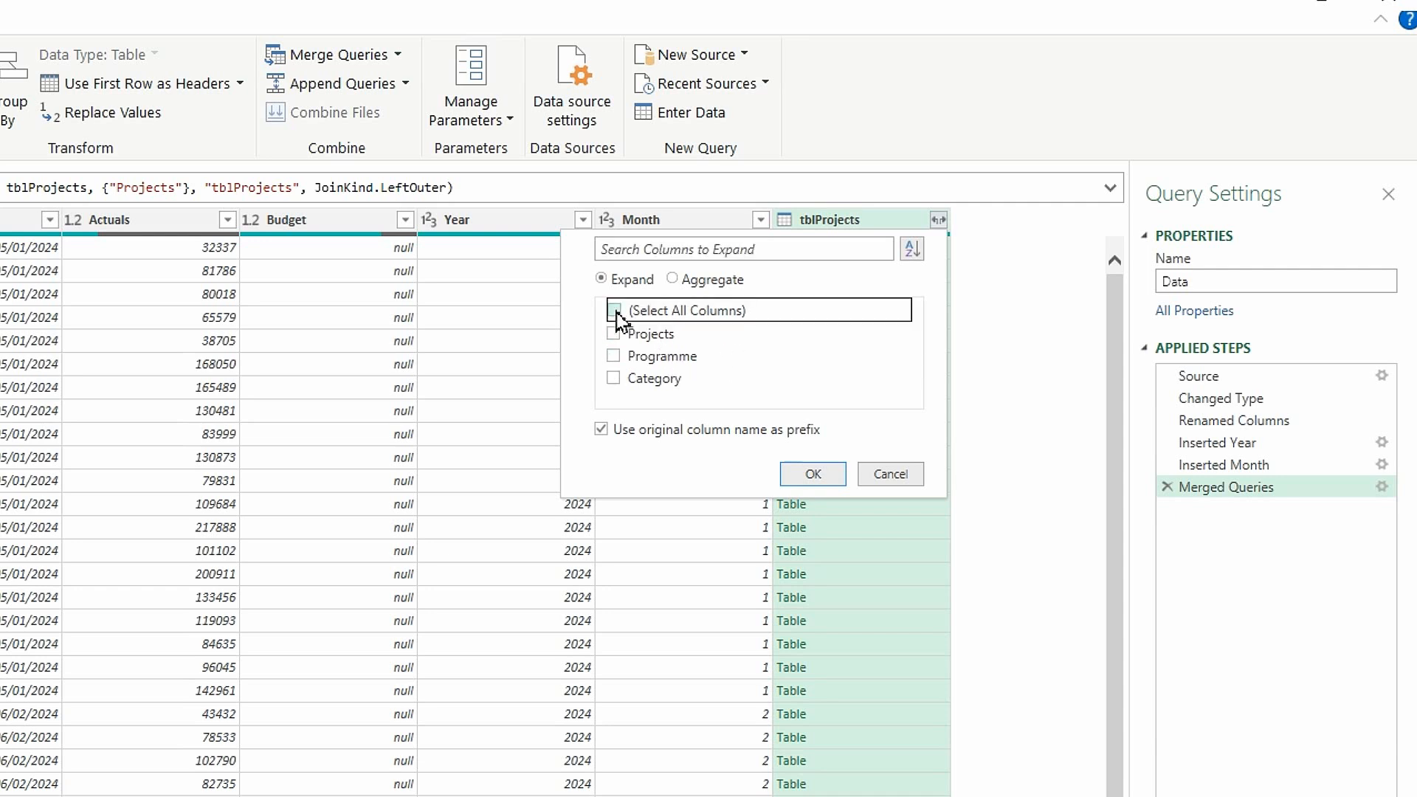
pyautogui.click(614, 377)
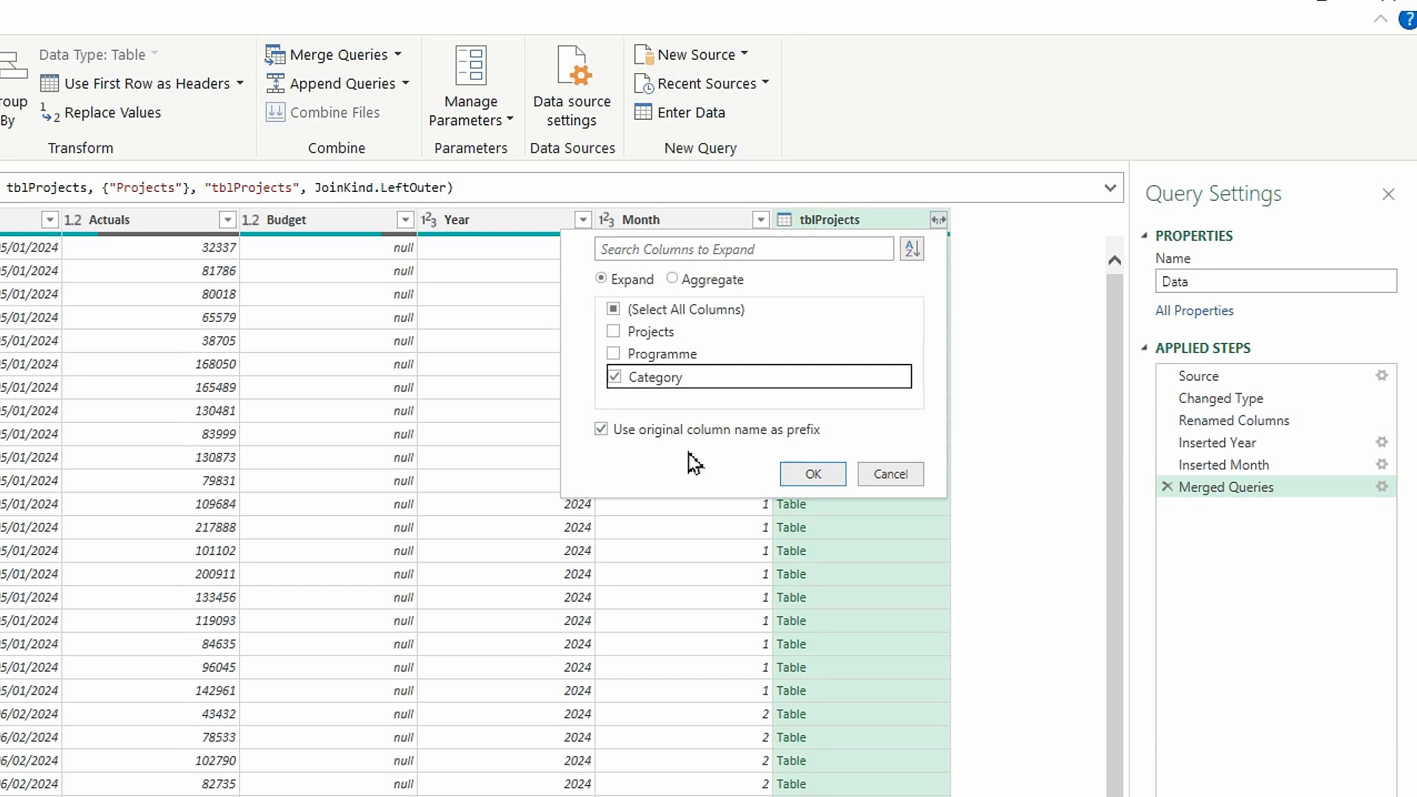
pyautogui.click(601, 429)
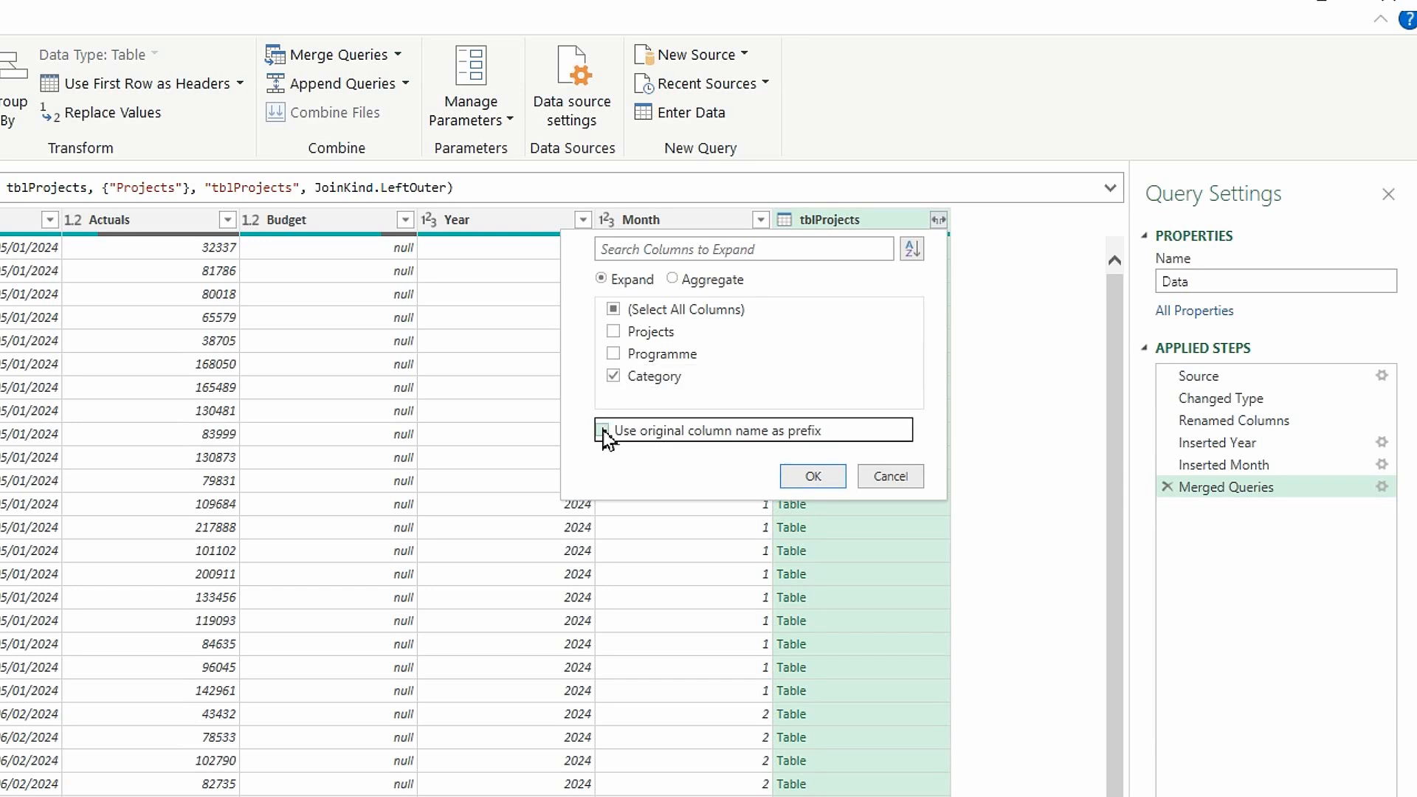
pyautogui.click(815, 477)
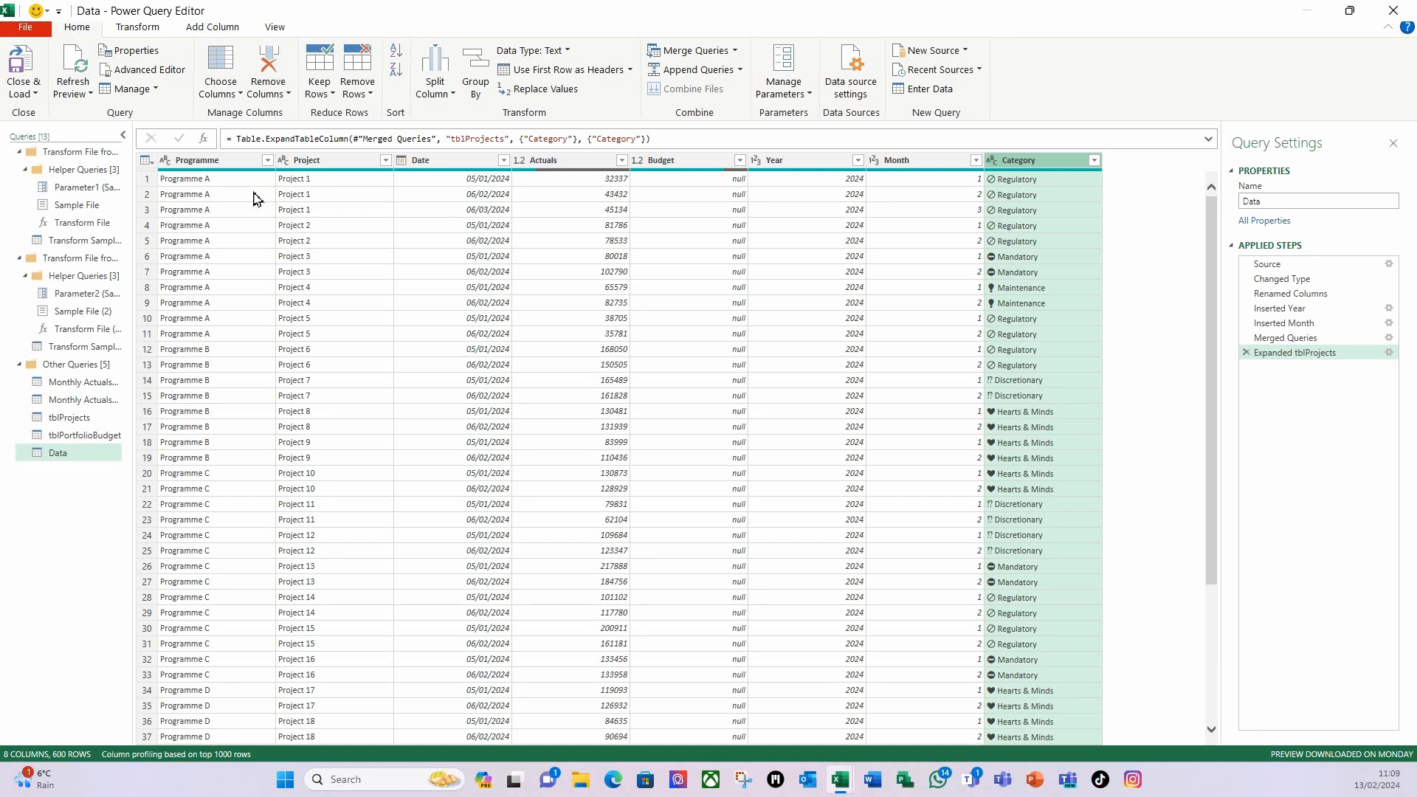
# Step: Load the Data query to the workbook as a connection only and close the queries pane
pyautogui.click(38, 100)
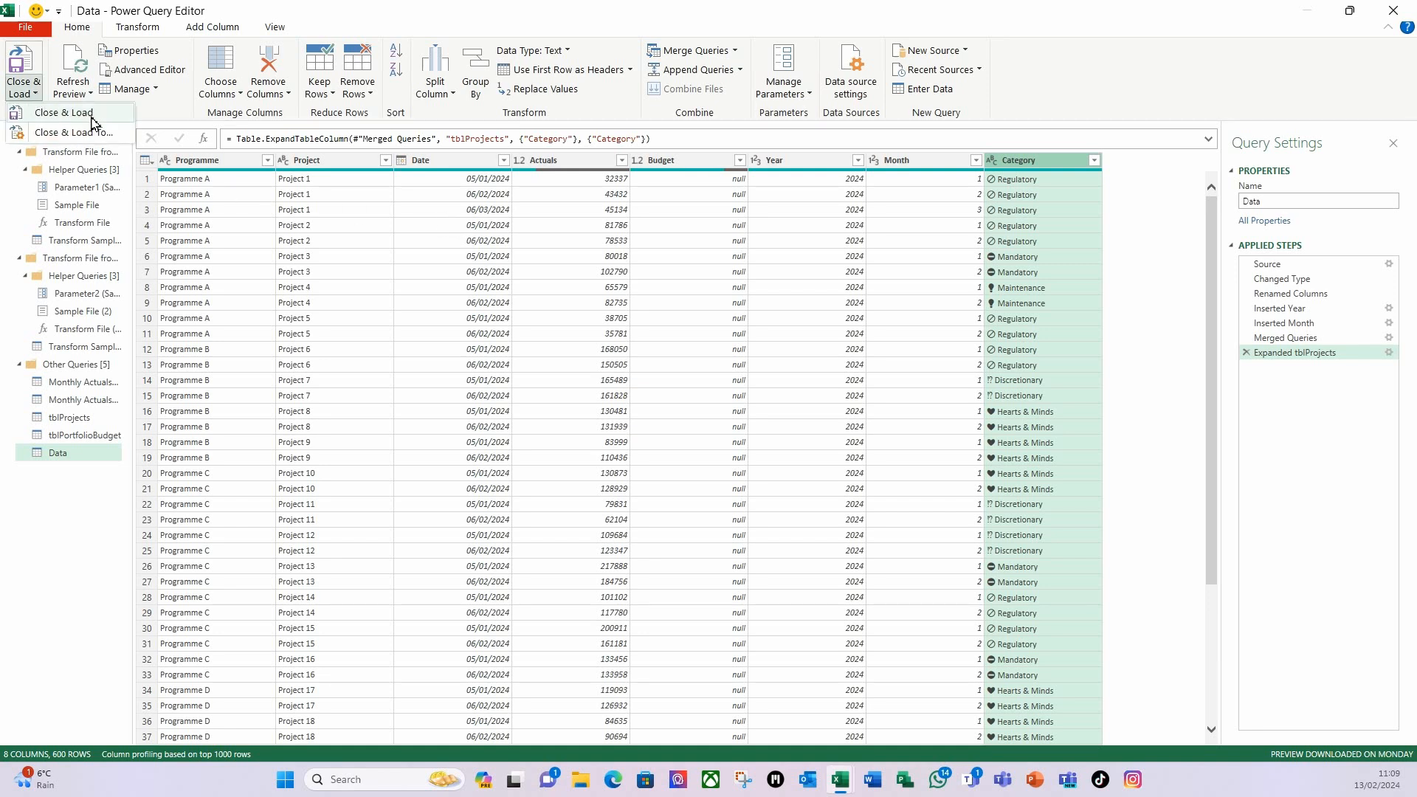
pyautogui.click(73, 141)
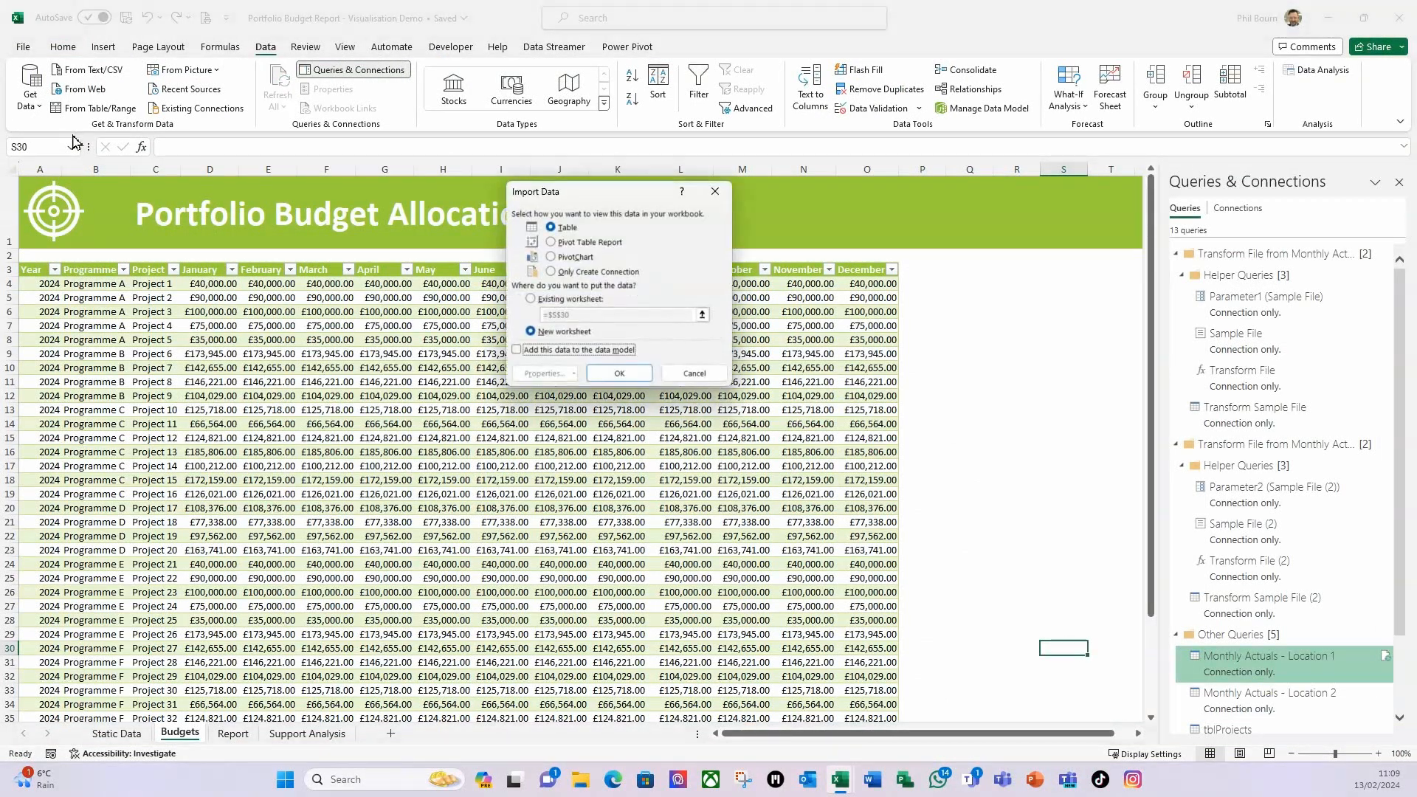
pyautogui.click(563, 273)
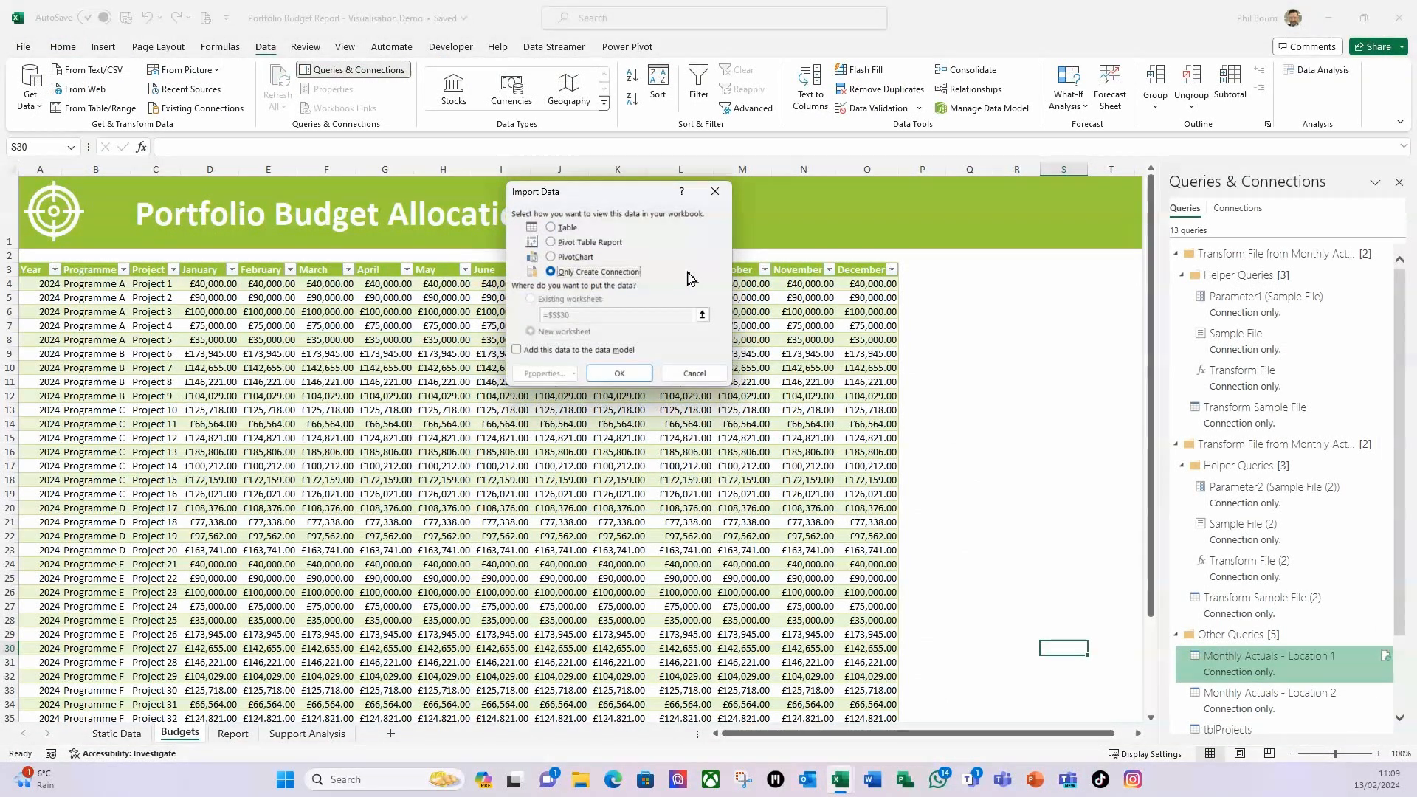
pyautogui.click(621, 376)
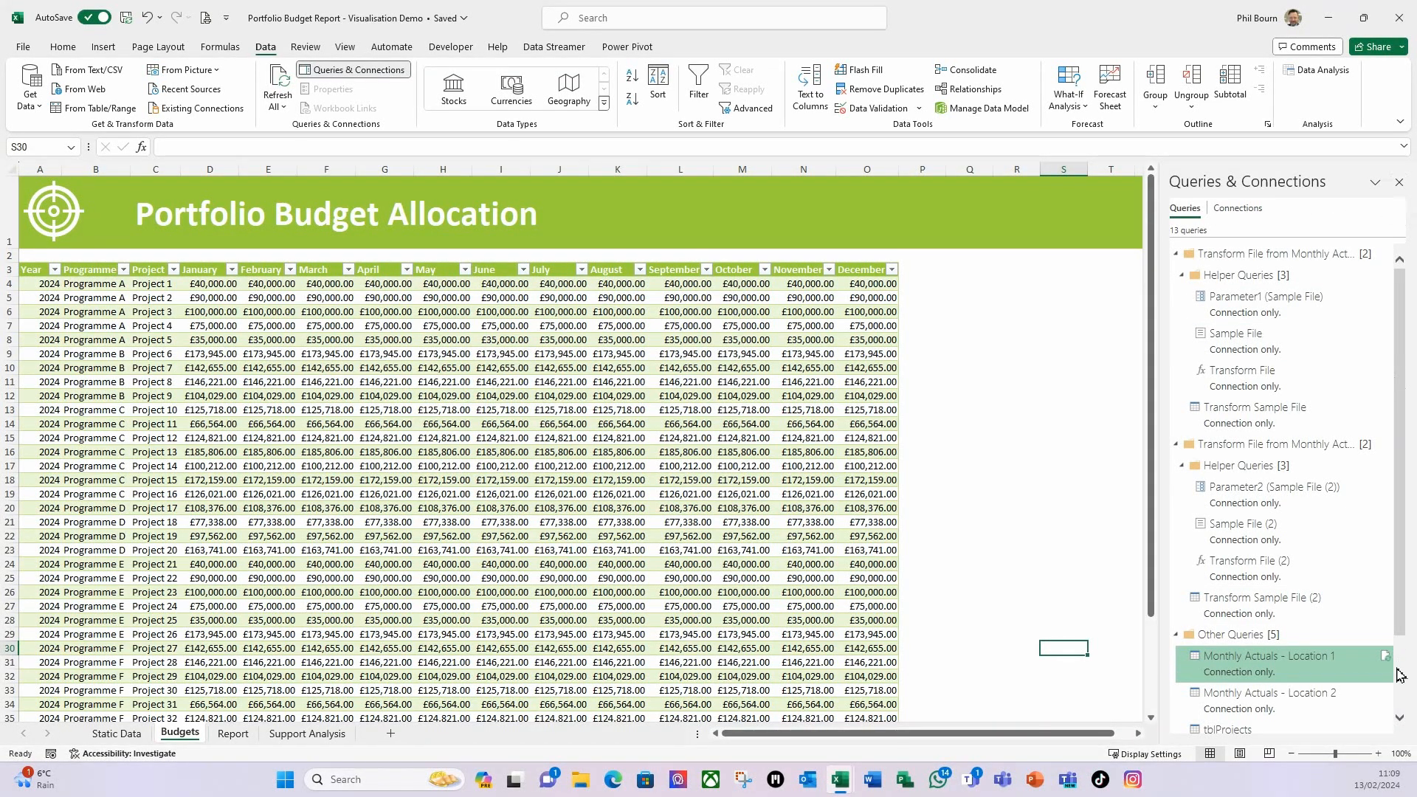
pyautogui.scroll(-3, 1400, 634)
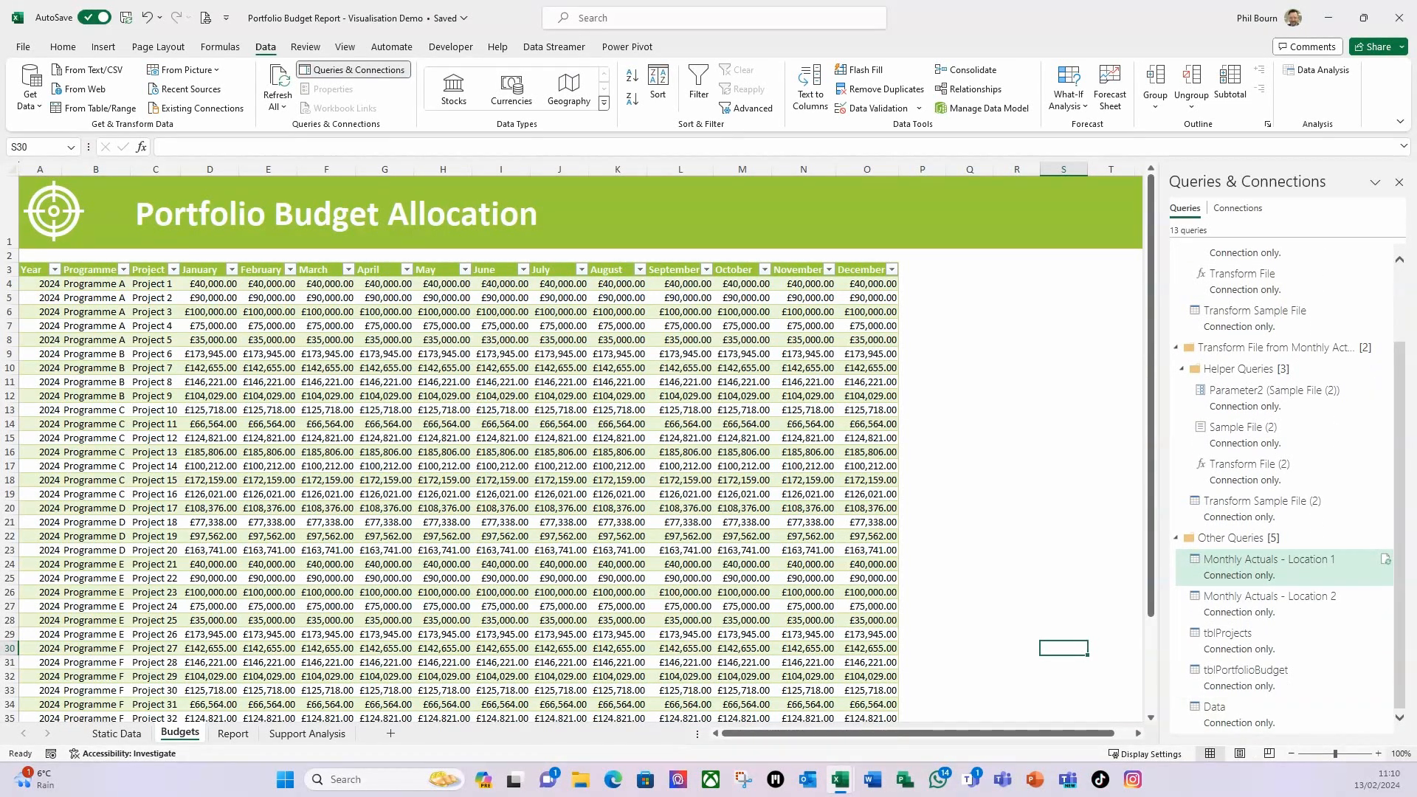
pyautogui.click(1401, 185)
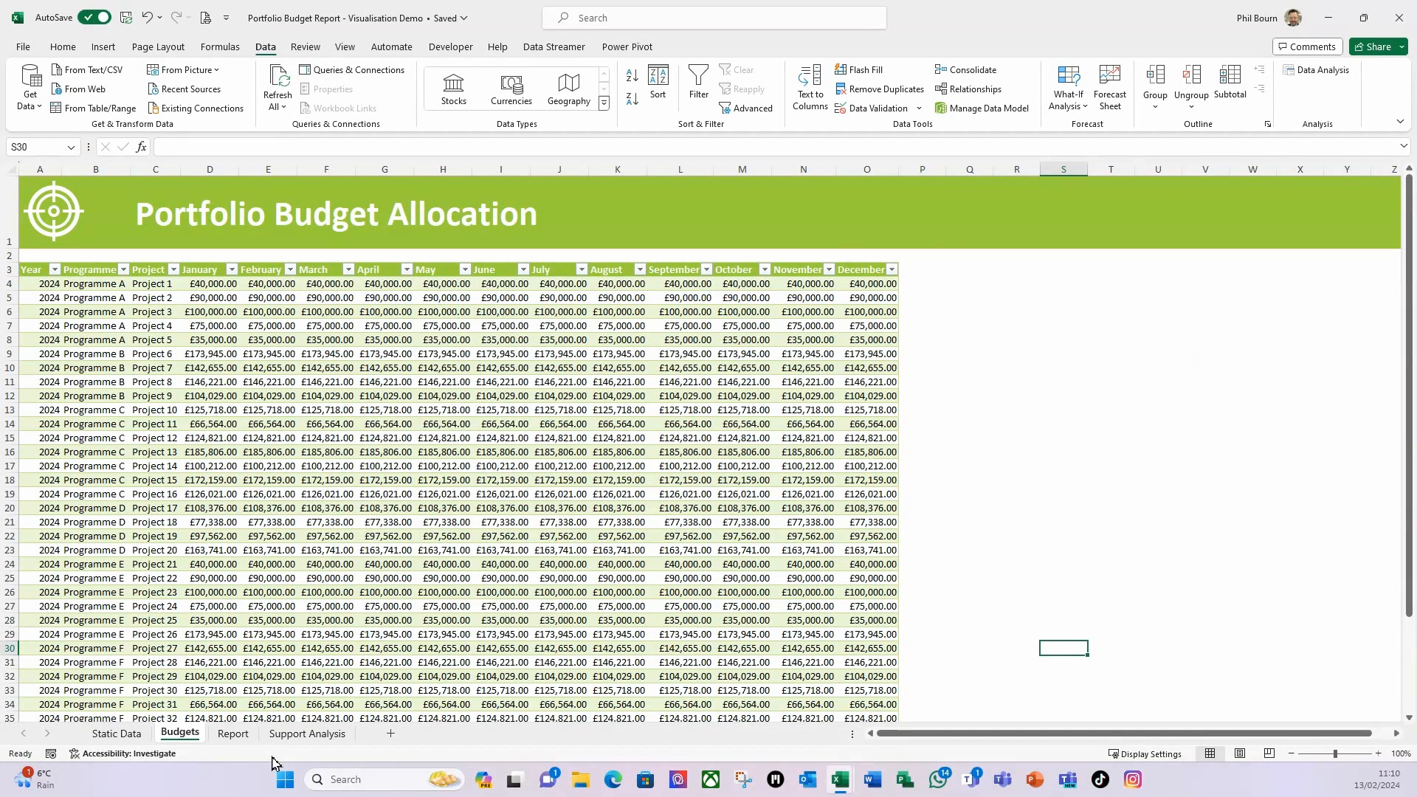
# Step: Insert a PivotTable at cell C7 of the Support Analysis sheet, using the Query - Data connection as its external source
pyautogui.click(303, 735)
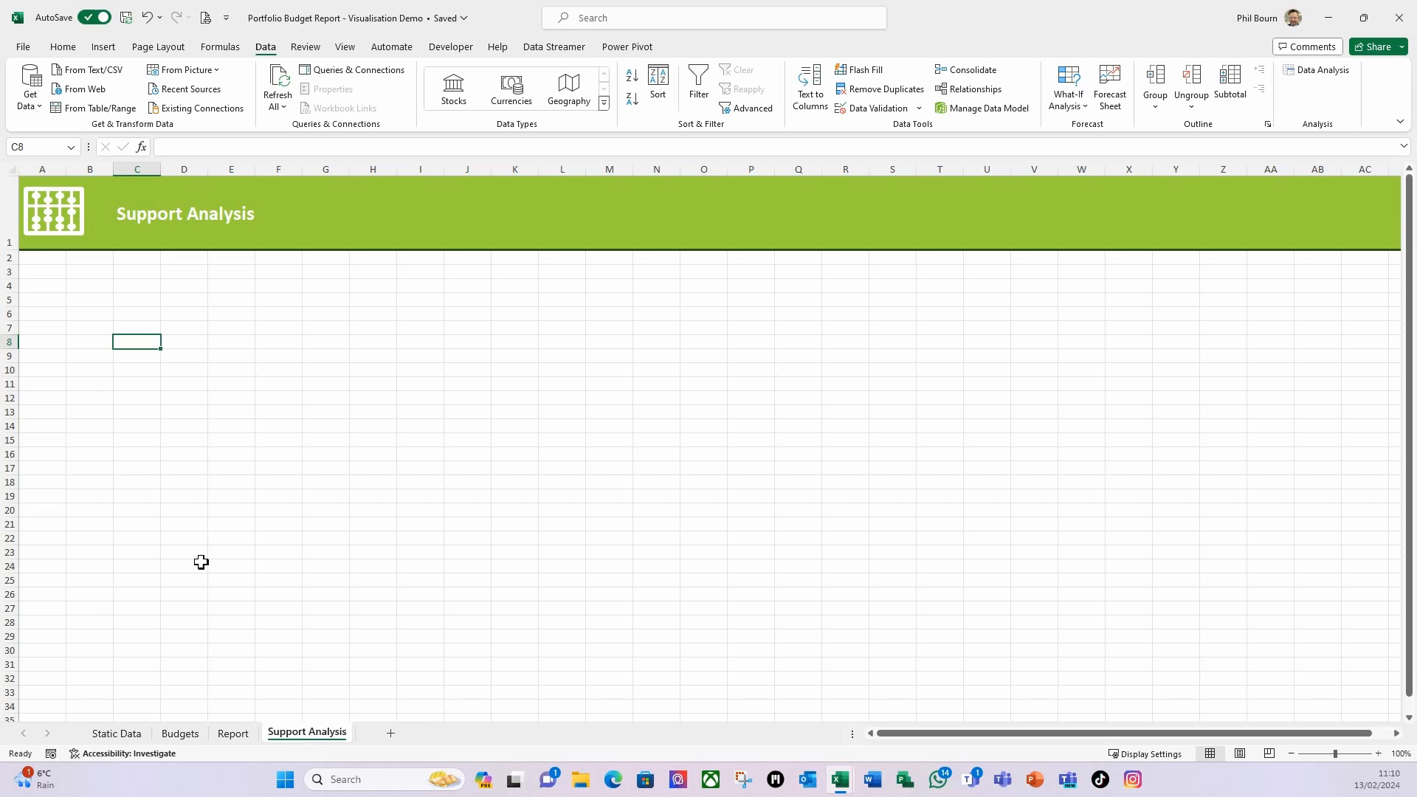
pyautogui.click(139, 302)
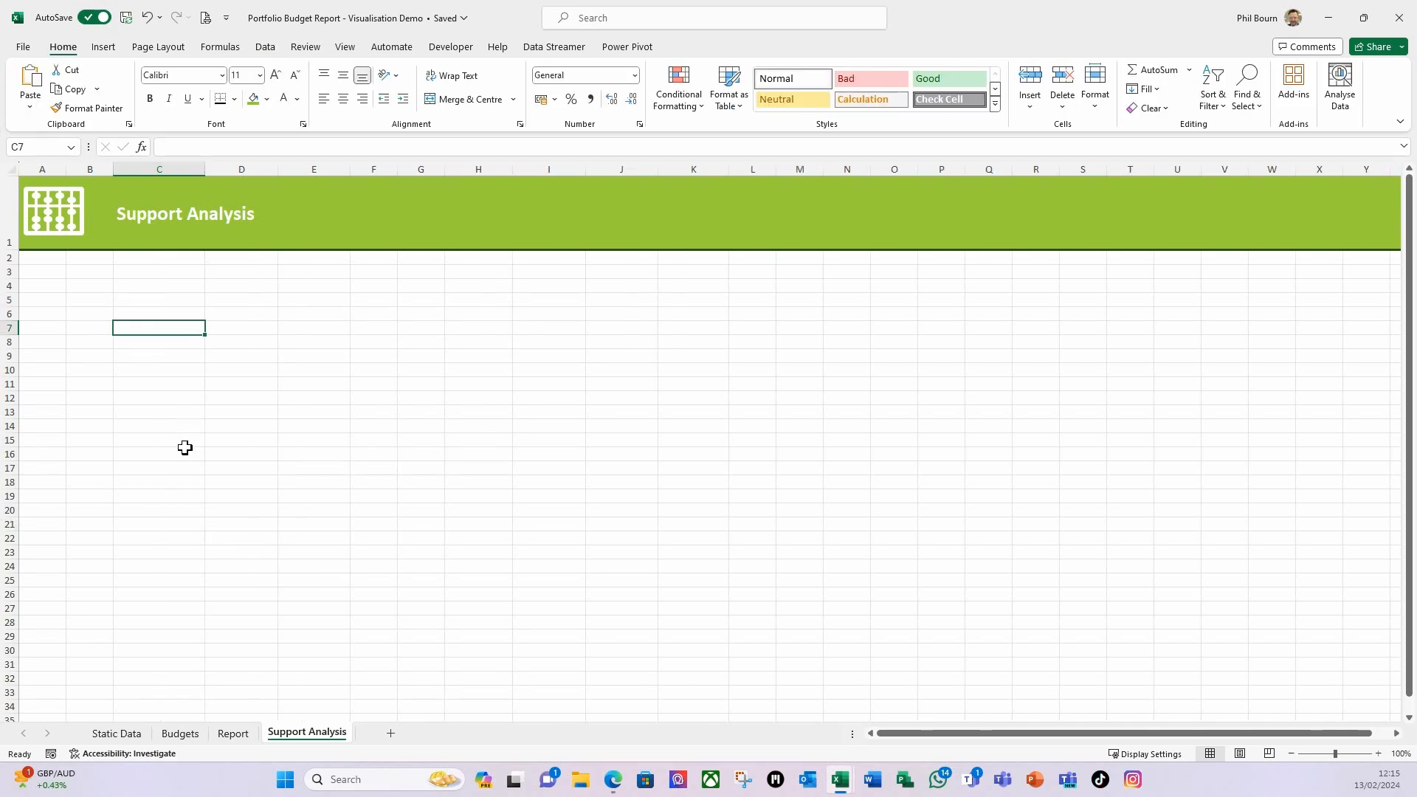
pyautogui.click(162, 354)
pyautogui.click(145, 330)
pyautogui.click(104, 48)
pyautogui.click(35, 109)
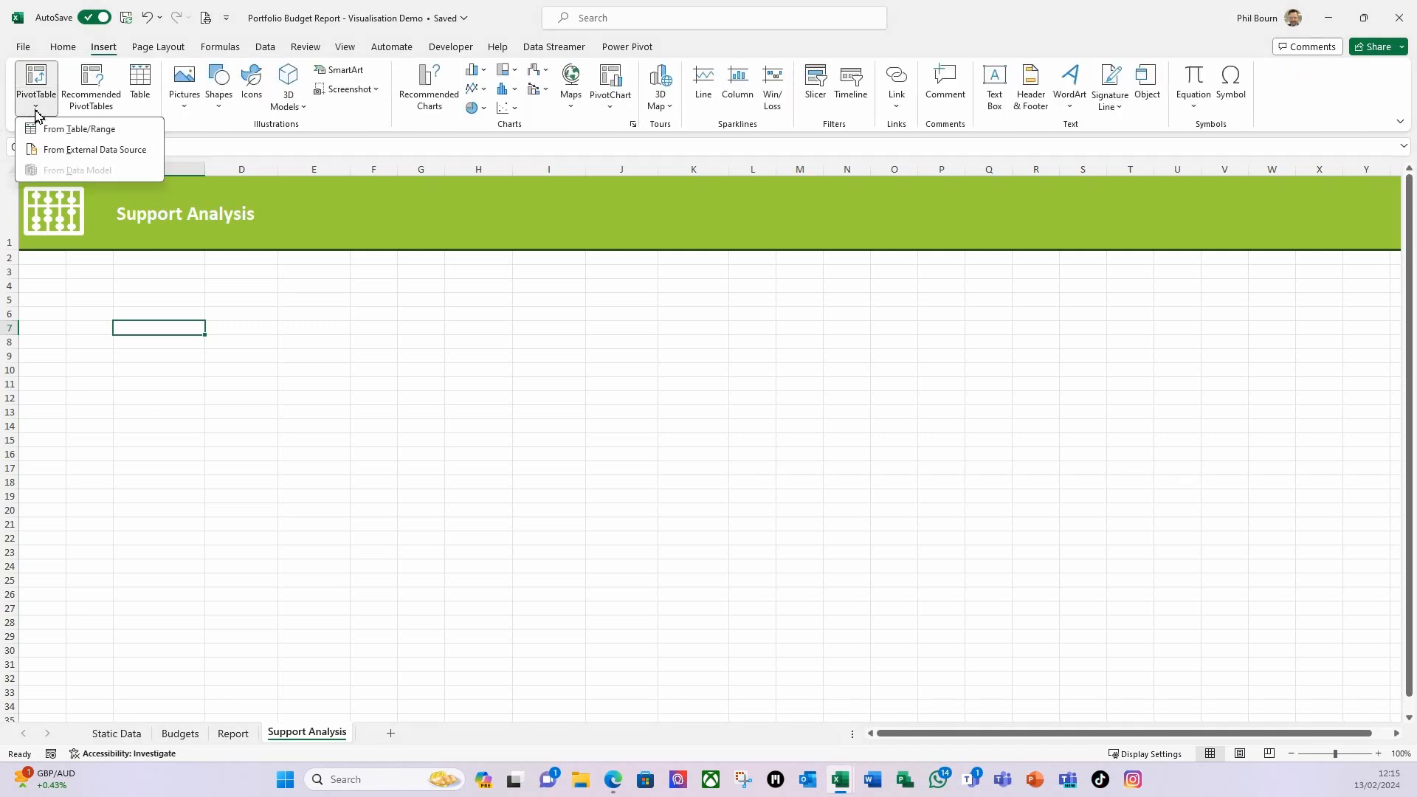
pyautogui.click(77, 152)
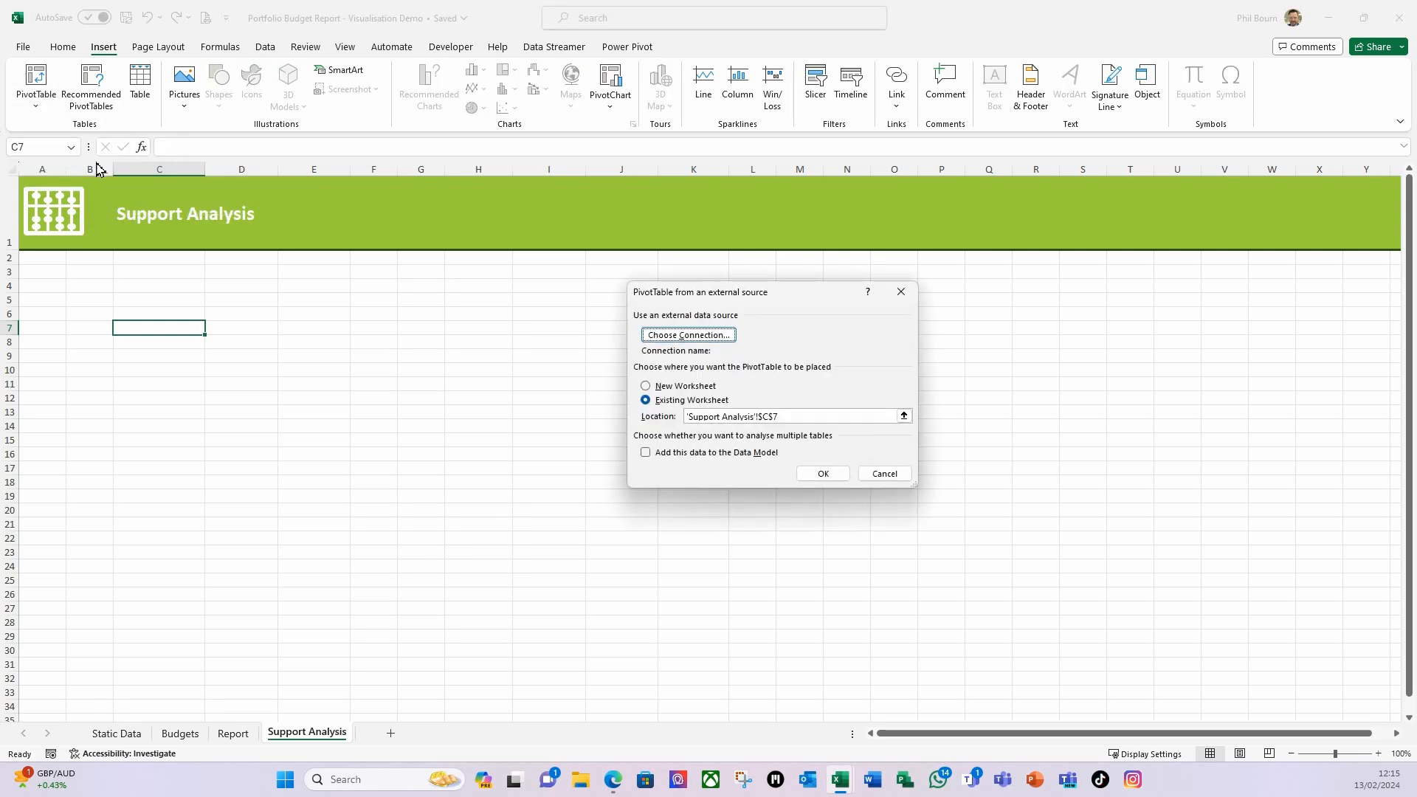
pyautogui.click(685, 335)
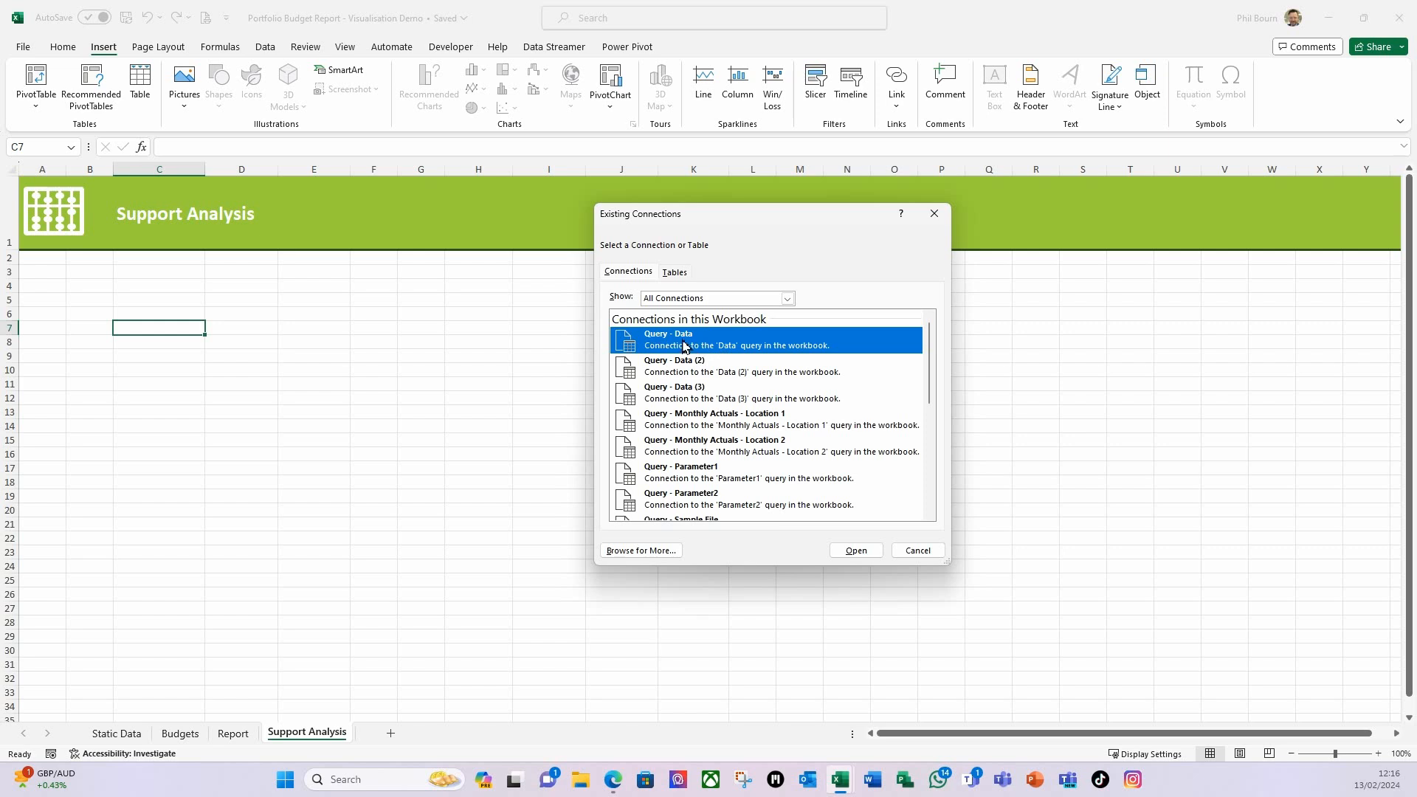
pyautogui.click(855, 553)
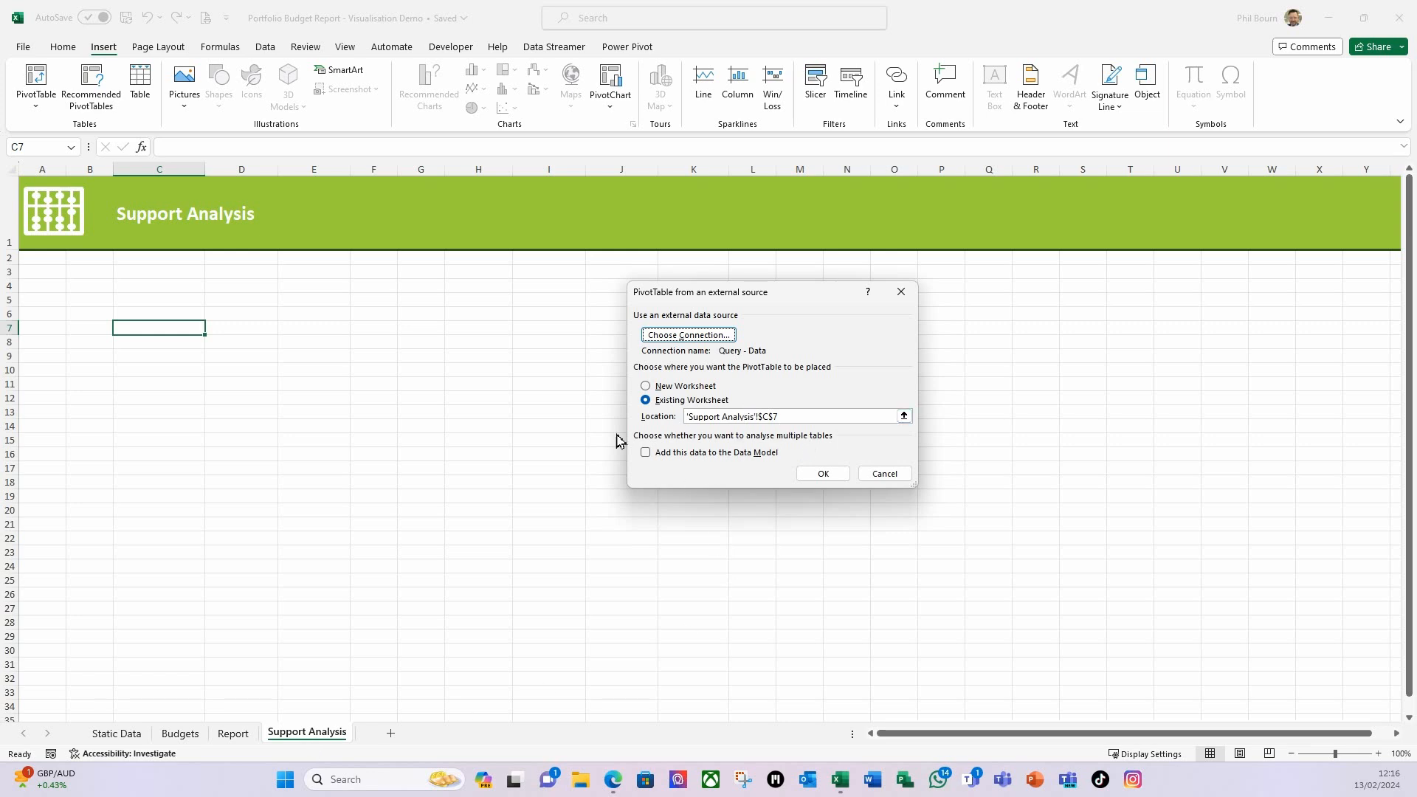
pyautogui.click(828, 474)
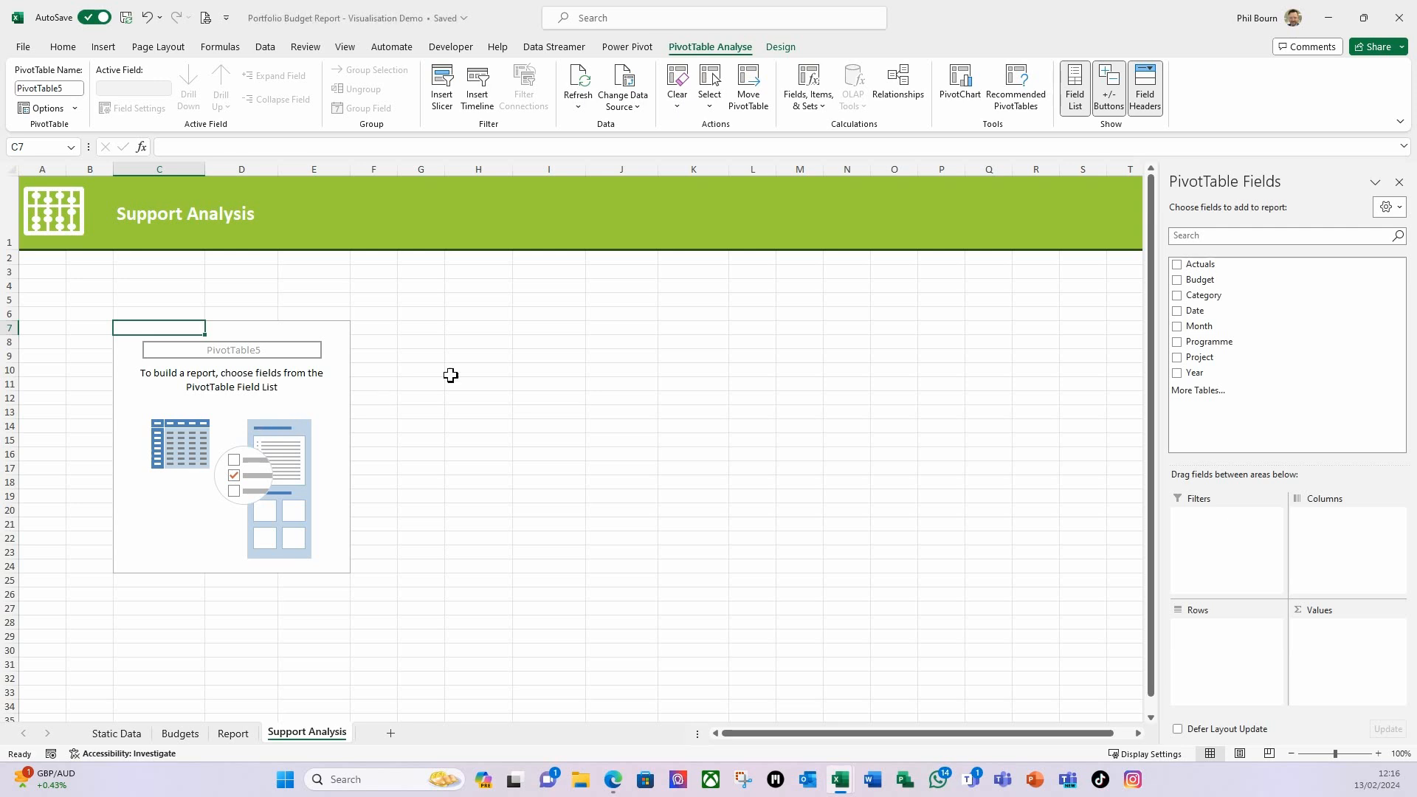
# Step: Set up the PivotTable with Category as rows and Actuals followed by Budget as summed values
pyautogui.click(1192, 297)
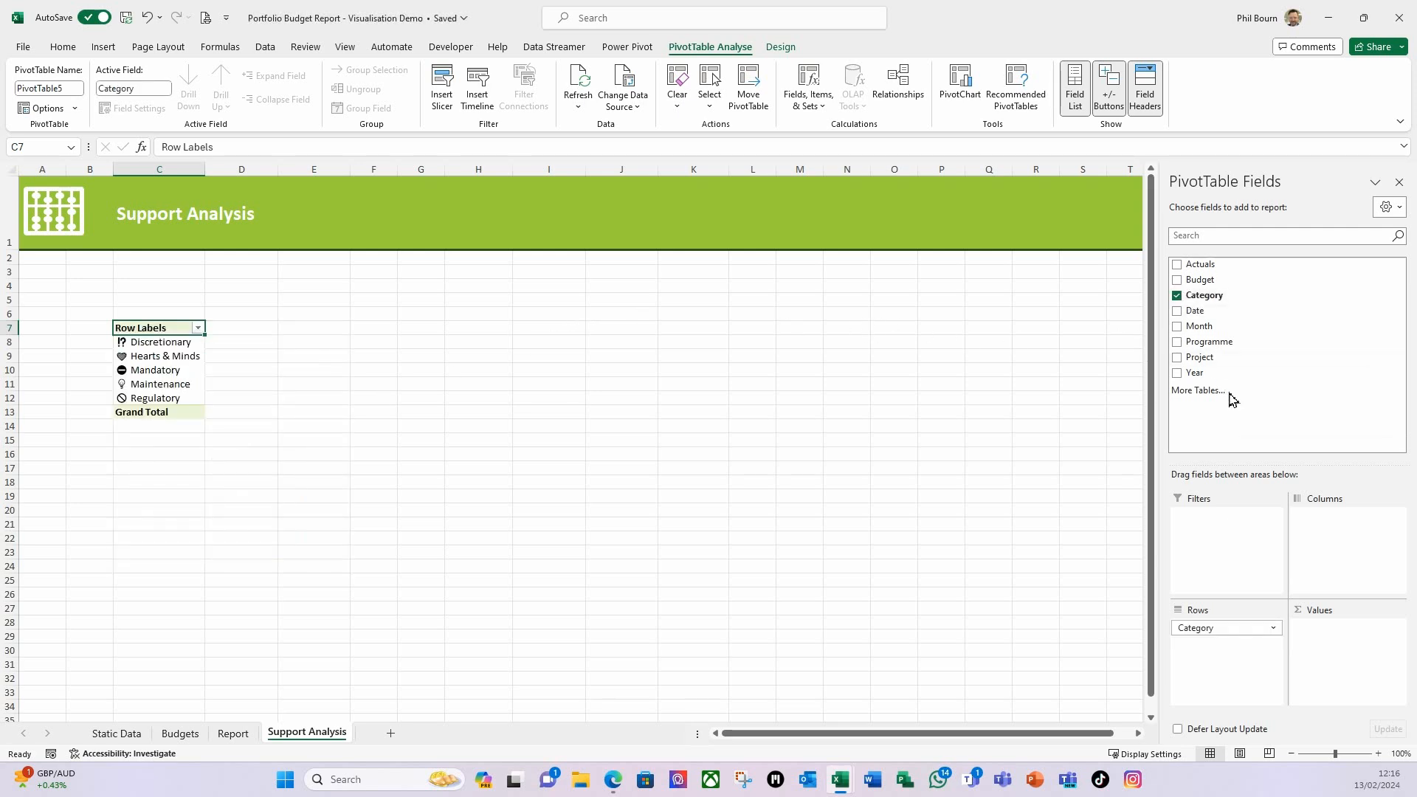
pyautogui.click(1186, 280)
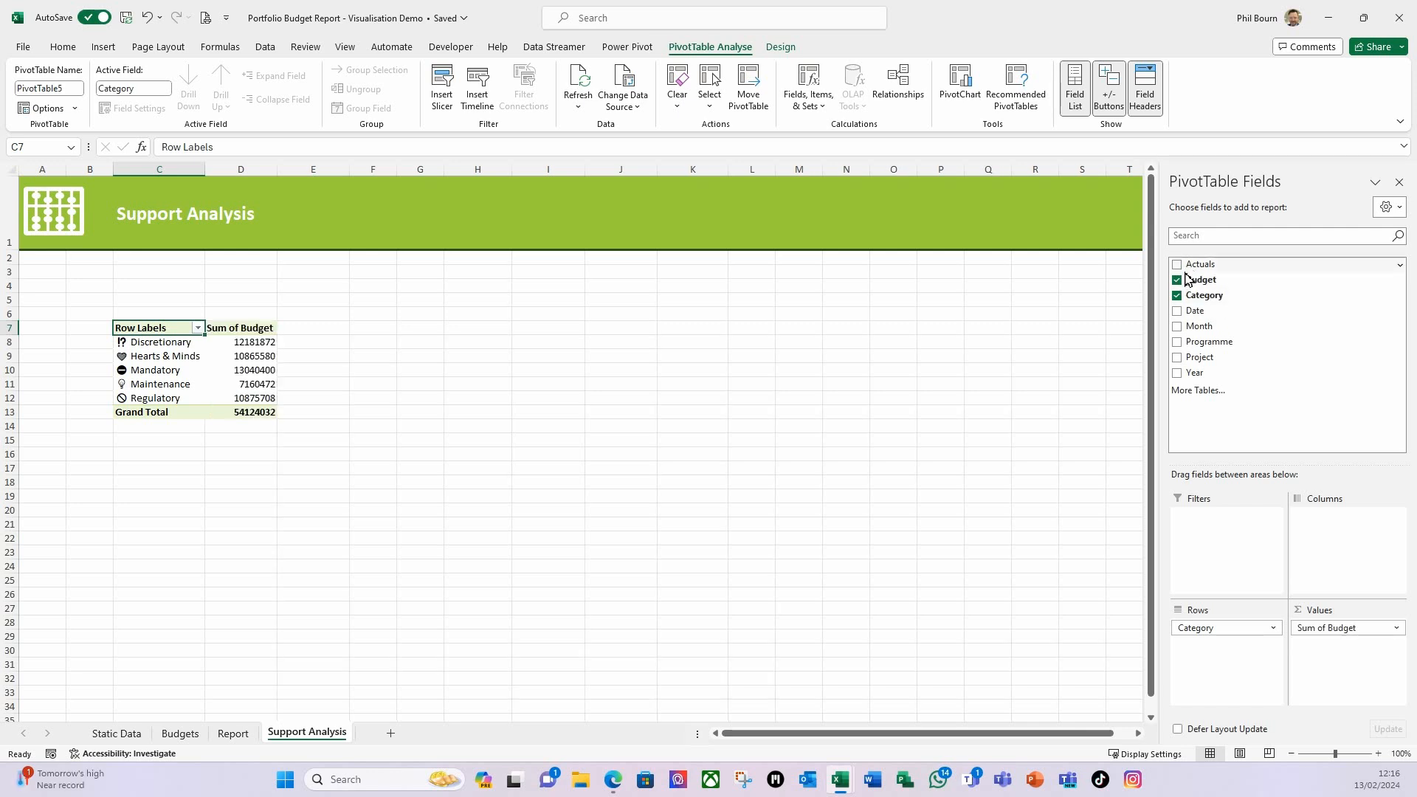
pyautogui.click(1184, 266)
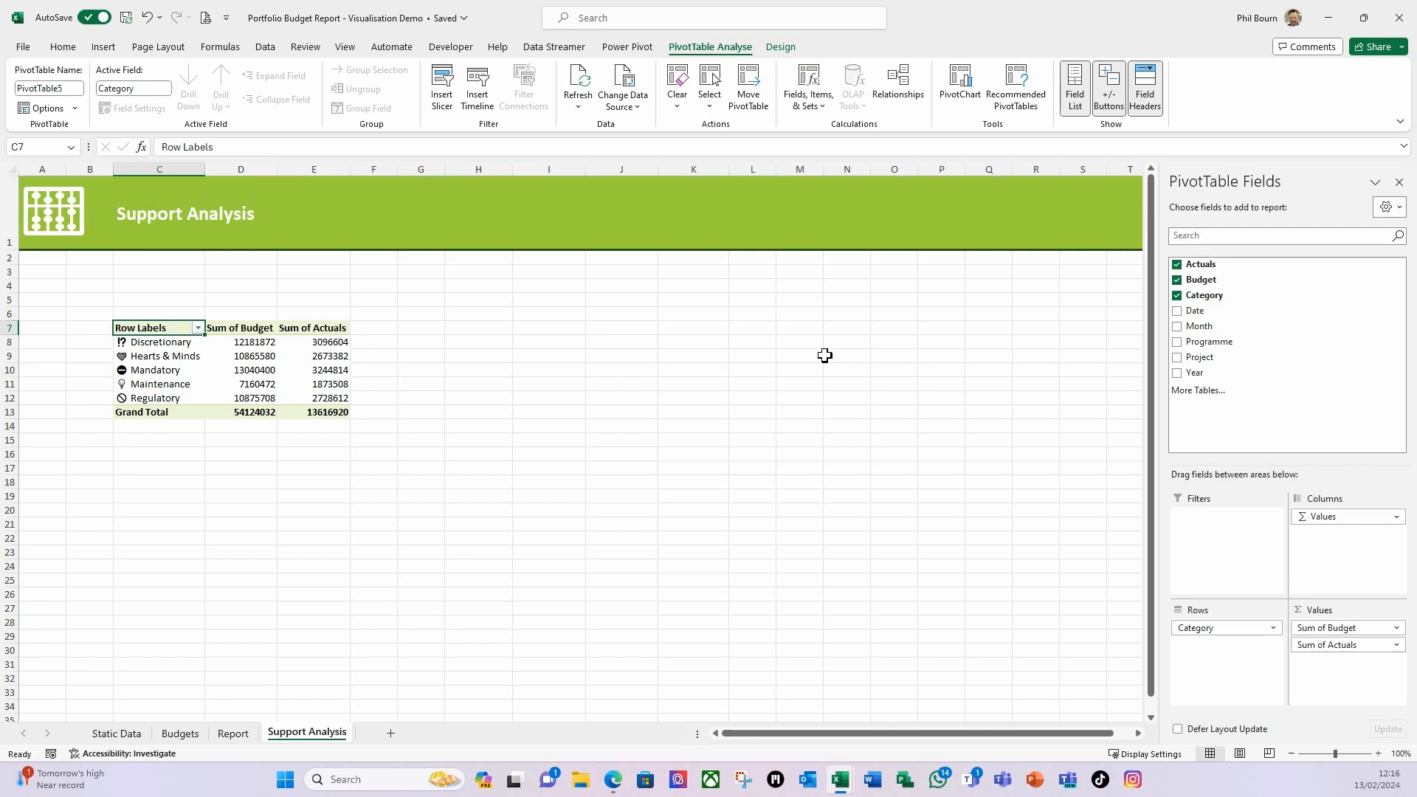
pyautogui.moveTo(1342, 646); pyautogui.dragTo(1328, 633)
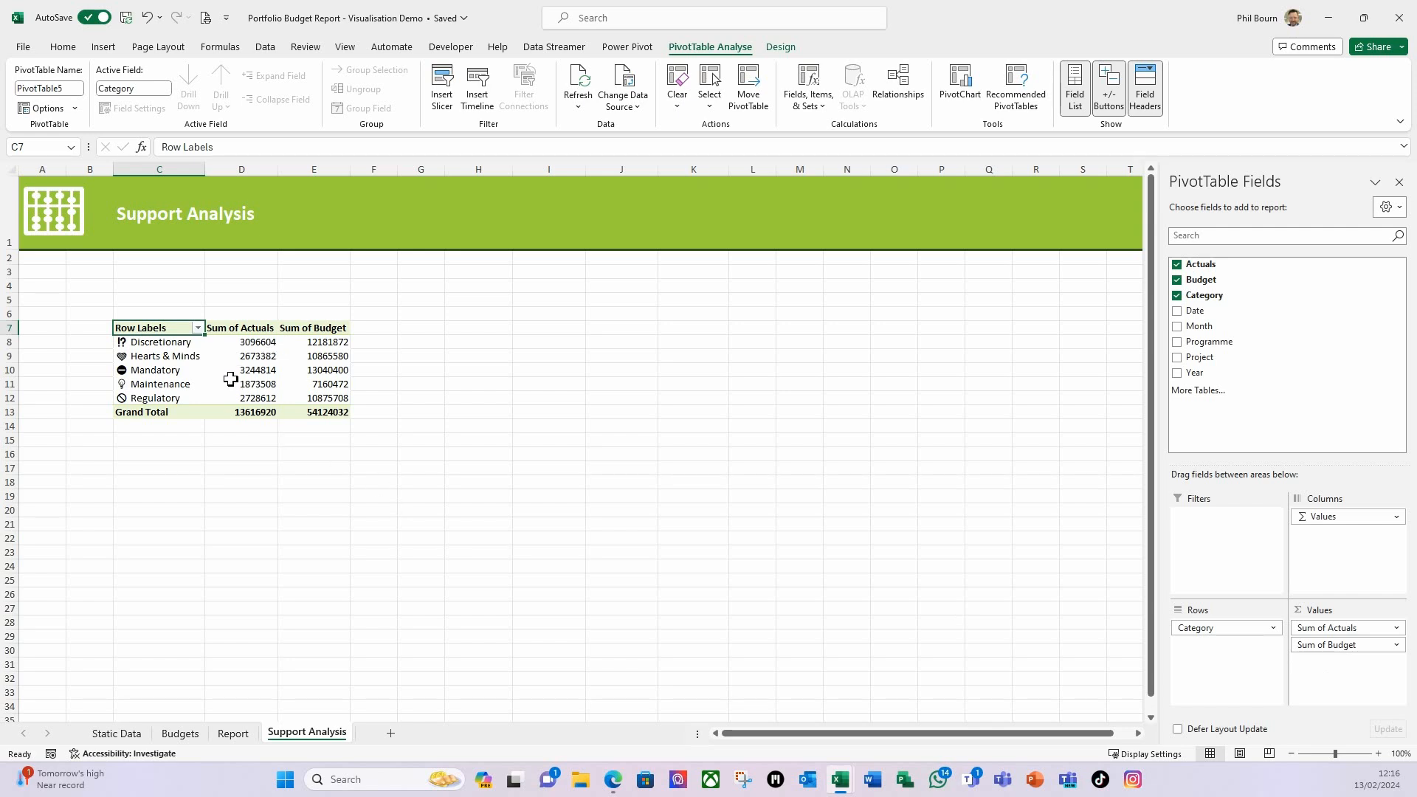
# Step: Format the Sum of Actuals values as Accounting with the £ symbol and no decimal places
pyautogui.click(247, 342)
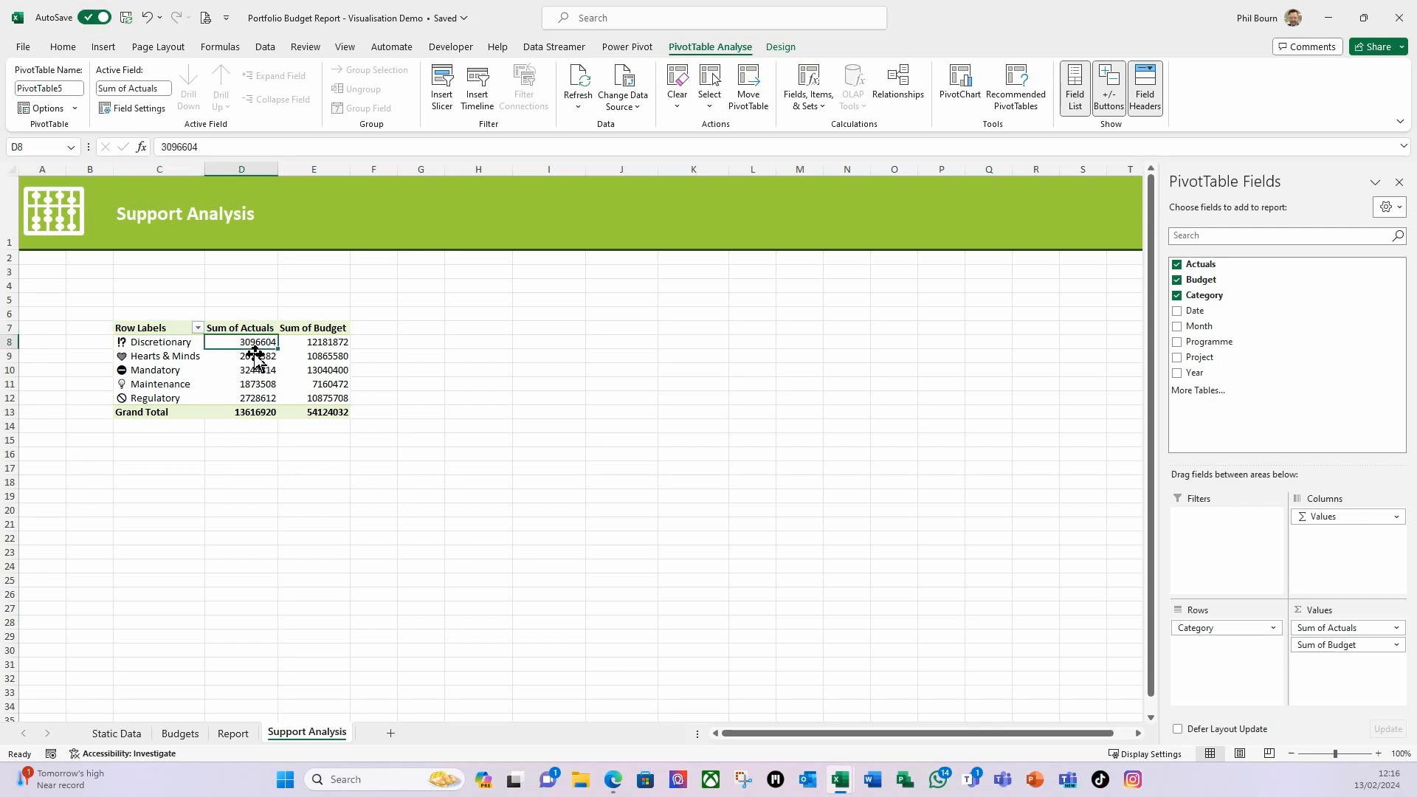
pyautogui.rightClick(252, 347)
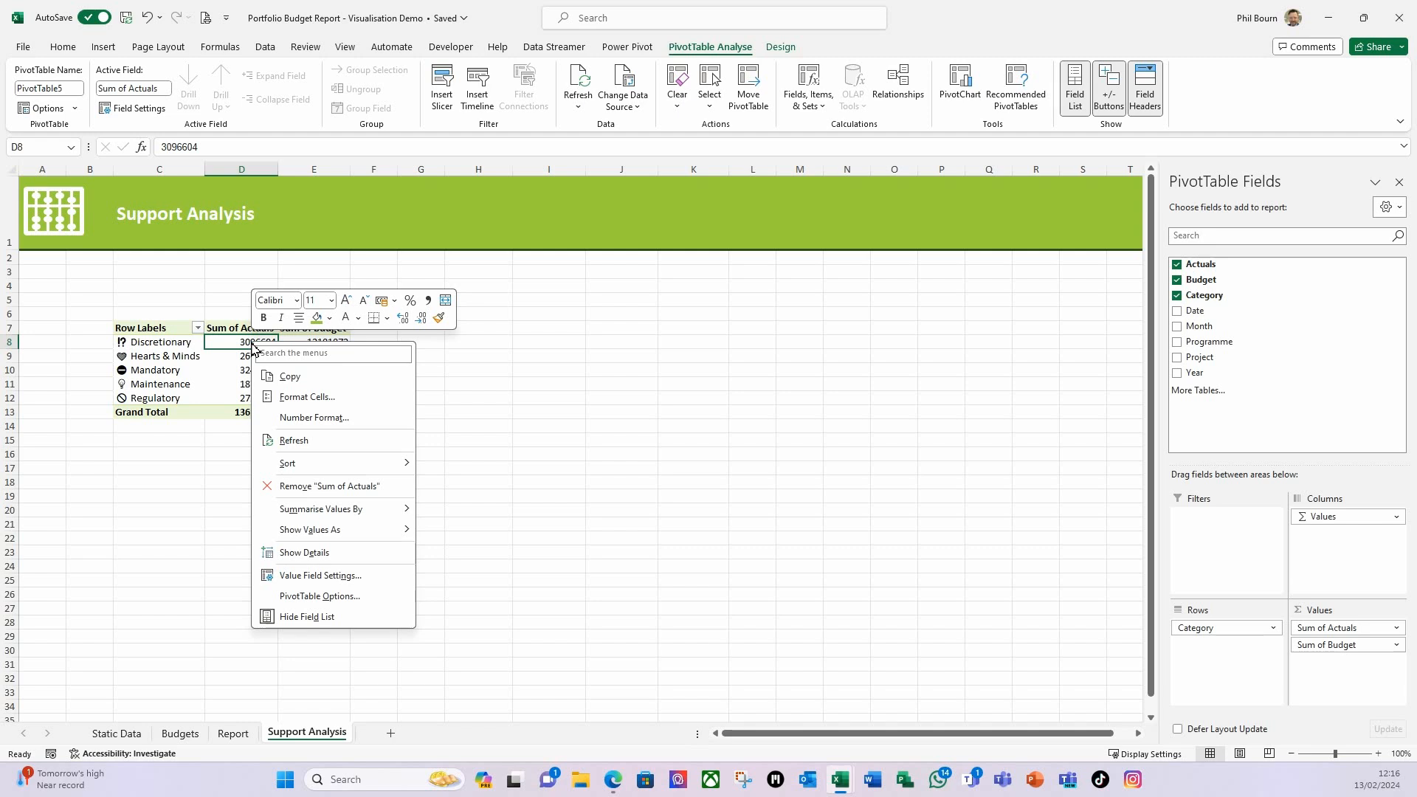
pyautogui.click(353, 579)
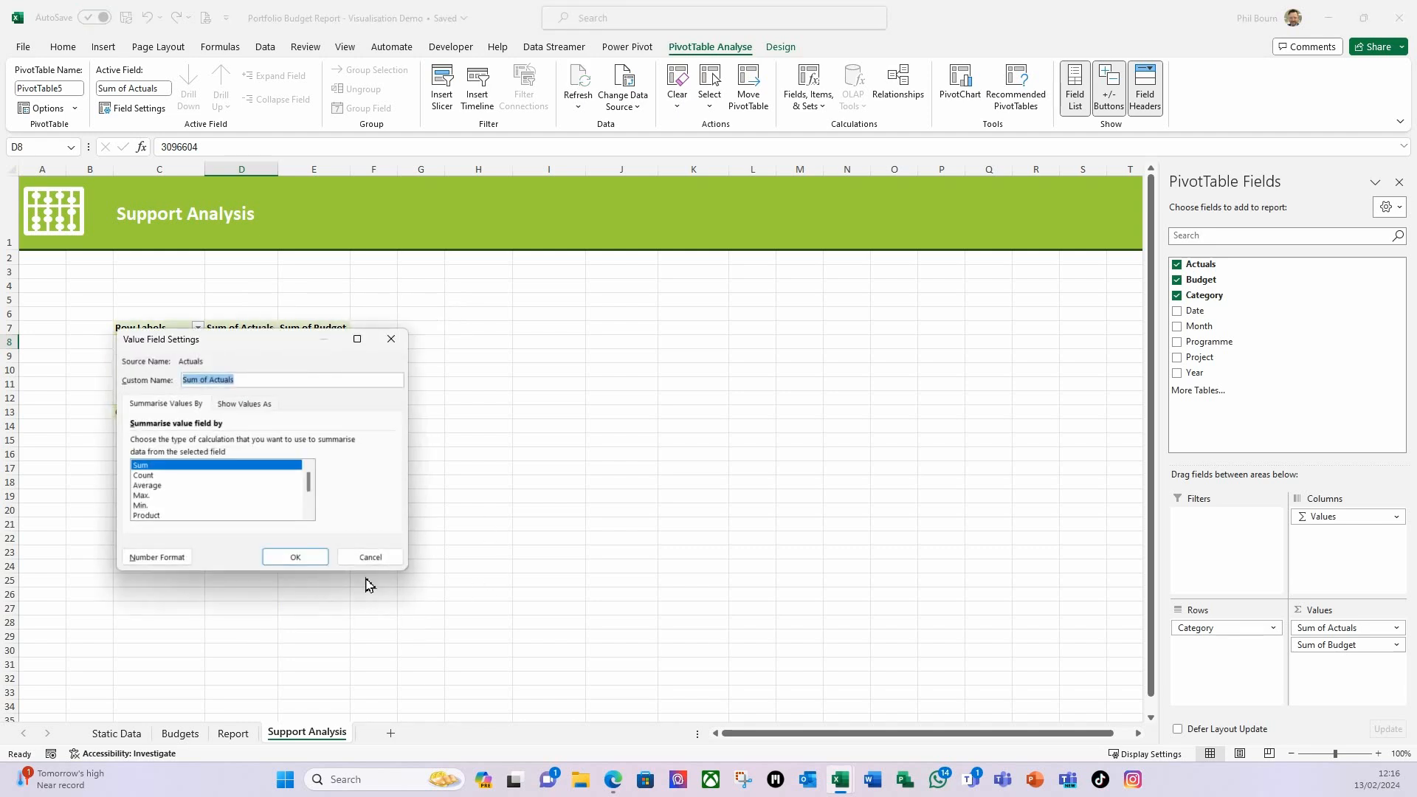
pyautogui.click(170, 559)
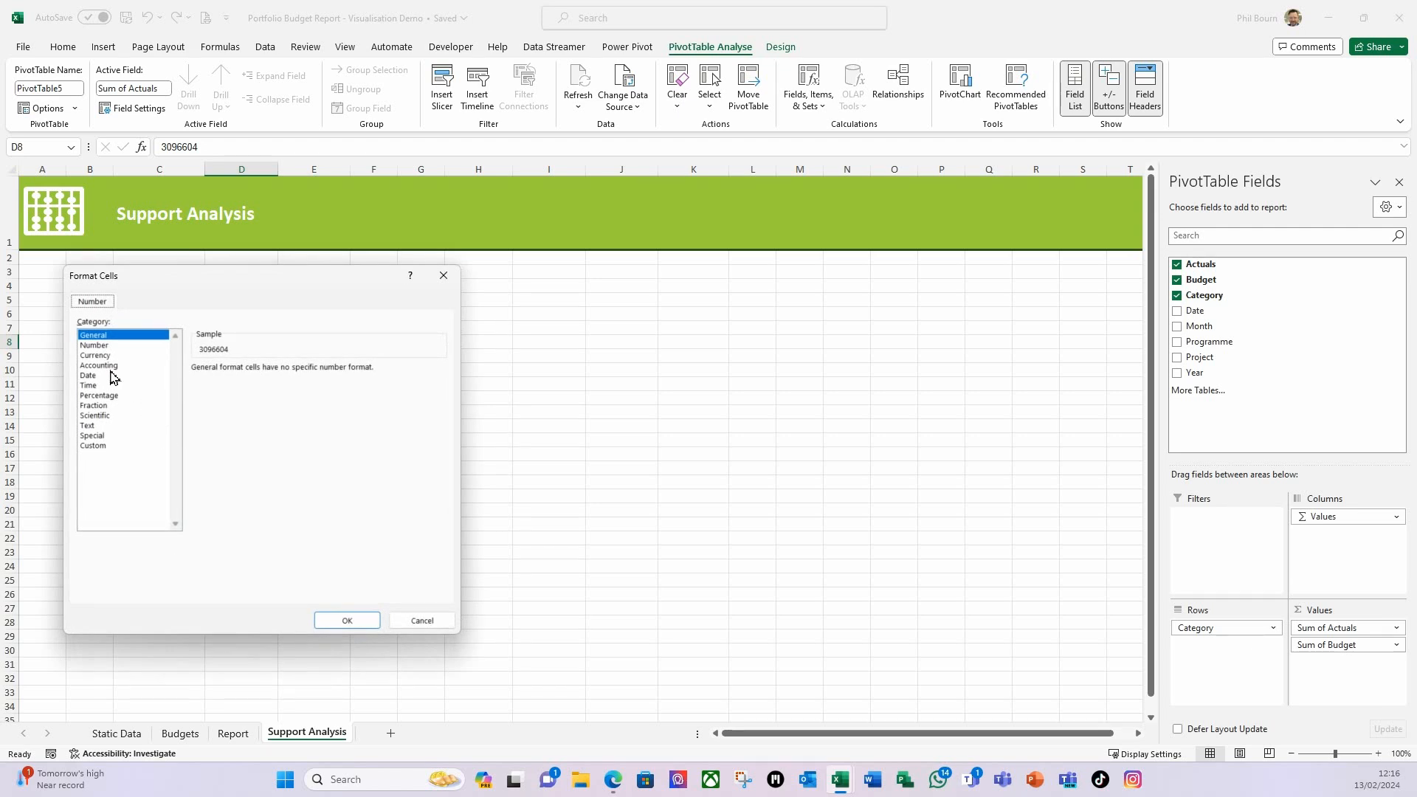
pyautogui.click(110, 366)
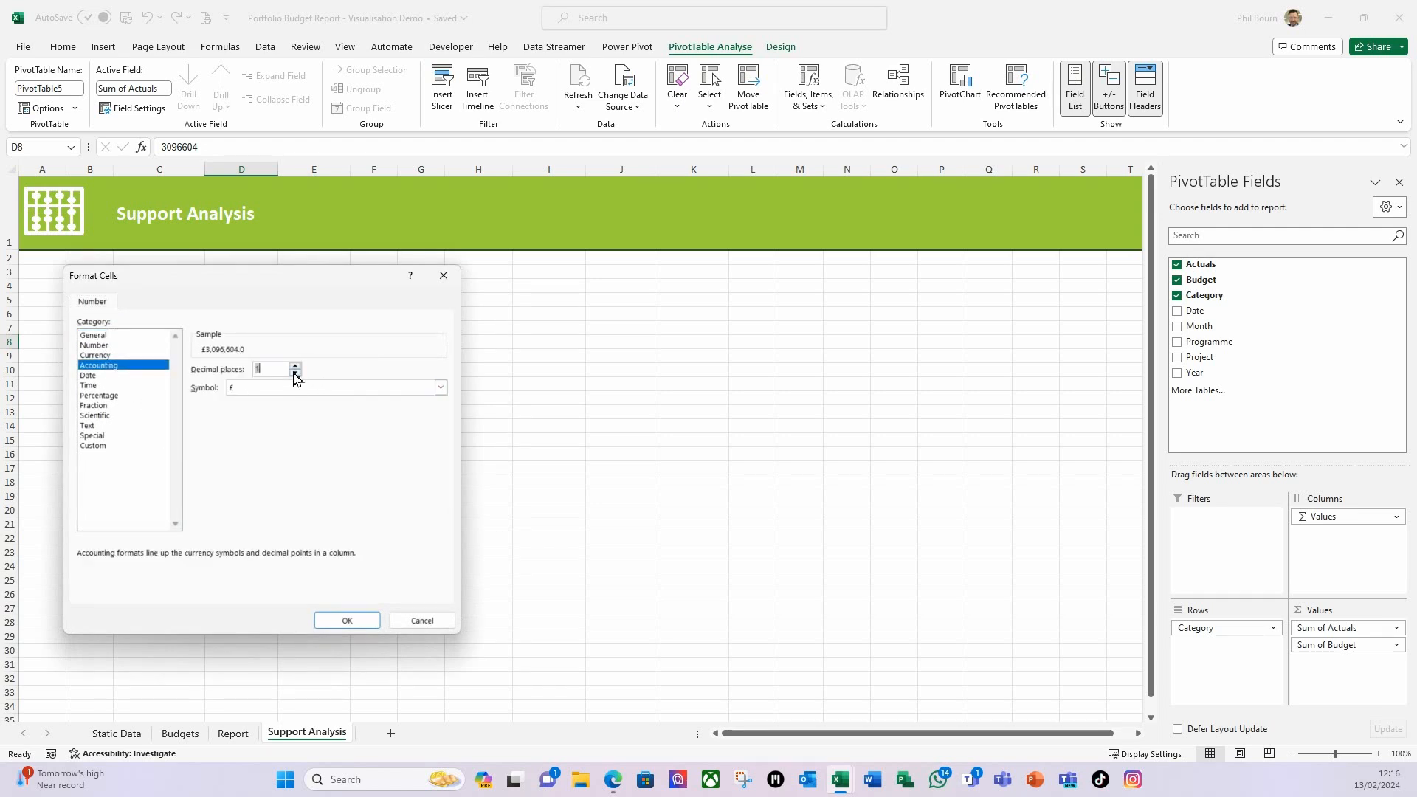
pyautogui.click(347, 621)
pyautogui.click(295, 558)
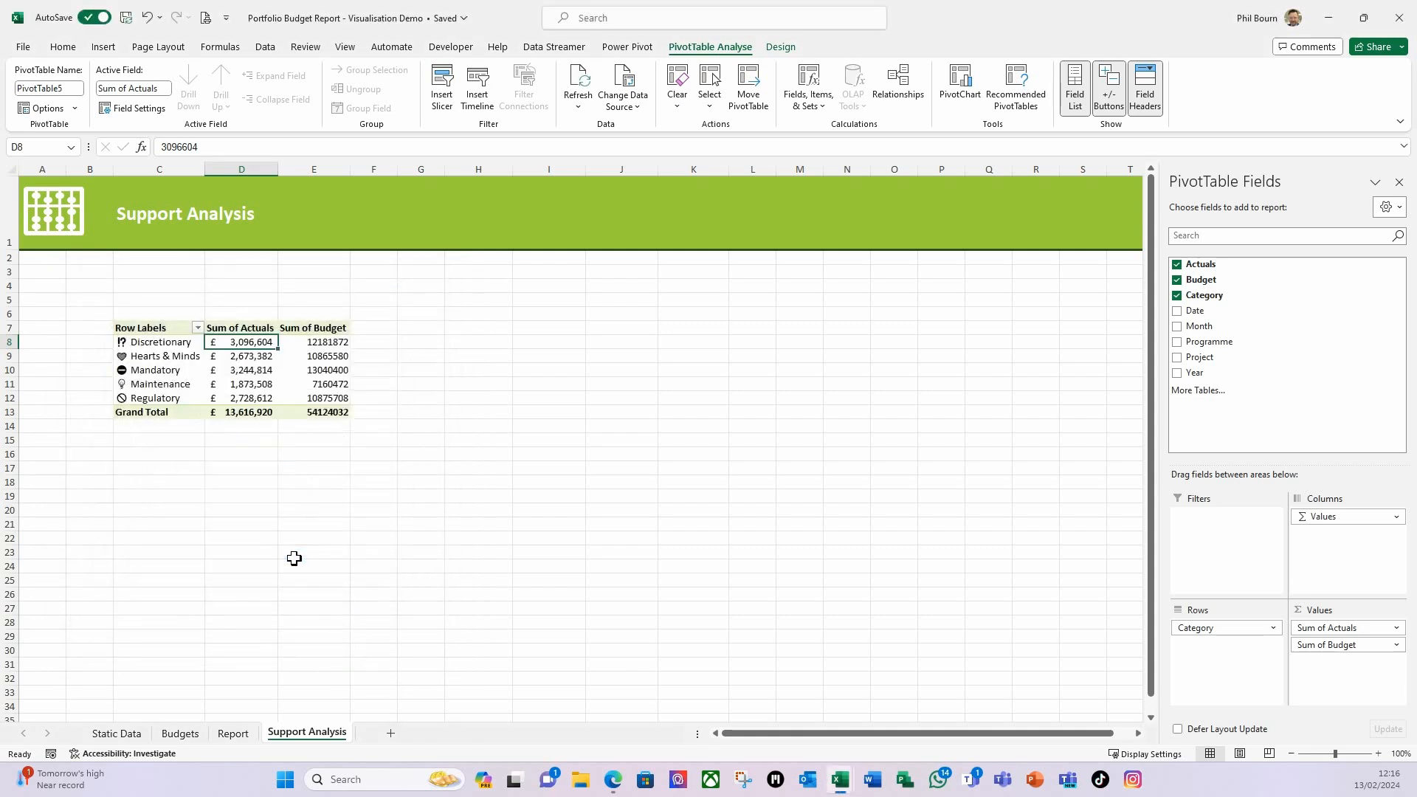
# Step: Format the Sum of Budget values as Accounting with the £ symbol and no decimal places
pyautogui.click(318, 344)
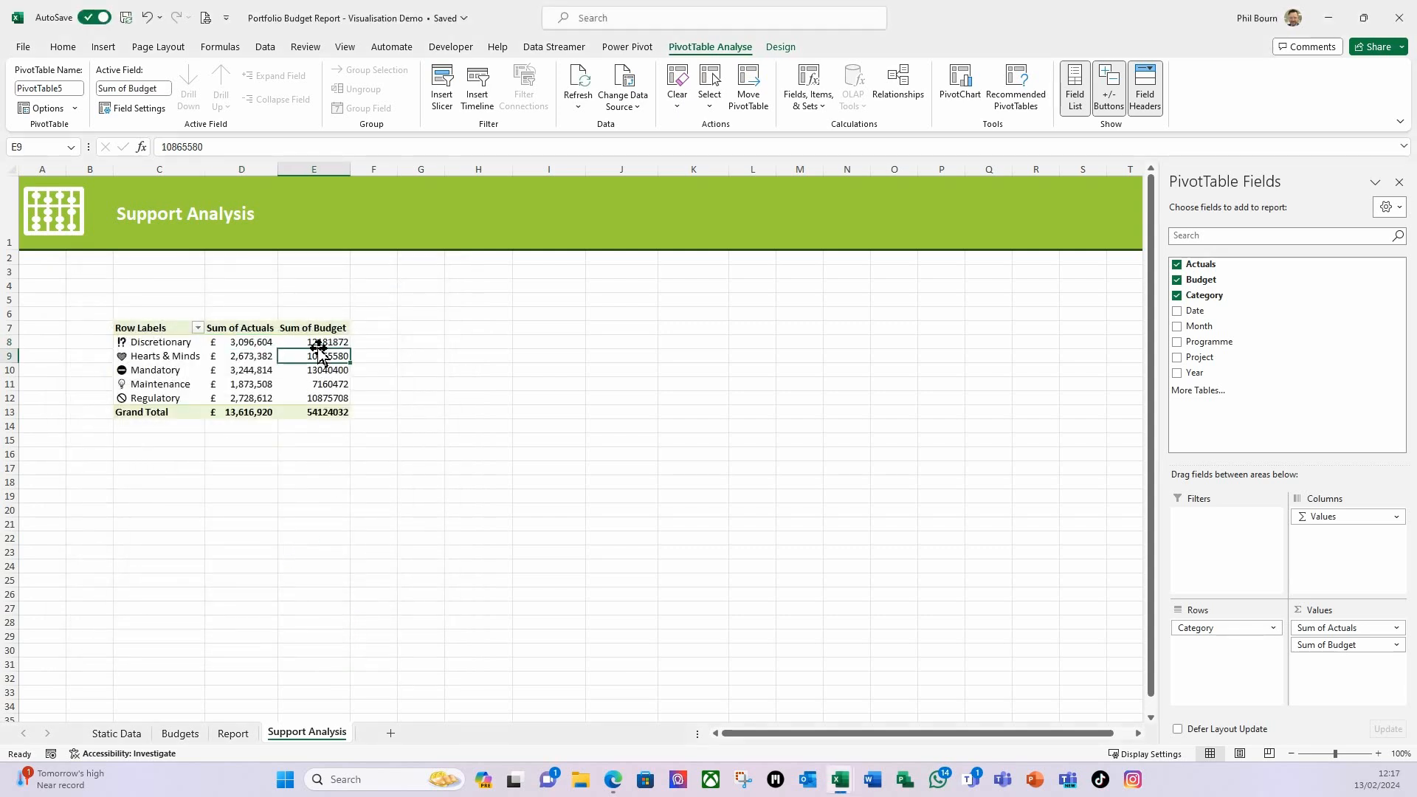
pyautogui.rightClick(319, 345)
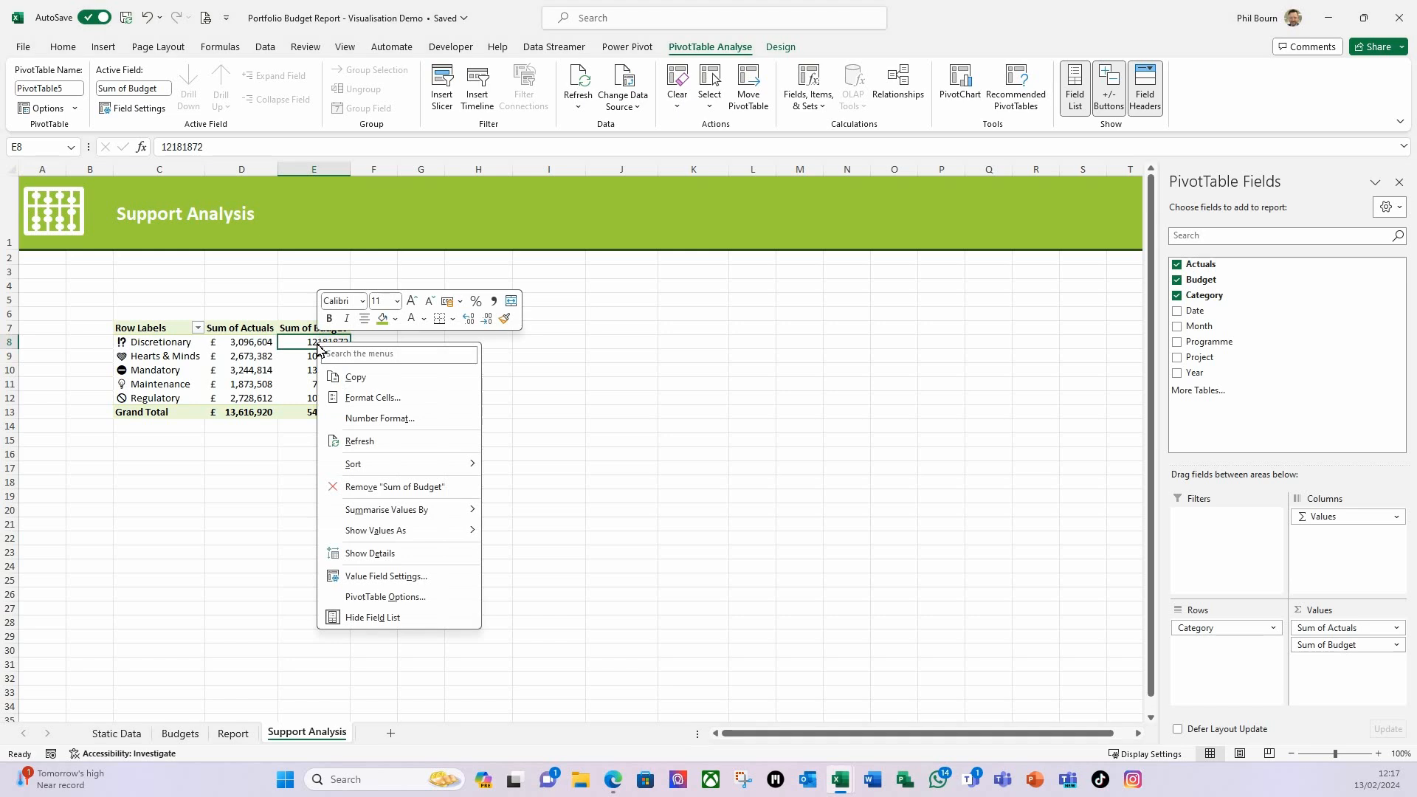
pyautogui.click(382, 578)
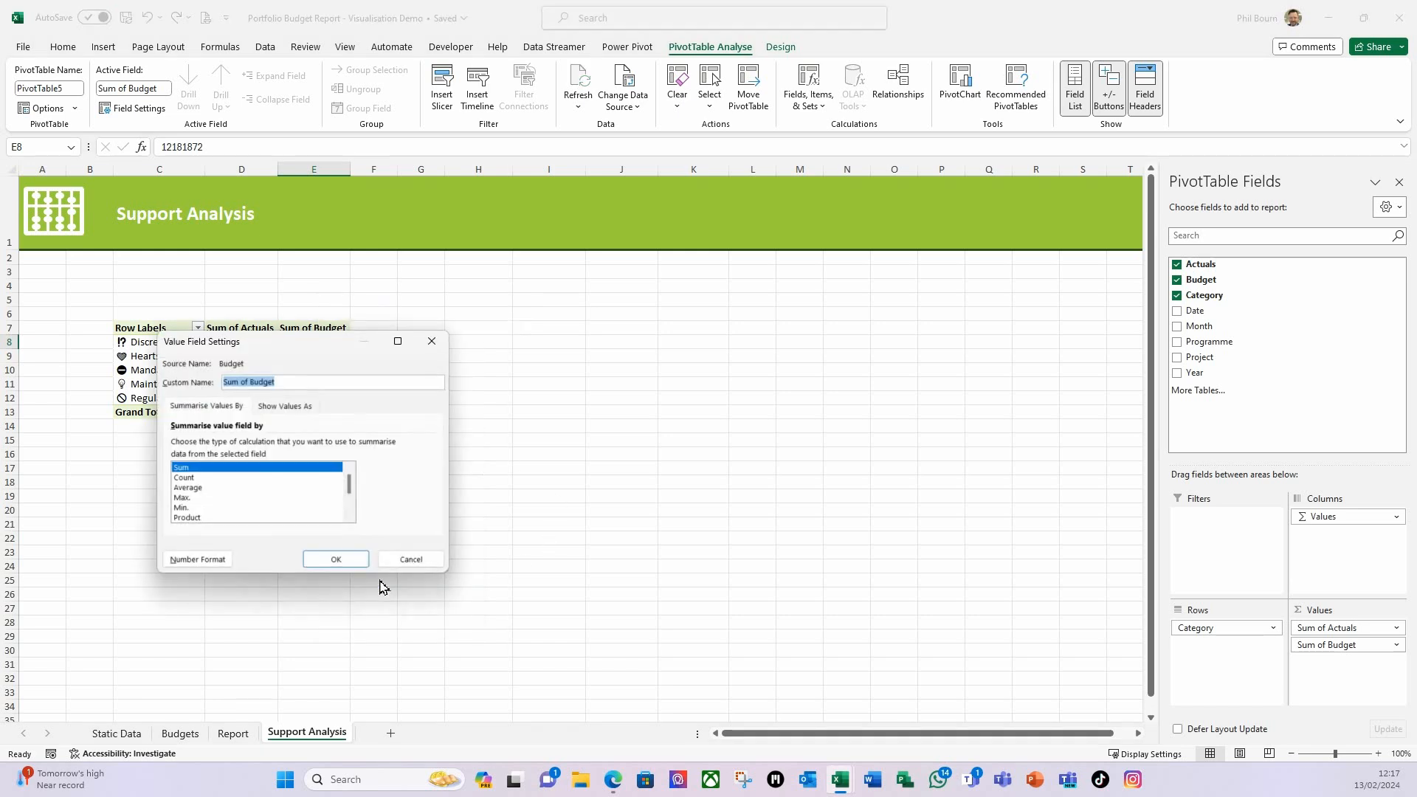
pyautogui.click(187, 564)
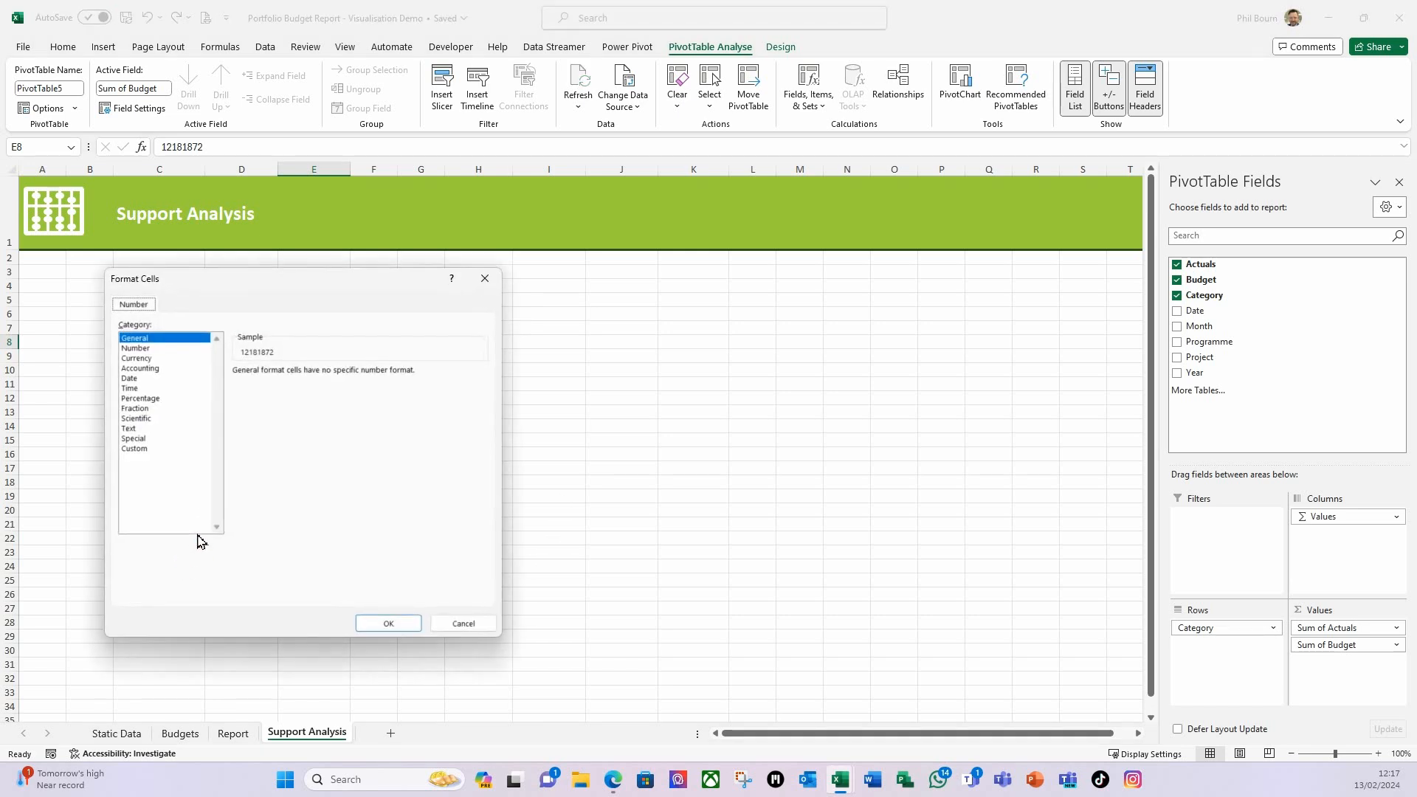
pyautogui.click(141, 368)
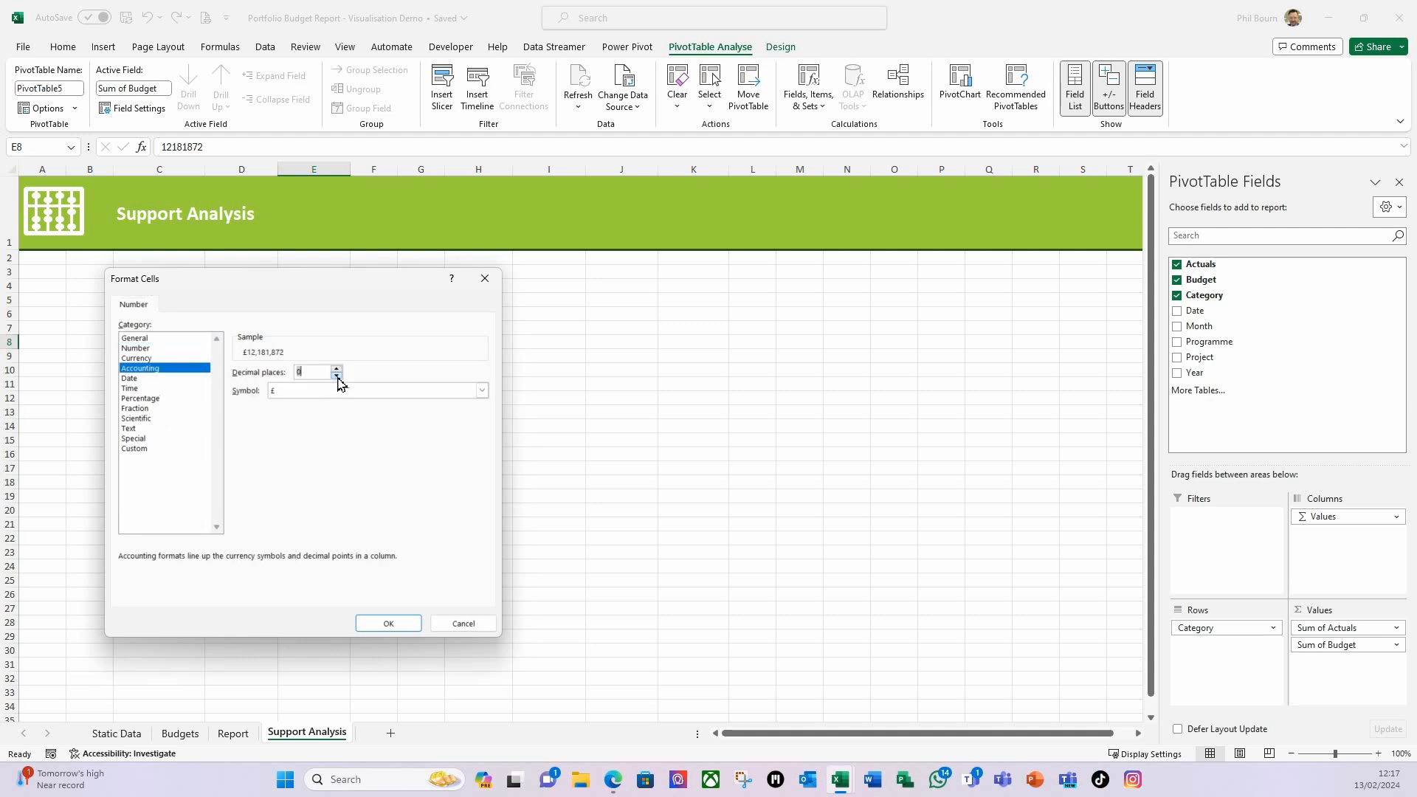
pyautogui.click(389, 624)
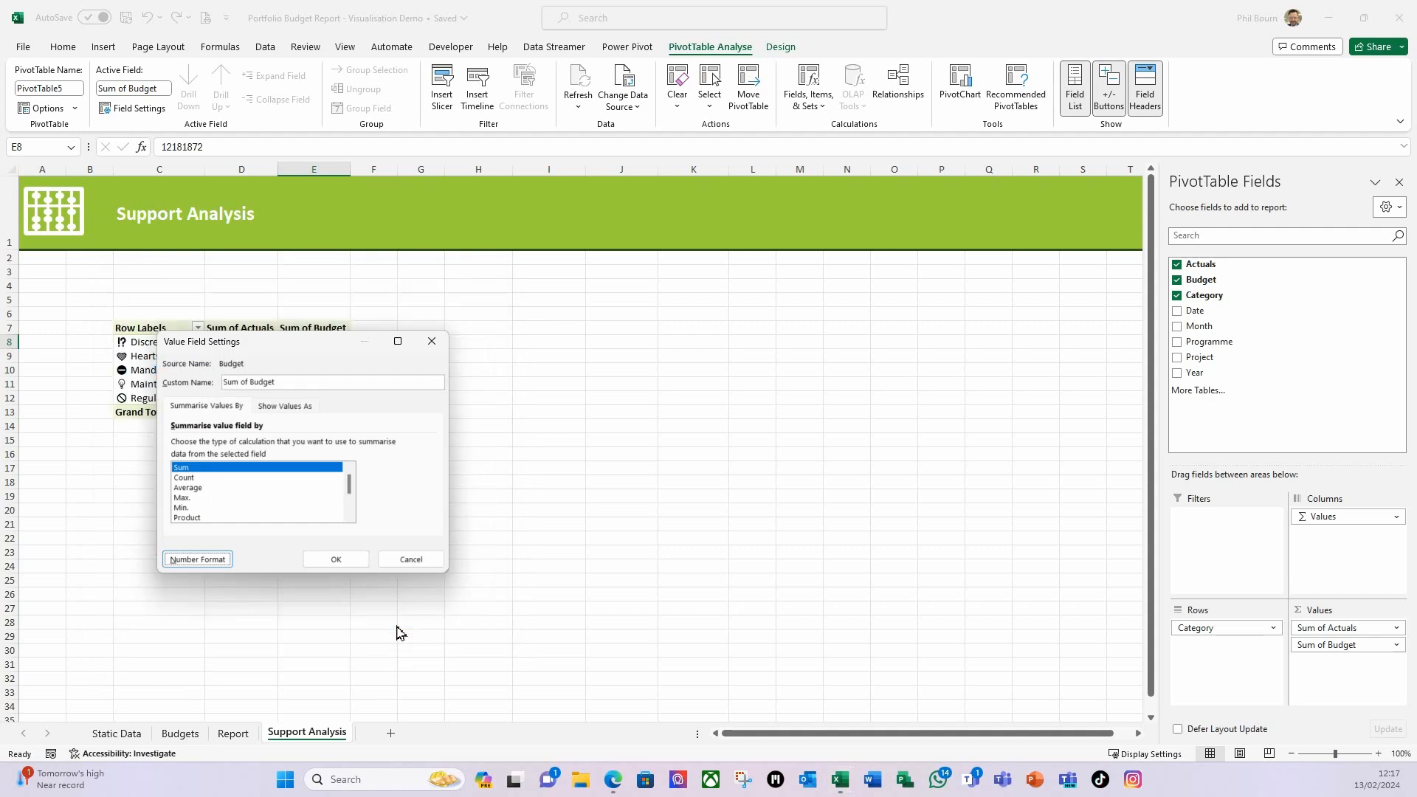
pyautogui.click(338, 559)
pyautogui.click(242, 370)
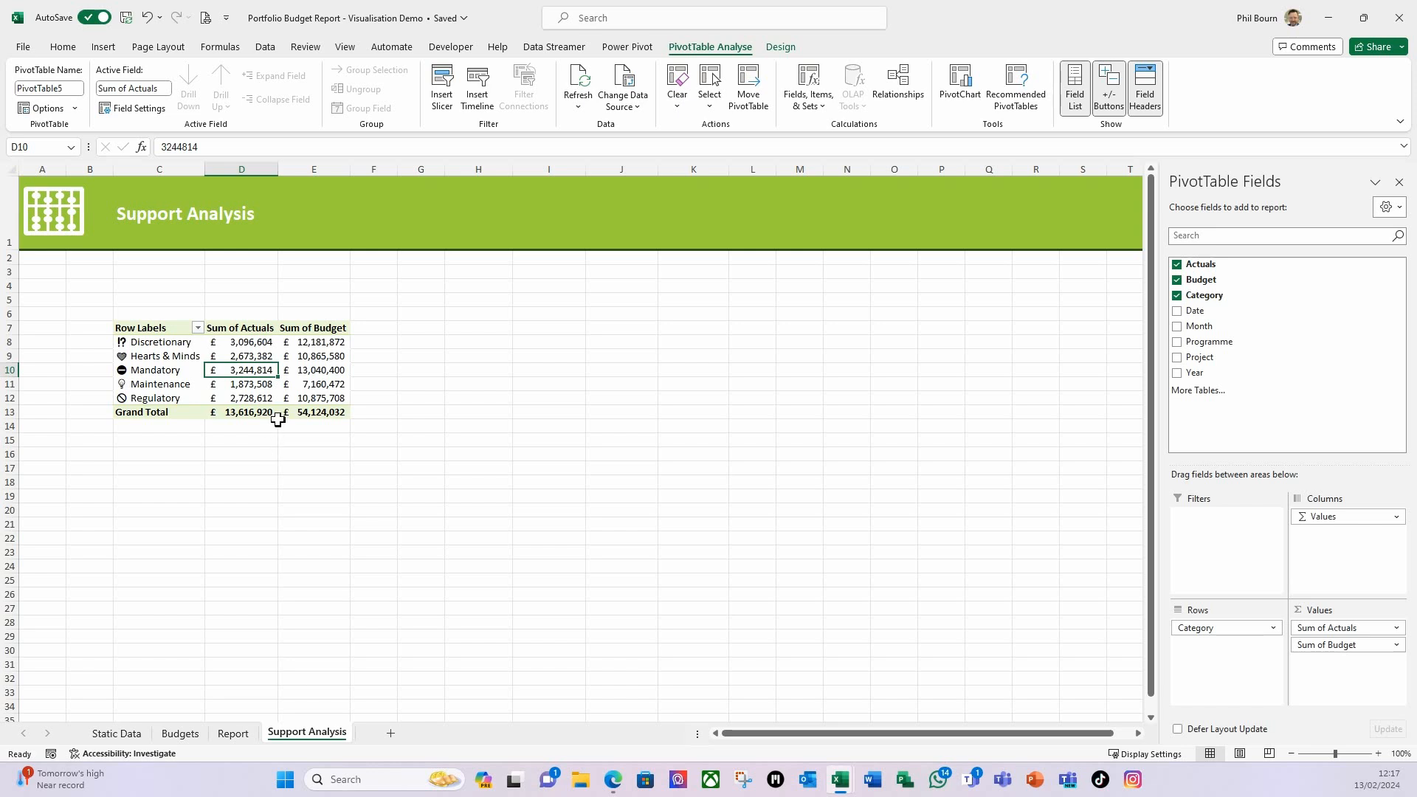
# Step: Insert a slicer for the Year field, connected to the category PivotTable
pyautogui.click(169, 361)
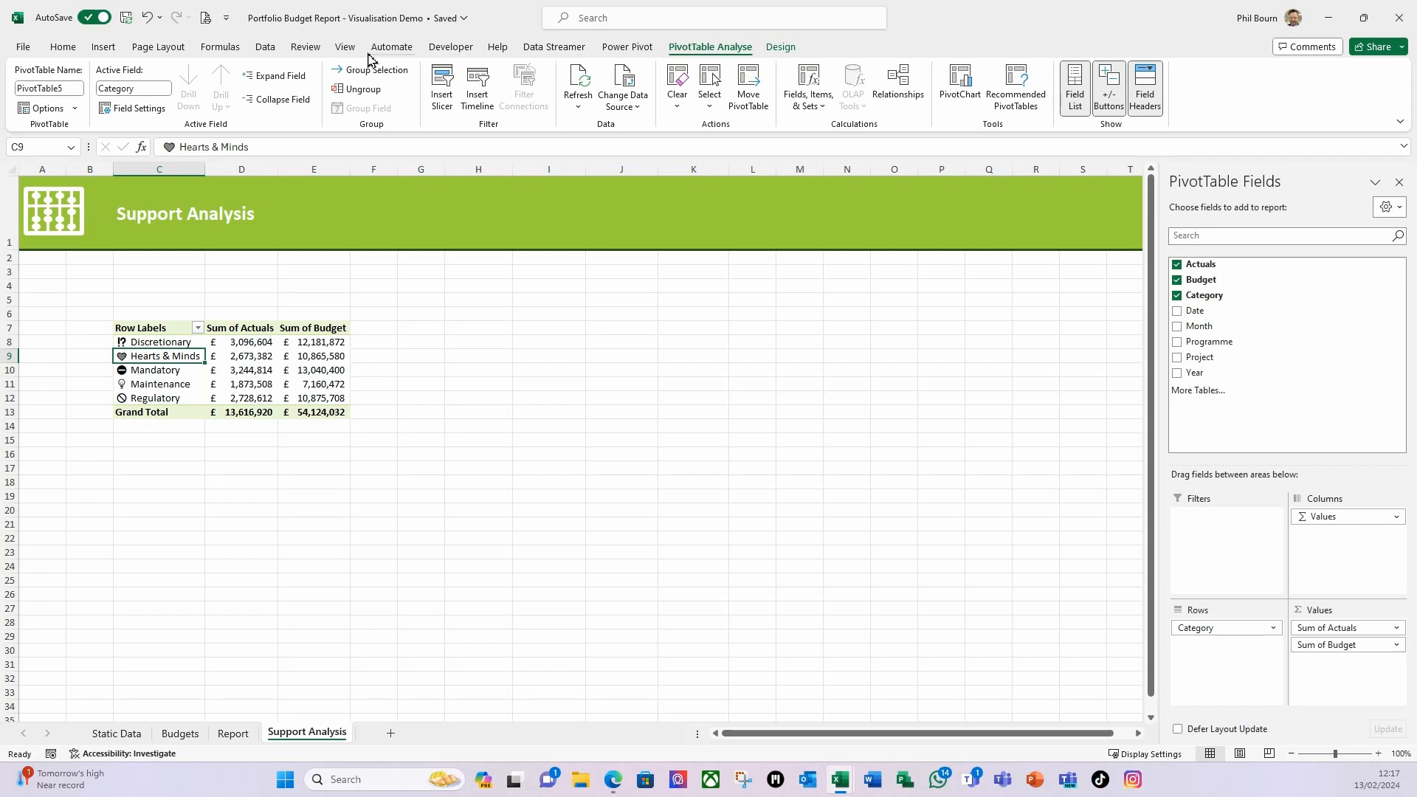
pyautogui.click(103, 47)
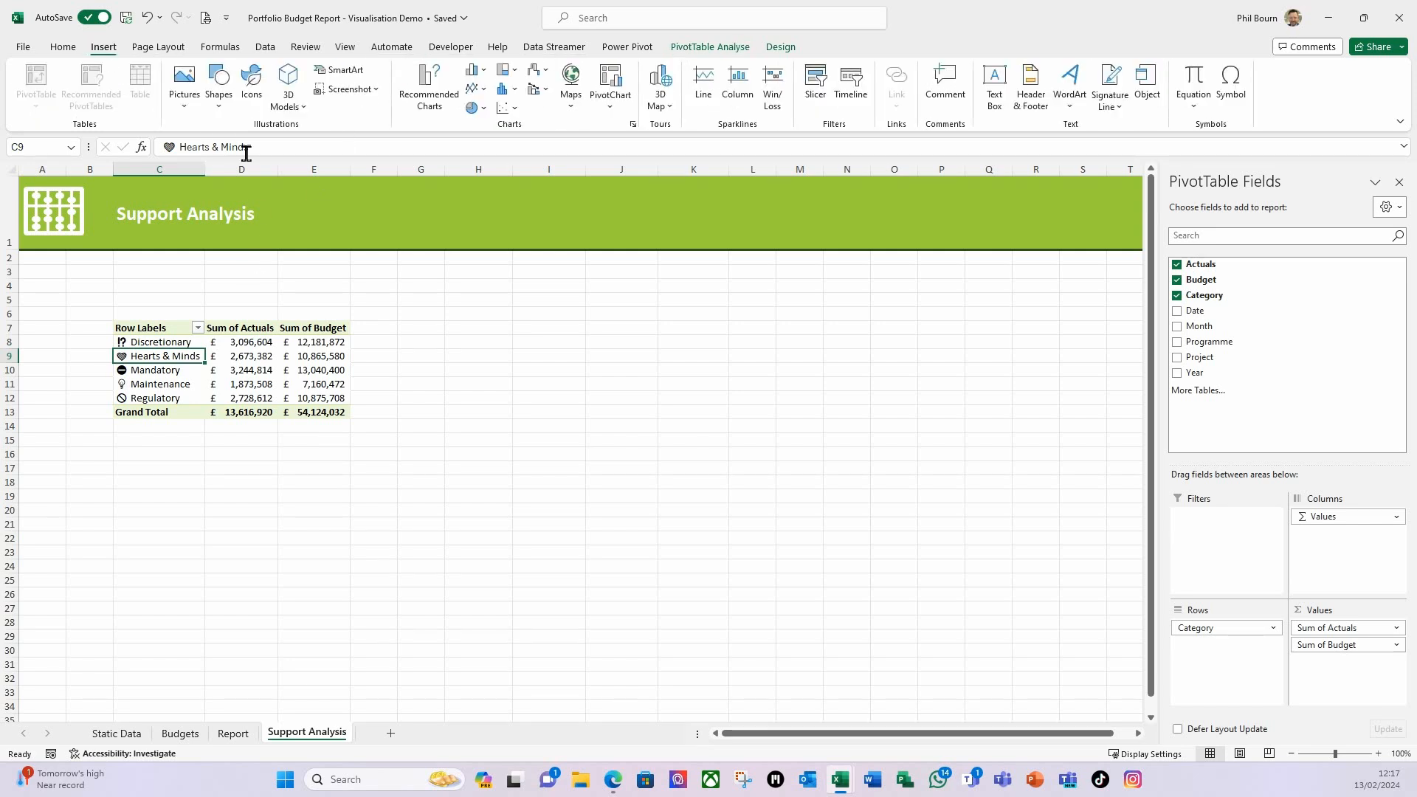
pyautogui.click(817, 98)
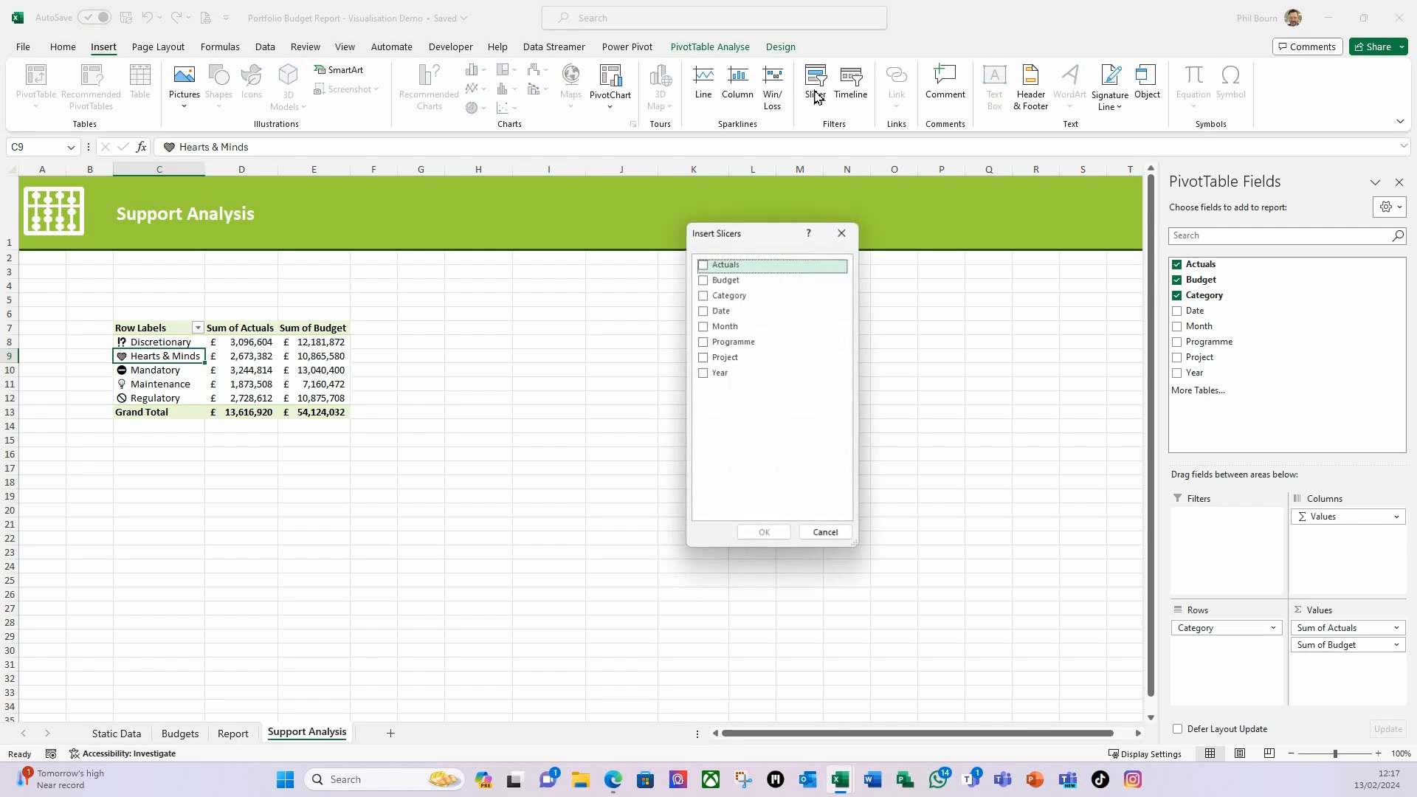
pyautogui.click(704, 375)
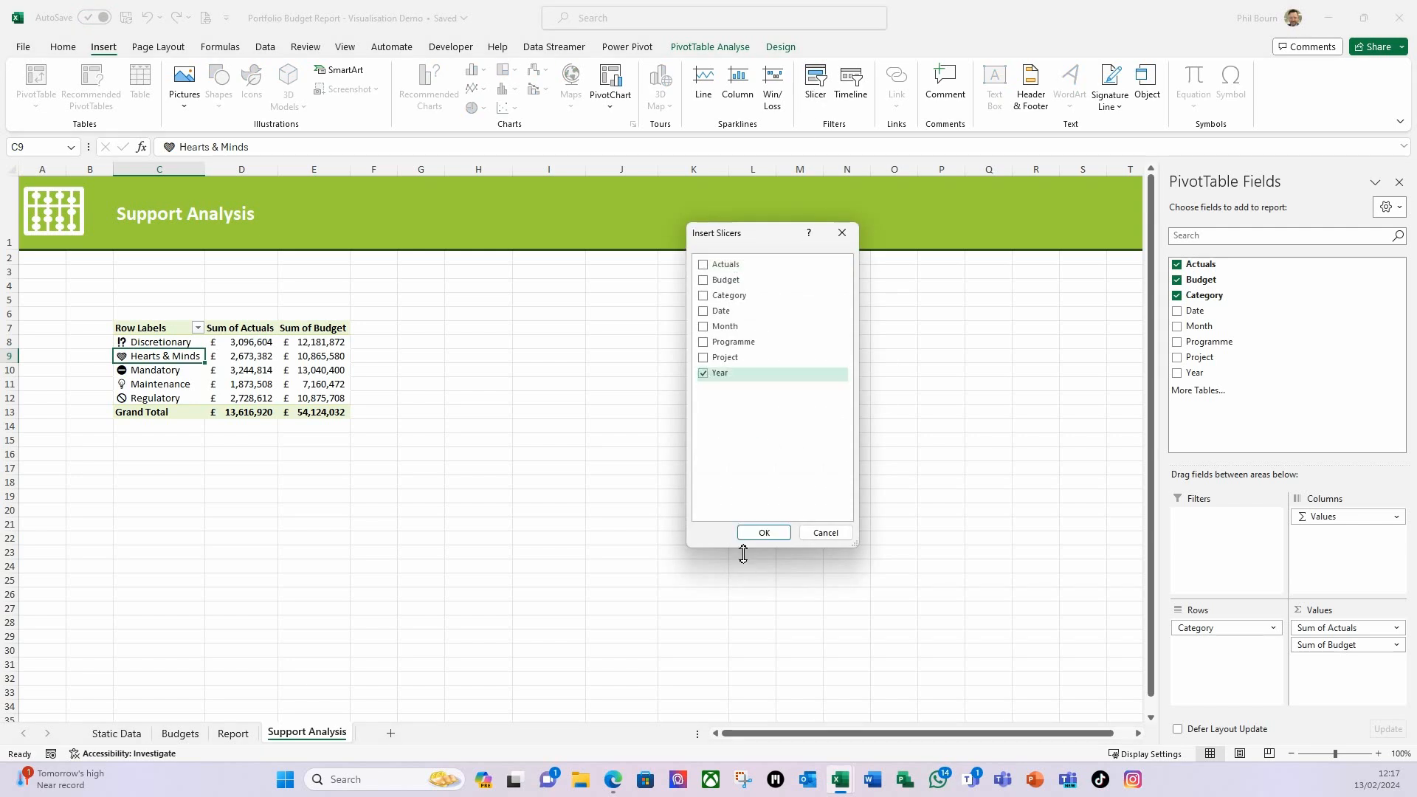
pyautogui.click(764, 532)
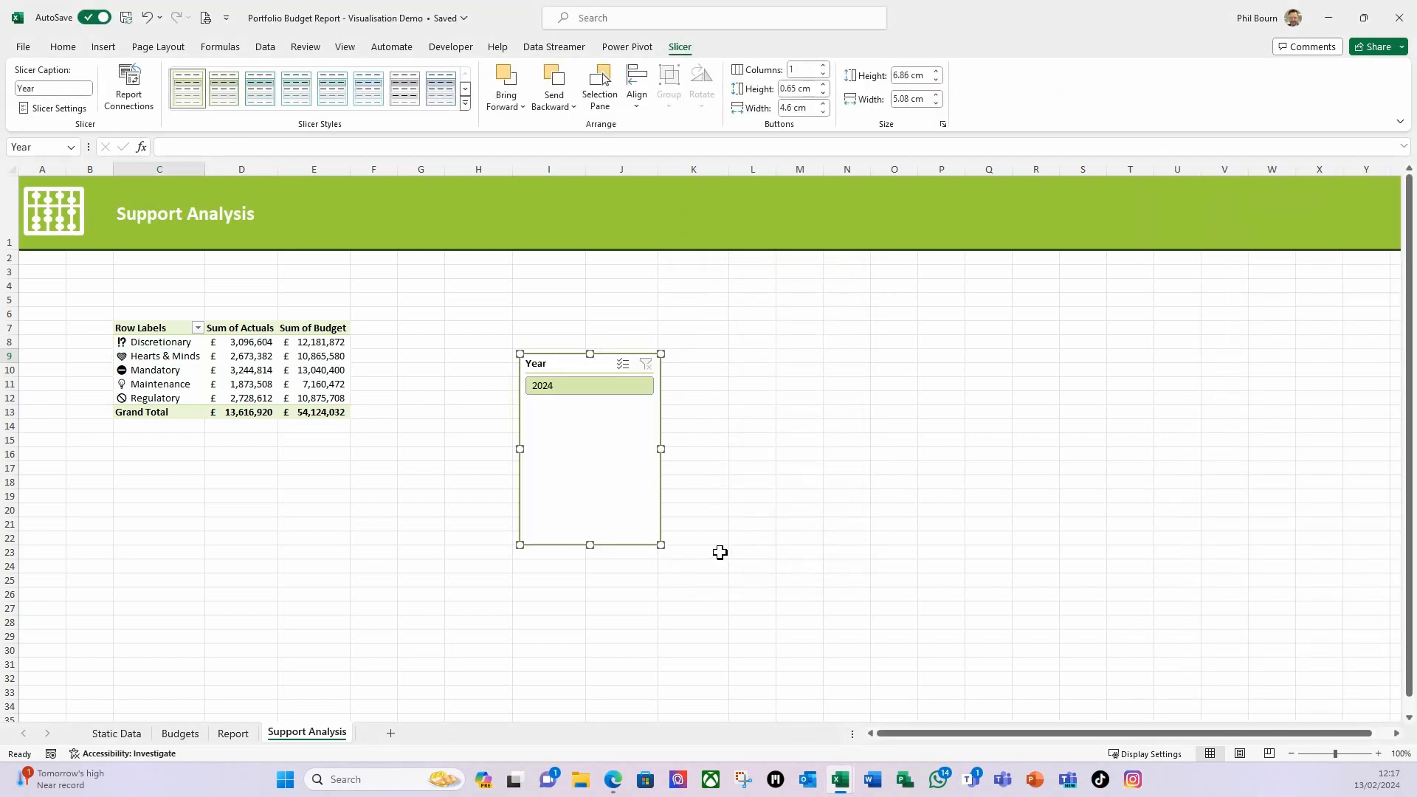
# Step: Place the Year slicer just above the PivotTable at about 1.9 cm by 5 cm and apply the first dark green slicer style
pyautogui.moveTo(602, 415); pyautogui.dragTo(109, 309)
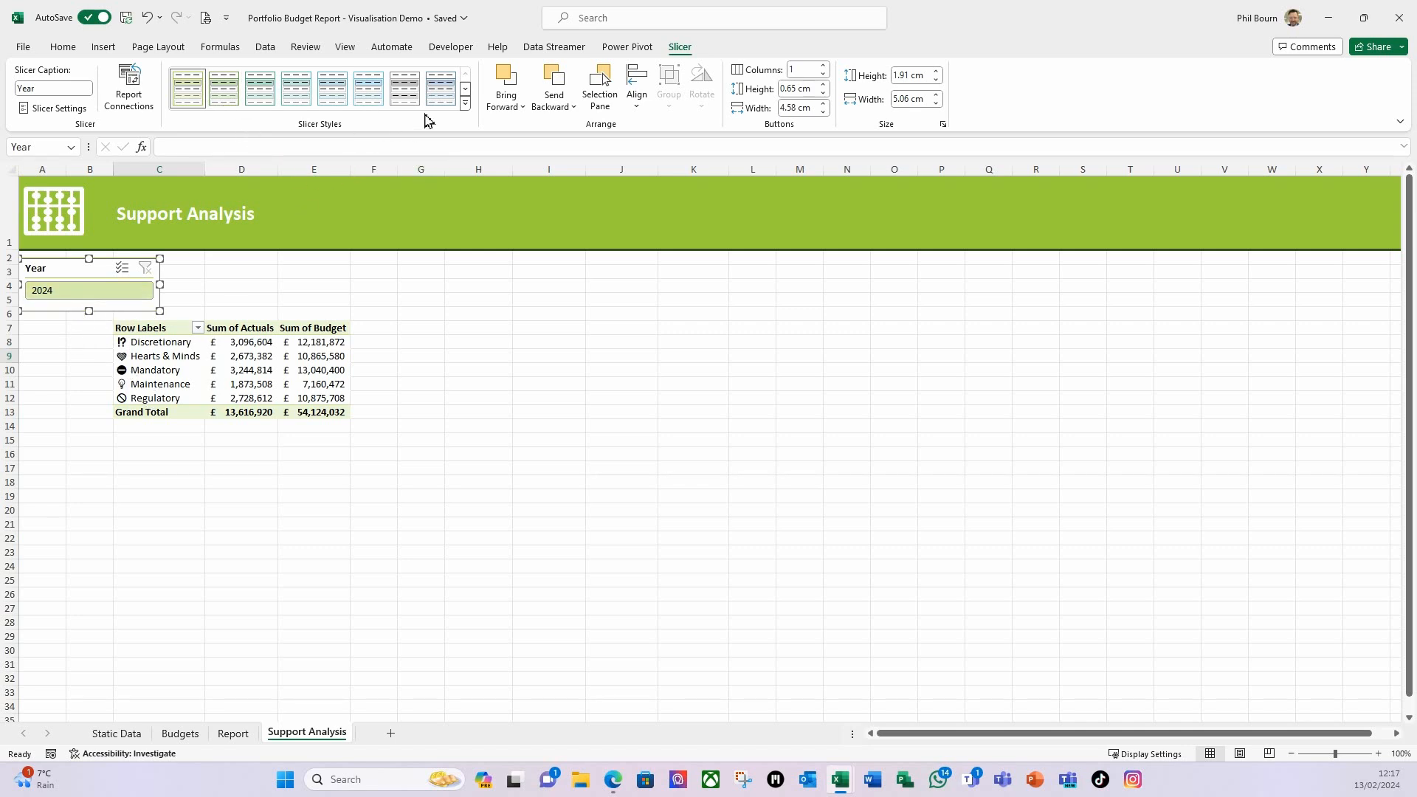
pyautogui.click(465, 88)
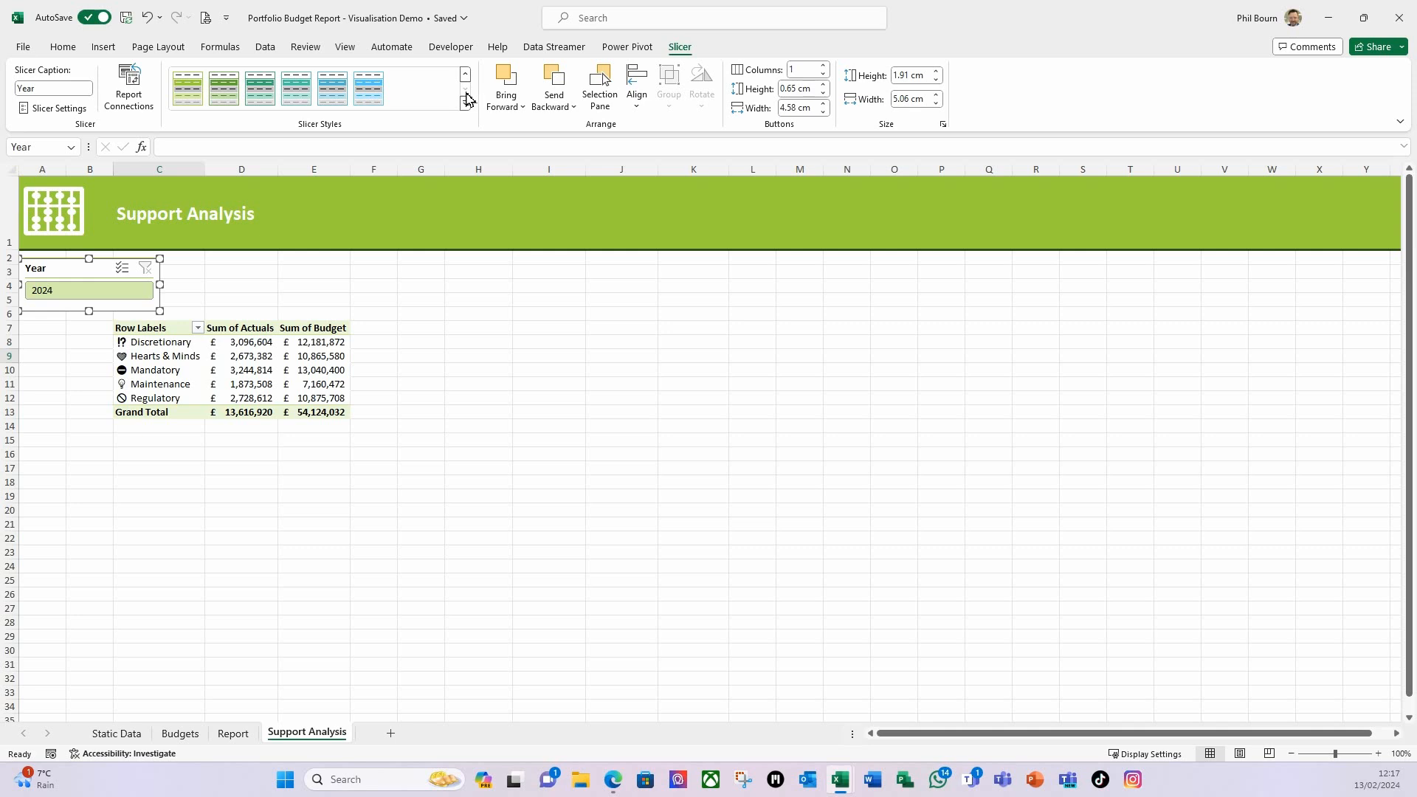
pyautogui.click(189, 103)
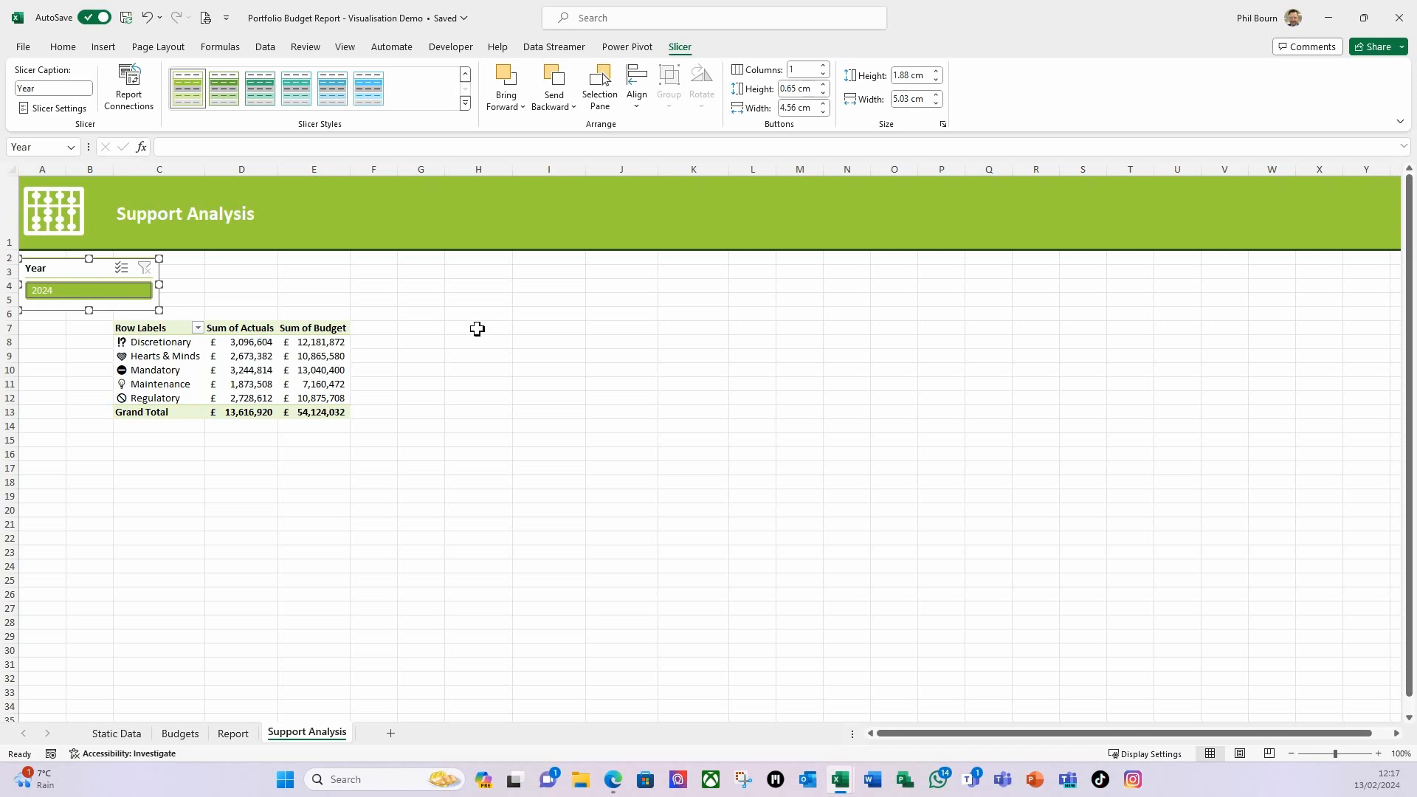
# Step: Insert a 2-D clustered bar PivotChart based on the category PivotTable
pyautogui.click(228, 362)
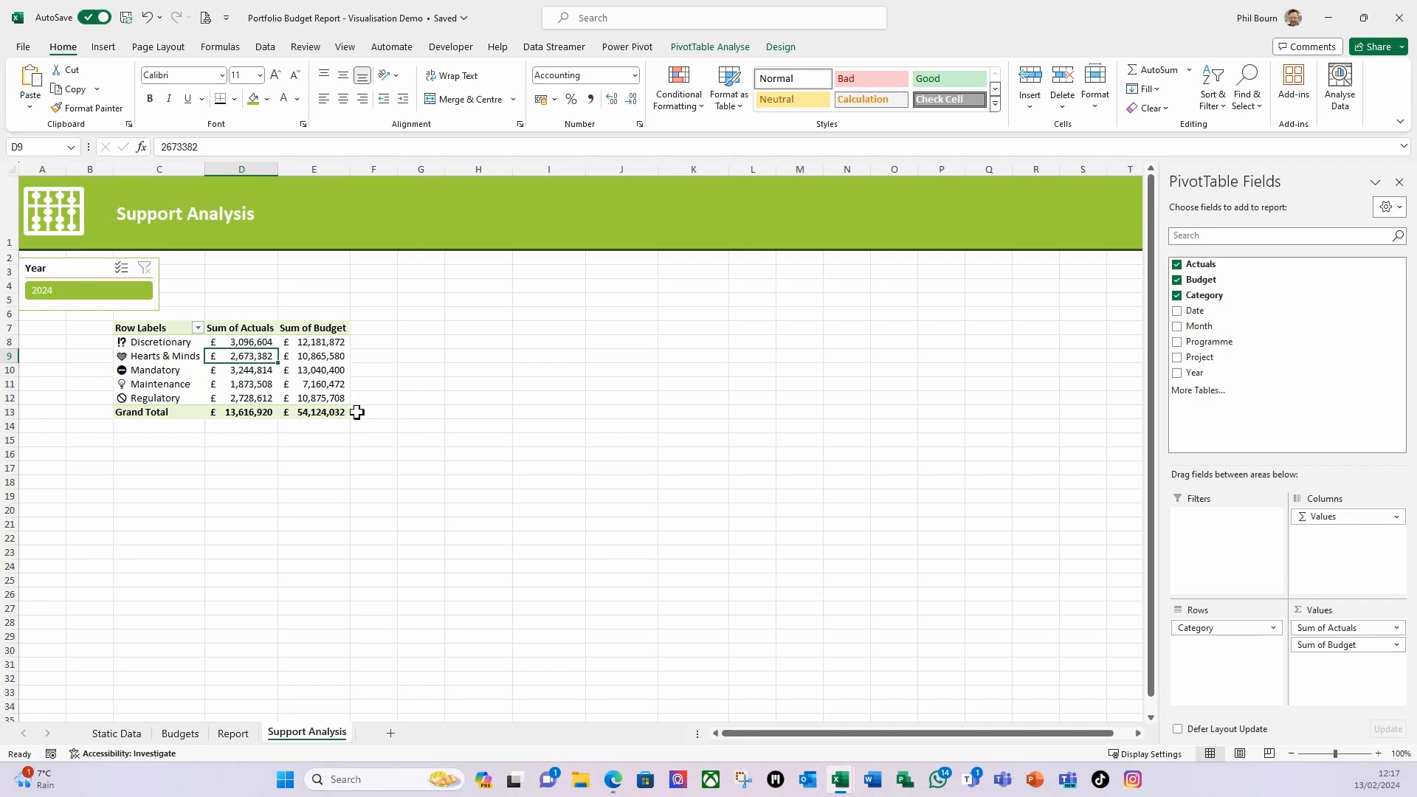
pyautogui.click(296, 369)
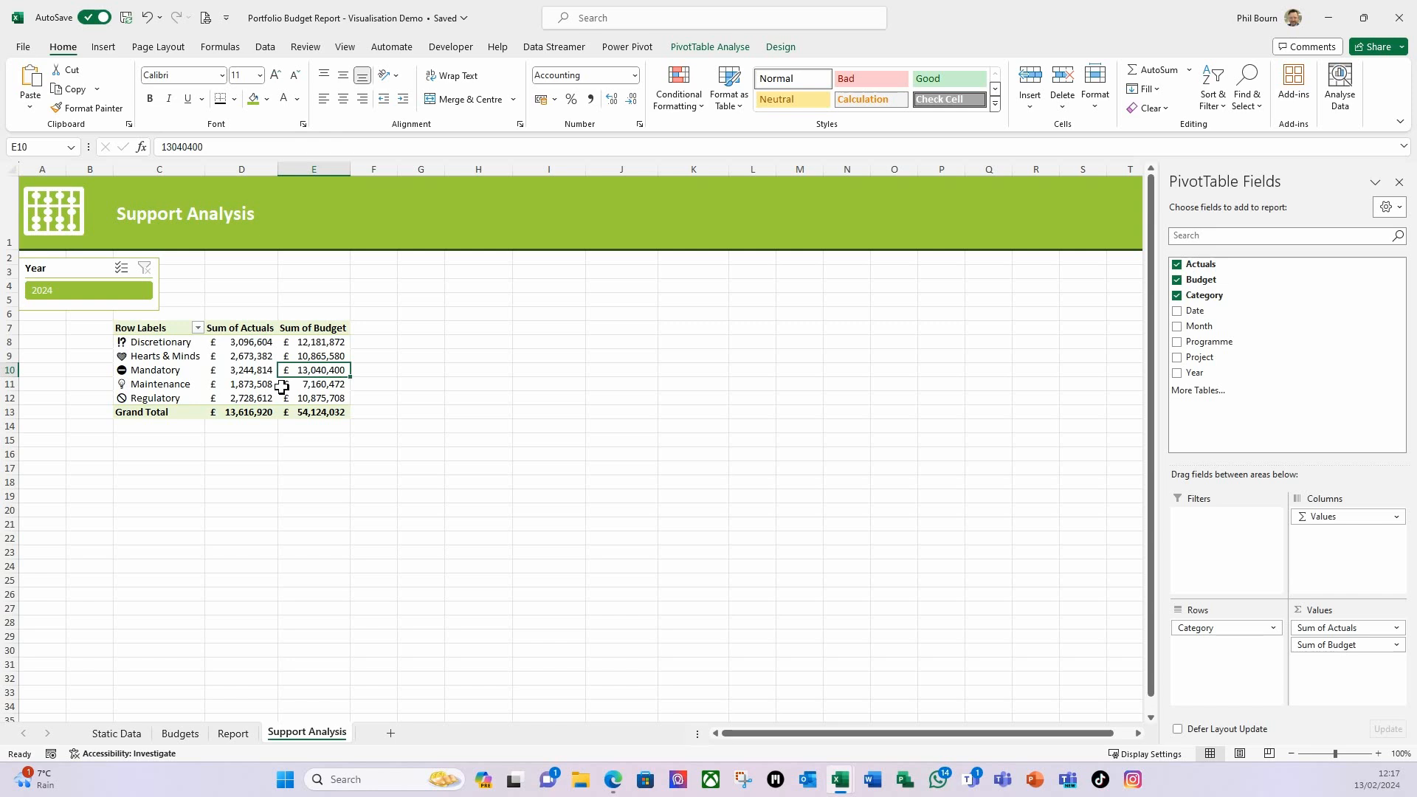
pyautogui.click(103, 46)
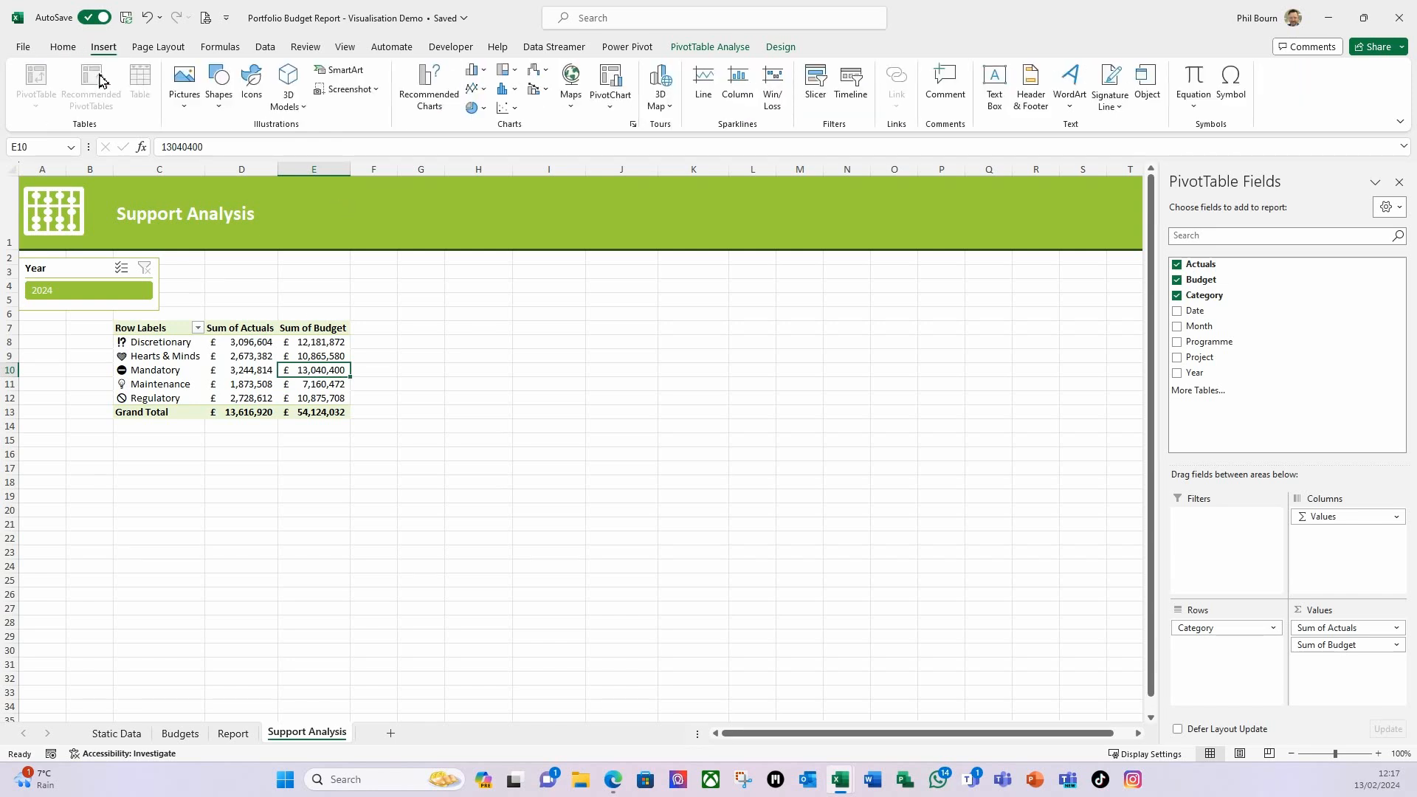
pyautogui.click(484, 71)
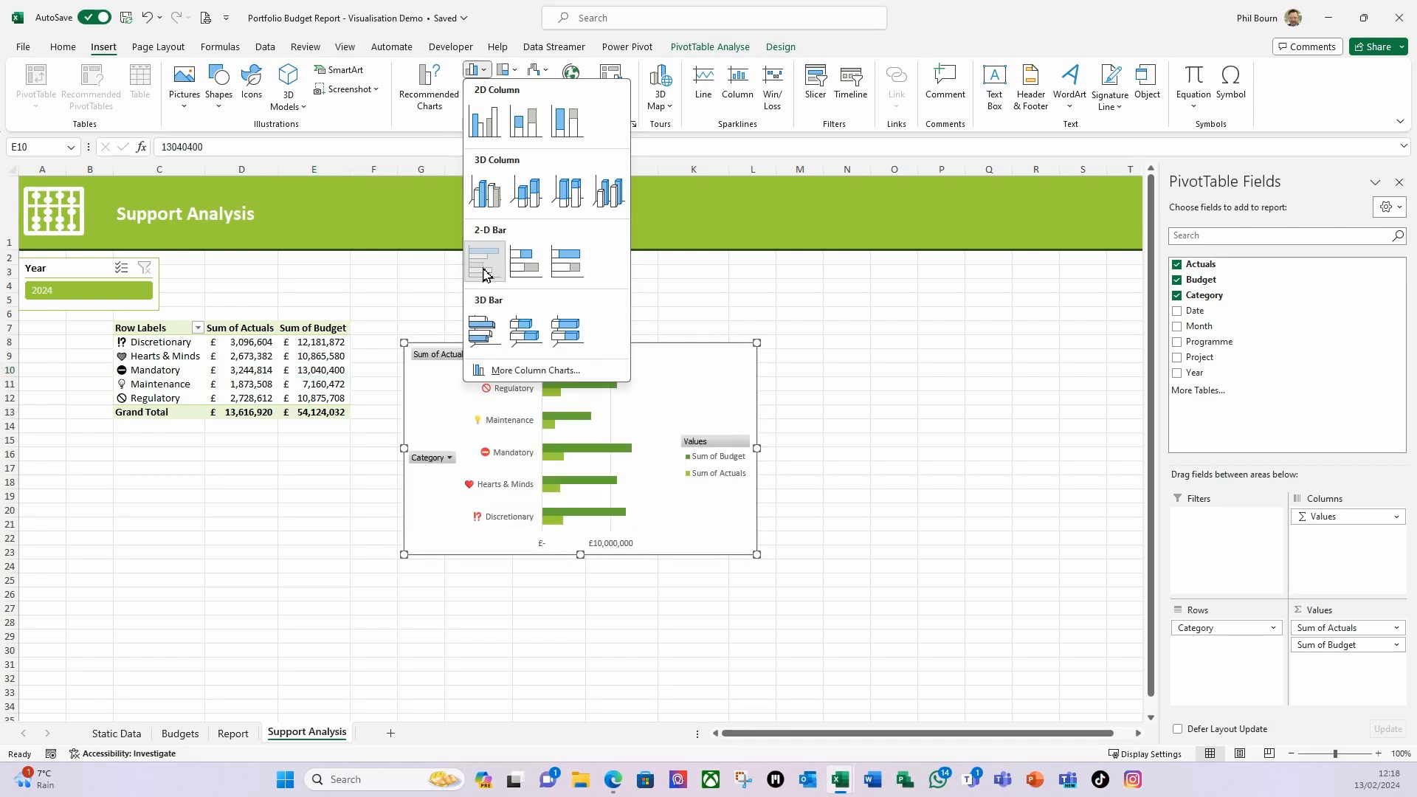
pyautogui.click(484, 266)
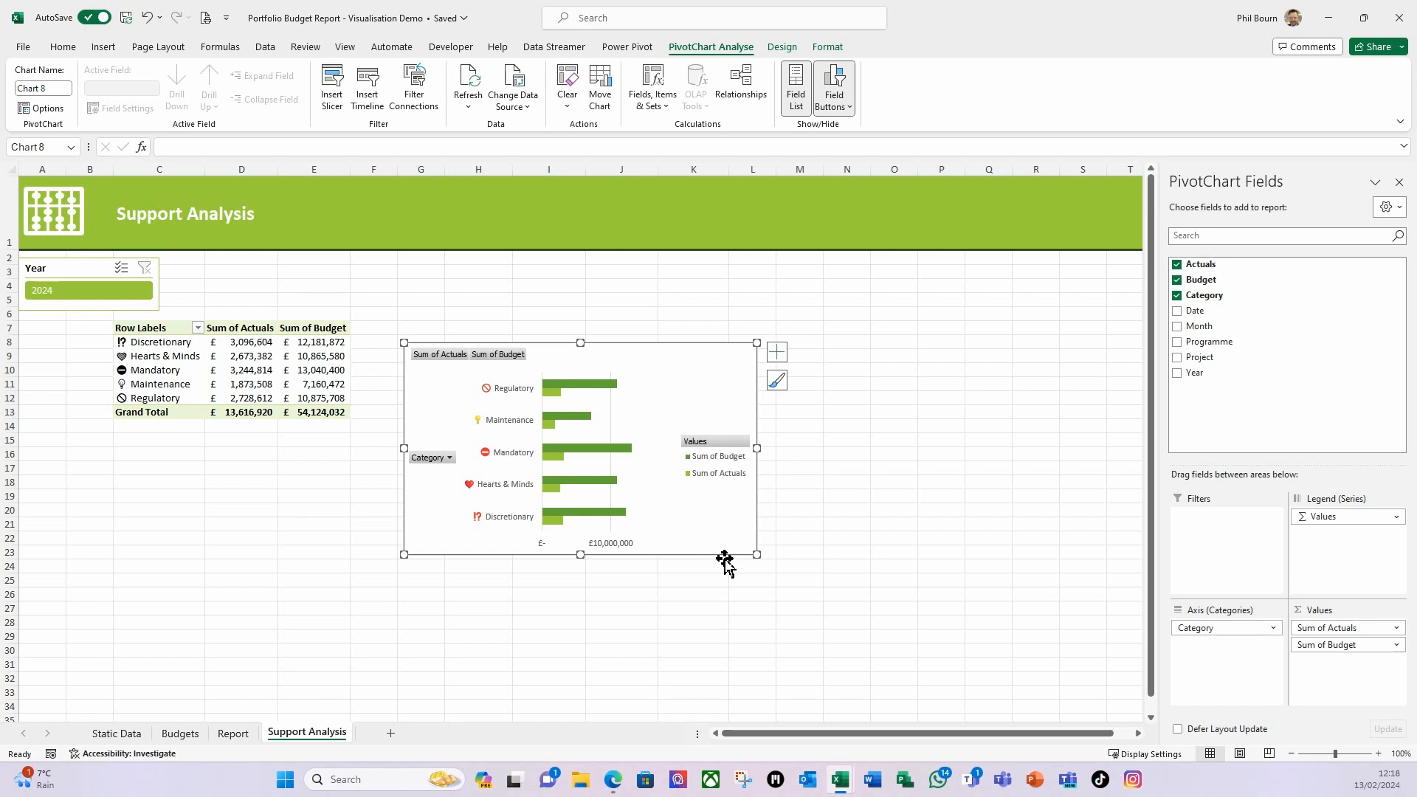
# Step: Position and enlarge the PivotChart beside the PivotTable, spanning about columns G to P and rows 6 to 29, and hide all its field buttons
pyautogui.moveTo(724, 560); pyautogui.dragTo(735, 559)
pyautogui.moveTo(774, 448); pyautogui.dragTo(882, 448)
pyautogui.moveTo(648, 556); pyautogui.dragTo(648, 671)
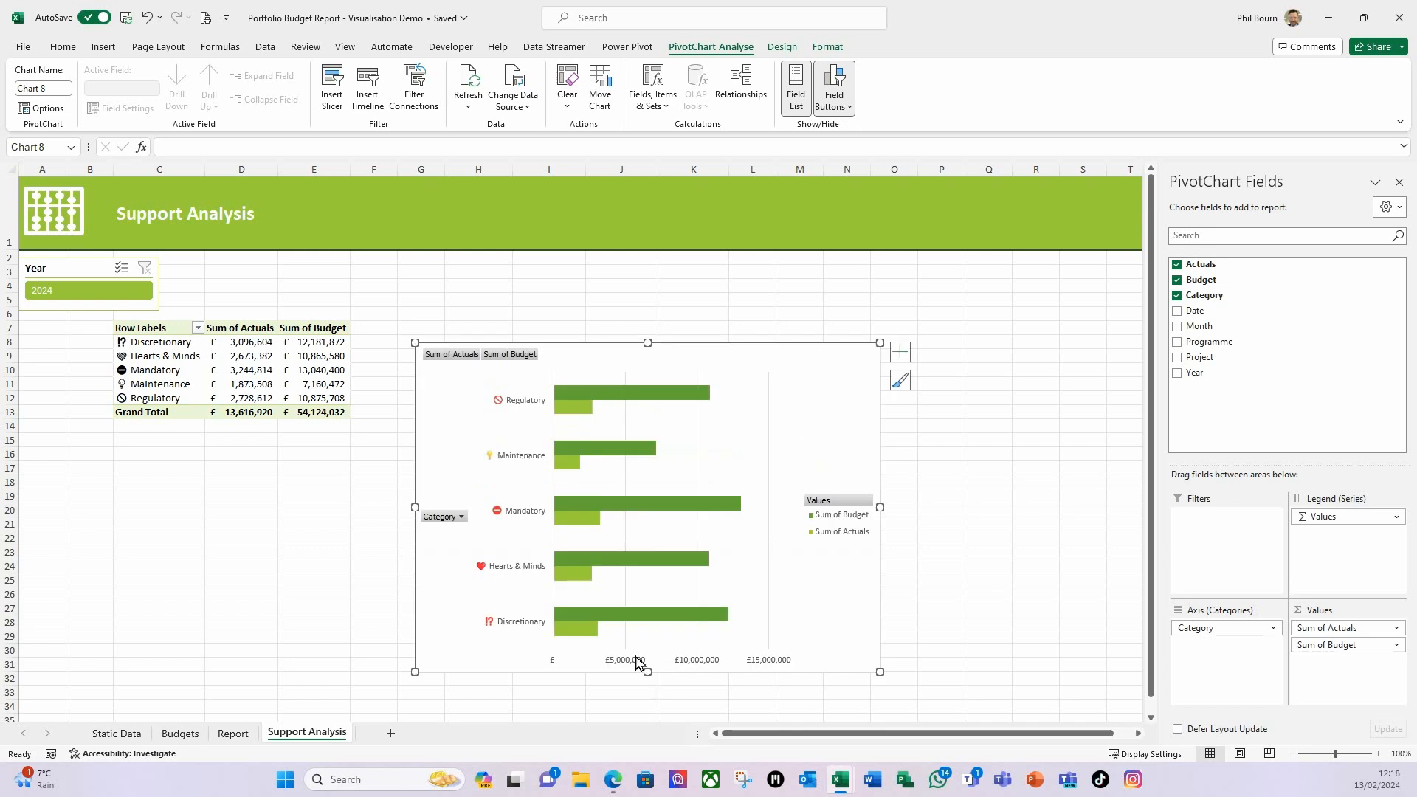
pyautogui.rightClick(454, 357)
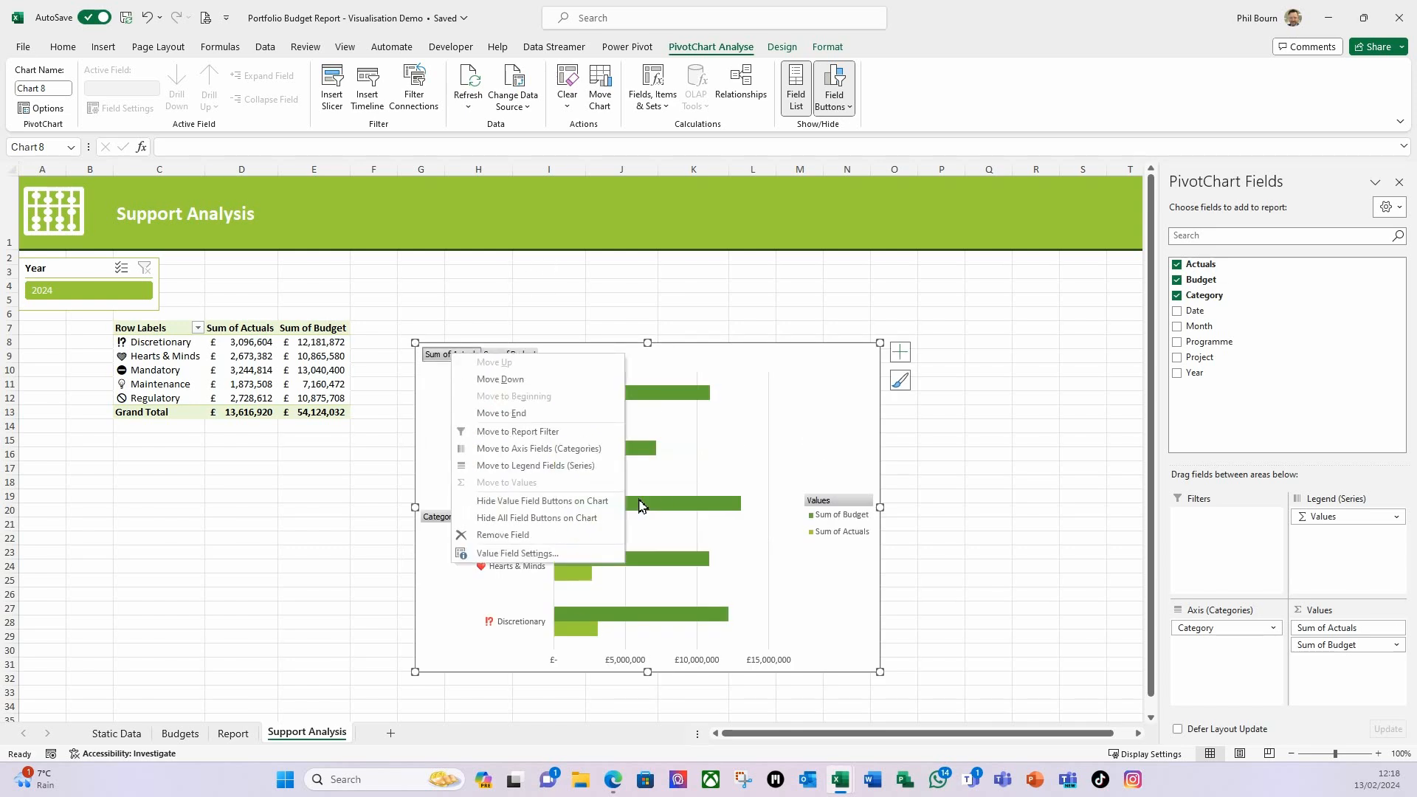
pyautogui.click(538, 522)
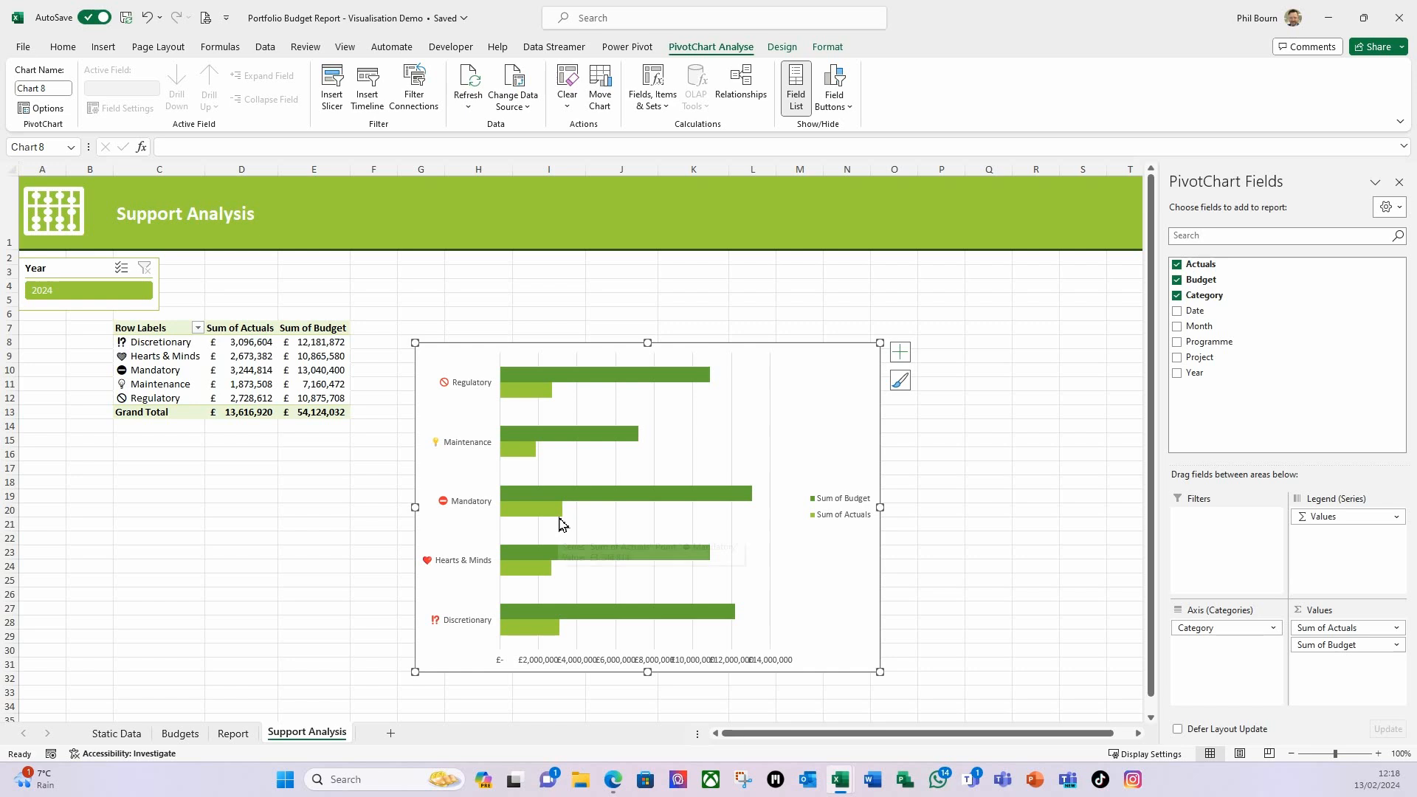
pyautogui.moveTo(803, 671)
pyautogui.mouseDown()
pyautogui.moveTo(787, 630)
pyautogui.moveTo(793, 658)
pyautogui.mouseUp()
pyautogui.moveTo(870, 475); pyautogui.dragTo(959, 483)
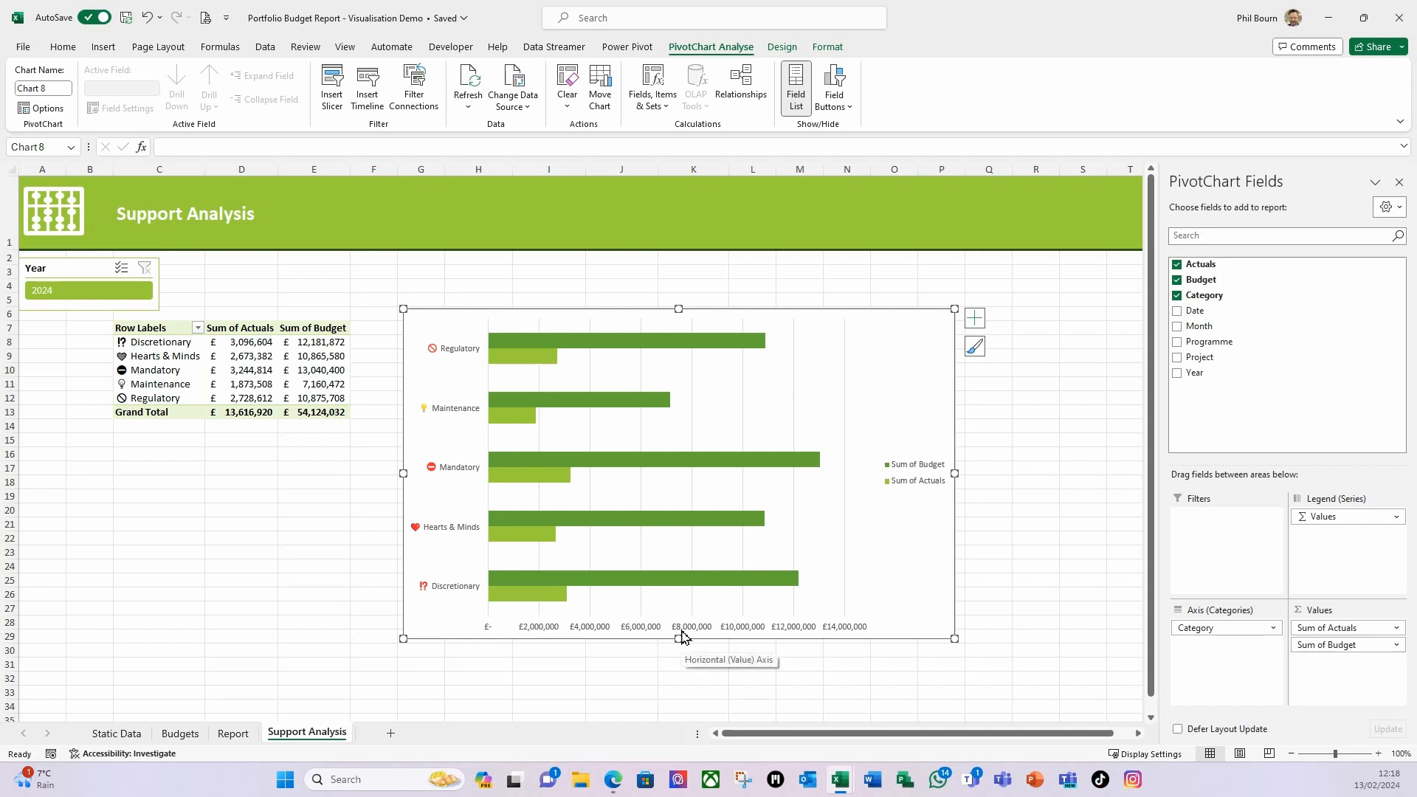
# Step: Show the chart's category axis with its categories in reverse order
pyautogui.click(453, 476)
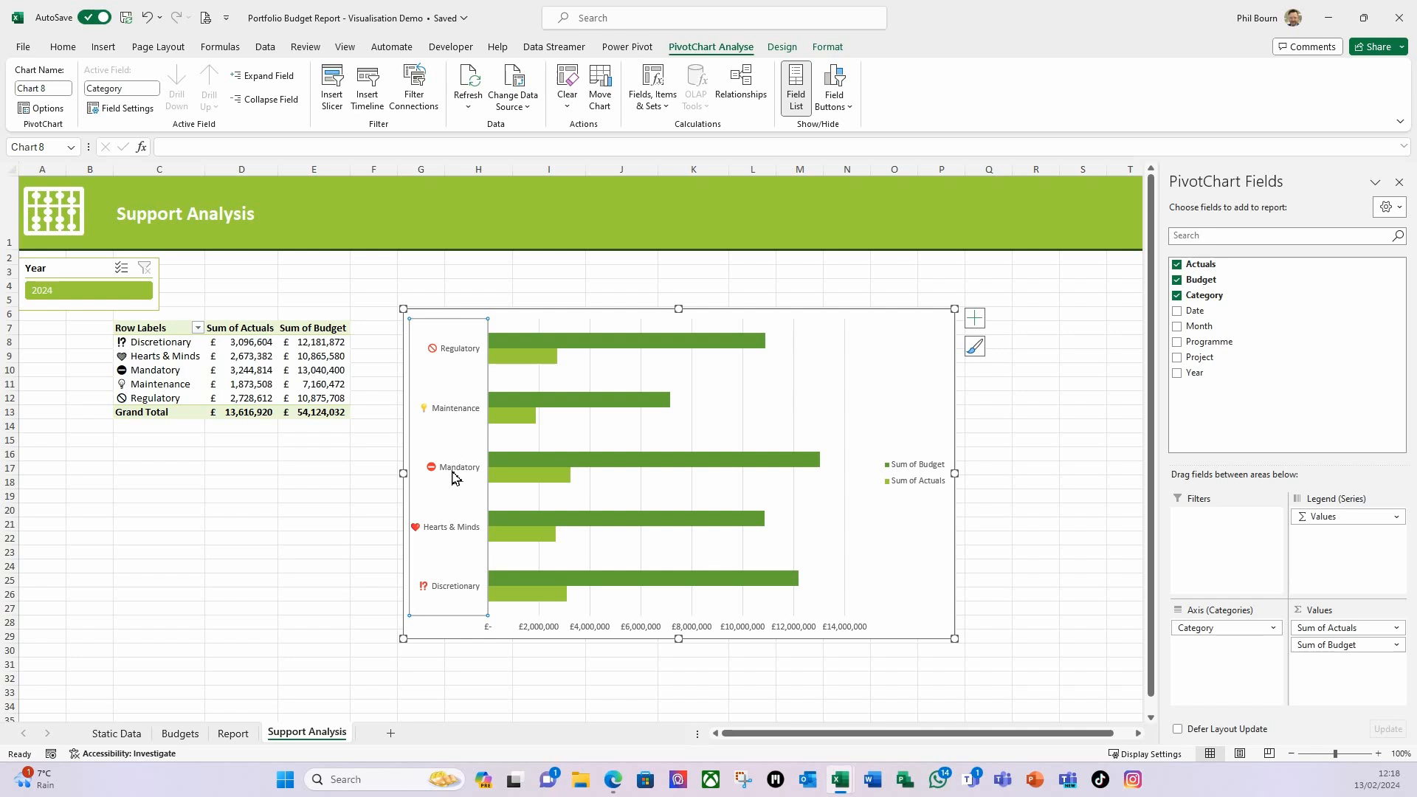
pyautogui.hotkey('ctrl', '1')
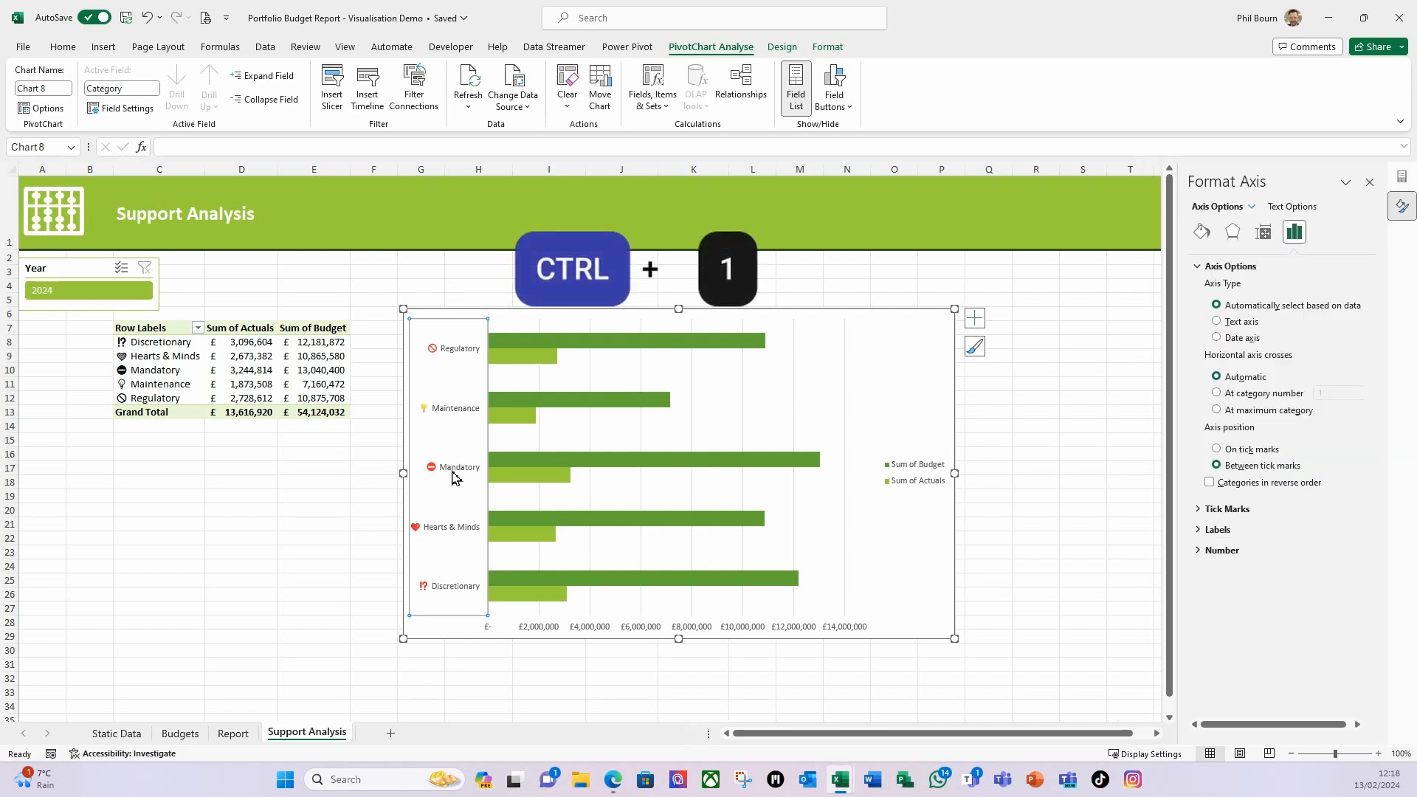
pyautogui.click(1210, 484)
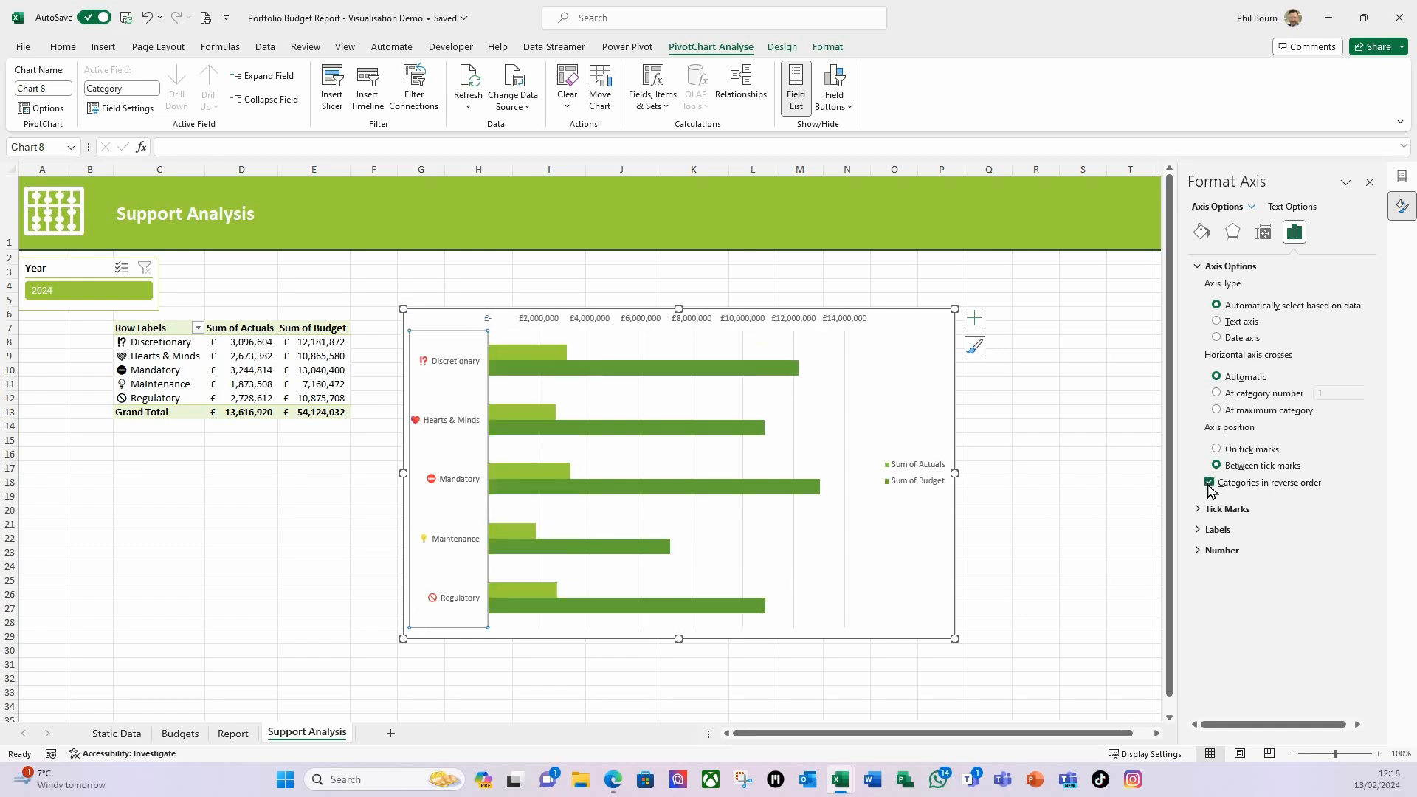
# Step: Sort the PivotTable categories by Sum of Actuals from largest to smallest
pyautogui.click(246, 369)
pyautogui.rightClick(251, 375)
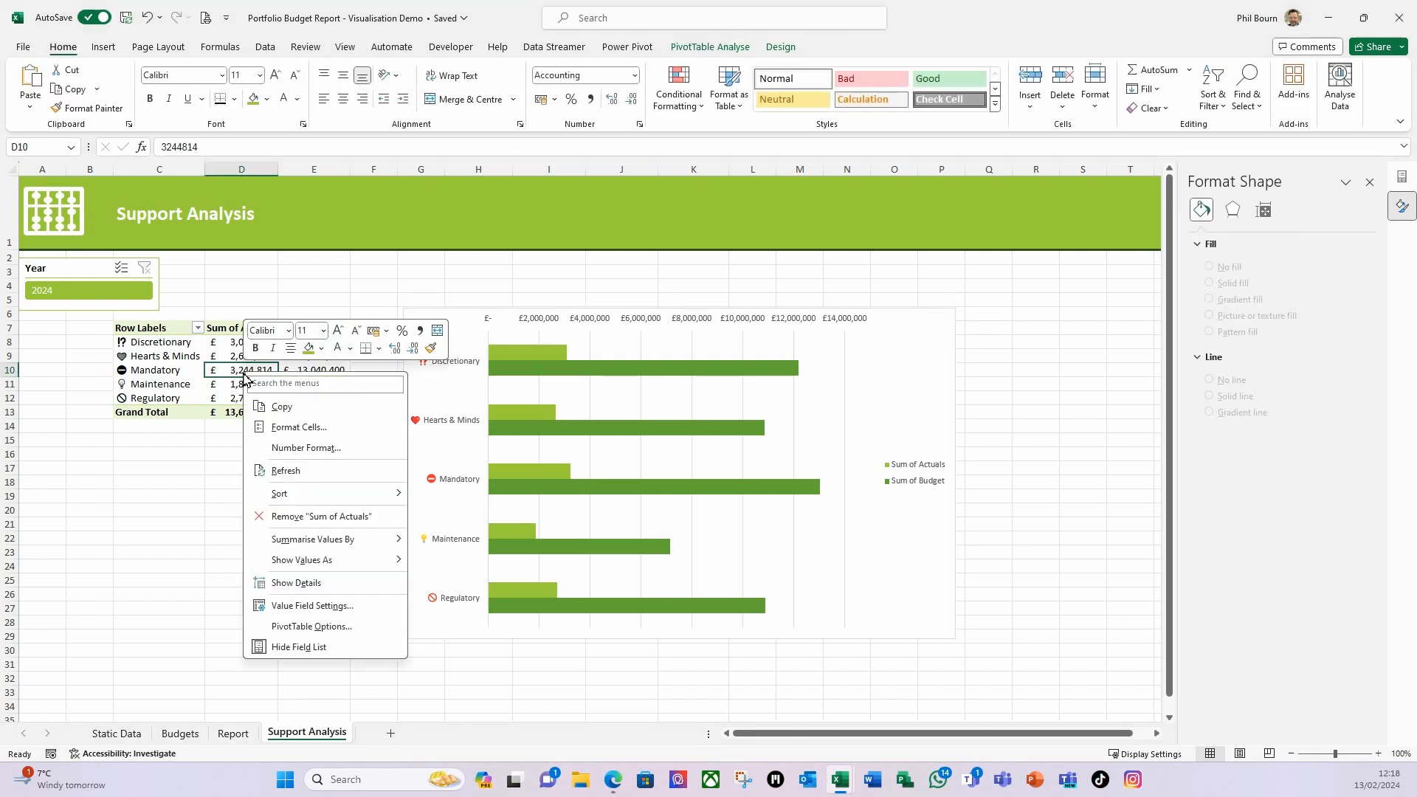
pyautogui.moveTo(311, 493)
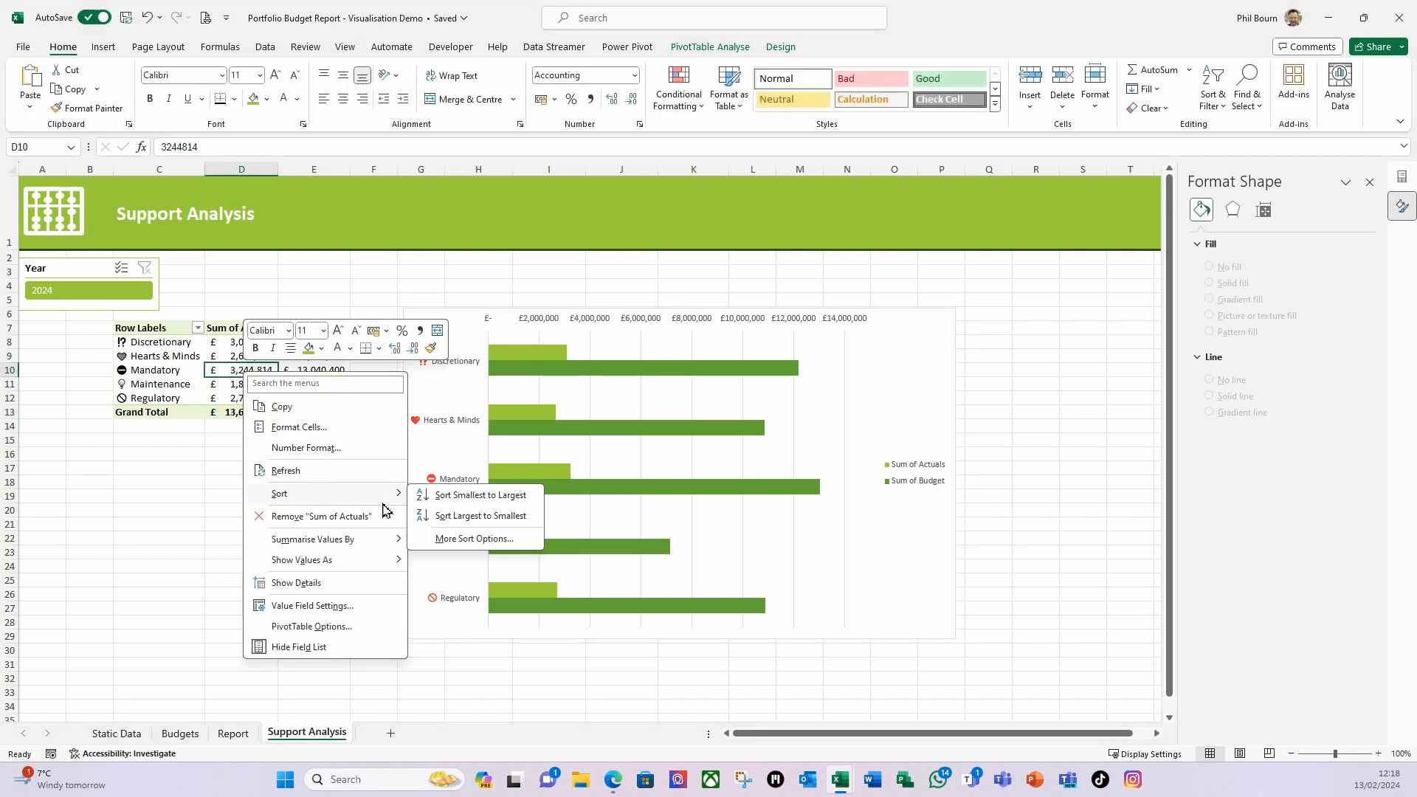
pyautogui.click(455, 516)
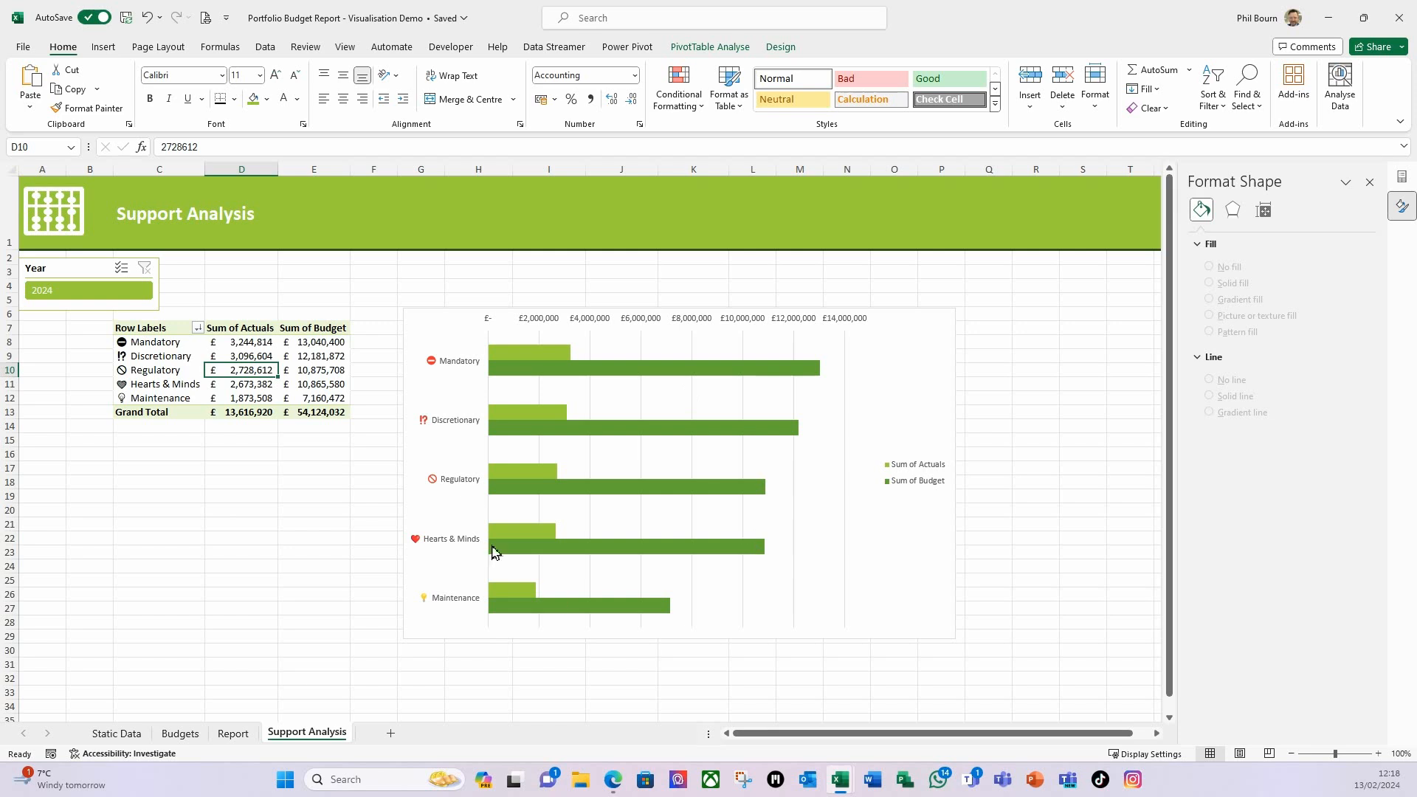
# Step: Set the Sum of Budget series to 100% series overlap and 50% gap width
pyautogui.moveTo(530, 415)
pyautogui.click(784, 375)
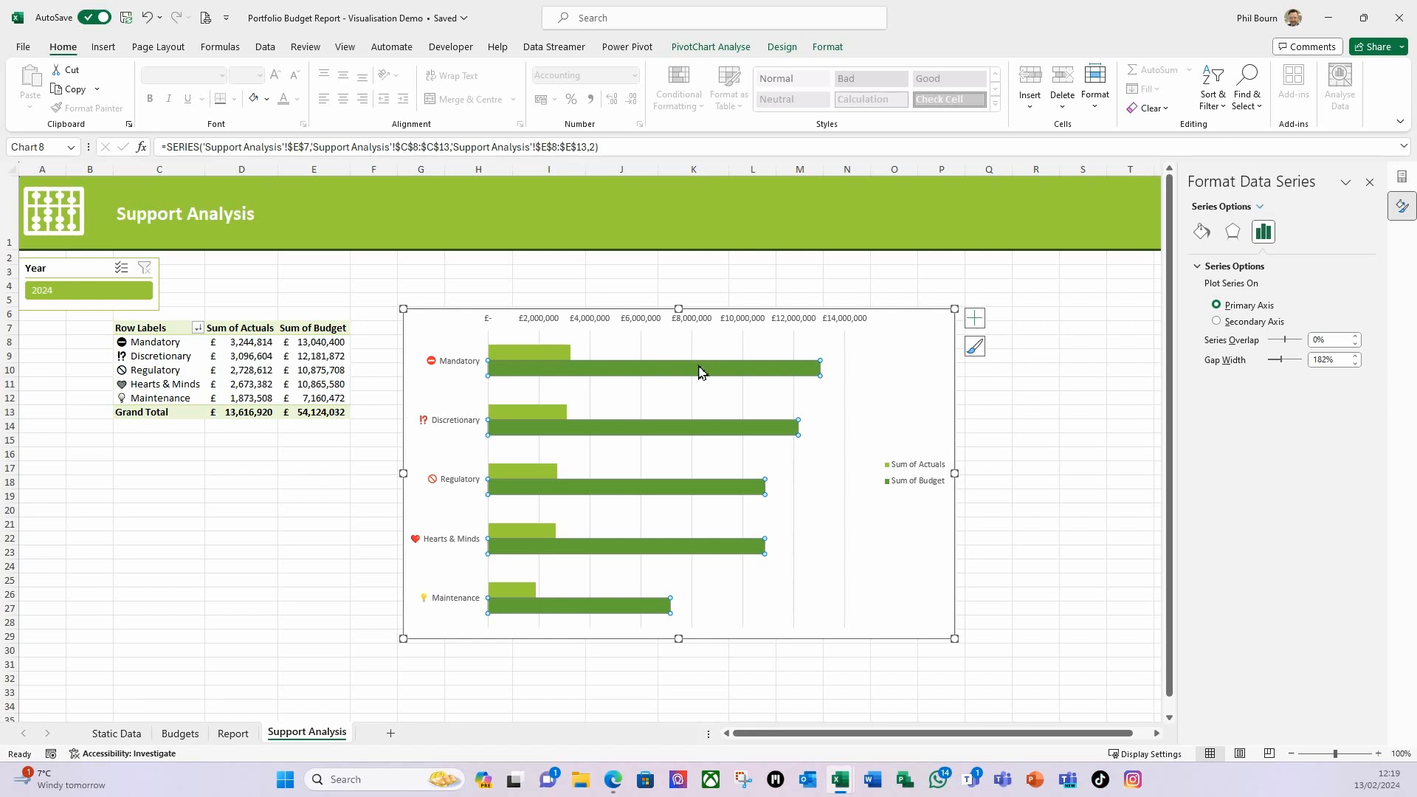
pyautogui.moveTo(701, 371)
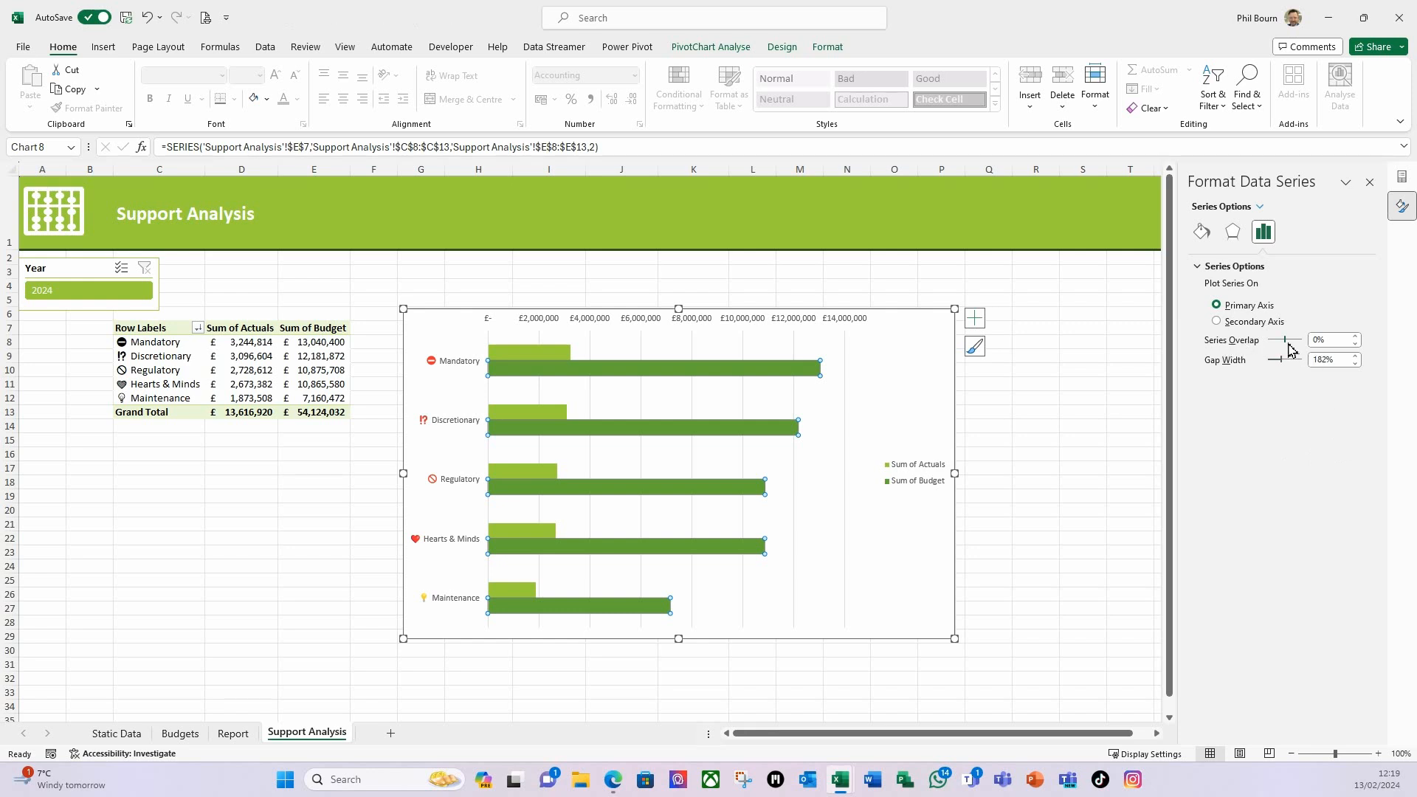
pyautogui.moveTo(1285, 339); pyautogui.dragTo(1317, 347)
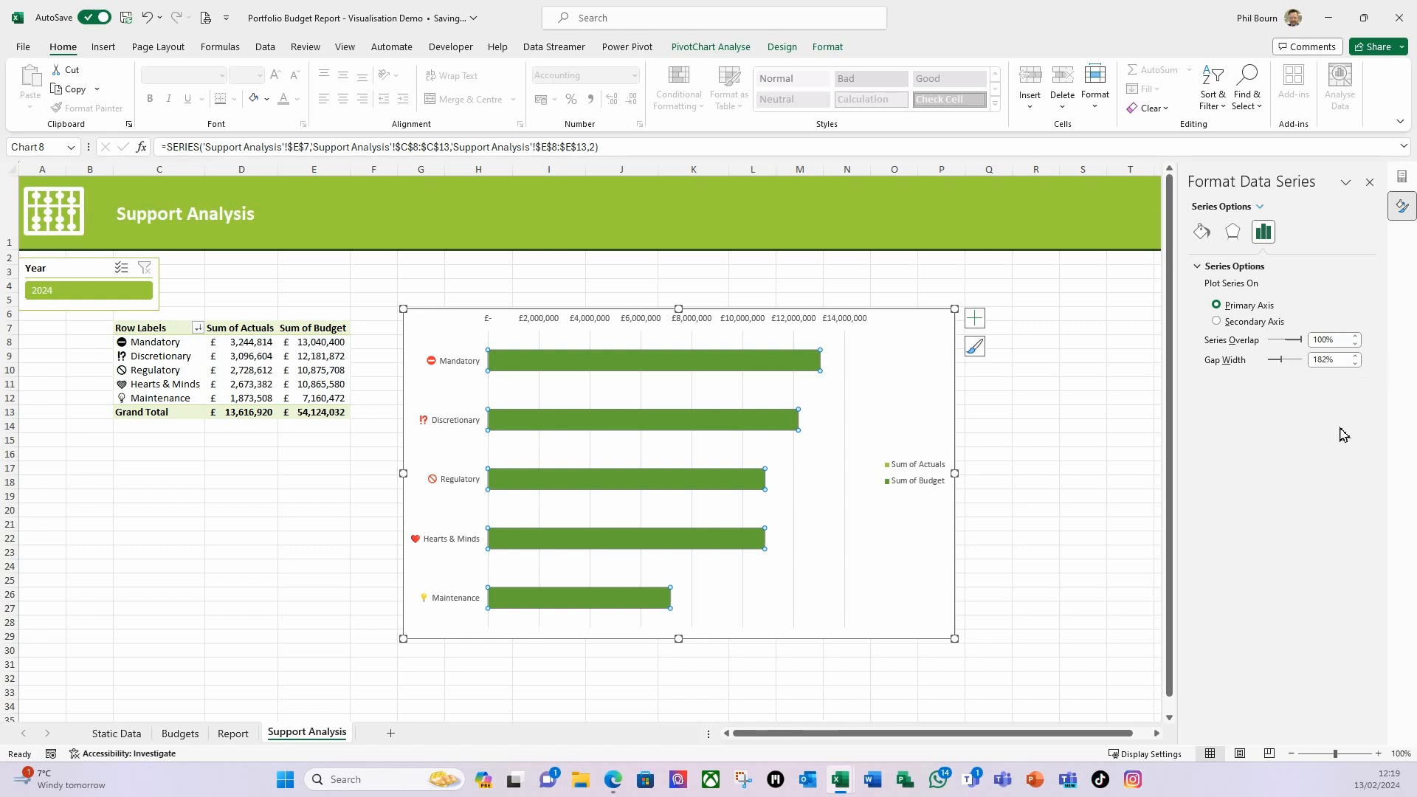
pyautogui.moveTo(1348, 360); pyautogui.dragTo(1307, 360)
pyautogui.write('50')
pyautogui.press('Tab')
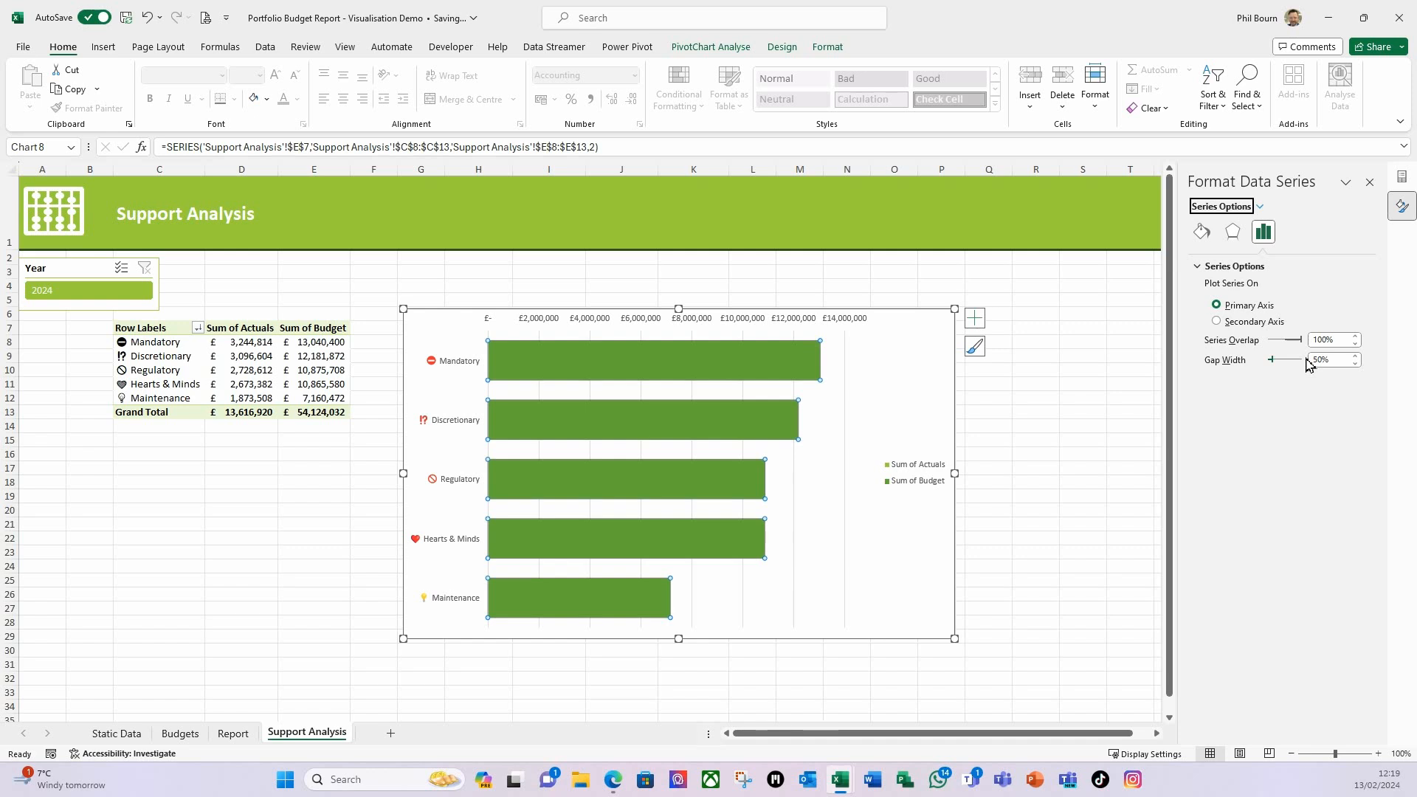
# Step: Format the Sum of Budget bars with no fill and a solid border line 2 pt wide
pyautogui.moveTo(638, 360)
pyautogui.click(1204, 234)
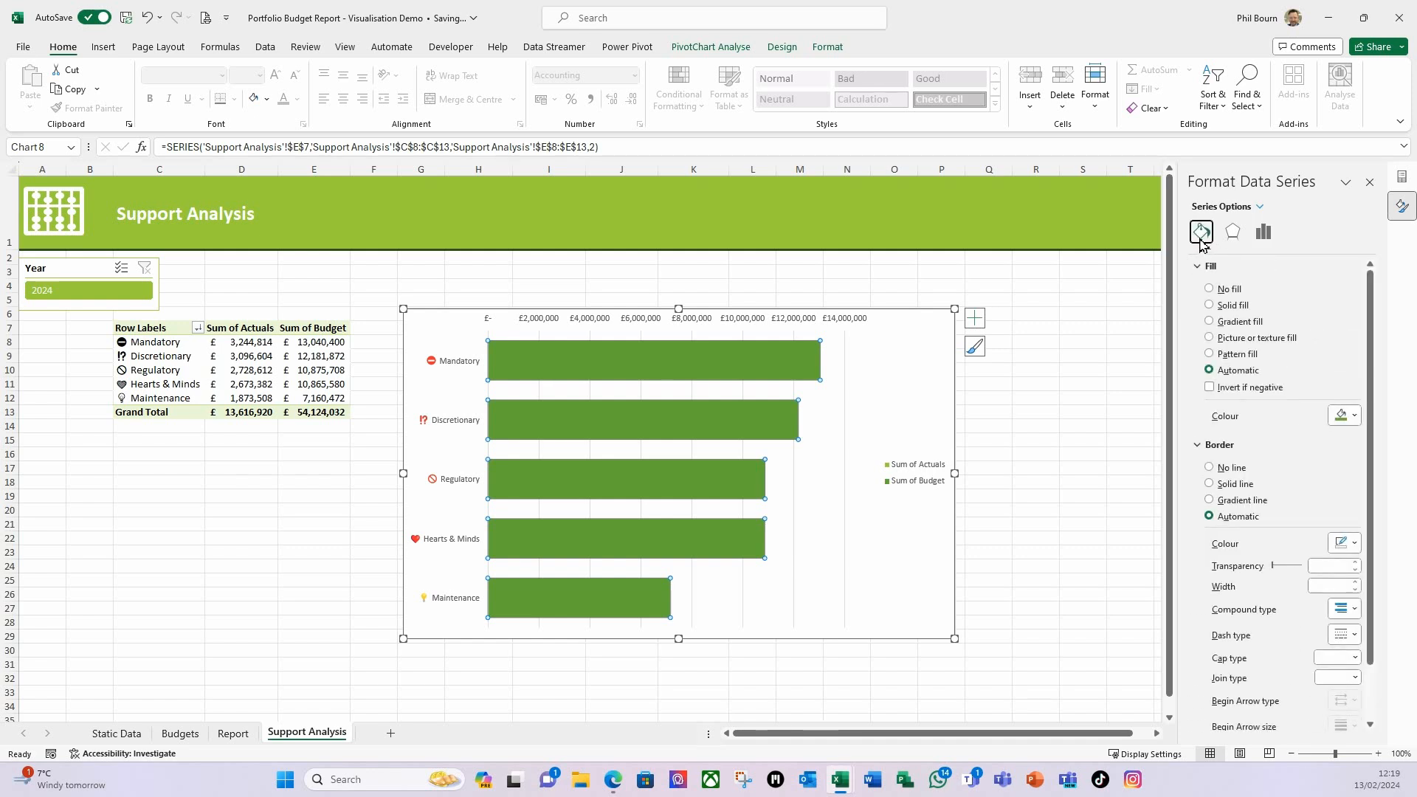
pyautogui.click(1211, 290)
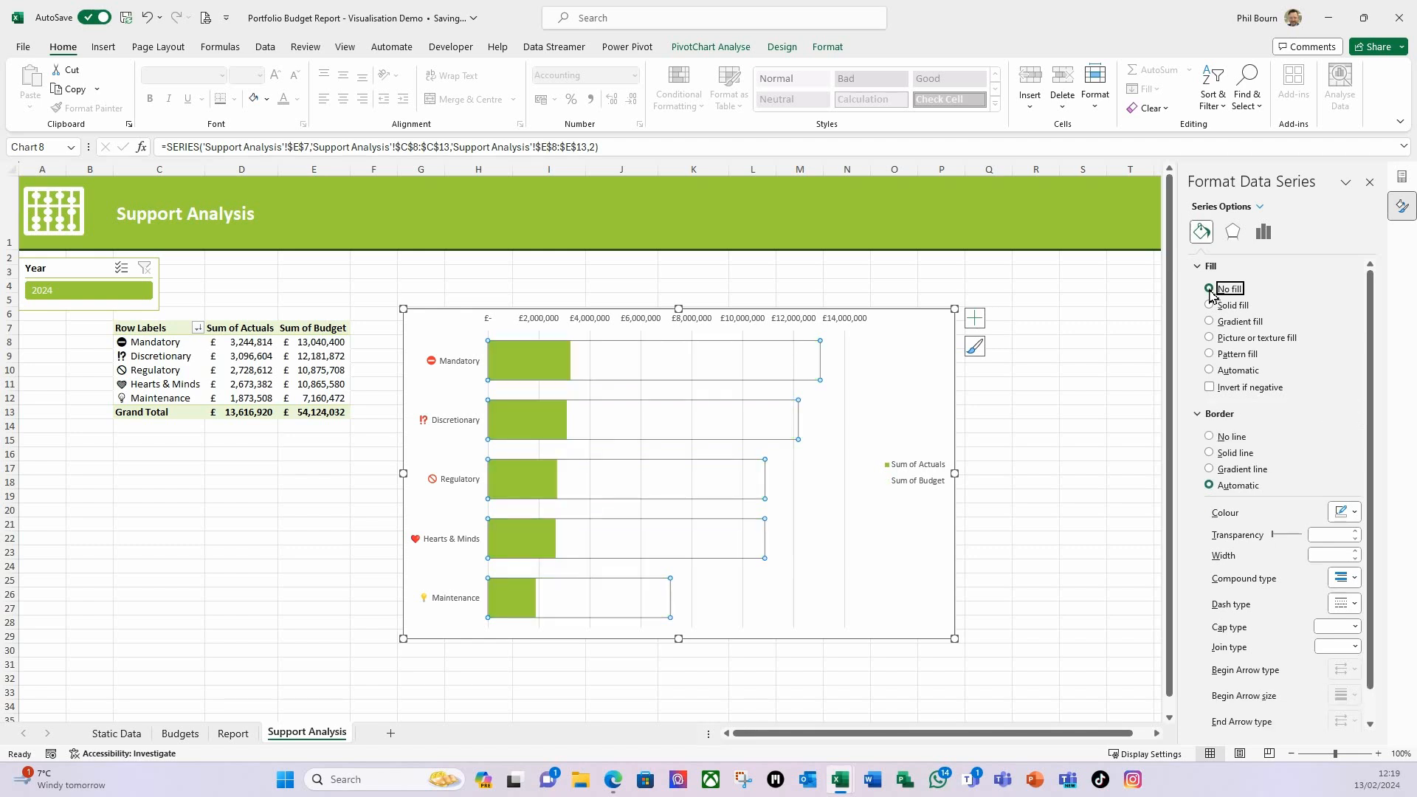
pyautogui.click(1209, 453)
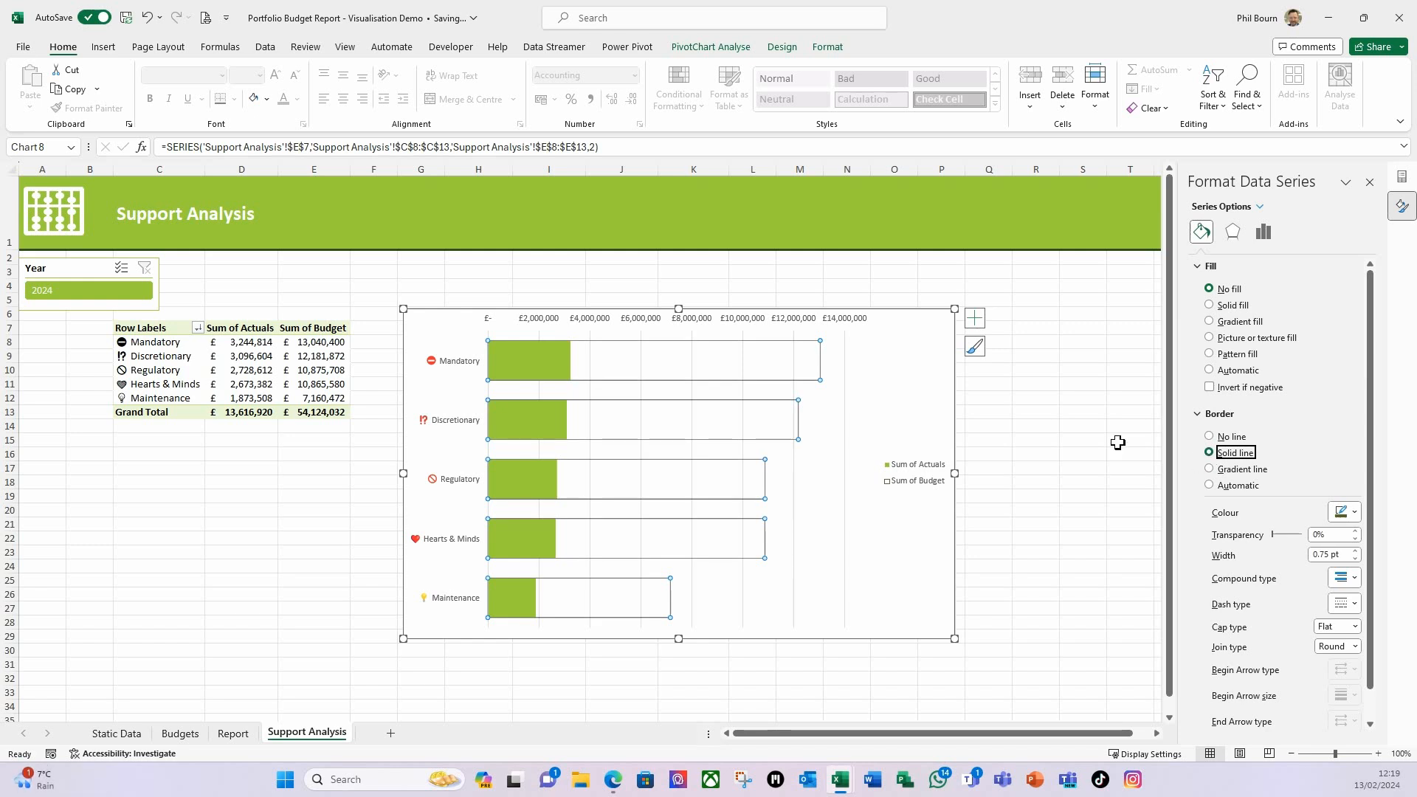
pyautogui.click(1356, 550)
pyautogui.click(1356, 551)
pyautogui.click(1356, 551)
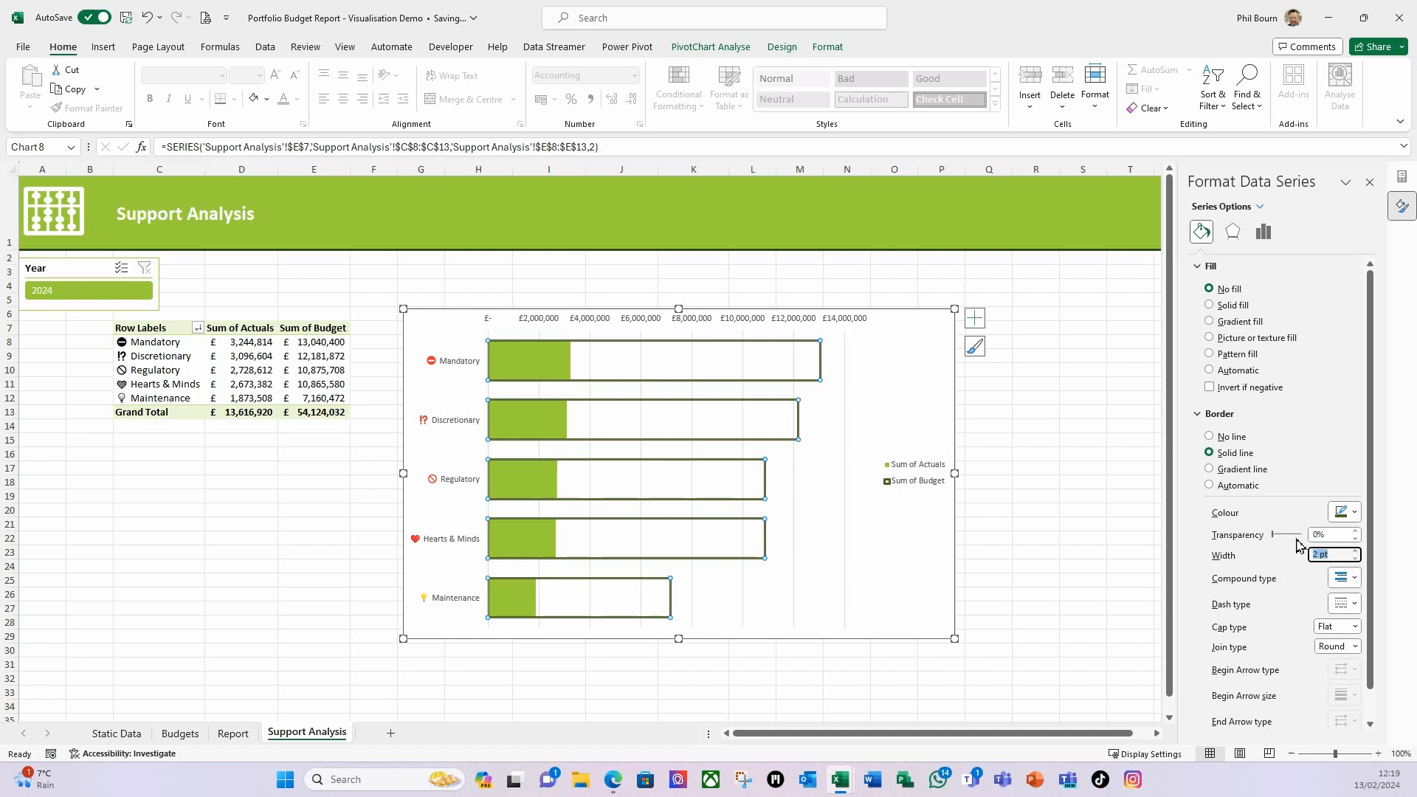
pyautogui.click(1354, 514)
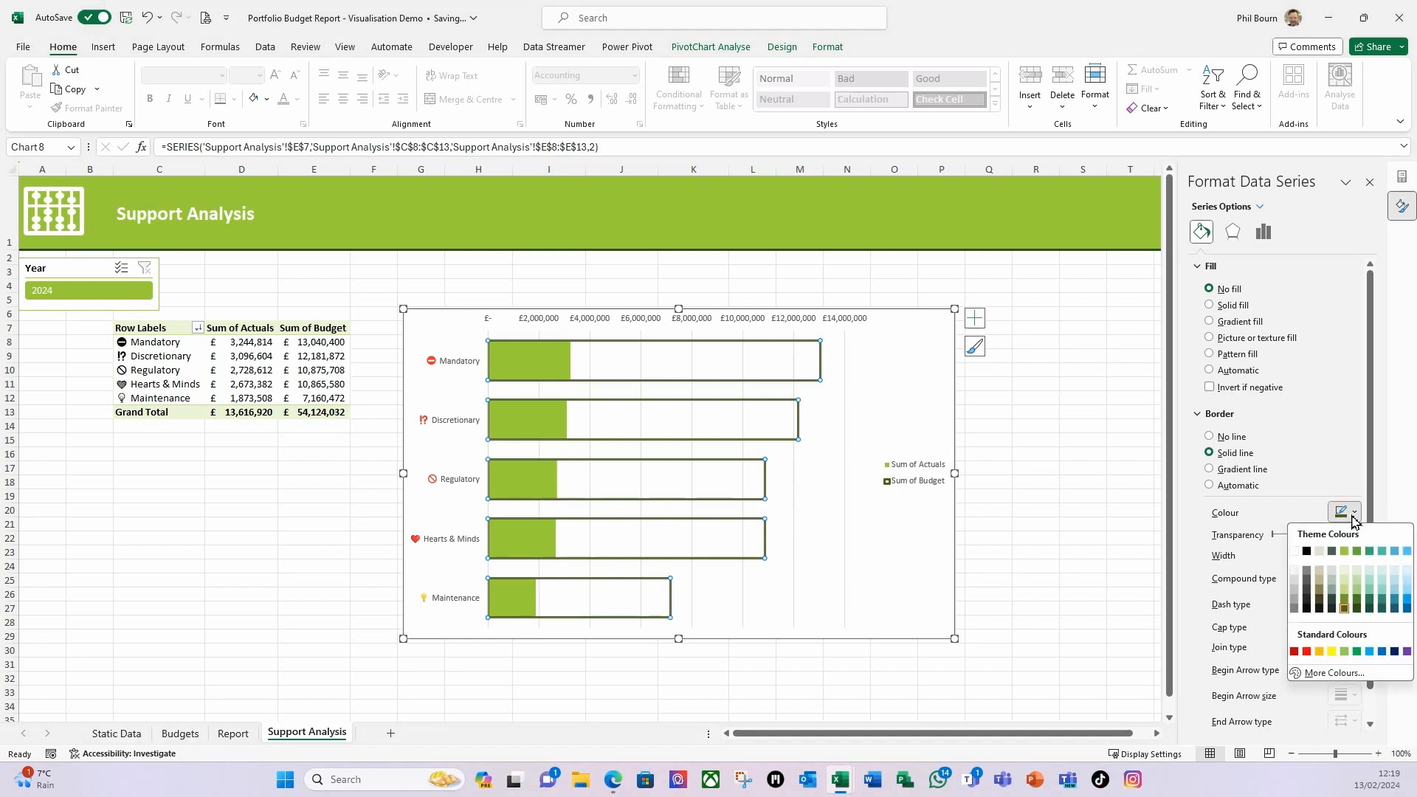
pyautogui.click(1197, 504)
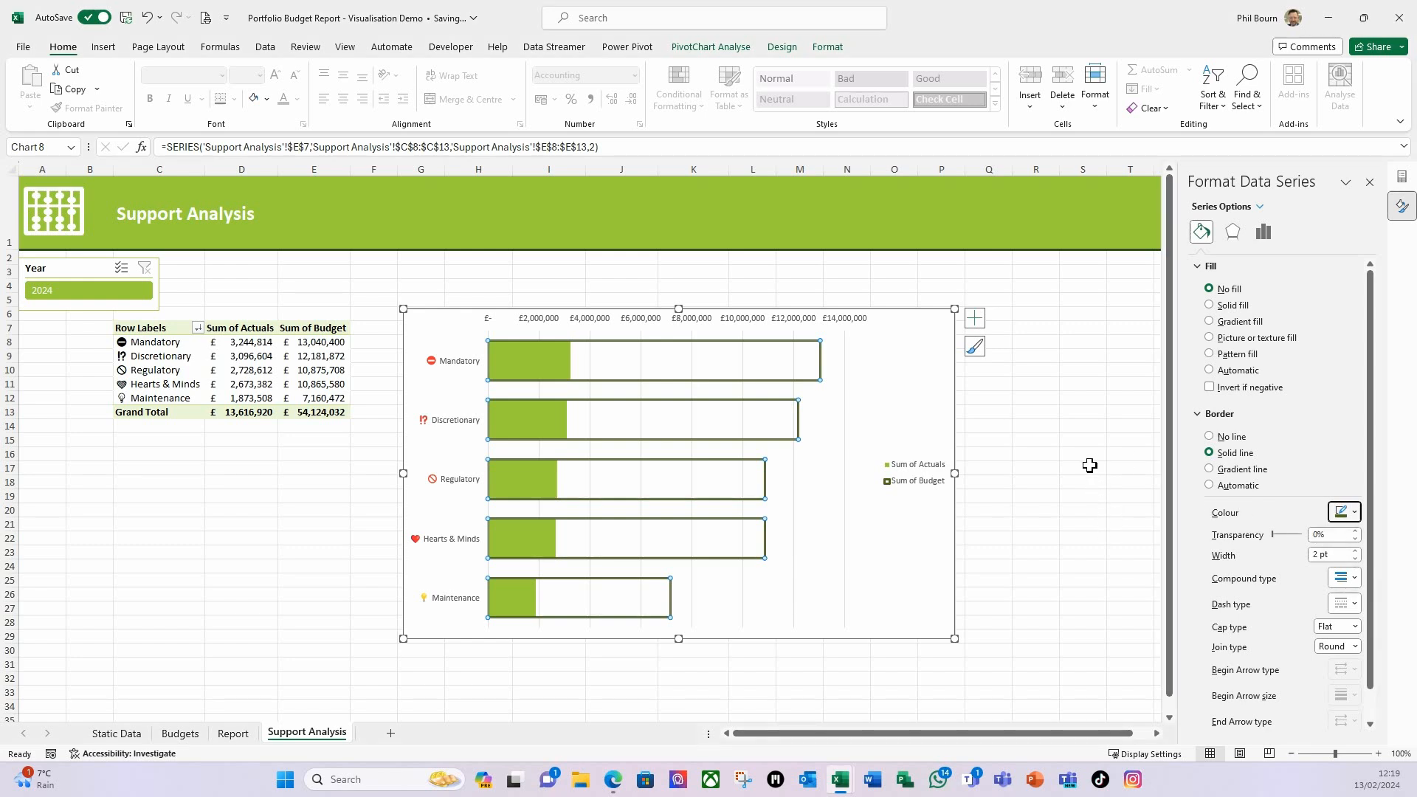
# Step: Set the label position of the chart's value axis to High
pyautogui.click(743, 322)
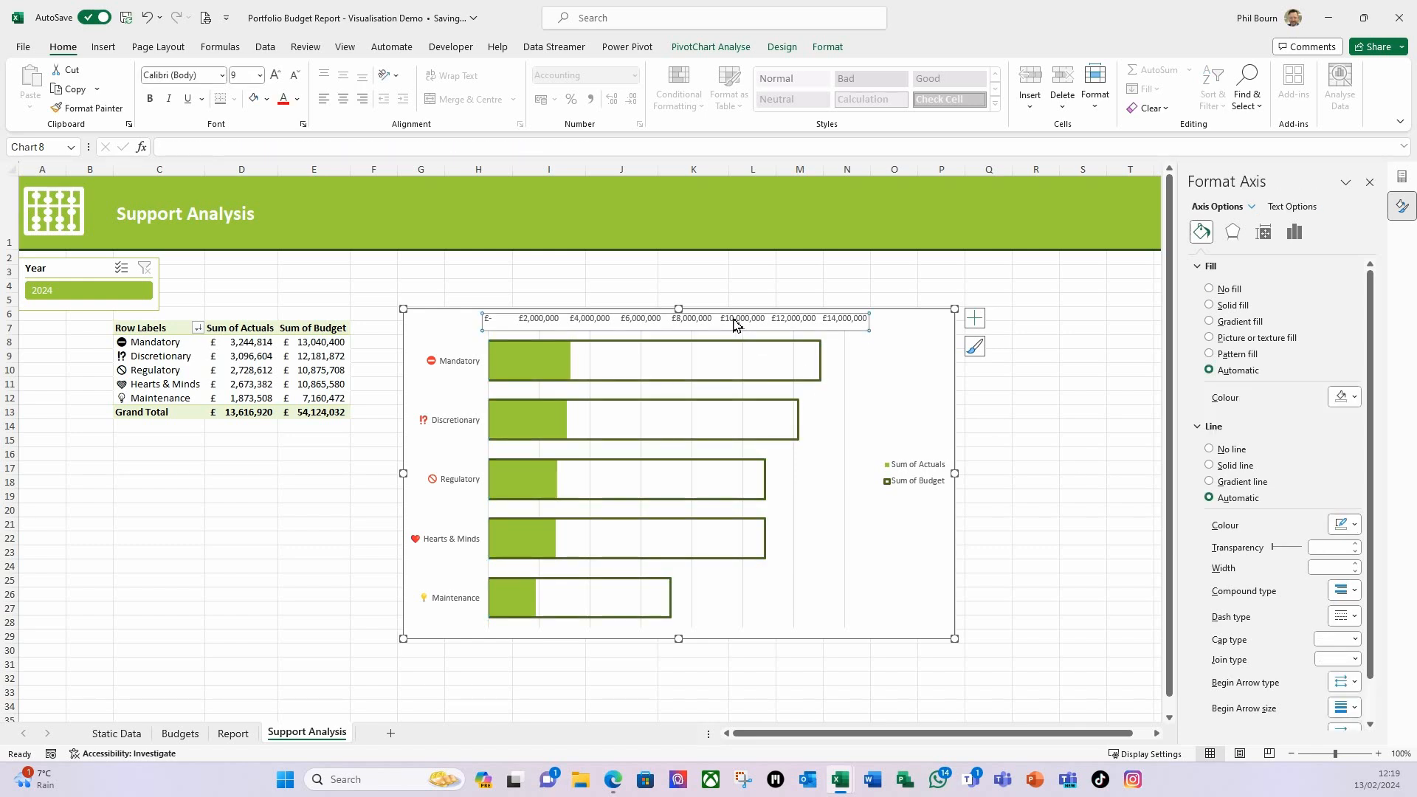
pyautogui.click(1297, 236)
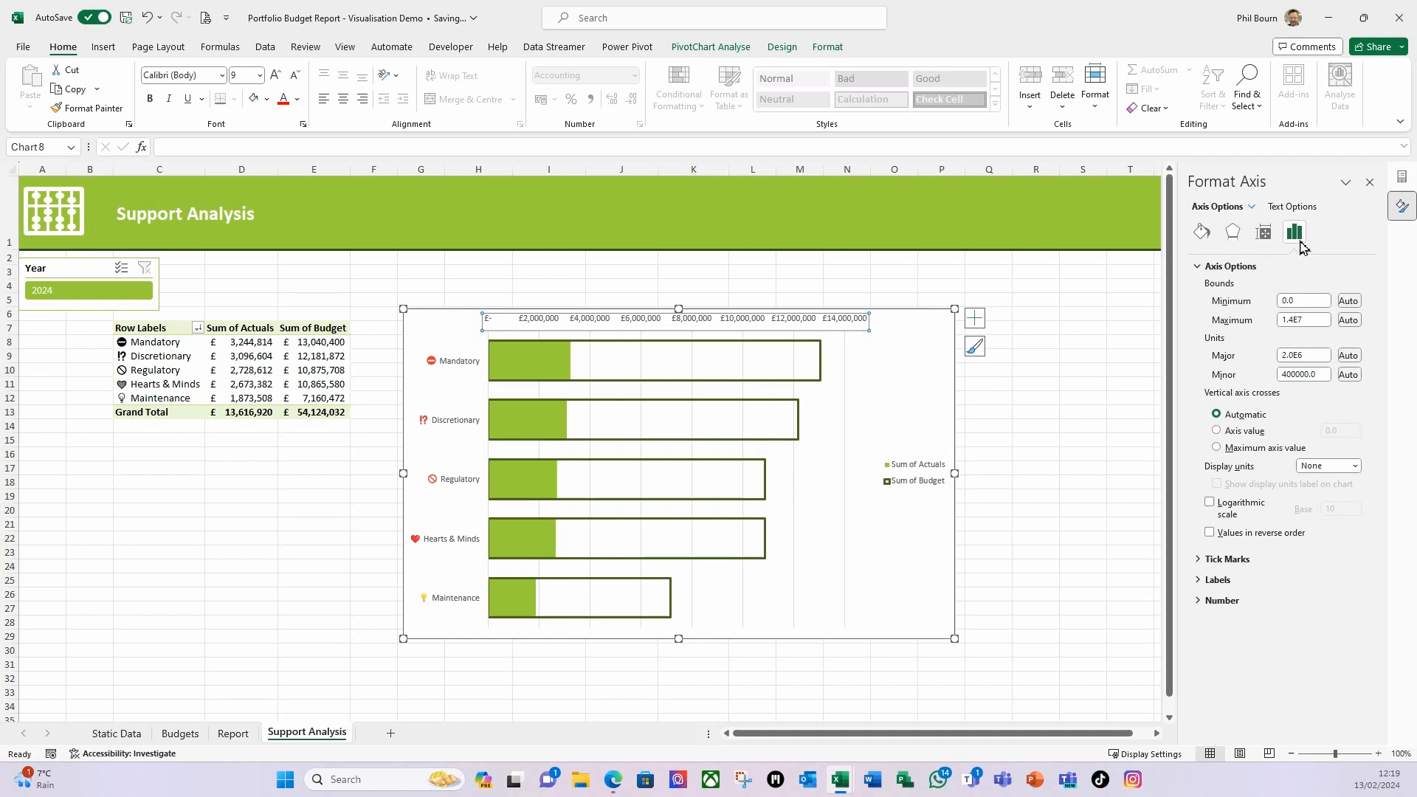
pyautogui.click(1214, 580)
pyautogui.click(1356, 604)
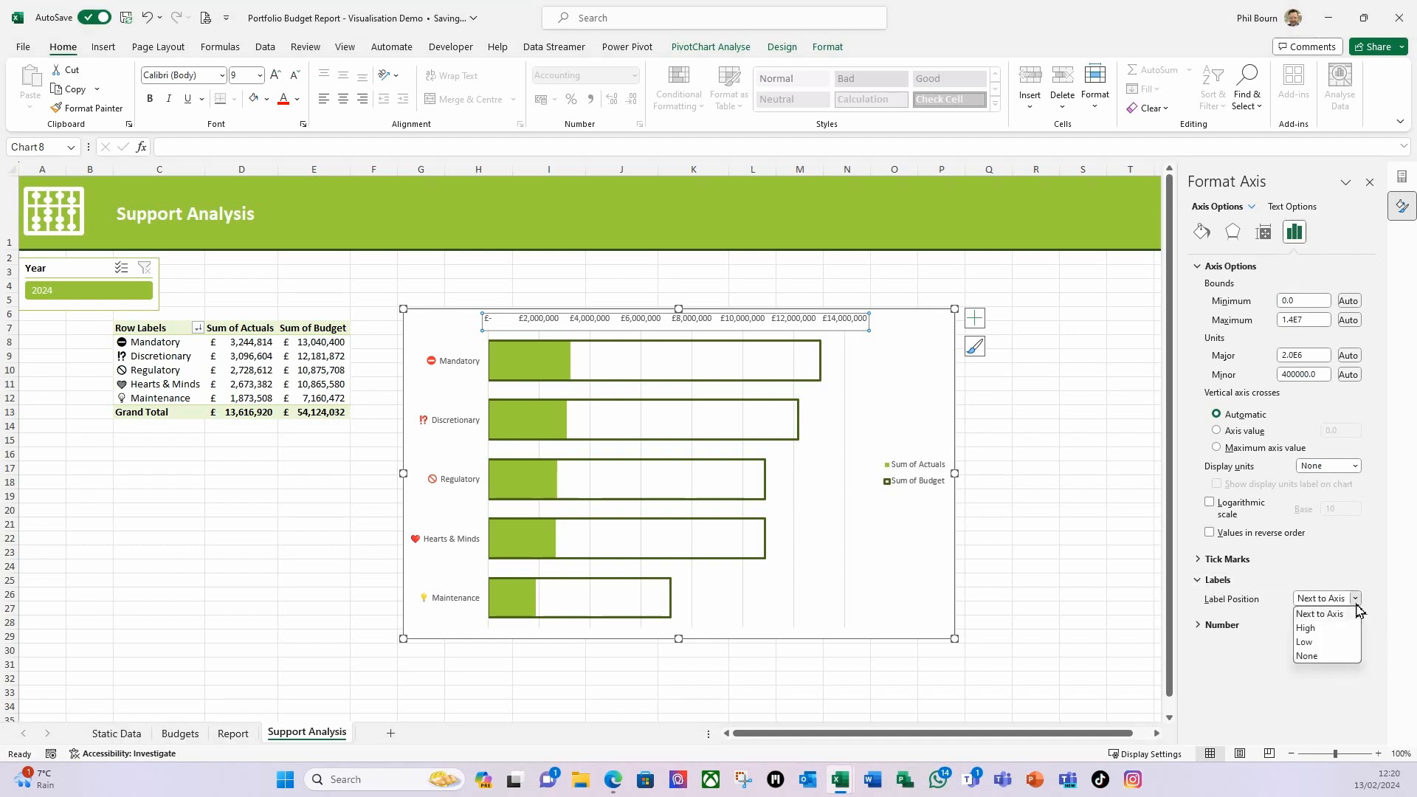
pyautogui.click(1308, 628)
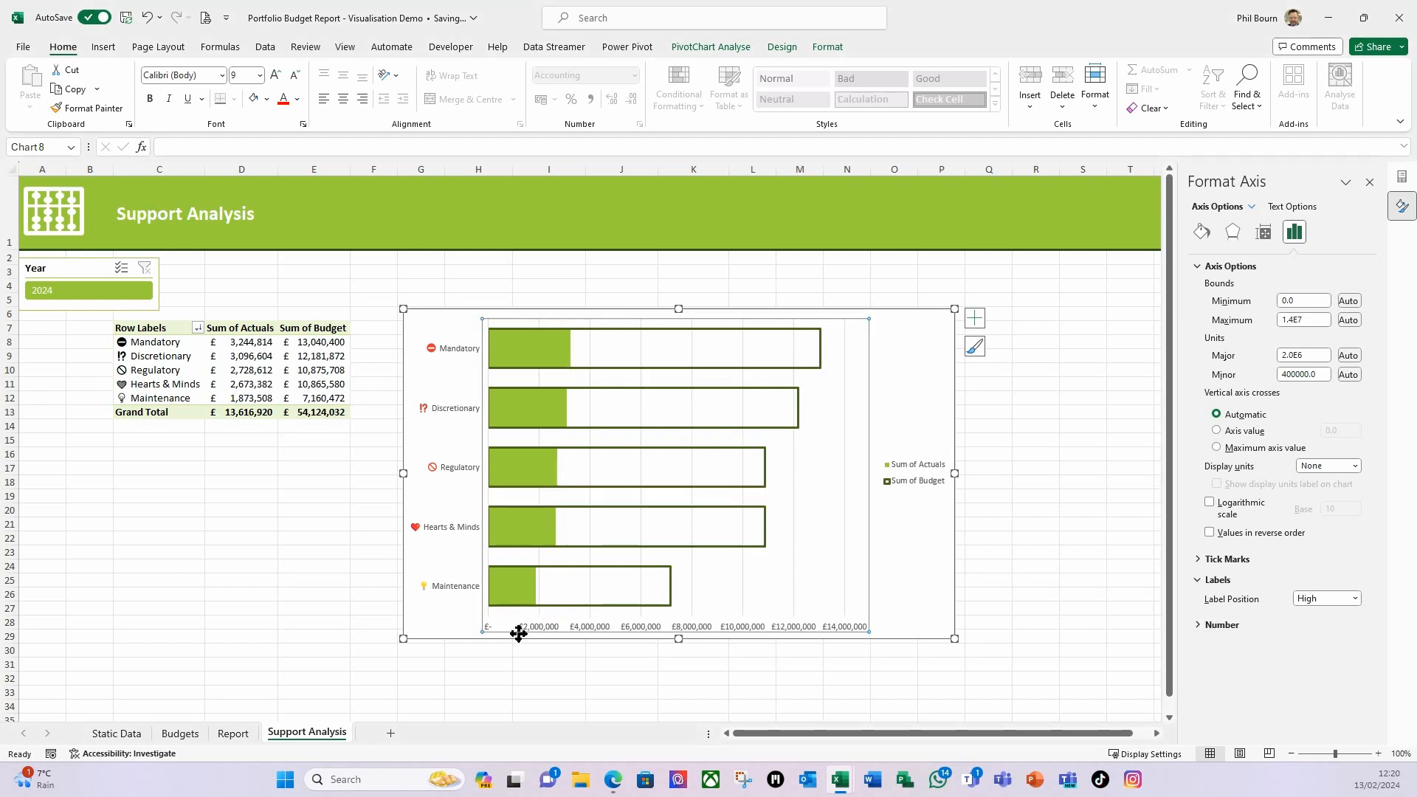
# Step: Add a chart title to the PivotChart and place its legend at the top
pyautogui.click(960, 600)
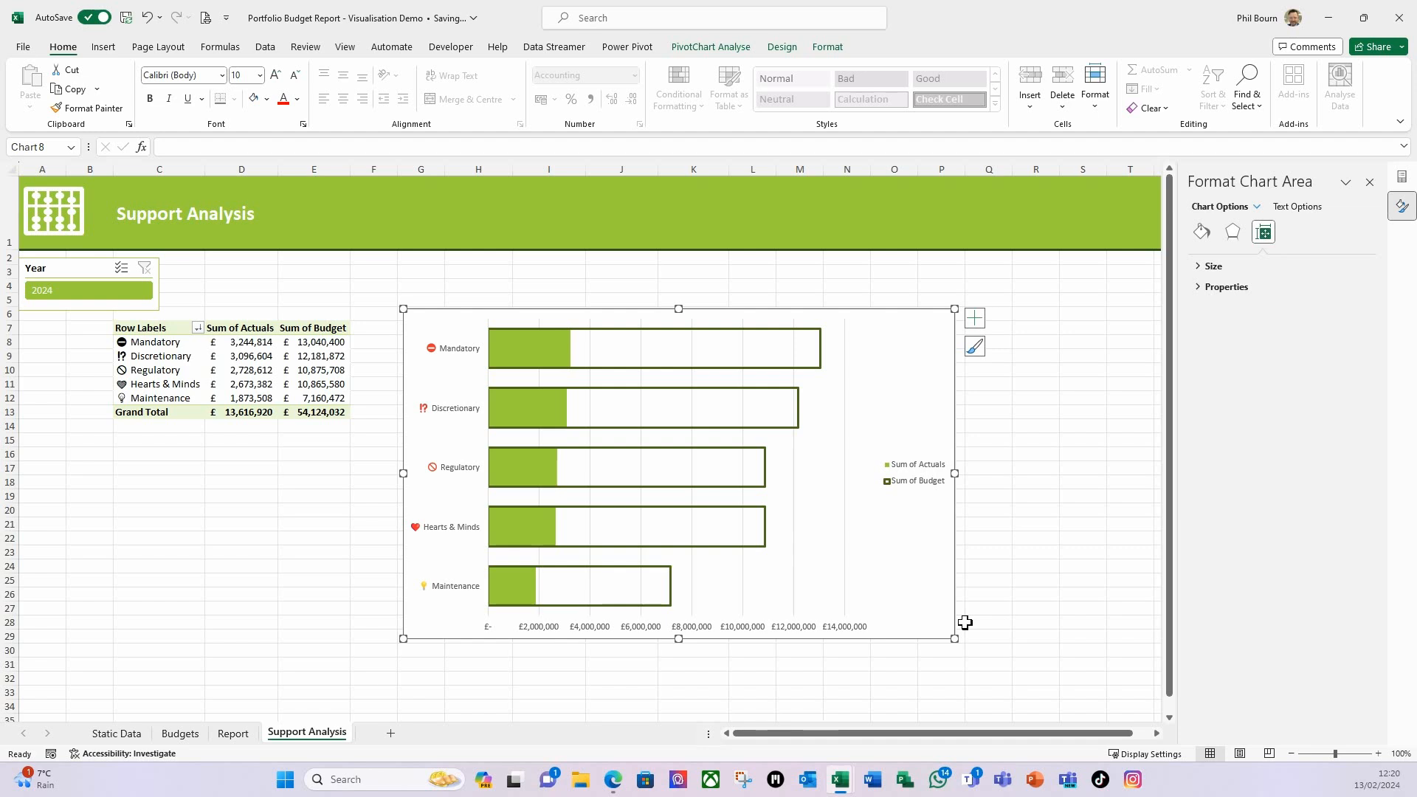
pyautogui.click(975, 320)
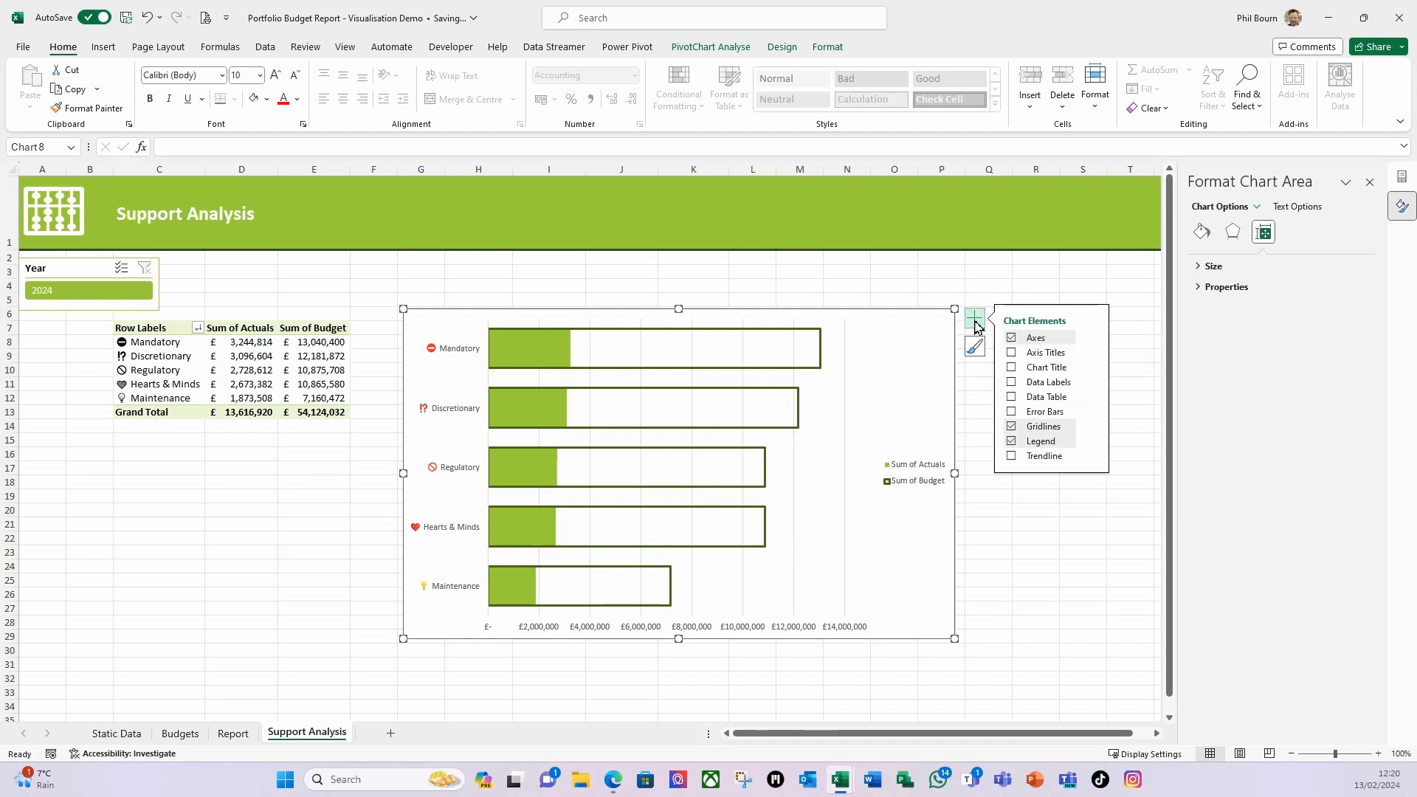
pyautogui.click(1012, 368)
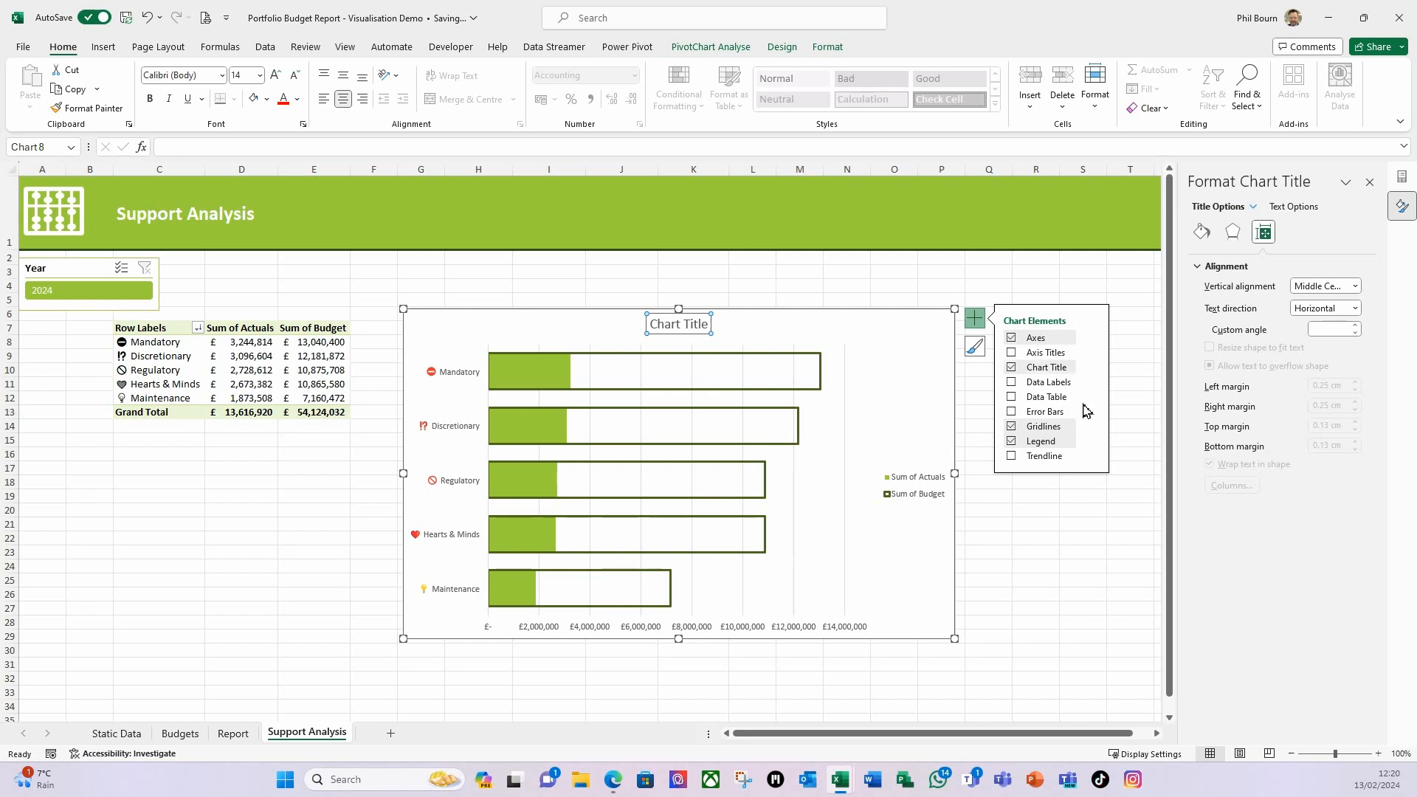
pyautogui.click(1094, 444)
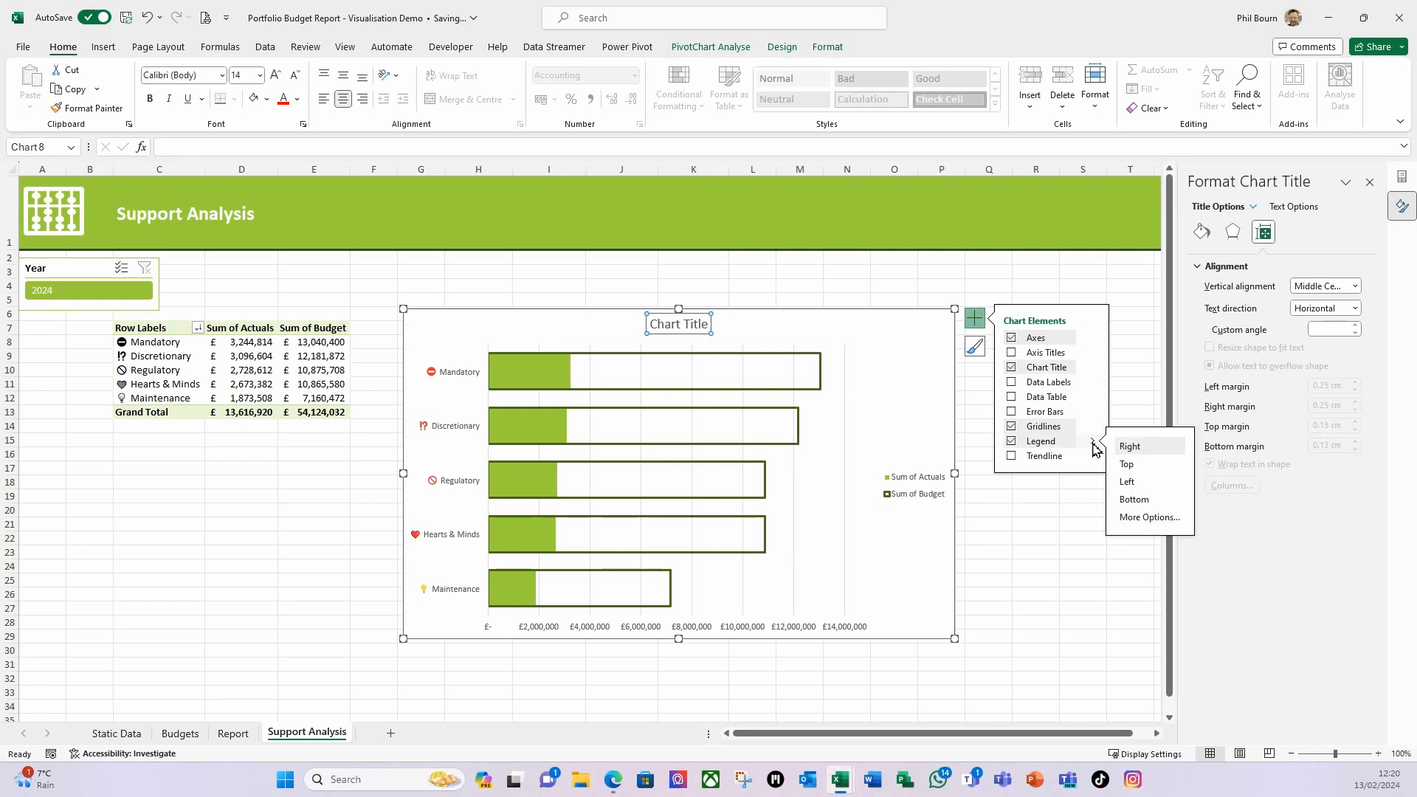
pyautogui.click(1129, 466)
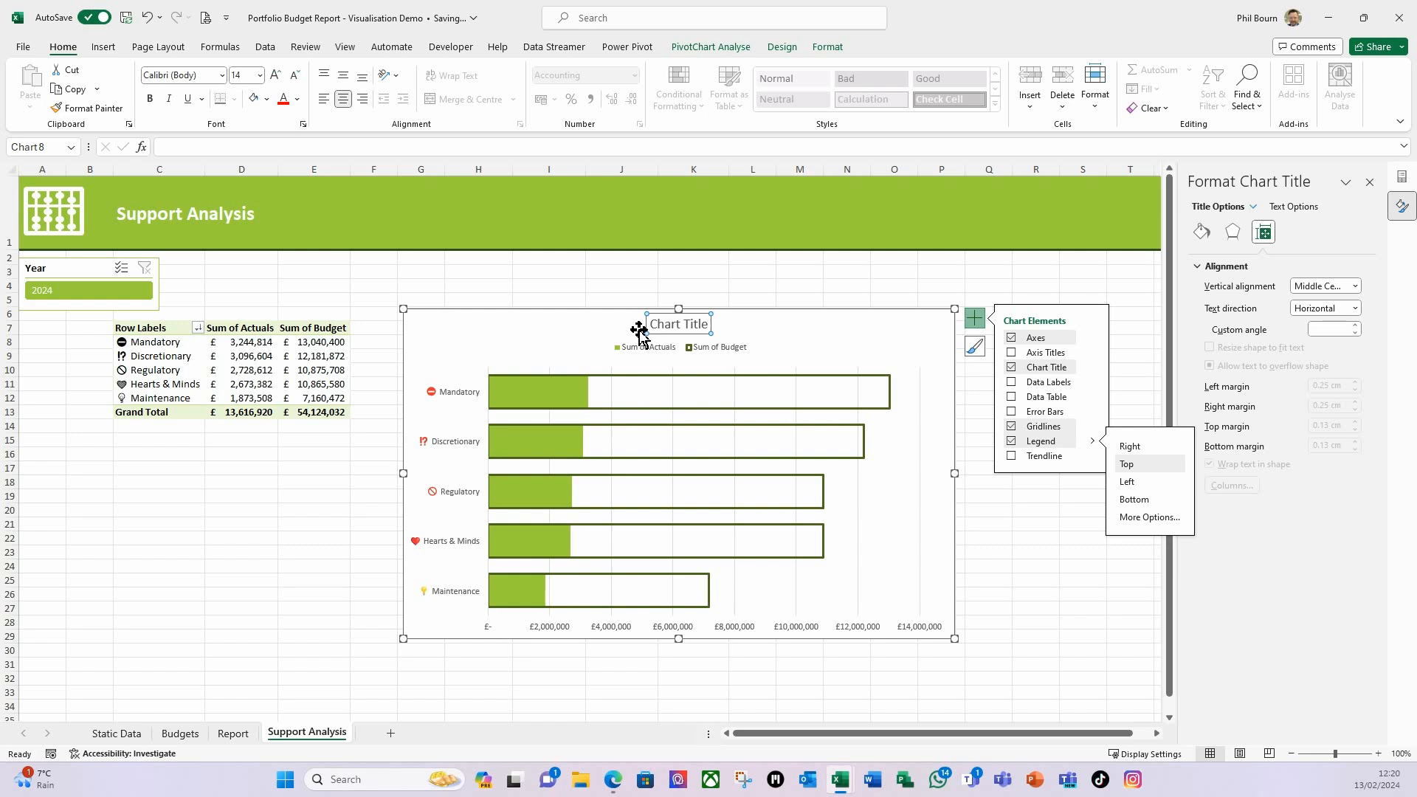
# Step: Move the chart title to the chart's upper-left corner and change its text to "Budget vs Actuals by Category"
pyautogui.moveTo(649, 324); pyautogui.dragTo(434, 325)
pyautogui.click(439, 328)
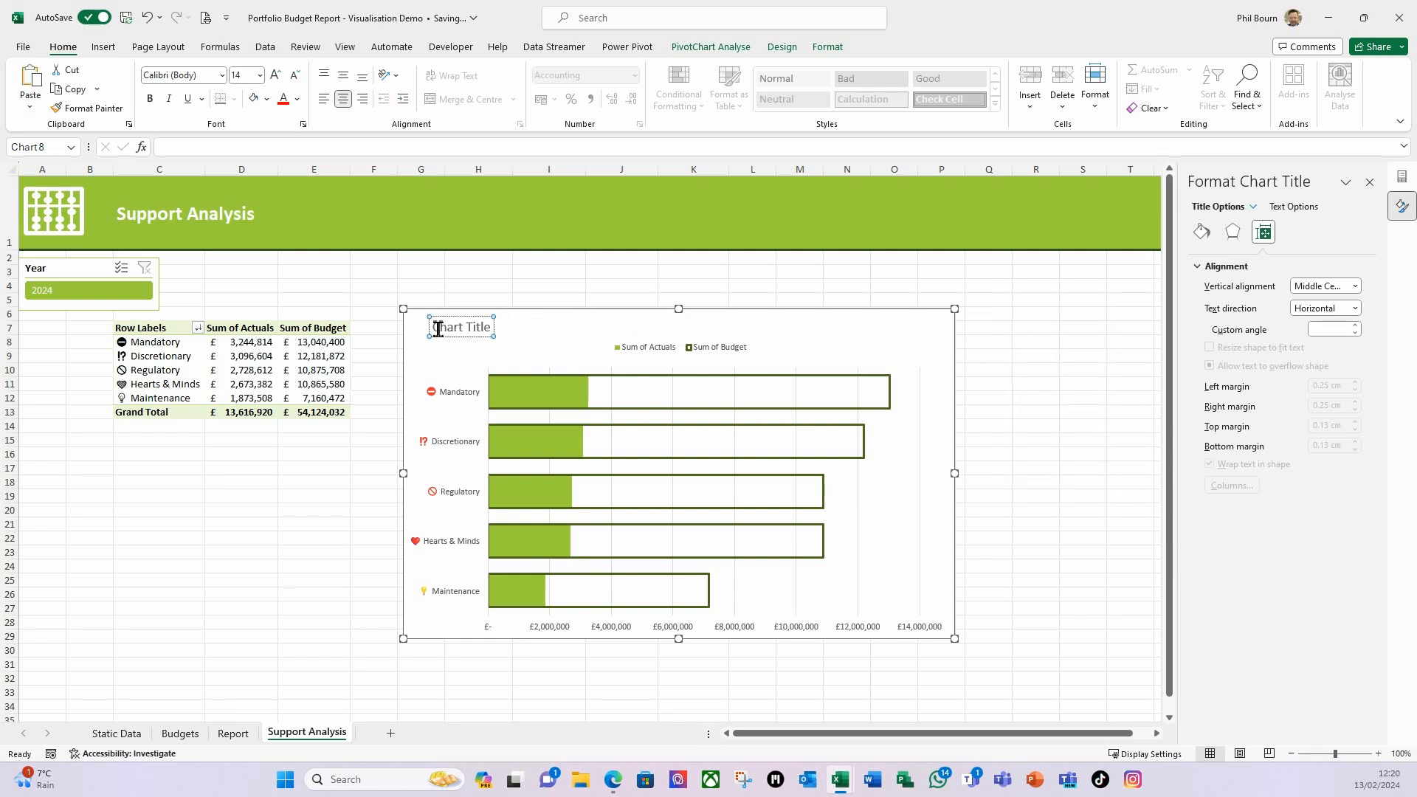
pyautogui.moveTo(438, 328); pyautogui.dragTo(495, 329)
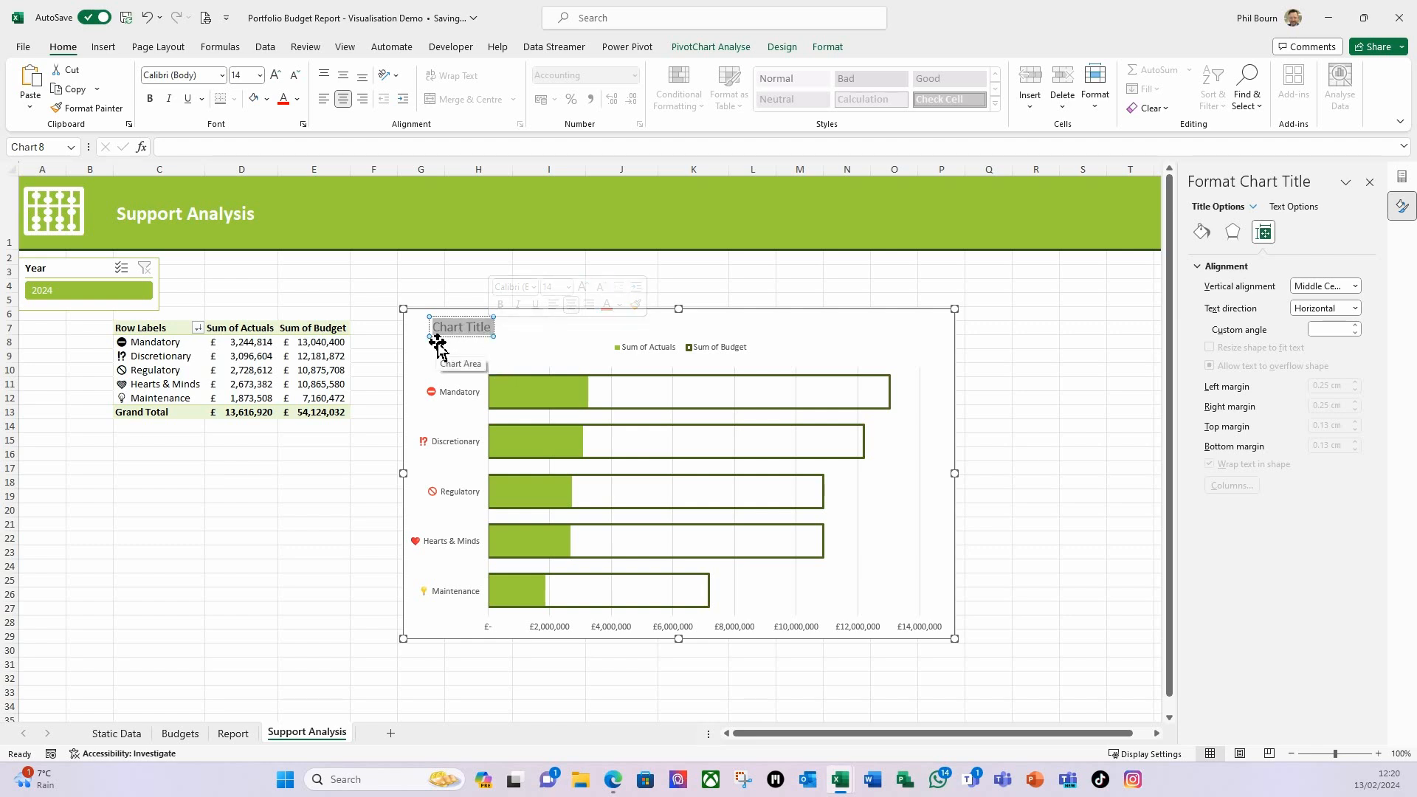
pyautogui.write('Budegt')
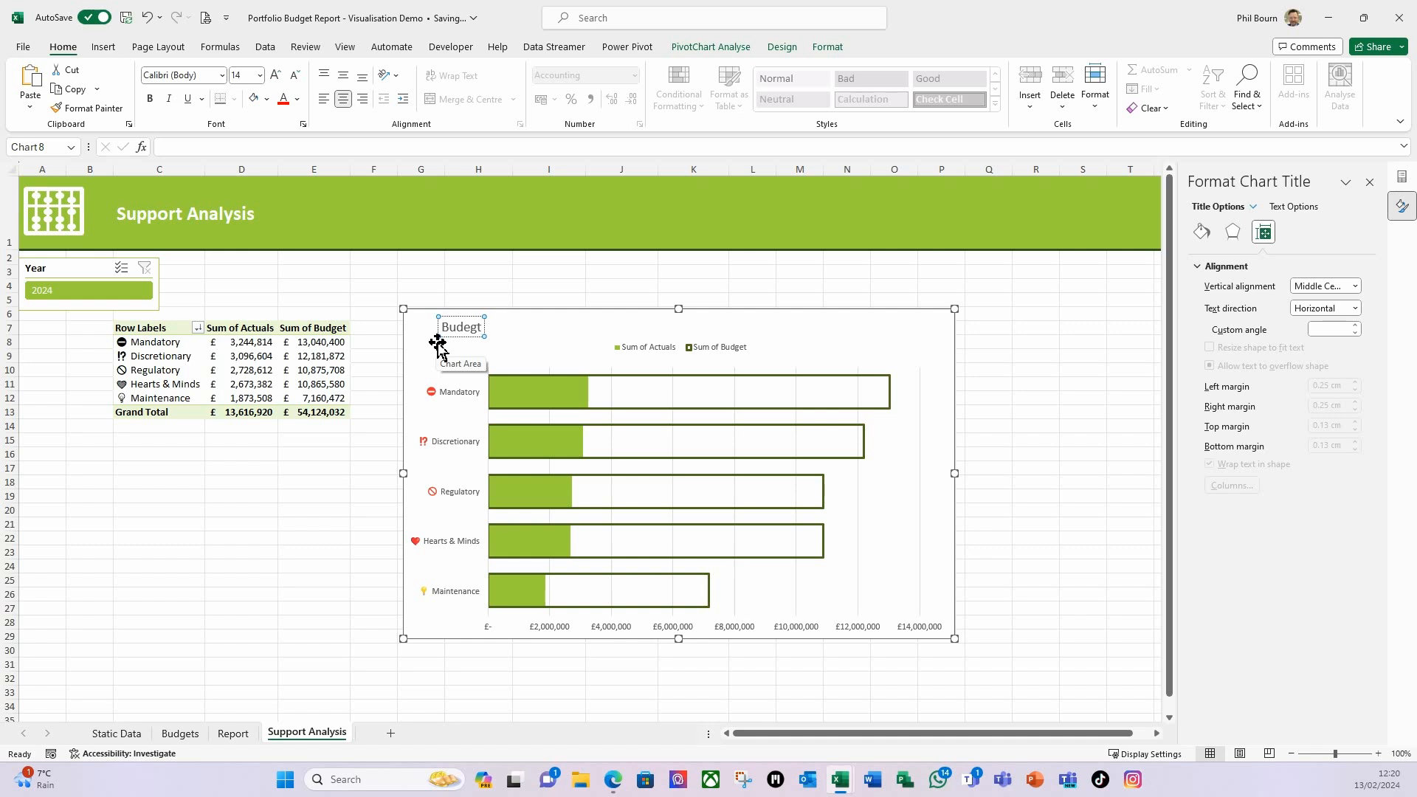
pyautogui.press('BackSpace')
pyautogui.press('BackSpace')
pyautogui.press('BackSpace')
pyautogui.write('get vs Actuals by C')
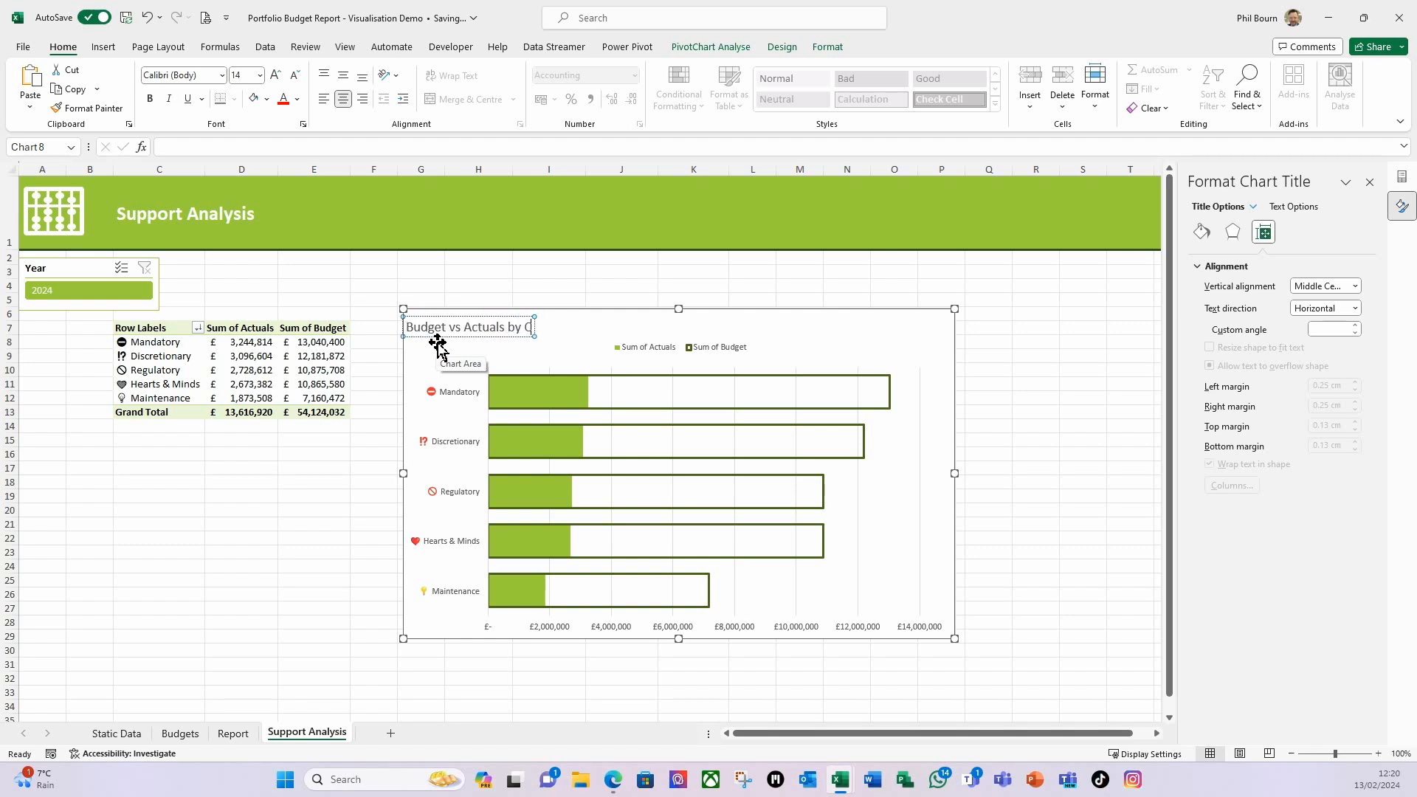
pyautogui.write('ategory')
pyautogui.click(590, 340)
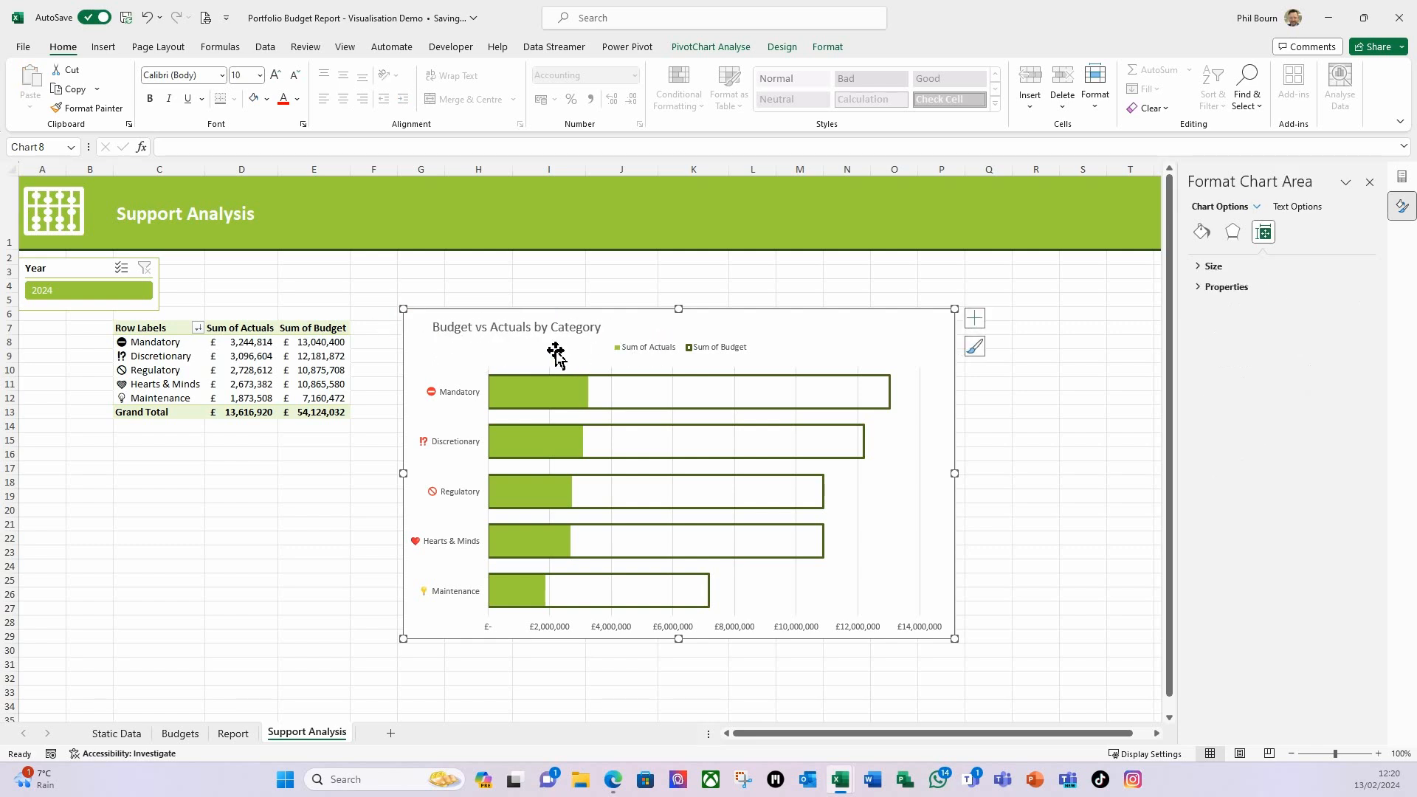
# Step: Move the legend to the chart's upper-right corner, level with the title
pyautogui.click(558, 334)
pyautogui.click(654, 351)
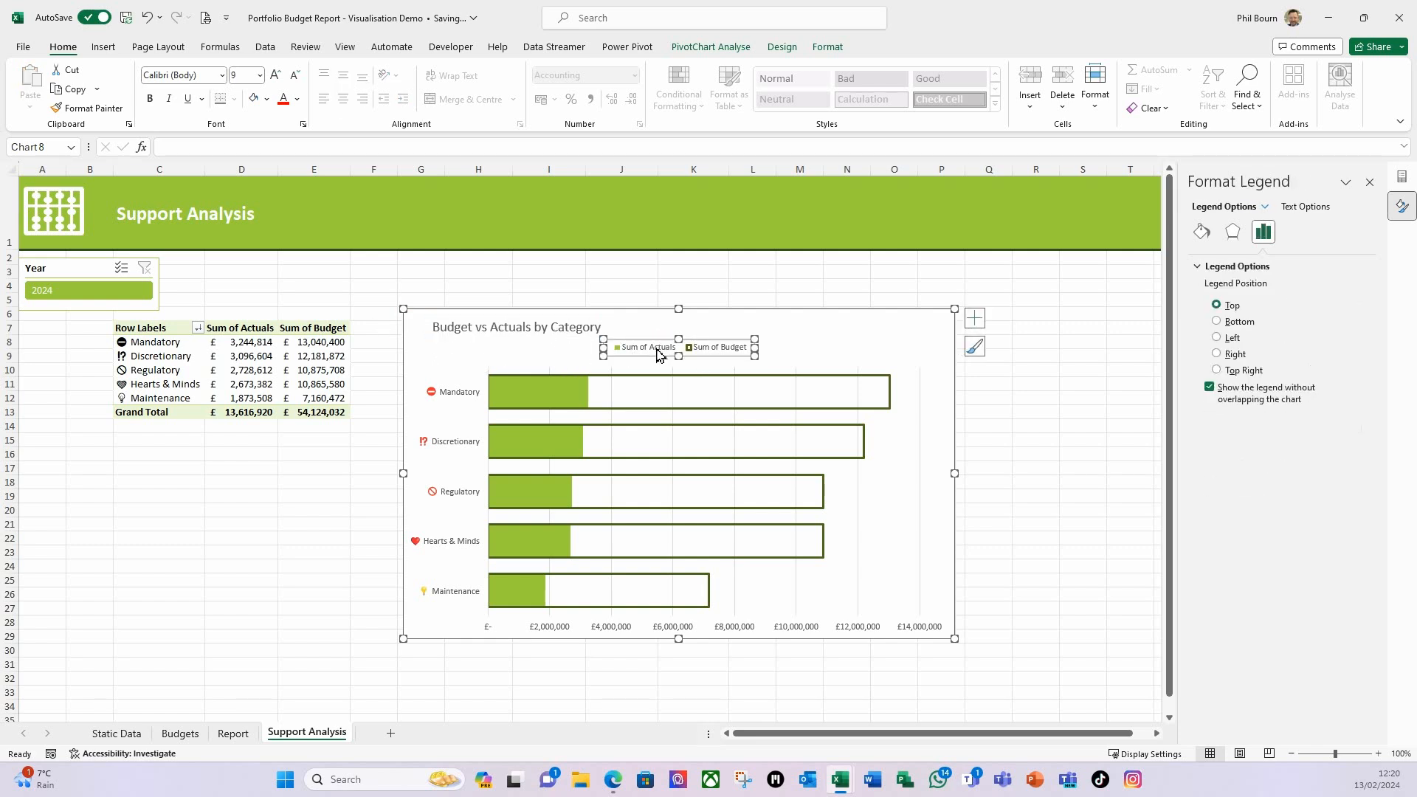
pyautogui.moveTo(655, 354); pyautogui.dragTo(851, 333)
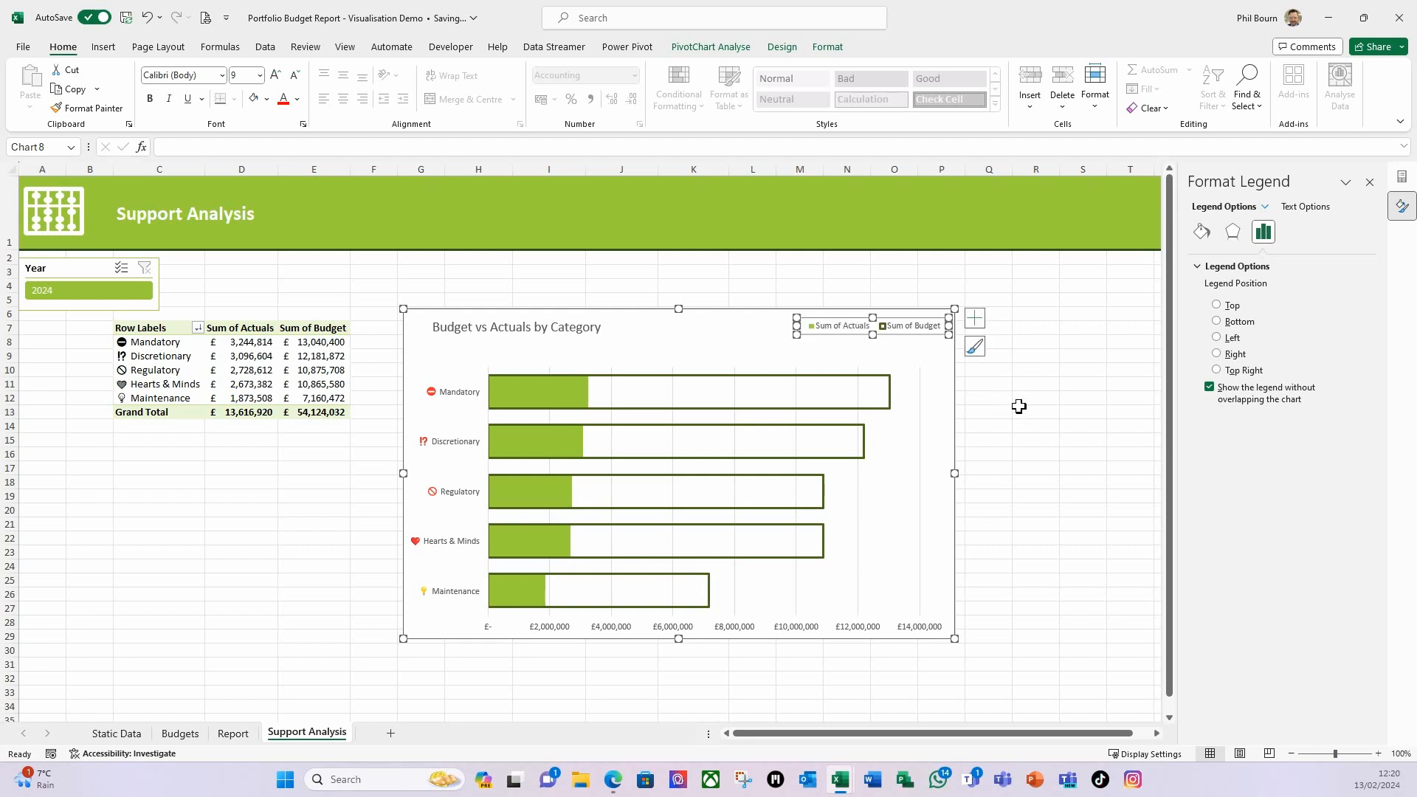
pyautogui.click(1041, 441)
pyautogui.moveTo(705, 441)
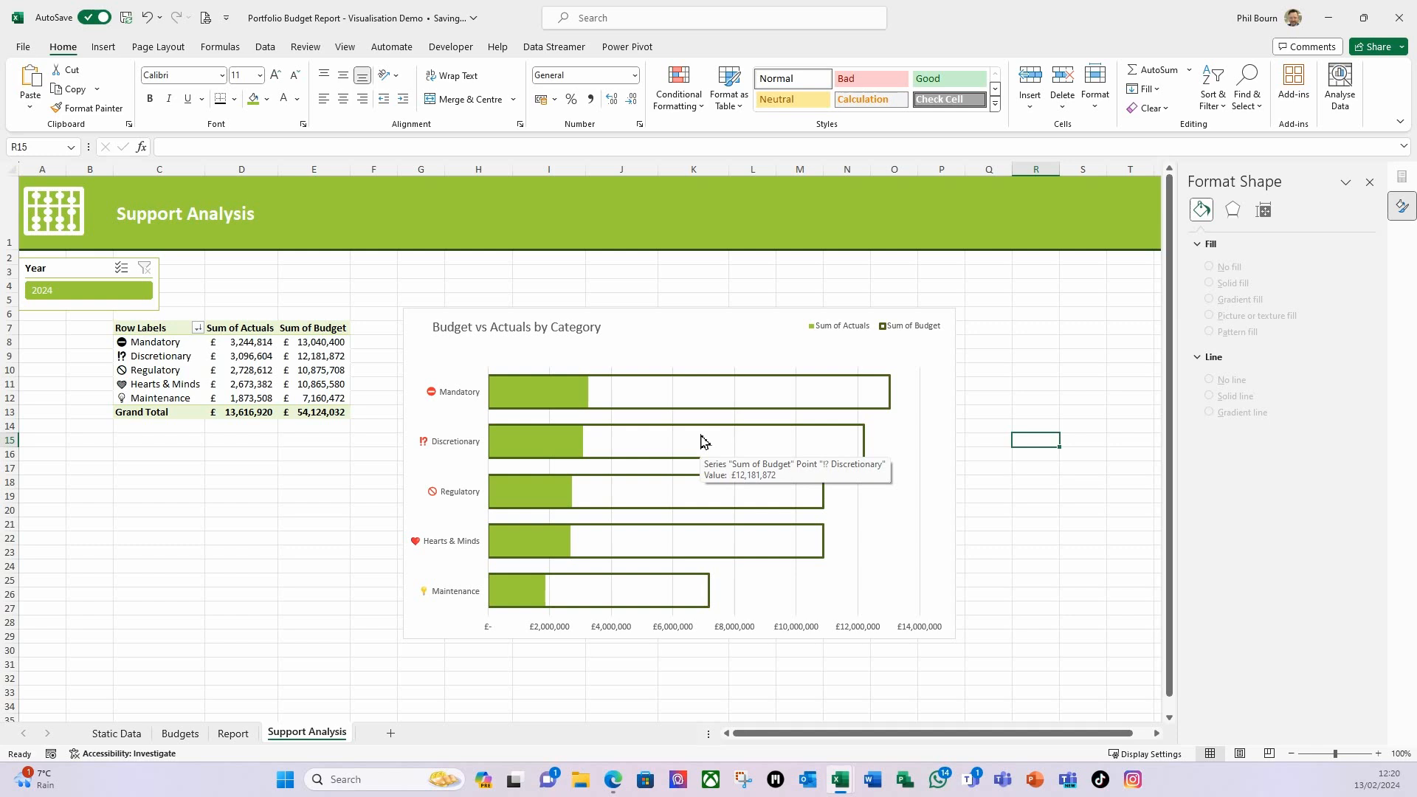
# Step: Move the PivotChart from the Support Analysis sheet to cell A11 of the Report sheet
pyautogui.click(635, 313)
pyautogui.hotkey('ctrl', 'x')
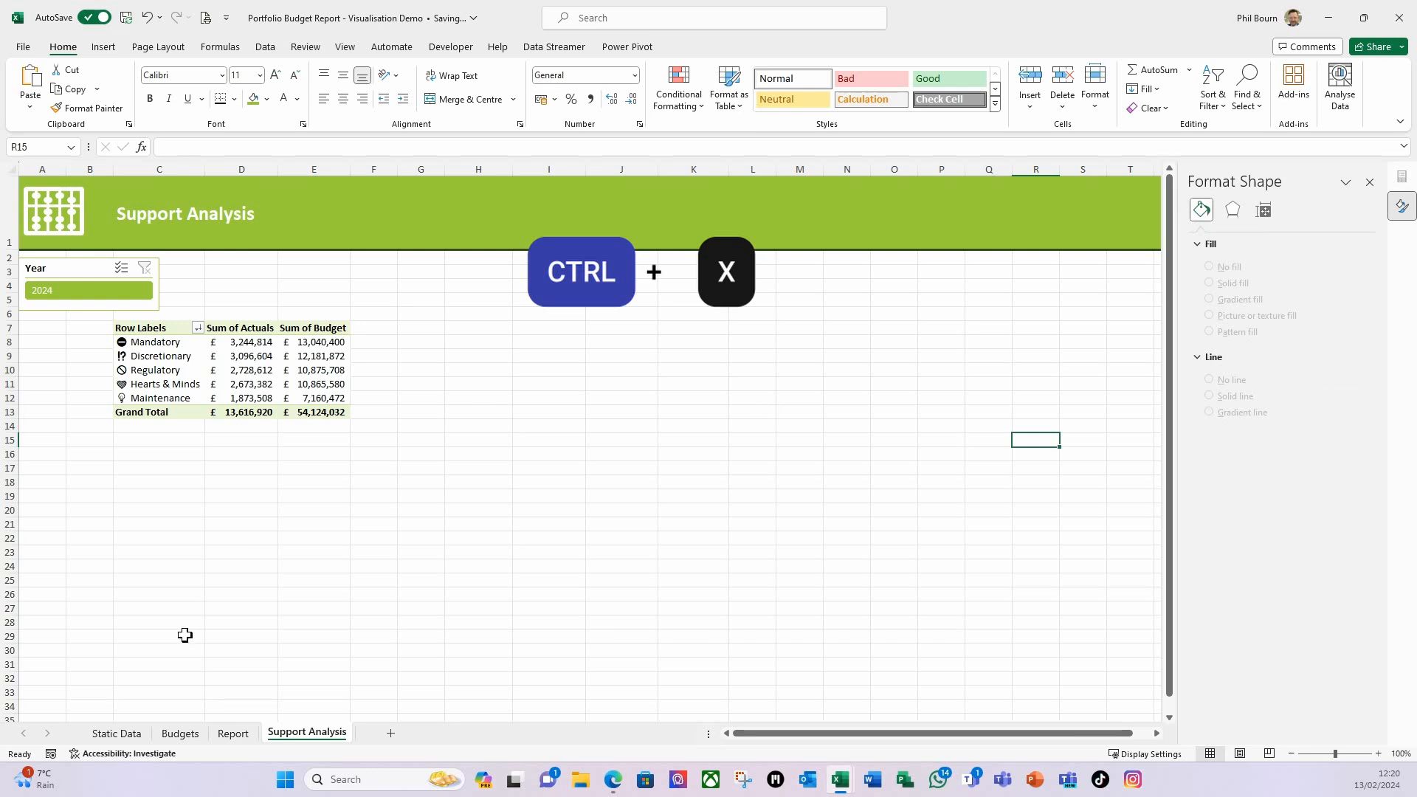
pyautogui.click(233, 733)
pyautogui.click(41, 484)
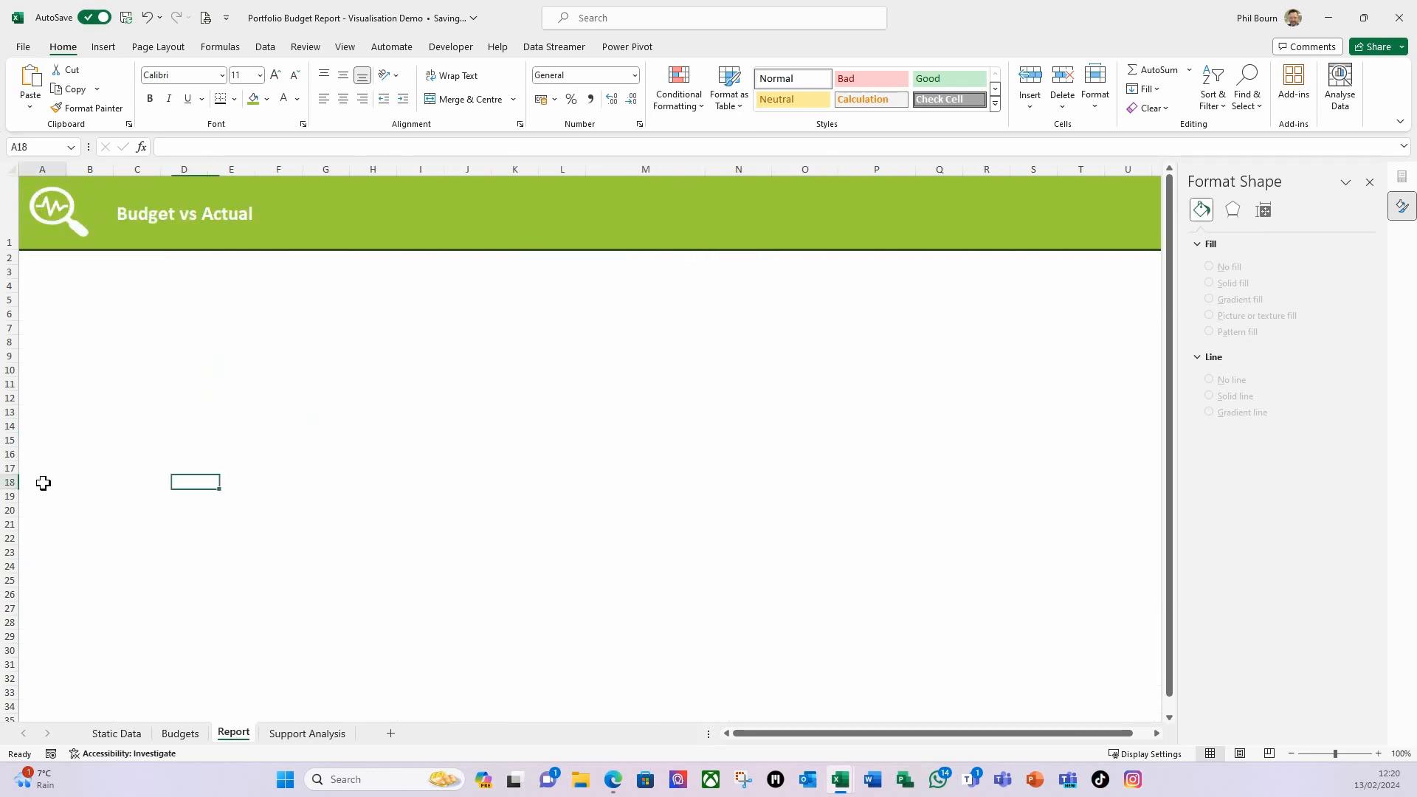
pyautogui.click(54, 384)
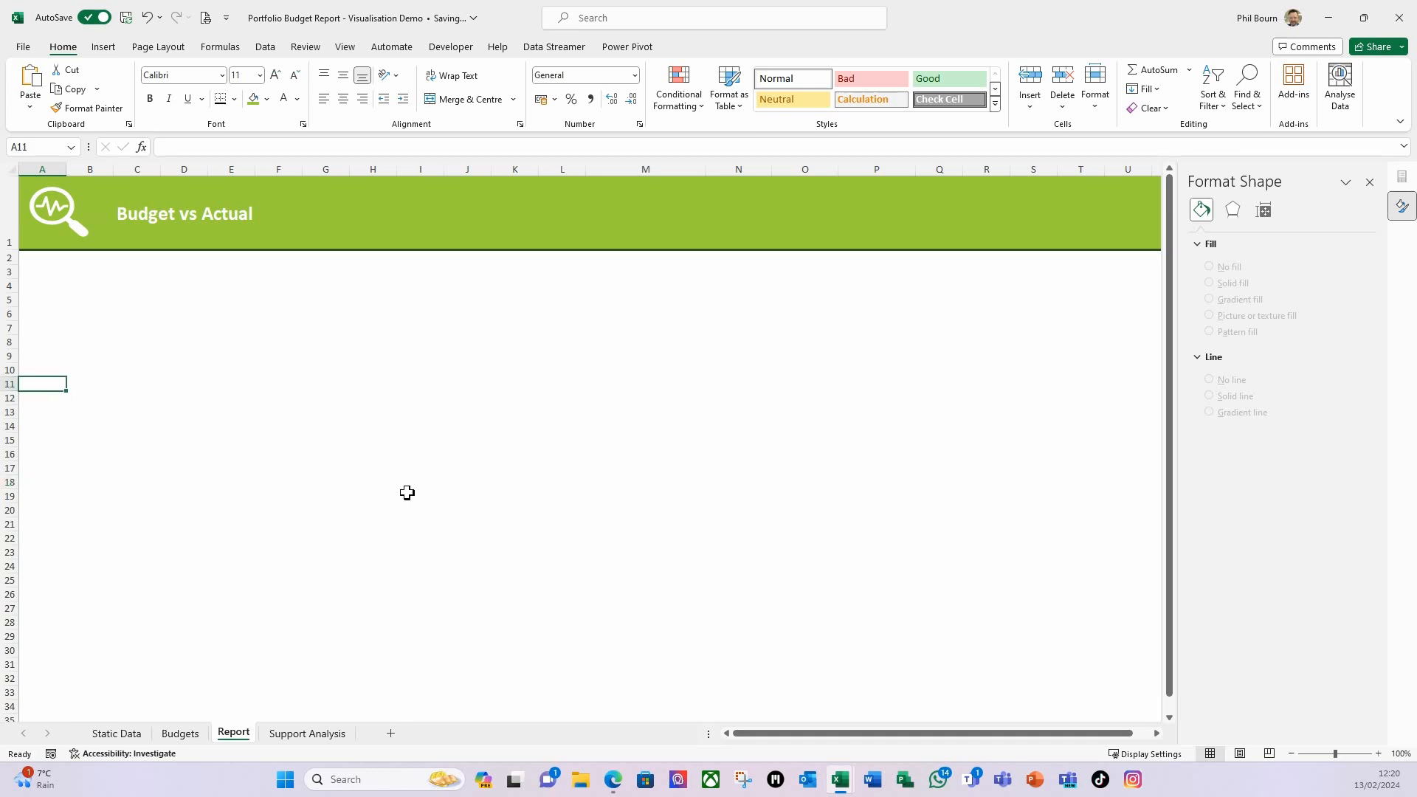
pyautogui.hotkey('ctrl', 'v')
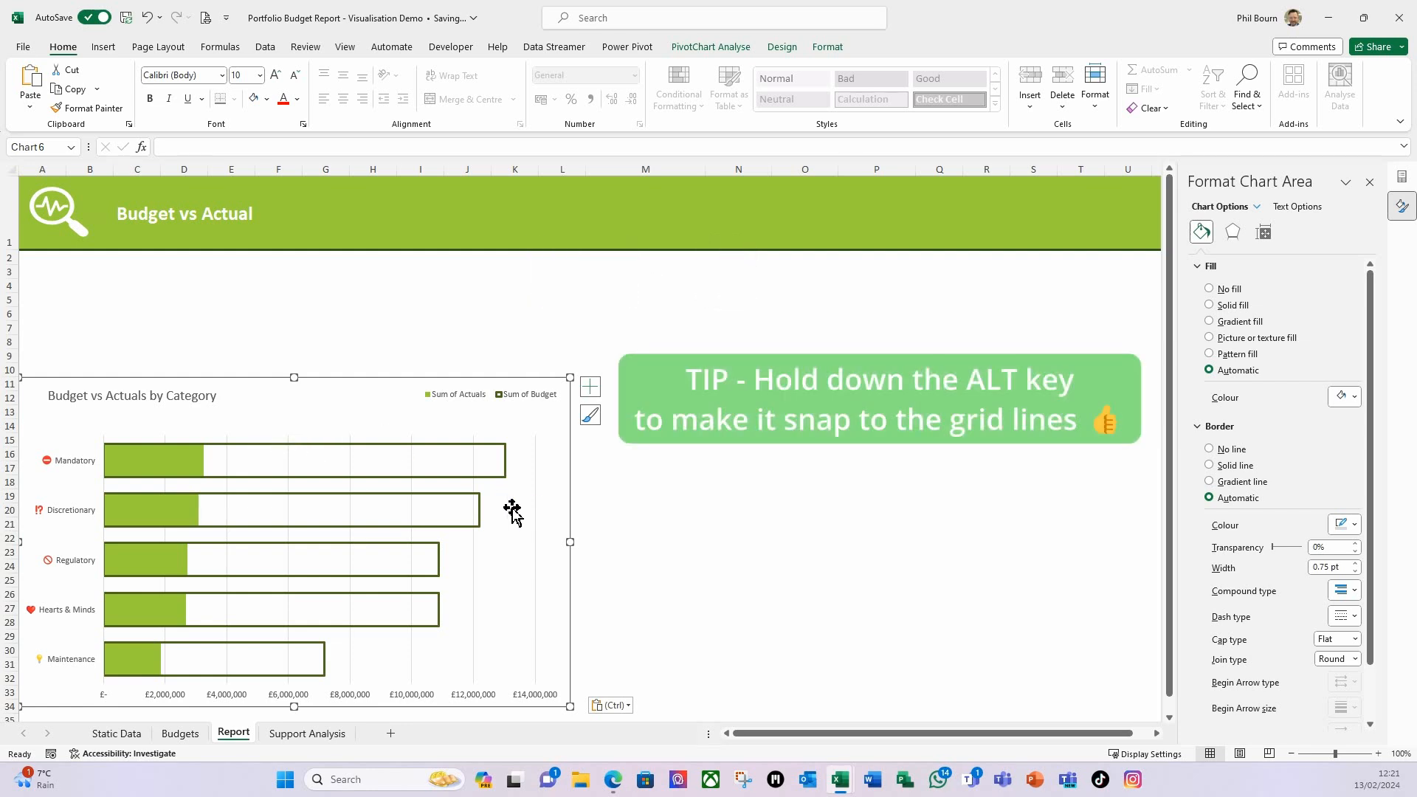
# Step: Resize the chart on the Report sheet to span columns A to K and rows 11 to 26
pyautogui.moveTo(571, 542); pyautogui.dragTo(519, 547)
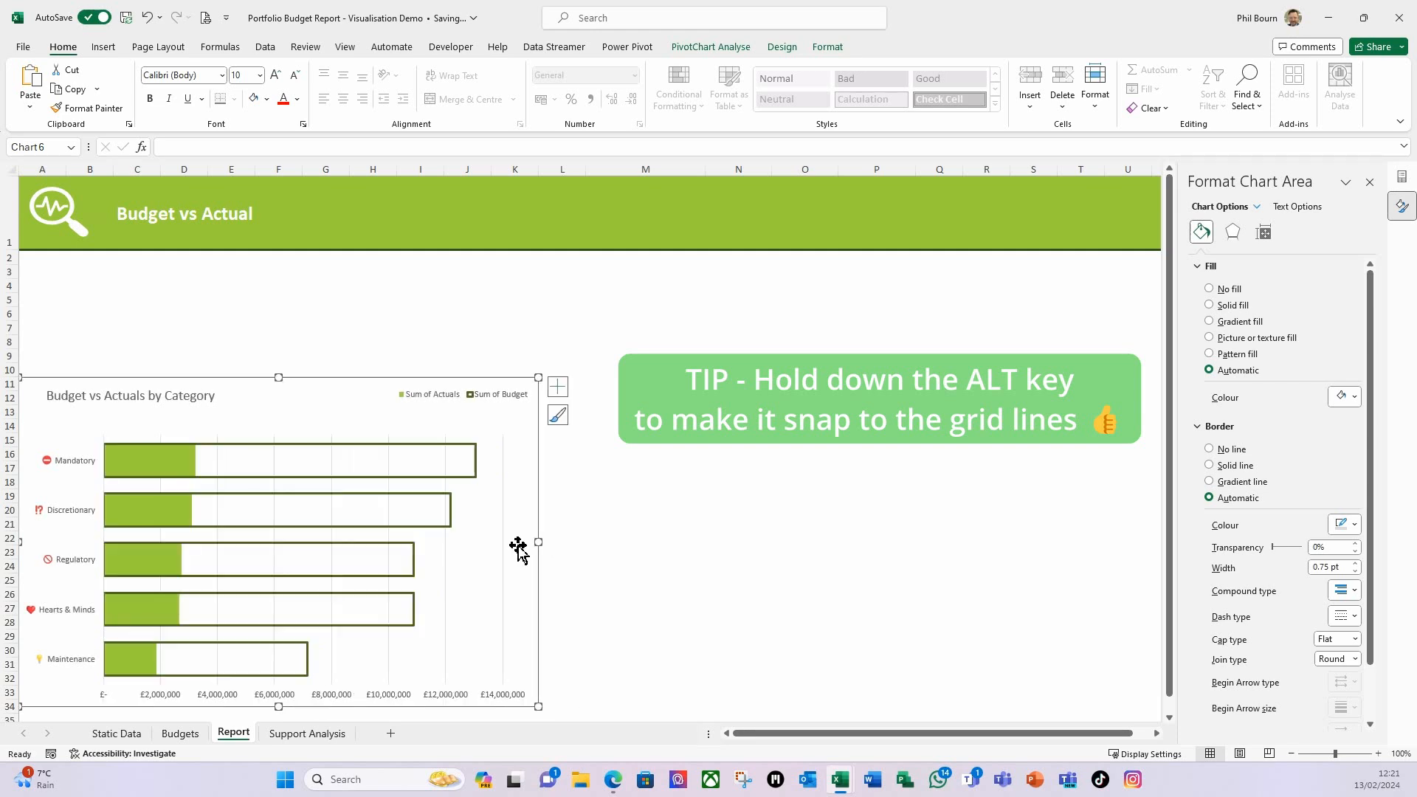
pyautogui.scroll(-1, 517, 583)
pyautogui.moveTo(277, 622); pyautogui.dragTo(274, 523)
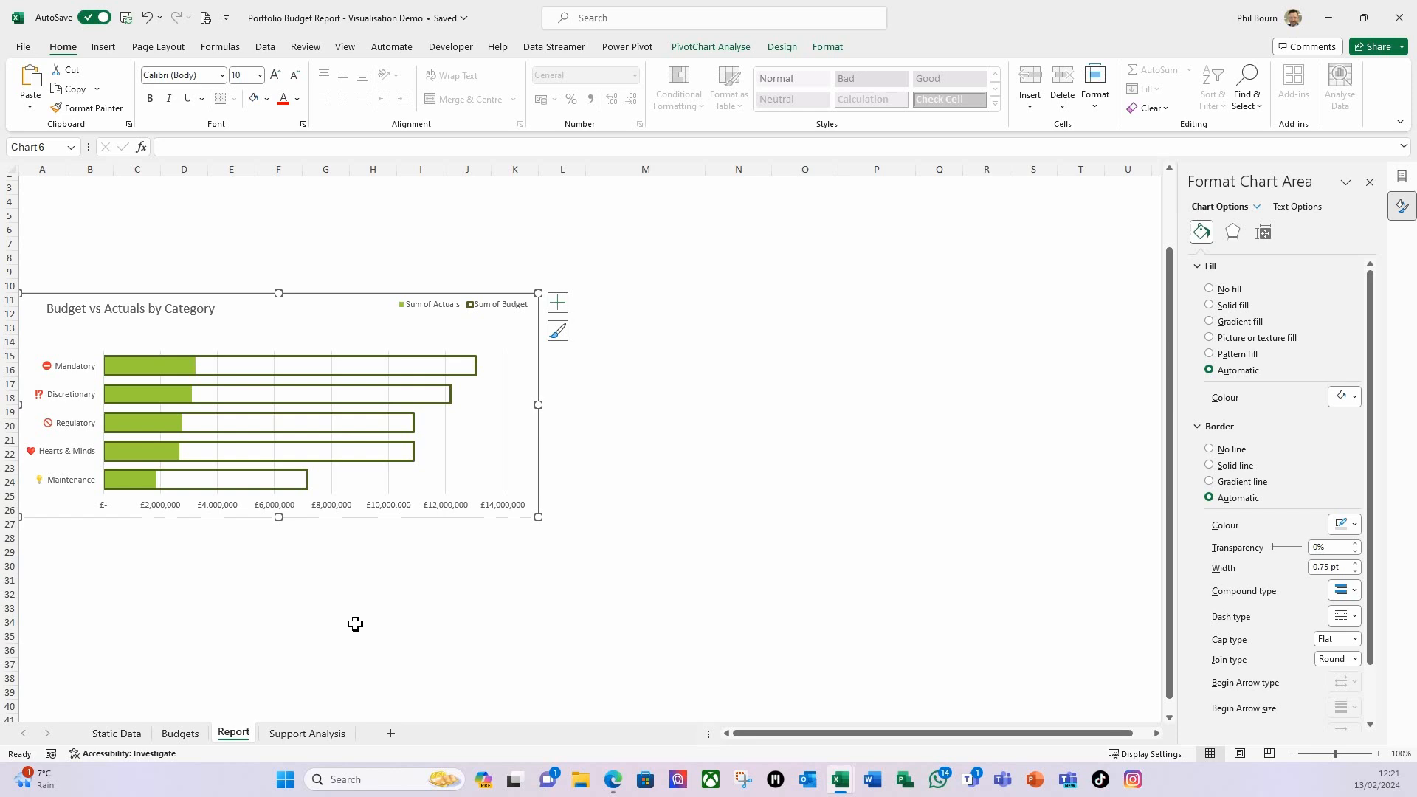
pyautogui.scroll(1, 356, 624)
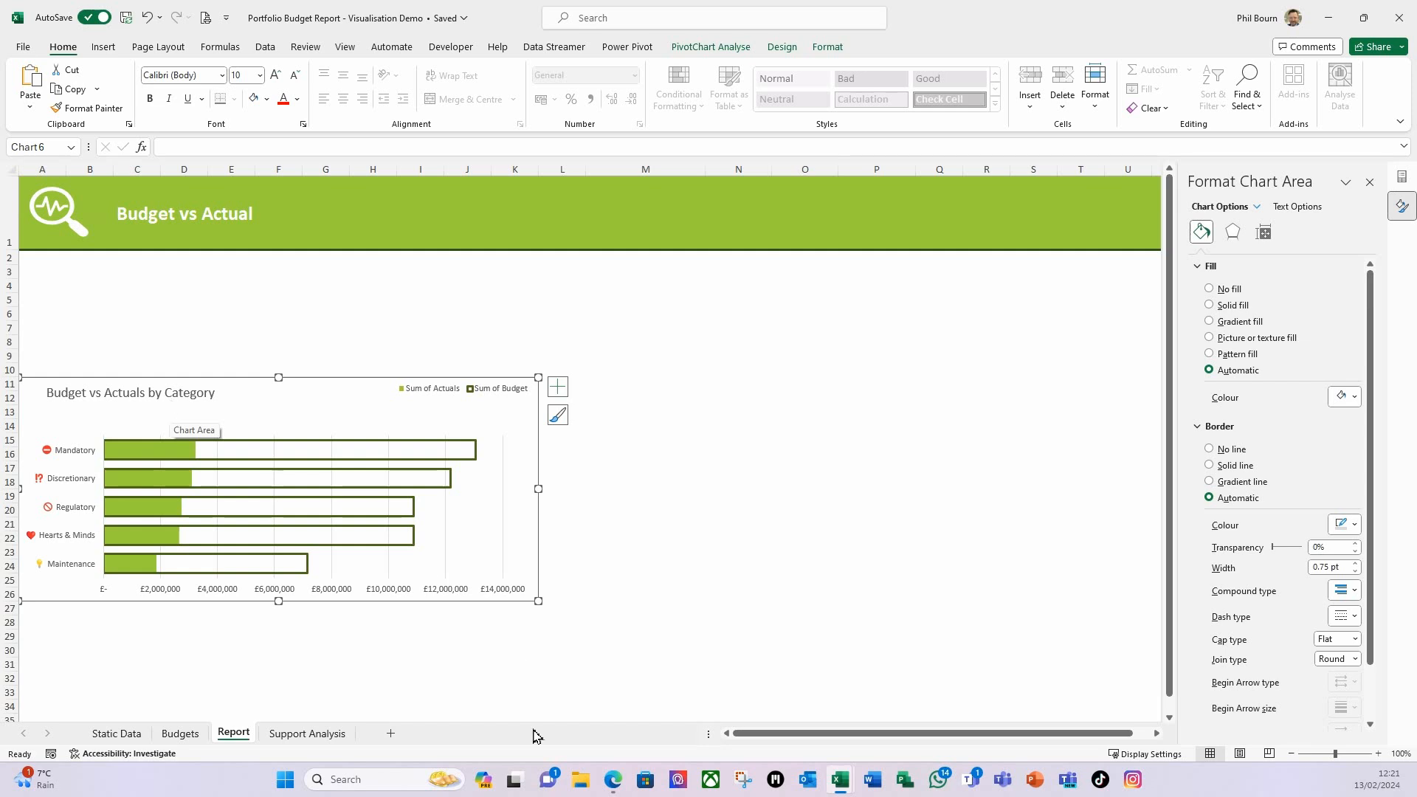
# Step: Rename the PivotTable on the Support Analysis sheet as PvtSupportBugvsActbyCategory
pyautogui.click(308, 739)
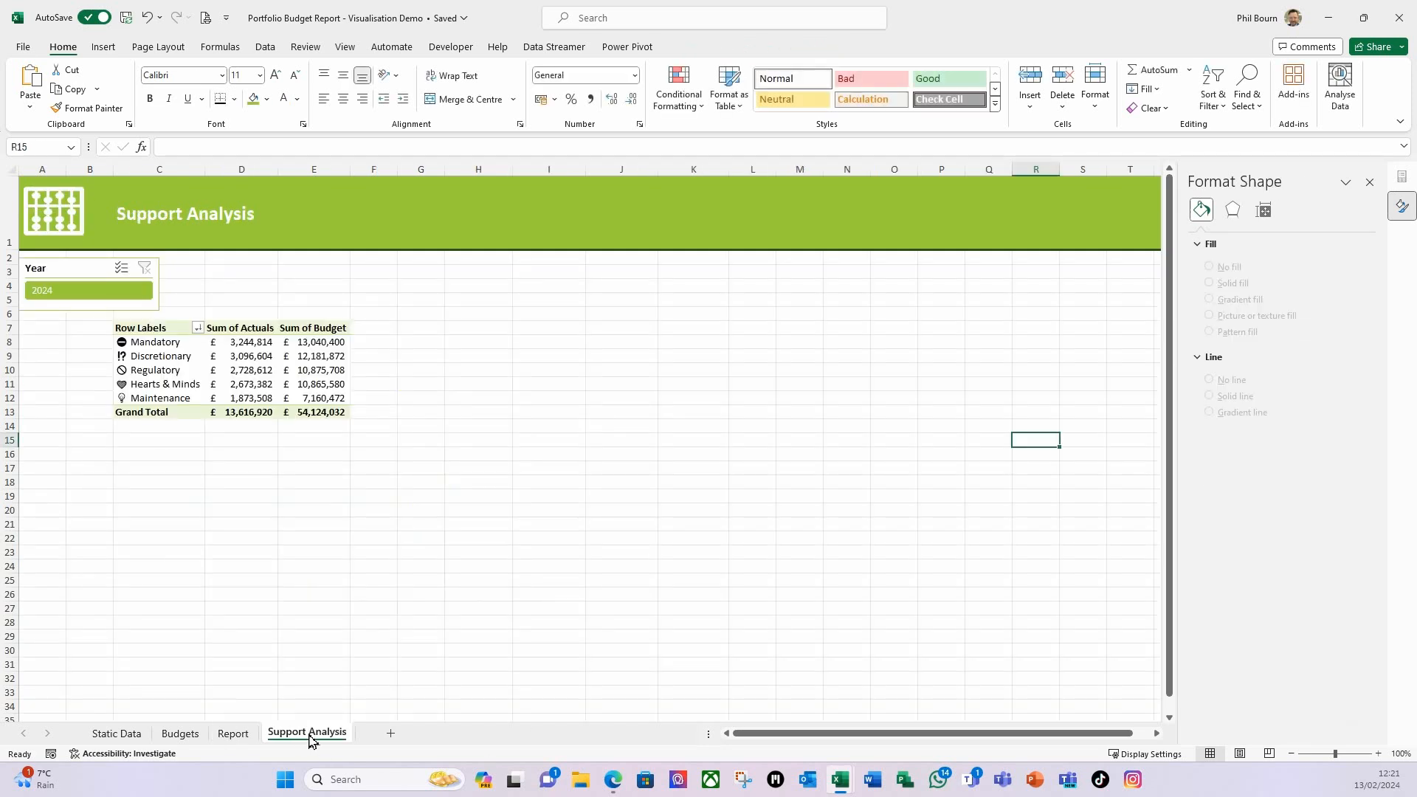
pyautogui.click(244, 358)
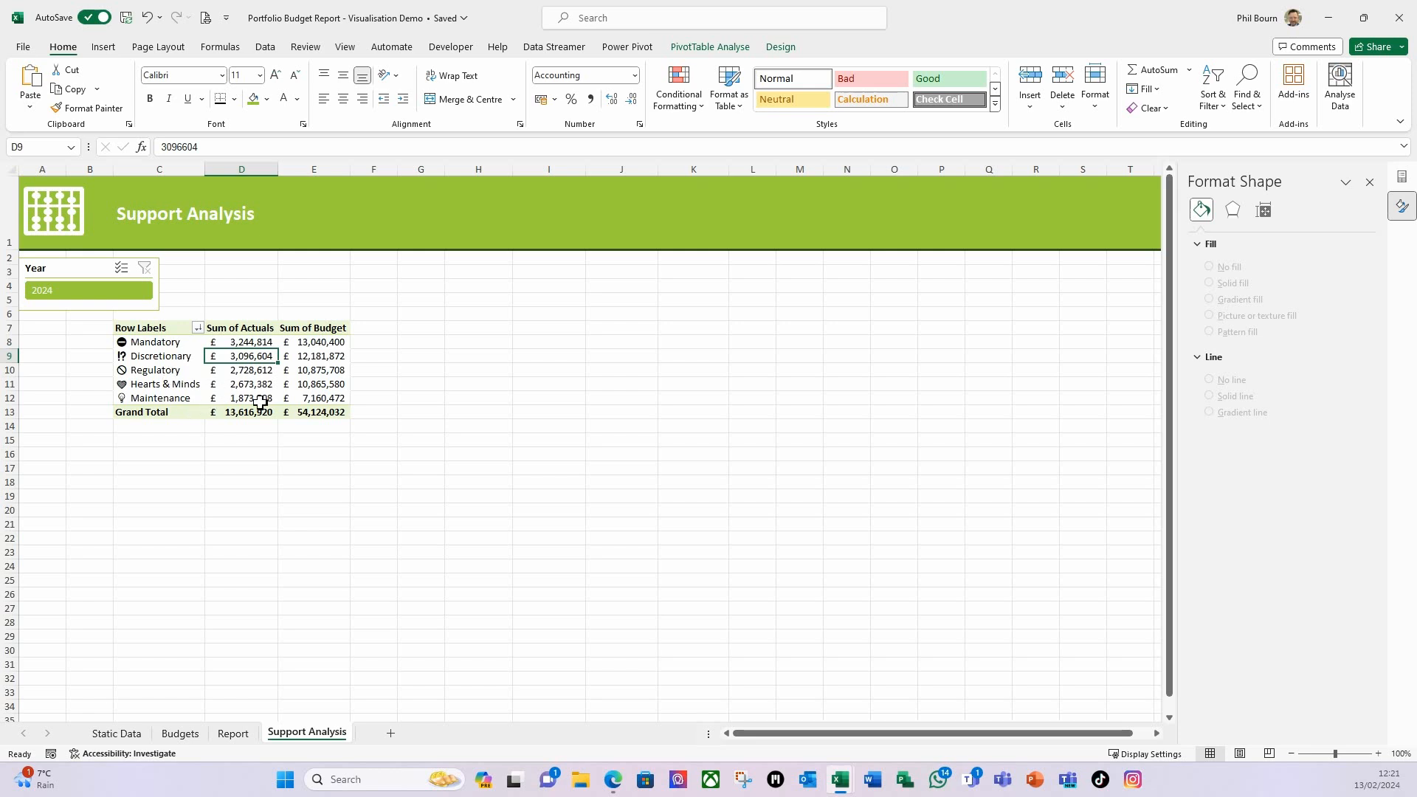
pyautogui.click(697, 49)
pyautogui.click(71, 87)
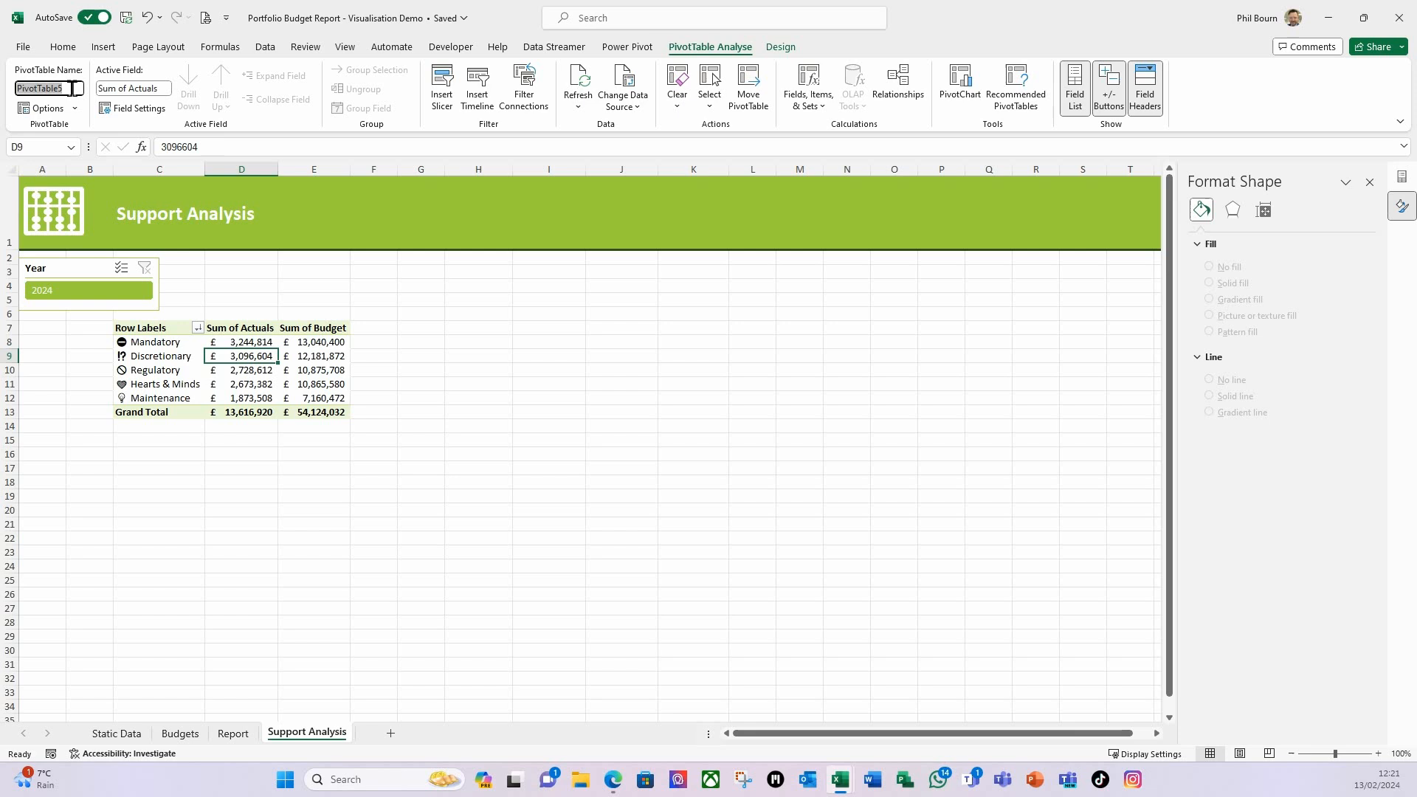
pyautogui.write('P')
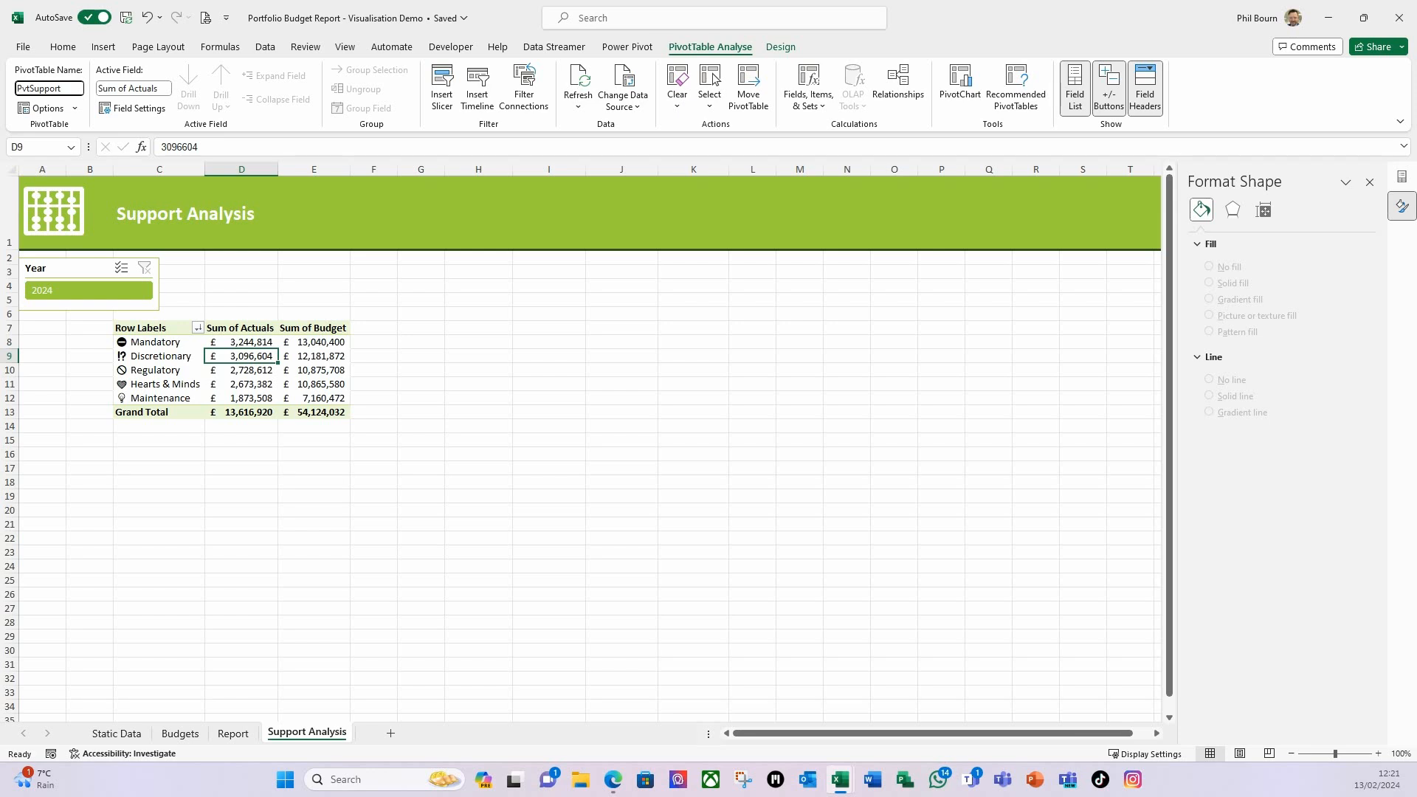
pyautogui.write('vsACt')
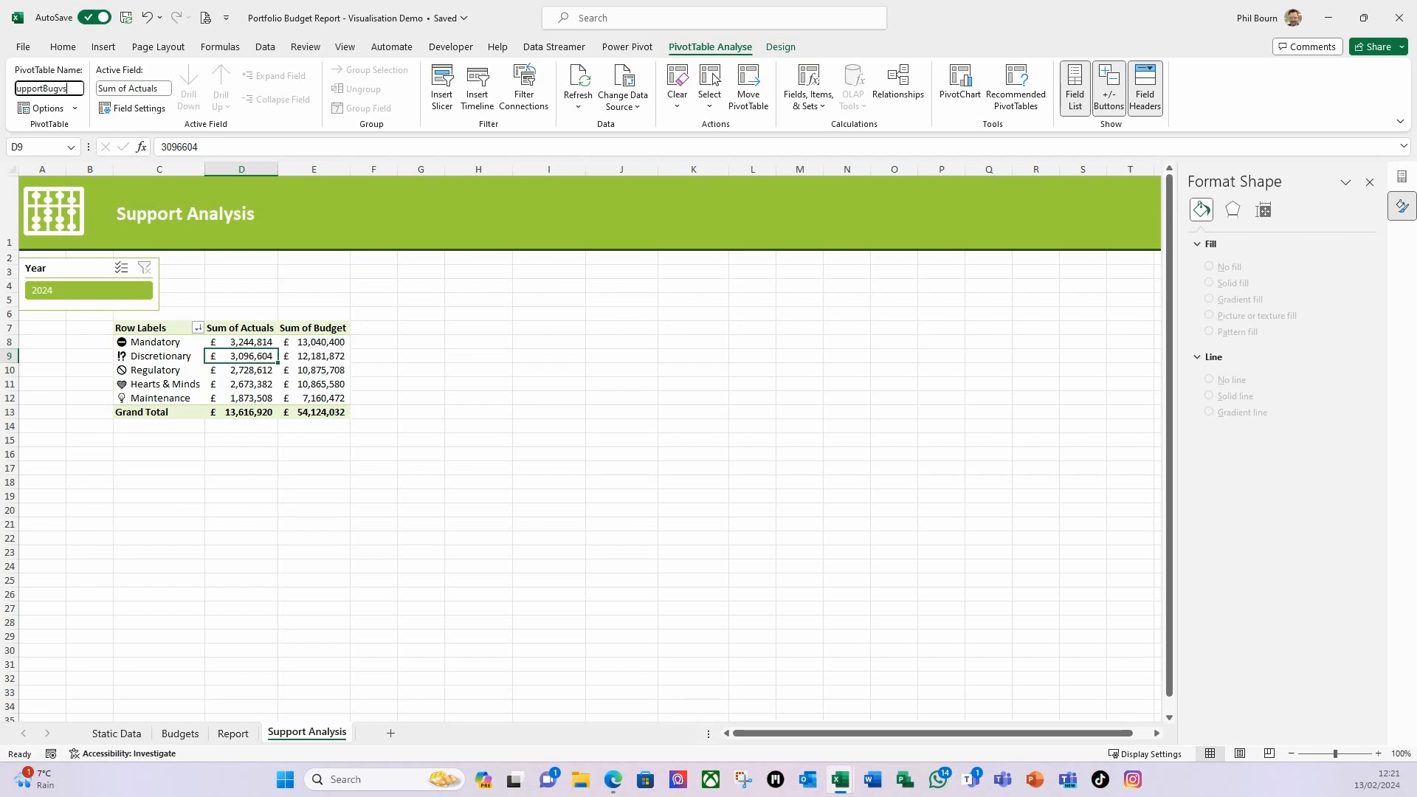
pyautogui.press('BackSpace')
pyautogui.write('vs')
pyautogui.write('Act')
pyautogui.write('byC')
pyautogui.write('at')
pyautogui.write('e')
pyautogui.write('gory')
pyautogui.press('Return')
pyautogui.click(191, 452)
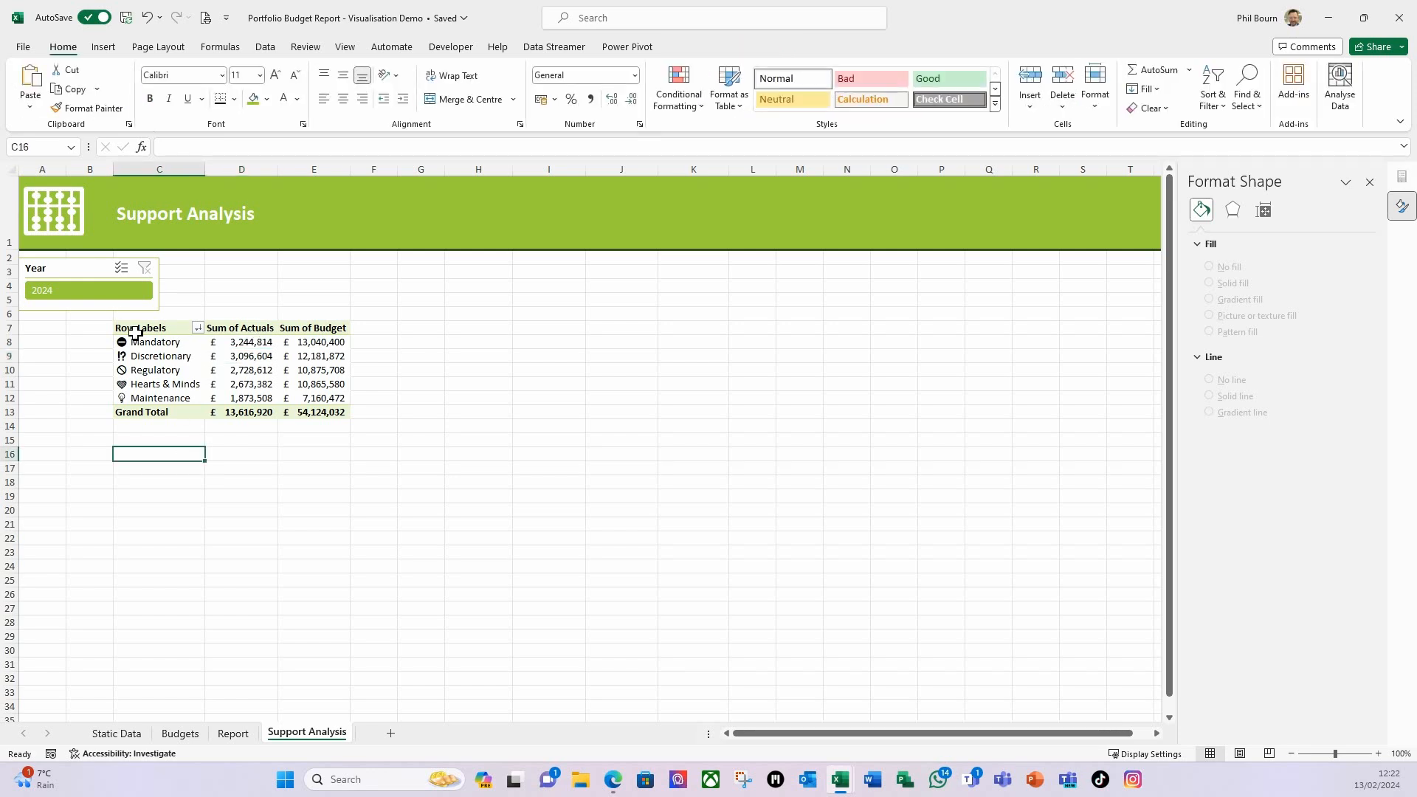
# Step: Duplicate the category PivotTable to cell G7 and fit column G's width to its contents
pyautogui.moveTo(145, 329); pyautogui.dragTo(300, 412)
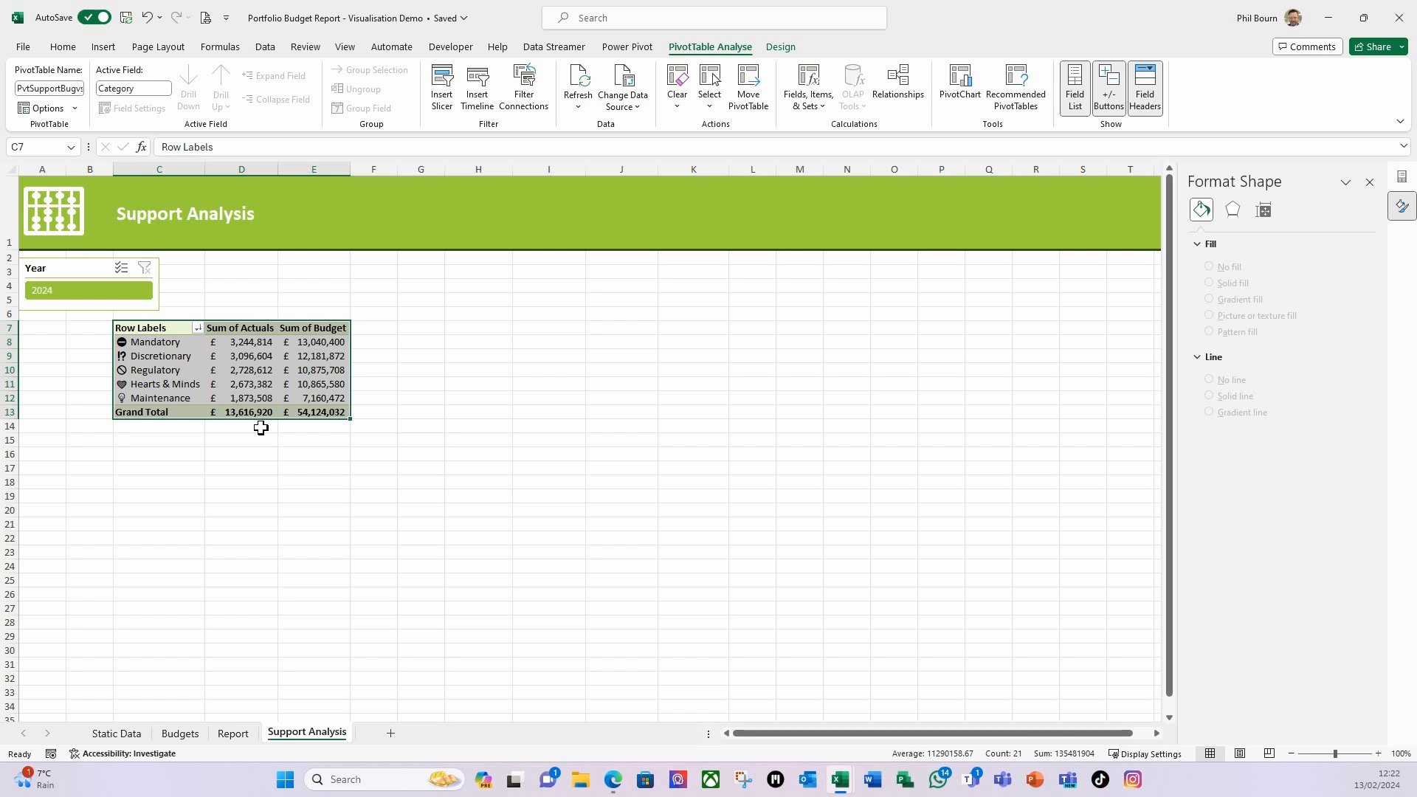
pyautogui.hotkey('ctrl', 'c')
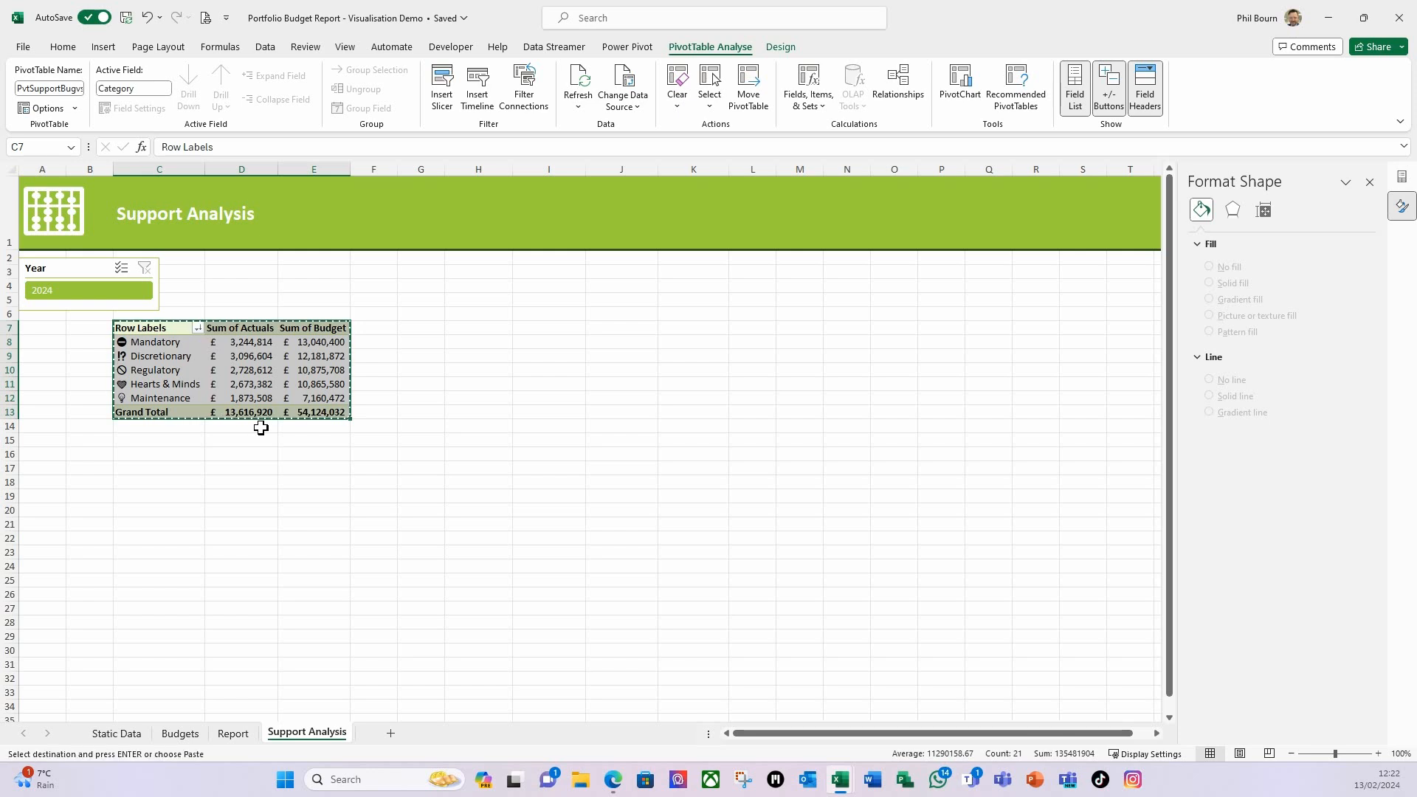
pyautogui.click(415, 328)
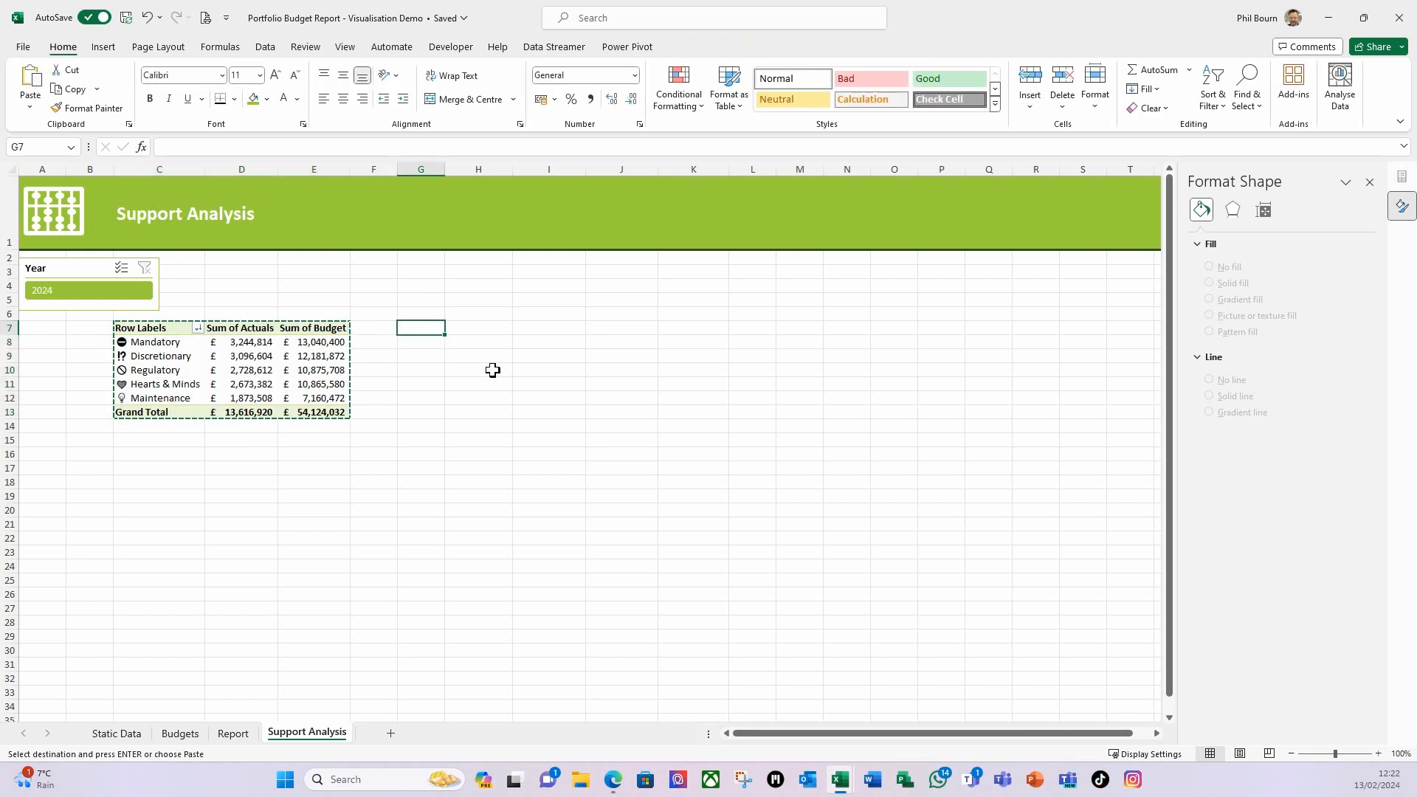
pyautogui.hotkey('ctrl', 'v')
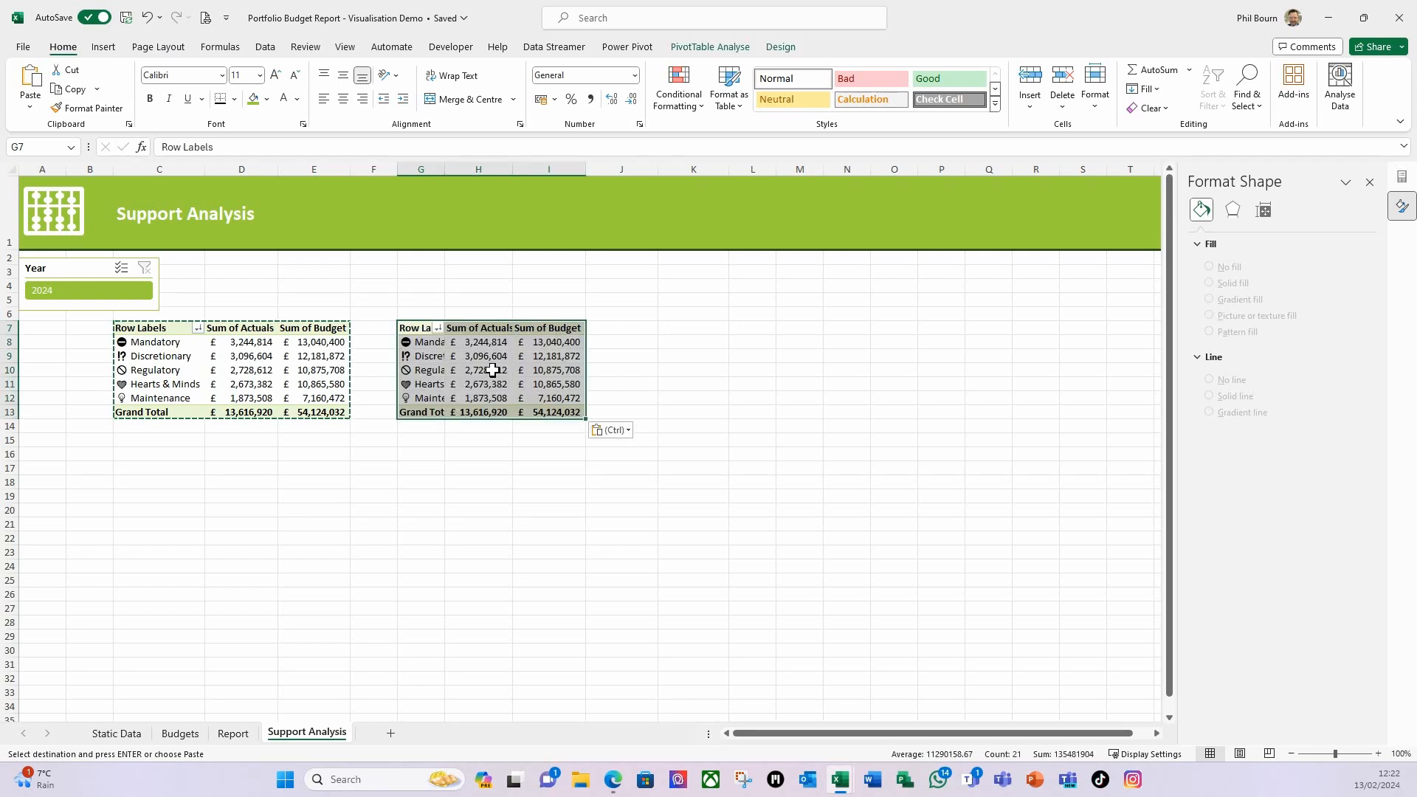
pyautogui.moveTo(449, 171); pyautogui.dragTo(449, 171)
pyautogui.doubleClick(449, 171)
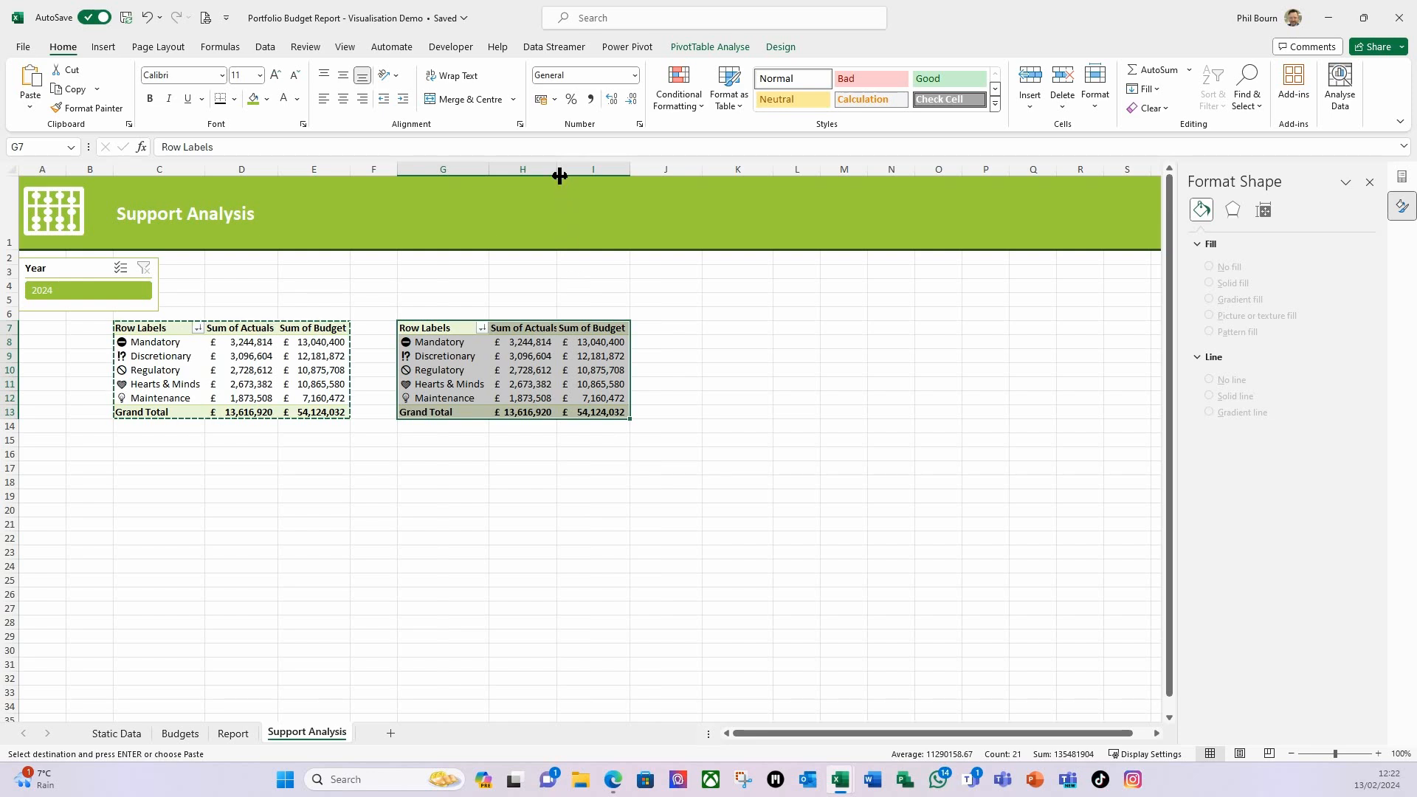
# Step: Replace Category with Year and Month as the row fields of the duplicated PivotTable at G7
pyautogui.click(528, 373)
pyautogui.click(454, 373)
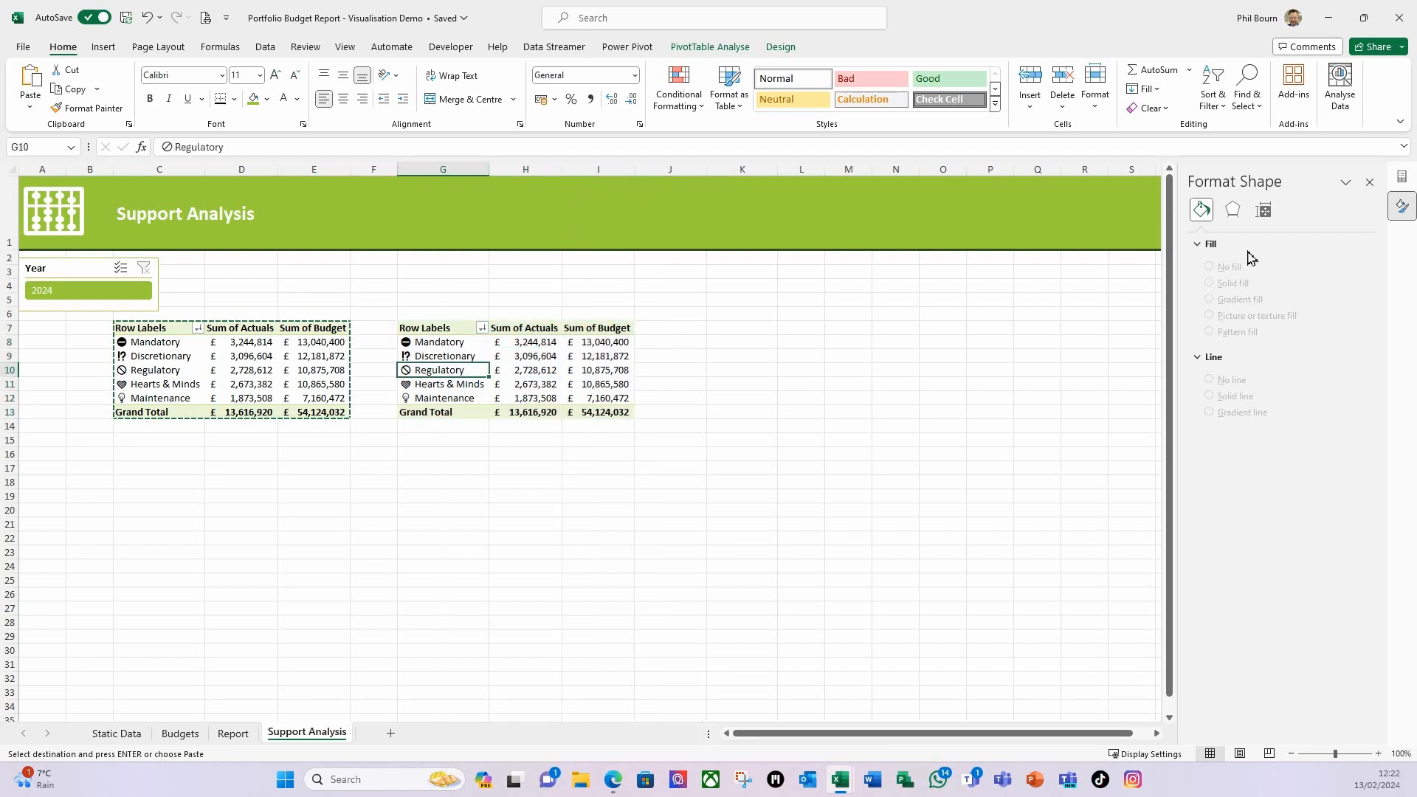
pyautogui.click(1370, 182)
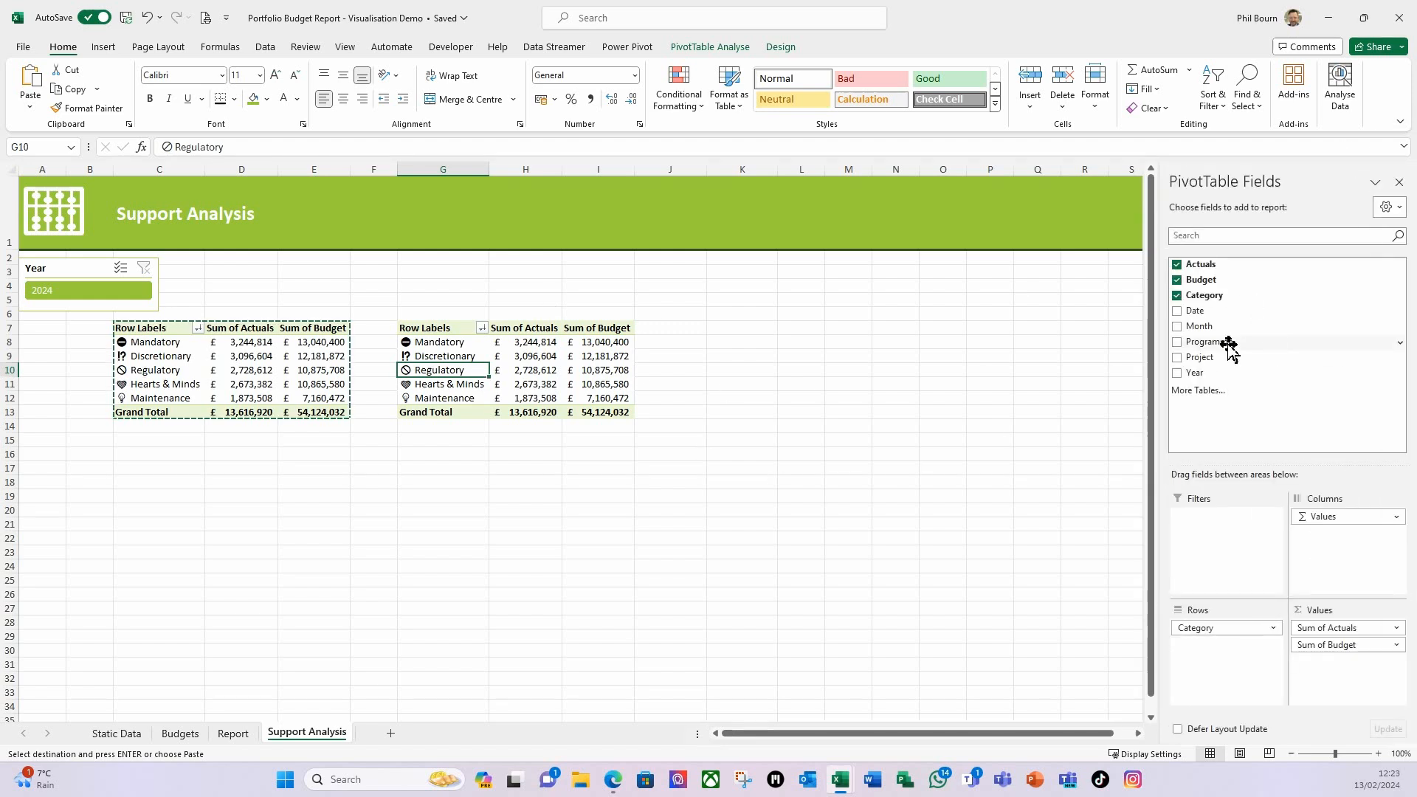
pyautogui.click(1397, 186)
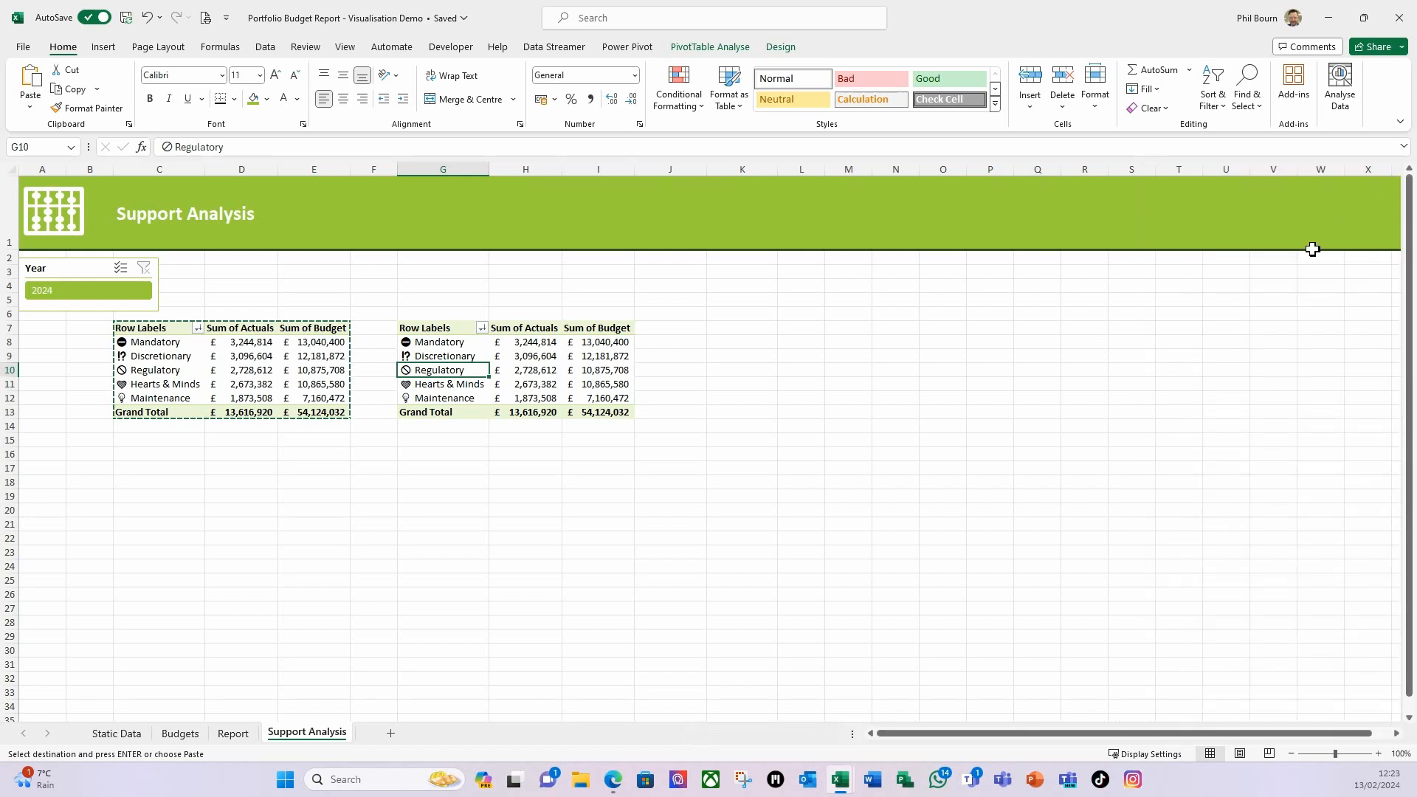
pyautogui.click(506, 370)
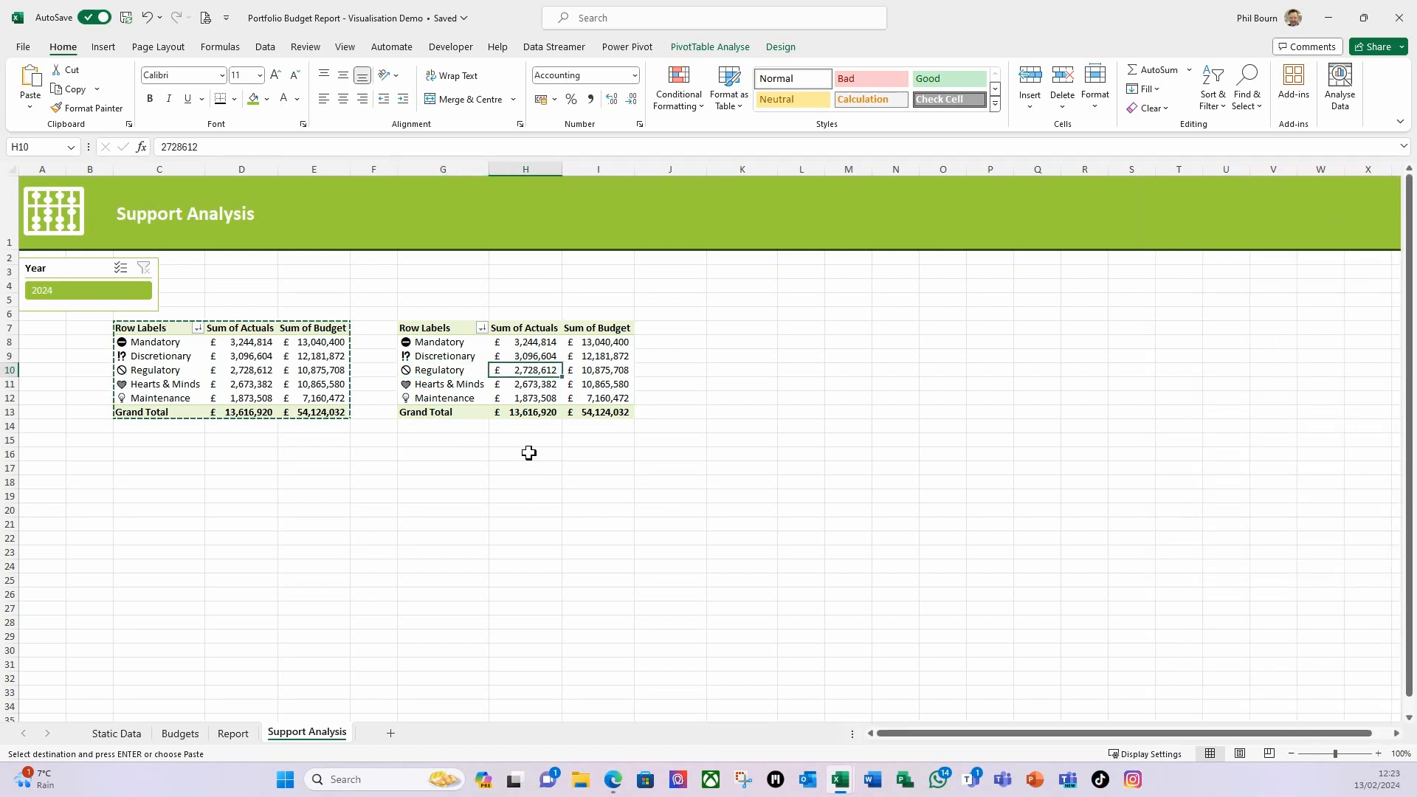
pyautogui.click(702, 47)
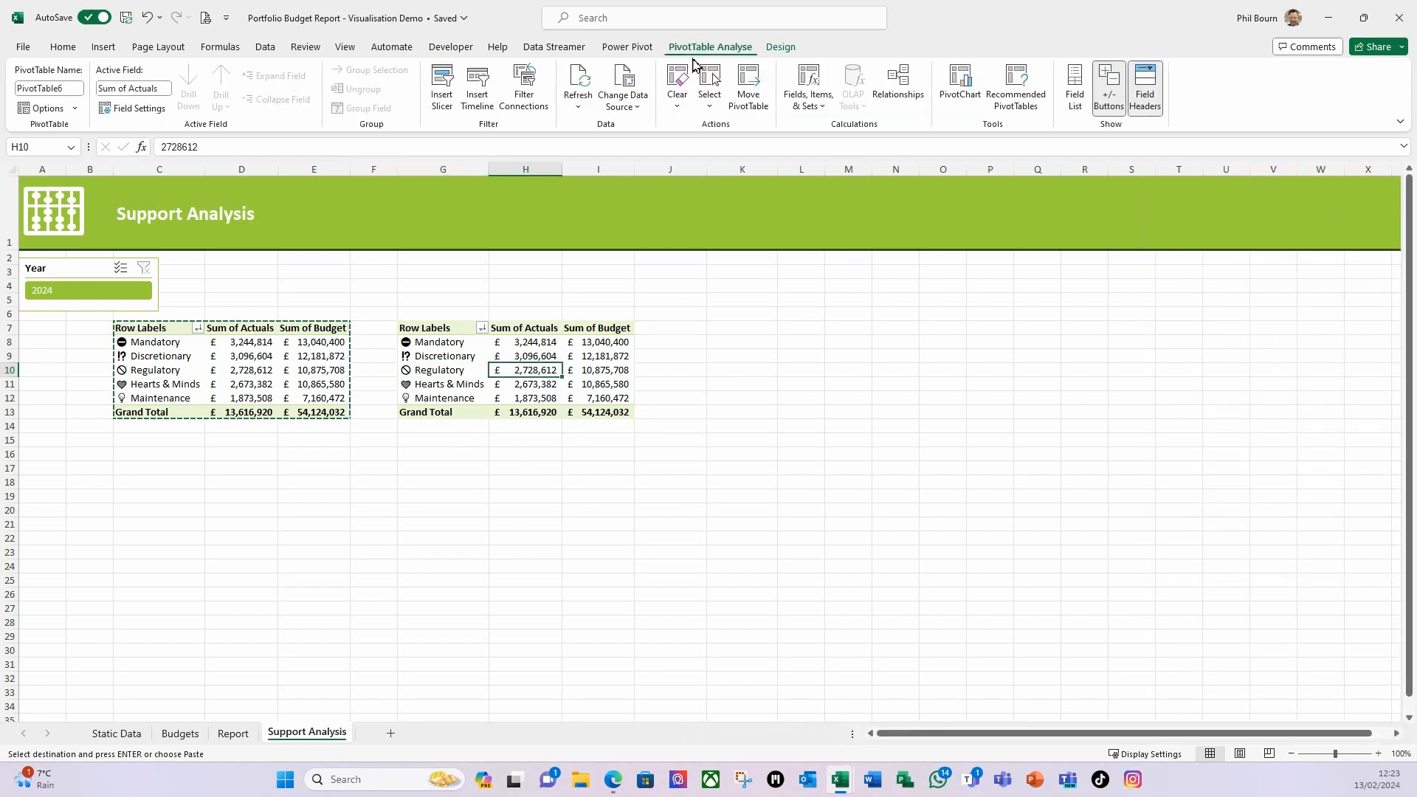
pyautogui.click(1075, 103)
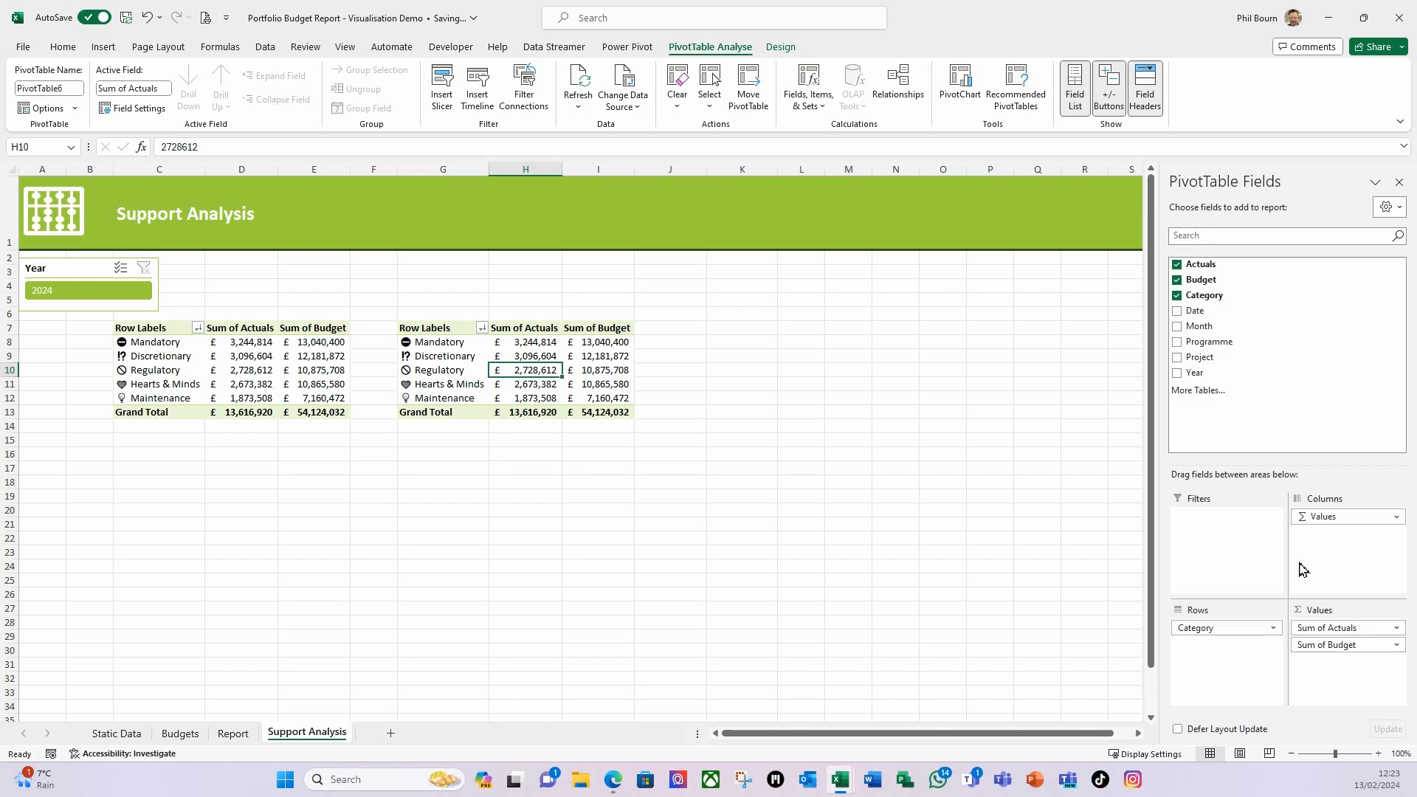
pyautogui.moveTo(1233, 631); pyautogui.dragTo(1344, 372)
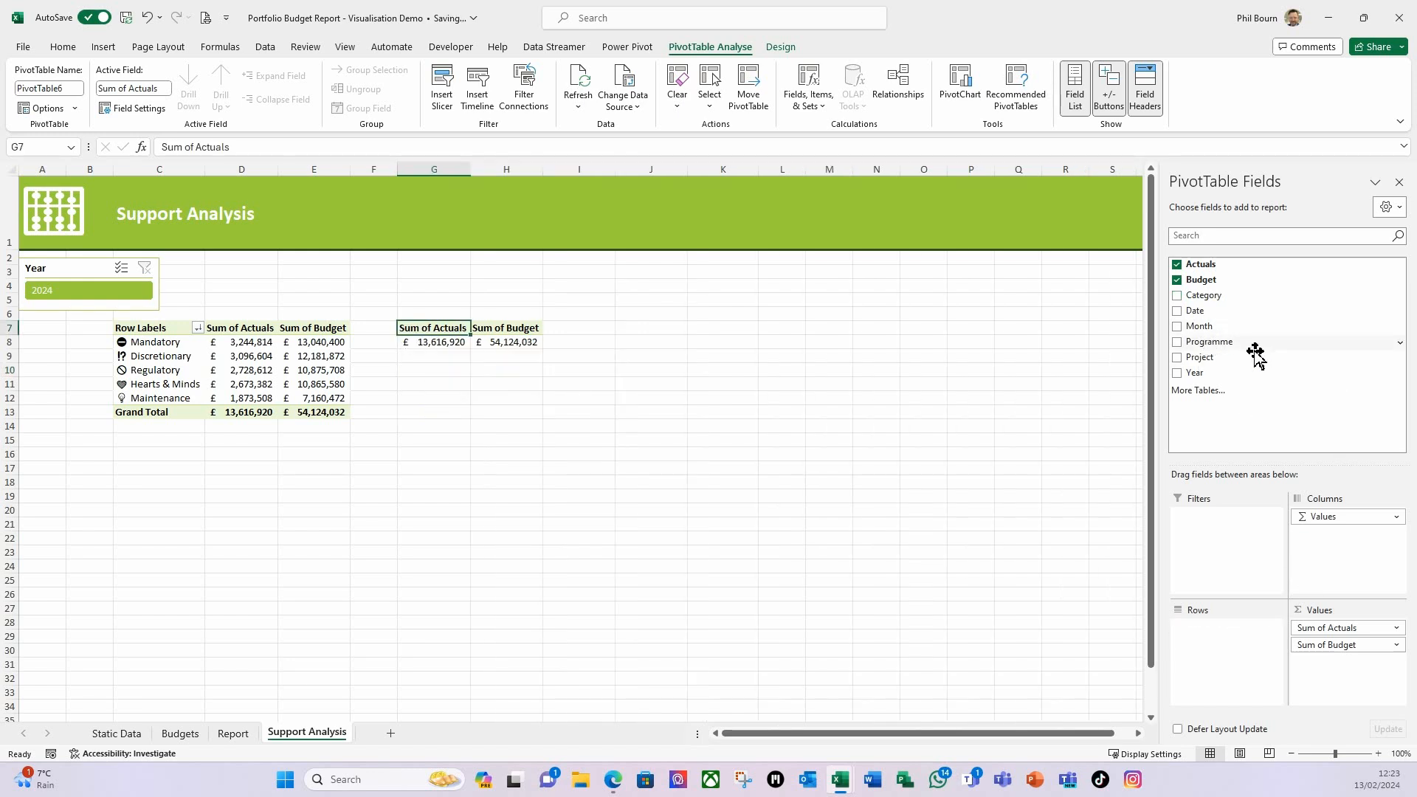
pyautogui.moveTo(1194, 374); pyautogui.dragTo(1218, 636)
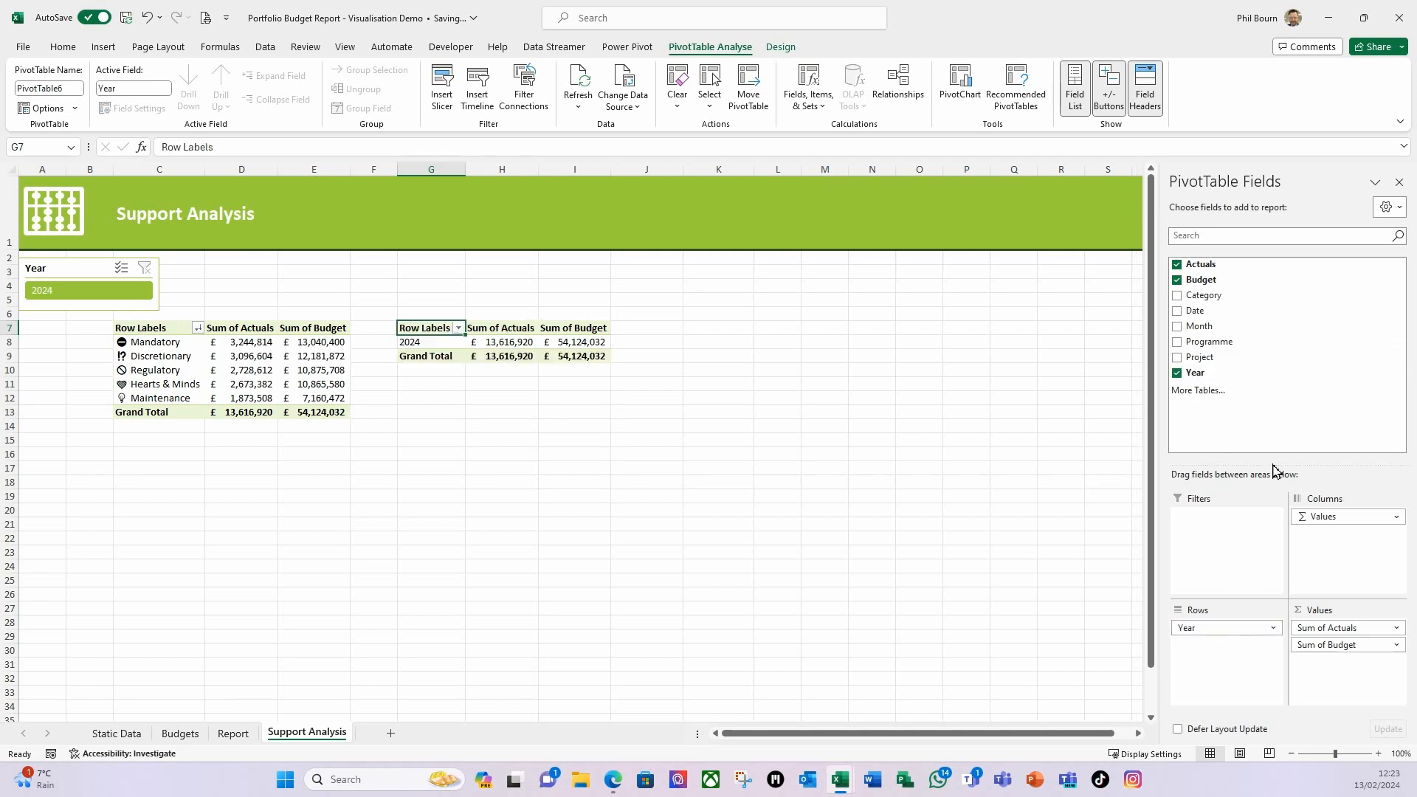
pyautogui.moveTo(1241, 659); pyautogui.dragTo(1240, 662)
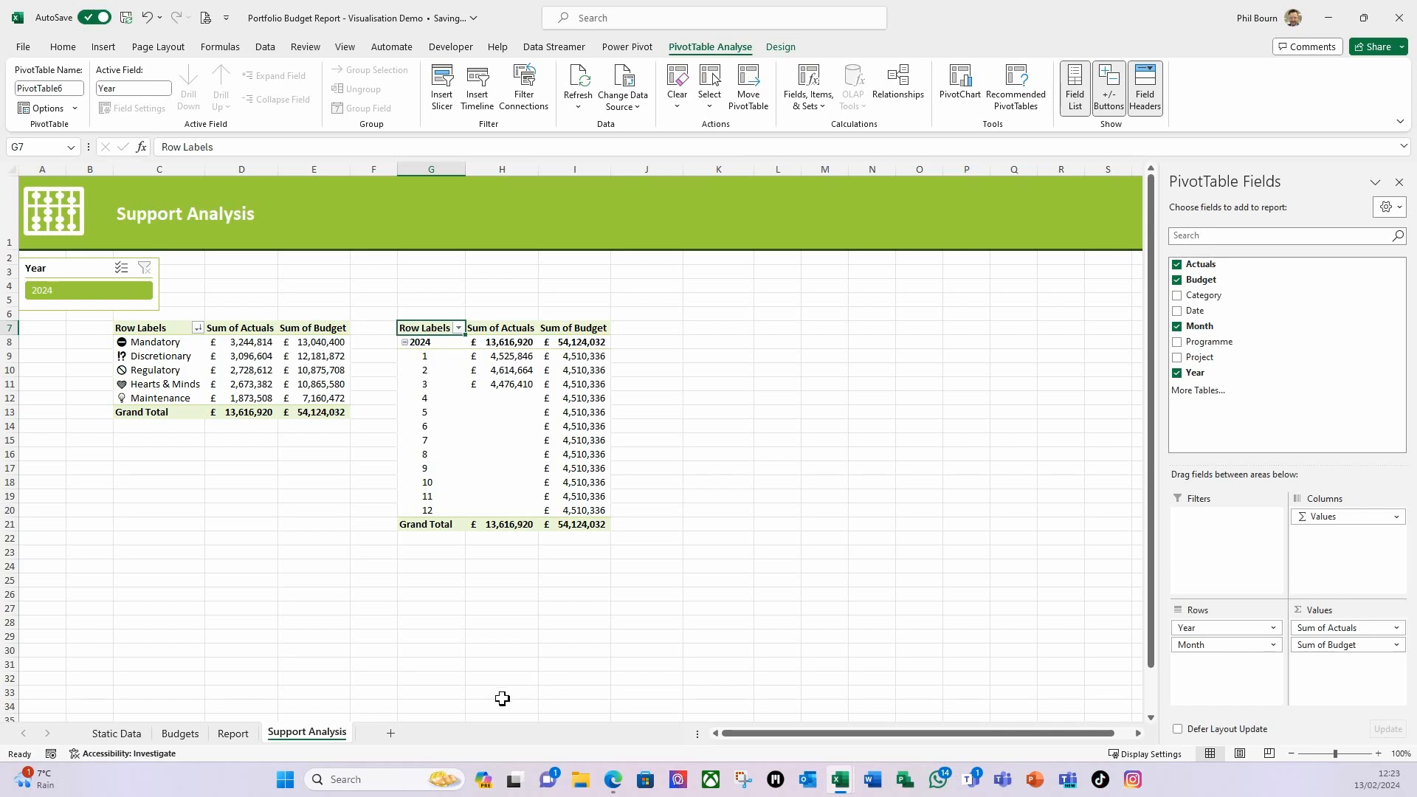
# Step: Rename the year and month PivotTable as PvtNumbersforYear
pyautogui.moveTo(484, 515)
pyautogui.click(74, 89)
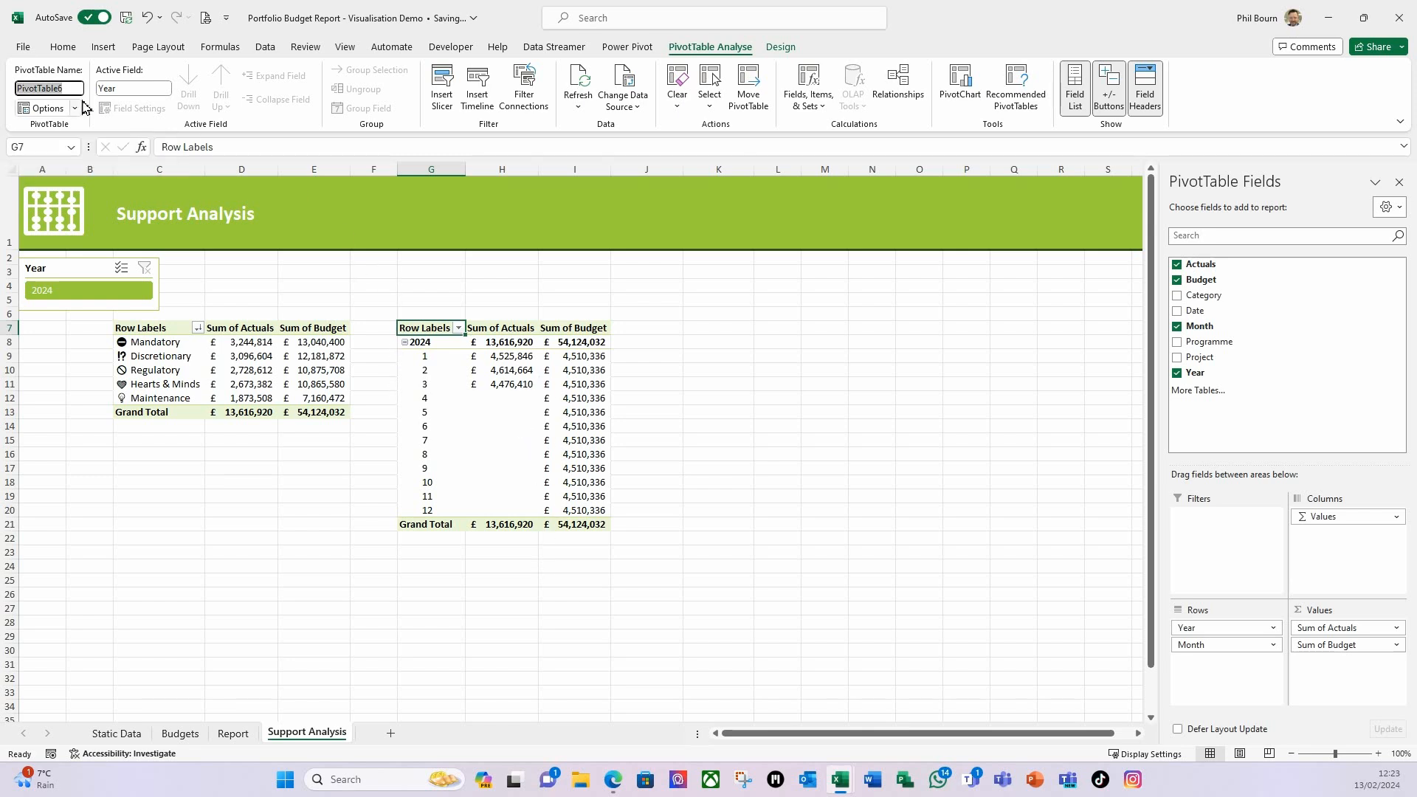
pyautogui.write('Pvt')
pyautogui.write('NumbersforYear')
pyautogui.press('Return')
pyautogui.click(580, 369)
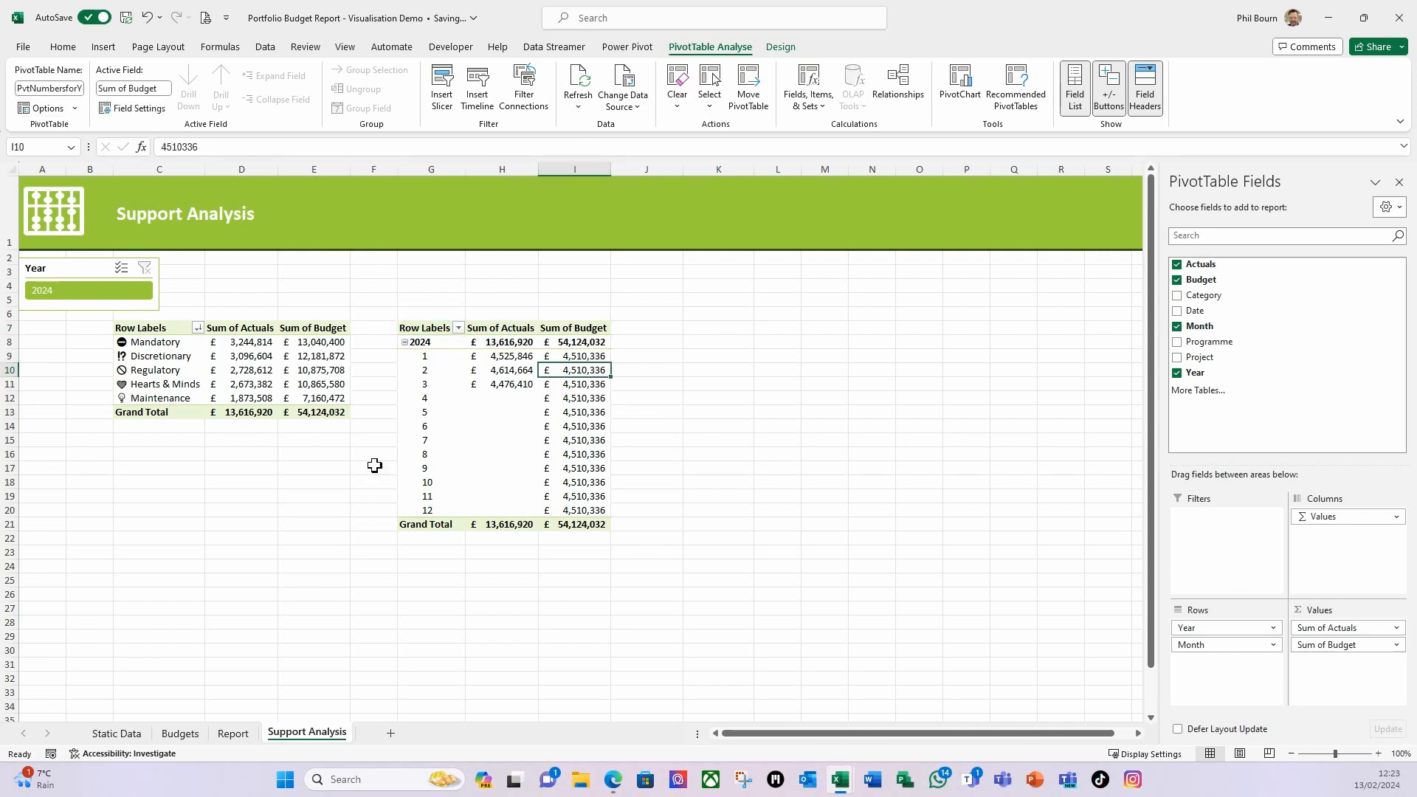
# Step: Insert a 2D clustered column PivotChart from the year and month PivotTable and shift it aside to uncover the month labels
pyautogui.click(102, 49)
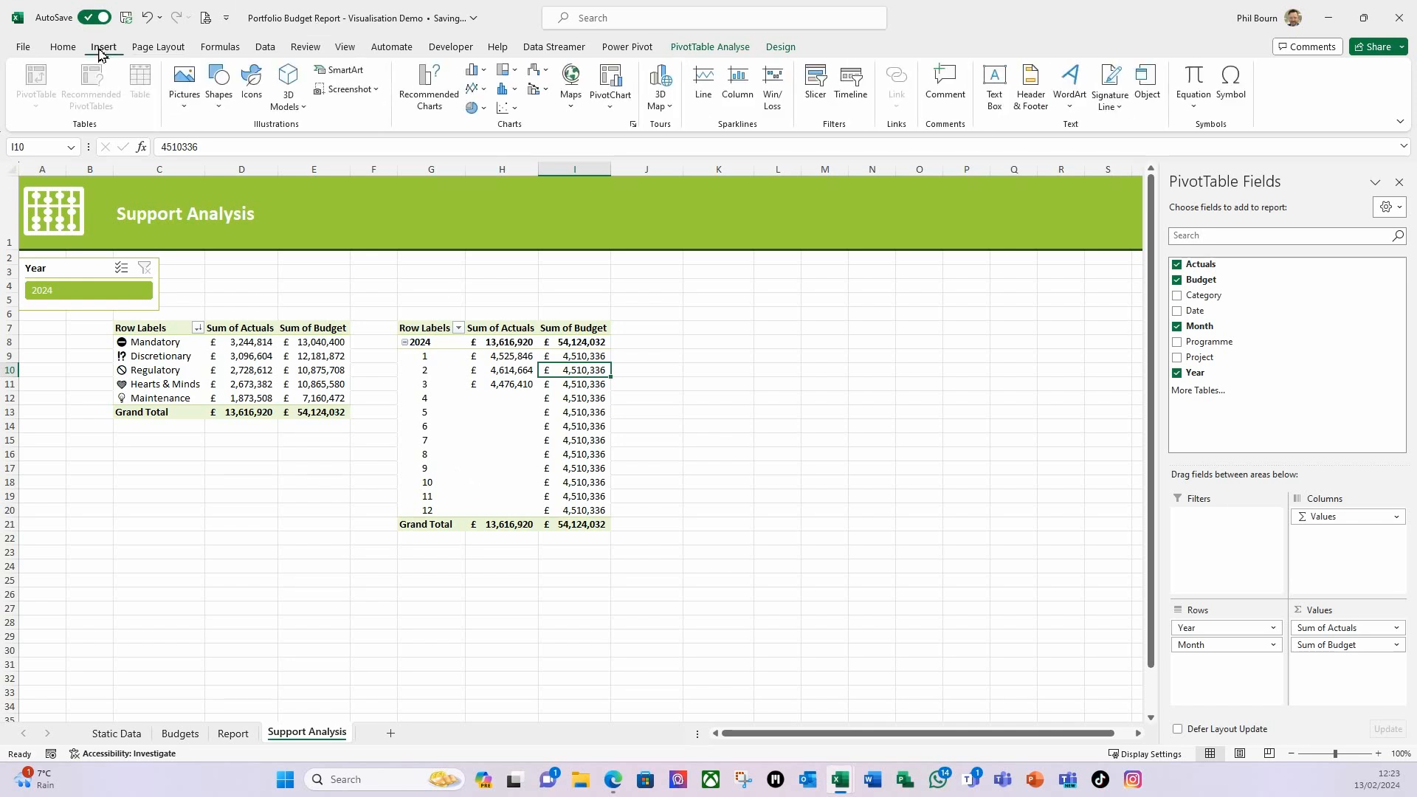
pyautogui.click(473, 70)
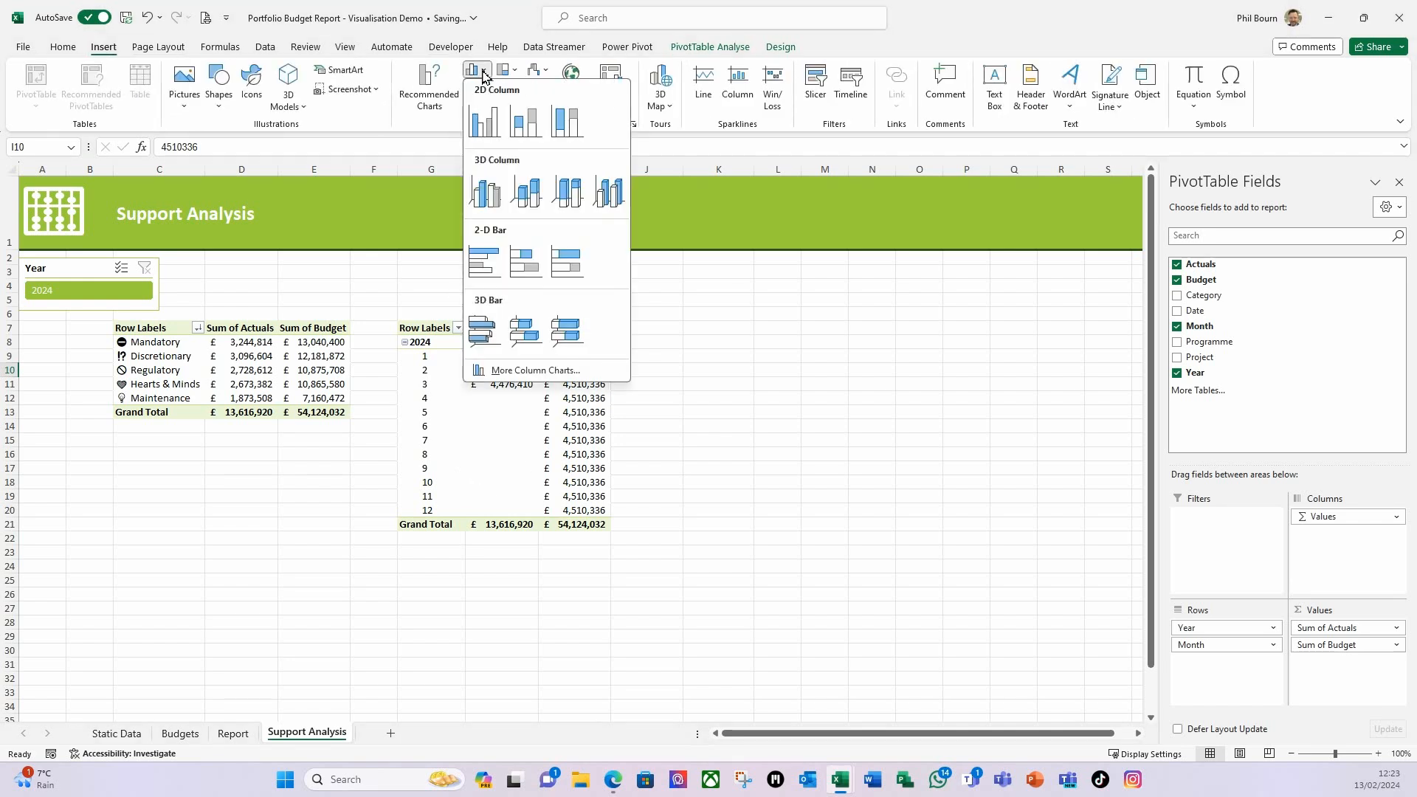
pyautogui.click(485, 130)
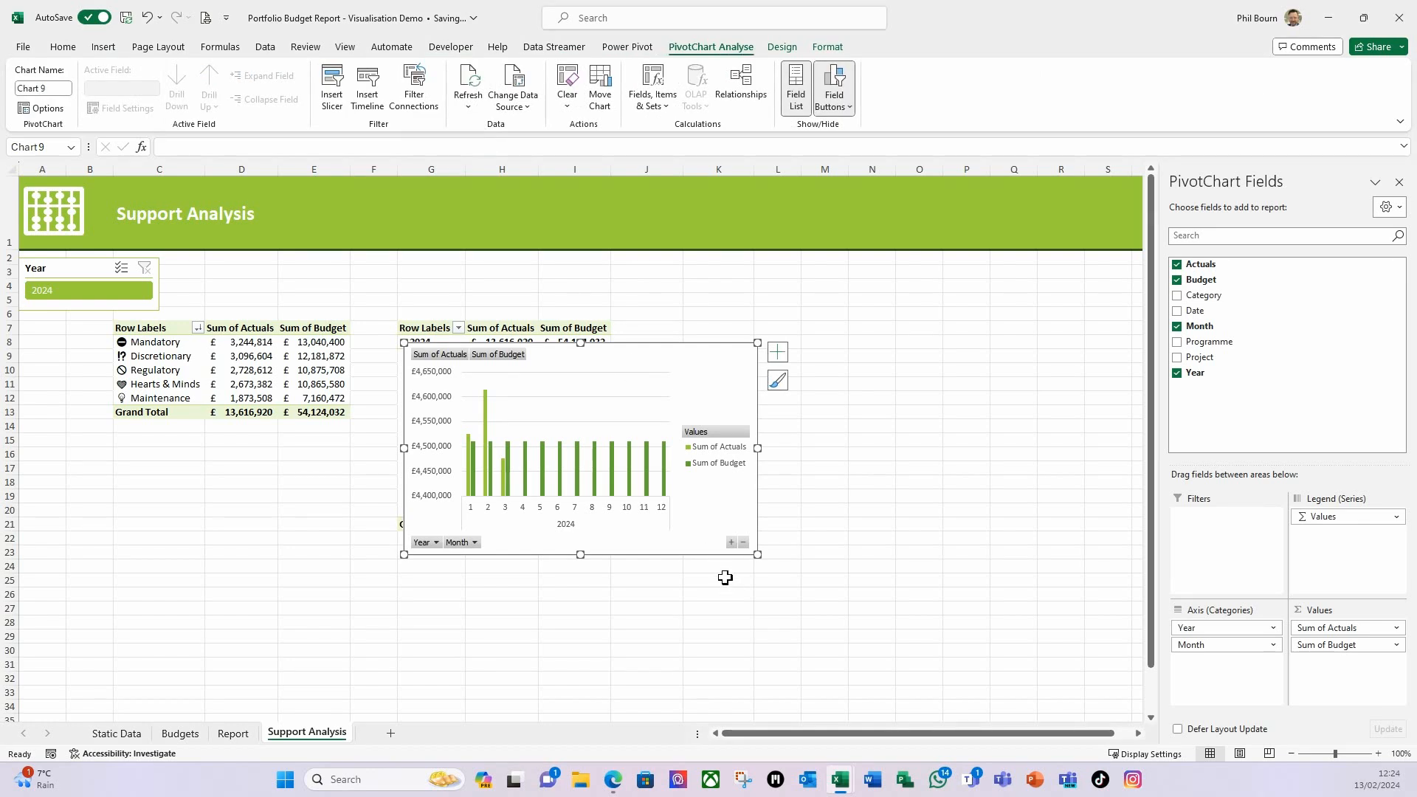
pyautogui.moveTo(709, 562); pyautogui.dragTo(850, 565)
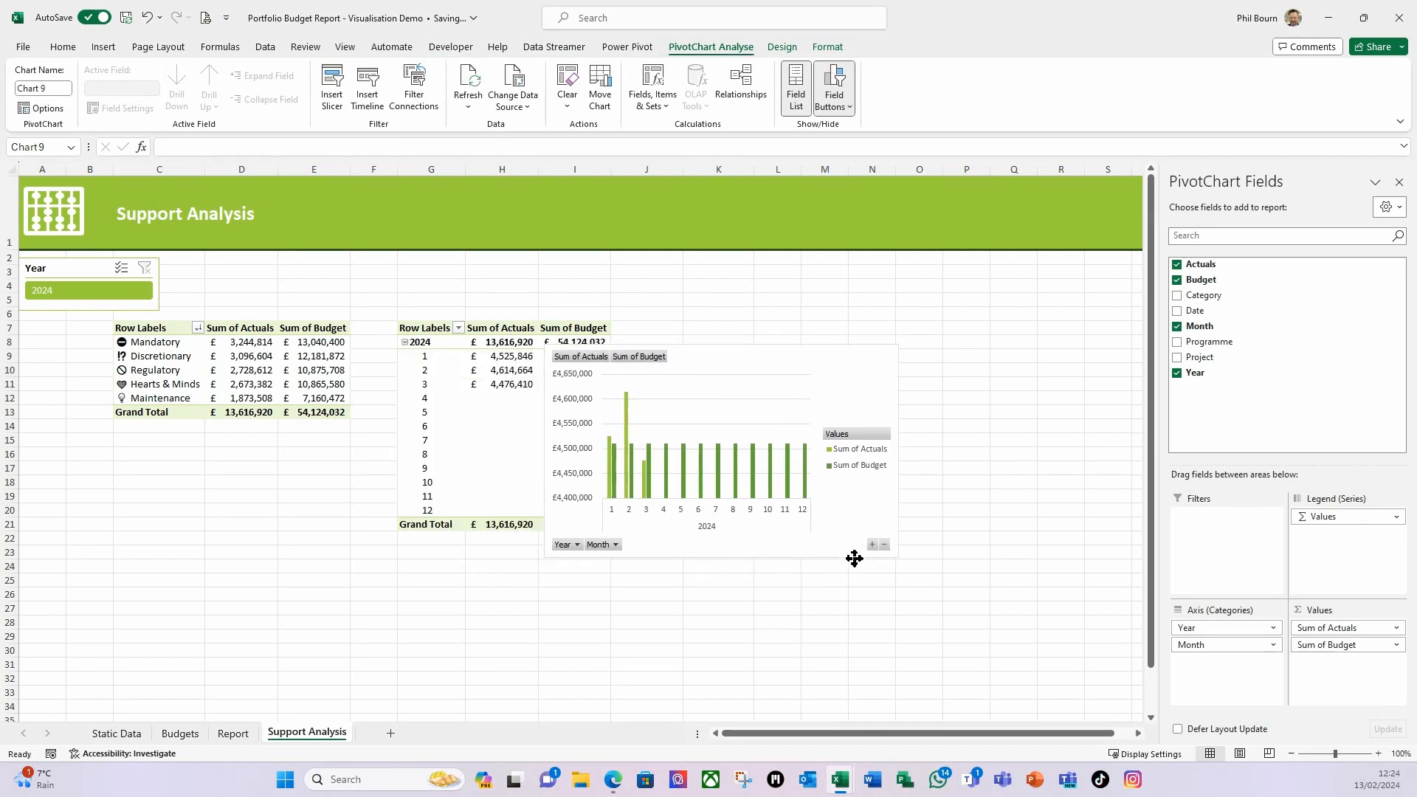
# Step: Move the new column PivotChart from the Support Analysis sheet to cell A28 of the Report sheet
pyautogui.click(1398, 183)
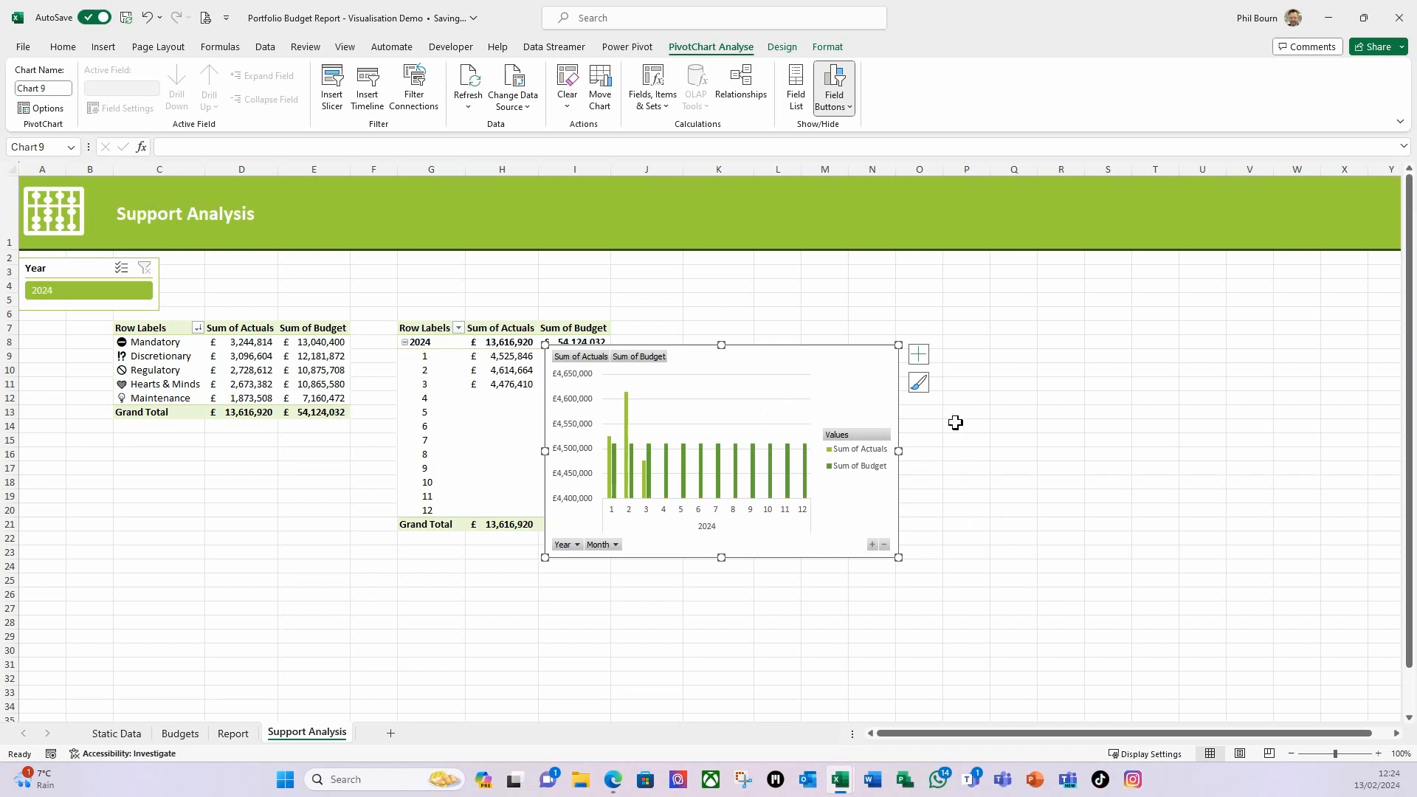
pyautogui.press('Delete')
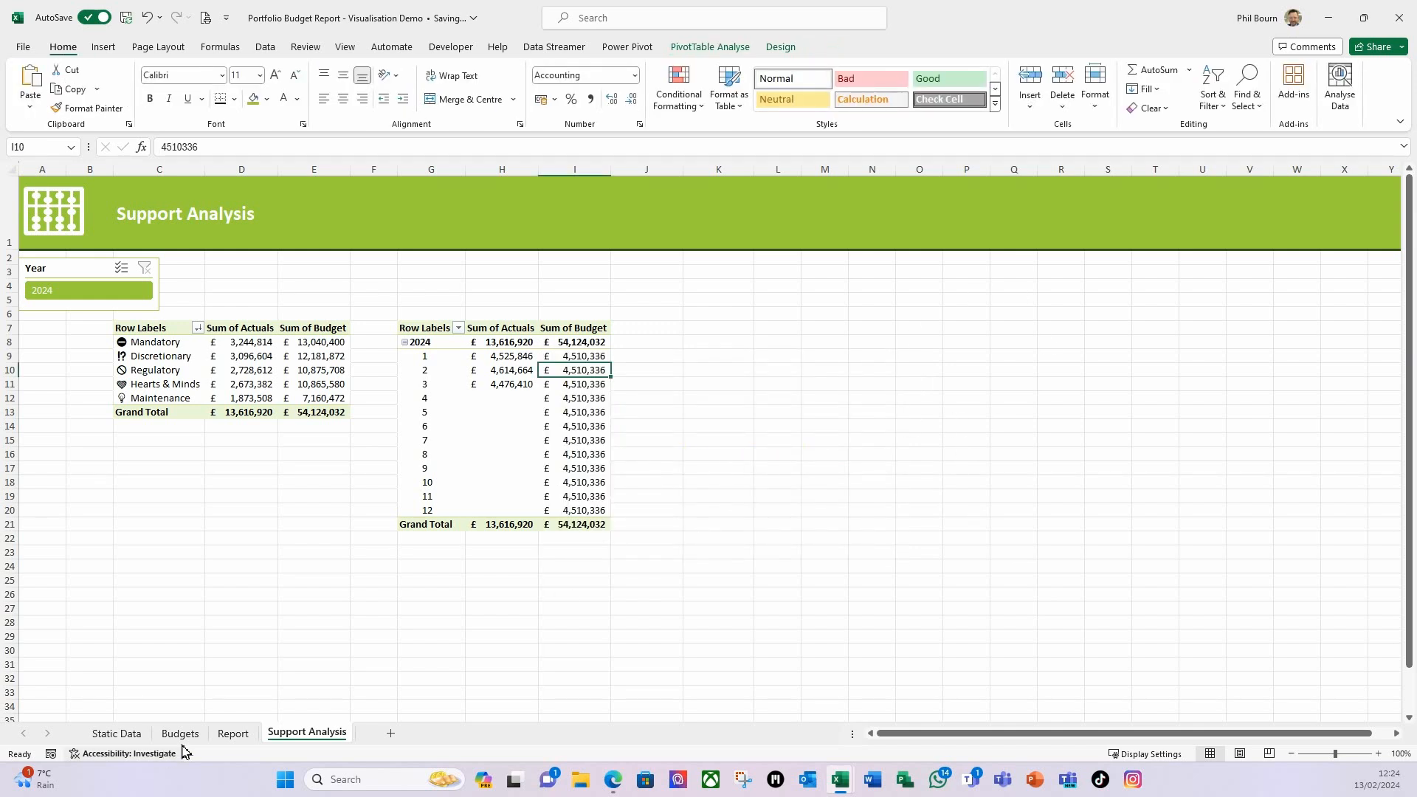
pyautogui.click(233, 733)
pyautogui.click(30, 623)
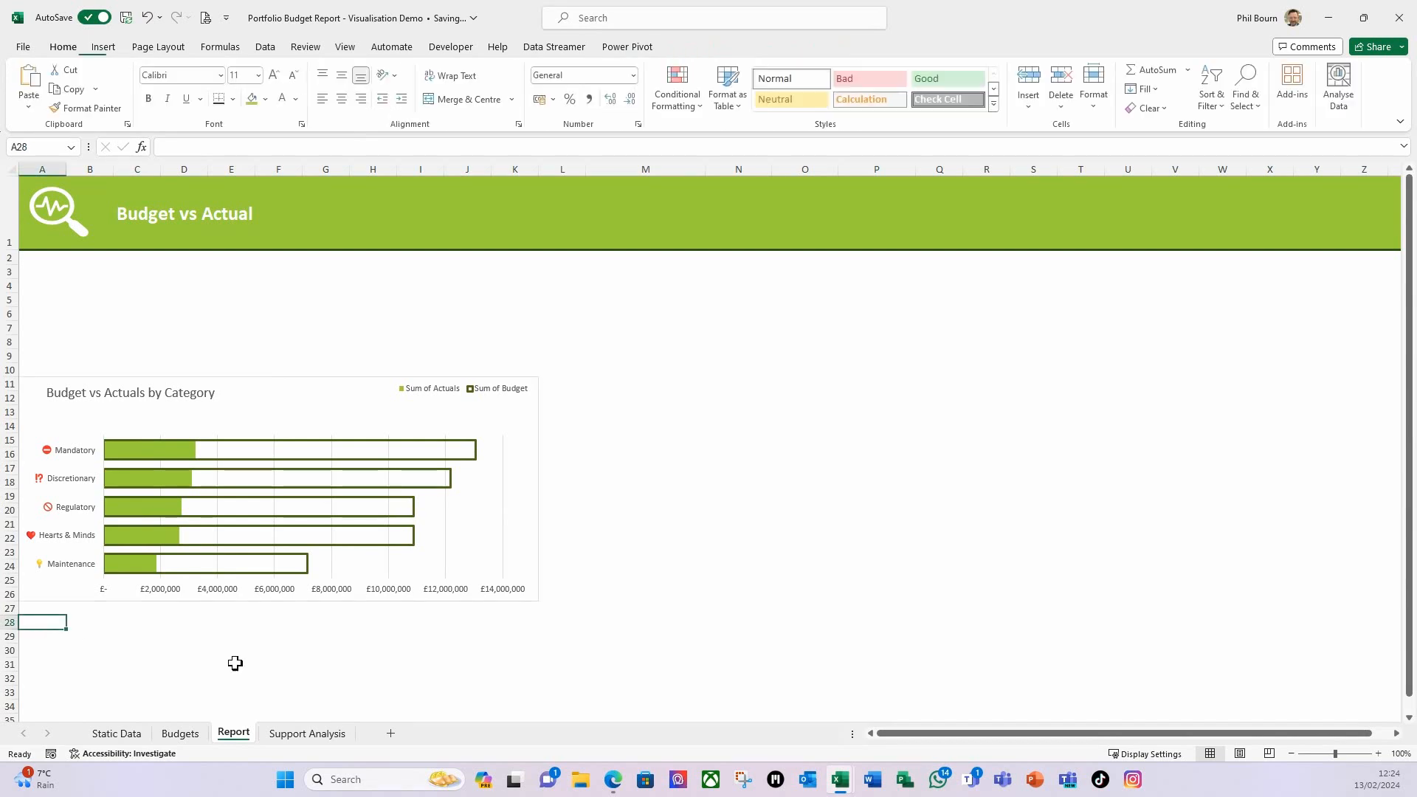
pyautogui.scroll(-2, 265, 646)
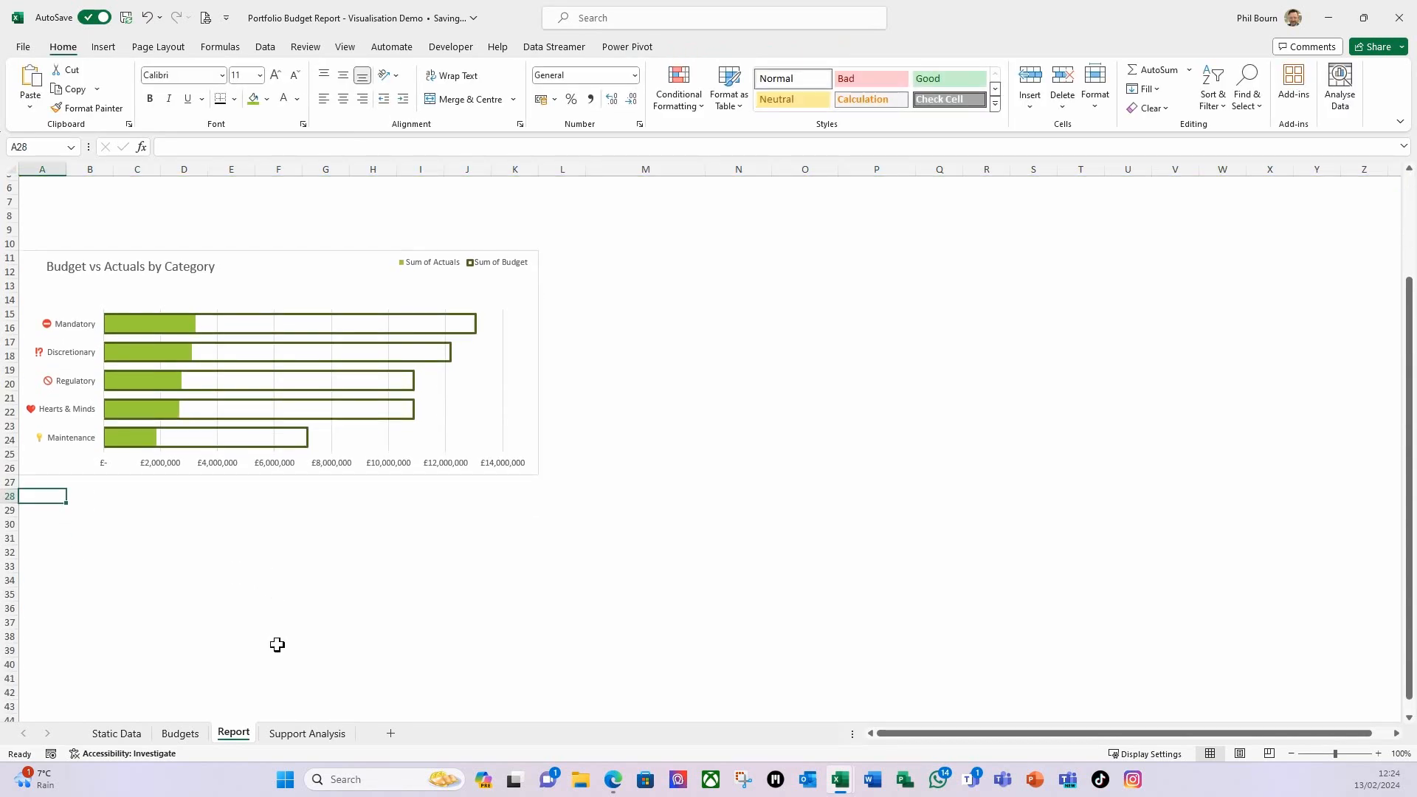
pyautogui.hotkey('ctrl', 'v')
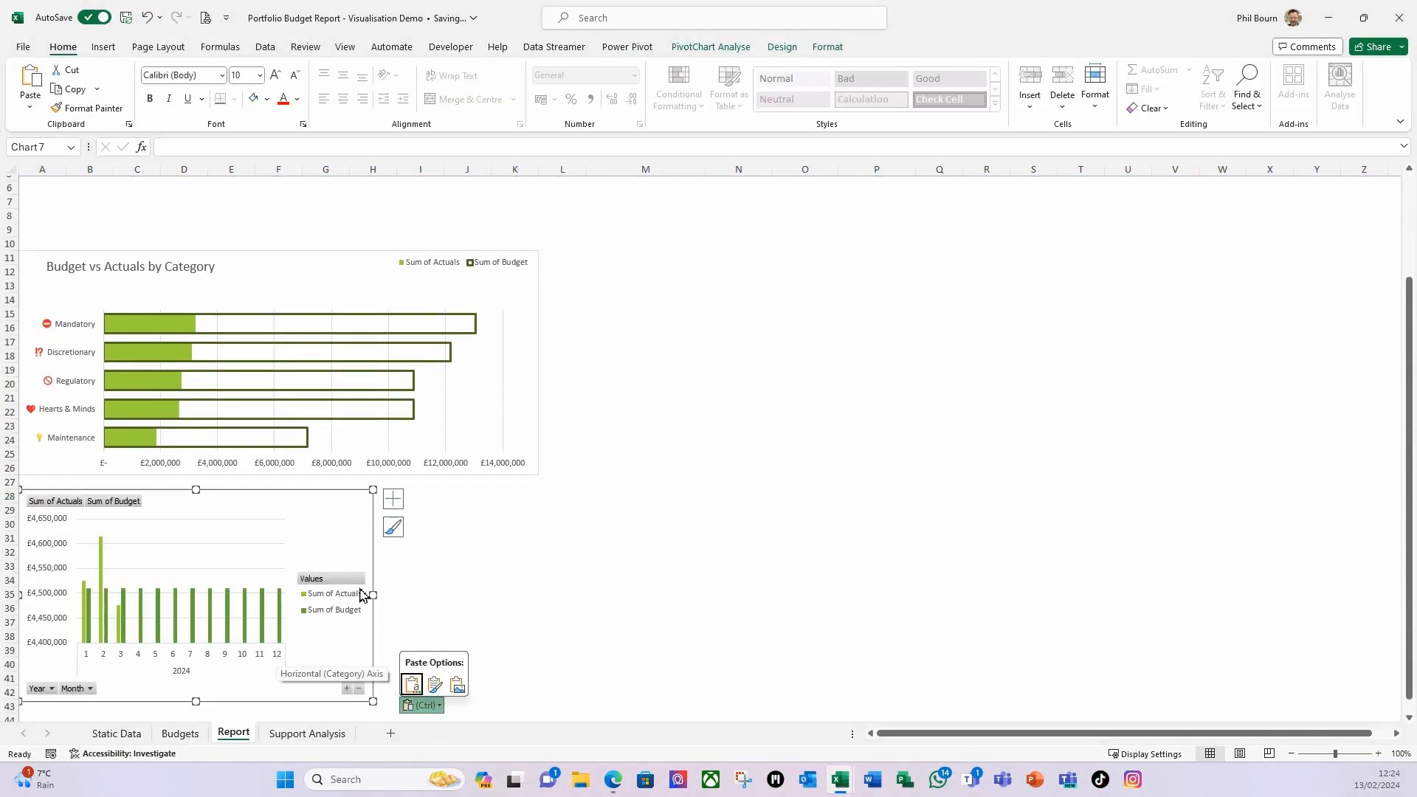
# Step: Resize the column chart to span columns A to K and rows 28 to 43, and hide all its field buttons
pyautogui.moveTo(373, 594); pyautogui.dragTo(532, 595)
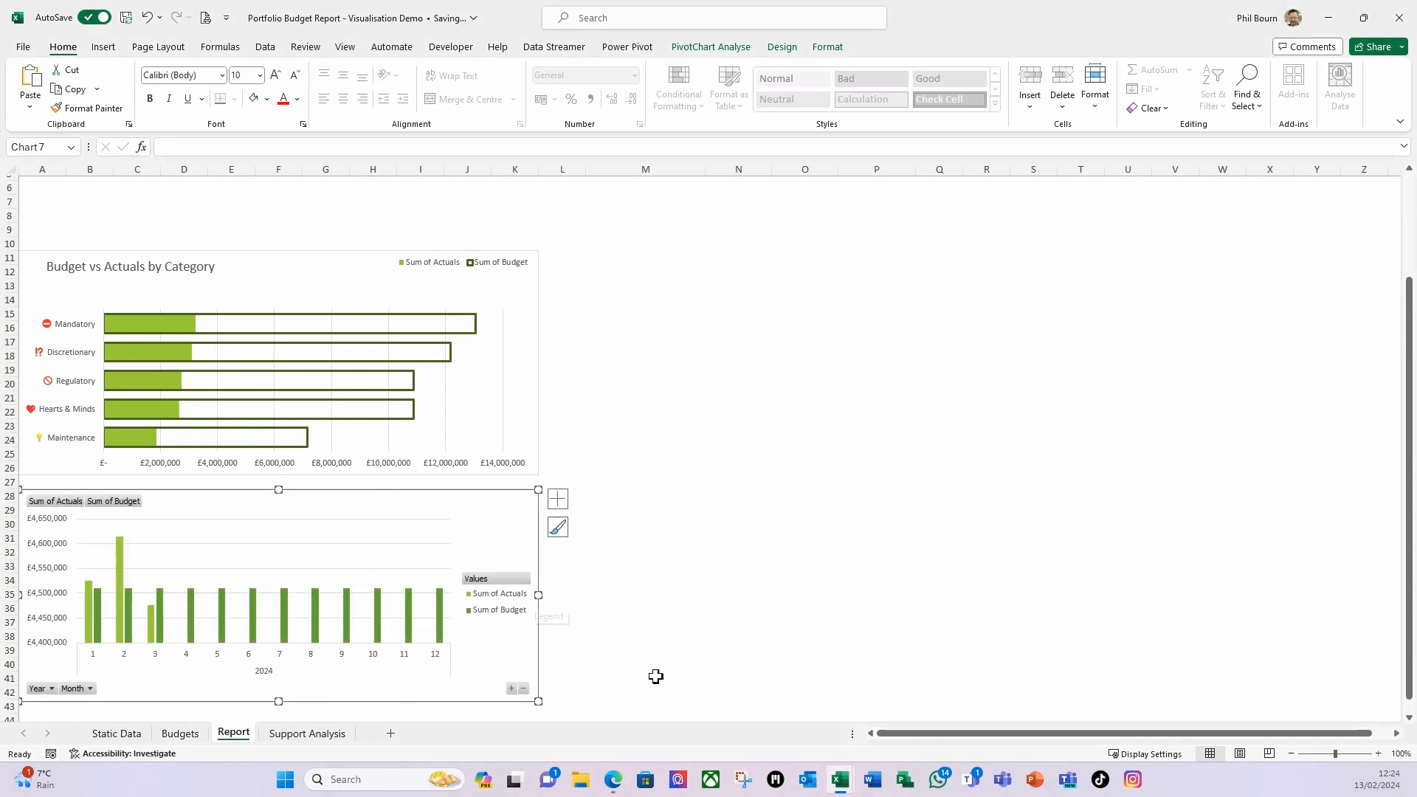
pyautogui.scroll(-2, 671, 684)
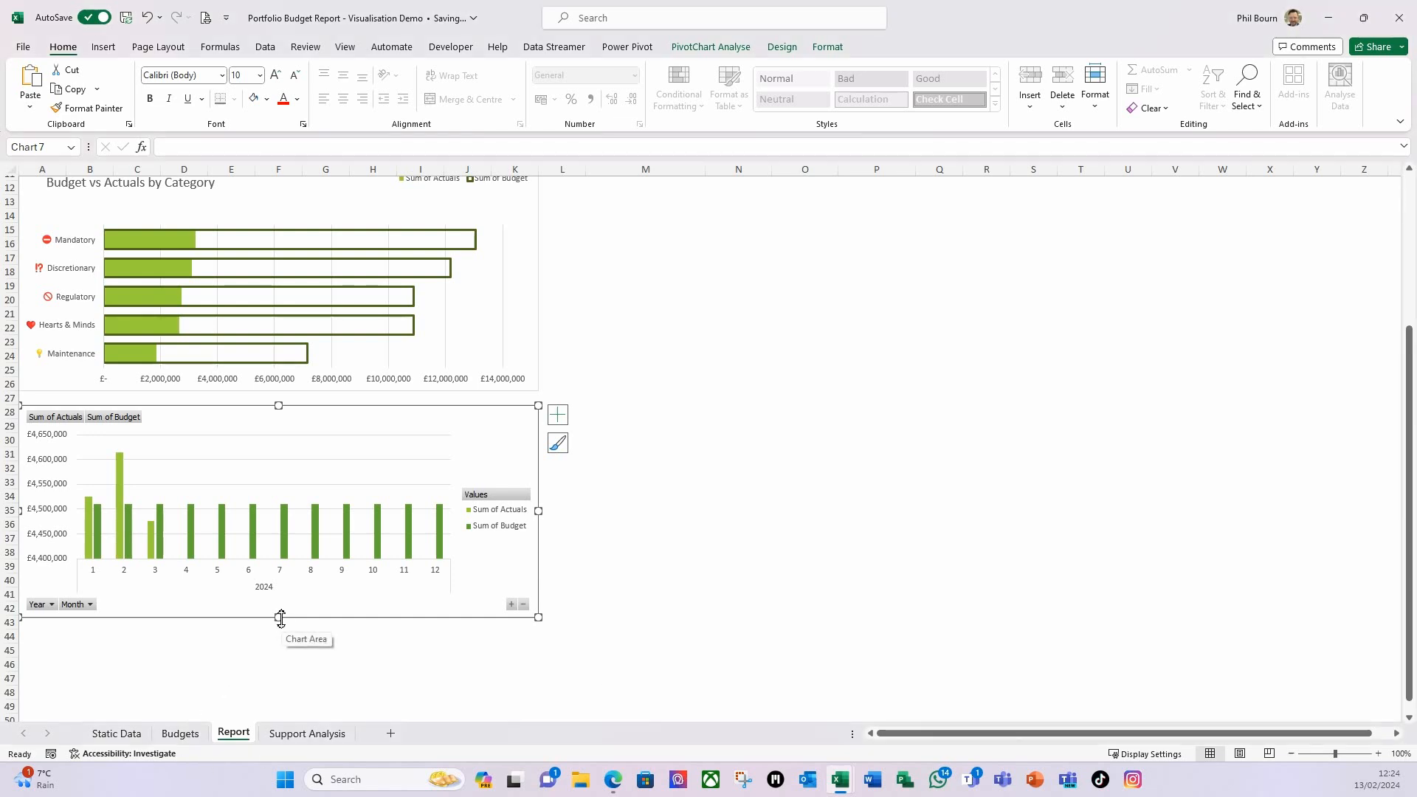
pyautogui.moveTo(281, 619); pyautogui.dragTo(282, 631)
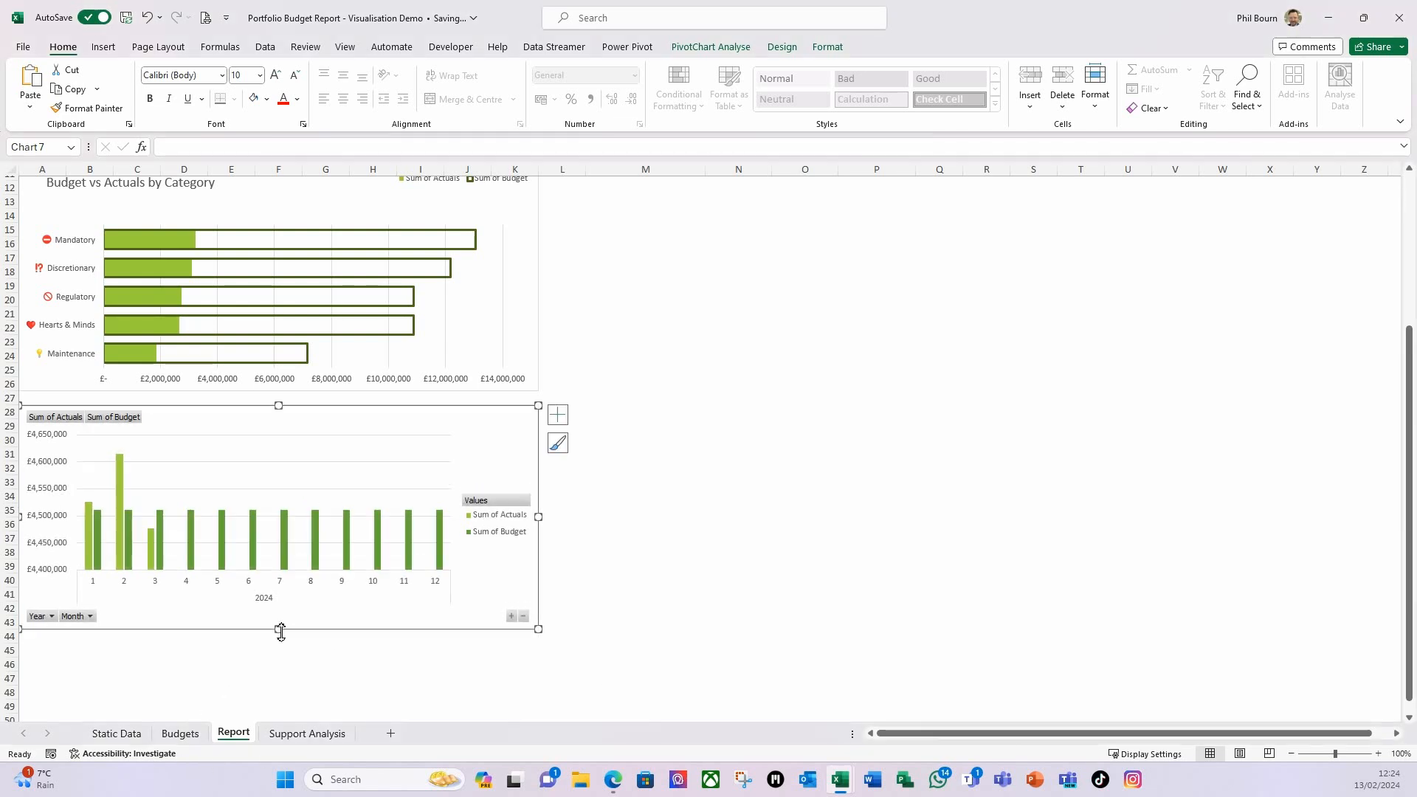
pyautogui.rightClick(63, 420)
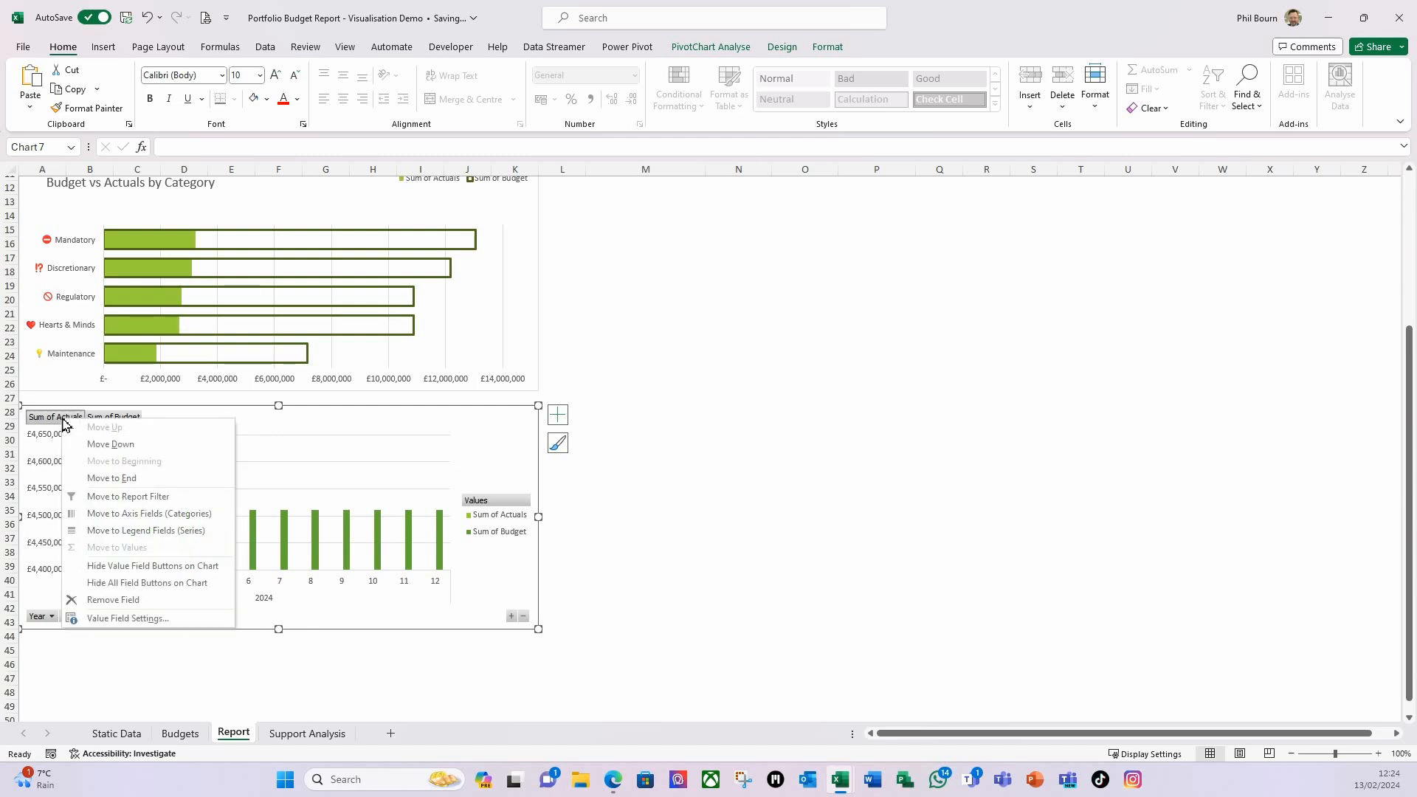
pyautogui.click(174, 583)
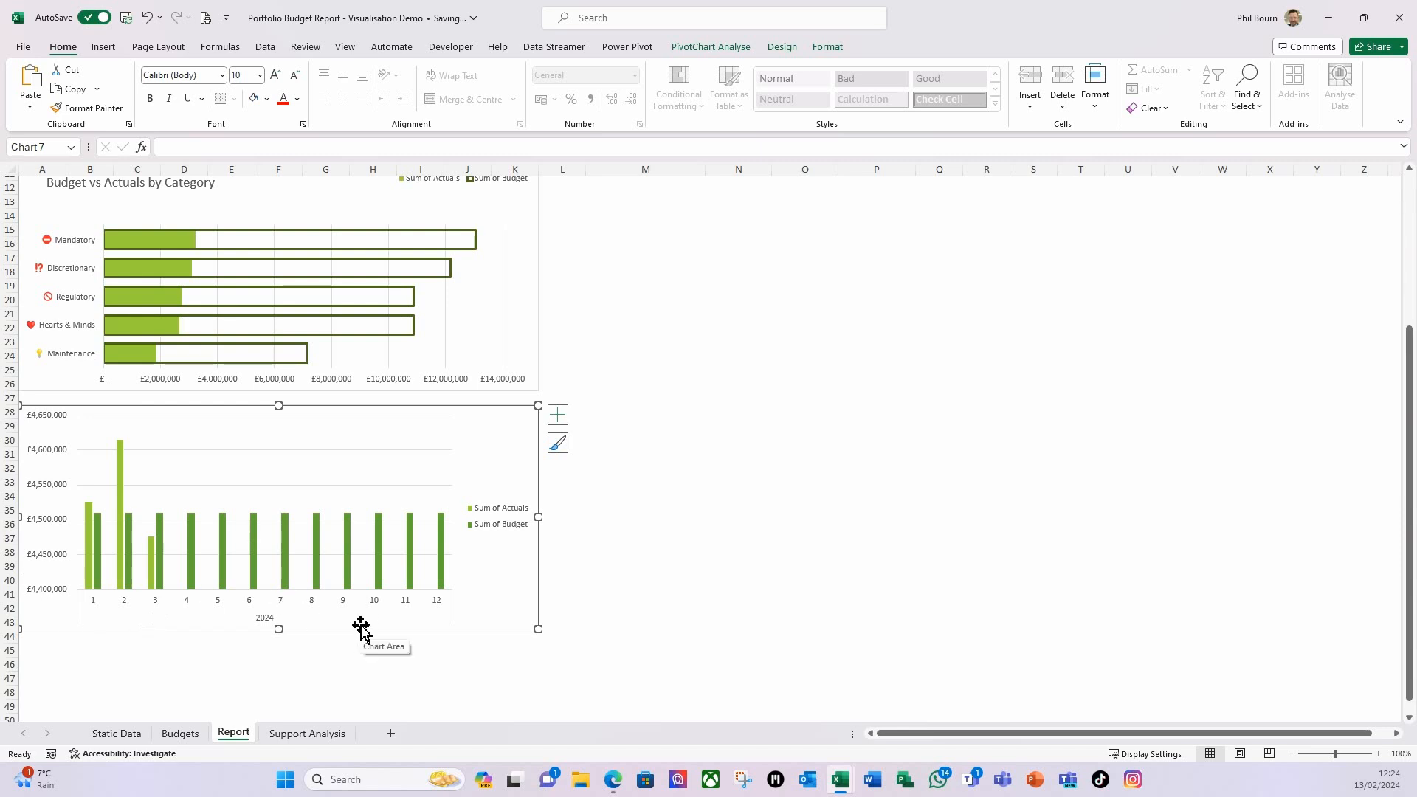
# Step: Set the column chart's Sum of Budget series to 100% series overlap and 50% gap width
pyautogui.moveTo(120, 496)
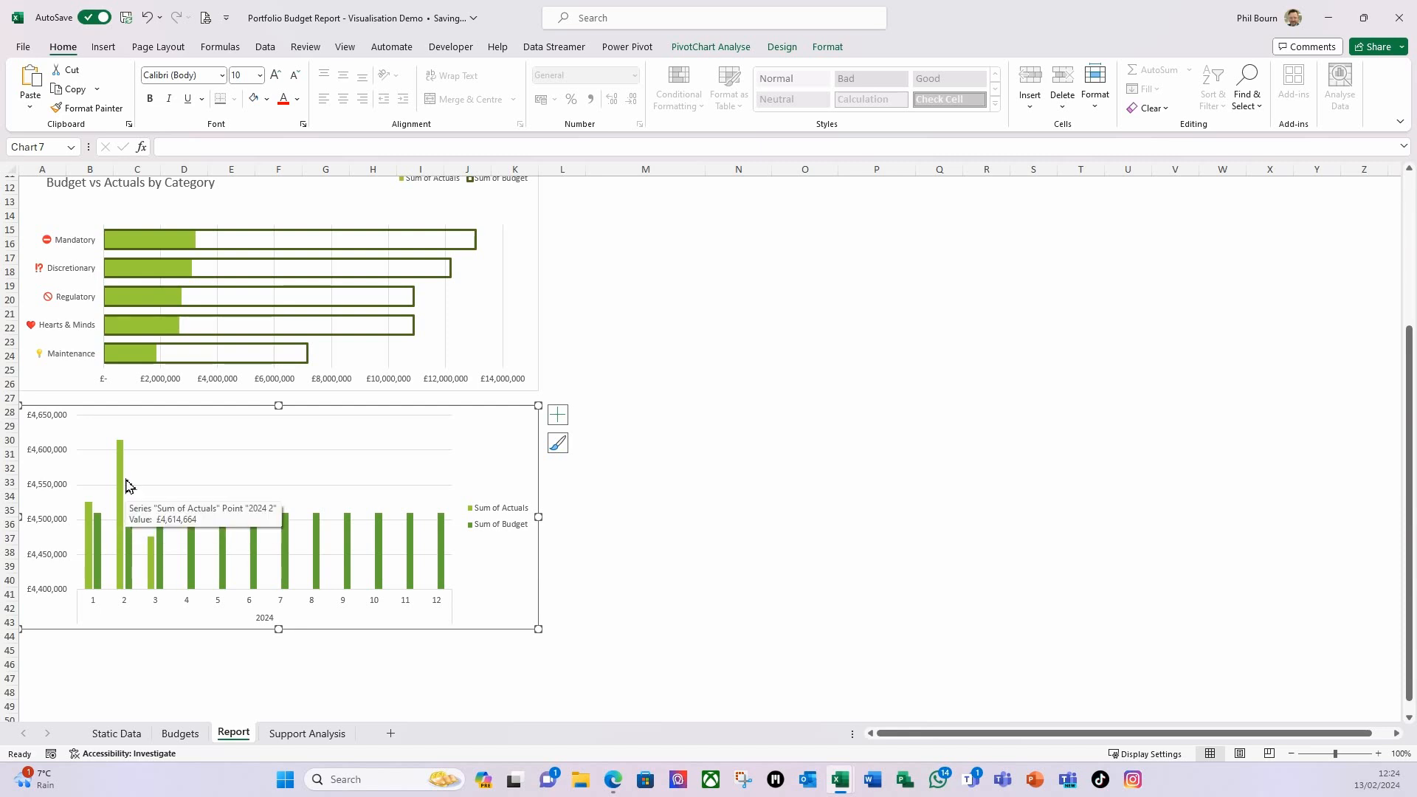
pyautogui.click(100, 550)
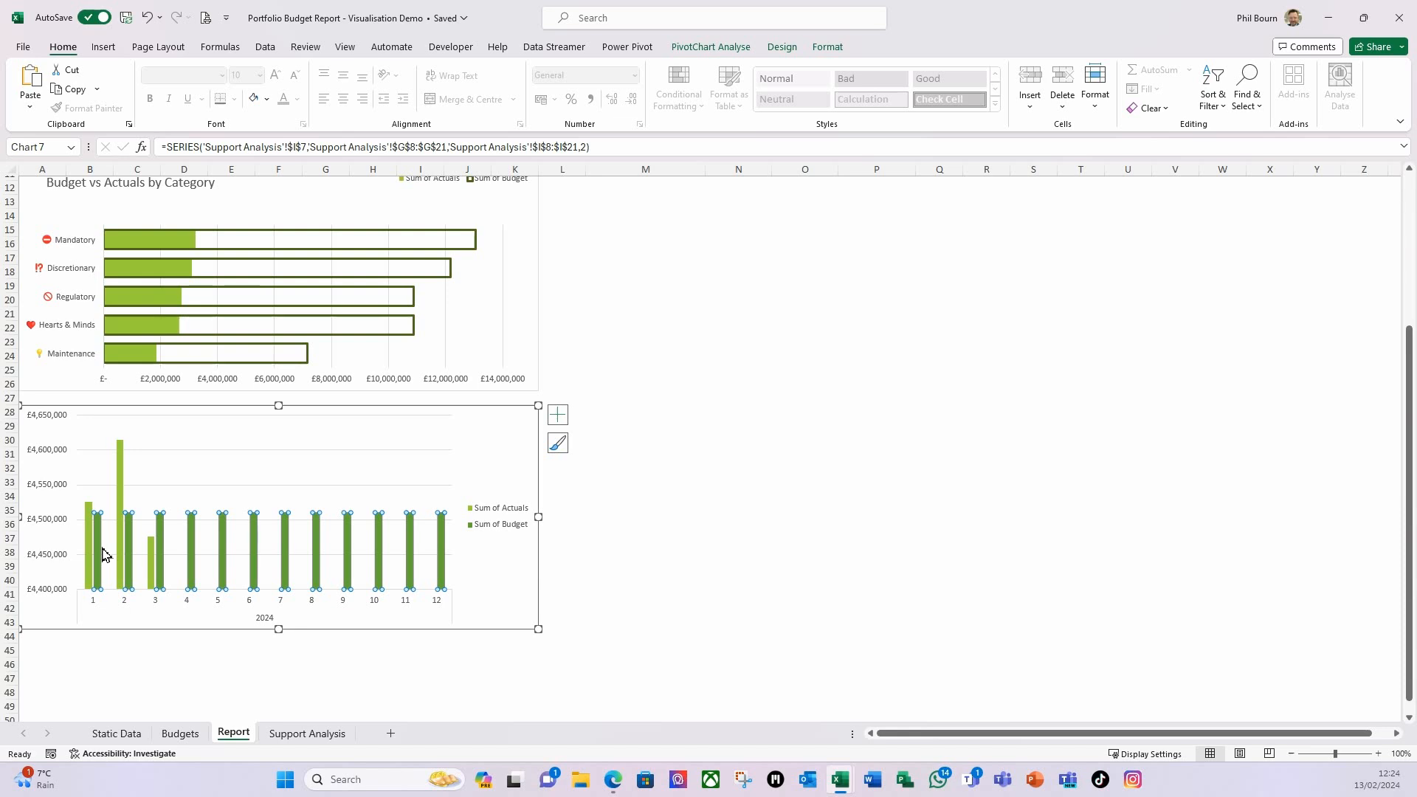
pyautogui.doubleClick(103, 550)
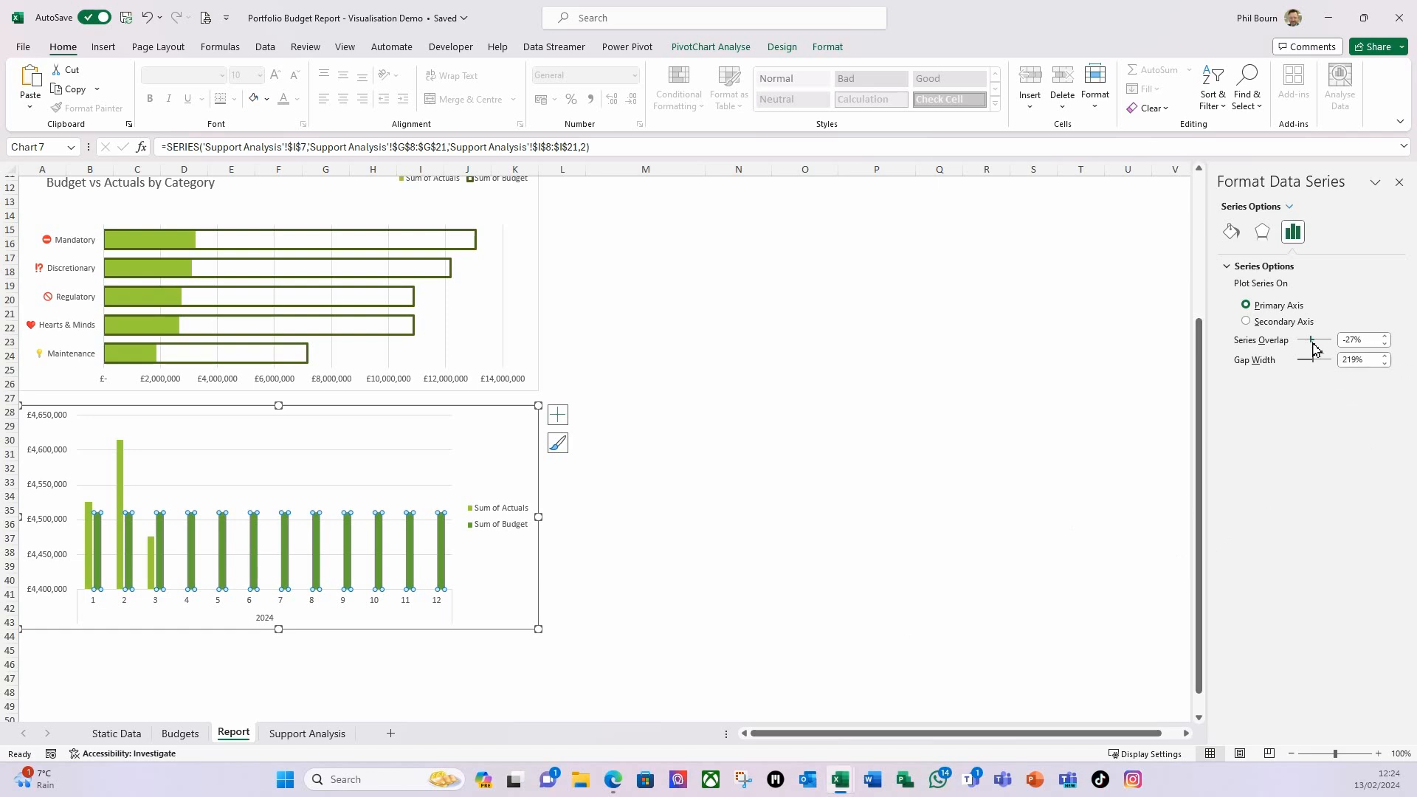
pyautogui.moveTo(1312, 342); pyautogui.dragTo(1332, 363)
pyautogui.write('50')
pyautogui.press('Tab')
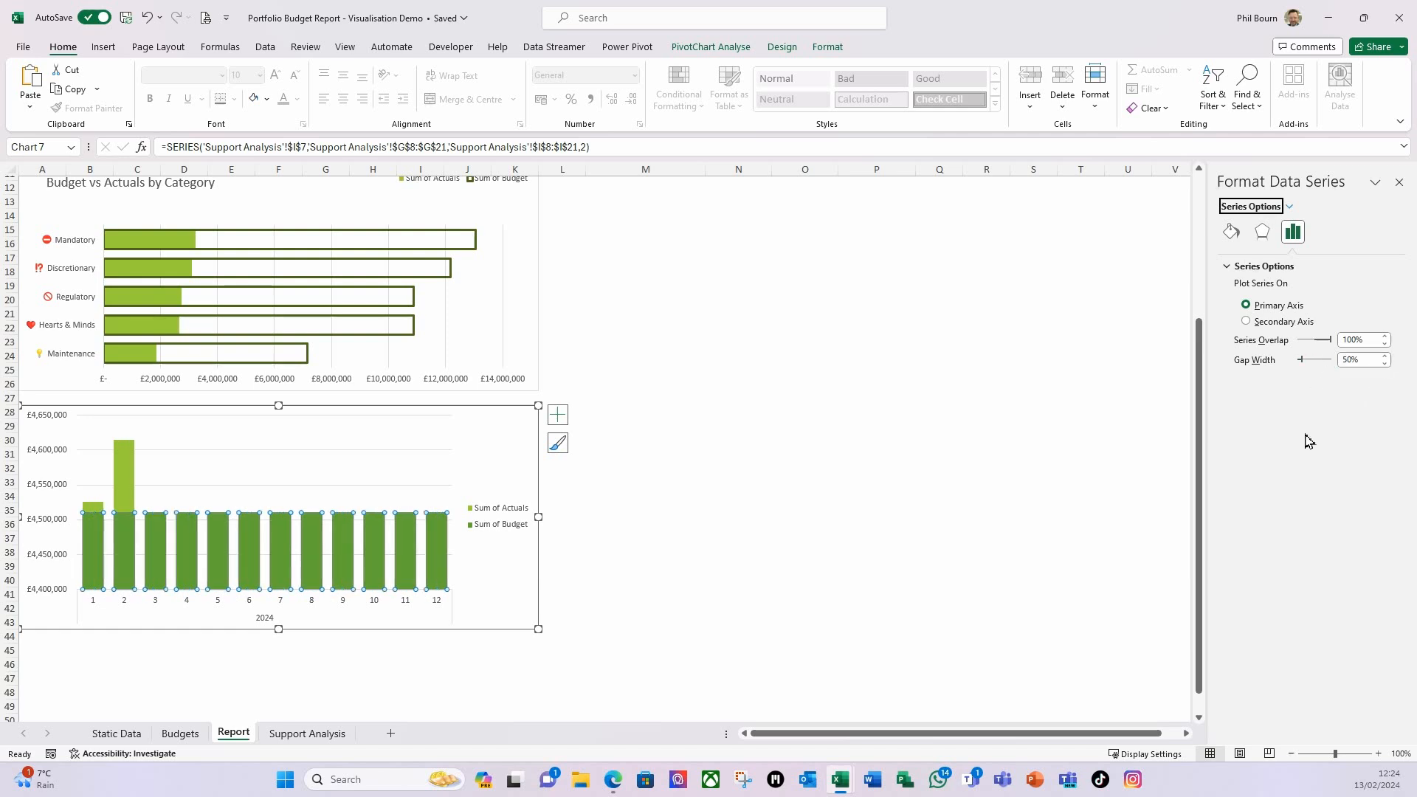
# Step: Format the Sum of Budget columns with no fill and a solid 2 pt border
pyautogui.click(1232, 232)
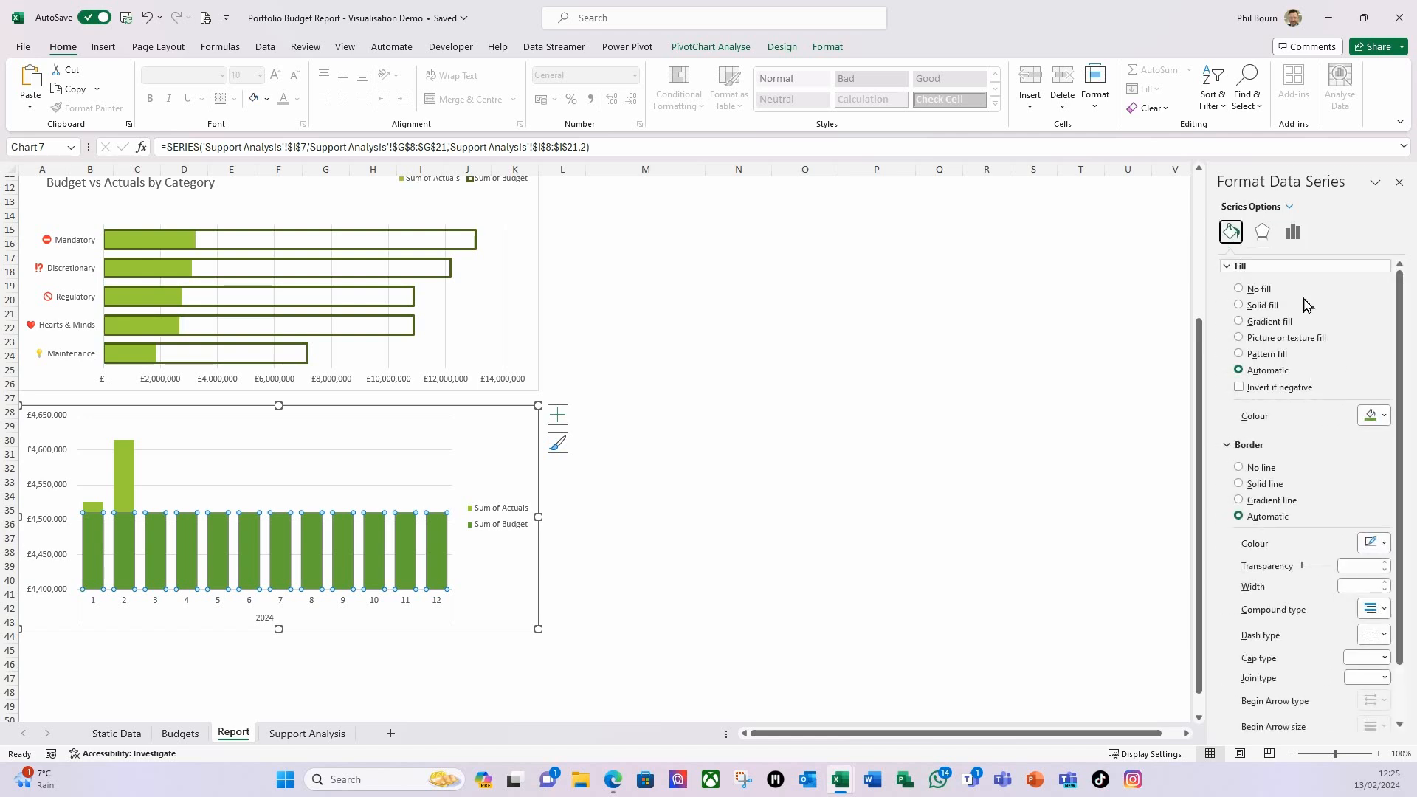
pyautogui.click(1246, 292)
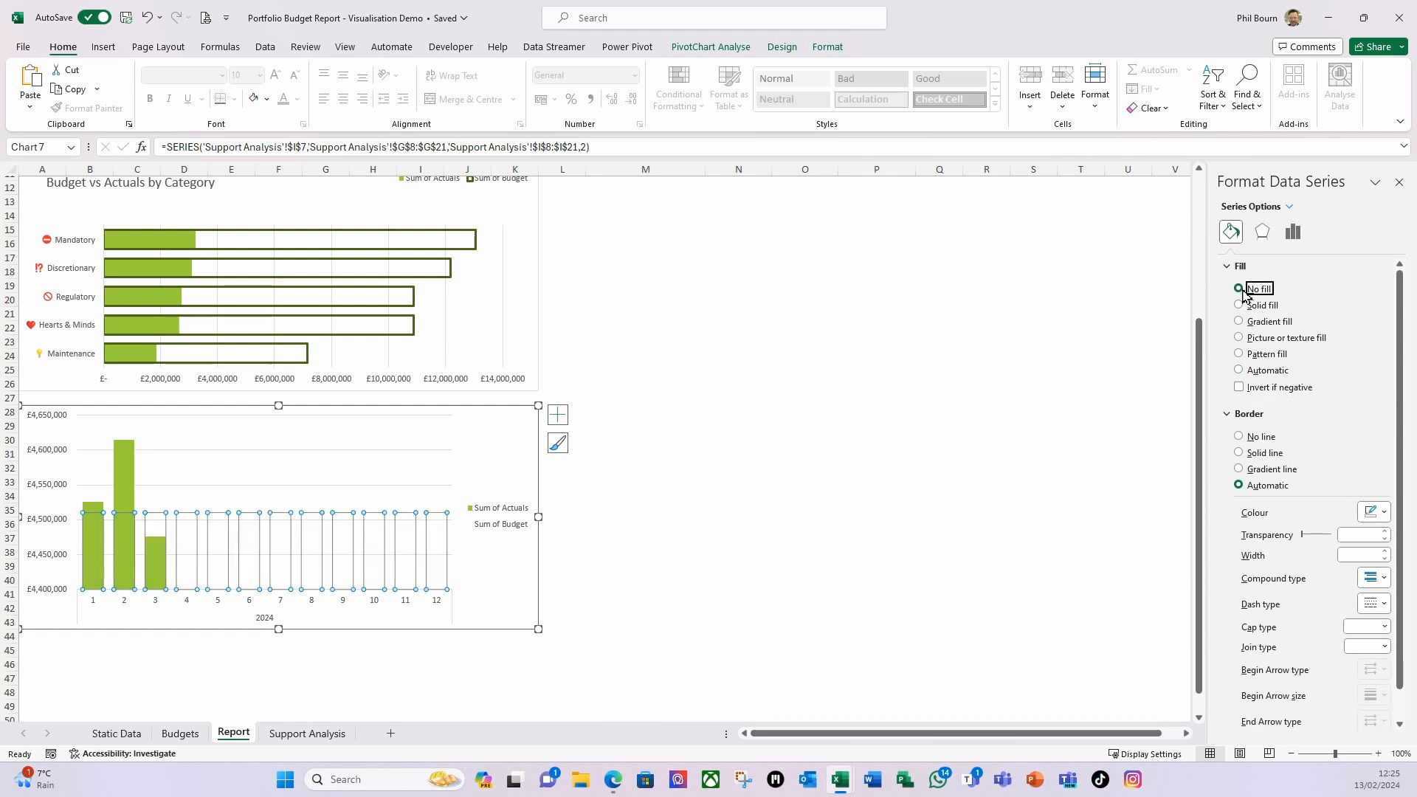
pyautogui.click(1247, 455)
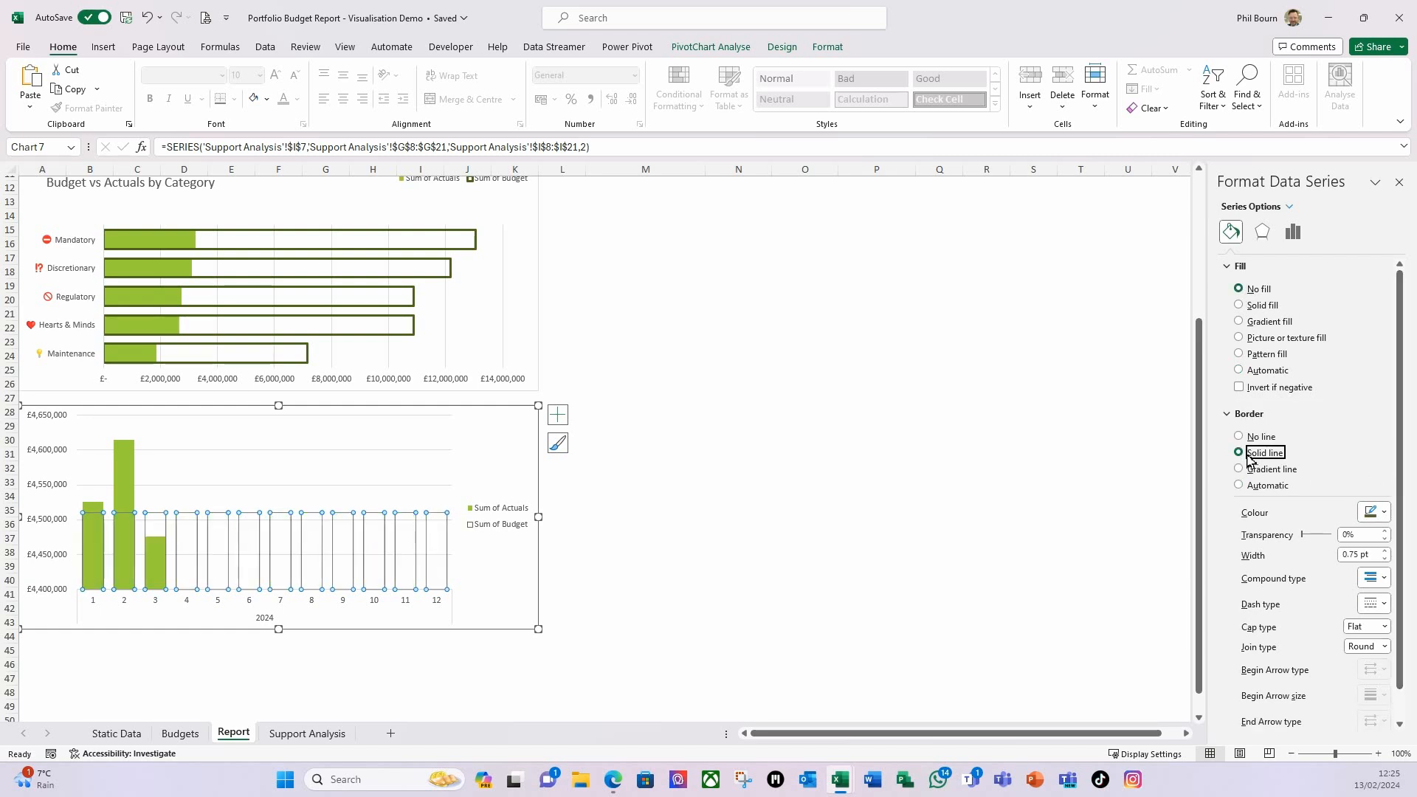
pyautogui.click(1385, 552)
pyautogui.click(1384, 552)
pyautogui.click(1385, 552)
pyautogui.click(1385, 552)
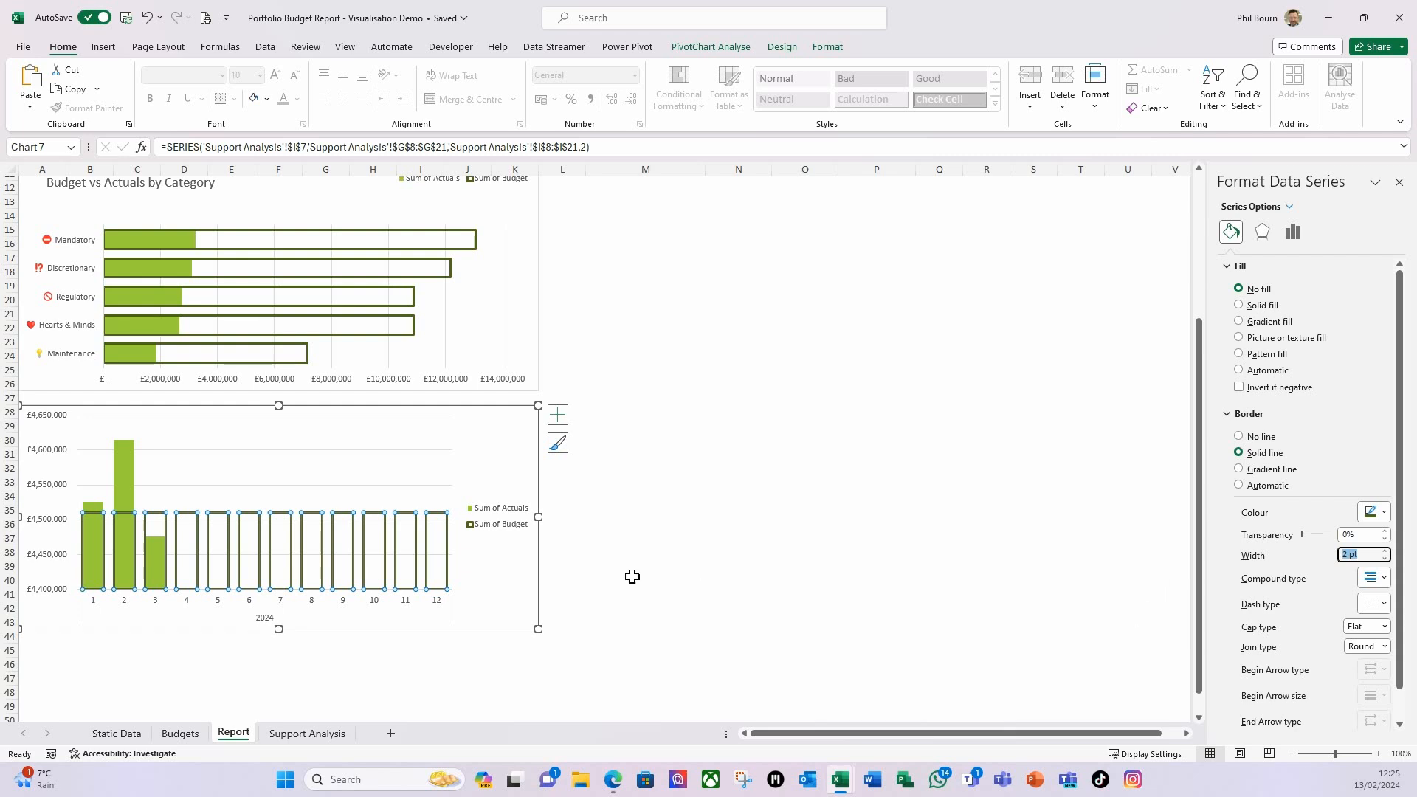
# Step: Add a chart title to the monthly column chart
pyautogui.click(512, 586)
pyautogui.click(558, 415)
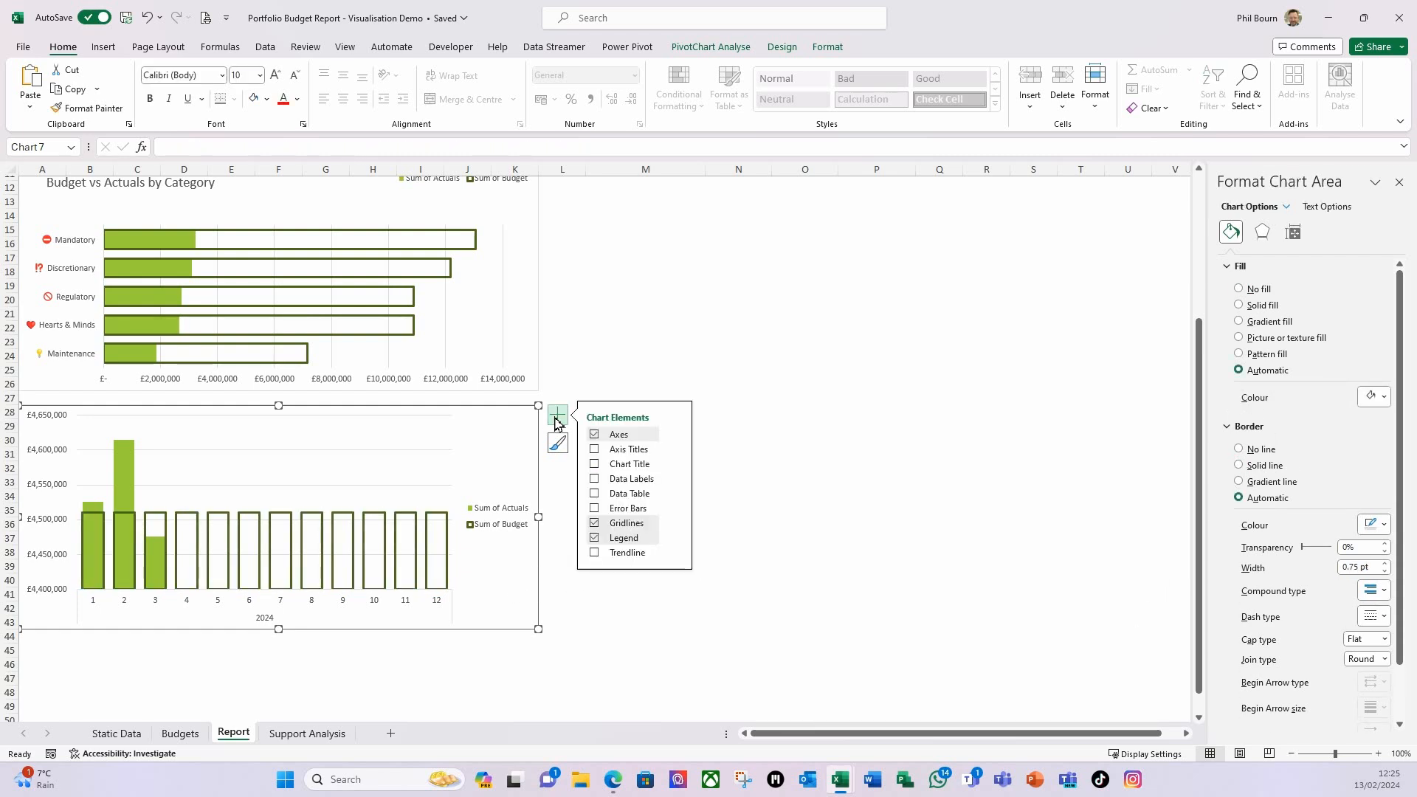
pyautogui.click(597, 465)
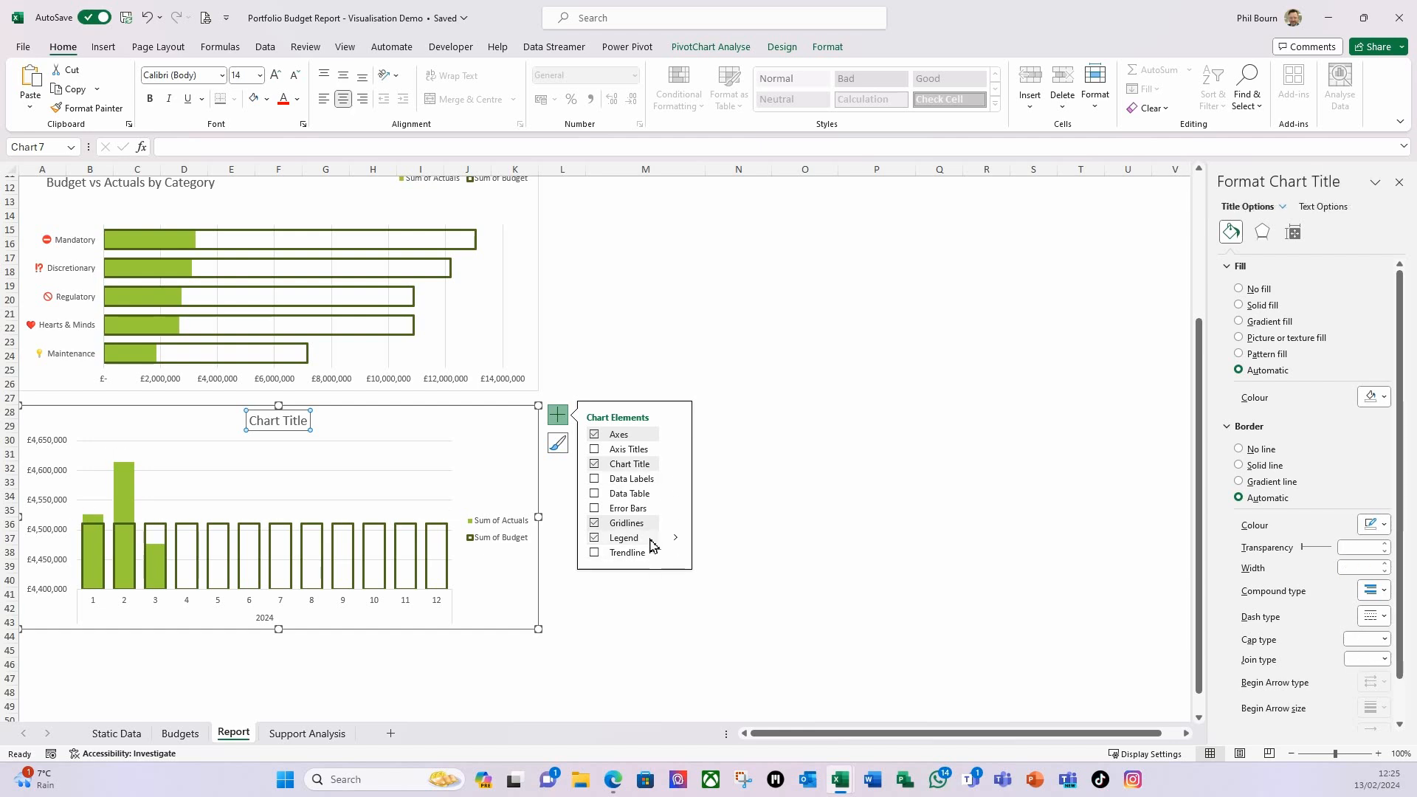
# Step: Place the monthly column chart's legend at the top, and move its title to the upper-left corner, reading "Budget vs Actuals for Year"
pyautogui.click(675, 537)
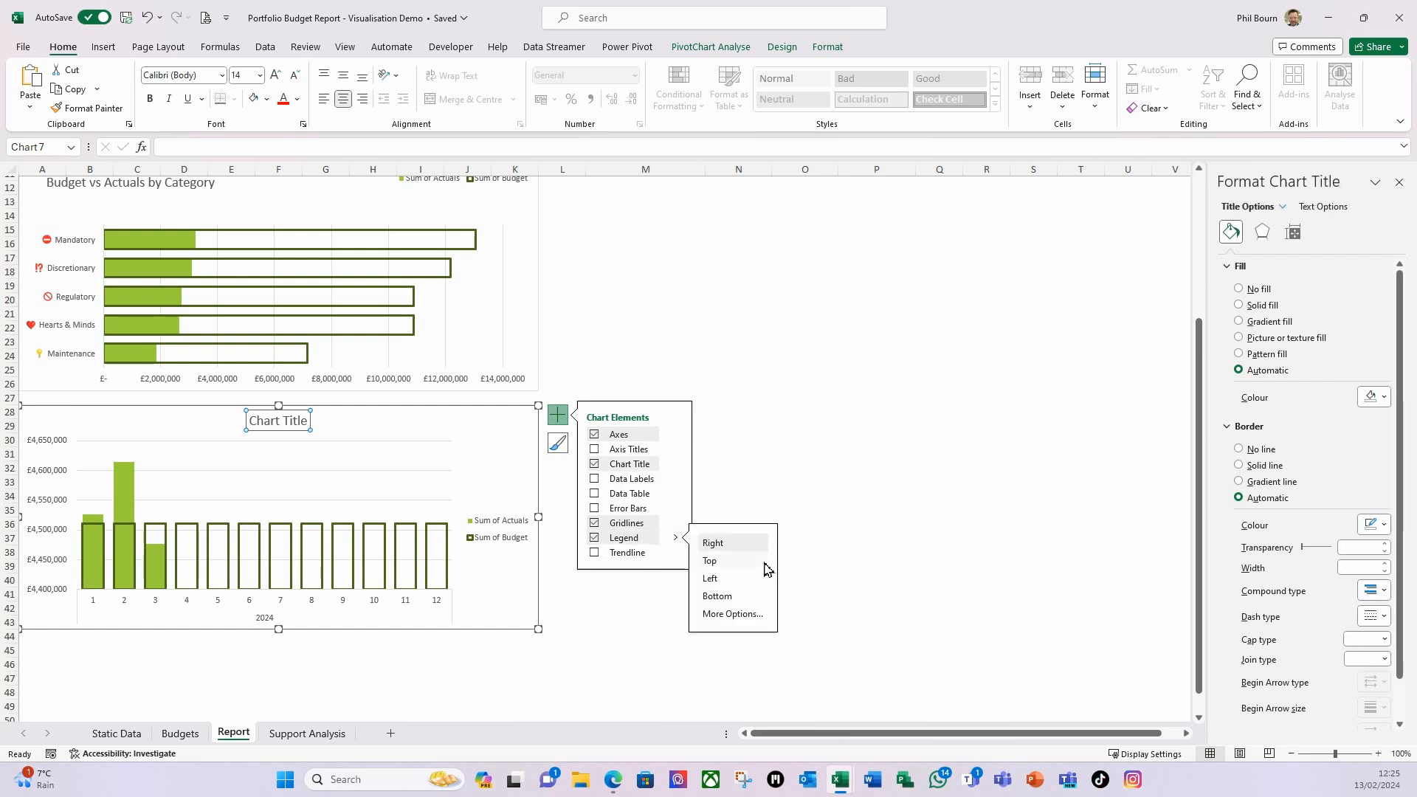
pyautogui.click(711, 561)
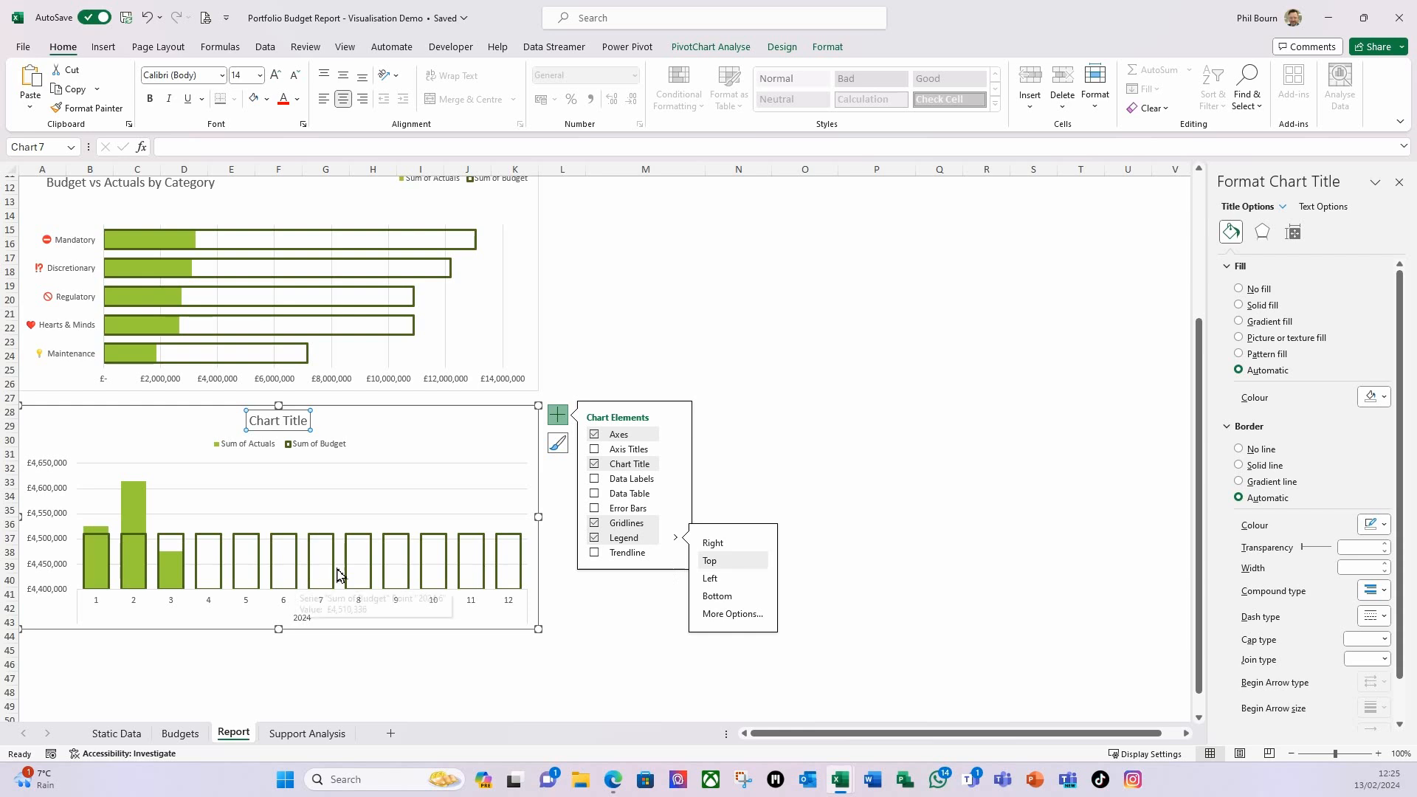
pyautogui.moveTo(248, 424); pyautogui.dragTo(35, 427)
pyautogui.write('Budget')
pyautogui.press('Return')
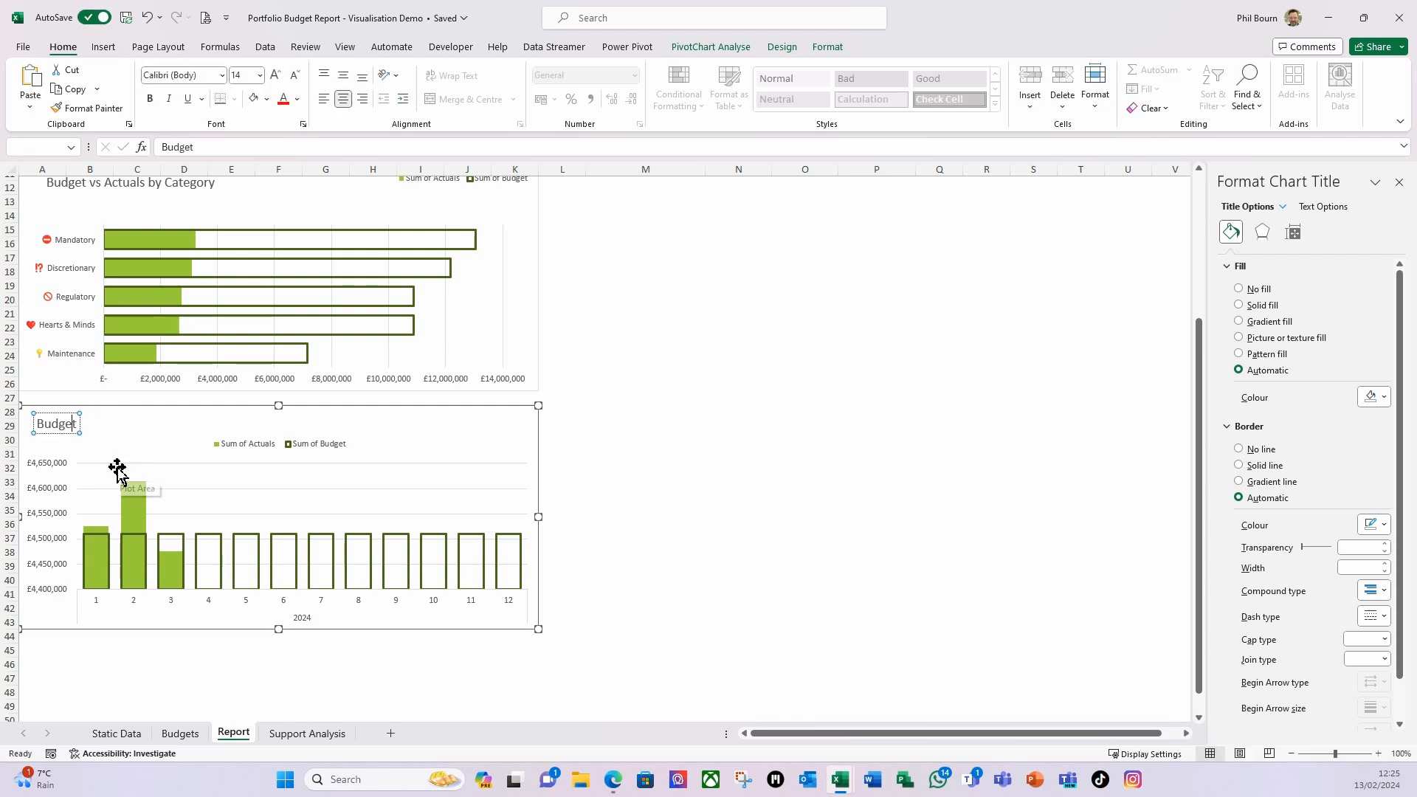
pyautogui.write('vs Actuals for')
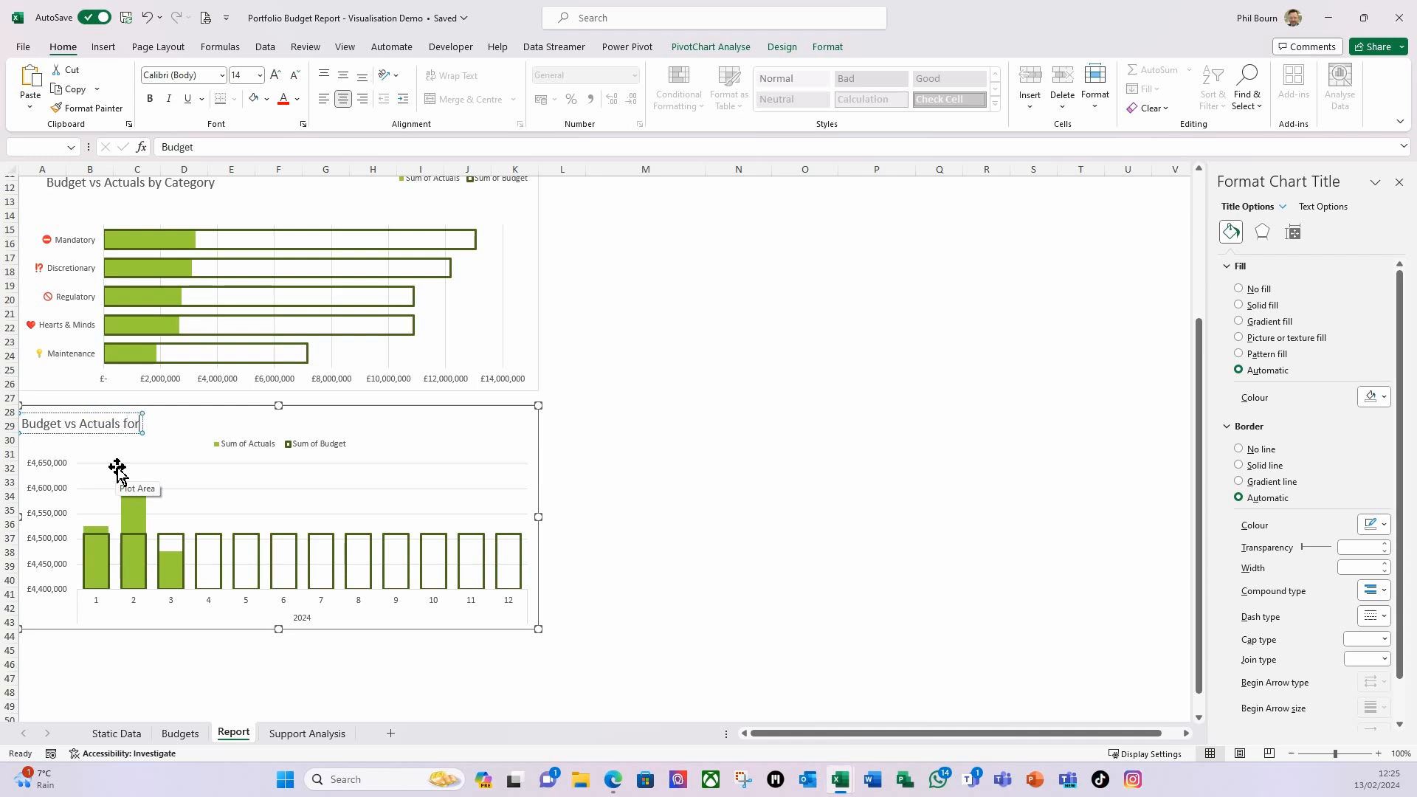
pyautogui.write(' Year')
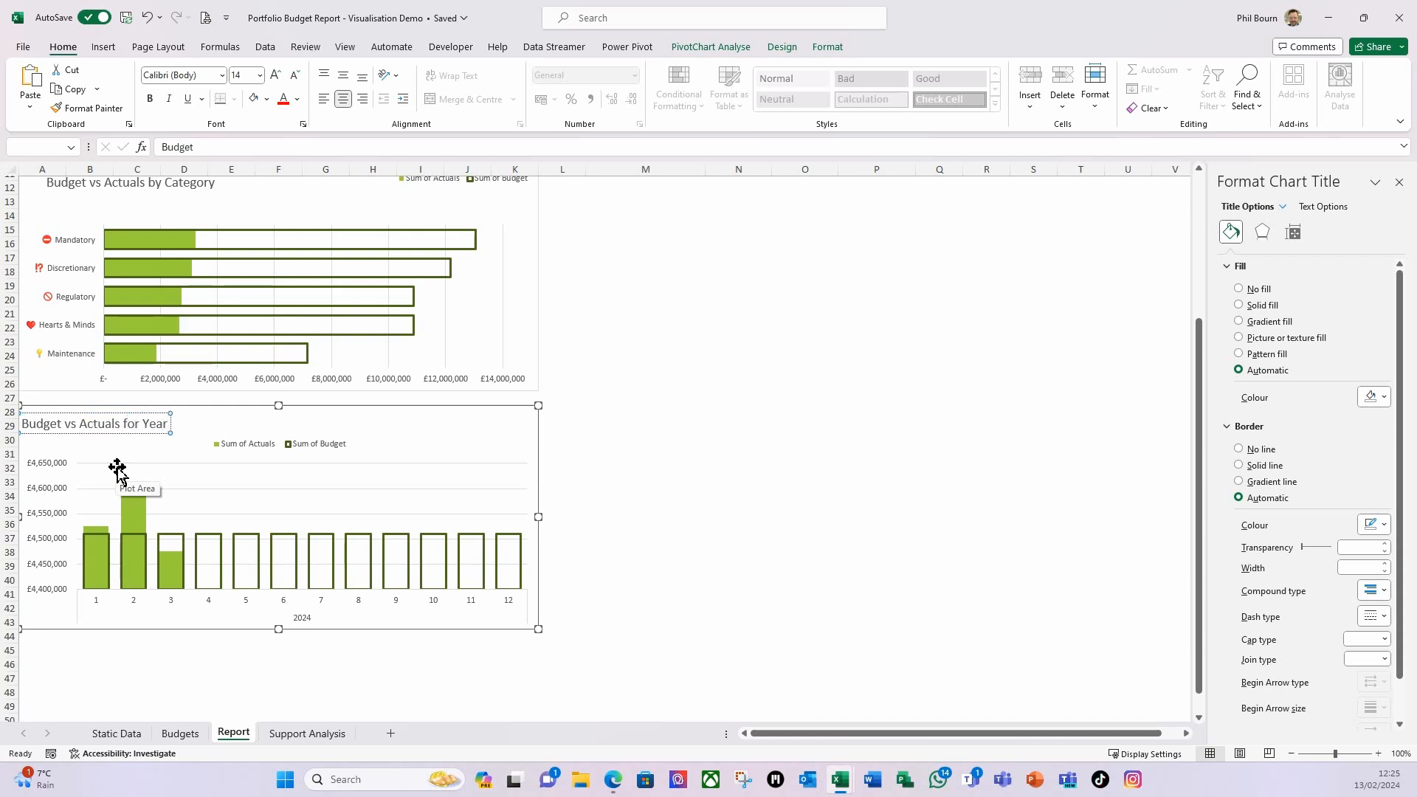
# Step: Move the monthly chart's legend to its upper-right corner and extend the chart's height down to row 44
pyautogui.click(242, 451)
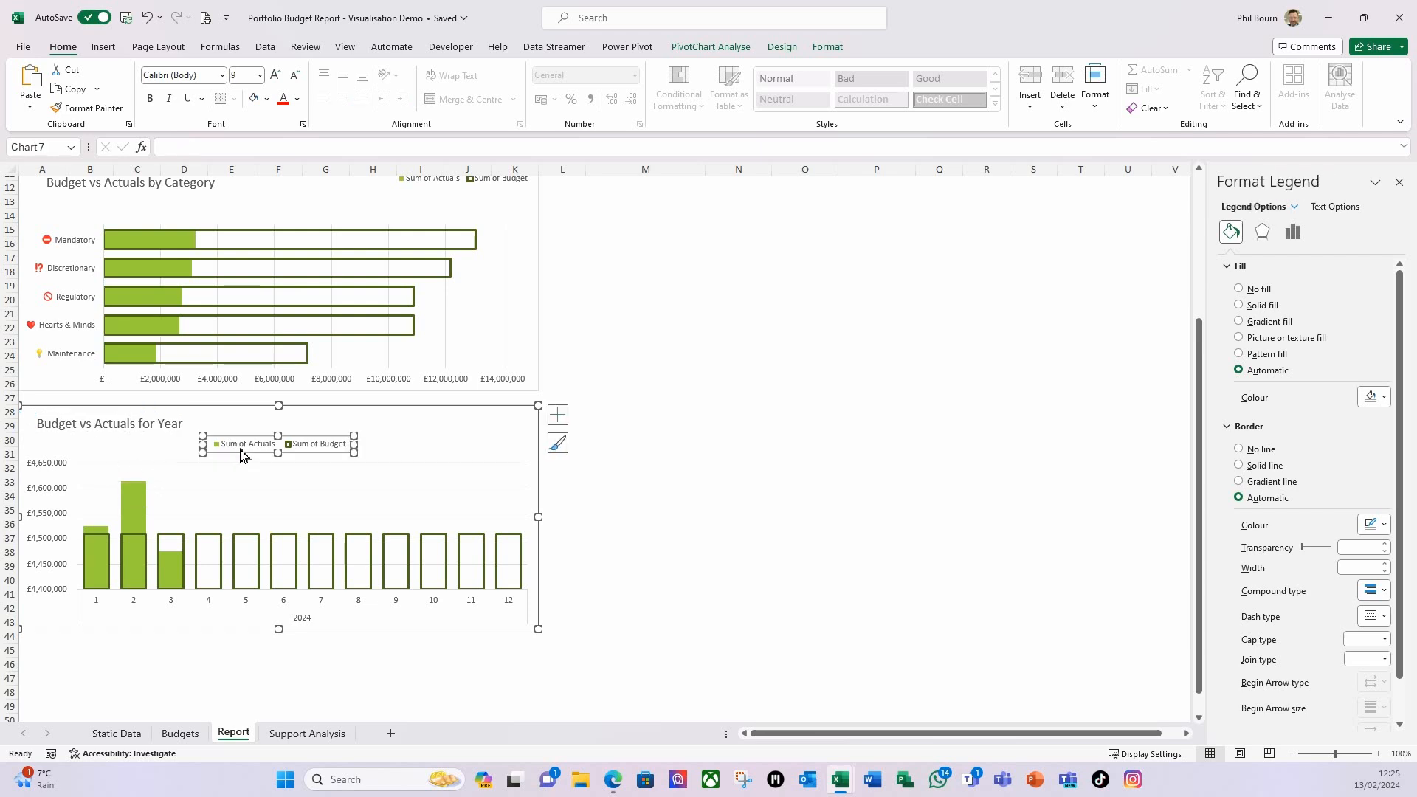
pyautogui.moveTo(241, 452); pyautogui.dragTo(415, 433)
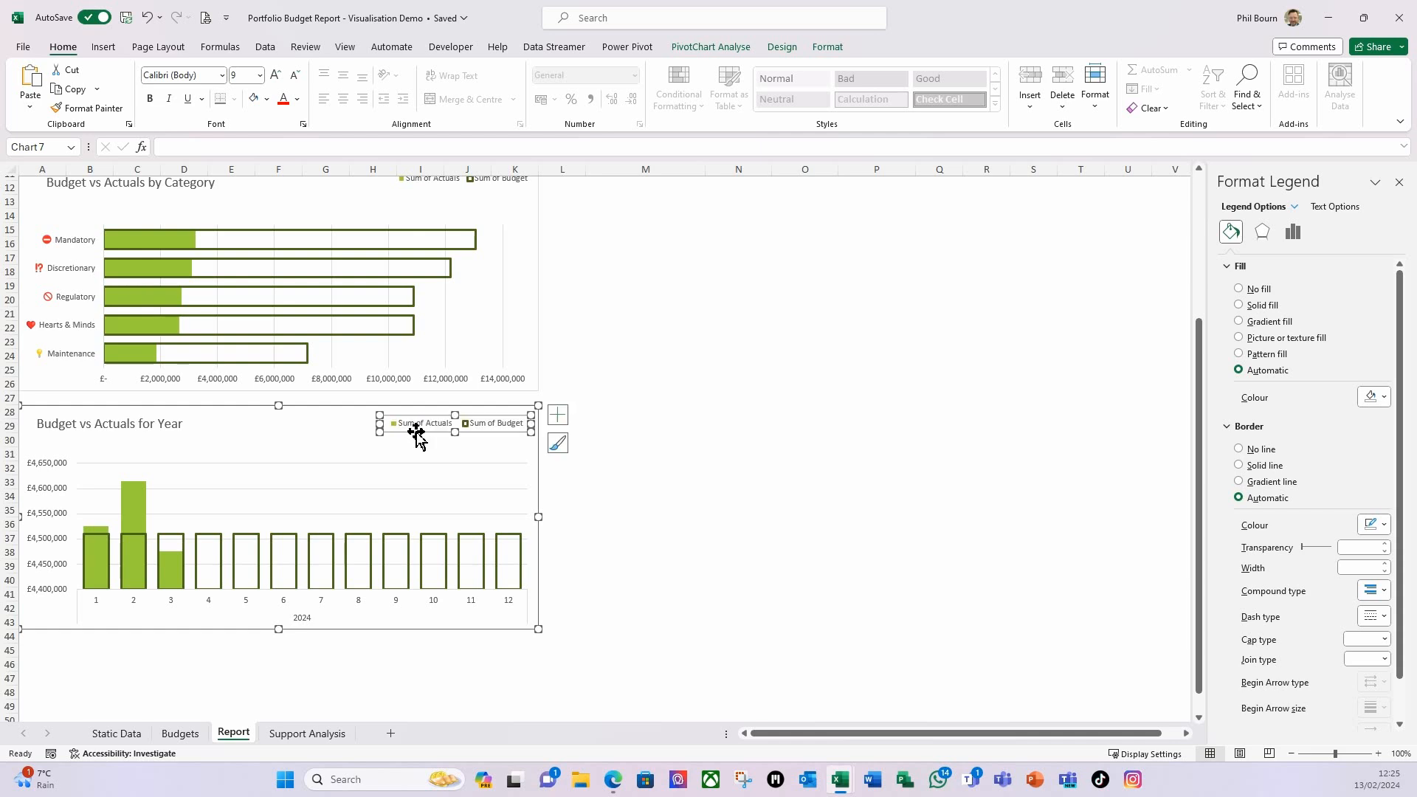
pyautogui.moveTo(280, 631); pyautogui.dragTo(280, 643)
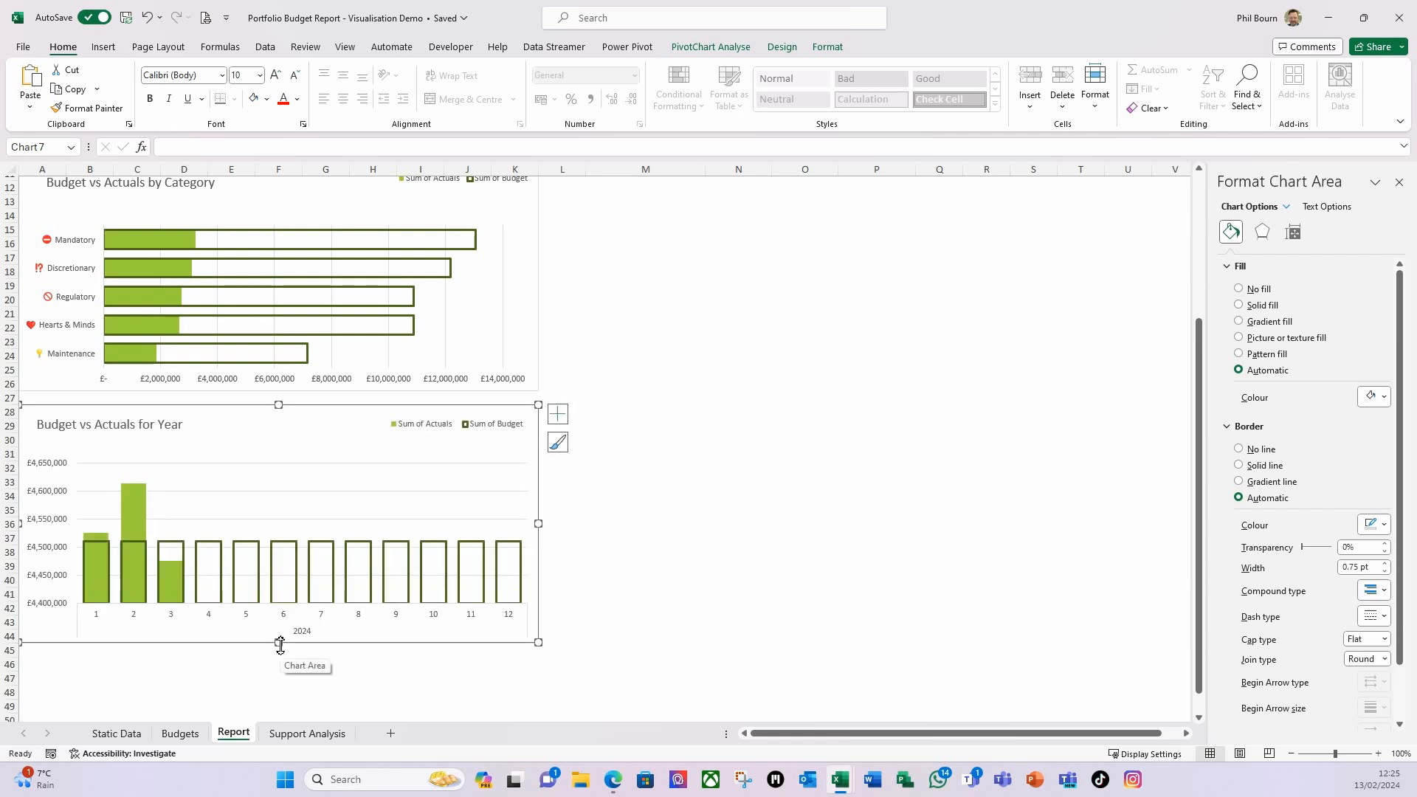
# Step: Narrow column L beside the charts on the Report sheet
pyautogui.click(645, 496)
pyautogui.scroll(1, 452, 570)
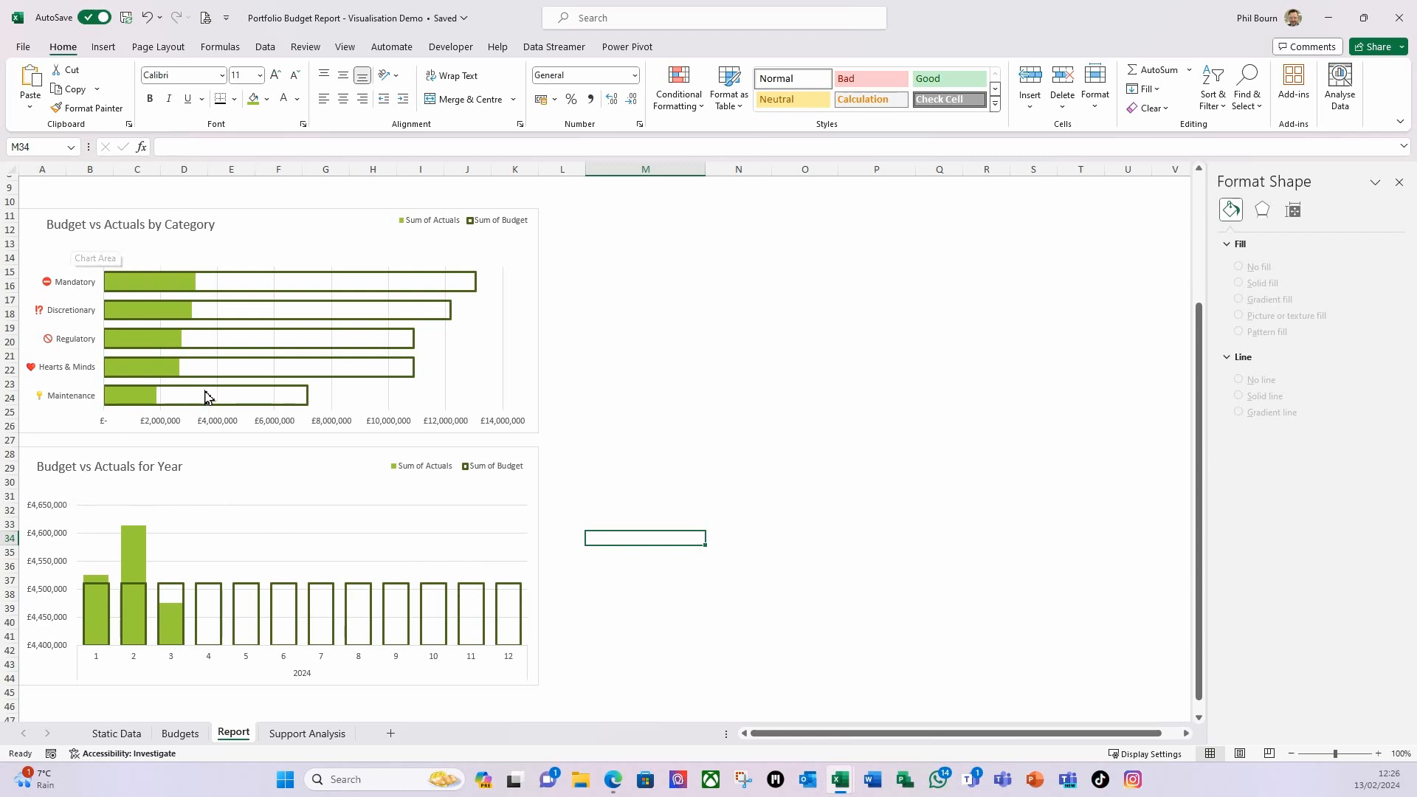
pyautogui.scroll(3, 664, 428)
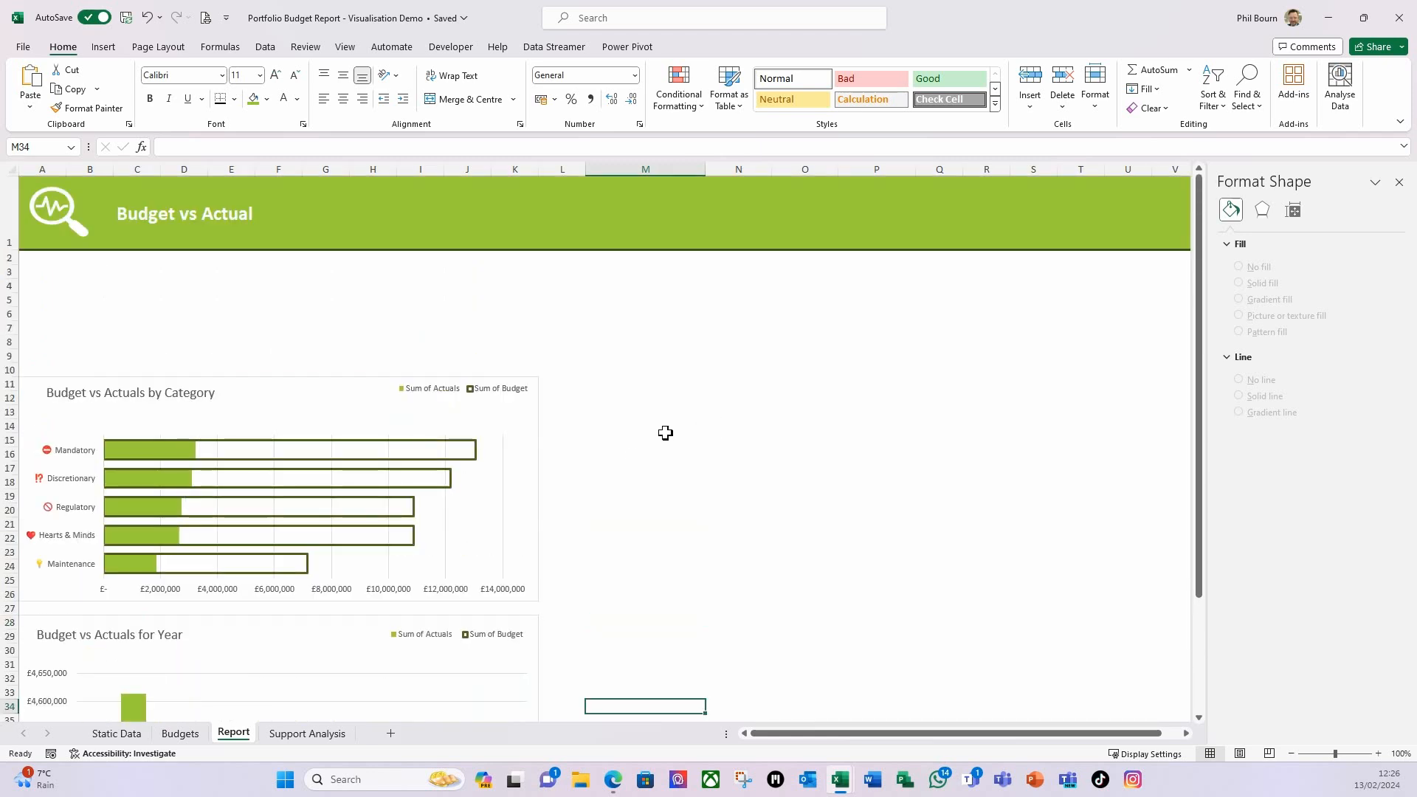
pyautogui.click(596, 270)
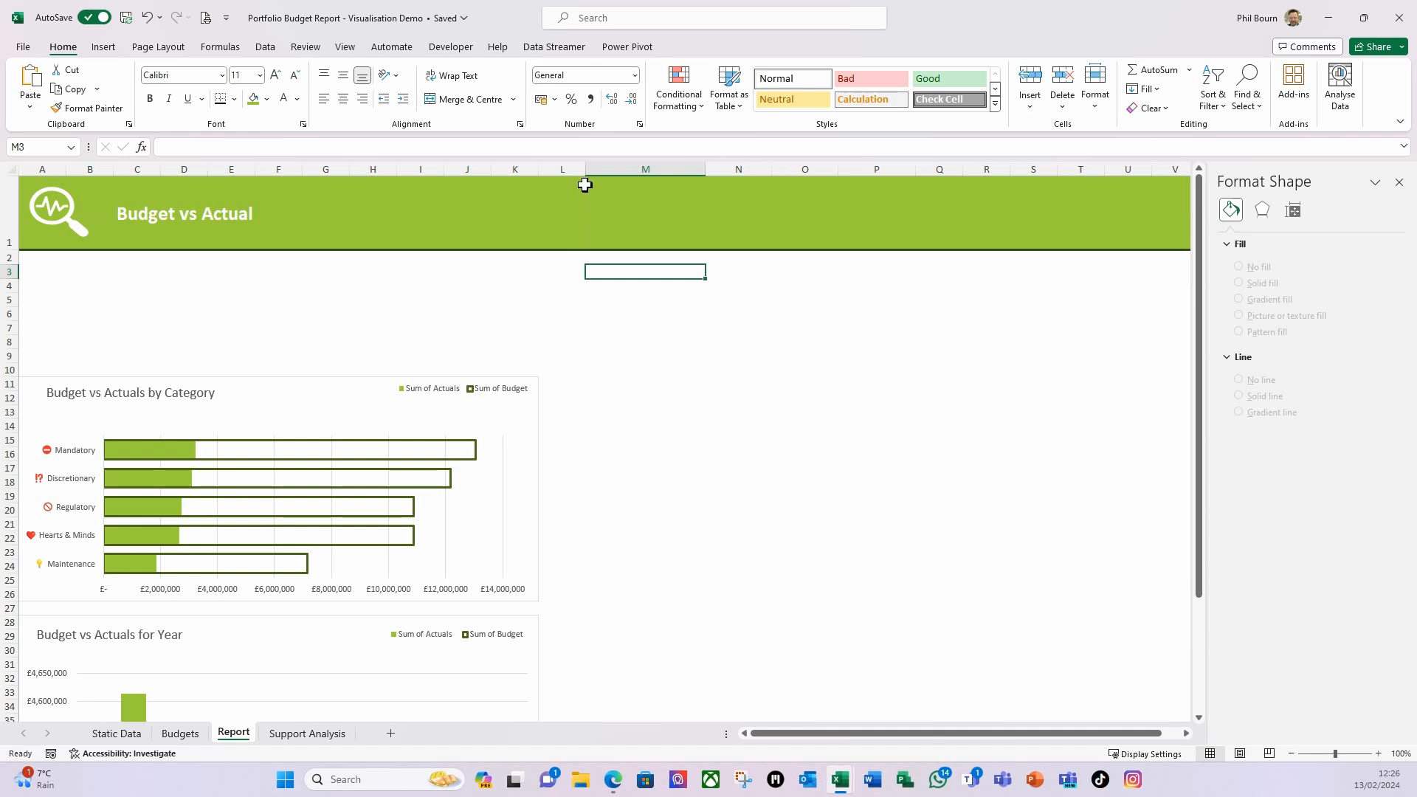
pyautogui.moveTo(585, 174); pyautogui.dragTo(564, 181)
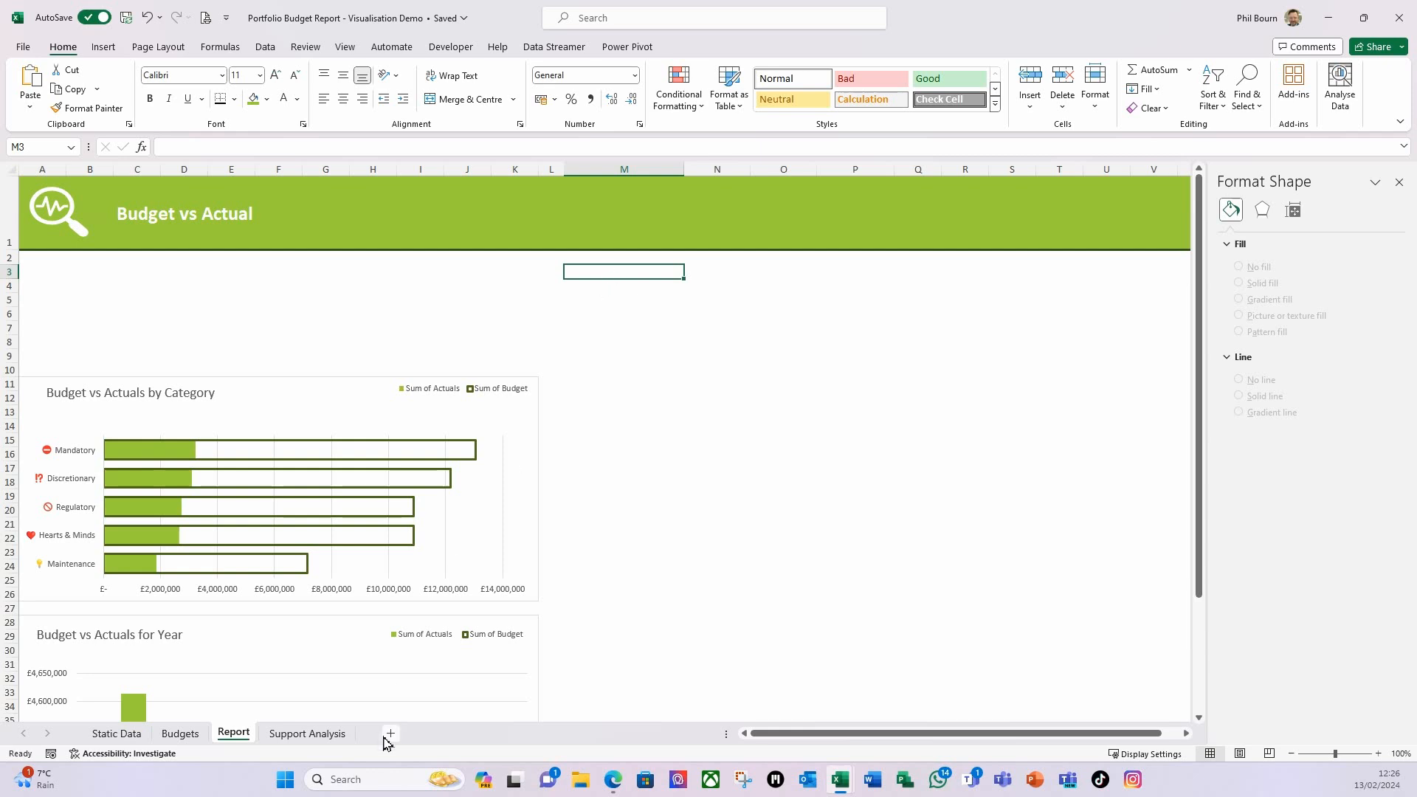
# Step: Copy the category PivotTable from the Support Analysis sheet and paste it at cell M3 of the Report sheet
pyautogui.click(307, 733)
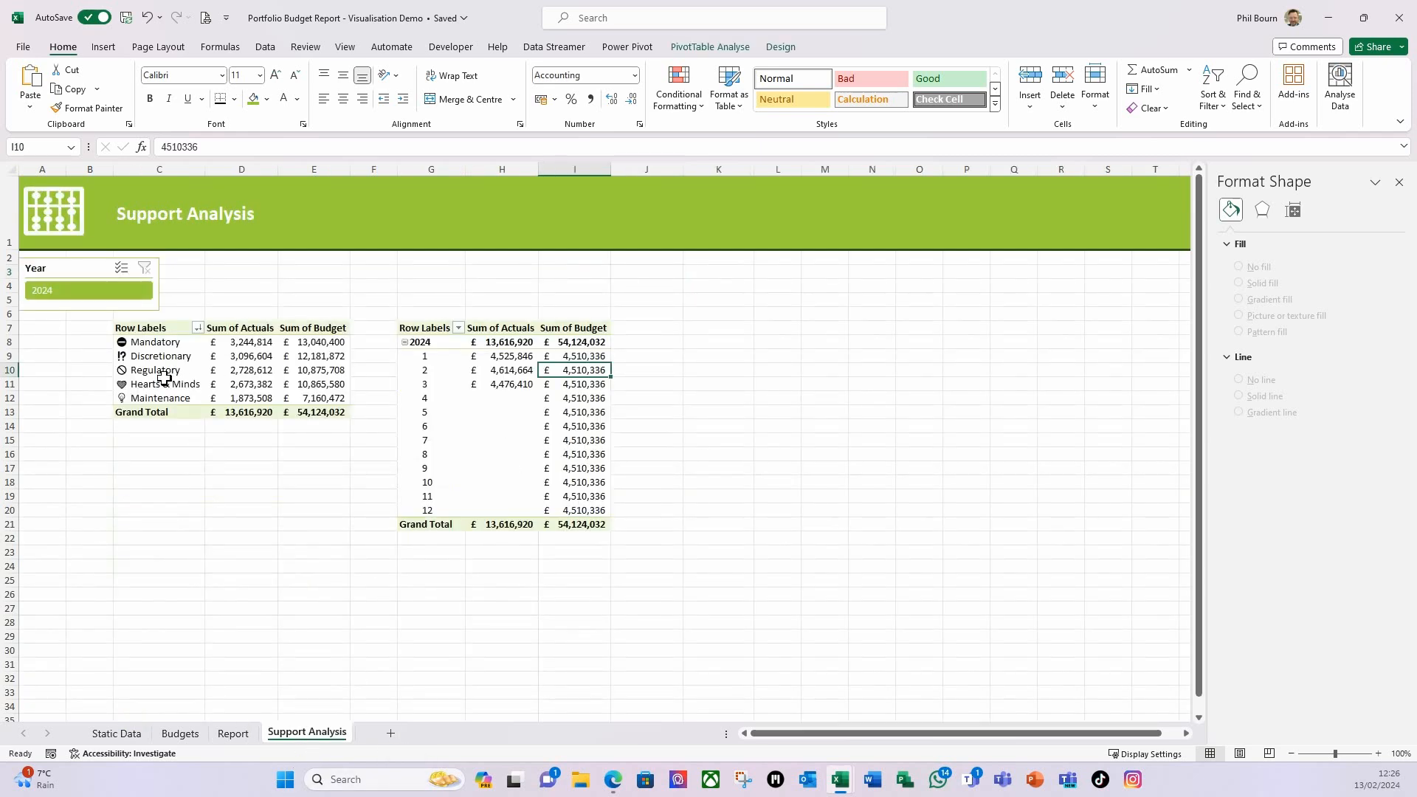
pyautogui.moveTo(142, 327); pyautogui.dragTo(304, 408)
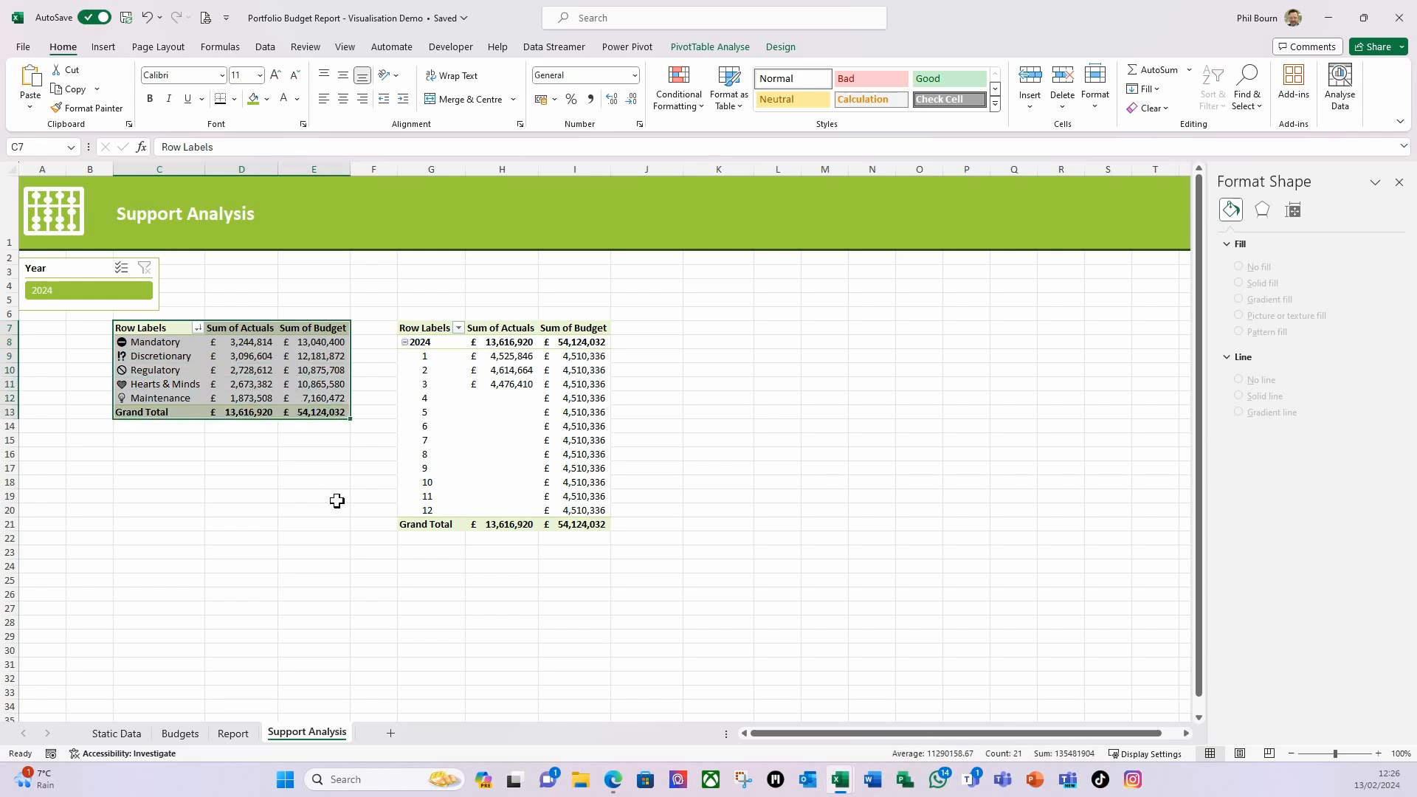
pyautogui.hotkey('ctrl', 'c')
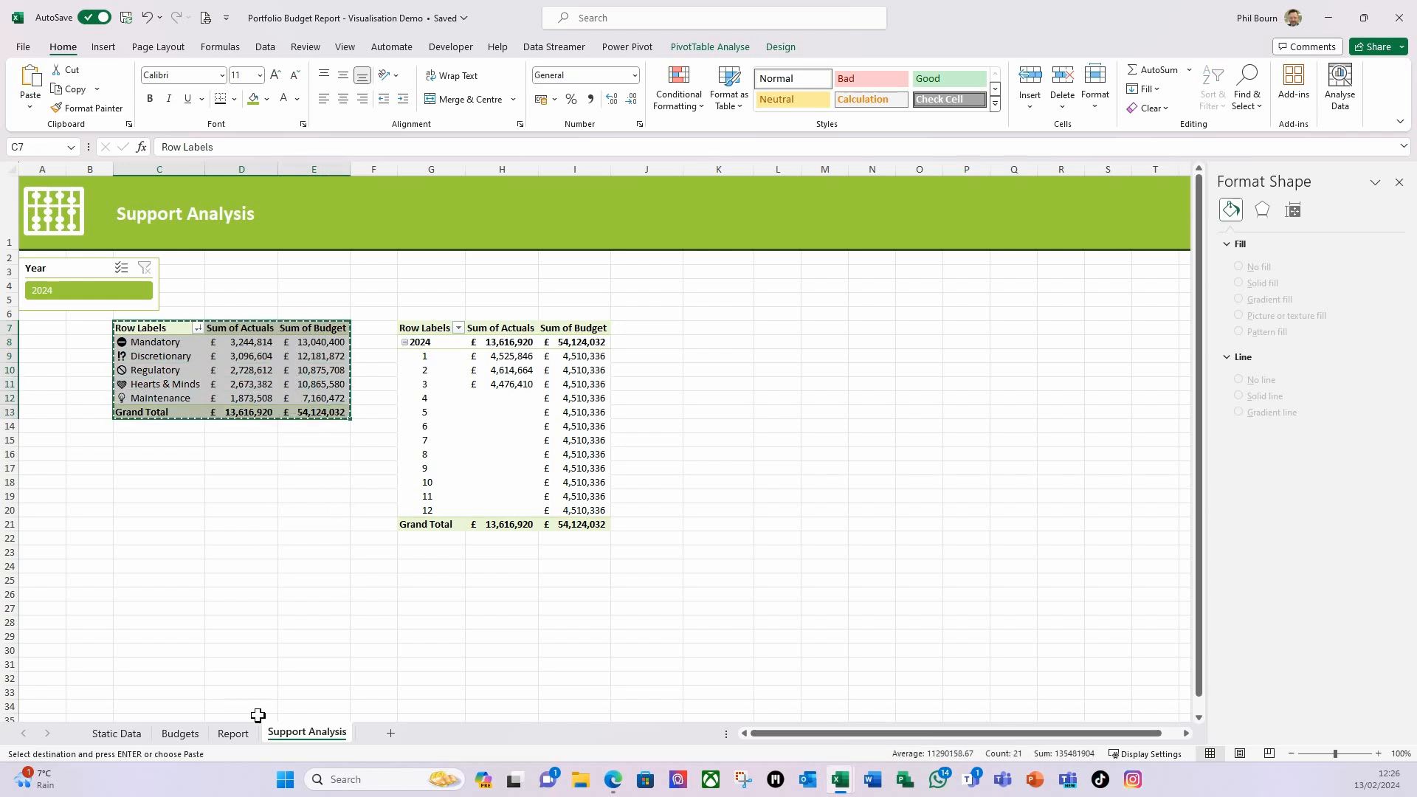
pyautogui.click(233, 734)
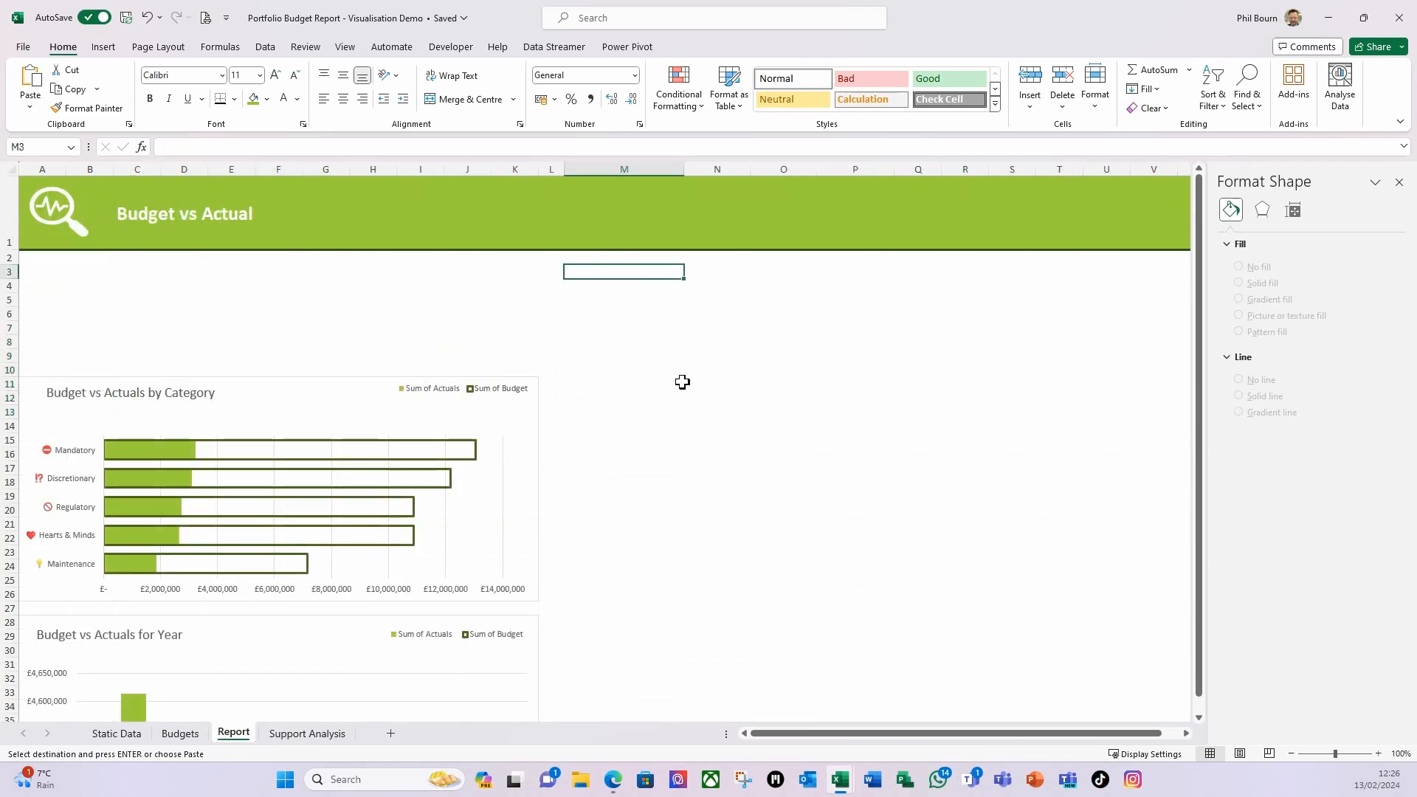
pyautogui.hotkey('ctrl', 'v')
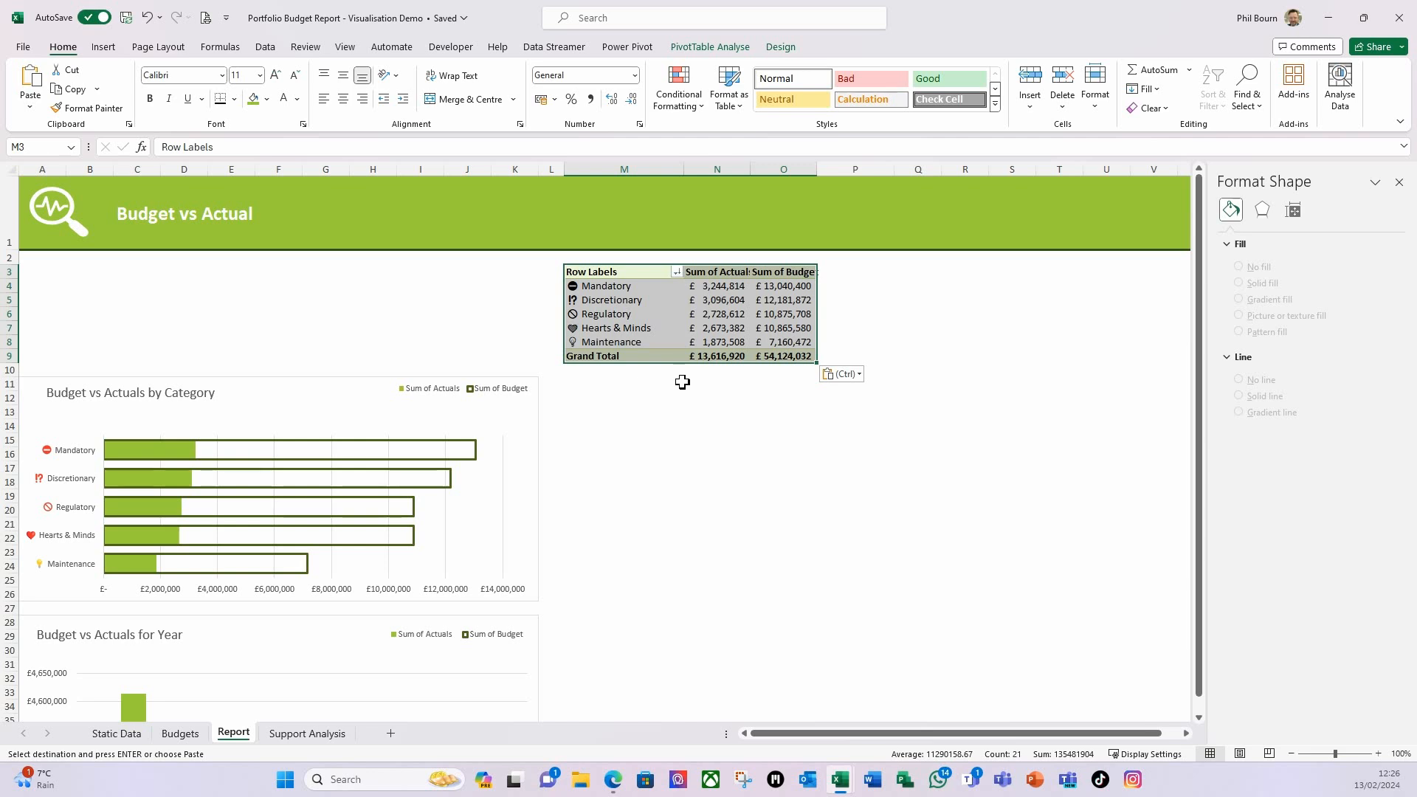
# Step: Show the field list for the pasted PivotTable and add Programme to its rows below Category
pyautogui.click(626, 311)
pyautogui.click(625, 303)
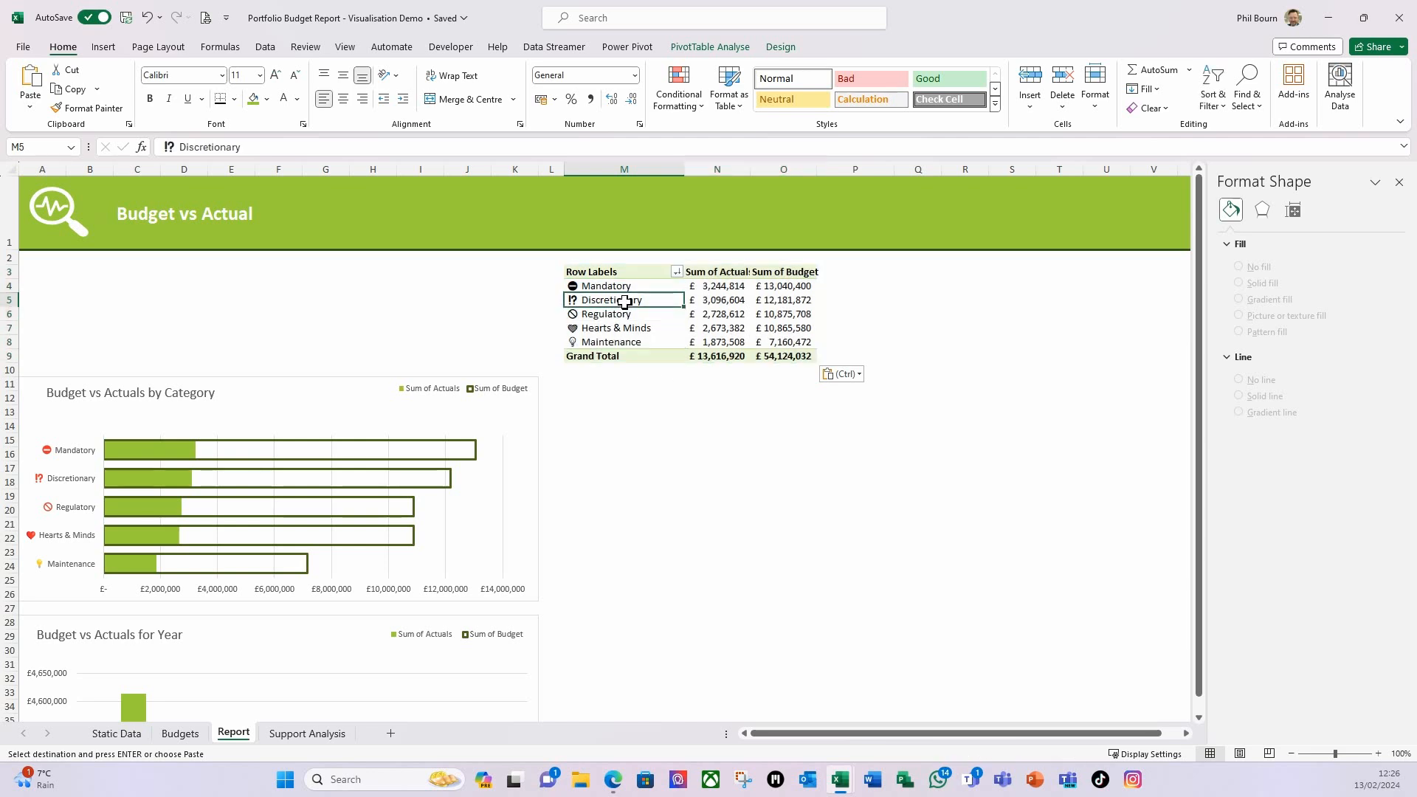
pyautogui.click(1401, 182)
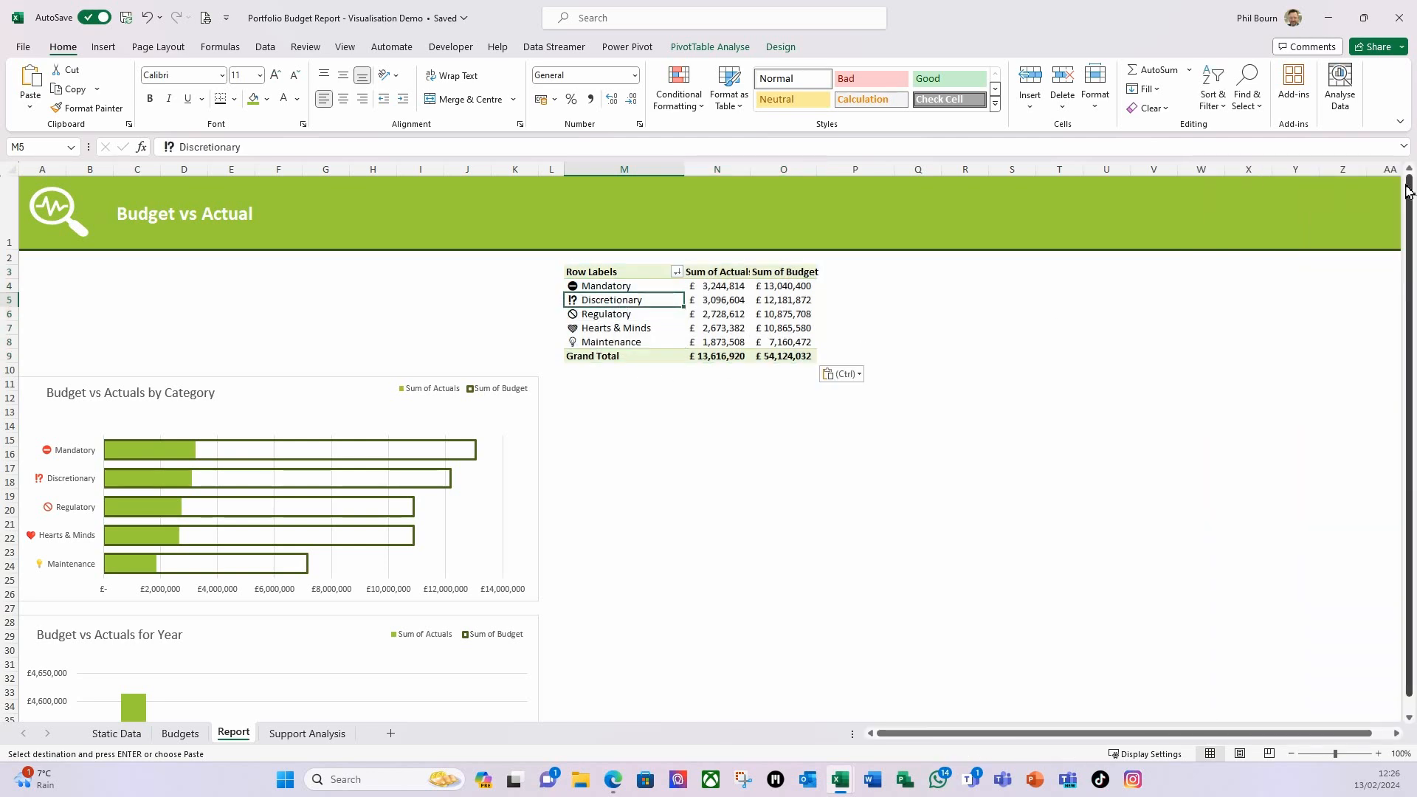
pyautogui.click(711, 49)
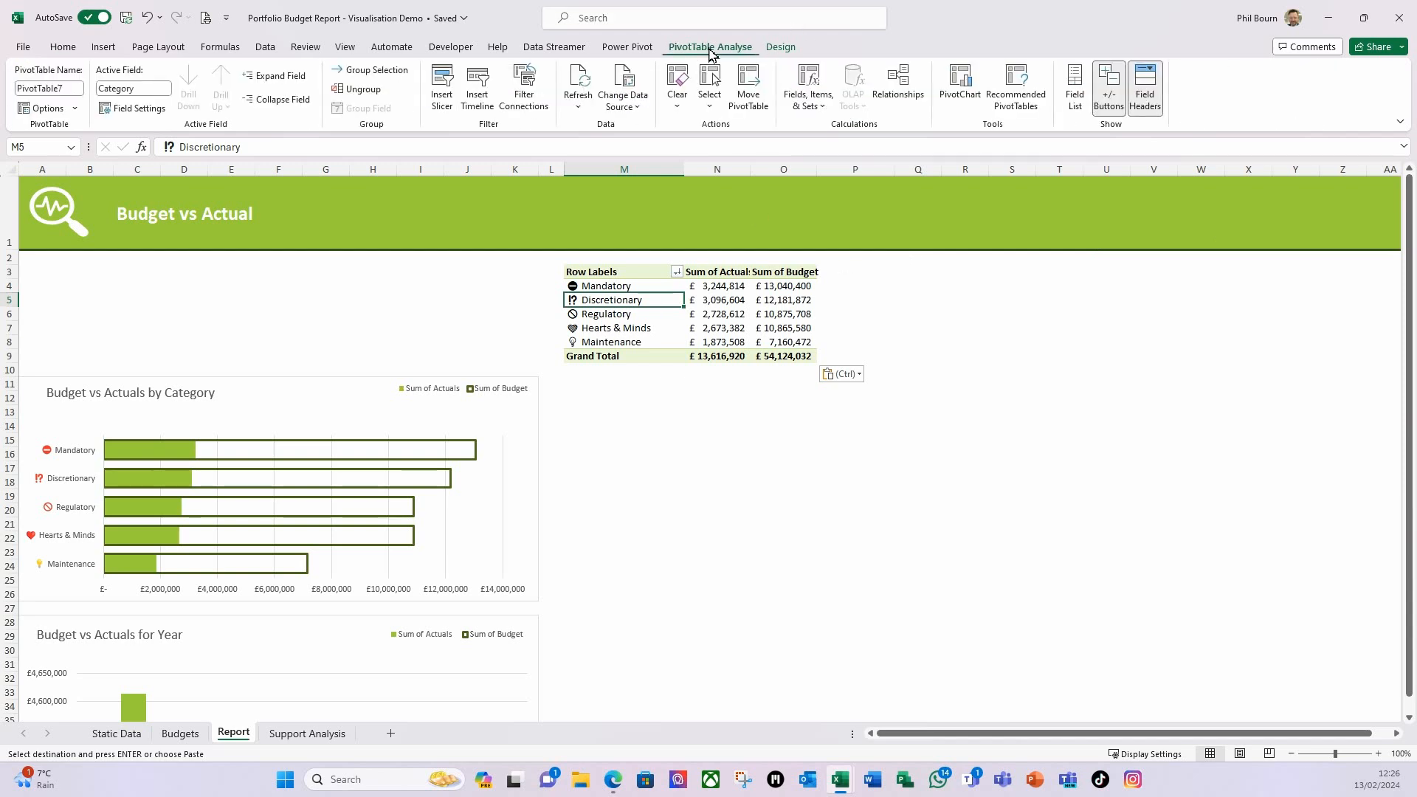
pyautogui.click(1077, 99)
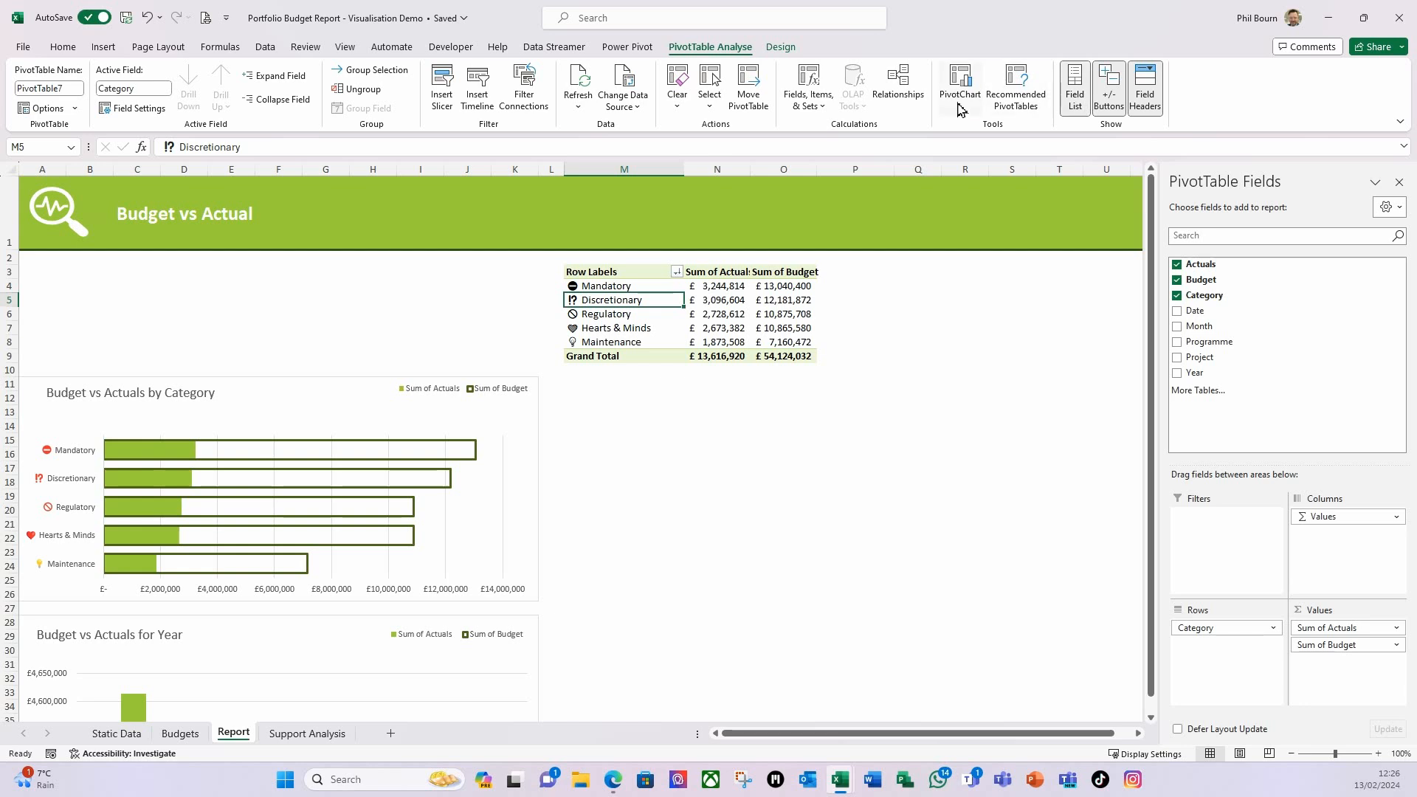
pyautogui.moveTo(1210, 342); pyautogui.dragTo(1226, 675)
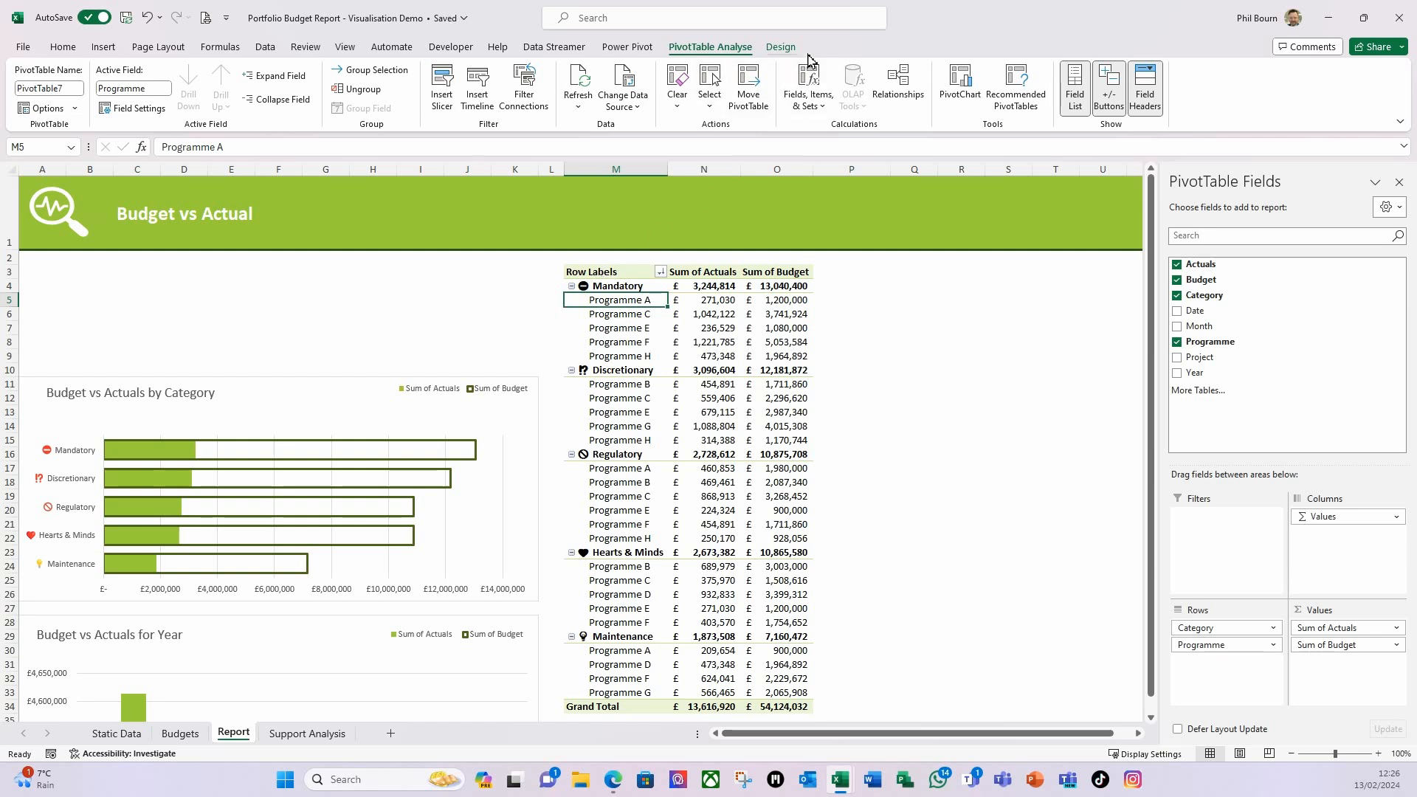
# Step: Insert a blank line after each item in the Report PivotTable and show all subtotals at the bottom of each group
pyautogui.click(781, 47)
pyautogui.click(167, 110)
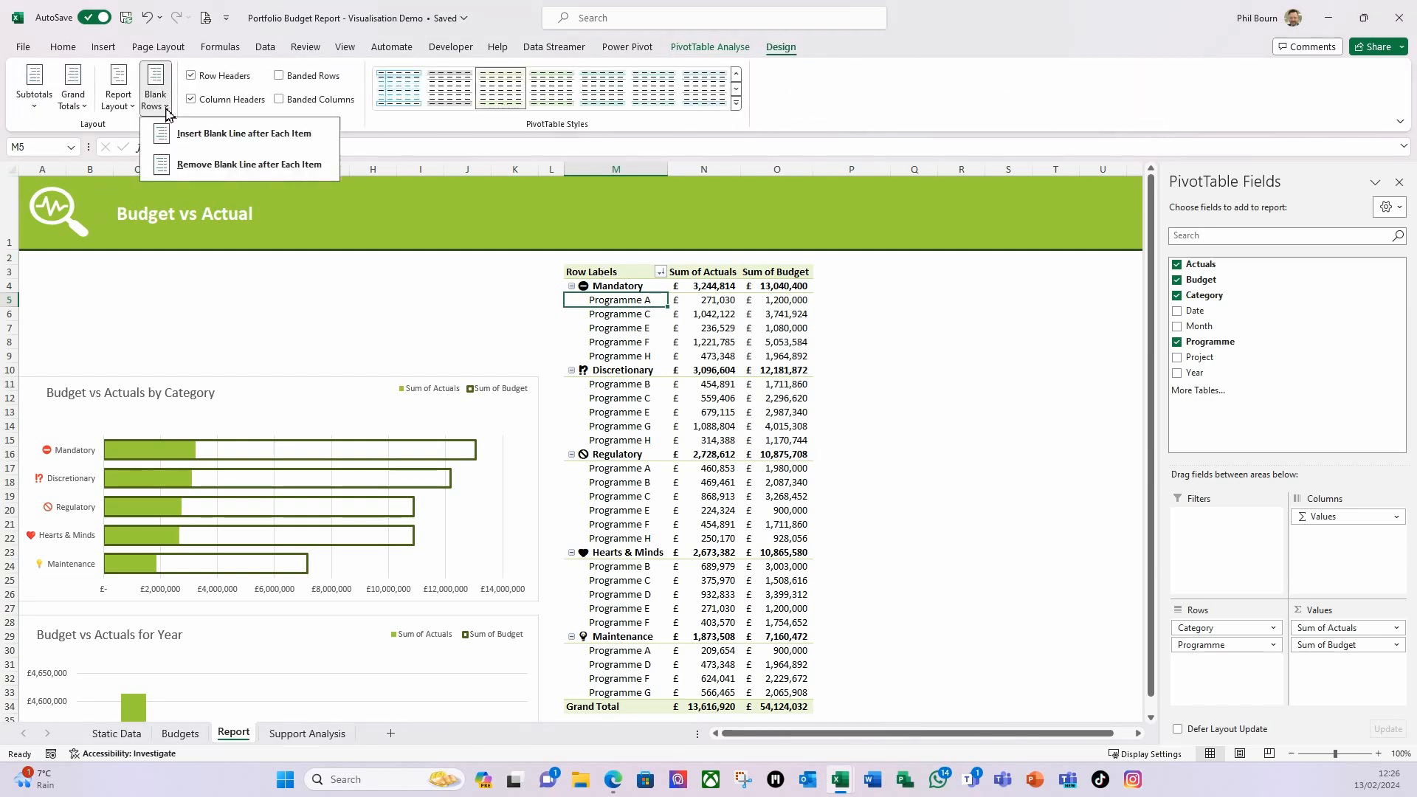
pyautogui.click(184, 137)
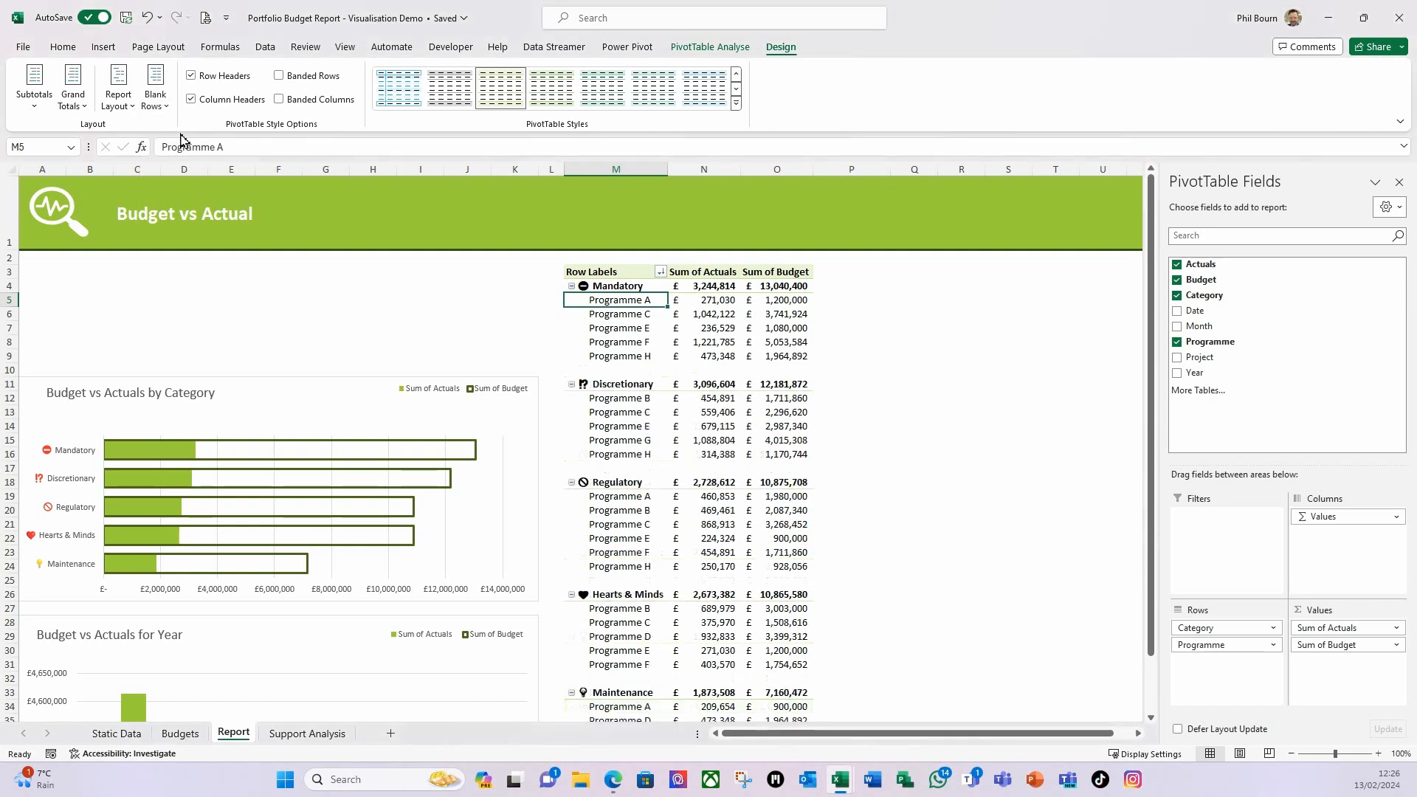
pyautogui.click(35, 105)
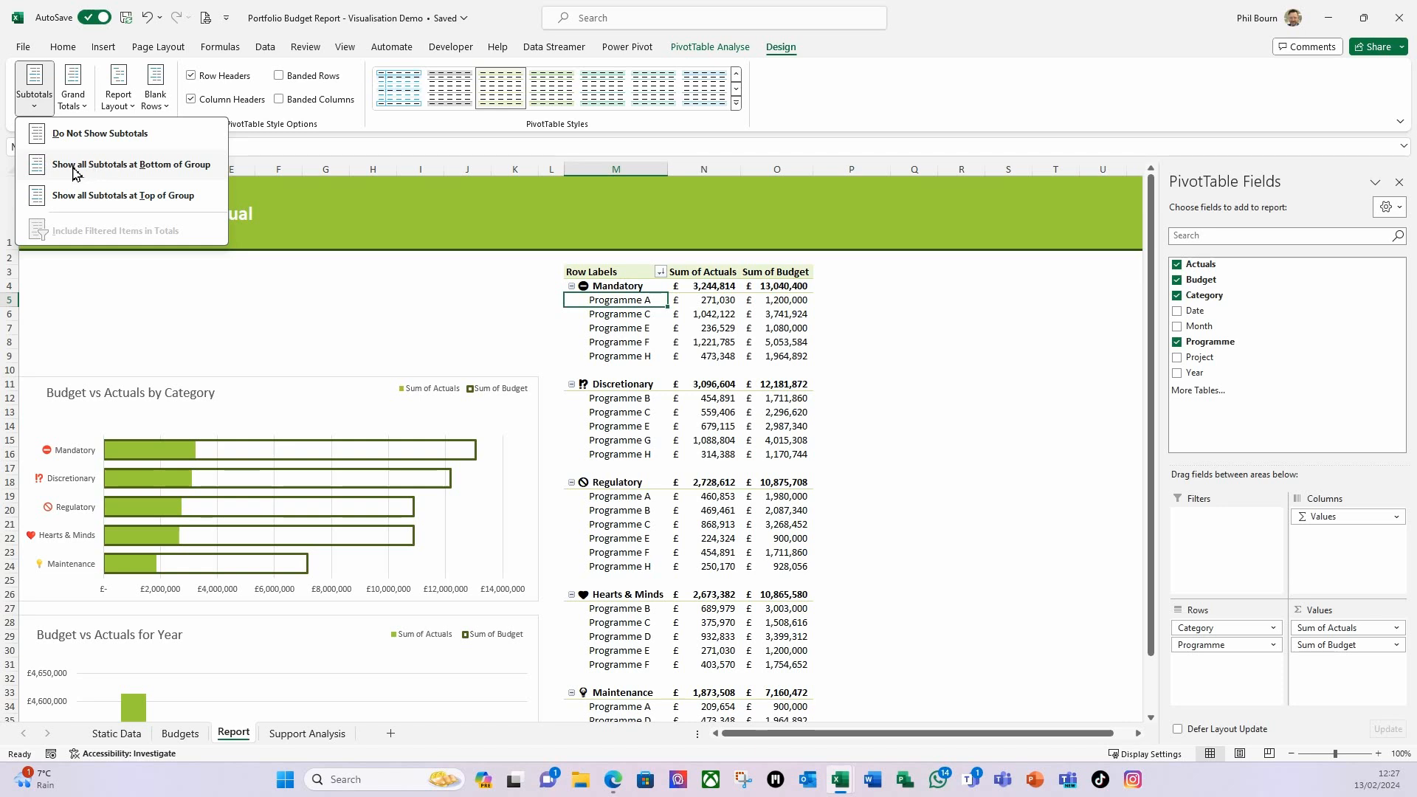
pyautogui.click(102, 165)
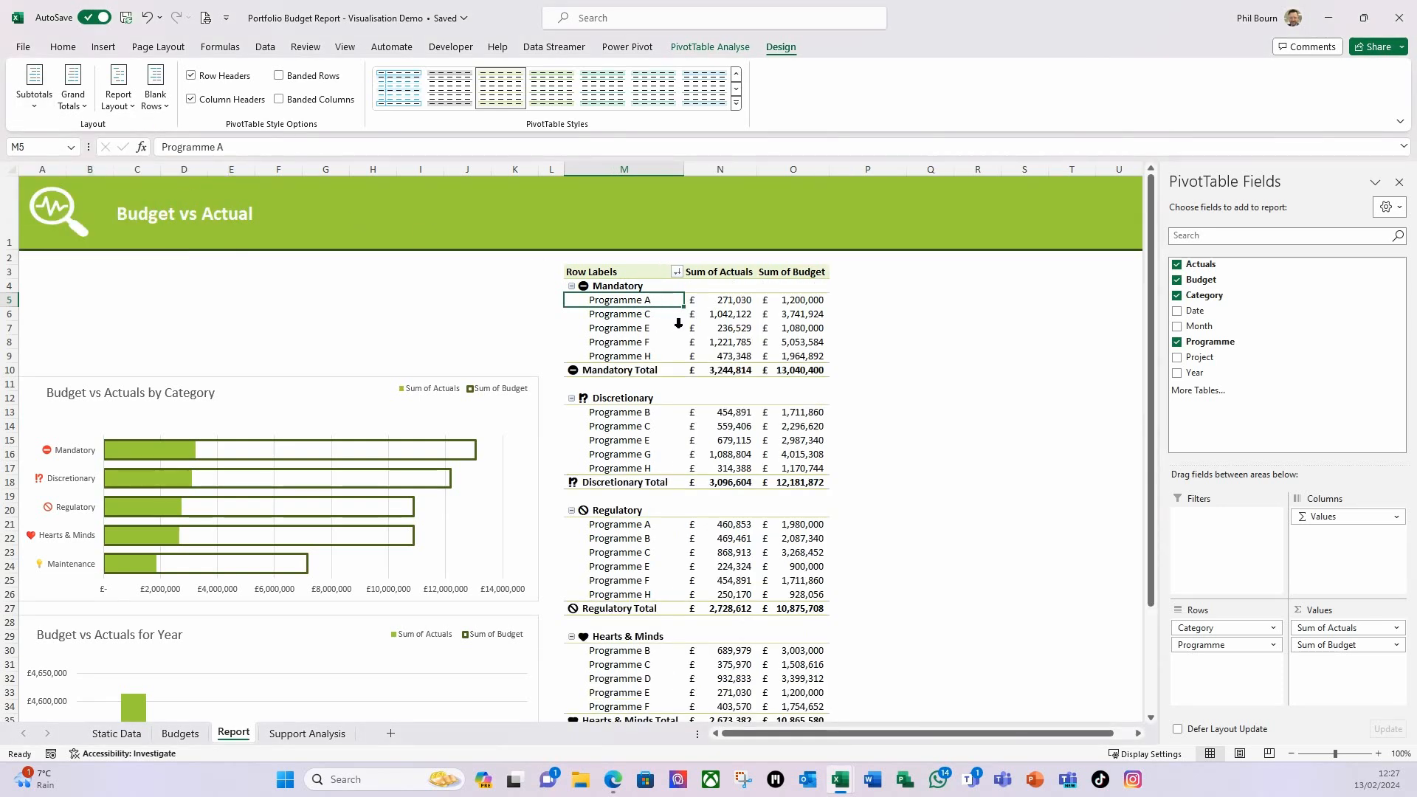
# Step: Rename the Report PivotTable's headers in M3:O3 to "Budget vs Actuals", "Prog Actuals" and "Prog Budget"
pyautogui.click(592, 273)
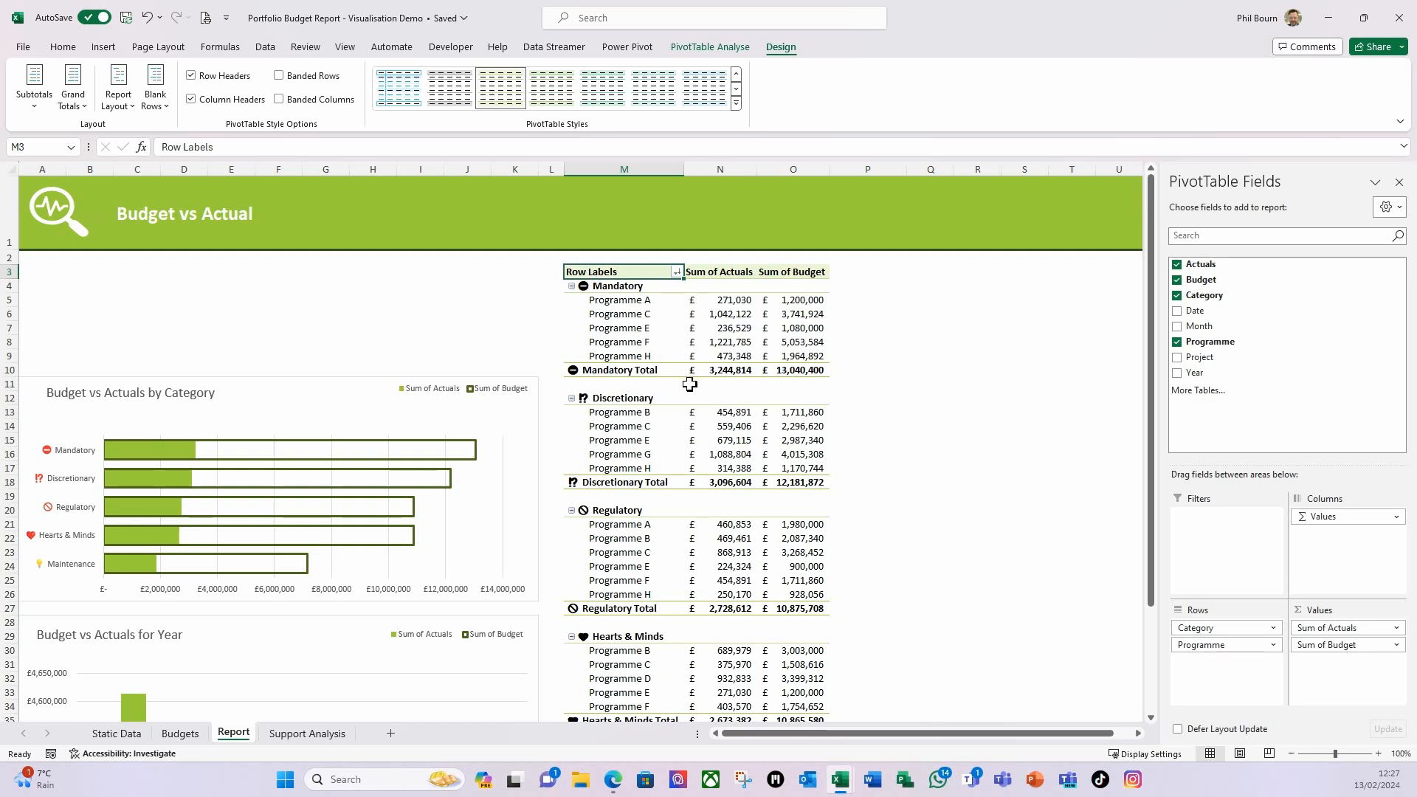
pyautogui.write('Budget vs Actual')
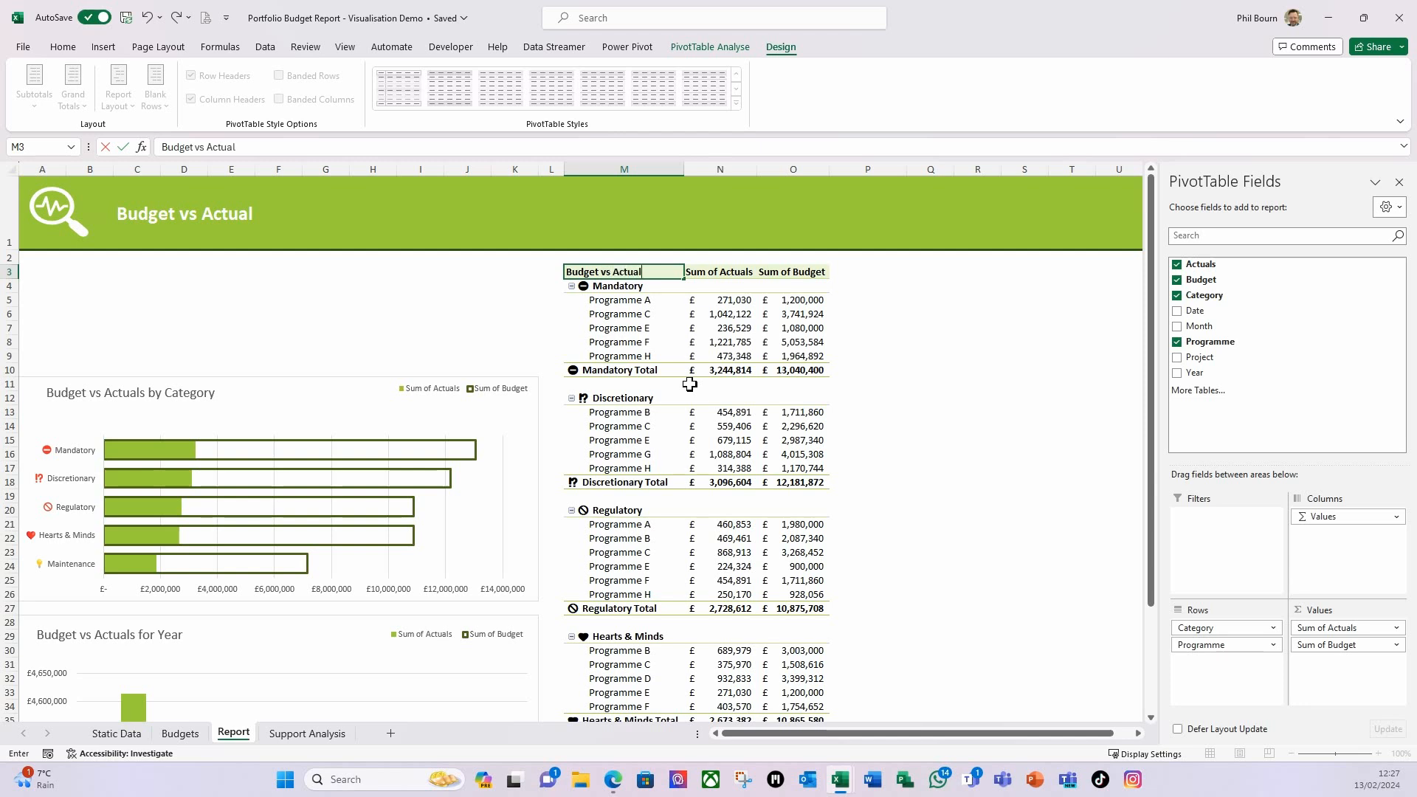
pyautogui.write('s')
pyautogui.press('Tab')
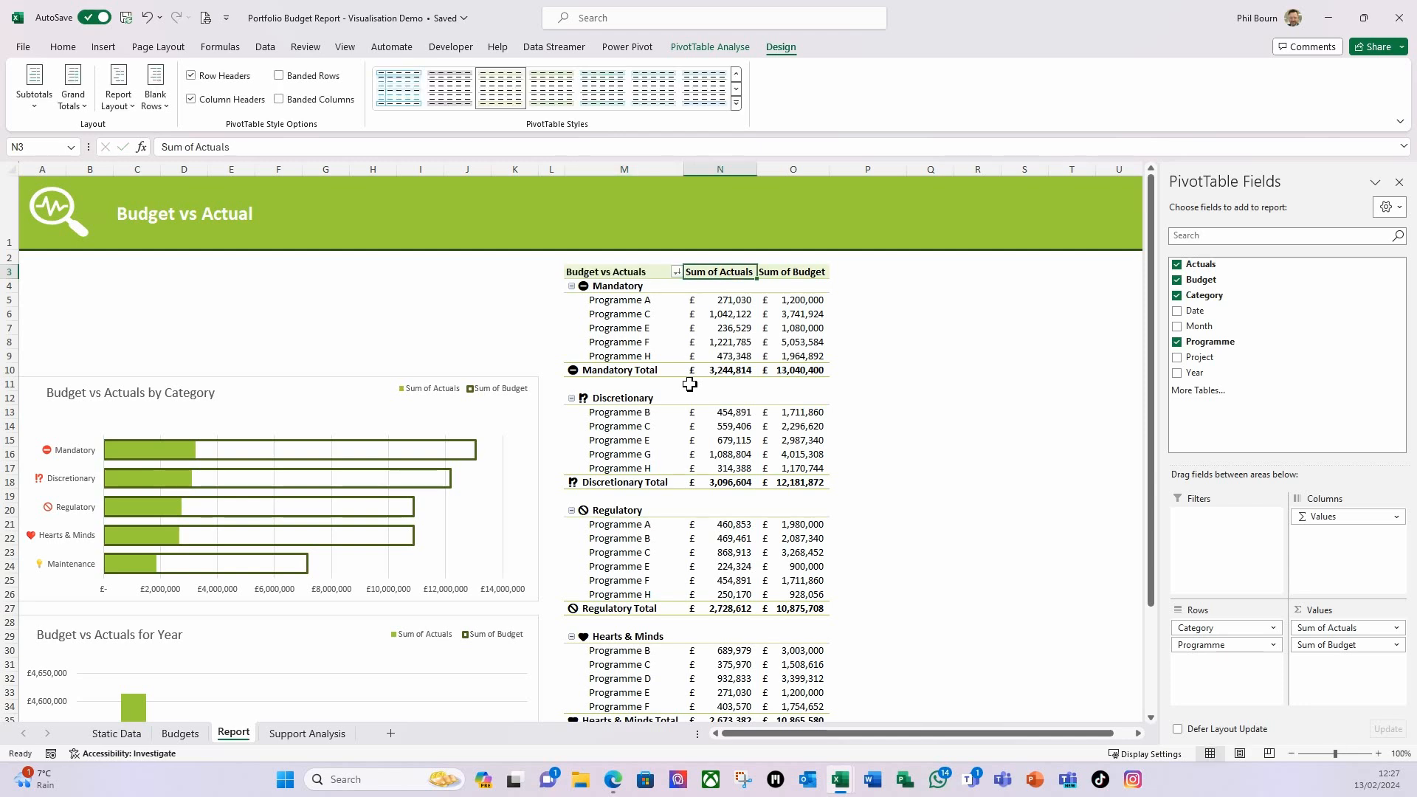
pyautogui.write('Prog')
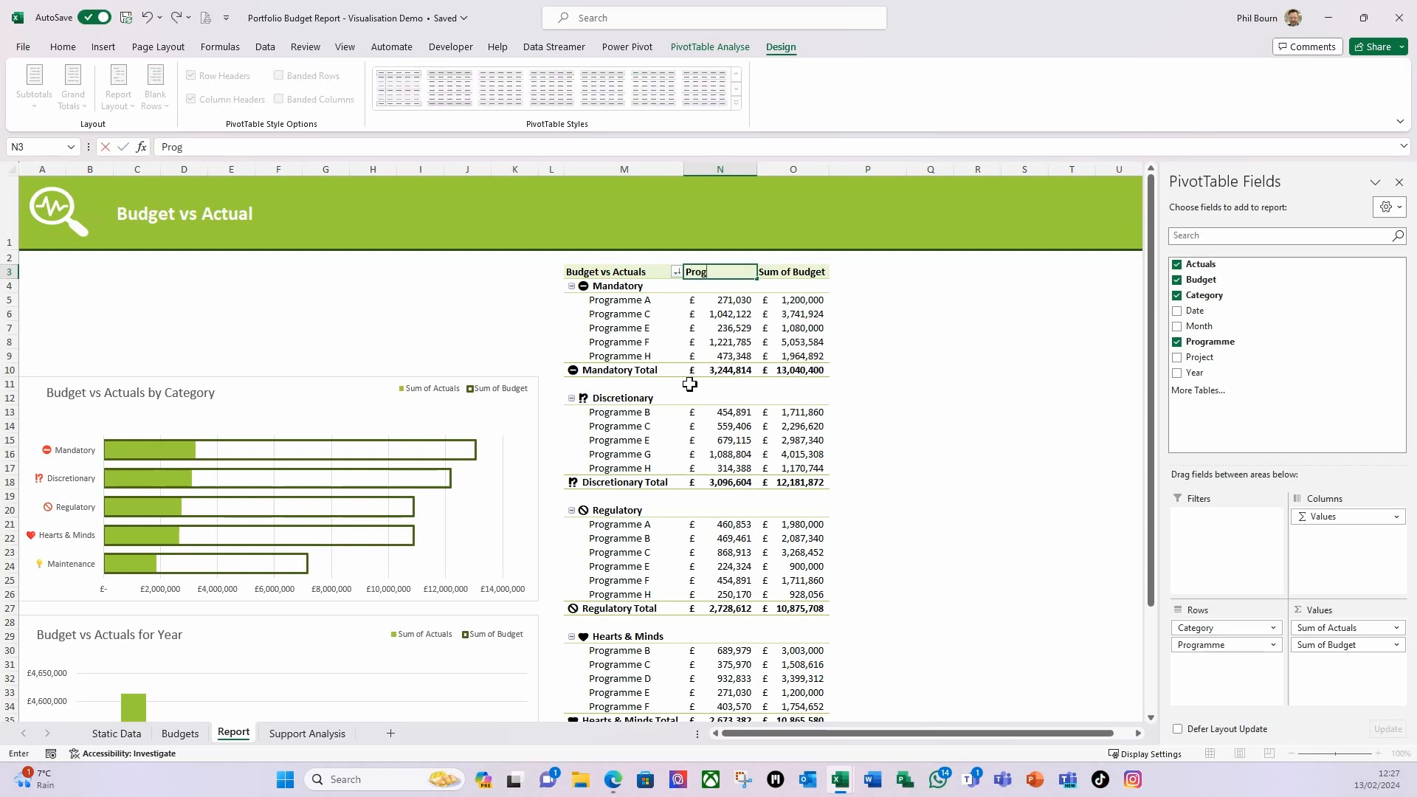
pyautogui.write(' Actuals')
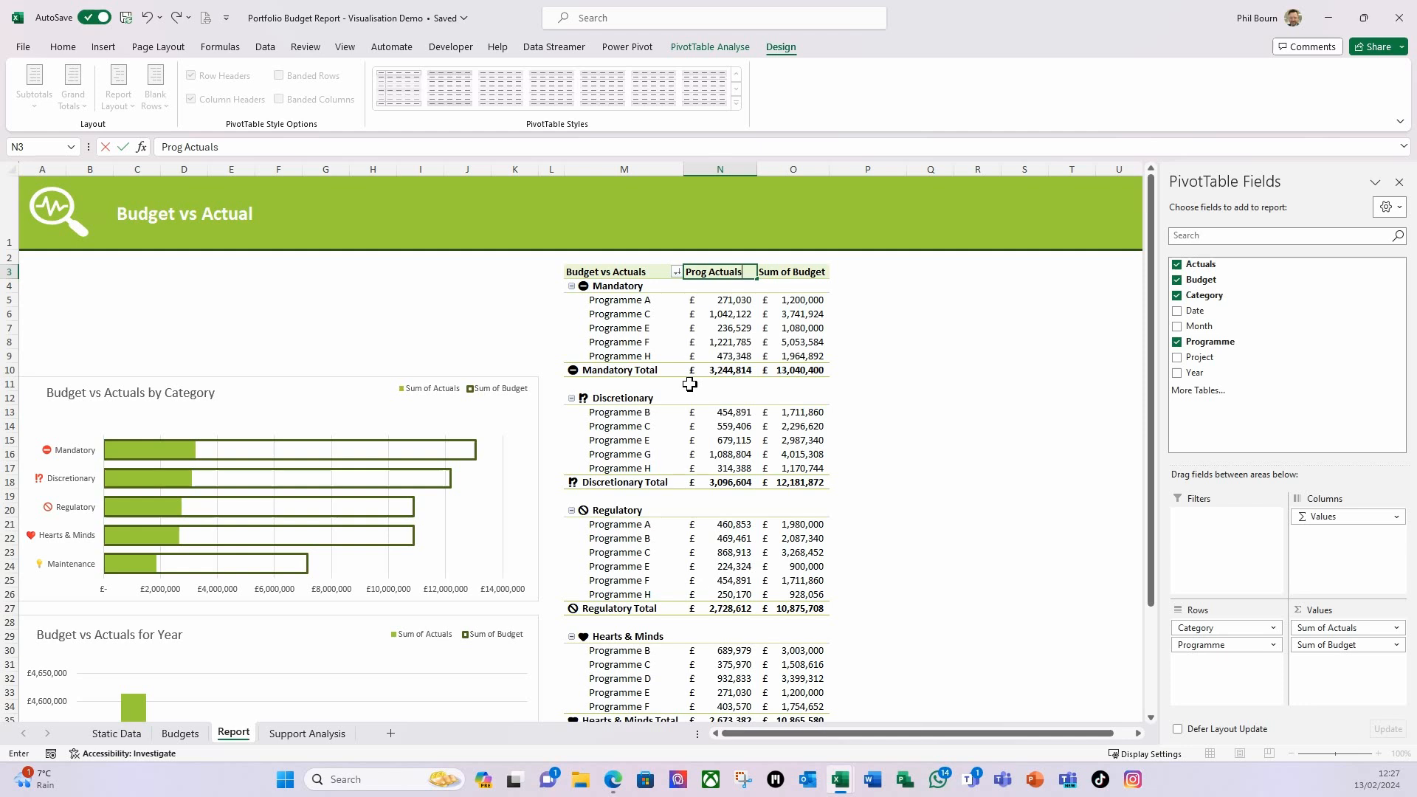
pyautogui.press('Tab')
pyautogui.write('P')
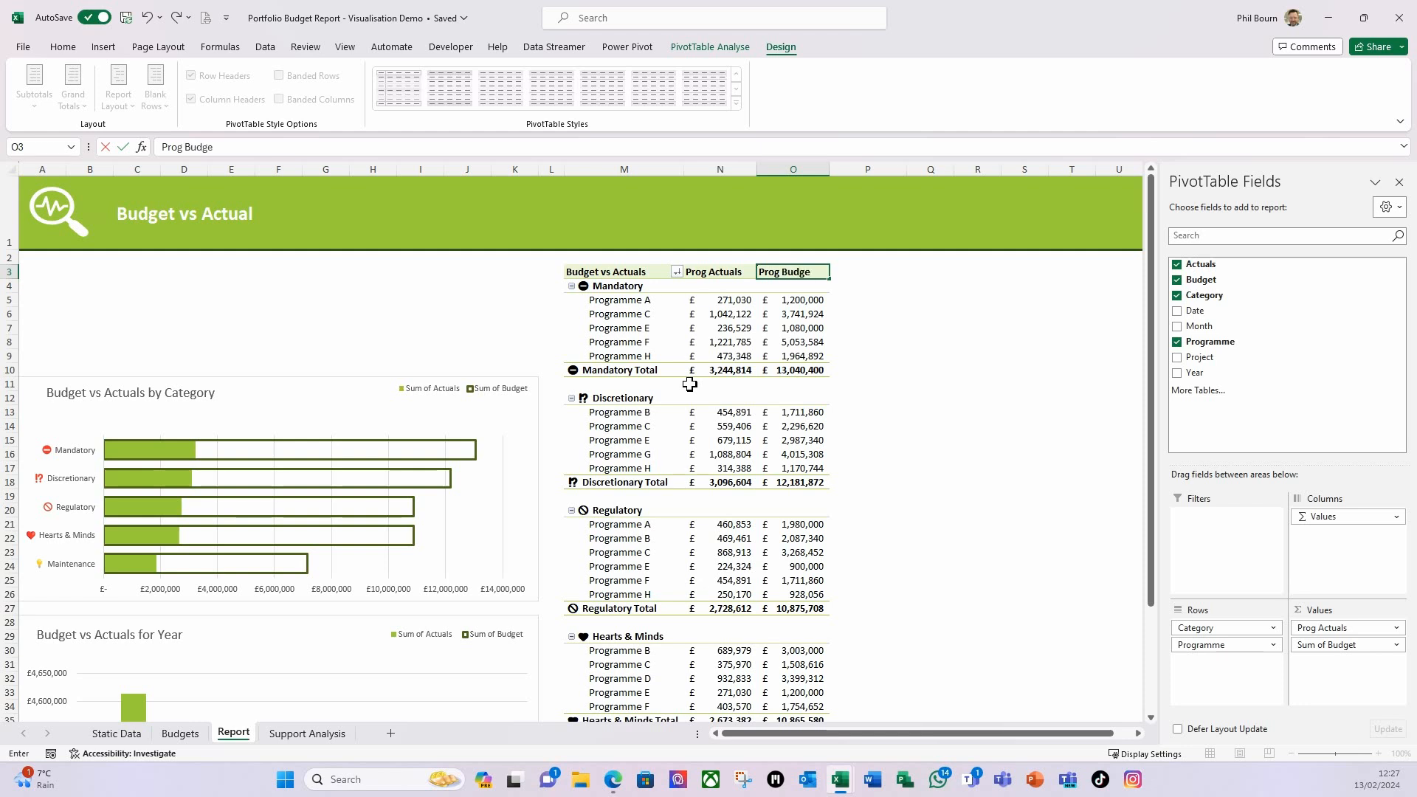
pyautogui.write('rog Budget')
pyautogui.press('Tab')
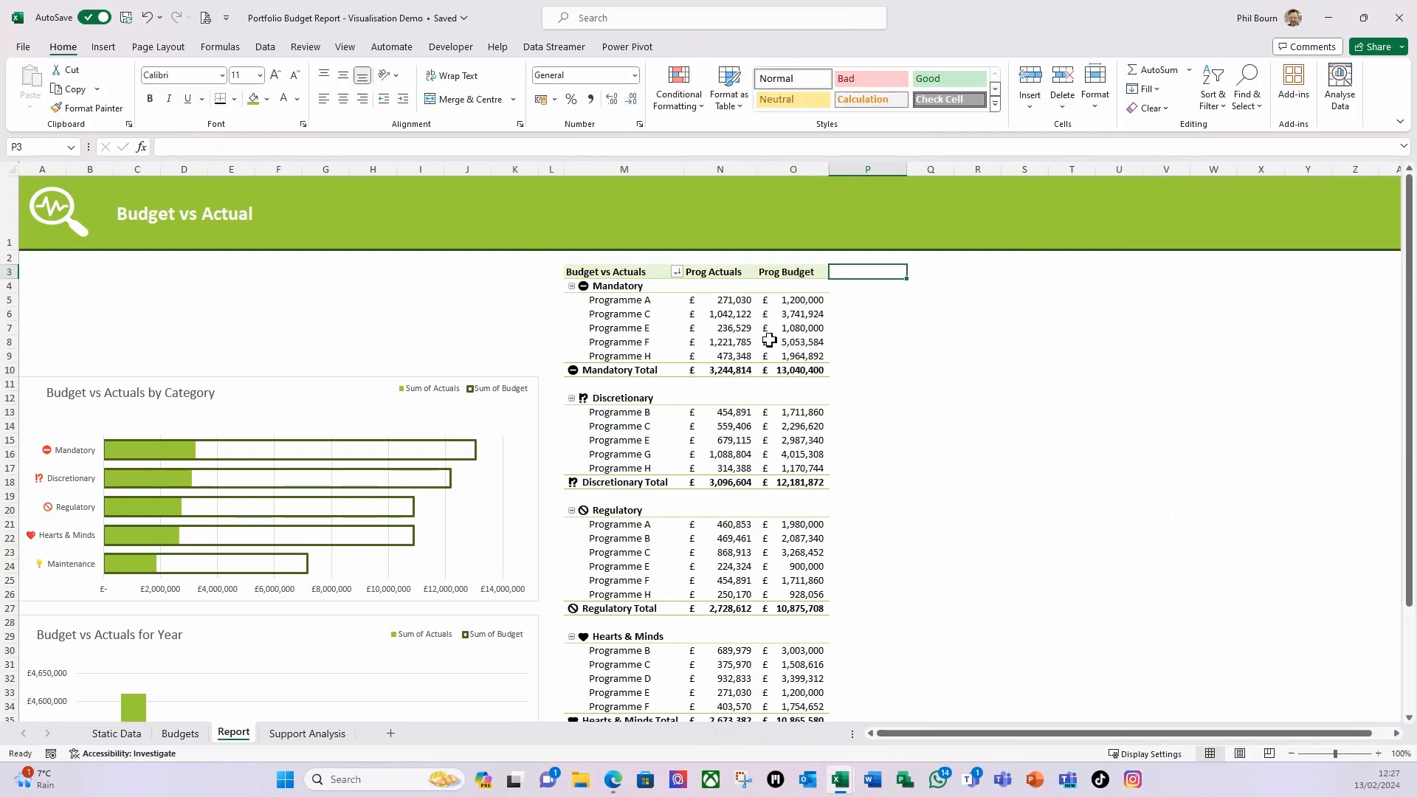
pyautogui.click(781, 300)
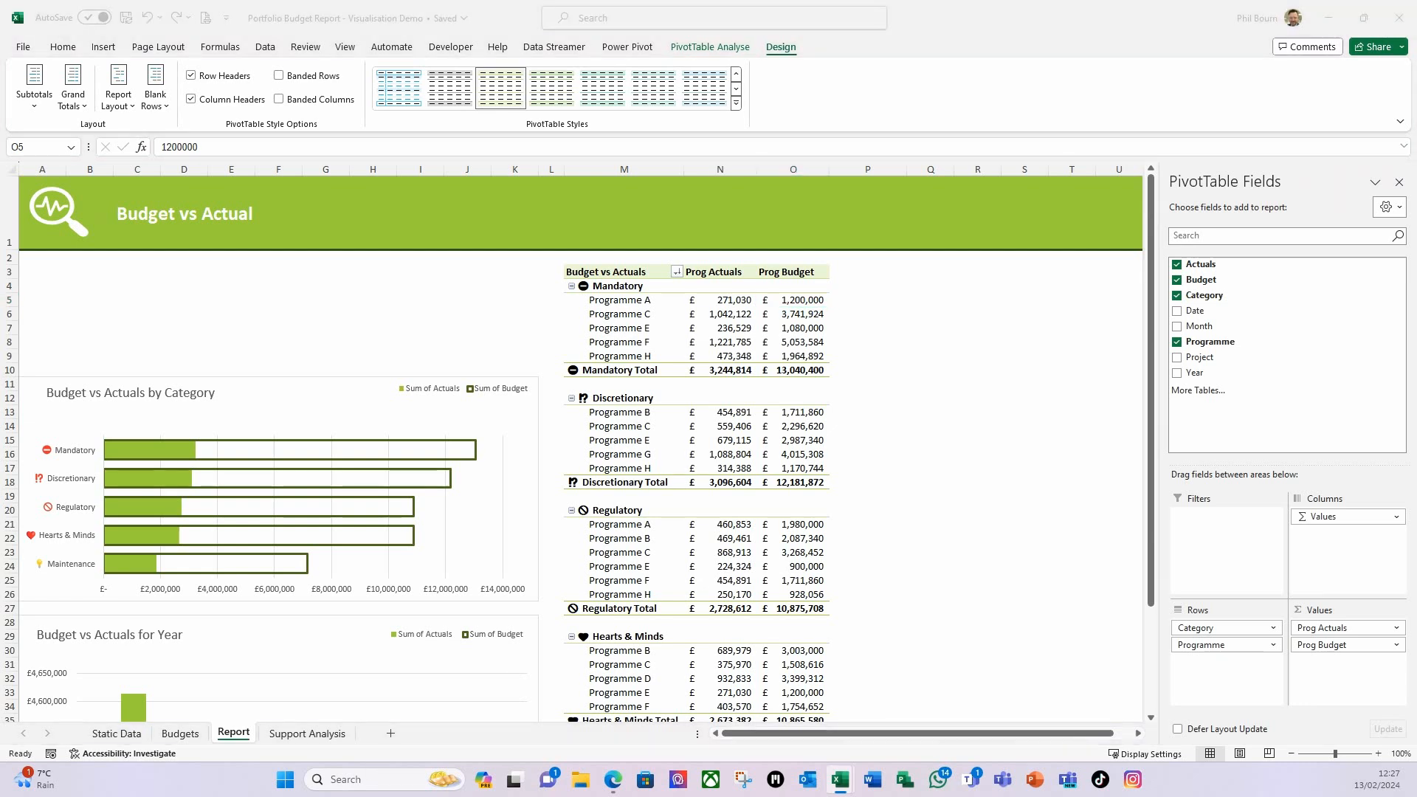
pyautogui.click(722, 301)
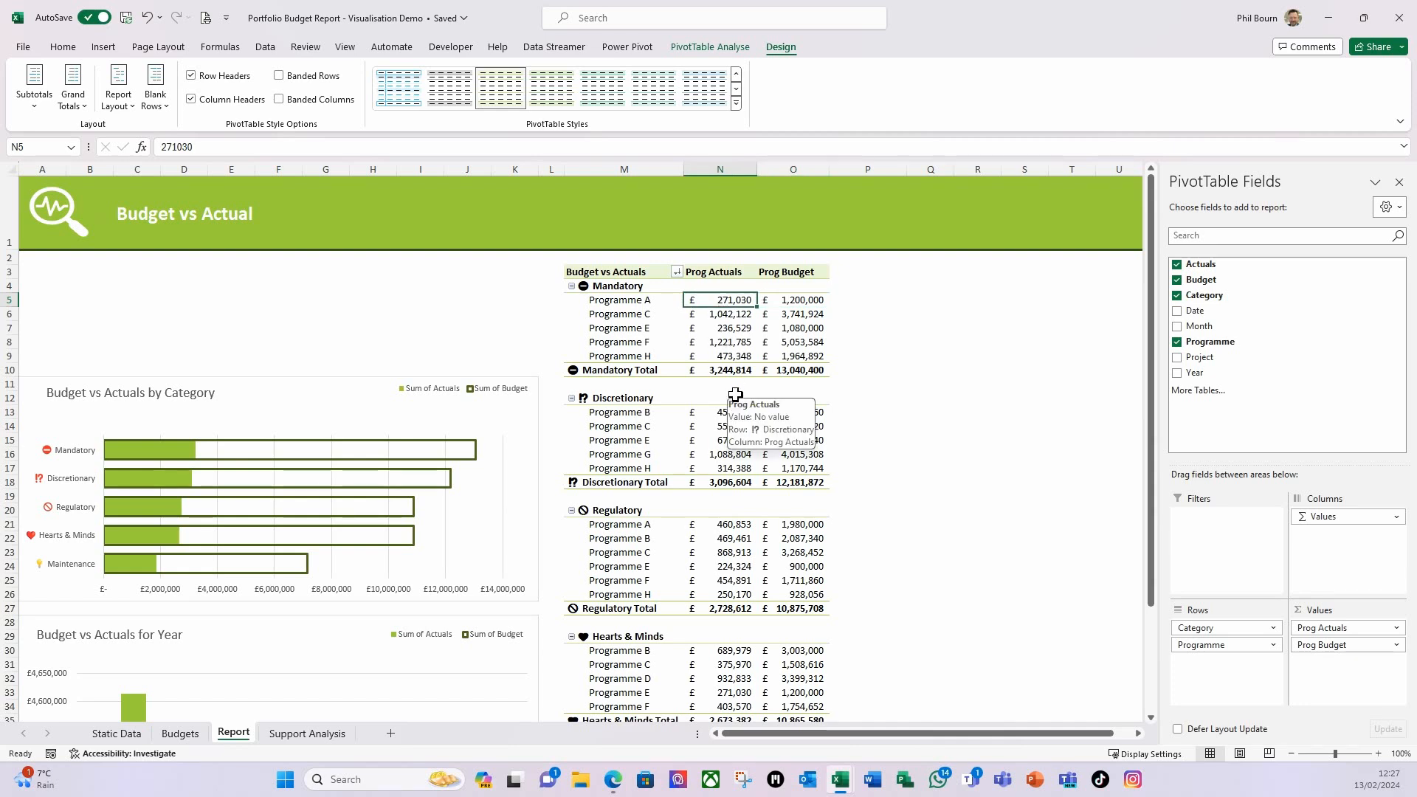
# Step: Move Prog Budget above Prog Actuals in the Report PivotTable's values so that the budget column comes first
pyautogui.moveTo(1331, 653); pyautogui.dragTo(1323, 626)
pyautogui.press('Down')
pyautogui.press('Down')
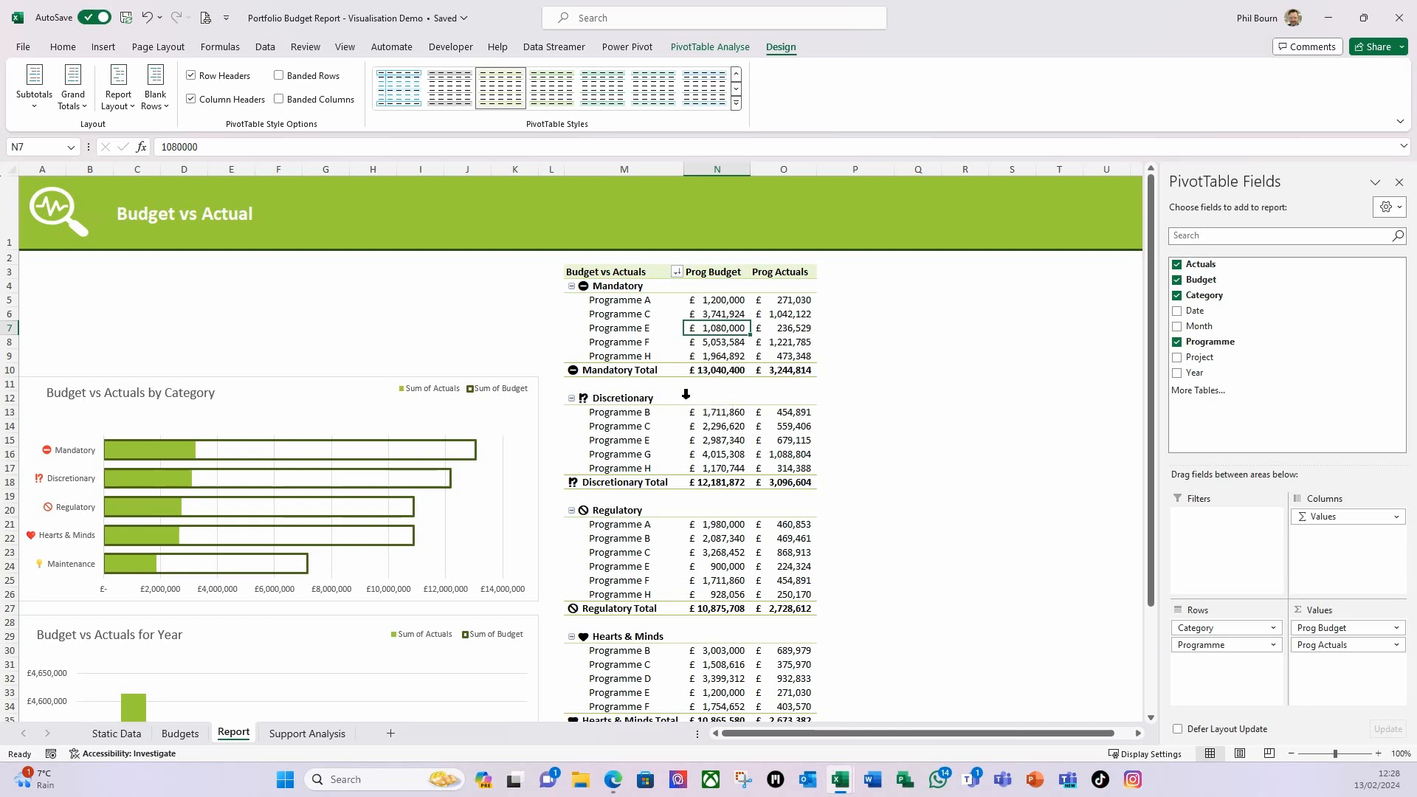
# Step: Hide the expand/collapse buttons beside the category names in the Report PivotTable
pyautogui.click(621, 325)
pyautogui.click(619, 286)
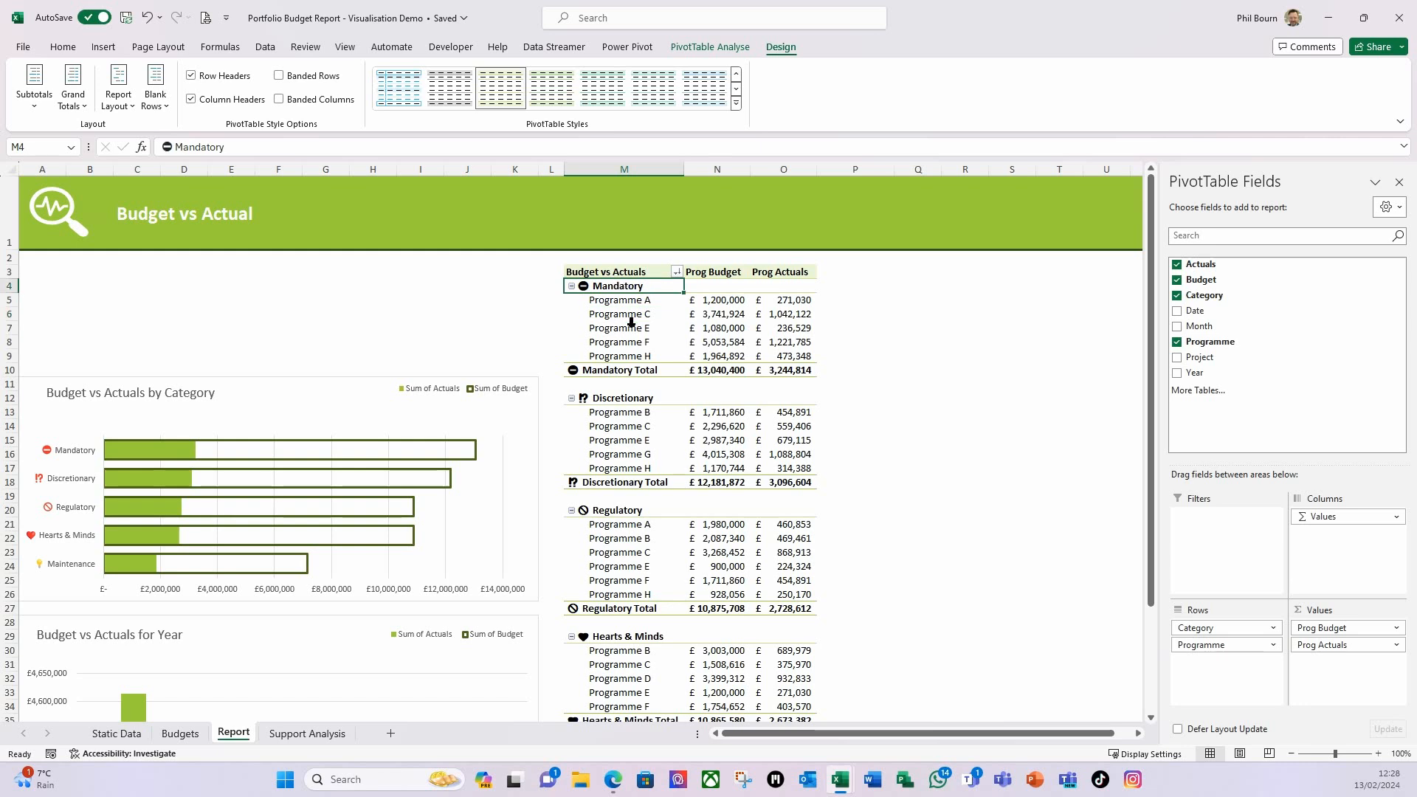
pyautogui.click(711, 47)
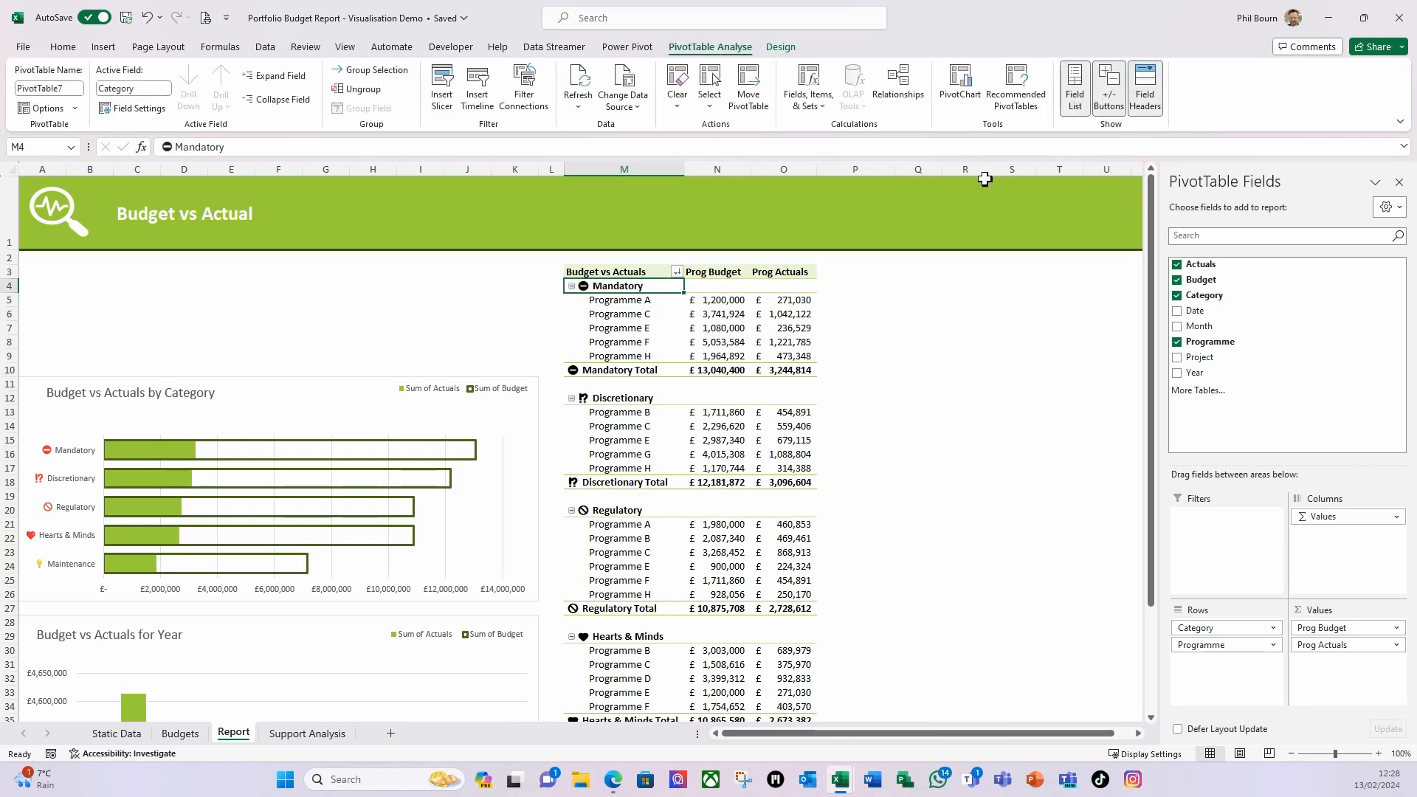
pyautogui.click(1109, 87)
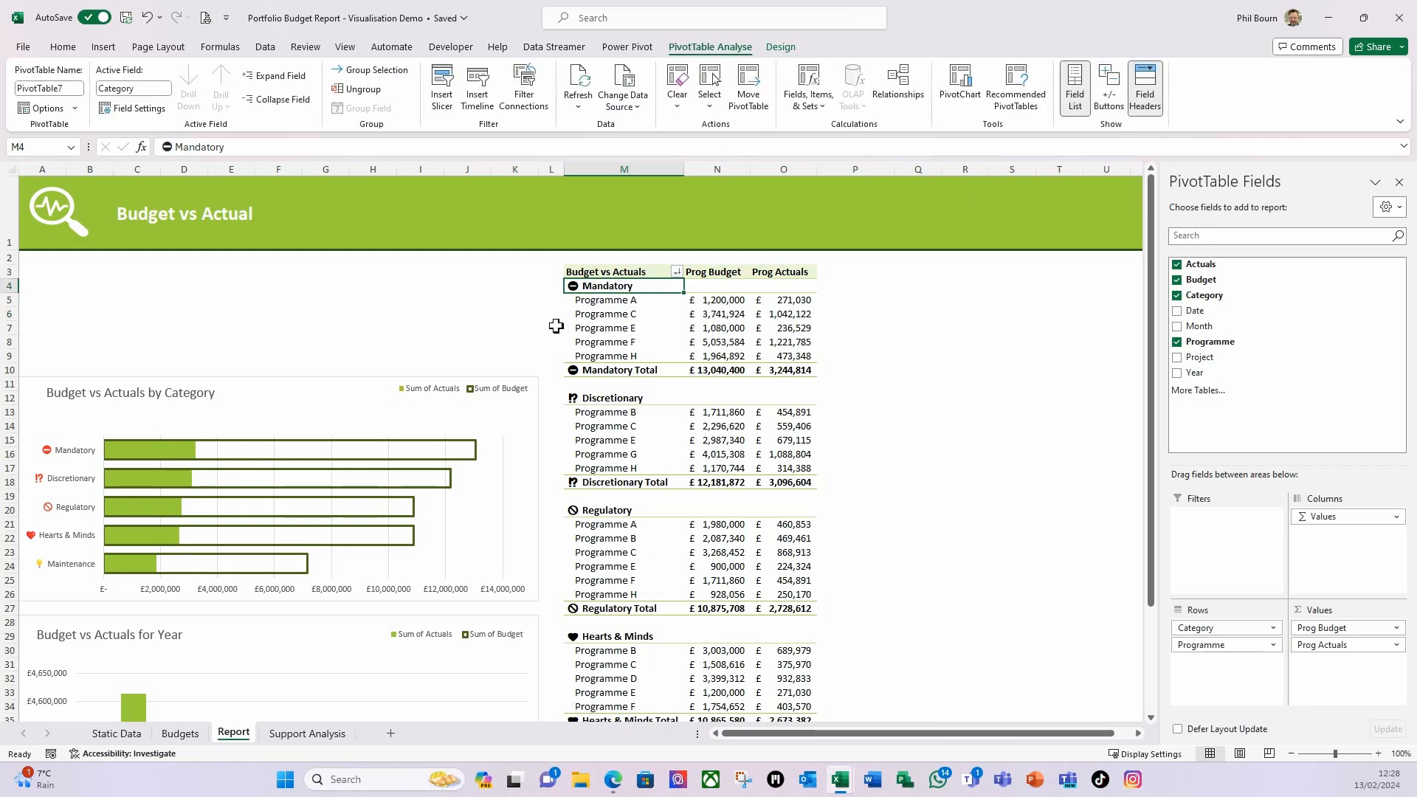
# Step: Select Programme A's Prog Actuals value under Mandatory in the Report PivotTable, ready for adding a calculated field
pyautogui.click(788, 327)
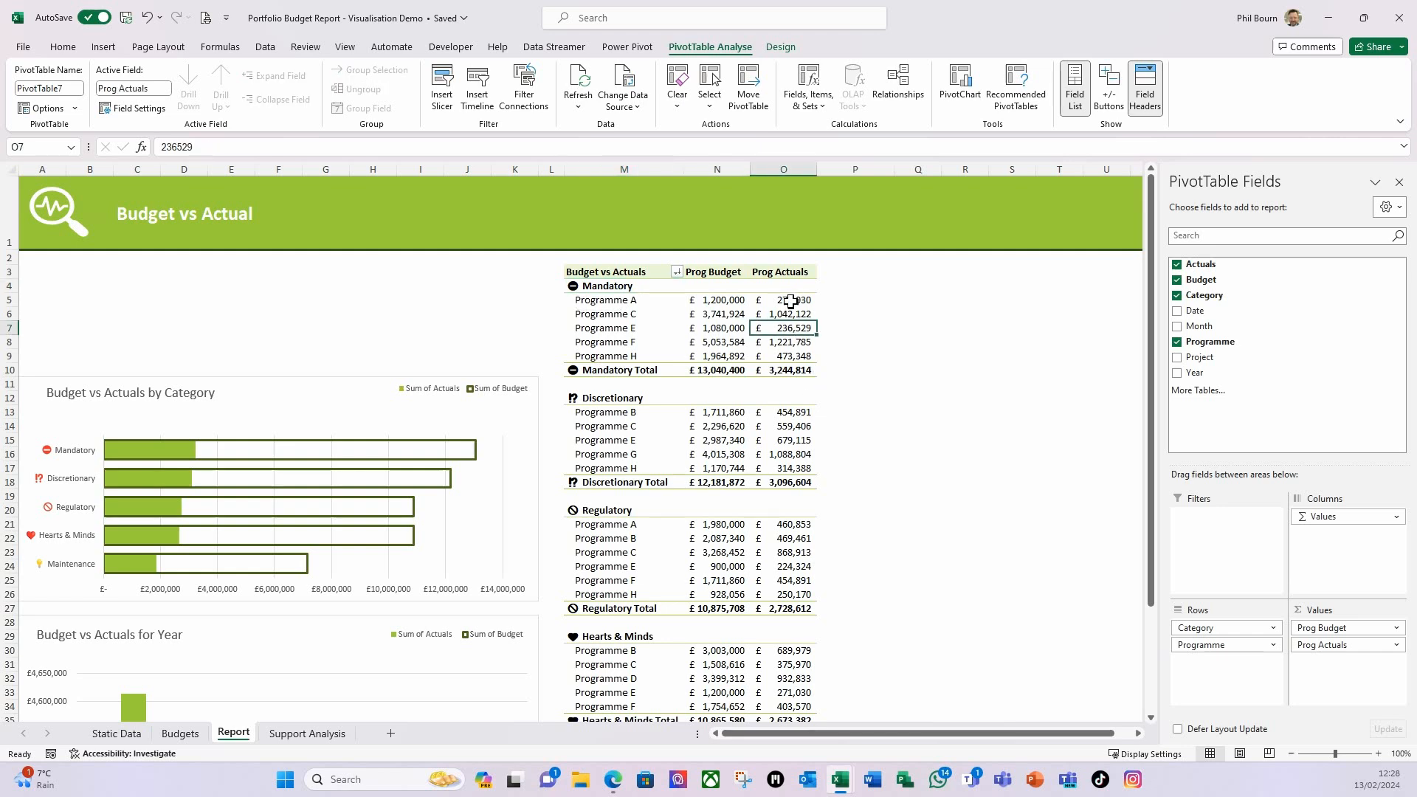
pyautogui.click(790, 301)
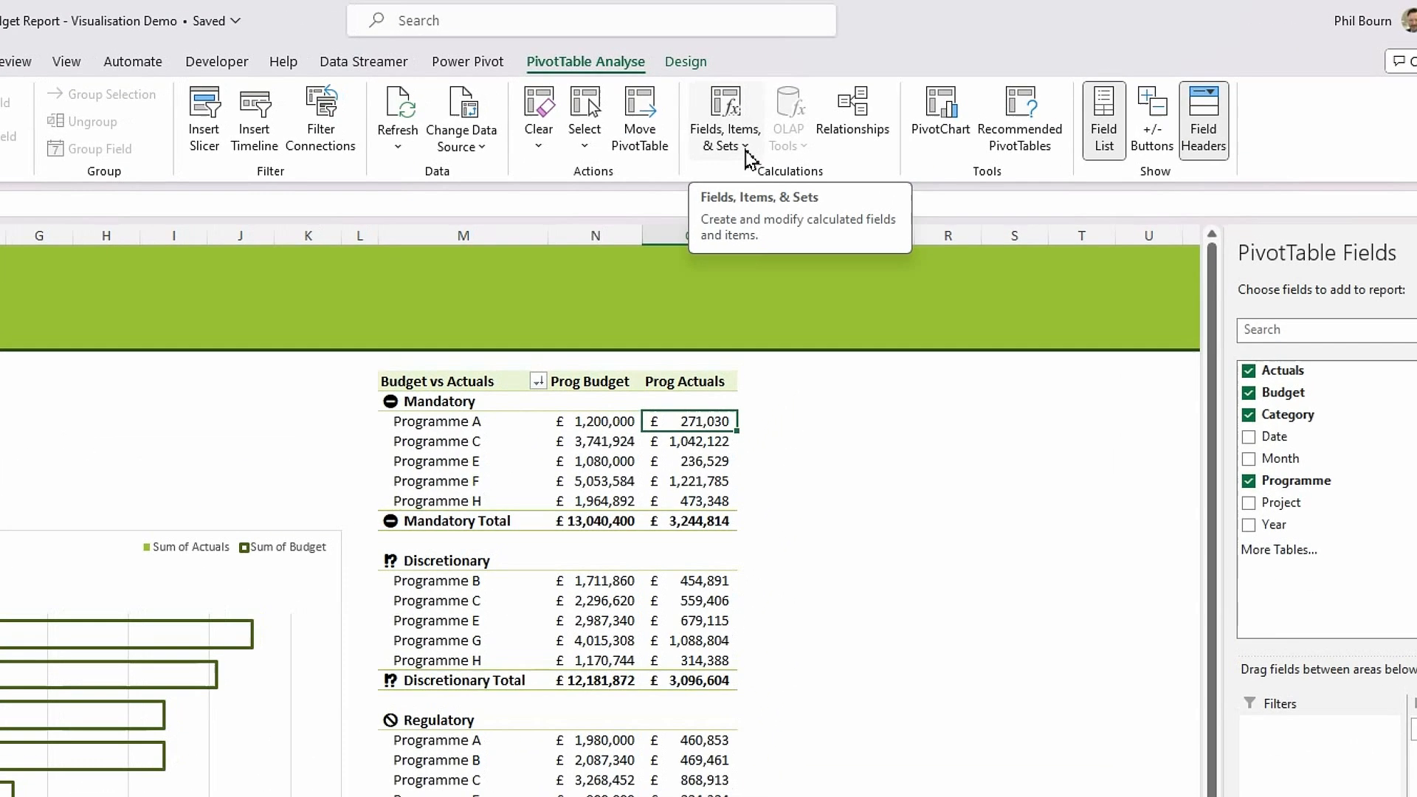
# Step: Add a calculated field named Variance to the PivotTable with the formula = Actuals - Budget
pyautogui.click(821, 109)
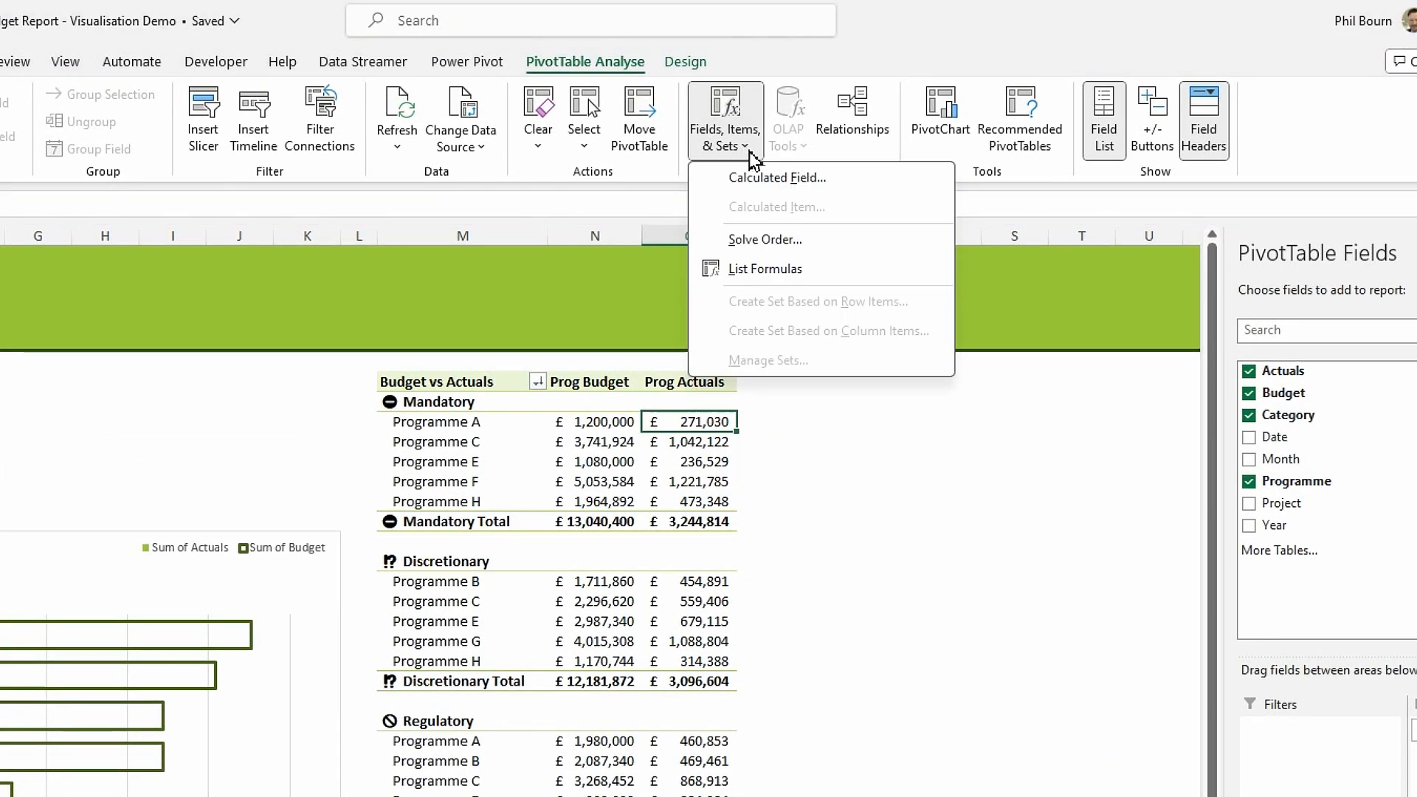
pyautogui.click(764, 179)
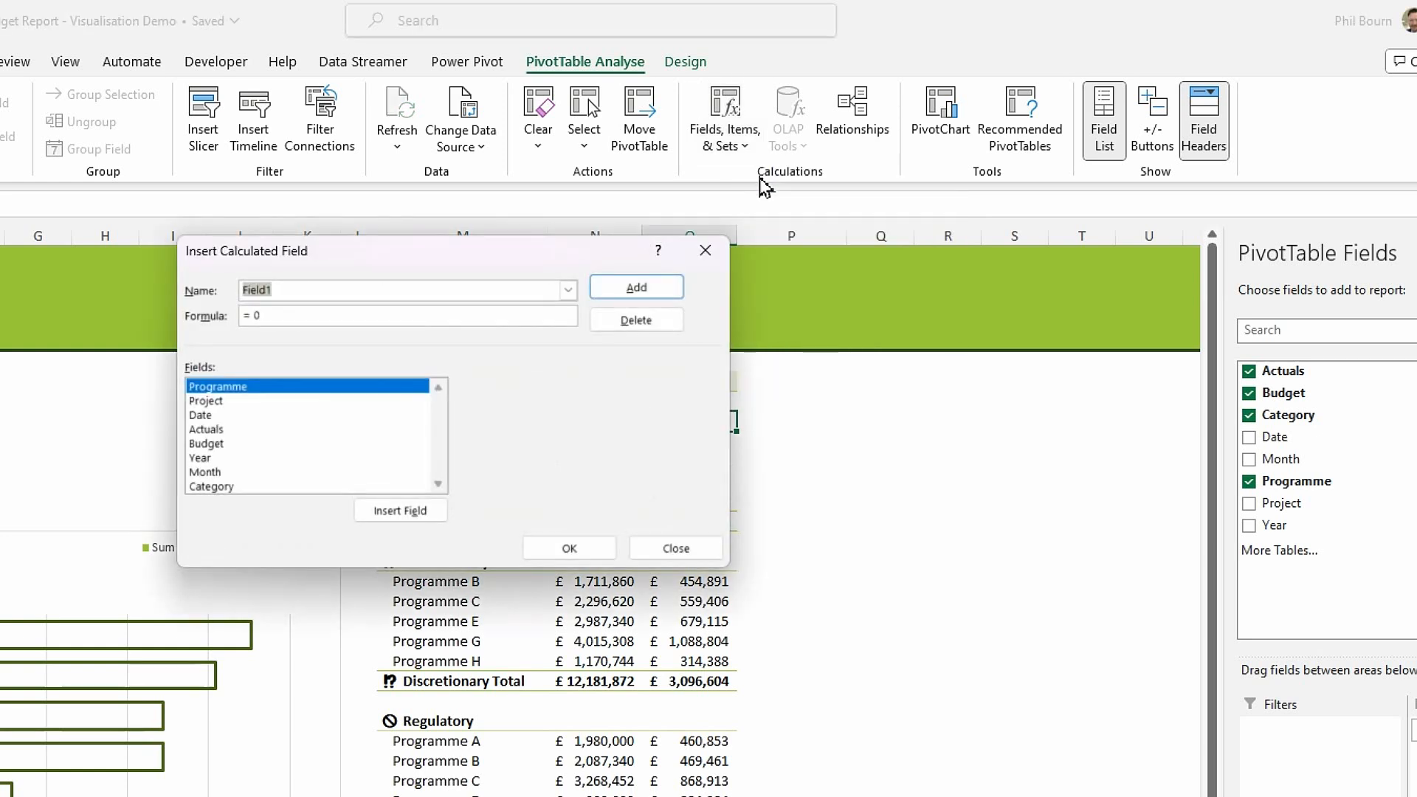
pyautogui.write('Variance')
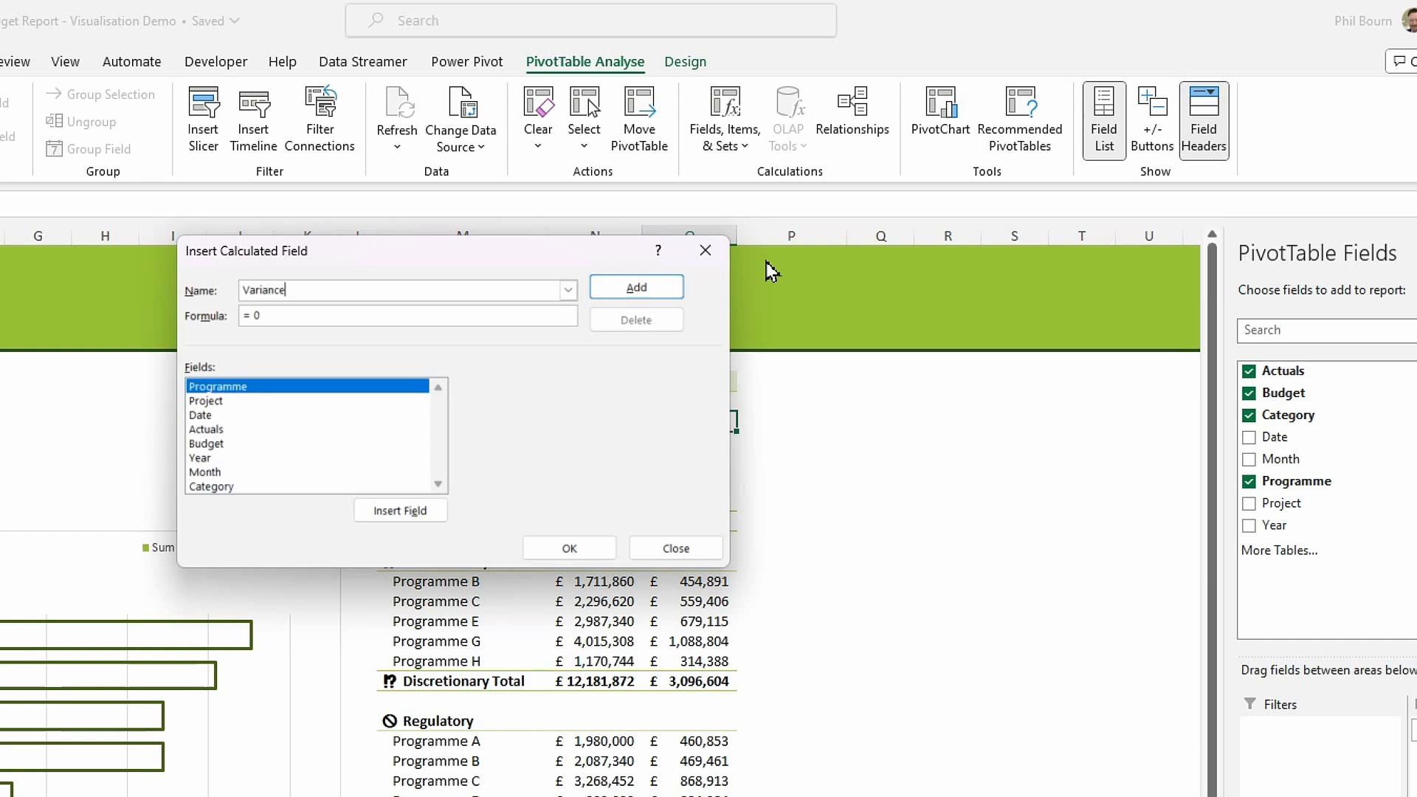
pyautogui.click(288, 316)
pyautogui.doubleClick(210, 432)
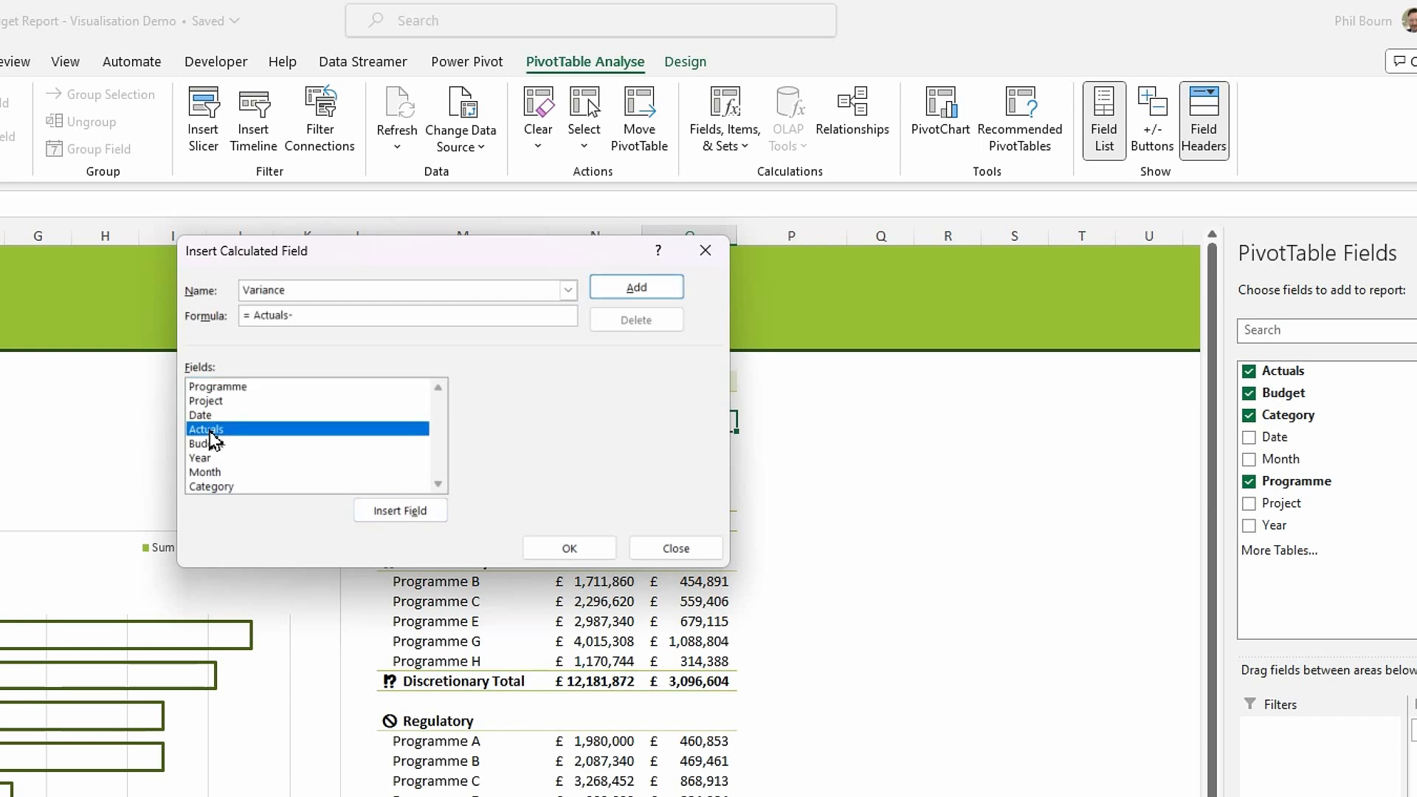
pyautogui.write('-')
pyautogui.doubleClick(207, 444)
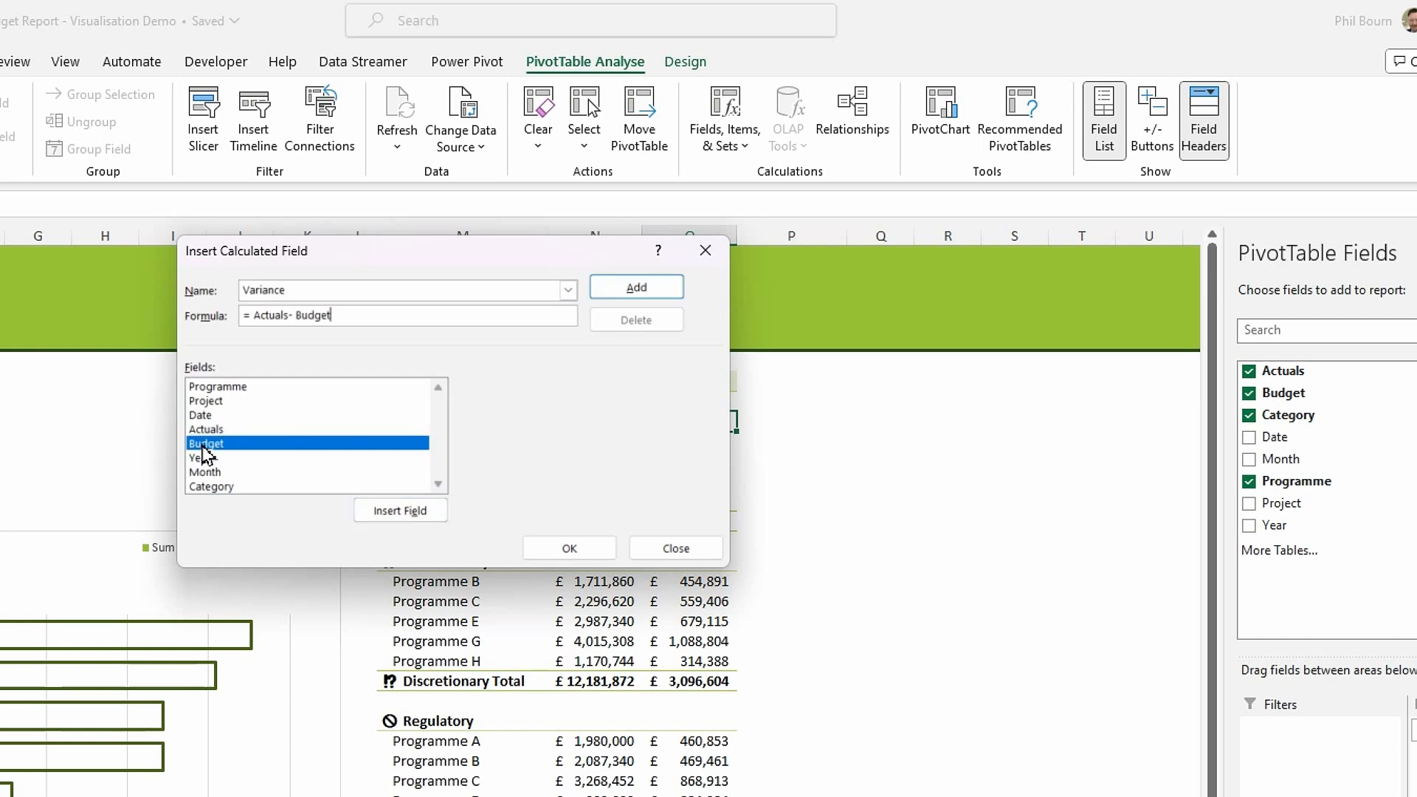
pyautogui.click(567, 550)
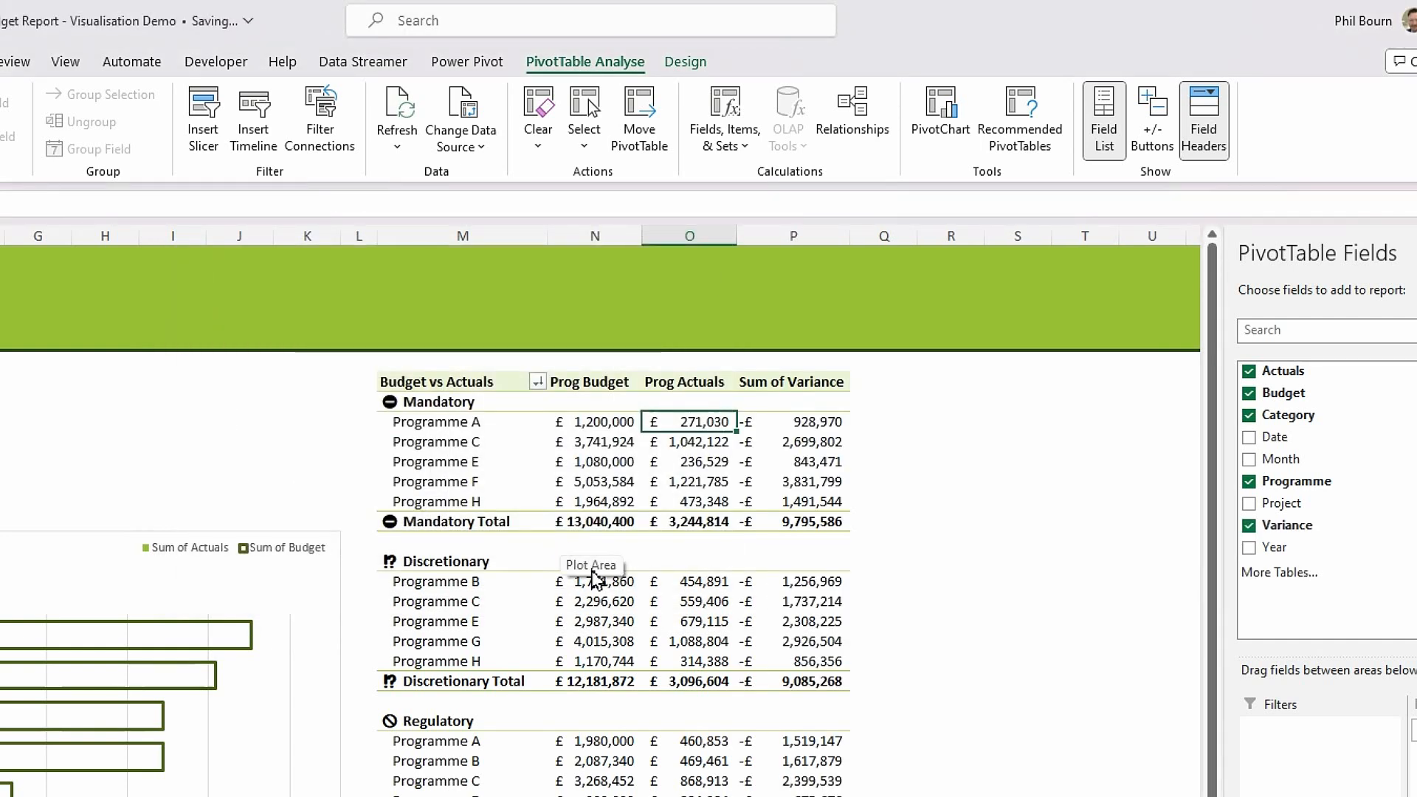
# Step: Rename the Sum of Variance column header as Prog Variance
pyautogui.click(768, 386)
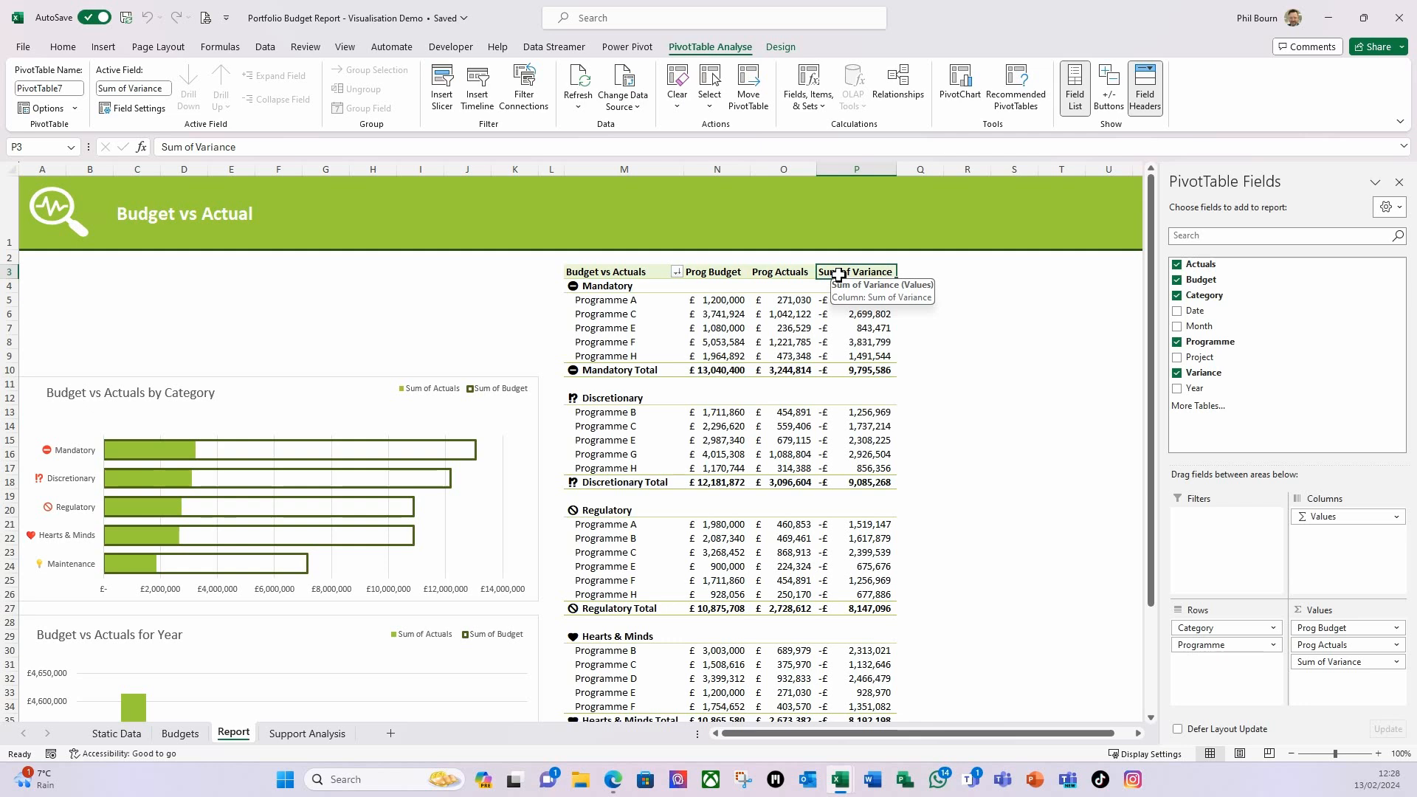
pyautogui.write('P')
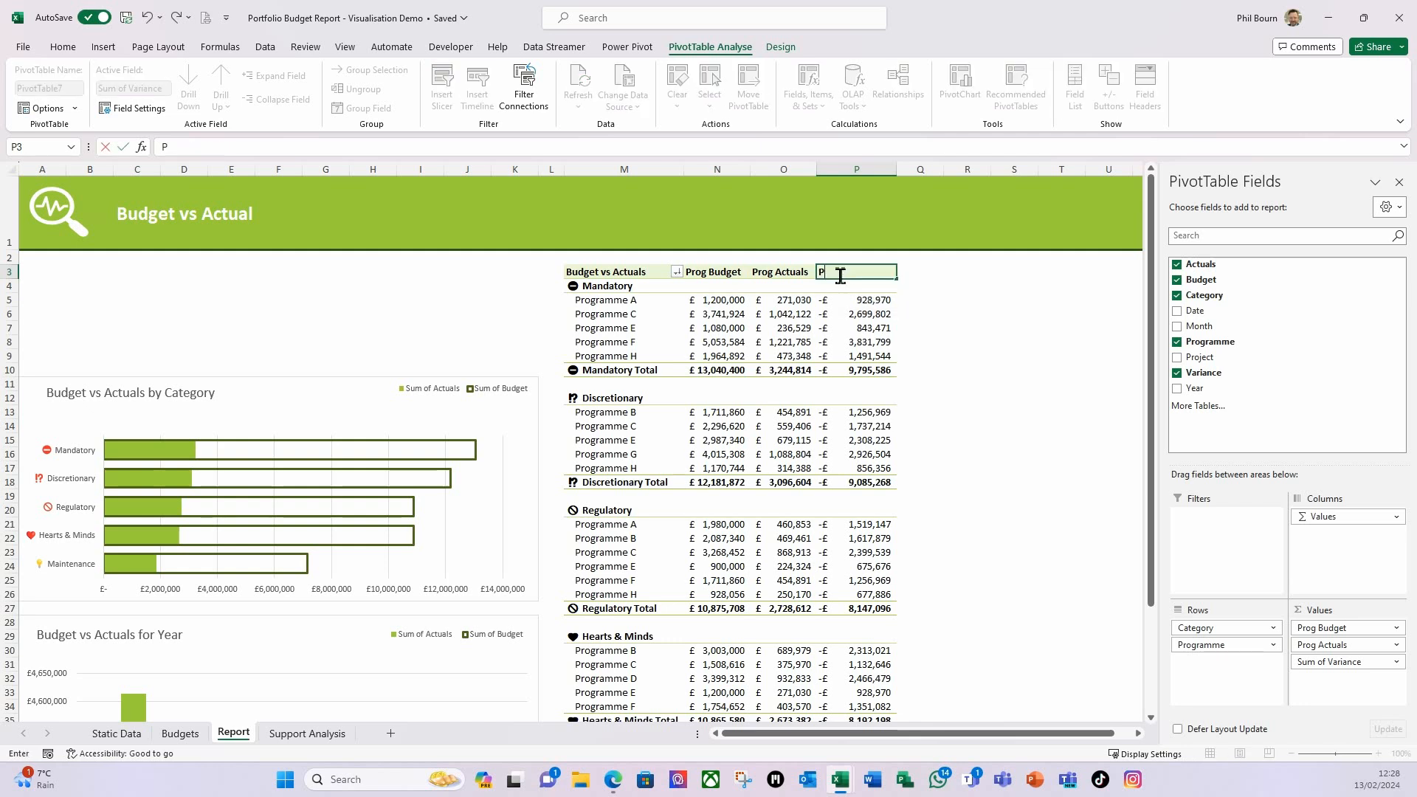
pyautogui.write('rog Var')
pyautogui.click(788, 315)
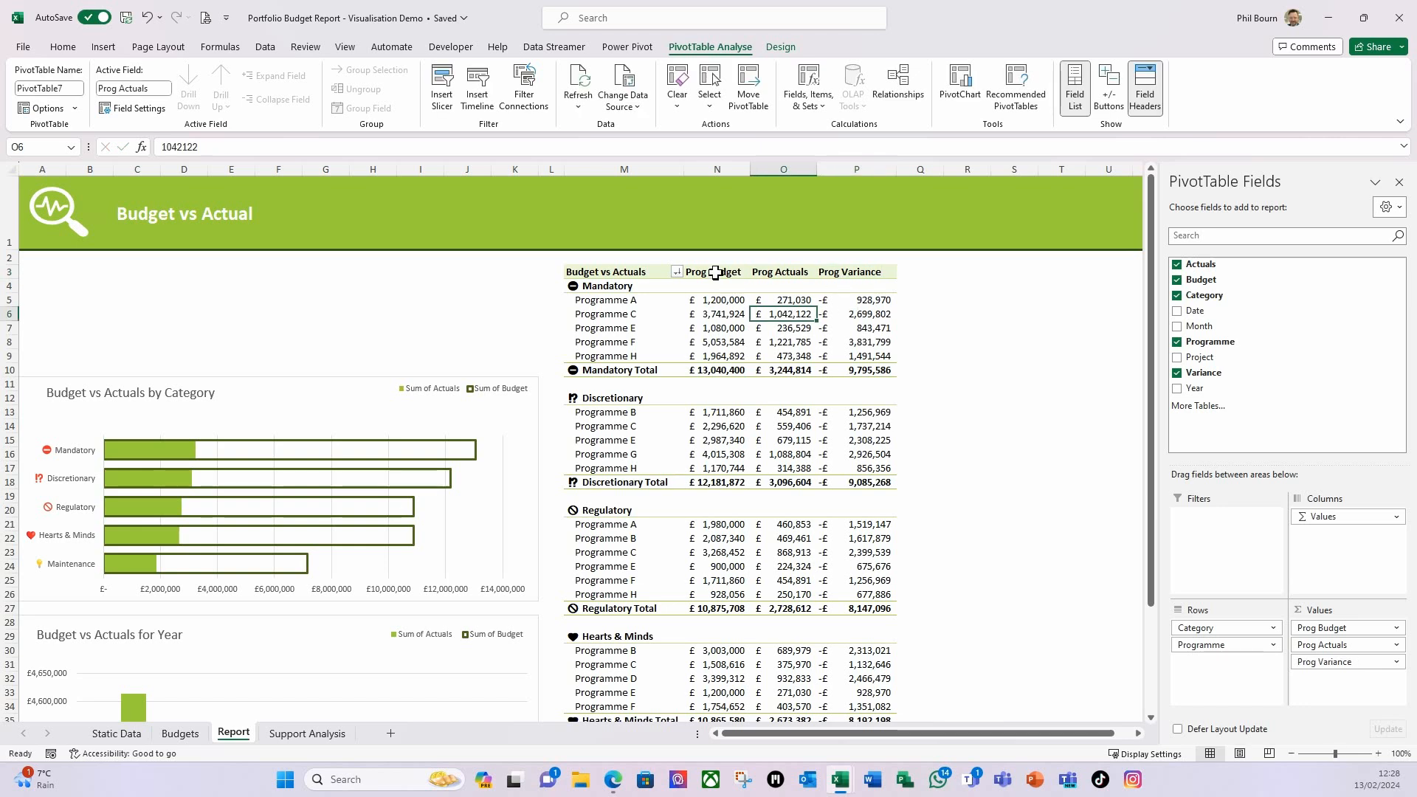
# Step: Right-align the Prog Budget, Prog Actuals and Prog Variance column headers
pyautogui.moveTo(715, 273); pyautogui.dragTo(831, 274)
pyautogui.click(63, 48)
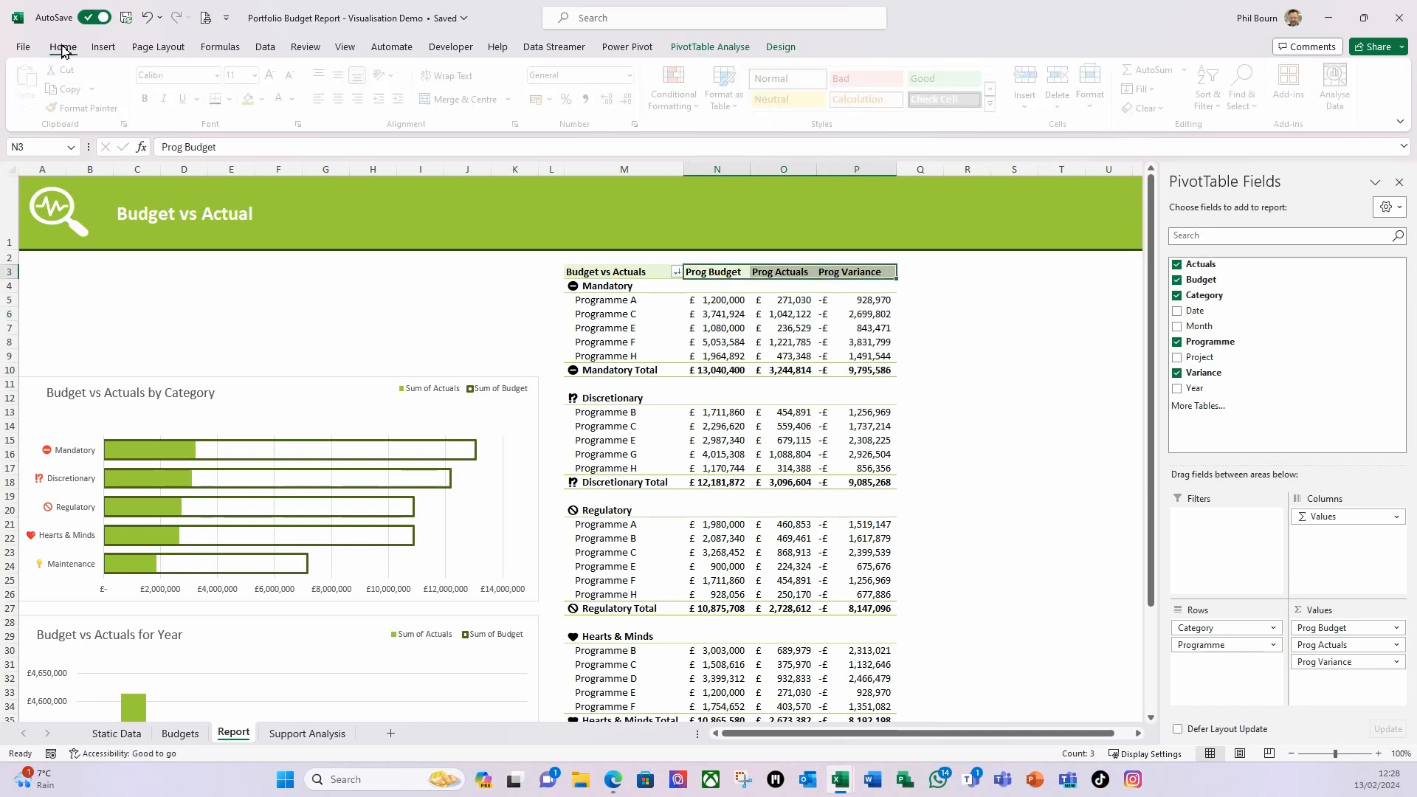
pyautogui.click(363, 107)
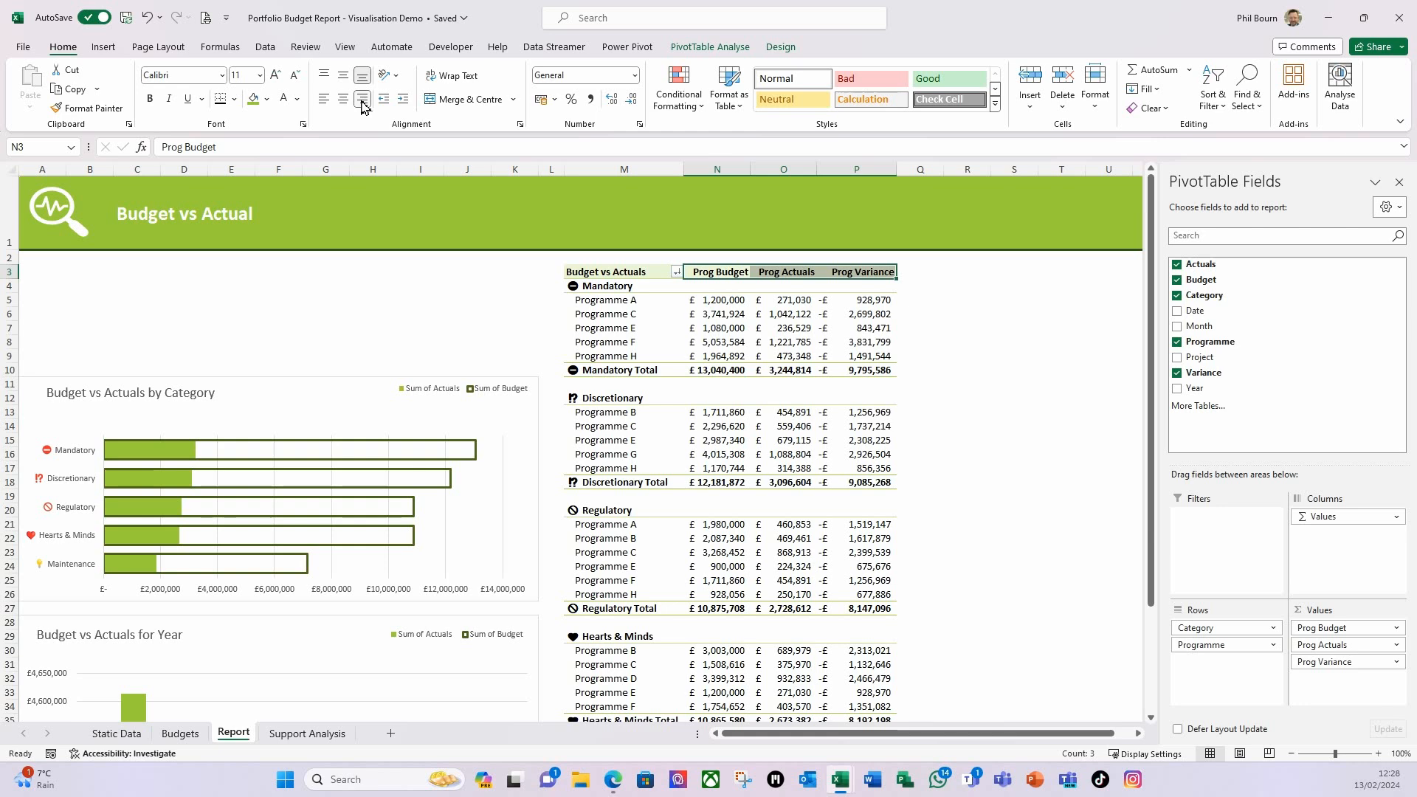
pyautogui.click(716, 327)
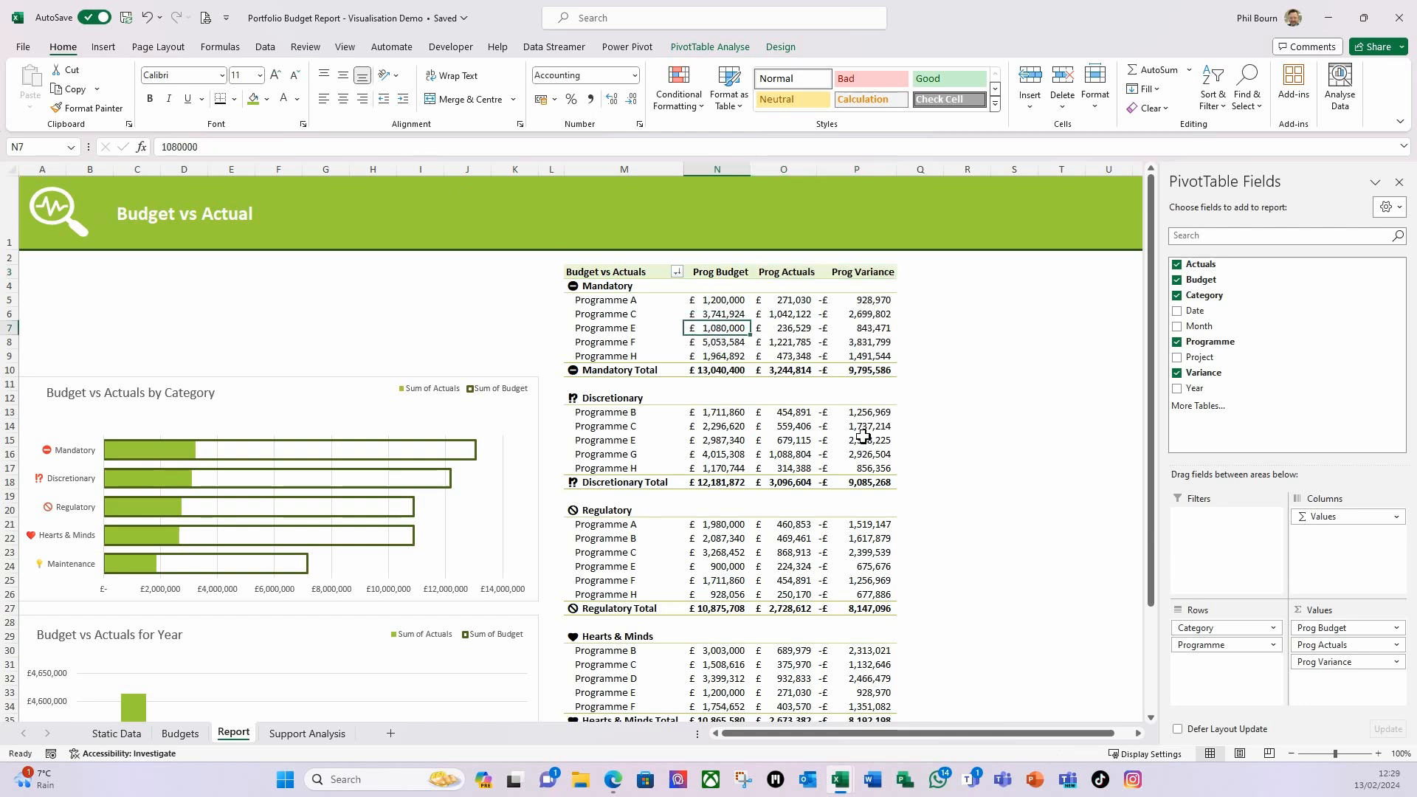
# Step: Apply the uncircled tick, exclamation mark and cross icon set to all cells showing "Prog Variance" values
pyautogui.moveTo(867, 453)
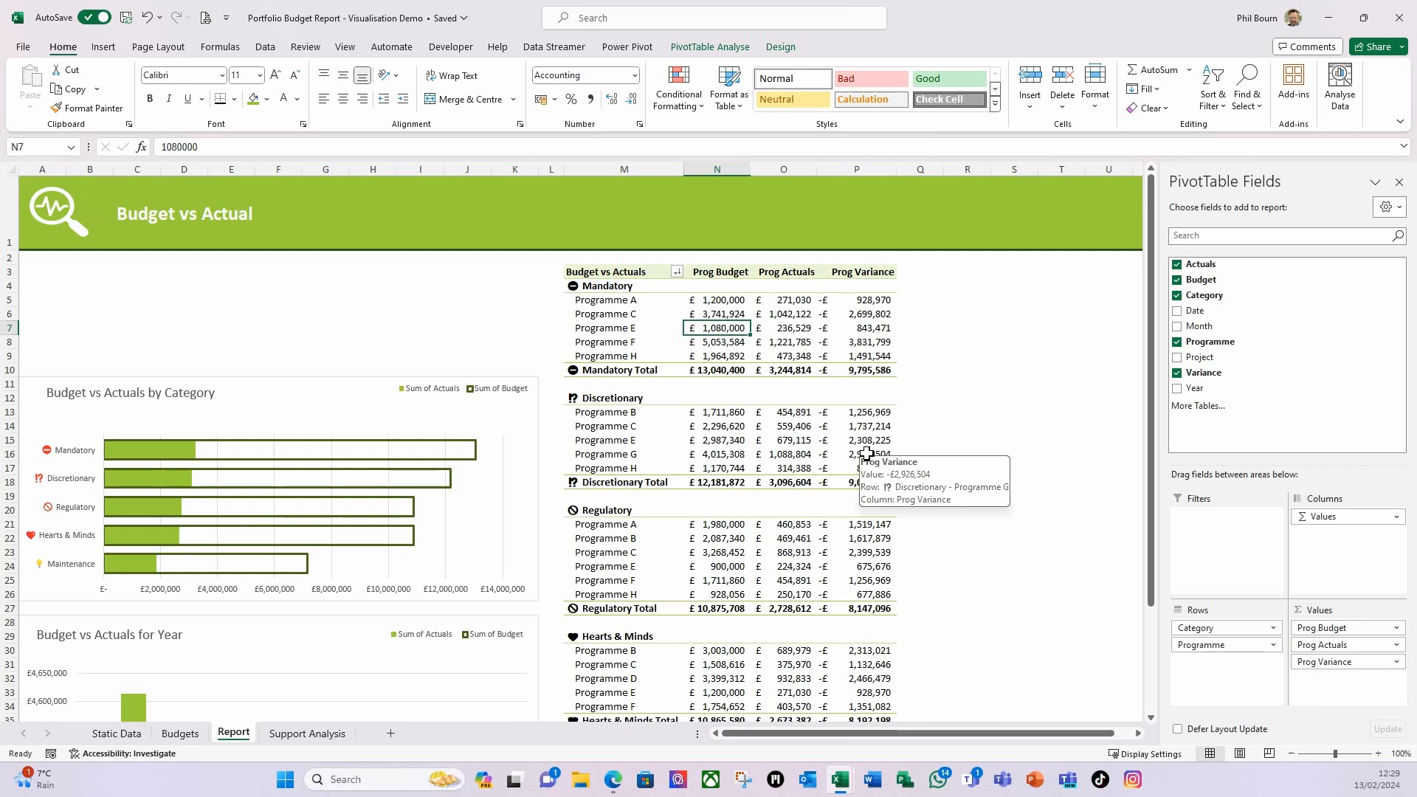
pyautogui.click(864, 316)
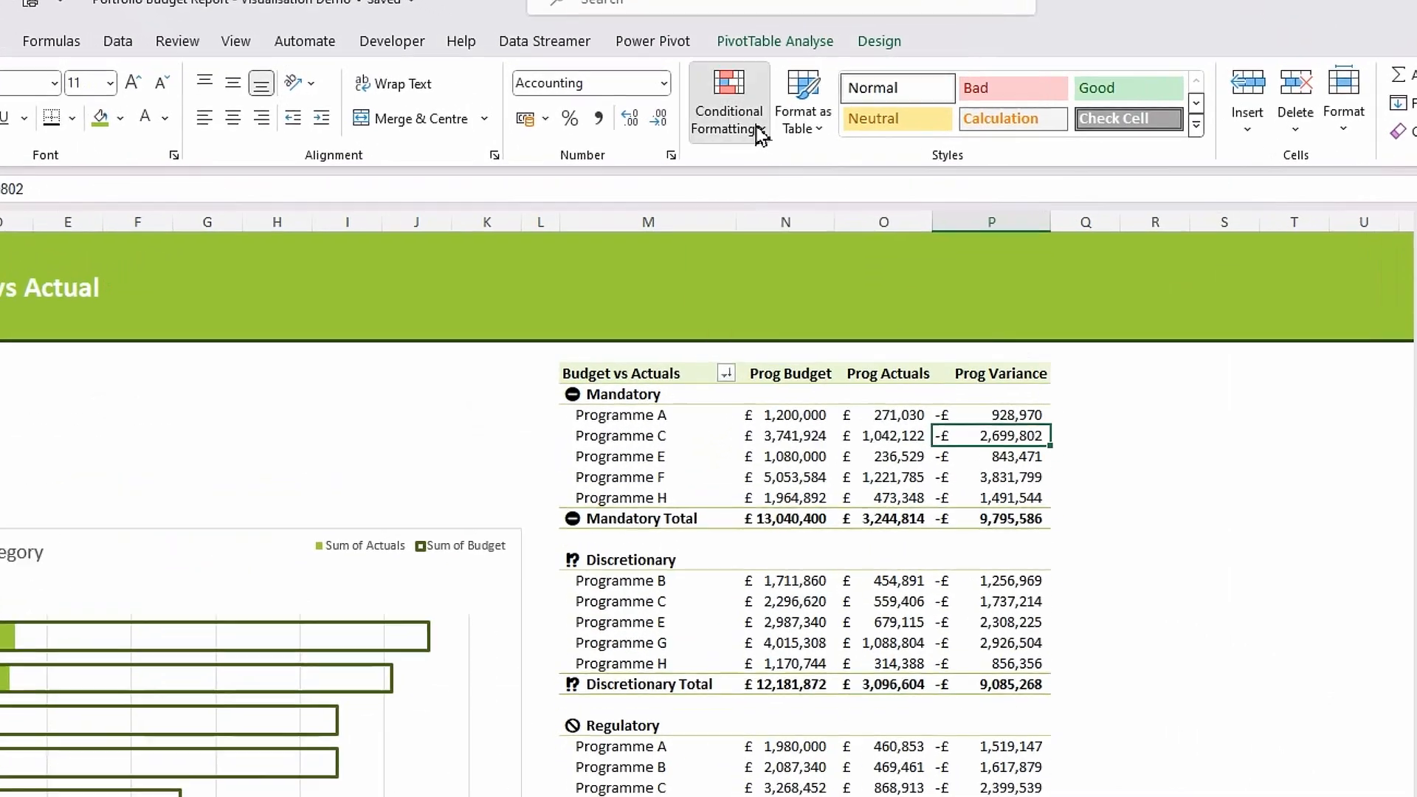
pyautogui.click(691, 103)
pyautogui.moveTo(817, 375)
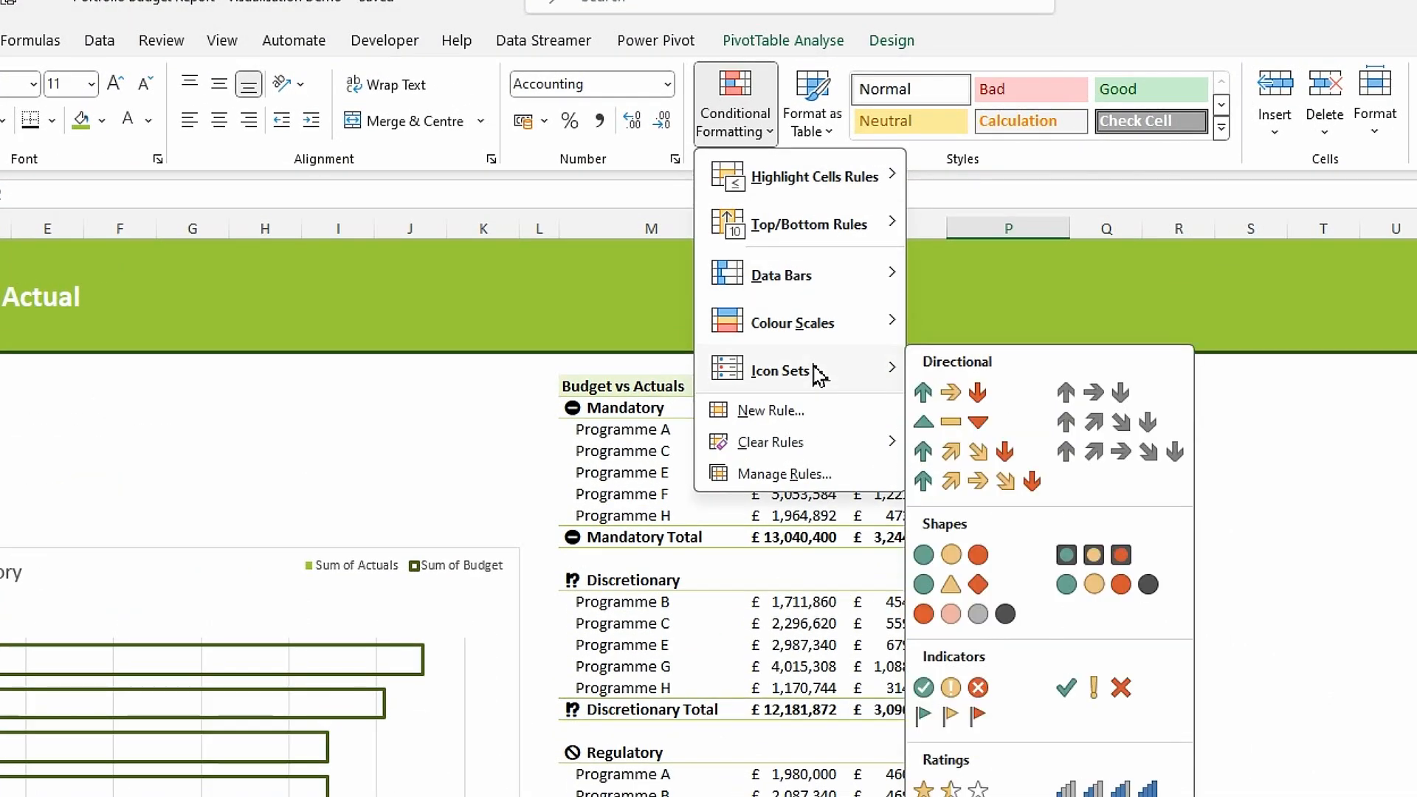
pyautogui.click(1097, 688)
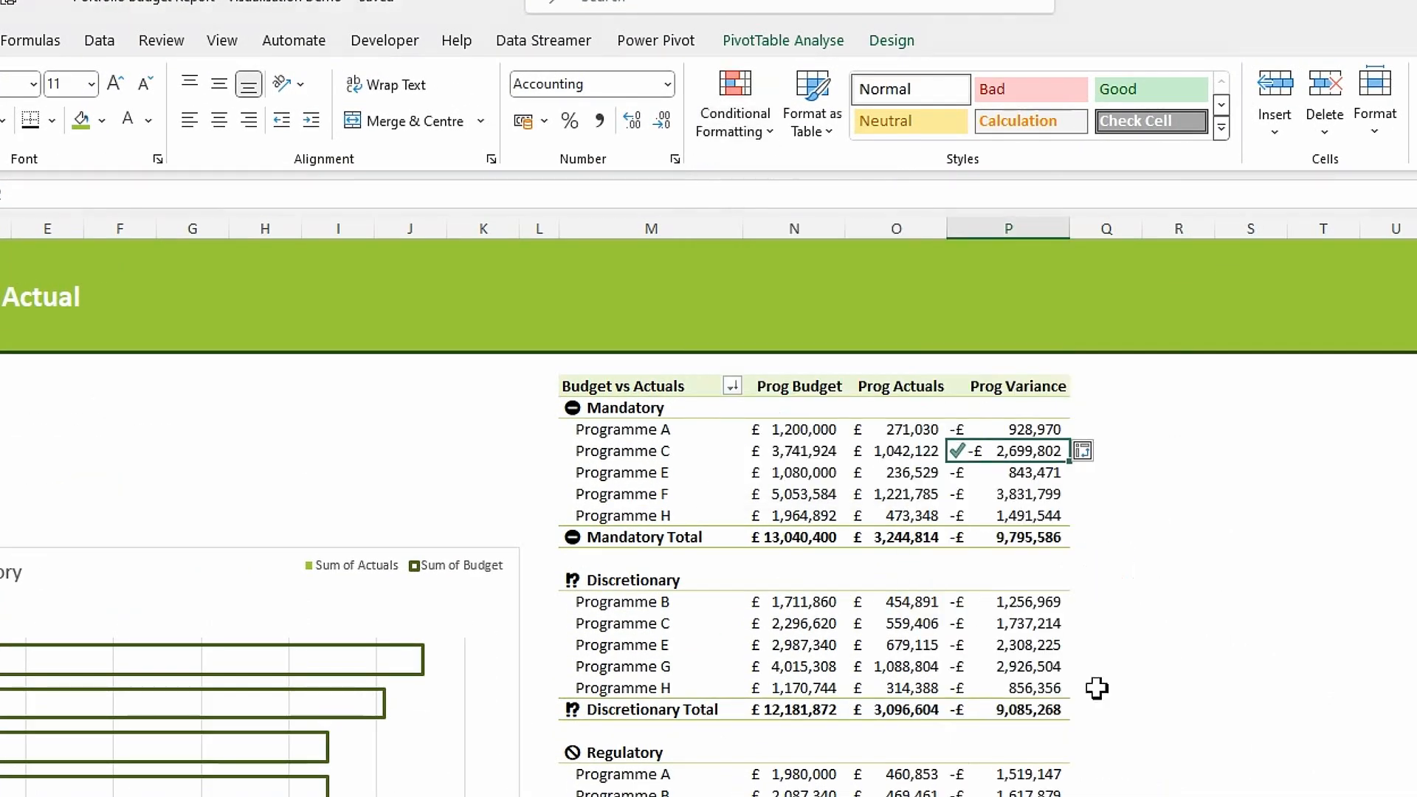
pyautogui.click(1100, 459)
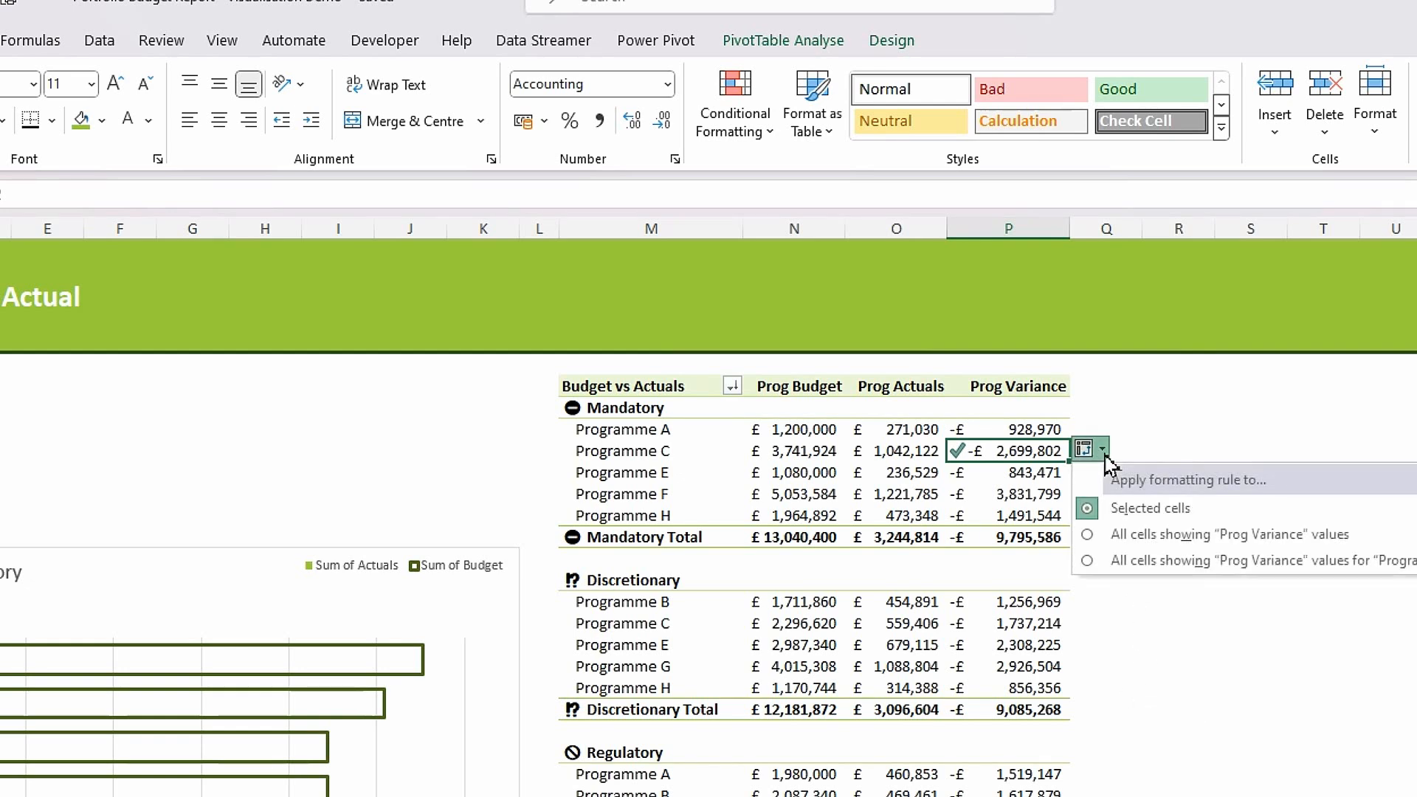
pyautogui.click(1181, 543)
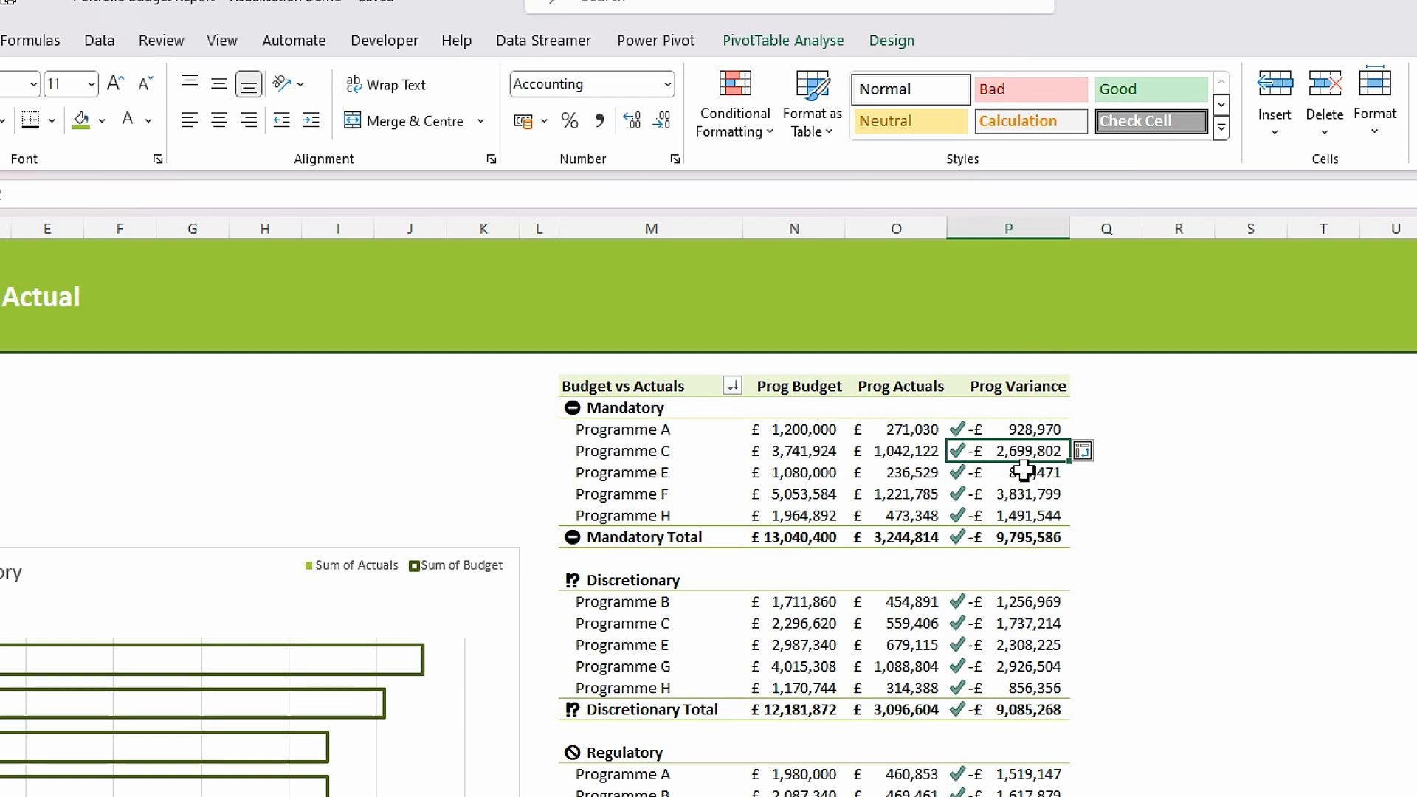
# Step: Edit the Prog Variance icon set rule to reverse the icon order and use No Cell Icon for the middle band
pyautogui.click(768, 148)
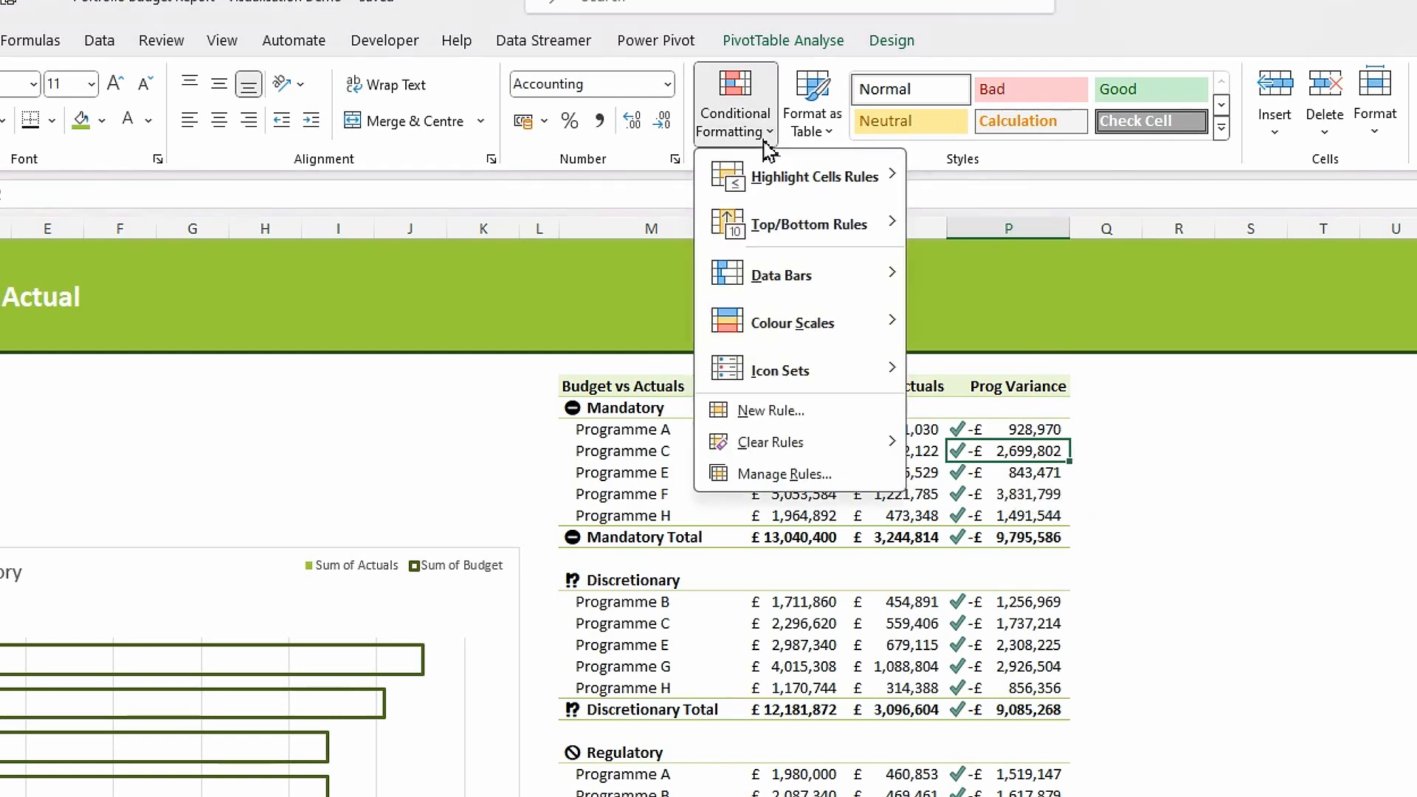
pyautogui.click(806, 477)
pyautogui.click(308, 426)
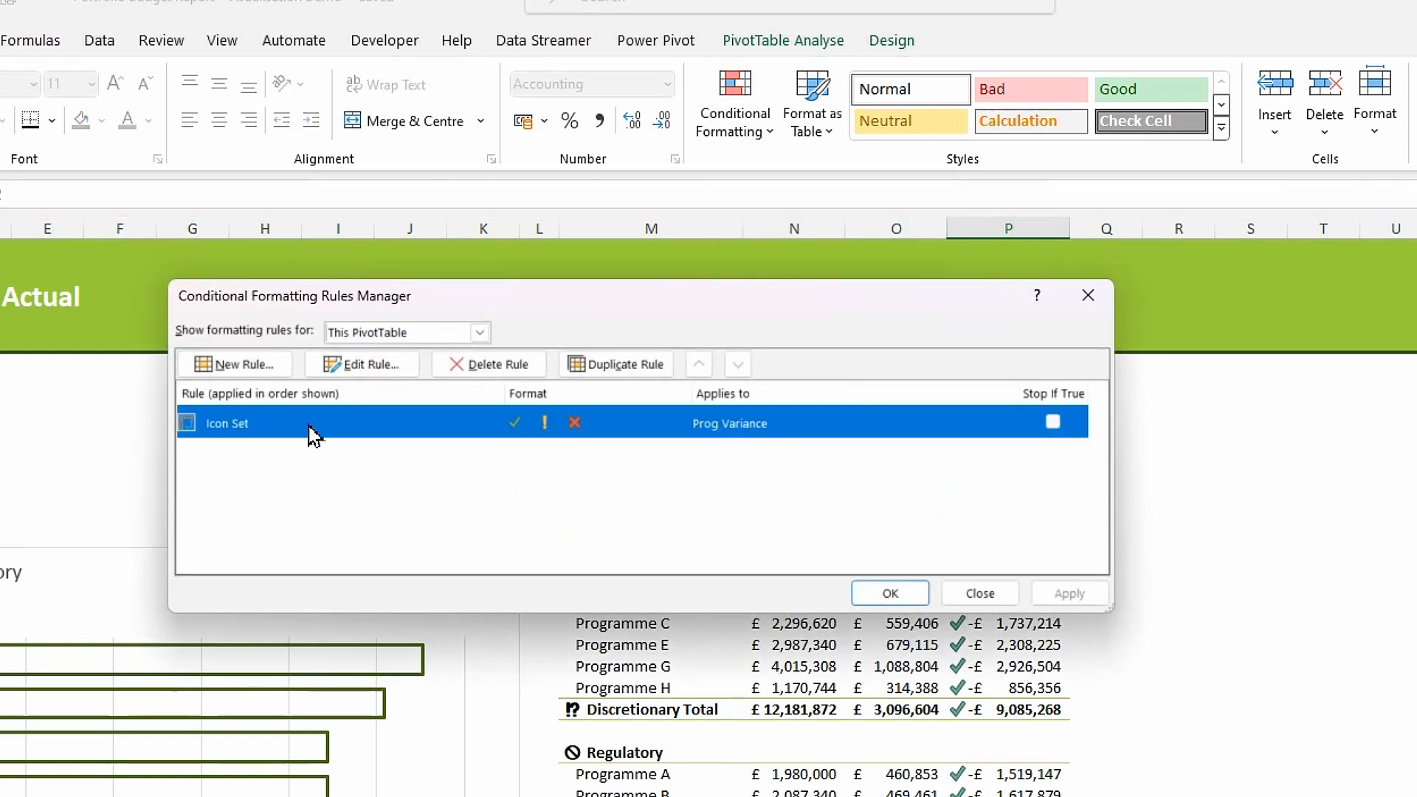
pyautogui.click(367, 365)
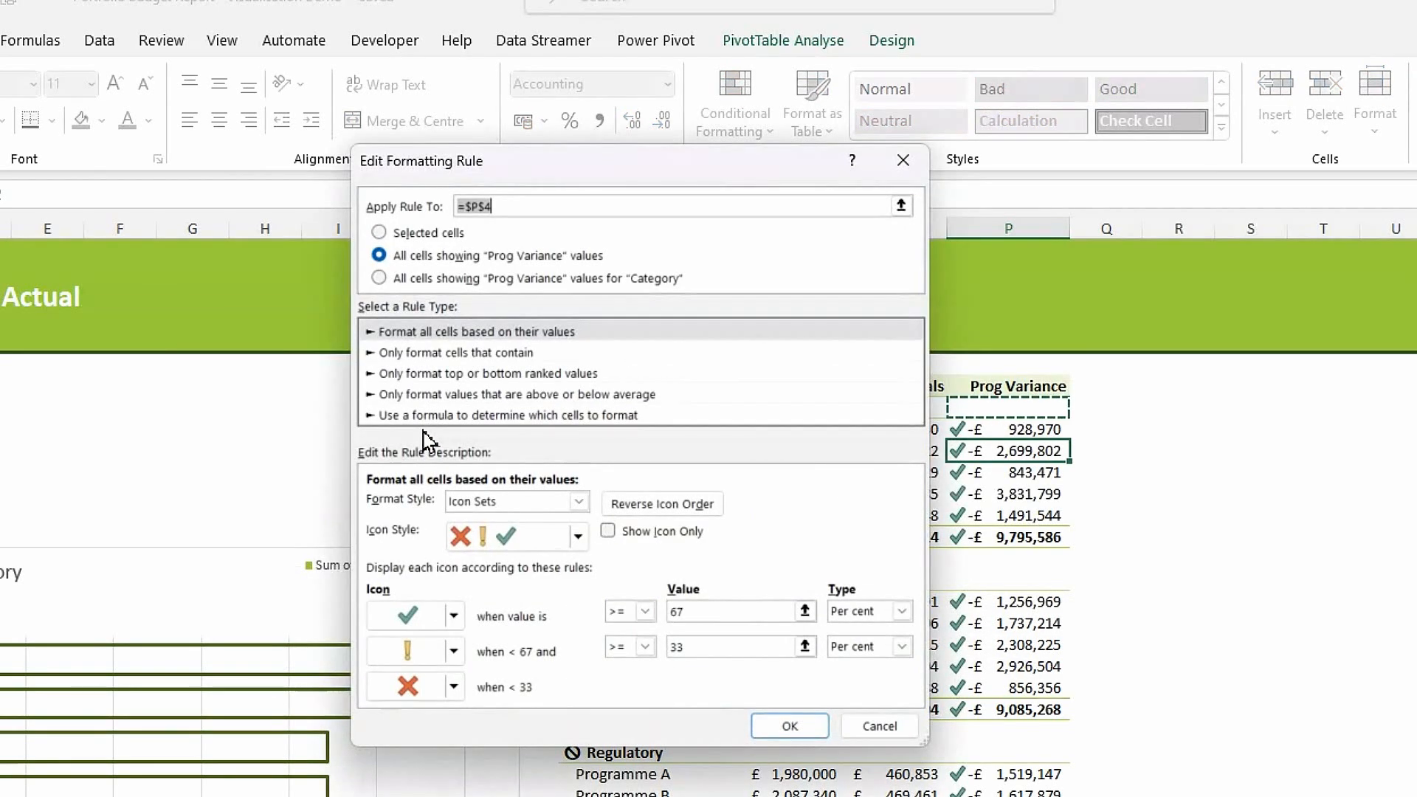
pyautogui.click(662, 504)
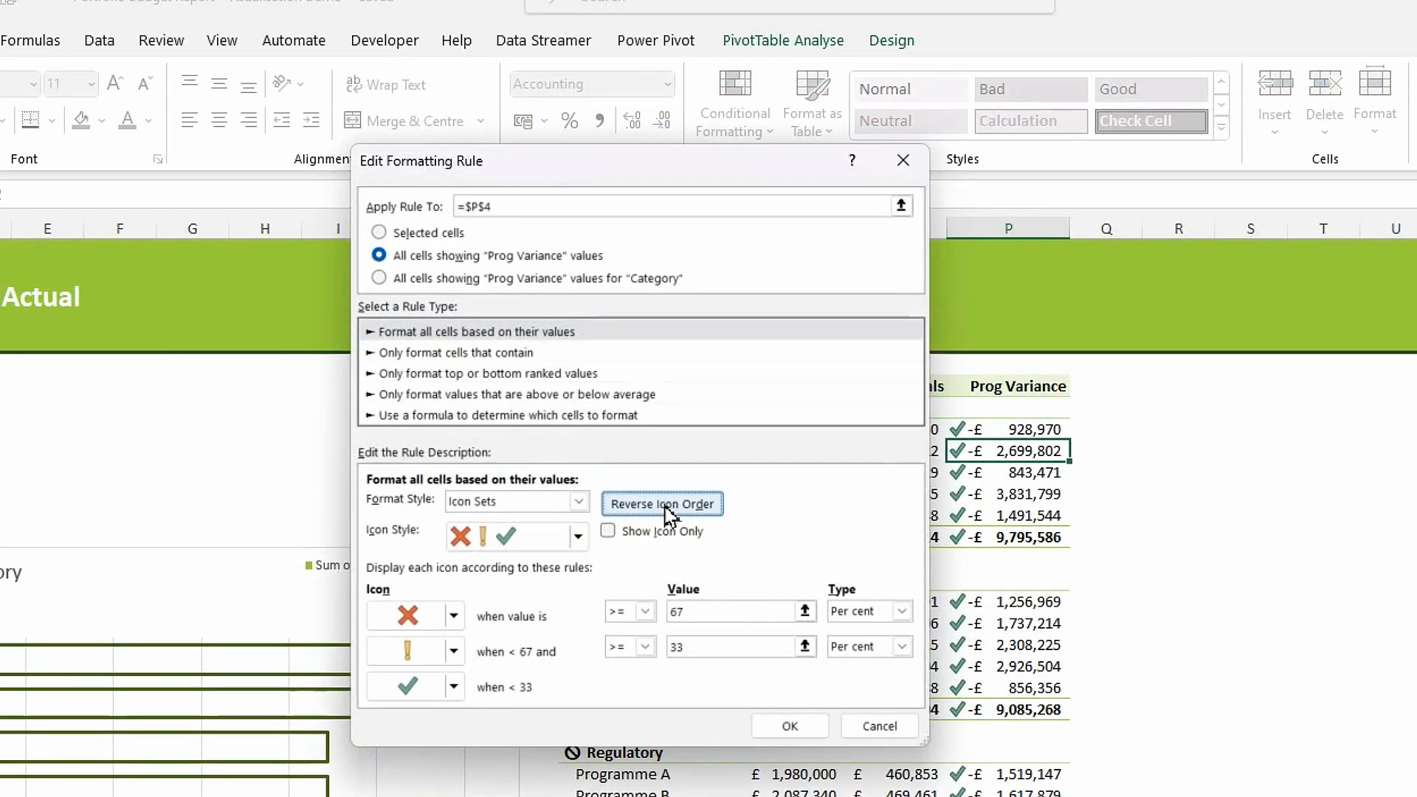
pyautogui.click(454, 652)
pyautogui.click(487, 684)
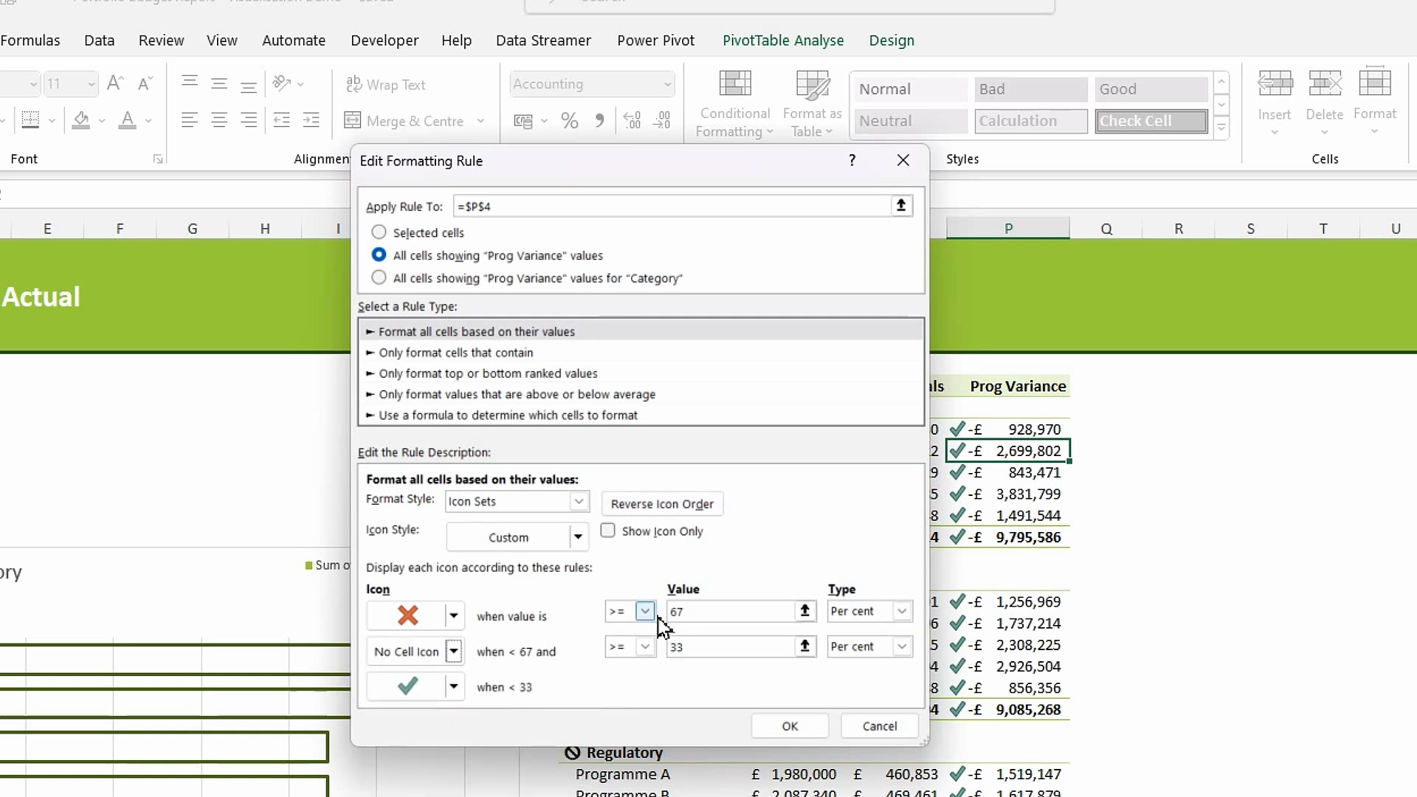
# Step: Set the cross icon to Number > 0 and the middle band to Number >= 0, and apply the edited rule
pyautogui.click(902, 612)
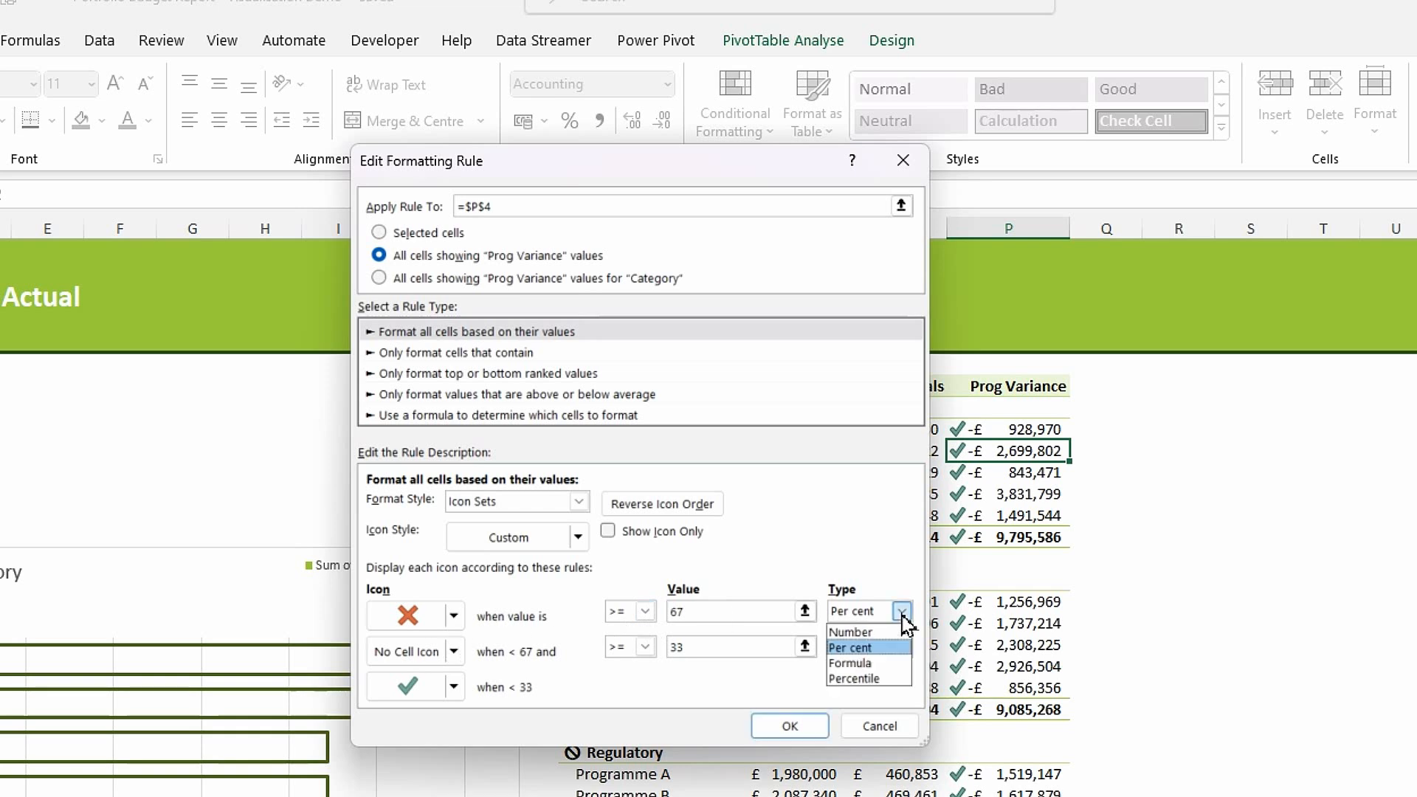
pyautogui.click(863, 627)
pyautogui.click(645, 611)
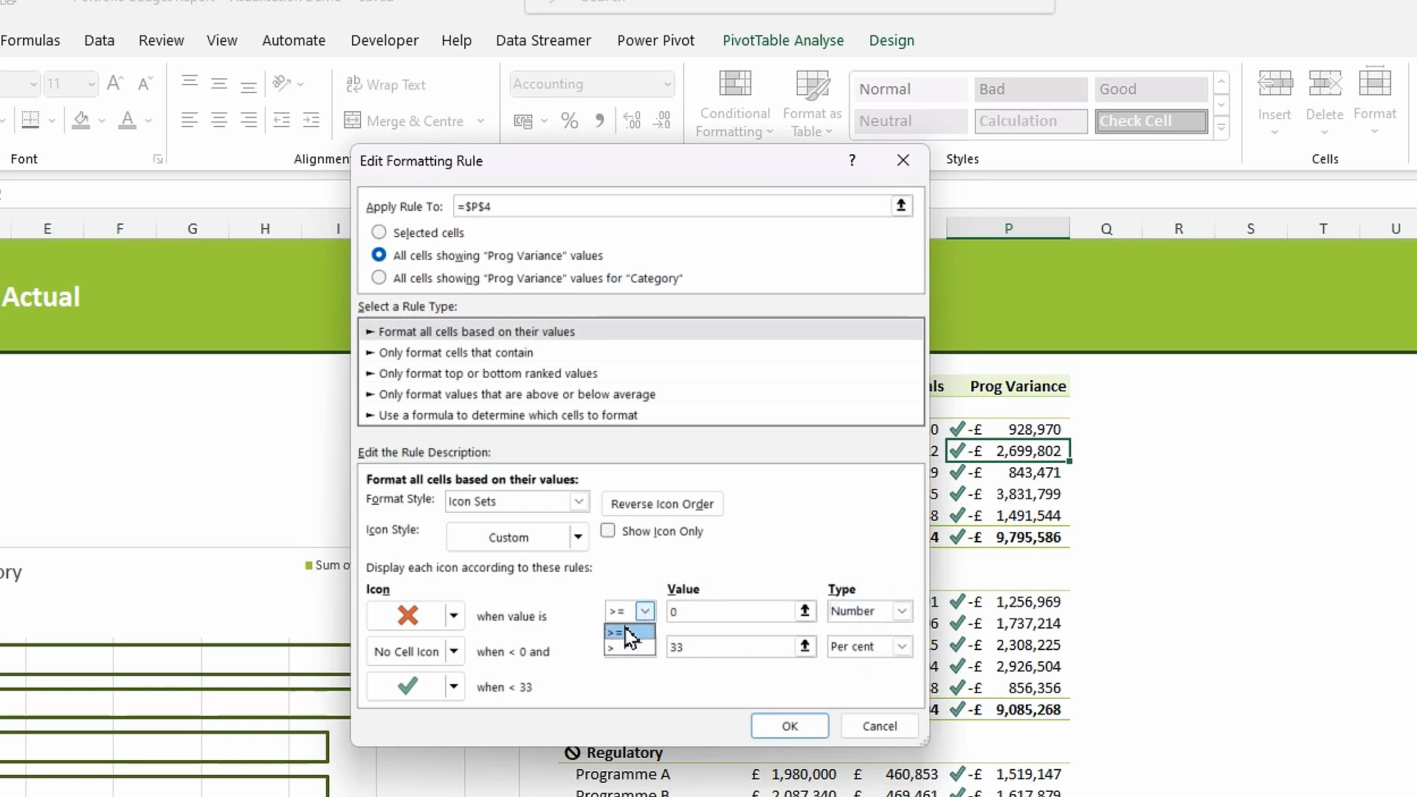
pyautogui.click(622, 649)
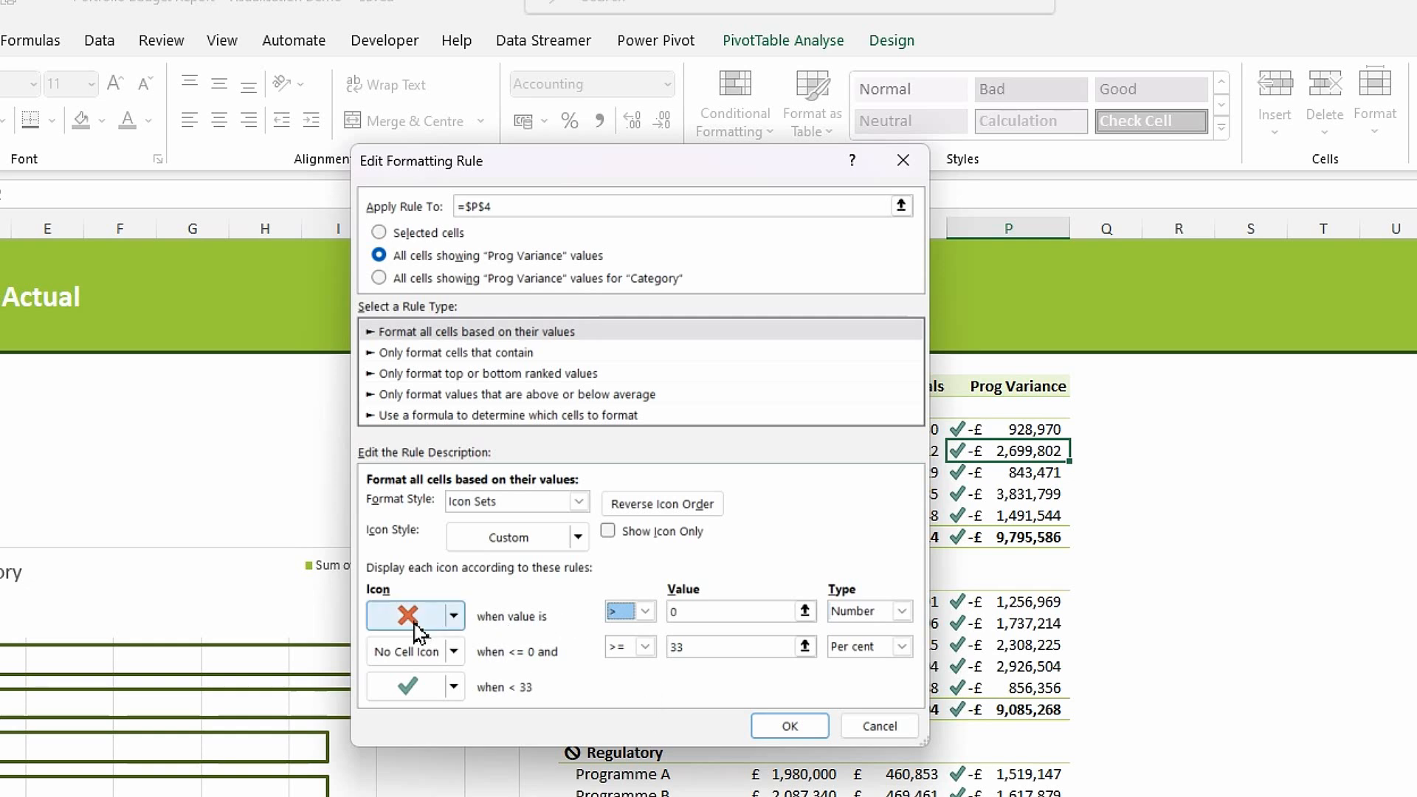
pyautogui.click(903, 647)
pyautogui.click(889, 667)
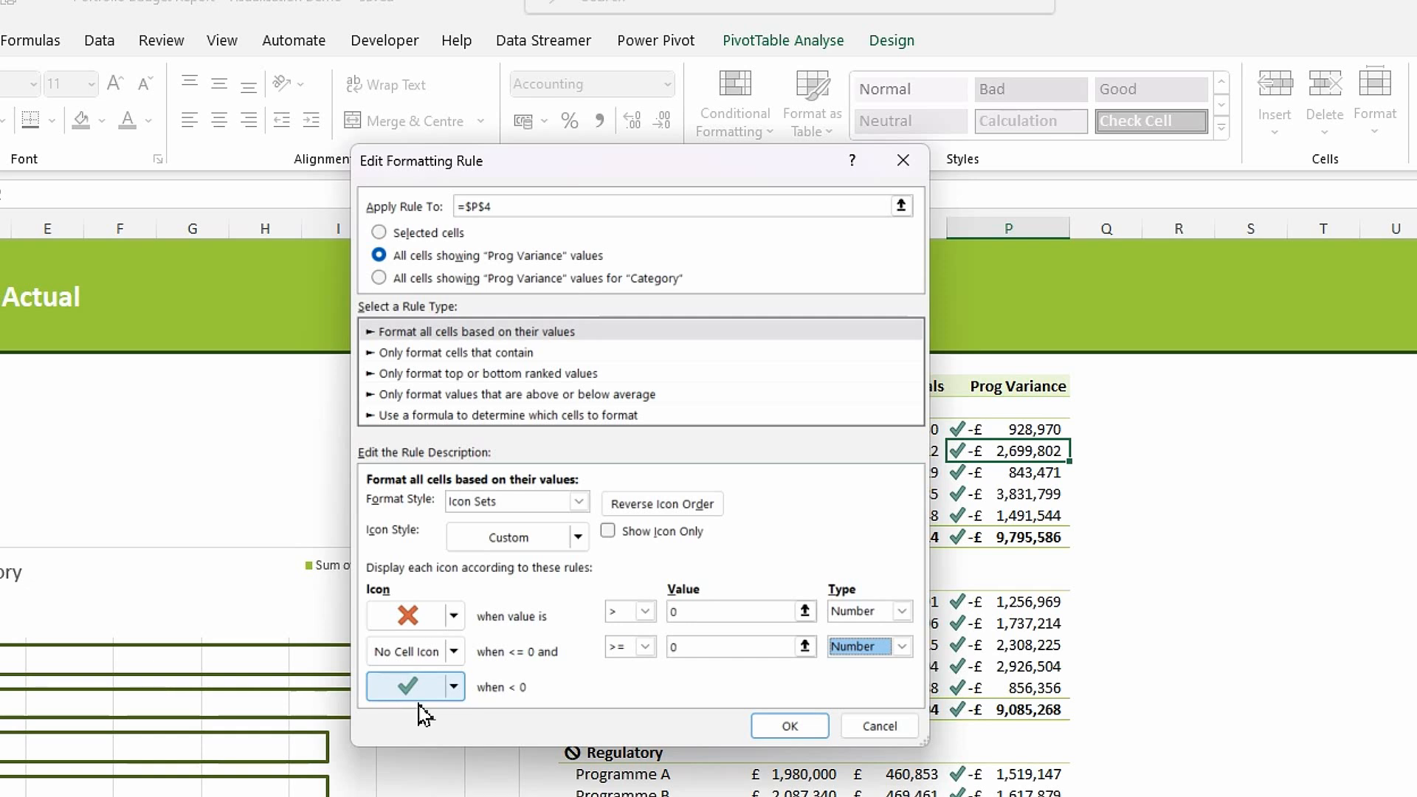
pyautogui.click(792, 727)
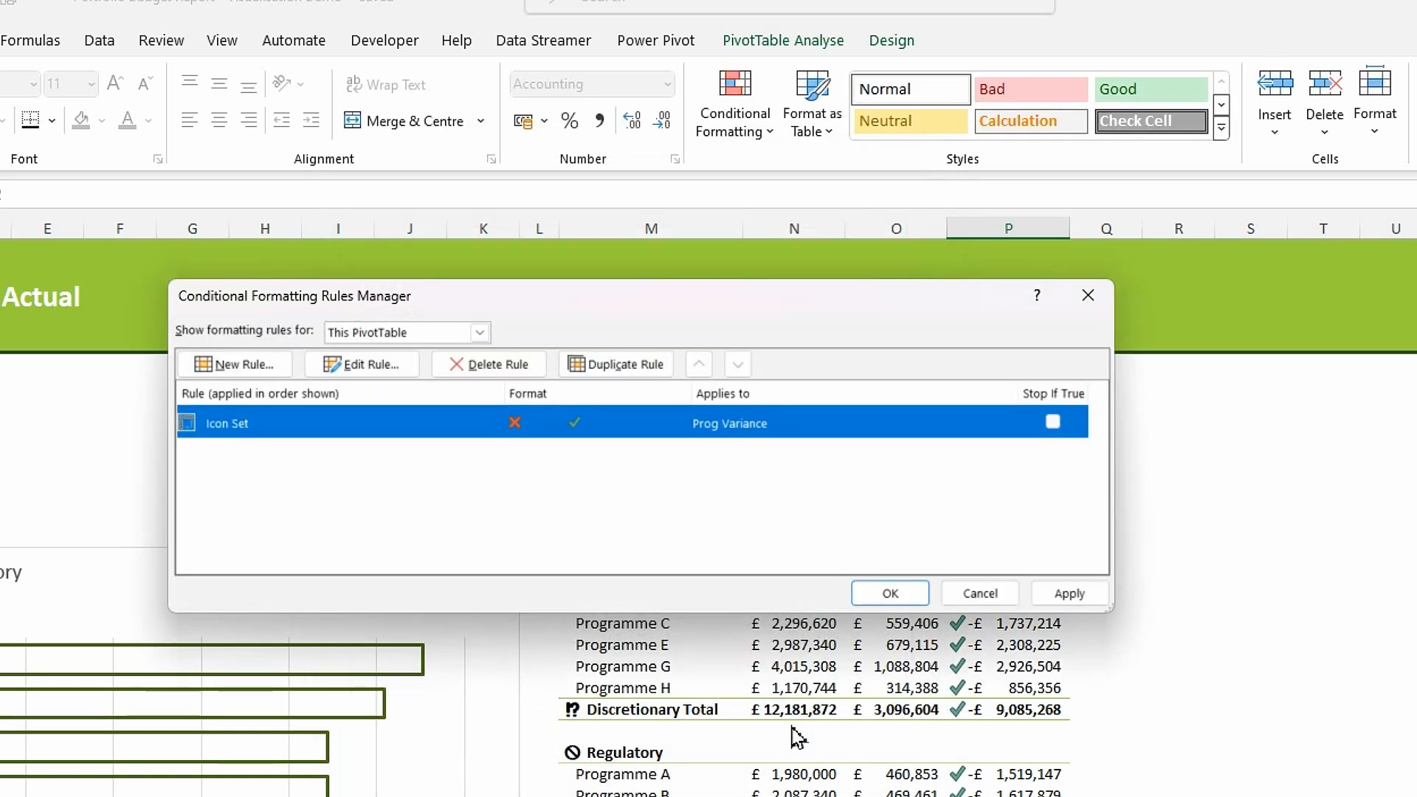
pyautogui.click(1079, 596)
pyautogui.click(890, 593)
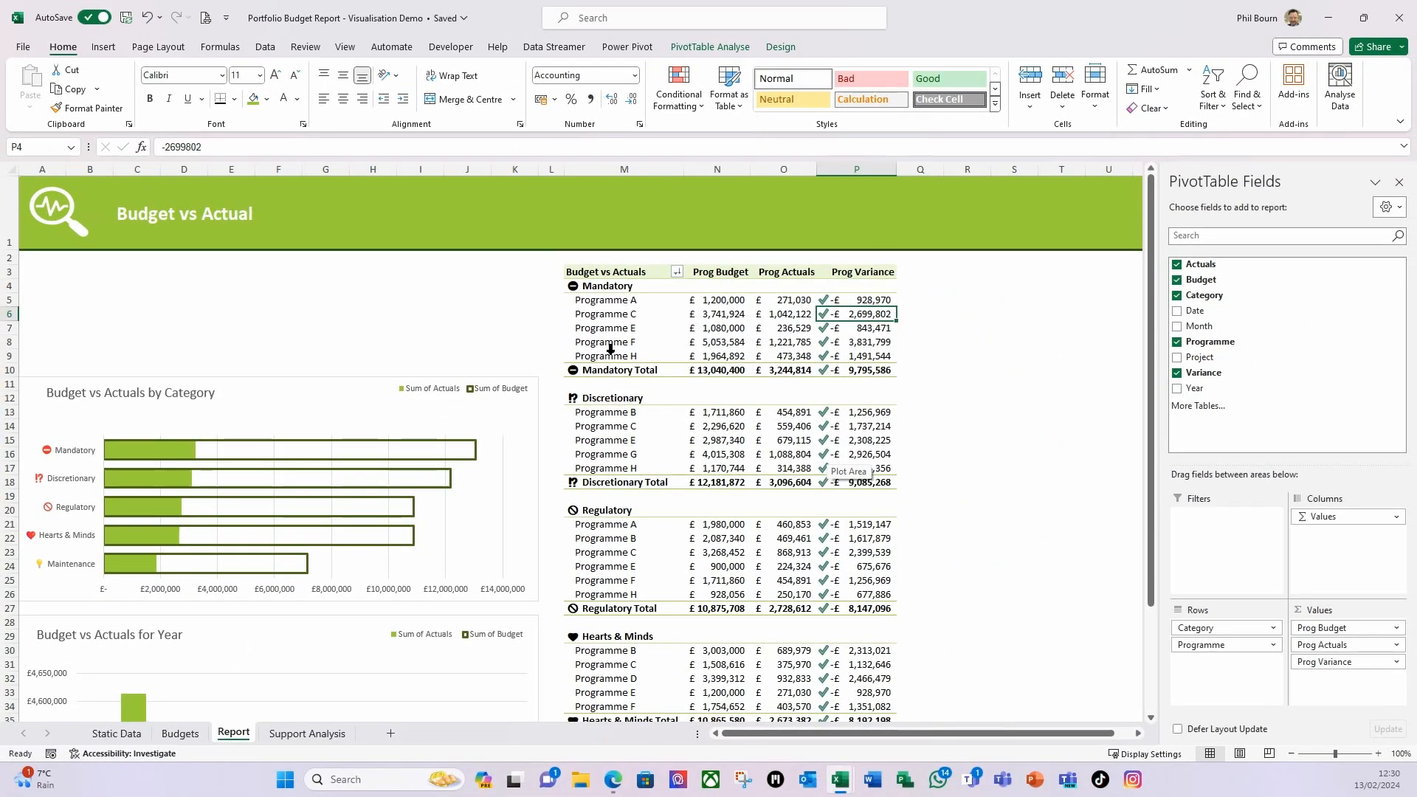
# Step: Insert a timeline for the Date field of the Budget vs Actuals PivotTable
pyautogui.click(609, 348)
pyautogui.click(722, 356)
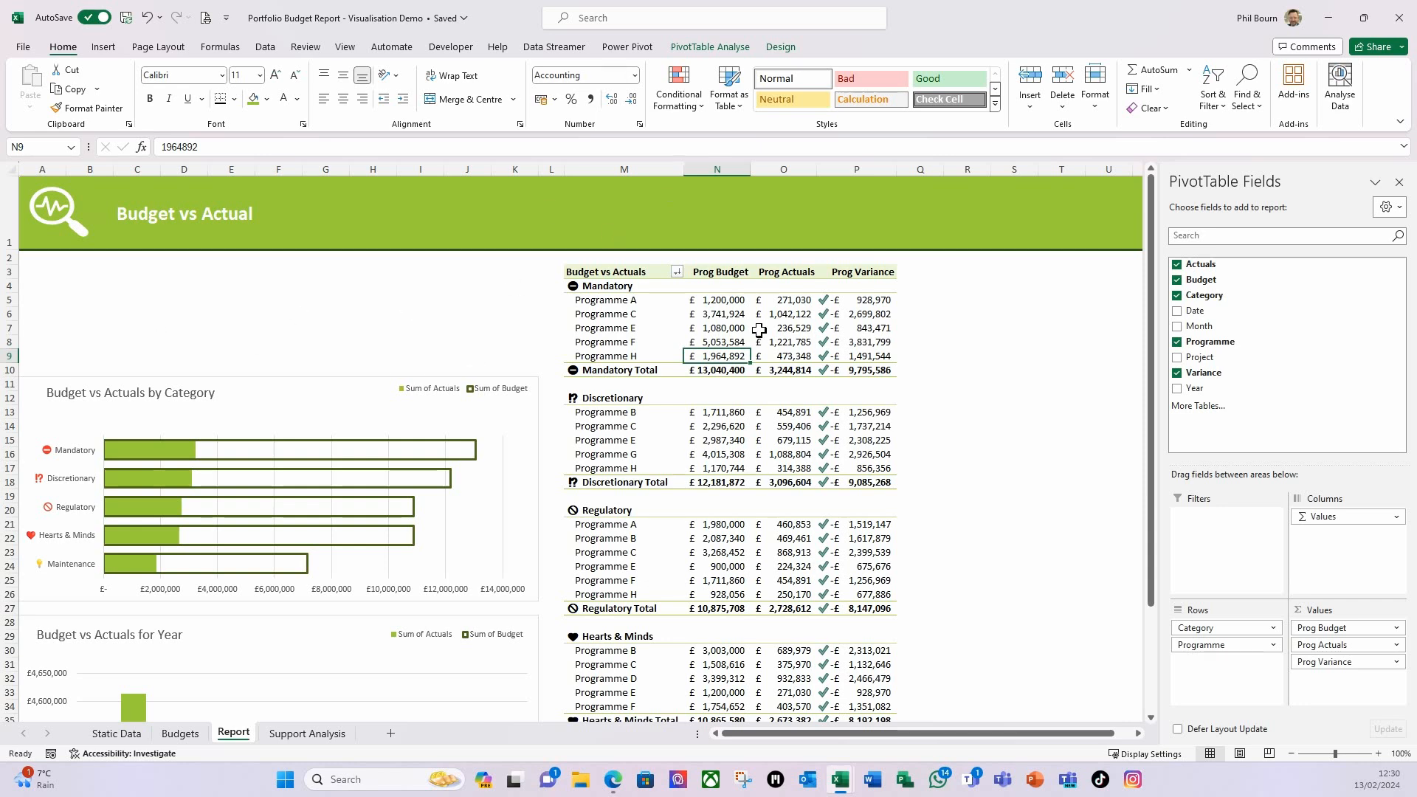
pyautogui.click(106, 48)
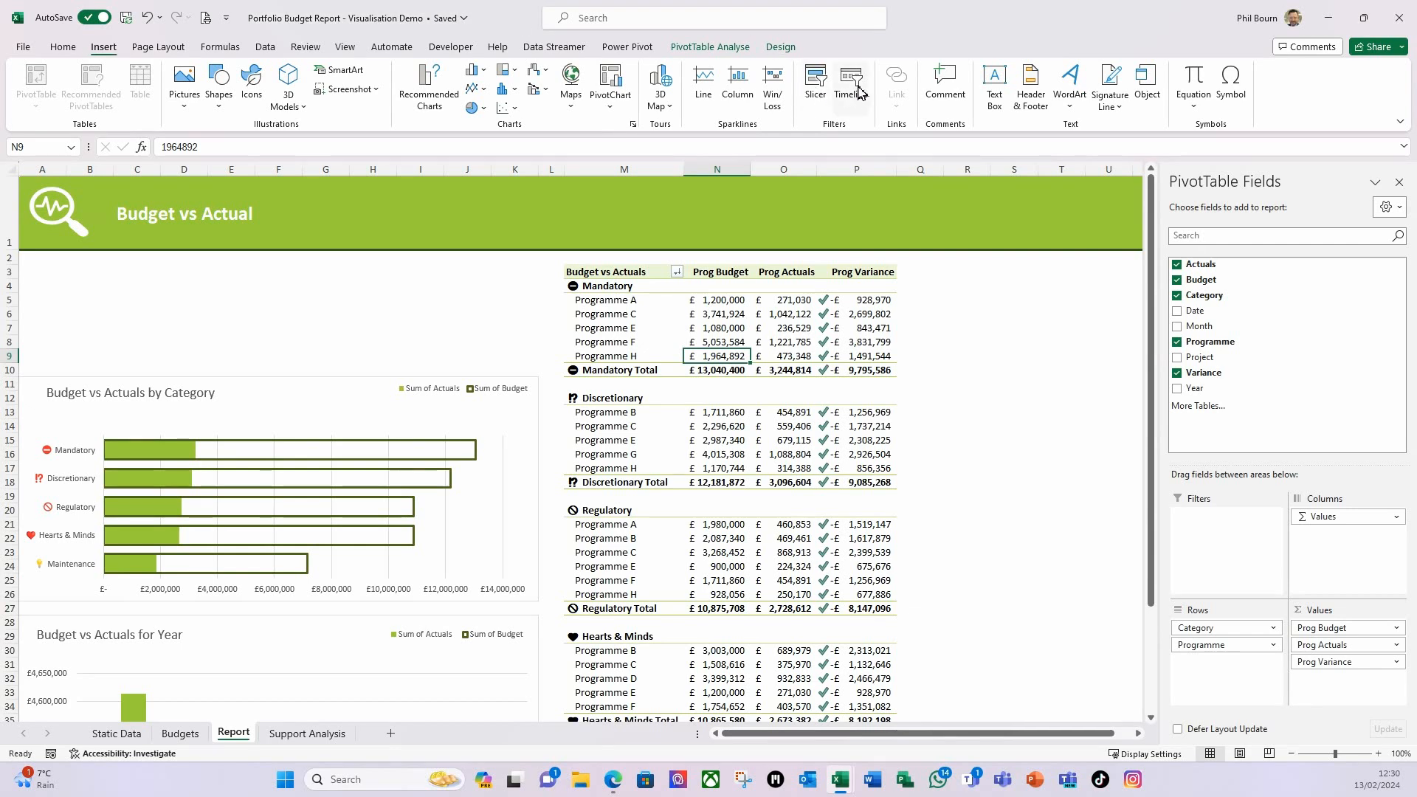
pyautogui.click(860, 91)
pyautogui.click(703, 320)
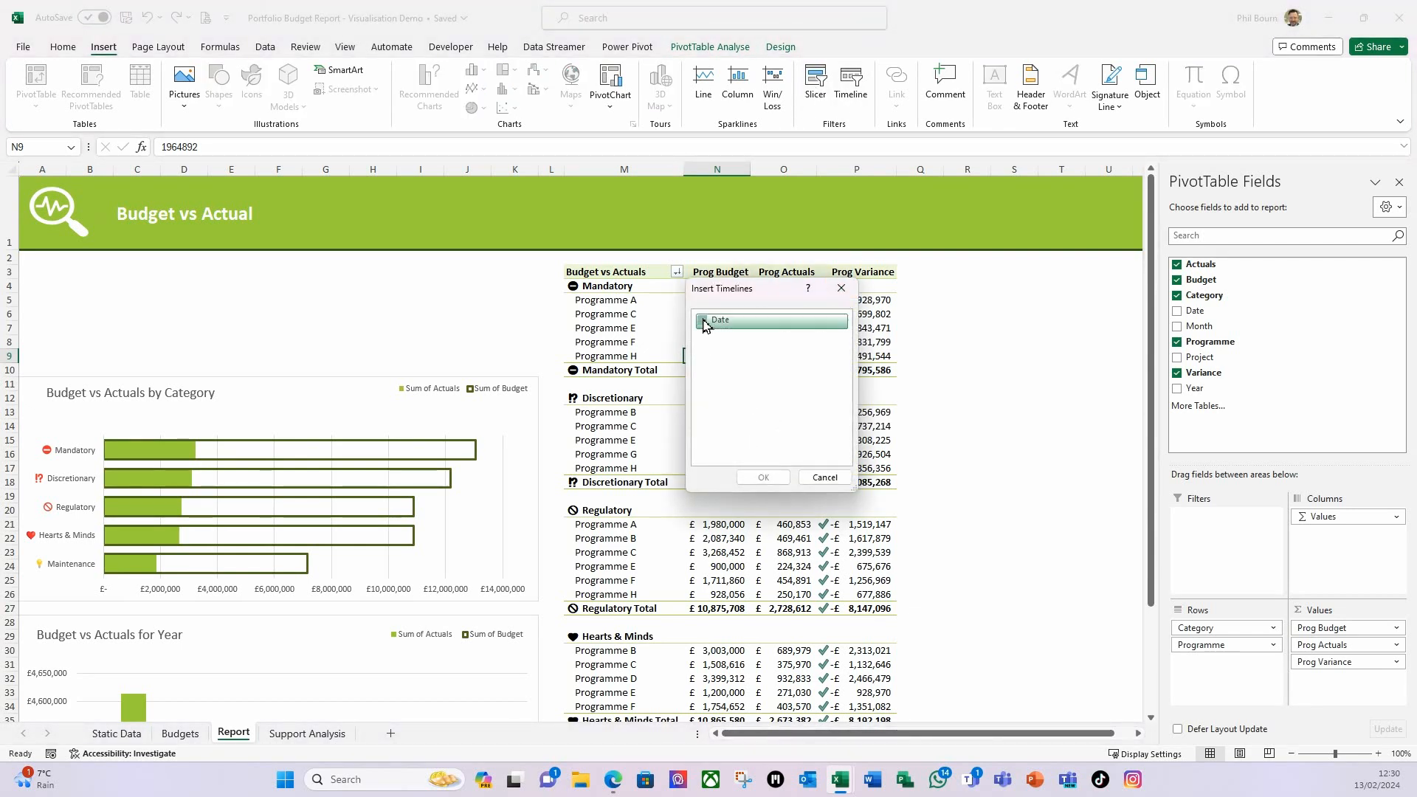
pyautogui.click(764, 478)
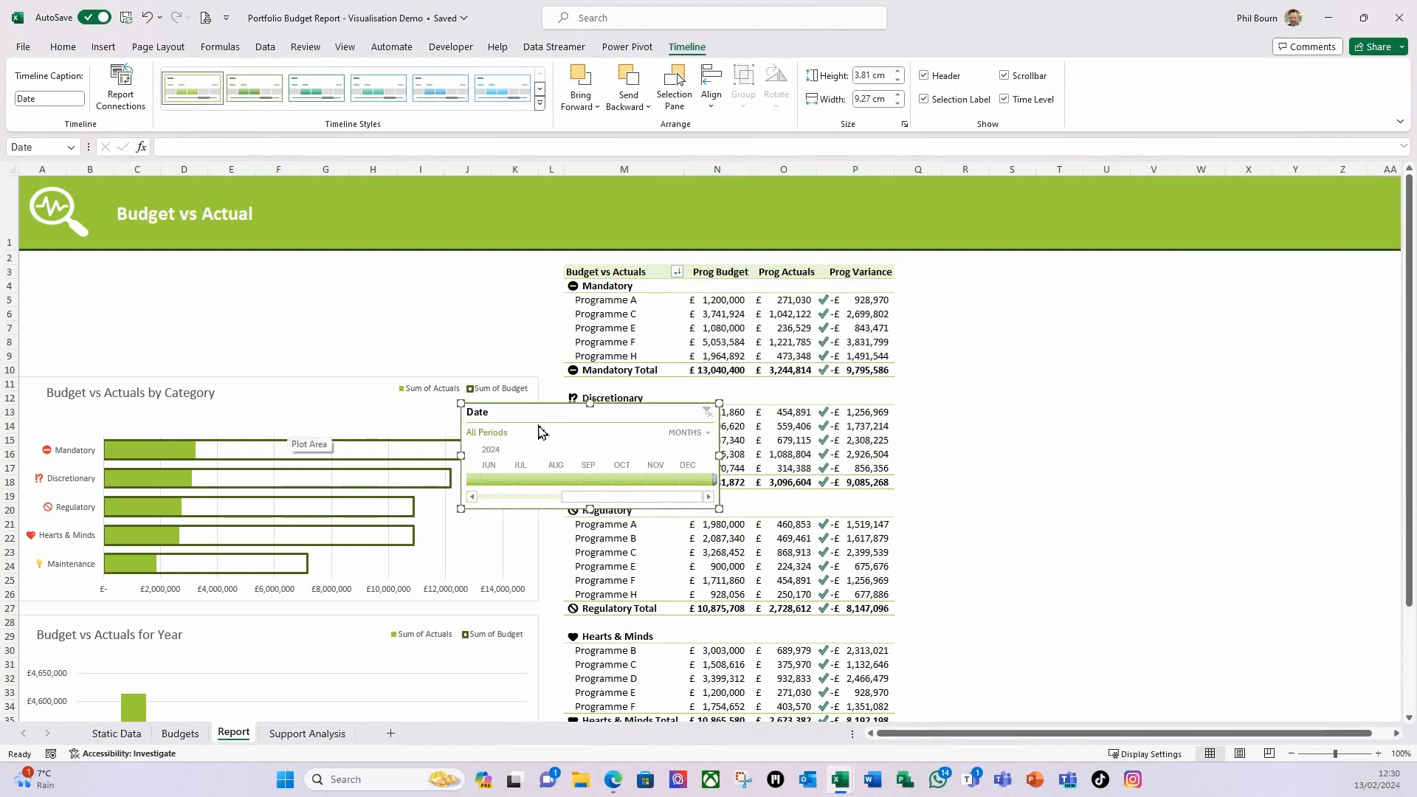
# Step: Move the Date timeline above the Budget vs Actuals by Category chart and widen it to about 18.6 cm to match
pyautogui.moveTo(544, 414); pyautogui.dragTo(107, 275)
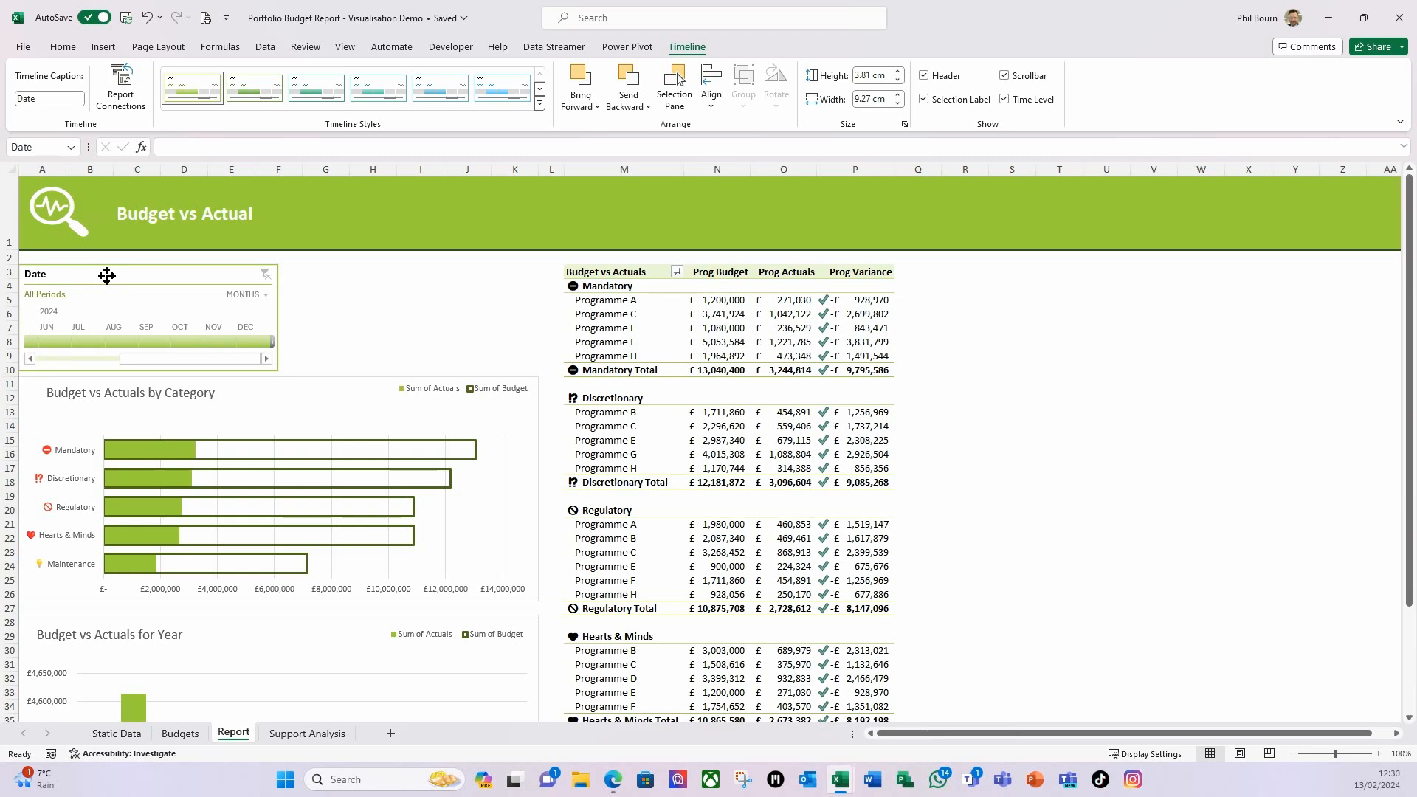
pyautogui.click(107, 275)
pyautogui.moveTo(277, 318); pyautogui.dragTo(528, 340)
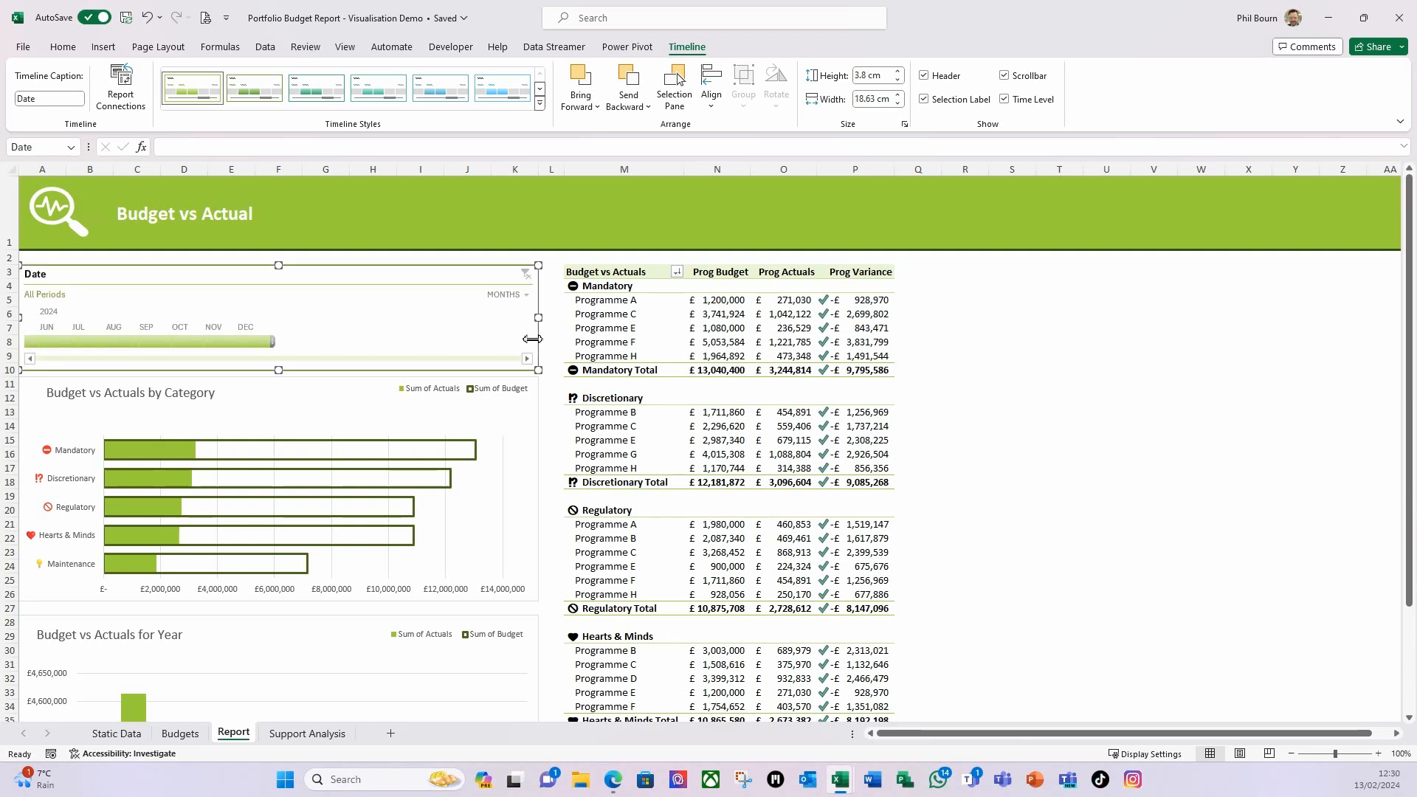
# Step: Extend the Date timeline selection to all months of 2024 and narrow the timeline to about 15.24 cm
pyautogui.moveTo(273, 342); pyautogui.dragTo(534, 349)
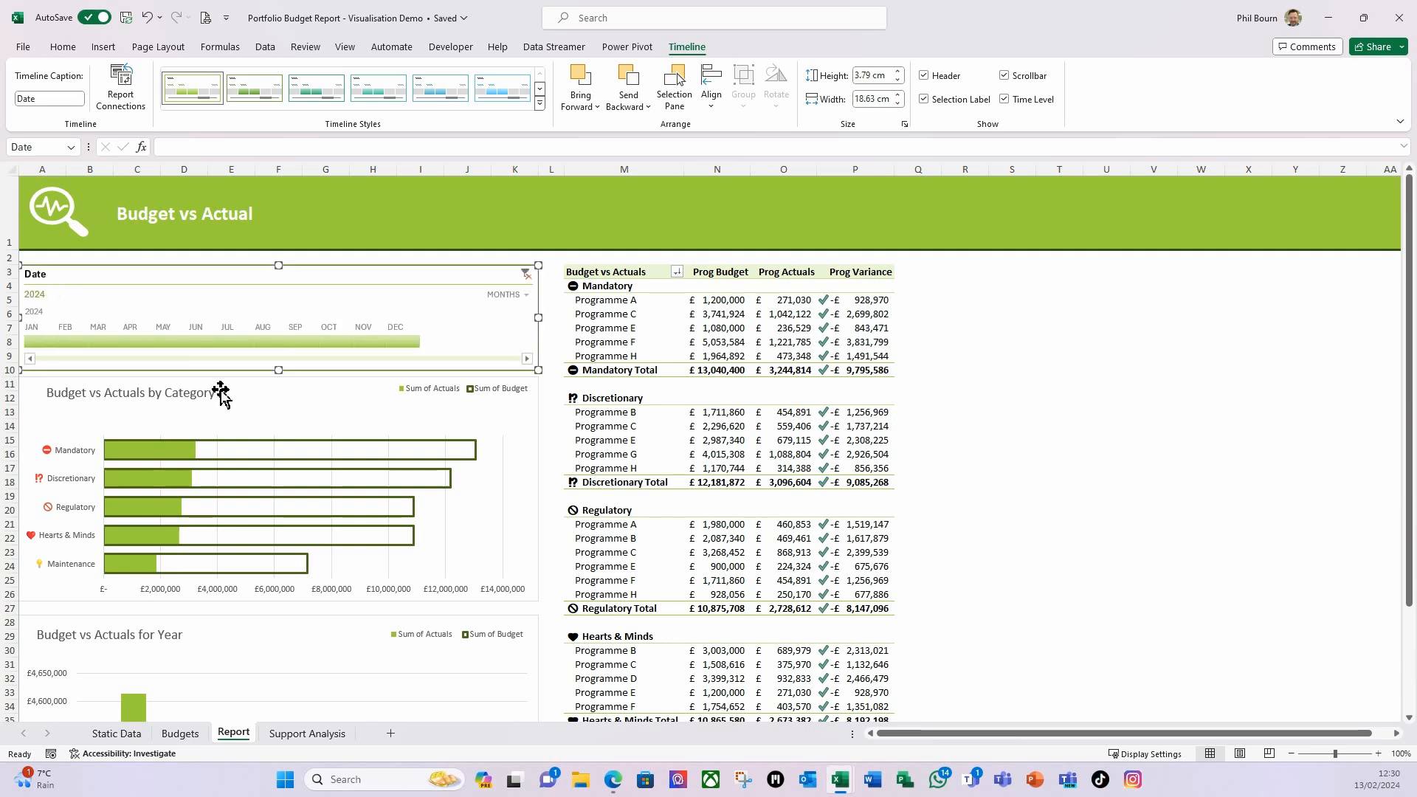
pyautogui.moveTo(539, 321); pyautogui.dragTo(459, 327)
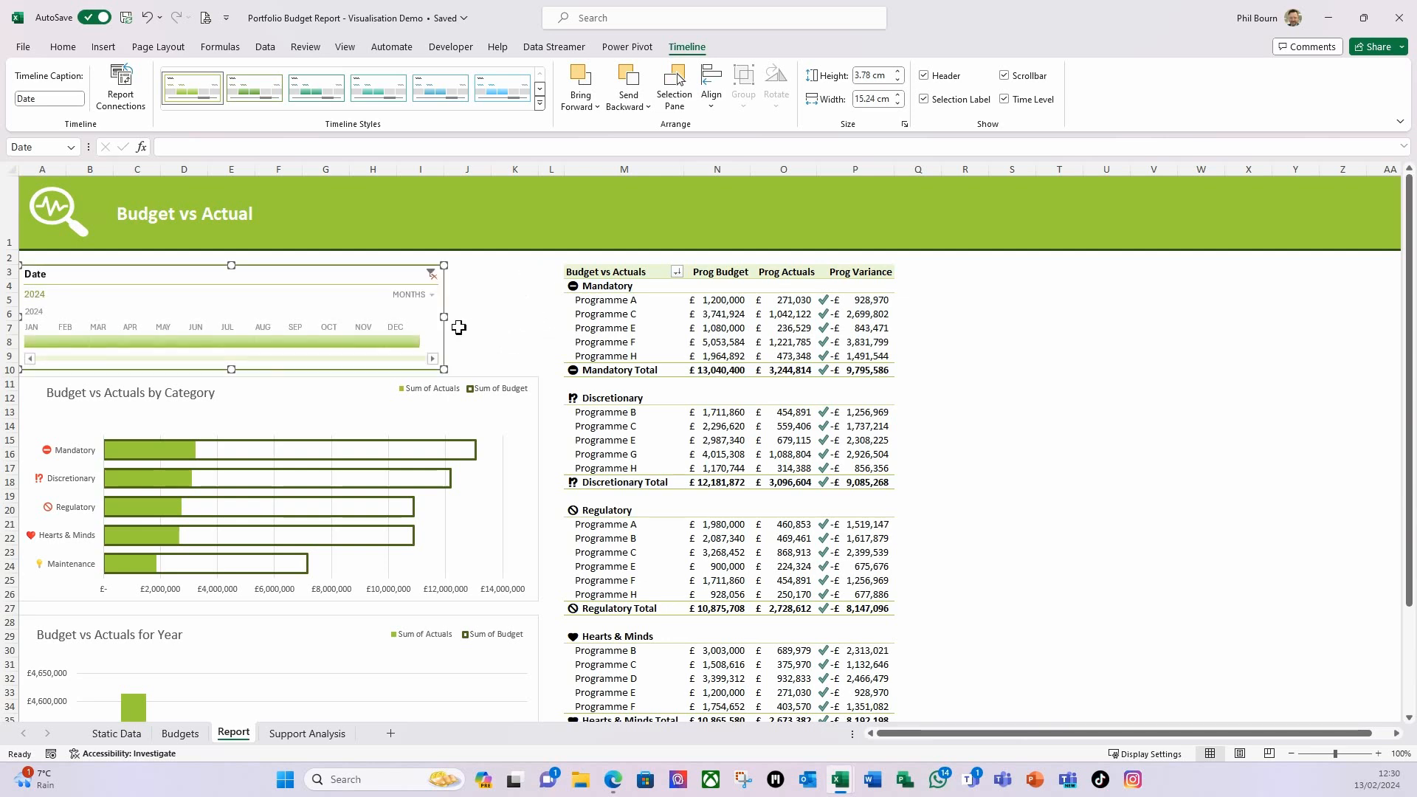
# Step: Rename the Budget vs Actuals PivotTable as PvtCategoryforReport
pyautogui.click(618, 324)
pyautogui.click(736, 343)
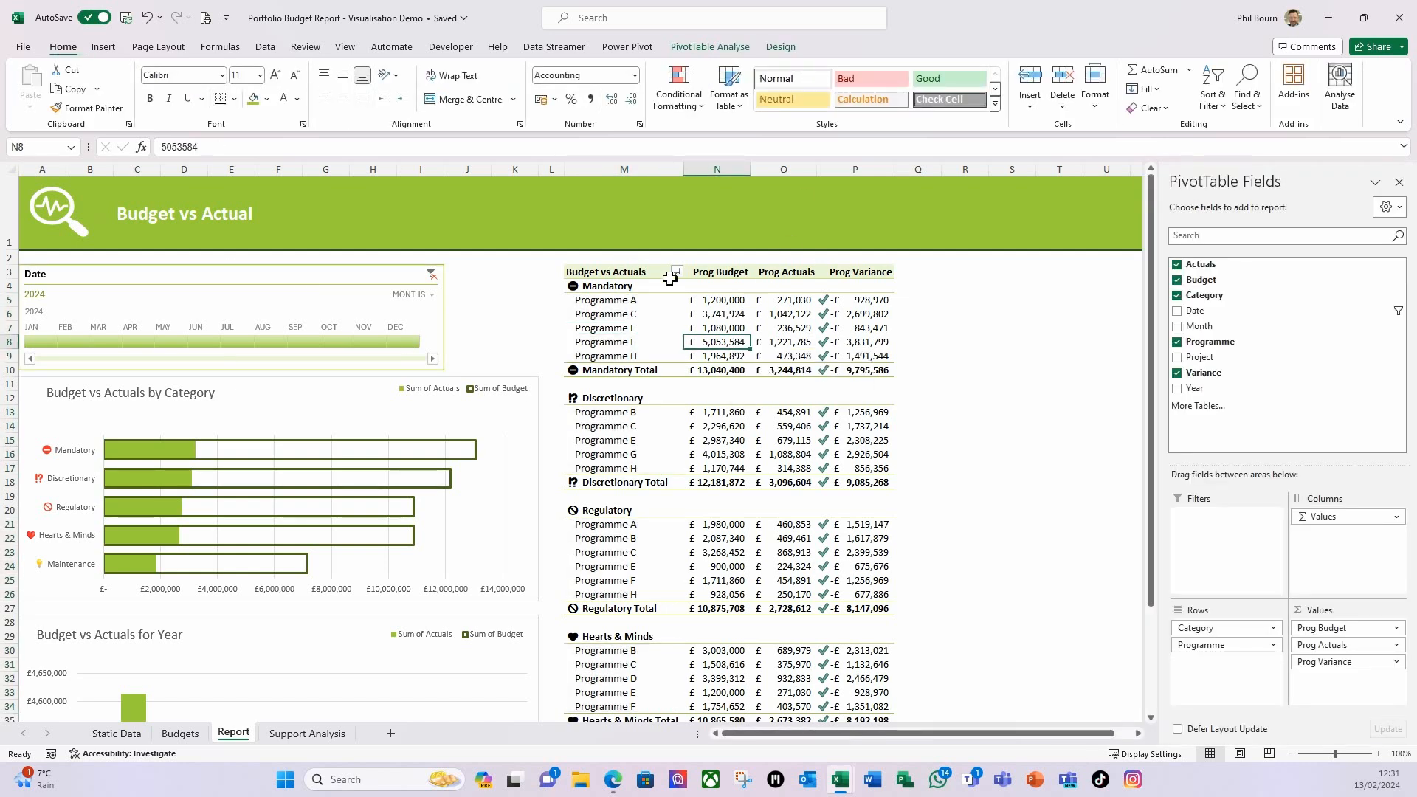
pyautogui.click(699, 48)
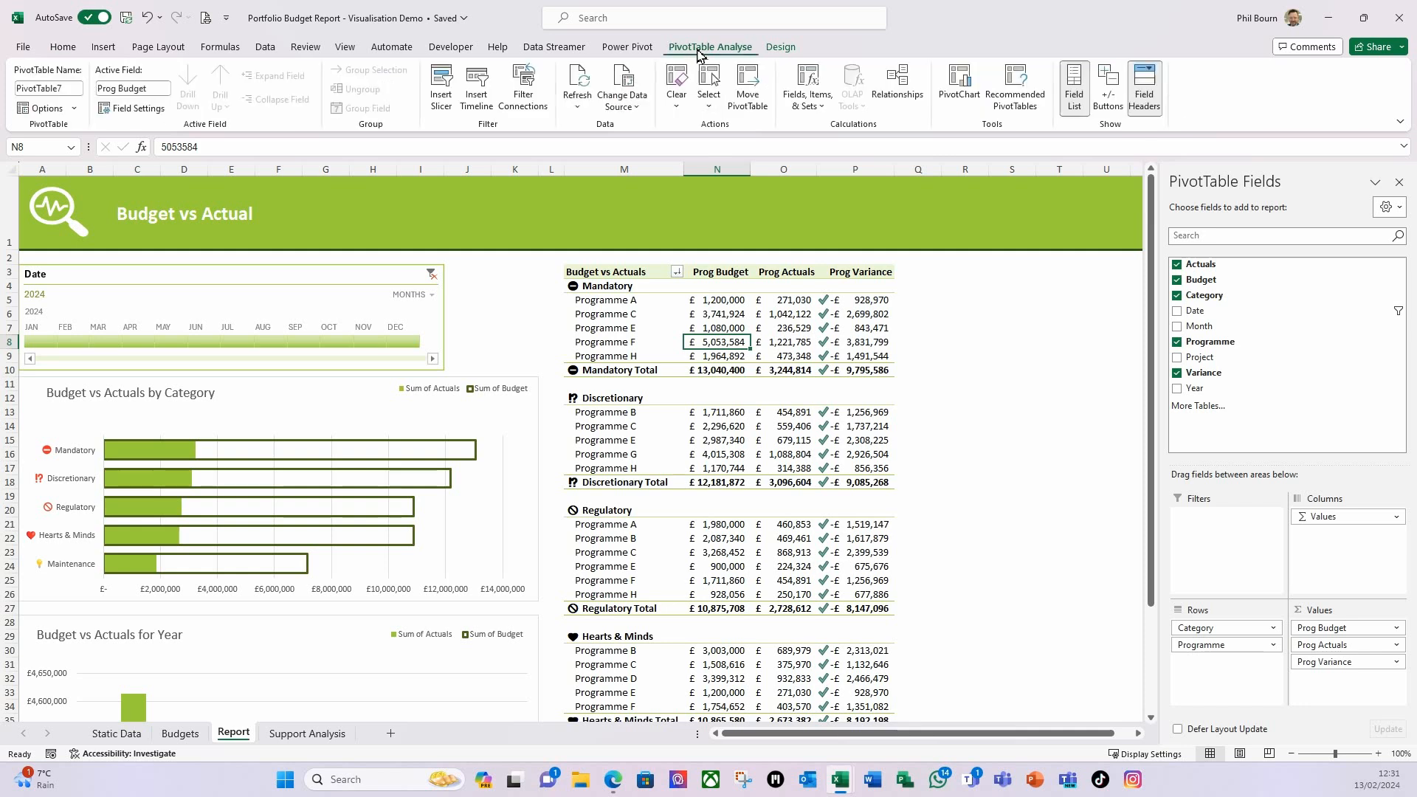
pyautogui.click(75, 93)
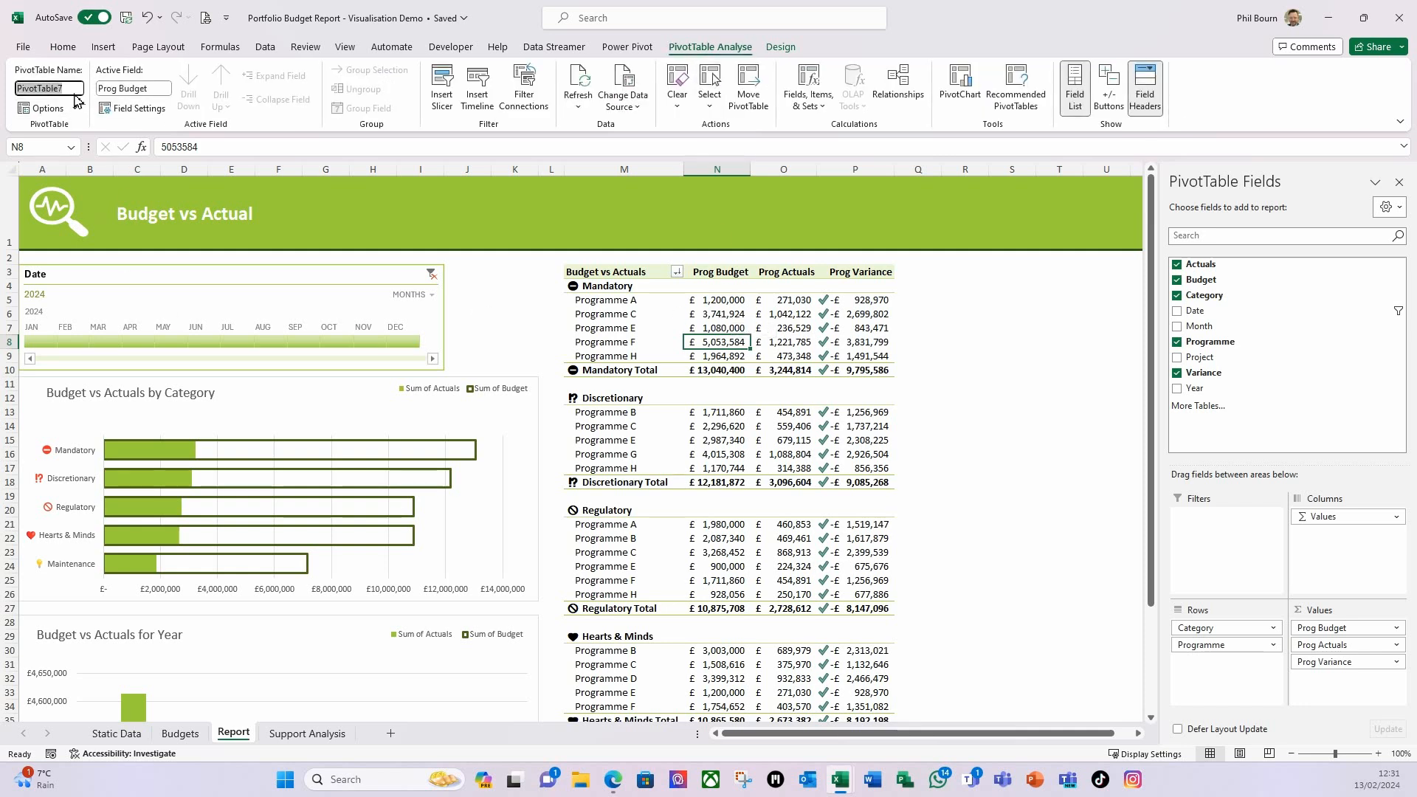
pyautogui.write('P')
pyautogui.write('Report')
pyautogui.press('Return')
# Step: Apply a darker green timeline style to the Date timeline
pyautogui.click(319, 278)
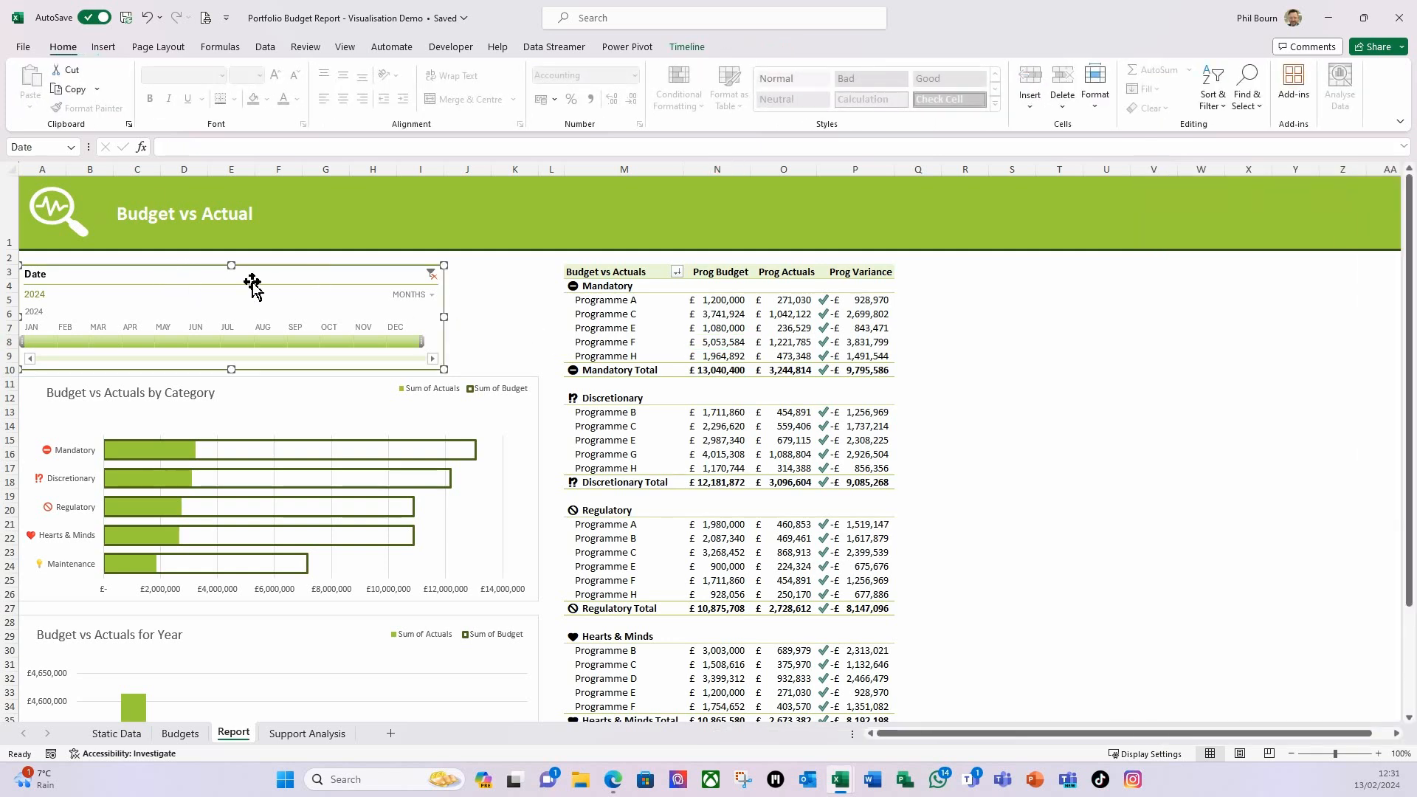
pyautogui.click(681, 49)
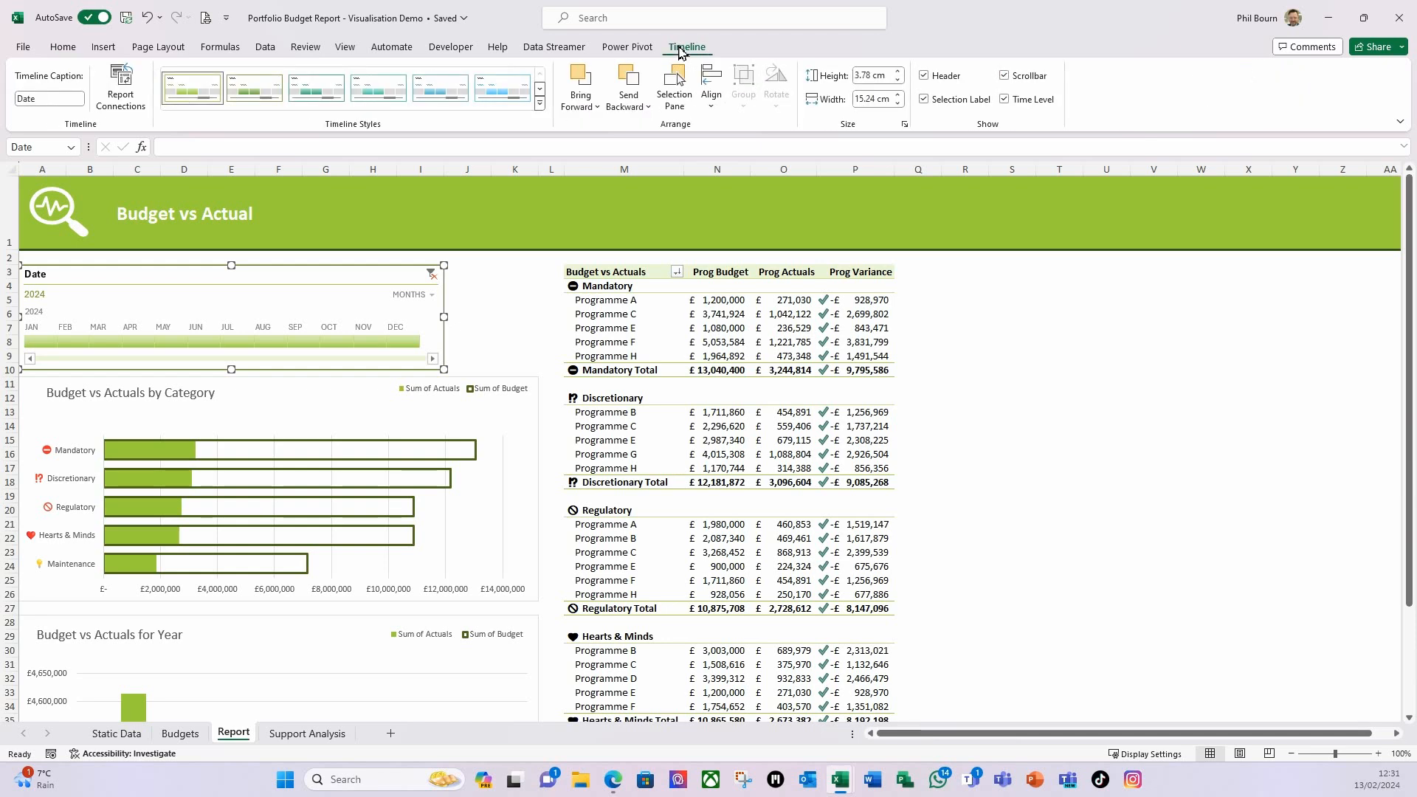
pyautogui.click(540, 89)
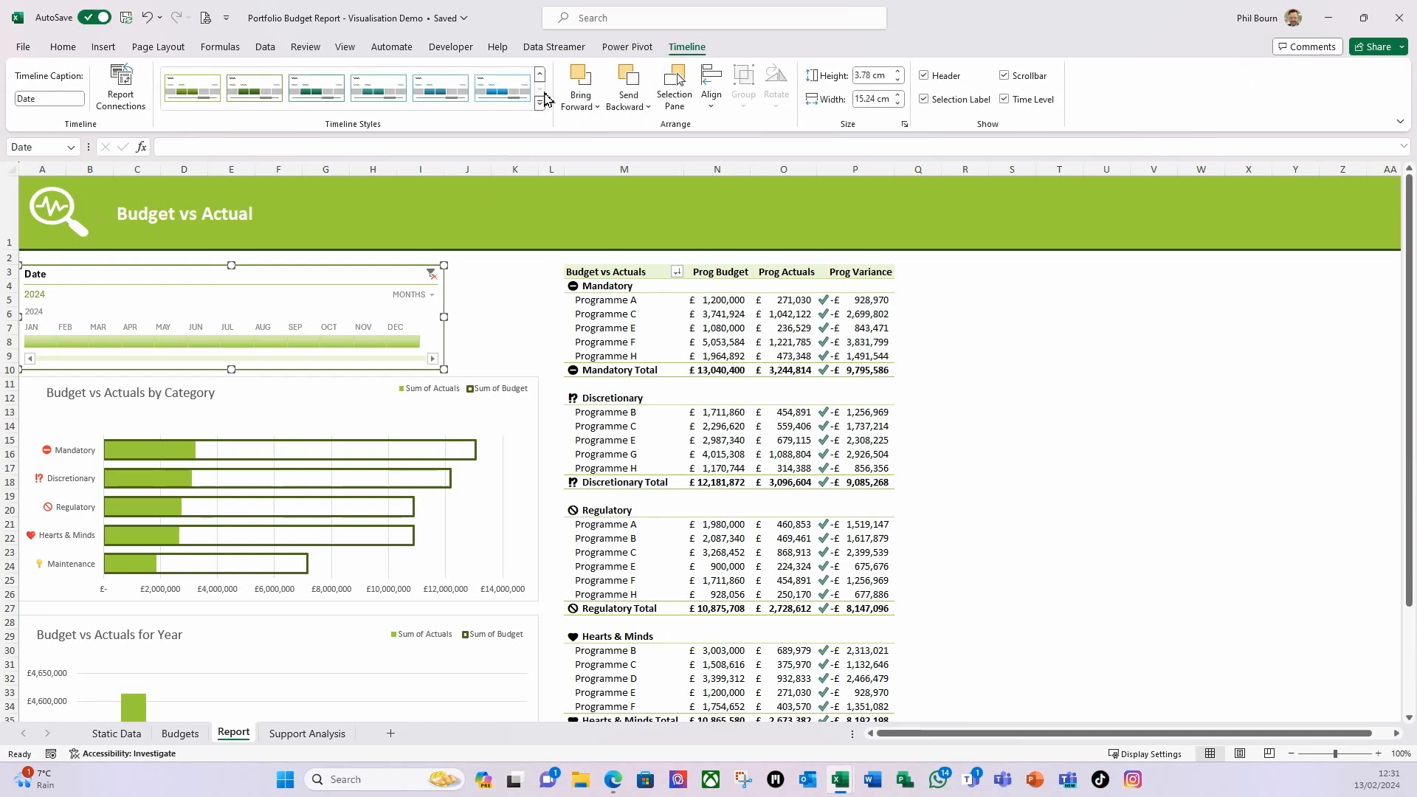
pyautogui.click(192, 87)
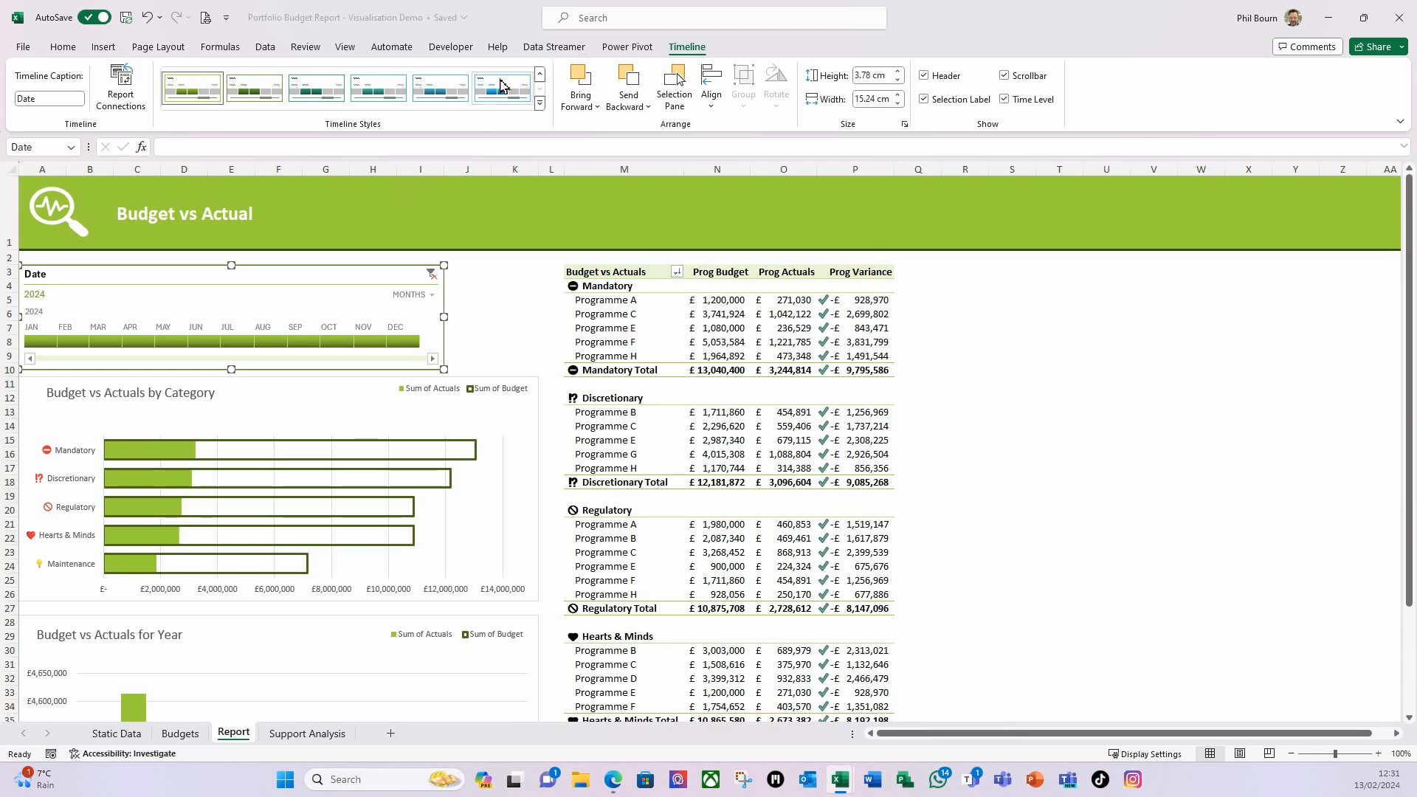
# Step: Connect the Date timeline to the PvtSupportBugvsActbyCategory PivotTable as well, through its report connections
pyautogui.rightClick(381, 280)
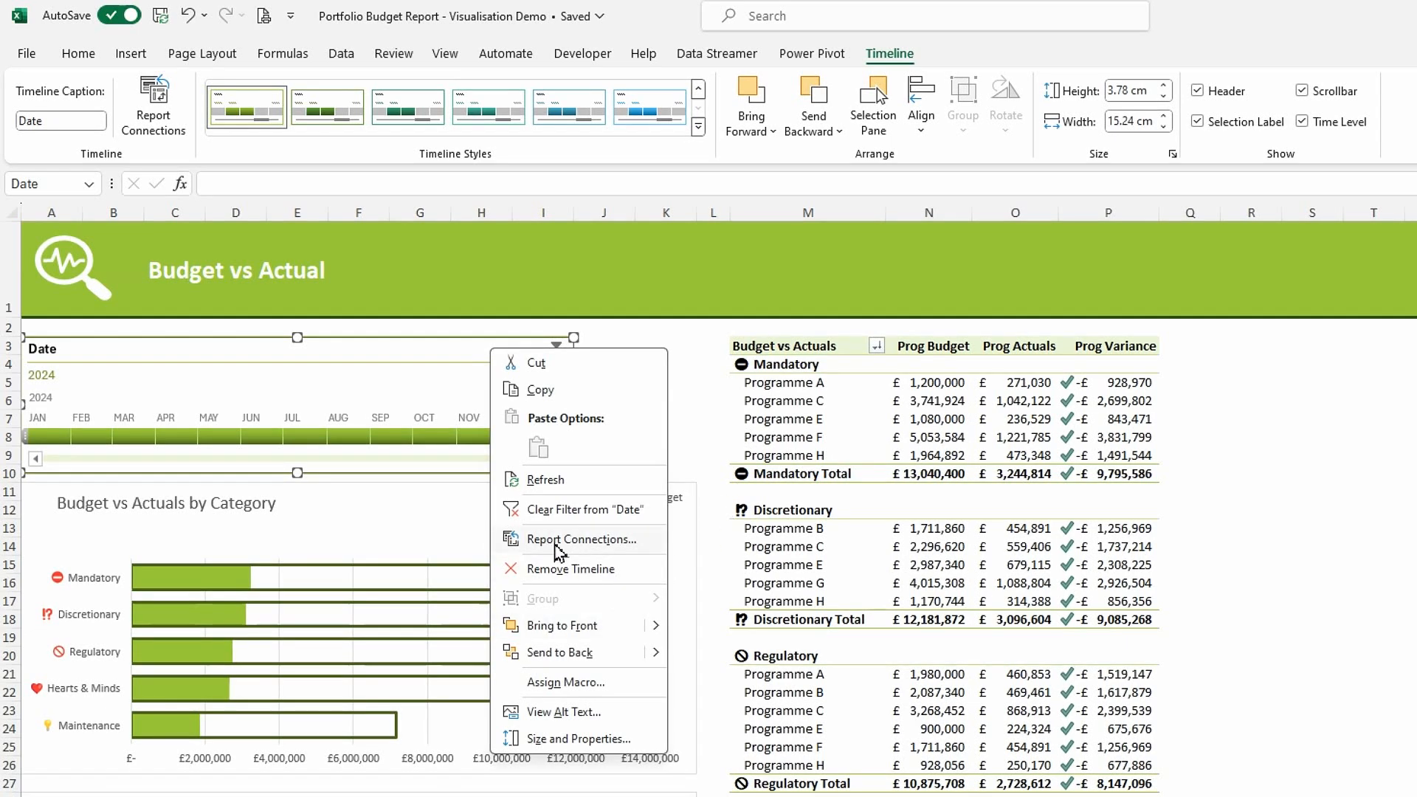
pyautogui.click(555, 550)
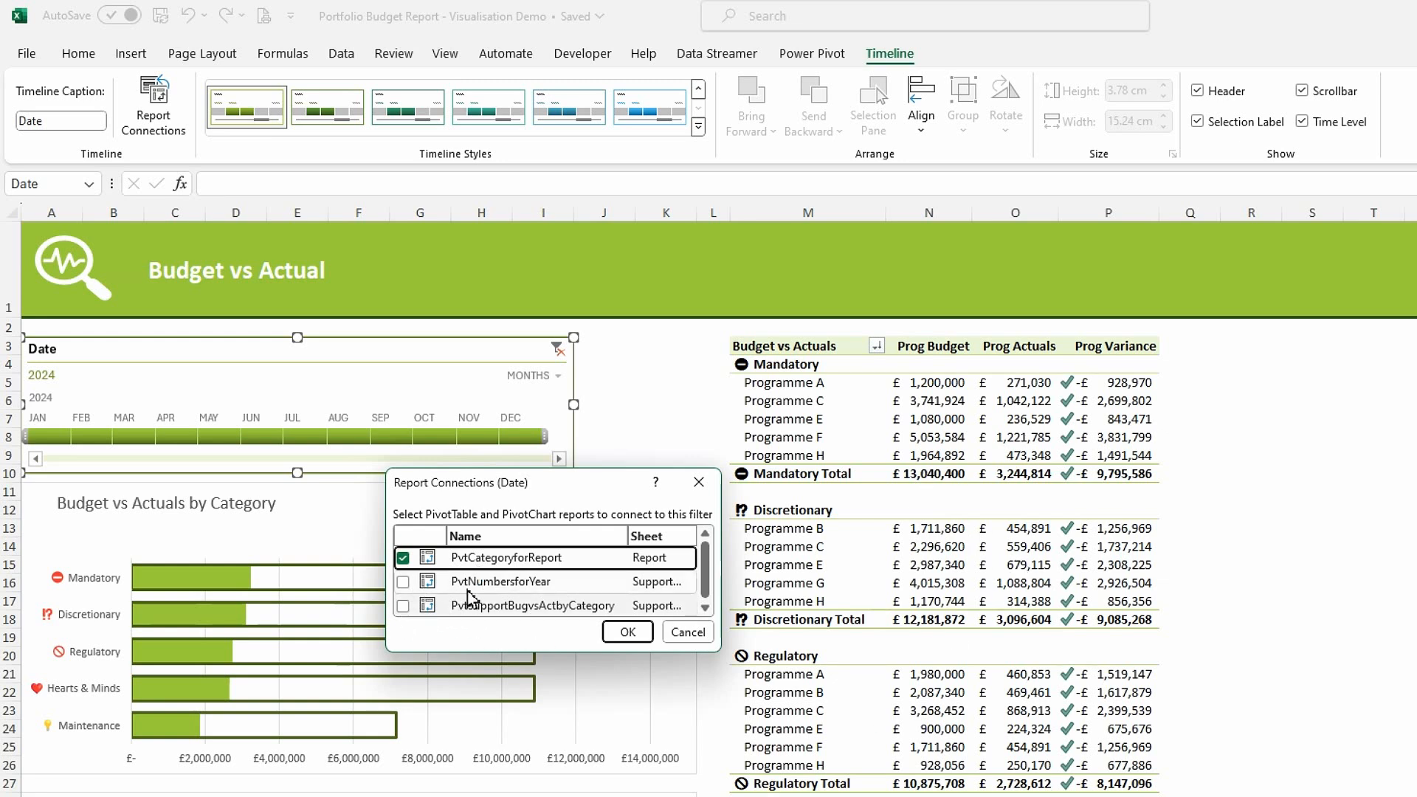
pyautogui.click(403, 607)
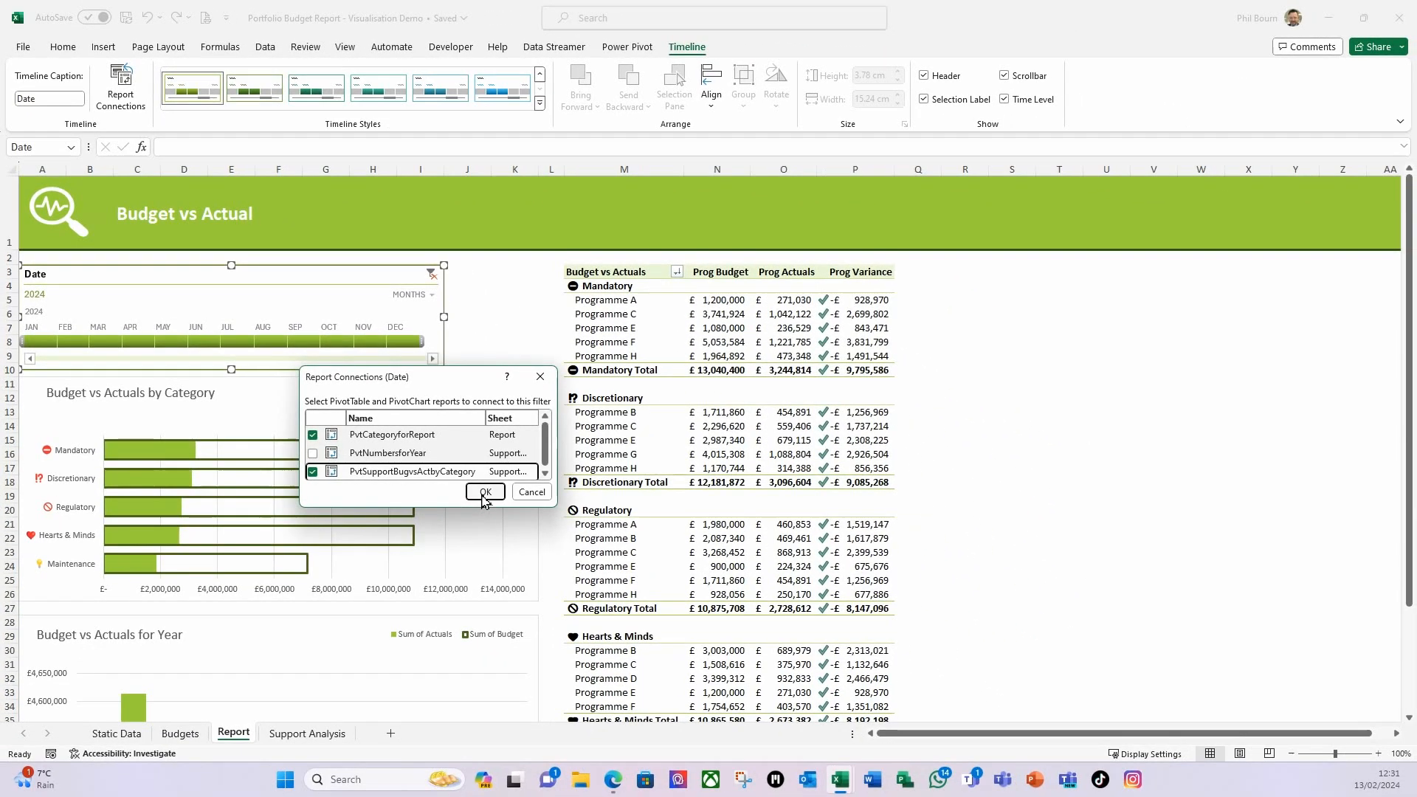
pyautogui.click(485, 493)
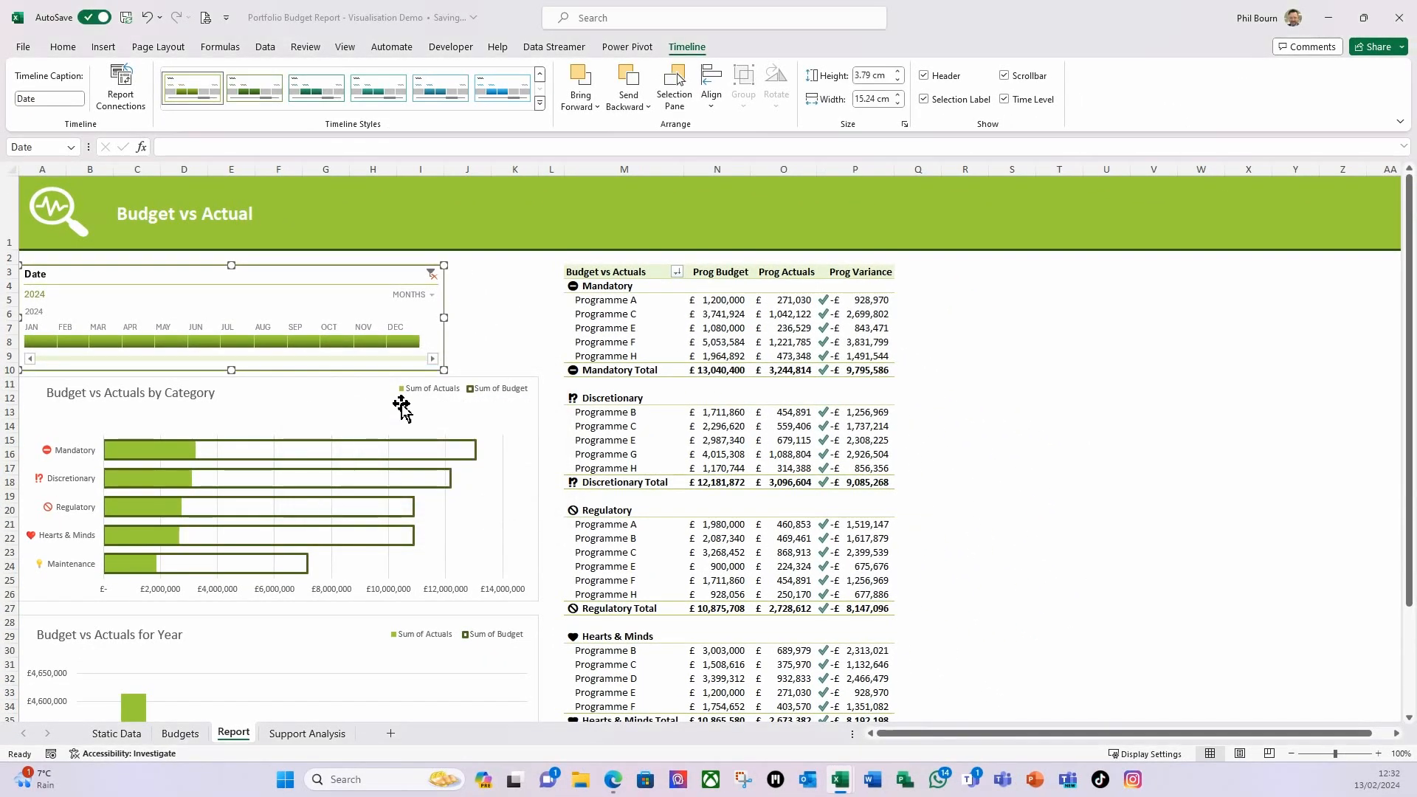
# Step: Filter the report to January 2024 with the Date timeline and check the charts and PivotTable
pyautogui.scroll(-1, 504, 319)
pyautogui.click(1037, 355)
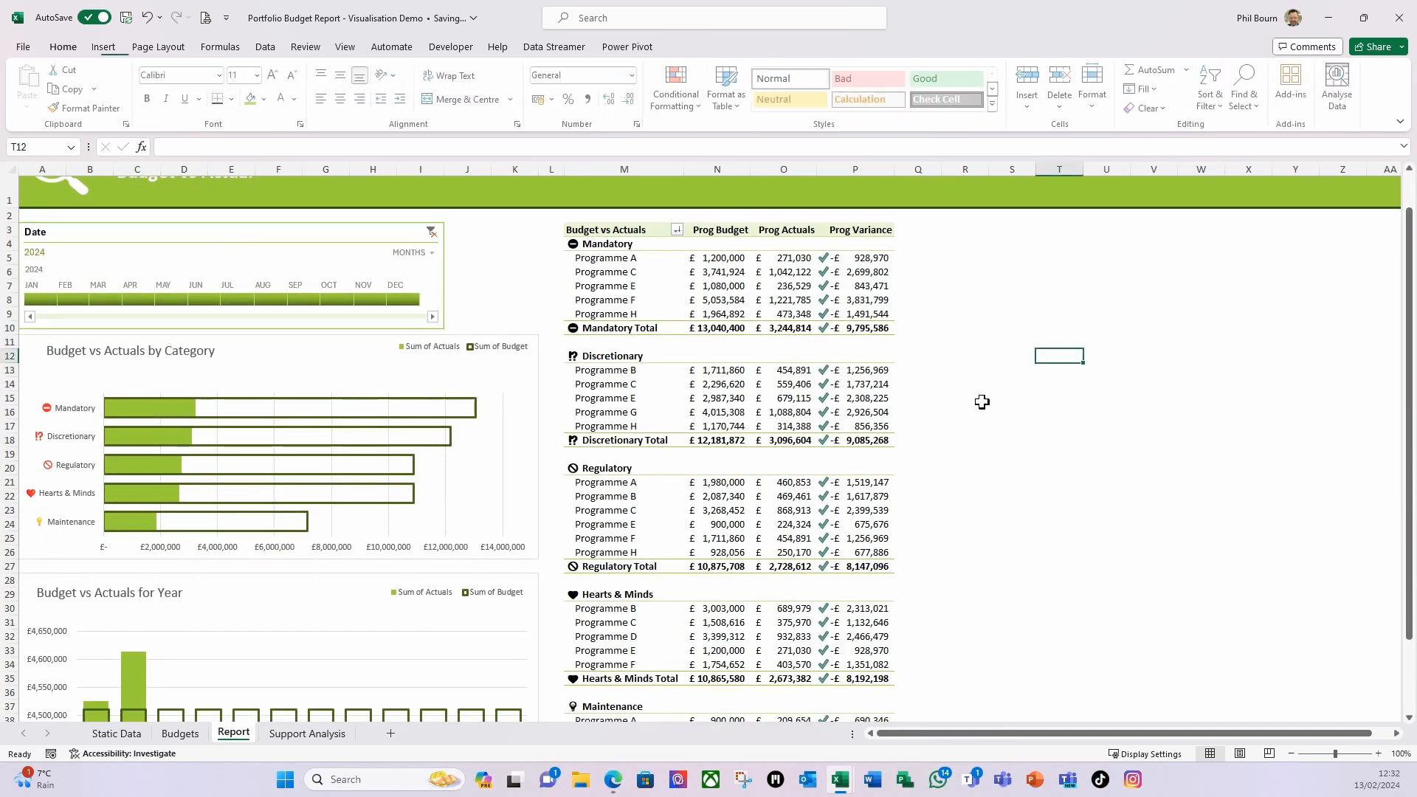
pyautogui.scroll(-3, 436, 550)
pyautogui.scroll(5, 437, 553)
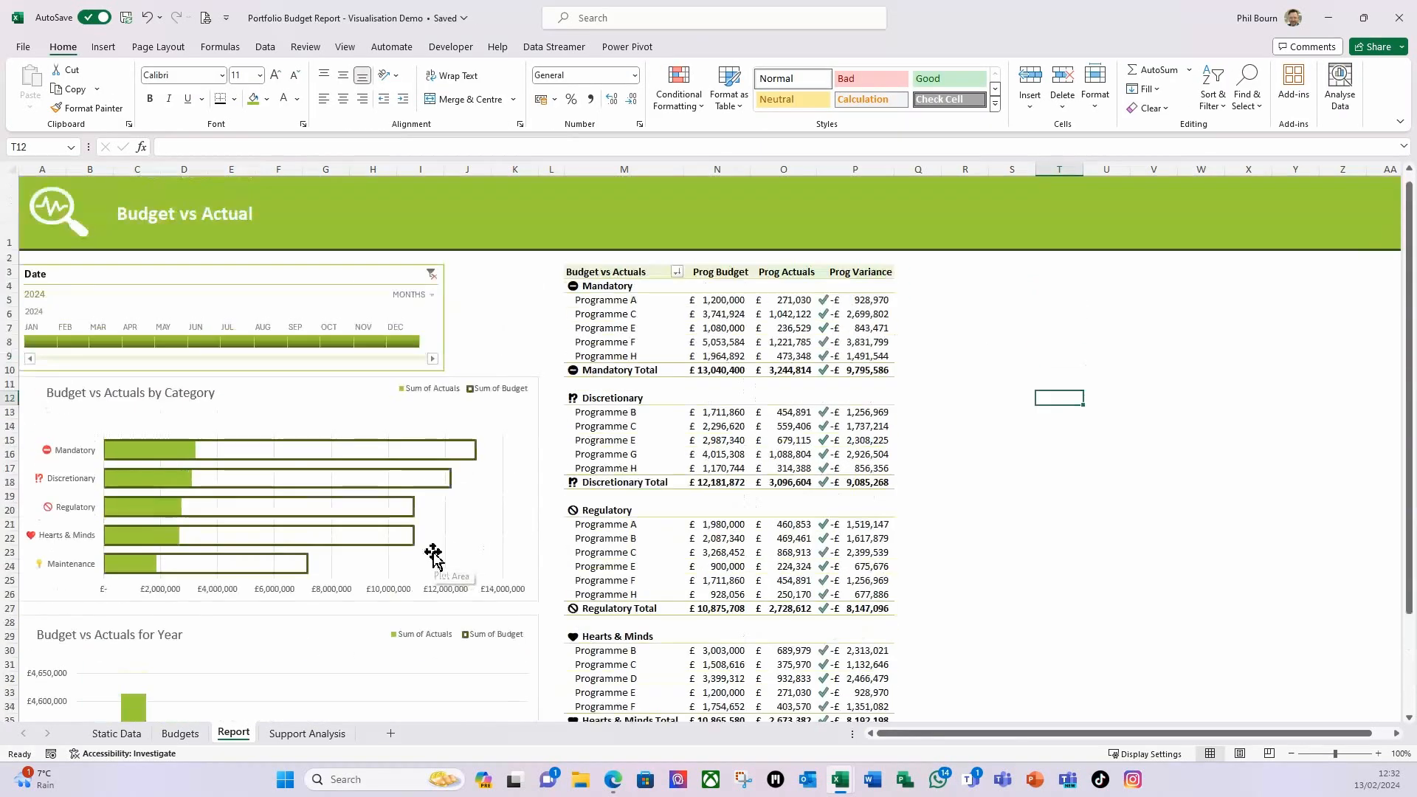
pyautogui.scroll(-4, 151, 444)
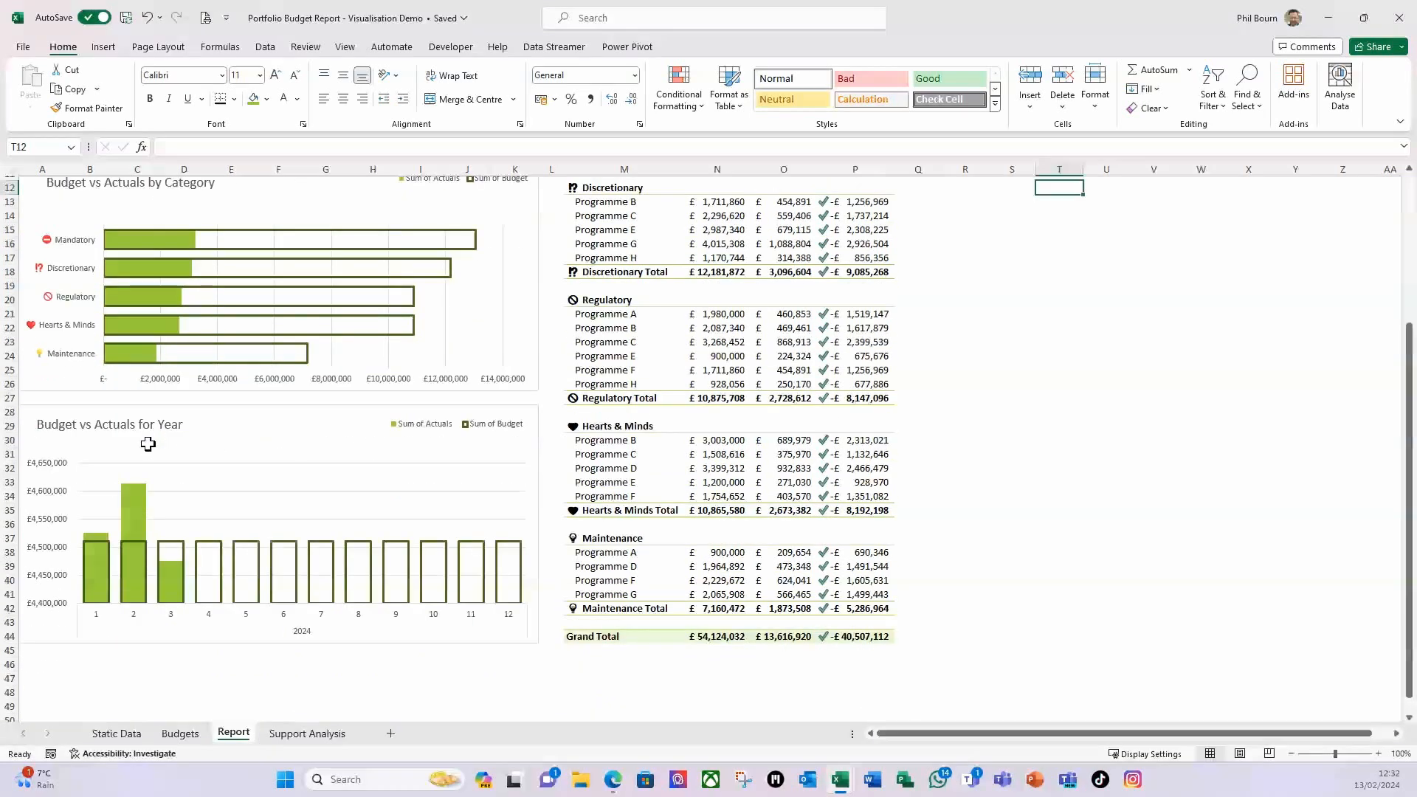
pyautogui.scroll(4, 144, 445)
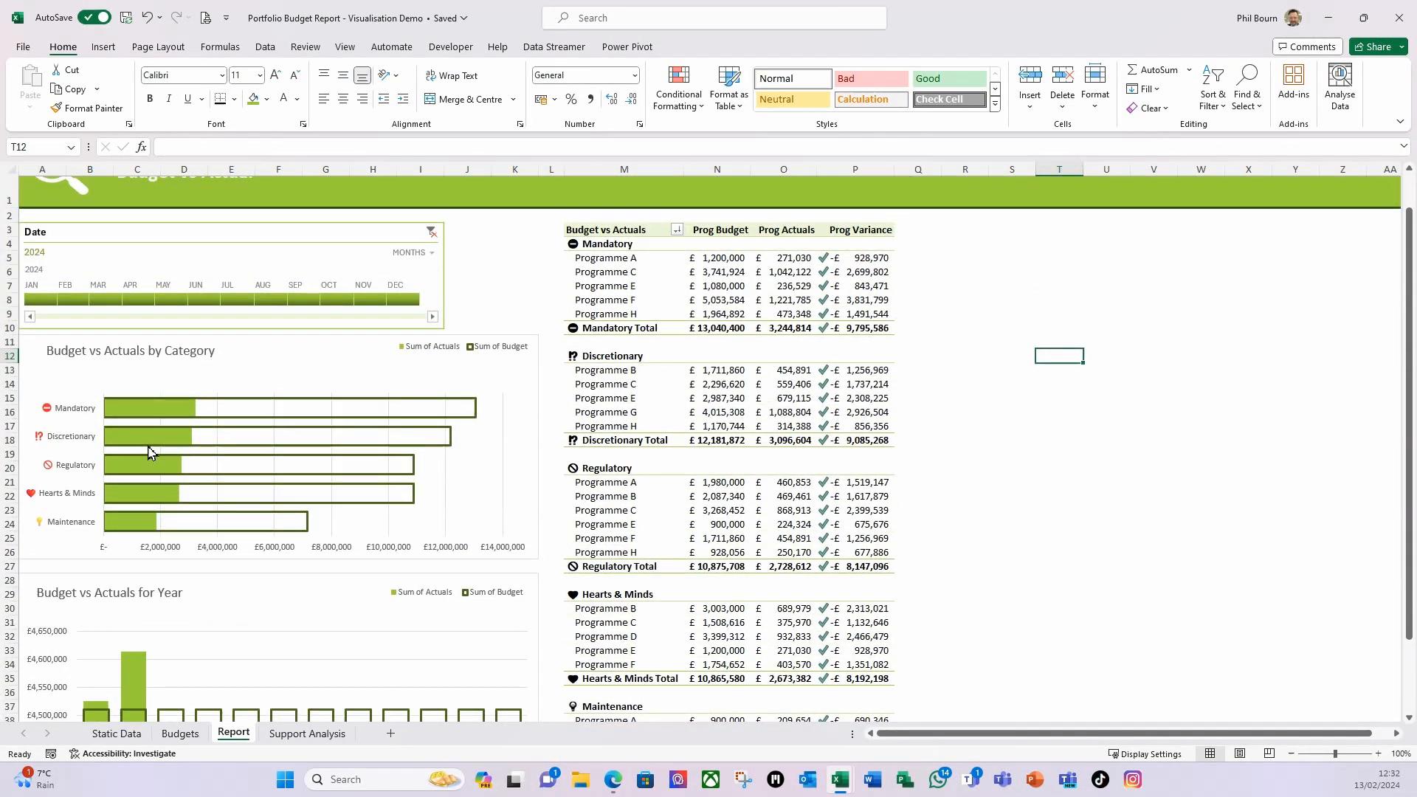
pyautogui.click(42, 299)
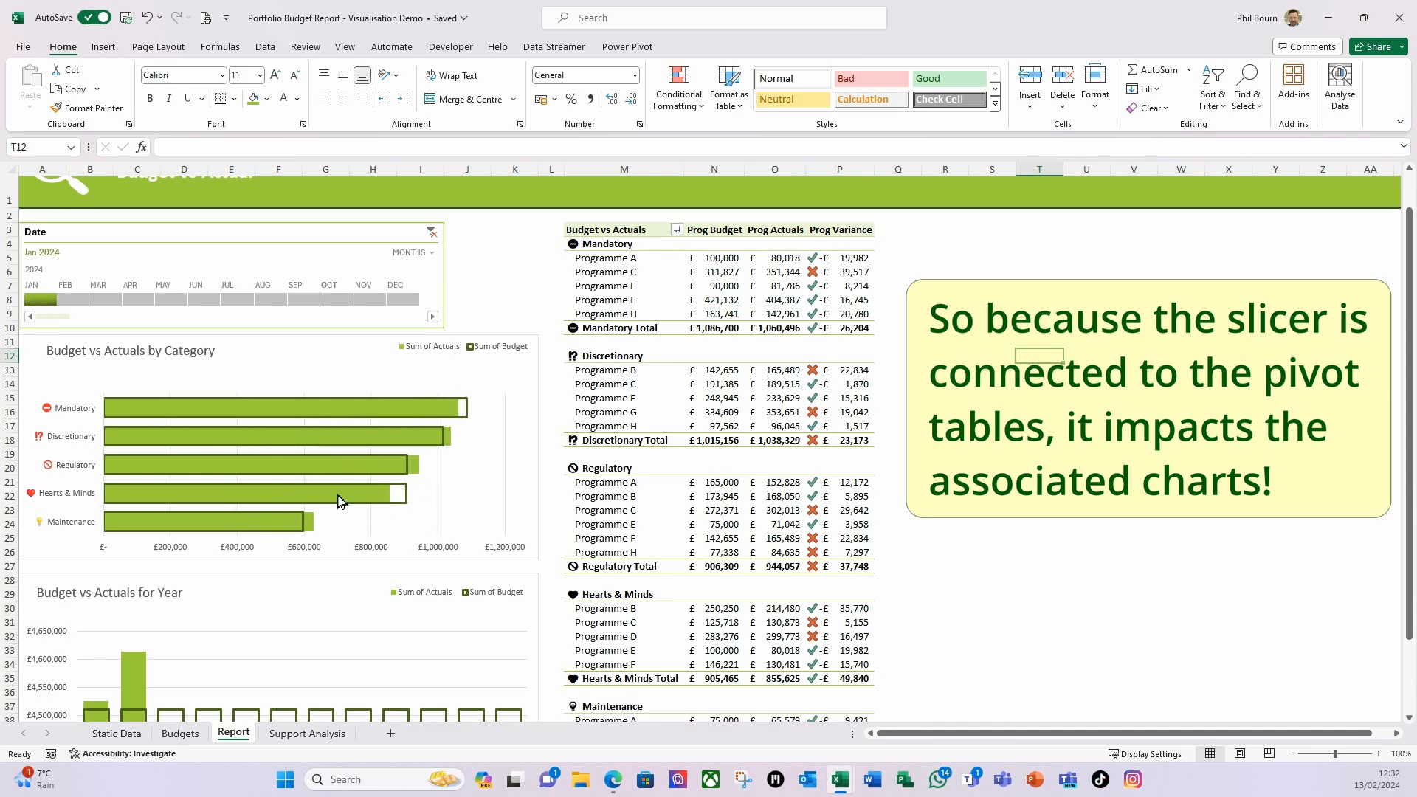
pyautogui.scroll(-3, 370, 528)
pyautogui.scroll(3, 379, 531)
# Step: Filter the report to February 2024 with the Date timeline and review the charts and variances
pyautogui.click(73, 301)
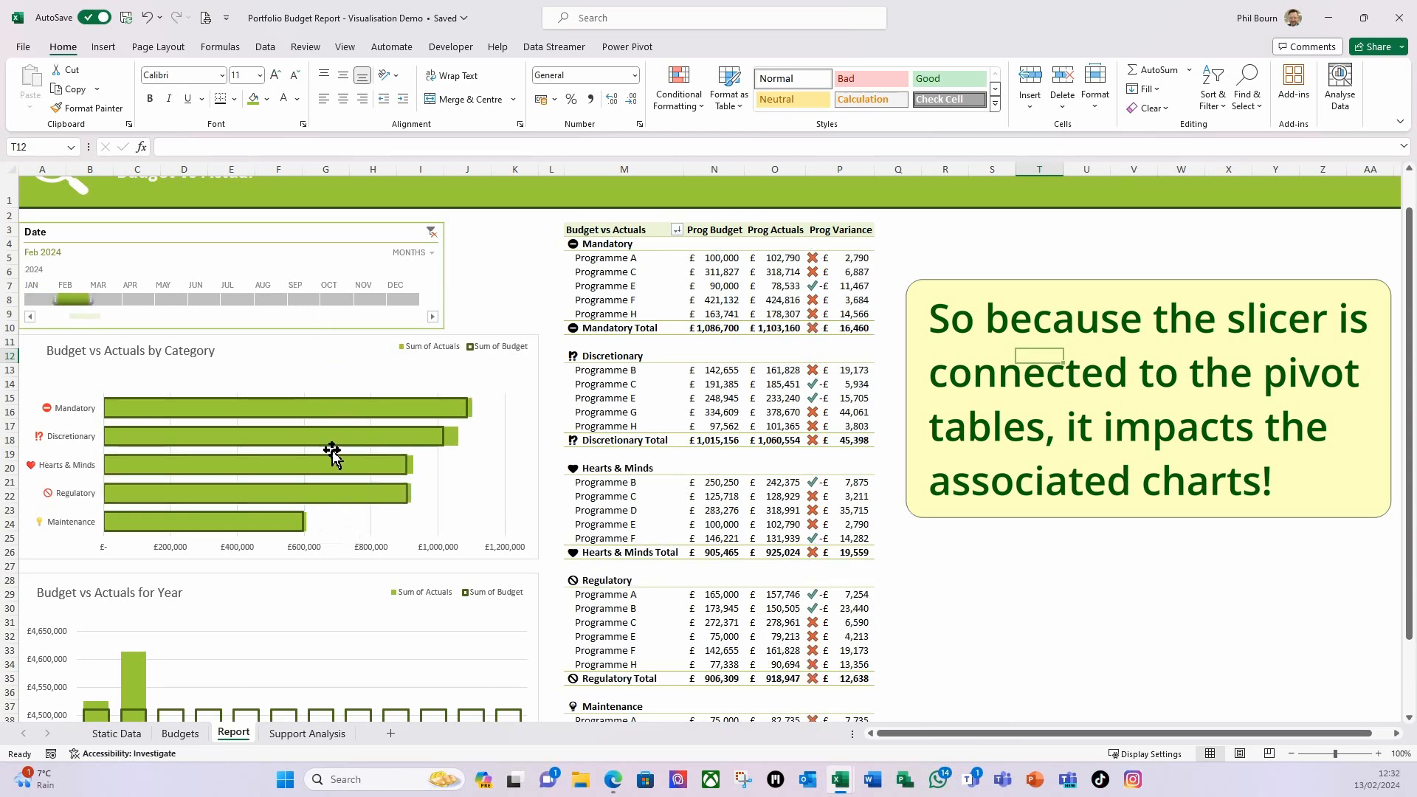
pyautogui.scroll(1, 331, 454)
pyautogui.scroll(-1, 331, 463)
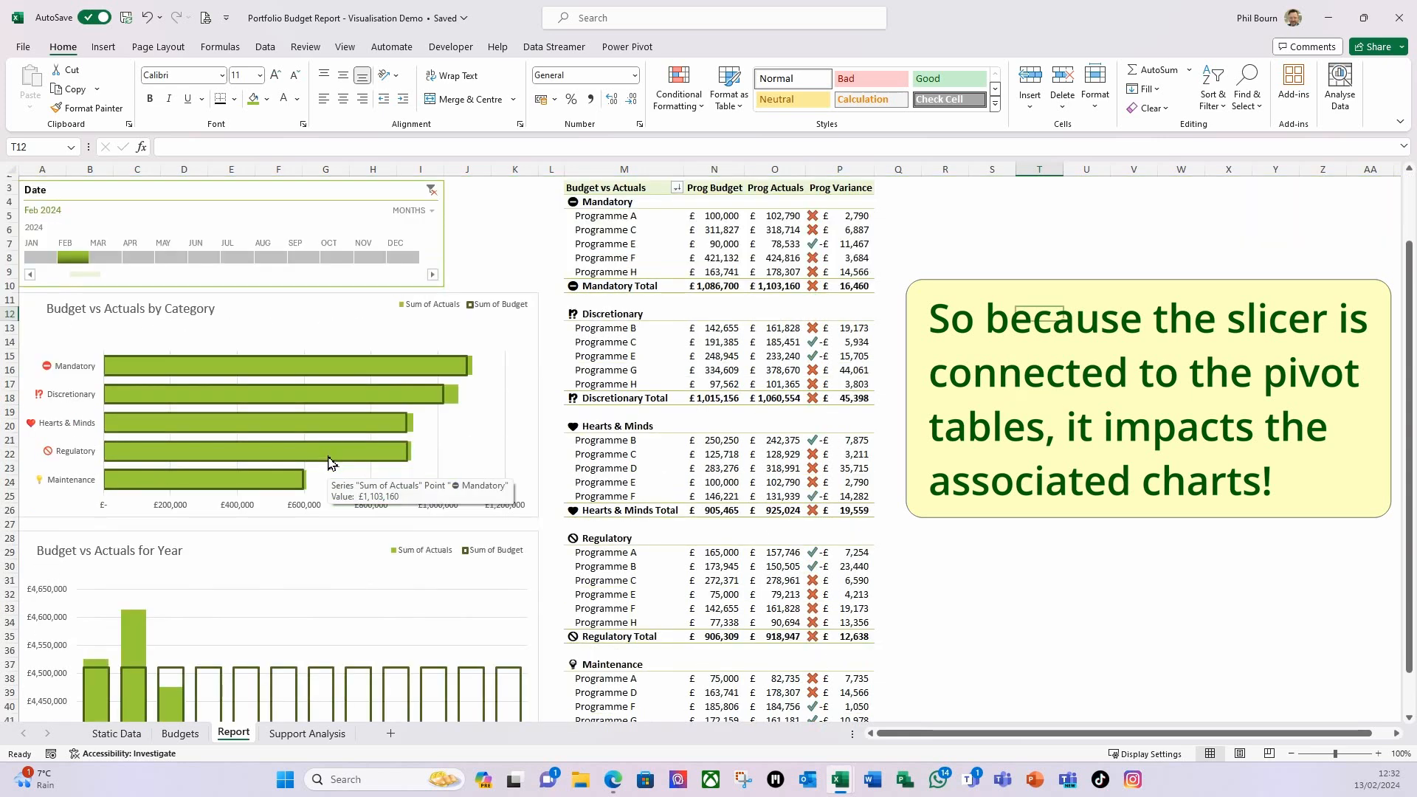
pyautogui.scroll(-2, 330, 463)
pyautogui.scroll(4, 329, 462)
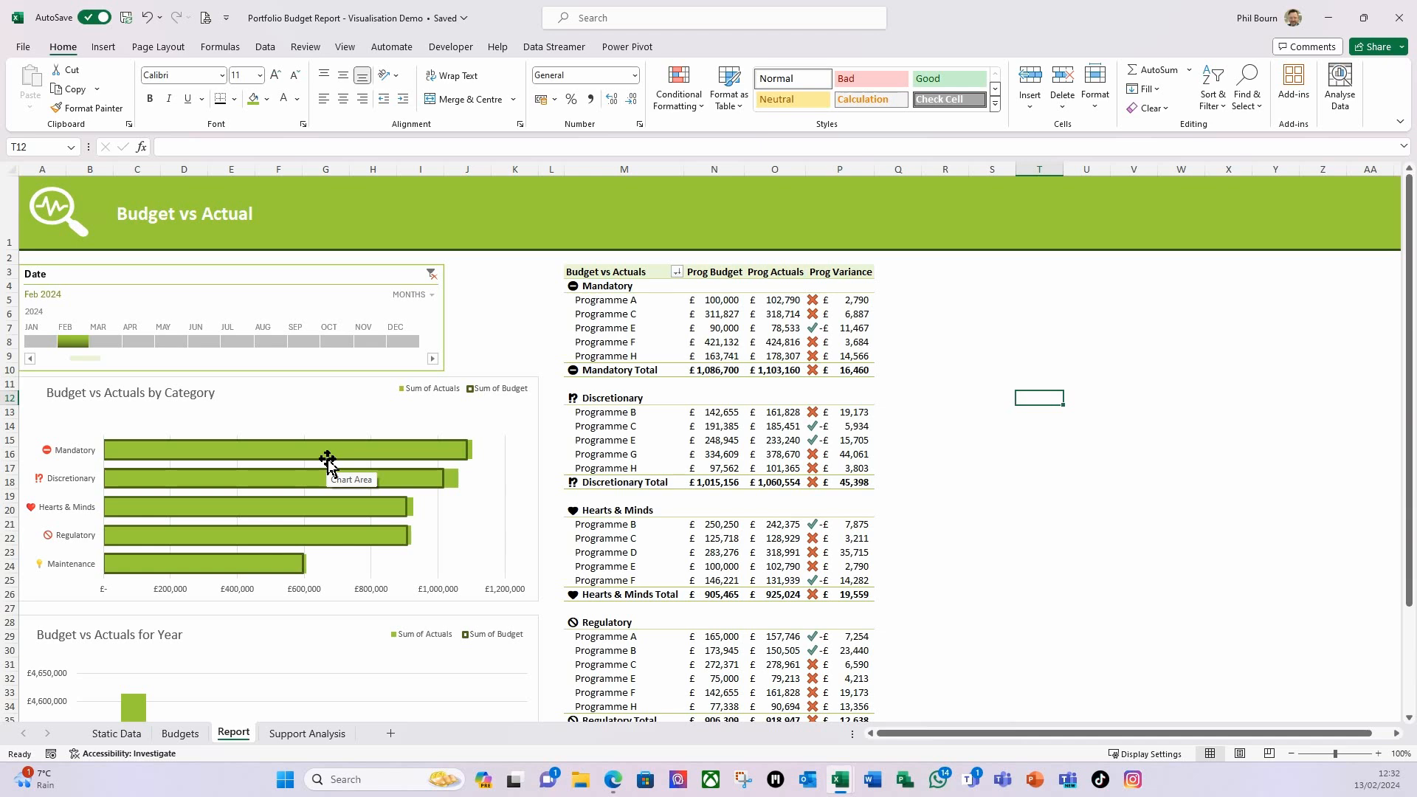
pyautogui.click(499, 270)
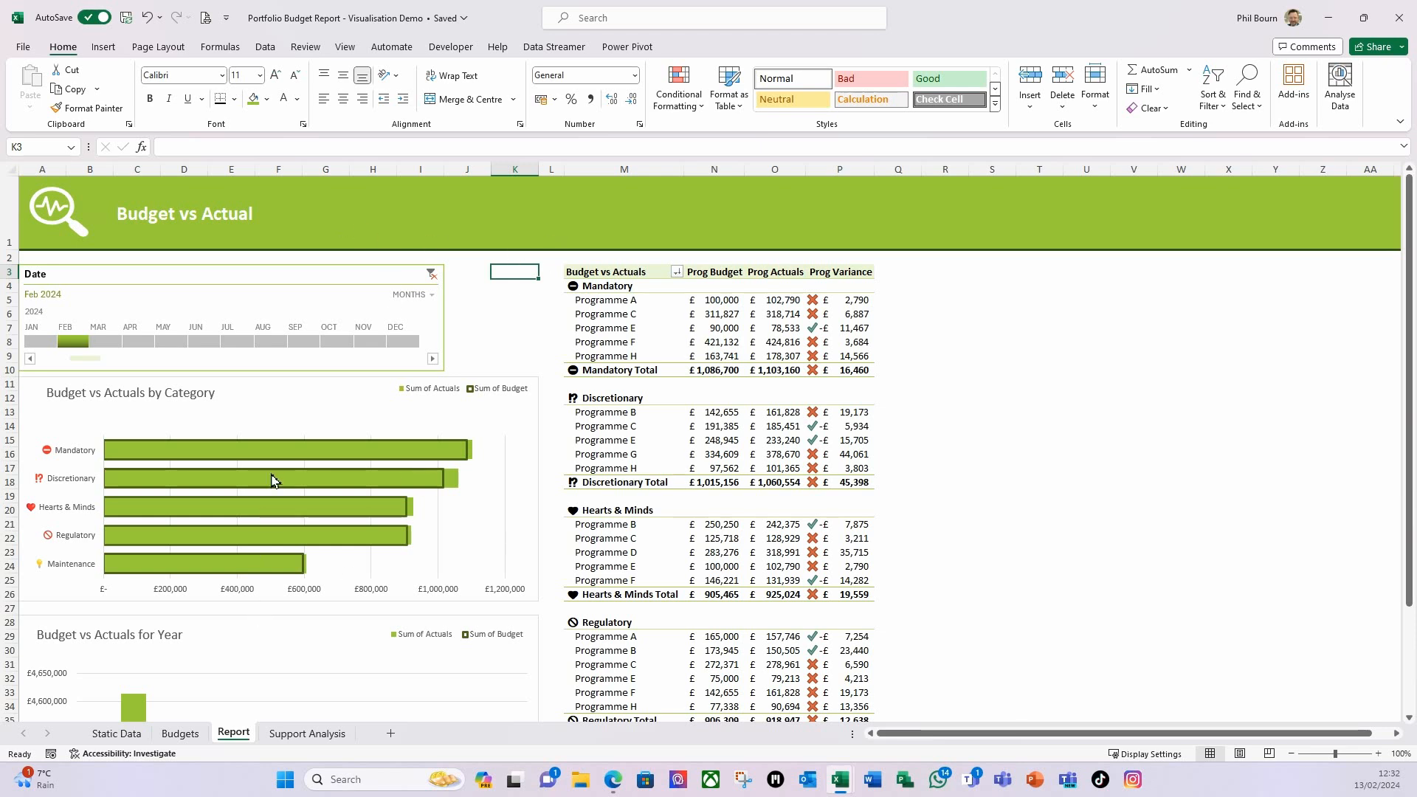
# Step: On the Support Analysis sheet, enter labels Portfolio Budget, Portfolio Actuals, Portfolio Variance in D2:D4 and 2024 Budget, YTD Budget, YTD Actuals, YTD Variance in G2:G5
pyautogui.moveTo(273, 480)
pyautogui.click(311, 741)
pyautogui.click(233, 565)
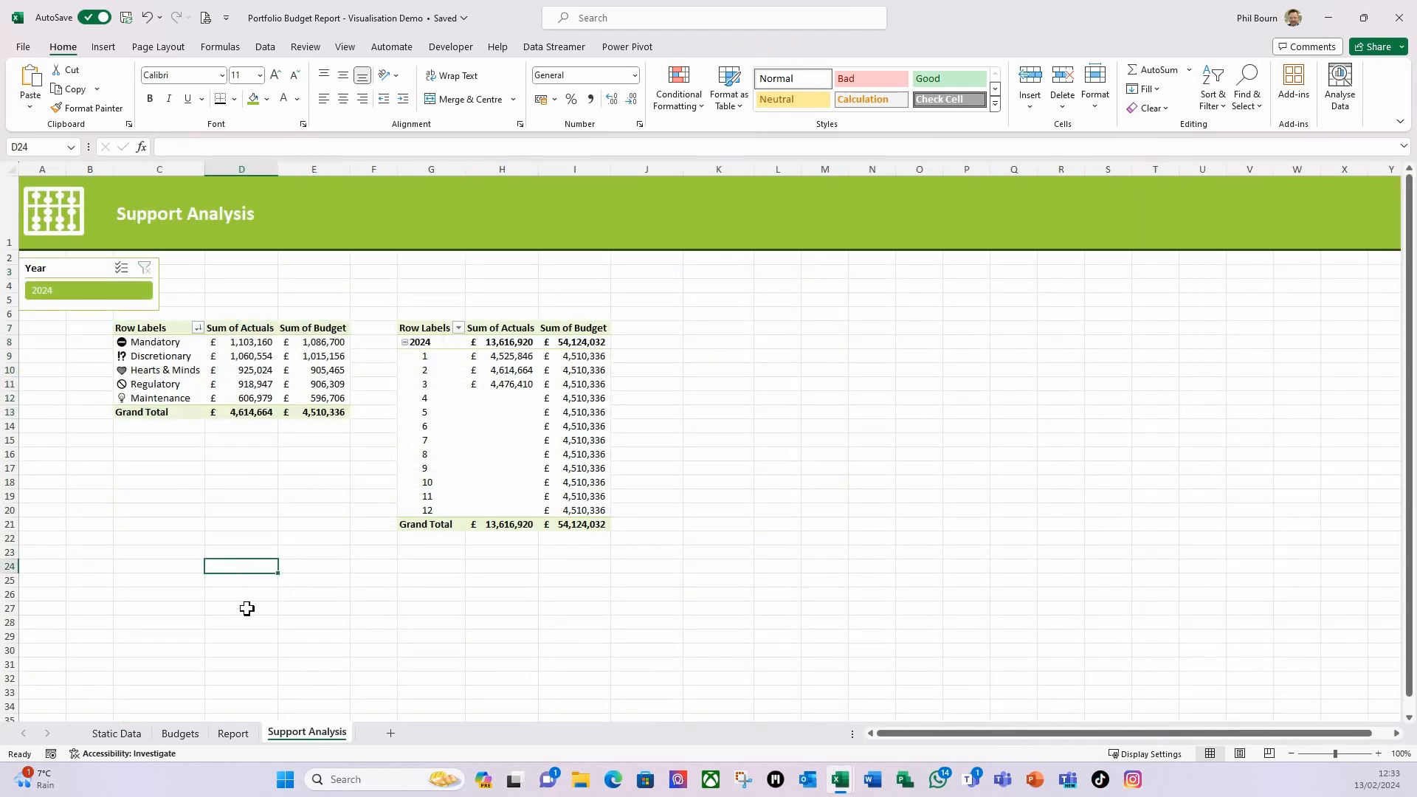
pyautogui.click(250, 261)
pyautogui.click(305, 259)
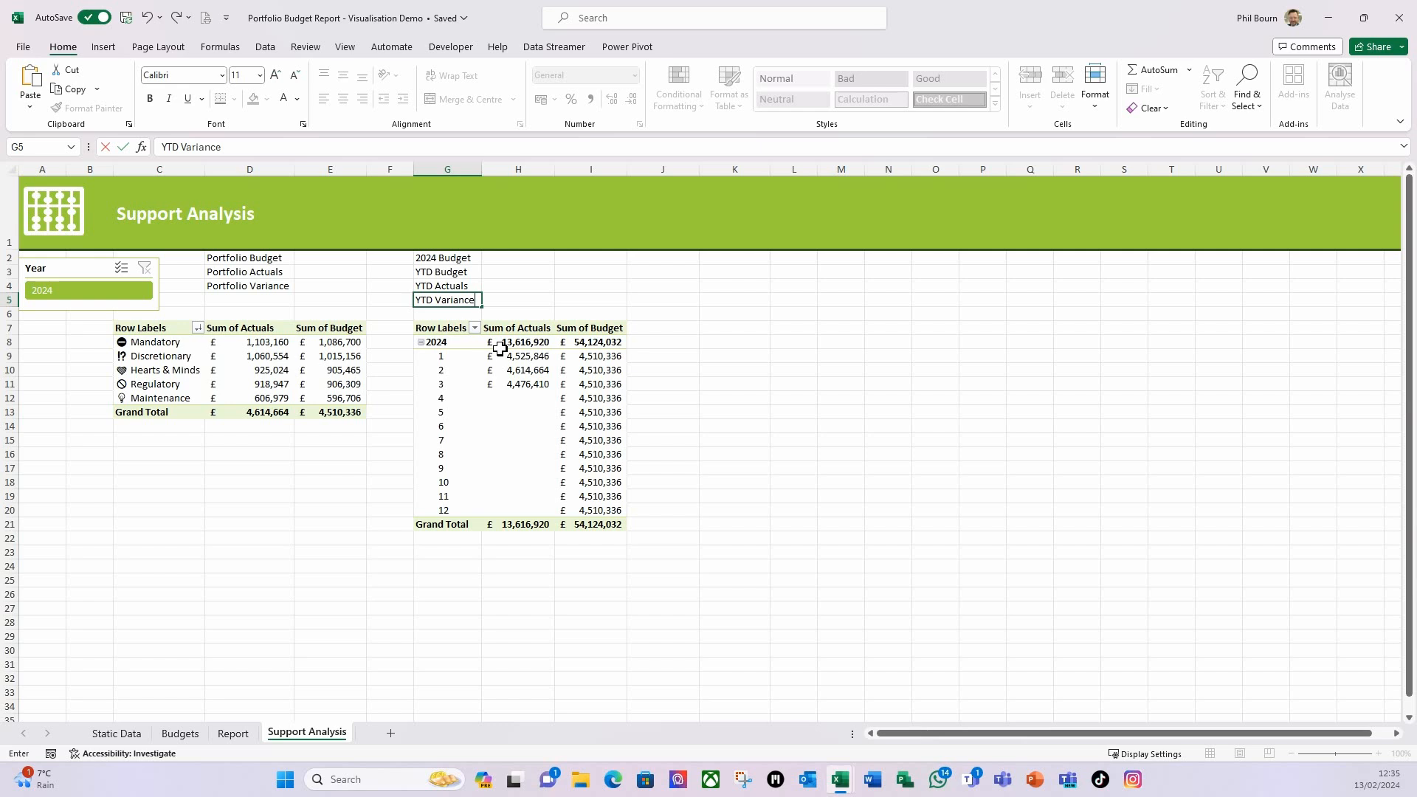
pyautogui.press('Return')
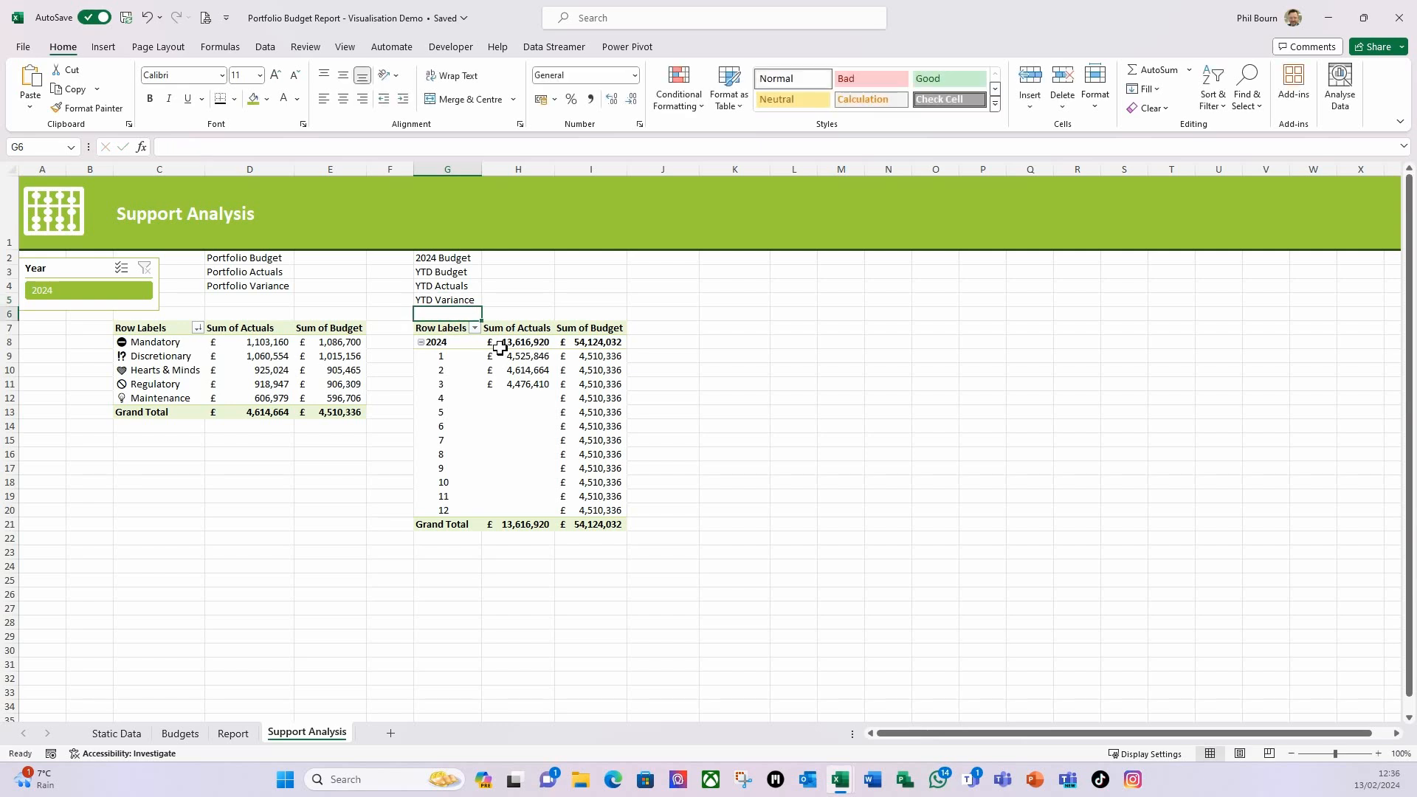
# Step: In E2, link Portfolio Budget to the Report PivotTable's grand total with =GETPIVOTDATA("Prog Budget",Report!$M$3)
pyautogui.click(319, 261)
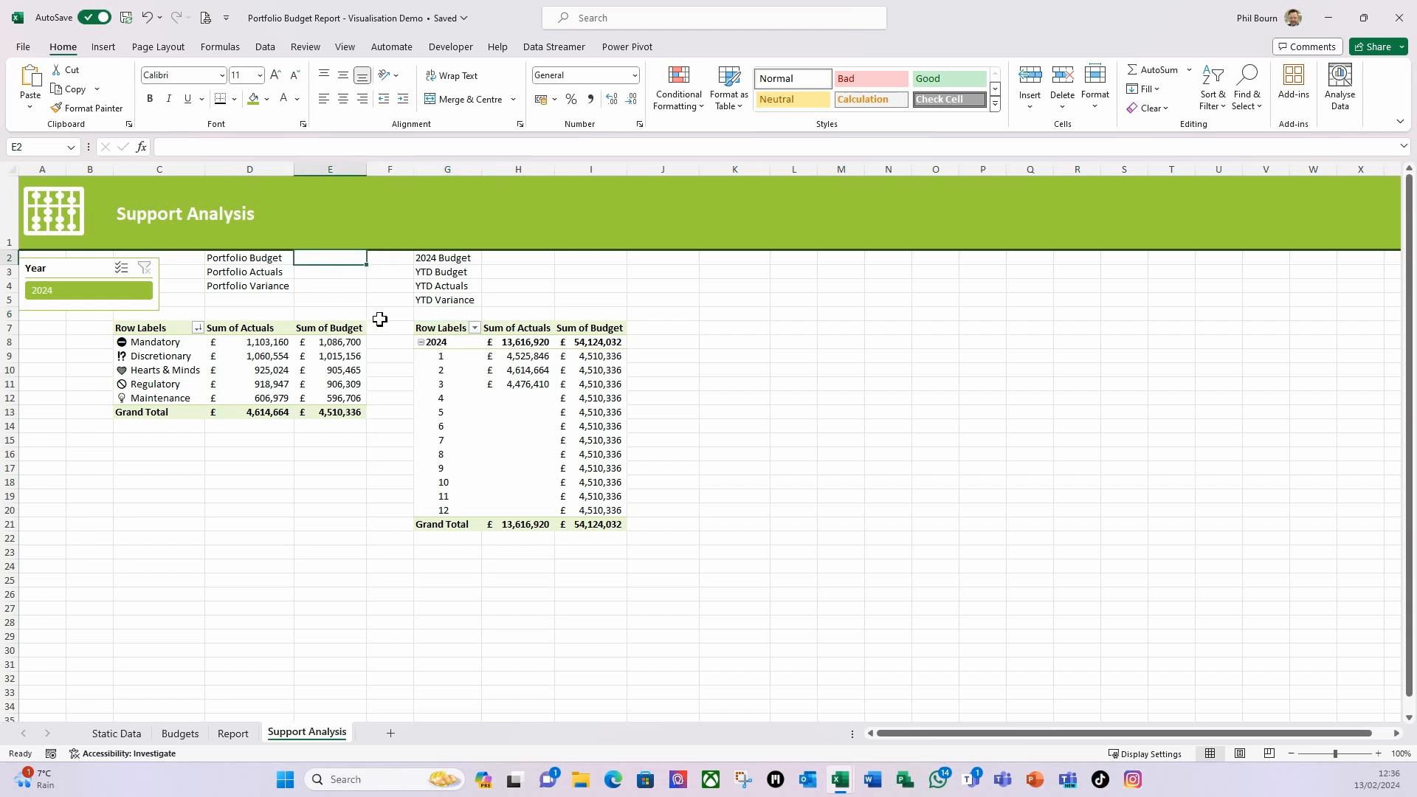
pyautogui.write('=')
pyautogui.click(233, 734)
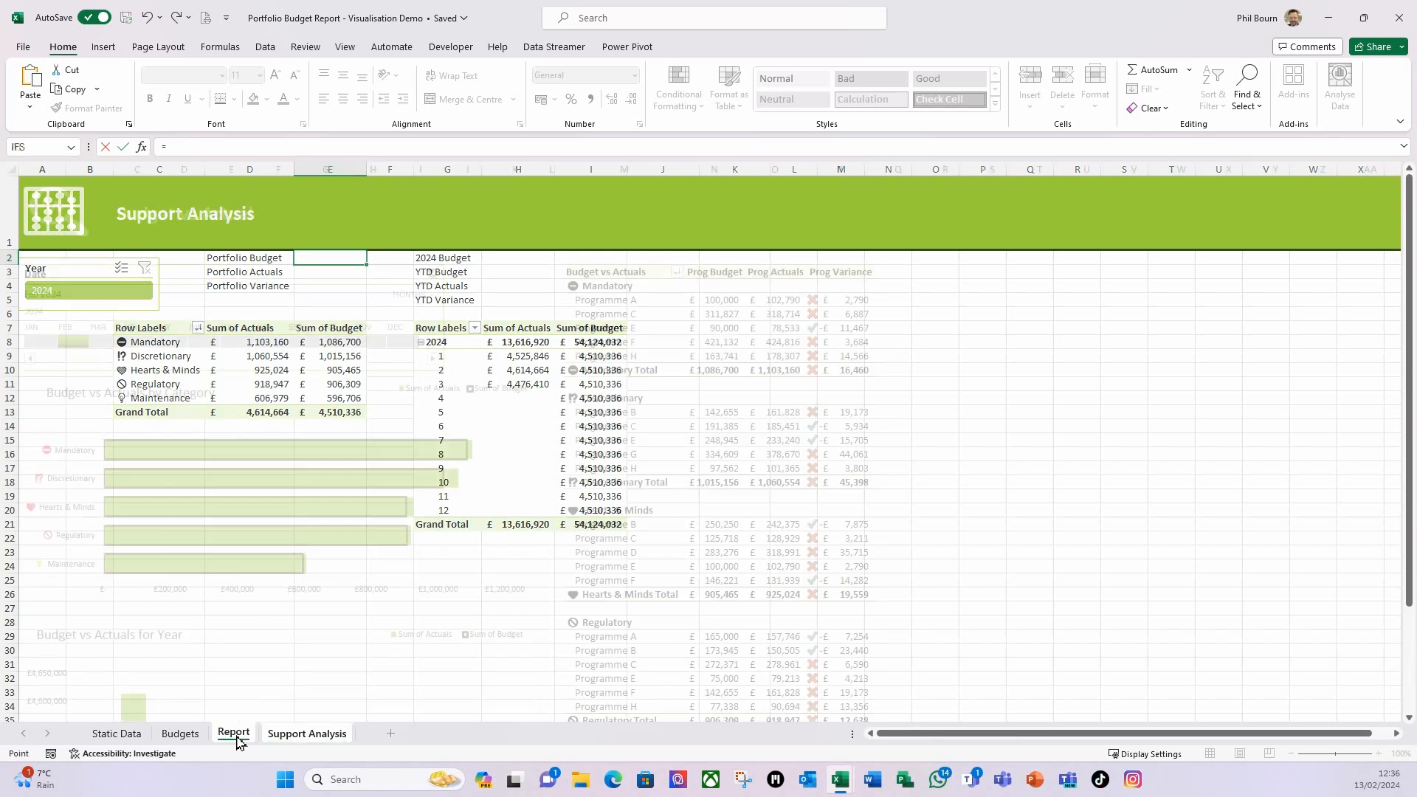
pyautogui.scroll(-5, 666, 491)
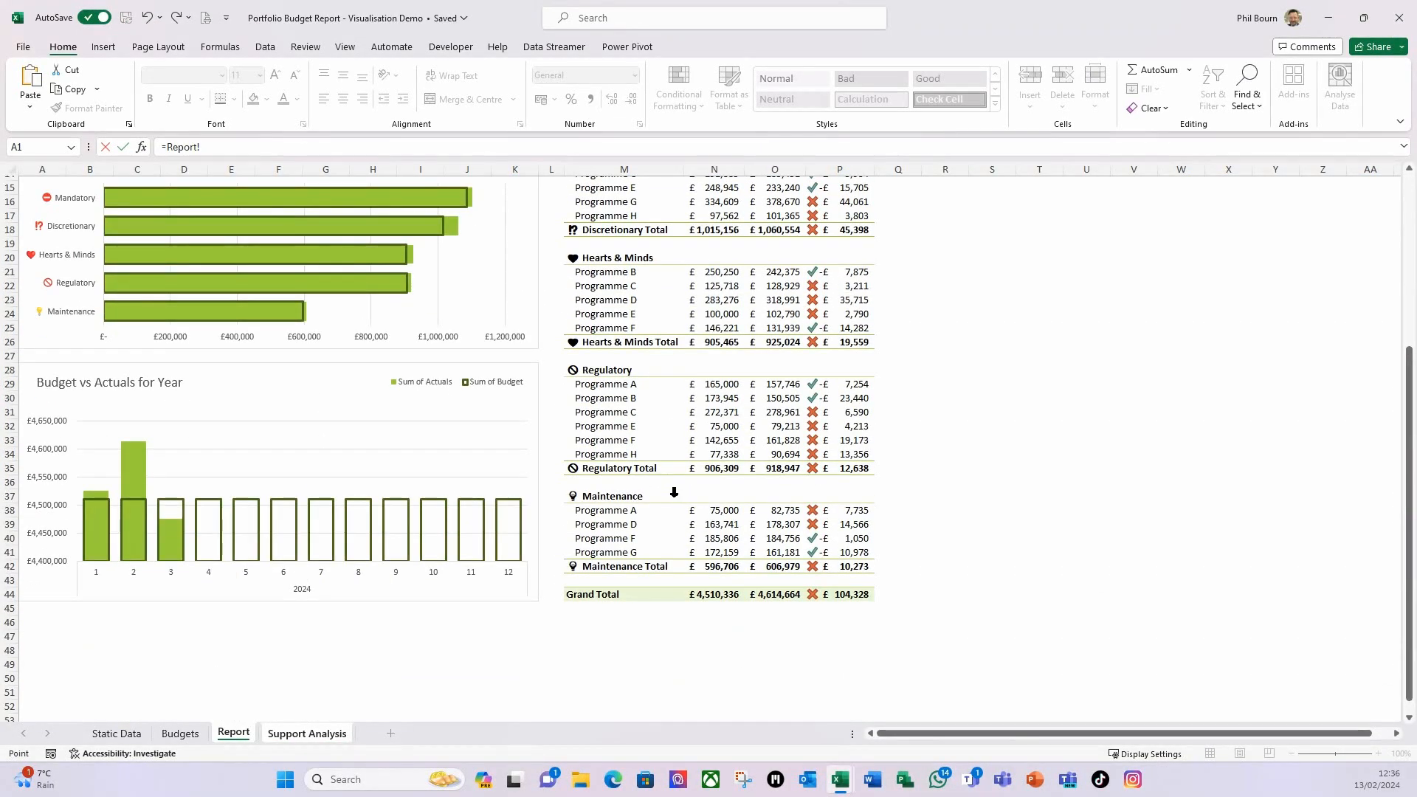
pyautogui.scroll(5, 636, 538)
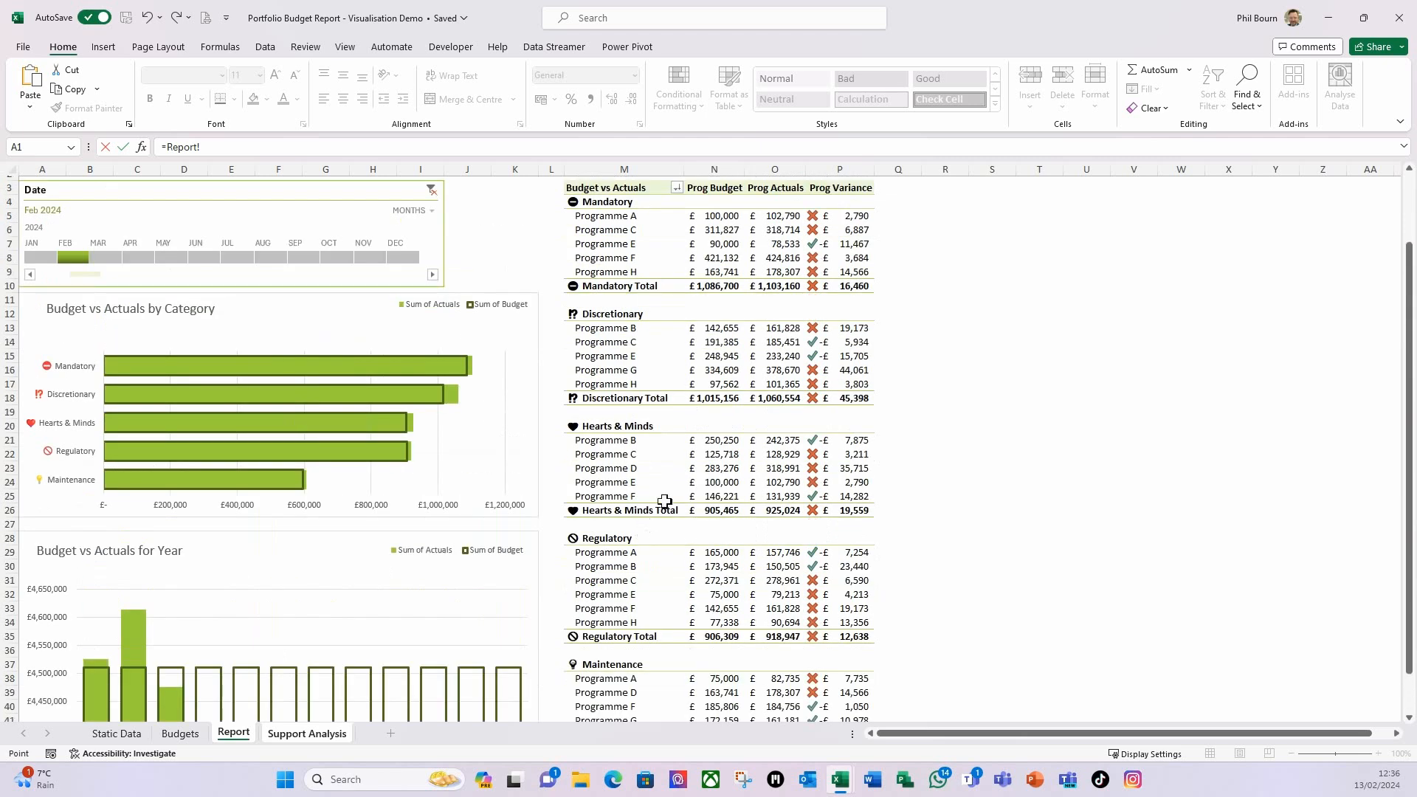
pyautogui.scroll(-4, 769, 673)
pyautogui.click(721, 636)
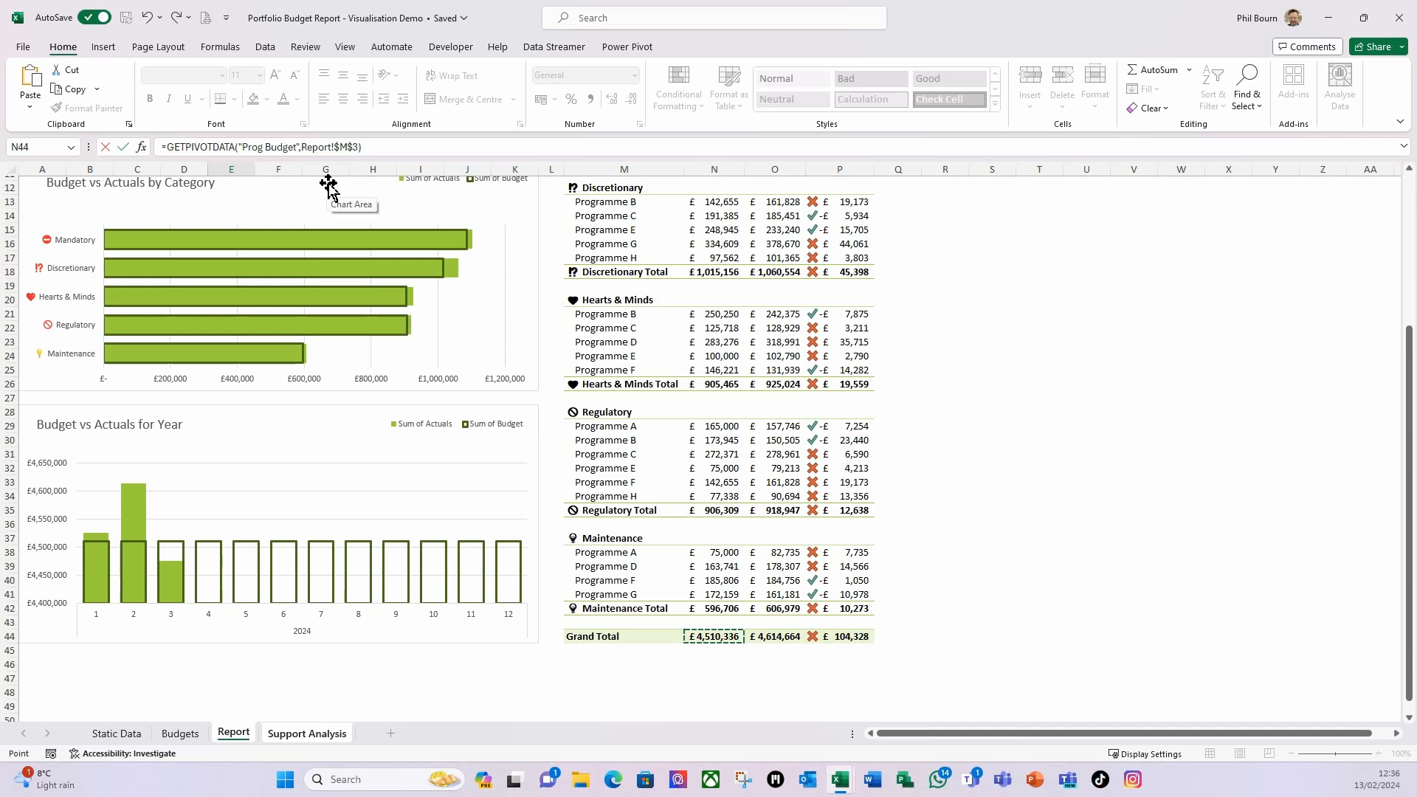
pyautogui.press('Return')
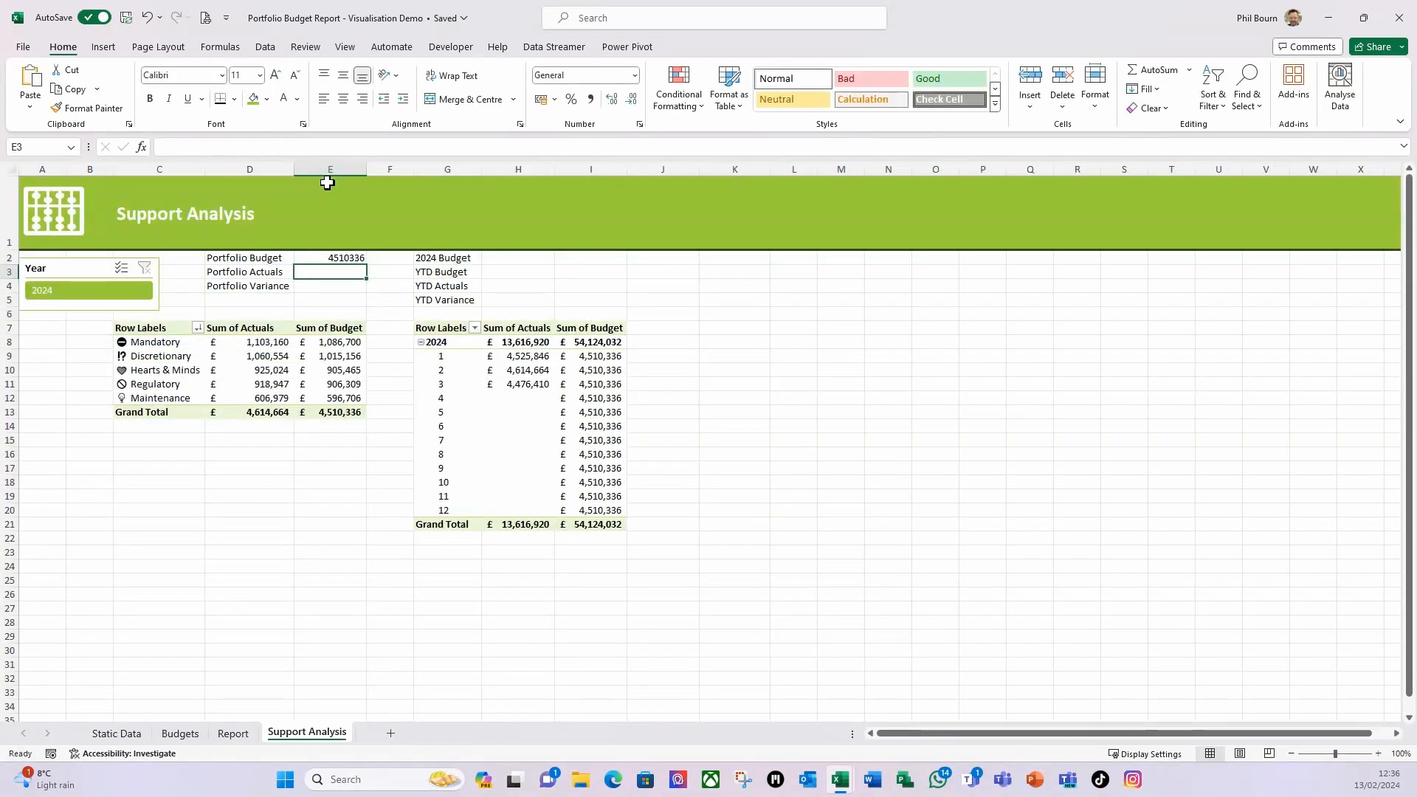
# Step: In E3, link Portfolio Actuals to the Report PivotTable's grand total with =GETPIVOTDATA("Prog Actuals",Report!$M$3)
pyautogui.click(325, 259)
pyautogui.click(316, 273)
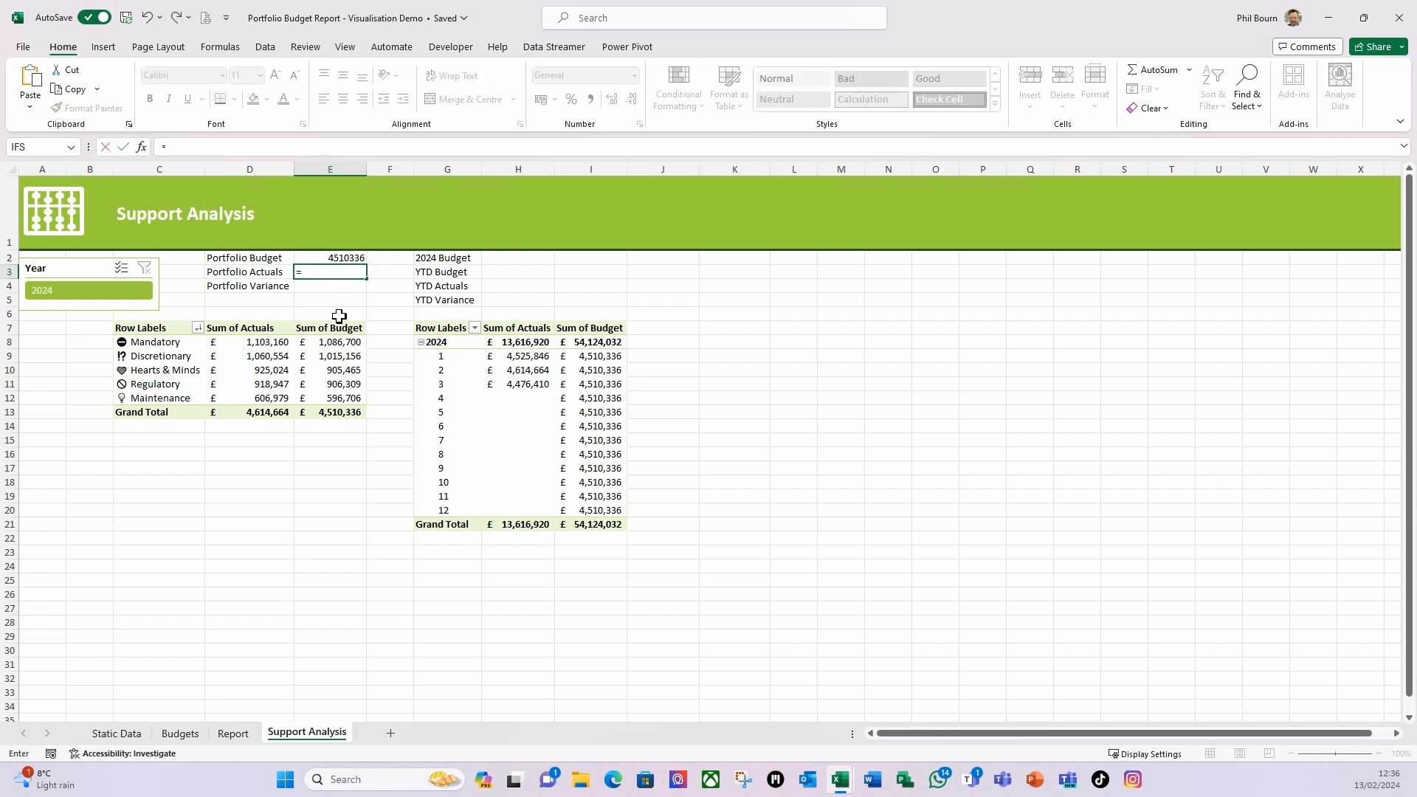
pyautogui.click(234, 734)
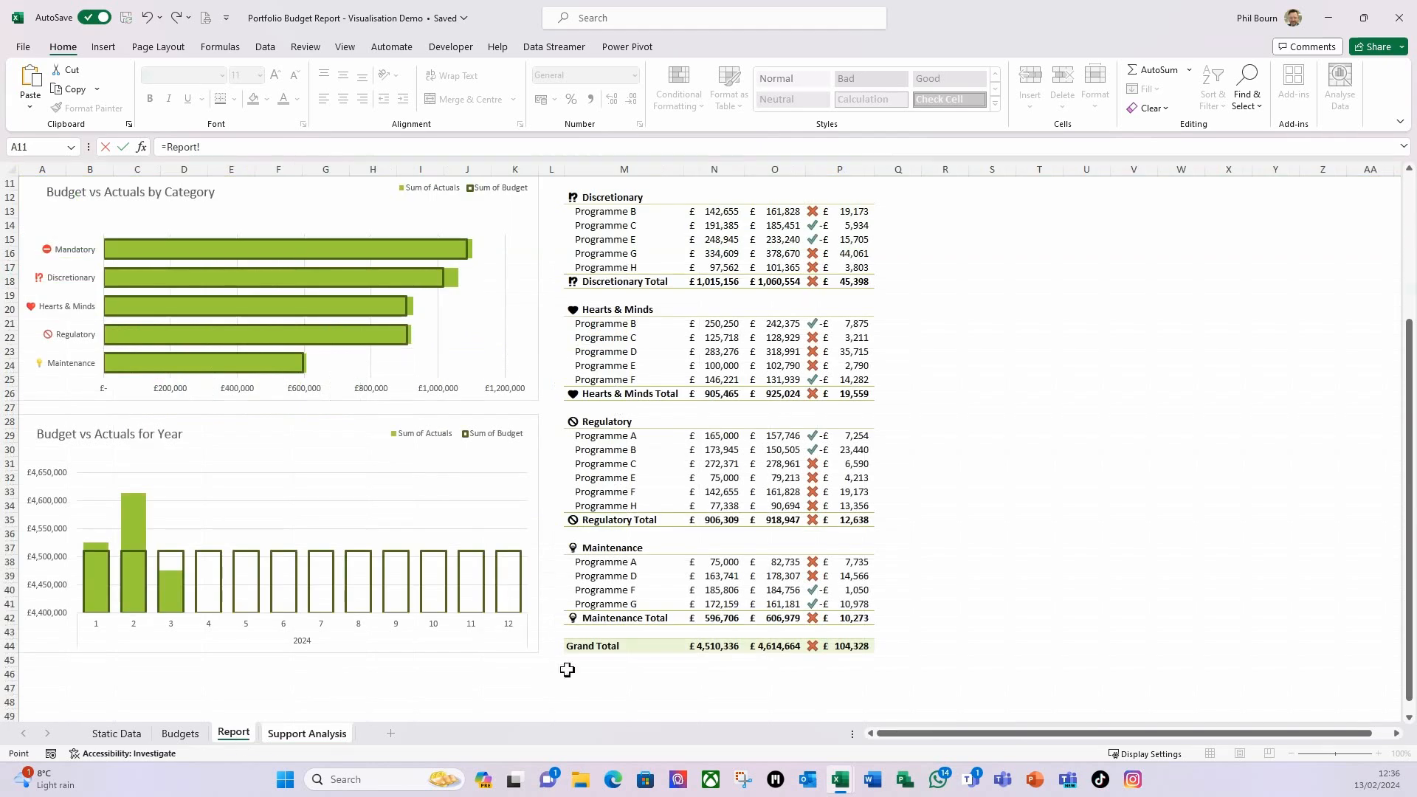
pyautogui.click(773, 646)
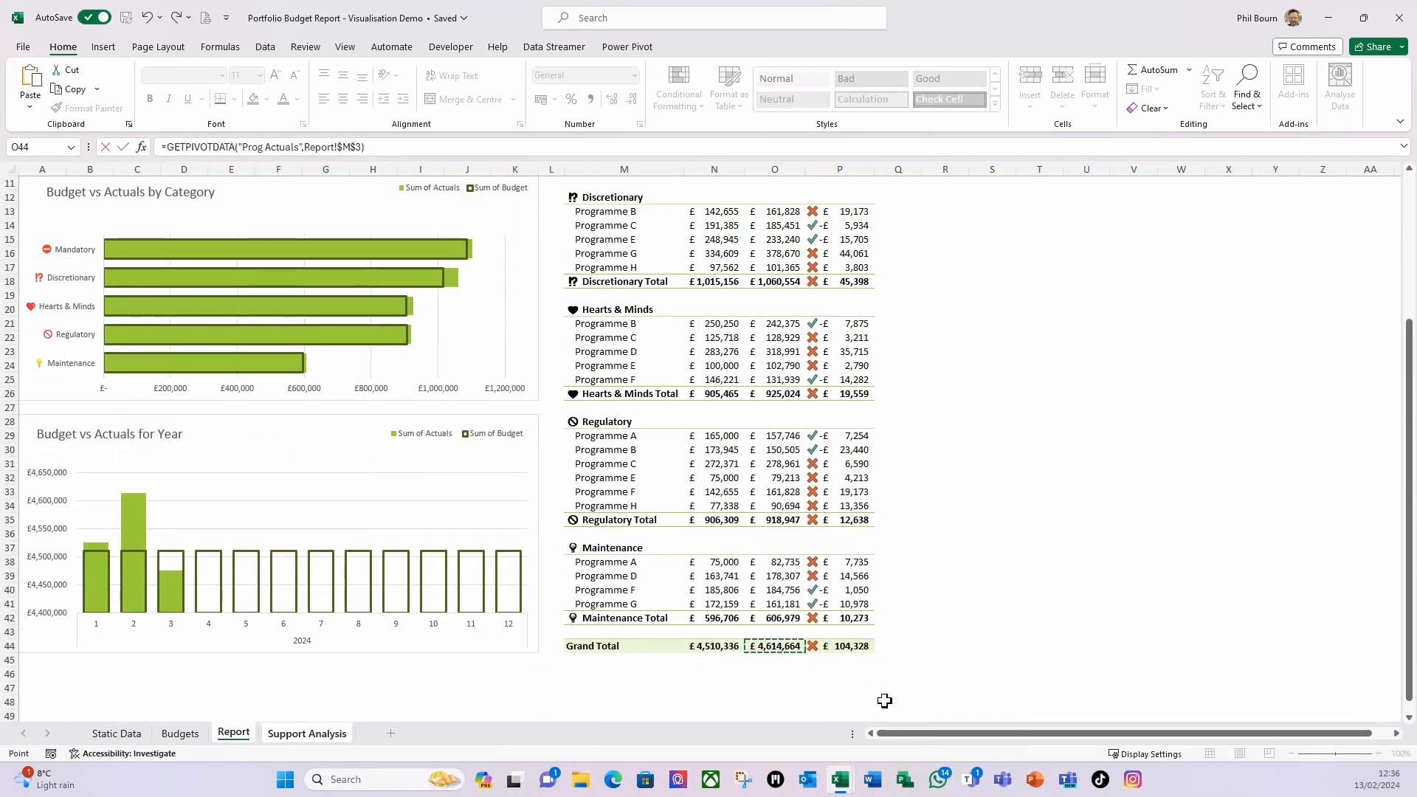
pyautogui.press('Return')
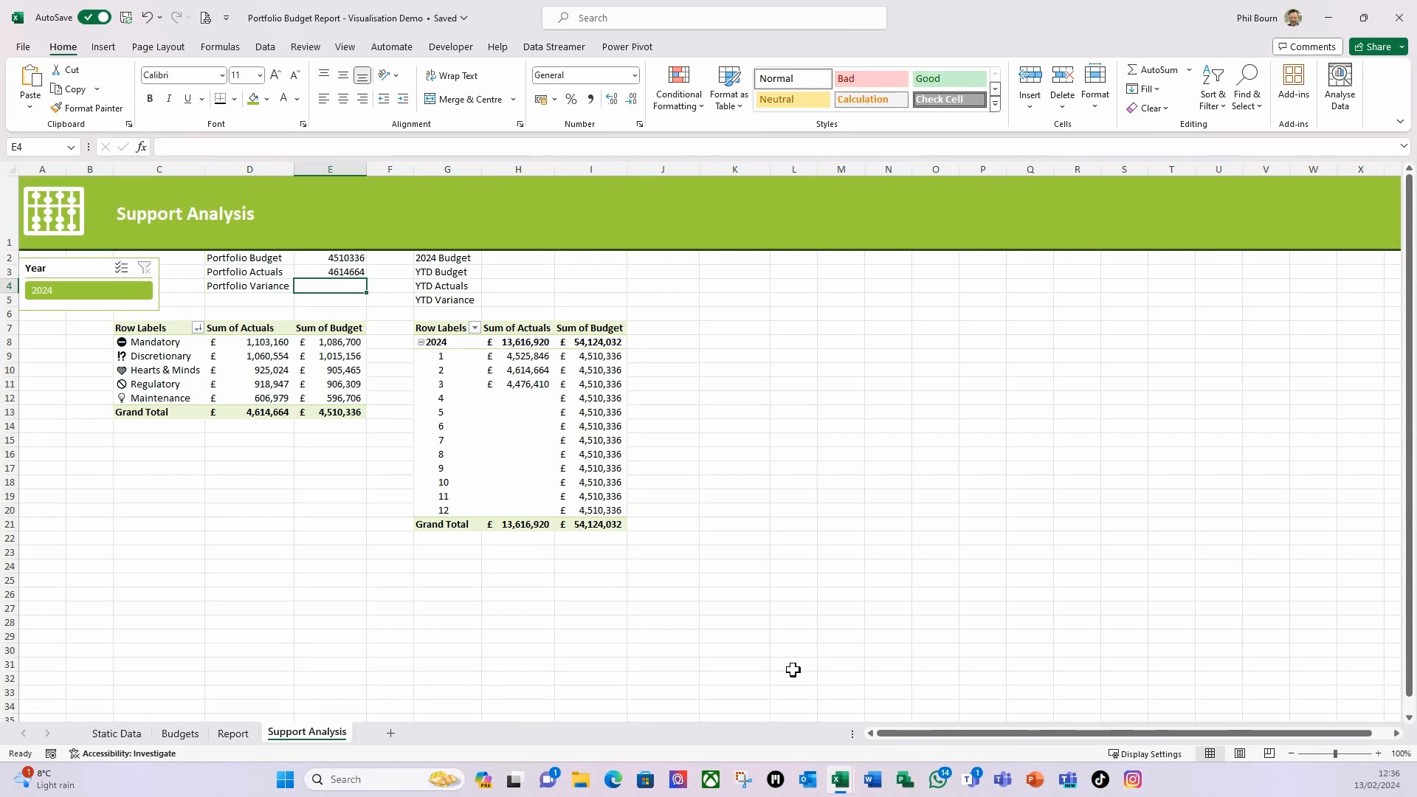
# Step: In E4, link Portfolio Variance to the Report PivotTable's grand total with =GETPIVOTDATA("Prog Variance",Report!$M$3)
pyautogui.write('=')
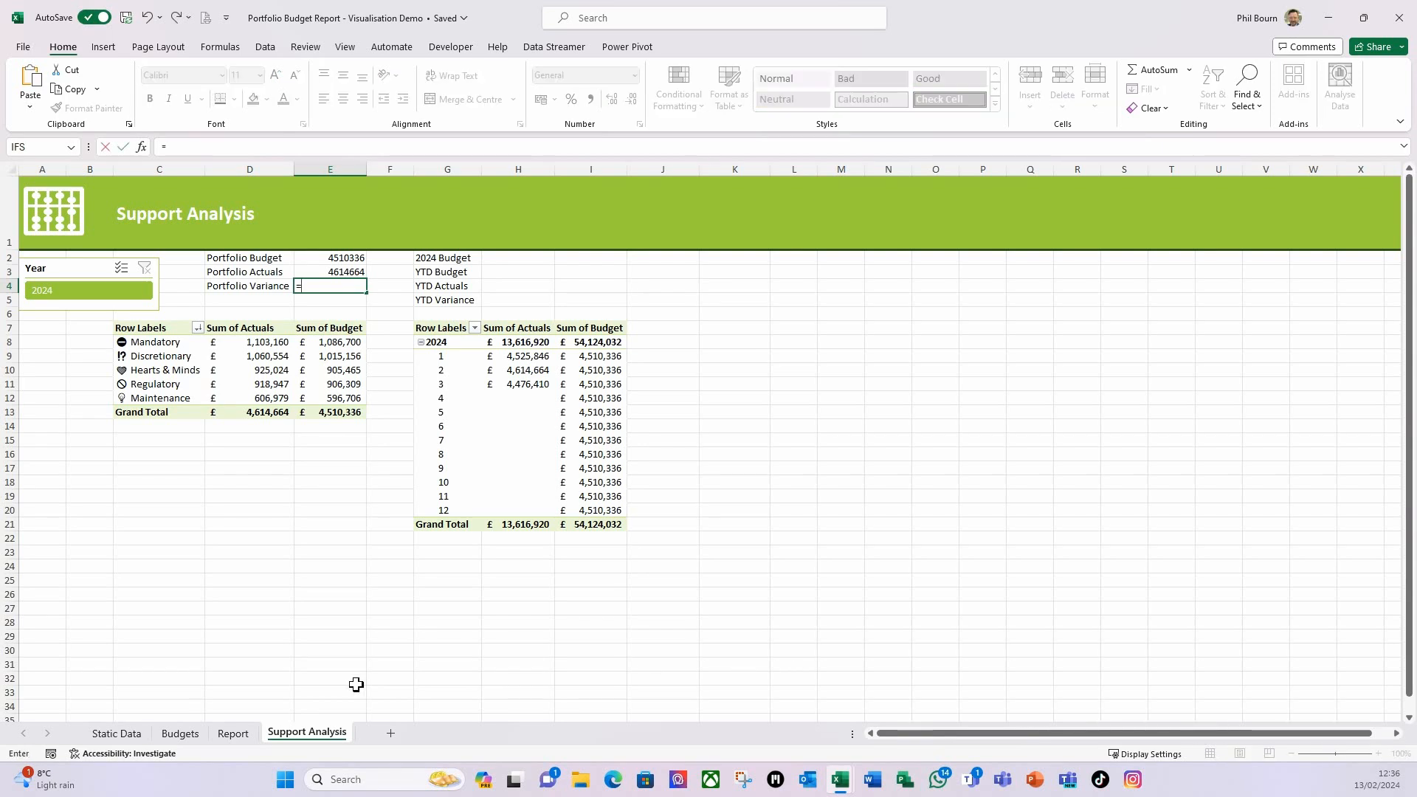
pyautogui.click(233, 734)
pyautogui.click(847, 648)
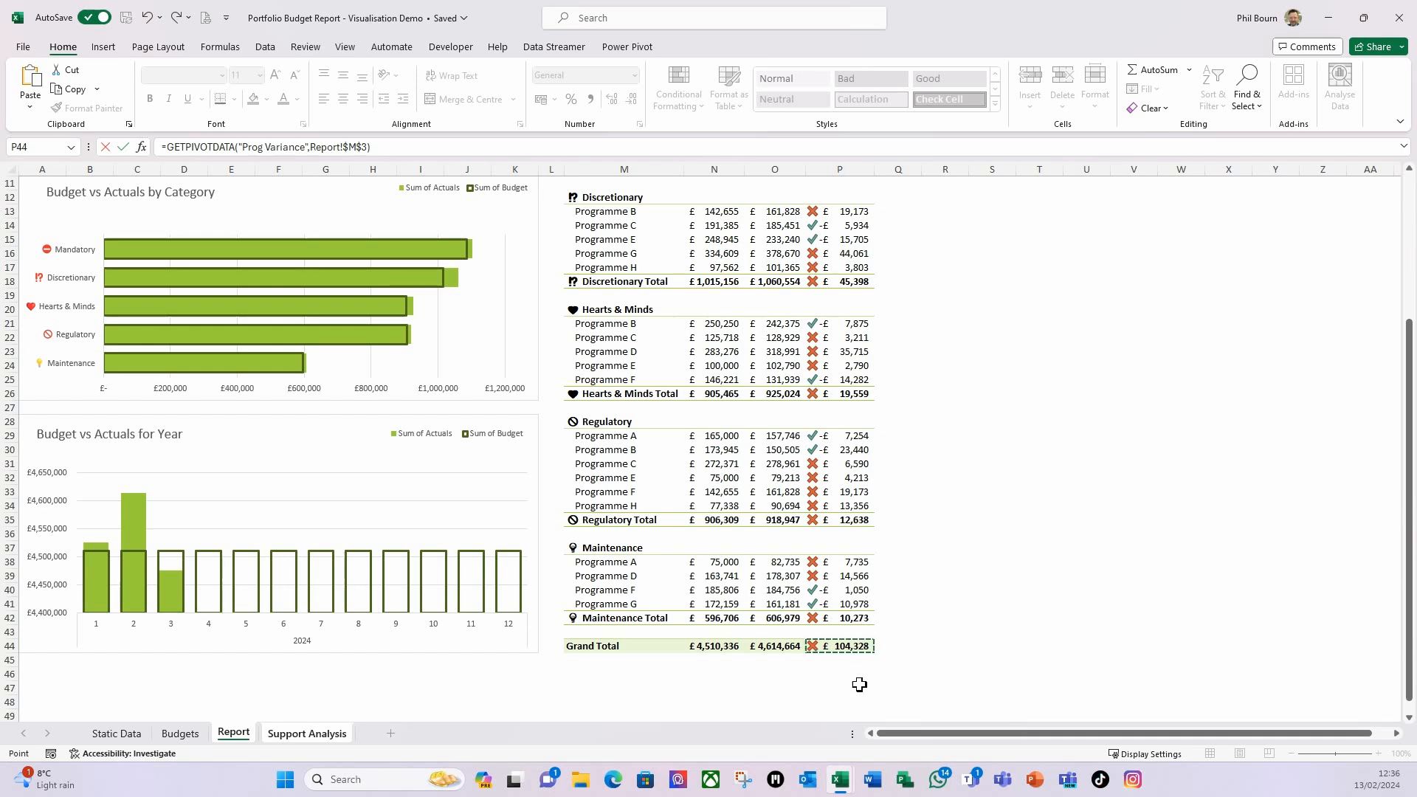
pyautogui.press('Return')
# Step: Format the portfolio figures in E2:E4 as Accounting with no decimal places
pyautogui.moveTo(339, 259); pyautogui.dragTo(340, 283)
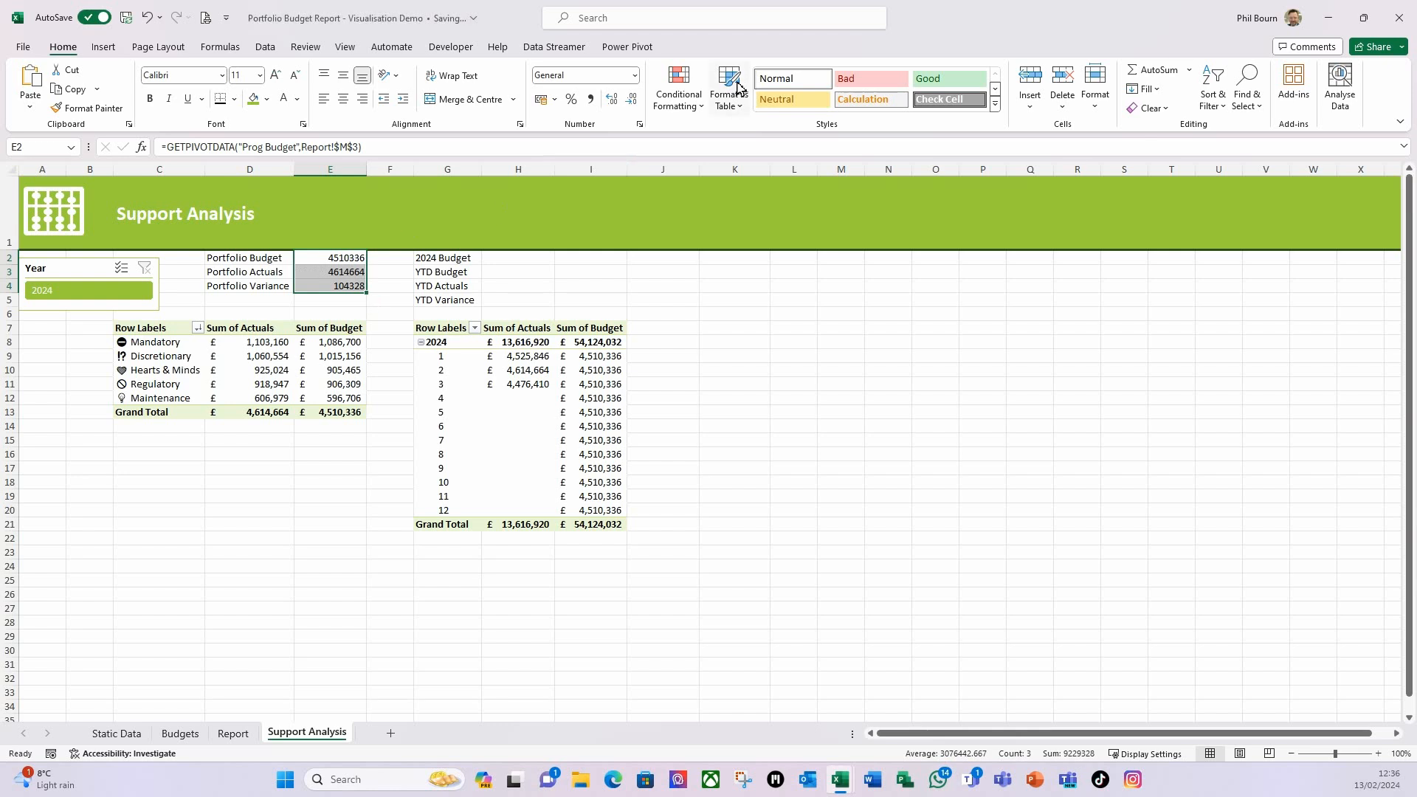
pyautogui.click(634, 76)
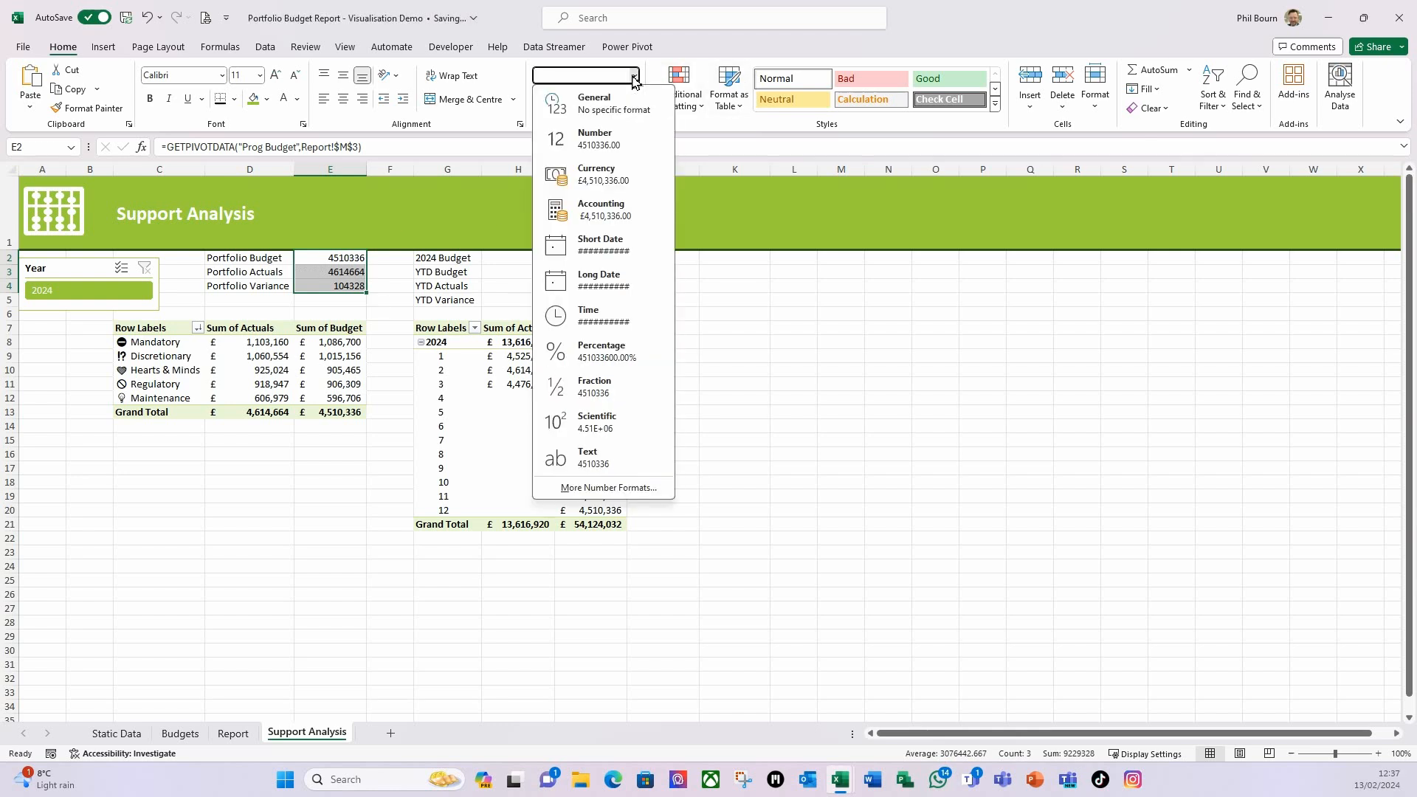
pyautogui.click(587, 212)
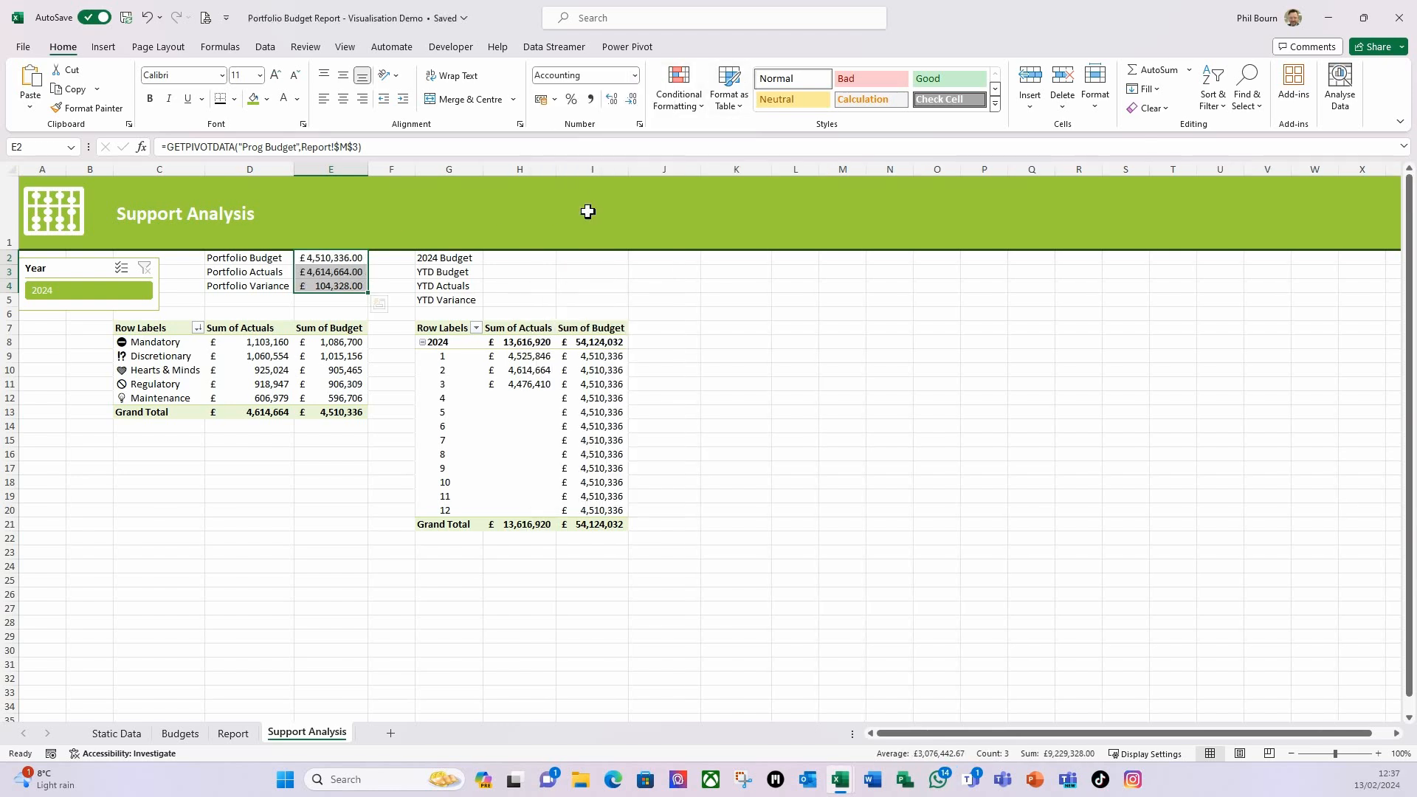
pyautogui.click(633, 107)
pyautogui.click(633, 107)
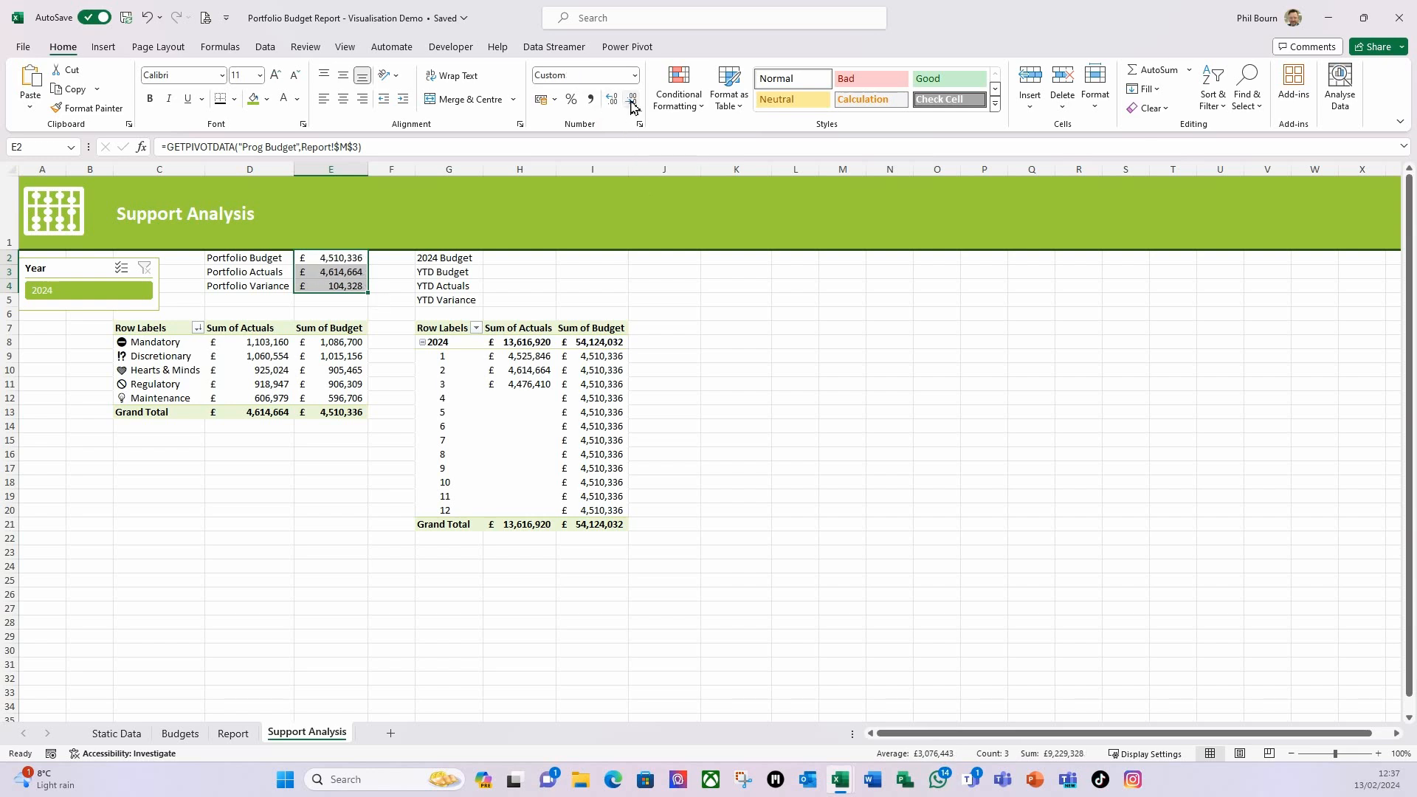
pyautogui.click(398, 272)
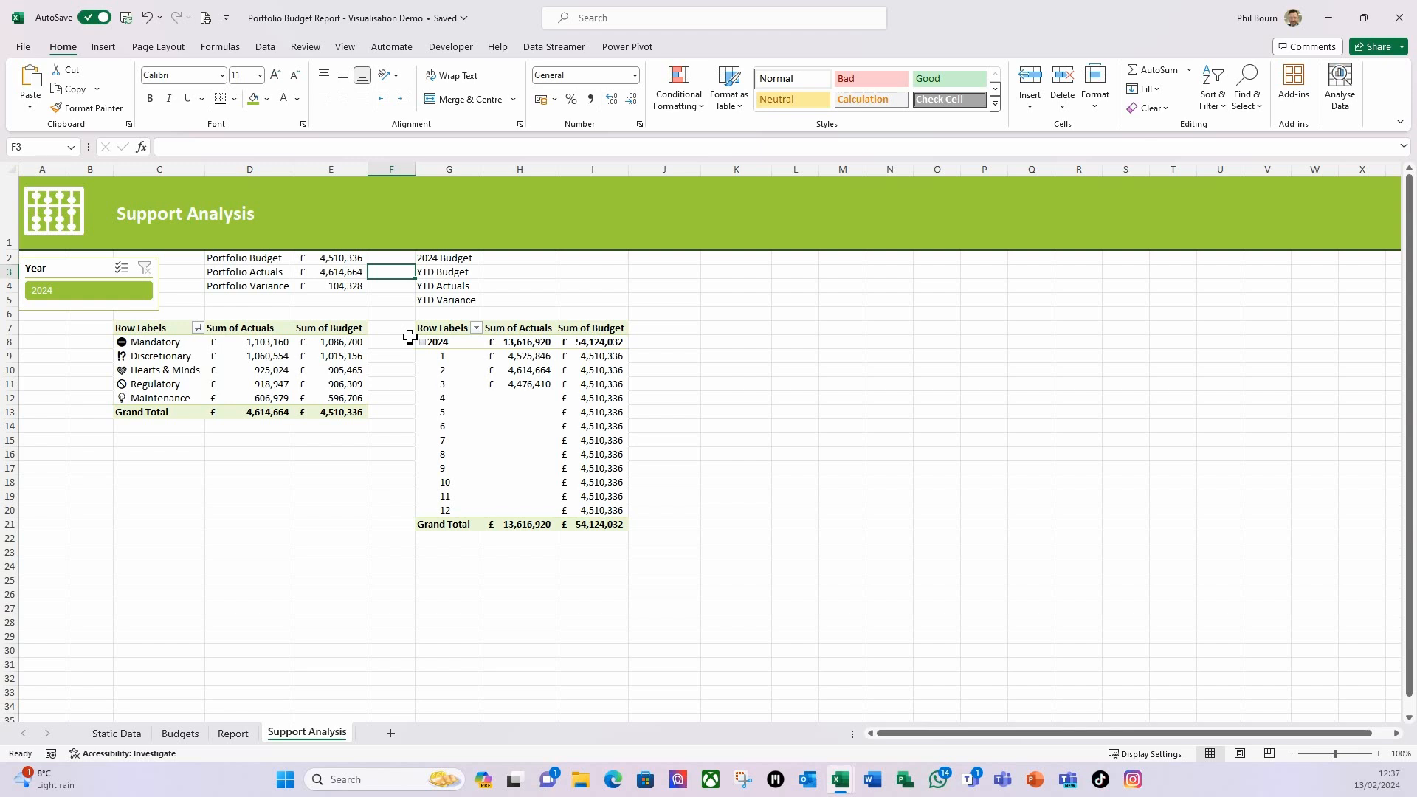
# Step: In H2, link 2024 Budget to the monthly PivotTable's budget grand total with =GETPIVOTDATA("Sum of Budget",$G$7)
pyautogui.click(518, 259)
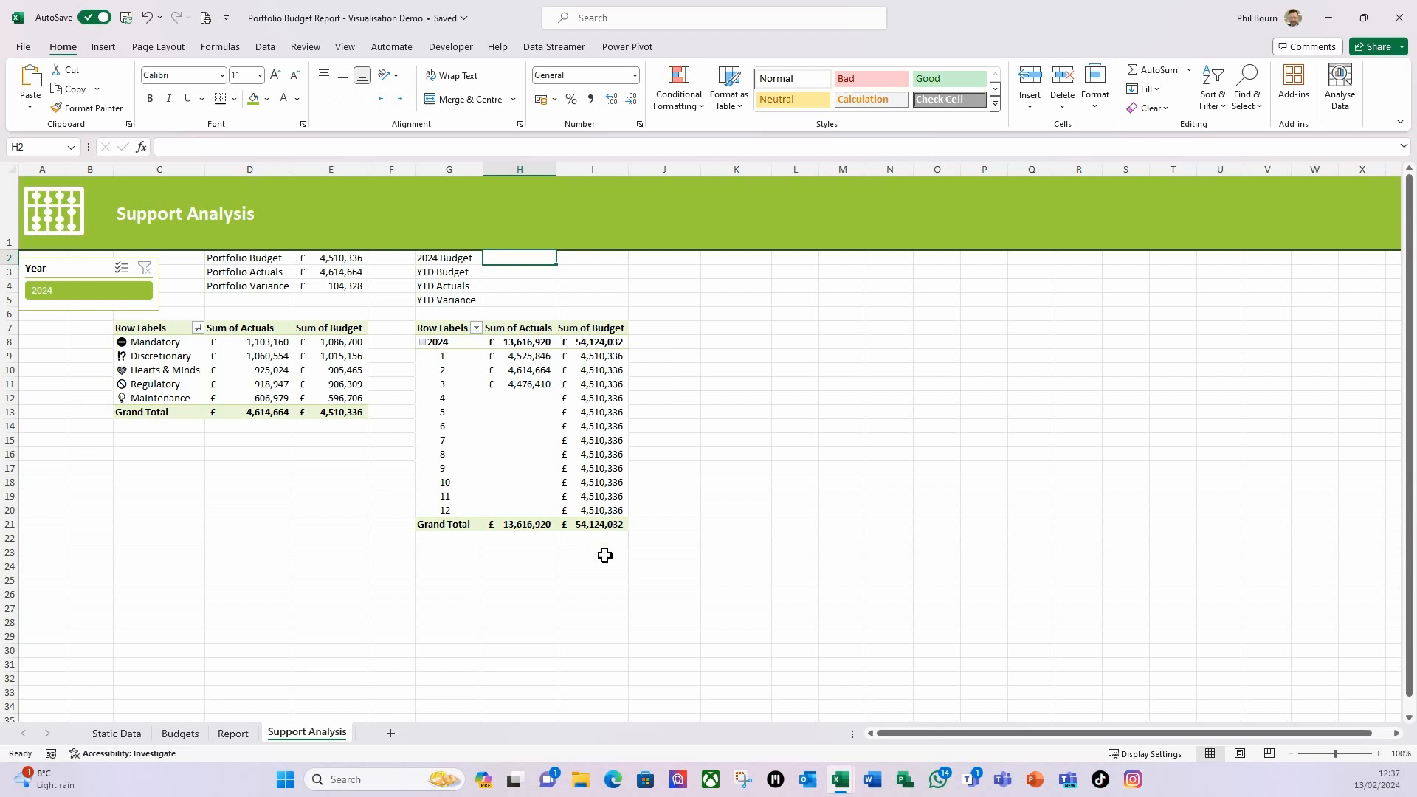
pyautogui.write('=')
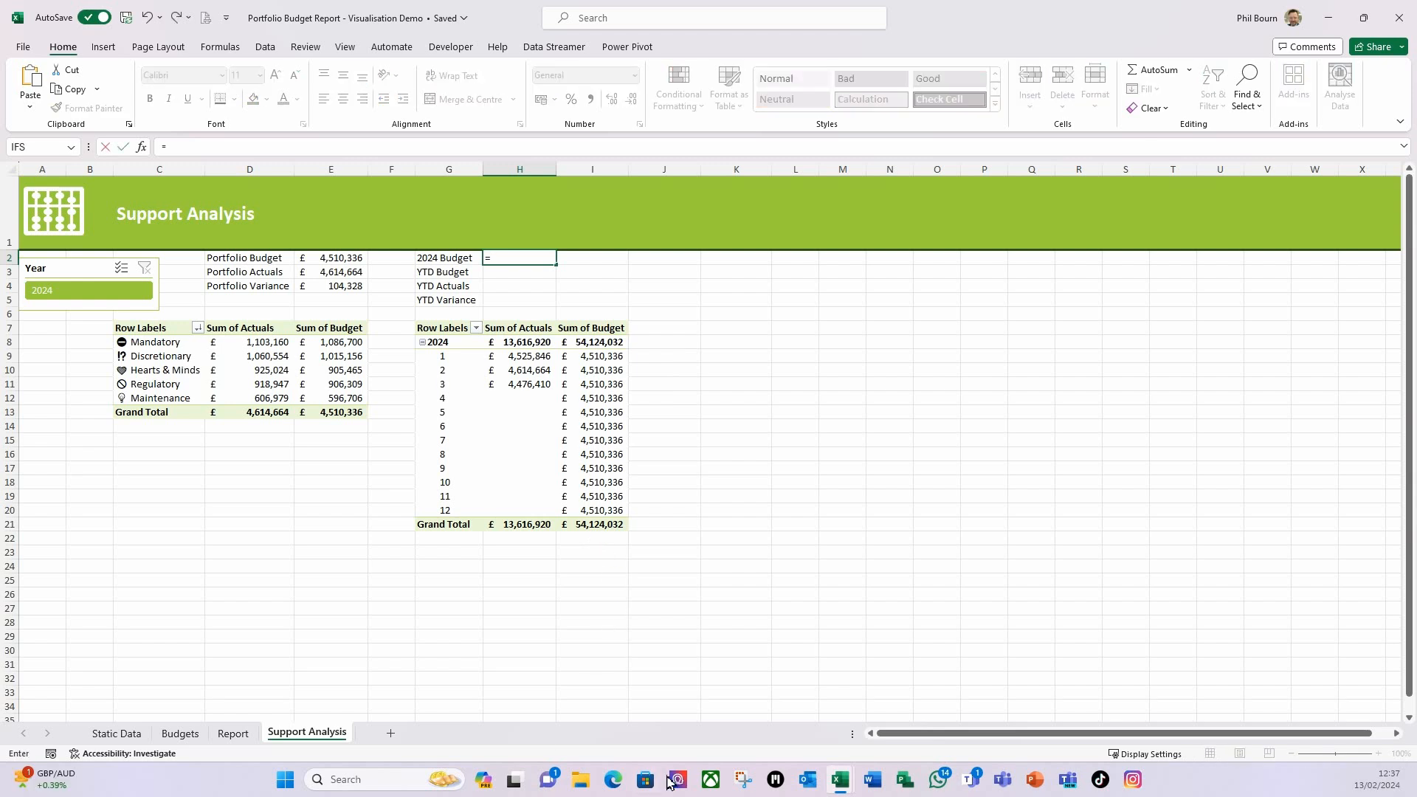
pyautogui.click(590, 527)
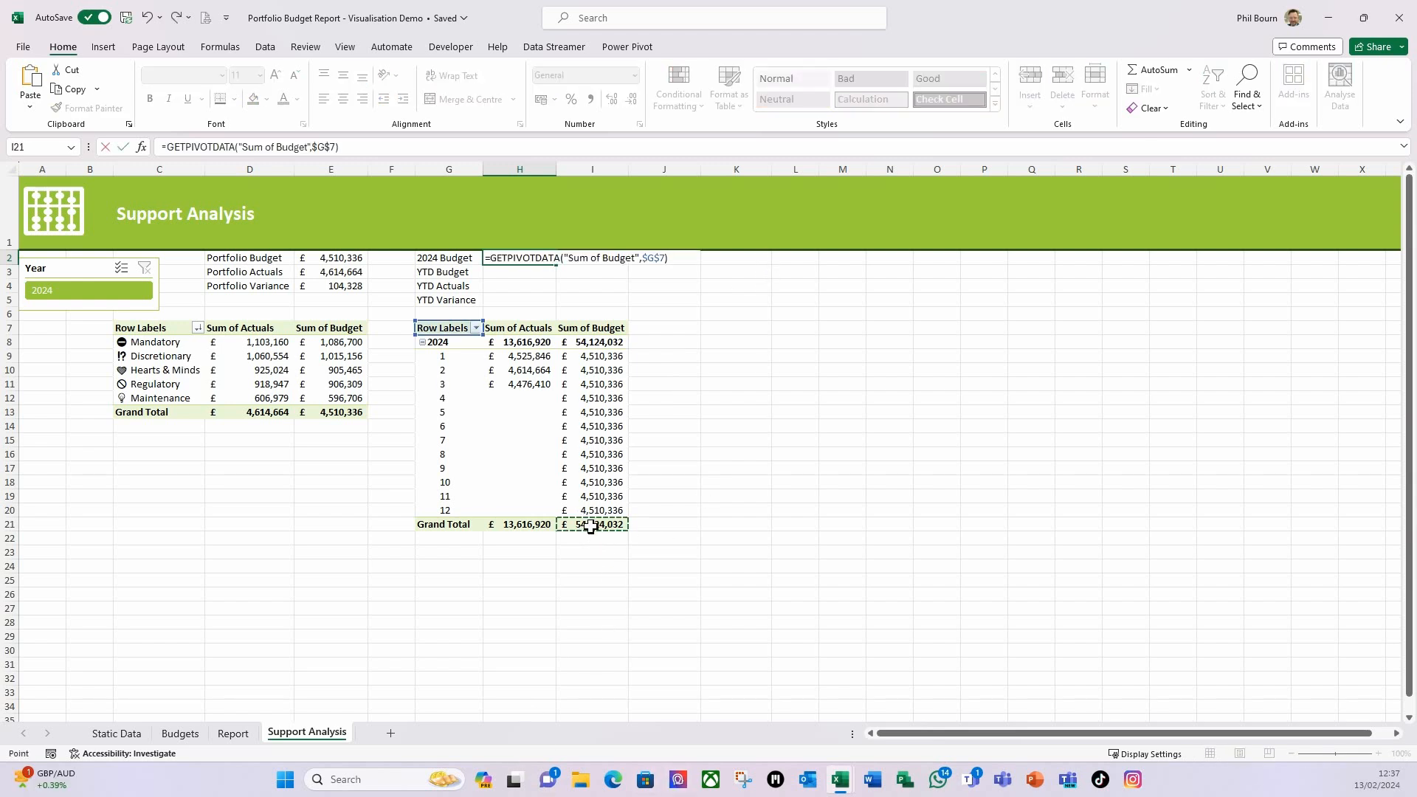
pyautogui.press('Return')
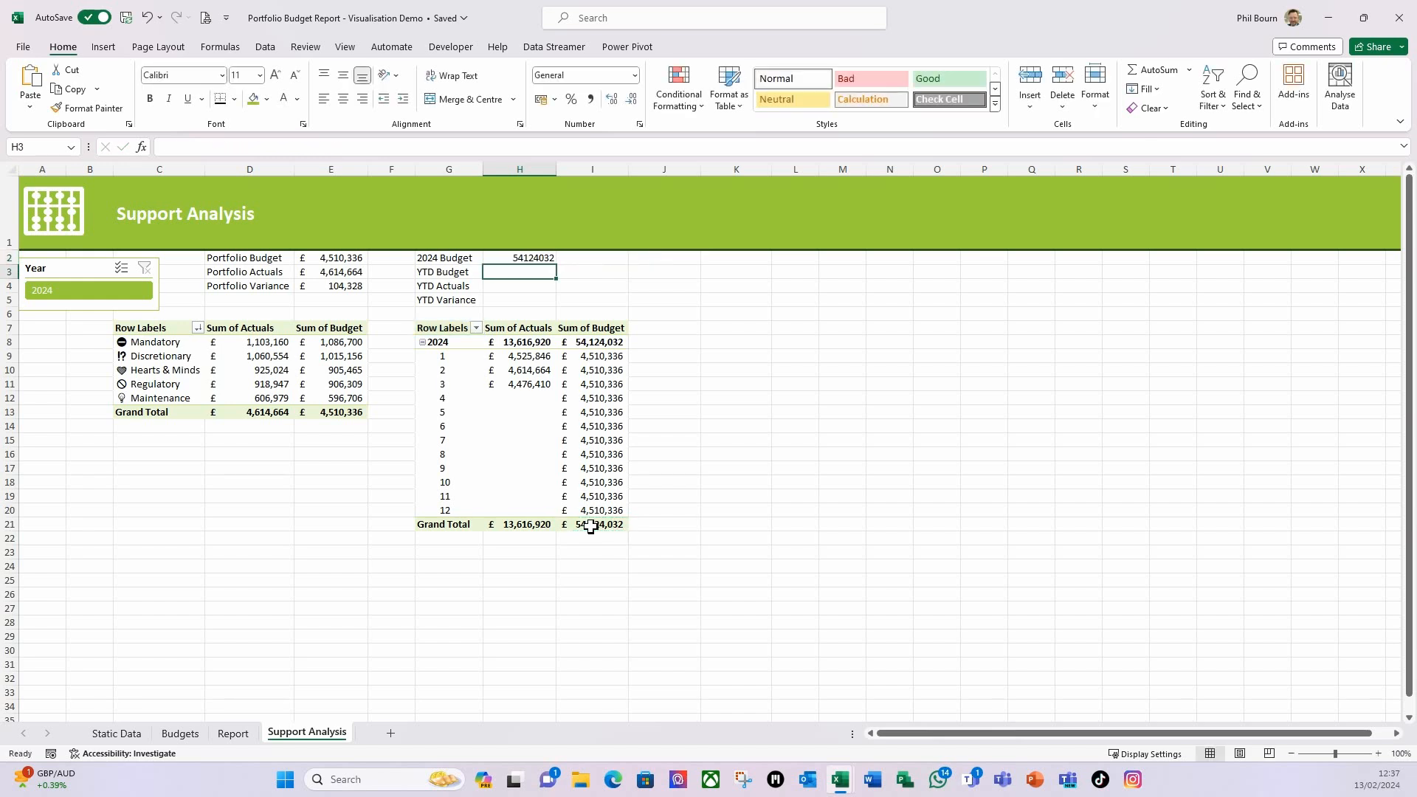
# Step: Copy the number formatting of E2 onto the 2024 and YTD figure cells H2:H5
pyautogui.click(543, 286)
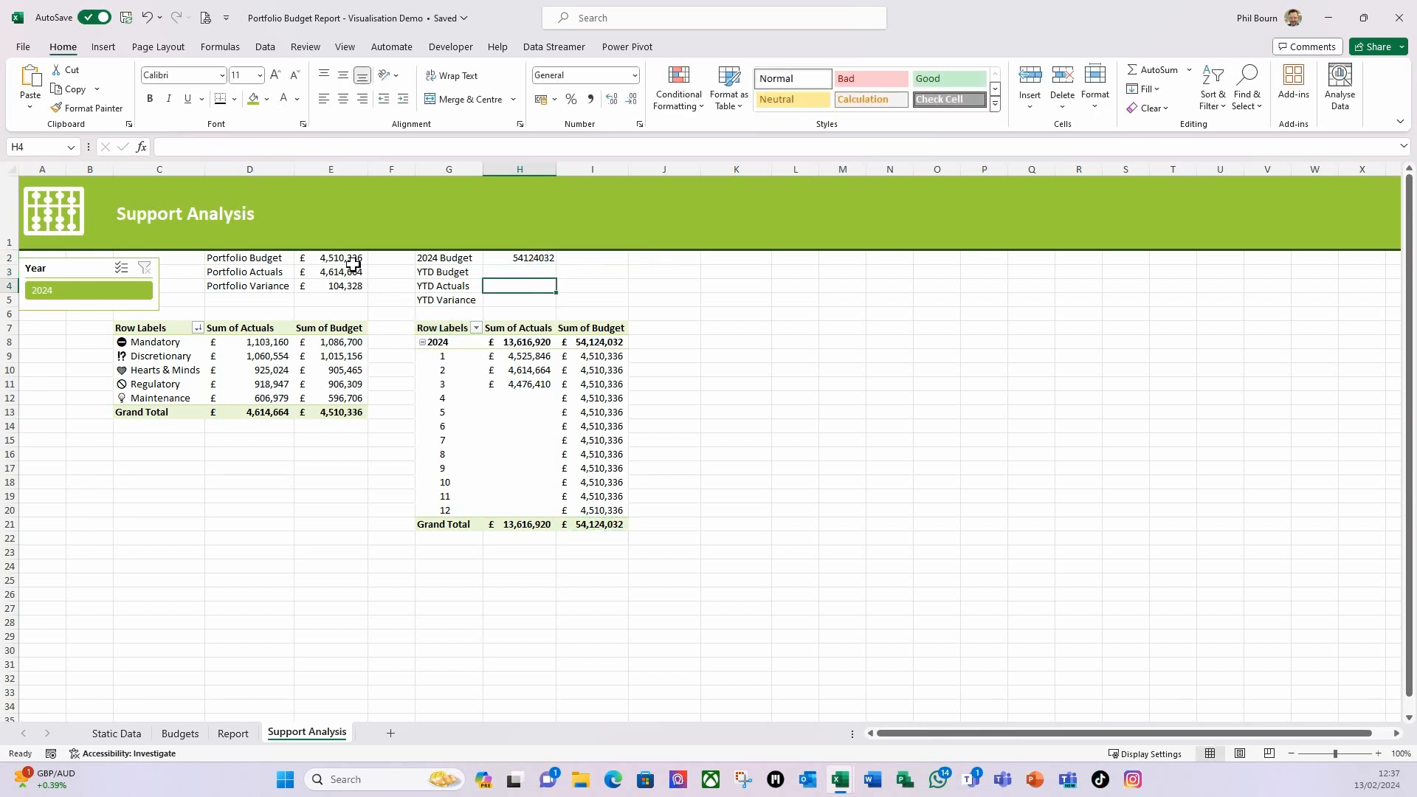
pyautogui.moveTo(351, 259)
pyautogui.mouseDown()
pyautogui.moveTo(352, 276)
pyautogui.moveTo(353, 263)
pyautogui.mouseUp()
pyautogui.click(74, 110)
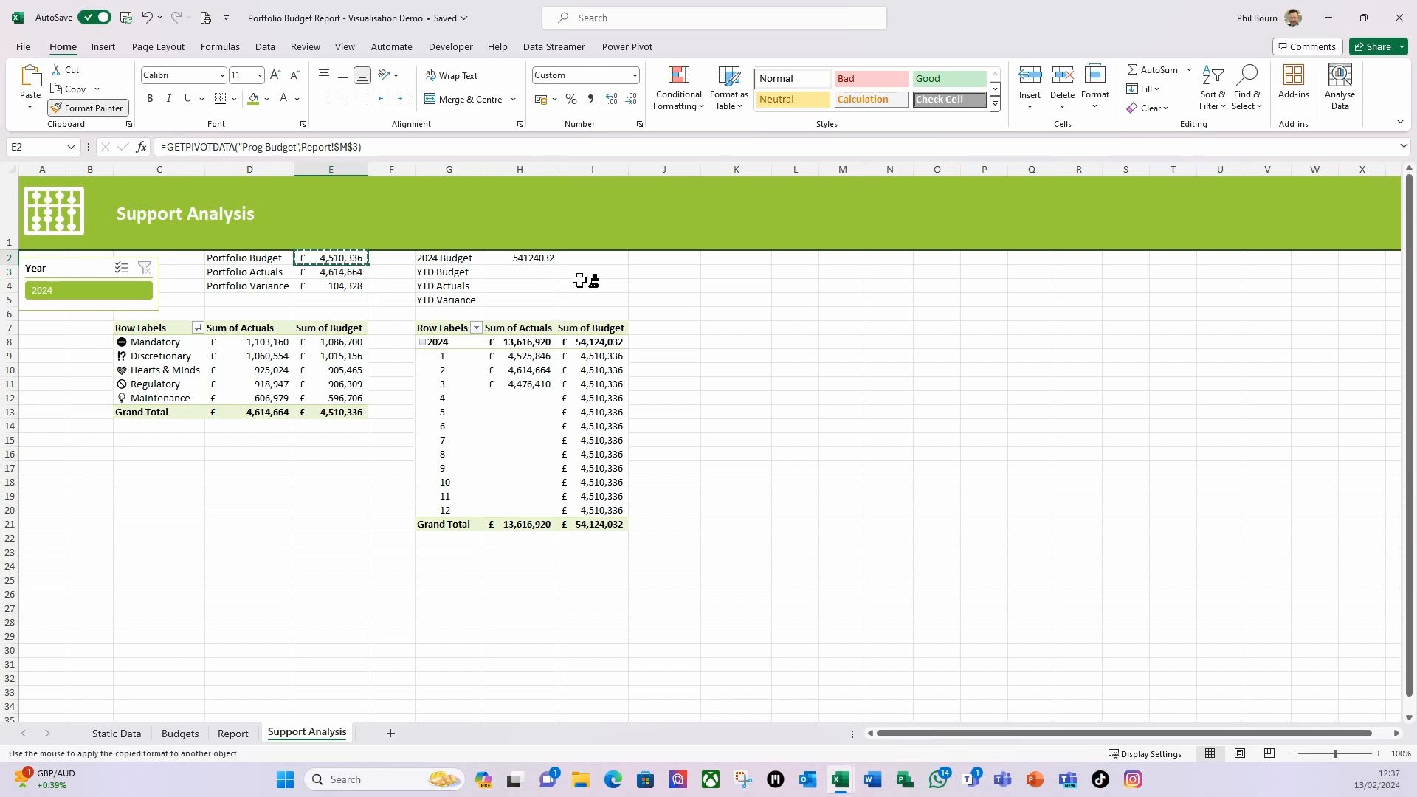
pyautogui.moveTo(529, 258); pyautogui.dragTo(524, 300)
pyautogui.click(697, 301)
# Step: Enter the column headings Actuals in L7 and Budget in M7 beside the monthly PivotTable
pyautogui.click(504, 274)
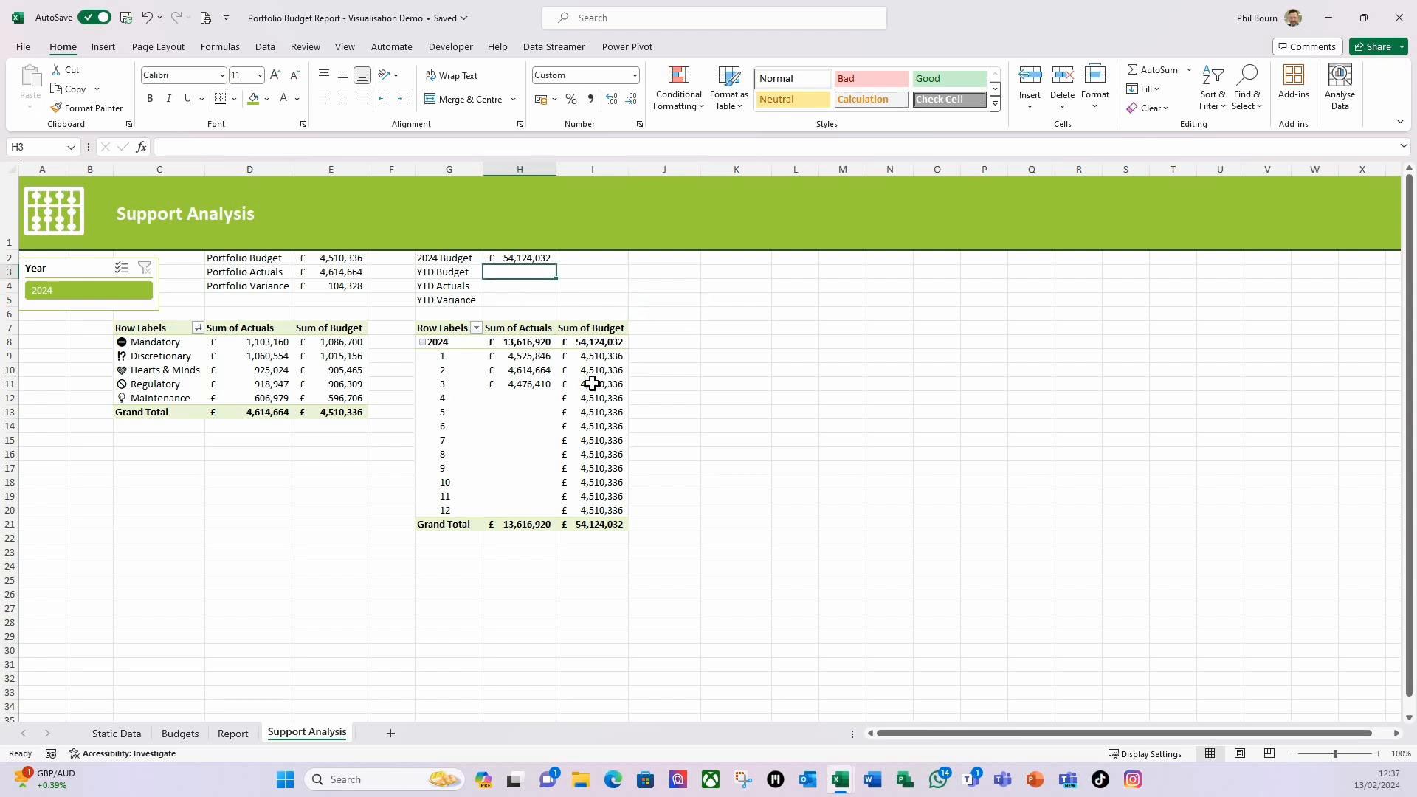
pyautogui.moveTo(539, 355)
pyautogui.moveTo(600, 387)
pyautogui.click(741, 333)
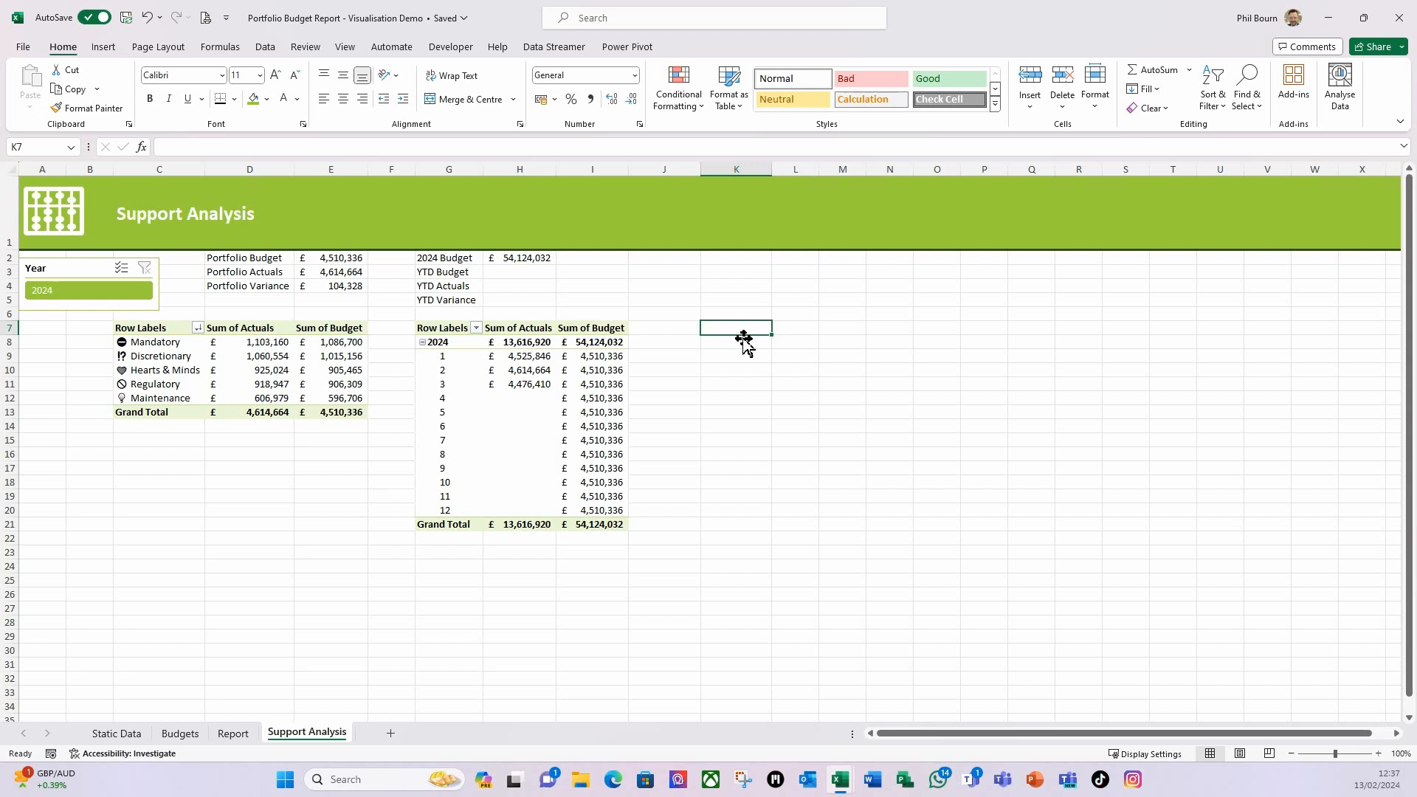
pyautogui.click(782, 327)
pyautogui.moveTo(537, 332); pyautogui.dragTo(590, 332)
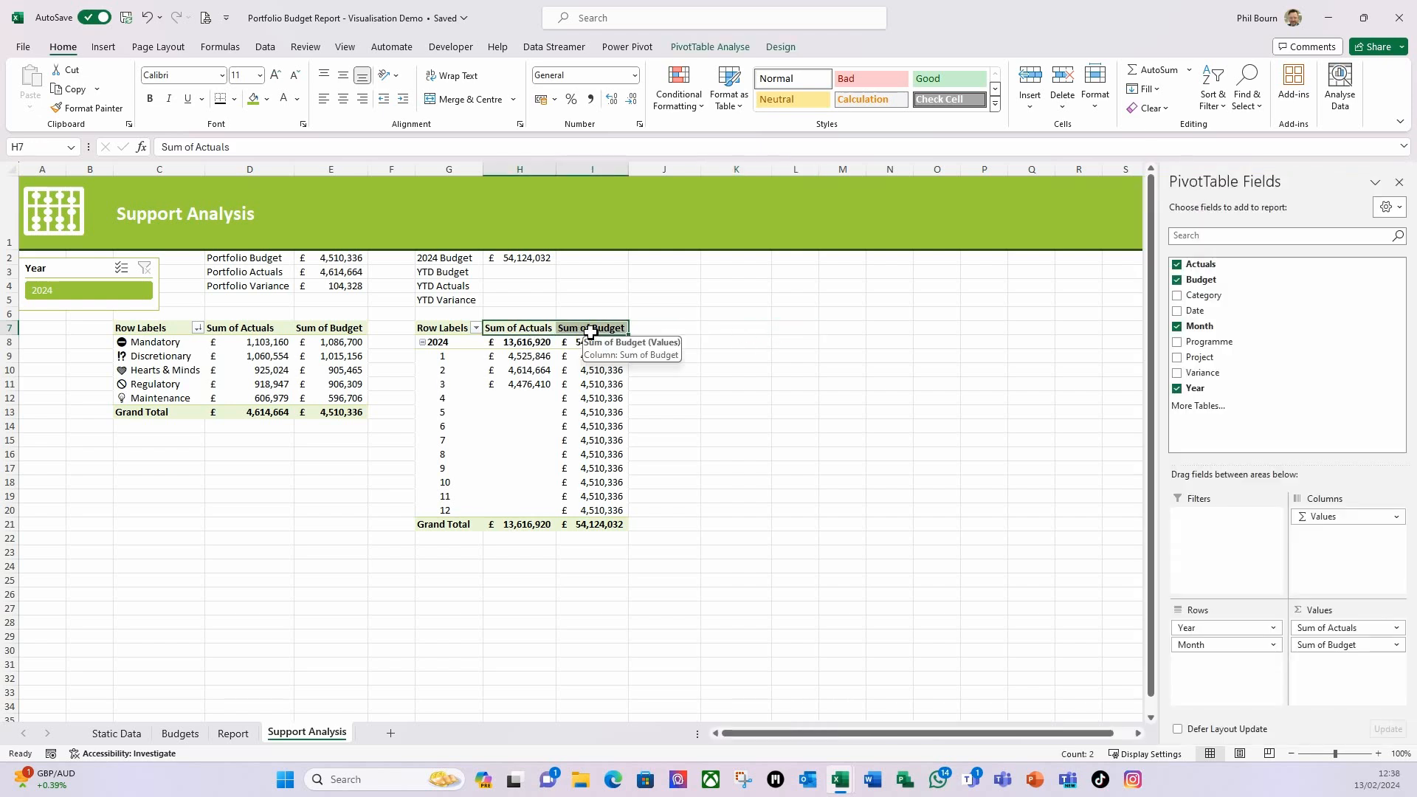
pyautogui.click(781, 332)
pyautogui.write('Actu')
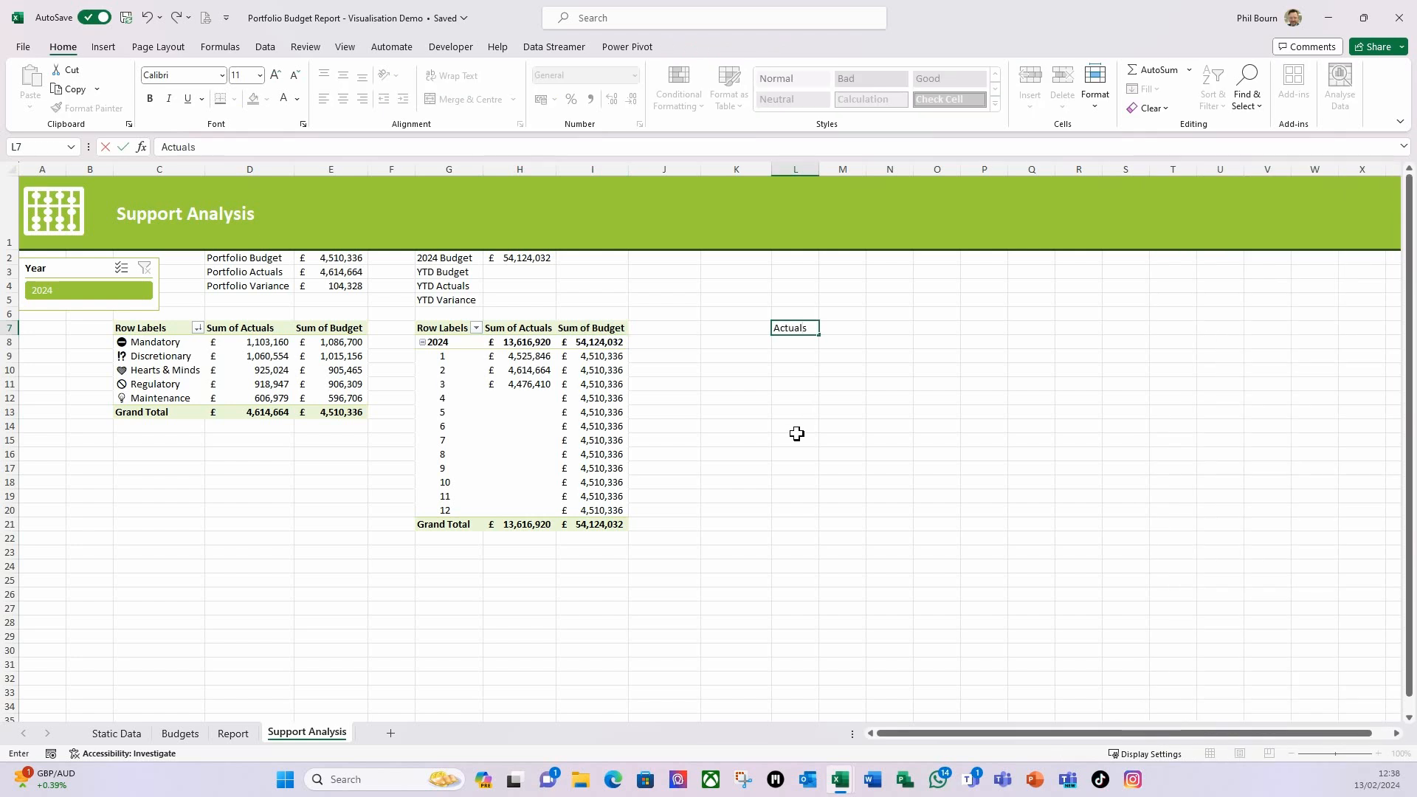
pyautogui.write('als')
pyautogui.press('Tab')
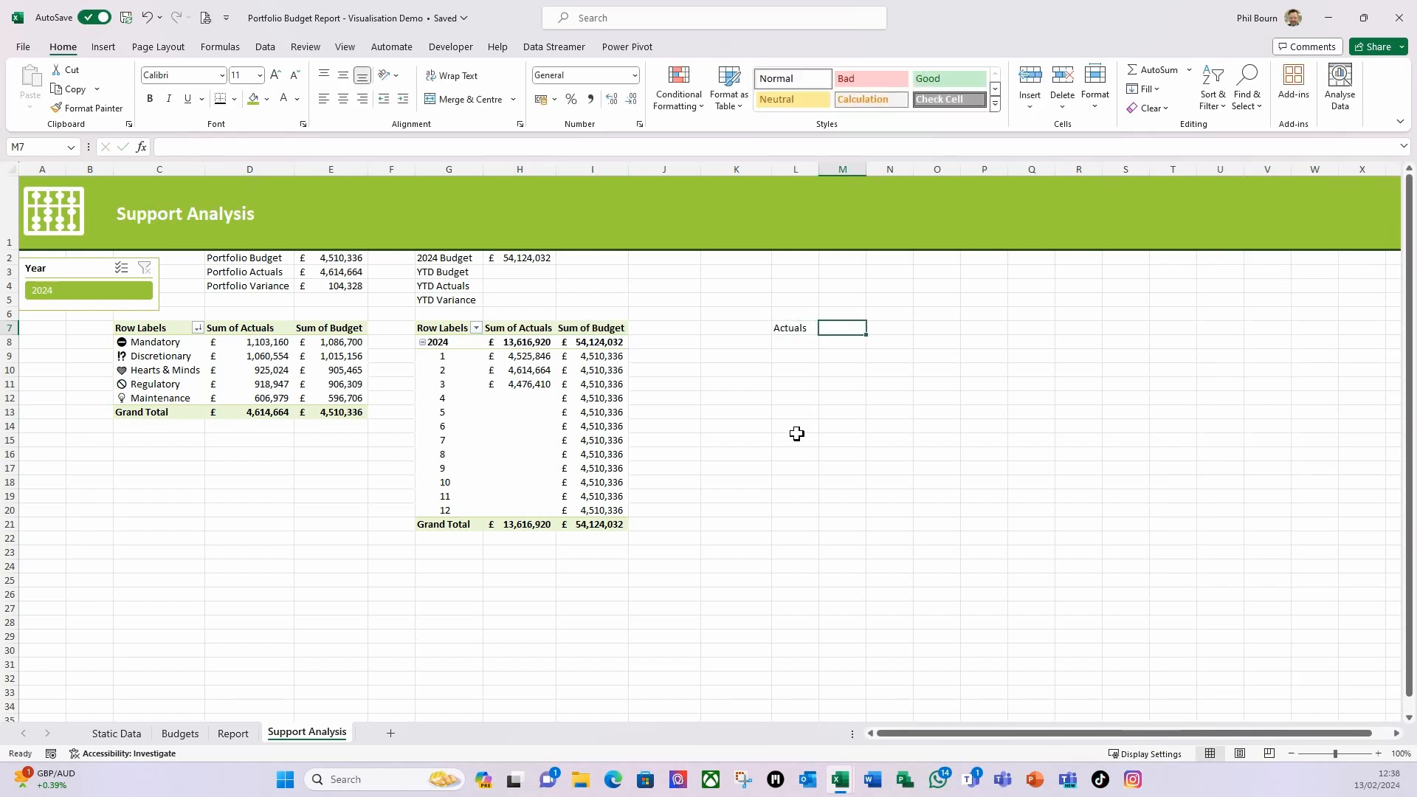
pyautogui.write('Budget')
pyautogui.press('Tab')
# Step: Make the headings in L7:M7 bold and give them a top and thick bottom border
pyautogui.moveTo(782, 328); pyautogui.dragTo(831, 328)
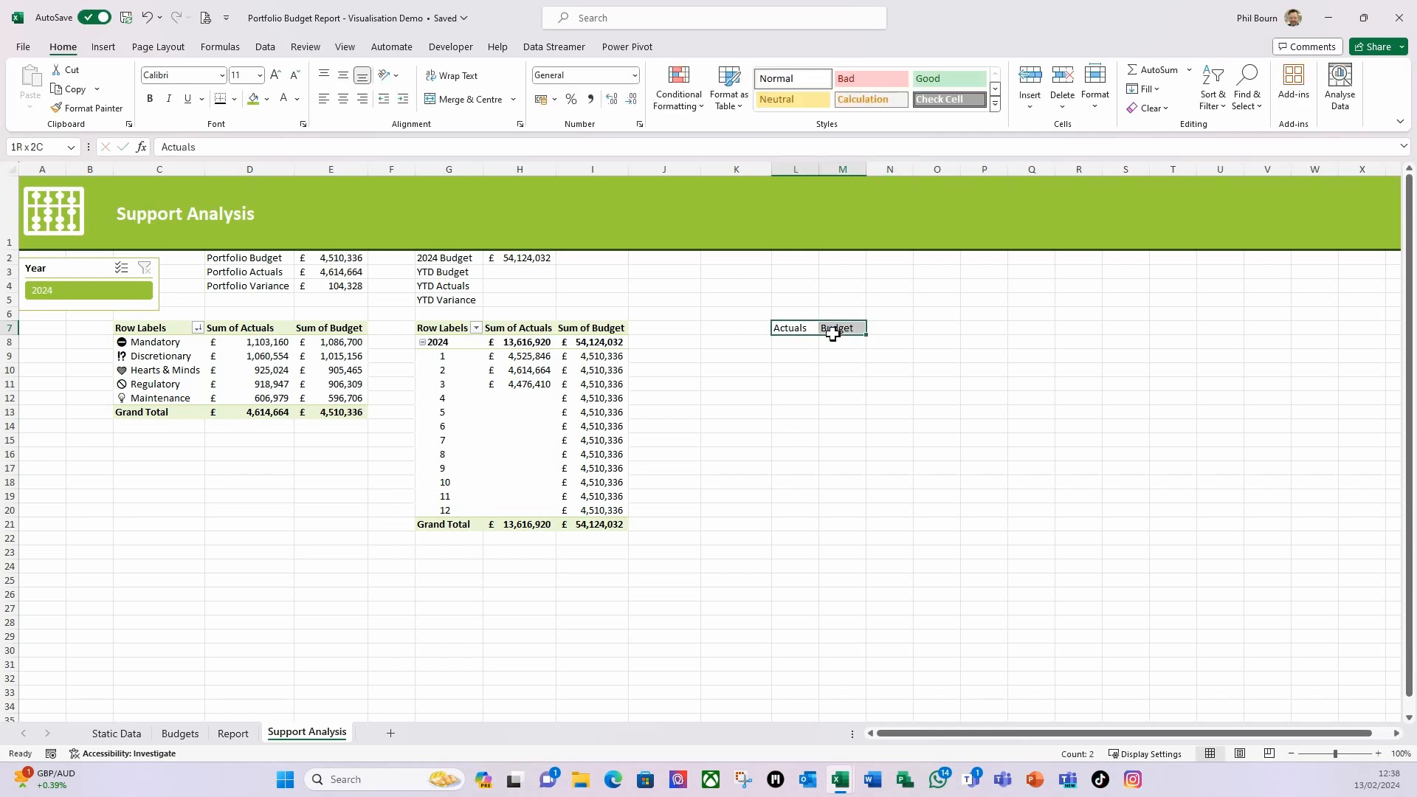
pyautogui.click(152, 100)
pyautogui.click(234, 99)
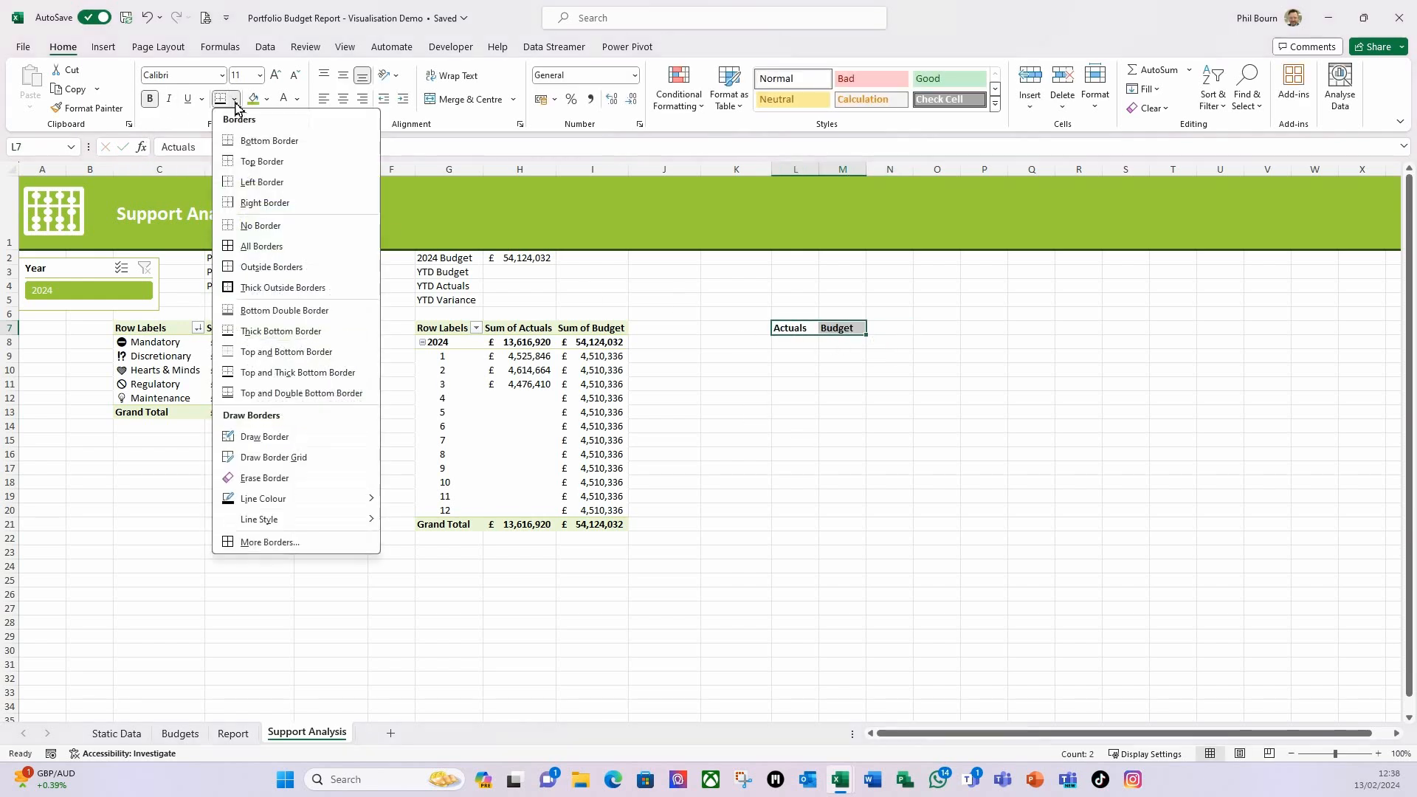
pyautogui.click(244, 372)
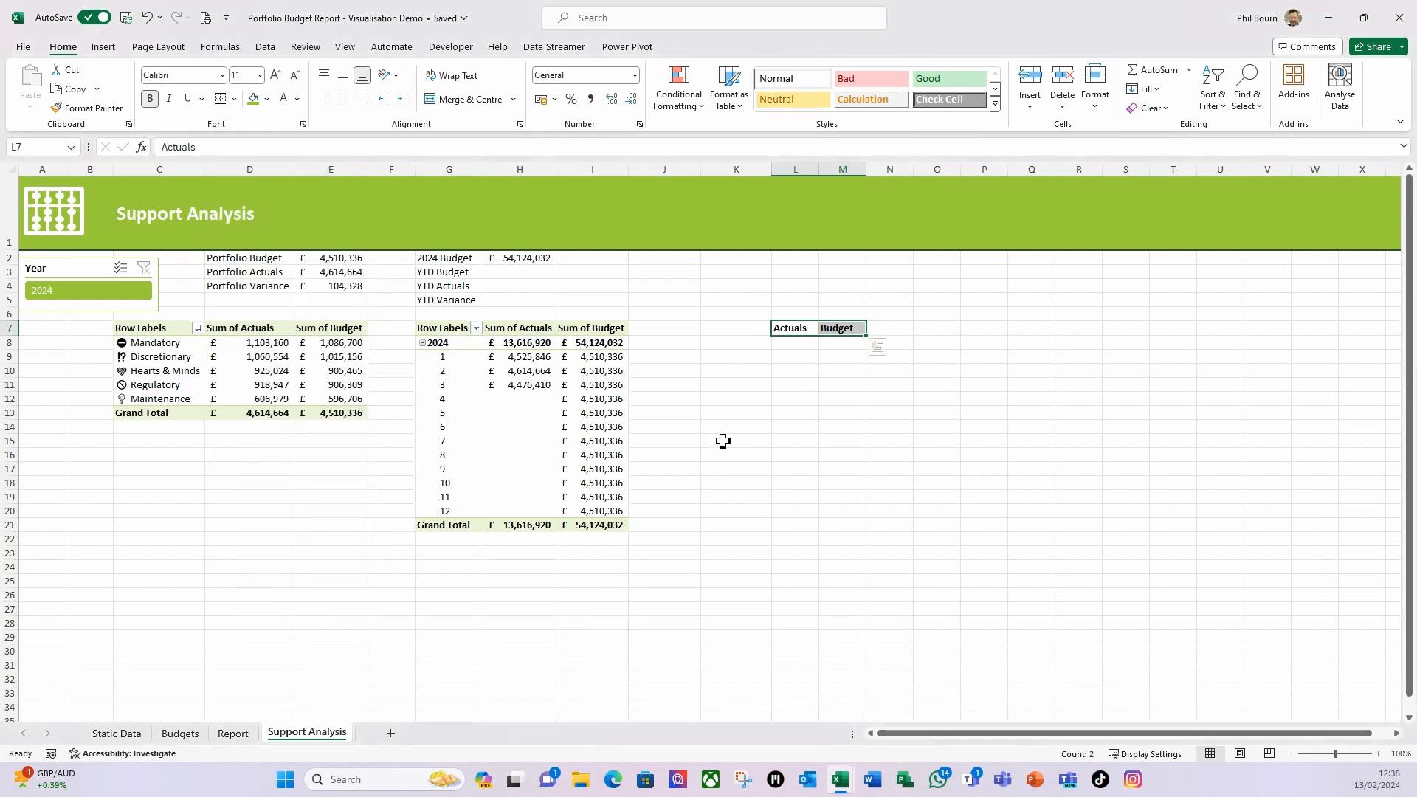
pyautogui.click(795, 413)
# Step: In L8, extract the months' actuals above zero with =FILTER(H9:H20,H9:H20>0)
pyautogui.click(798, 345)
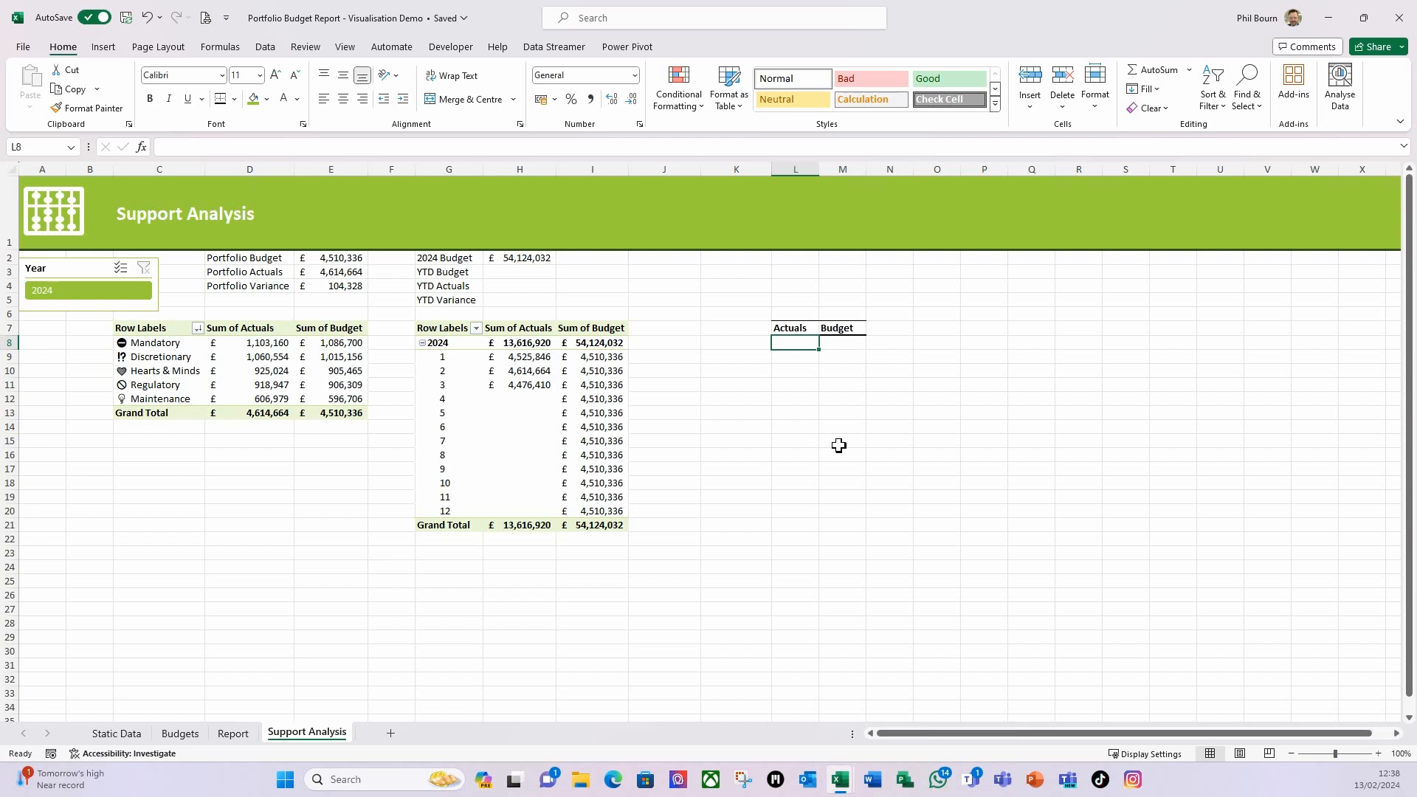
pyautogui.write('=FILTER(')
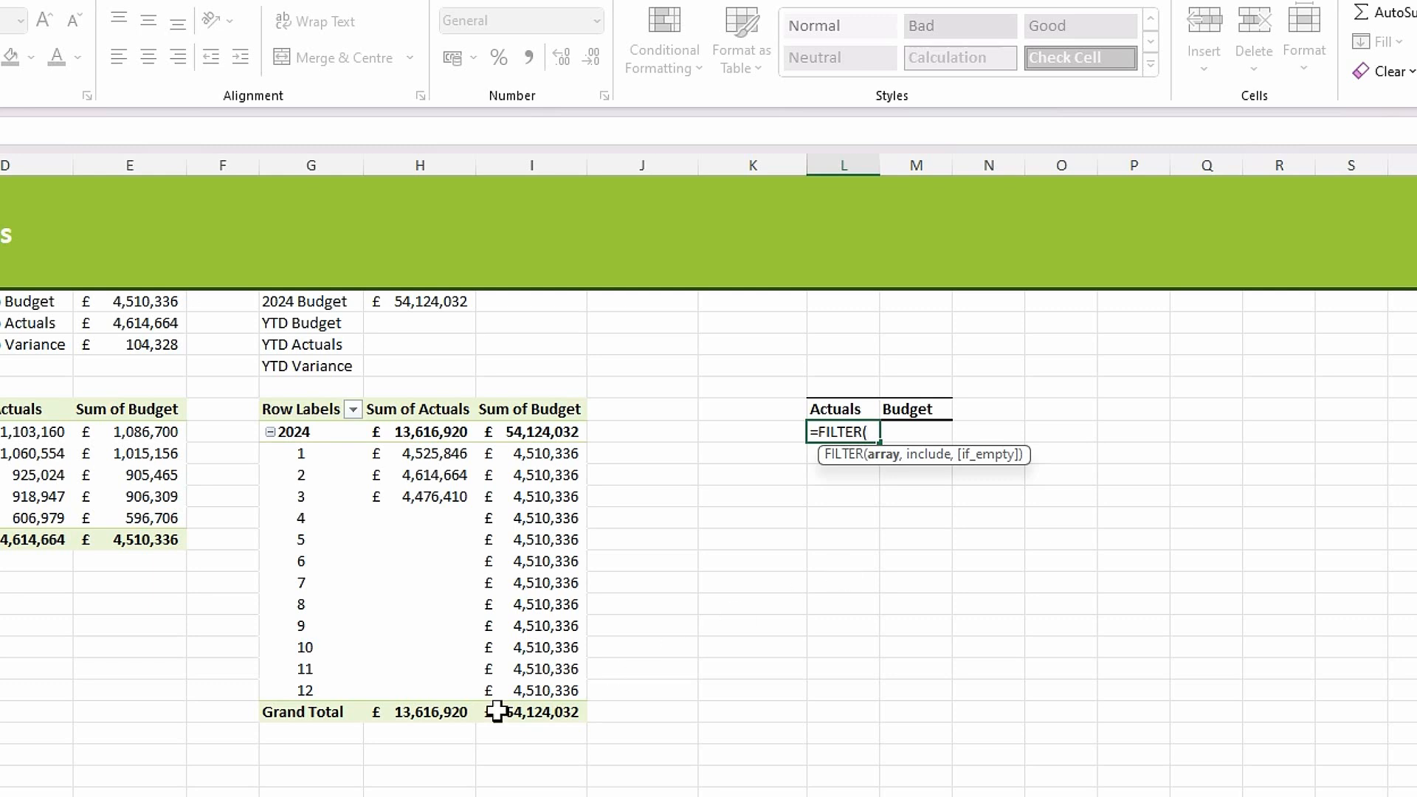
pyautogui.moveTo(421, 454); pyautogui.dragTo(375, 736)
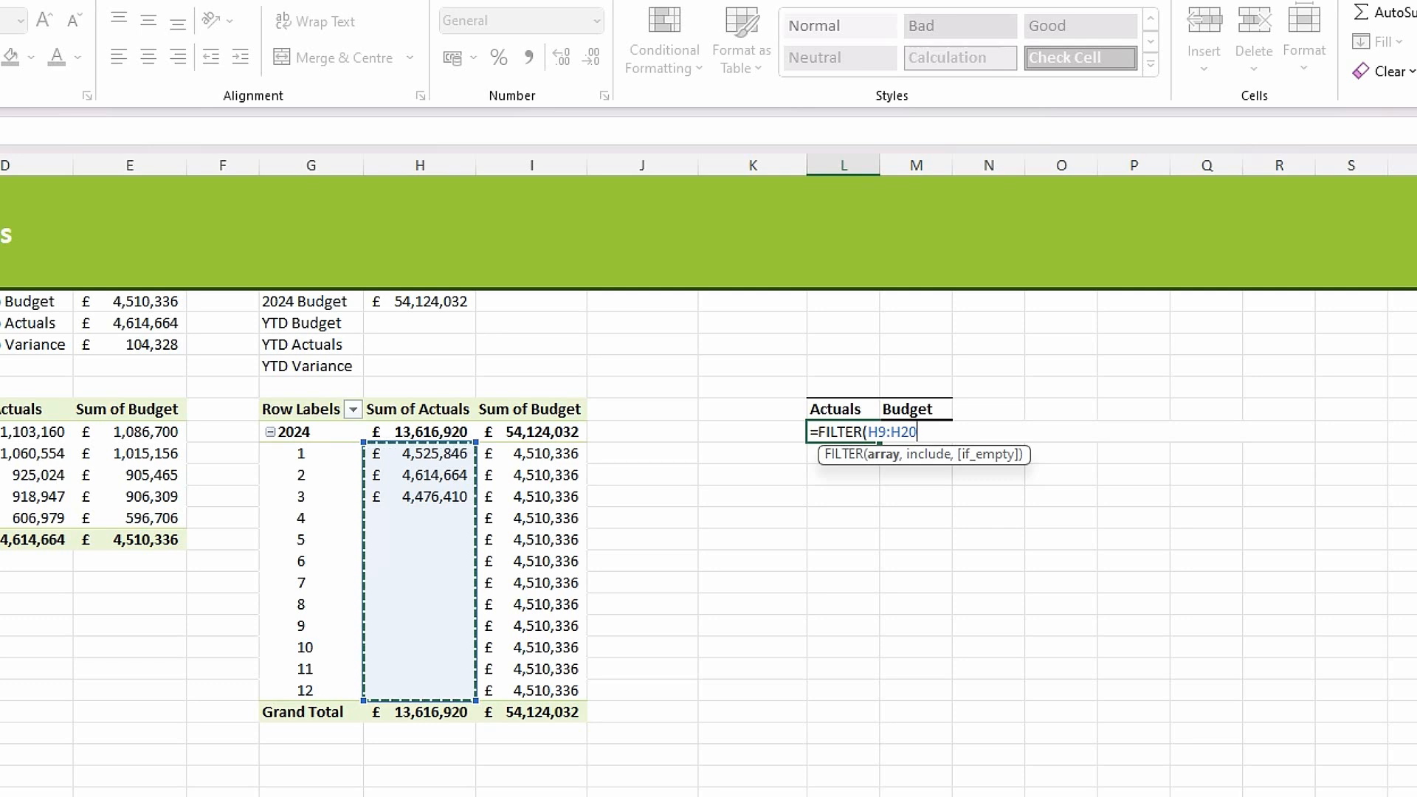
pyautogui.write(',')
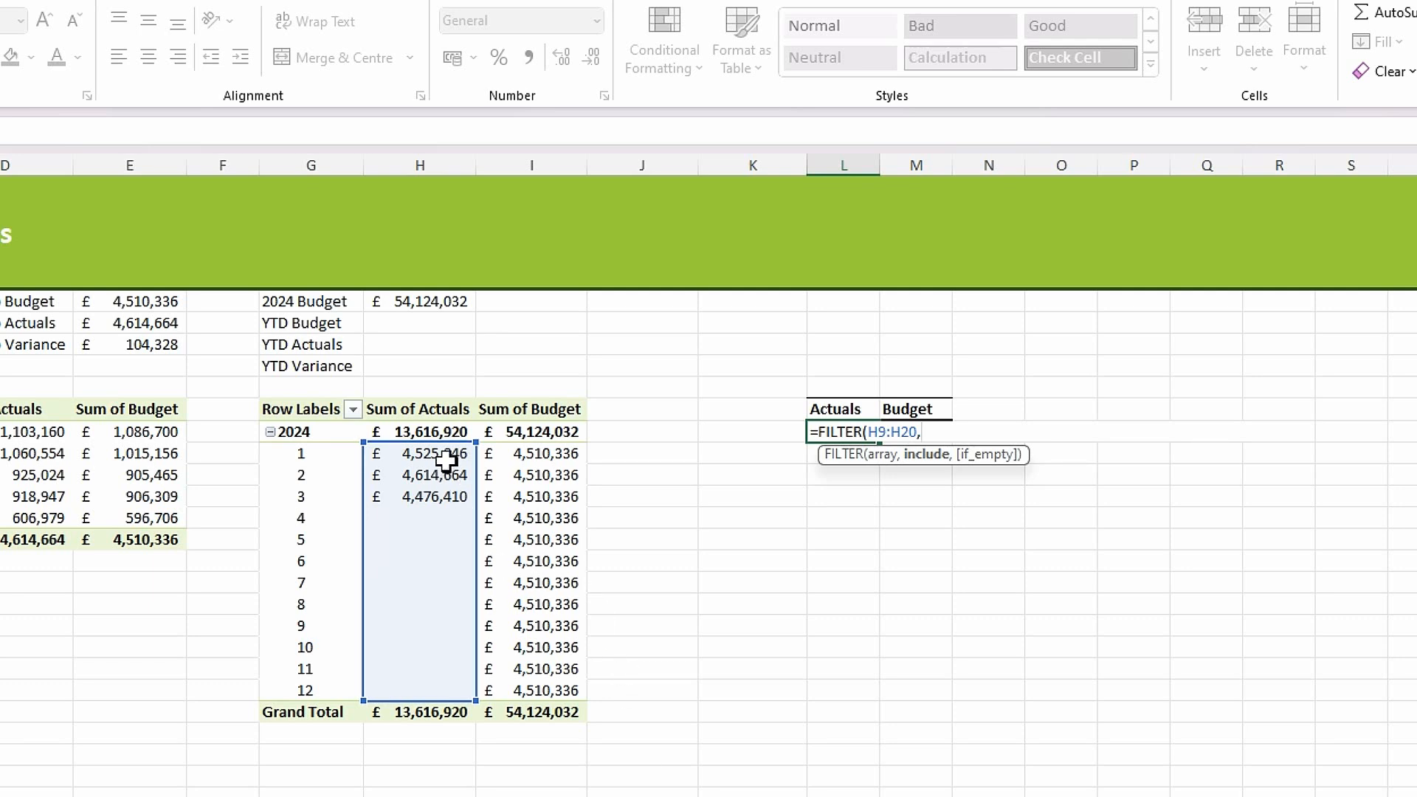
pyautogui.moveTo(446, 456); pyautogui.dragTo(433, 688)
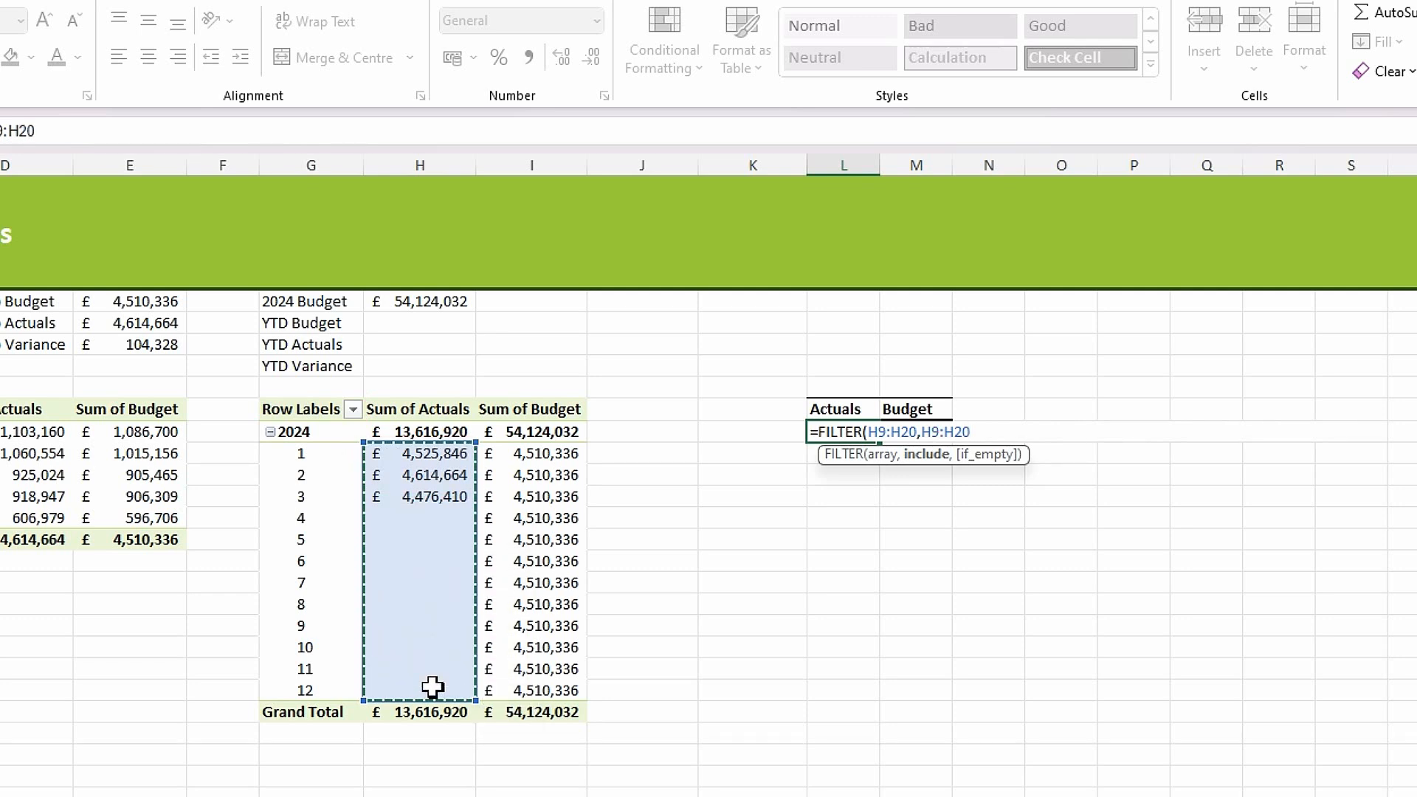
pyautogui.write('>')
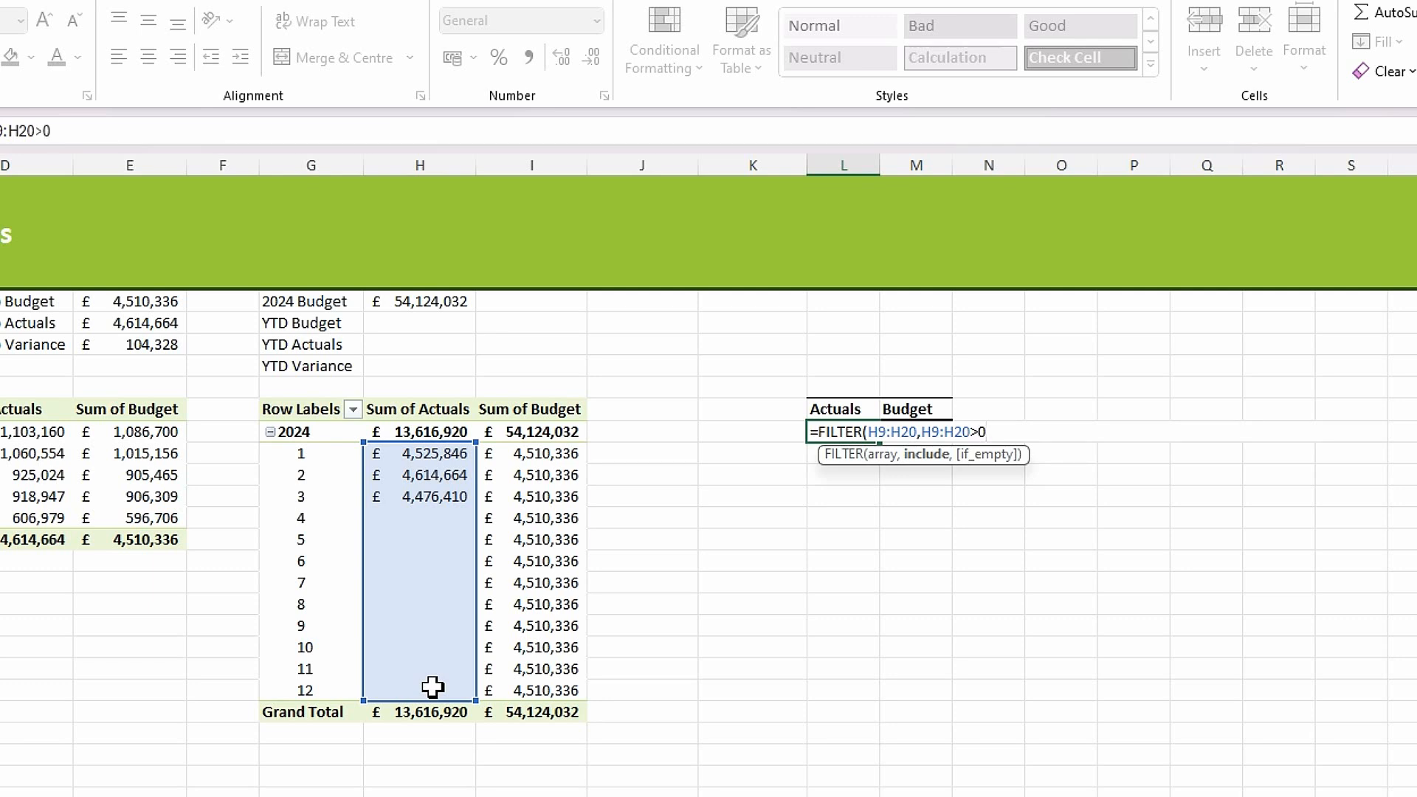
pyautogui.write('0)')
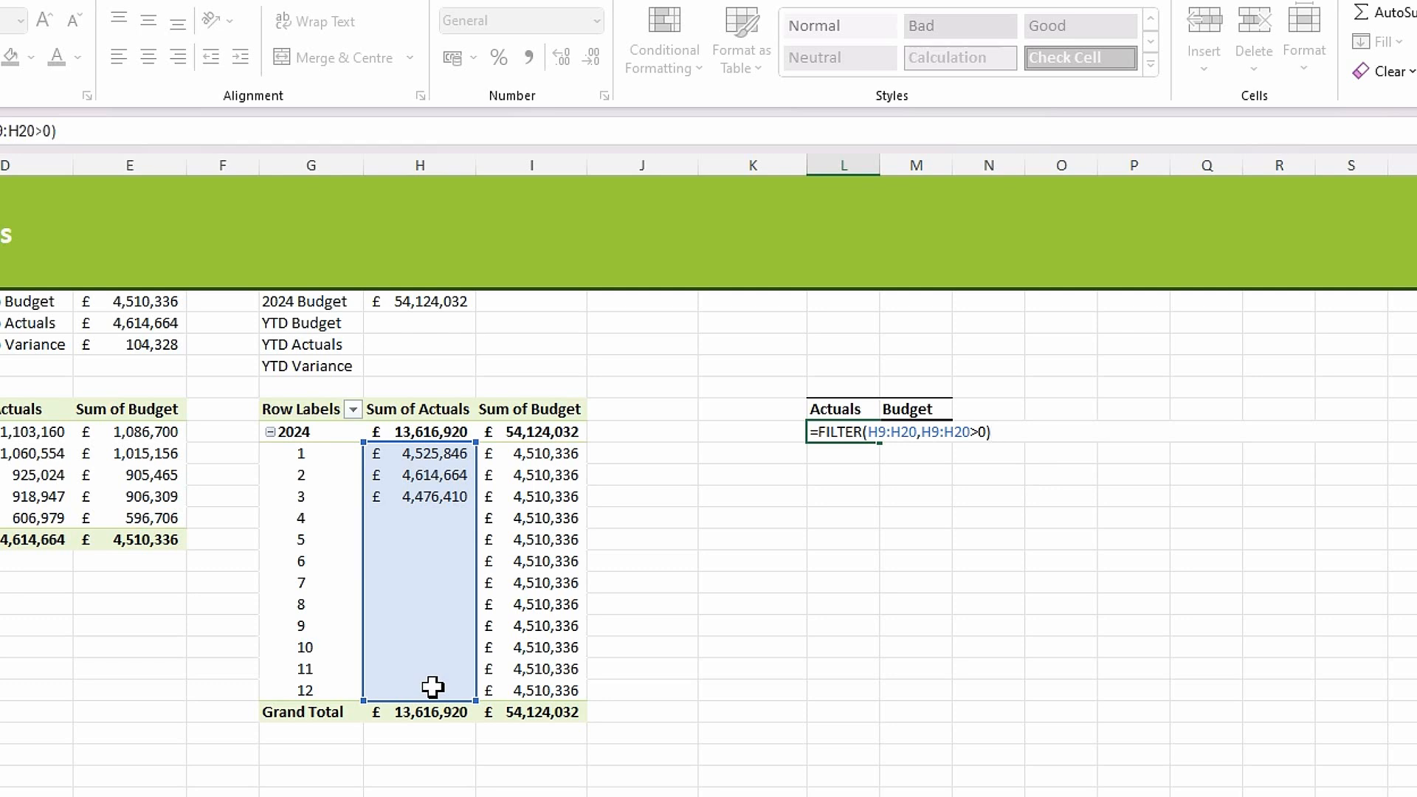
pyautogui.press('Return')
pyautogui.click(840, 625)
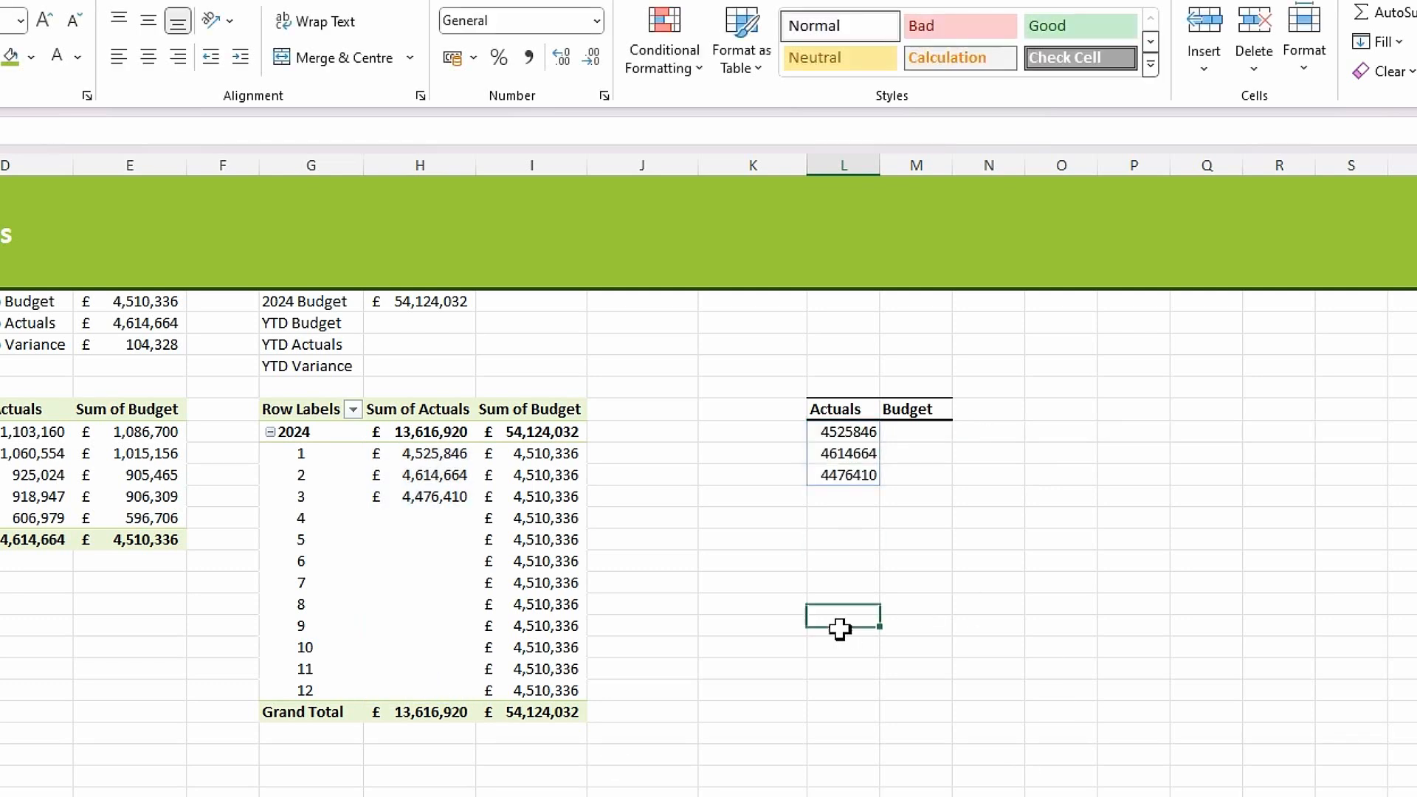
# Step: Format the whole Actuals column L as Accounting with no decimal places
pyautogui.click(847, 165)
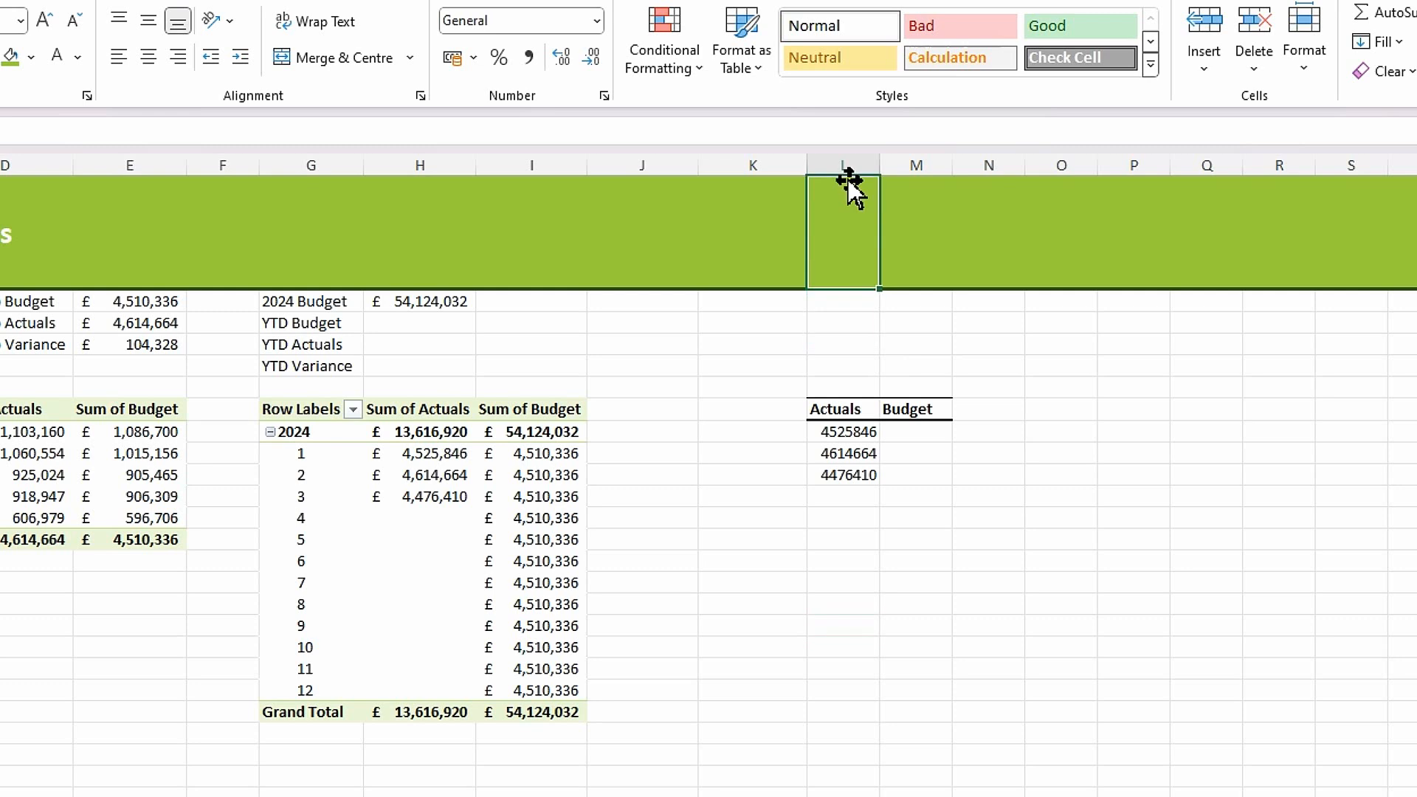
pyautogui.click(598, 22)
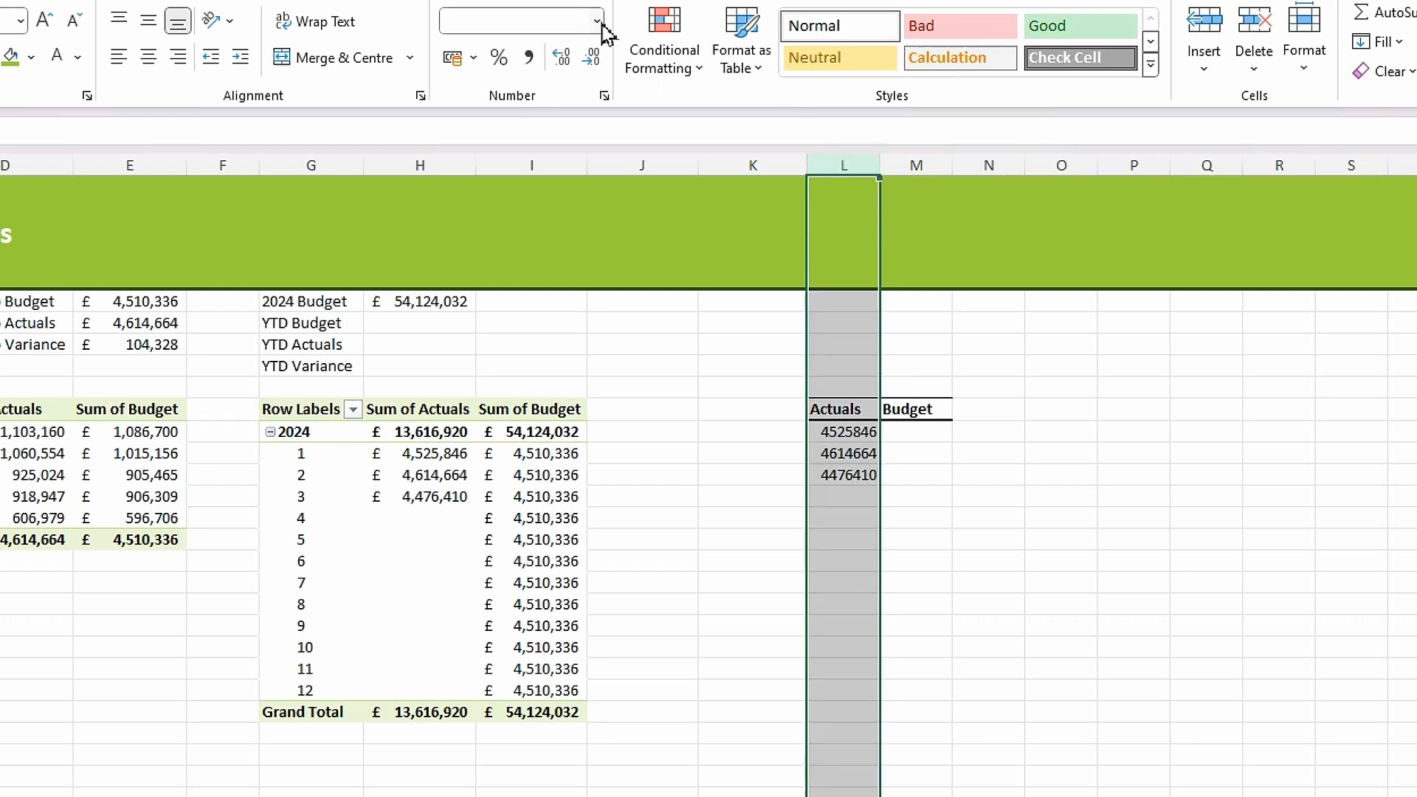
pyautogui.click(576, 235)
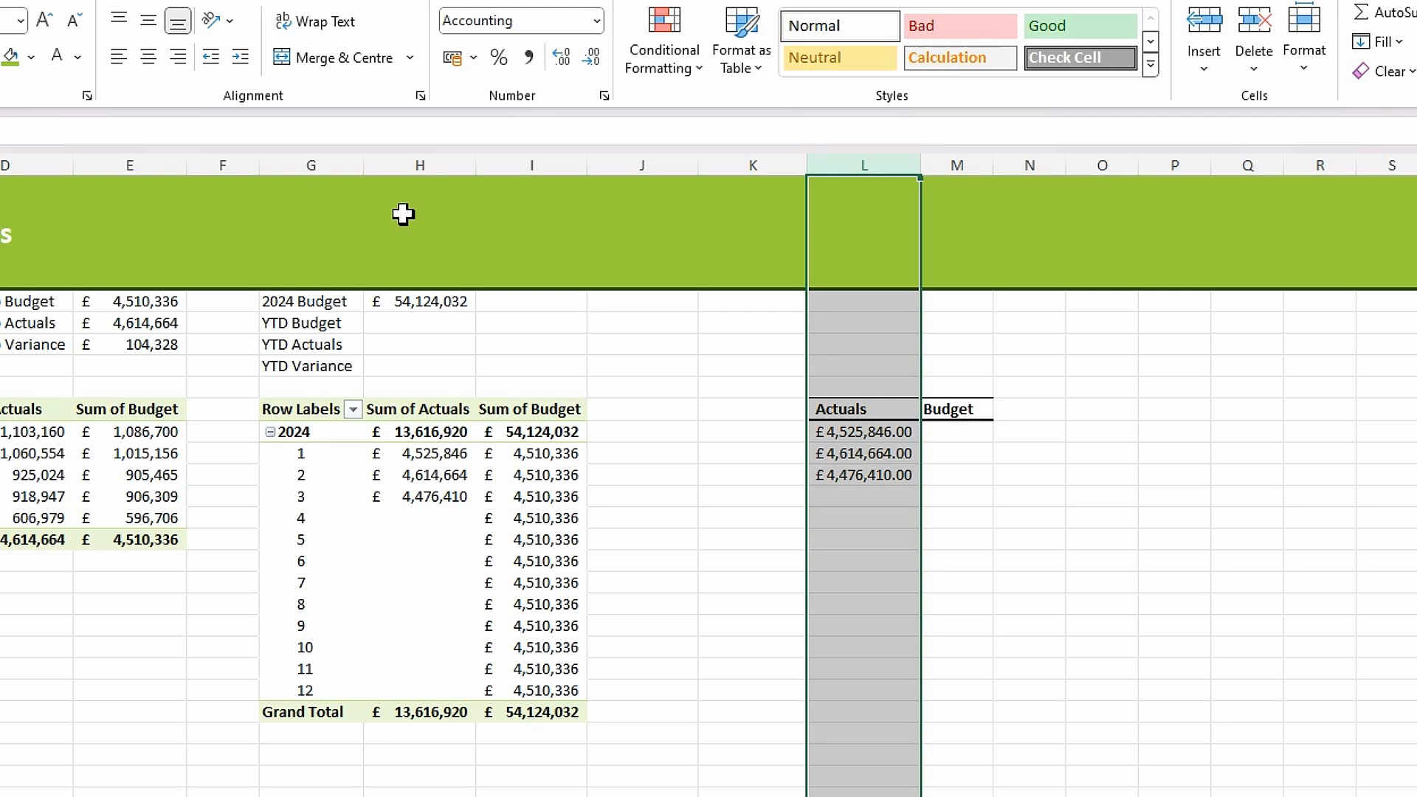
pyautogui.click(593, 59)
pyautogui.click(594, 61)
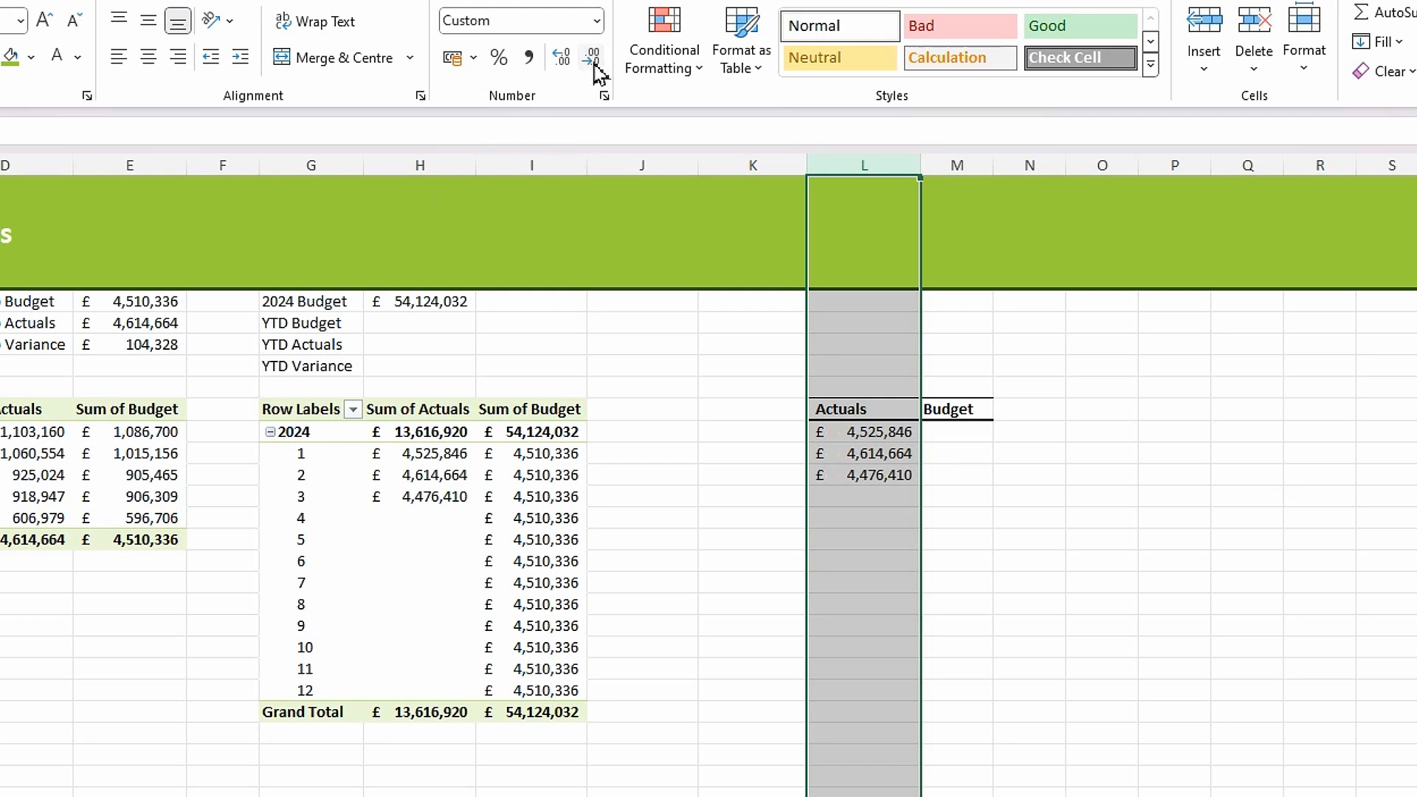
# Step: Format the whole Budget column M as Accounting with no decimal places
pyautogui.click(964, 478)
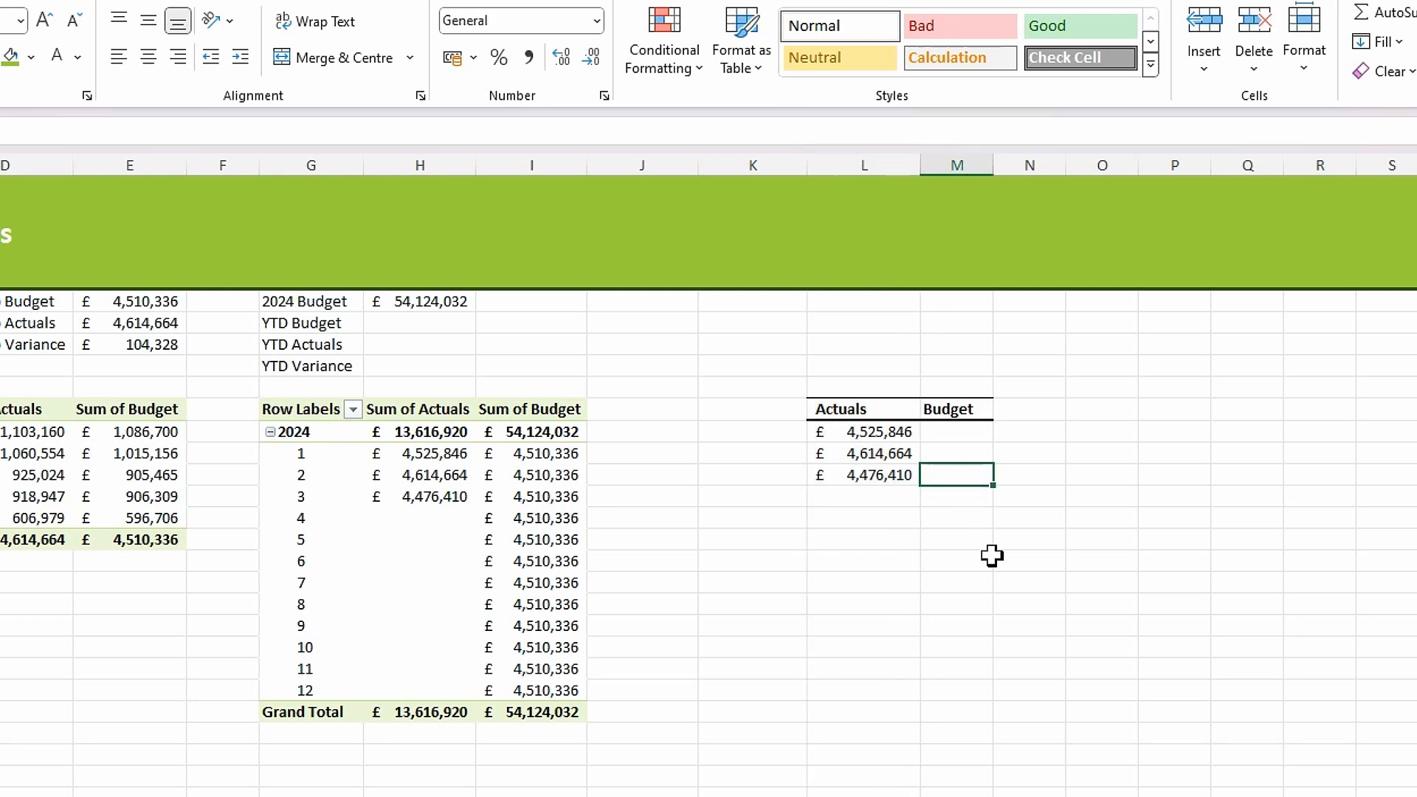
pyautogui.click(962, 165)
pyautogui.click(597, 23)
pyautogui.click(538, 227)
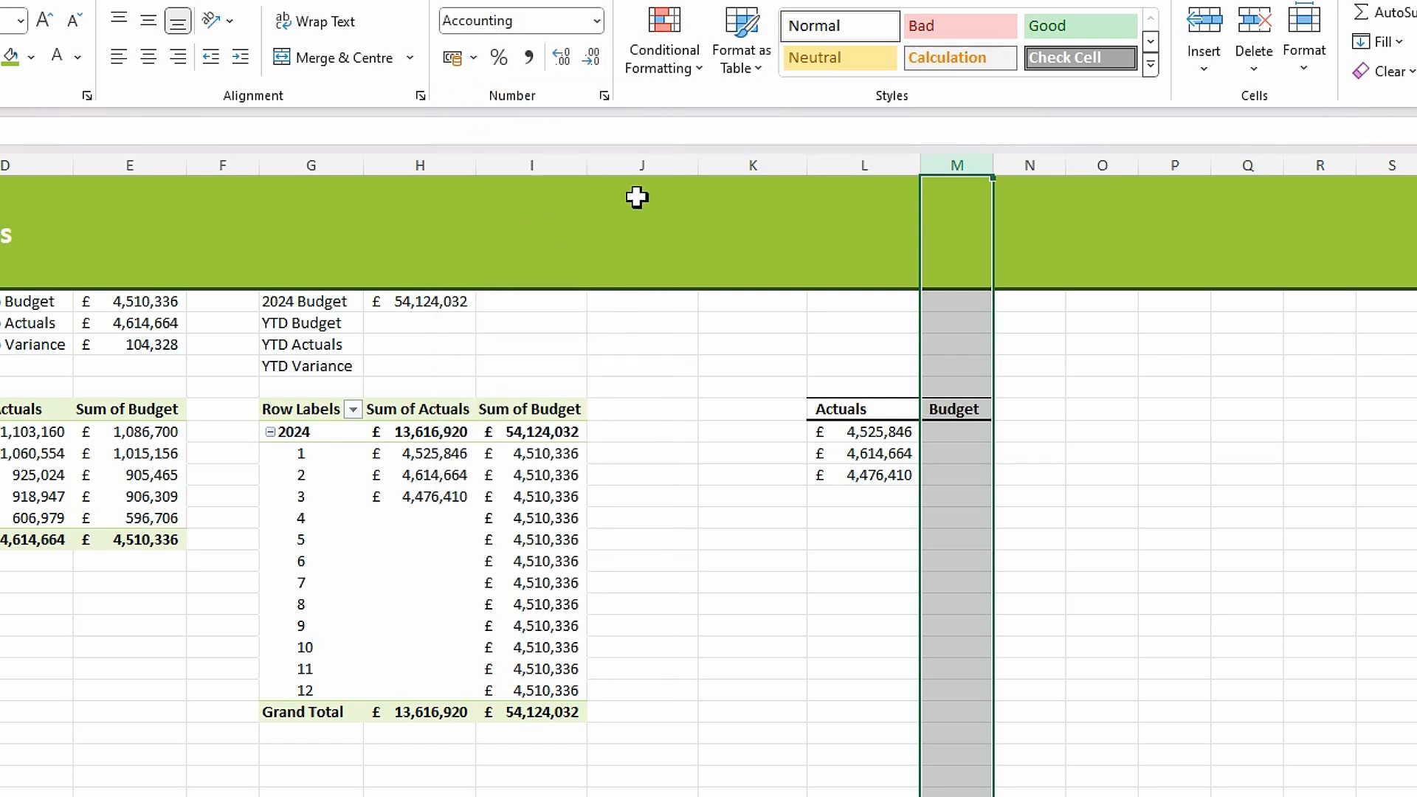
pyautogui.click(598, 62)
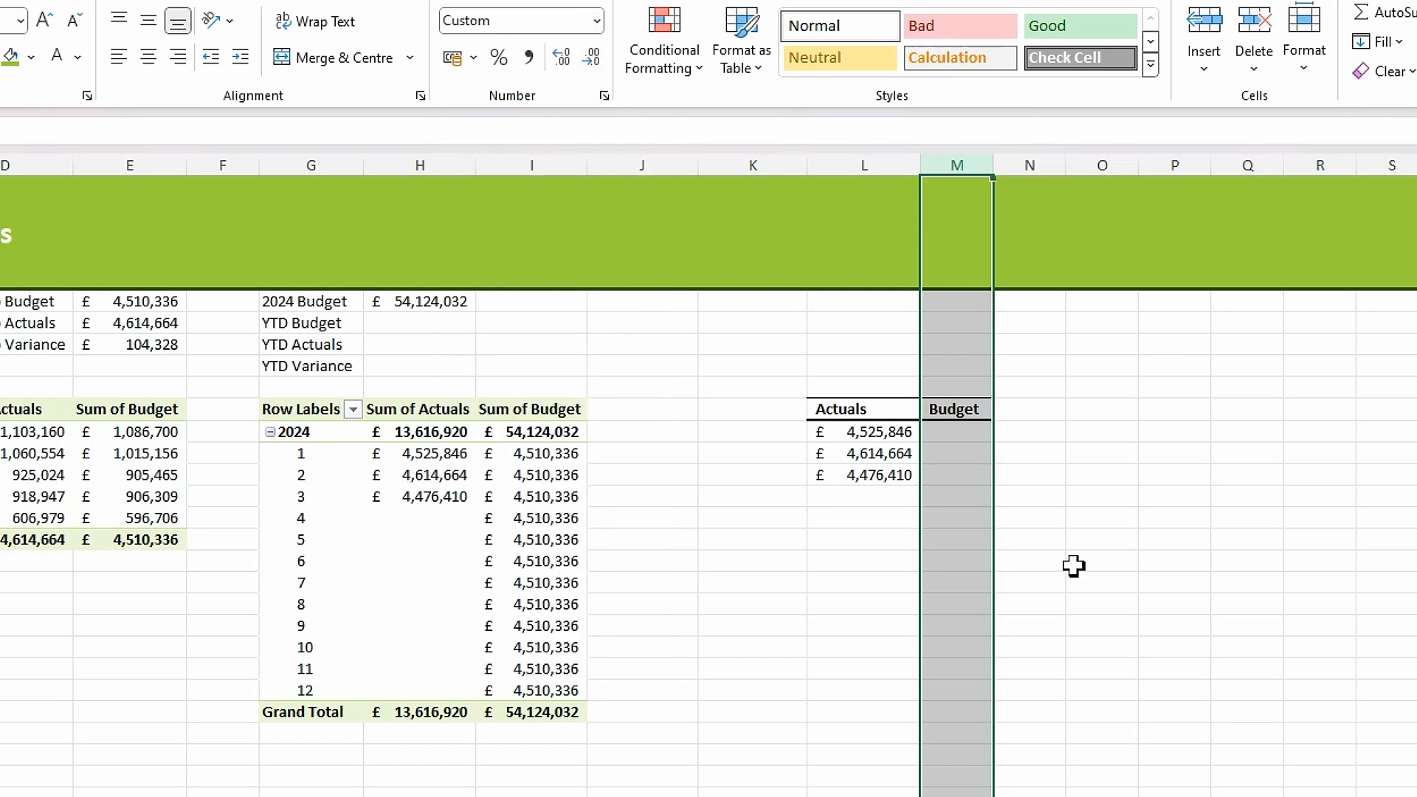
pyautogui.click(1107, 541)
# Step: In M8, extract the budgets of the months with actuals above zero using =FILTER(I9:I20,H9:H20>0)
pyautogui.click(967, 432)
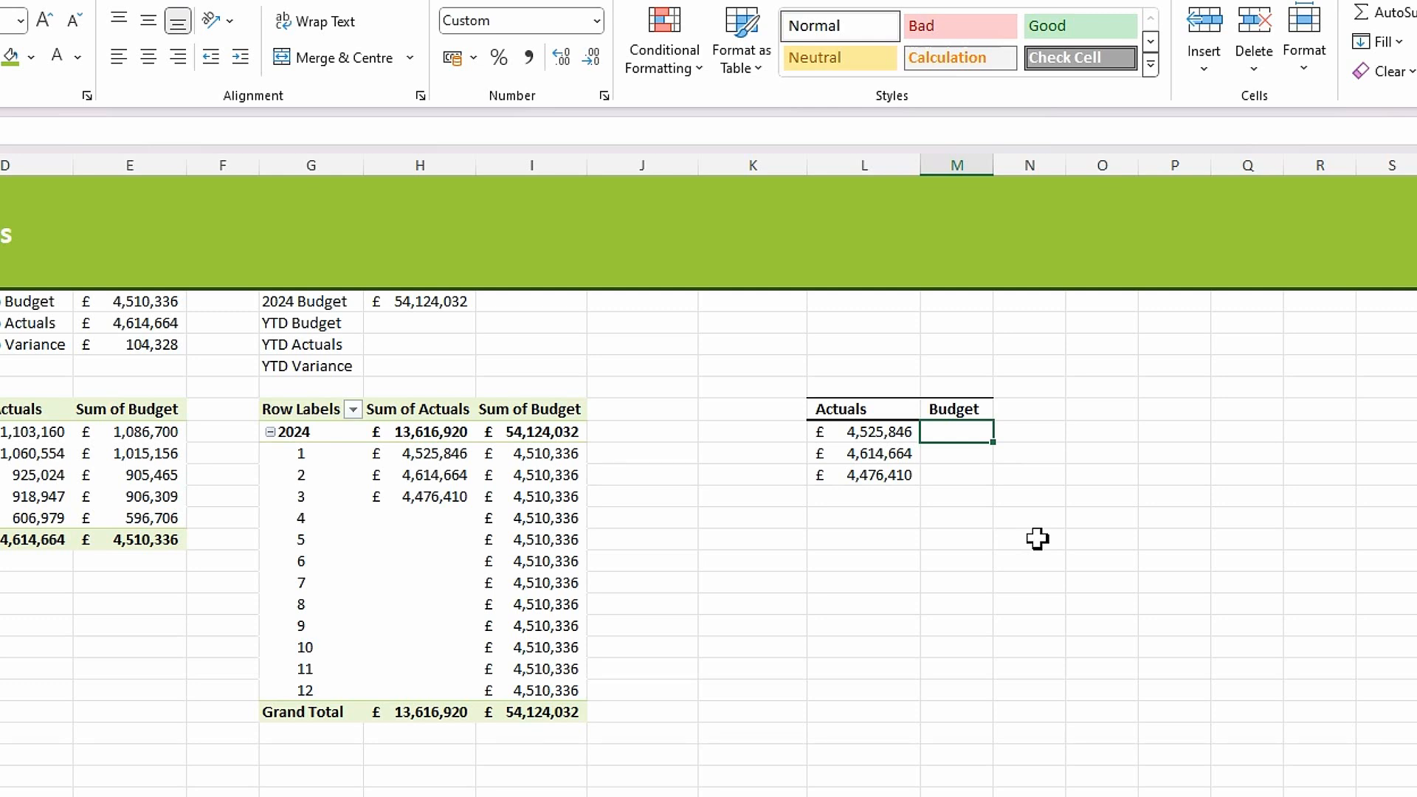
pyautogui.write('=')
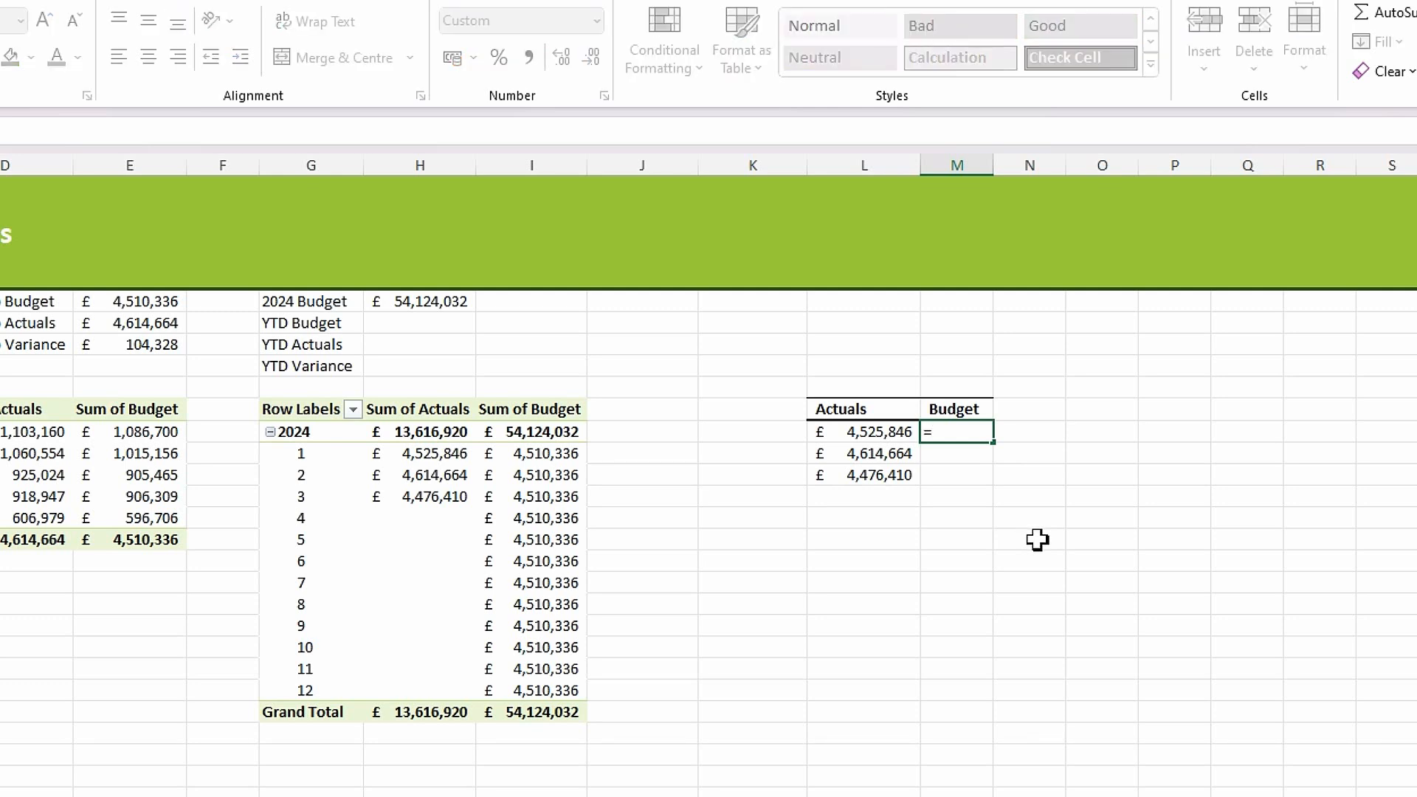
pyautogui.write('fil')
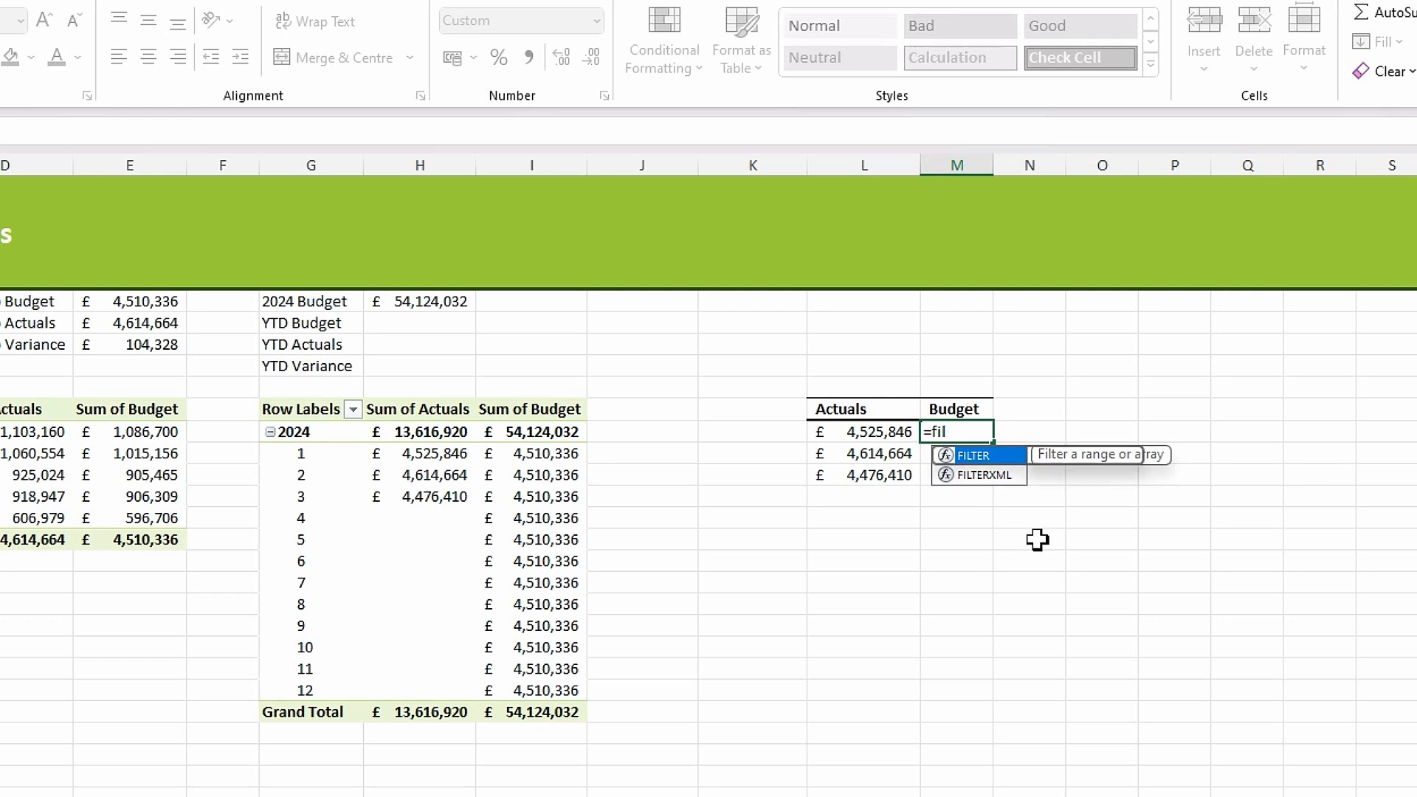
pyautogui.press('Tab')
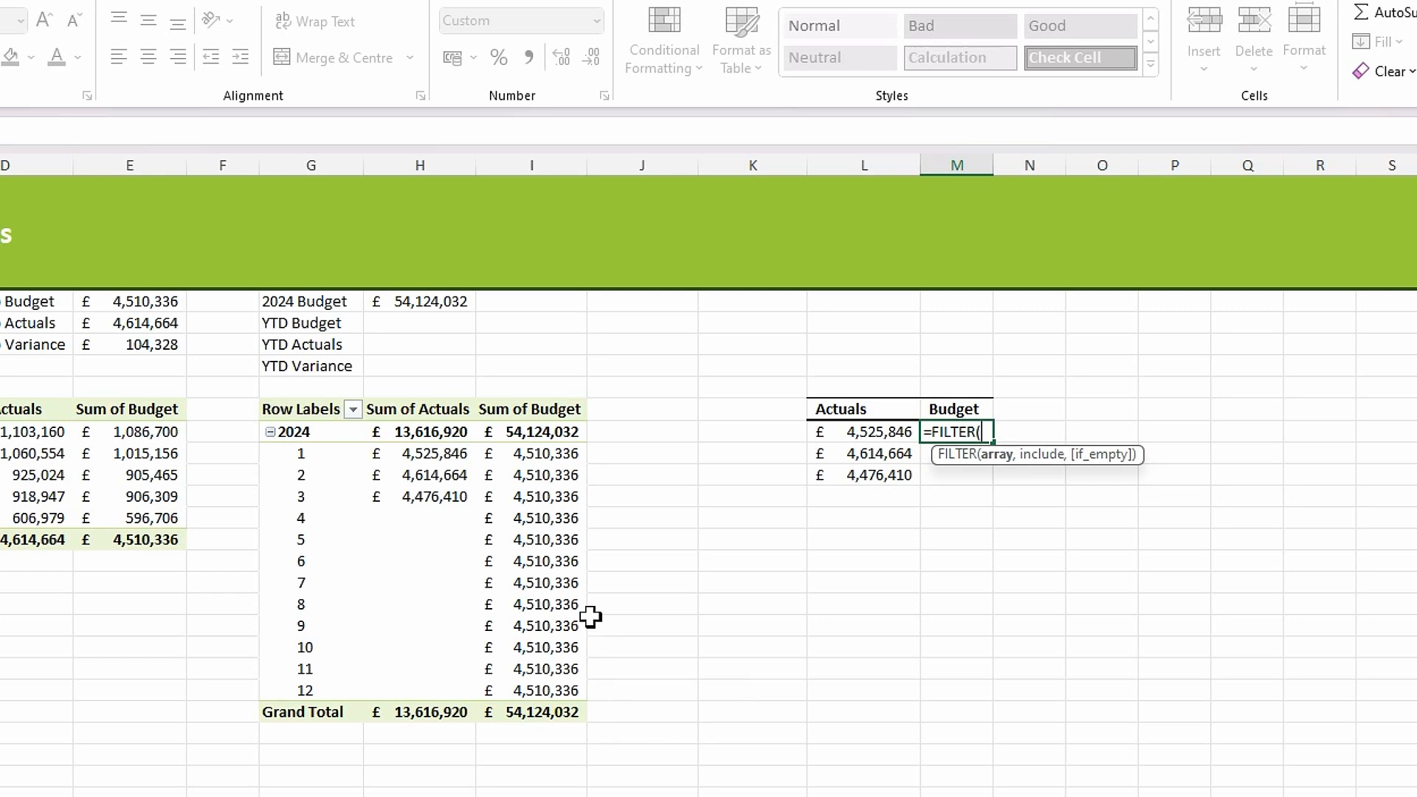
pyautogui.moveTo(531, 453); pyautogui.dragTo(542, 691)
pyautogui.write(',')
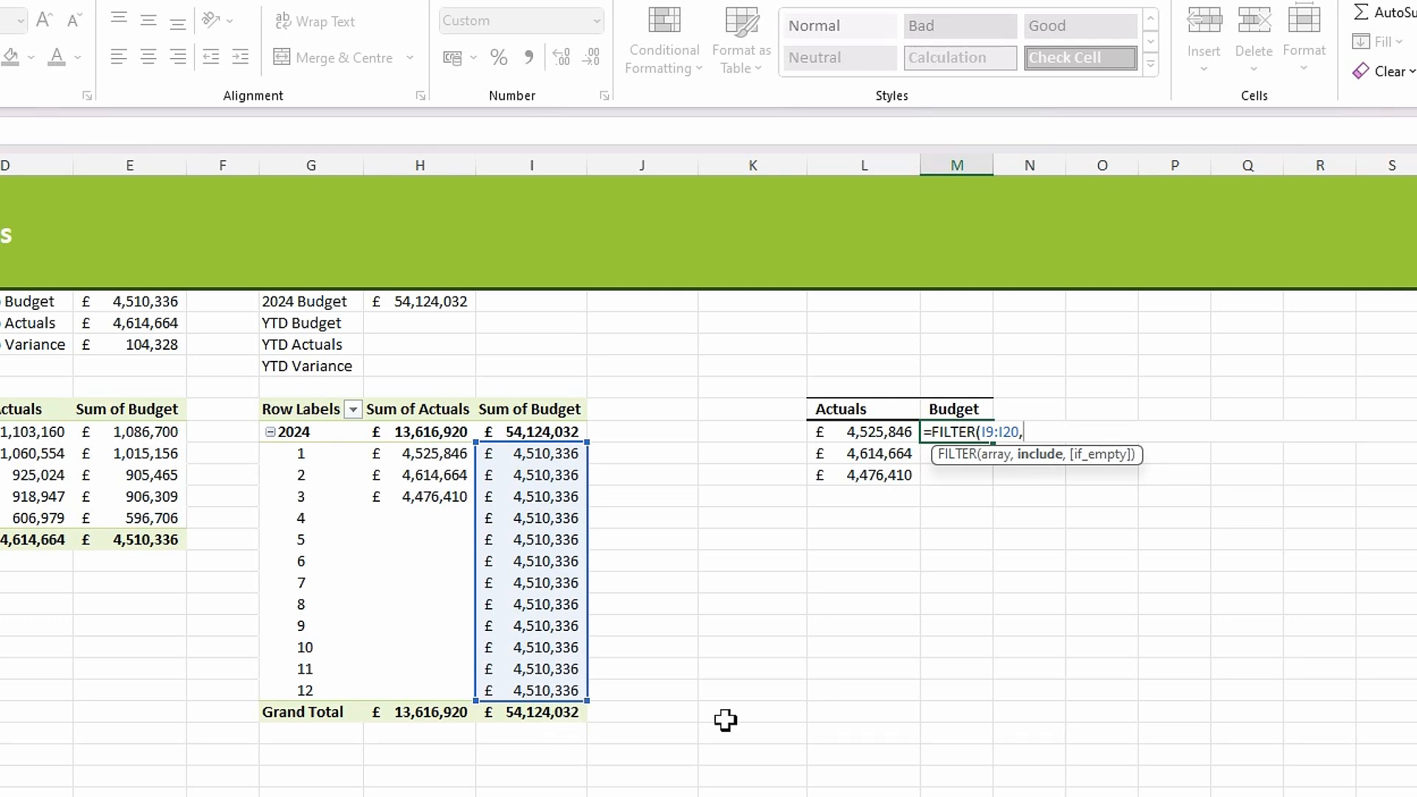
pyautogui.moveTo(425, 453); pyautogui.dragTo(435, 685)
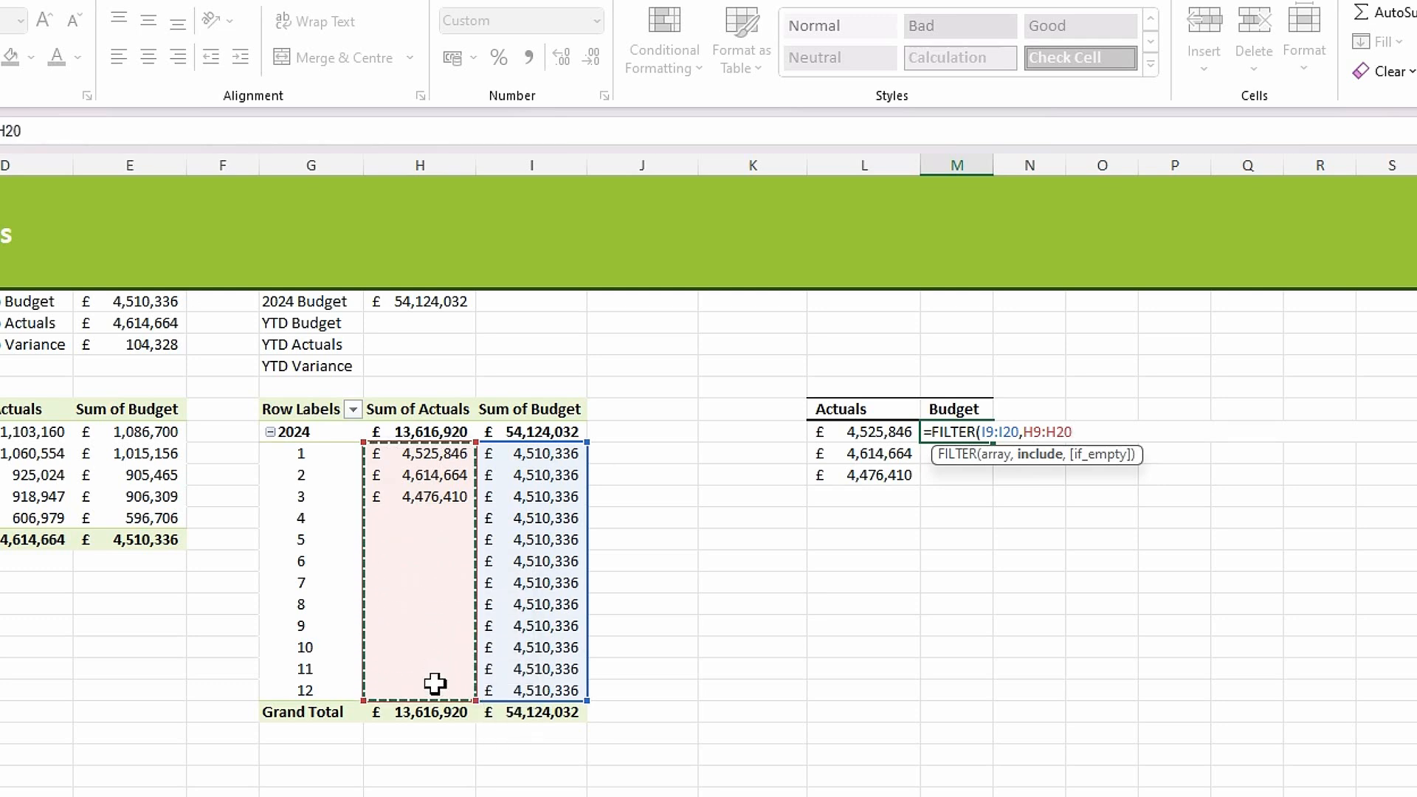
pyautogui.write('>')
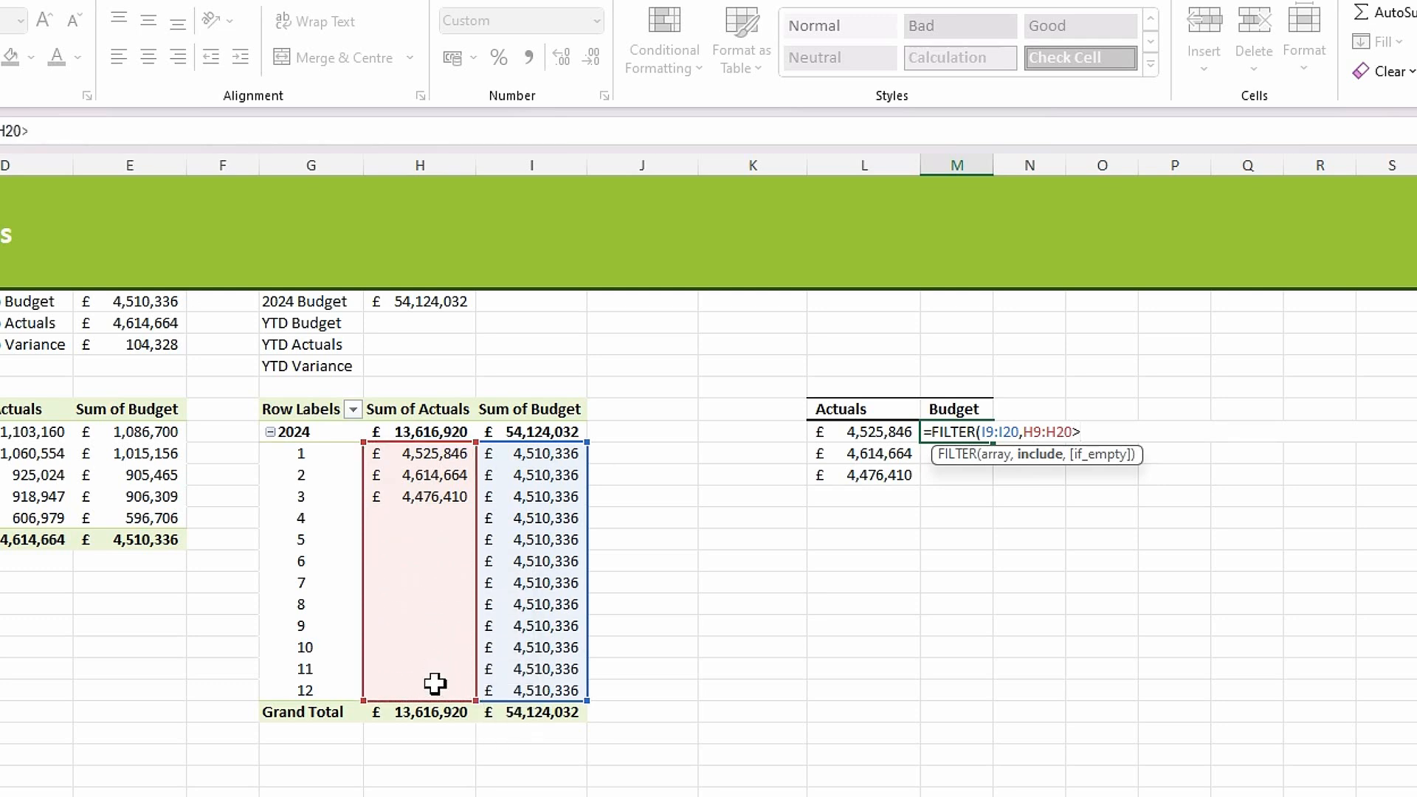
pyautogui.write('0)')
pyautogui.press('Return')
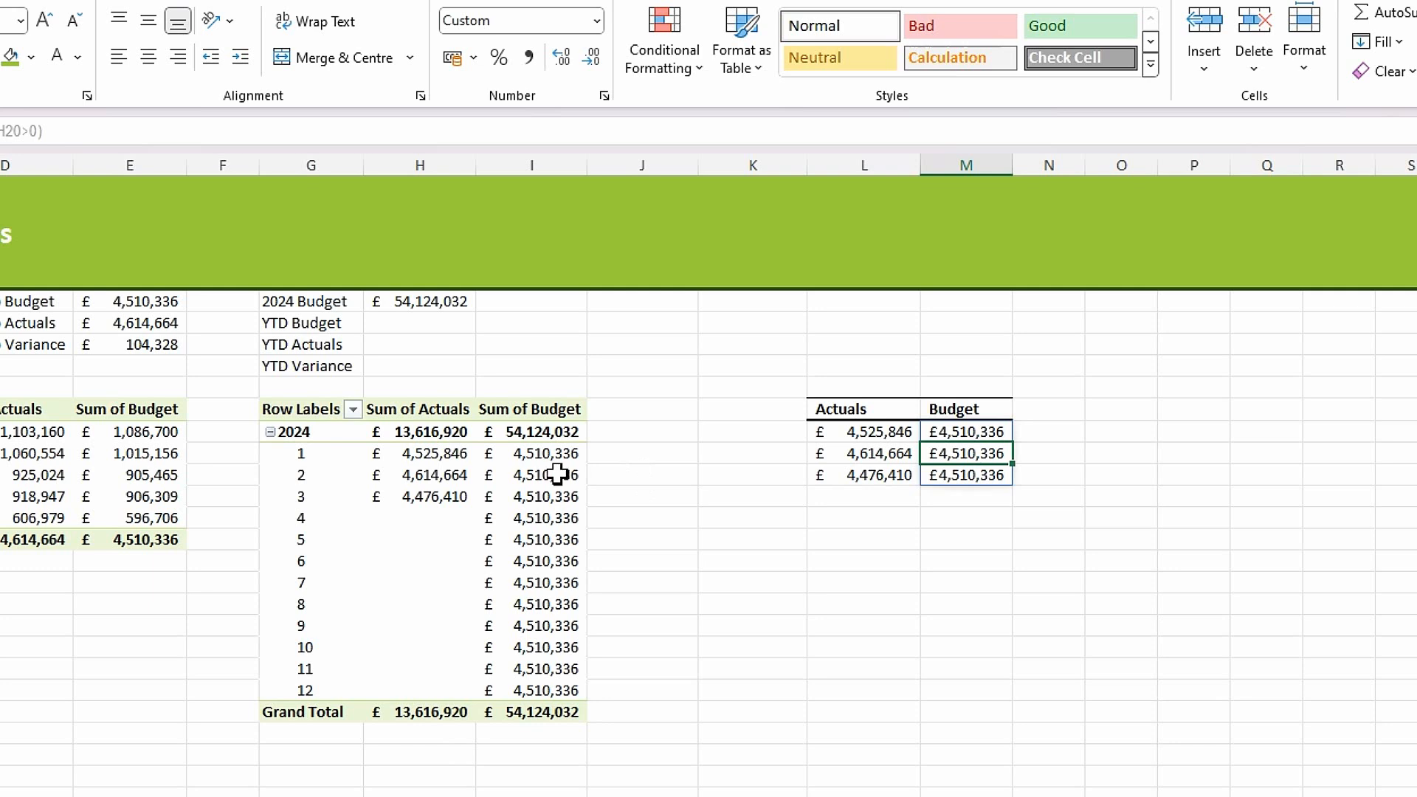
pyautogui.moveTo(563, 453)
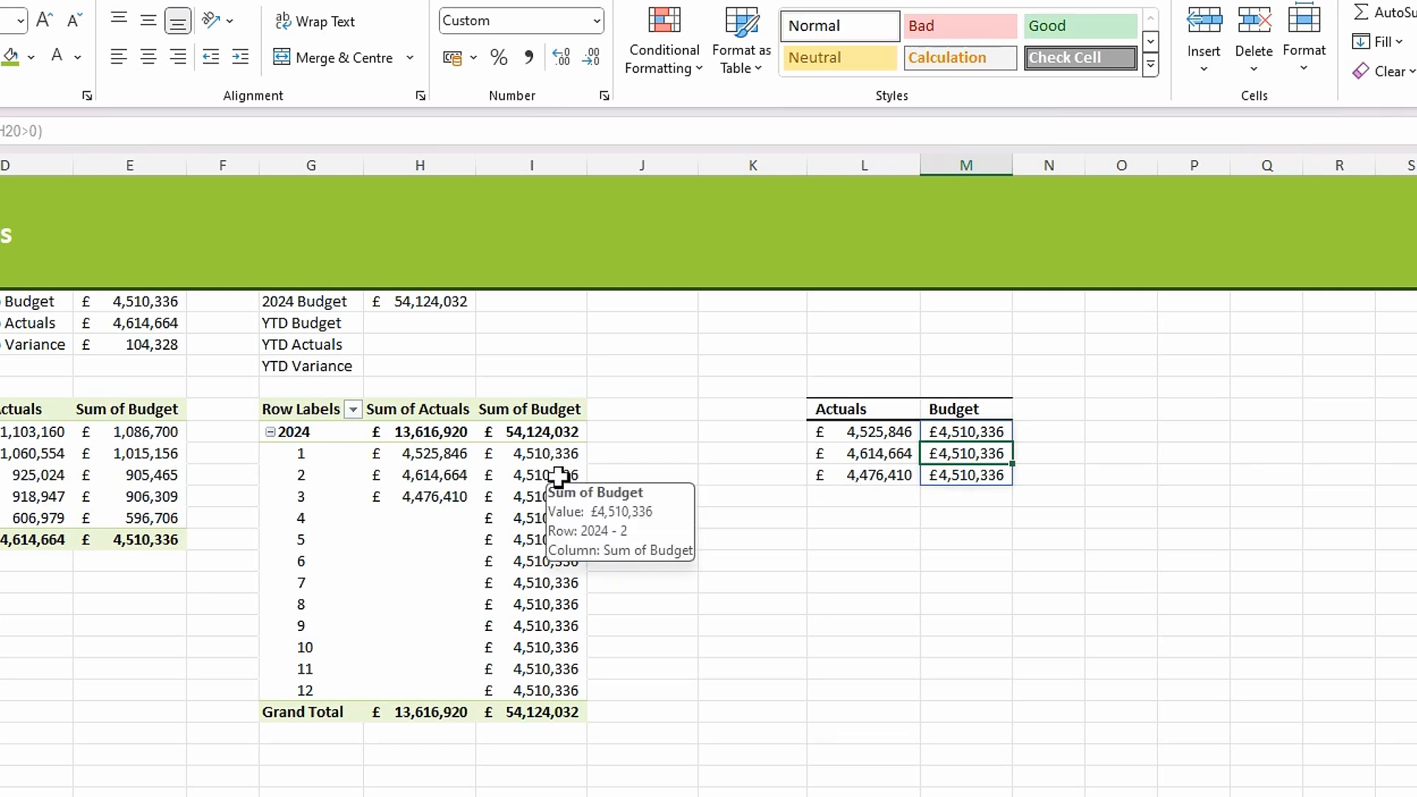
# Step: Add AutoSum totals of rows 8 to 20 in L21 and M21, and widen column M to fit its total
pyautogui.click(834, 722)
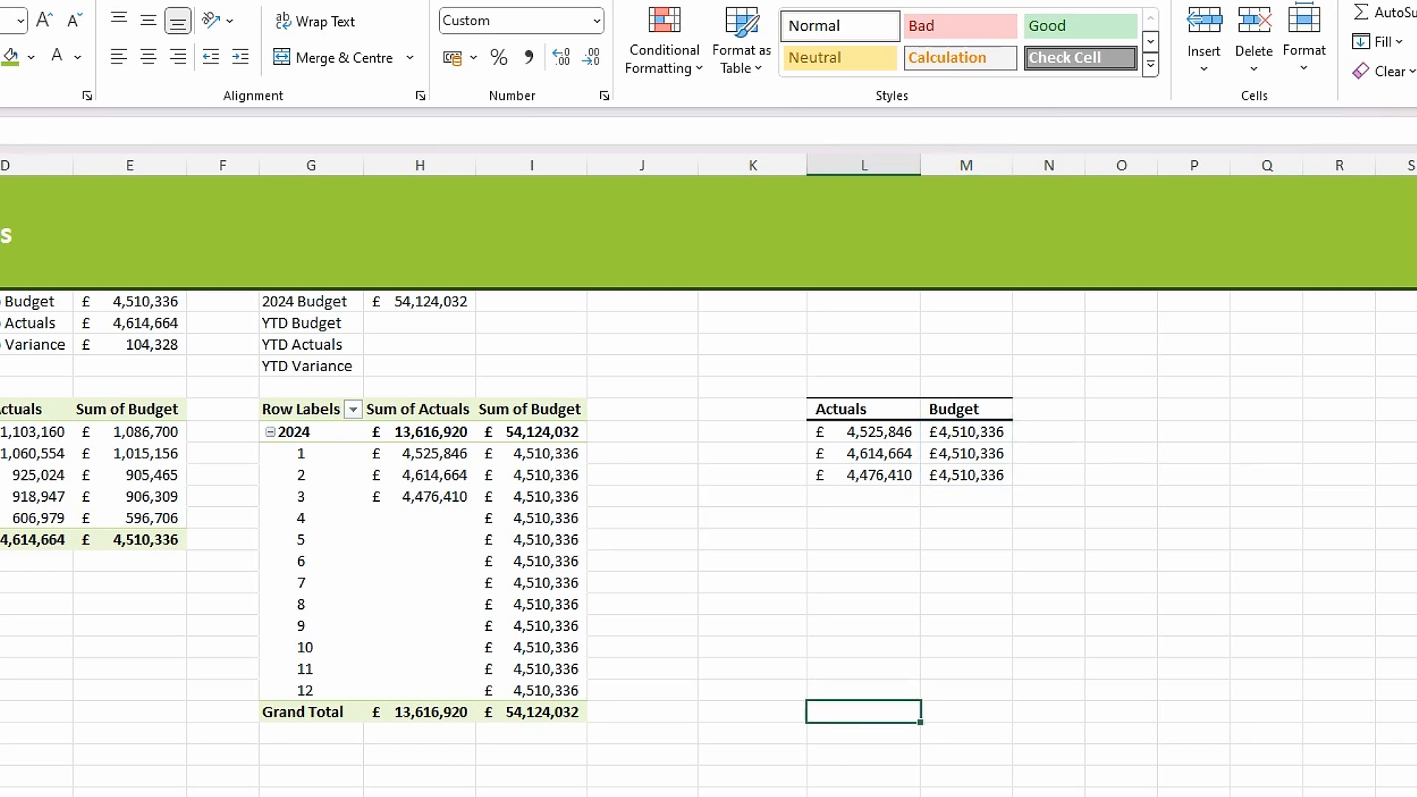
pyautogui.moveTo(834, 431)
pyautogui.mouseDown()
pyautogui.moveTo(973, 459)
pyautogui.moveTo(976, 712)
pyautogui.mouseUp()
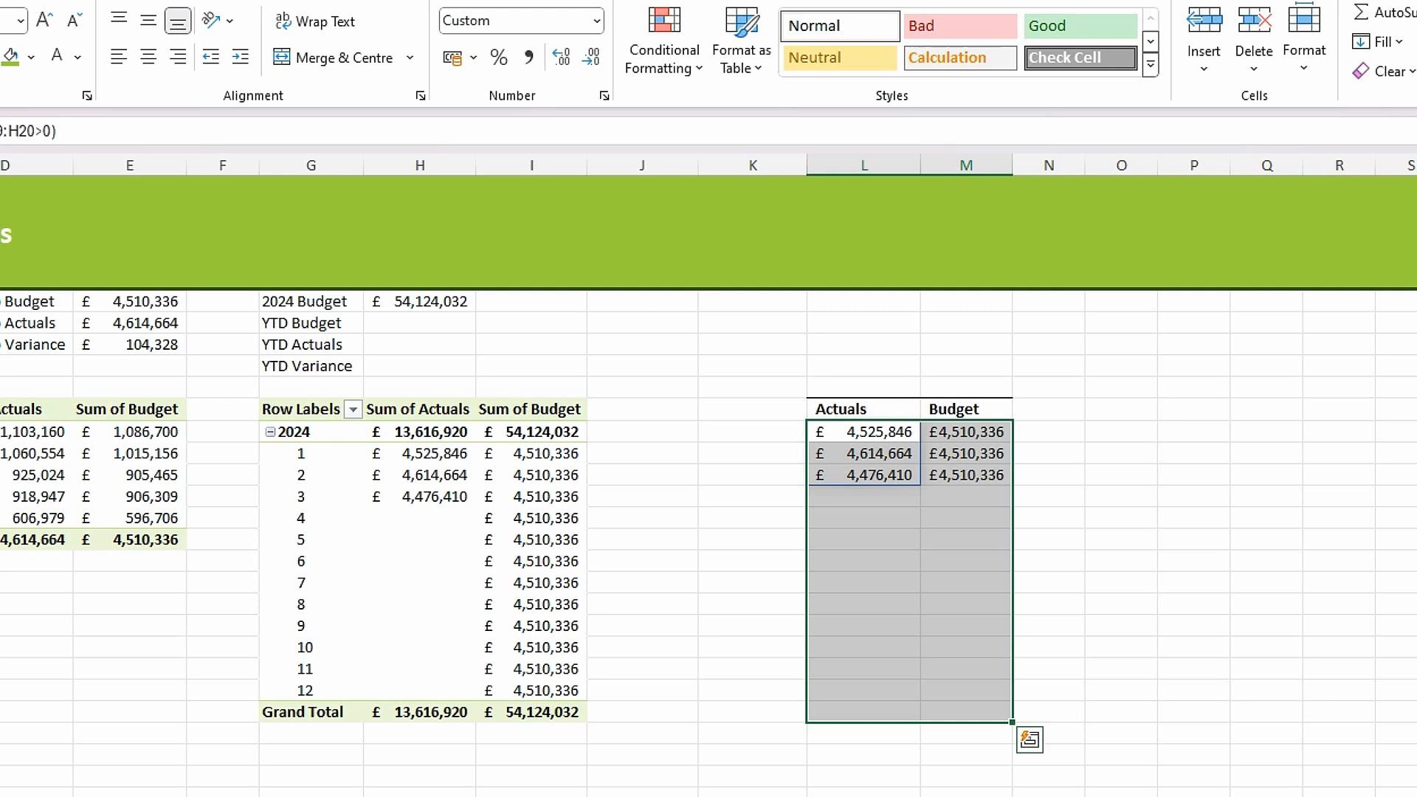
pyautogui.hotkey('alt', '=')
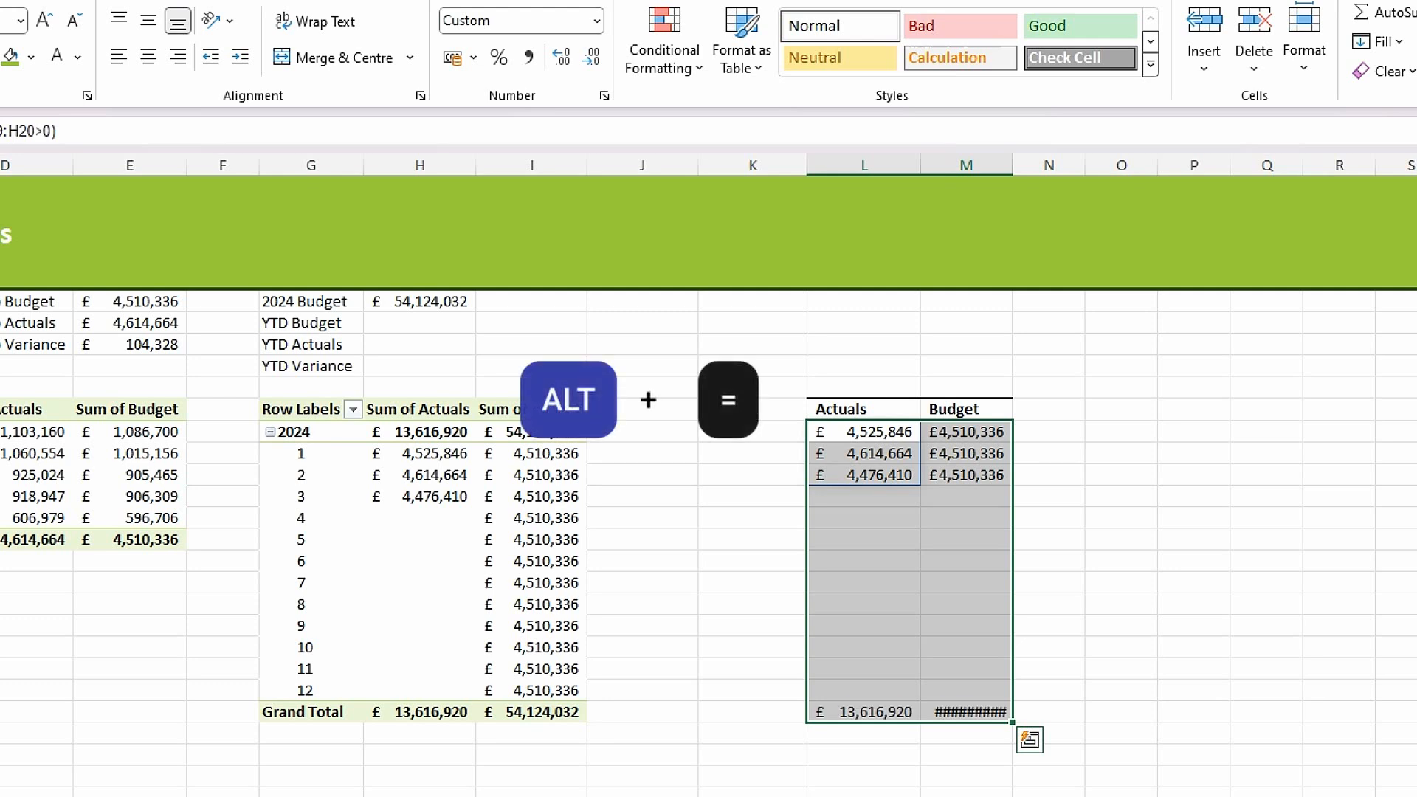
pyautogui.moveTo(1010, 167); pyautogui.dragTo(1020, 167)
pyautogui.click(875, 746)
pyautogui.click(862, 711)
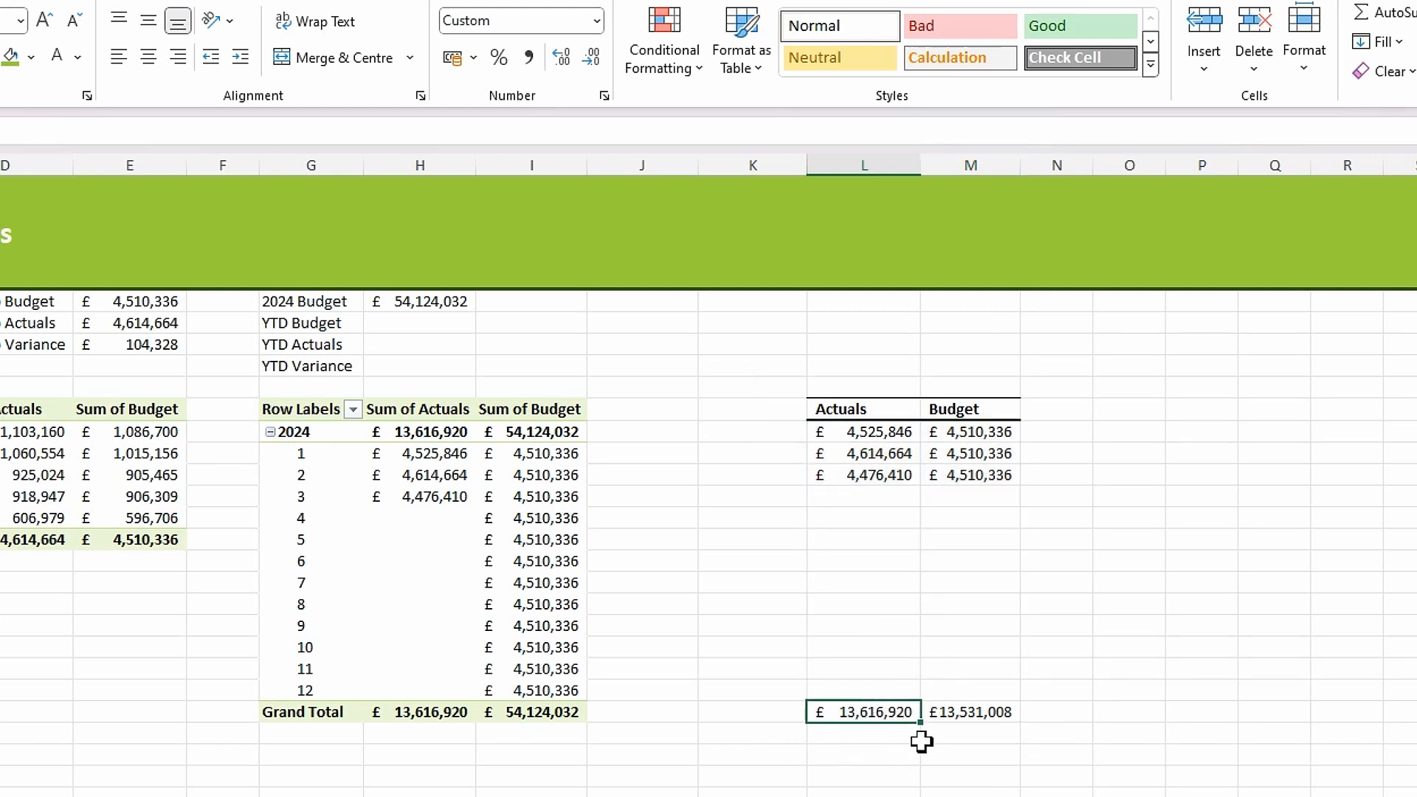
# Step: Extend the formatted Budget heading from M7 into N7 and rename the copy Variance
pyautogui.click(1068, 405)
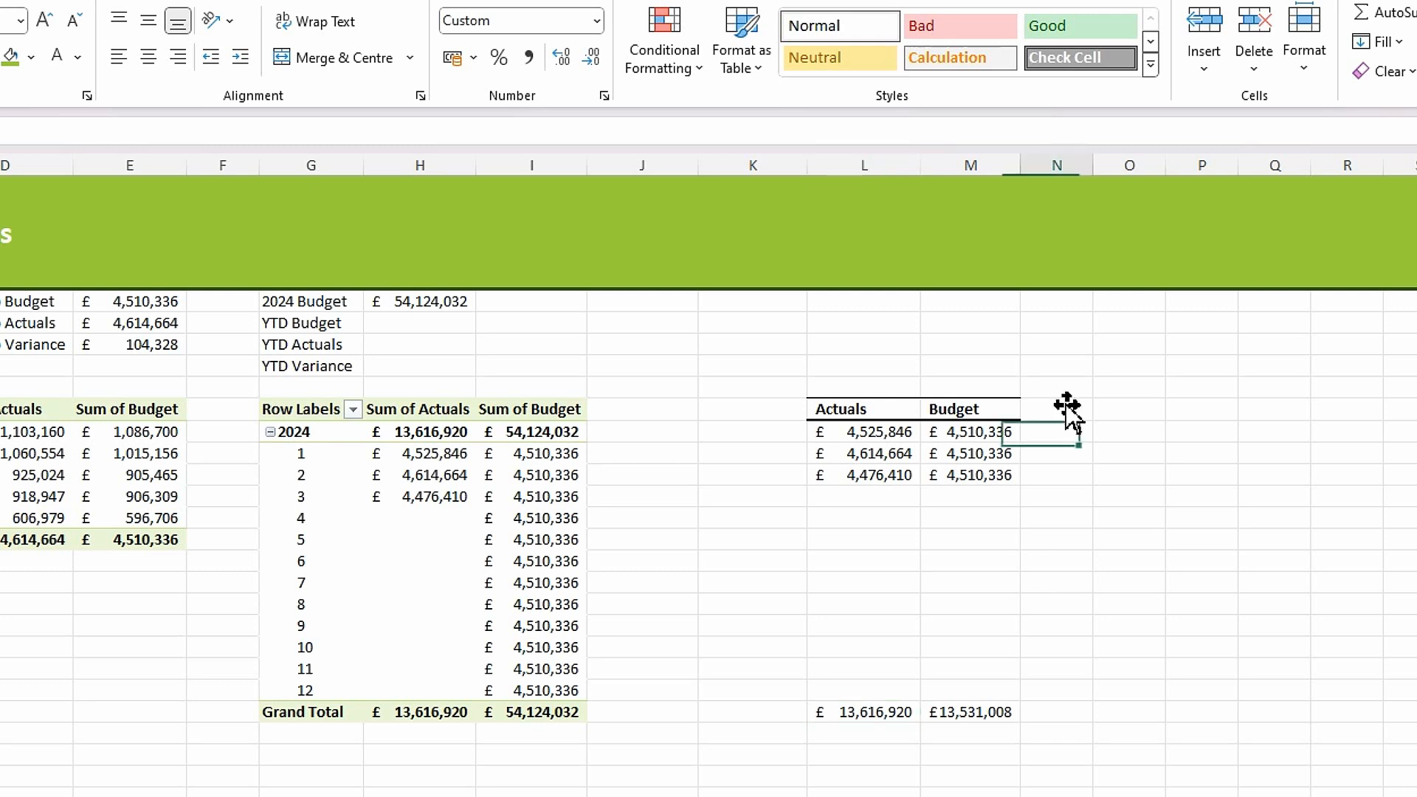
pyautogui.click(986, 410)
pyautogui.moveTo(1026, 423); pyautogui.dragTo(1081, 421)
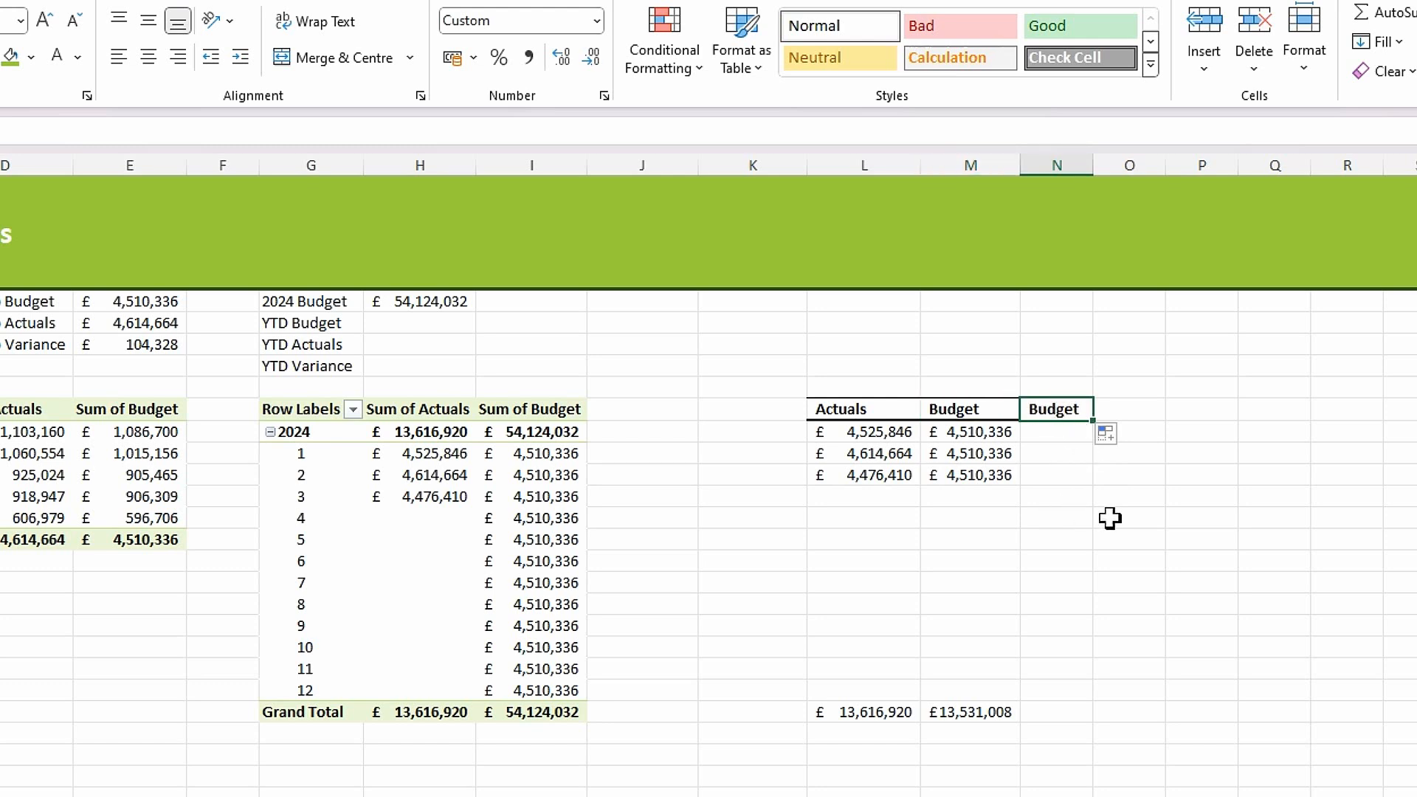
pyautogui.write('Varian')
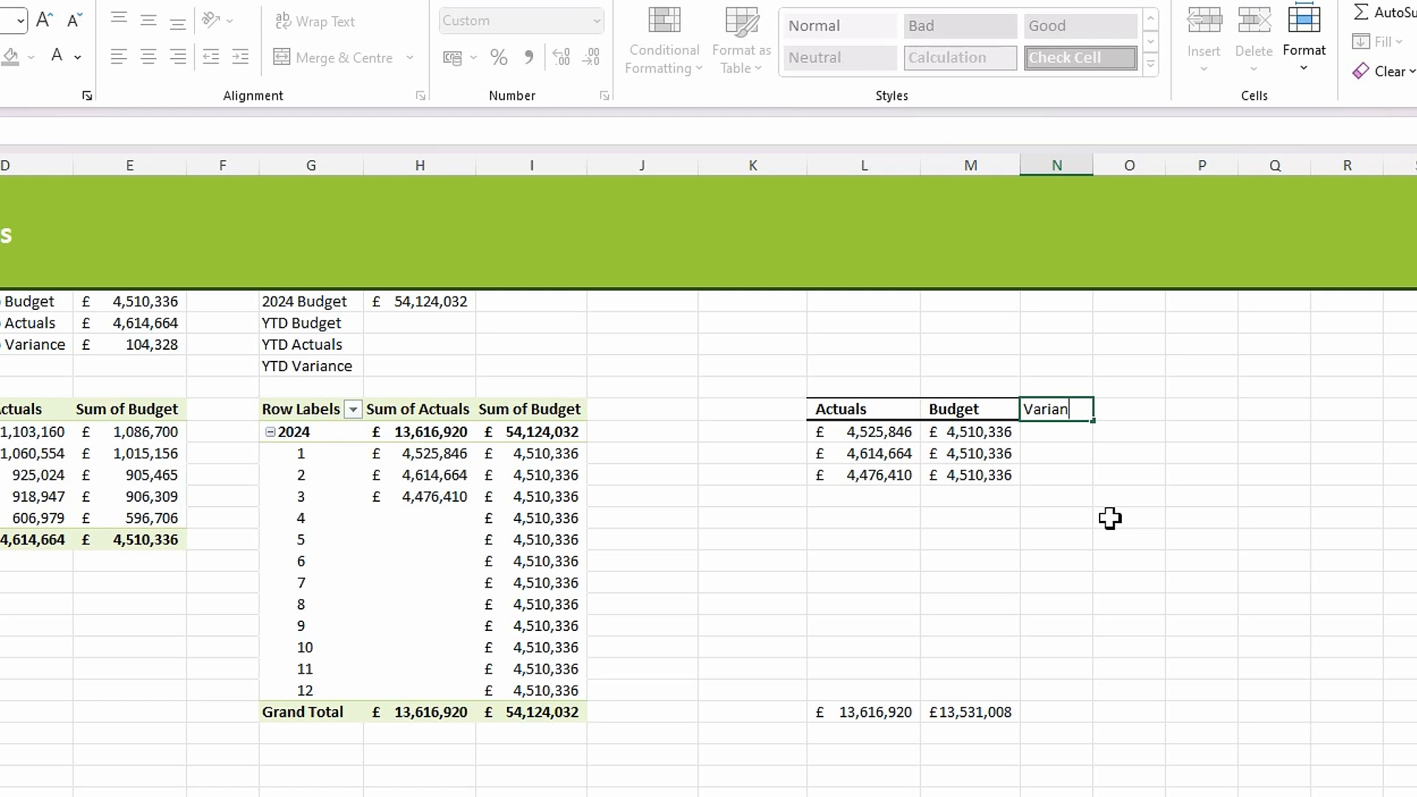
pyautogui.press('Tab')
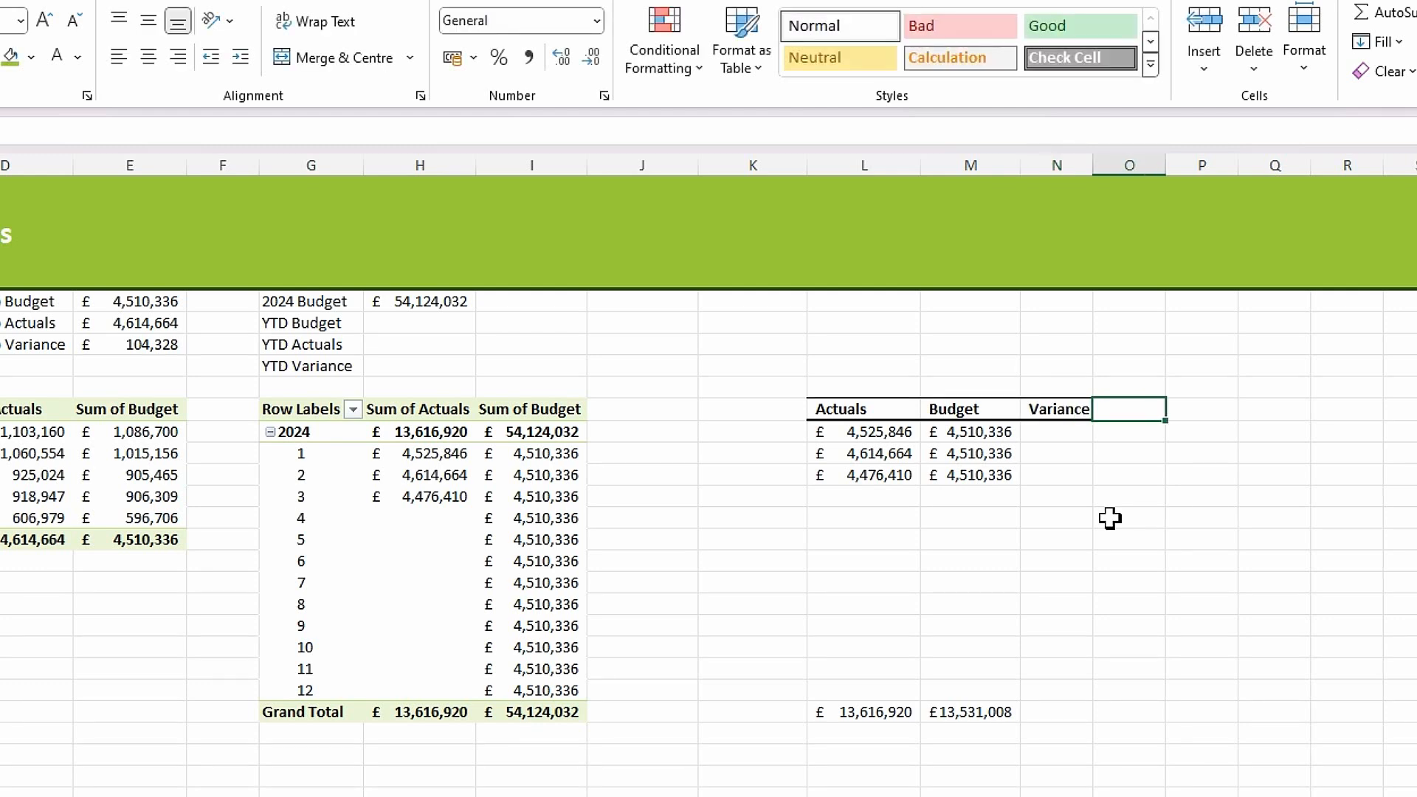
# Step: Rename the headings in L7:N7 as YTD Actuals, YTD Budget and YTD Variance, and autofit column N
pyautogui.click(816, 408)
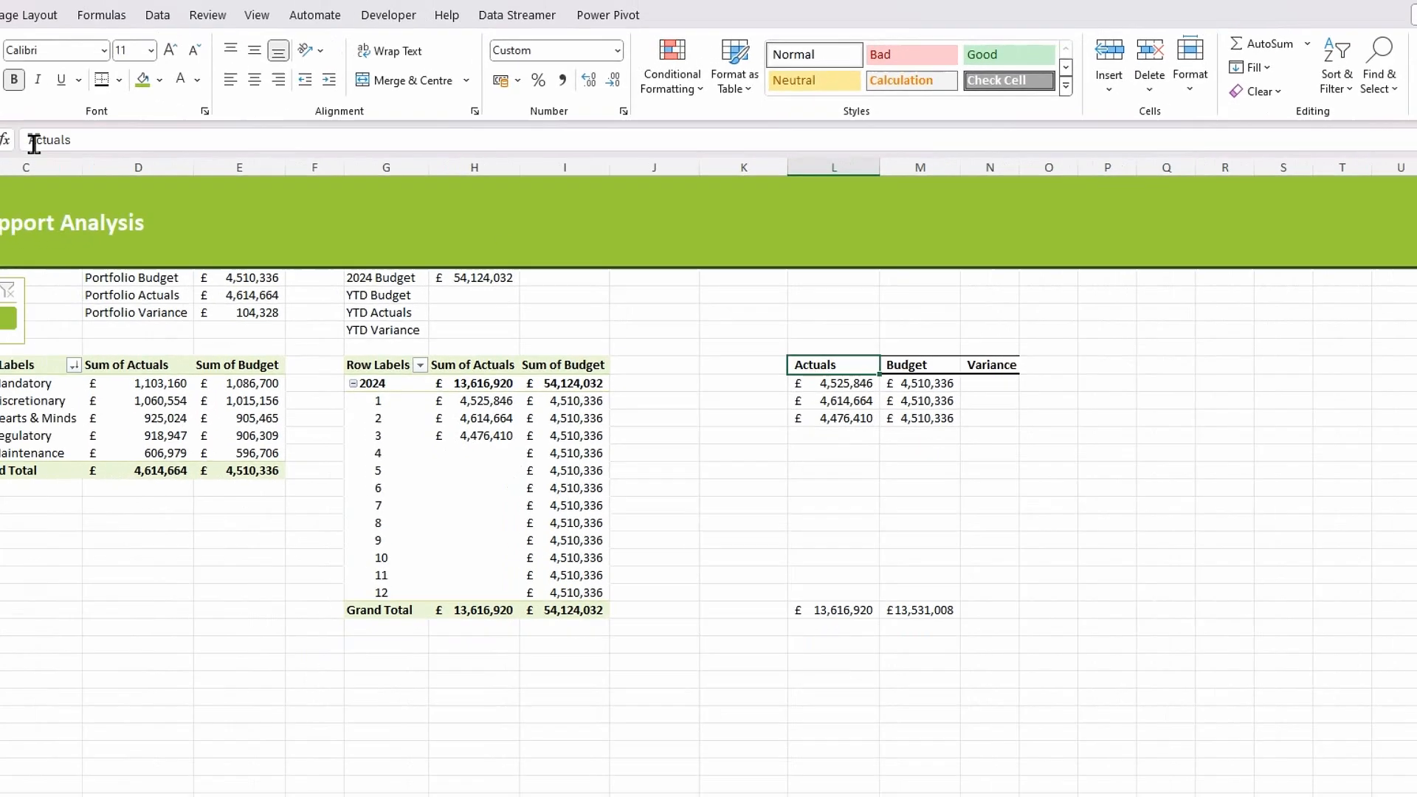
pyautogui.click(34, 143)
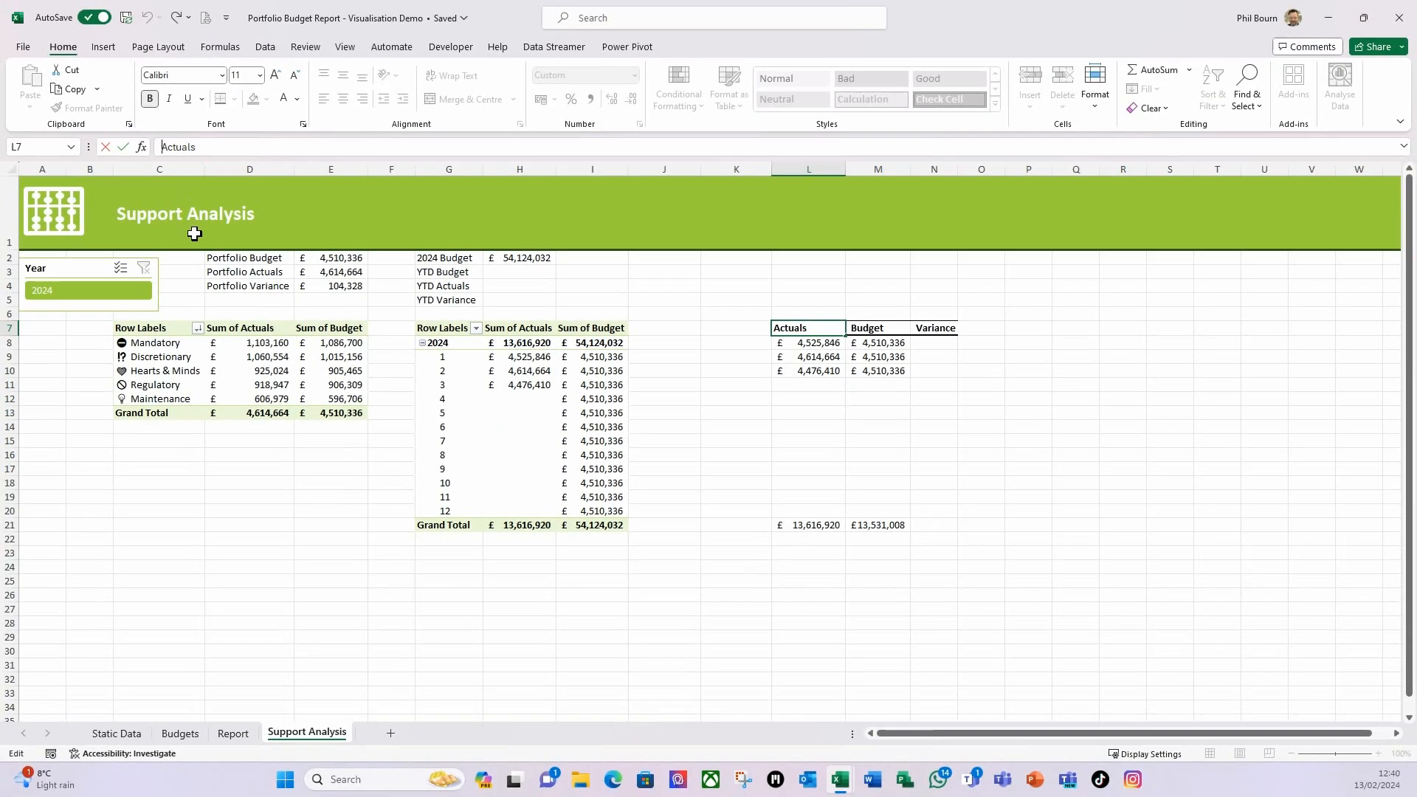
pyautogui.write('YTD')
pyautogui.press('Tab')
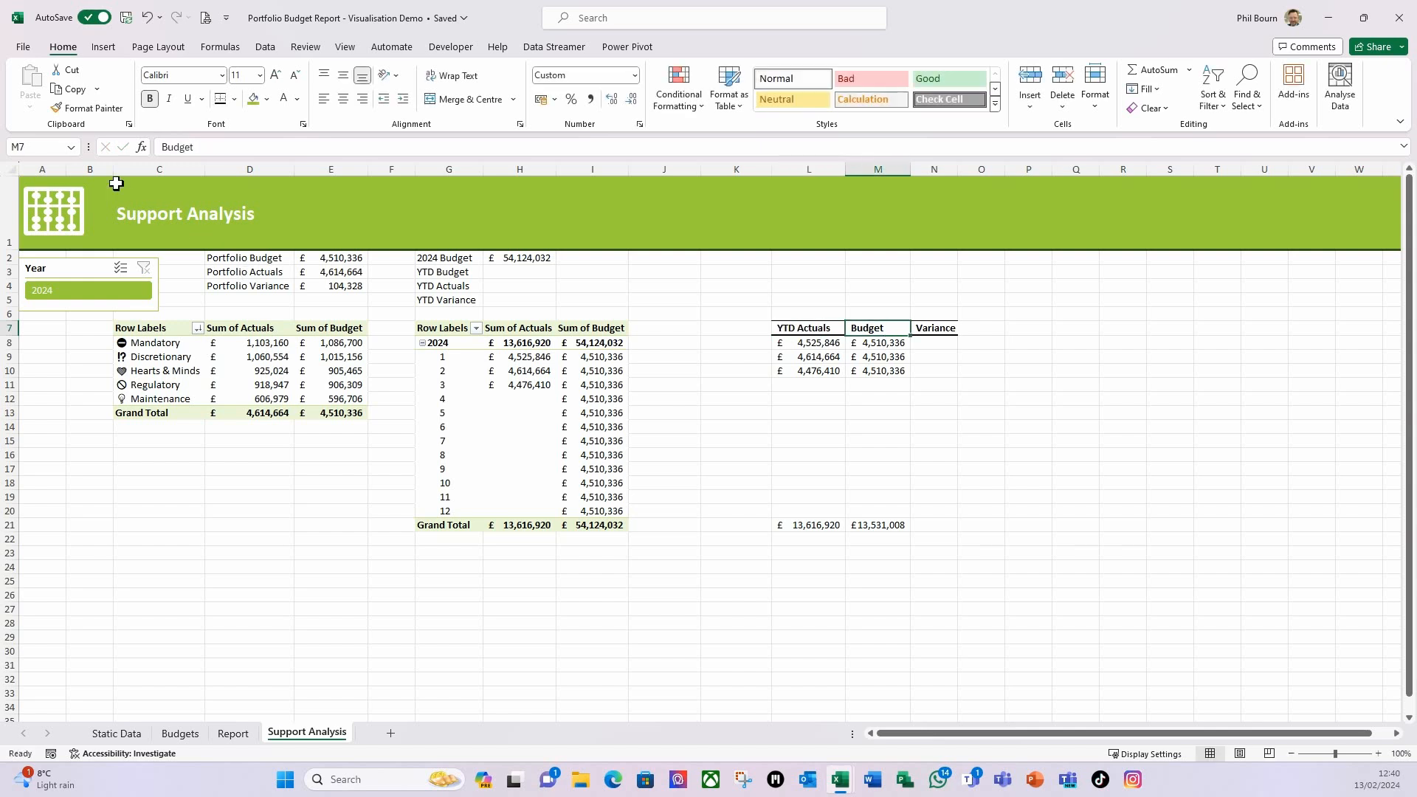
pyautogui.click(159, 147)
pyautogui.write('YTD')
pyautogui.press('Tab')
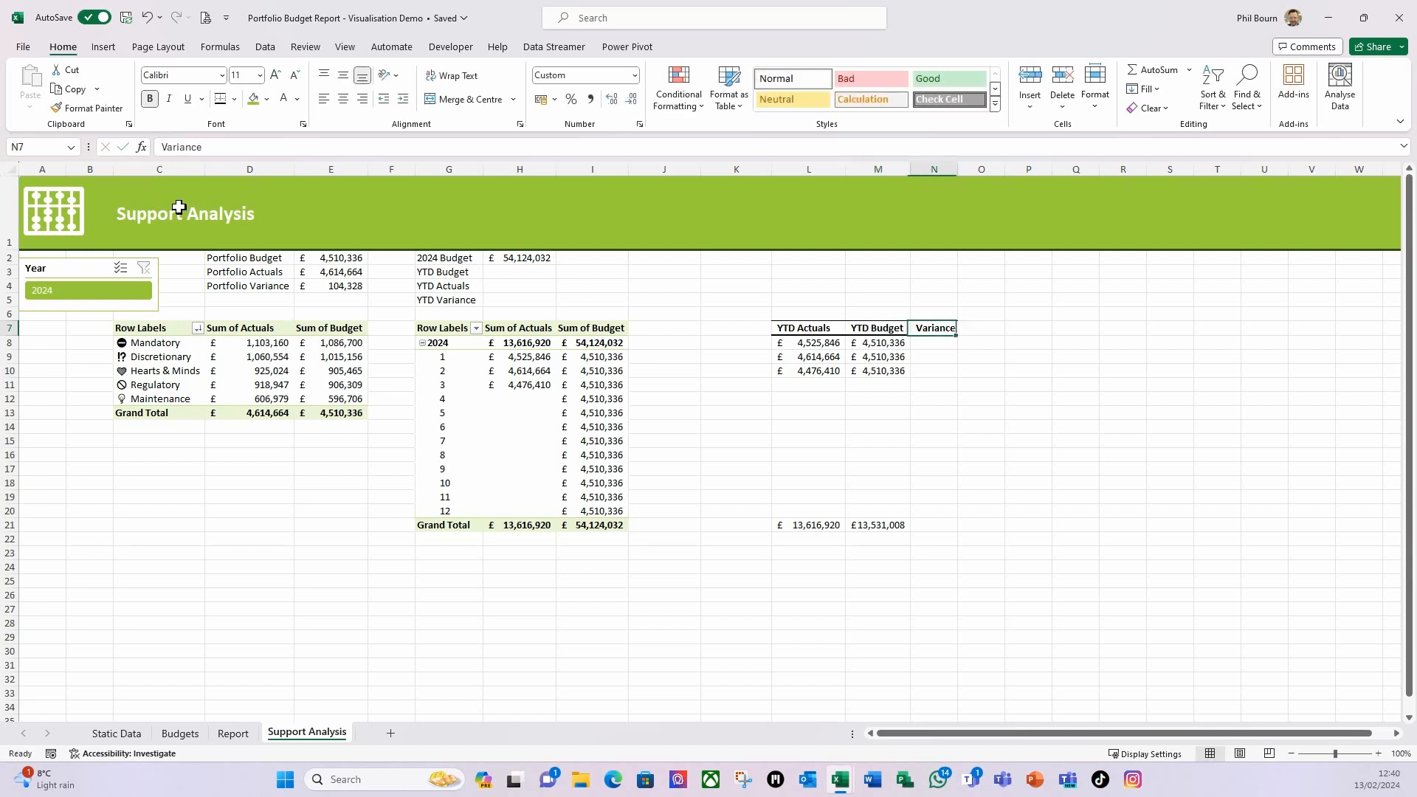
pyautogui.click(162, 147)
pyautogui.write('YTD')
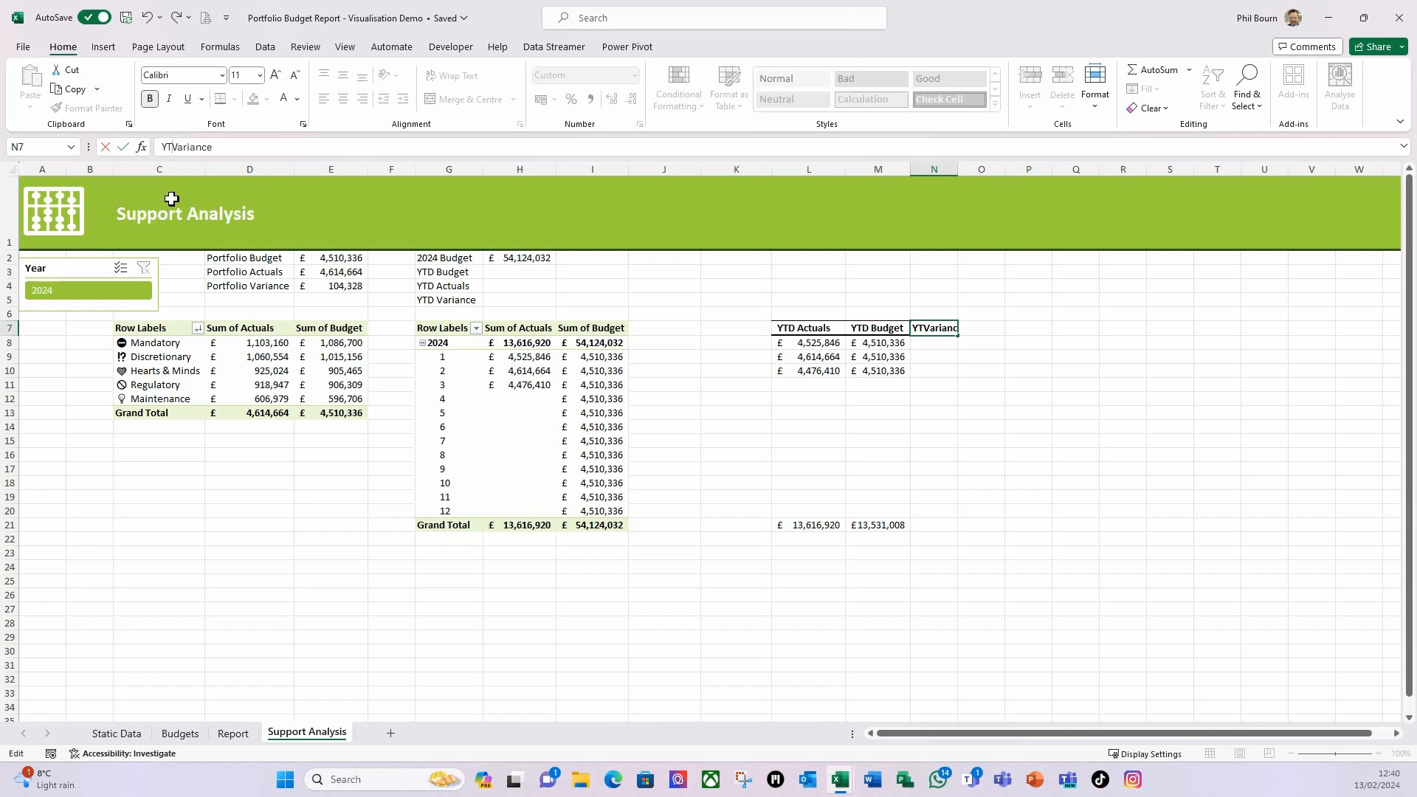
pyautogui.press('Tab')
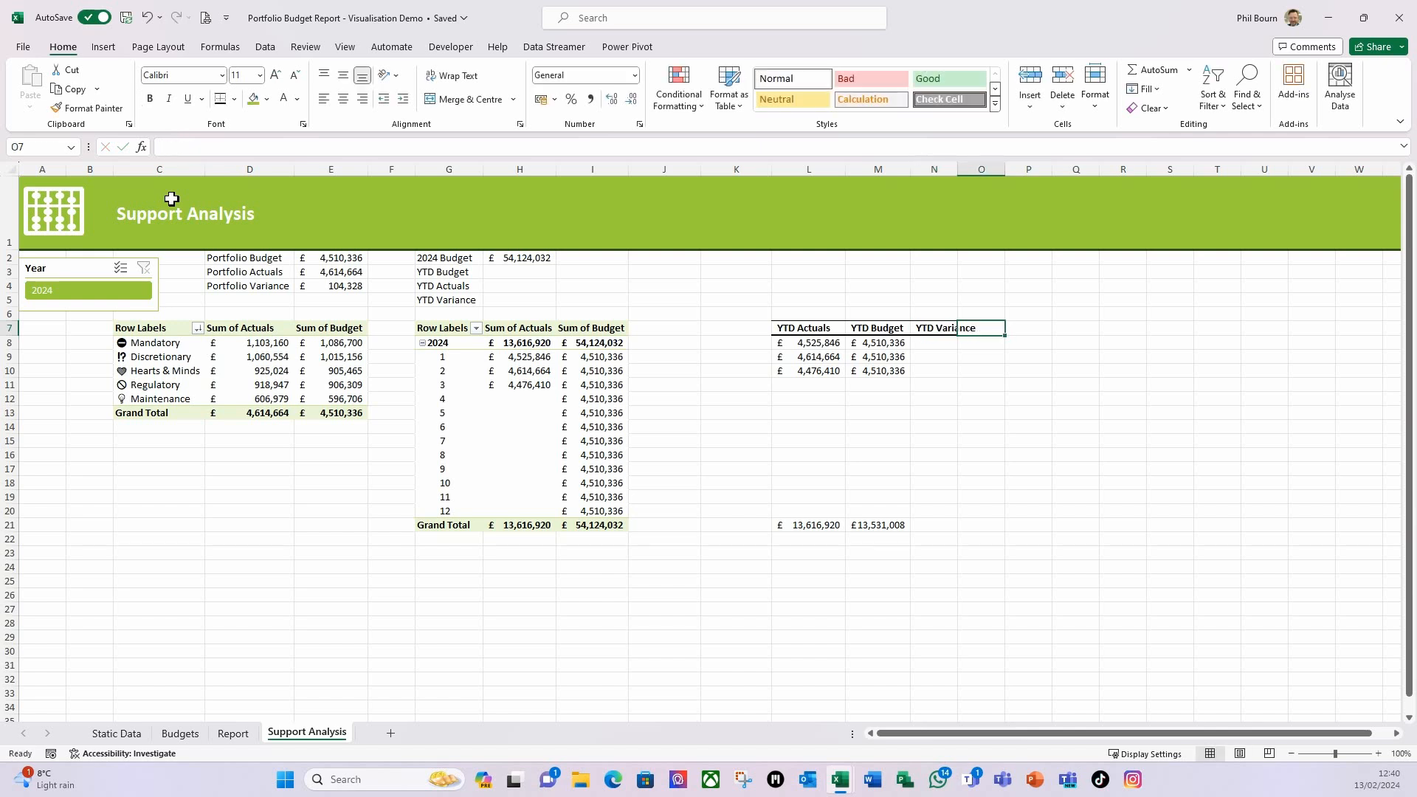
pyautogui.doubleClick(958, 169)
# Step: Calculate the monthly variance in N8 with =L8-M8 and fill the formula down to N20
pyautogui.click(940, 345)
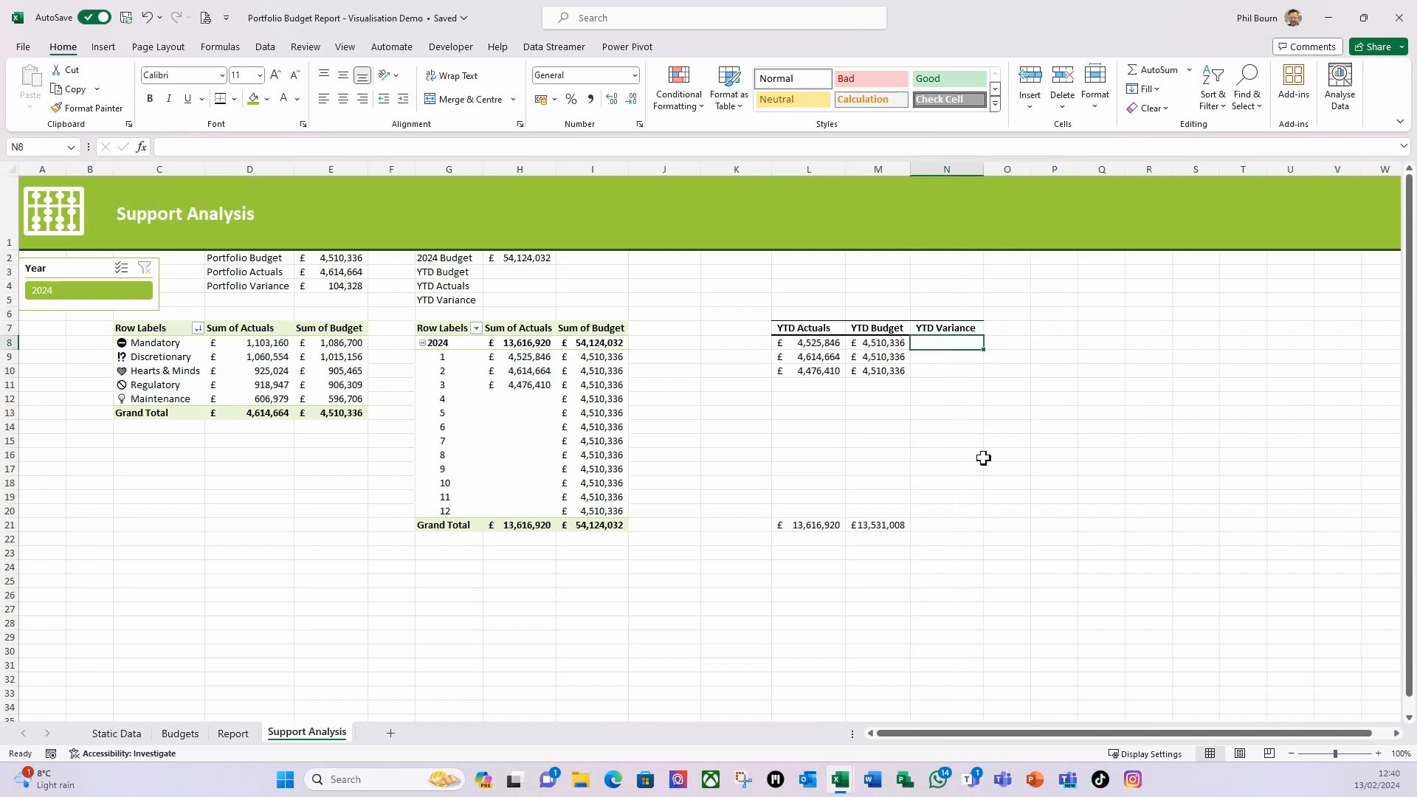
pyautogui.write('=')
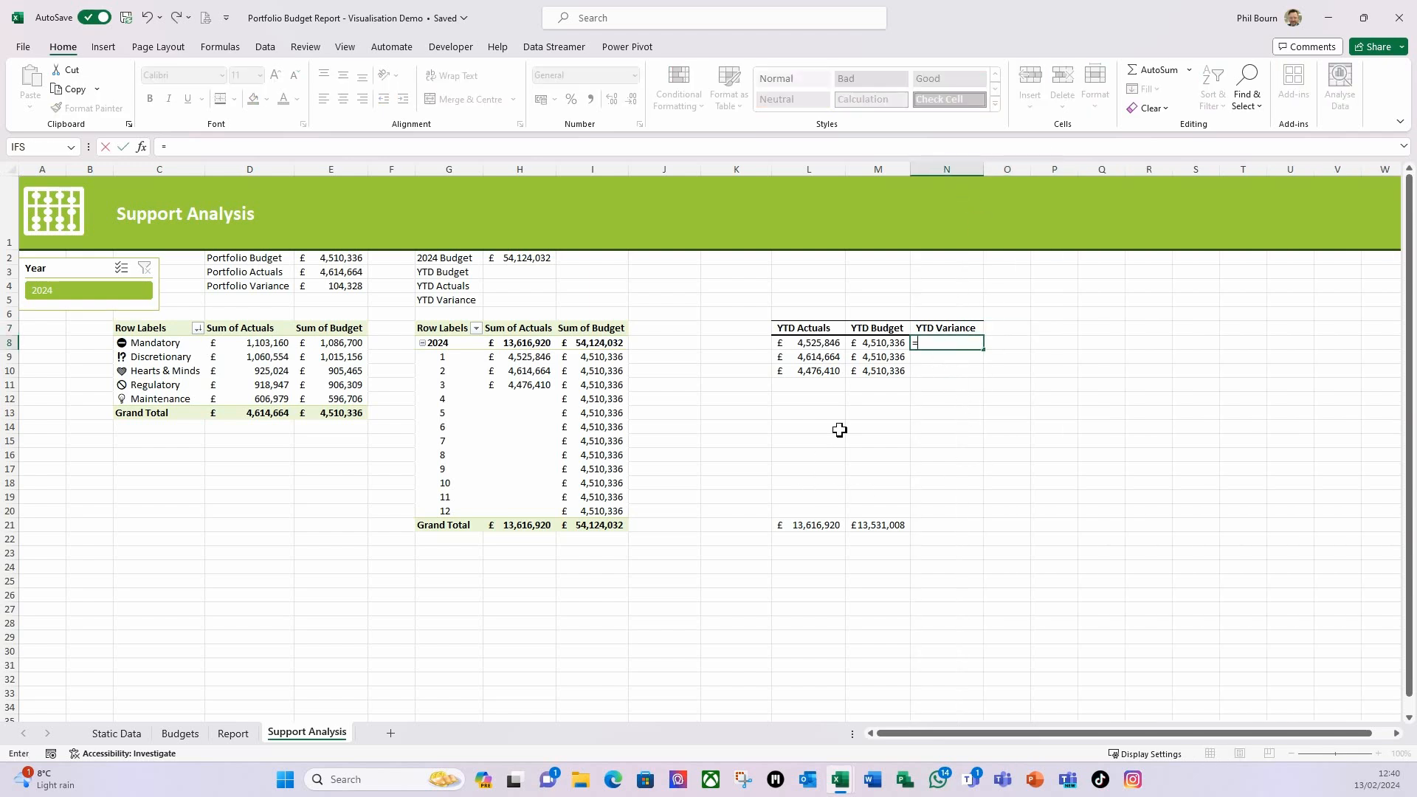
pyautogui.click(815, 344)
pyautogui.write('-')
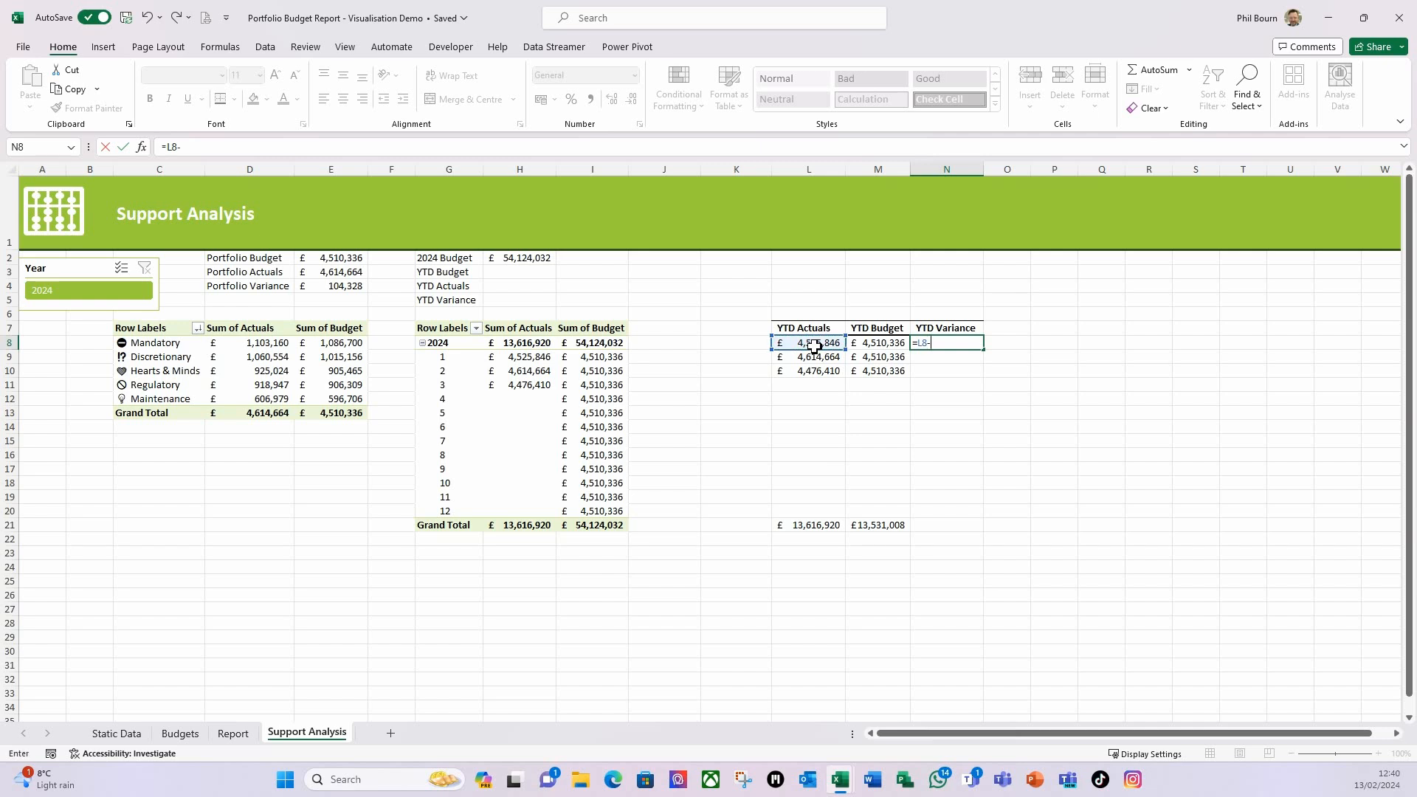
pyautogui.click(875, 344)
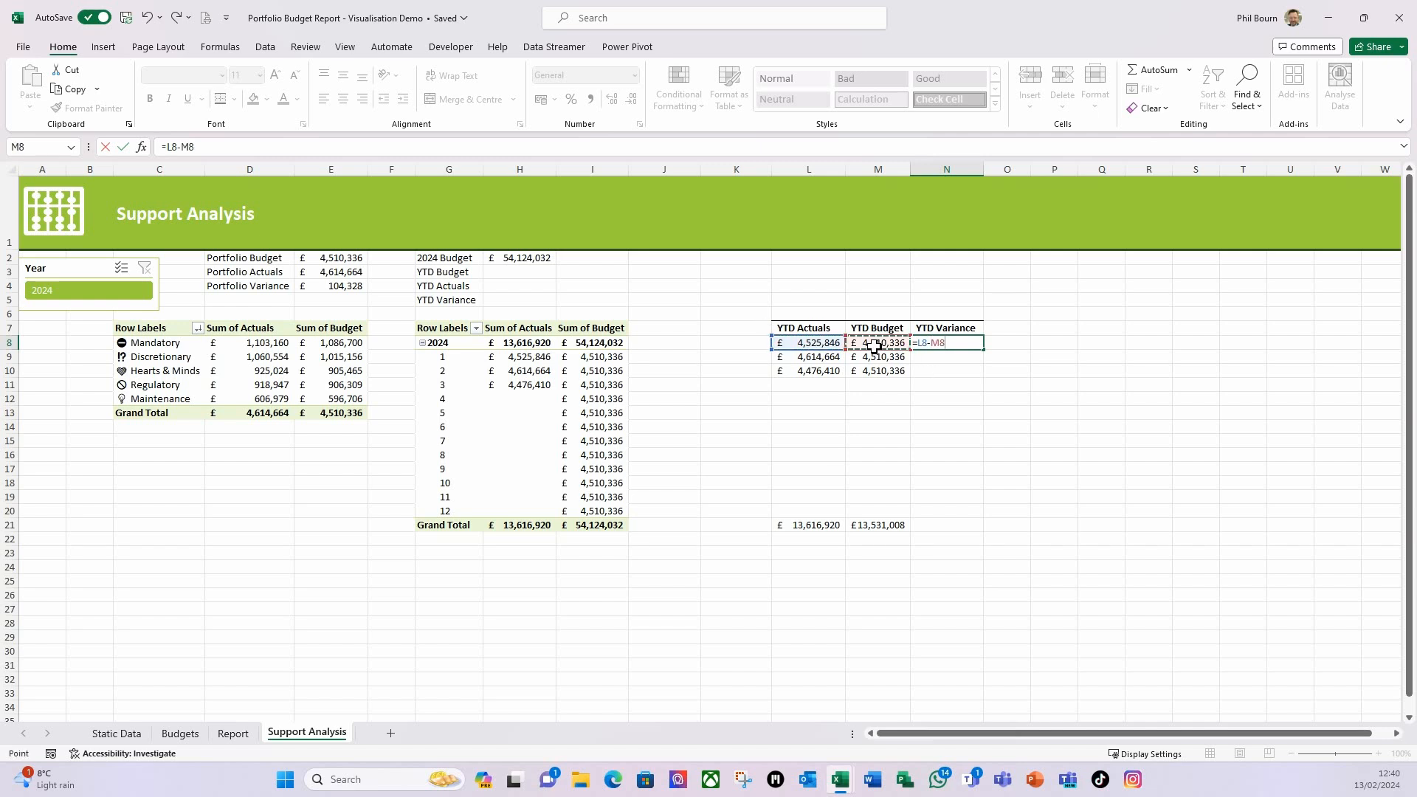
pyautogui.press('Return')
pyautogui.click(952, 343)
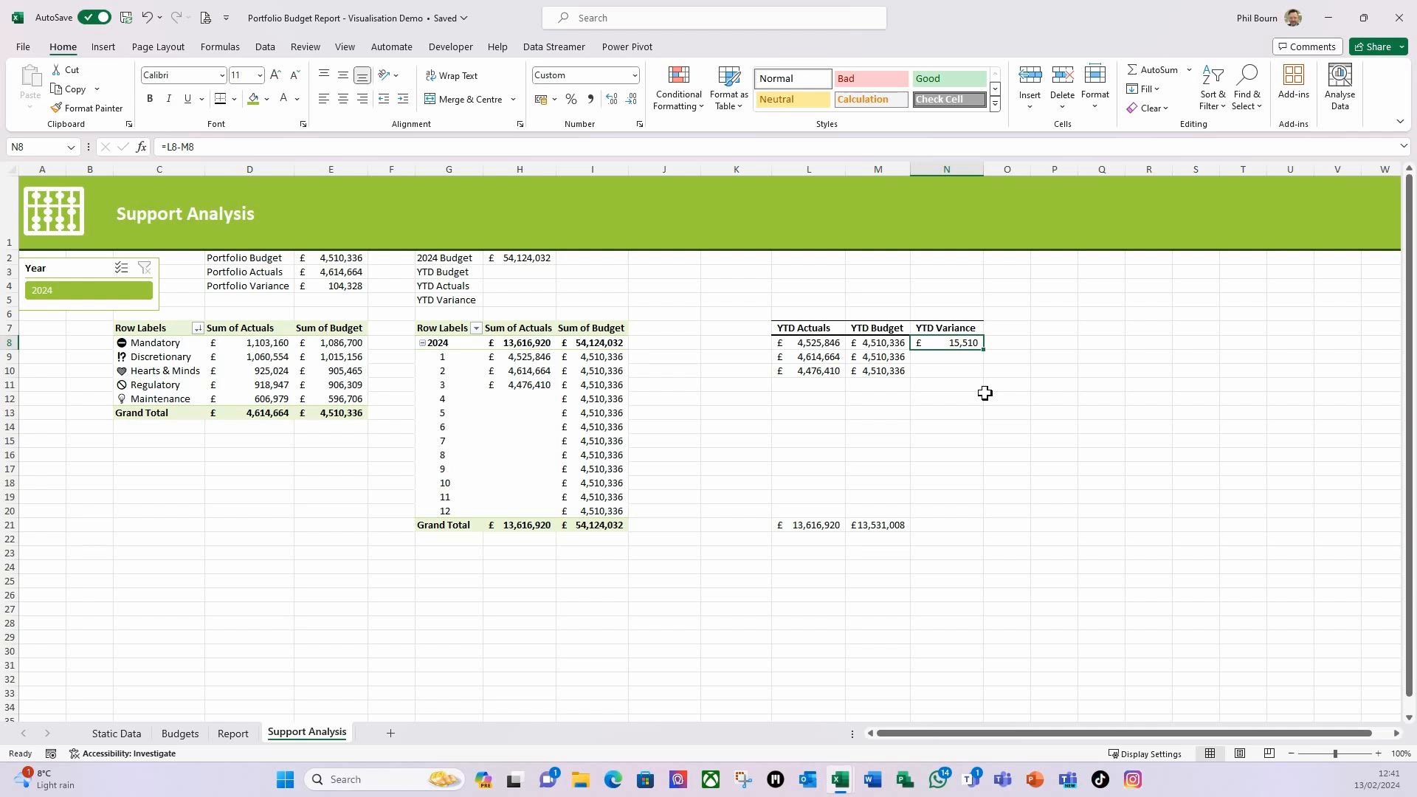
pyautogui.moveTo(983, 350); pyautogui.dragTo(995, 517)
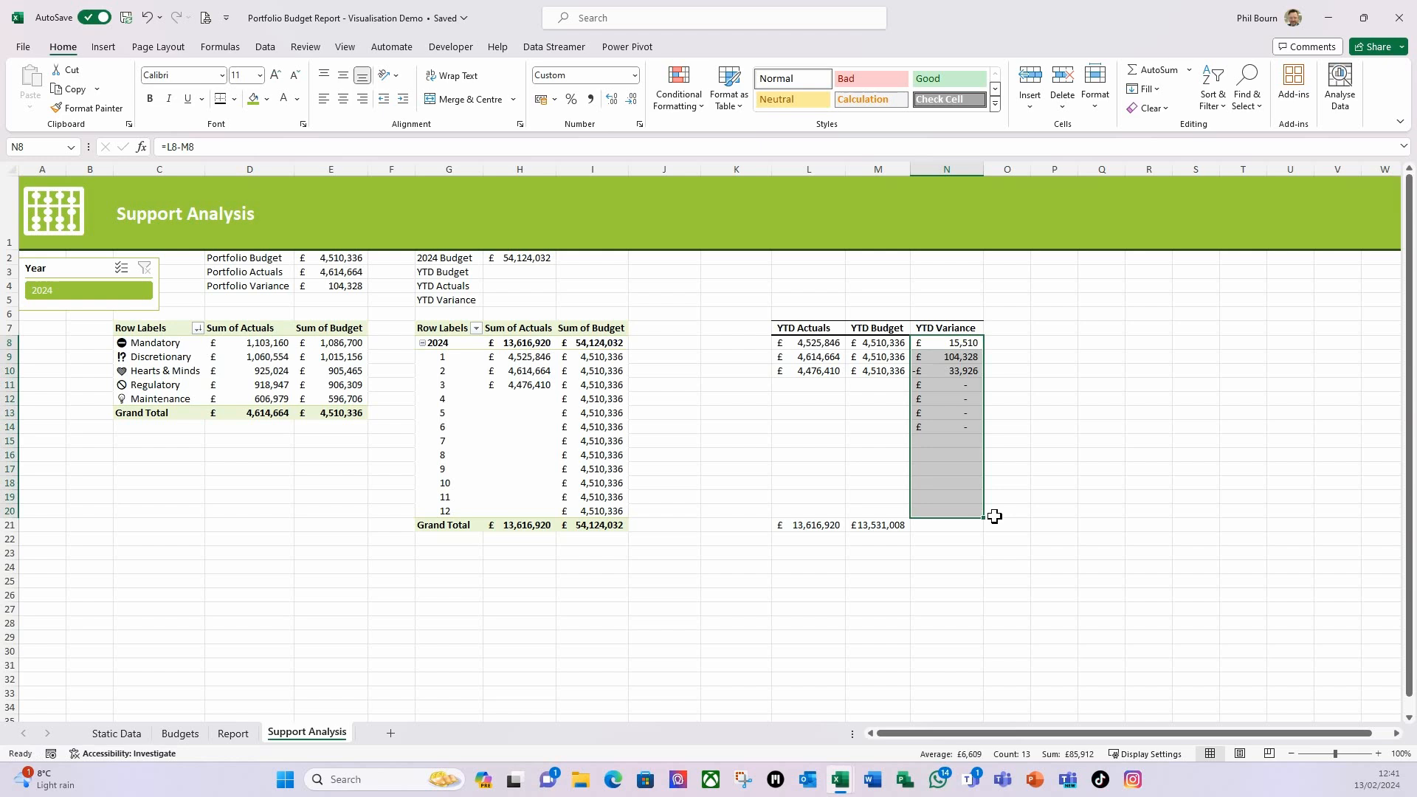
pyautogui.click(963, 582)
# Step: Copy the SUM total from M21 across to N21 to total the YTD Variance column
pyautogui.click(878, 526)
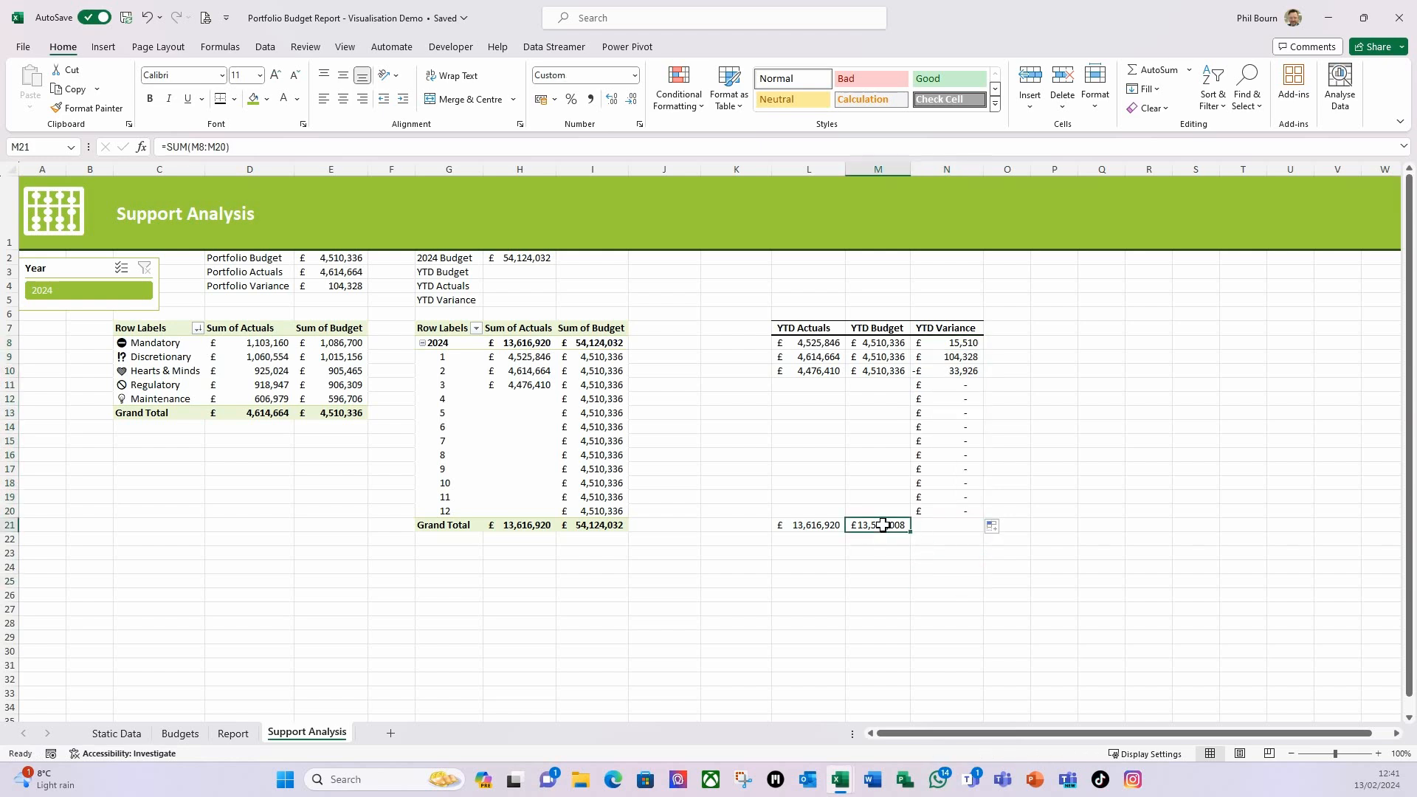
pyautogui.moveTo(912, 534); pyautogui.dragTo(951, 530)
pyautogui.click(955, 557)
pyautogui.click(962, 529)
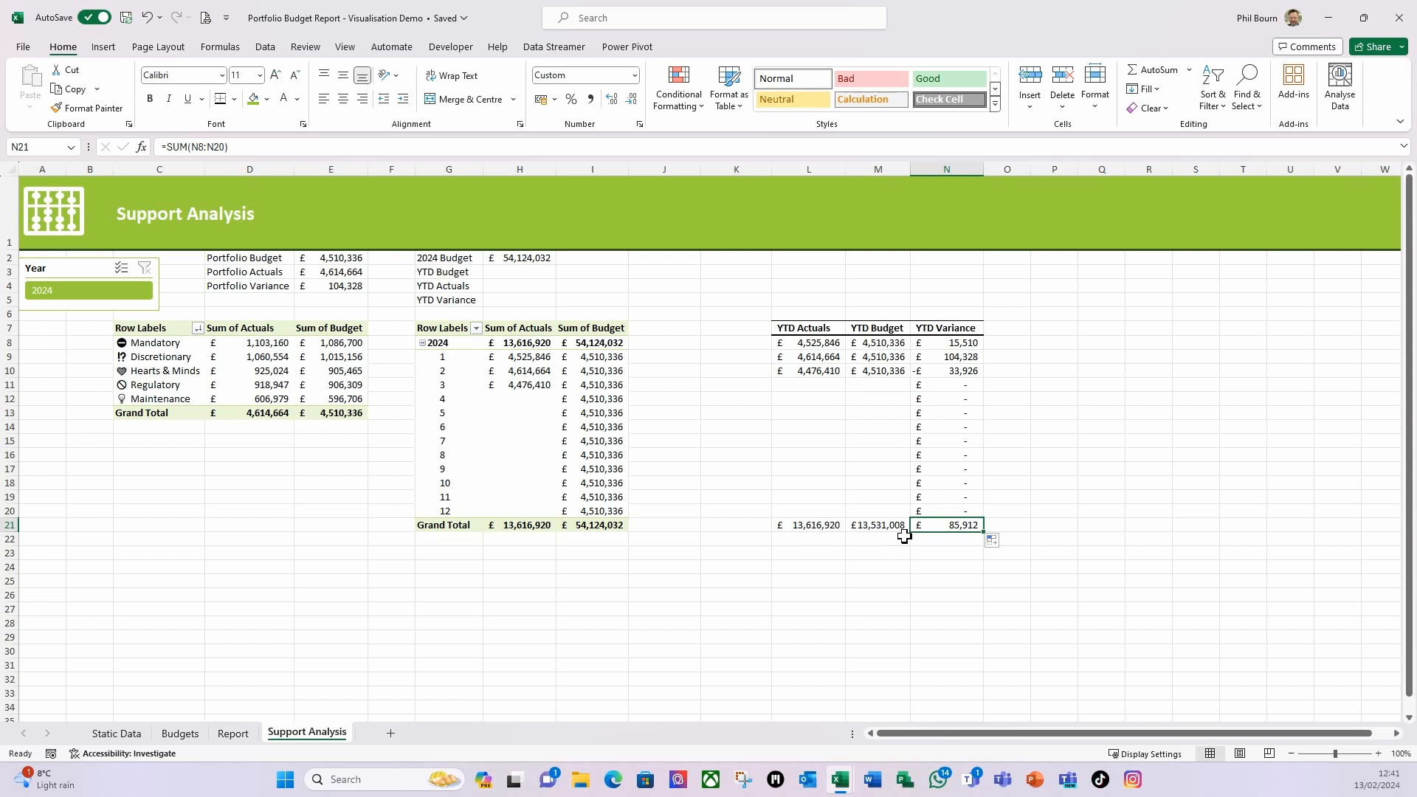
# Step: Apply the Calculation cell style to the YTD totals in L21:N21
pyautogui.moveTo(805, 527); pyautogui.dragTo(949, 528)
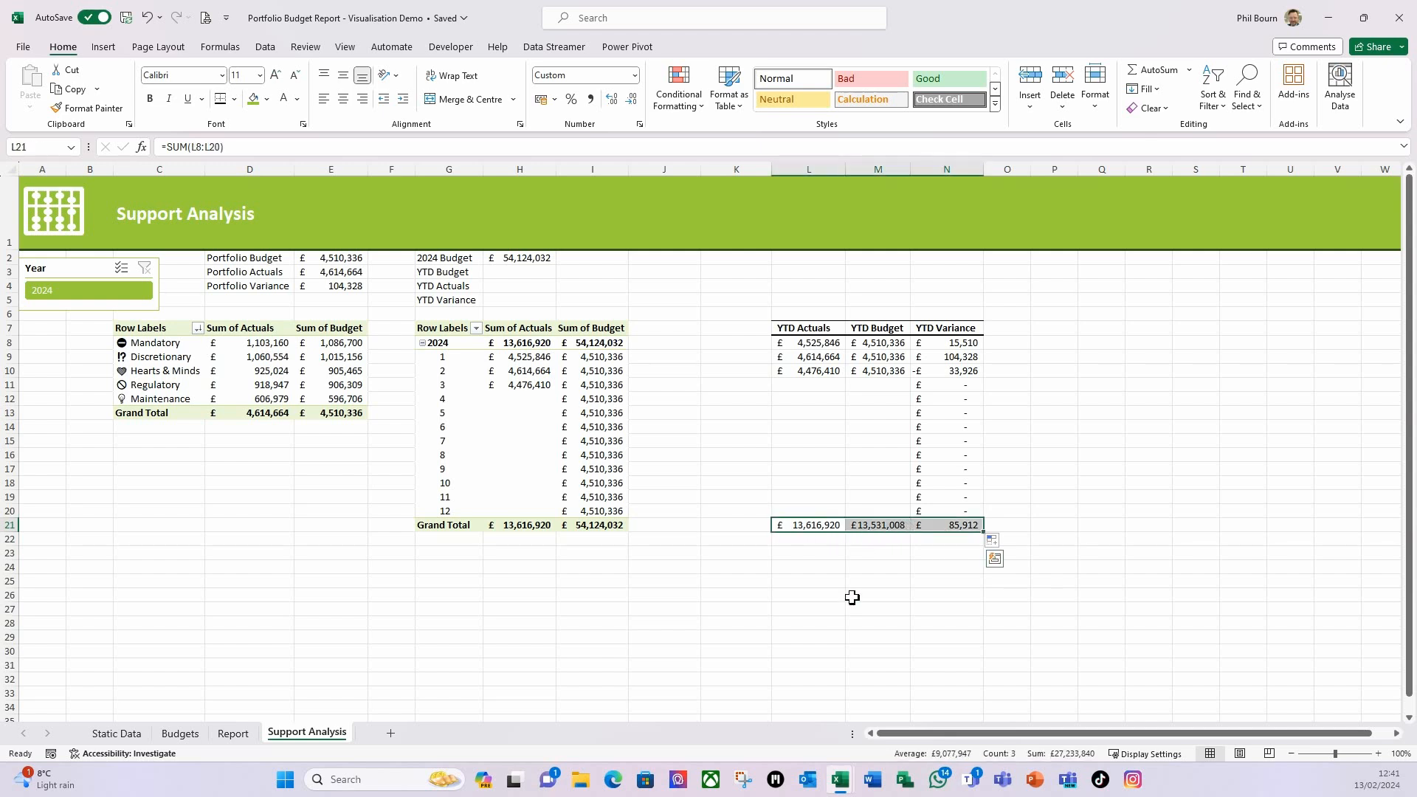
pyautogui.click(874, 99)
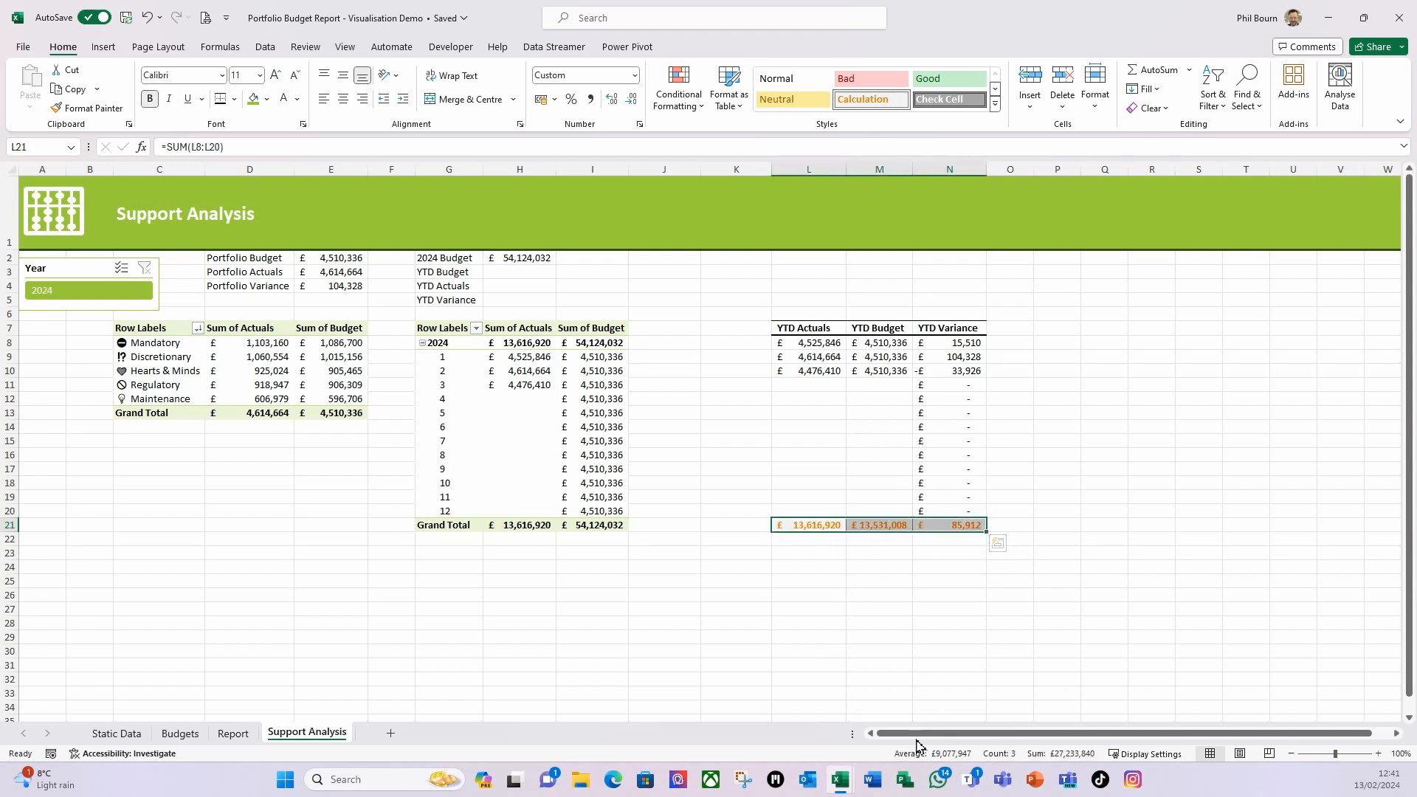
pyautogui.click(871, 639)
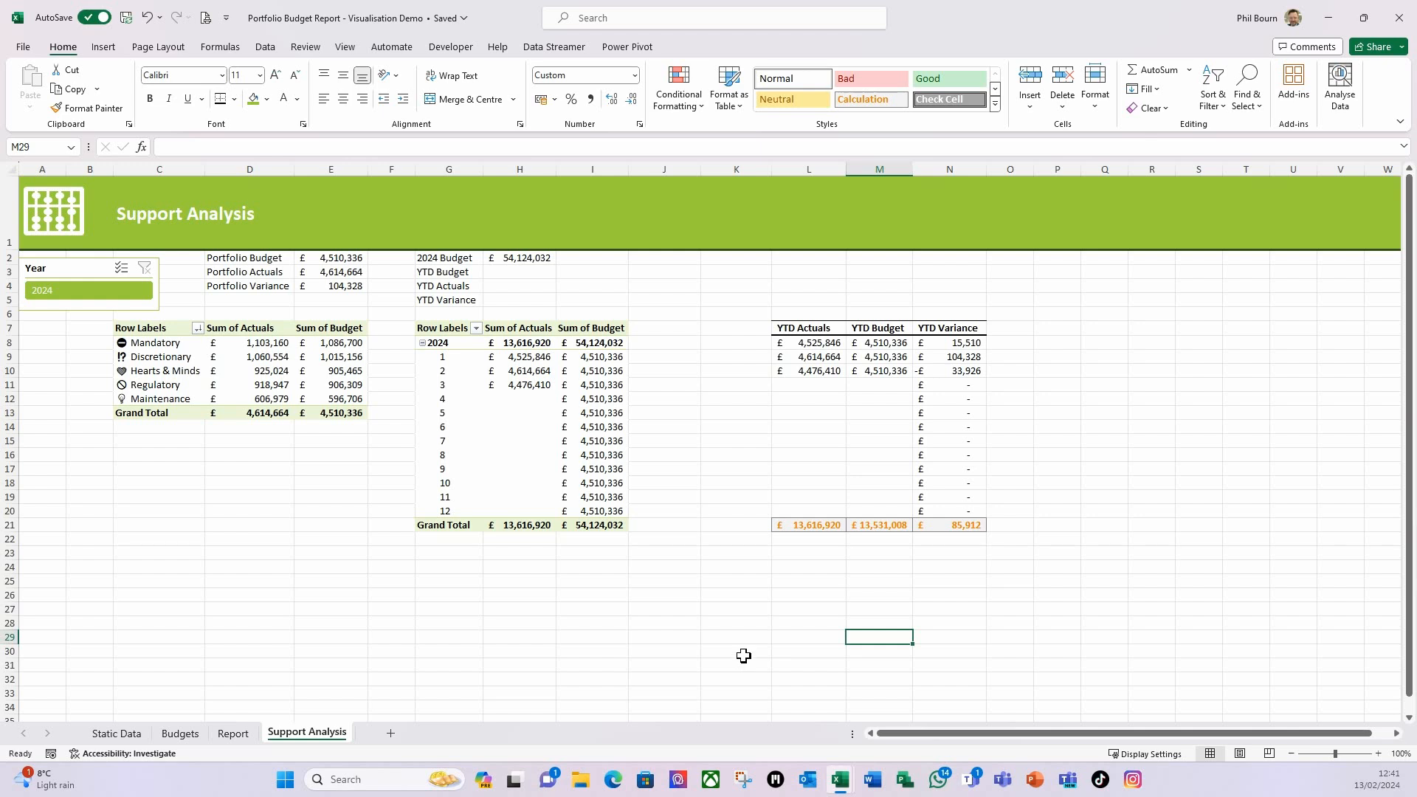
# Step: Link the YTD Budget, YTD Actuals and YTD Variance cells H3, H4 and H5 to the totals in M21, L21 and N21
pyautogui.click(507, 276)
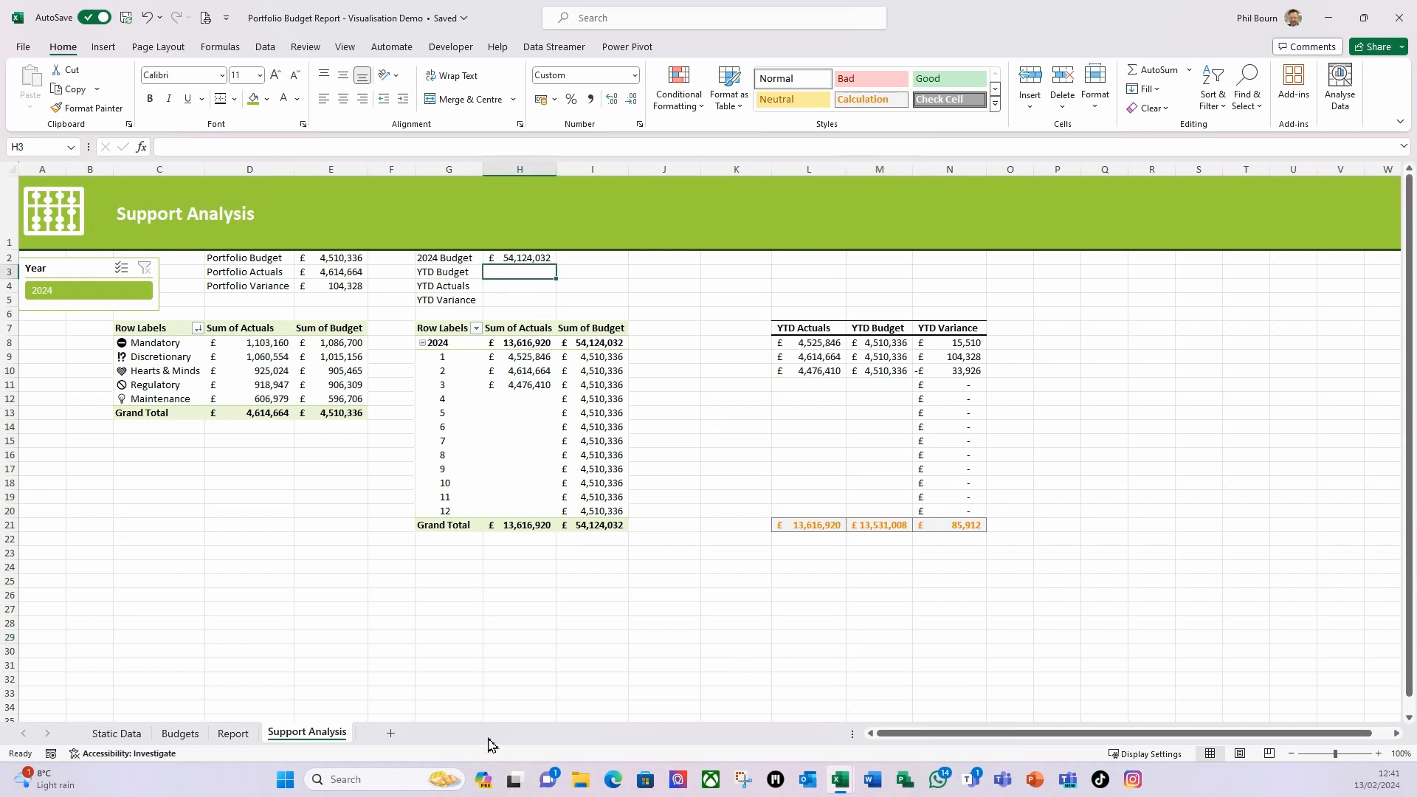
pyautogui.write('=')
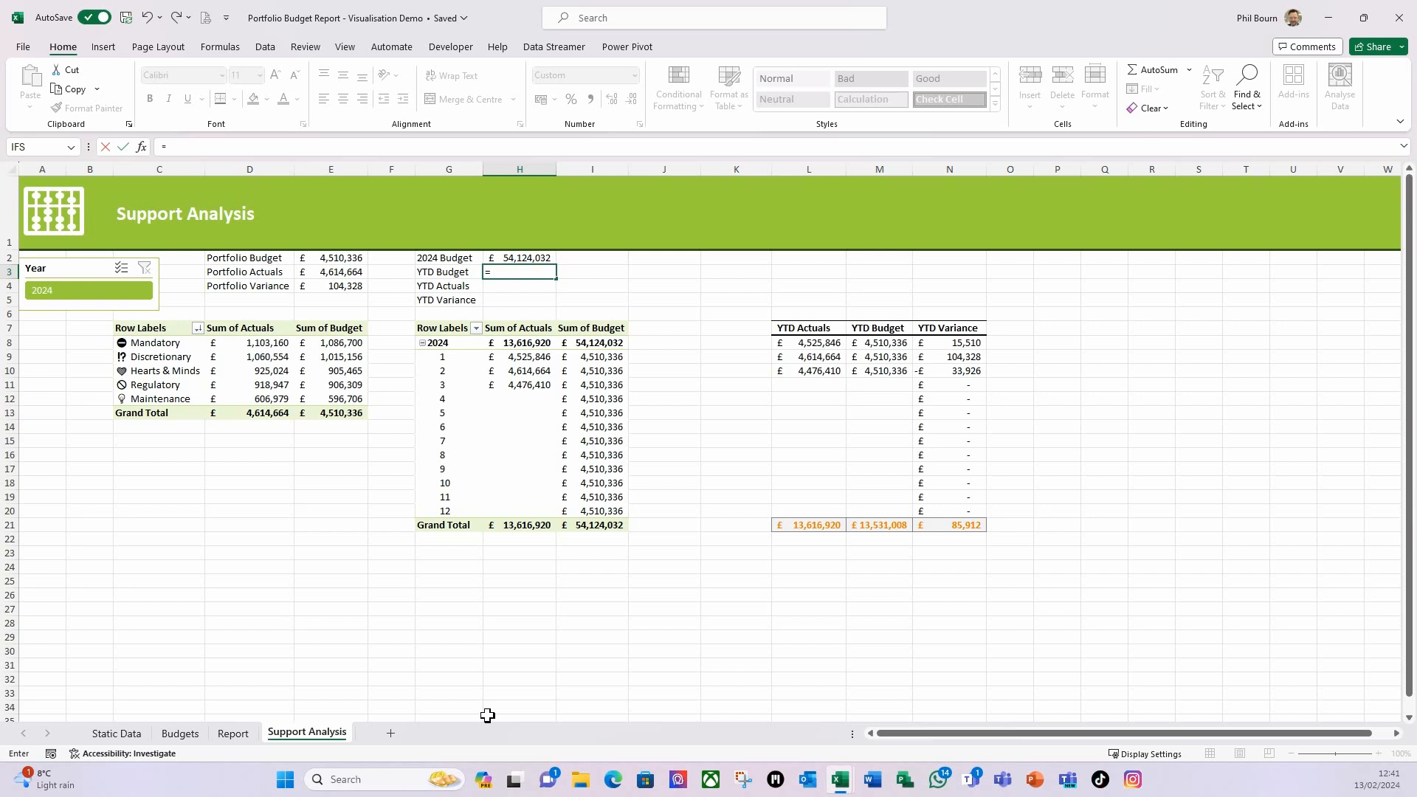
pyautogui.click(883, 527)
pyautogui.press('Return')
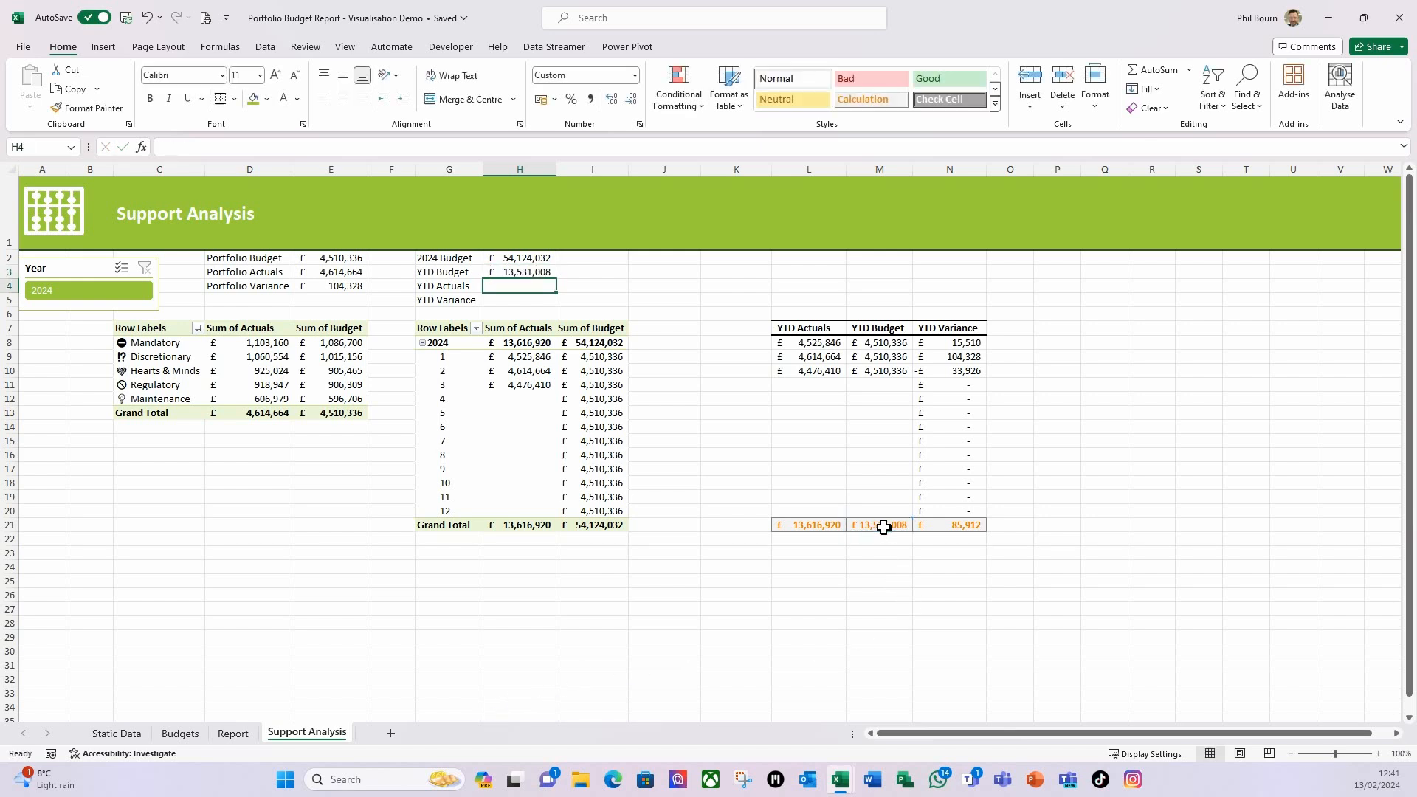
pyautogui.write('=')
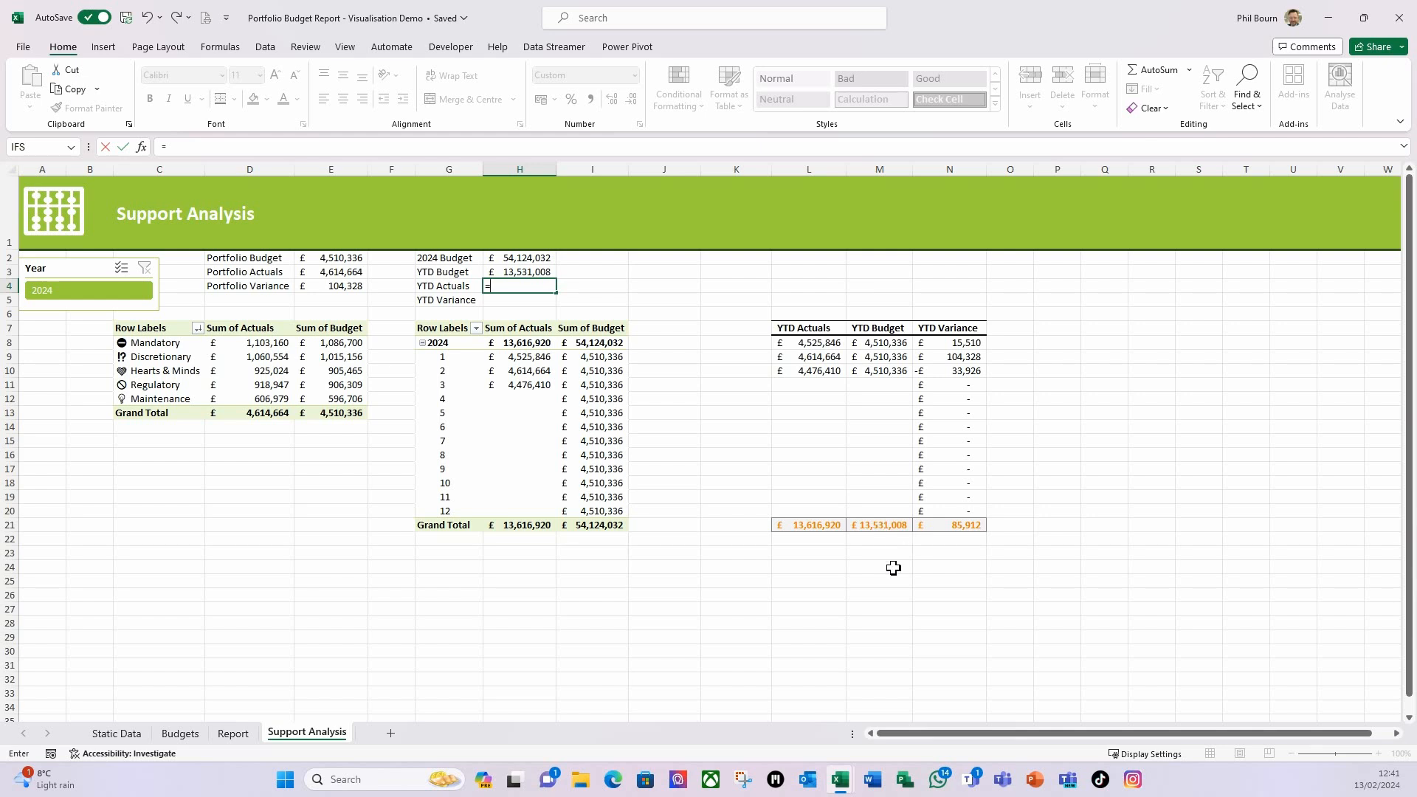
pyautogui.click(809, 527)
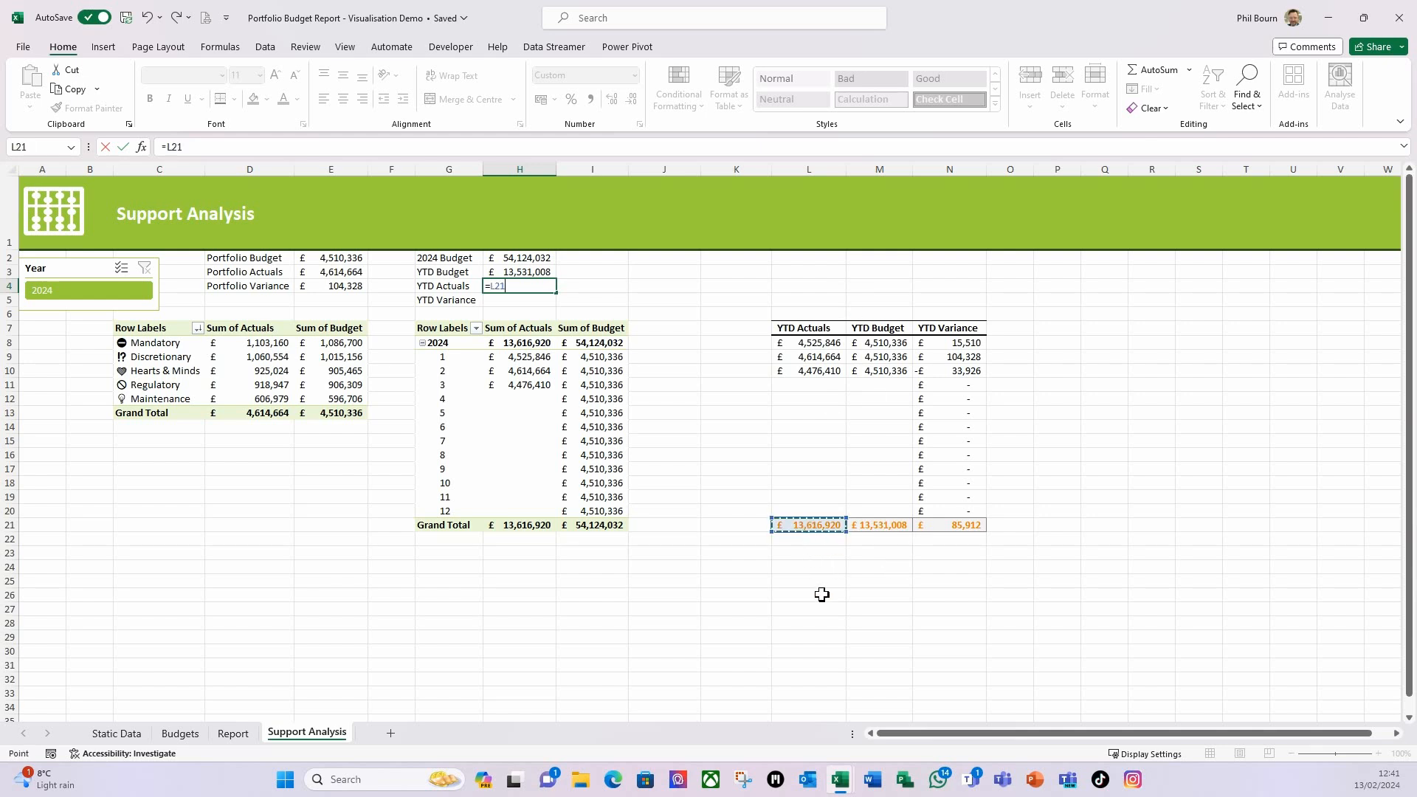
pyautogui.press('Return')
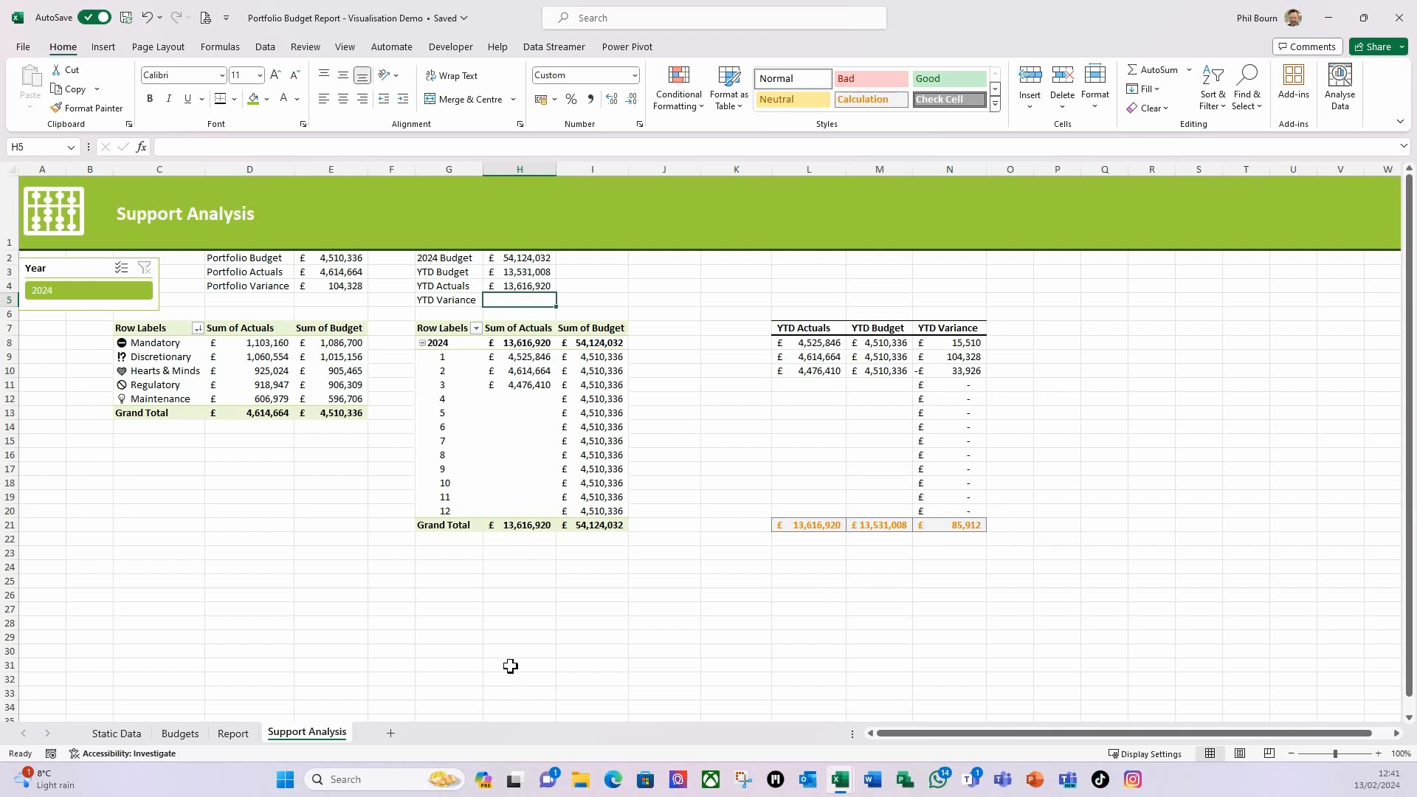
pyautogui.write('=')
pyautogui.click(957, 527)
pyautogui.press('Return')
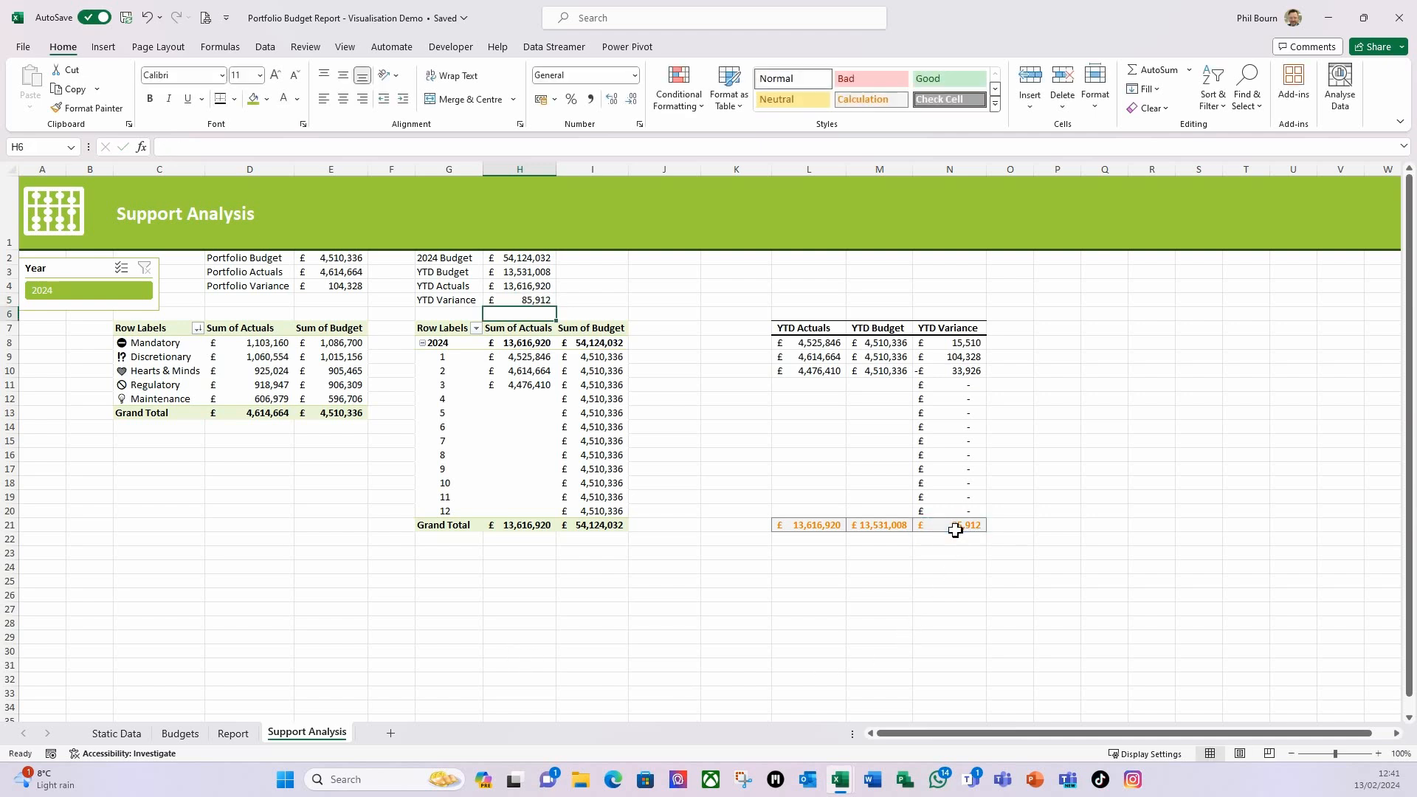
pyautogui.click(575, 628)
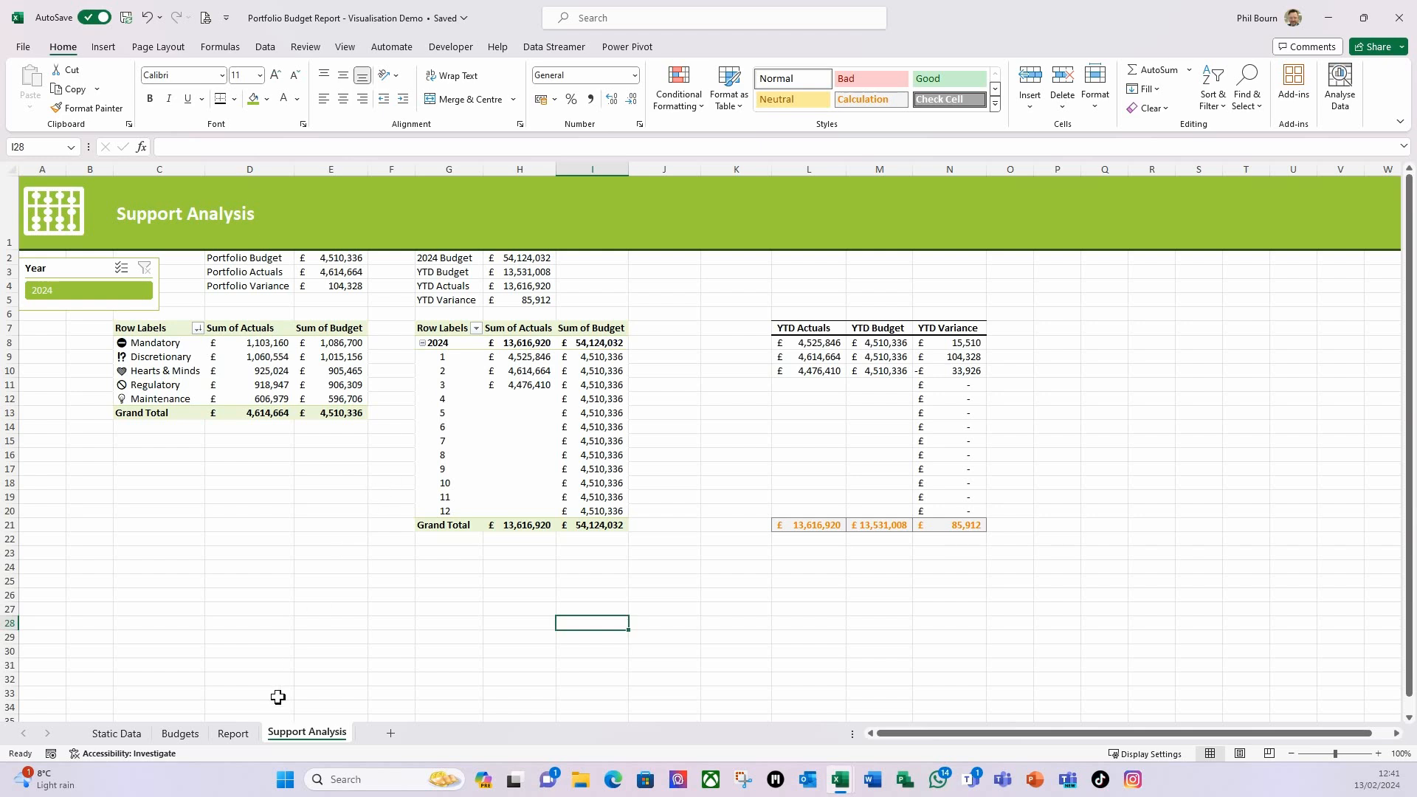
# Step: On the Report sheet, draw a text box about 5.12 cm wide and 1.09 cm high in the green banner beside the title
pyautogui.click(235, 734)
pyautogui.scroll(4, 361, 502)
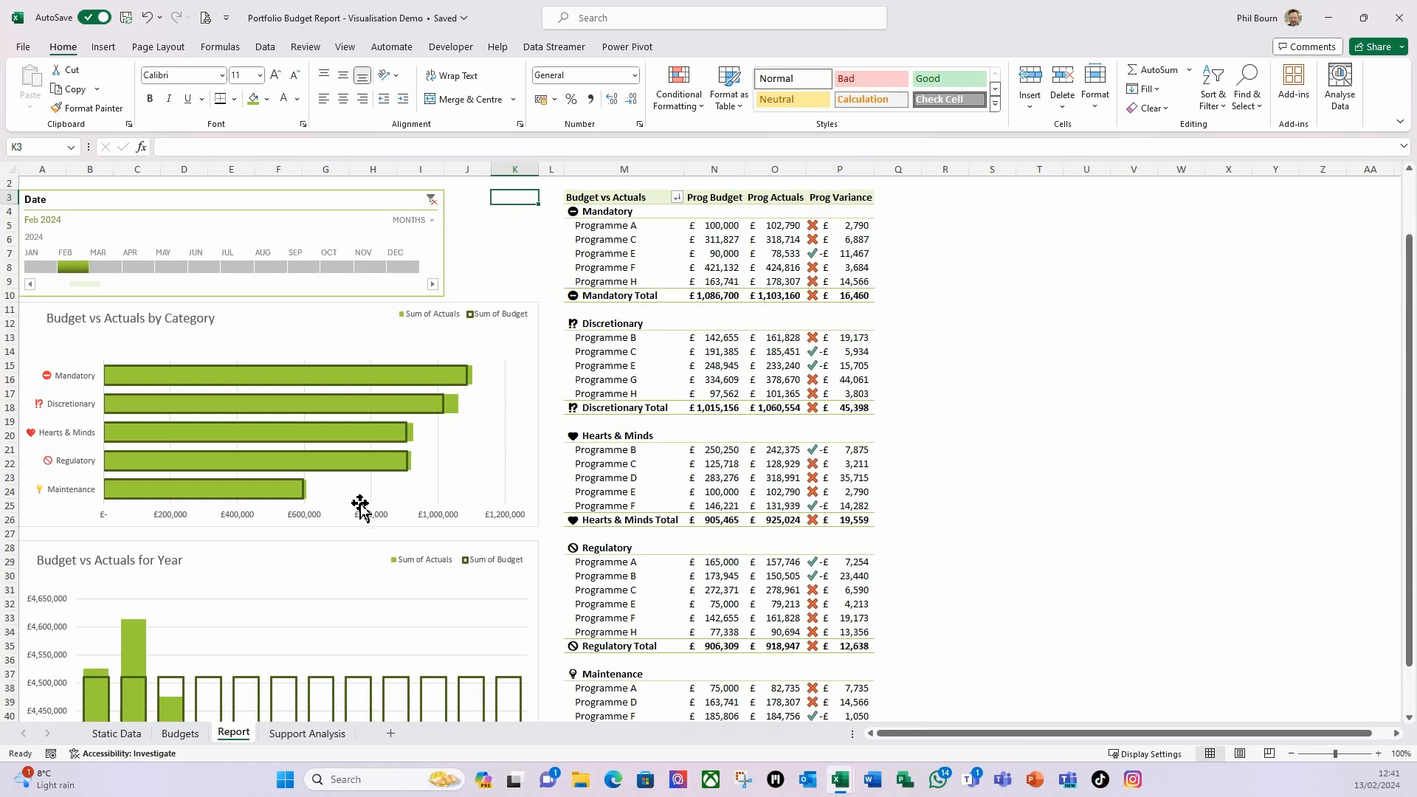
pyautogui.click(360, 207)
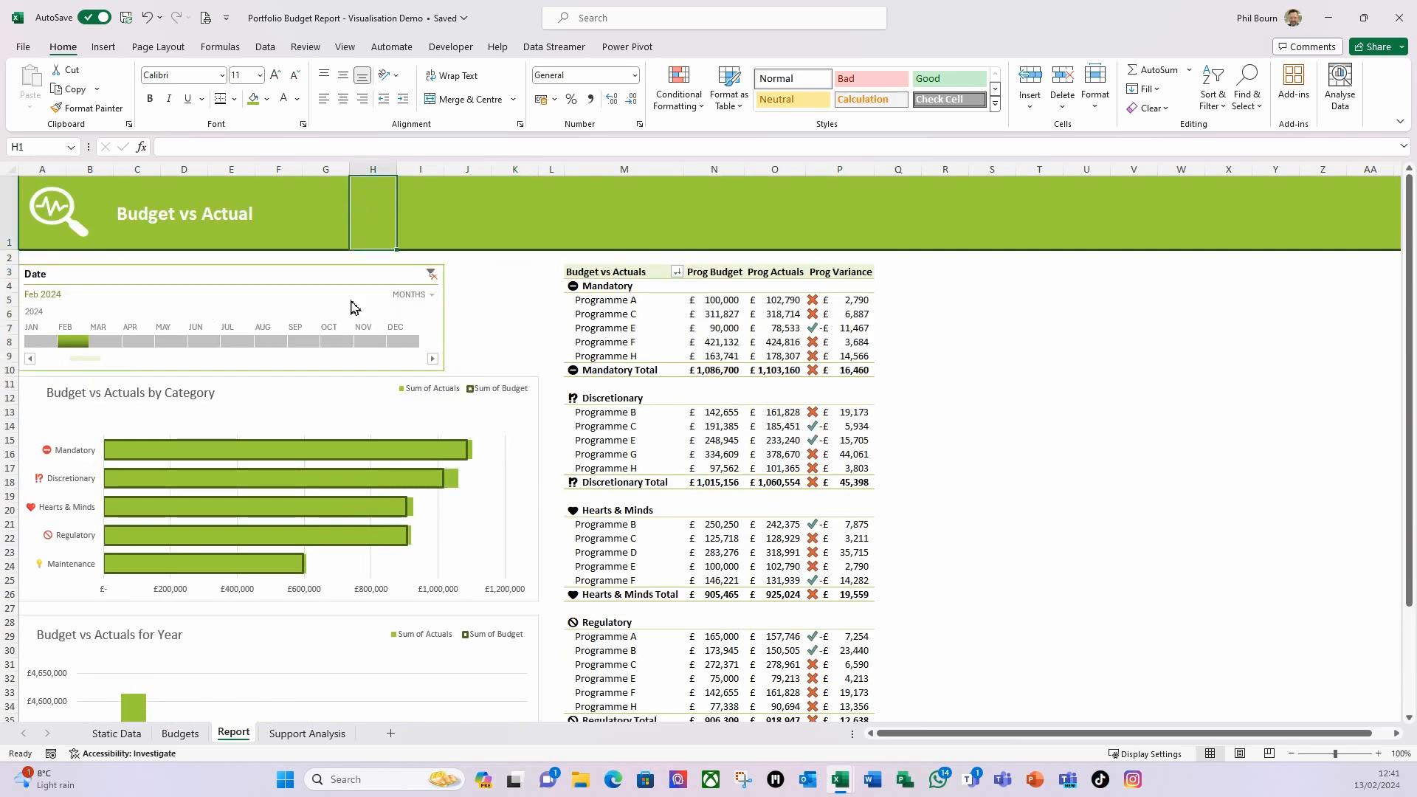
pyautogui.click(103, 47)
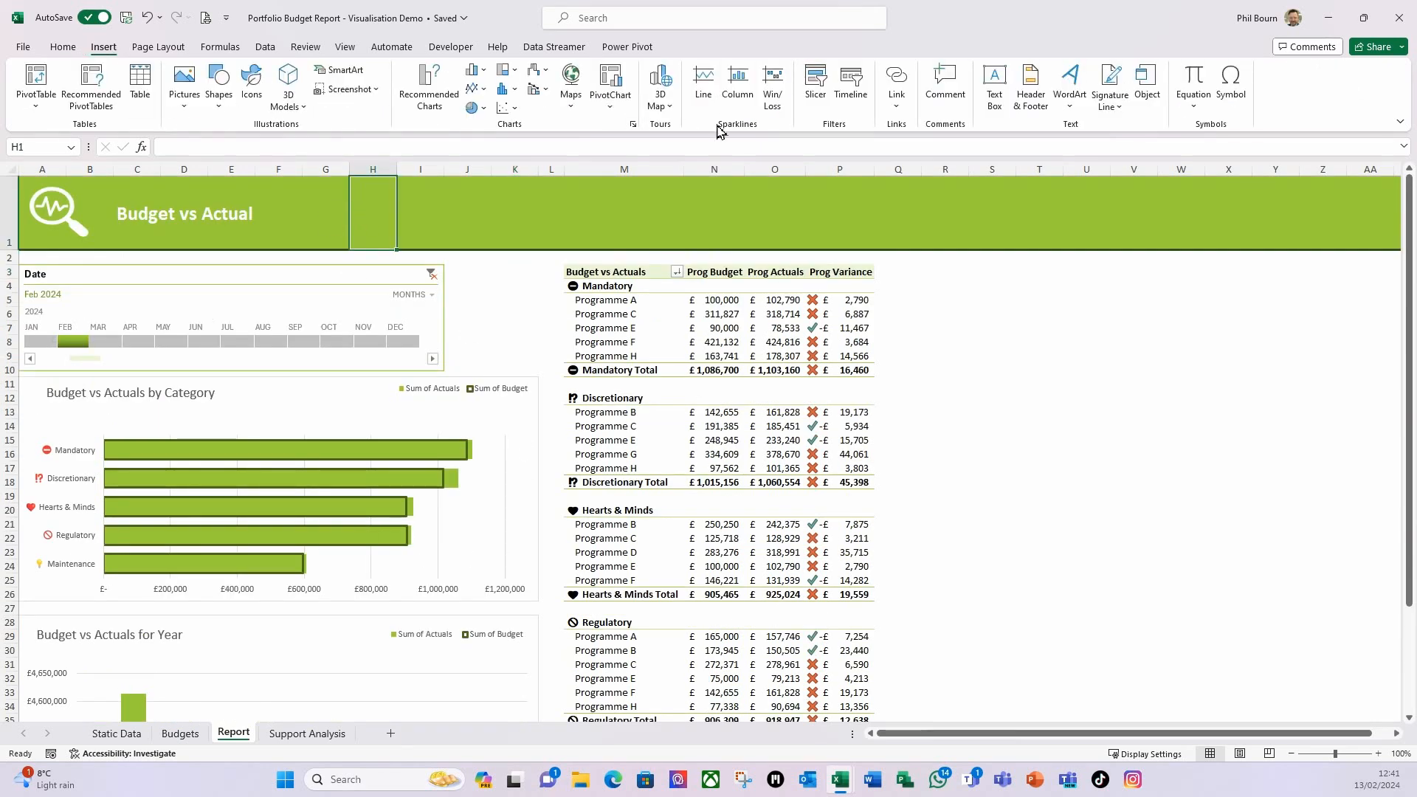
pyautogui.click(1000, 90)
pyautogui.moveTo(329, 211)
pyautogui.mouseDown()
pyautogui.moveTo(357, 228)
pyautogui.moveTo(474, 242)
pyautogui.mouseUp()
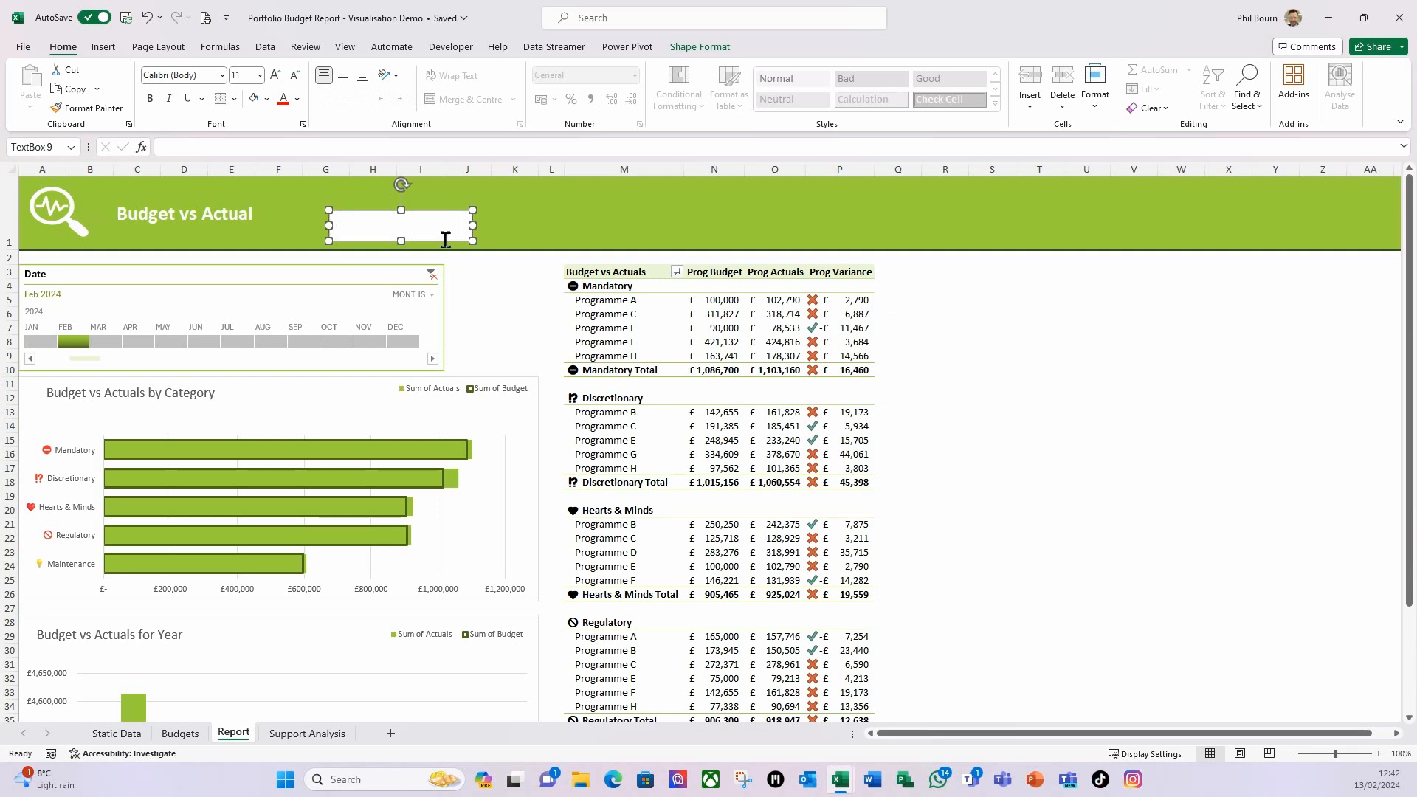
# Step: Remove the fill and outline from the banner text box
pyautogui.click(686, 49)
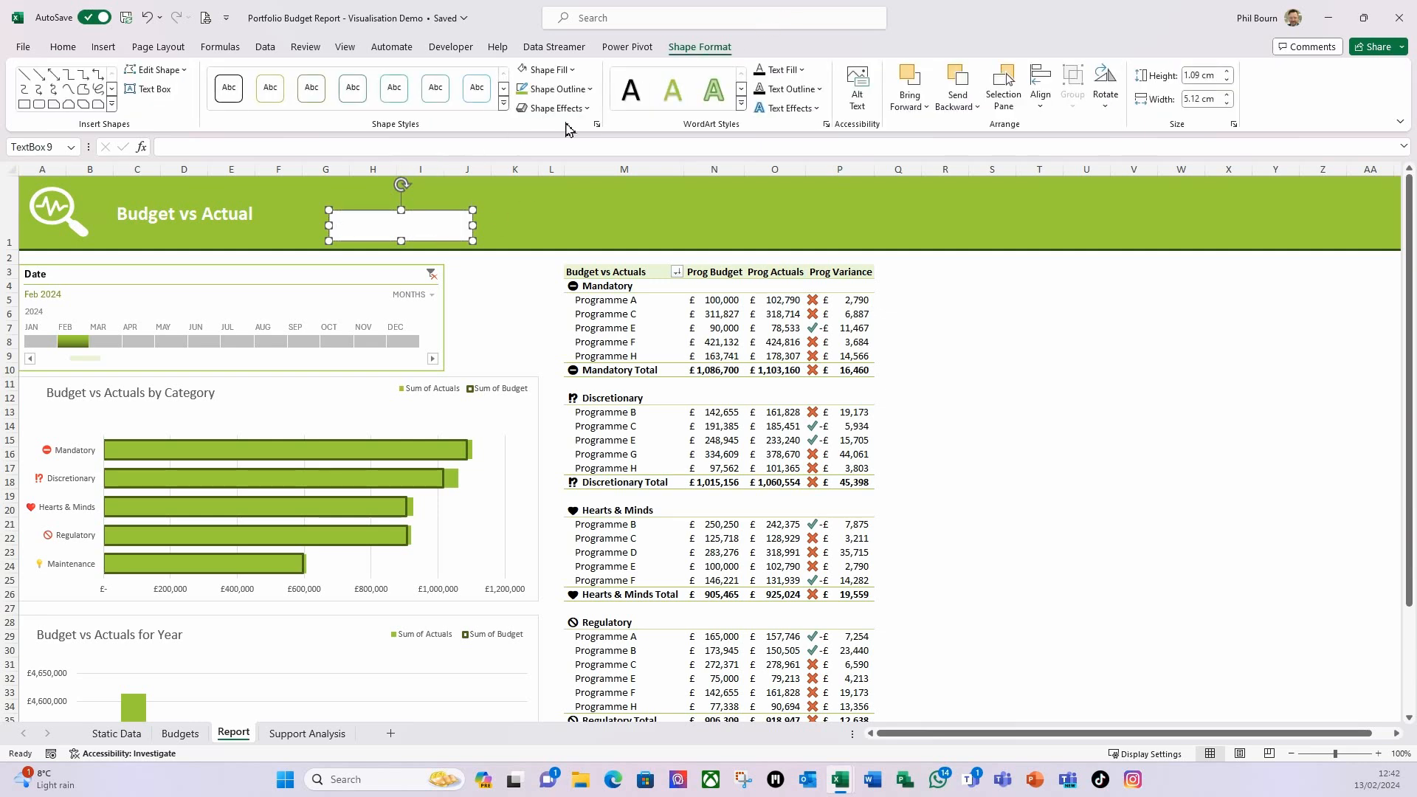
pyautogui.click(546, 69)
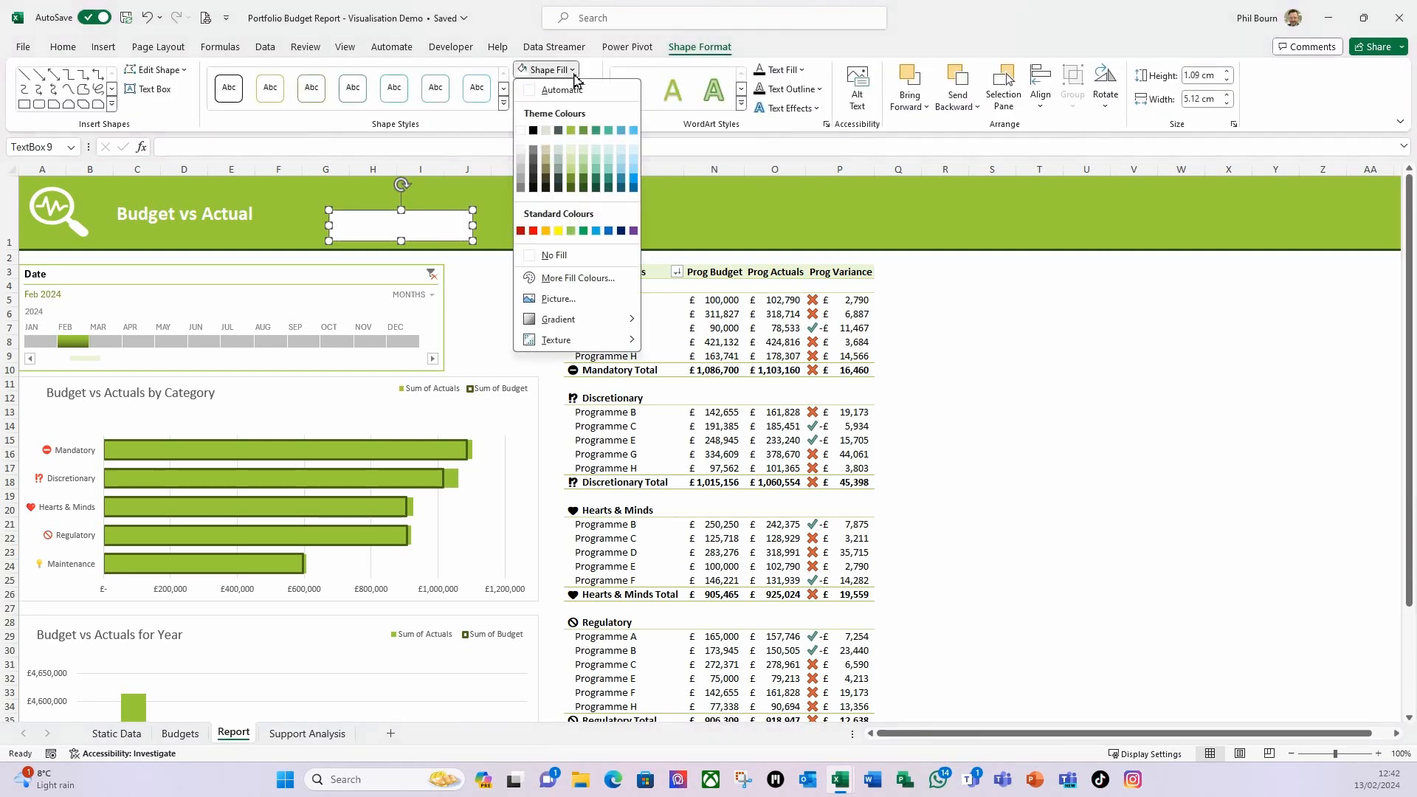
pyautogui.click(550, 254)
pyautogui.click(583, 89)
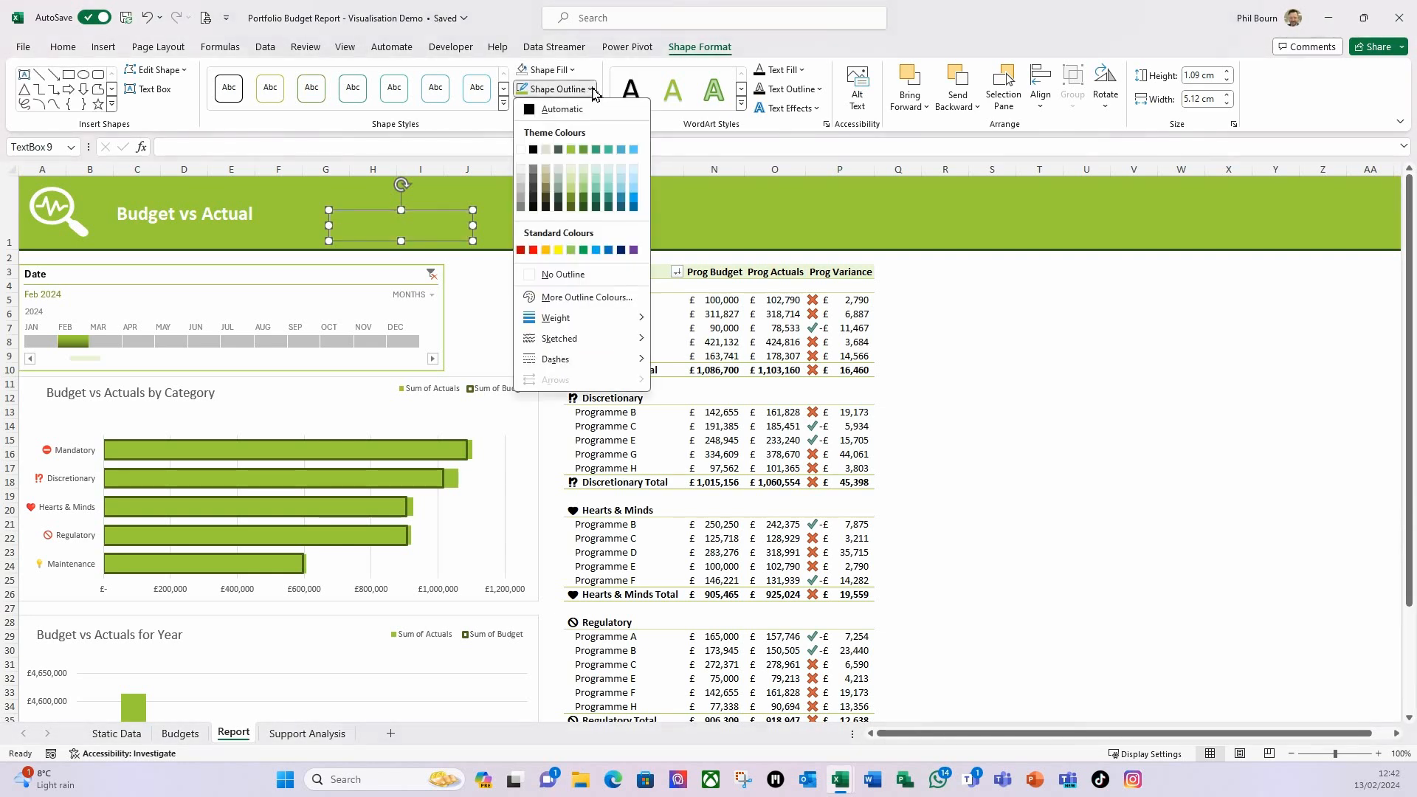
pyautogui.click(524, 271)
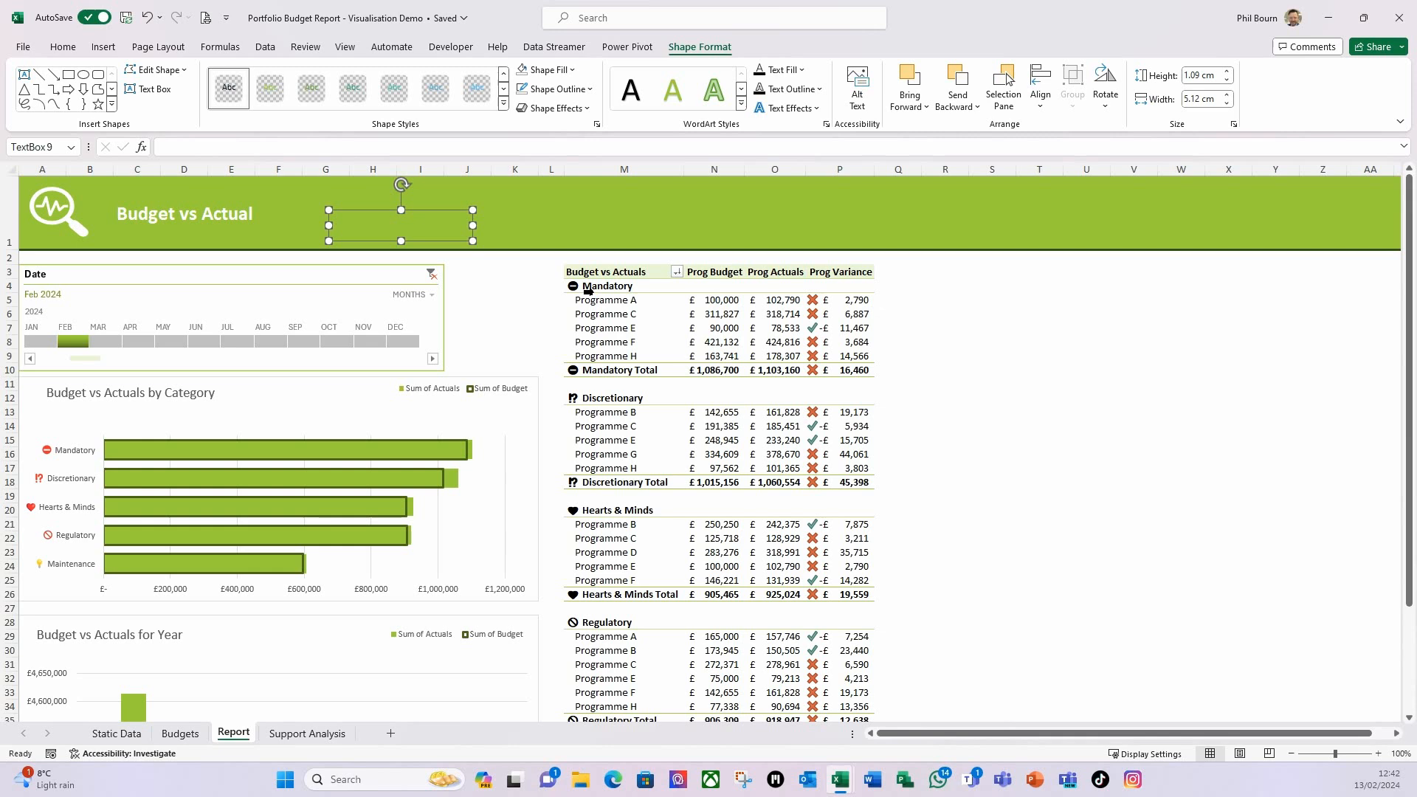
# Step: Link the banner text box to the 2024 Budget label with ='Support Analysis'!G2
pyautogui.click(62, 46)
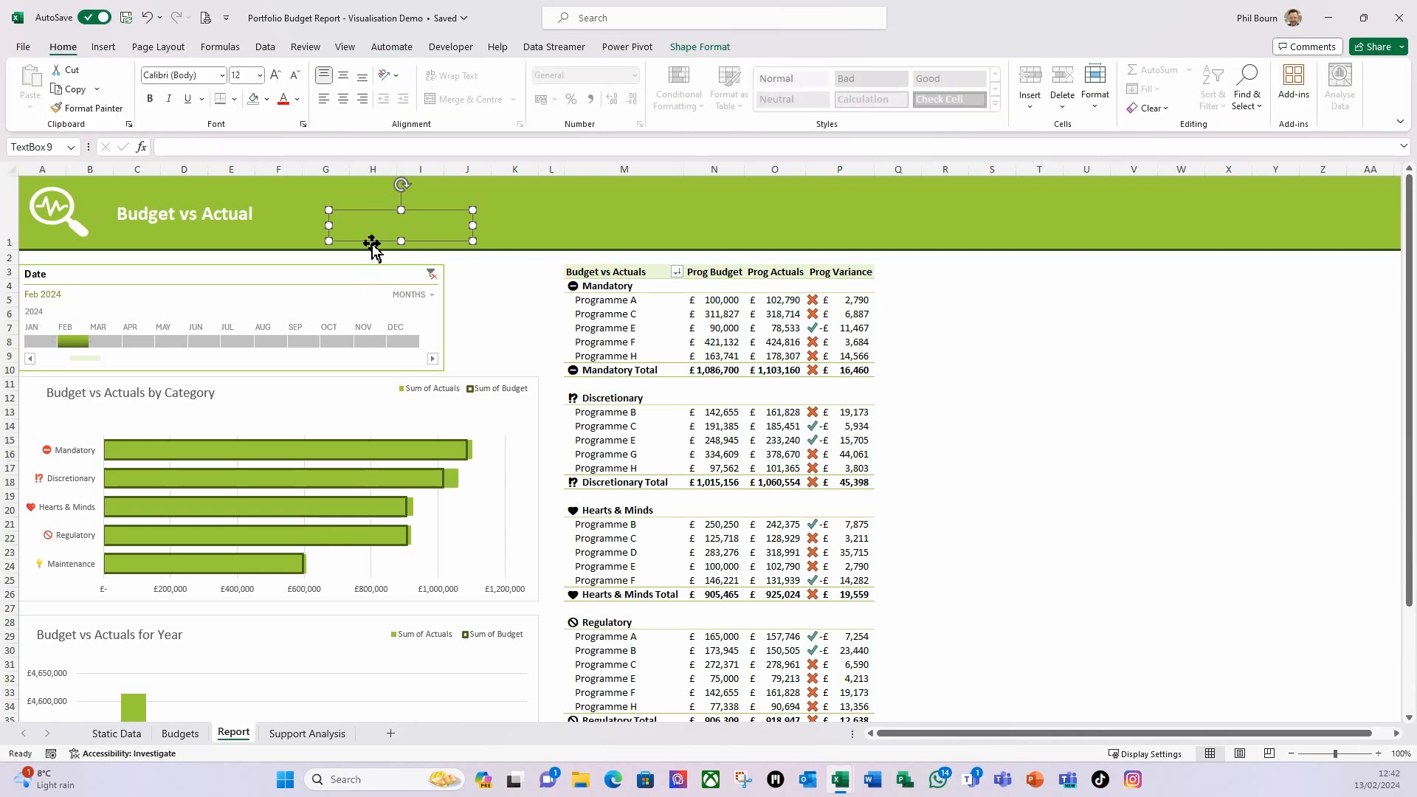
pyautogui.click(191, 150)
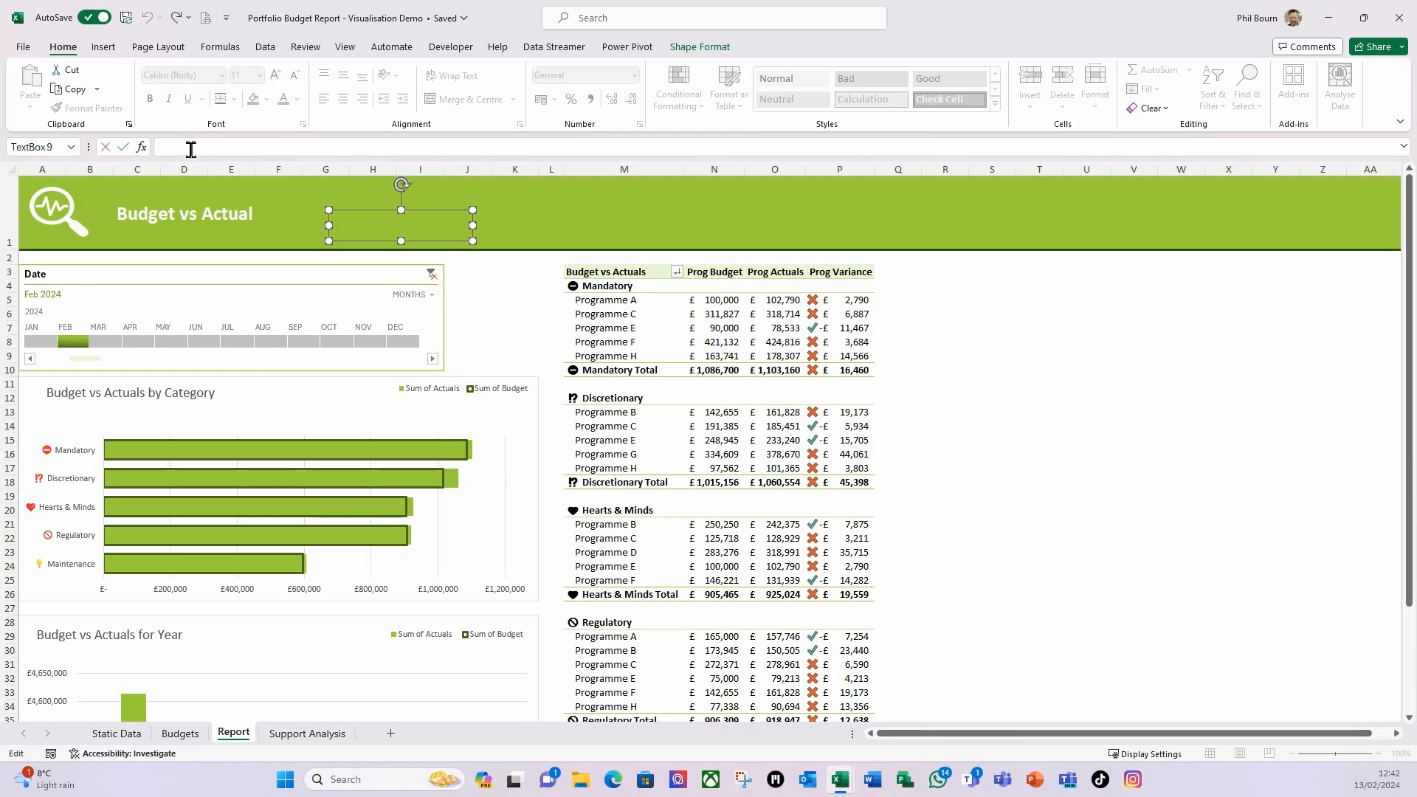
pyautogui.write('=')
pyautogui.click(307, 733)
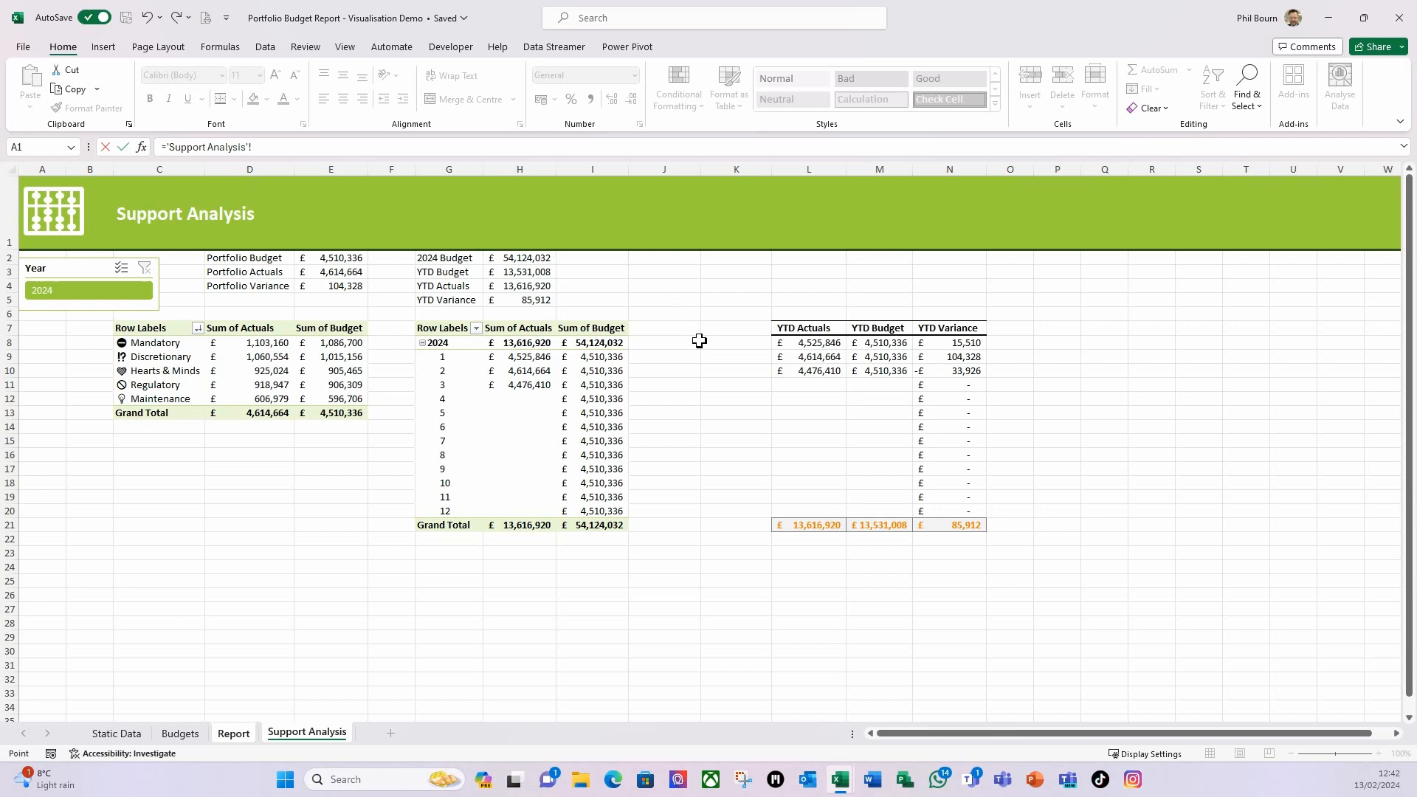
pyautogui.click(445, 262)
pyautogui.press('Return')
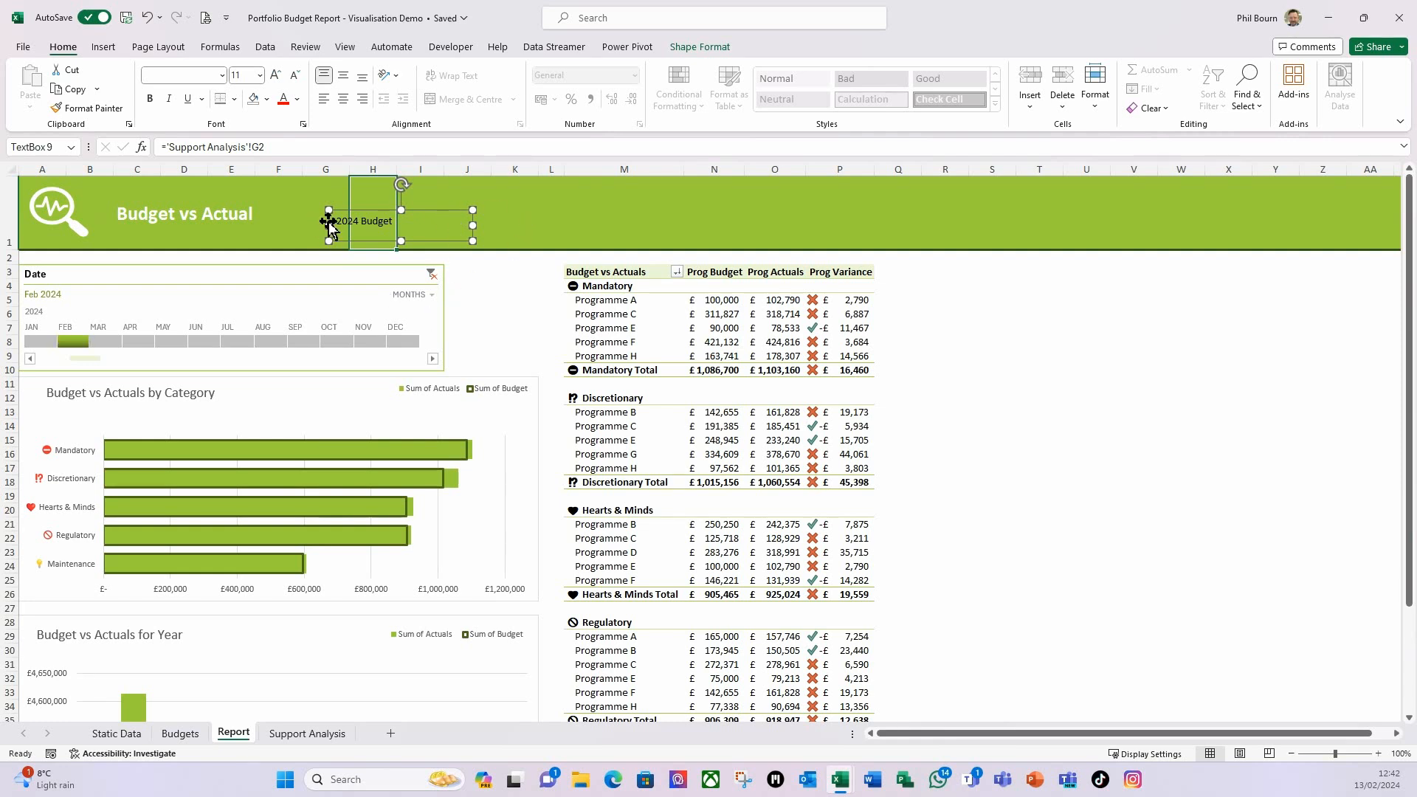
# Step: Format the 2024 Budget text box as 20 pt bold, centred horizontally and middle-aligned vertically
pyautogui.click(259, 76)
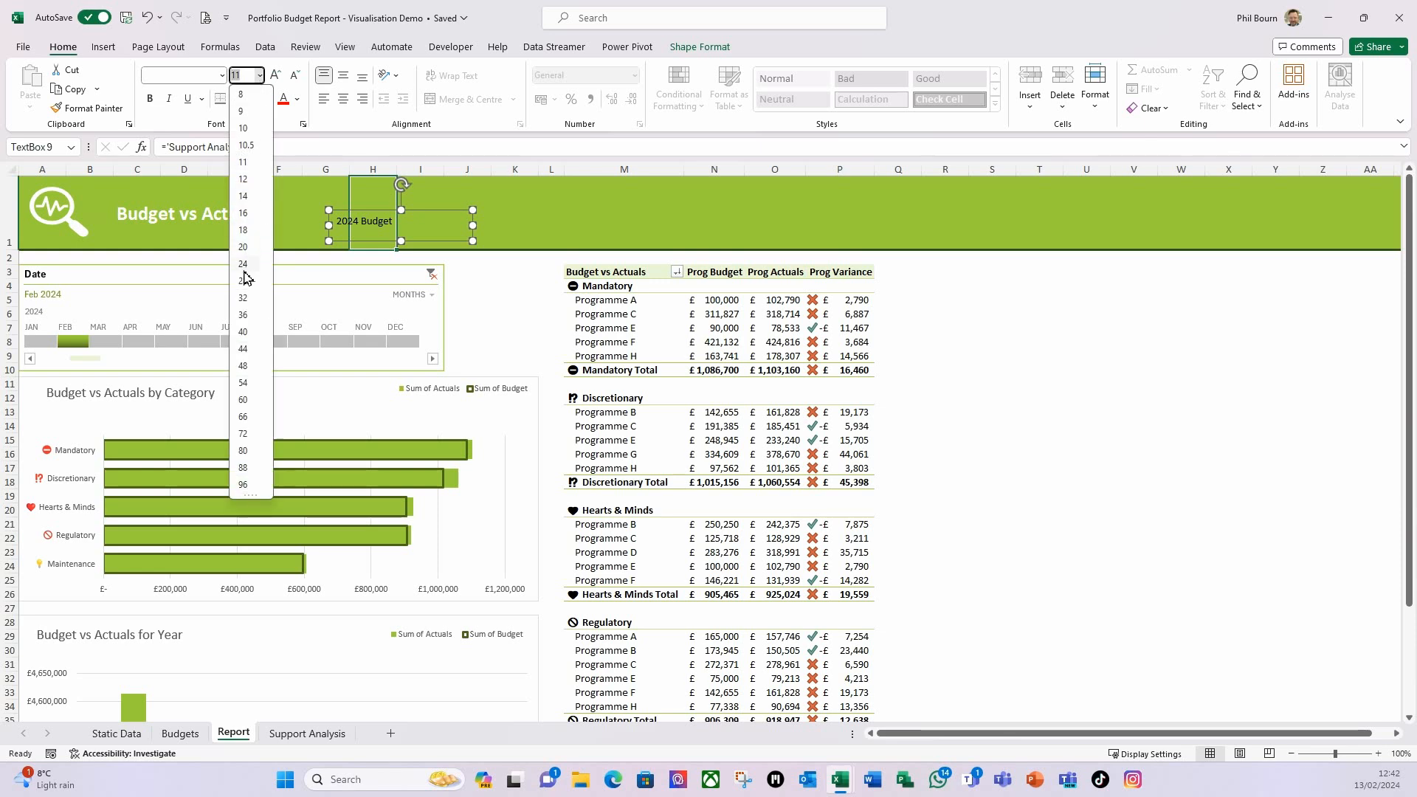
pyautogui.press('Escape')
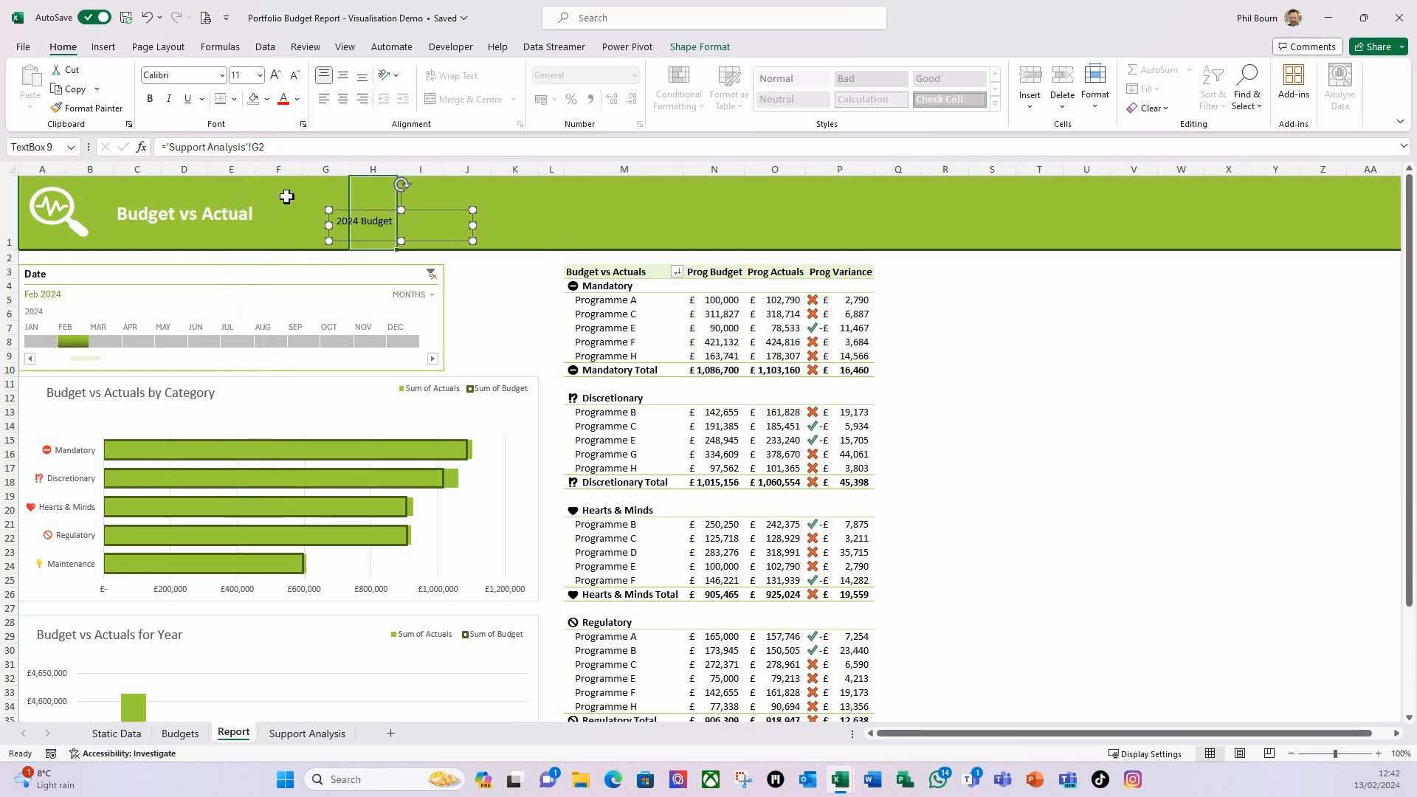
pyautogui.click(259, 76)
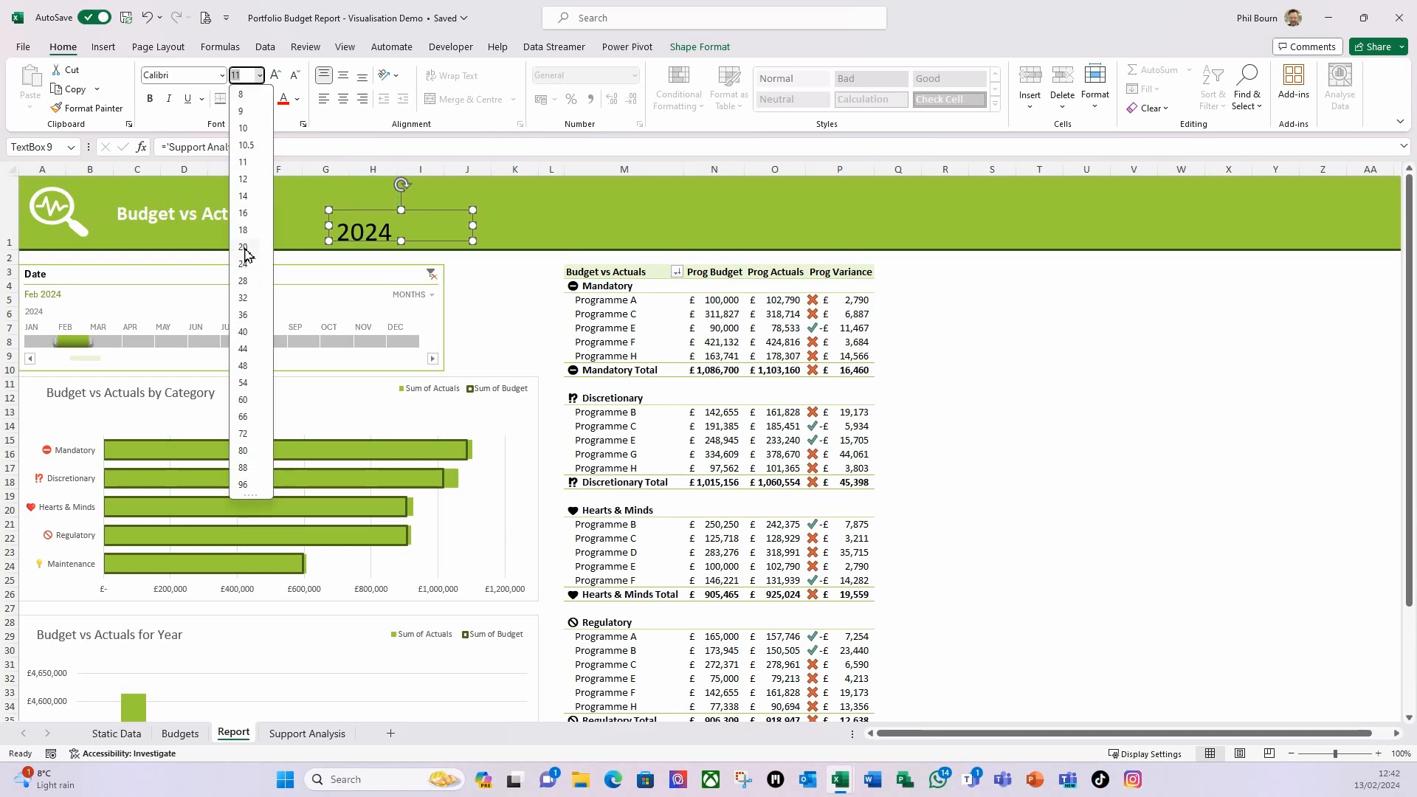
pyautogui.click(250, 252)
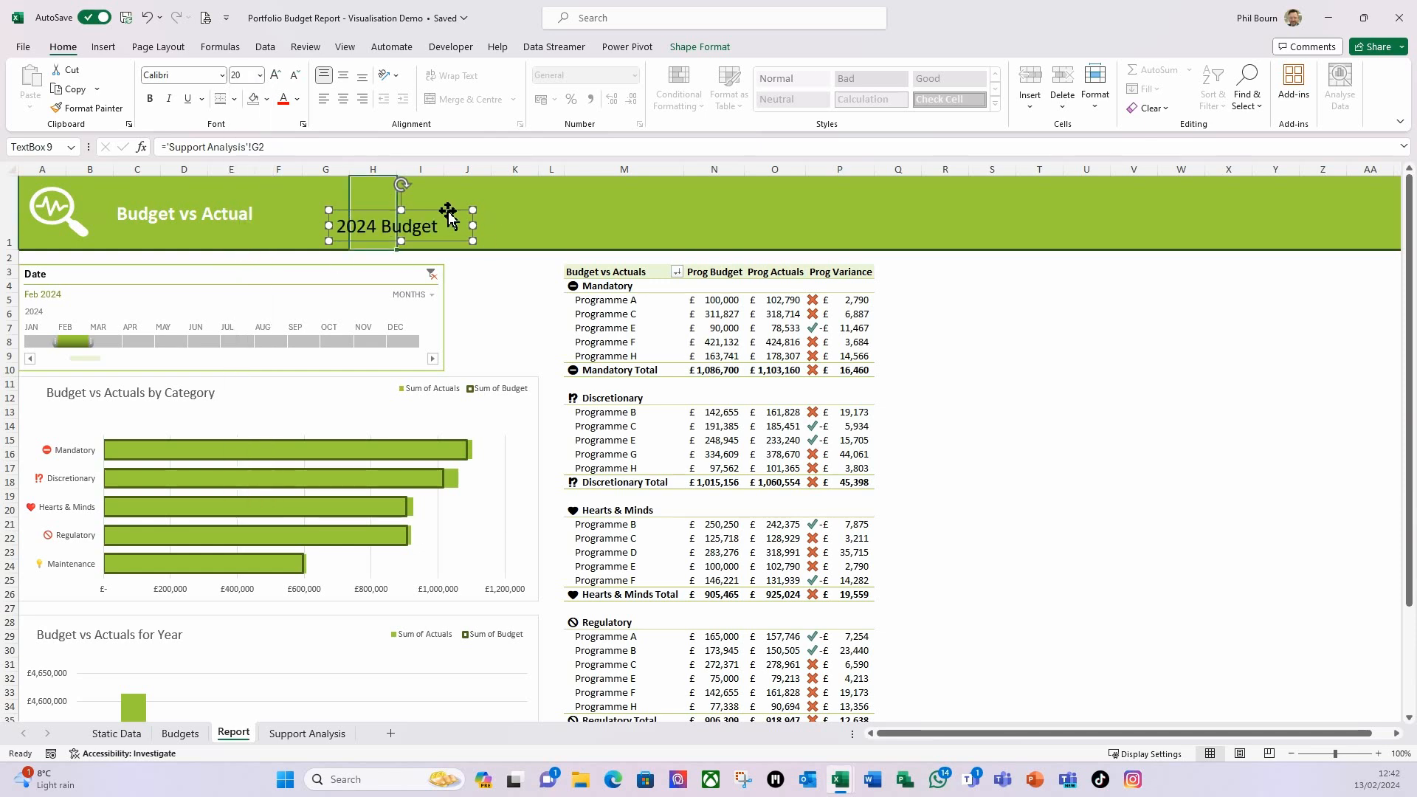
pyautogui.click(149, 99)
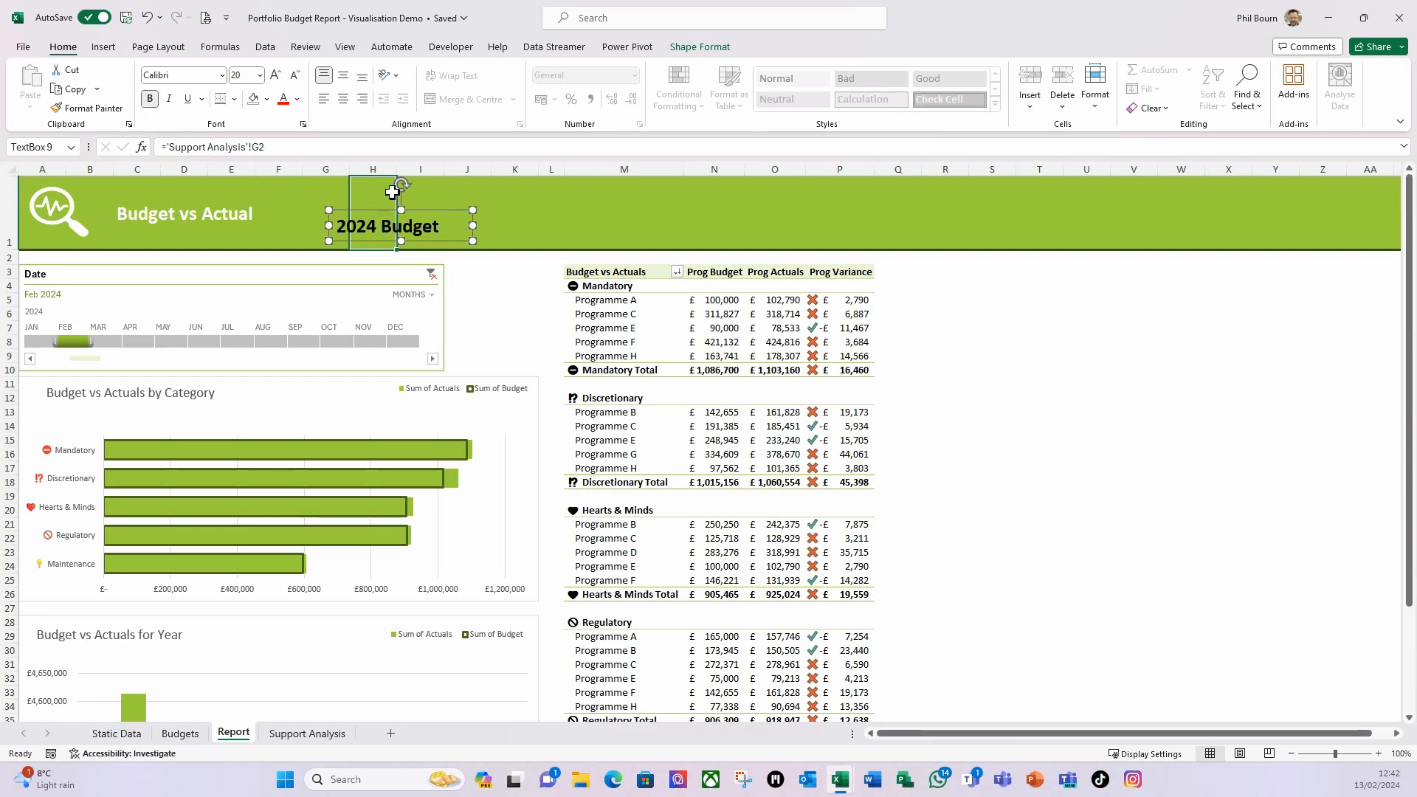
pyautogui.click(343, 98)
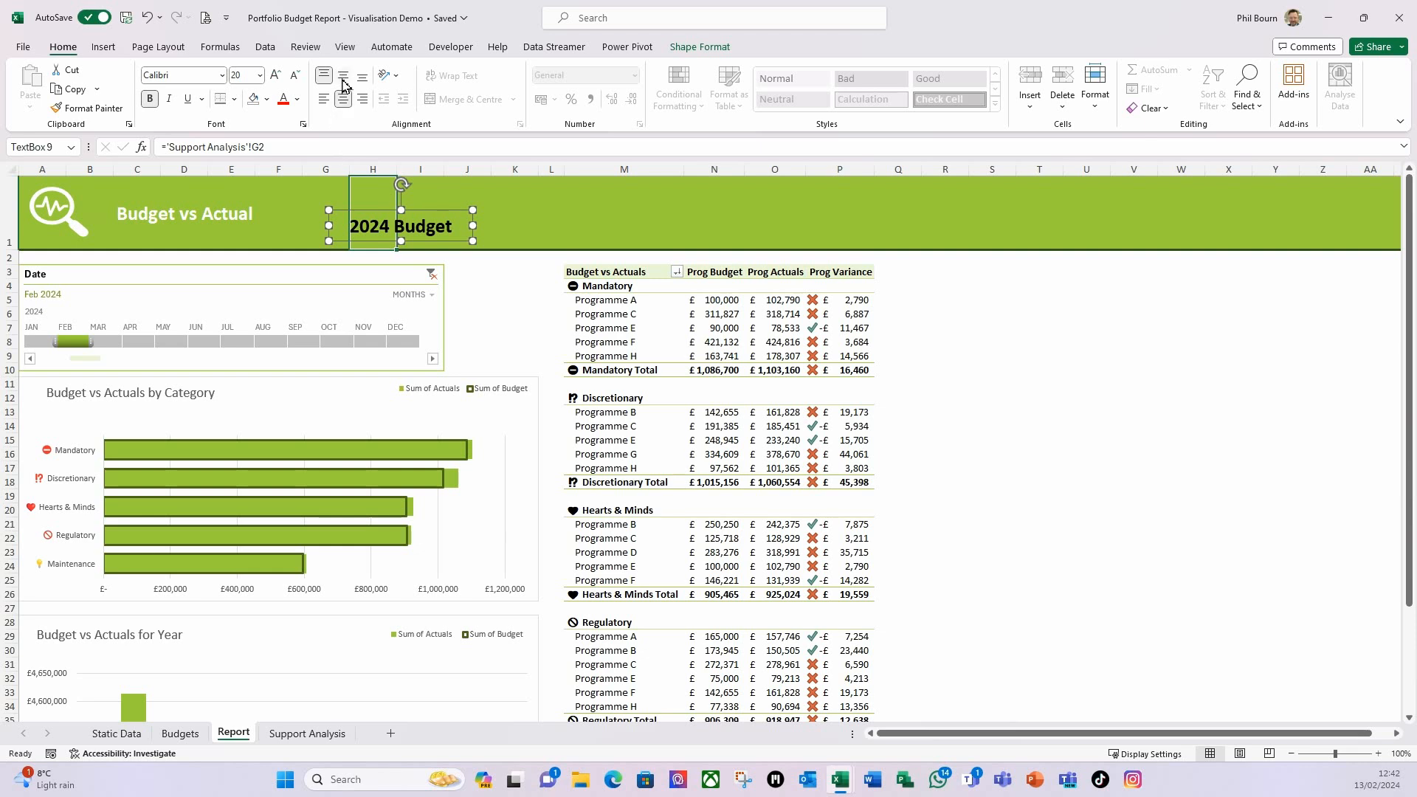
pyautogui.click(343, 82)
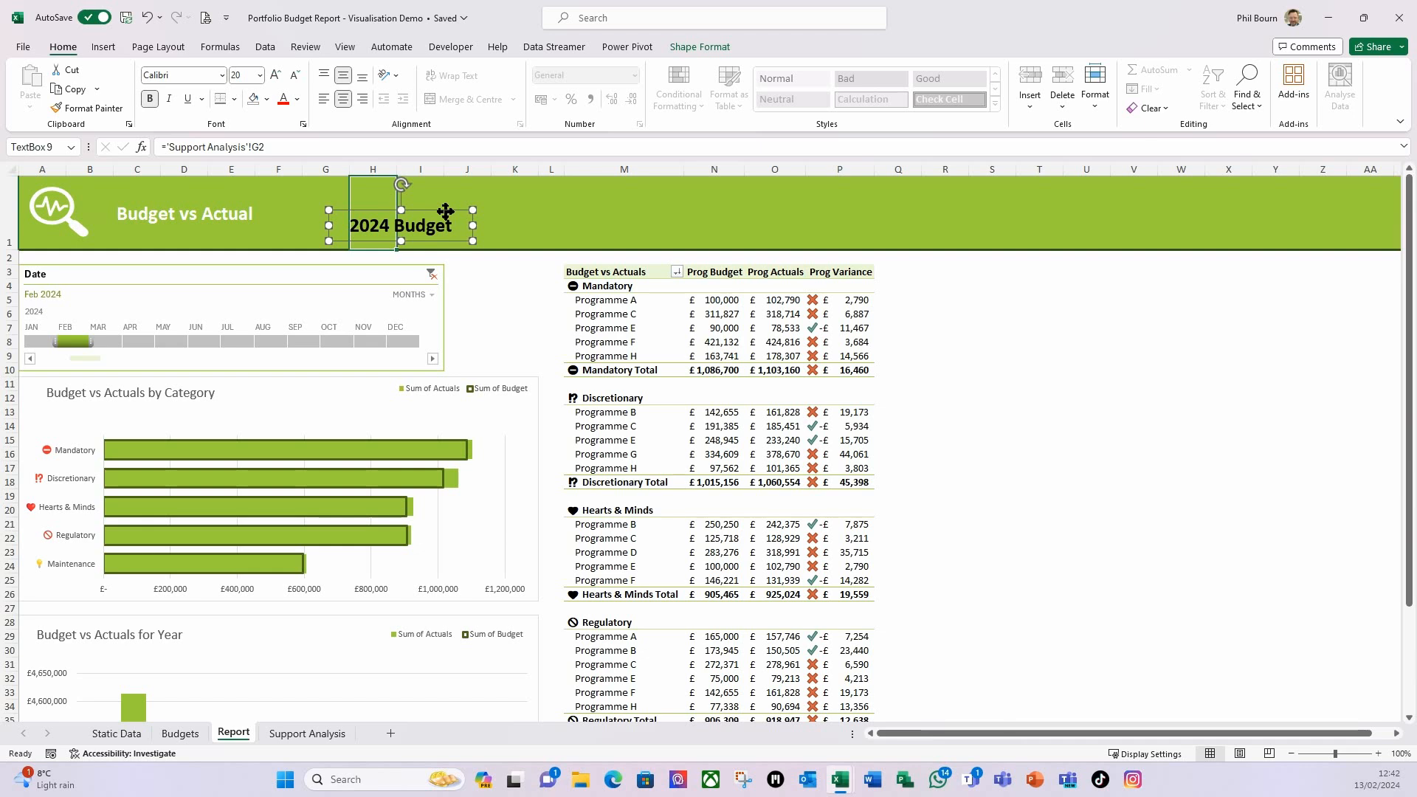
# Step: Lower the 2024 Budget text box within the banner, and link a duplicate placed directly above it to ='Support Analysis'!H2
pyautogui.moveTo(445, 212); pyautogui.dragTo(445, 216)
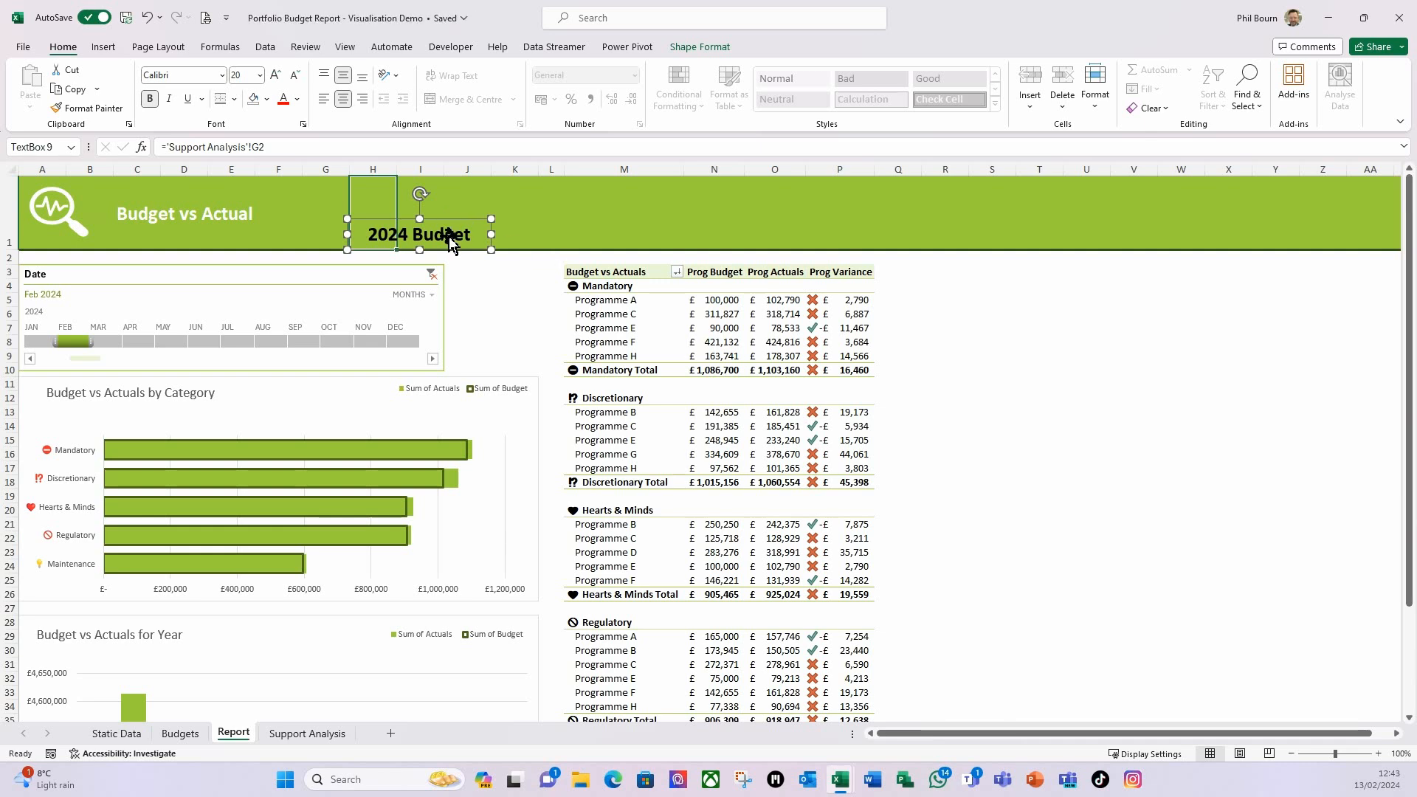
pyautogui.moveTo(447, 235); pyautogui.dragTo(441, 203)
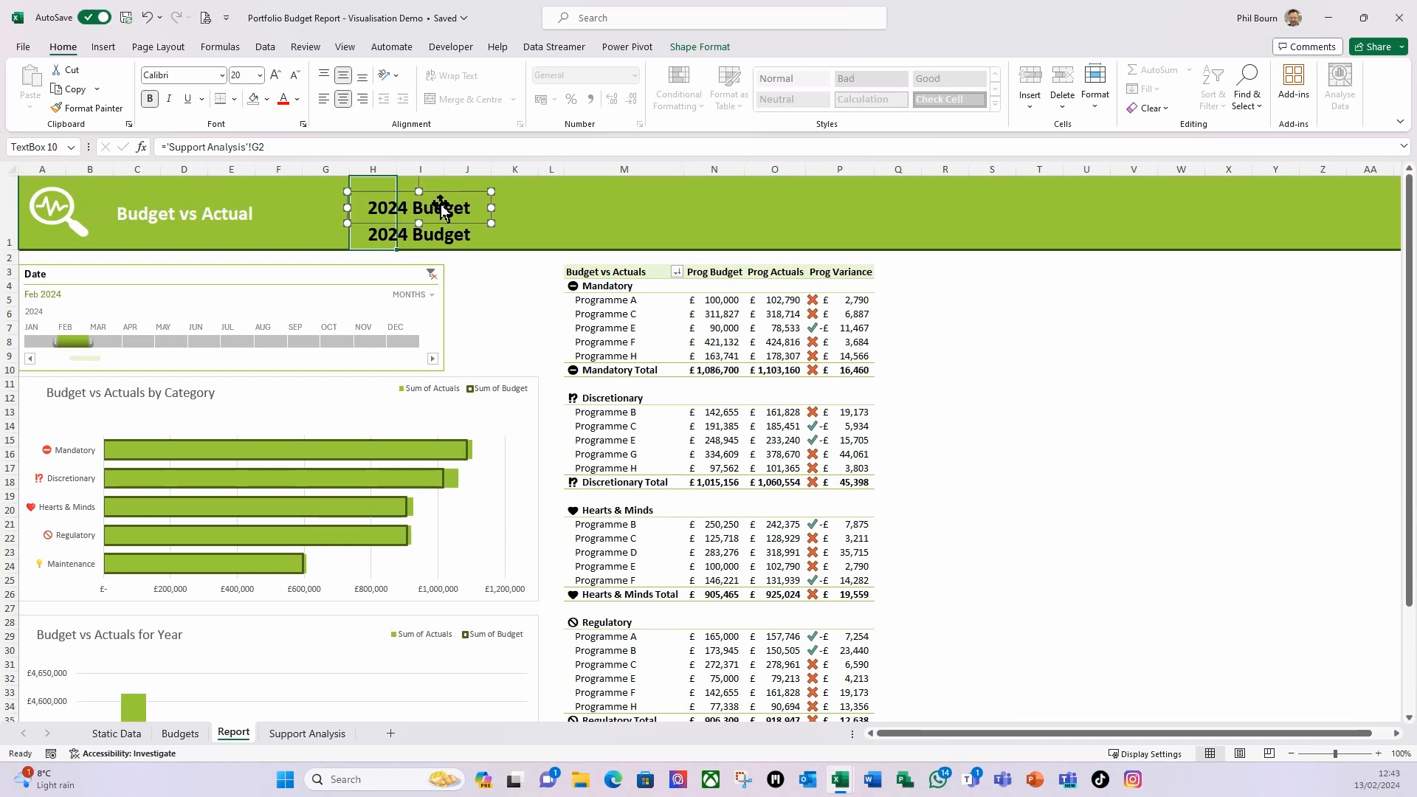
pyautogui.click(282, 148)
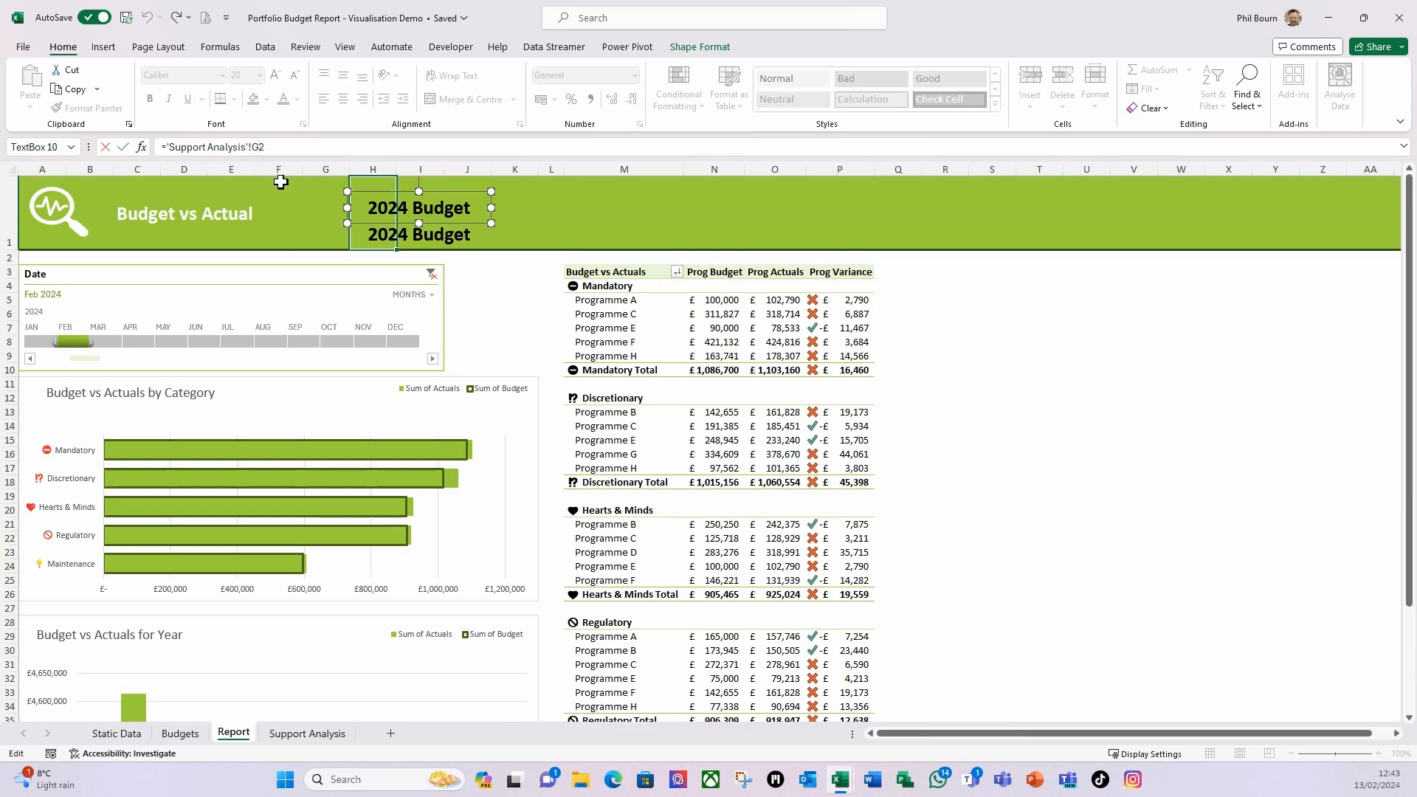
pyautogui.write('H')
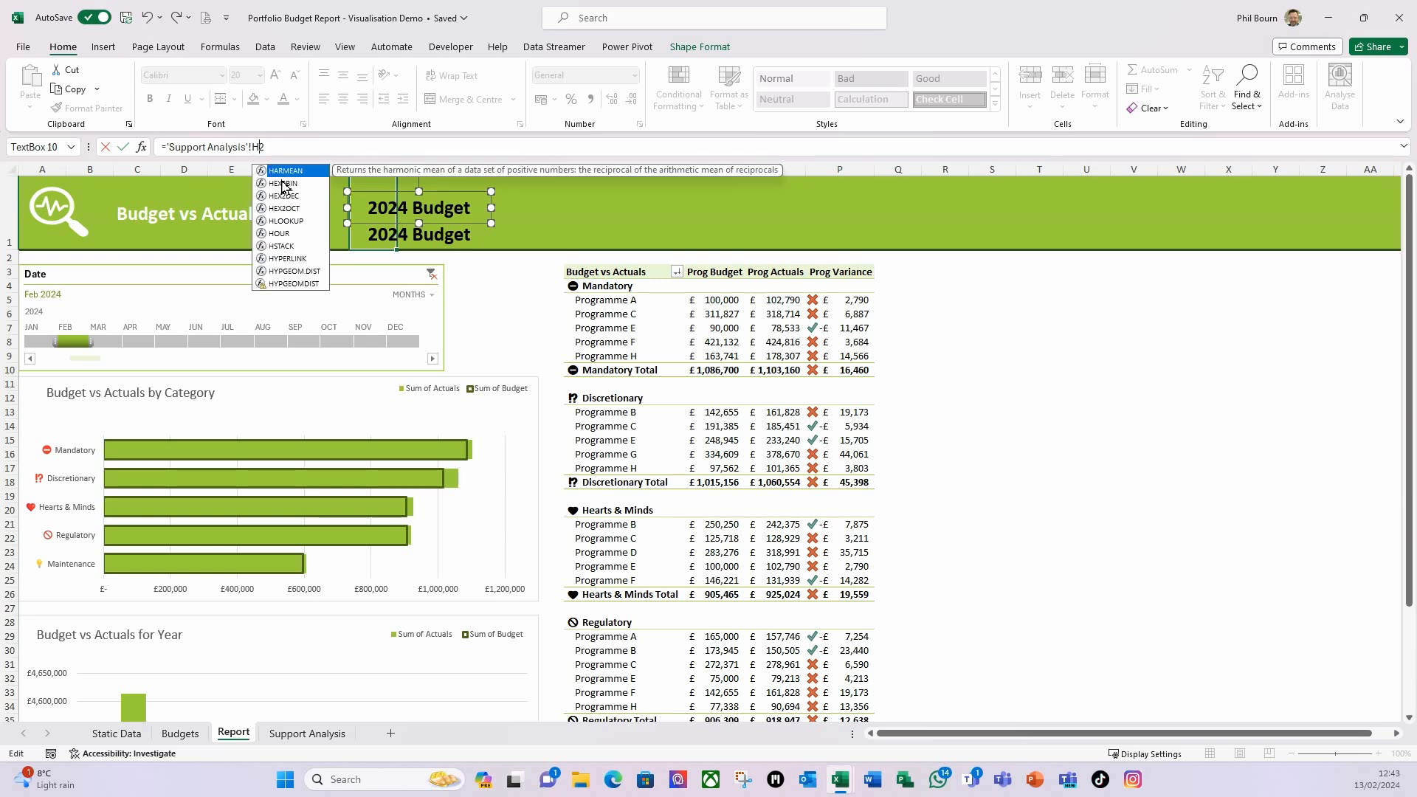
pyautogui.press('Return')
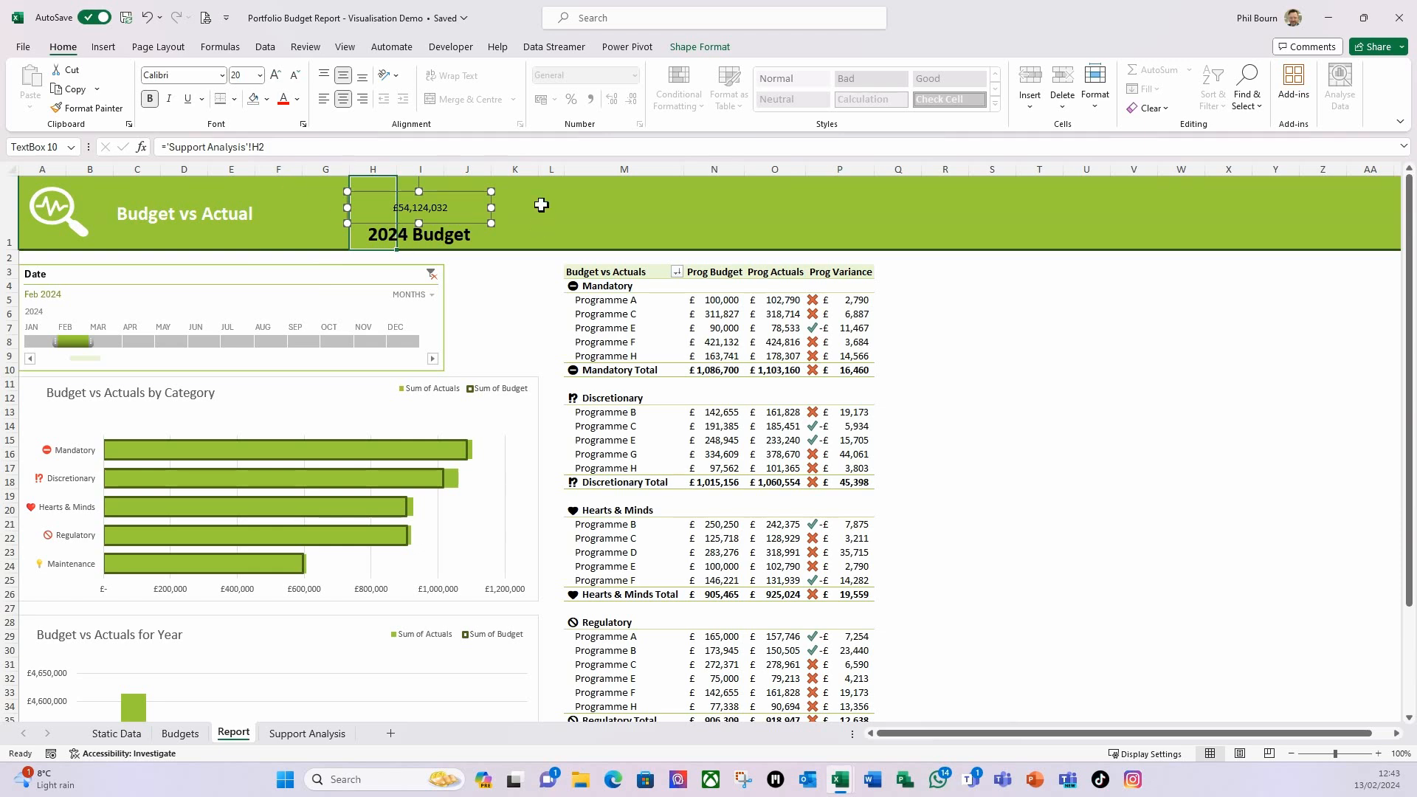
# Step: Format the £54,124,032 banner text box as 20 pt bold
pyautogui.click(260, 75)
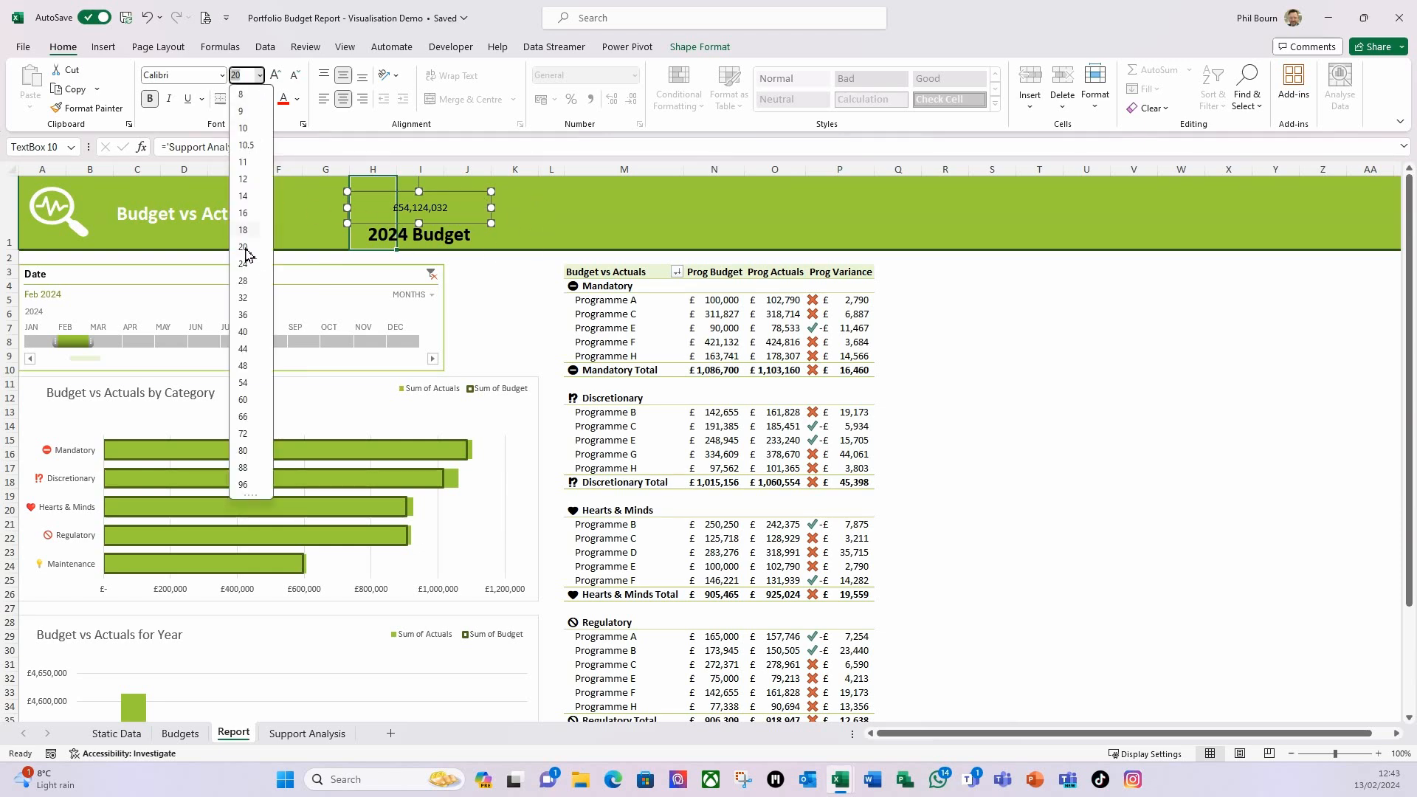
pyautogui.press('Escape')
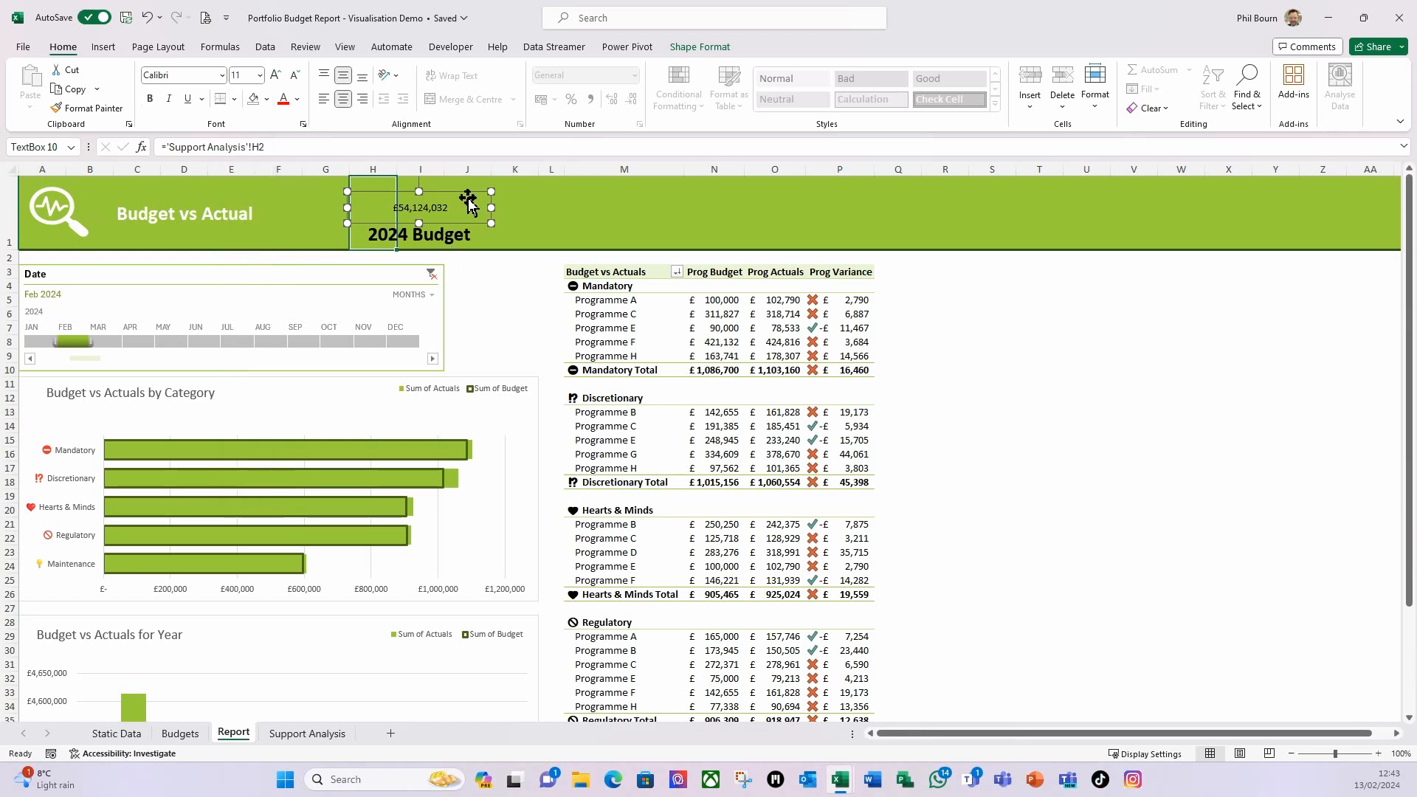
pyautogui.click(260, 76)
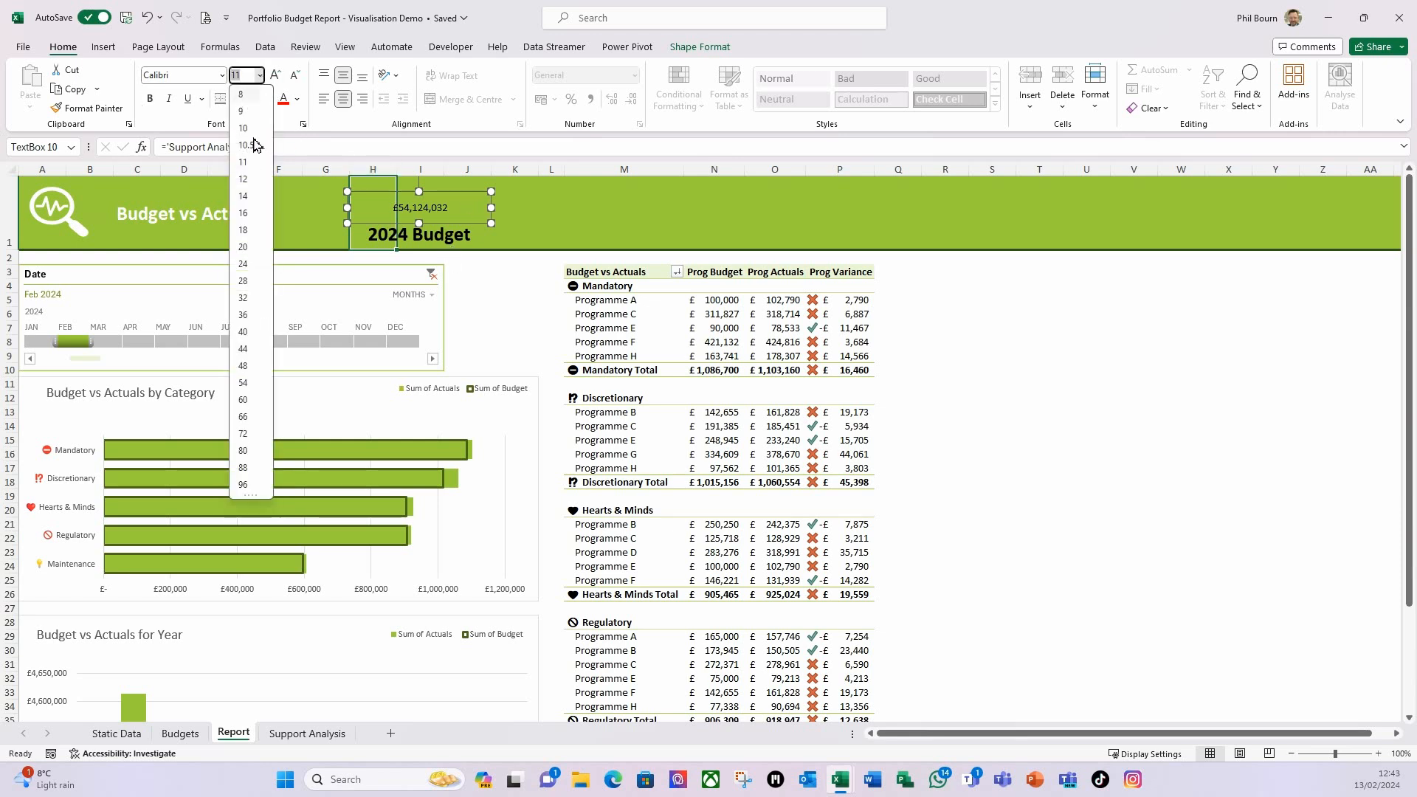
pyautogui.click(244, 248)
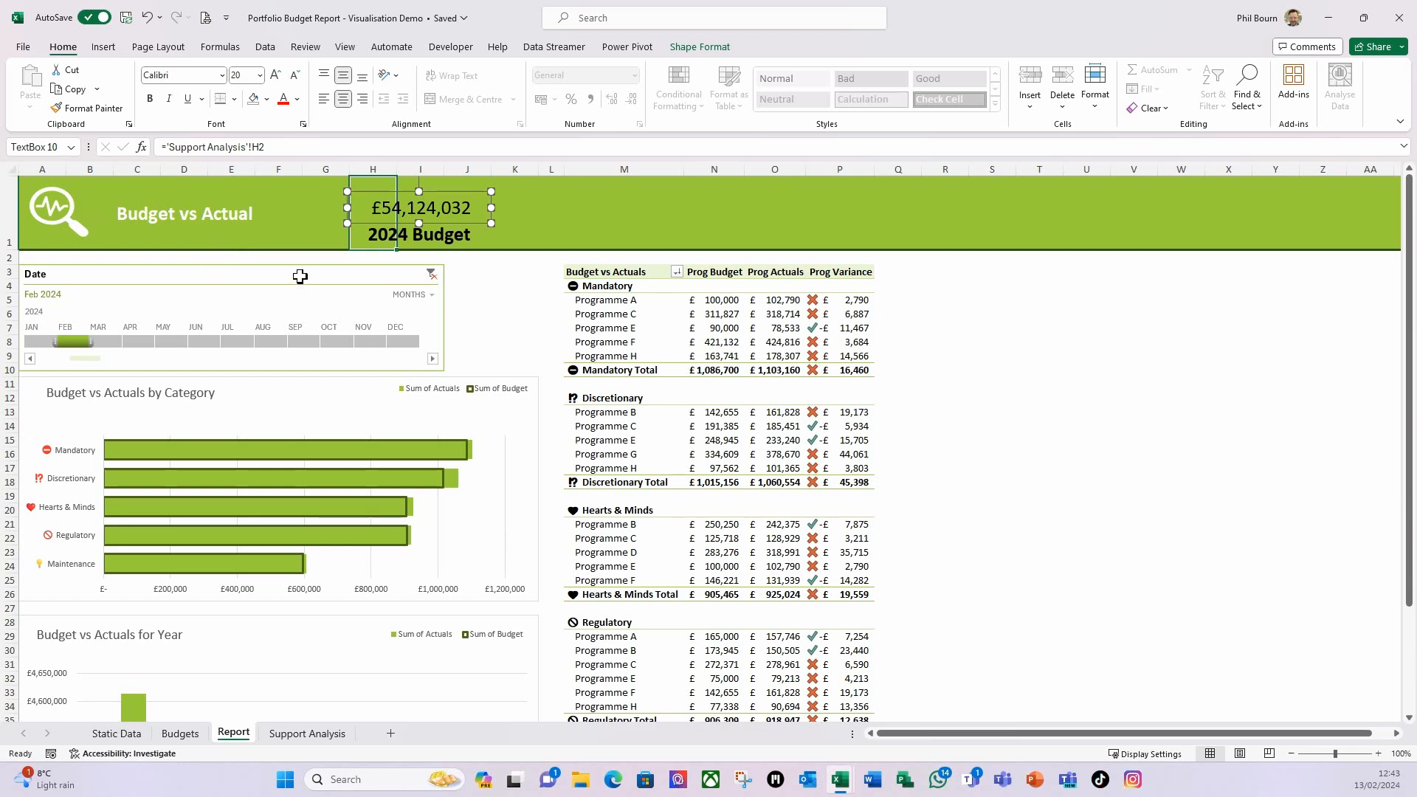
pyautogui.click(150, 99)
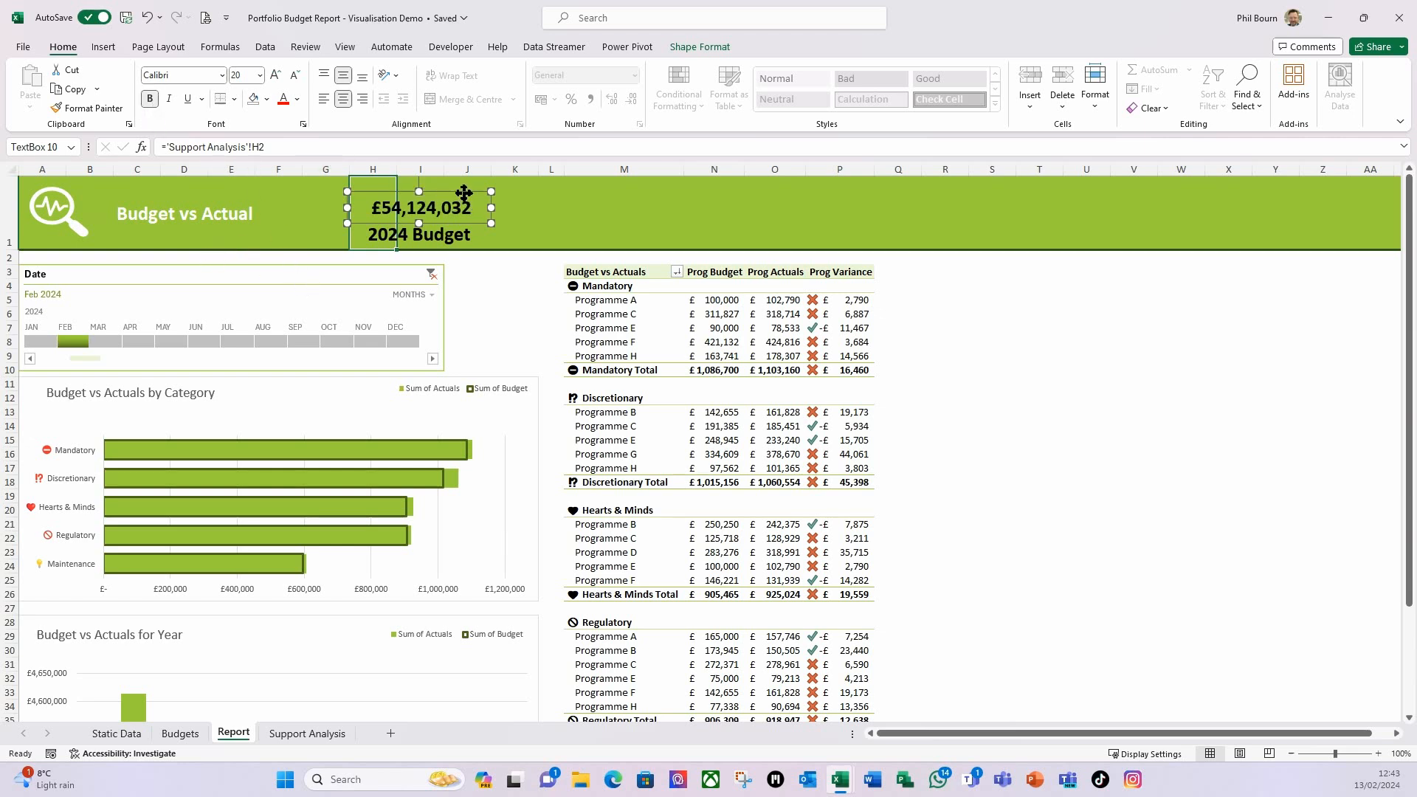
# Step: Align the 2024 Budget label and its amount text box on their shared centre using Align Centre
pyautogui.click(447, 235)
pyautogui.keyDown('shift'); pyautogui.click(454, 211); pyautogui.keyUp('shift')
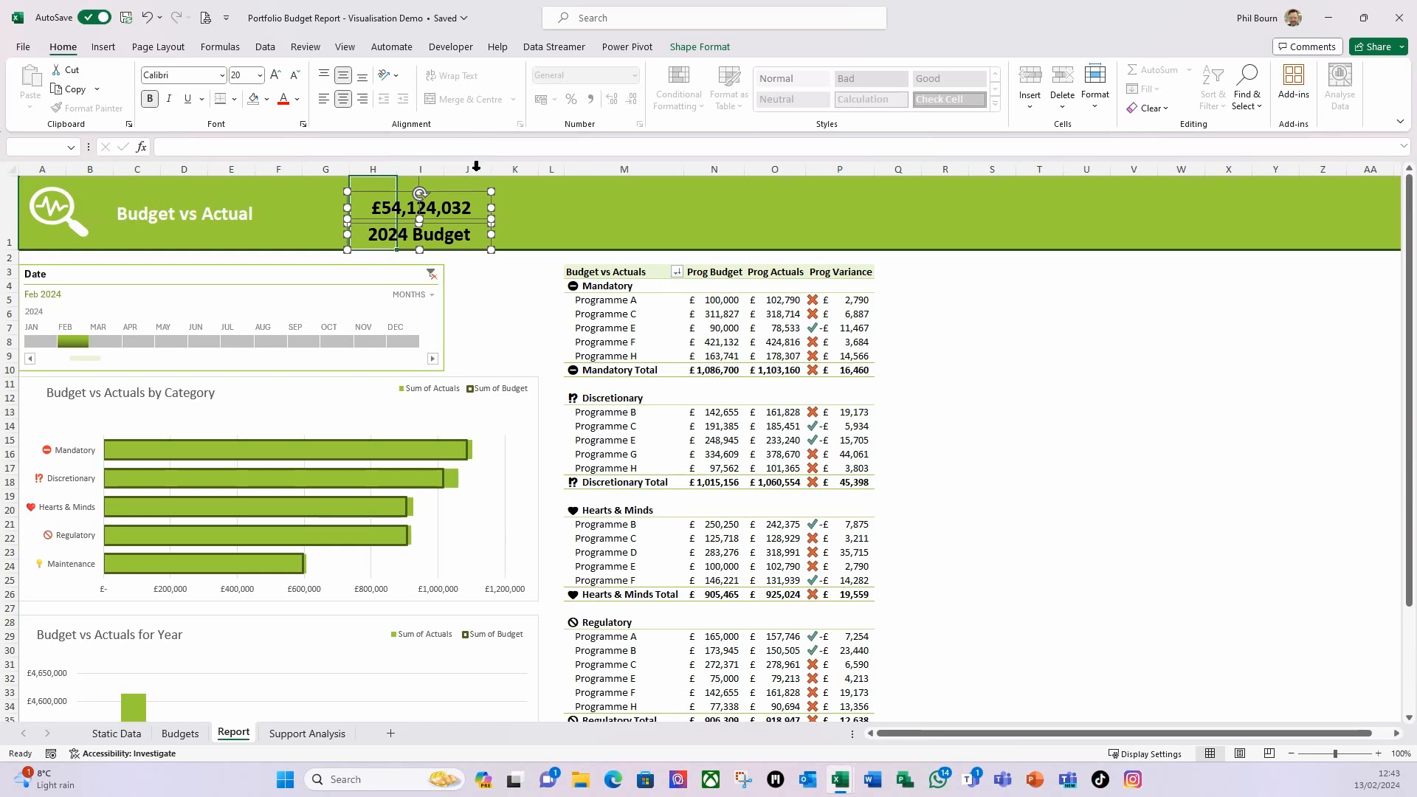
pyautogui.click(690, 47)
pyautogui.click(1041, 103)
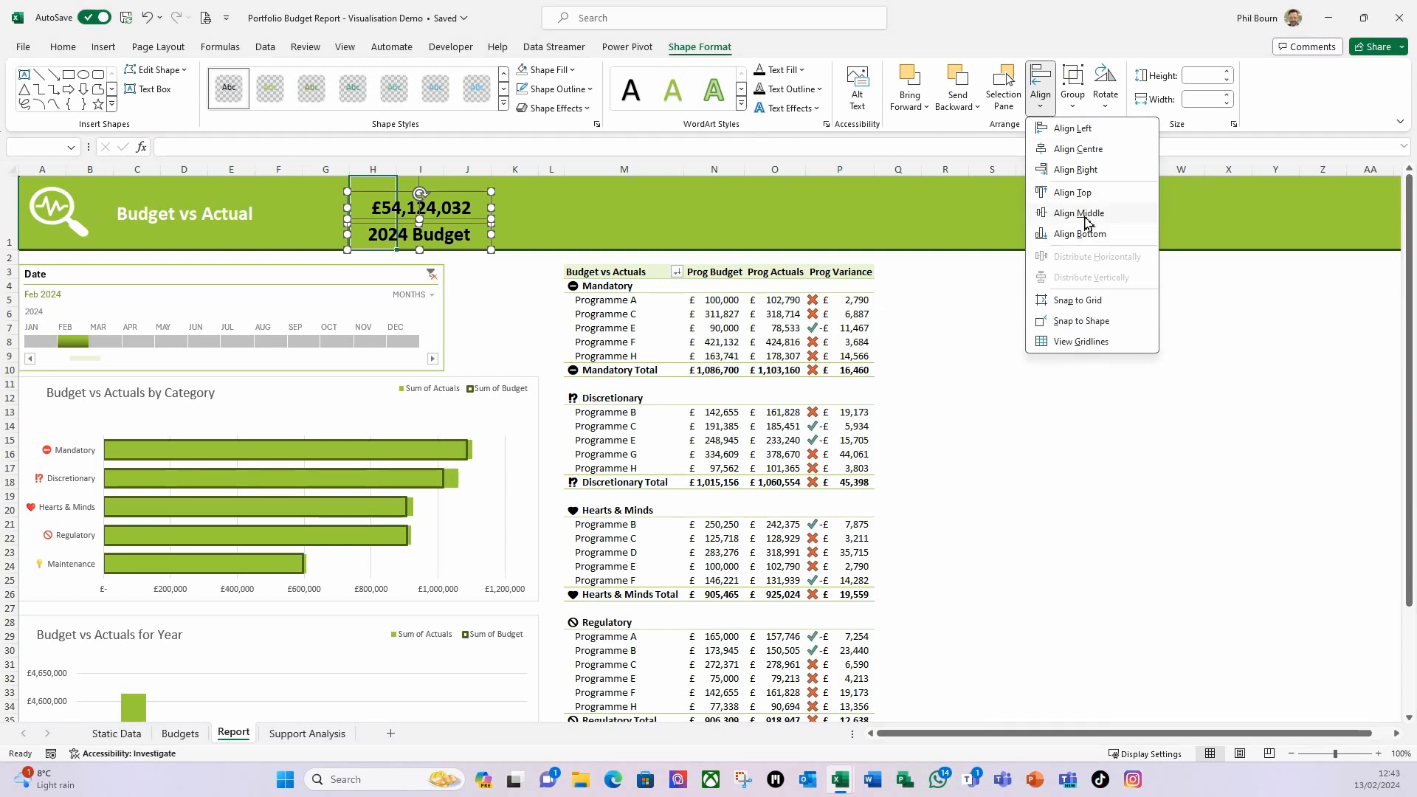
pyautogui.click(1077, 149)
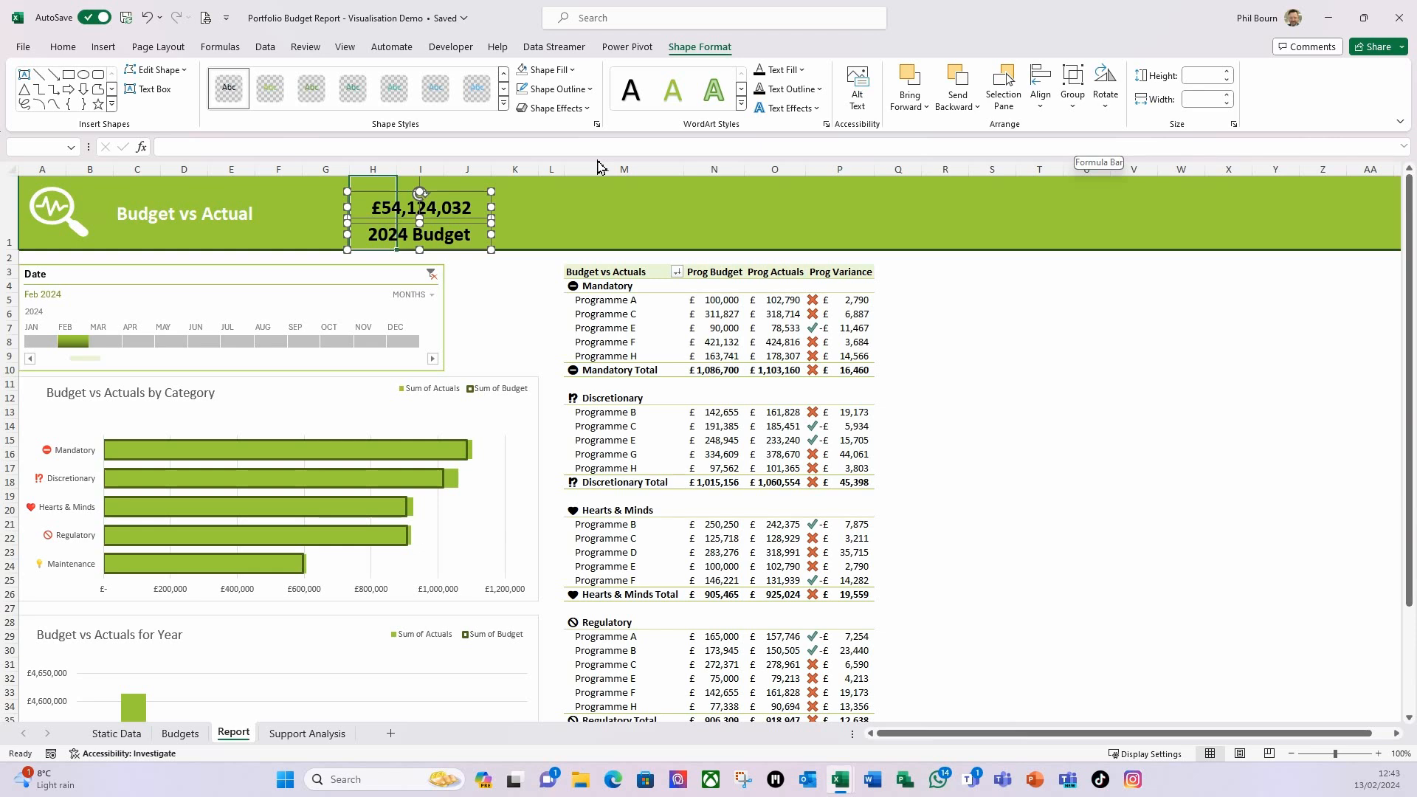
pyautogui.click(585, 212)
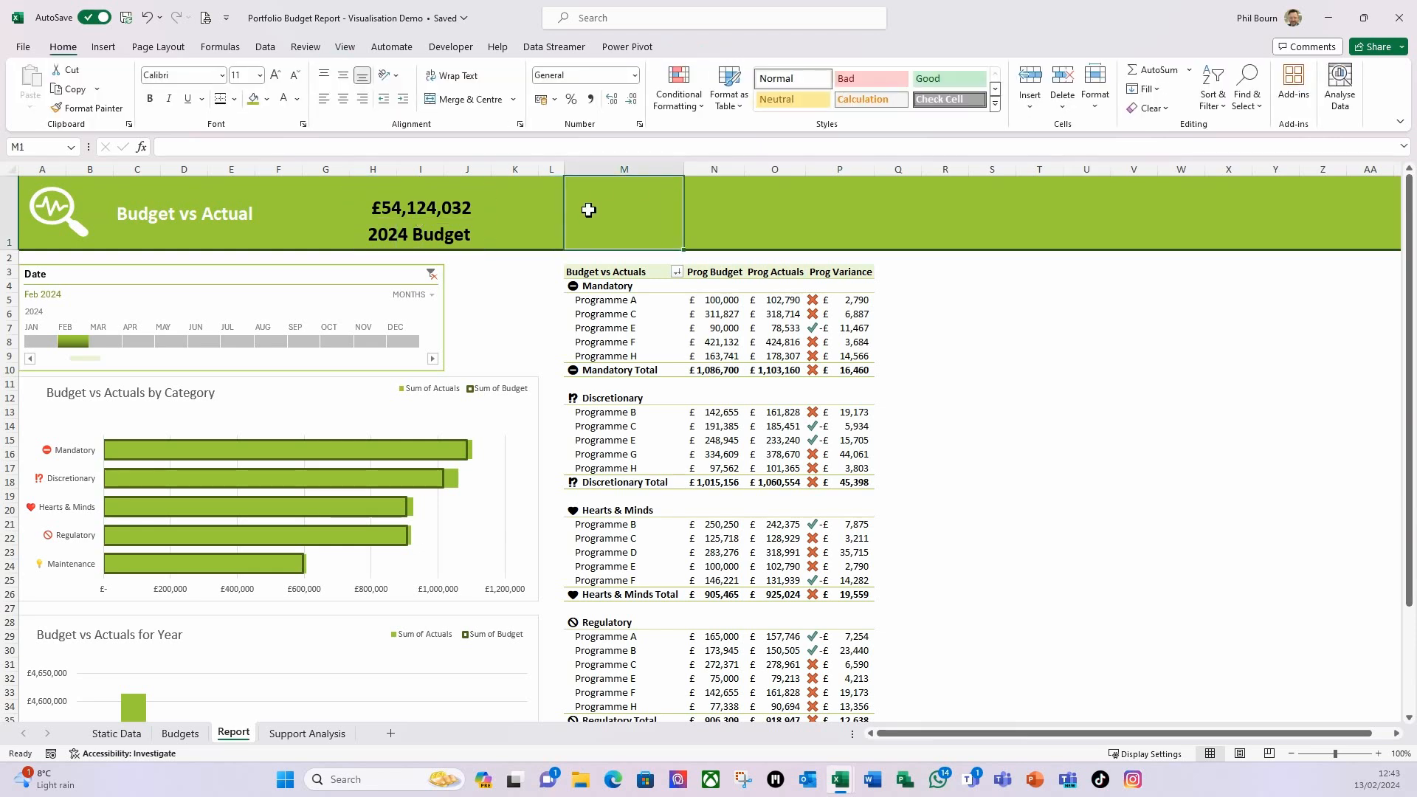
# Step: Change the font colour of the 2024 Budget label and its amount to dark green, and select the banner's magnifier graphic
pyautogui.click(416, 236)
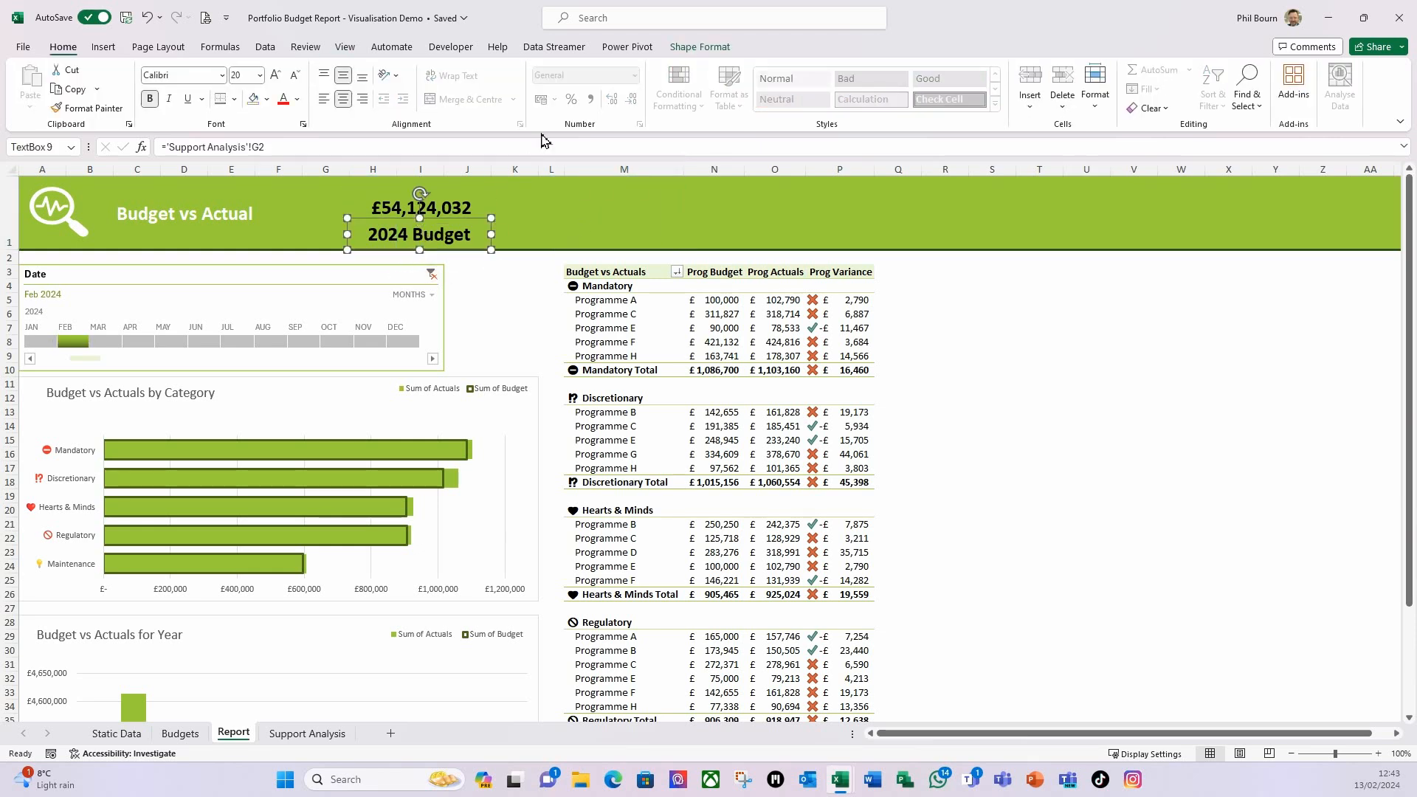
pyautogui.click(299, 101)
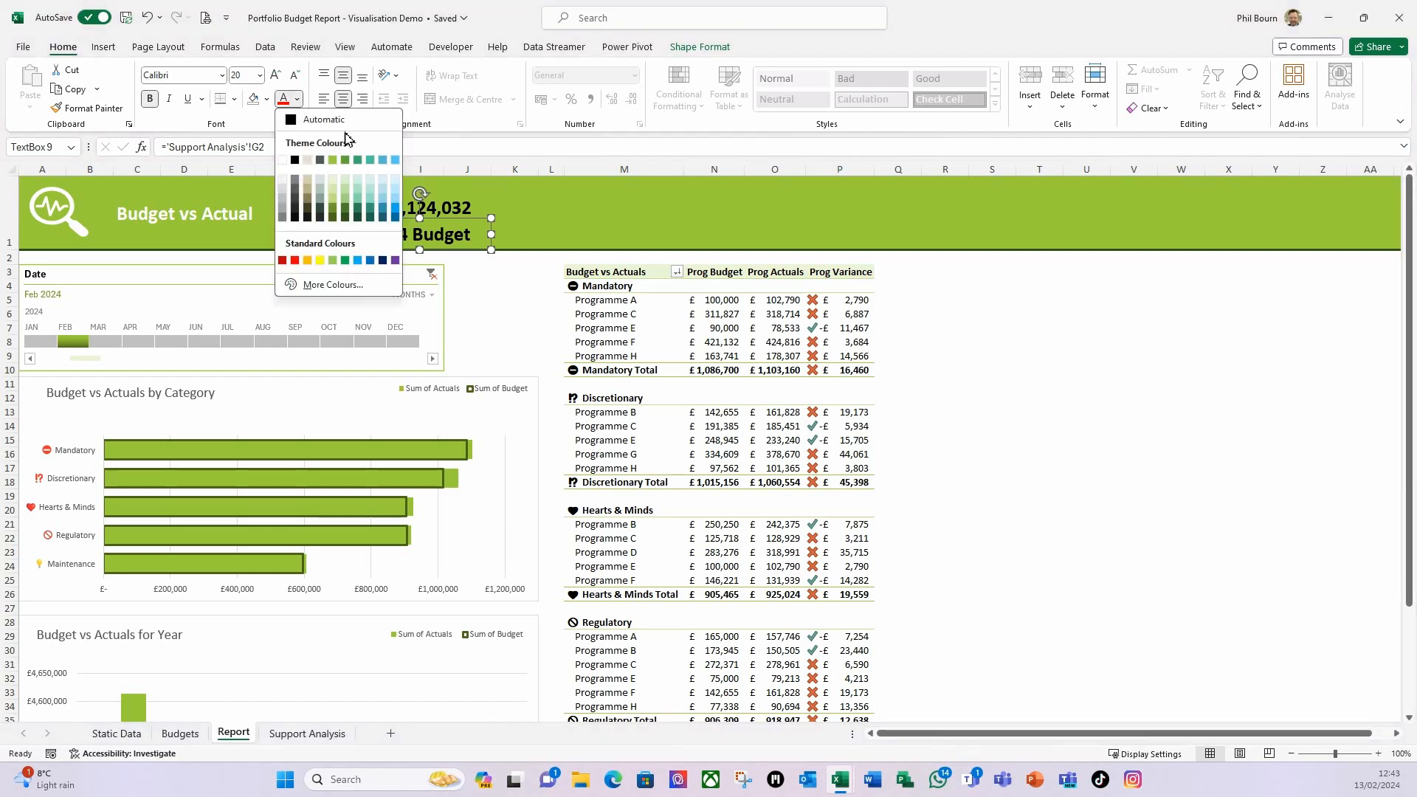
pyautogui.click(345, 219)
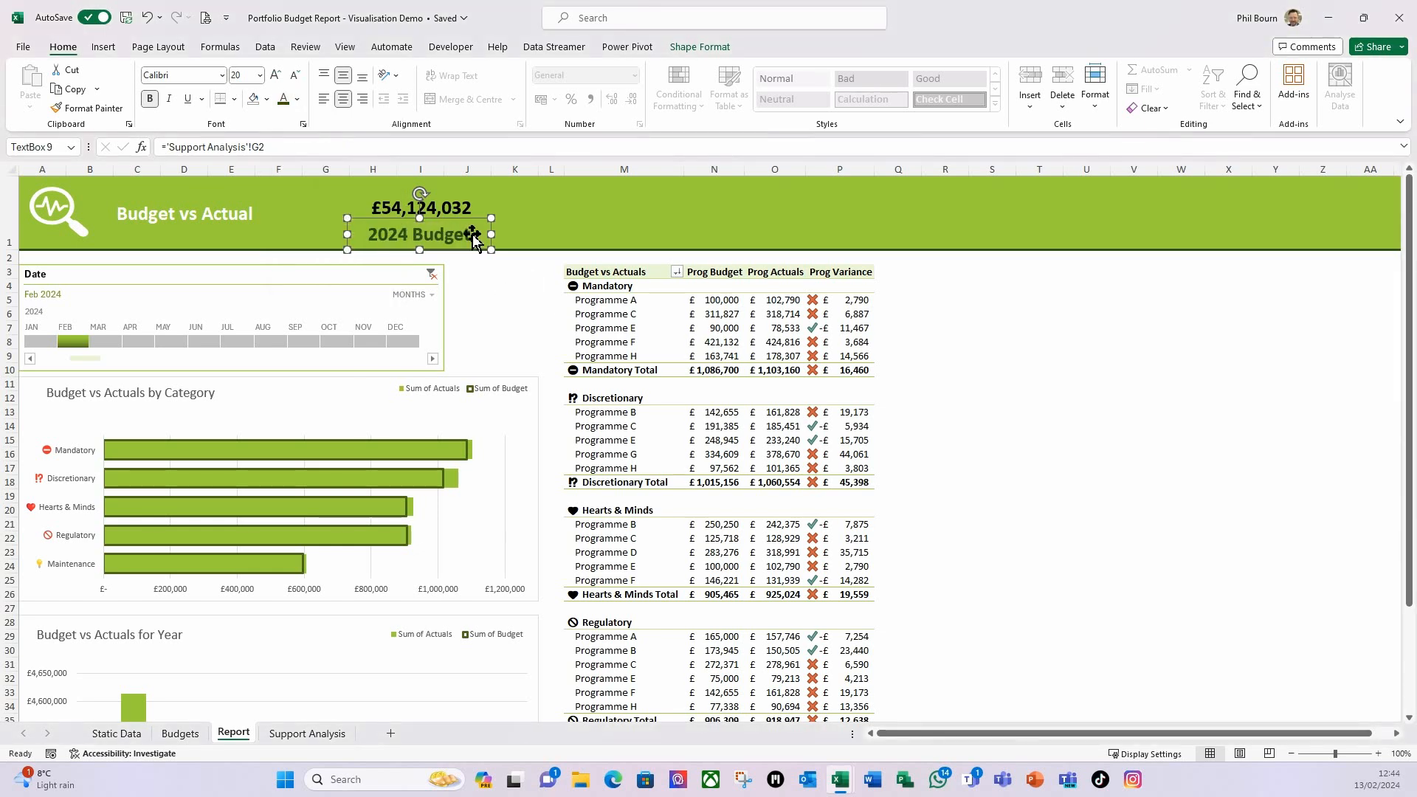
pyautogui.click(357, 209)
pyautogui.click(297, 99)
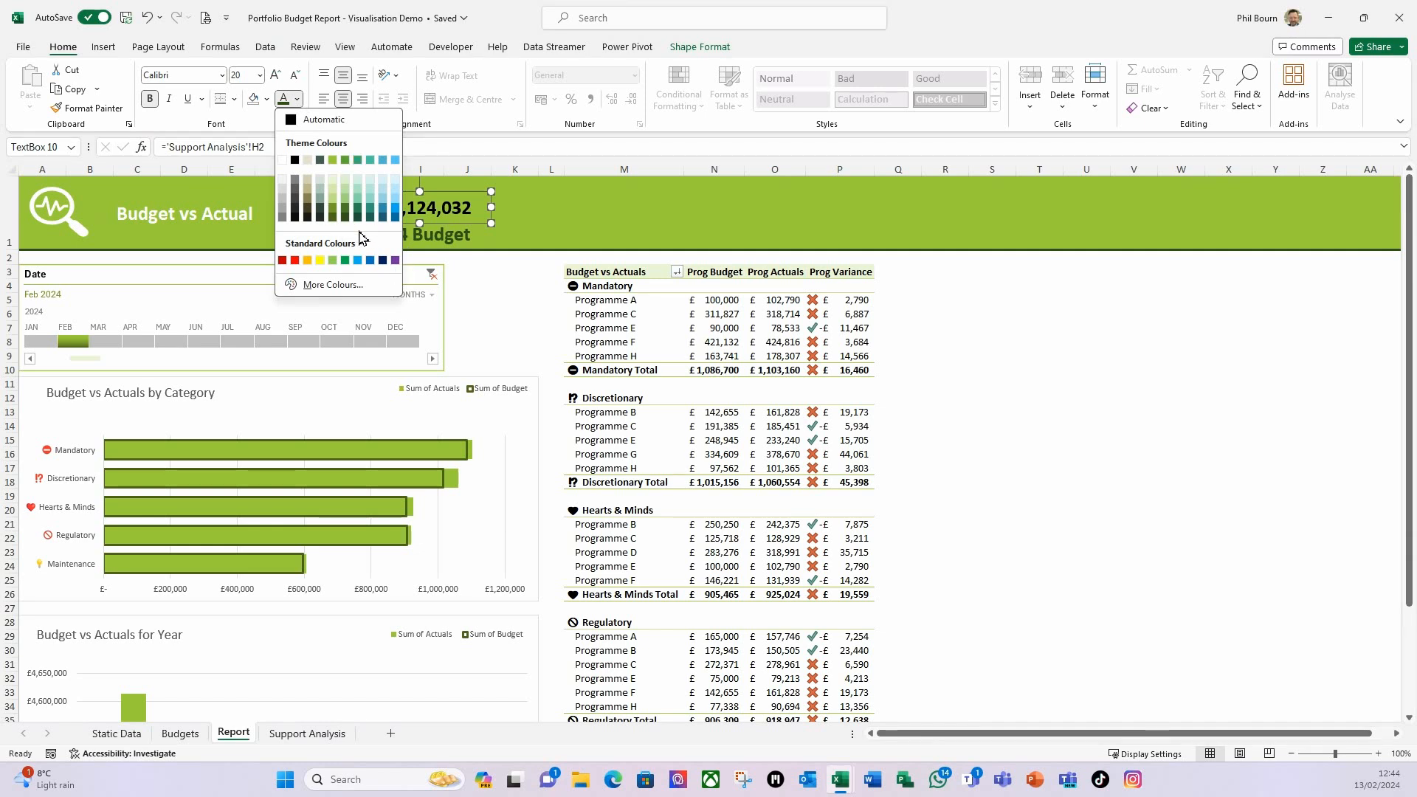
pyautogui.click(283, 100)
pyautogui.click(581, 201)
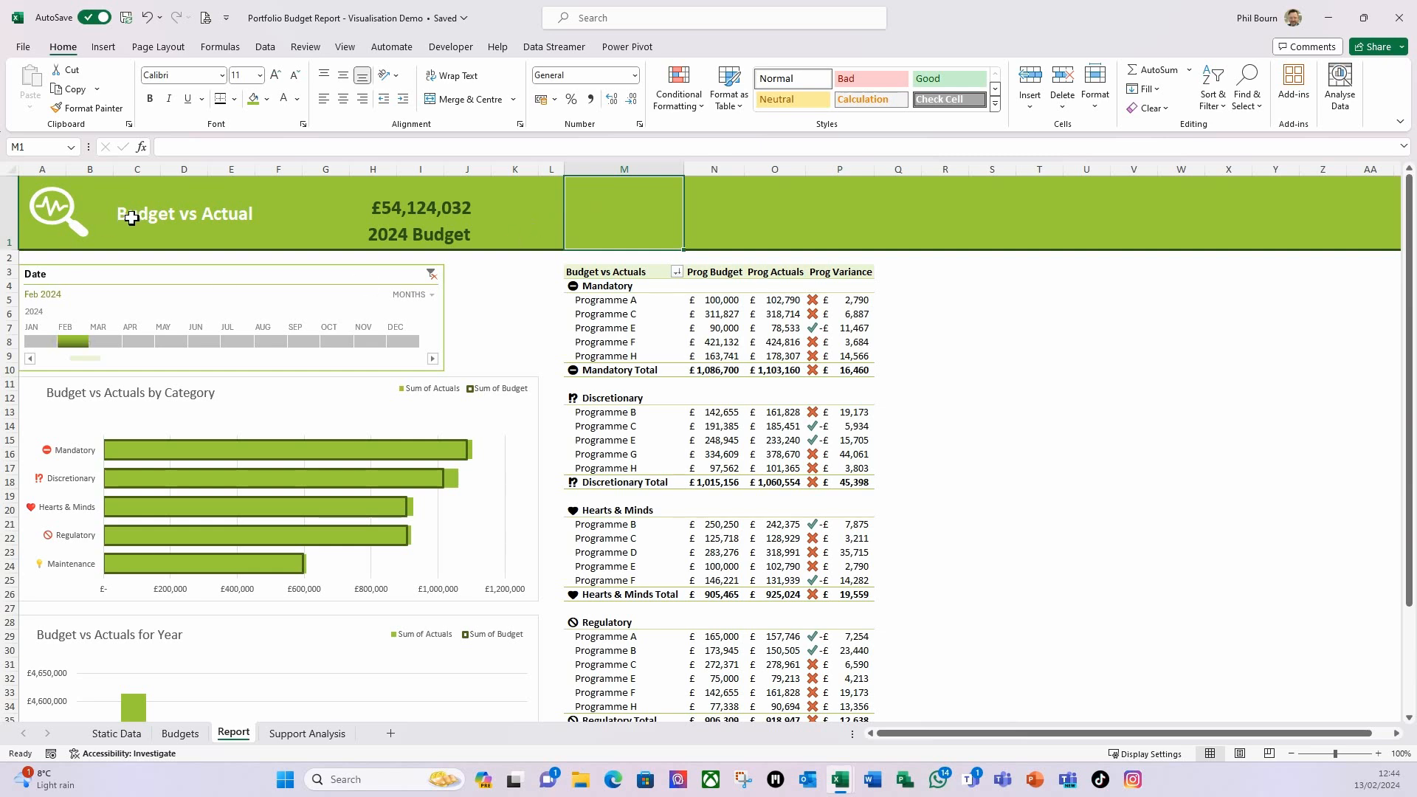
pyautogui.click(70, 218)
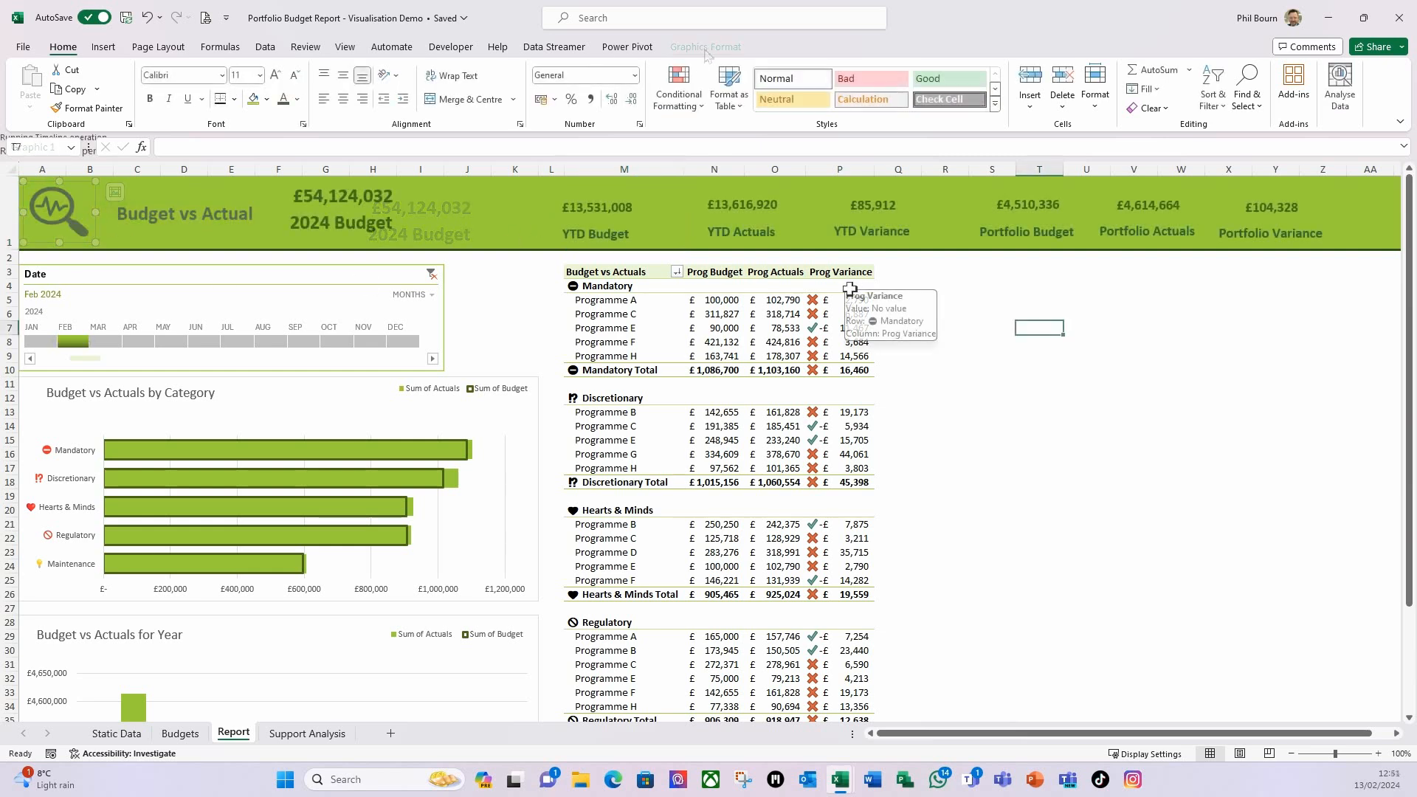
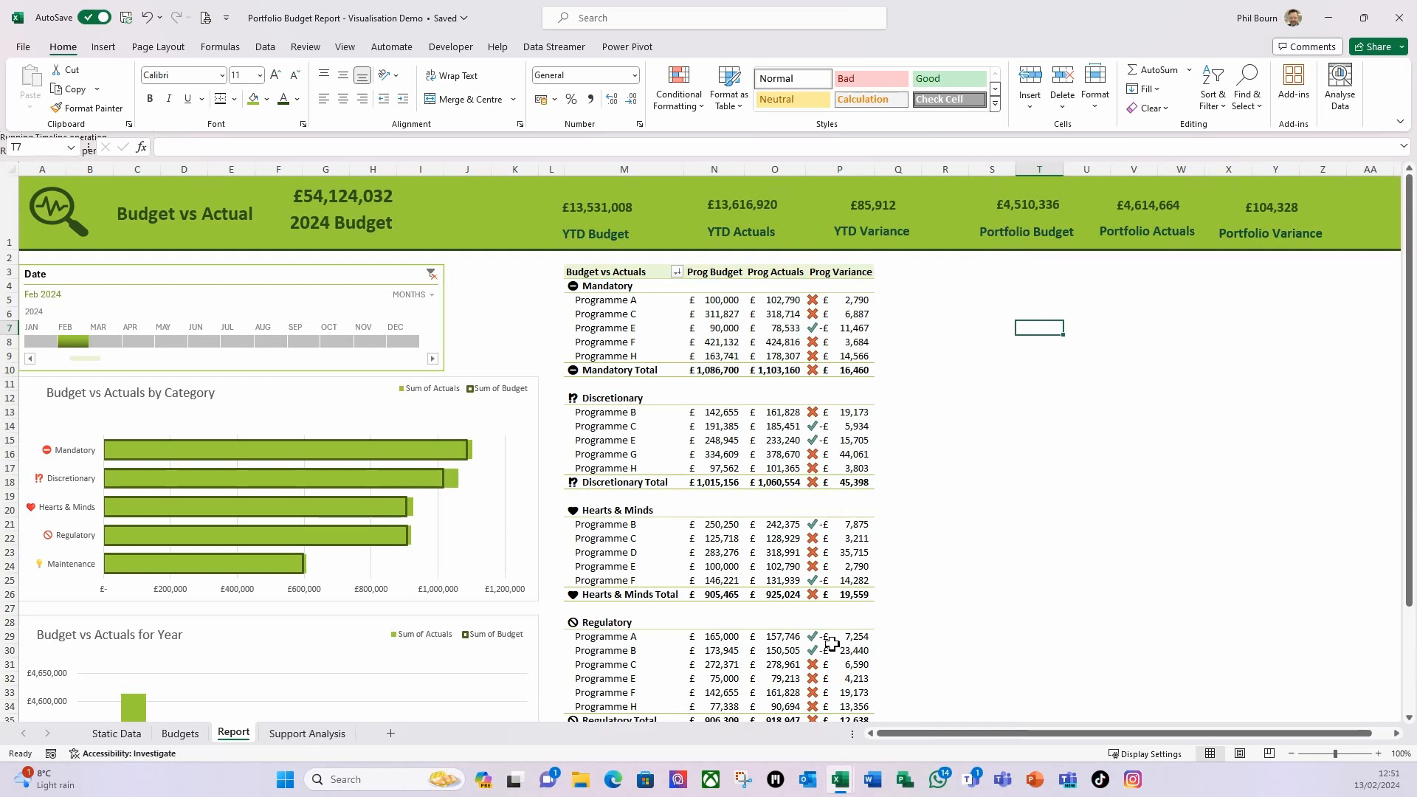
# Step: Rename the Support Analysis labels in D2:D4 as Budget for Month, Actuals for Month and Var for Month, and return to the Report sheet
pyautogui.click(316, 735)
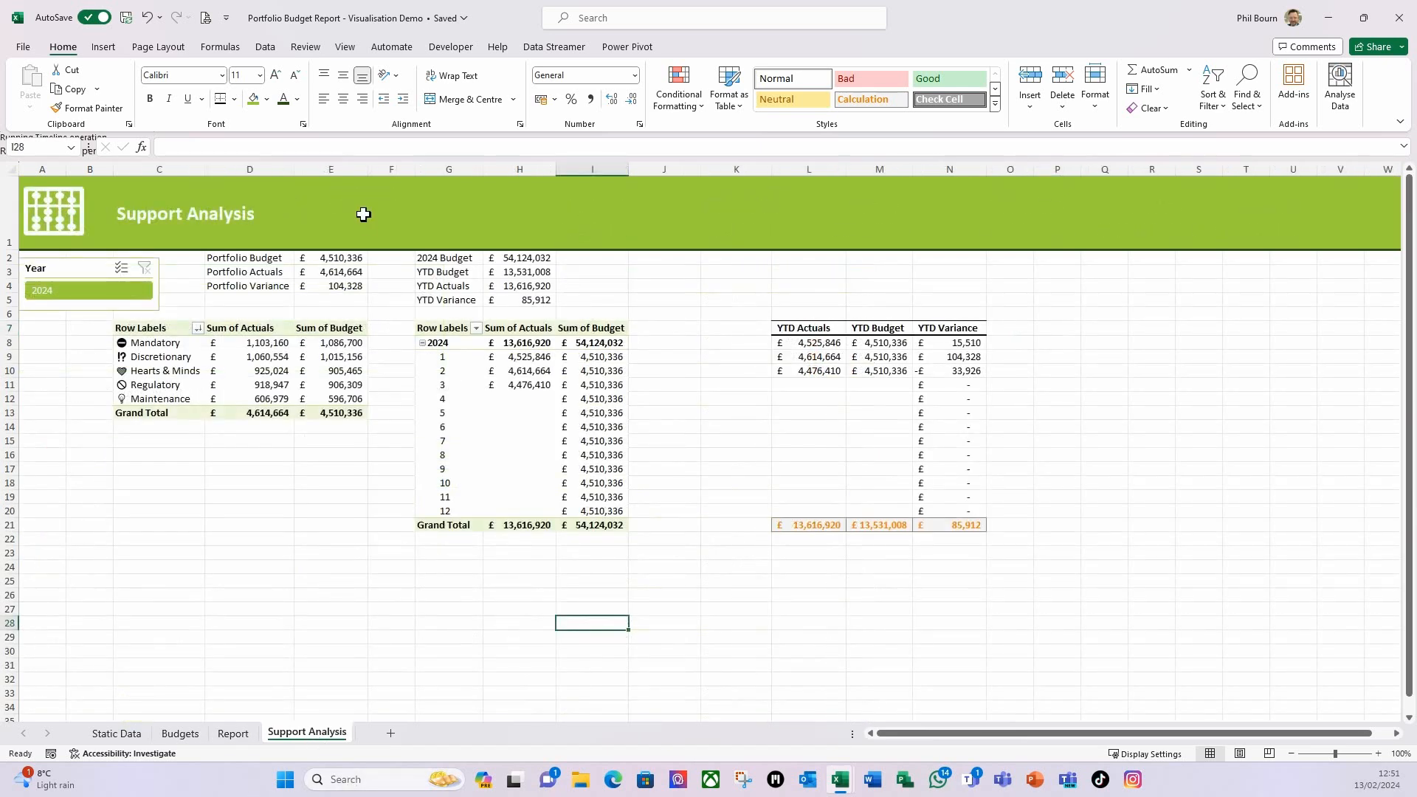
pyautogui.click(264, 262)
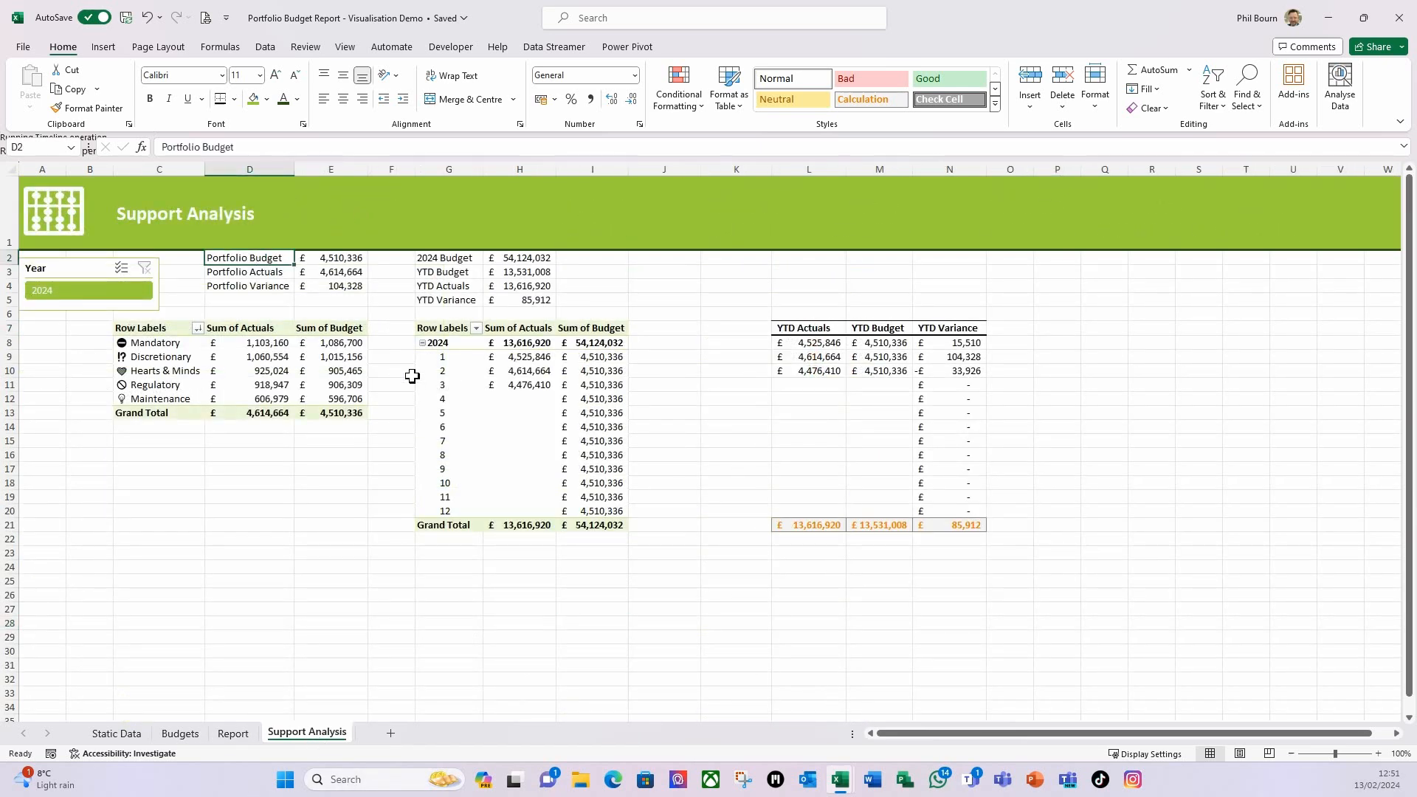
pyautogui.write('Budget for Month')
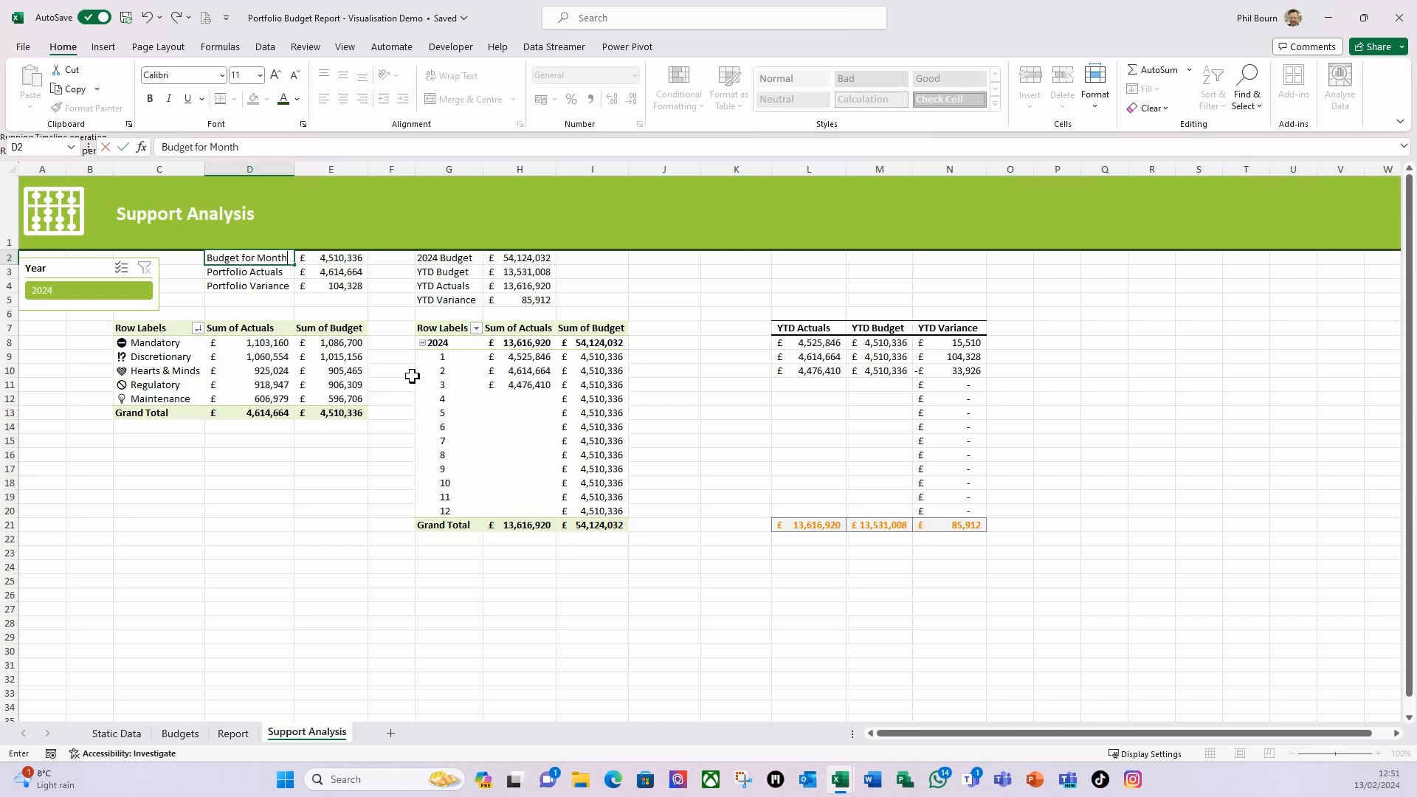
pyautogui.press('Return')
pyautogui.write('Actuals for Month')
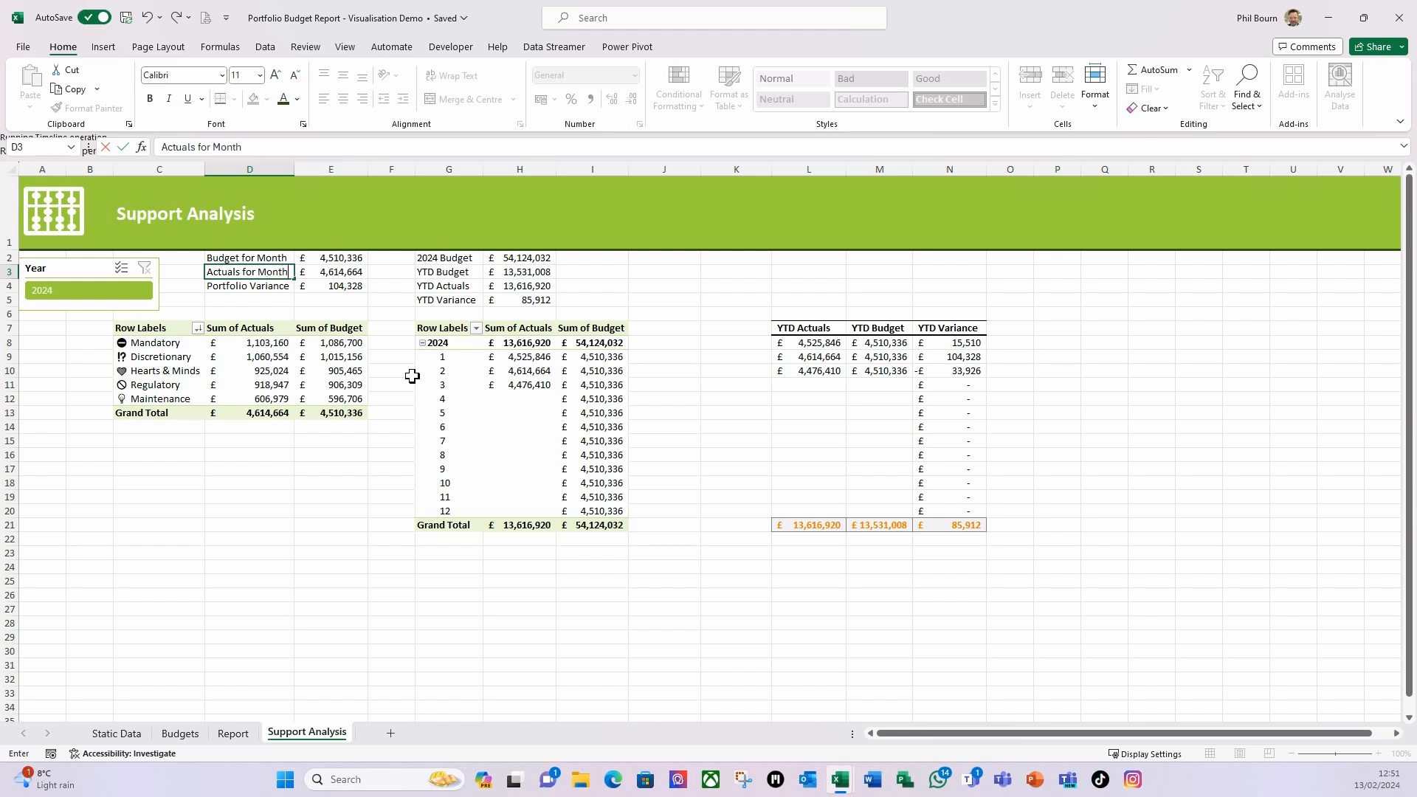
pyautogui.click(249, 286)
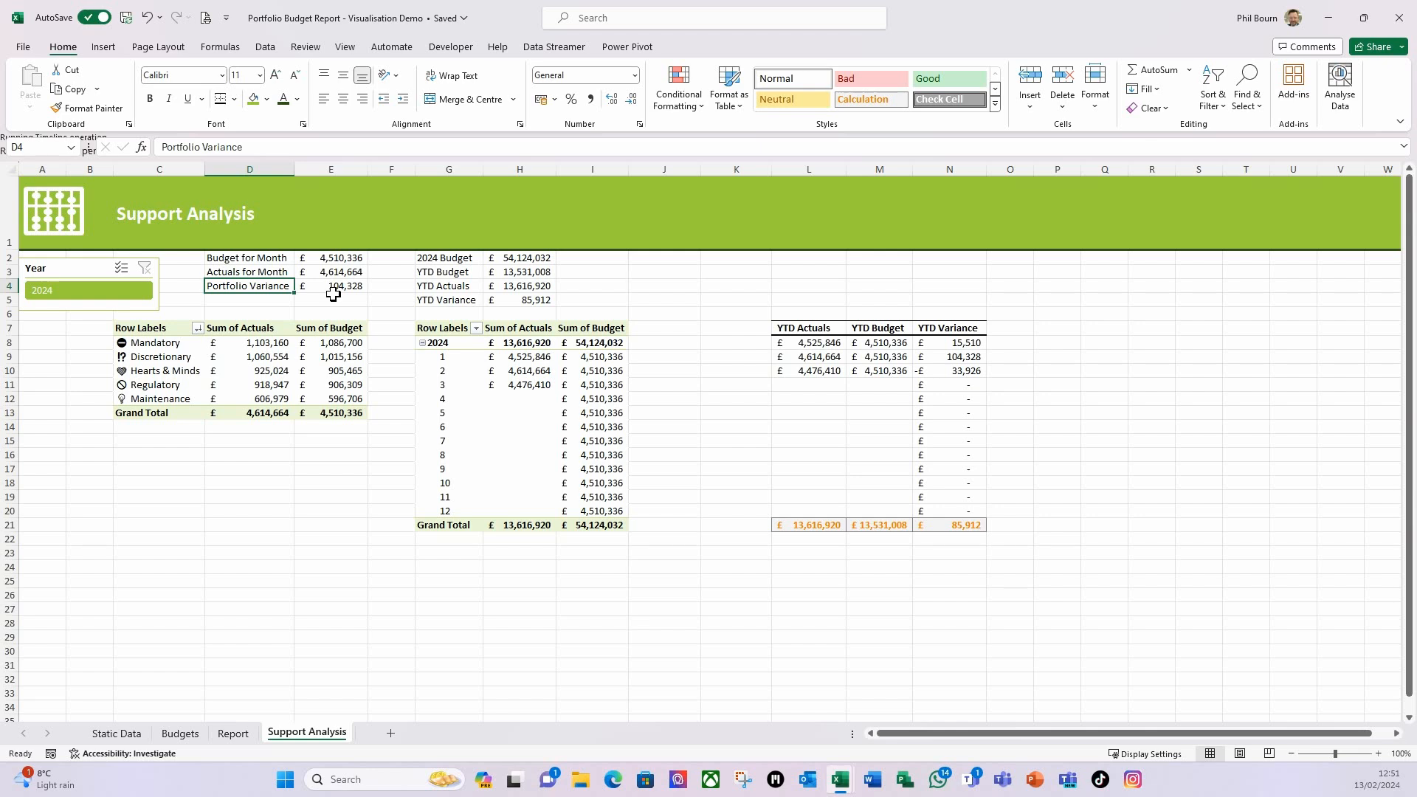
pyautogui.write('Var for Month')
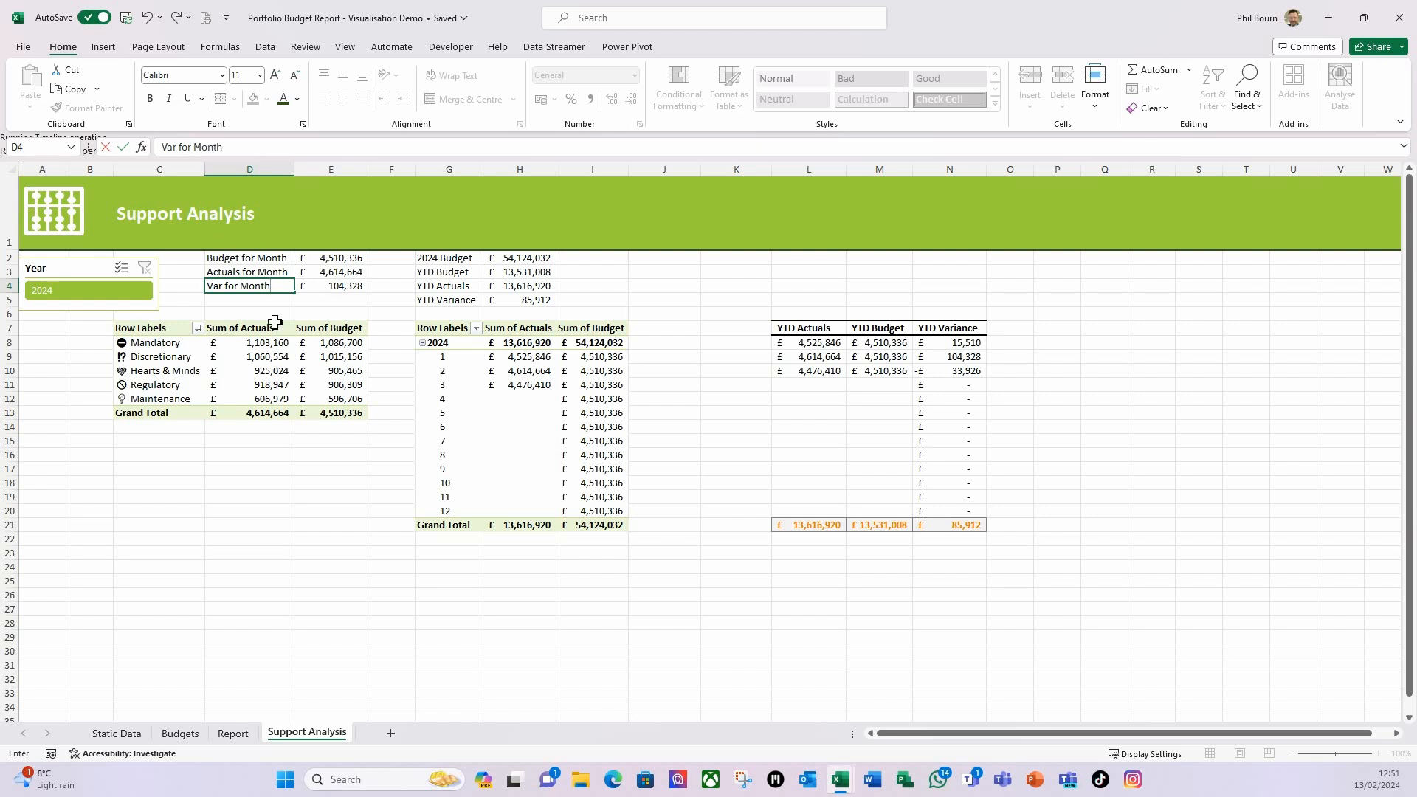
pyautogui.click(279, 535)
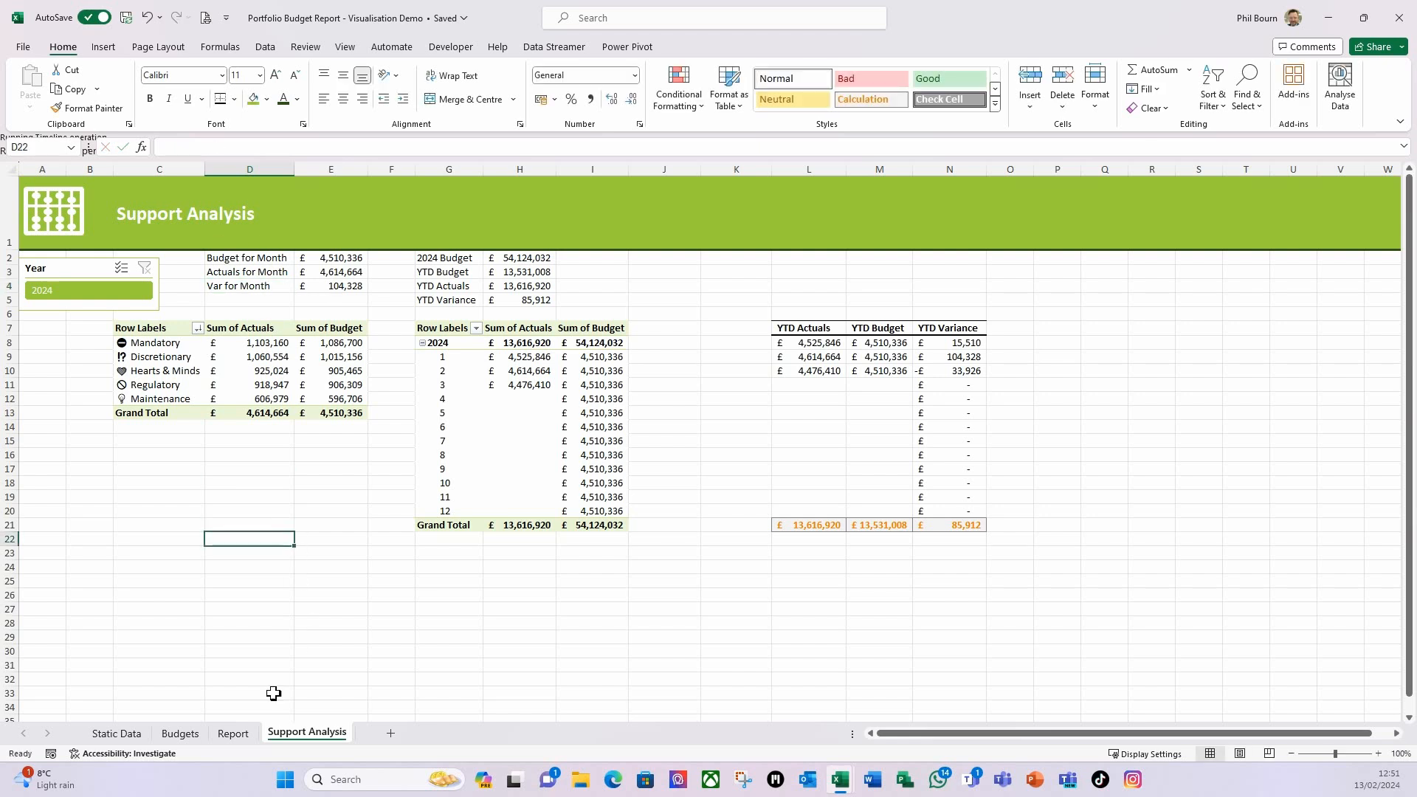
pyautogui.click(233, 733)
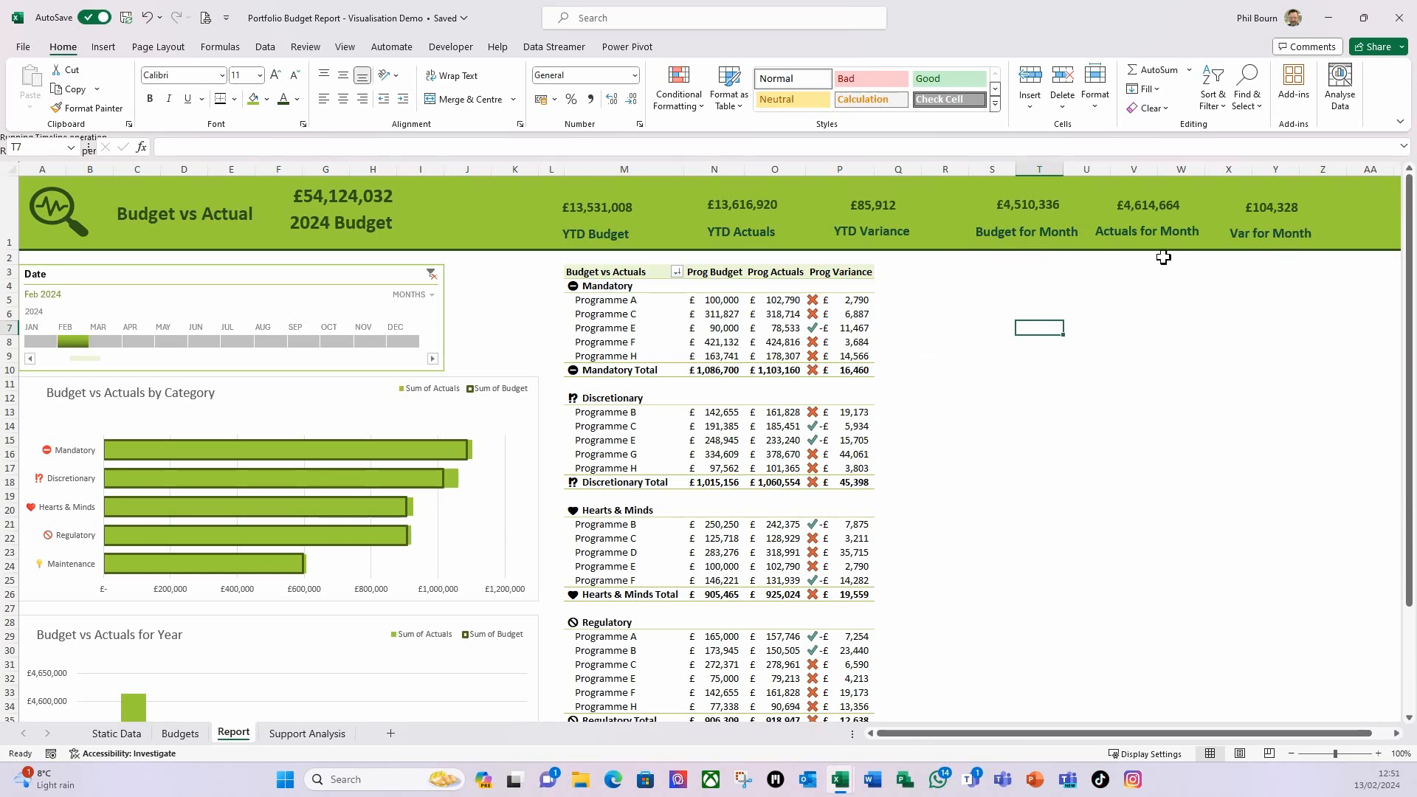
pyautogui.click(607, 234)
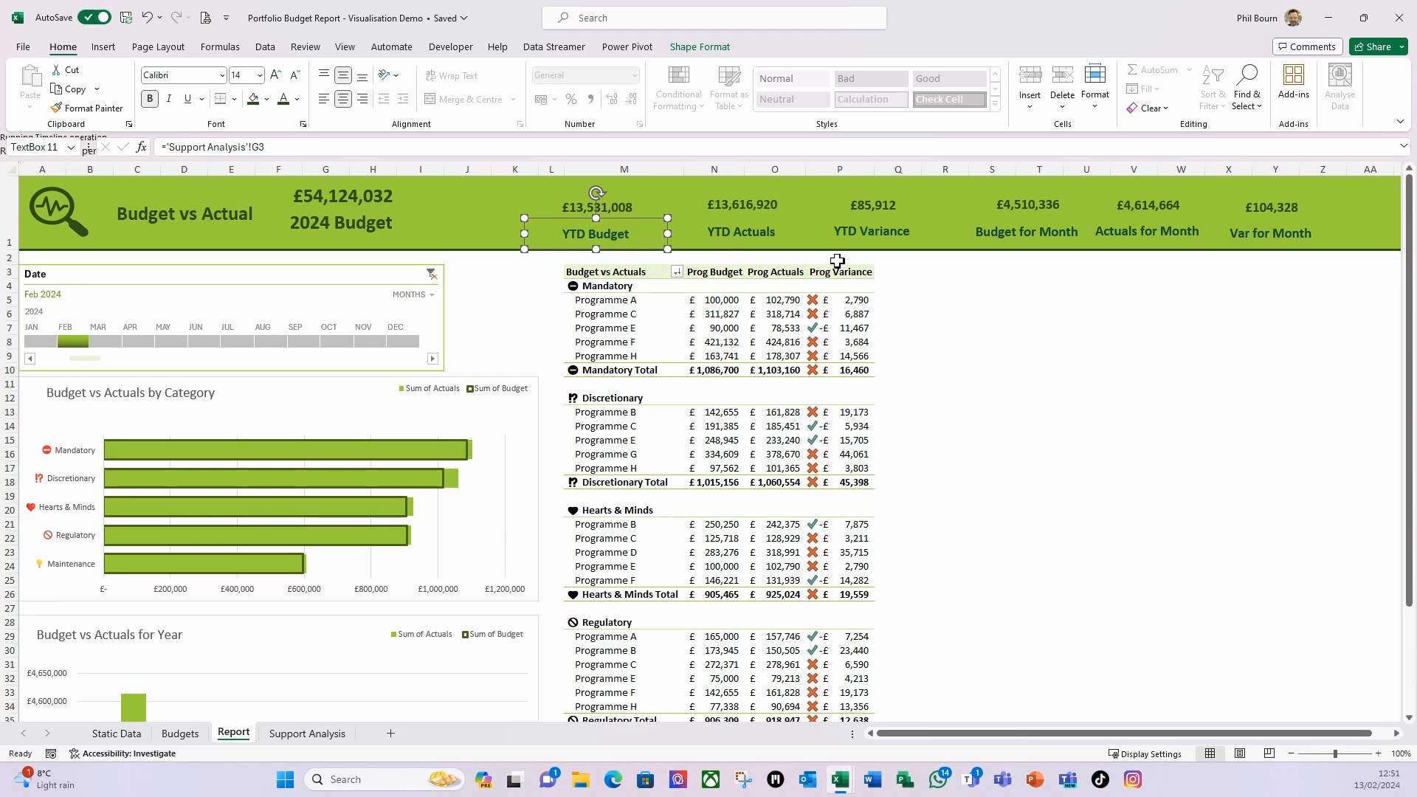
pyautogui.keyDown('ctrl'); pyautogui.click(626, 210); pyautogui.keyUp('ctrl')
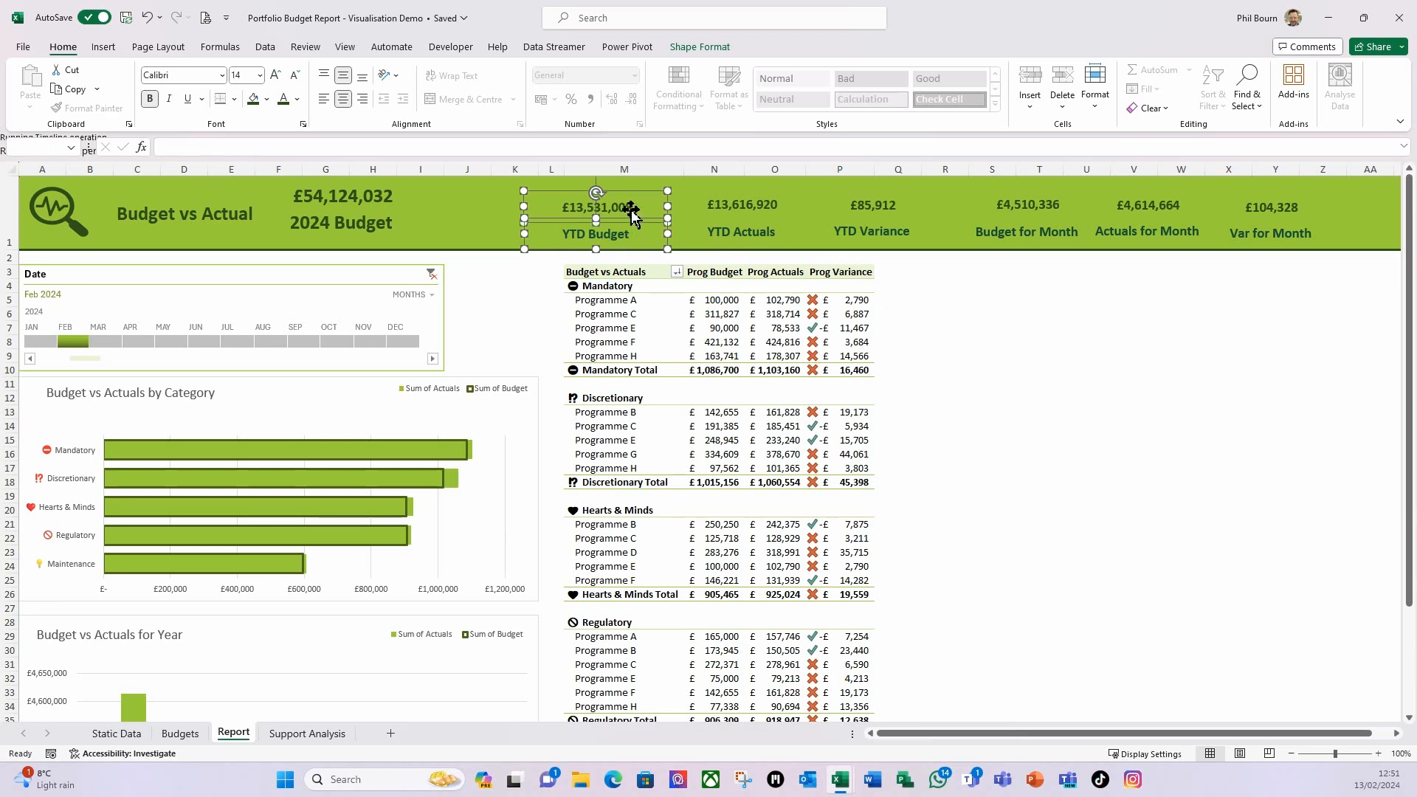
pyautogui.keyDown('ctrl'); pyautogui.click(741, 214); pyautogui.keyUp('ctrl')
pyautogui.keyDown('ctrl'); pyautogui.click(737, 231); pyautogui.keyUp('ctrl')
pyautogui.keyDown('ctrl'); pyautogui.click(874, 234); pyautogui.keyUp('ctrl')
pyautogui.keyDown('ctrl'); pyautogui.click(880, 210); pyautogui.keyUp('ctrl')
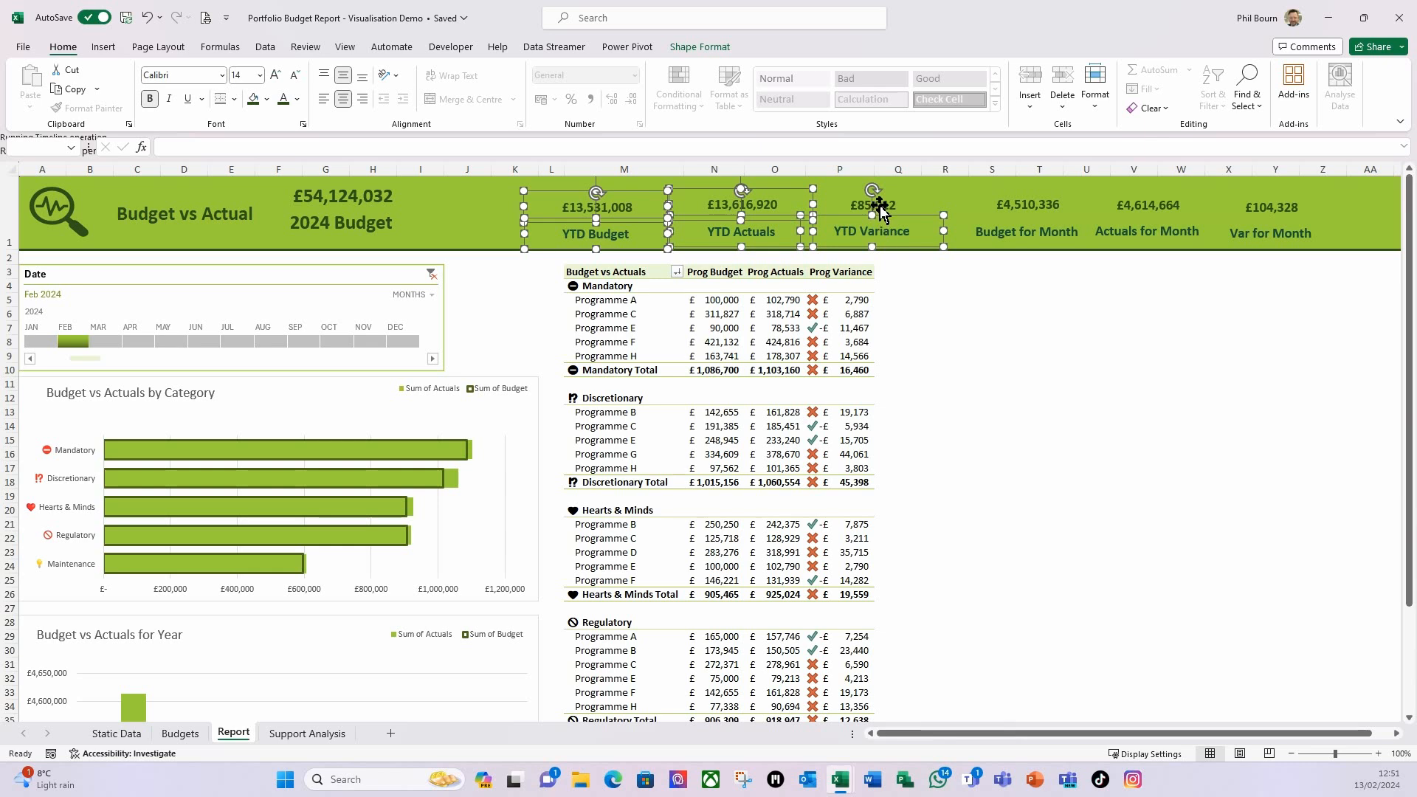
pyautogui.click(993, 311)
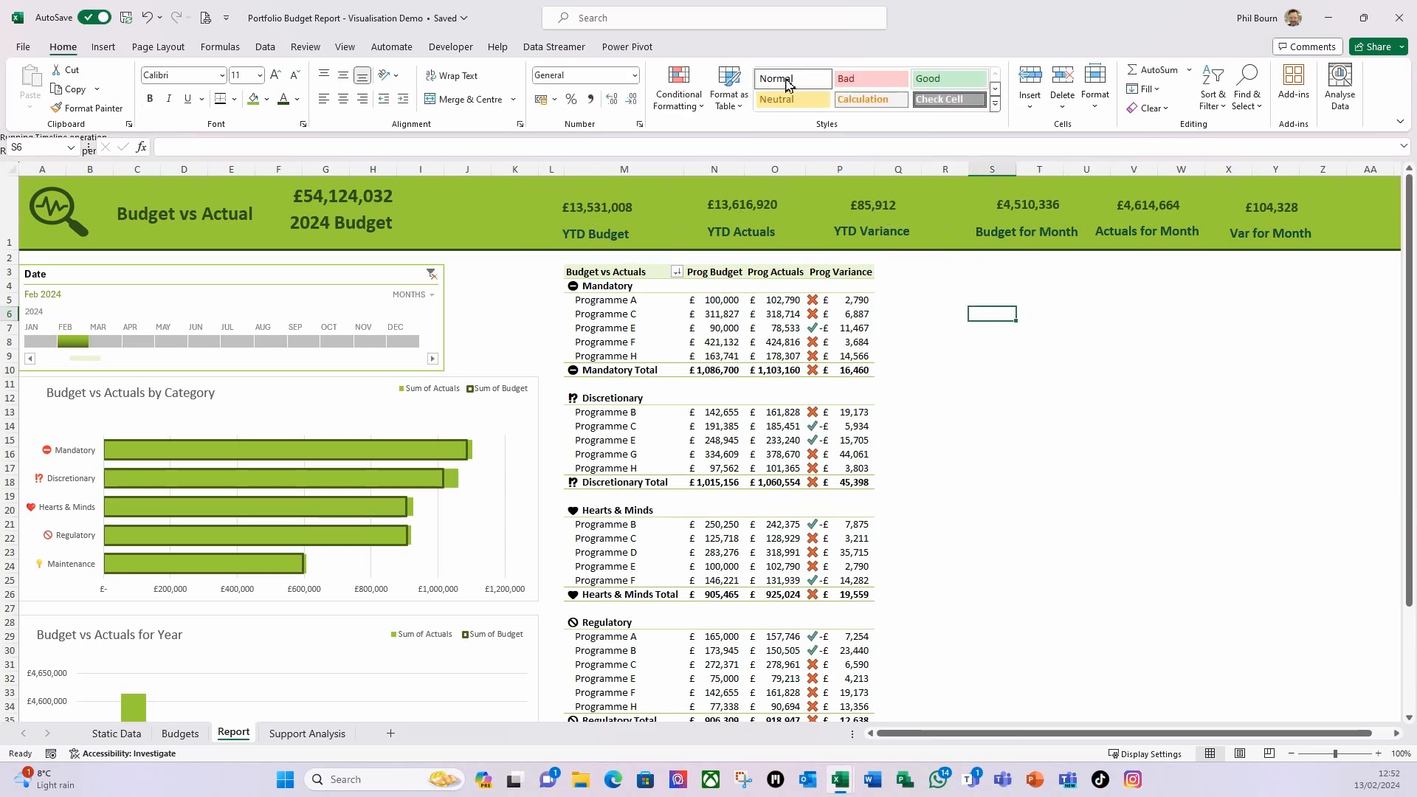
# Step: Use Select Objects to select all the YTD and monthly text boxes in the banner and set their font size to 12 pt
pyautogui.click(1255, 107)
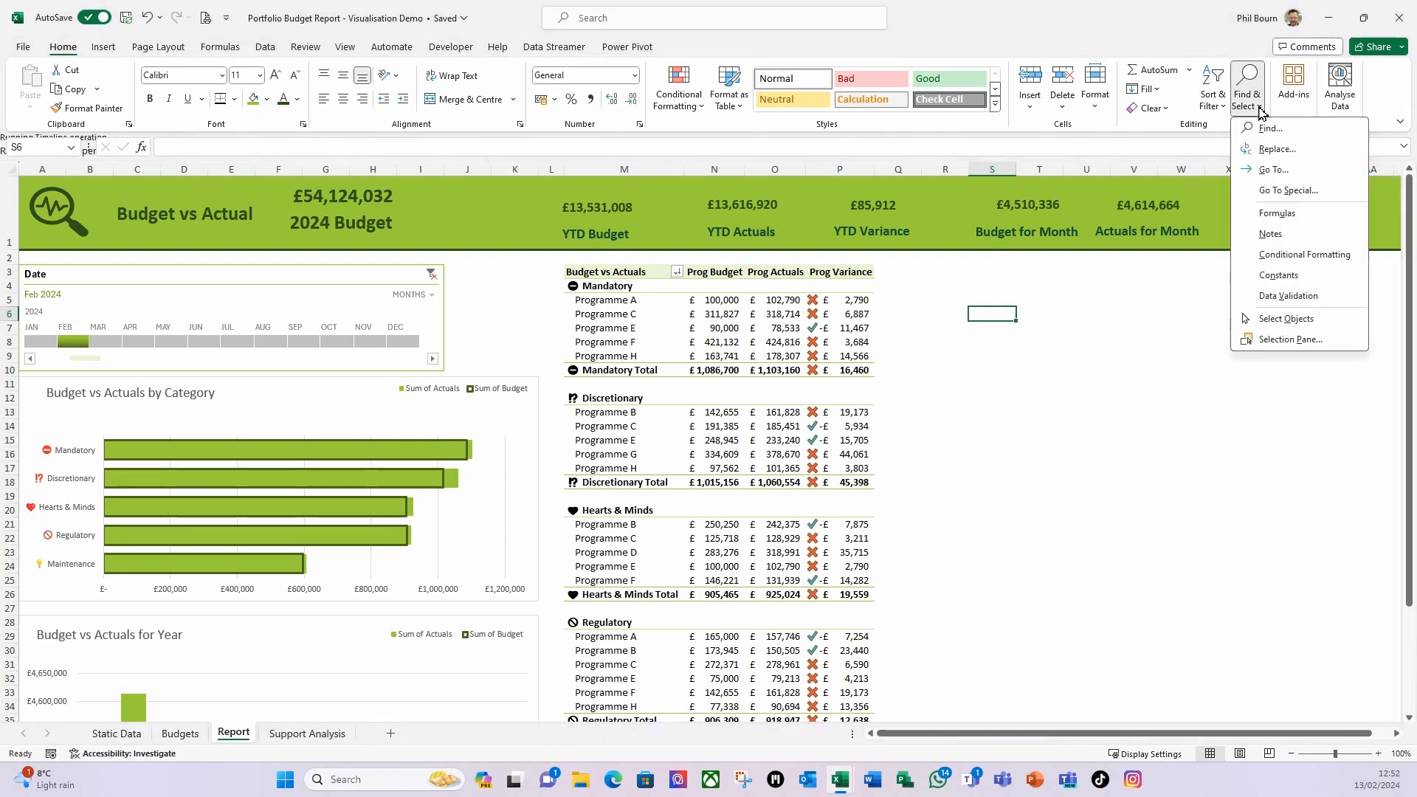
pyautogui.click(1287, 320)
pyautogui.moveTo(518, 193); pyautogui.dragTo(1384, 284)
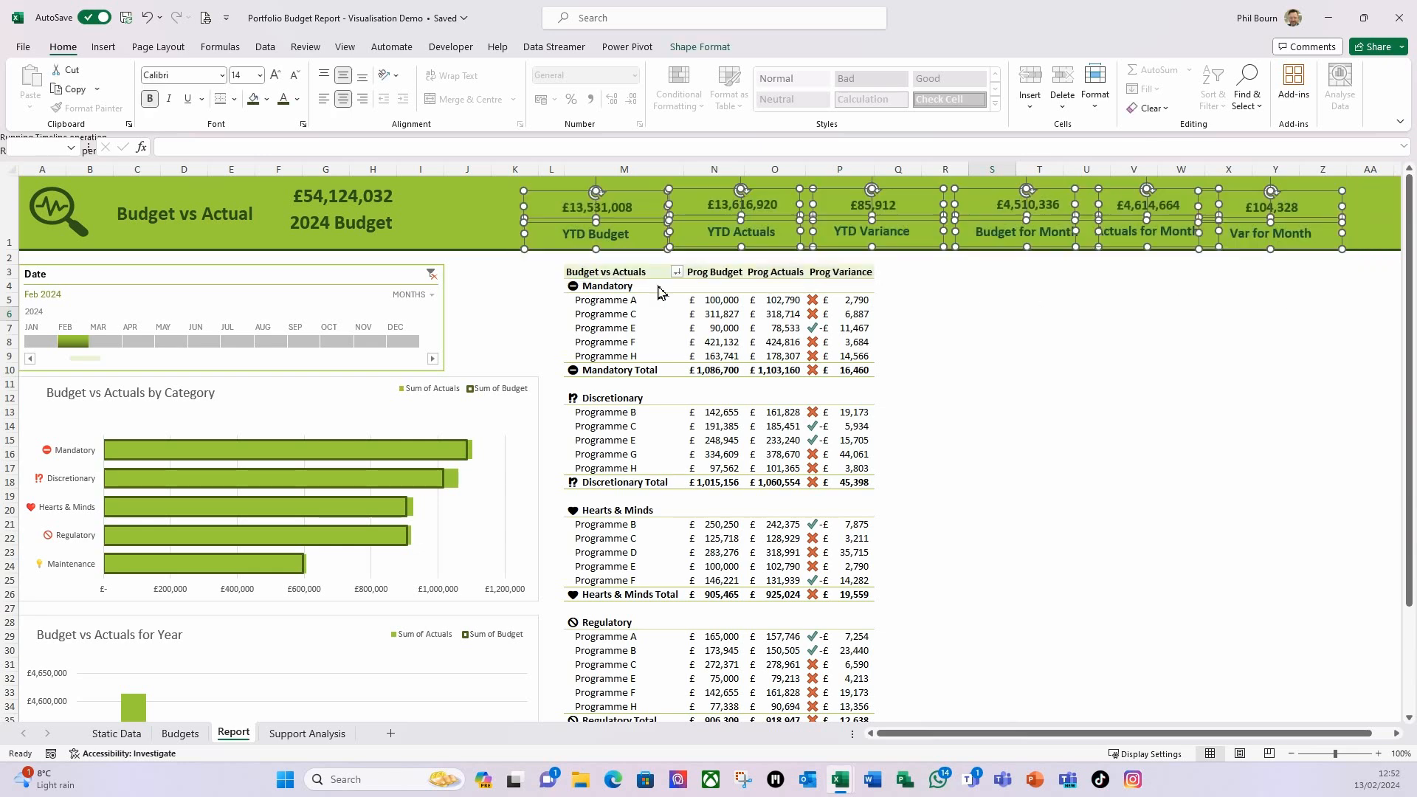
pyautogui.click(260, 76)
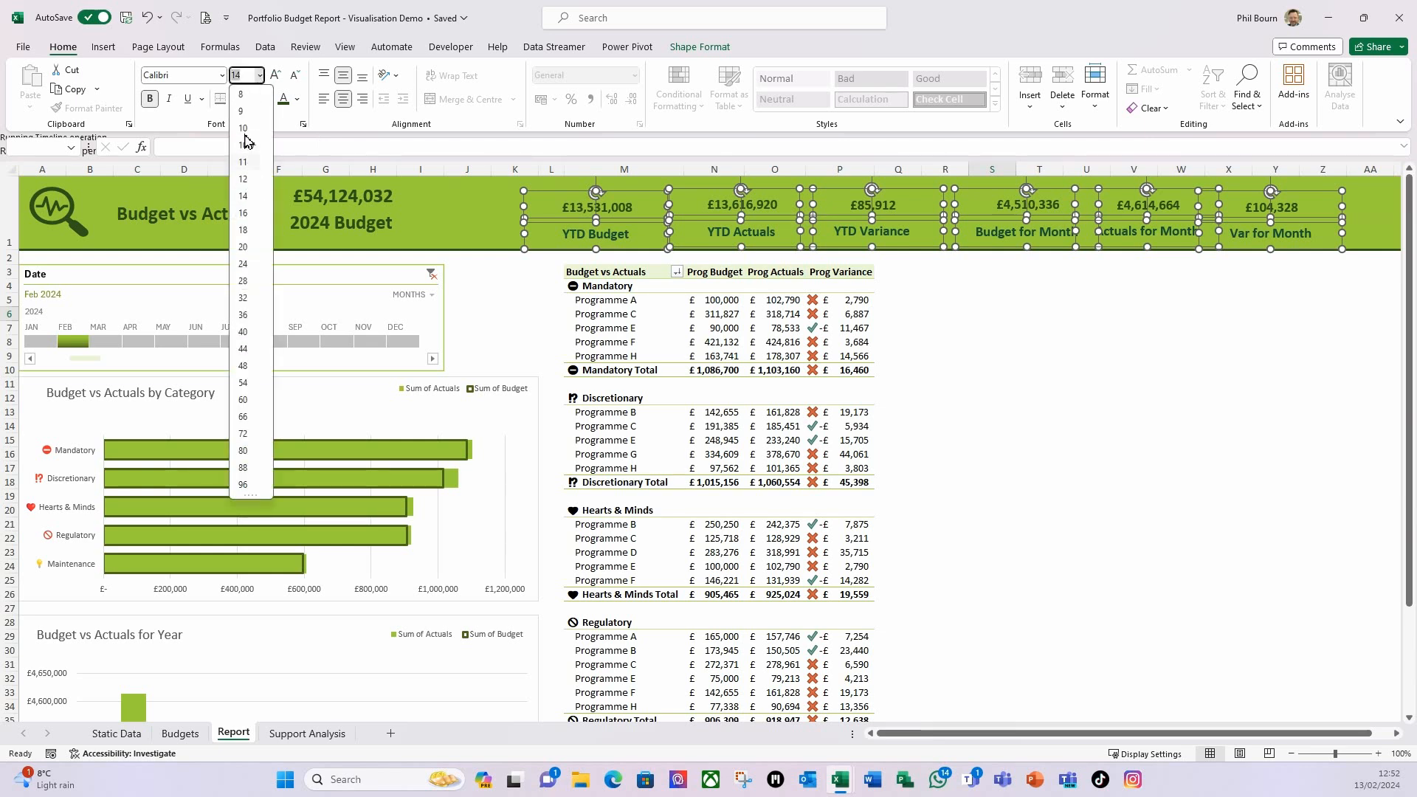
pyautogui.click(245, 179)
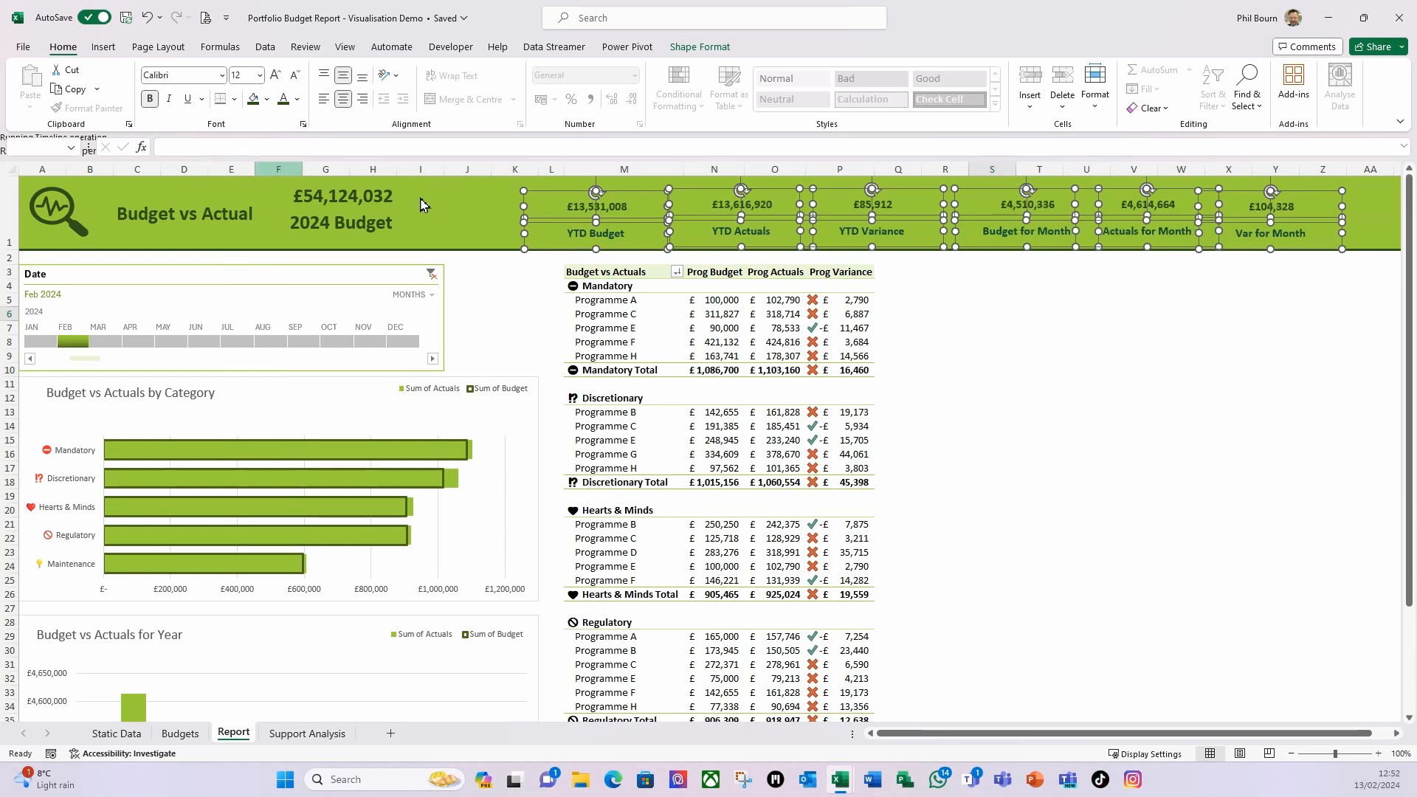
pyautogui.click(955, 313)
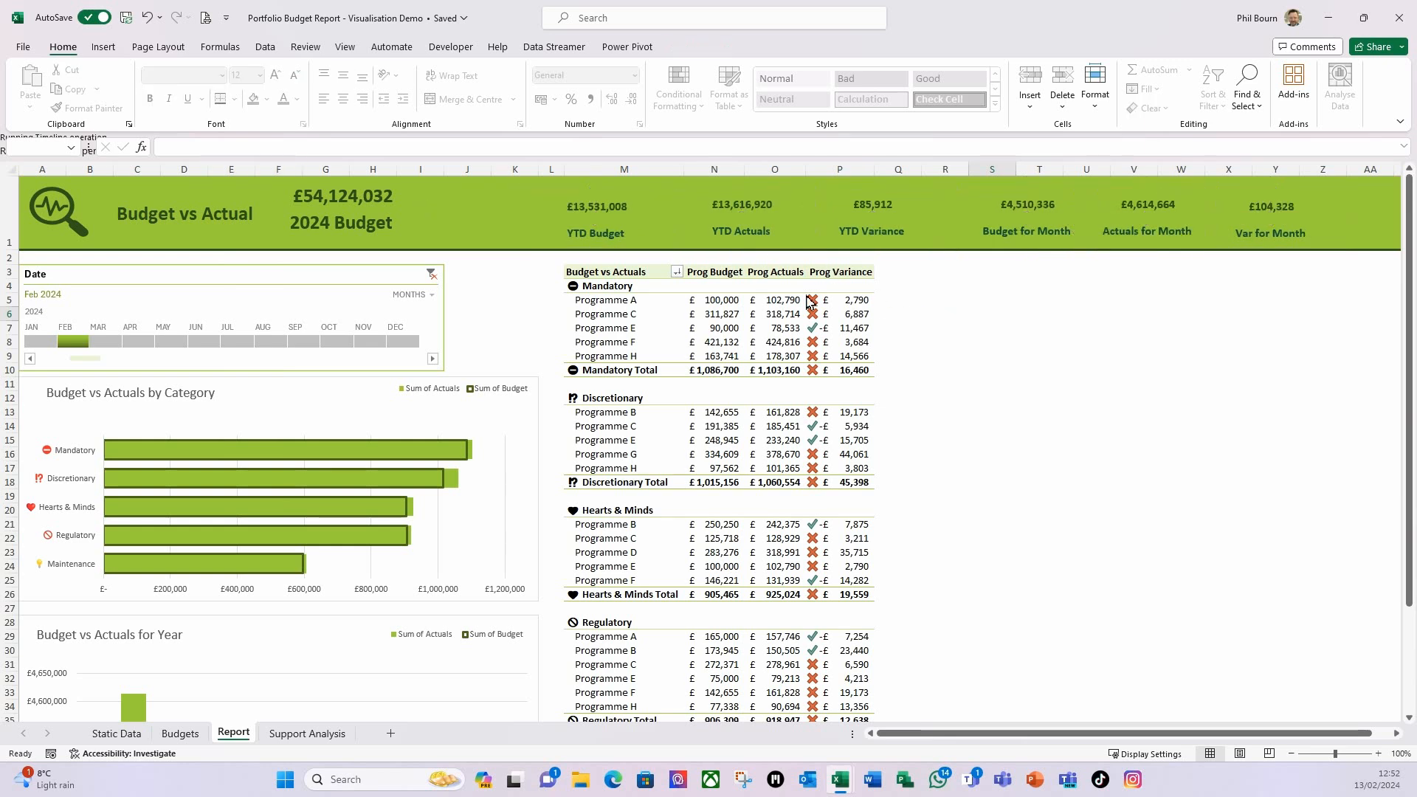
# Step: Turn off Select Objects mode and select empty cell S3 beneath the banner
pyautogui.click(580, 234)
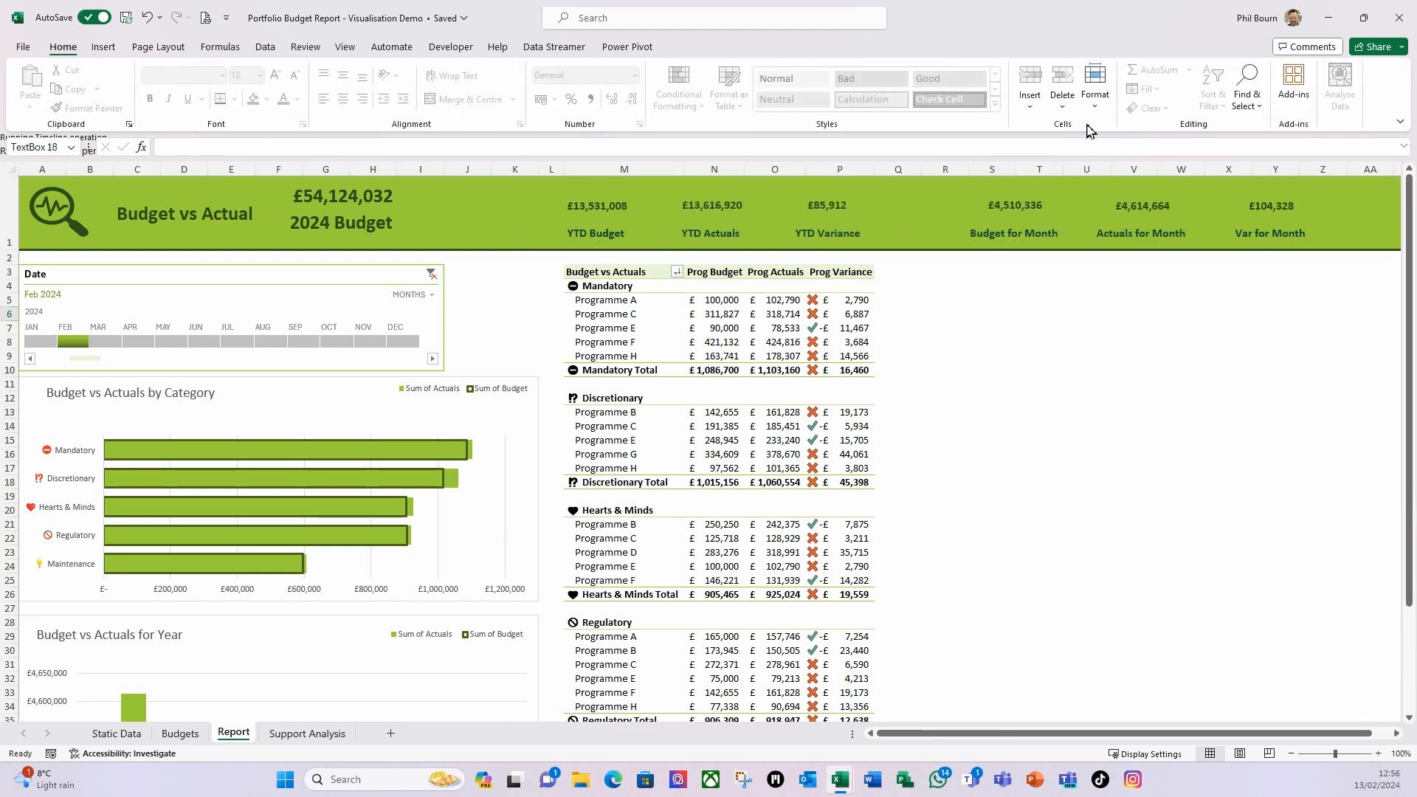
pyautogui.click(1248, 94)
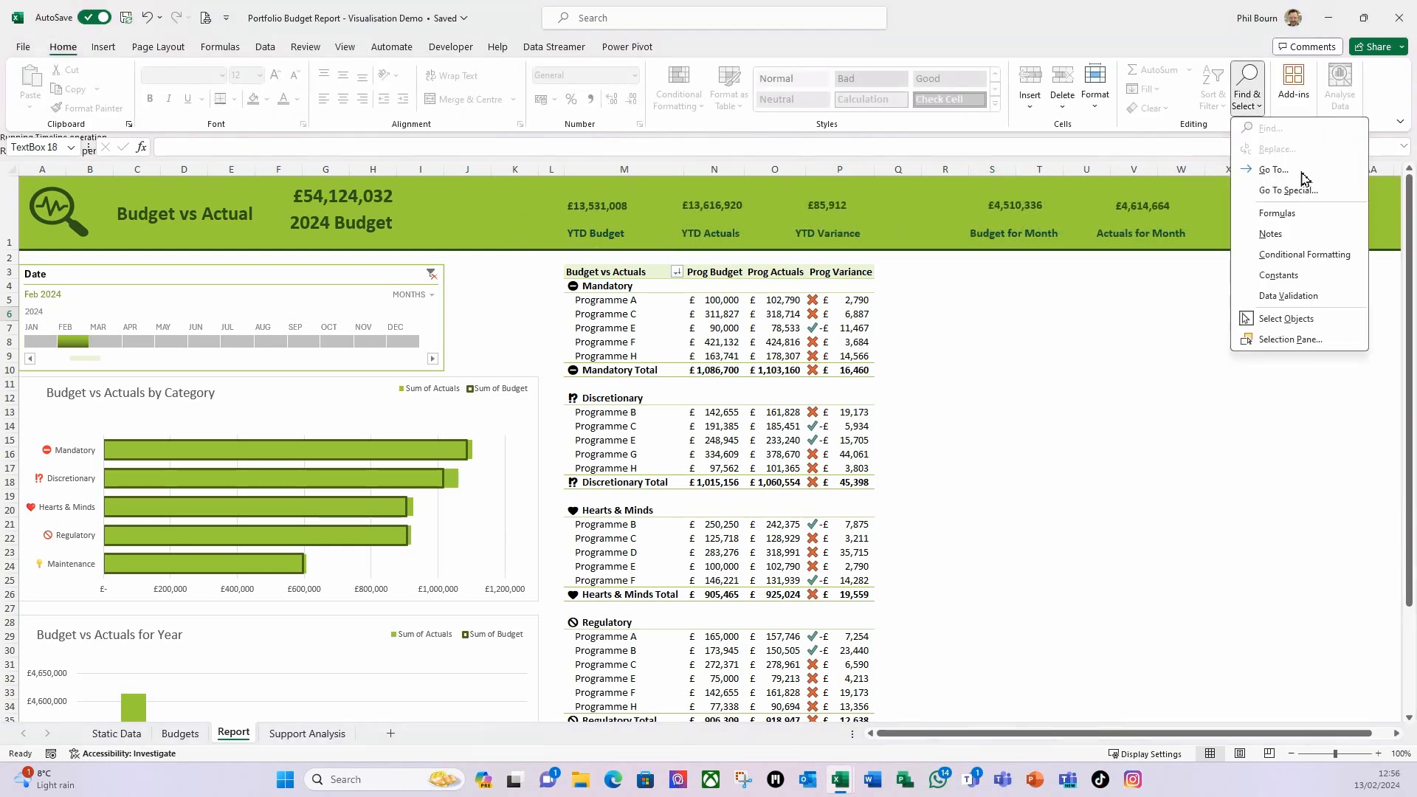
pyautogui.click(1248, 322)
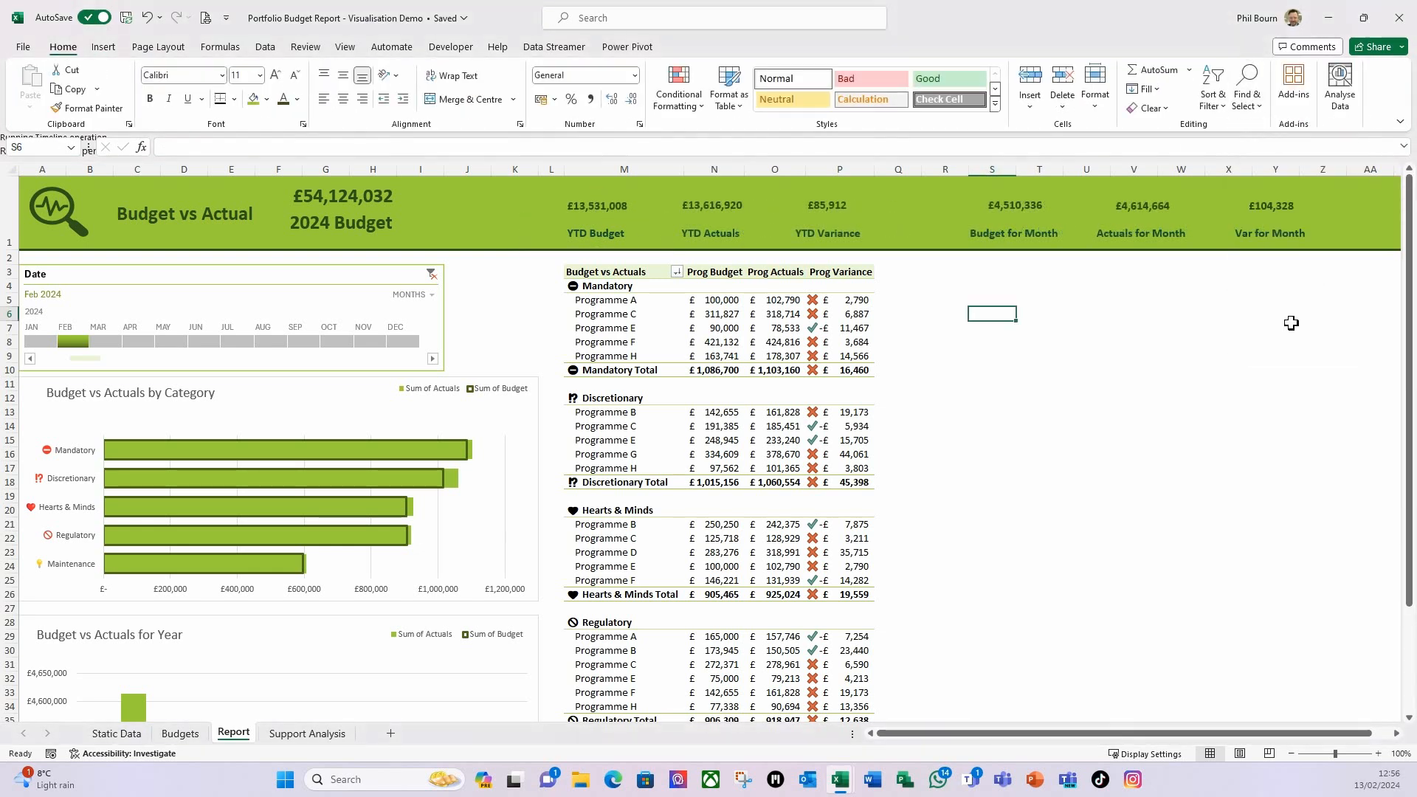
pyautogui.click(1002, 271)
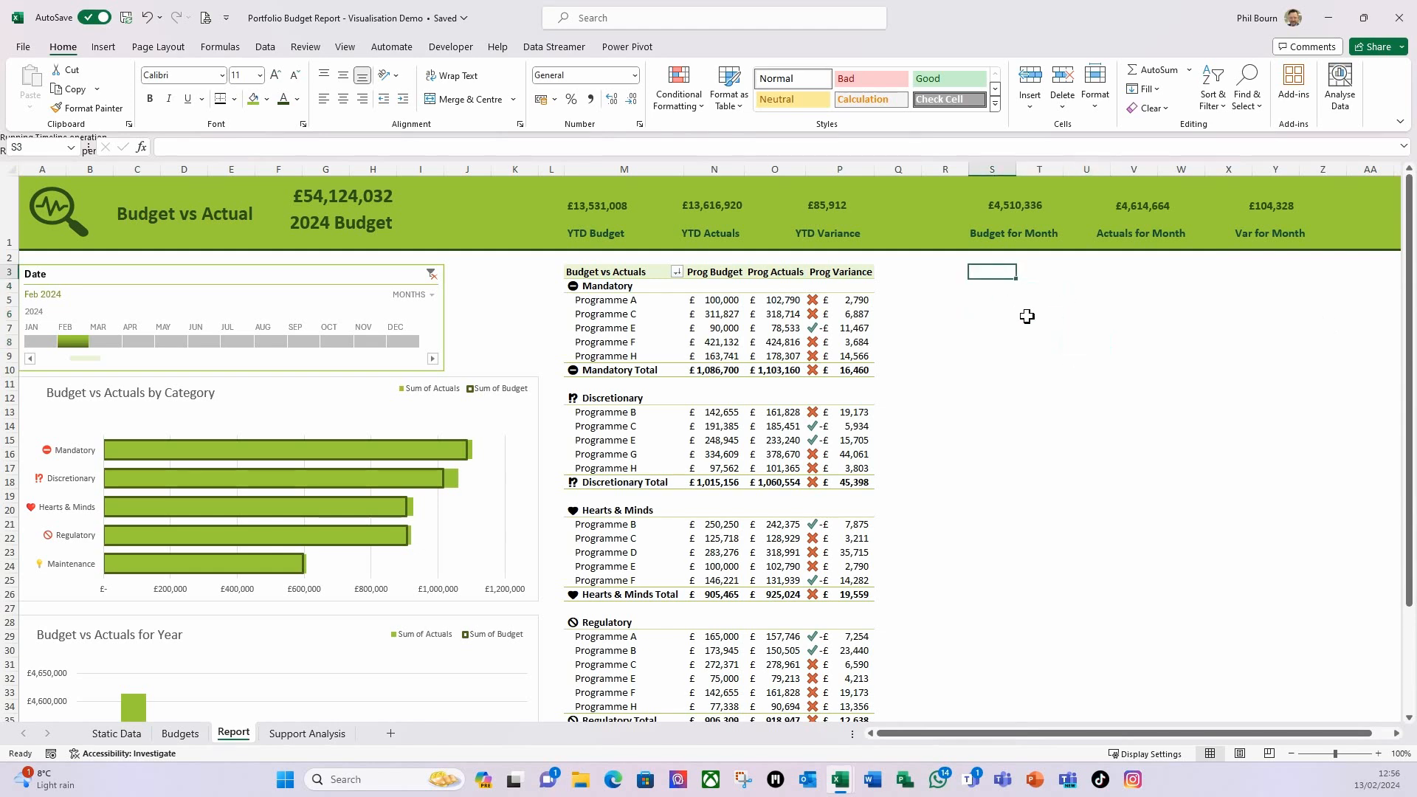
# Step: Search the stock icons for "target" and choose the outlined target with an arrow
pyautogui.click(103, 47)
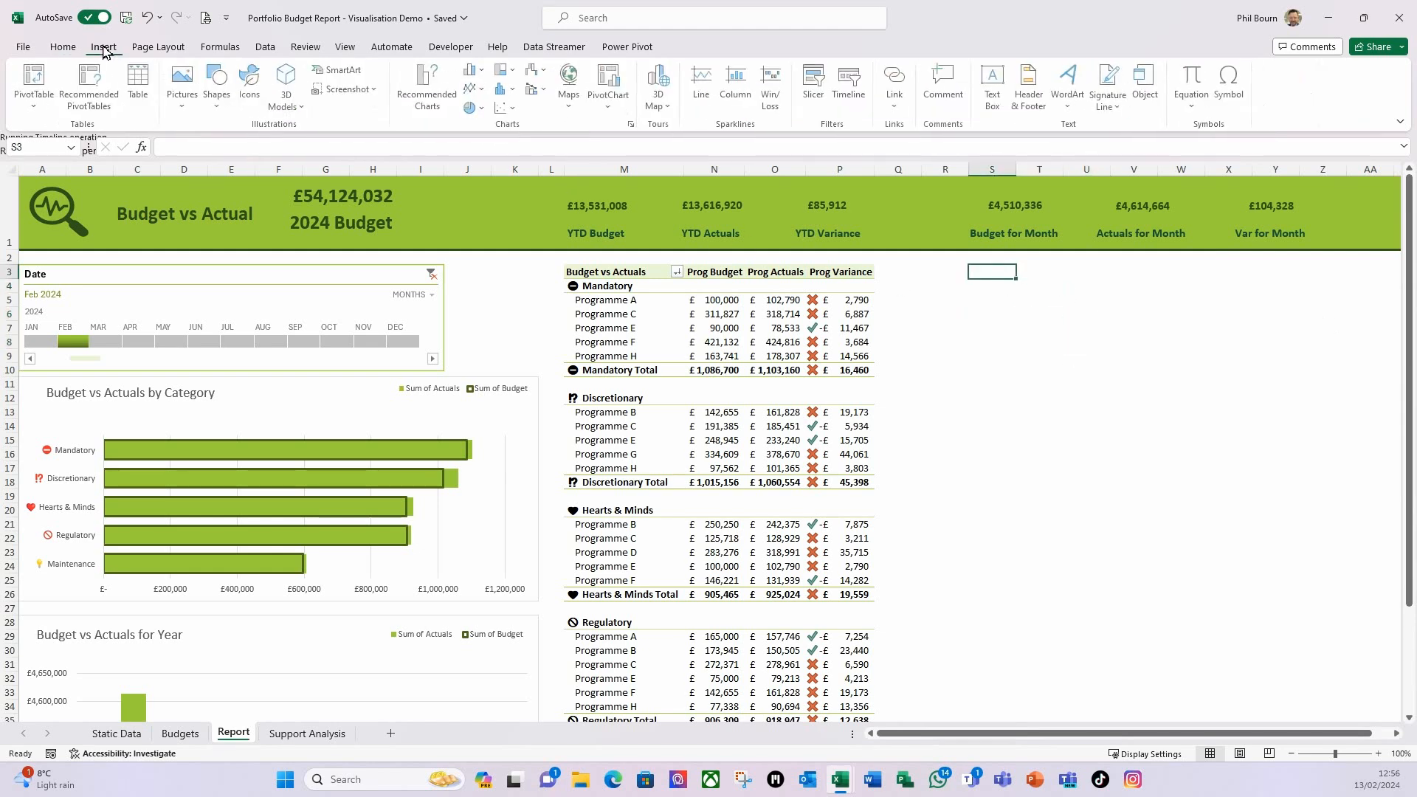
pyautogui.click(254, 81)
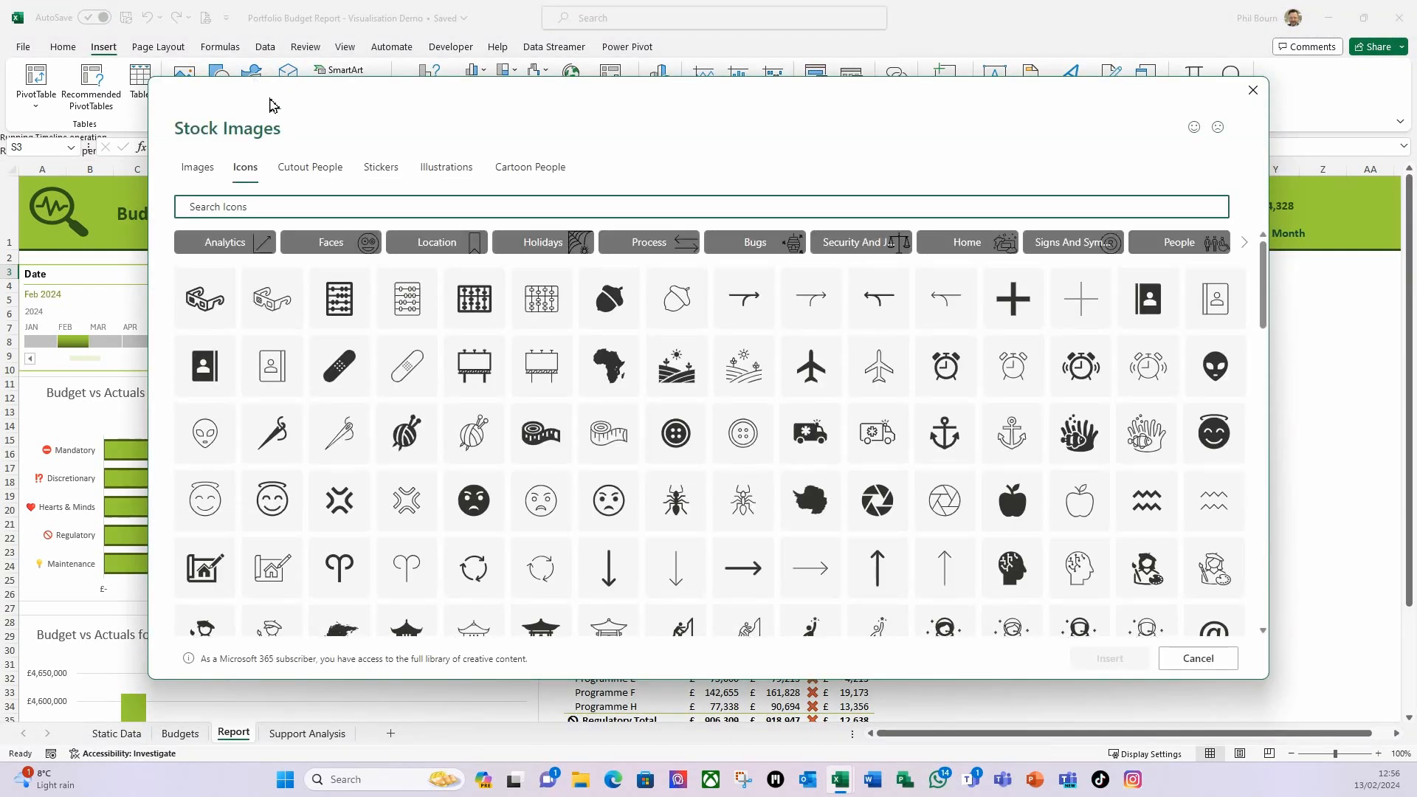
pyautogui.write('target')
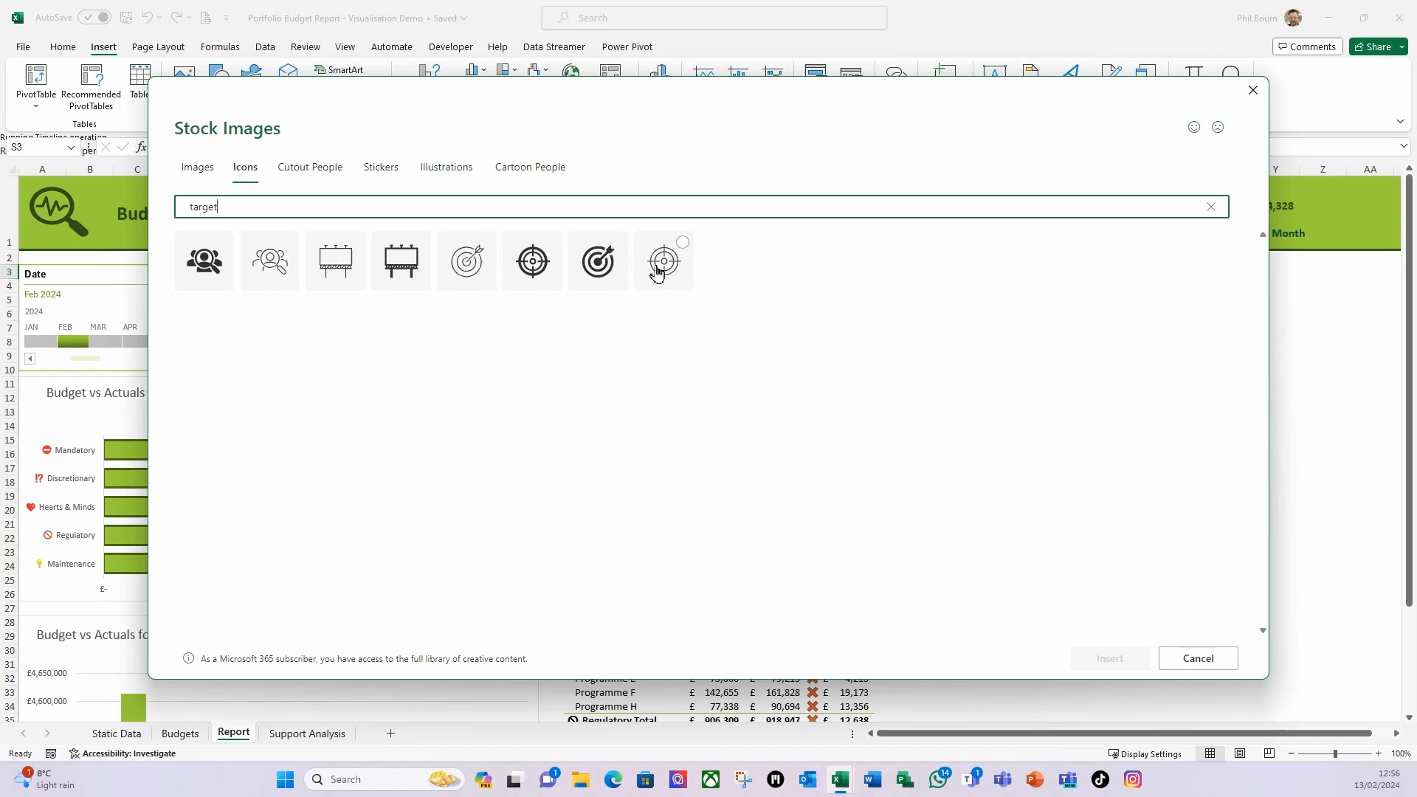
pyautogui.click(480, 273)
# Step: Search the stock icons for "count" and add the solid tally-marks icon to the selection
pyautogui.click(260, 206)
pyautogui.doubleClick(197, 207)
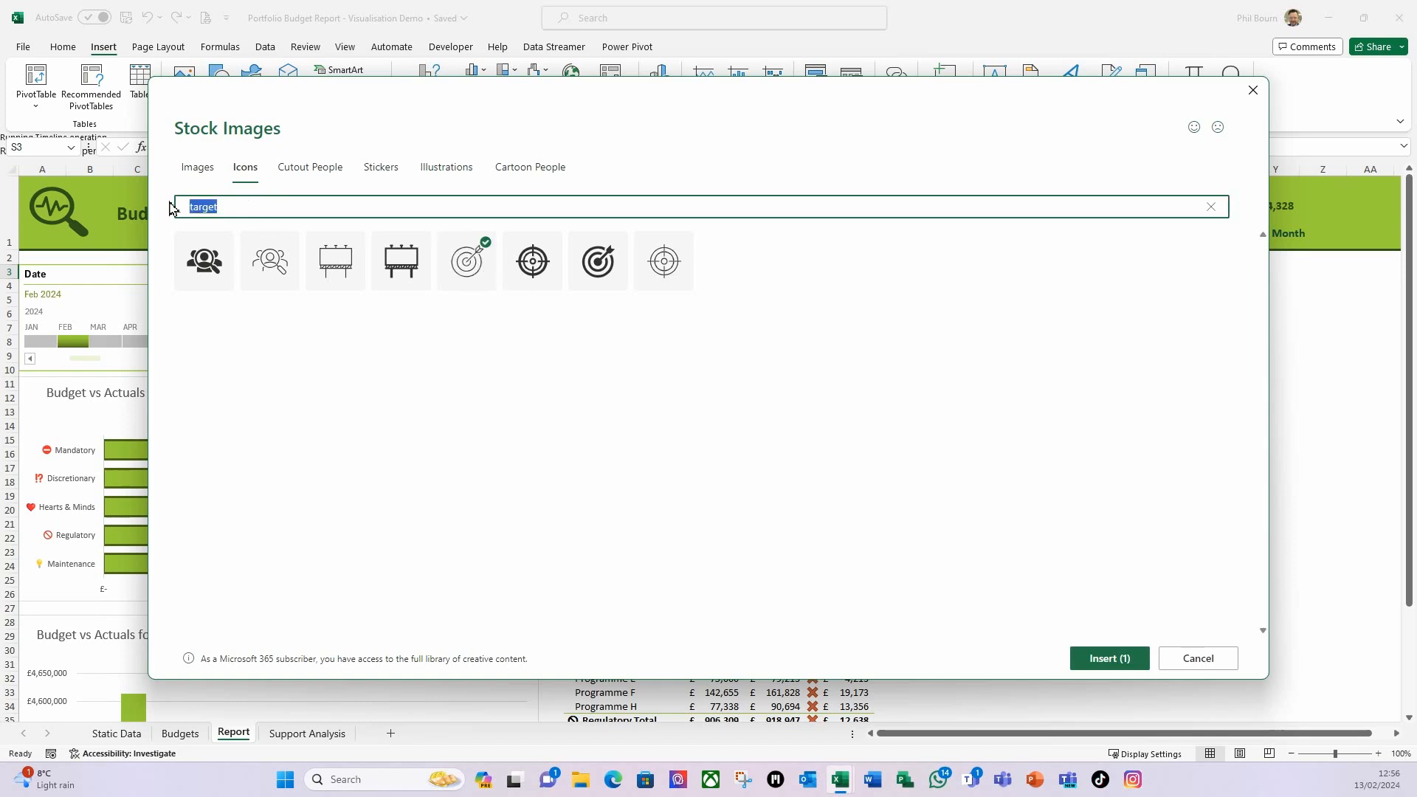
pyautogui.write('count')
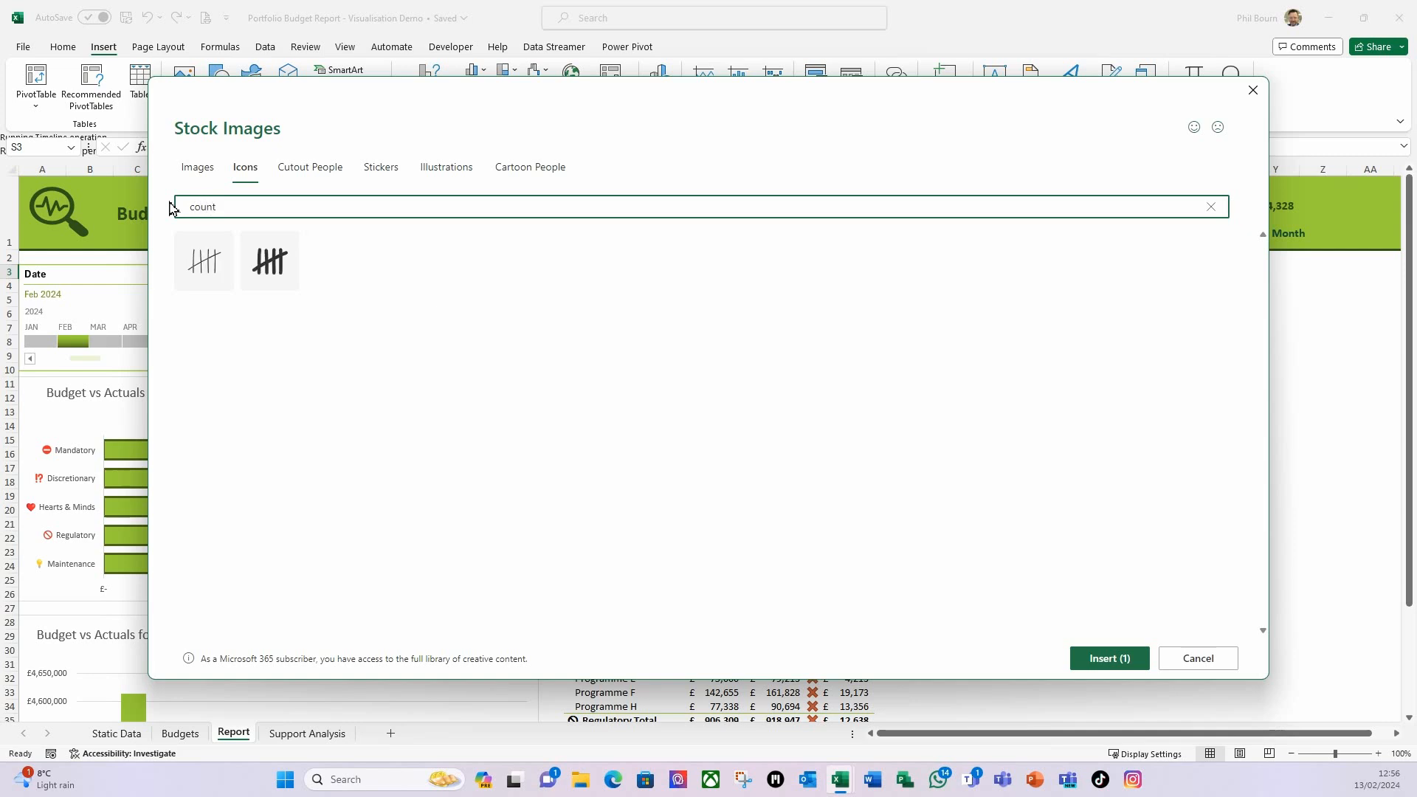
pyautogui.click(267, 282)
# Step: Search the stock icons for "warning", add the solid exclamation triangle and insert all three chosen icons
pyautogui.click(261, 212)
pyautogui.moveTo(282, 211); pyautogui.dragTo(107, 191)
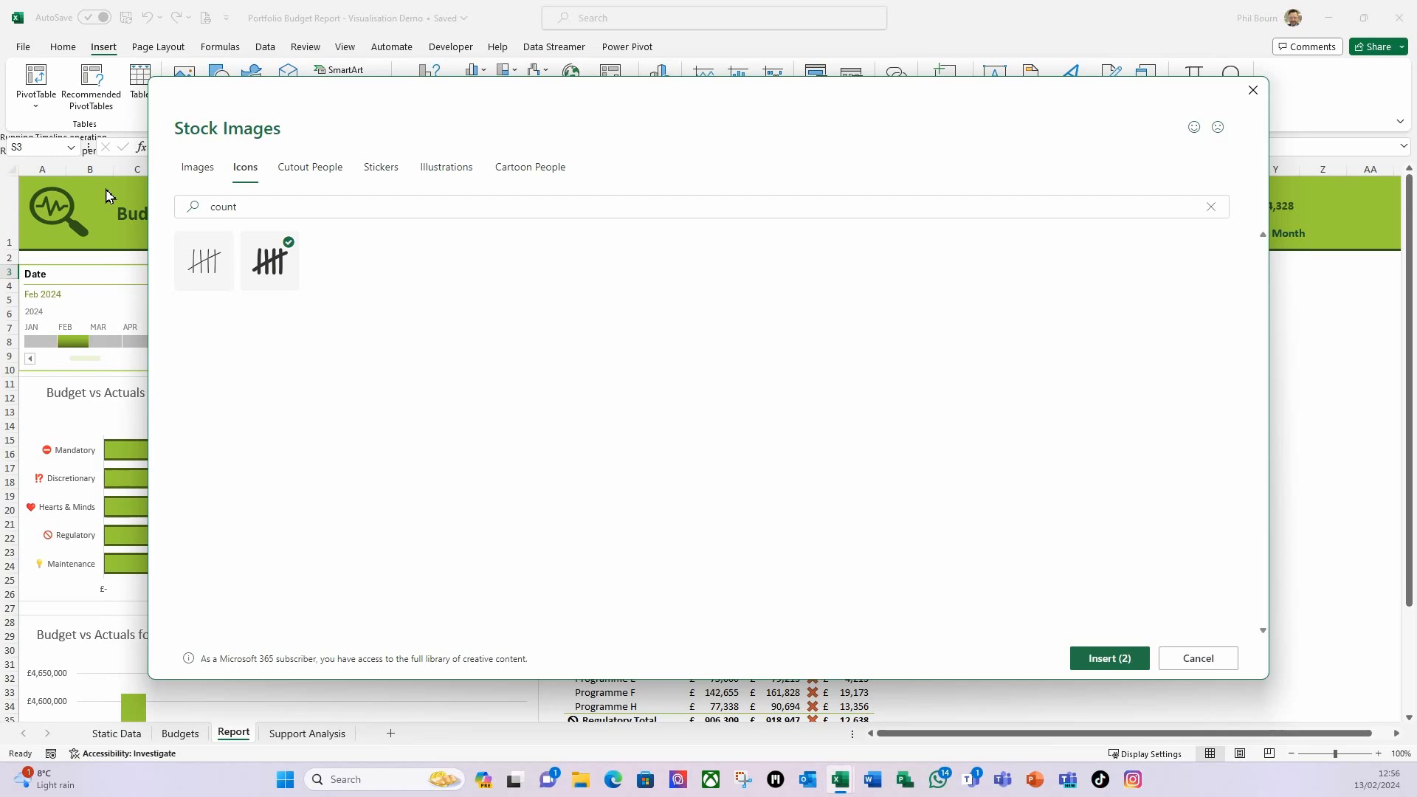
pyautogui.moveTo(226, 211); pyautogui.dragTo(164, 215)
pyautogui.write('war')
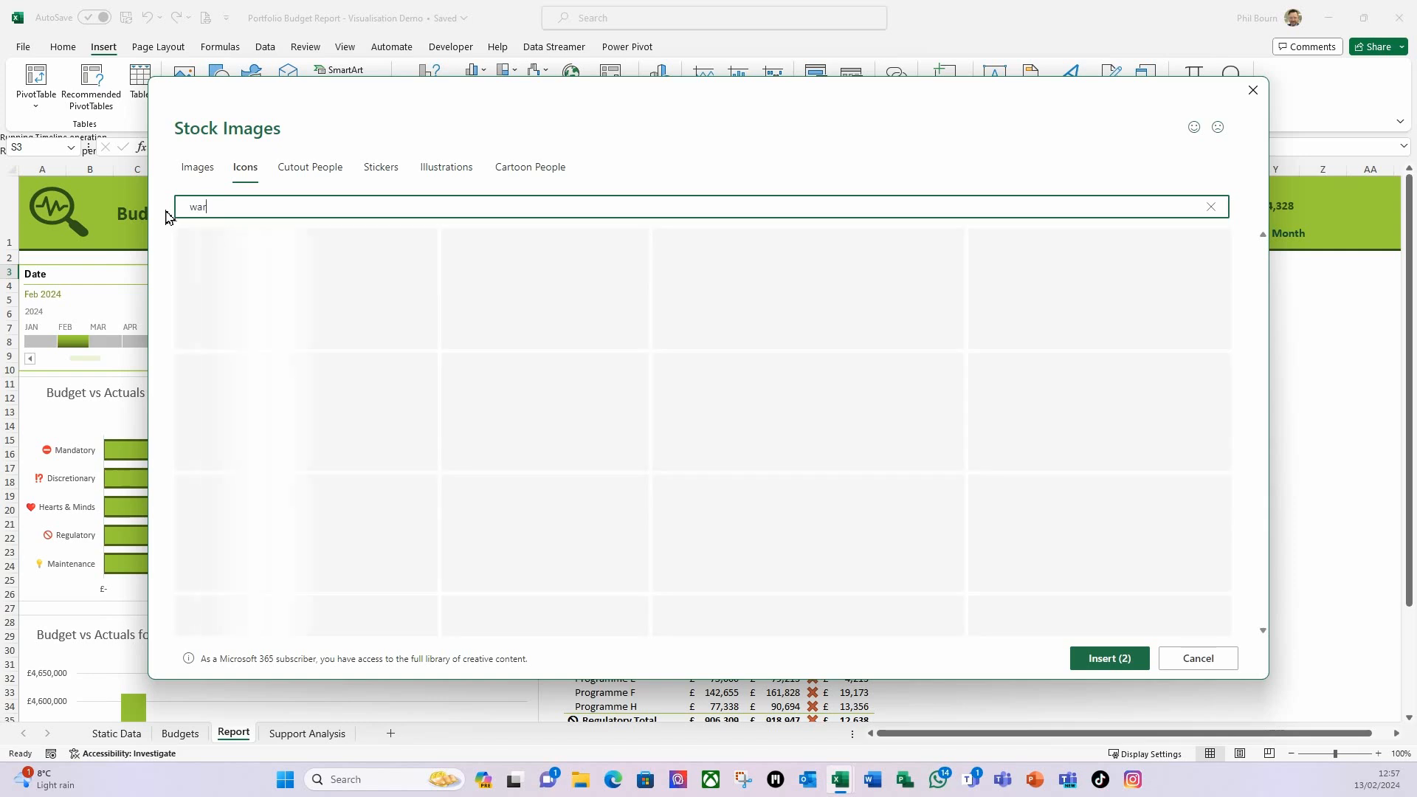
pyautogui.write('ning')
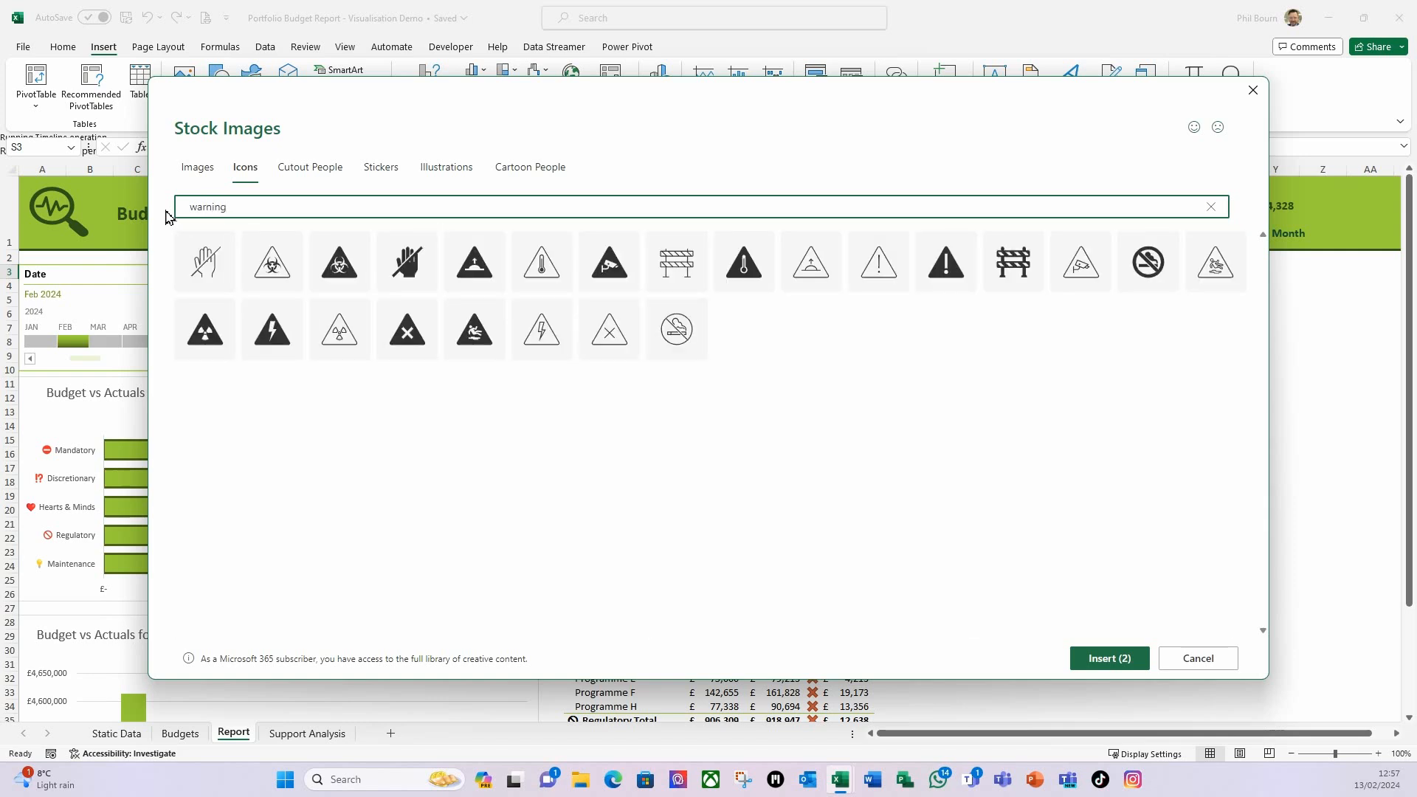
pyautogui.click(951, 284)
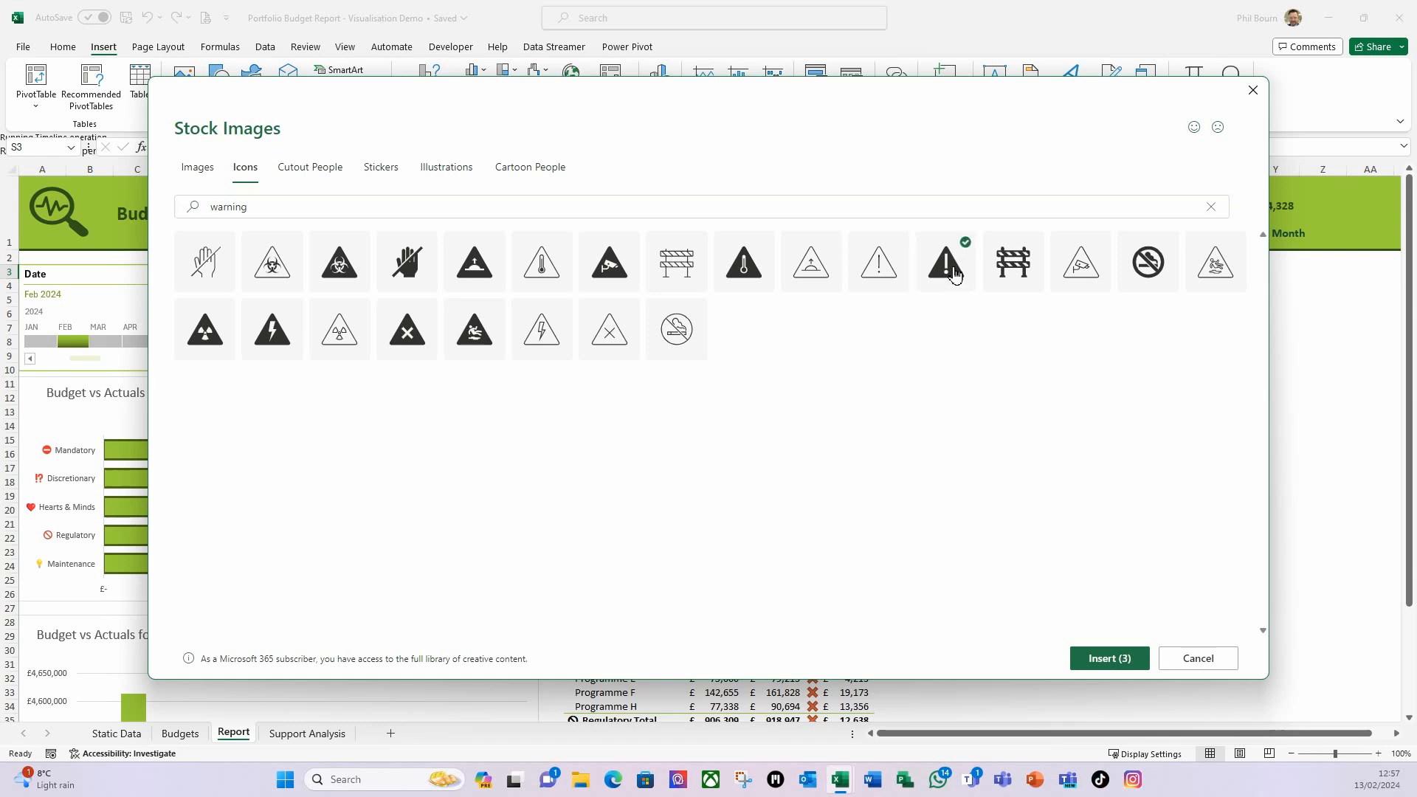
pyautogui.click(1111, 659)
pyautogui.click(932, 76)
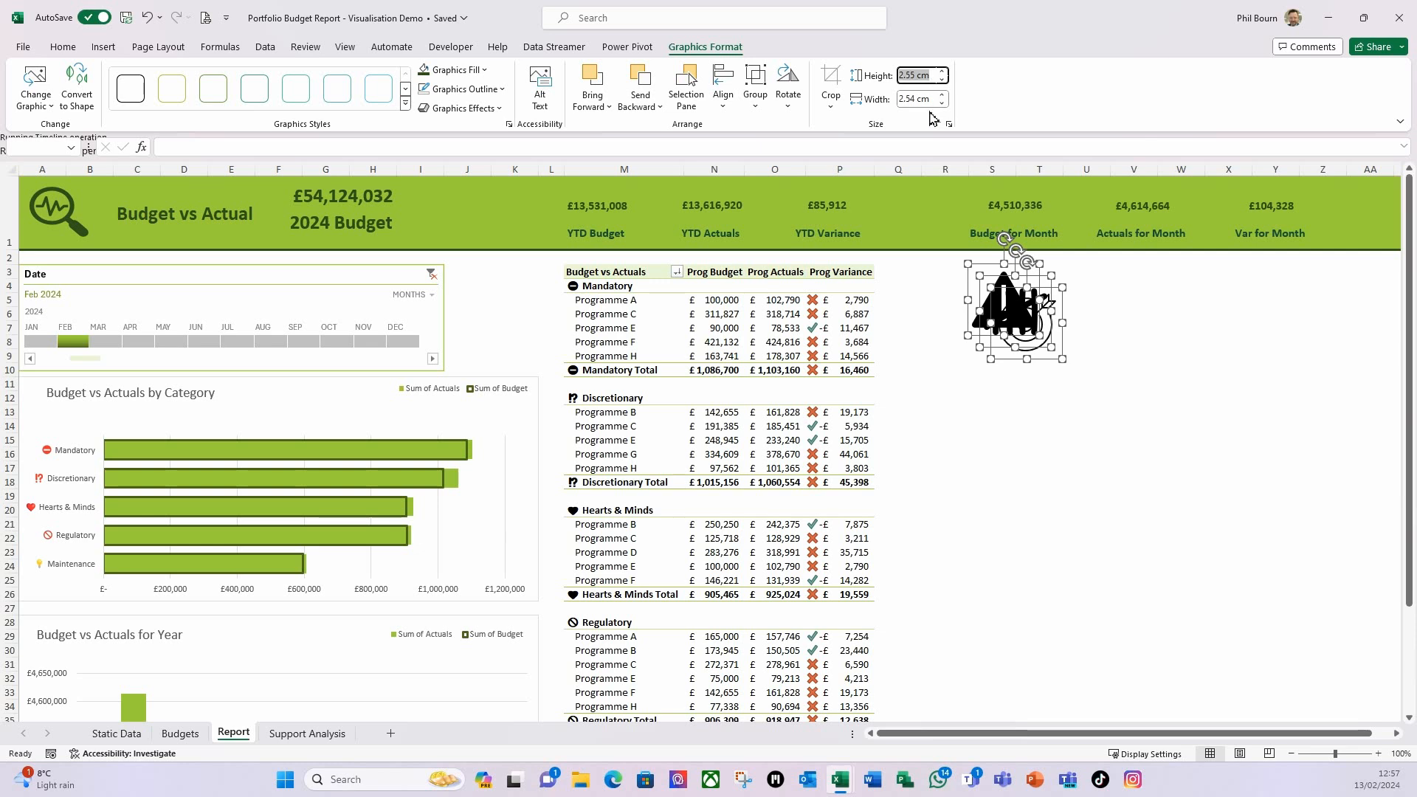
pyautogui.press('BackSpace')
pyautogui.press('Tab')
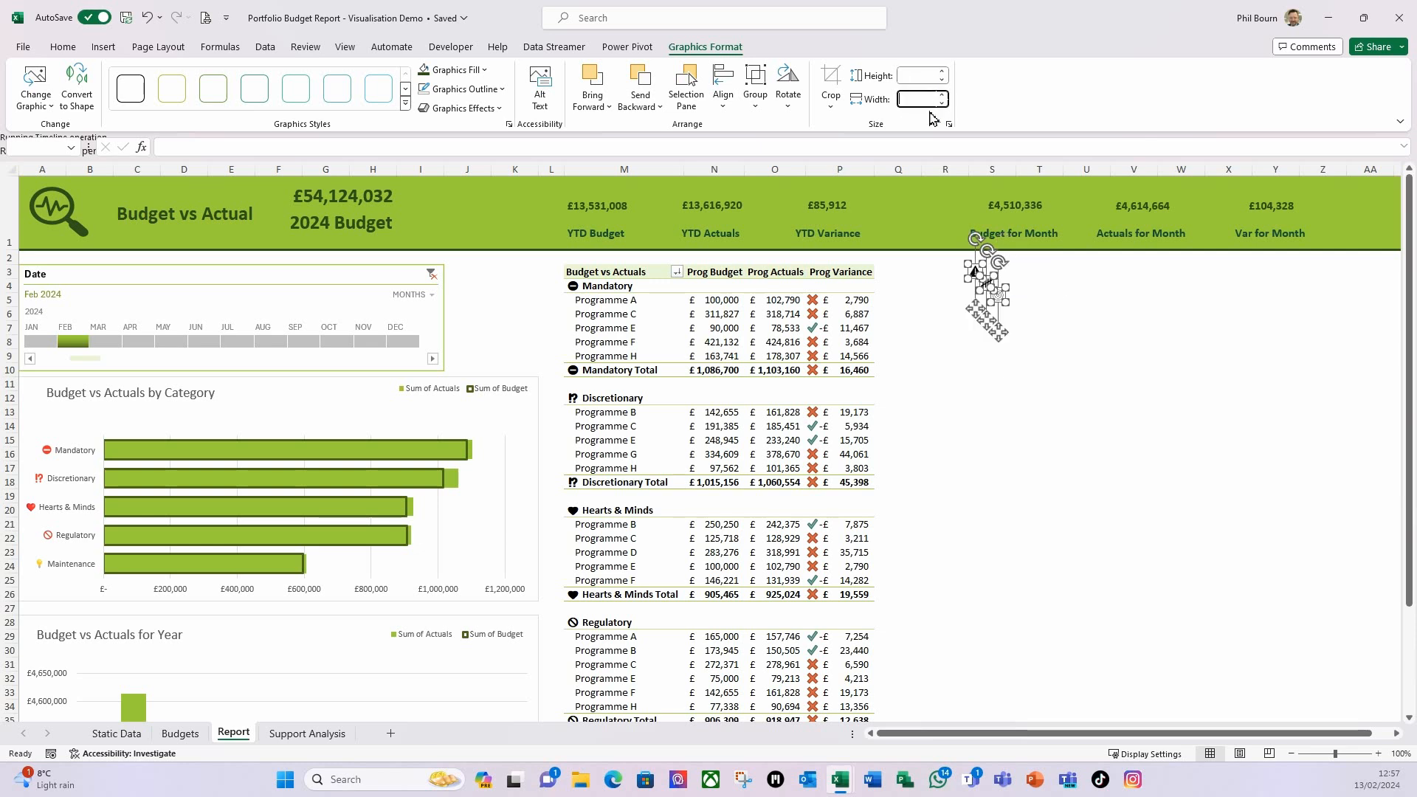
pyautogui.click(1096, 329)
pyautogui.click(1006, 301)
pyautogui.click(973, 283)
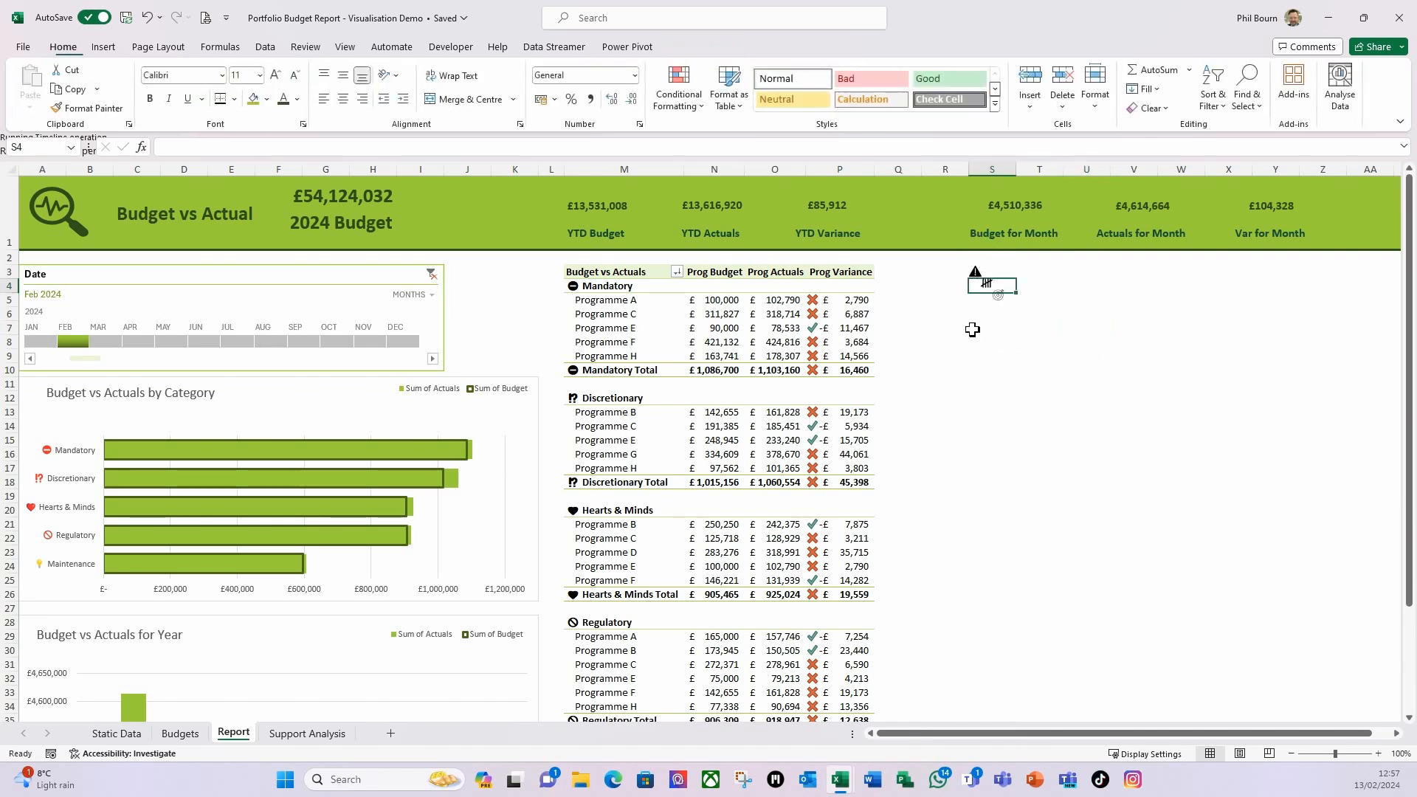
pyautogui.click(997, 296)
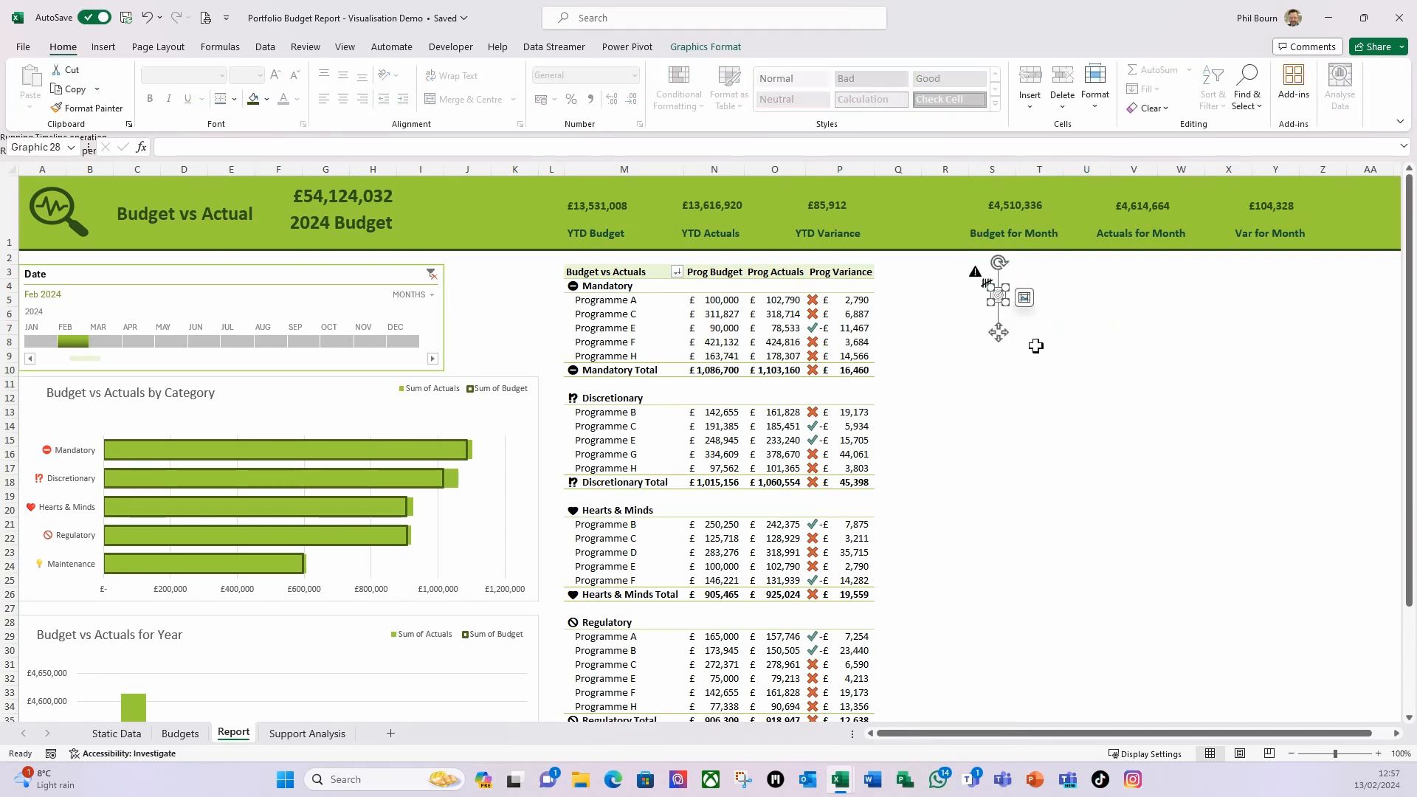
pyautogui.moveTo(1002, 336)
pyautogui.mouseDown()
pyautogui.moveTo(563, 262)
pyautogui.moveTo(599, 227)
pyautogui.moveTo(1030, 337)
pyautogui.mouseUp()
pyautogui.hotkey('ctrl', 'z')
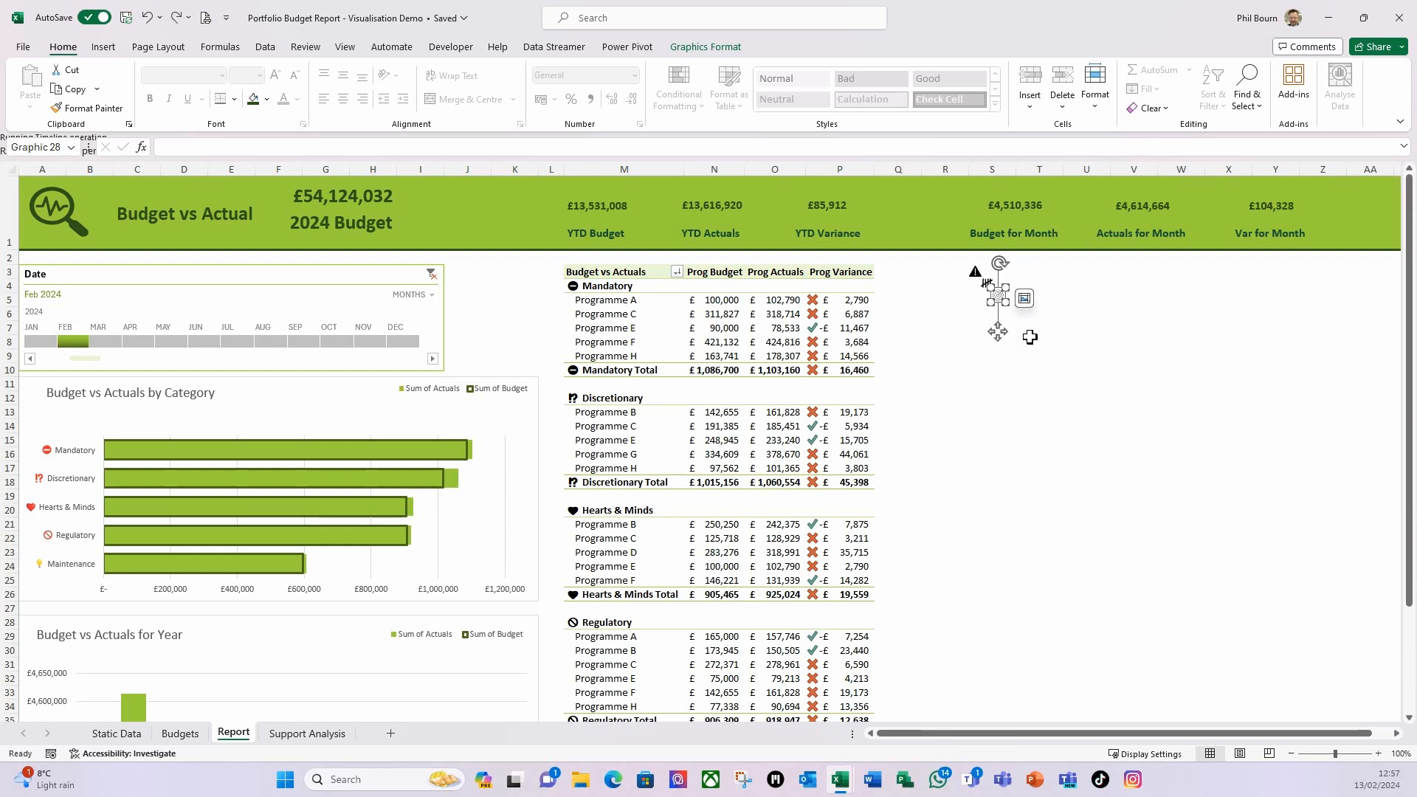
pyautogui.hotkey('ctrl', 'z')
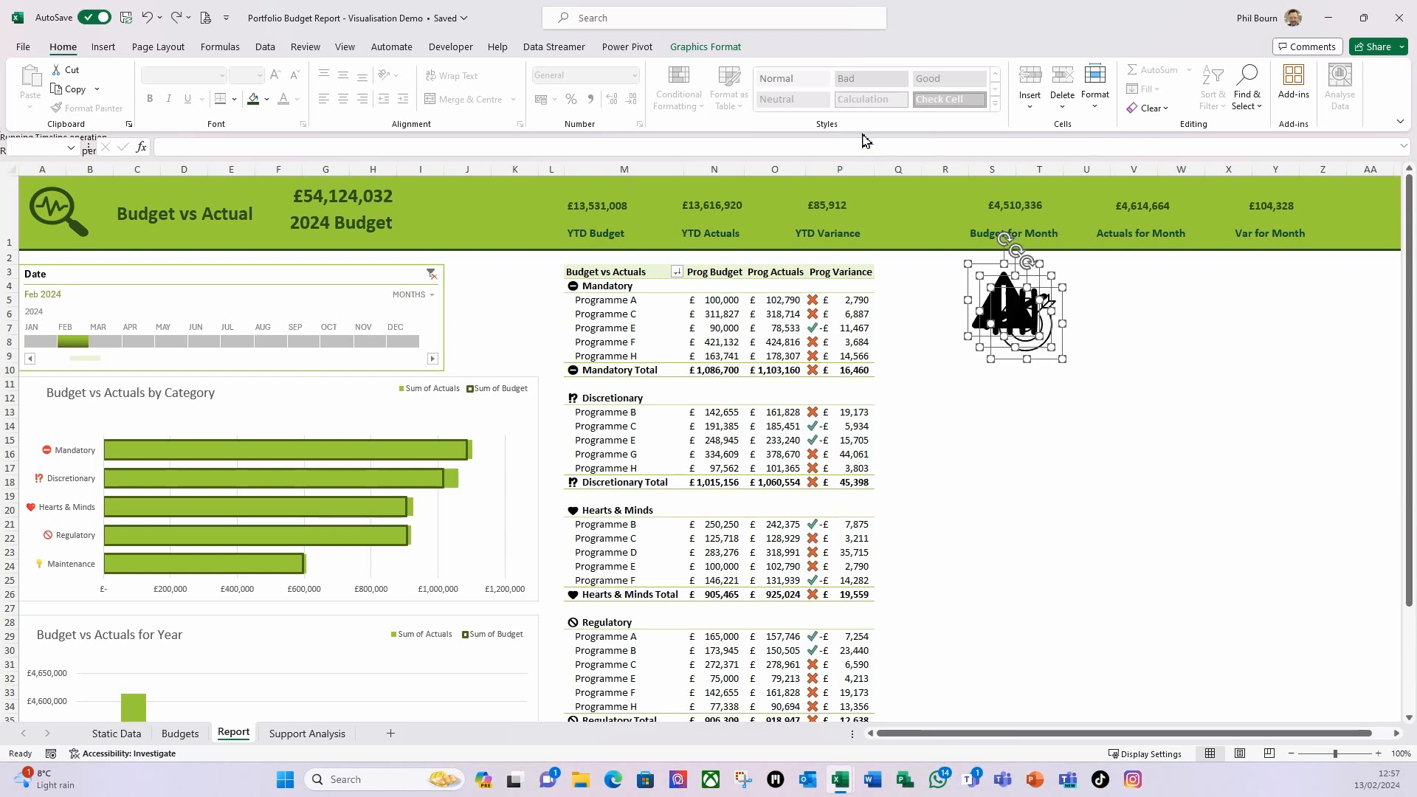
# Step: Set the height of the three inserted icons to 1 cm and deselect them
pyautogui.click(684, 49)
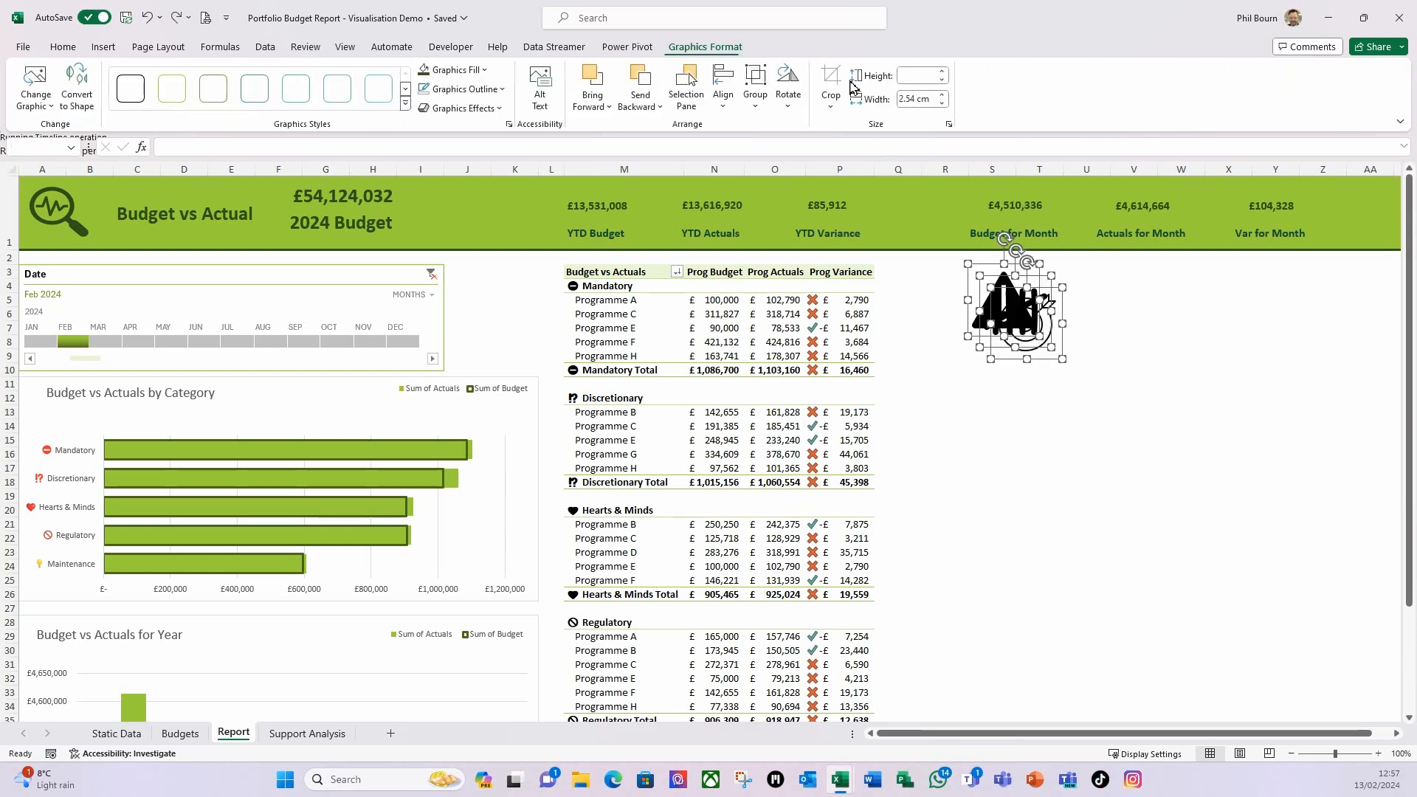
pyautogui.click(914, 77)
pyautogui.write('1')
pyautogui.press('Return')
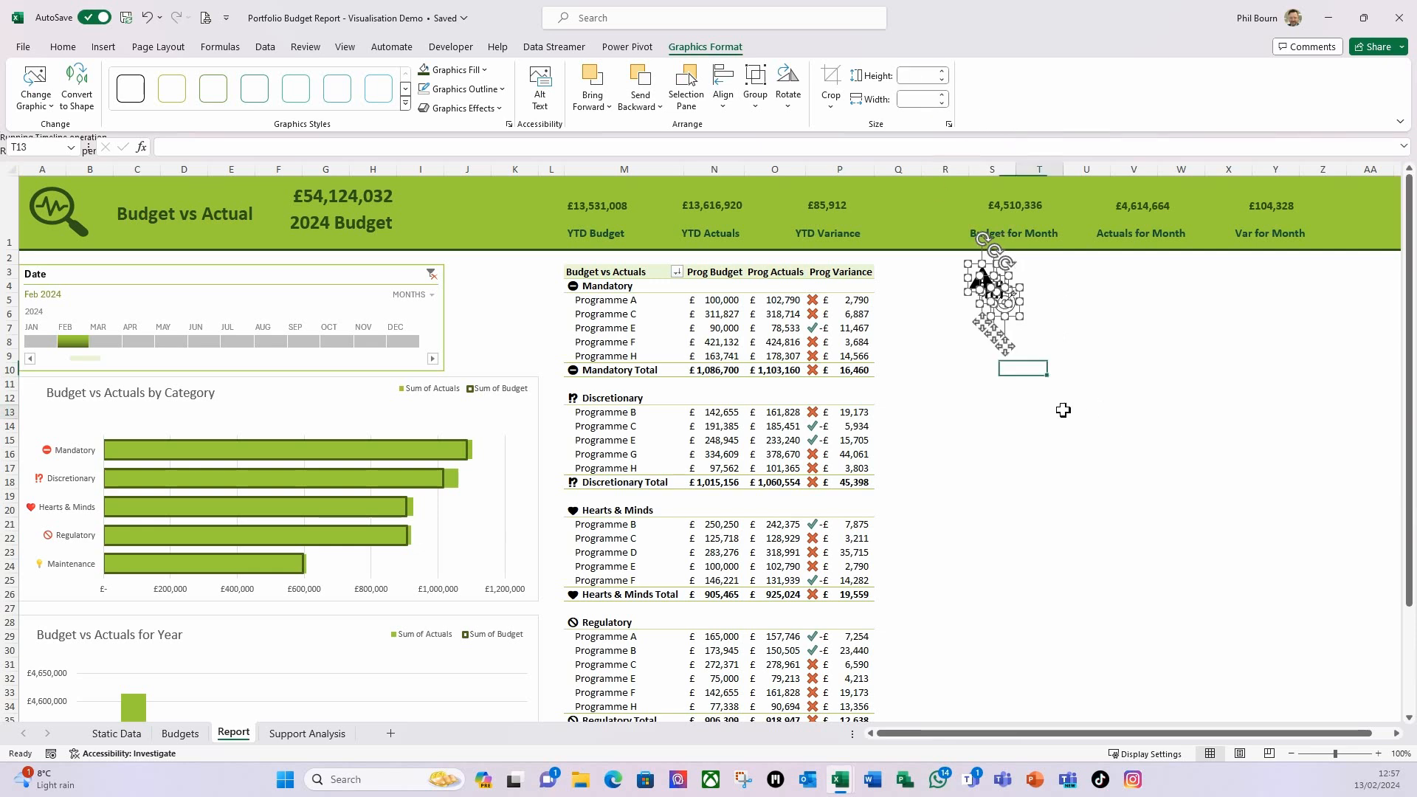
pyautogui.click(1060, 411)
# Step: Move the target icon above YTD Budget, the tally icon above YTD Actuals and the warning triangle above YTD Variance
pyautogui.click(1008, 318)
pyautogui.moveTo(1010, 349); pyautogui.dragTo(600, 238)
pyautogui.click(599, 235)
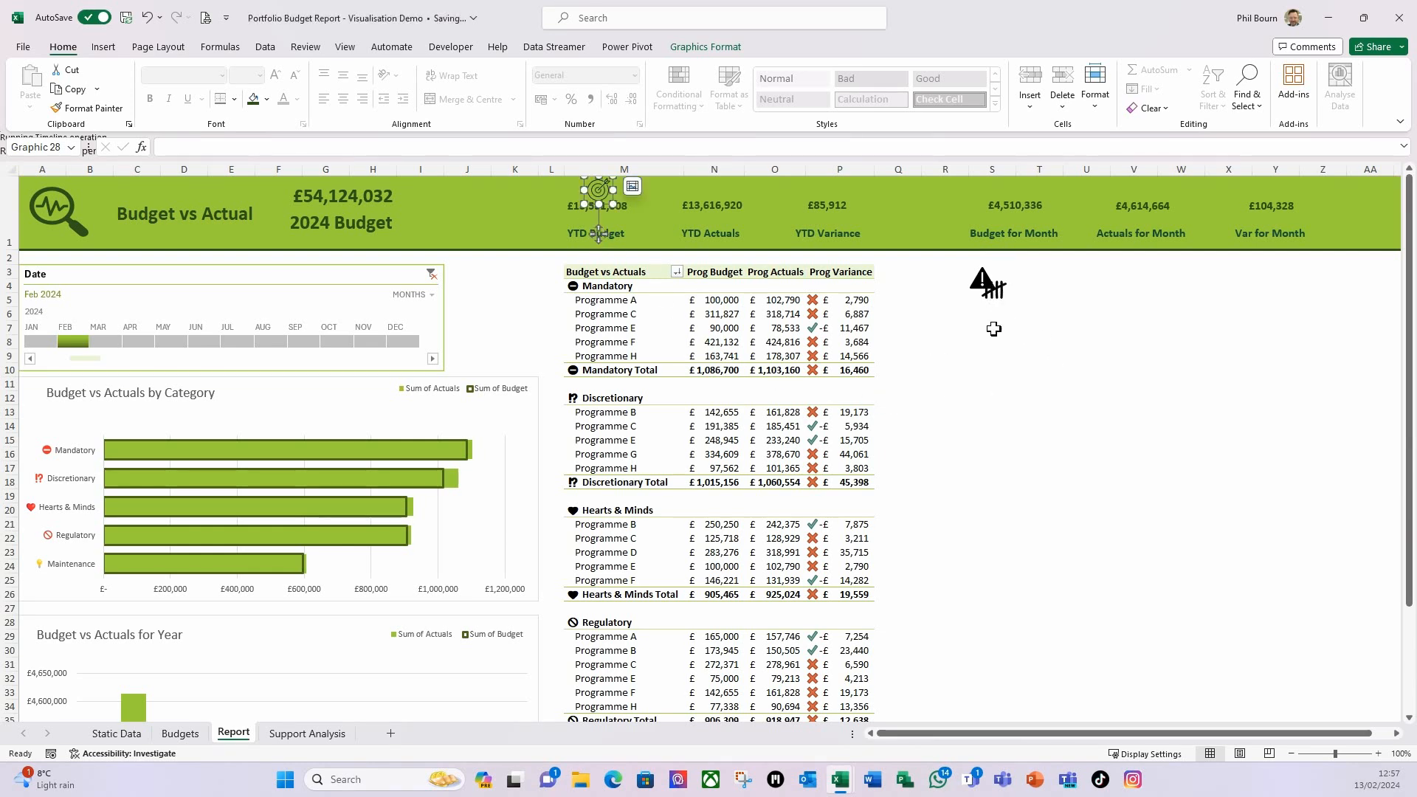
pyautogui.click(1000, 305)
pyautogui.moveTo(996, 339); pyautogui.dragTo(713, 233)
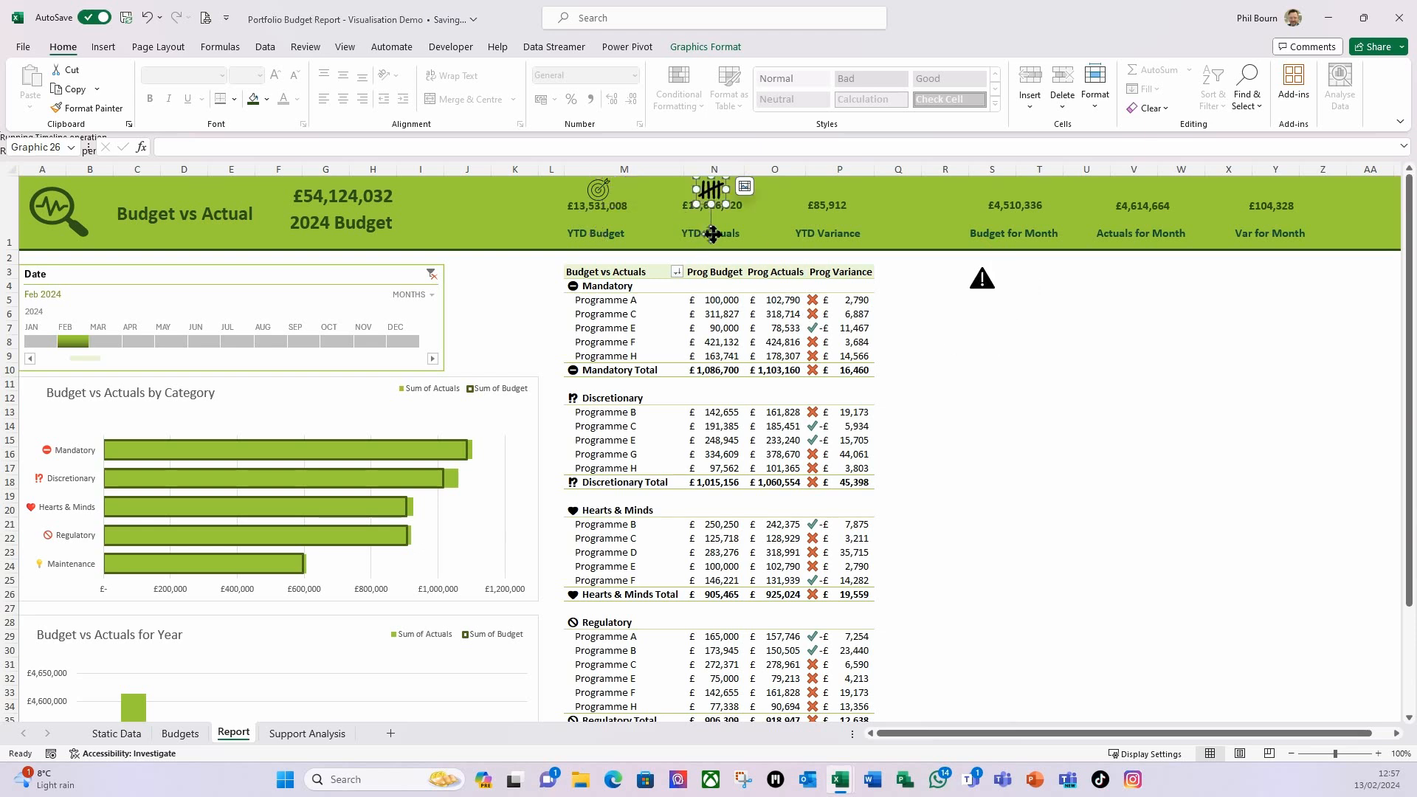
pyautogui.click(988, 287)
pyautogui.moveTo(985, 319); pyautogui.dragTo(831, 227)
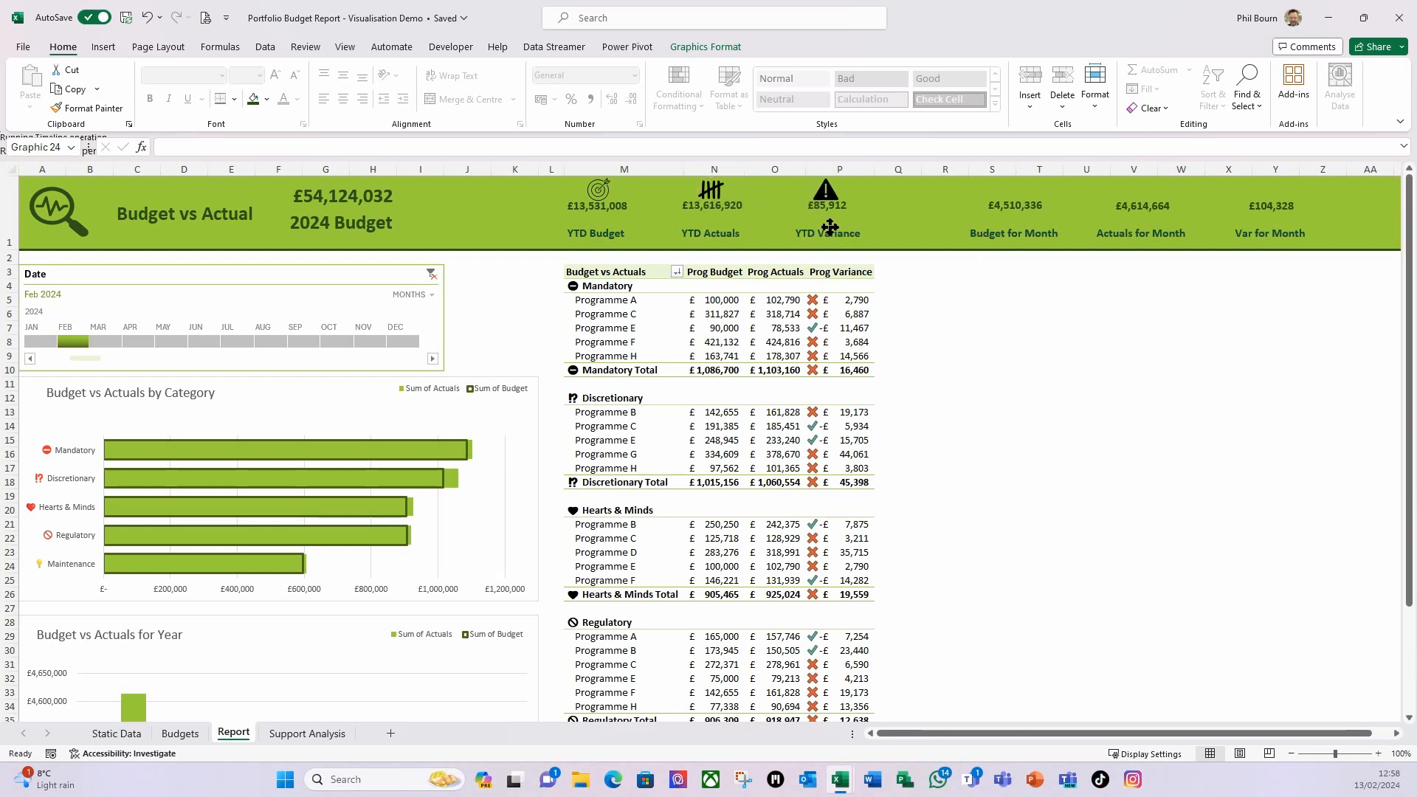
pyautogui.moveTo(830, 227); pyautogui.dragTo(827, 231)
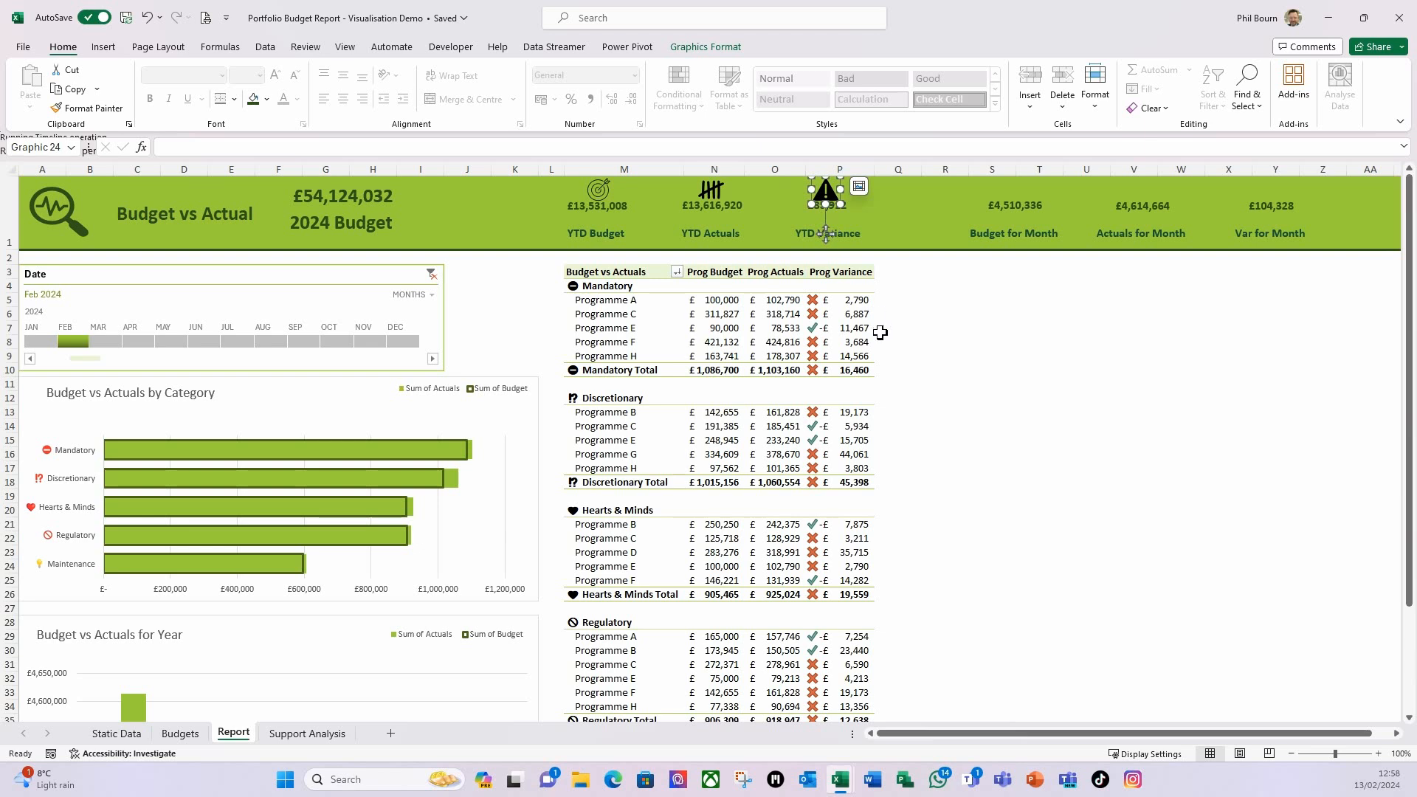
# Step: Select the target, tally and warning icons together and set their height to 0.8 cm
pyautogui.keyDown('ctrl'); pyautogui.click(712, 193); pyautogui.keyUp('ctrl')
pyautogui.keyDown('ctrl'); pyautogui.click(604, 200); pyautogui.keyUp('ctrl')
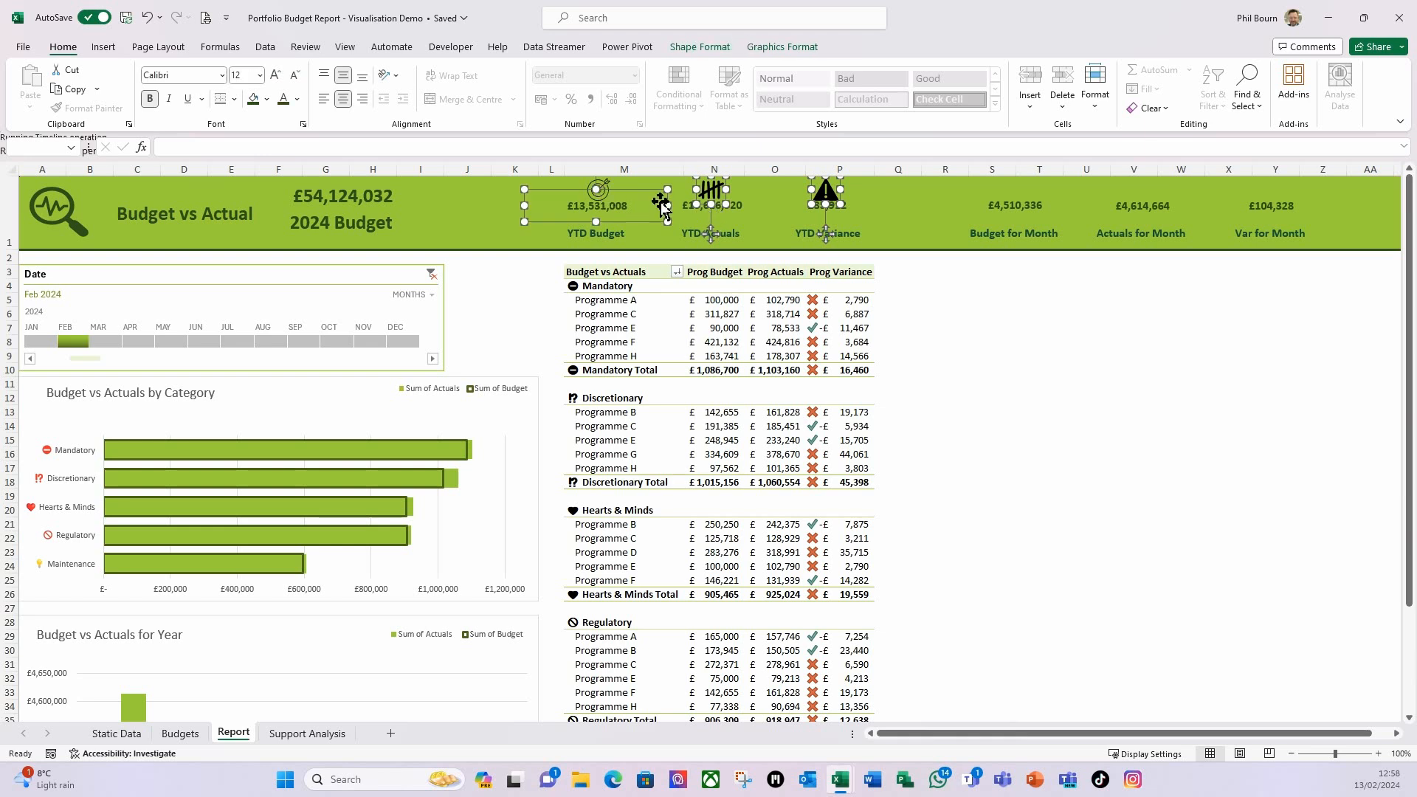
pyautogui.keyDown('ctrl'); pyautogui.click(612, 183); pyautogui.keyUp('ctrl')
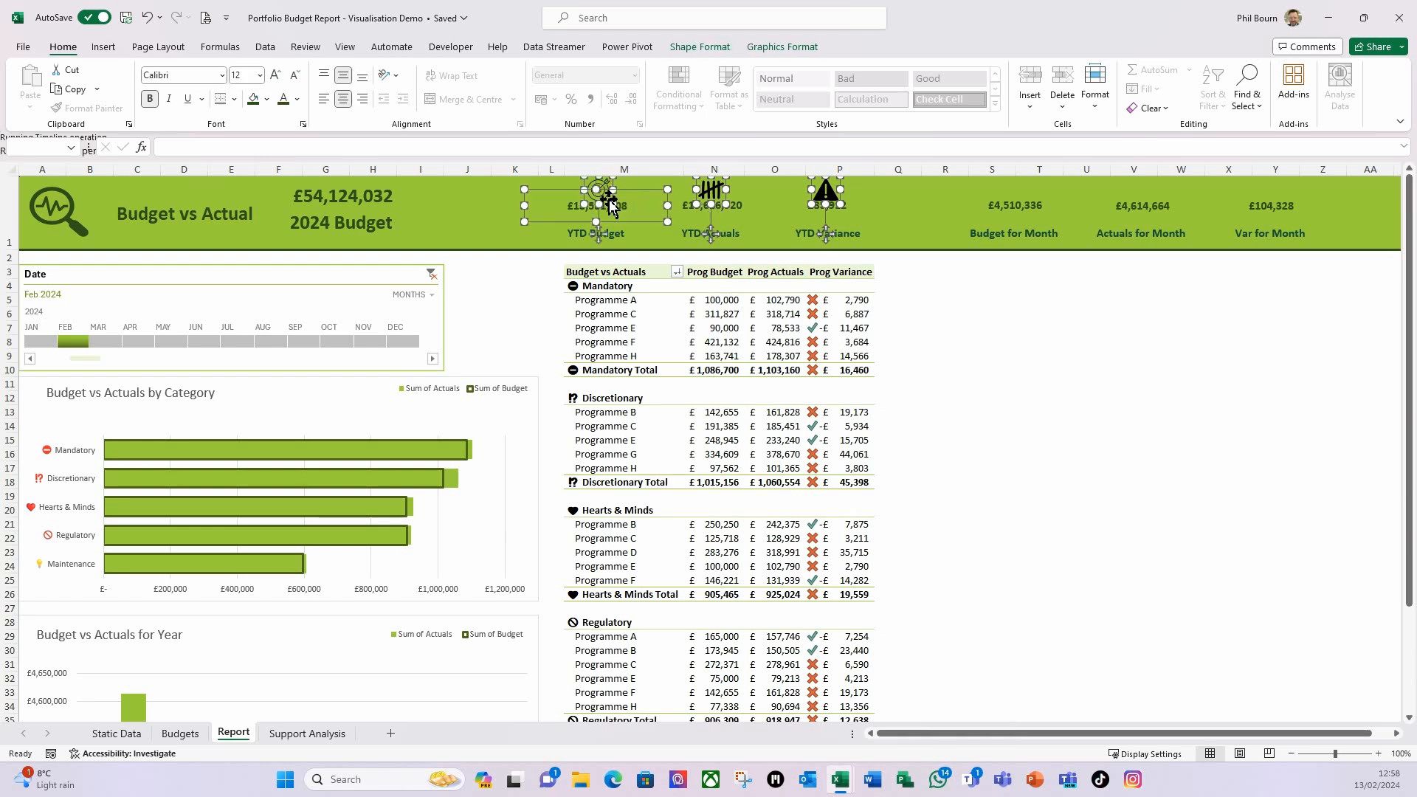
pyautogui.keyDown('ctrl'); pyautogui.click(550, 231); pyautogui.keyUp('ctrl')
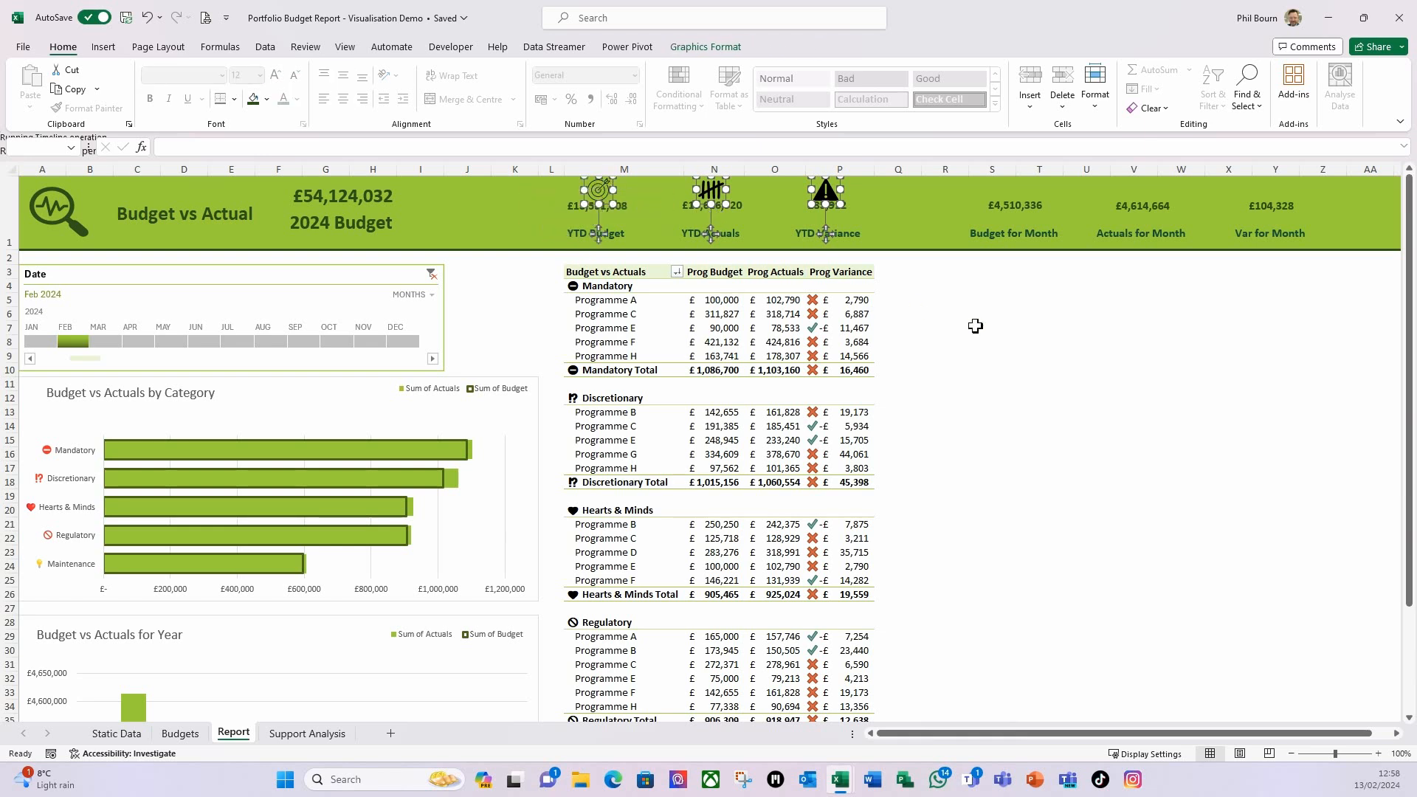
pyautogui.click(710, 47)
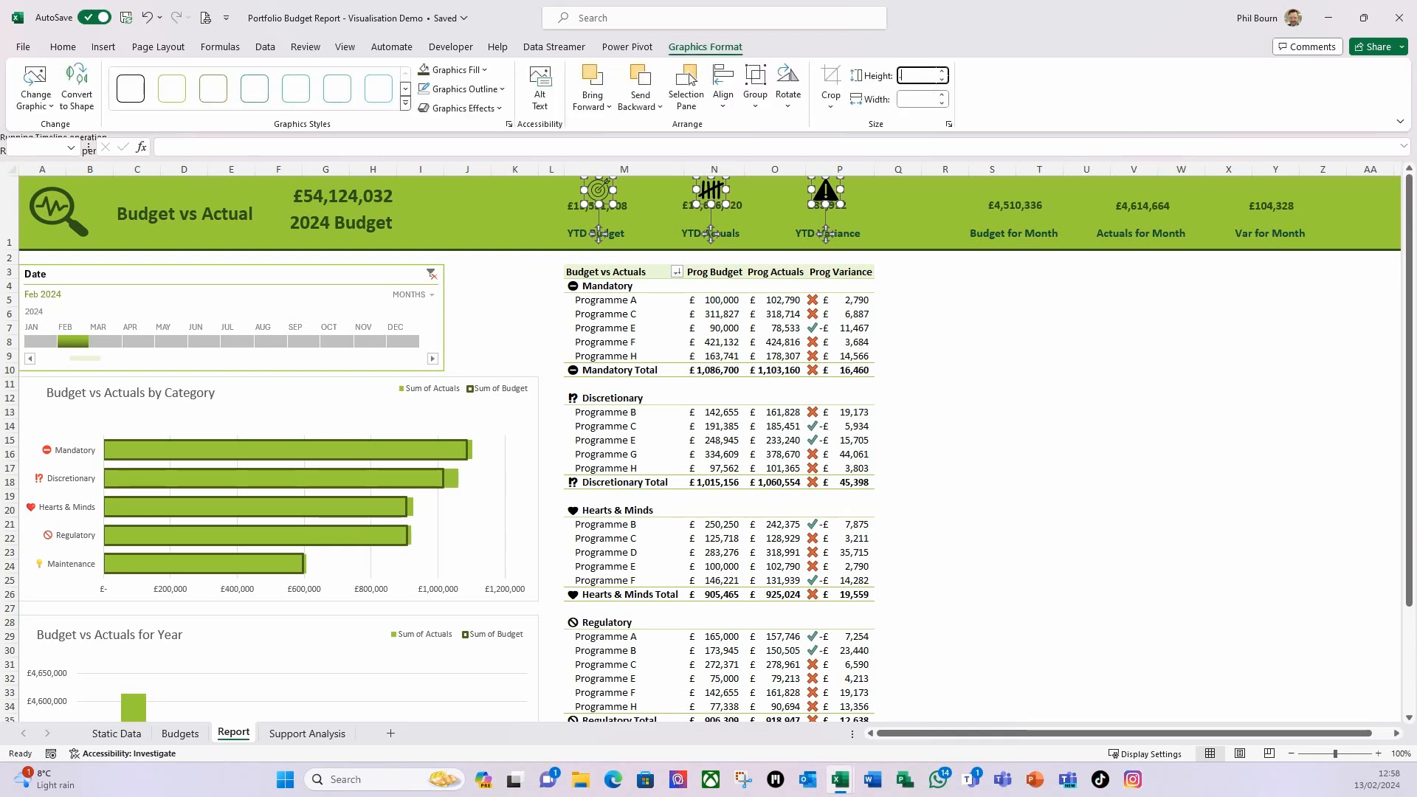
pyautogui.write('.8')
pyautogui.press('Tab')
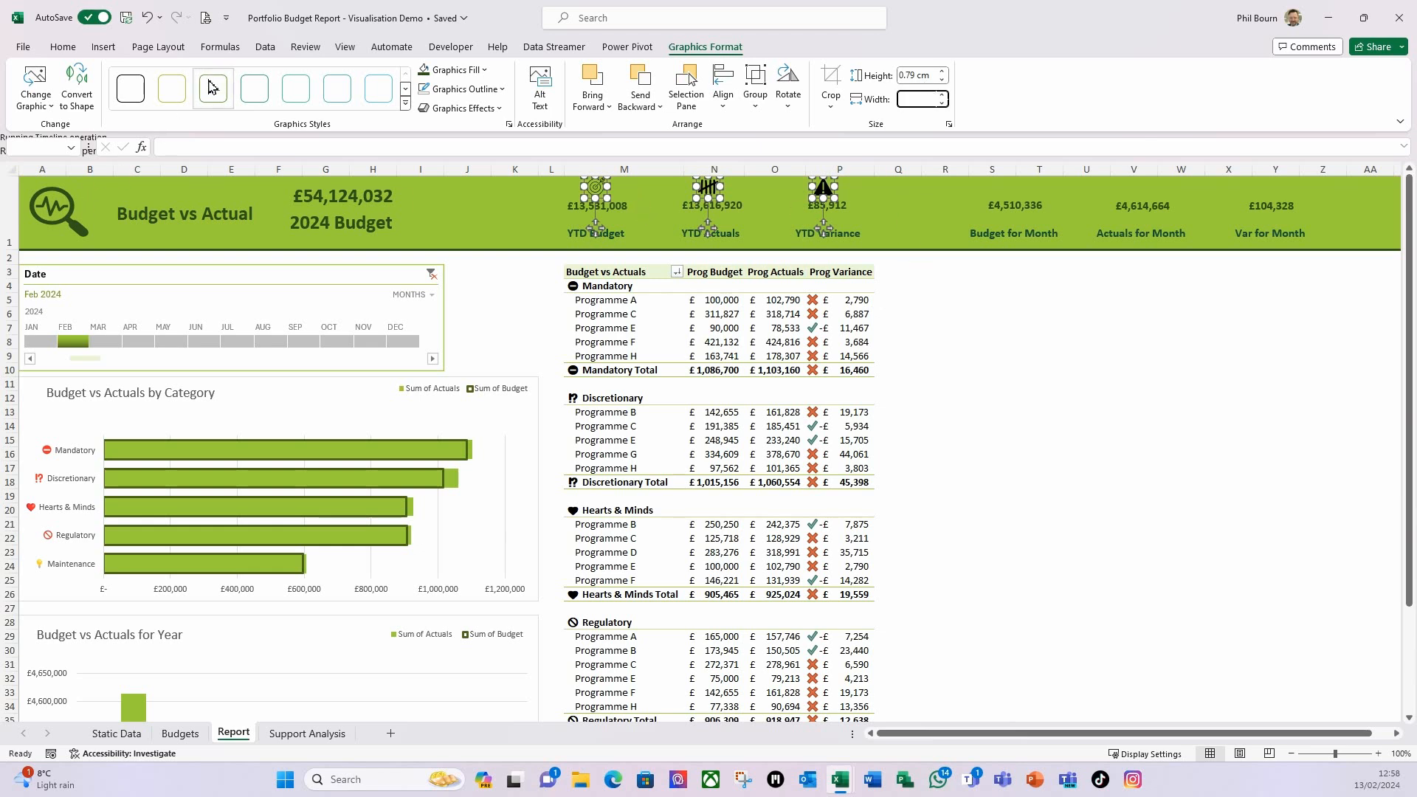
# Step: Fill the three selected YTD icons with the darkest green theme colour and deselect them
pyautogui.click(486, 71)
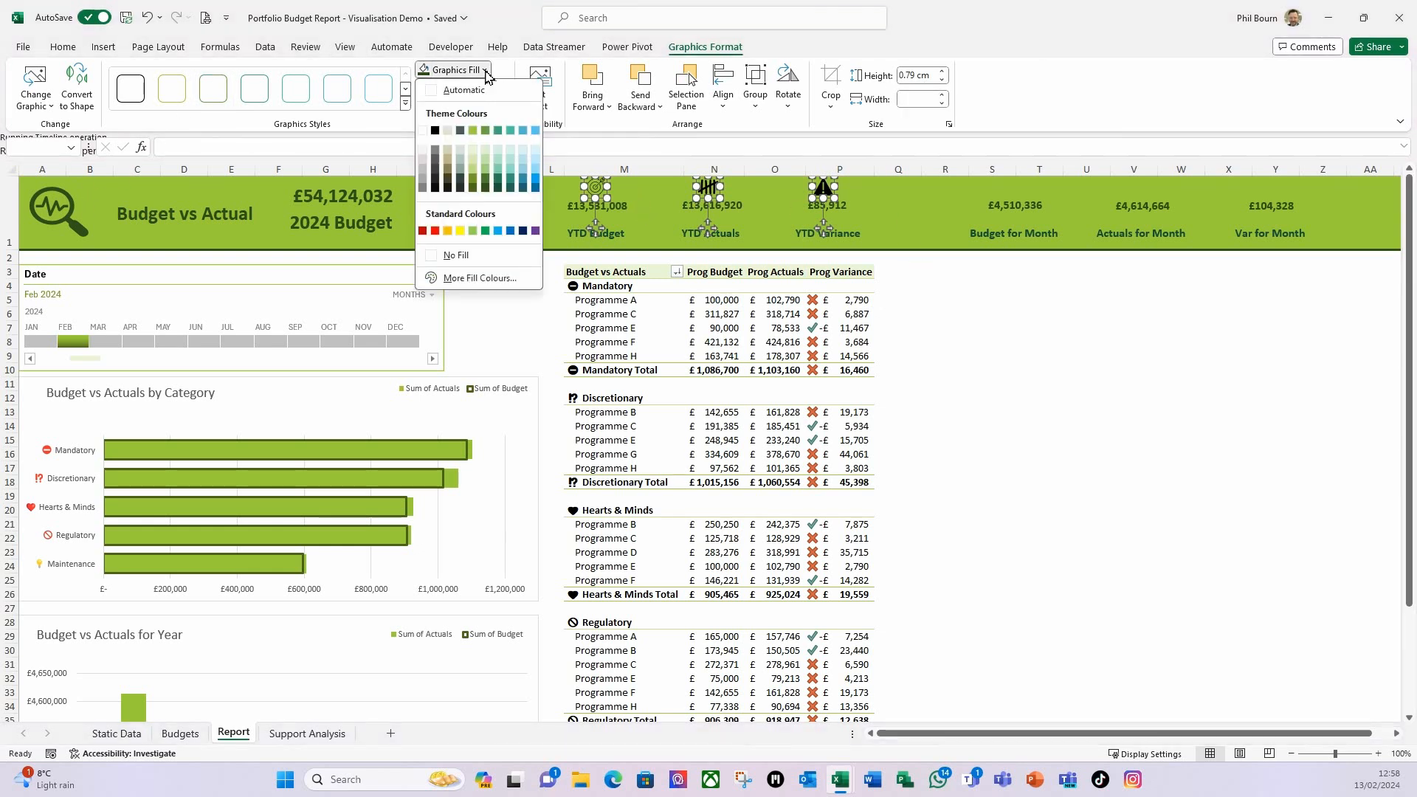
pyautogui.click(485, 185)
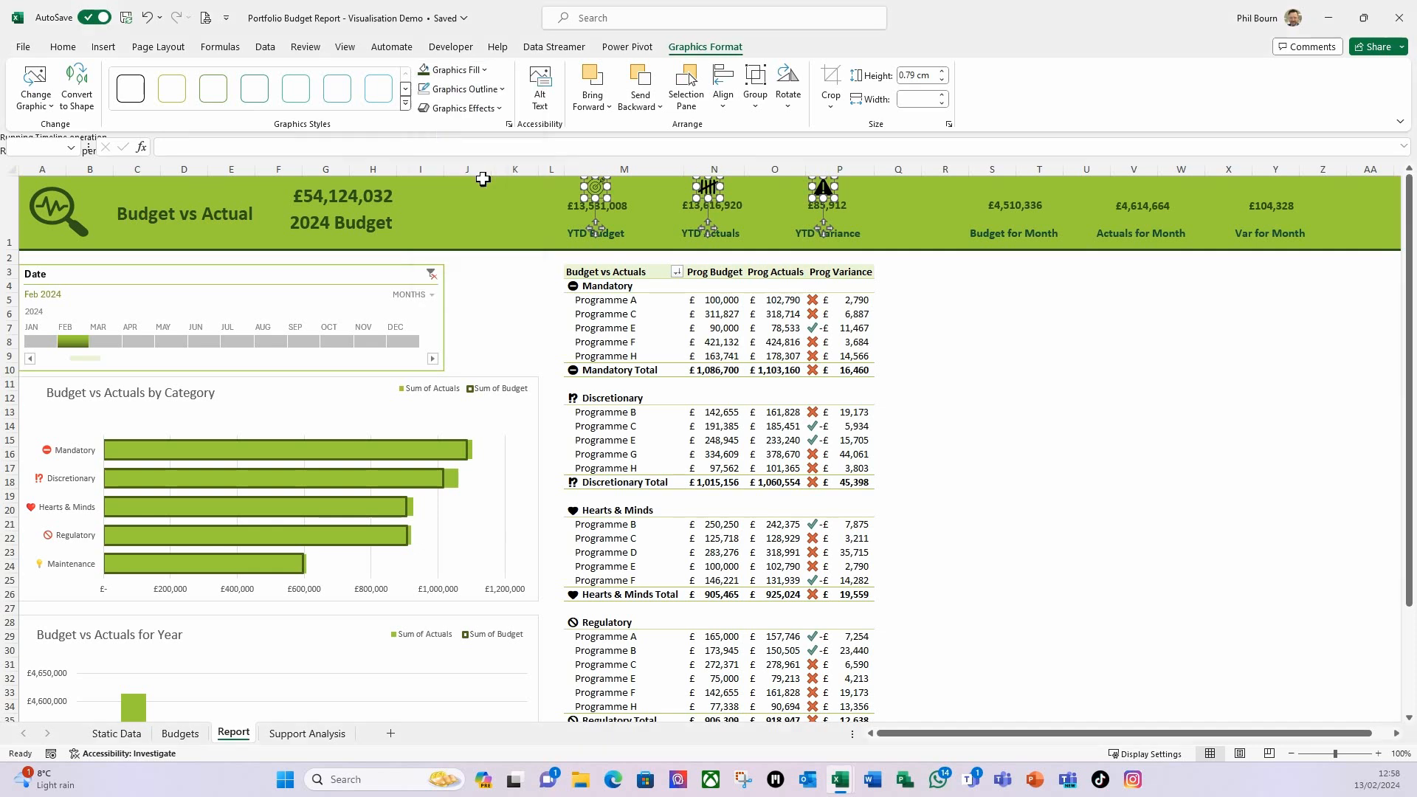
pyautogui.click(992, 356)
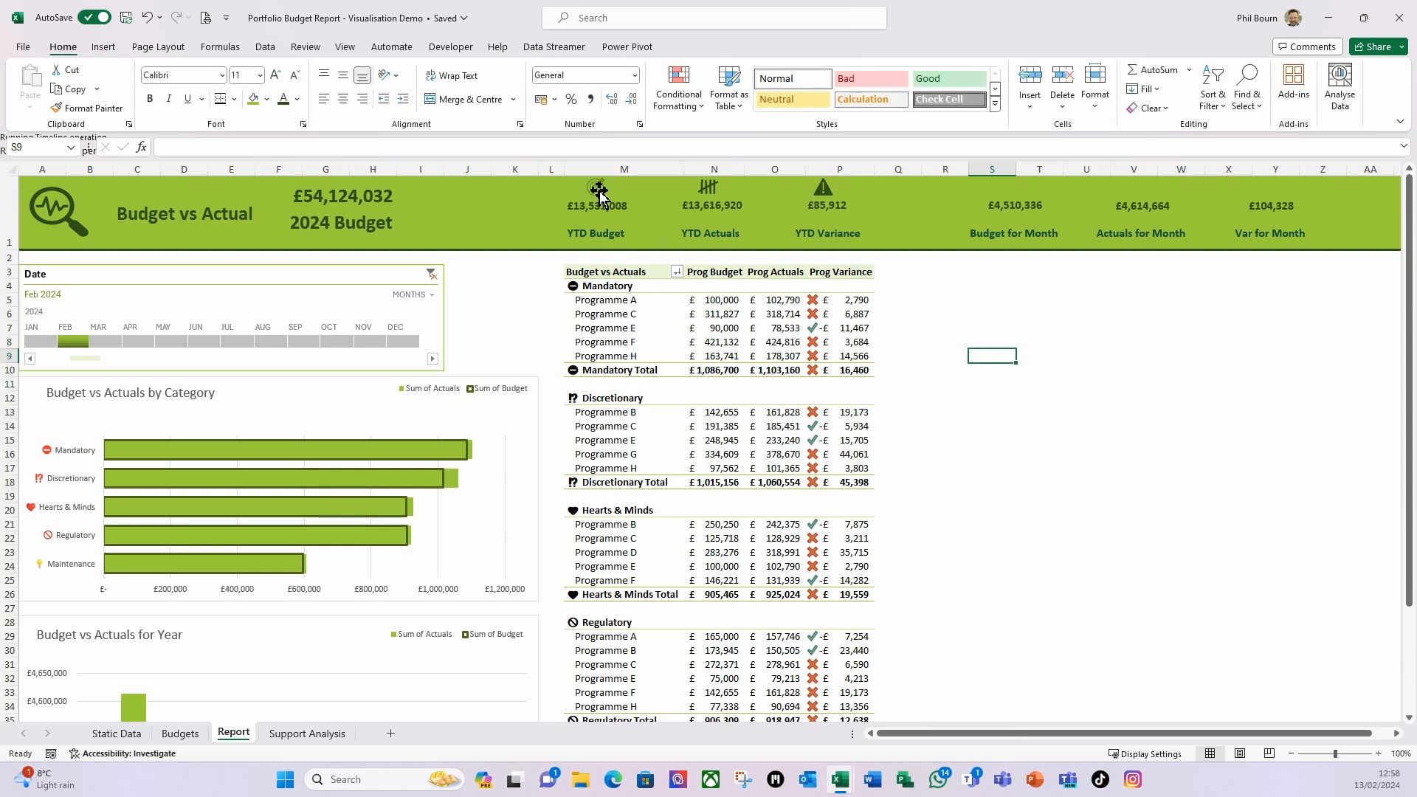
# Step: Copy the target, tally and warning icons from the YTD figures to above the three monthly figures in the banner
pyautogui.click(600, 194)
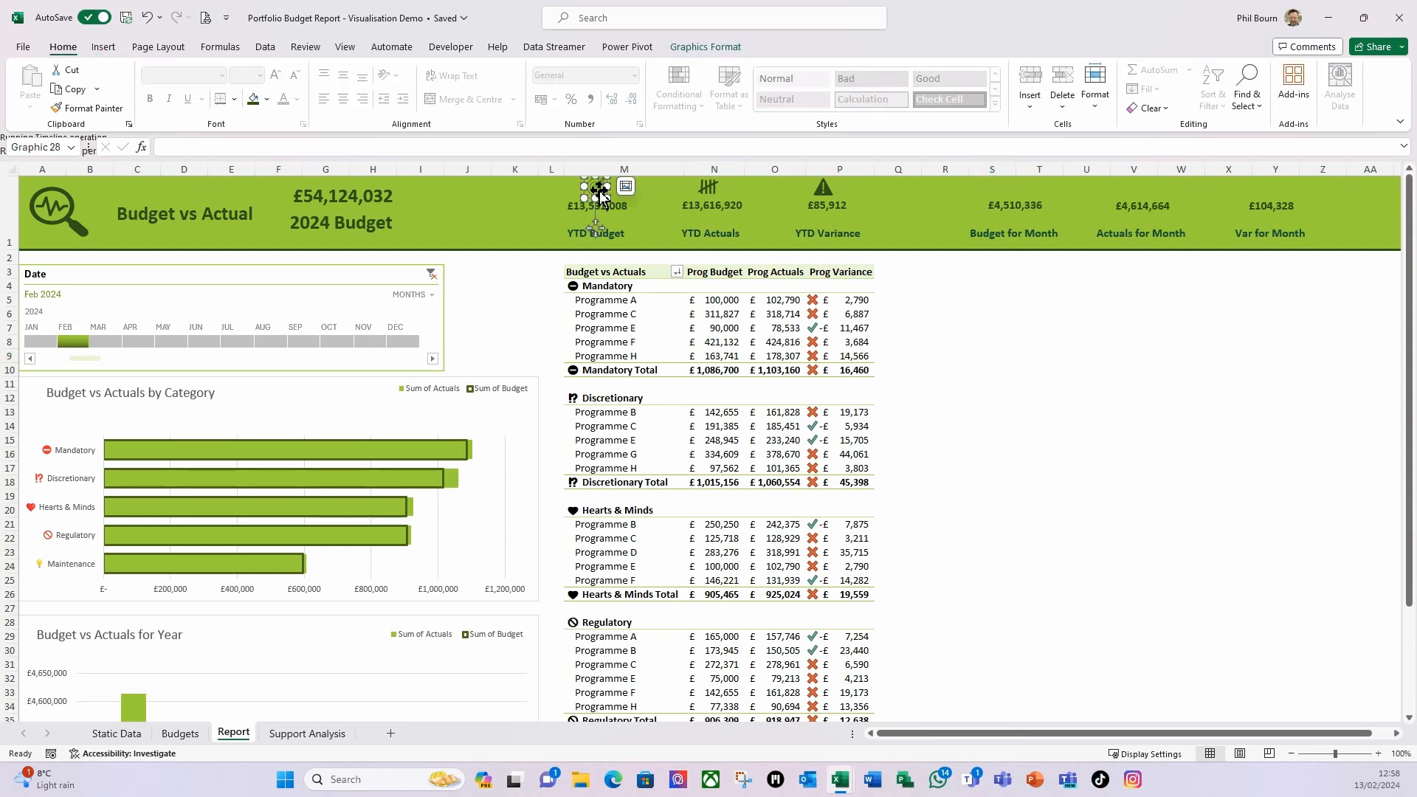
pyautogui.keyDown('ctrl'); pyautogui.click(713, 196); pyautogui.keyUp('ctrl')
pyautogui.keyDown('ctrl'); pyautogui.click(832, 196); pyautogui.keyUp('ctrl')
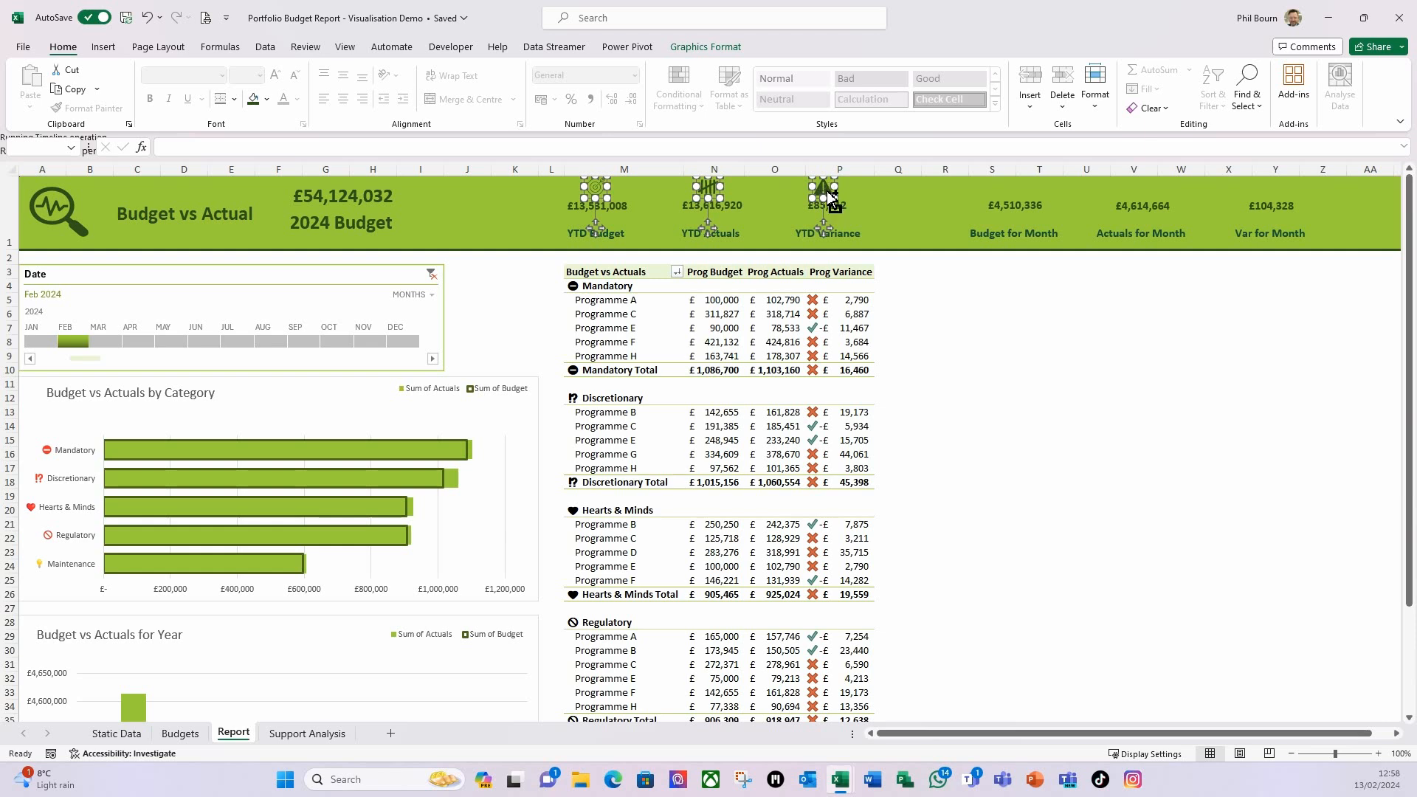
pyautogui.moveTo(832, 197); pyautogui.dragTo(1258, 191)
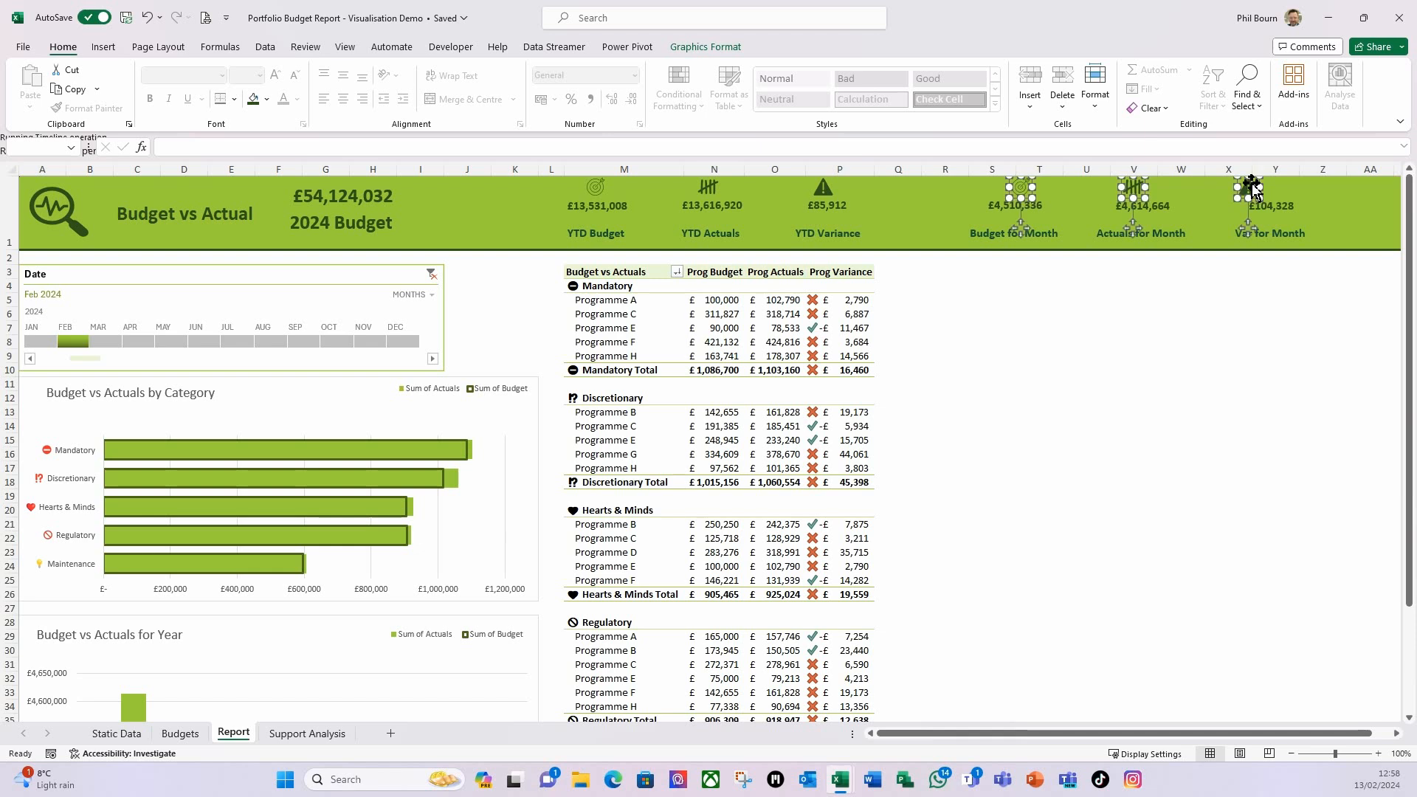
pyautogui.click(1142, 294)
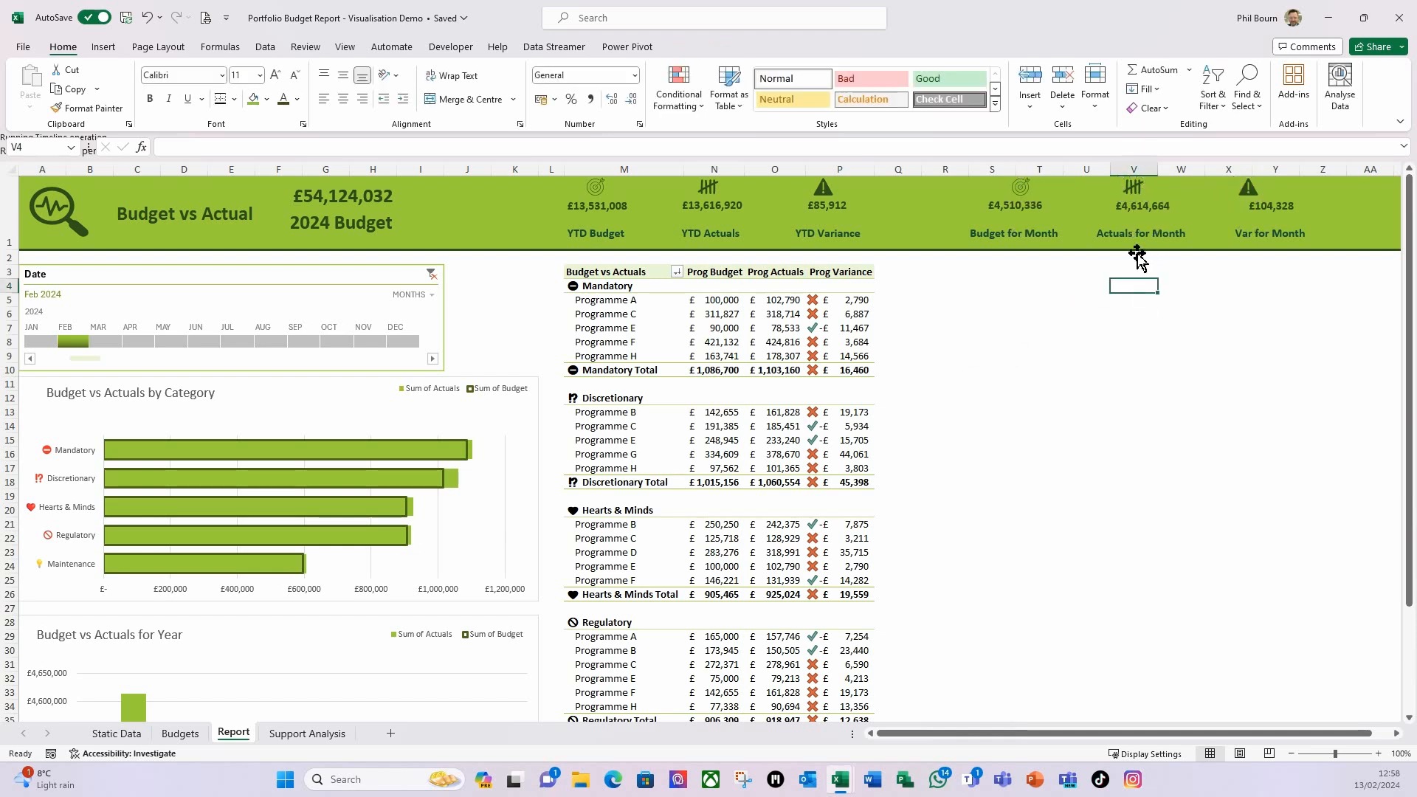
# Step: Centre the copied tally icon over Actuals for Month and the copied warning triangle over Var for Month
pyautogui.click(1135, 189)
pyautogui.moveTo(1133, 227); pyautogui.dragTo(1143, 229)
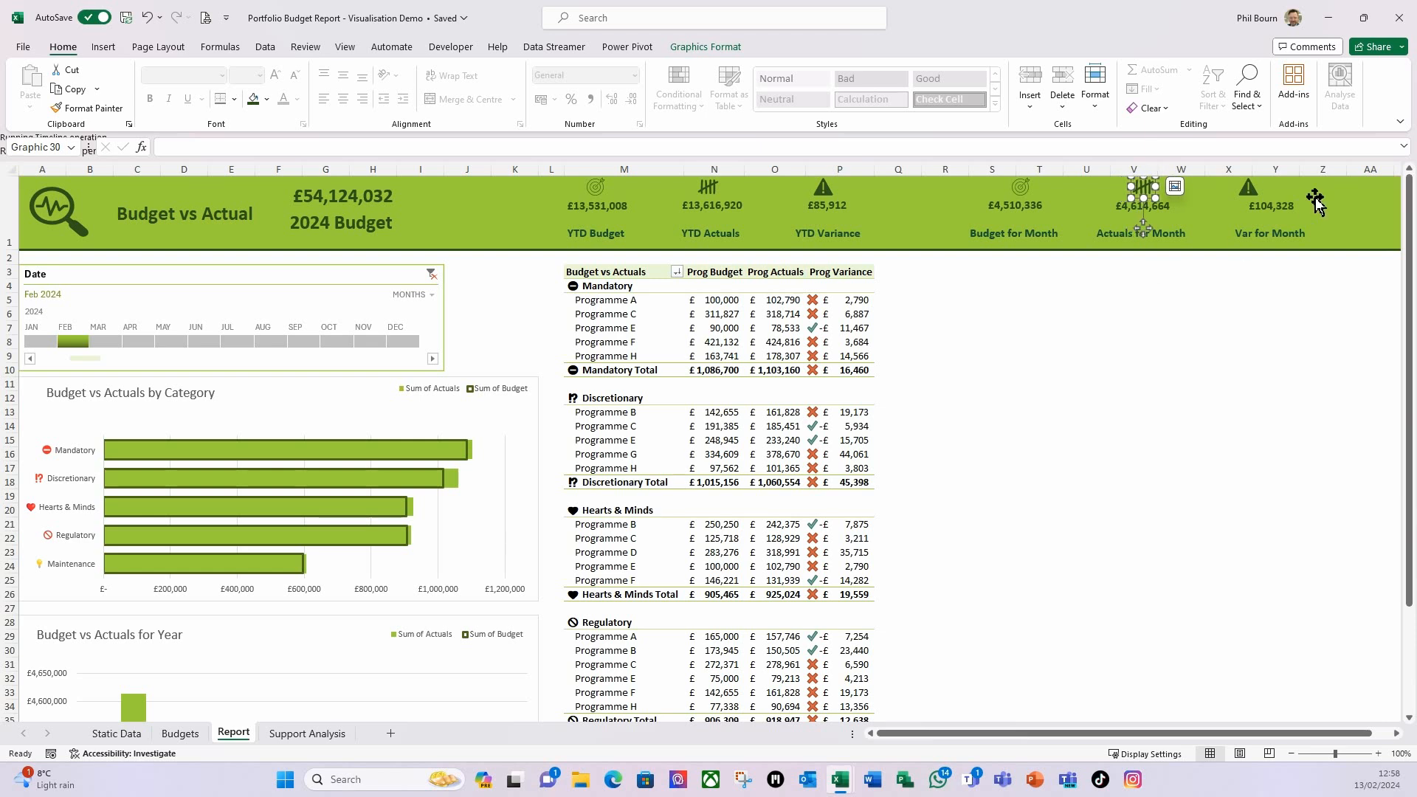
pyautogui.click(1247, 191)
pyautogui.press('Right')
pyautogui.press('Right')
pyautogui.press('Right')
pyautogui.press('Right')
pyautogui.press('Right')
pyautogui.press('Right')
pyautogui.press('Right')
pyautogui.press('Right')
pyautogui.press('Right')
pyautogui.press('Right')
pyautogui.press('Right')
pyautogui.press('Right')
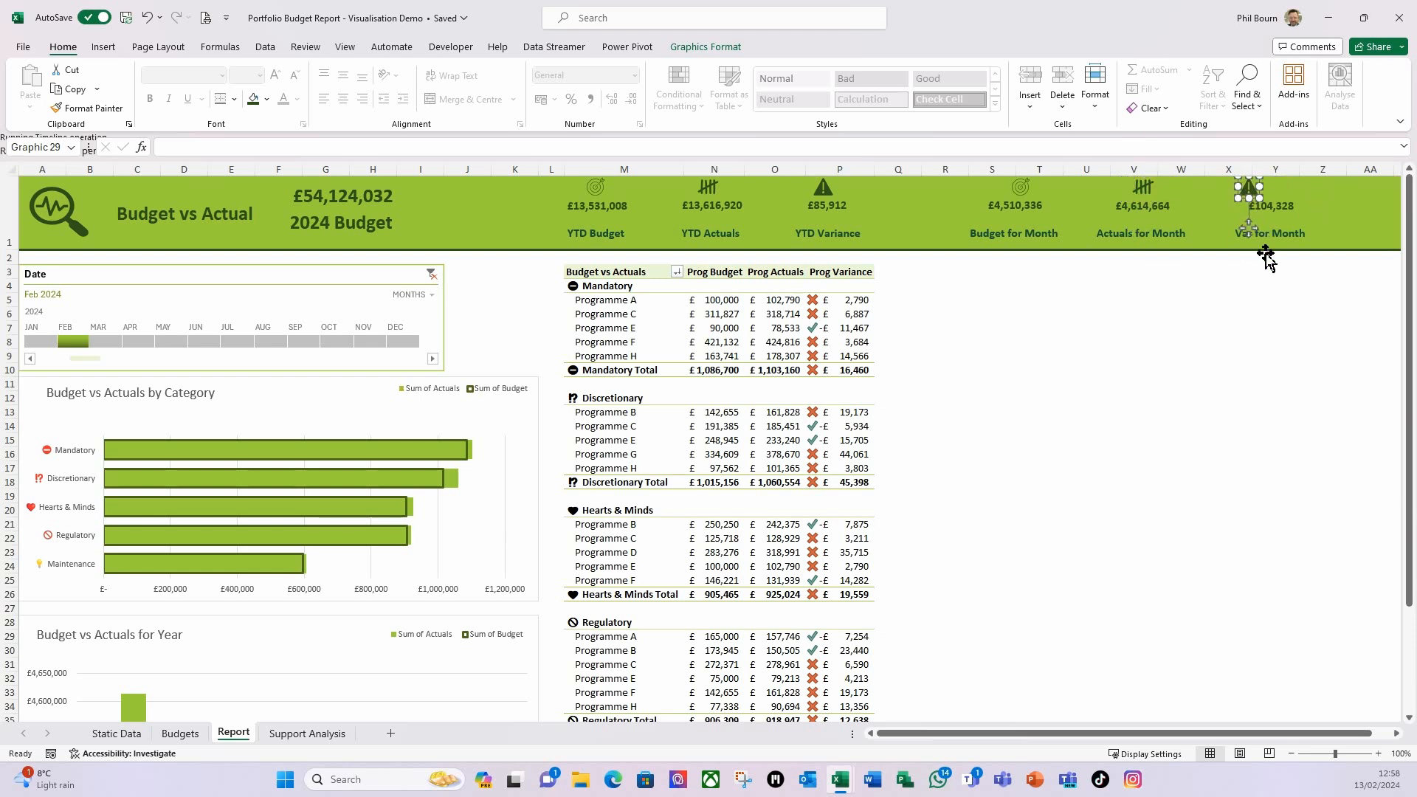
pyautogui.press('Left')
pyautogui.press('Left')
pyautogui.press('Left')
pyautogui.press('Left')
pyautogui.press('Left')
pyautogui.press('Left')
pyautogui.press('Left')
pyautogui.press('Right')
pyautogui.press('Right')
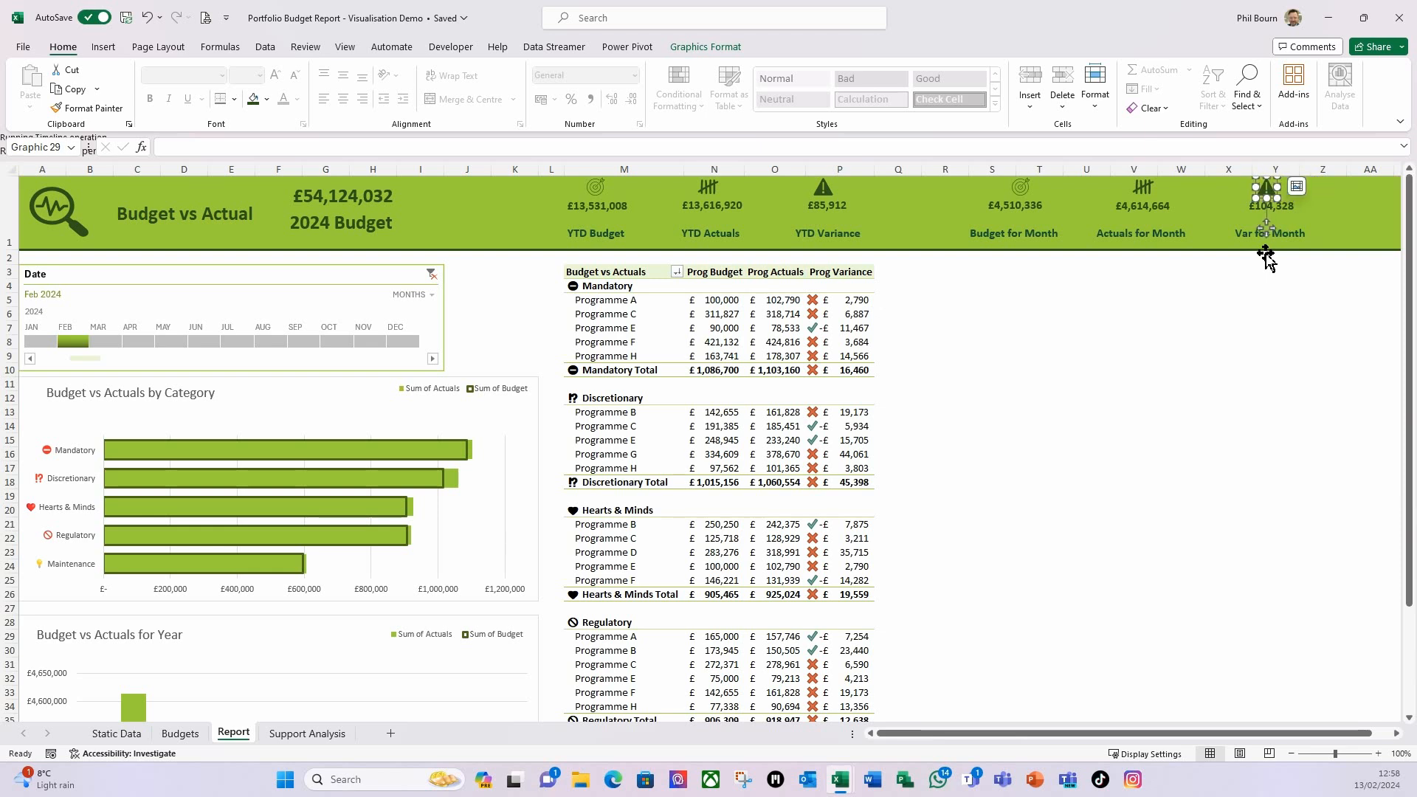
pyautogui.click(1004, 403)
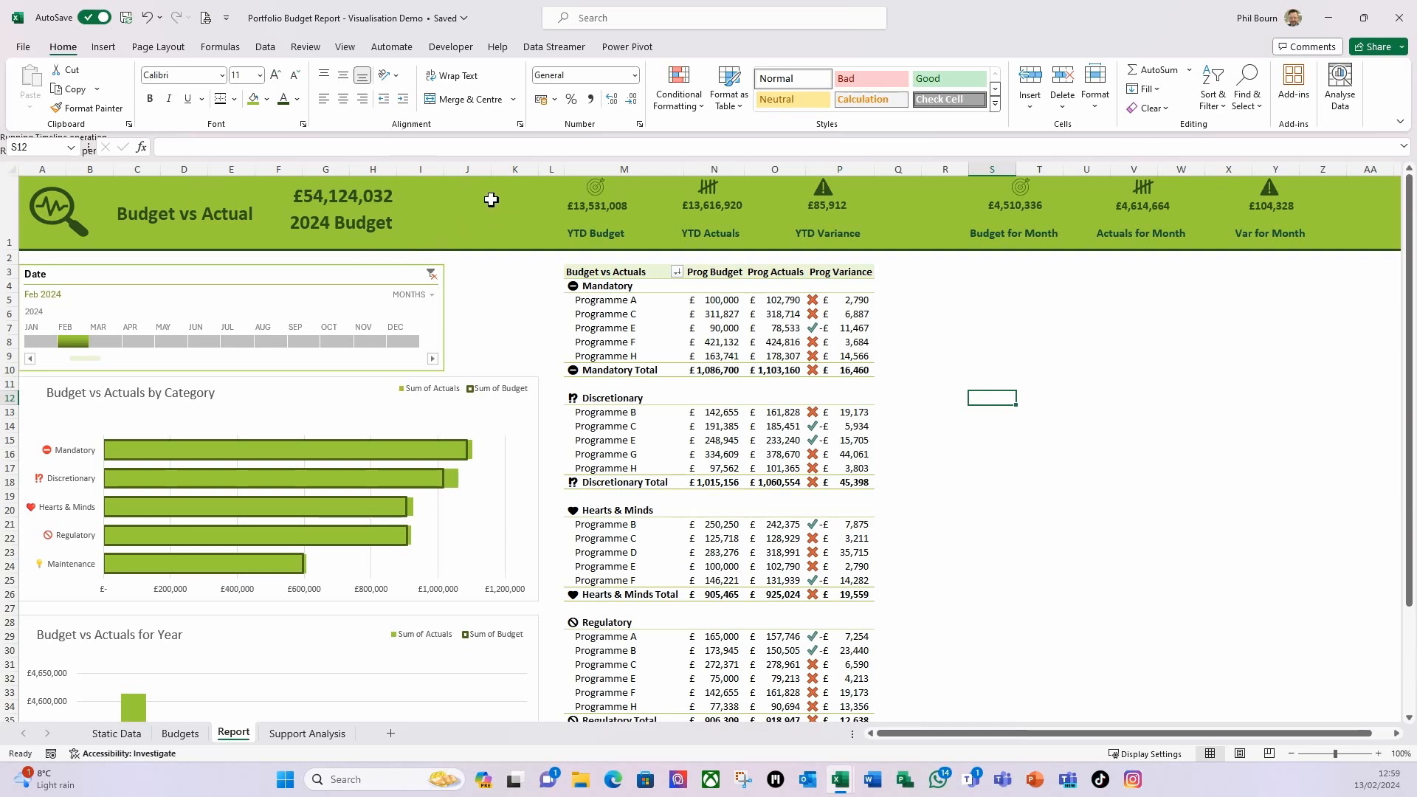
# Step: Add a thick dark green right border to banner cell J1, dividing the 2024 Budget from the YTD figures
pyautogui.click(472, 185)
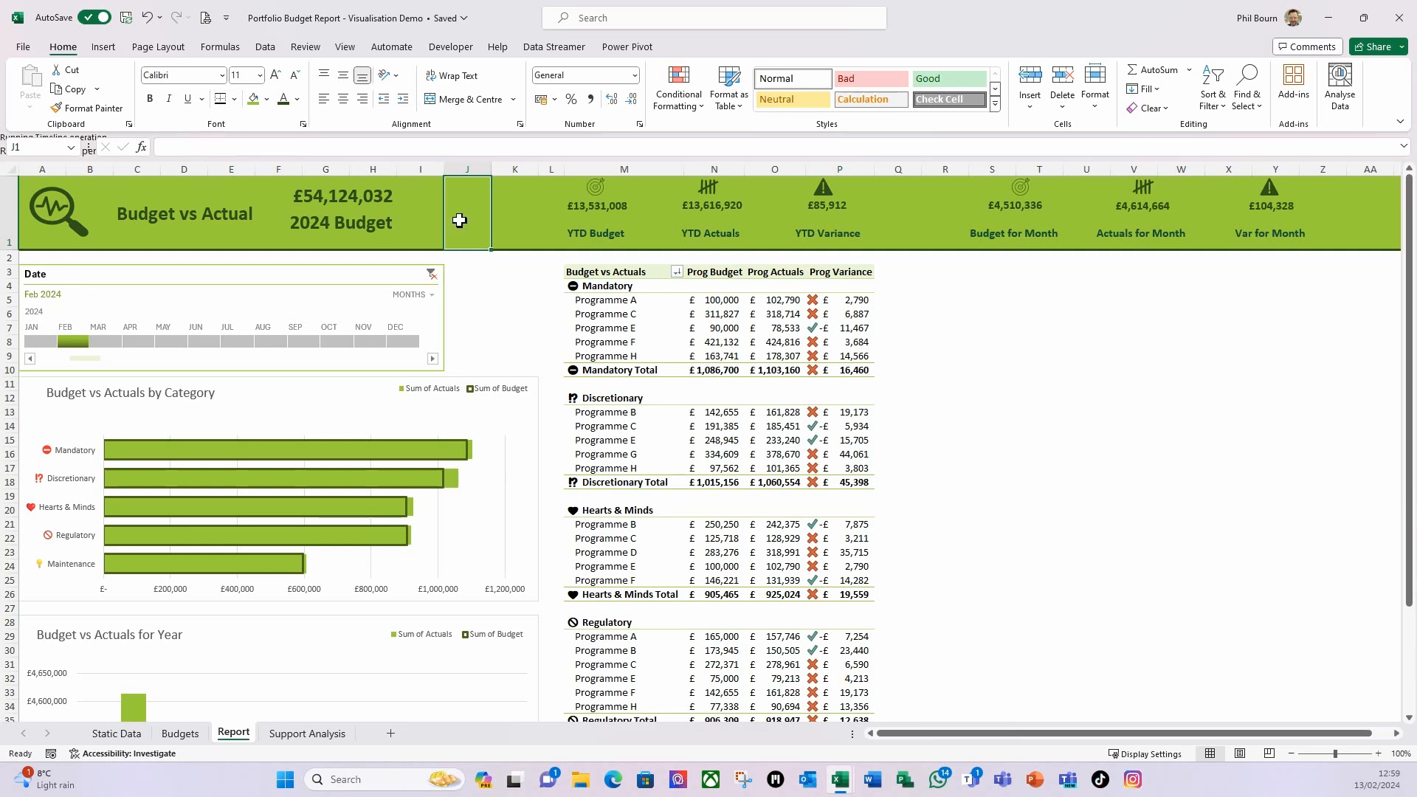
pyautogui.rightClick(461, 226)
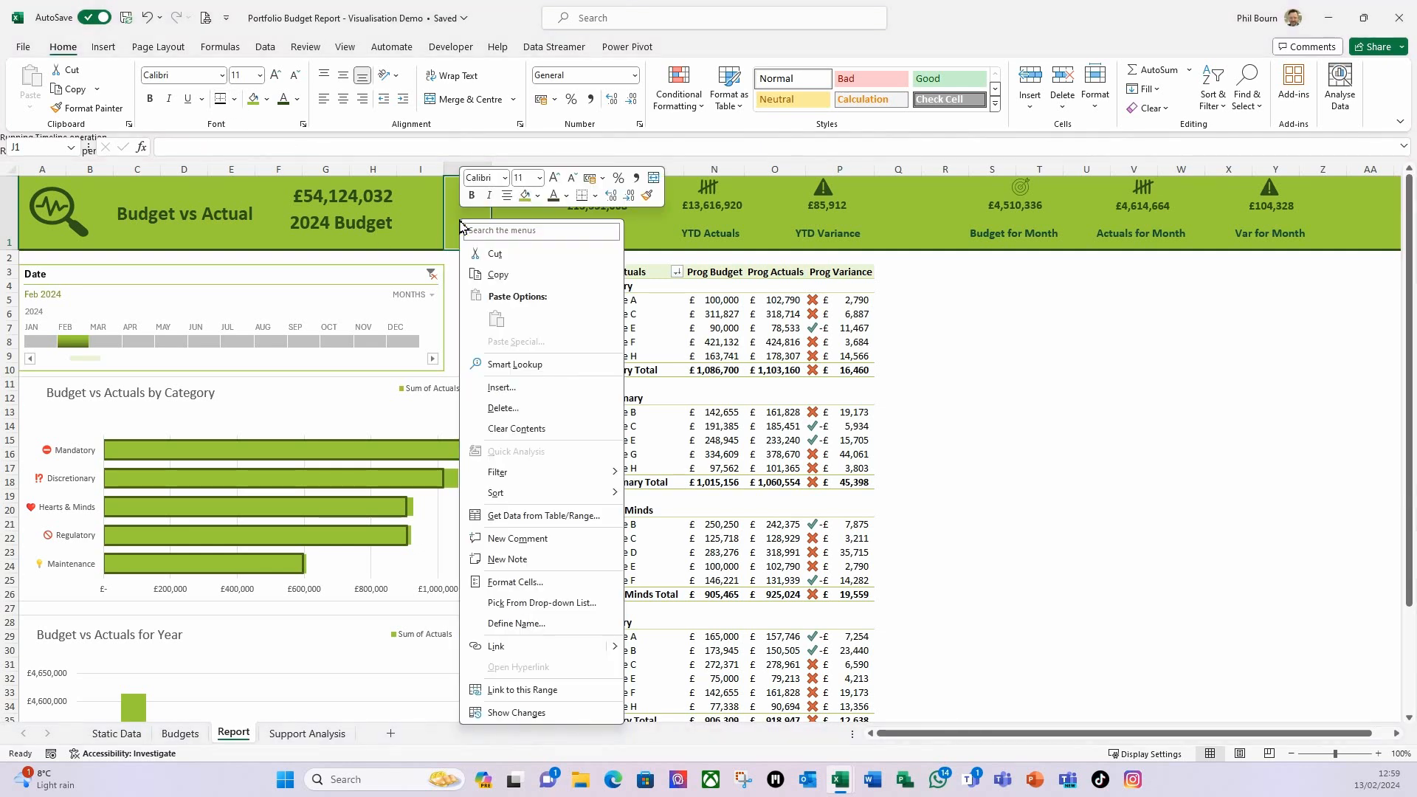
pyautogui.click(515, 583)
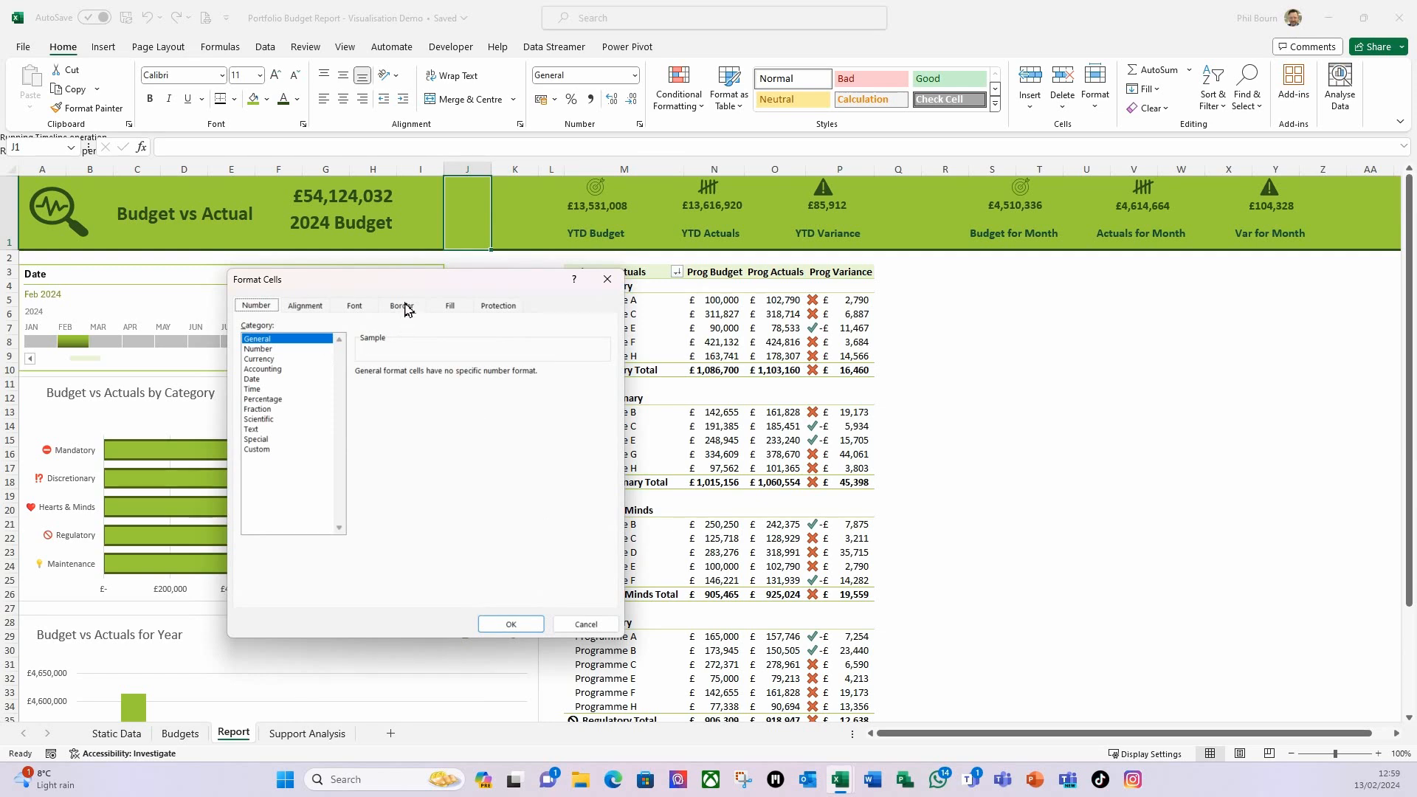
pyautogui.click(405, 307)
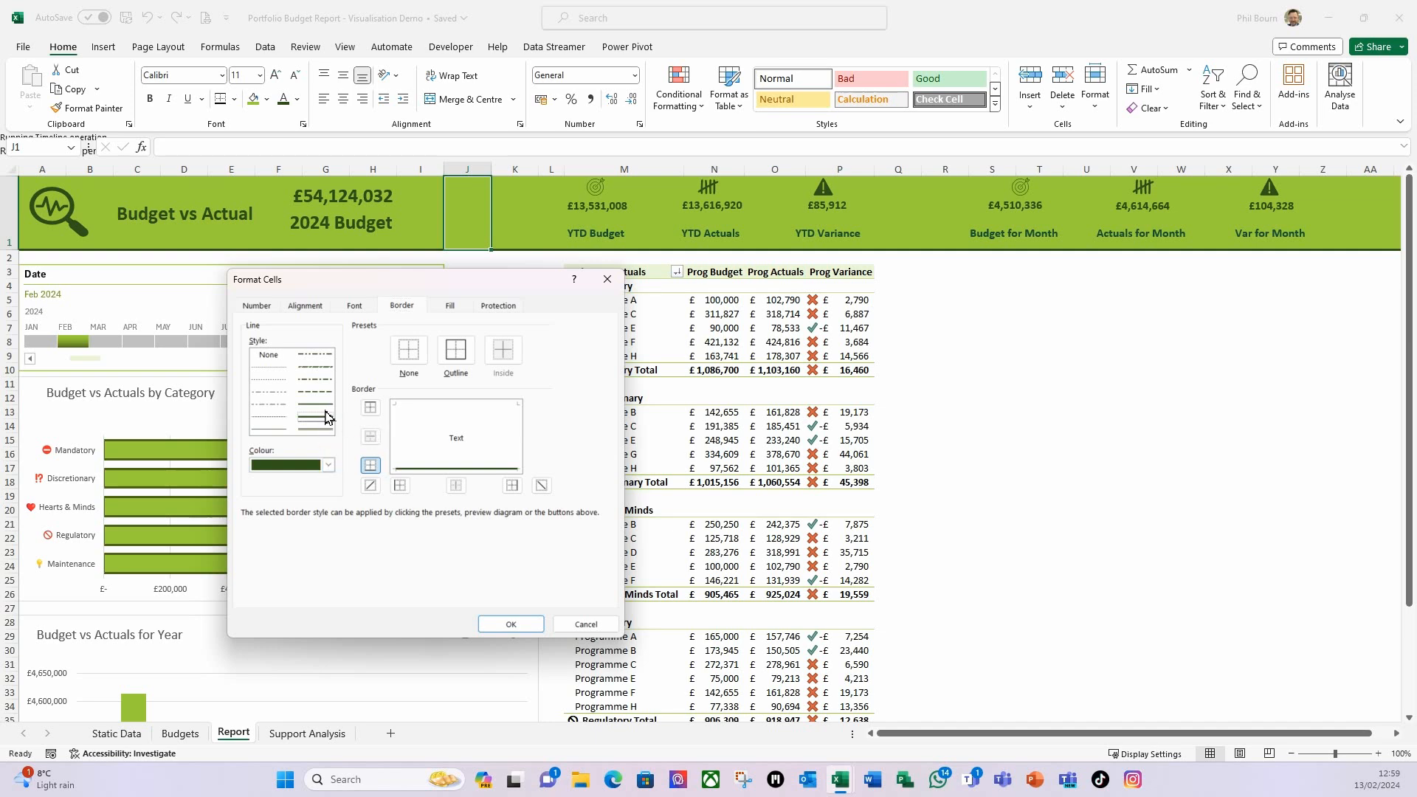
pyautogui.click(520, 444)
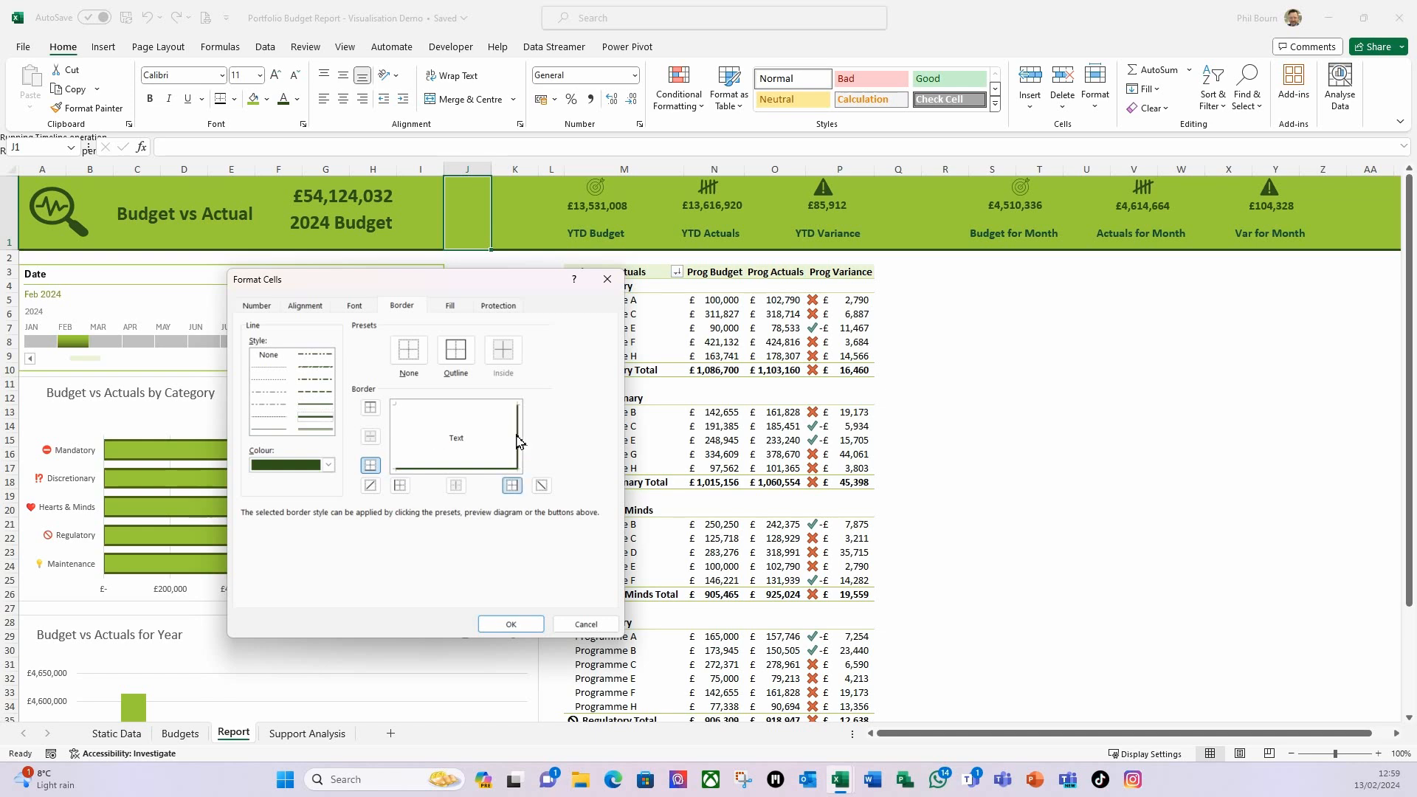
pyautogui.click(530, 625)
pyautogui.click(489, 341)
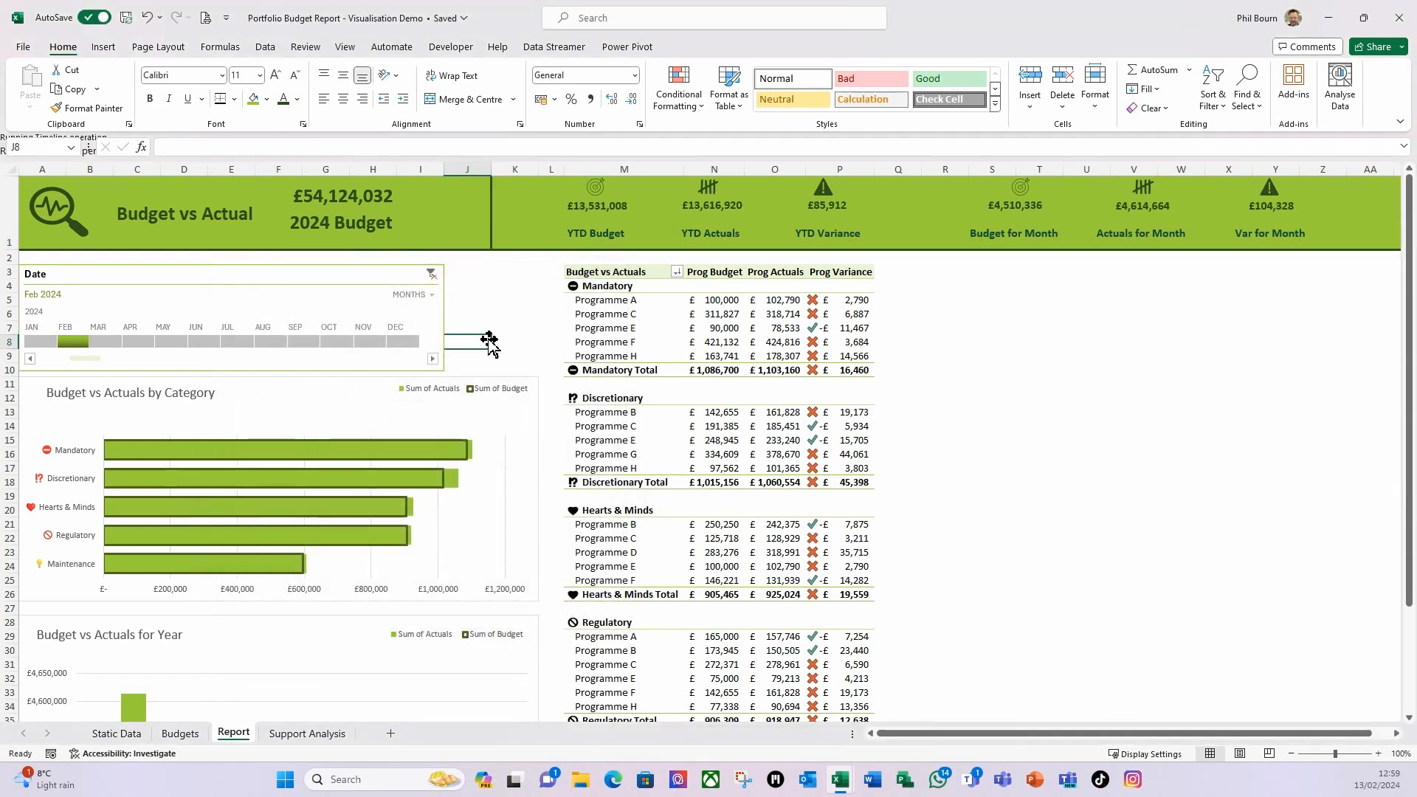
# Step: Add a thick dark green right border to banner cell Q1, dividing the YTD figures from the monthly figures
pyautogui.click(910, 189)
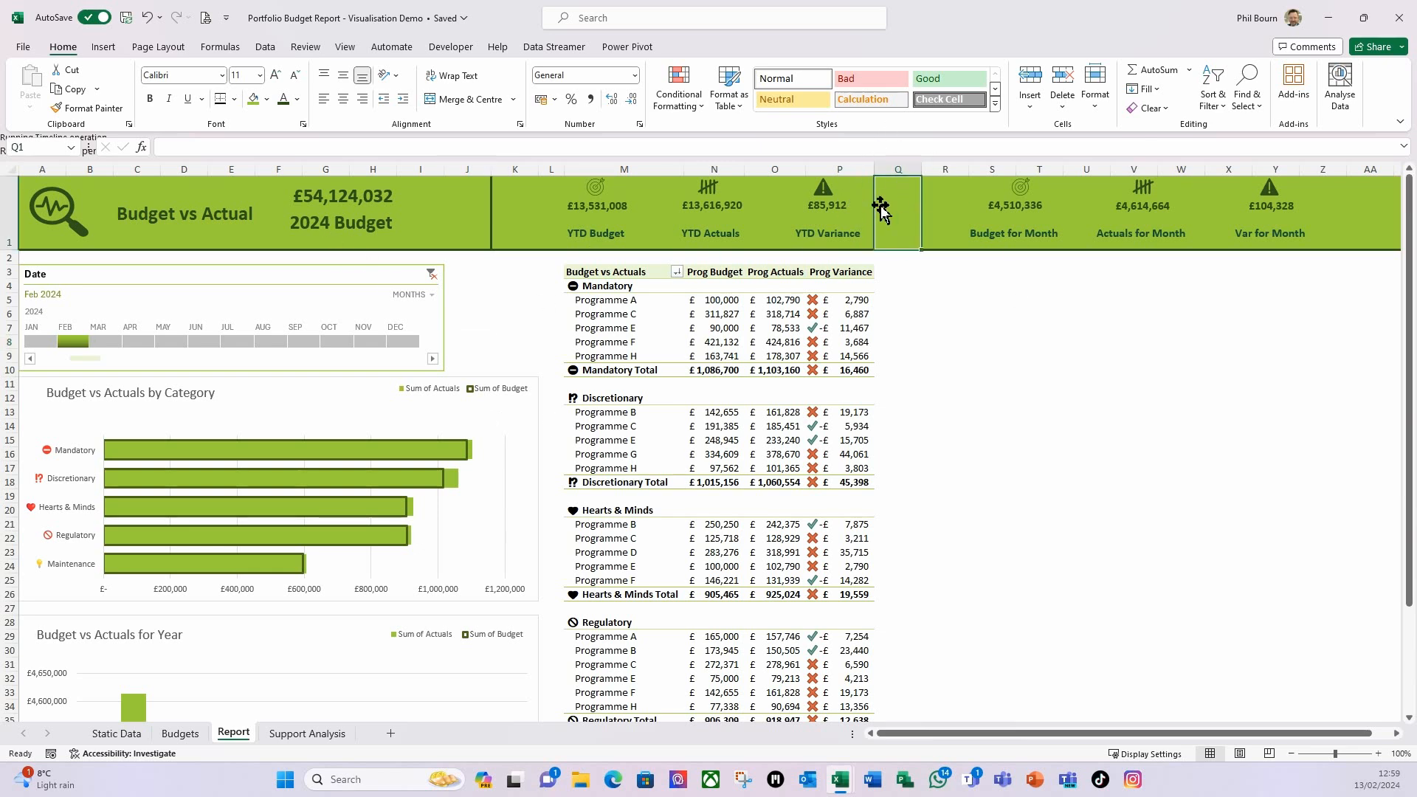
pyautogui.rightClick(909, 204)
pyautogui.click(967, 565)
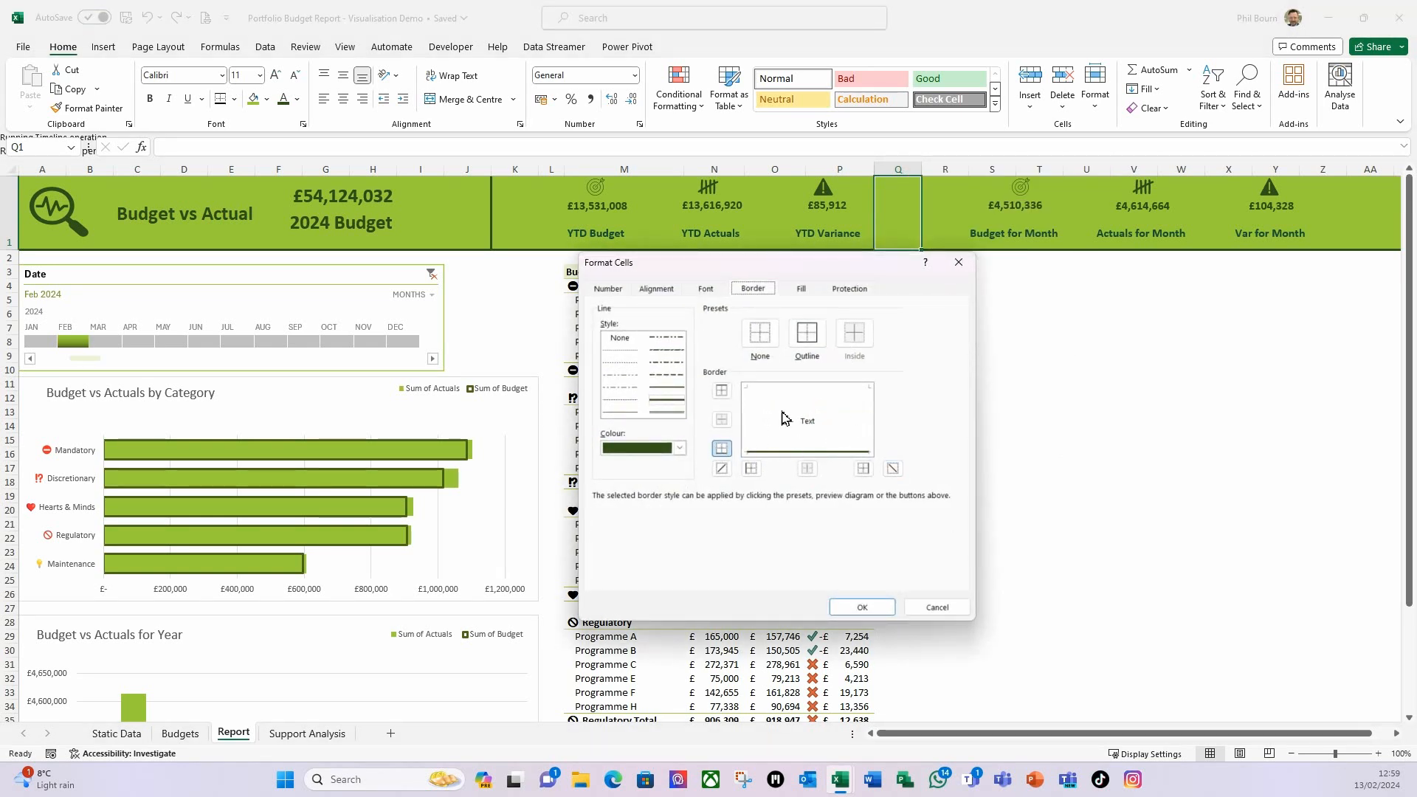
pyautogui.click(678, 410)
pyautogui.click(872, 423)
pyautogui.click(865, 607)
pyautogui.click(1015, 478)
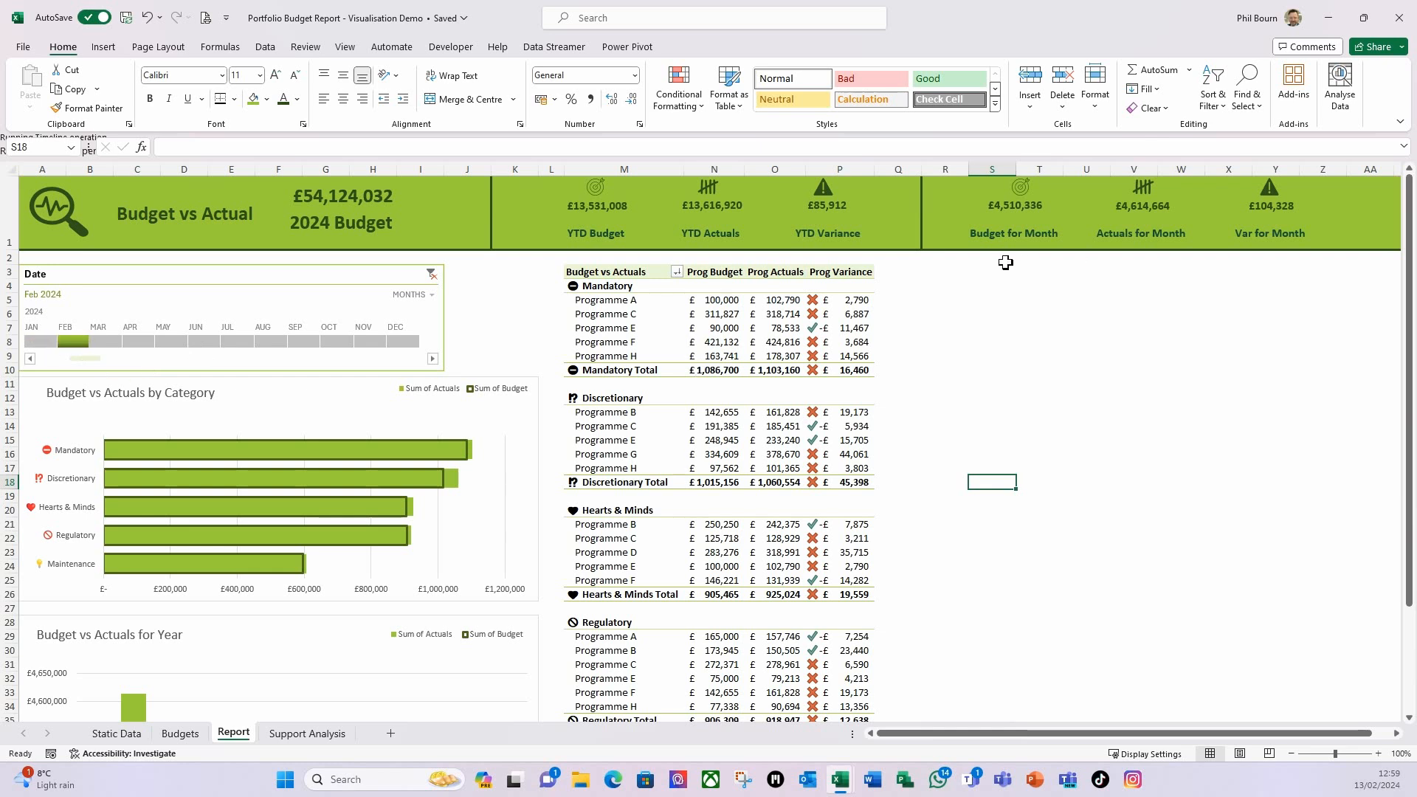
# Step: Test the report by filtering the date timeline to March, April and finally January 2024
pyautogui.click(108, 341)
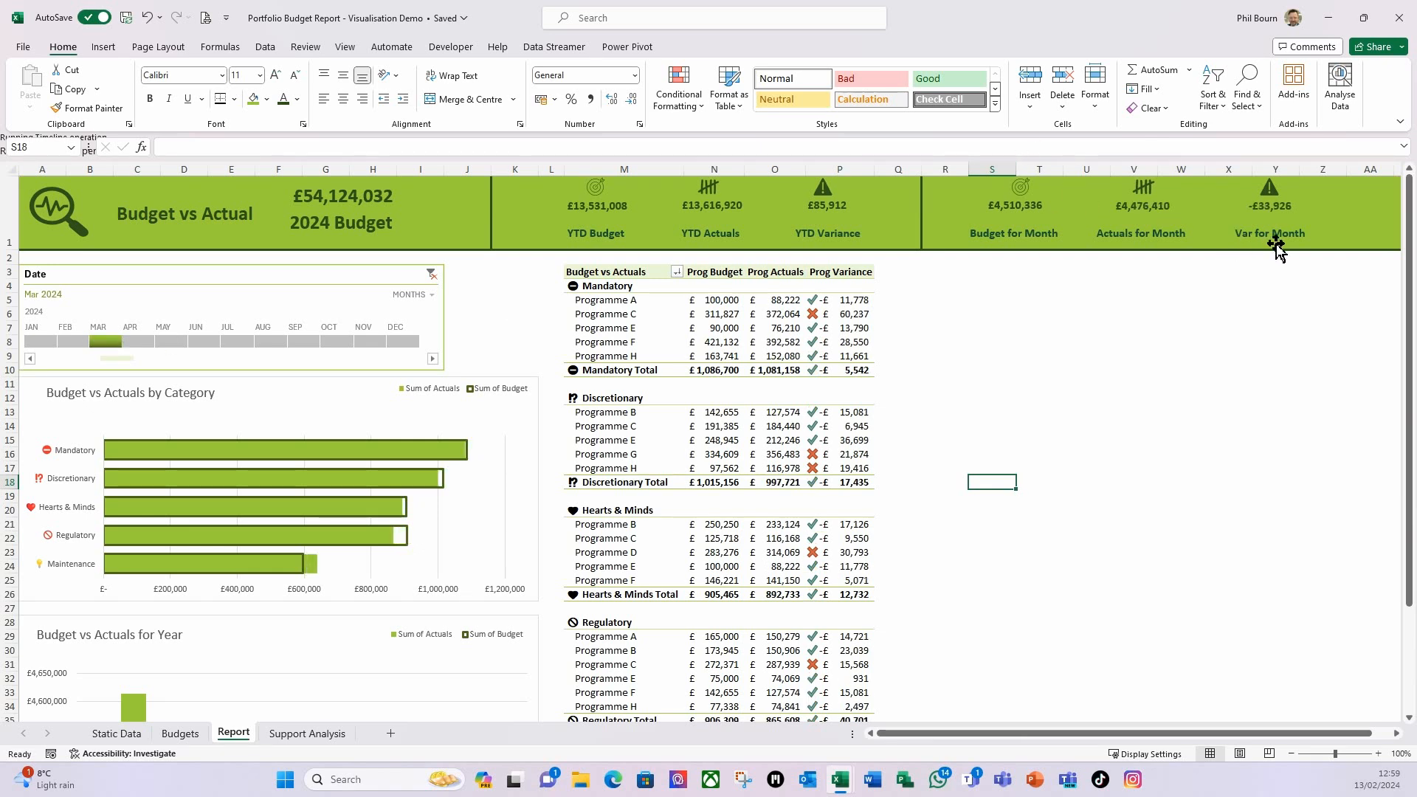
pyautogui.click(138, 342)
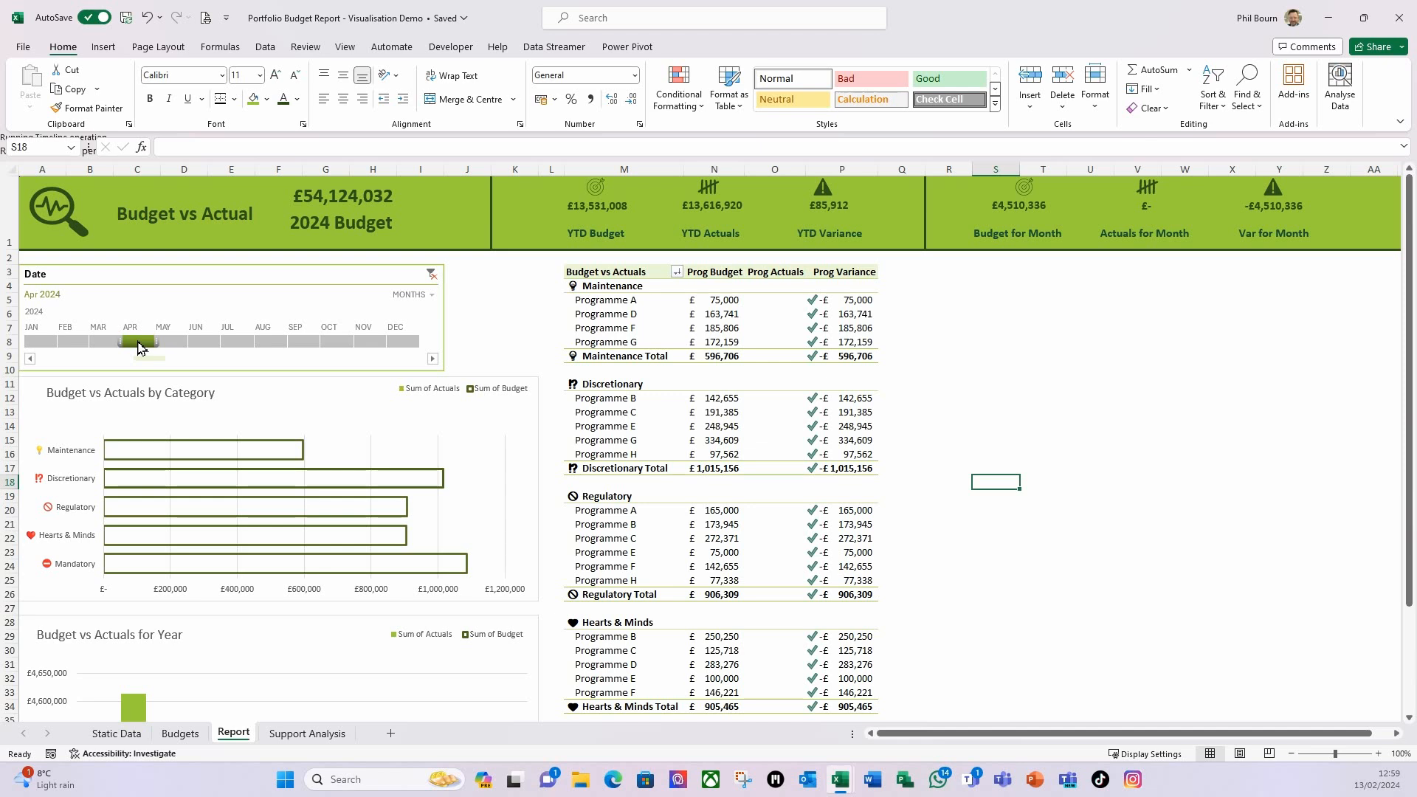
pyautogui.click(41, 342)
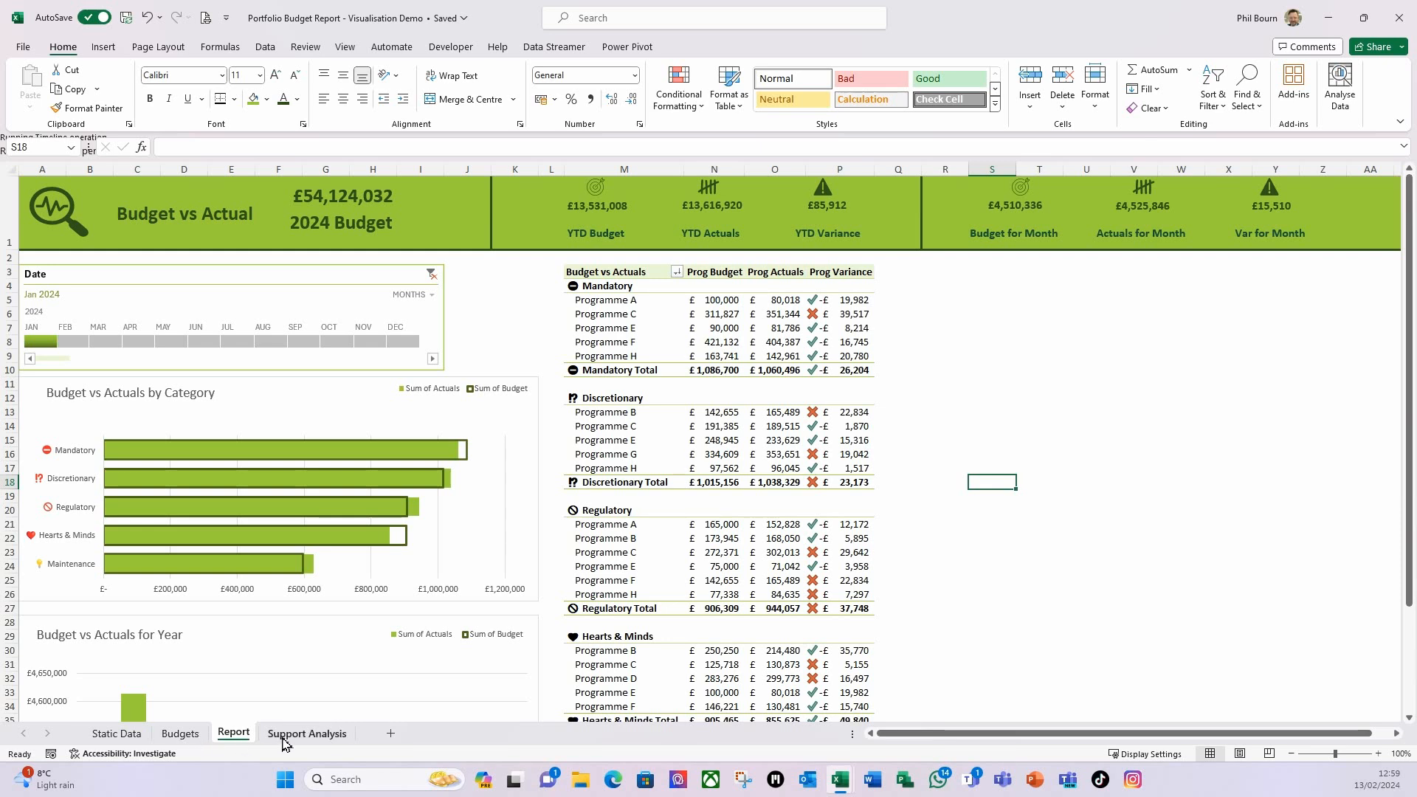
# Step: Select the whole Report sheet and apply the Office theme
pyautogui.click(10, 169)
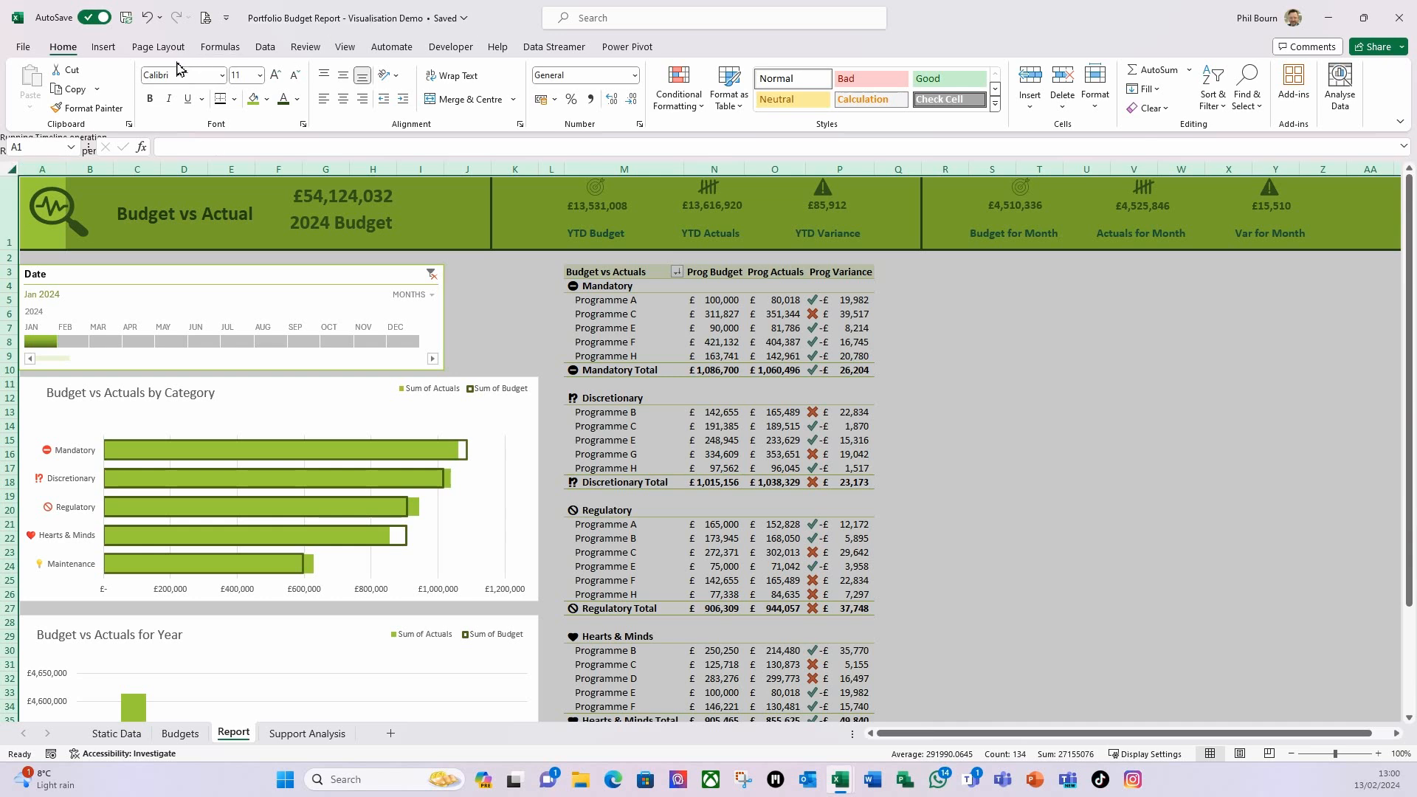
pyautogui.click(158, 46)
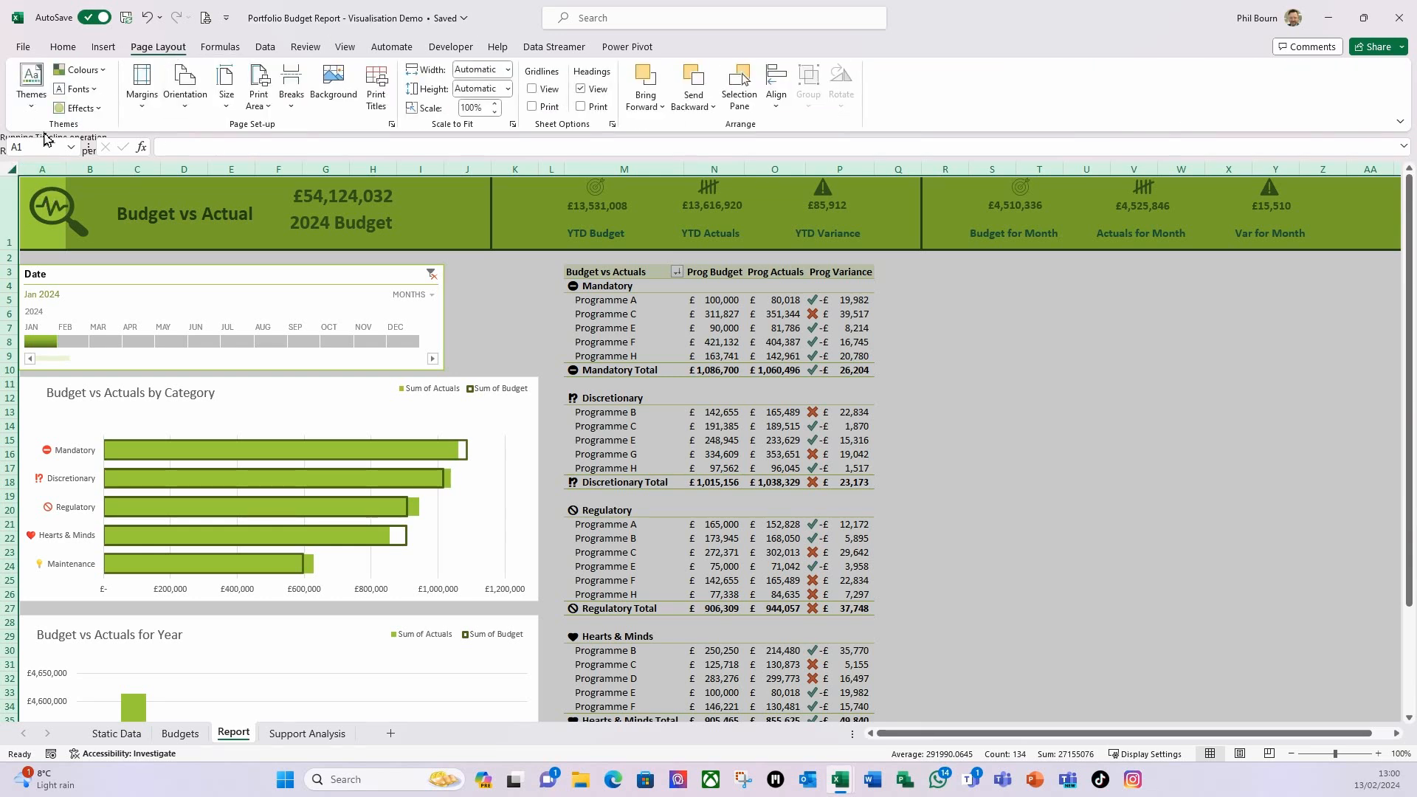
pyautogui.click(35, 110)
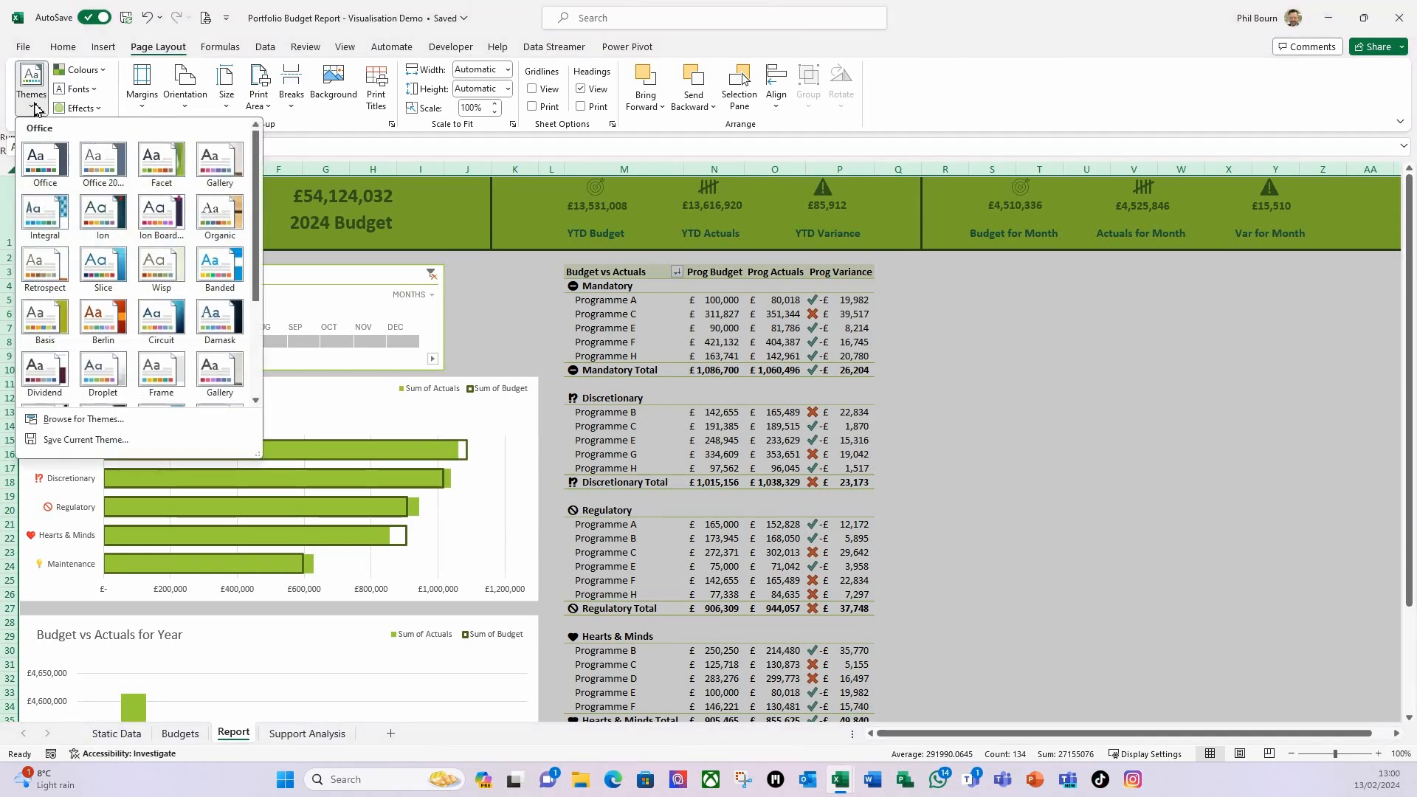
pyautogui.click(46, 165)
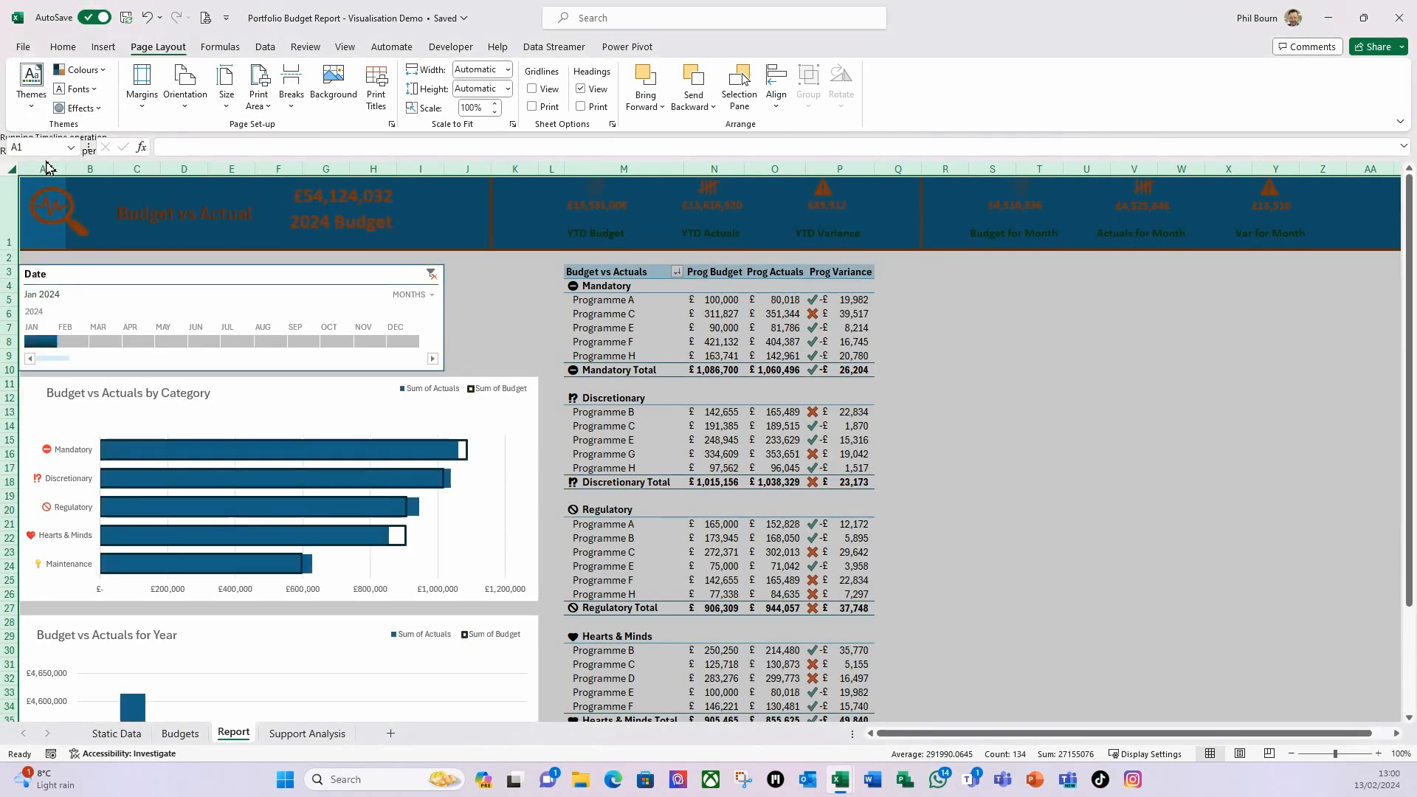
# Step: Change the theme colours to Yellow Orange and deselect the sheet
pyautogui.click(102, 70)
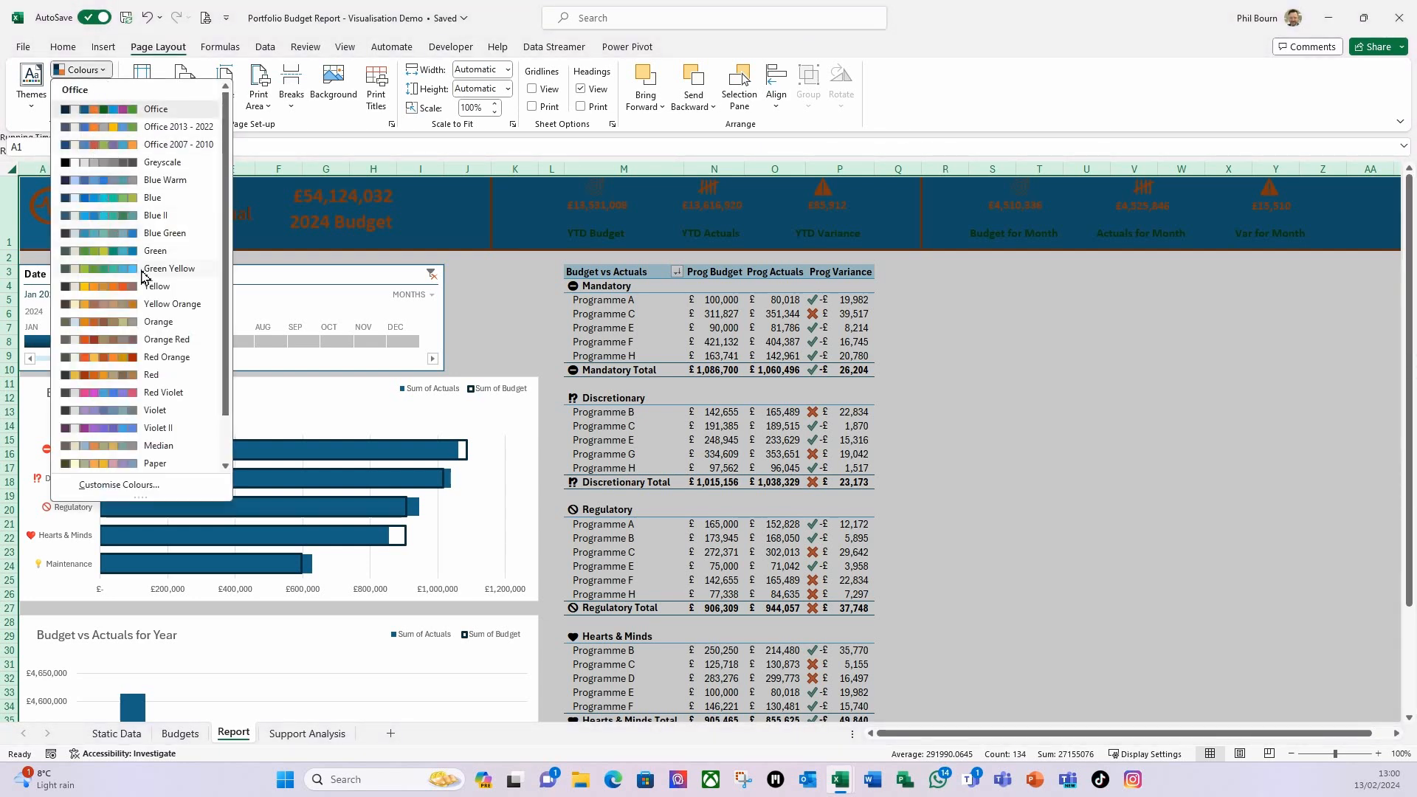
pyautogui.click(116, 309)
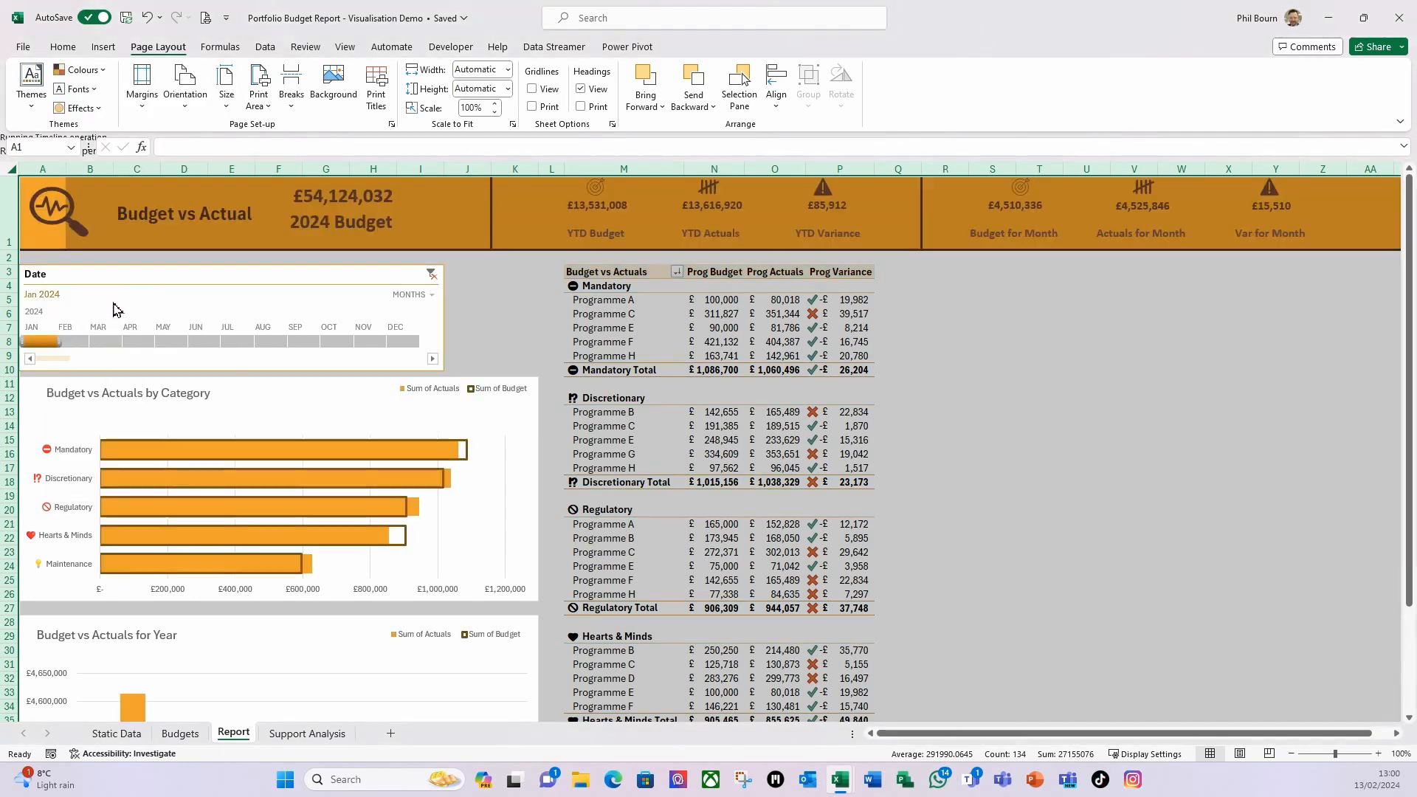
pyautogui.click(1201, 512)
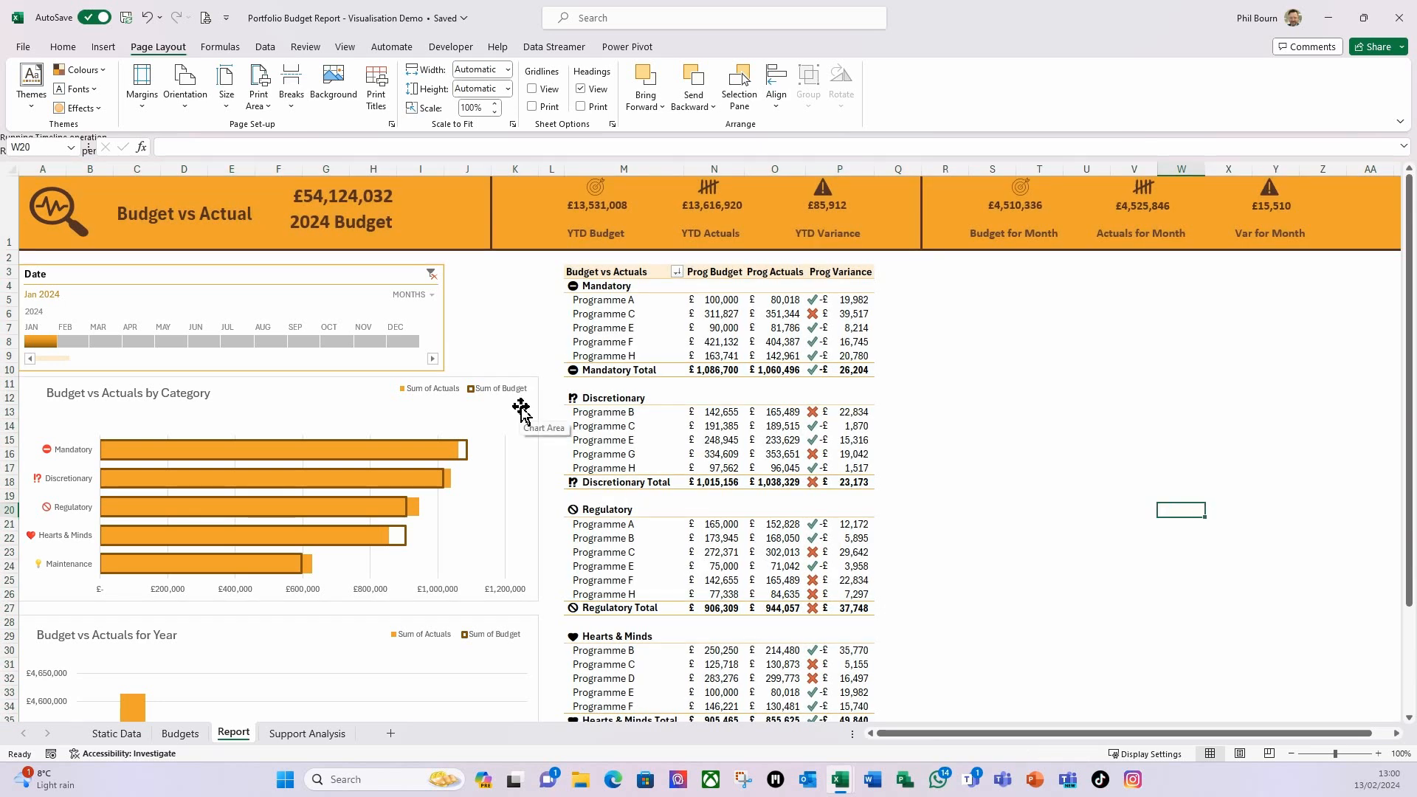
# Step: Check how the new colours look on the Budgets, Static Data and Support Analysis sheets, and return to Report
pyautogui.click(179, 738)
pyautogui.click(122, 734)
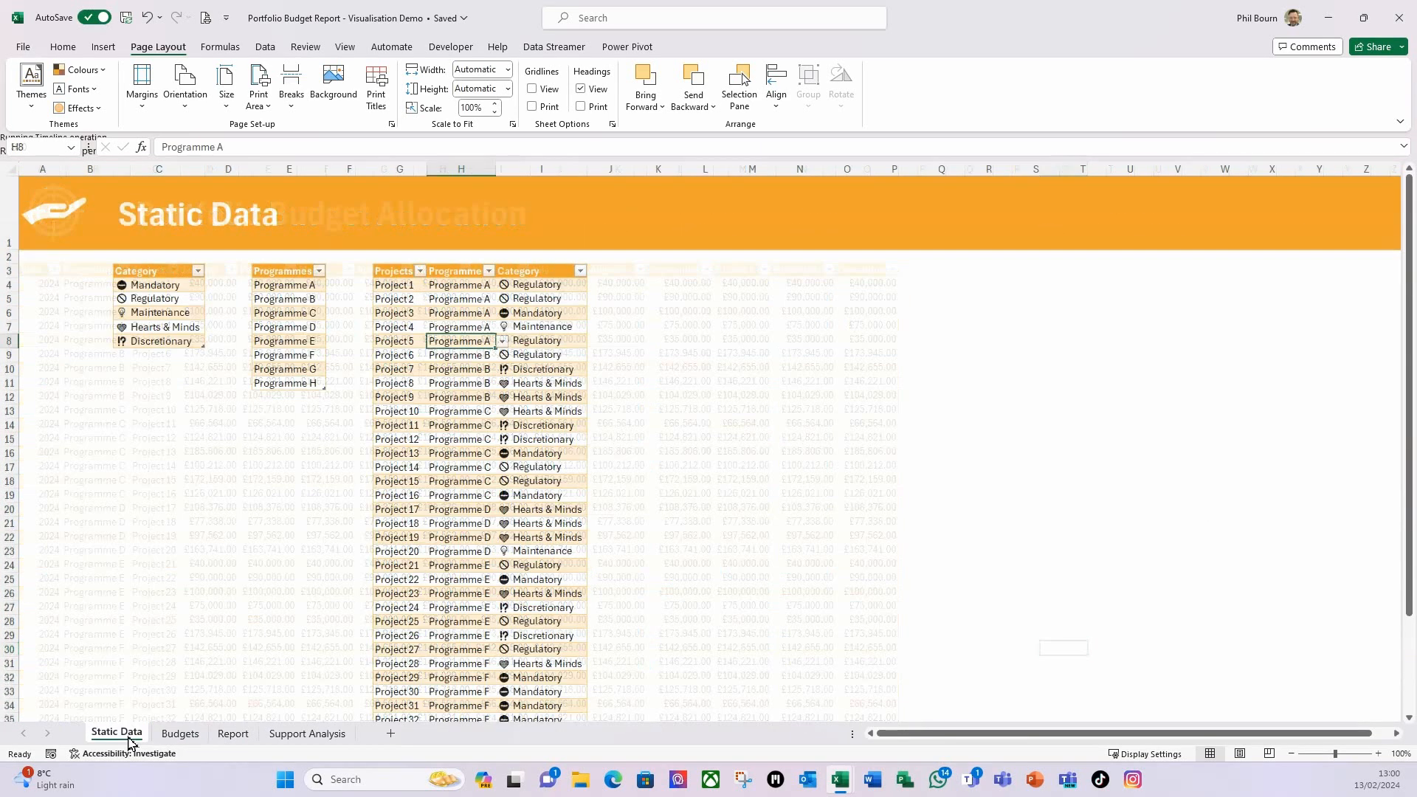
pyautogui.click(234, 735)
pyautogui.click(325, 737)
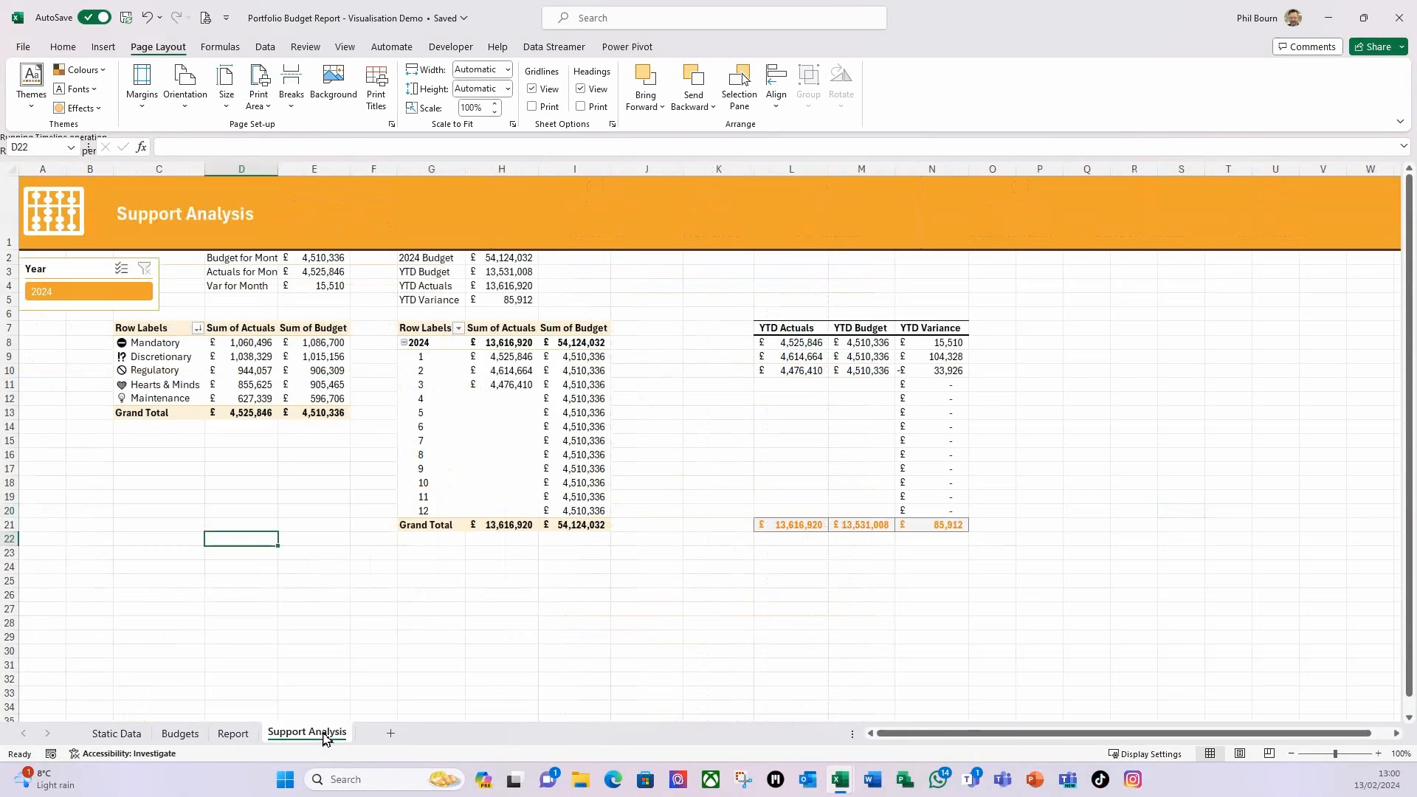
pyautogui.click(233, 734)
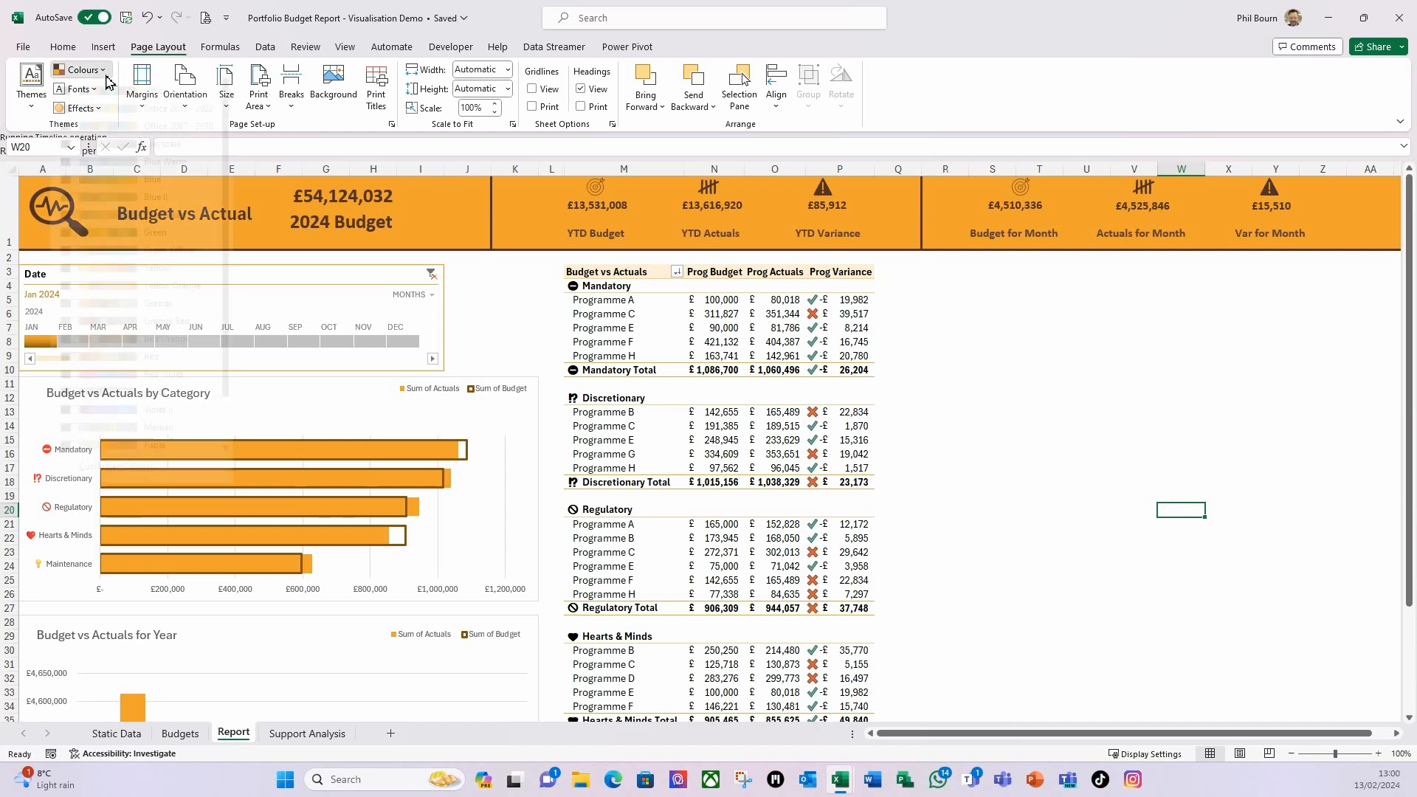
# Step: Change the theme colours to Blue II
pyautogui.click(103, 71)
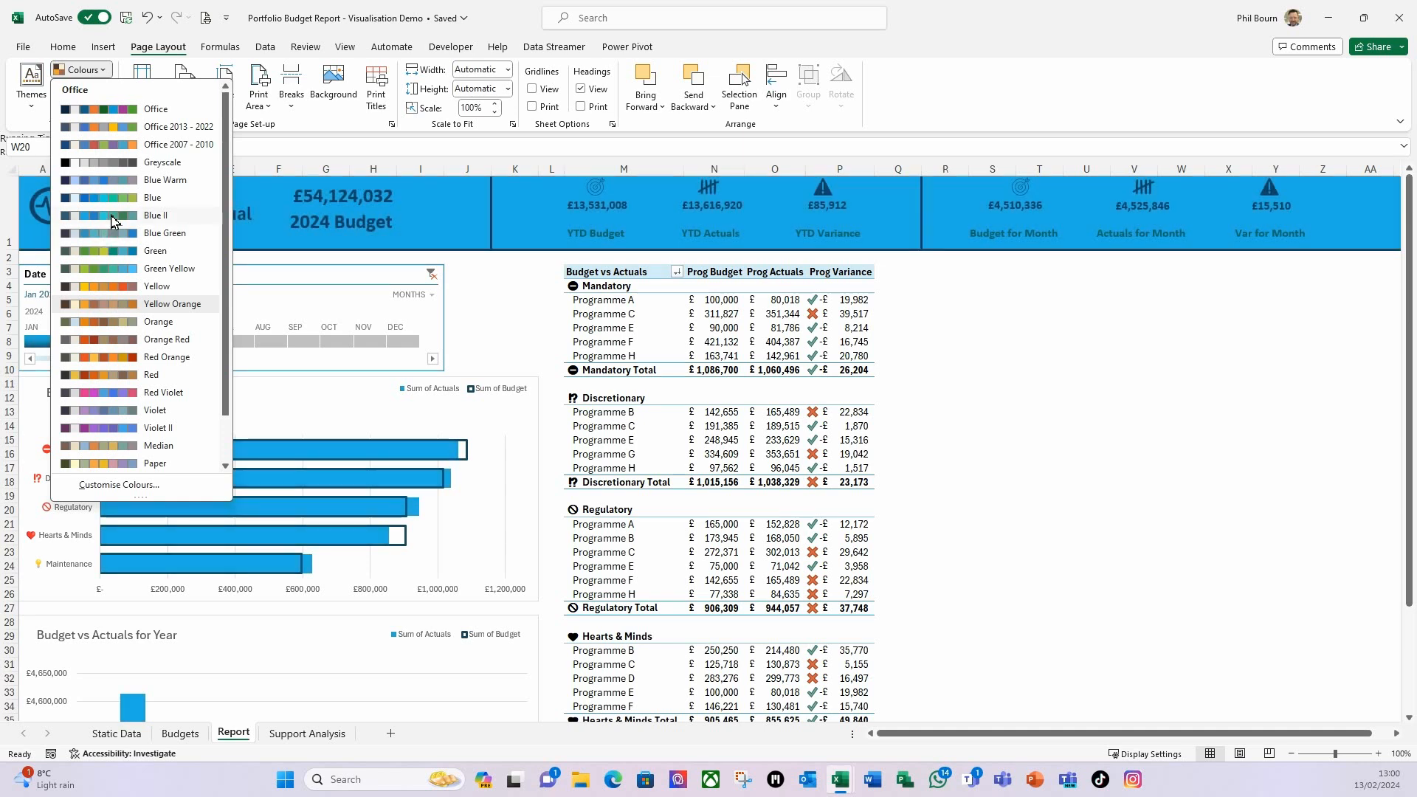
pyautogui.click(113, 222)
pyautogui.click(1039, 426)
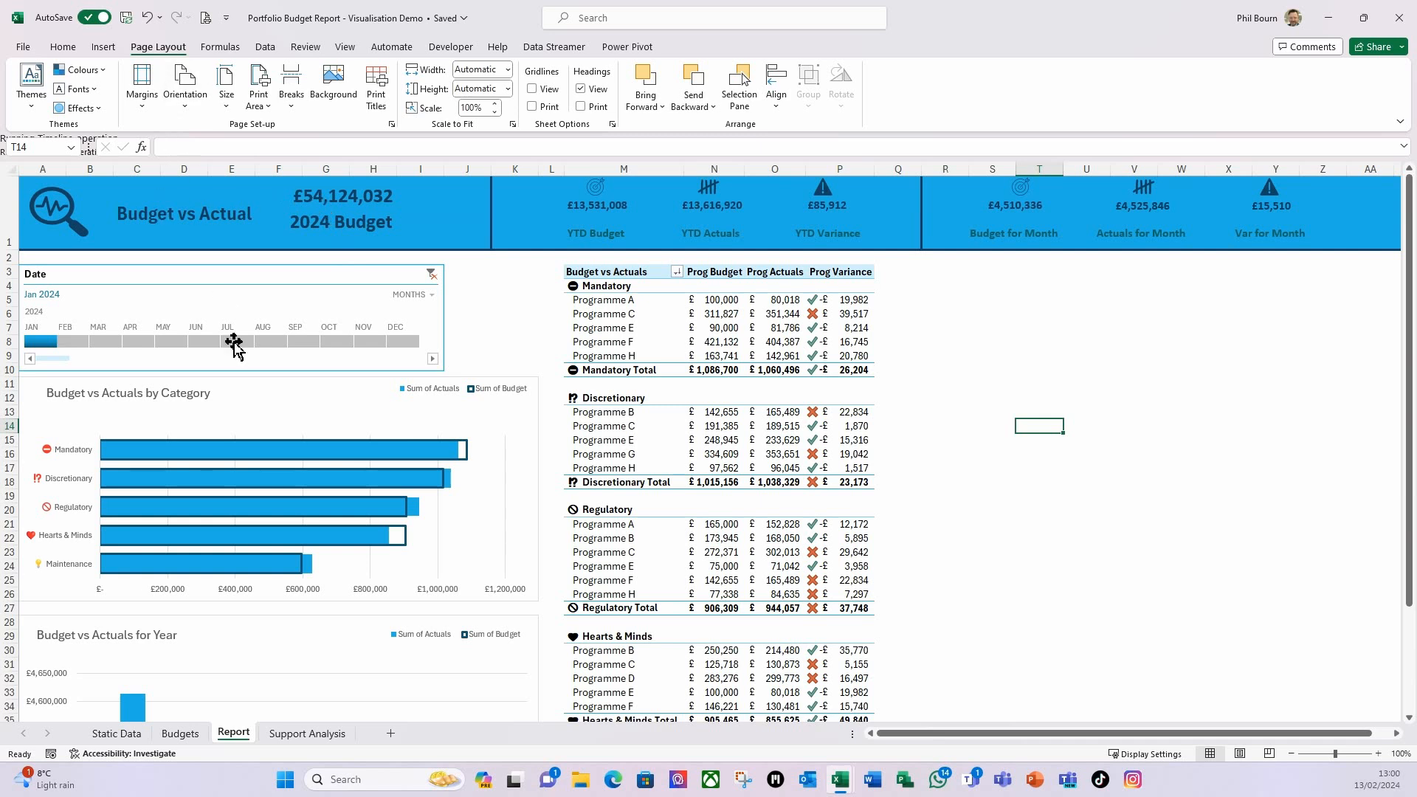
# Step: Copy the file "4. Apr 24 - Portfolio Actuals loc 1" from the April > Location 1 folder into Monthly Actuals - Location 1
pyautogui.scroll(-1, 214, 636)
pyautogui.scroll(-3, 214, 637)
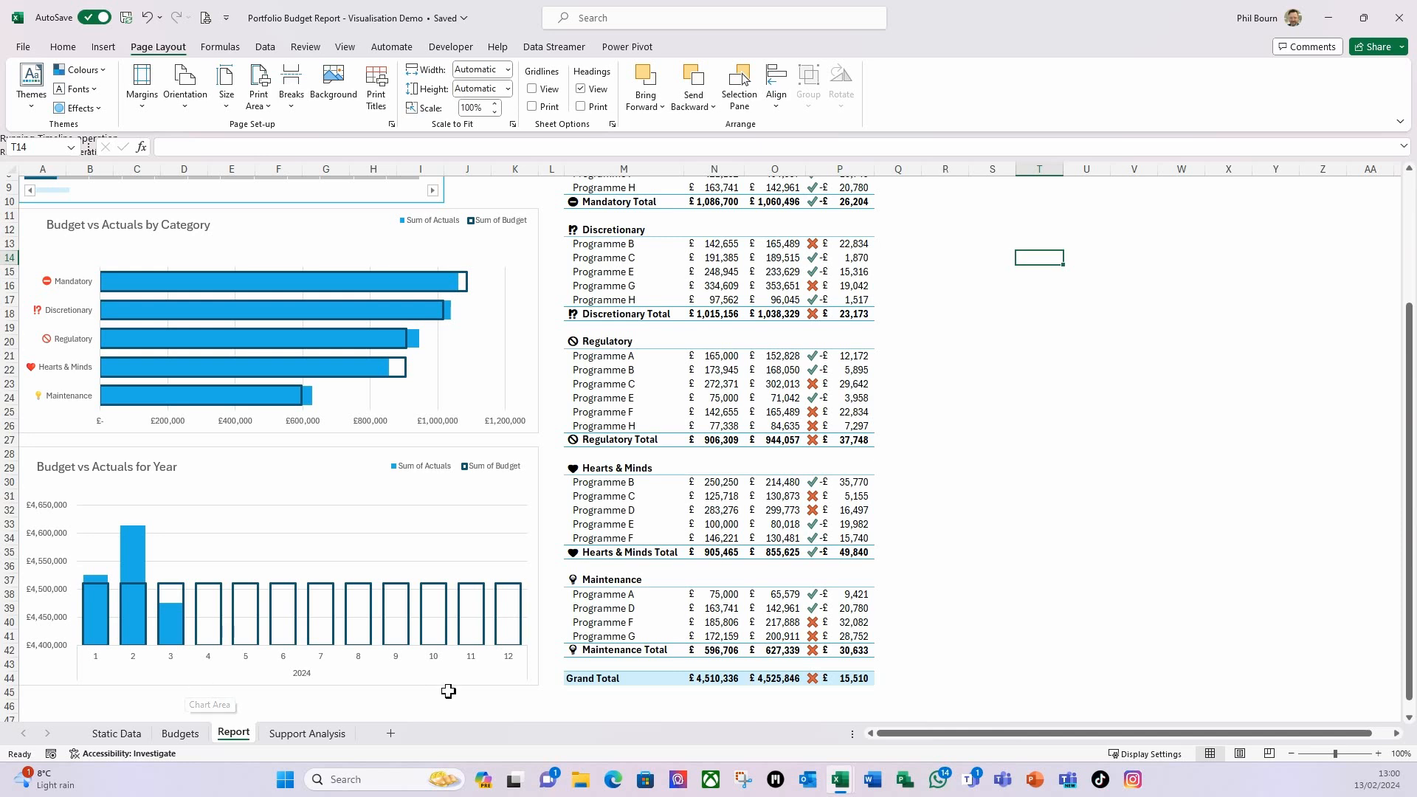
pyautogui.click(582, 781)
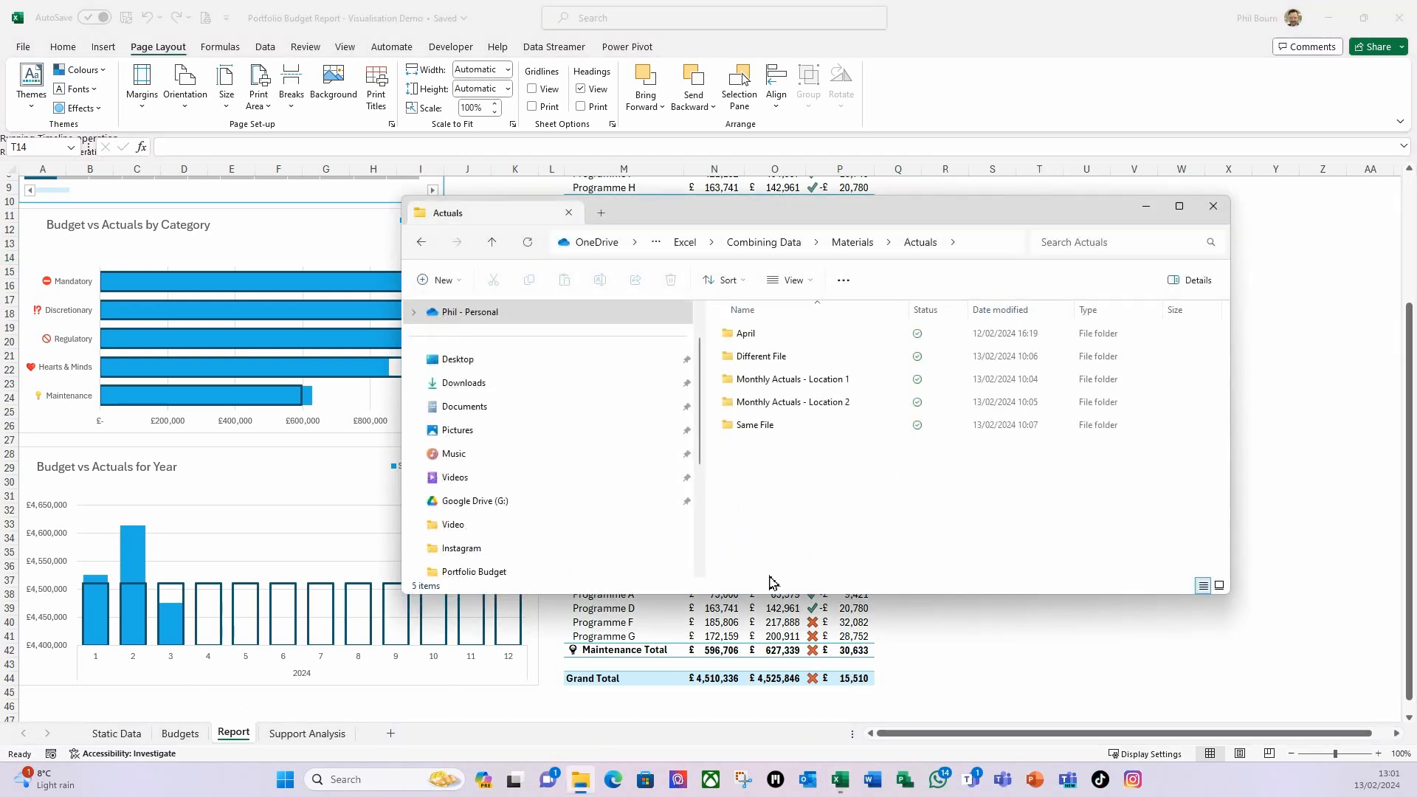
pyautogui.doubleClick(749, 335)
pyautogui.doubleClick(750, 337)
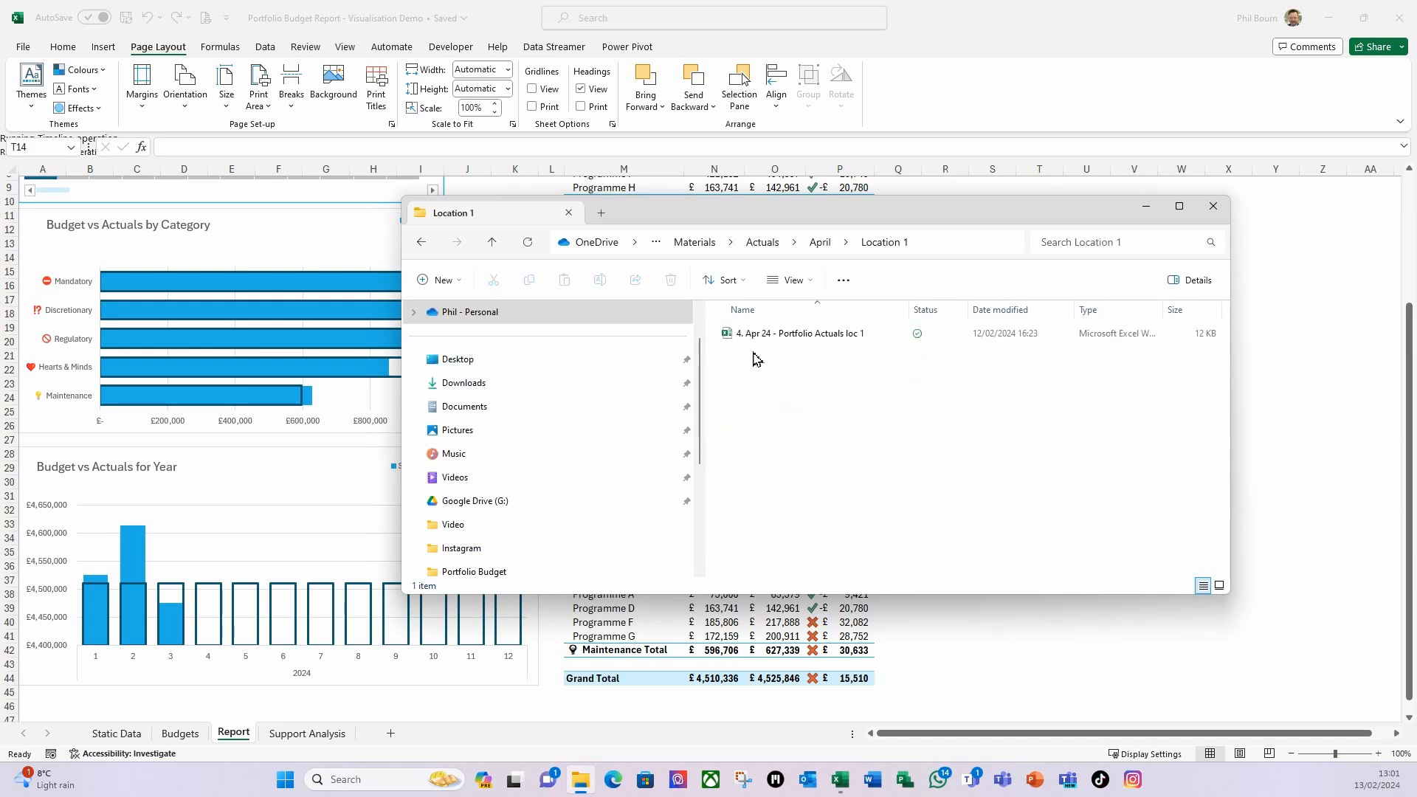
pyautogui.click(761, 342)
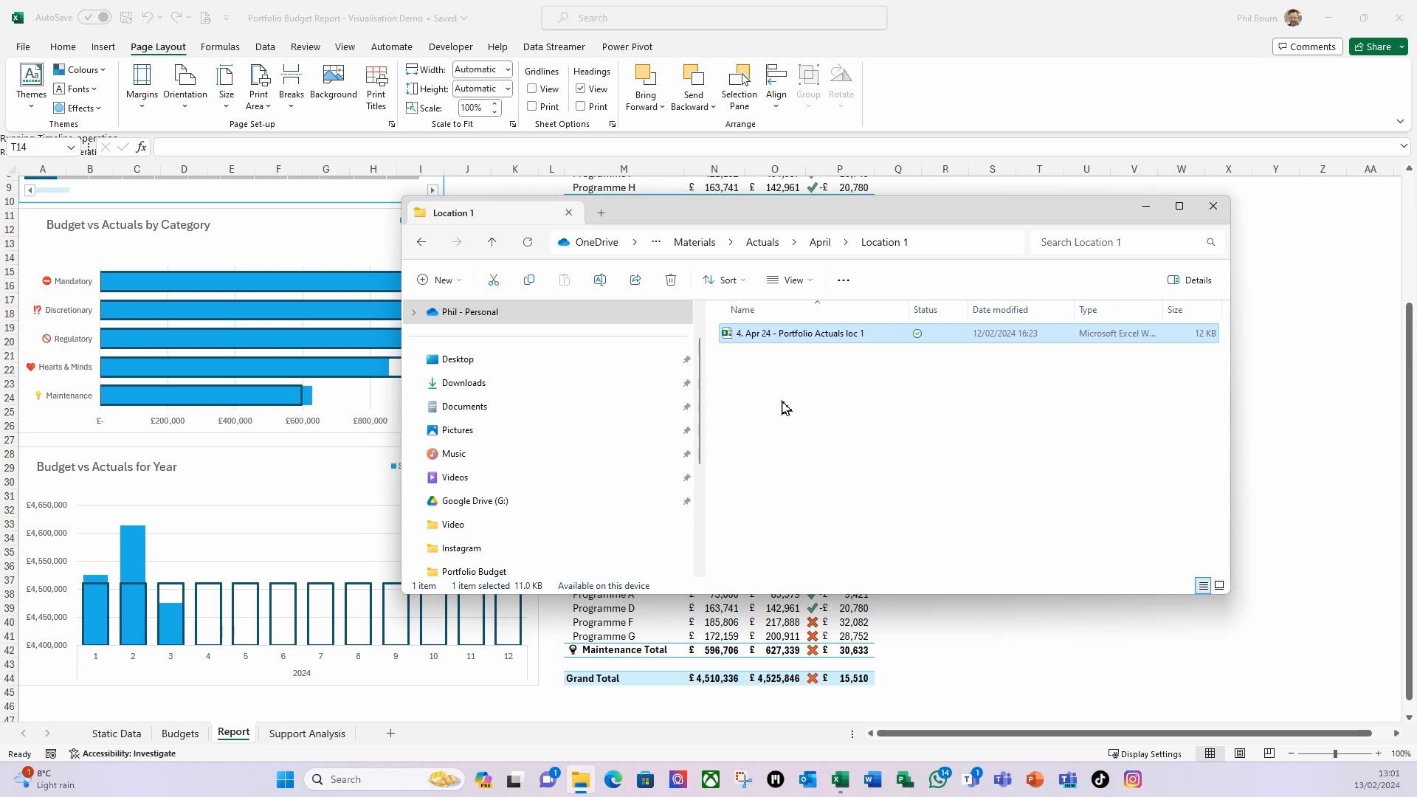
pyautogui.click(763, 243)
pyautogui.doubleClick(815, 380)
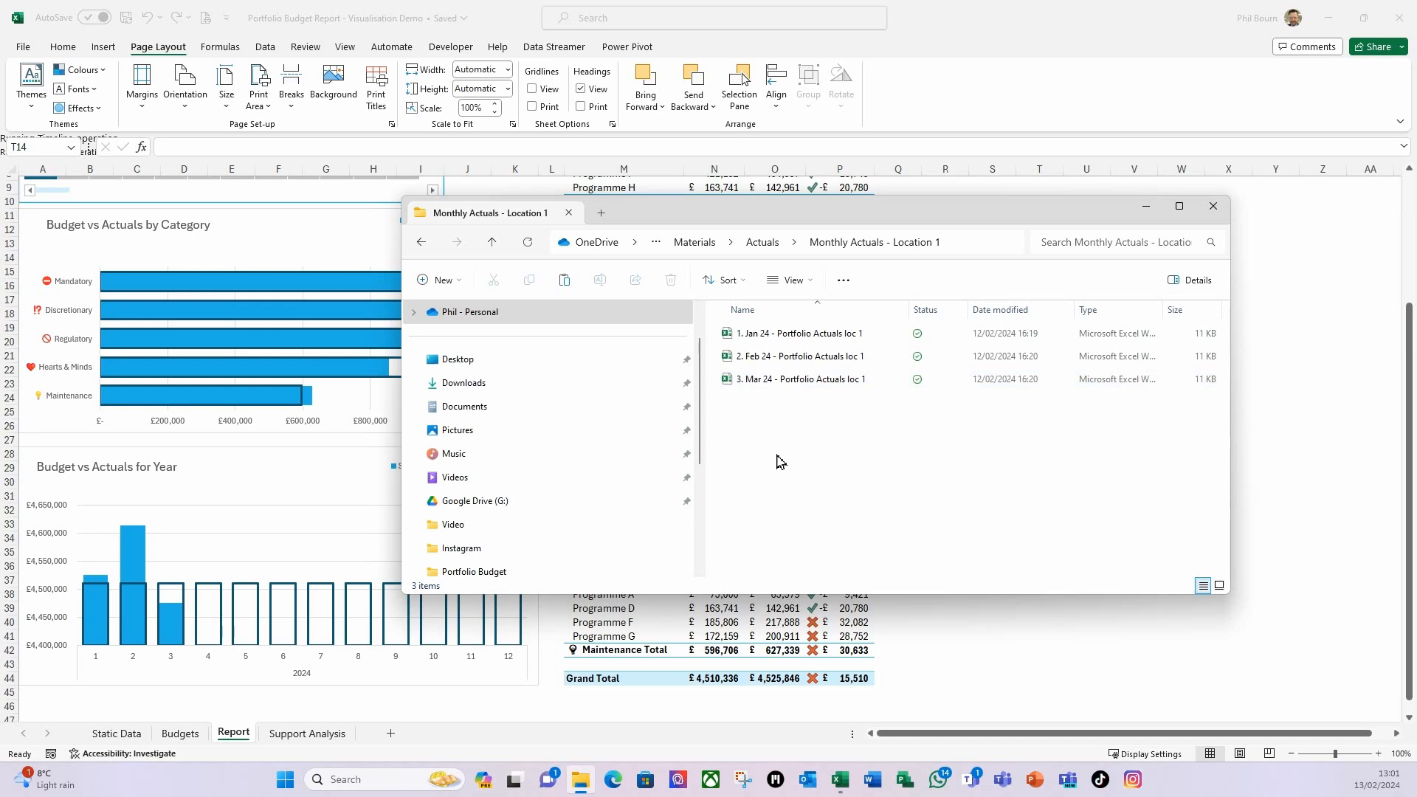
pyautogui.hotkey('ctrl', 'v')
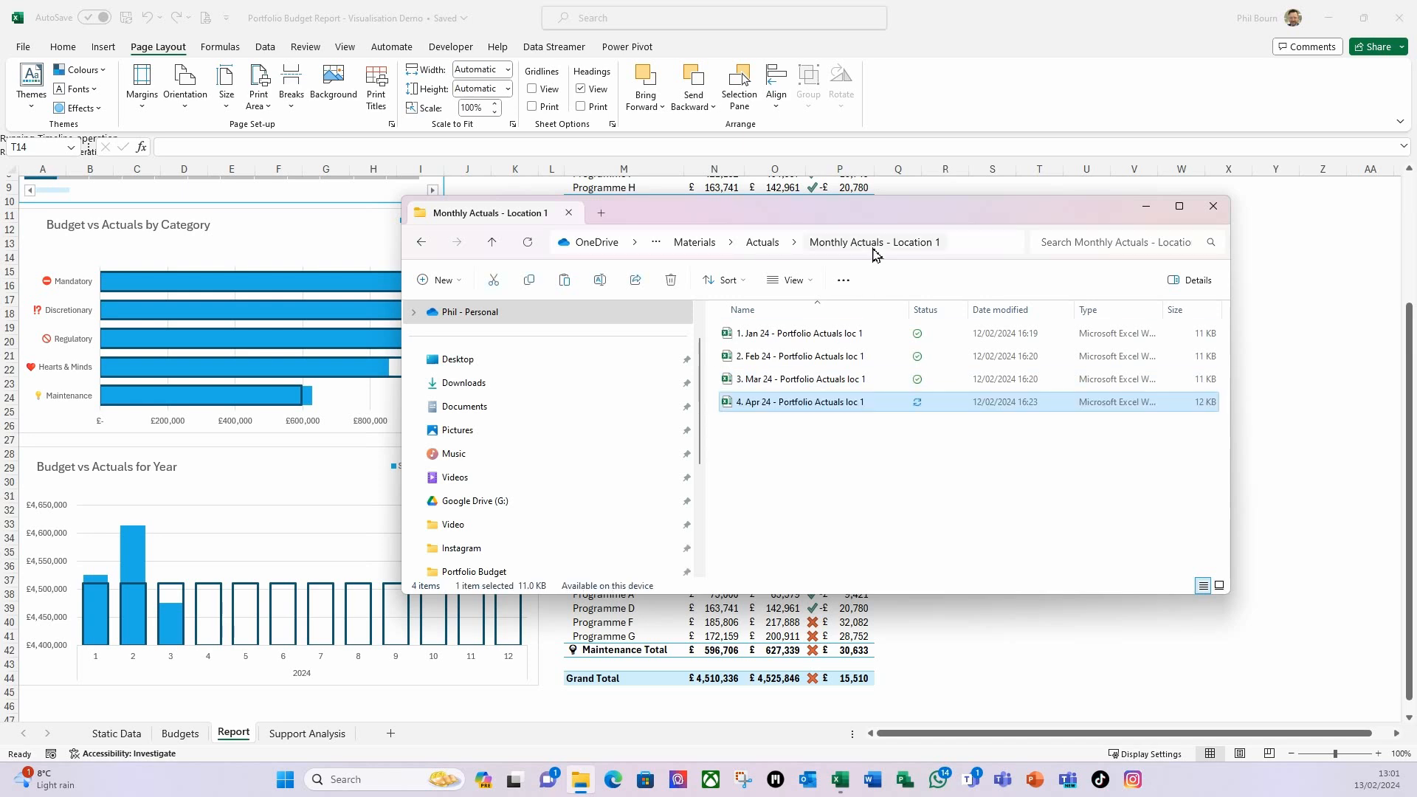
# Step: Copy "4. Apr 24 - Portfolio Actuals loc 2" from April > Location 2 into Monthly Actuals - Location 2, and close the folder window
pyautogui.click(764, 246)
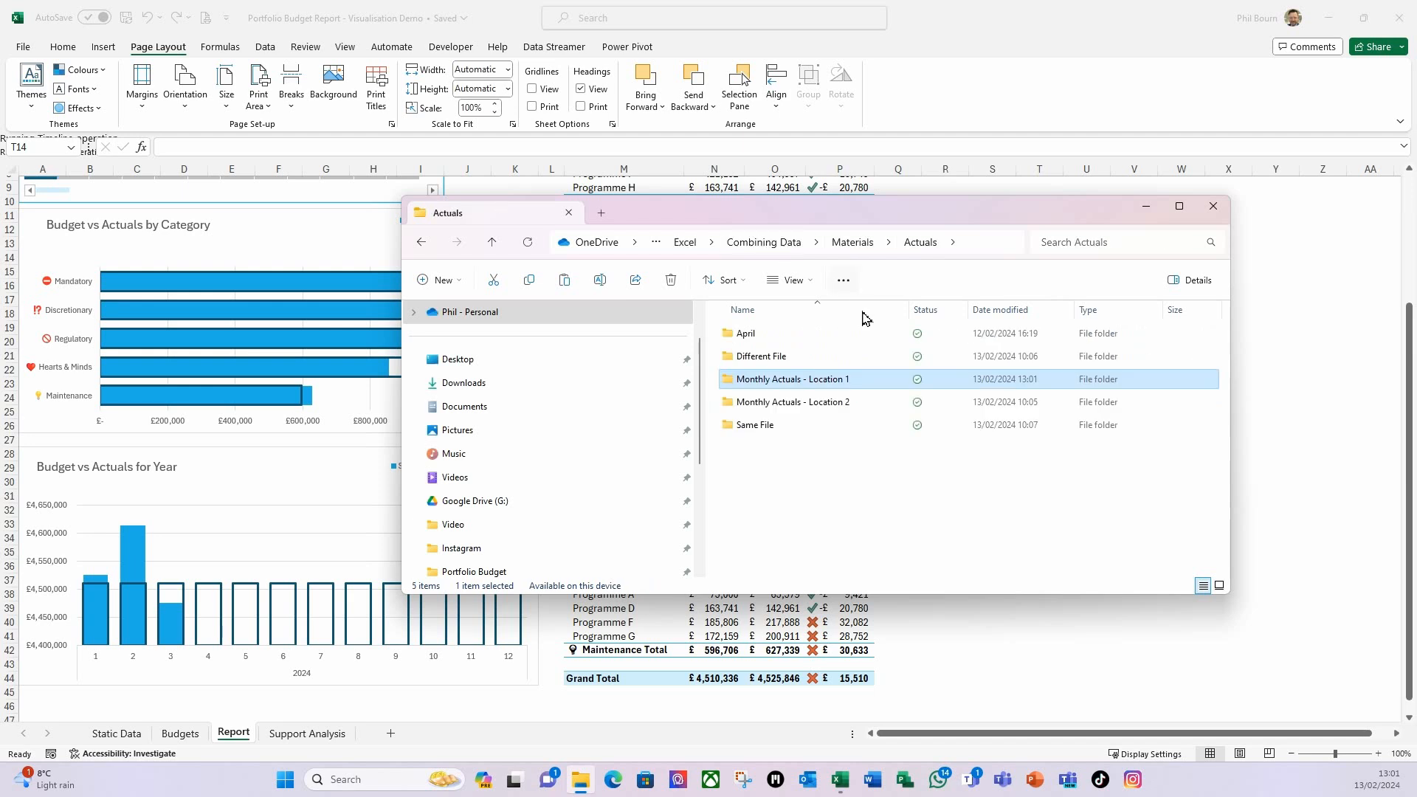
pyautogui.doubleClick(764, 359)
pyautogui.click(775, 336)
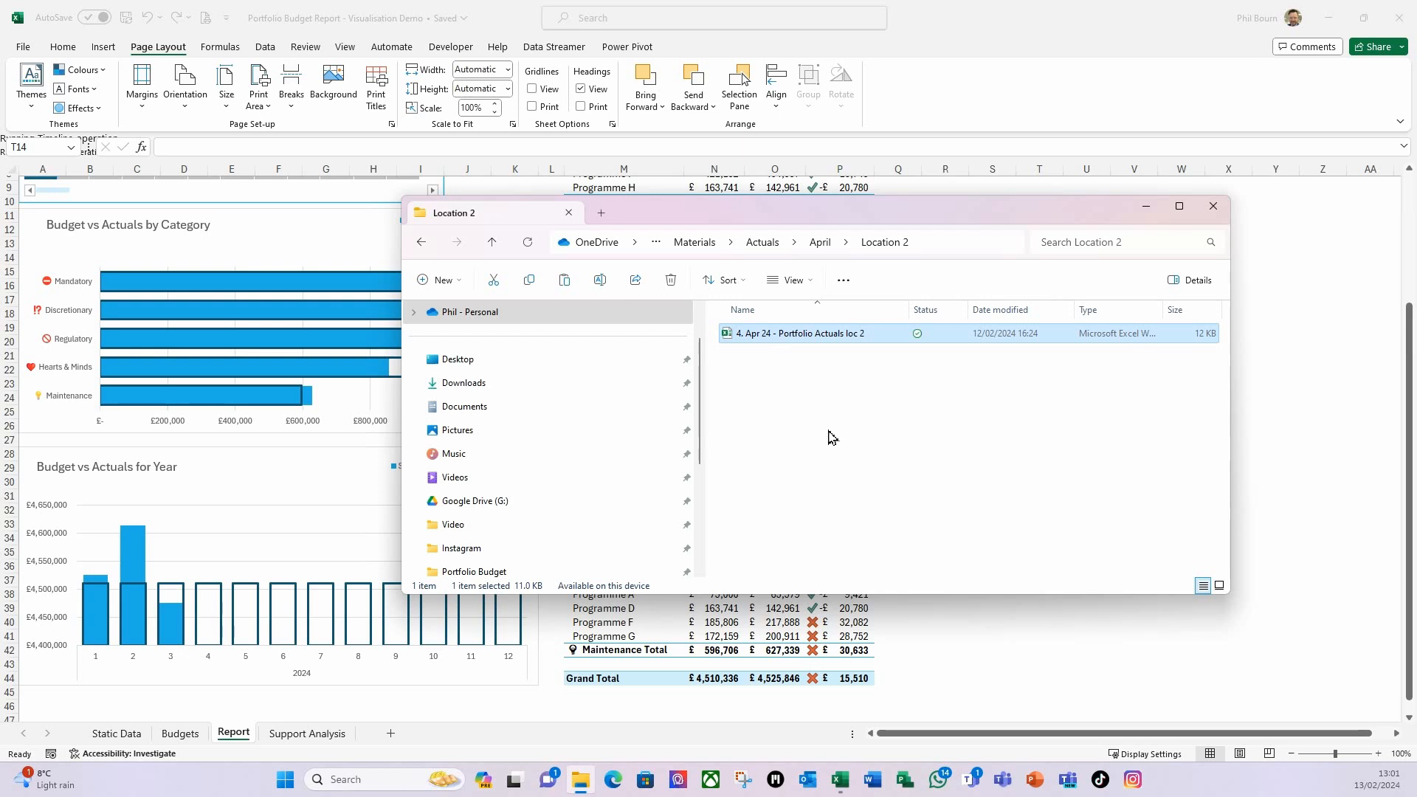
pyautogui.click(762, 243)
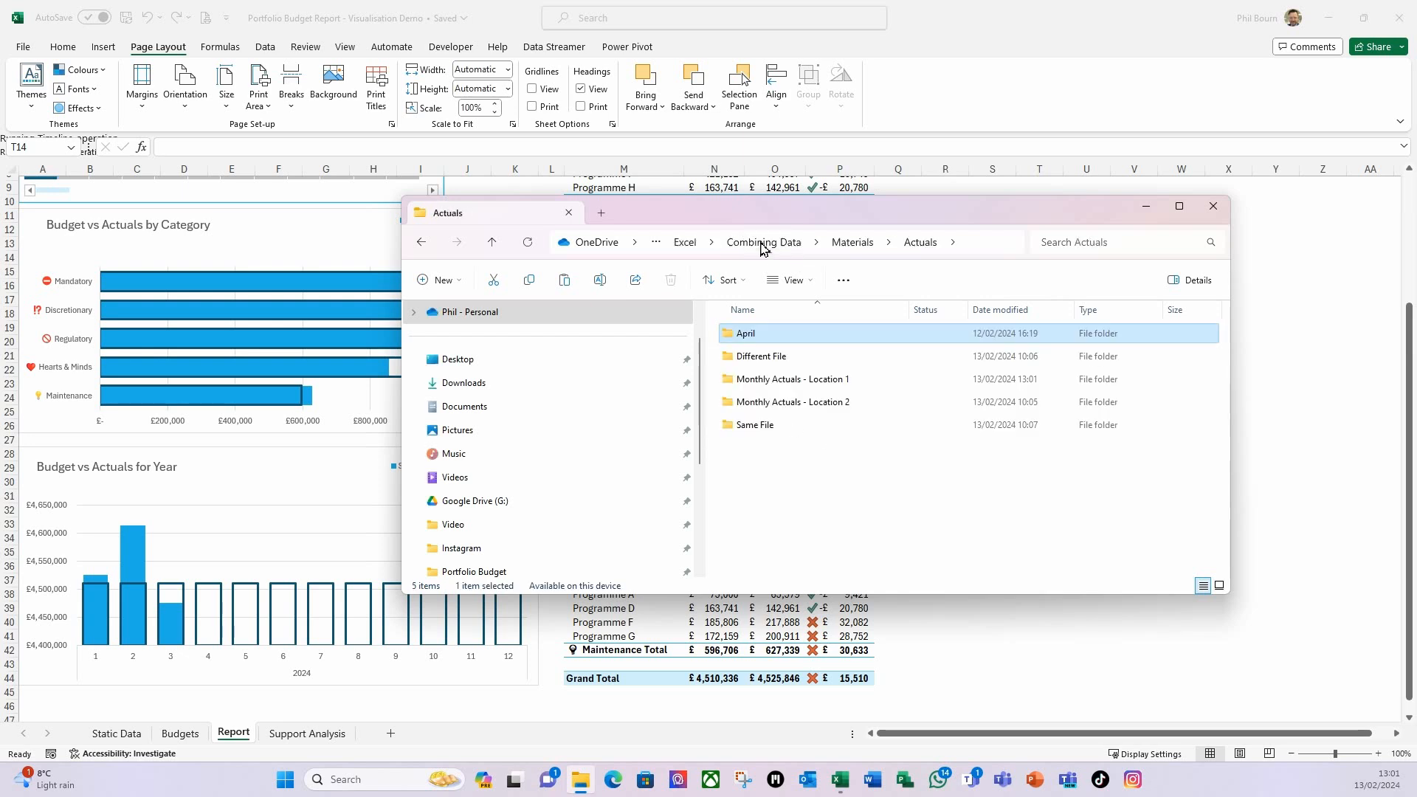
pyautogui.click(807, 403)
pyautogui.doubleClick(806, 403)
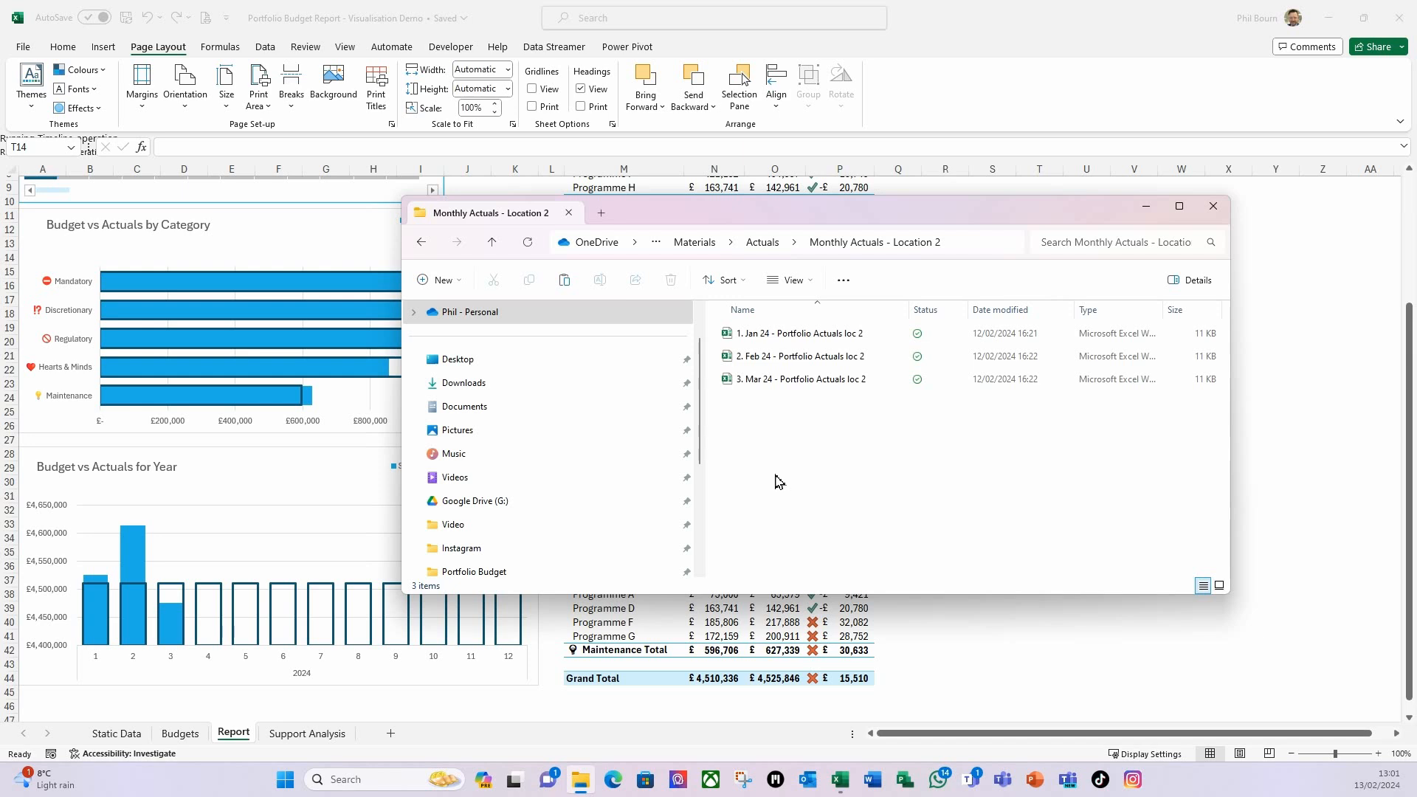
pyautogui.hotkey('ctrl', 'v')
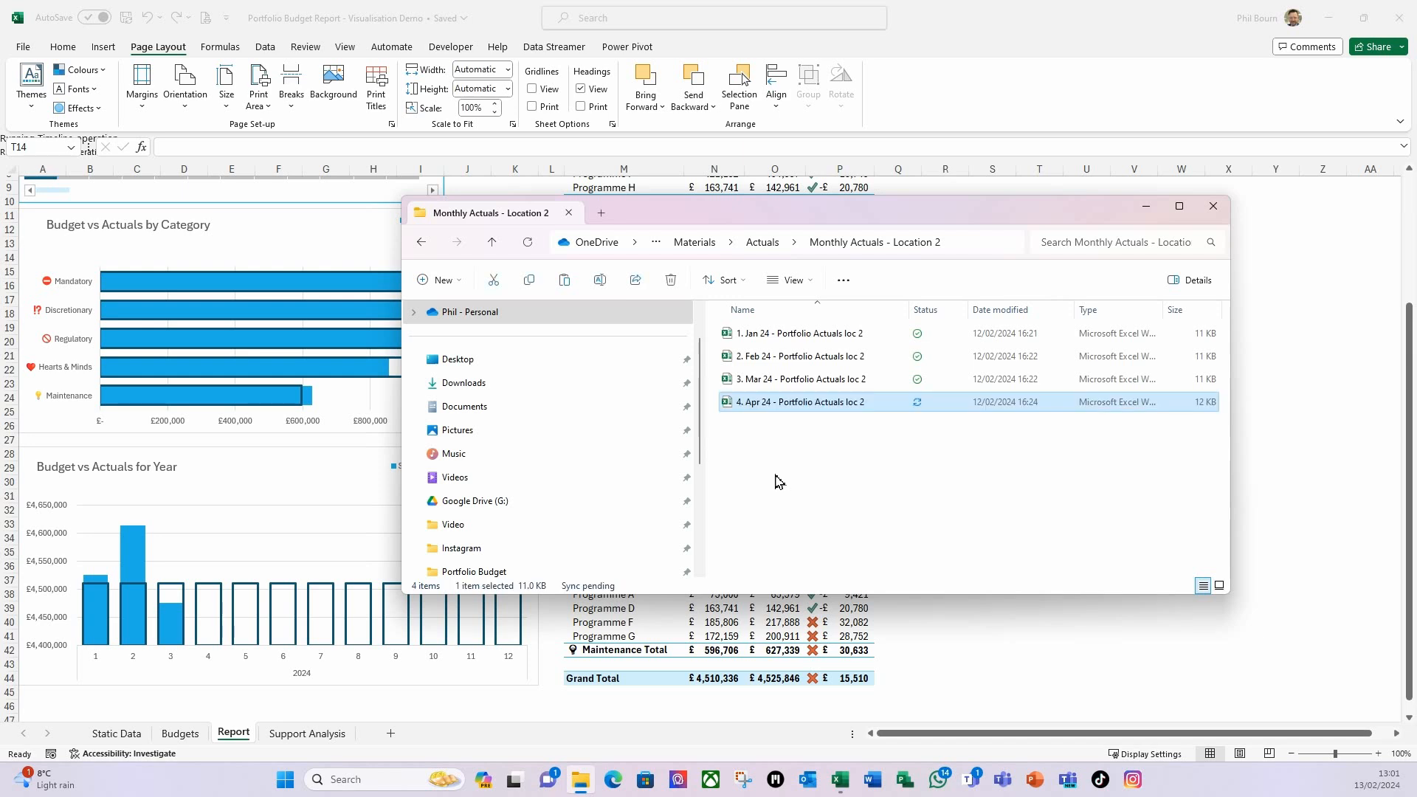
pyautogui.click(1214, 206)
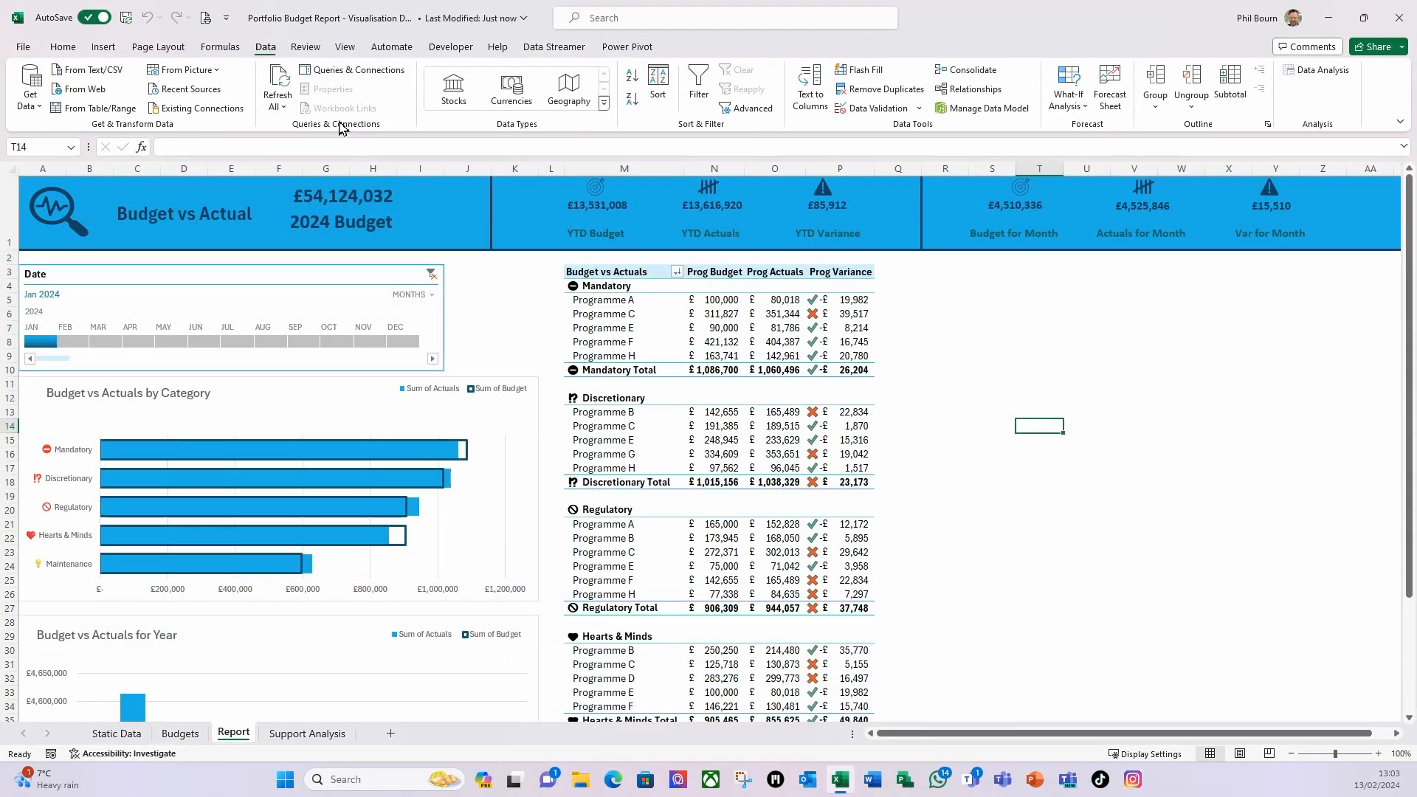
# Step: Refresh all the workbook's data and filter the Report sheet's Date timeline to April 2024
pyautogui.click(279, 79)
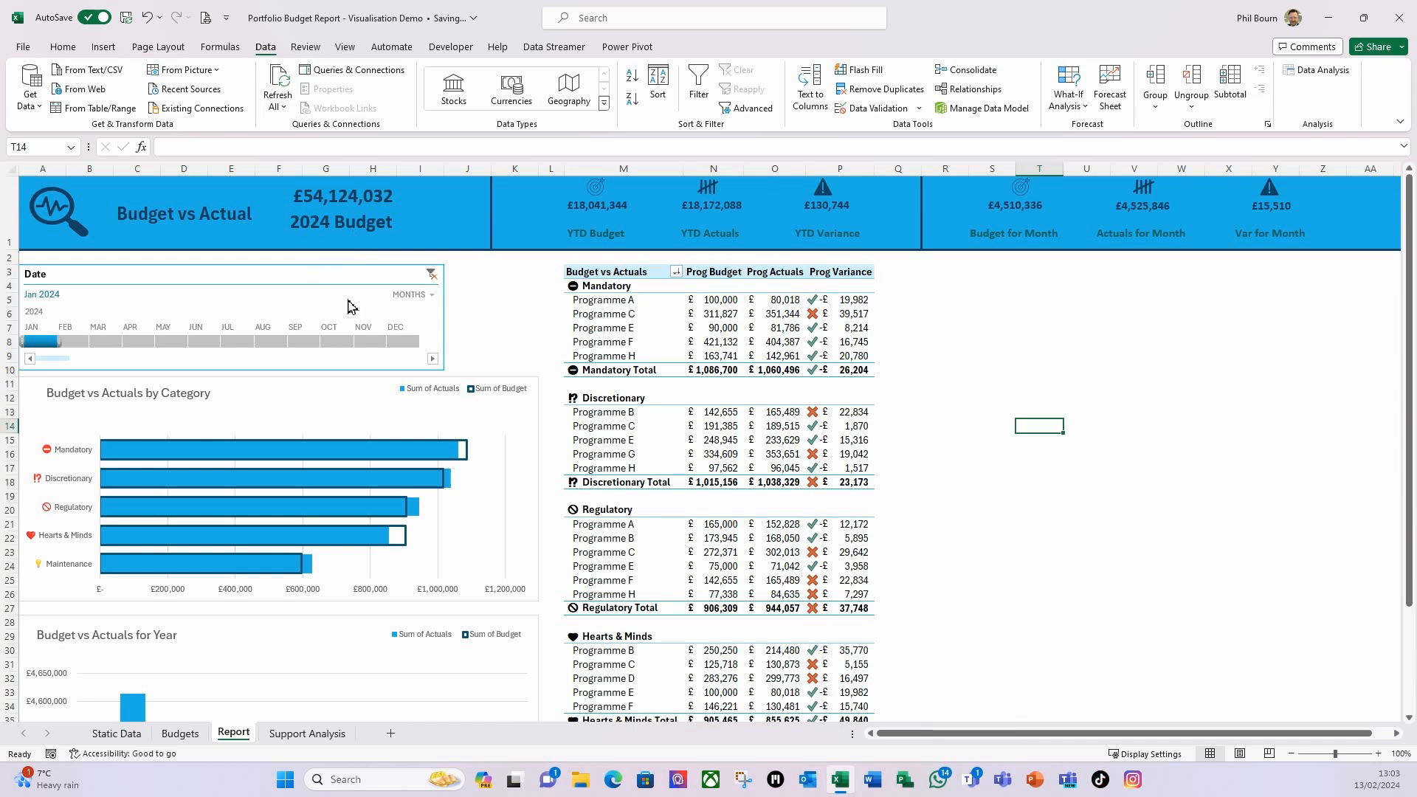
pyautogui.scroll(-3, 350, 316)
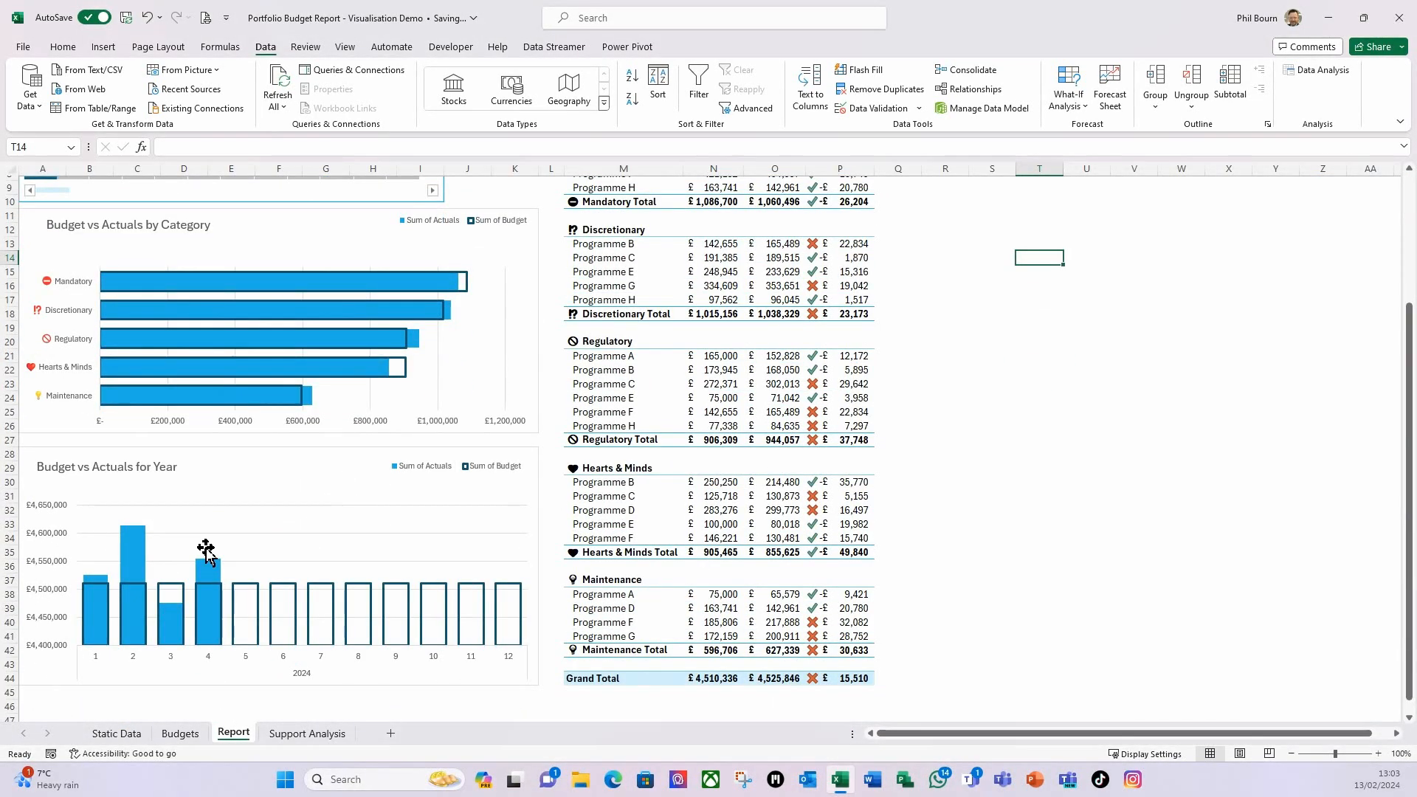
pyautogui.scroll(3, 211, 657)
pyautogui.click(139, 300)
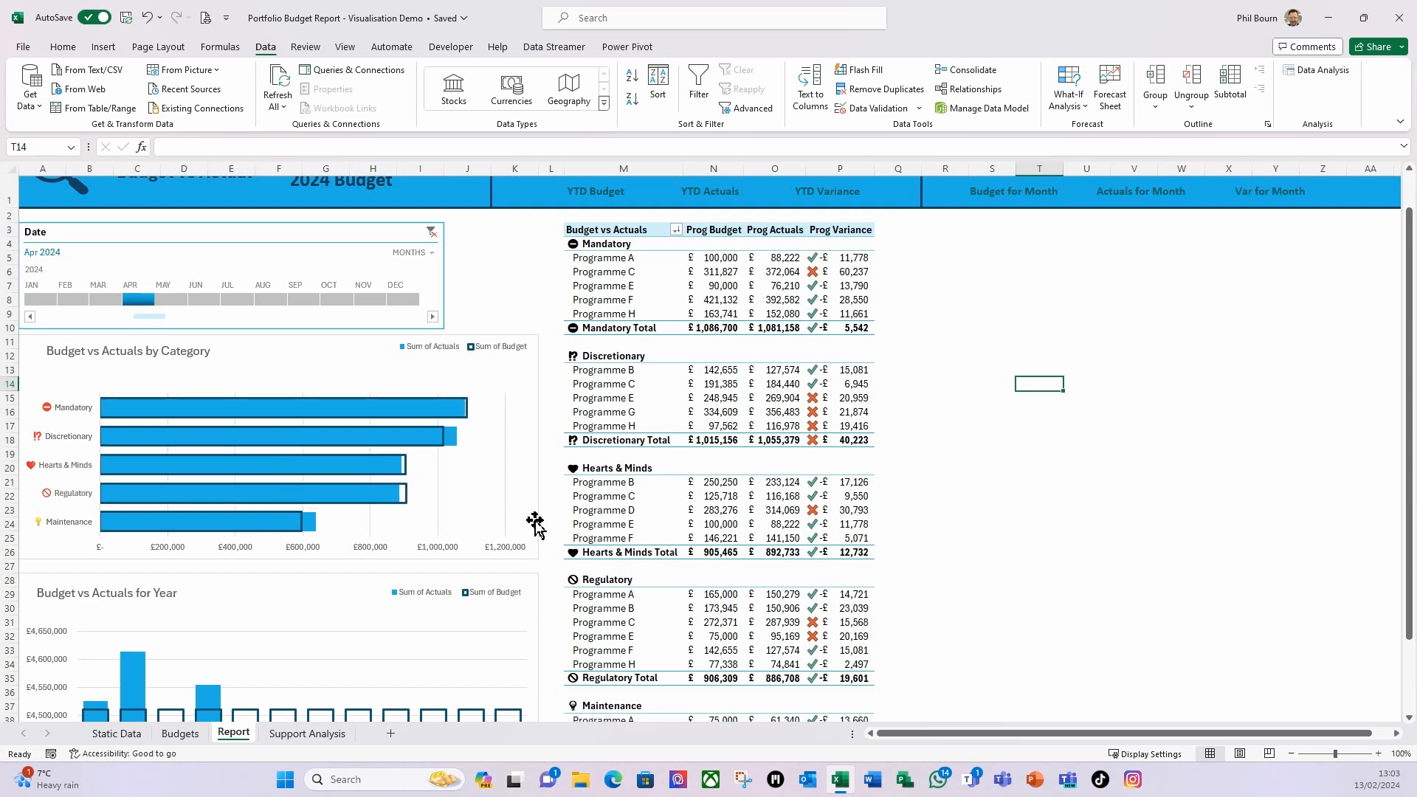
pyautogui.scroll(1, 531, 522)
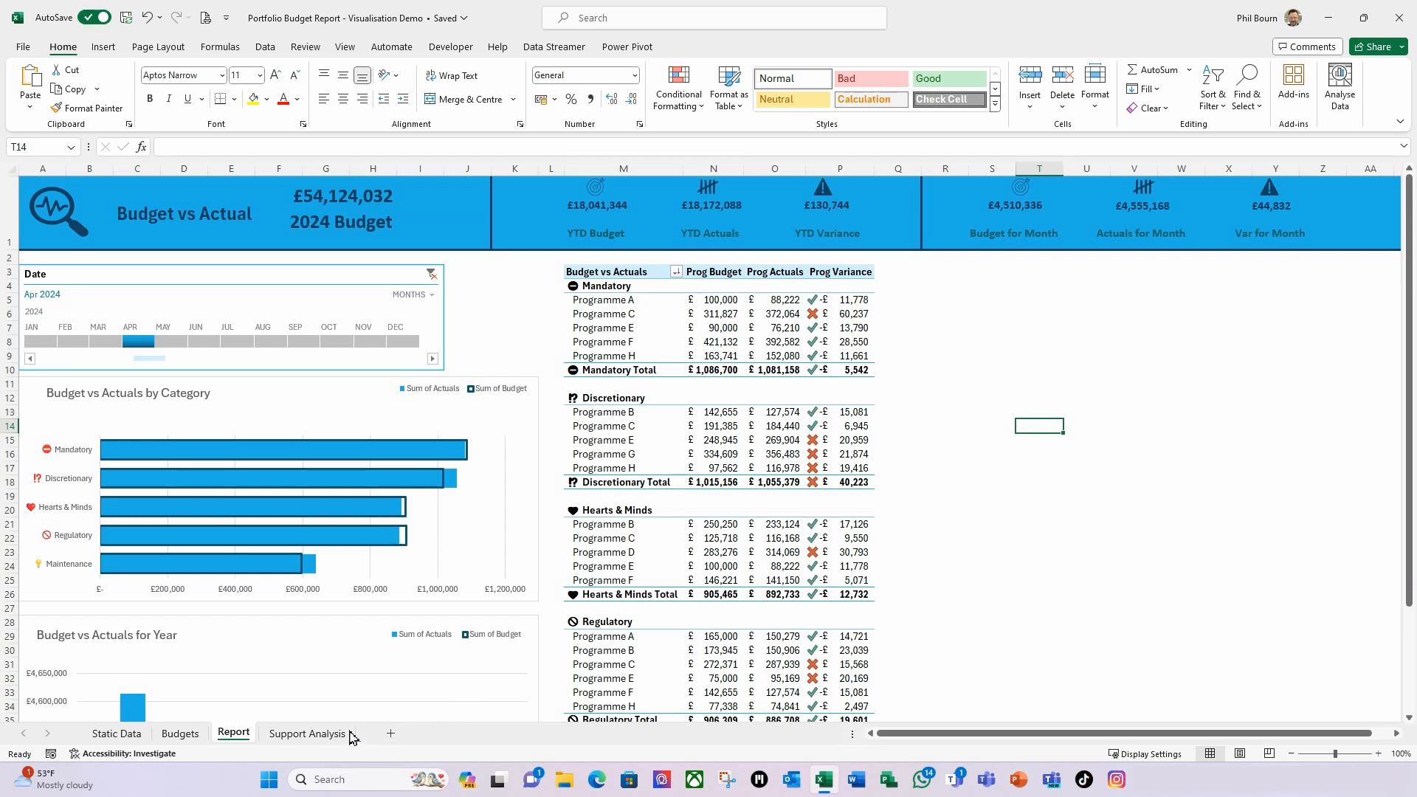
# Step: Check the refreshed pivot tables and year-to-date figures on the Support Analysis sheet, and return to Report
pyautogui.click(314, 734)
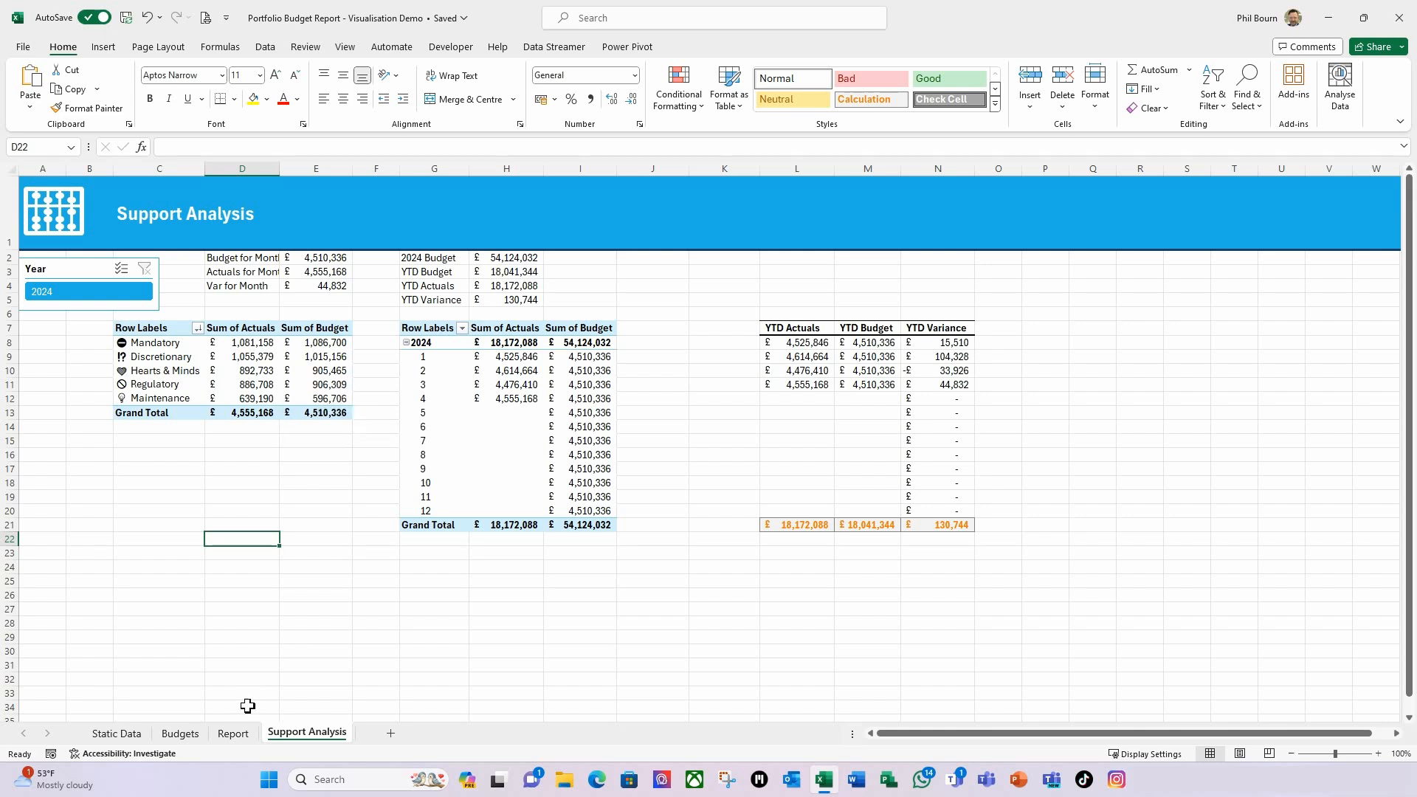
pyautogui.click(235, 733)
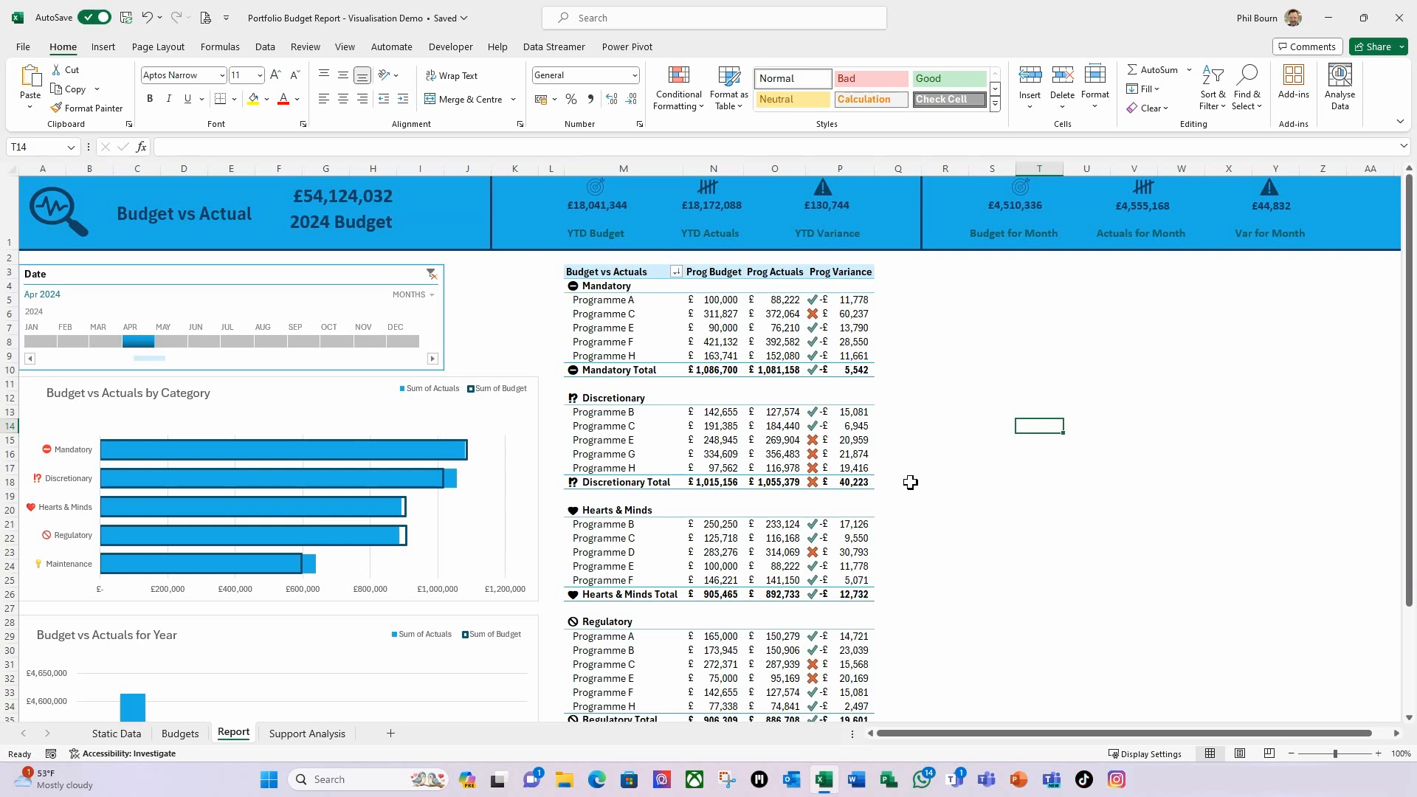
pyautogui.moveTo(733, 436)
pyautogui.moveTo(385, 486)
# Step: Select all the KPI text boxes and icons in the Report banner, check whether they move or size with cells, and leave object selection
pyautogui.click(1259, 115)
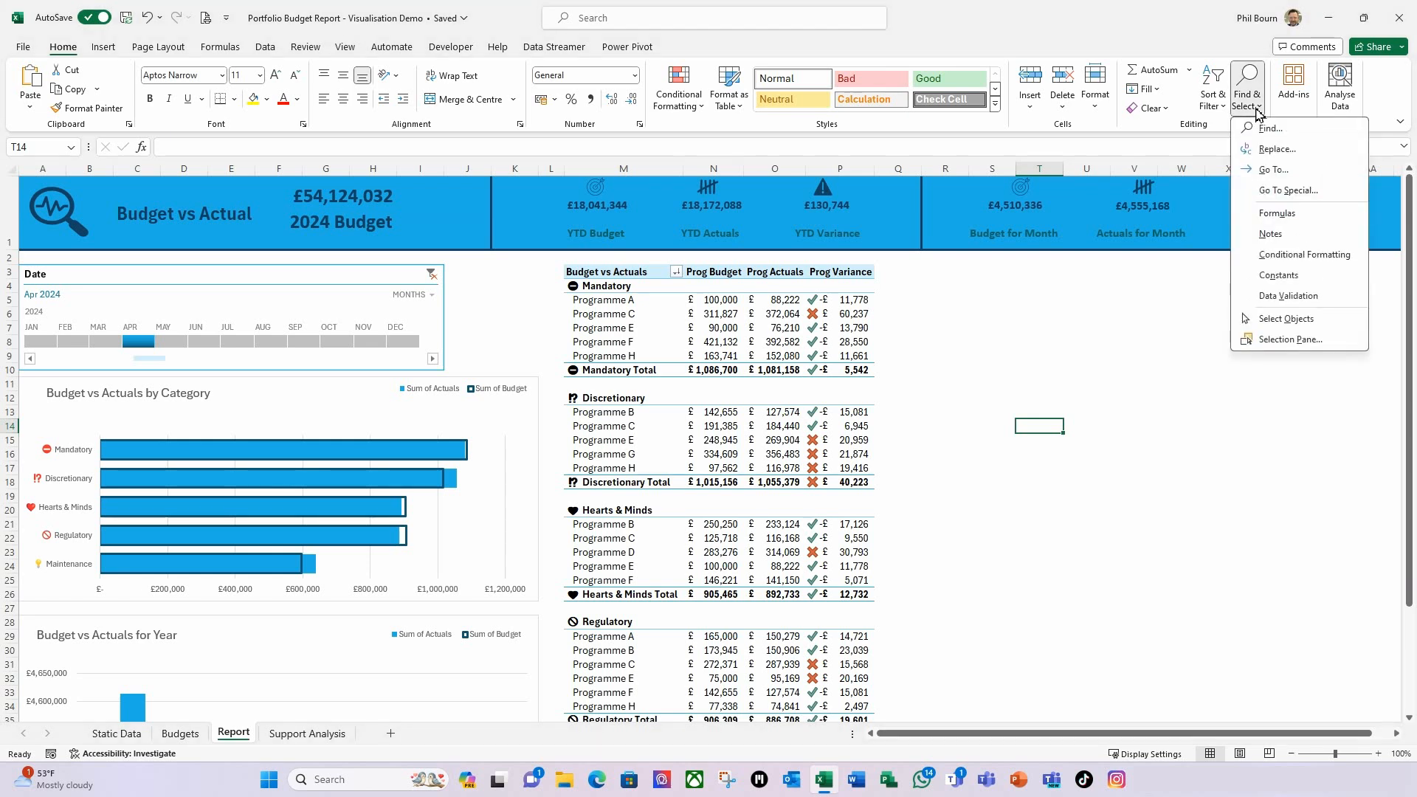
pyautogui.click(1286, 320)
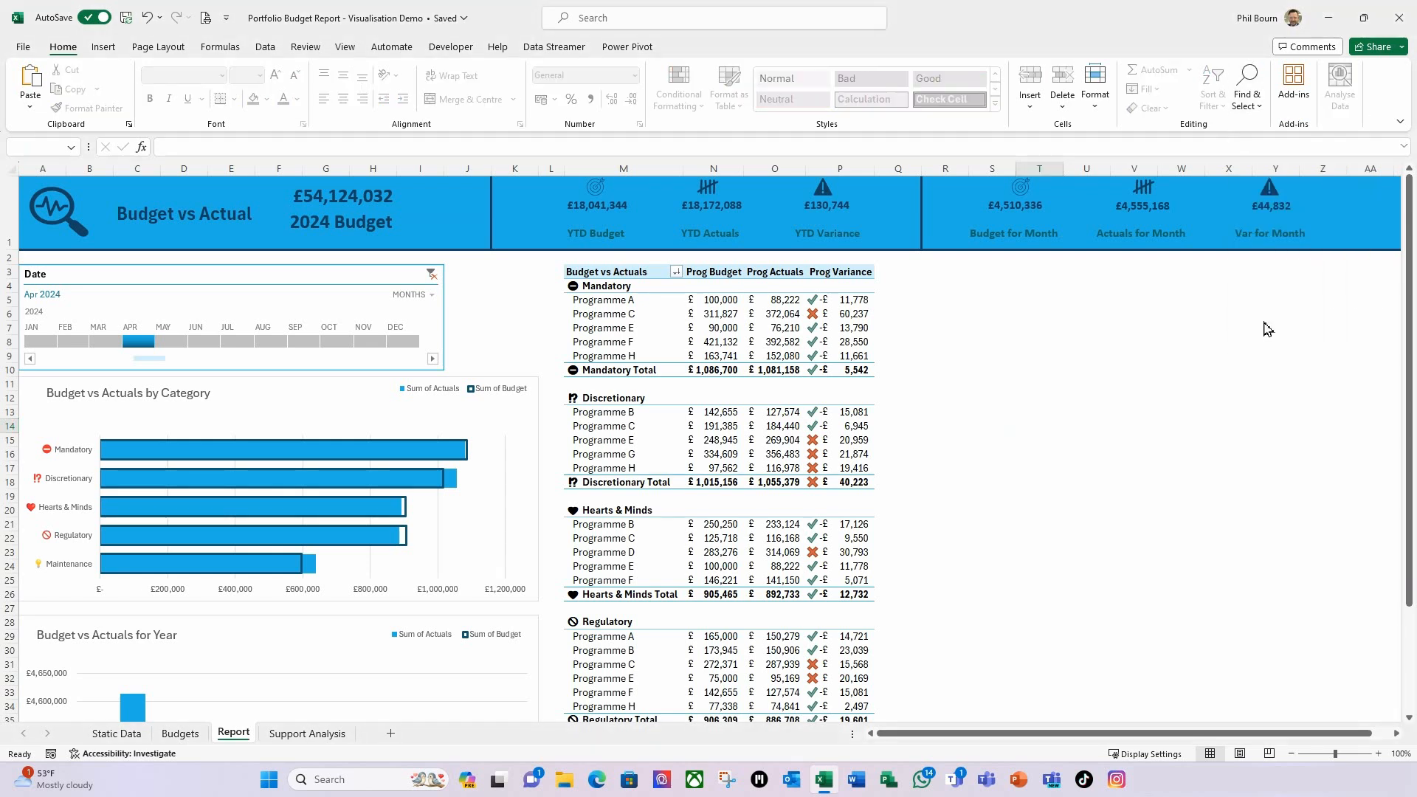
pyautogui.moveTo(496, 270); pyautogui.dragTo(1362, 161)
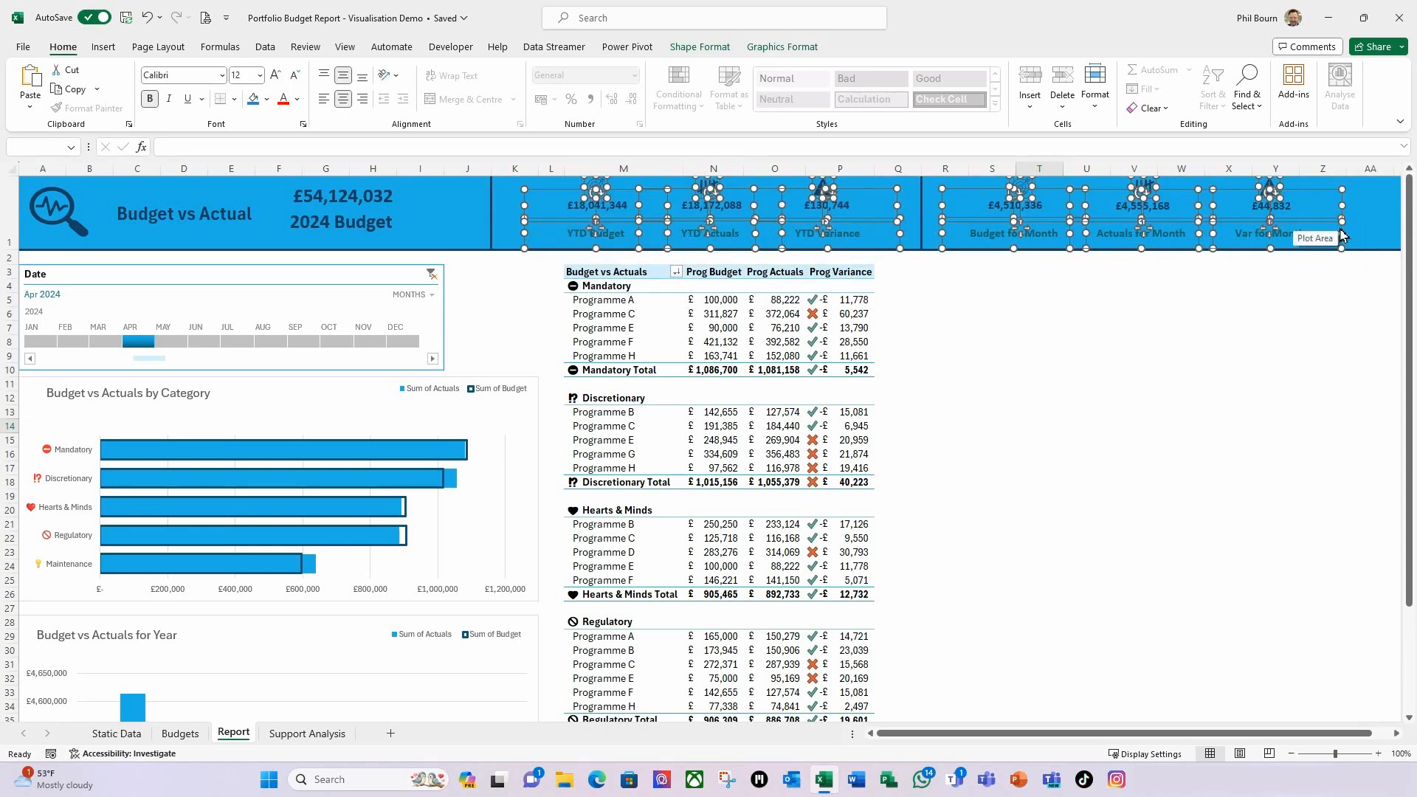
pyautogui.rightClick(1277, 197)
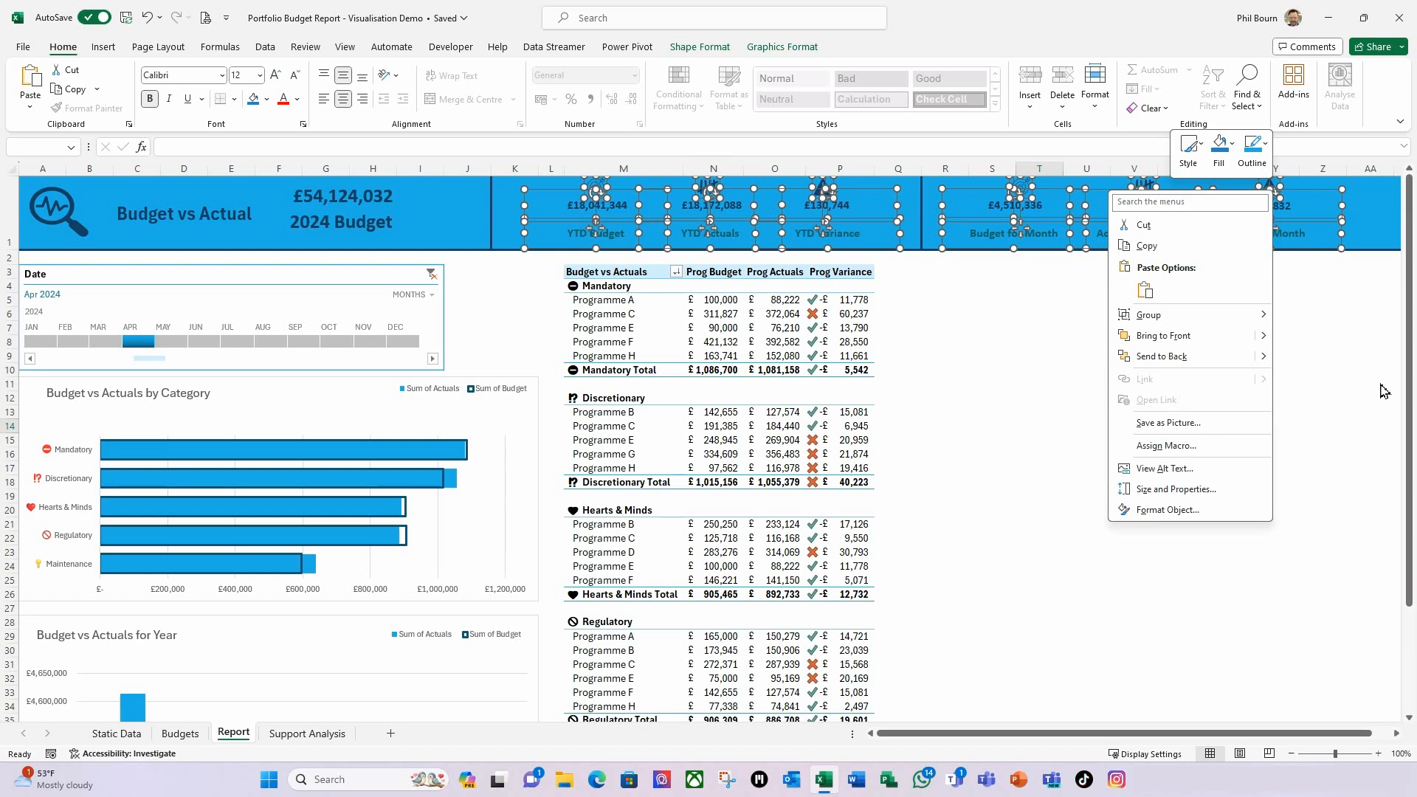
pyautogui.click(1204, 515)
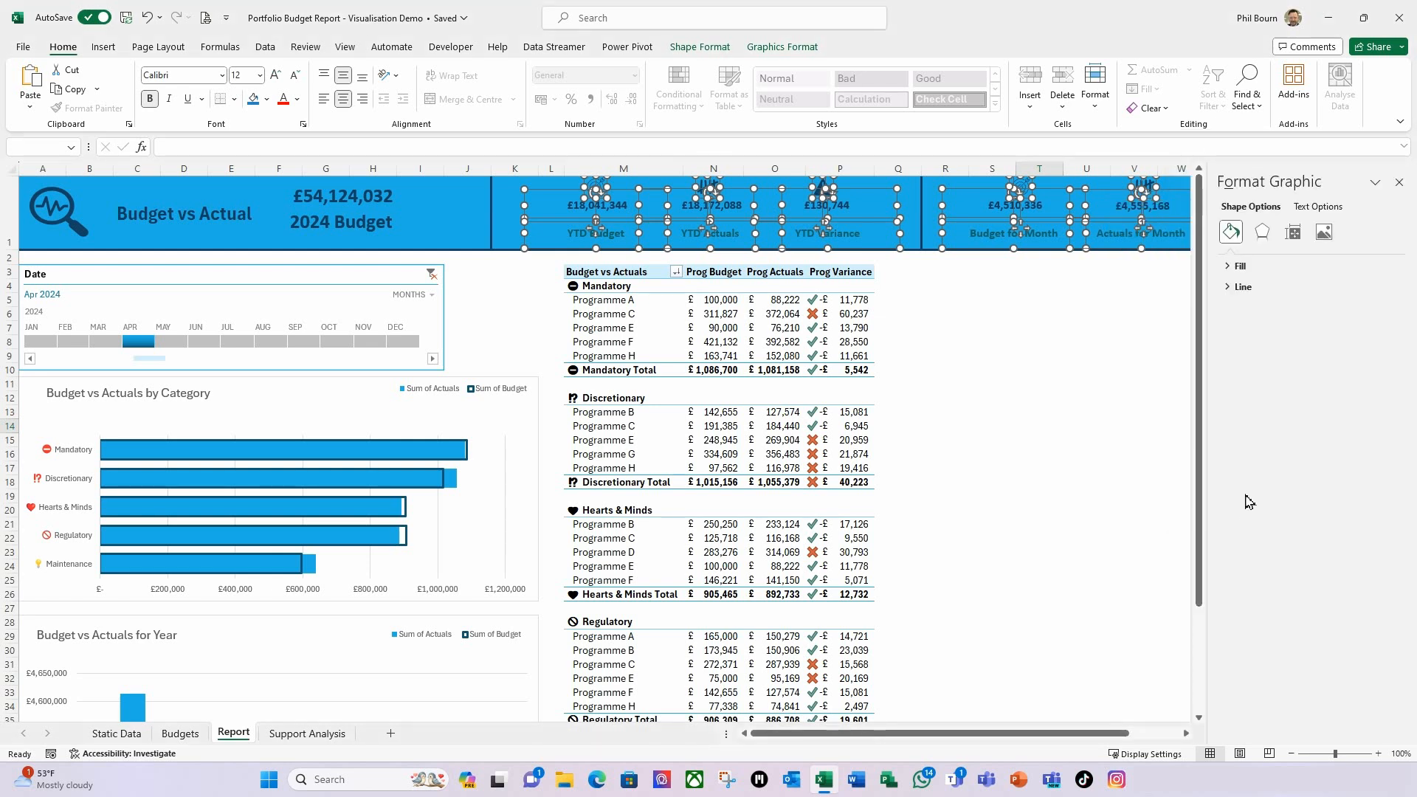
pyautogui.click(1297, 234)
pyautogui.click(1229, 288)
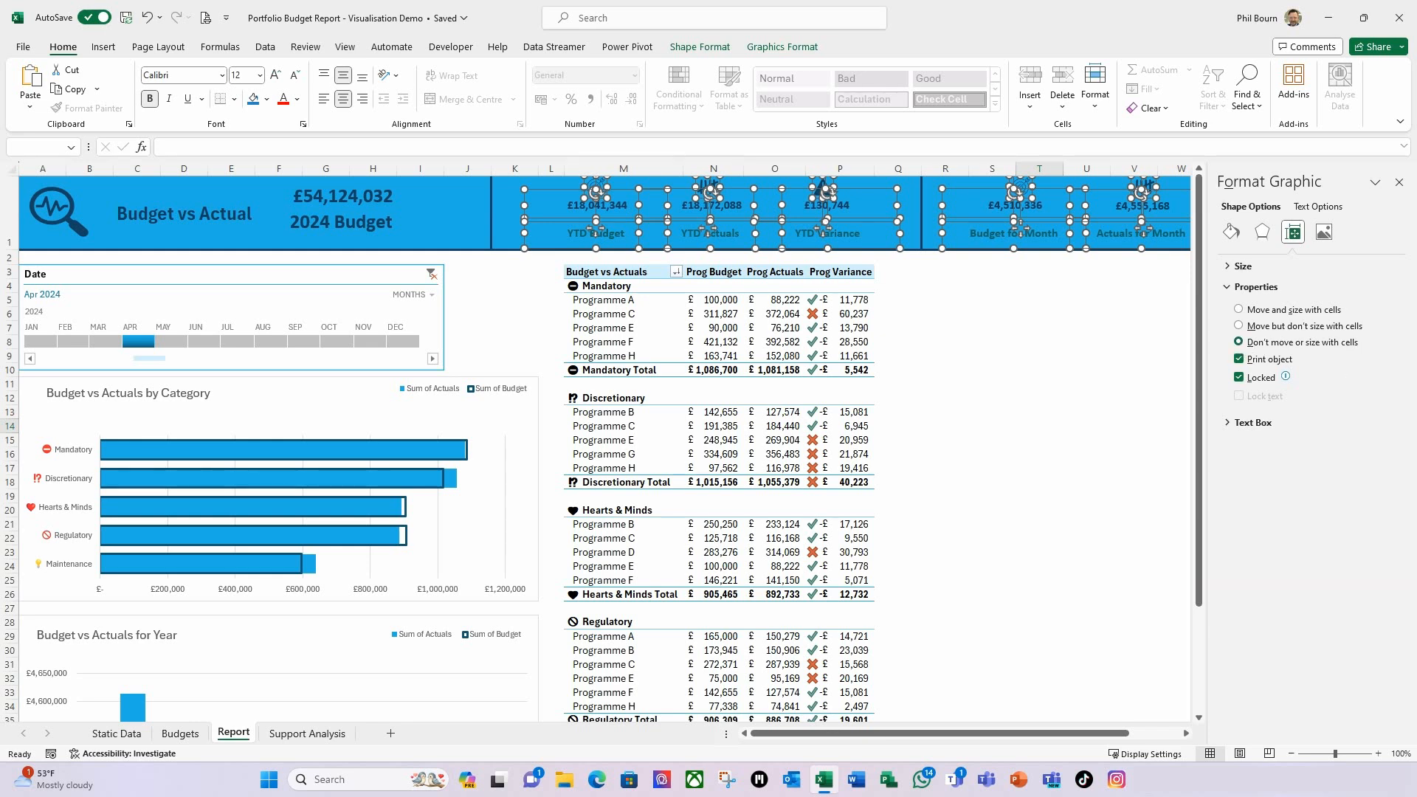
pyautogui.click(1400, 182)
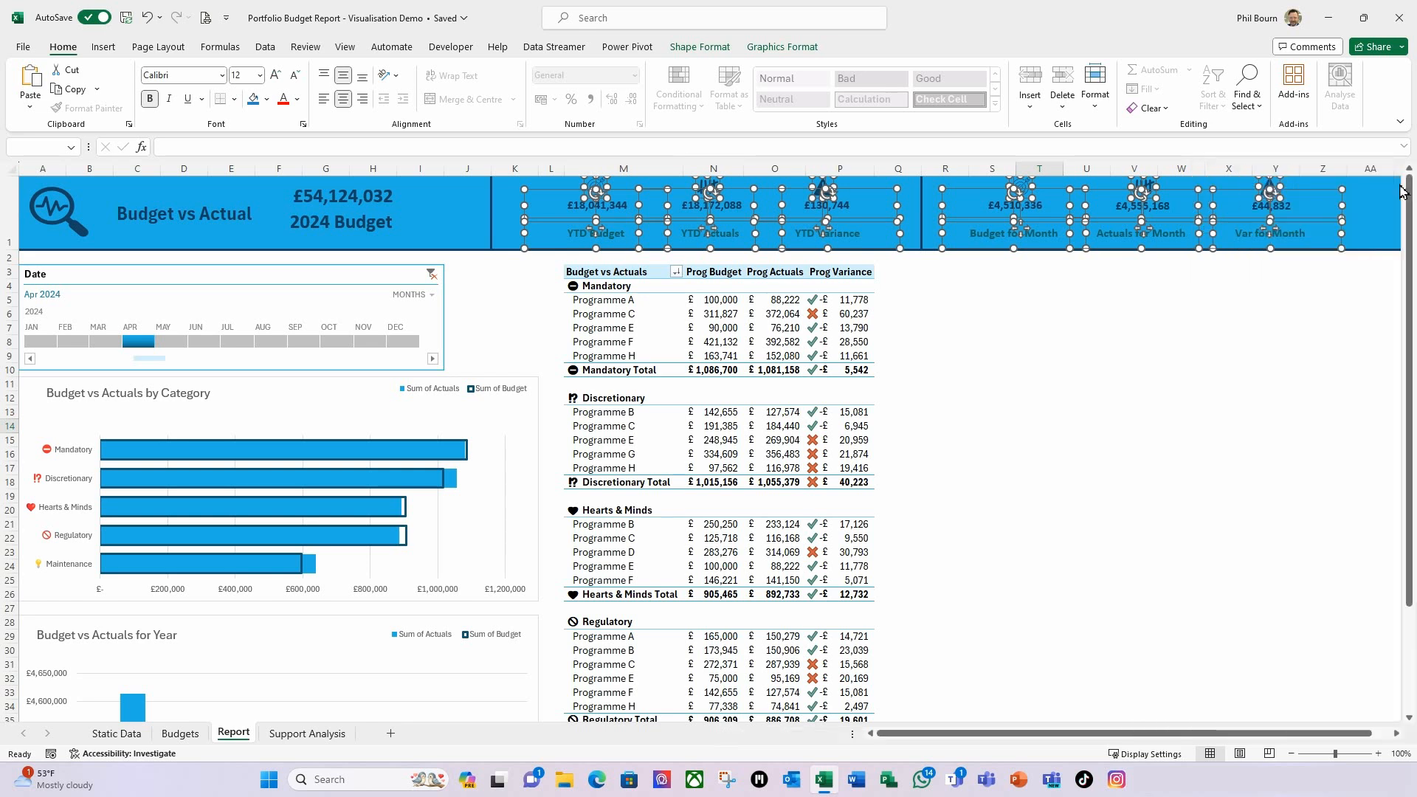
pyautogui.click(1259, 111)
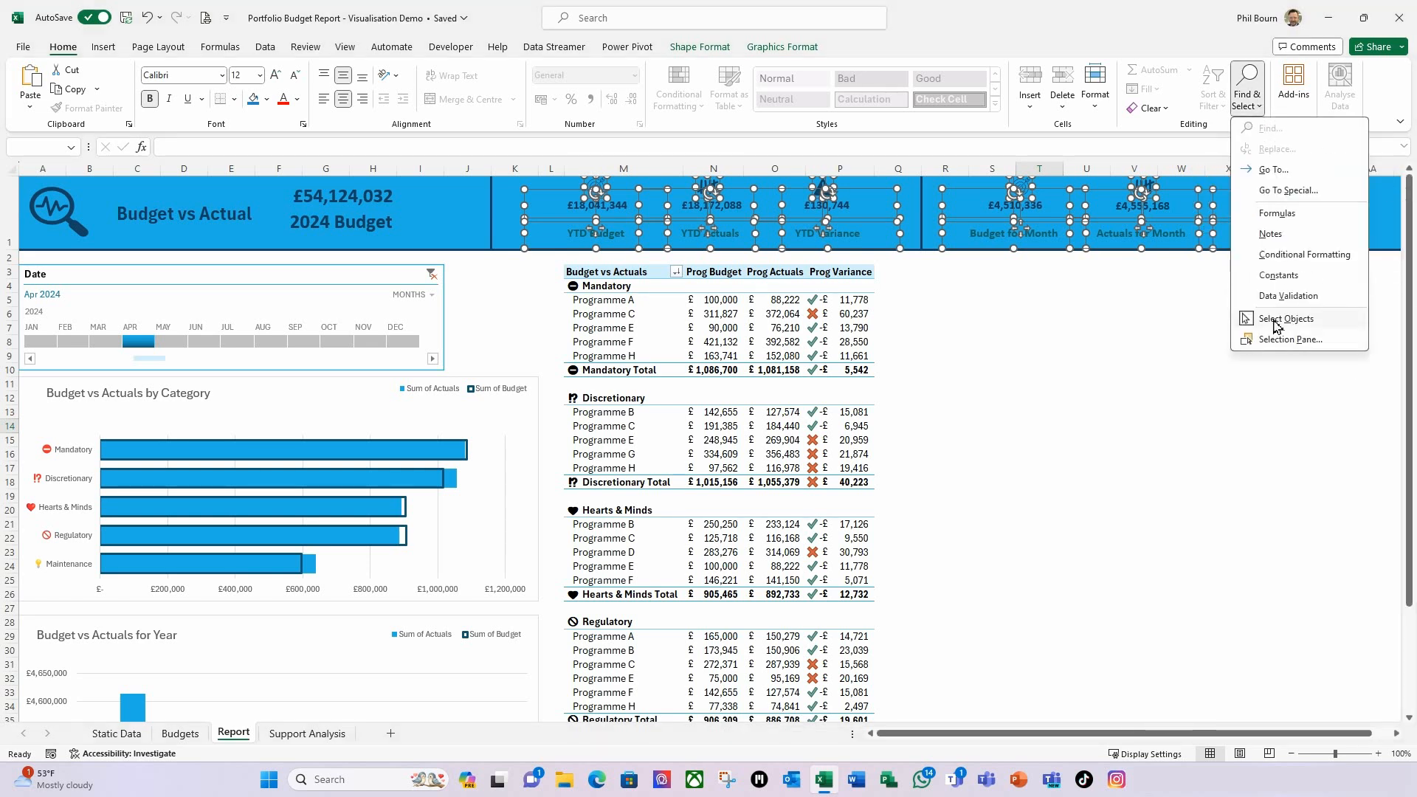
pyautogui.click(1277, 321)
pyautogui.click(1038, 329)
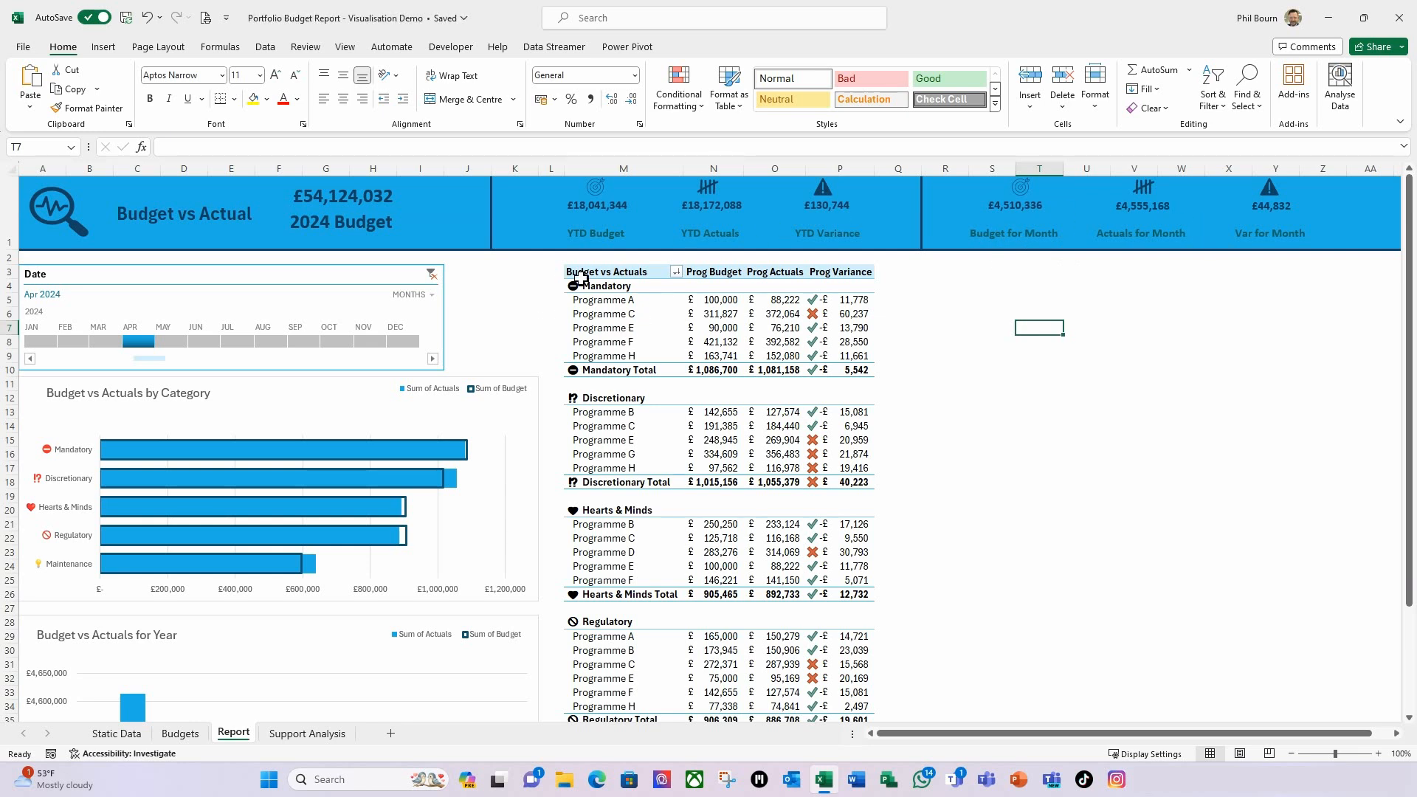
# Step: Select the whole Budget vs Actuals PivotTable from M3 to its grand total row and move it to start at cell S3
pyautogui.moveTo(580, 274); pyautogui.dragTo(844, 683)
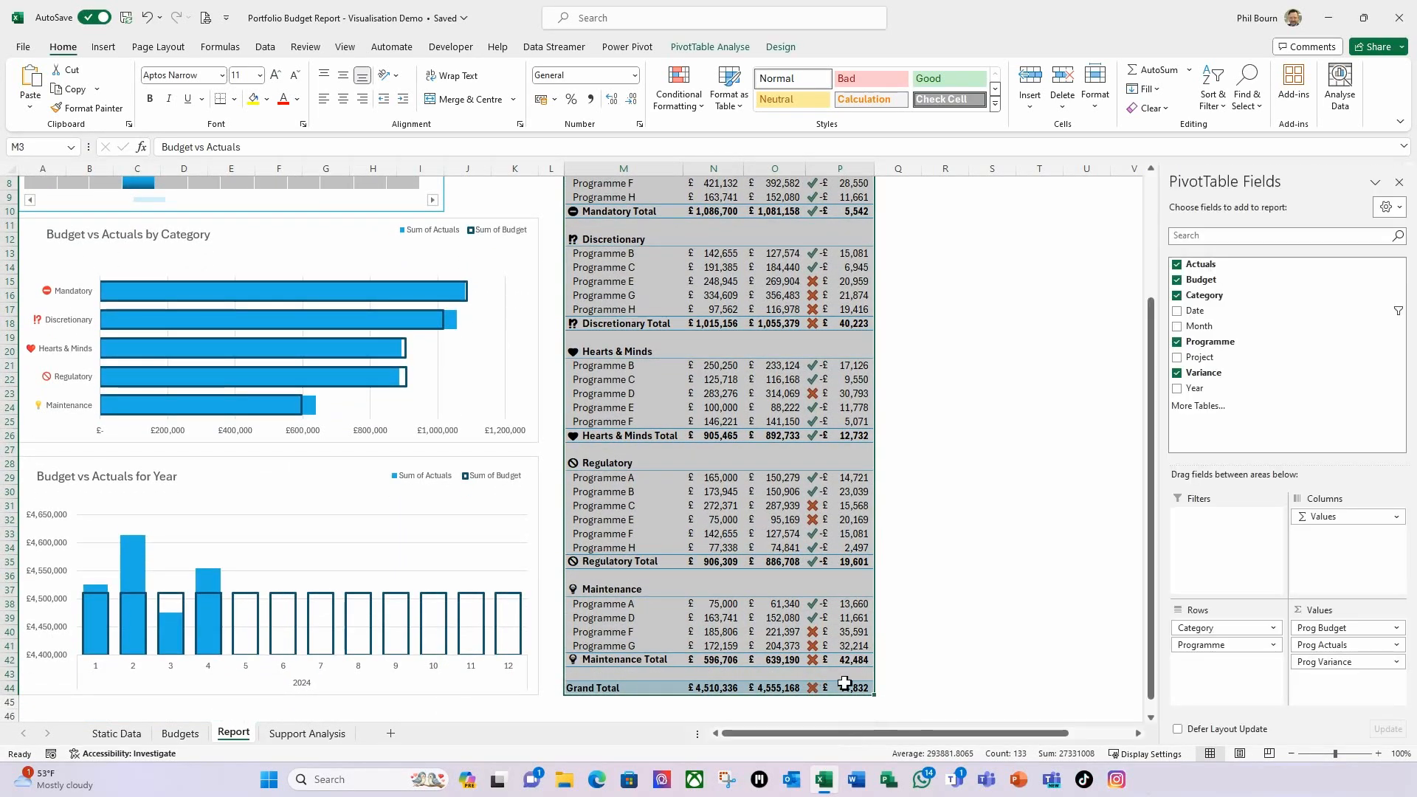
pyautogui.click(1399, 182)
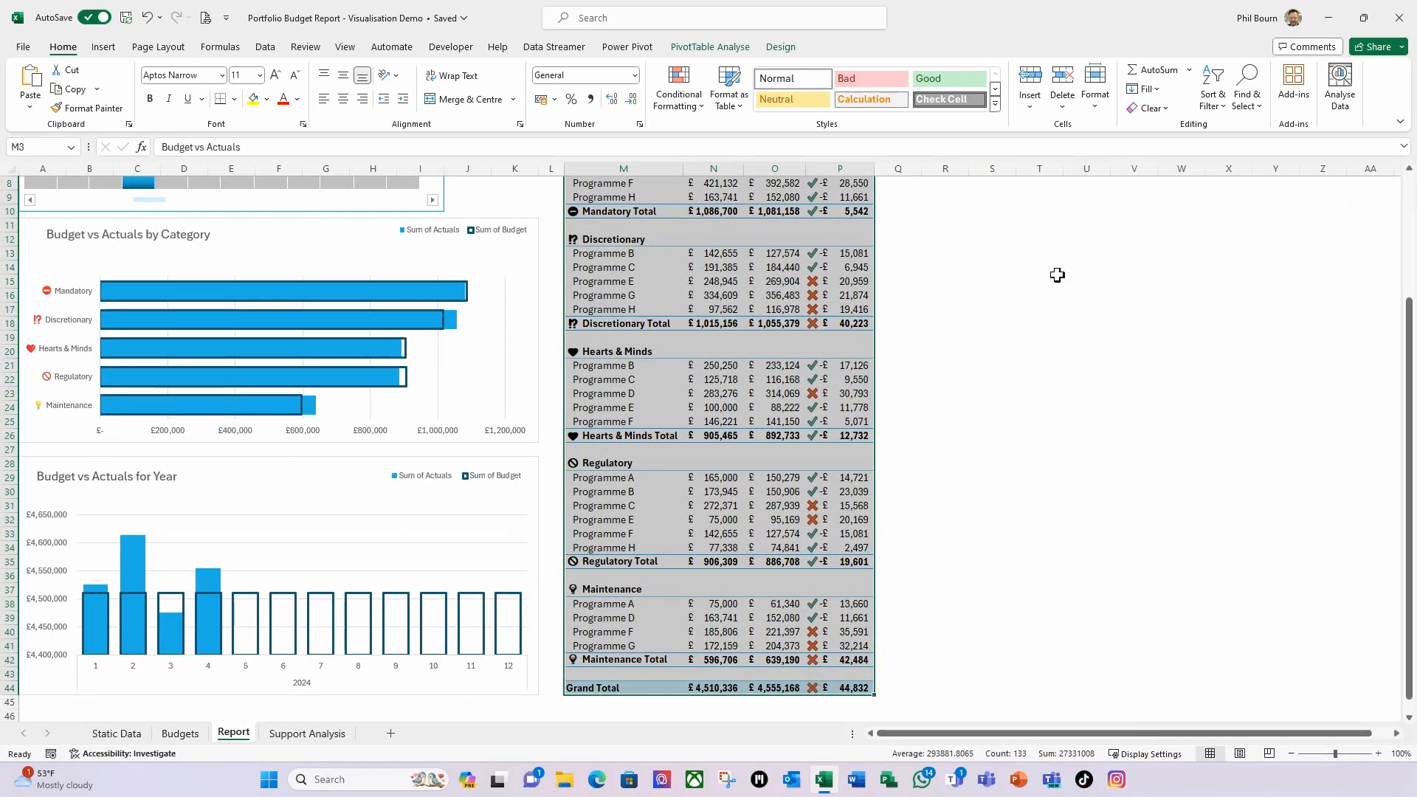
pyautogui.scroll(3, 963, 353)
pyautogui.scroll(1, 963, 353)
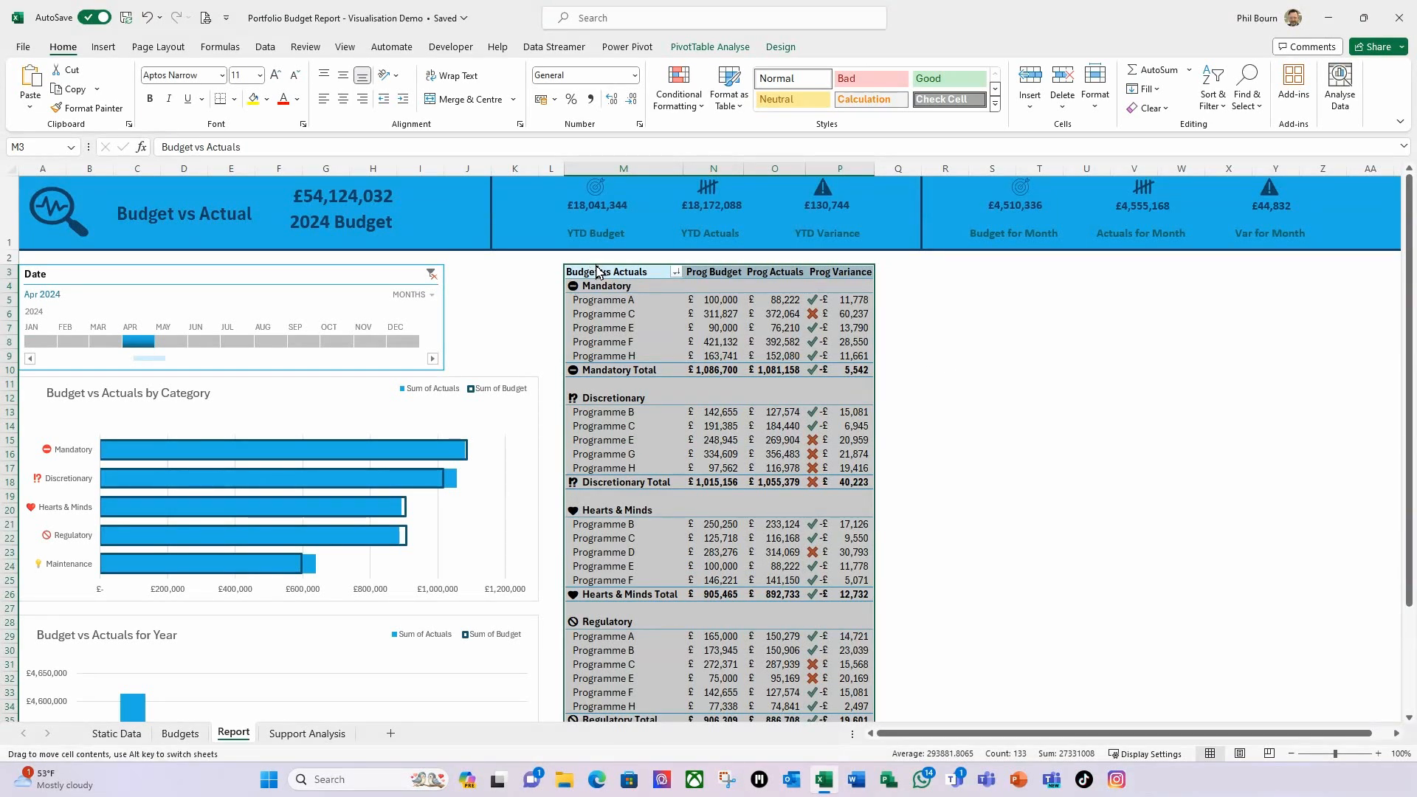
pyautogui.moveTo(598, 270); pyautogui.dragTo(1041, 285)
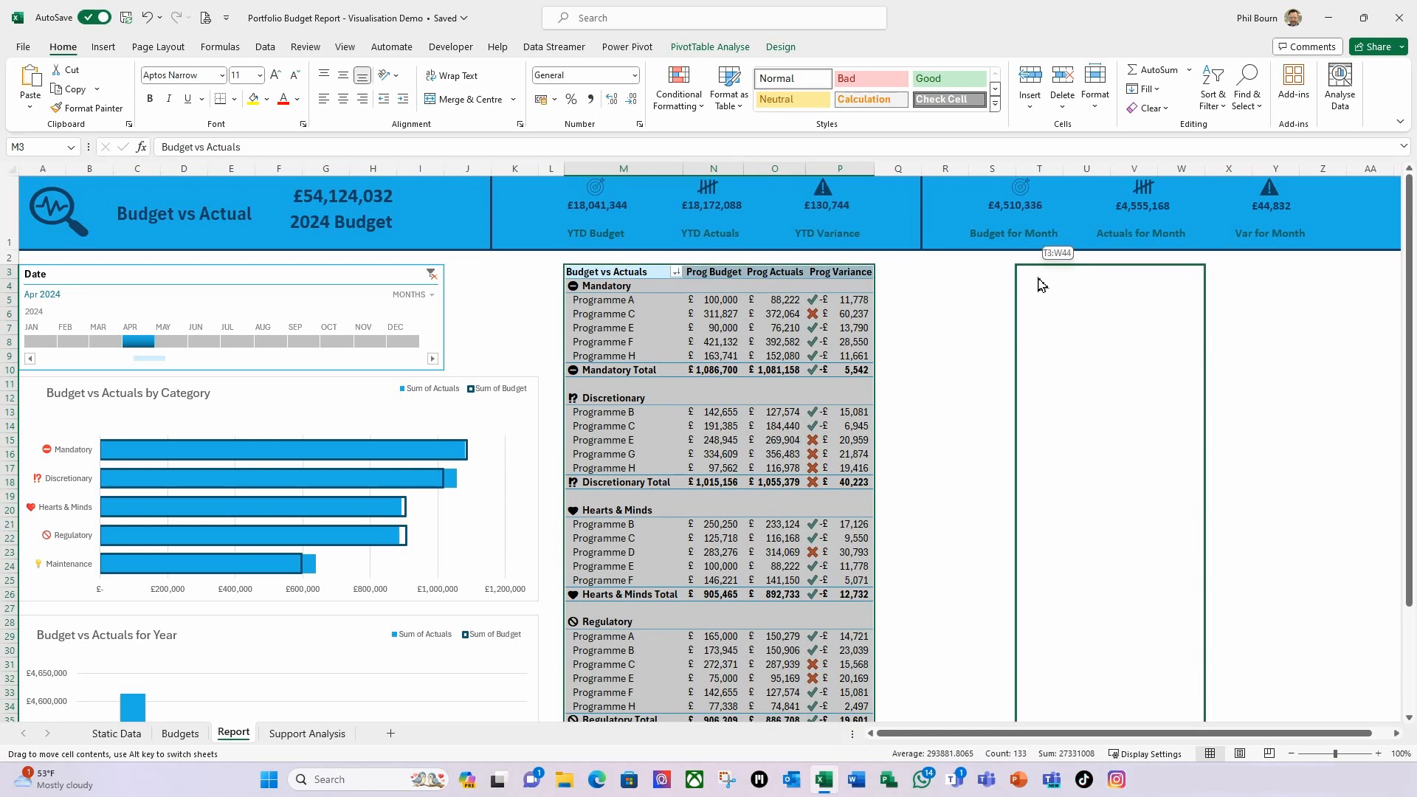
pyautogui.moveTo(1032, 285); pyautogui.dragTo(1015, 285)
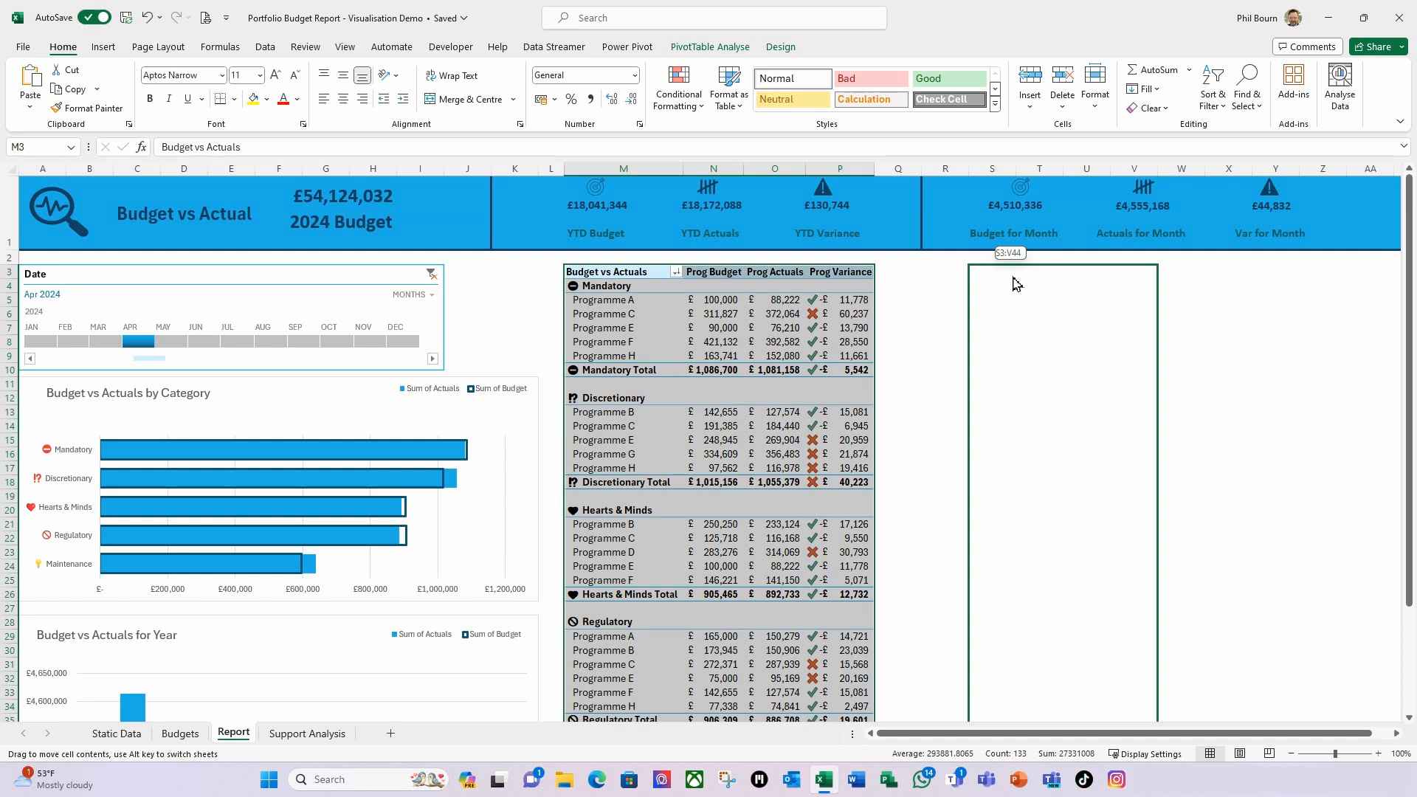
pyautogui.moveTo(1016, 284); pyautogui.dragTo(1016, 285)
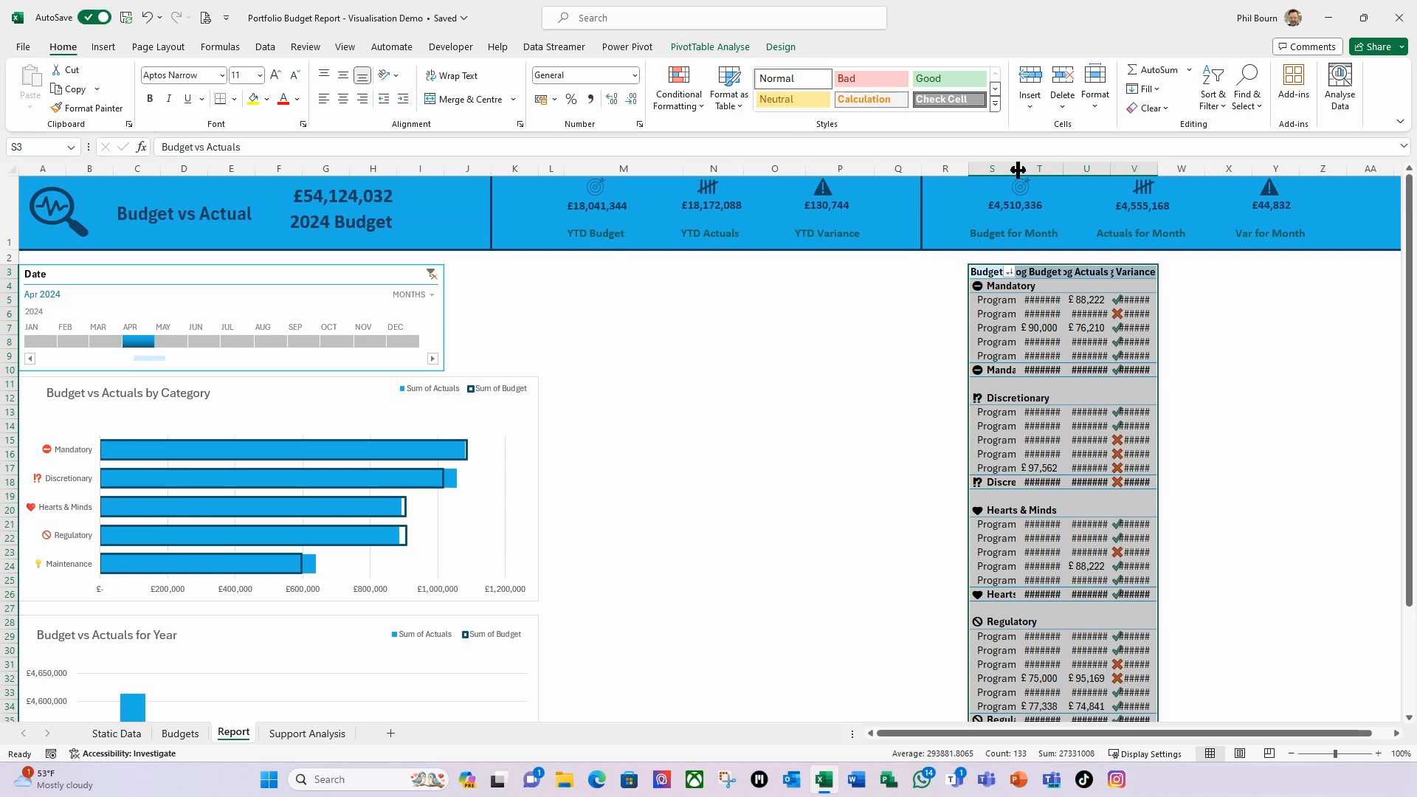
# Step: Autofit columns S to V so the moved PivotTable's programme names, budget, actuals and variance figures show in full
pyautogui.click(899, 299)
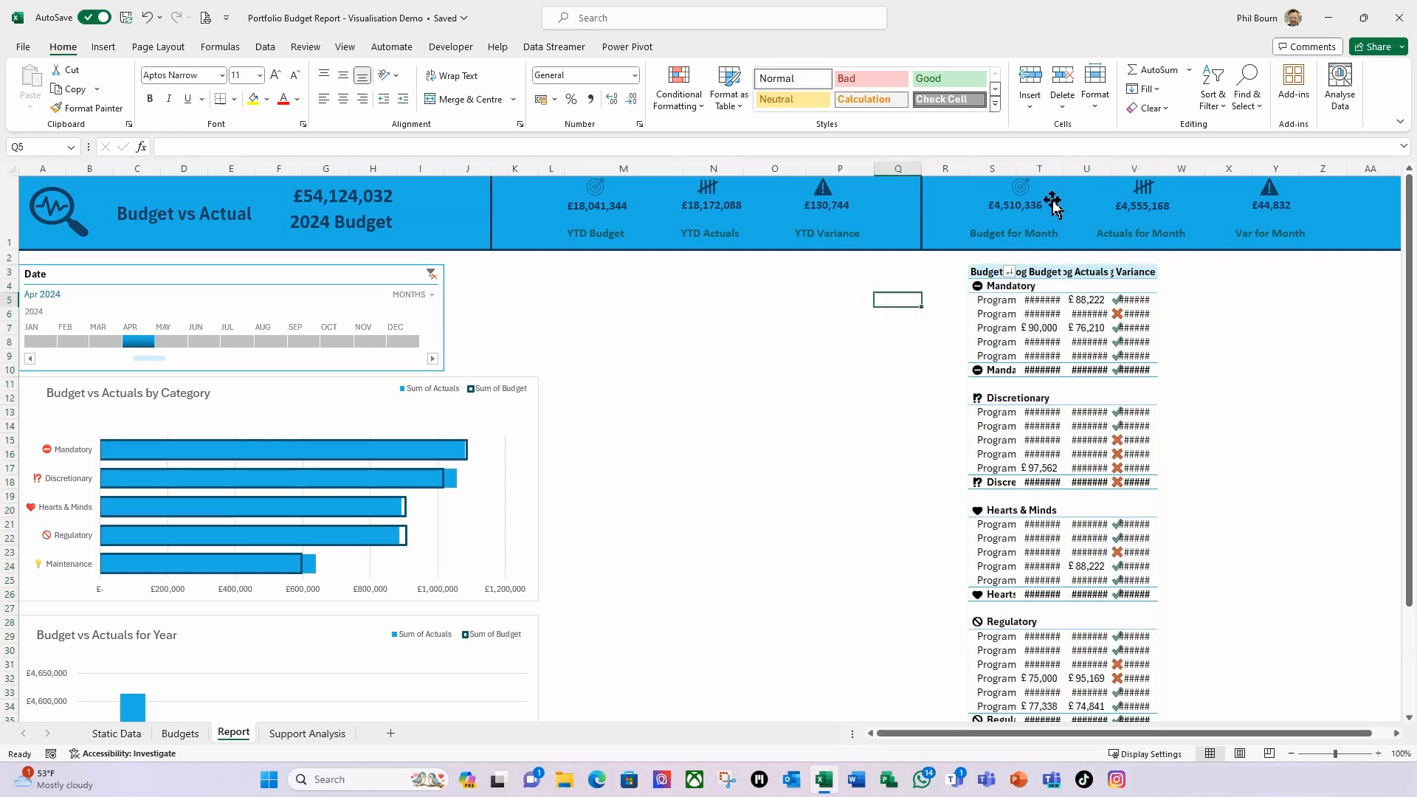
pyautogui.doubleClick(1016, 174)
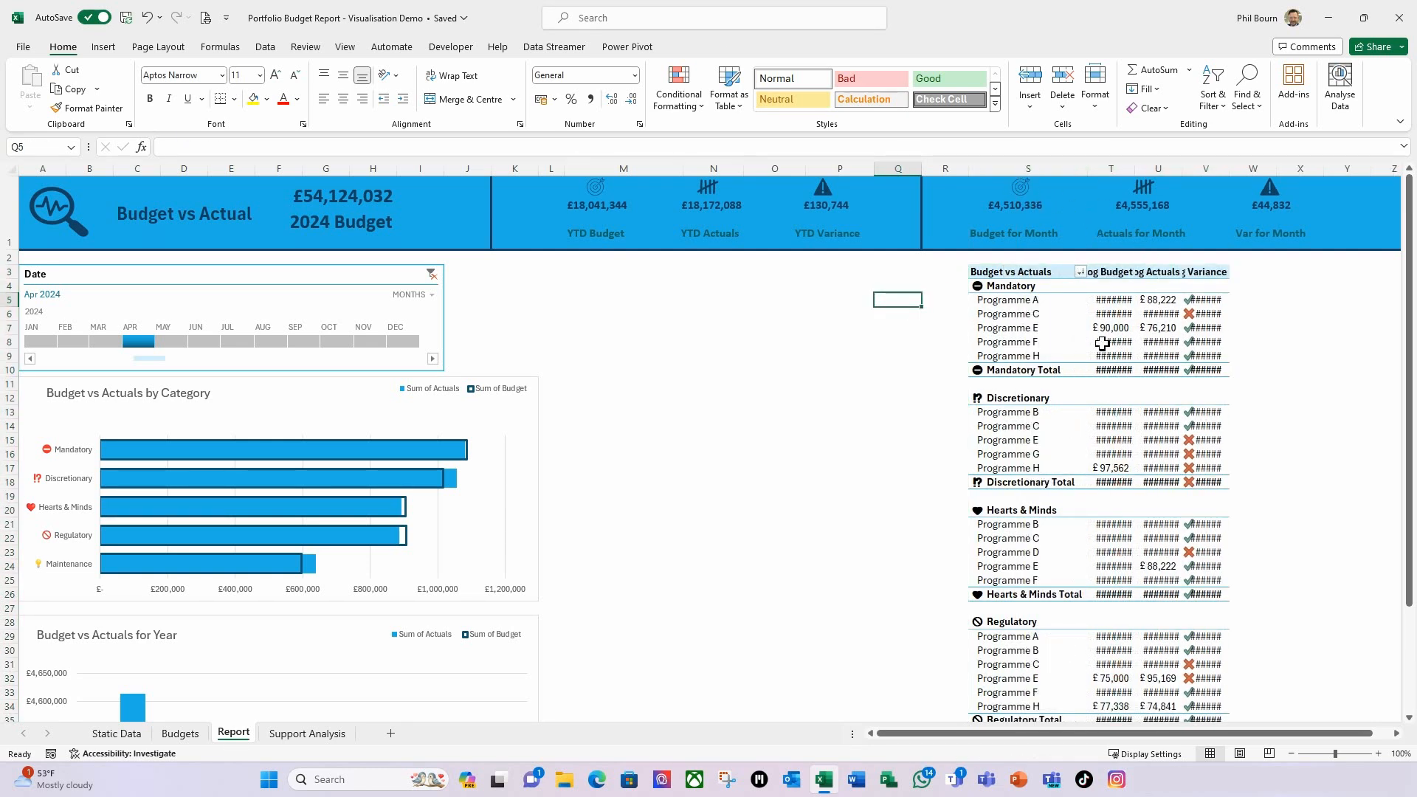
pyautogui.doubleClick(1136, 168)
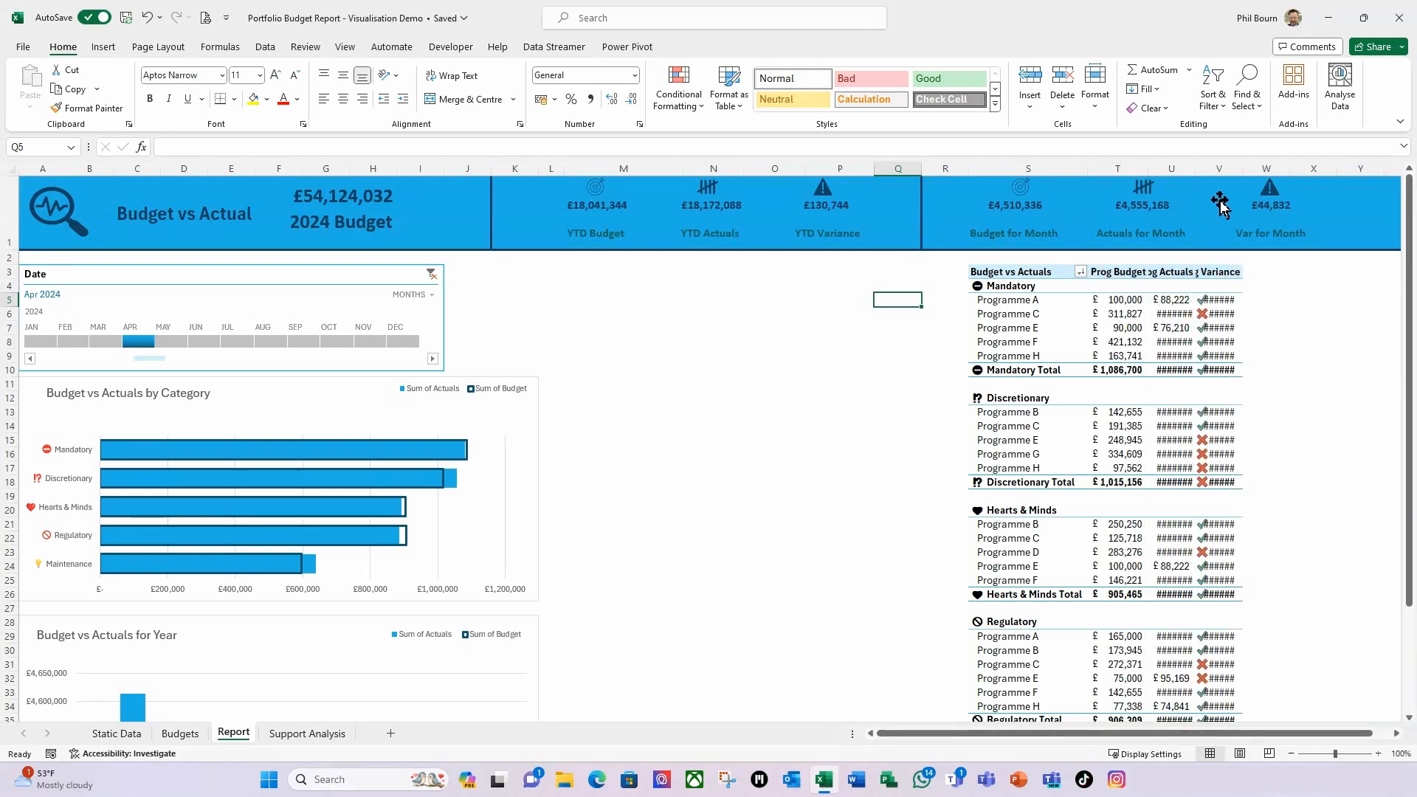
pyautogui.doubleClick(1200, 171)
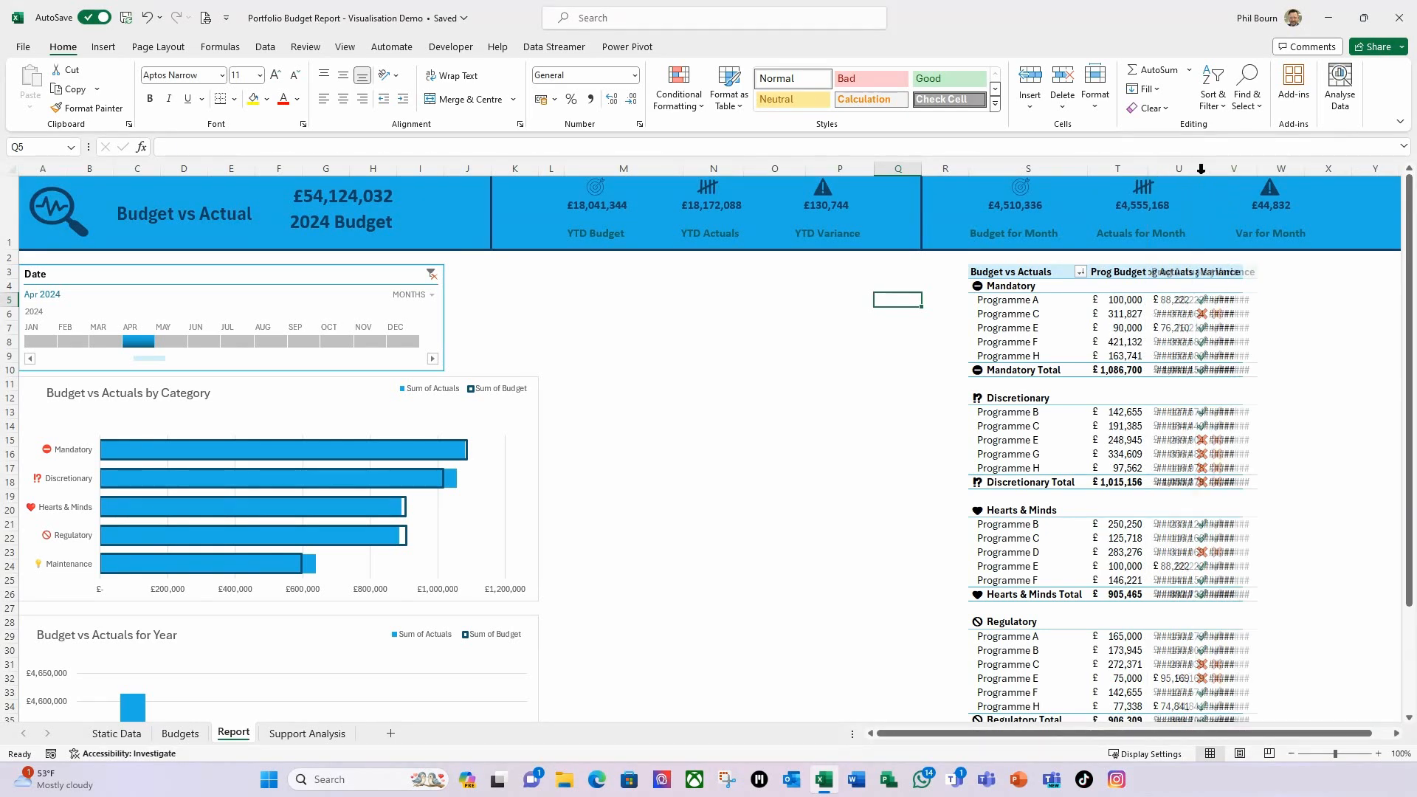
pyautogui.doubleClick(1262, 170)
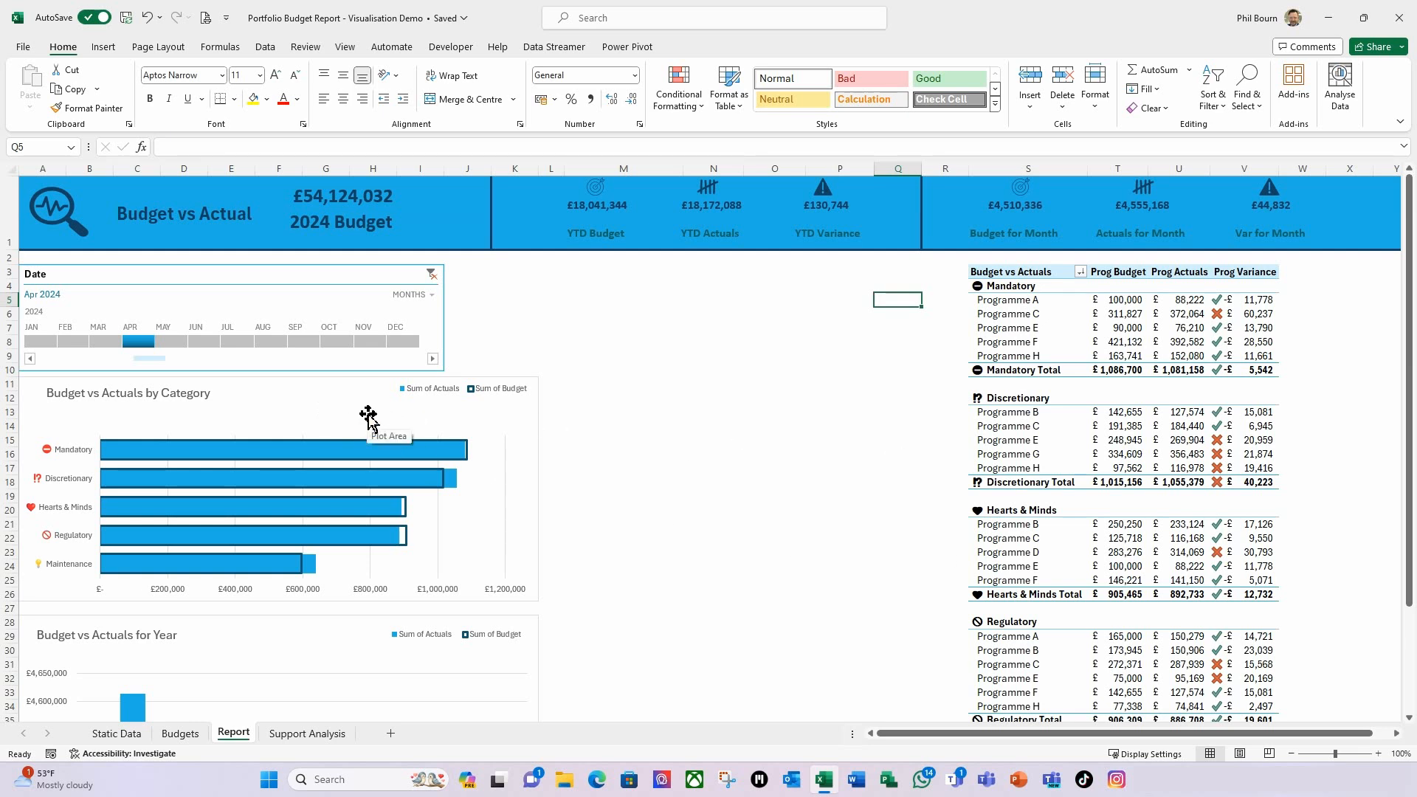
# Step: Move both charts and the Date timeline across to line up at column I, and narrow column R beside the PivotTable
pyautogui.moveTo(375, 401); pyautogui.dragTo(759, 399)
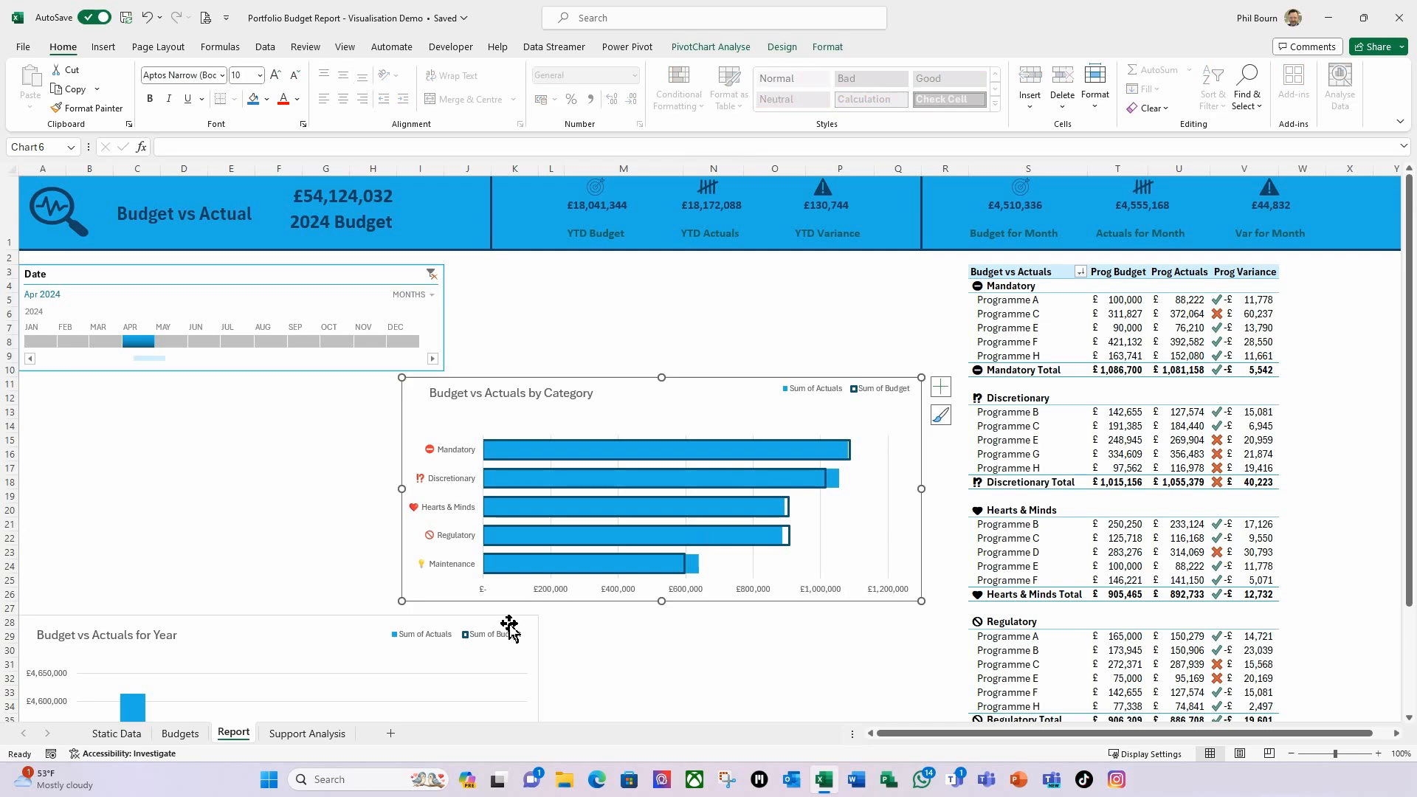
pyautogui.moveTo(441, 628); pyautogui.dragTo(824, 635)
pyautogui.moveTo(323, 284); pyautogui.dragTo(701, 284)
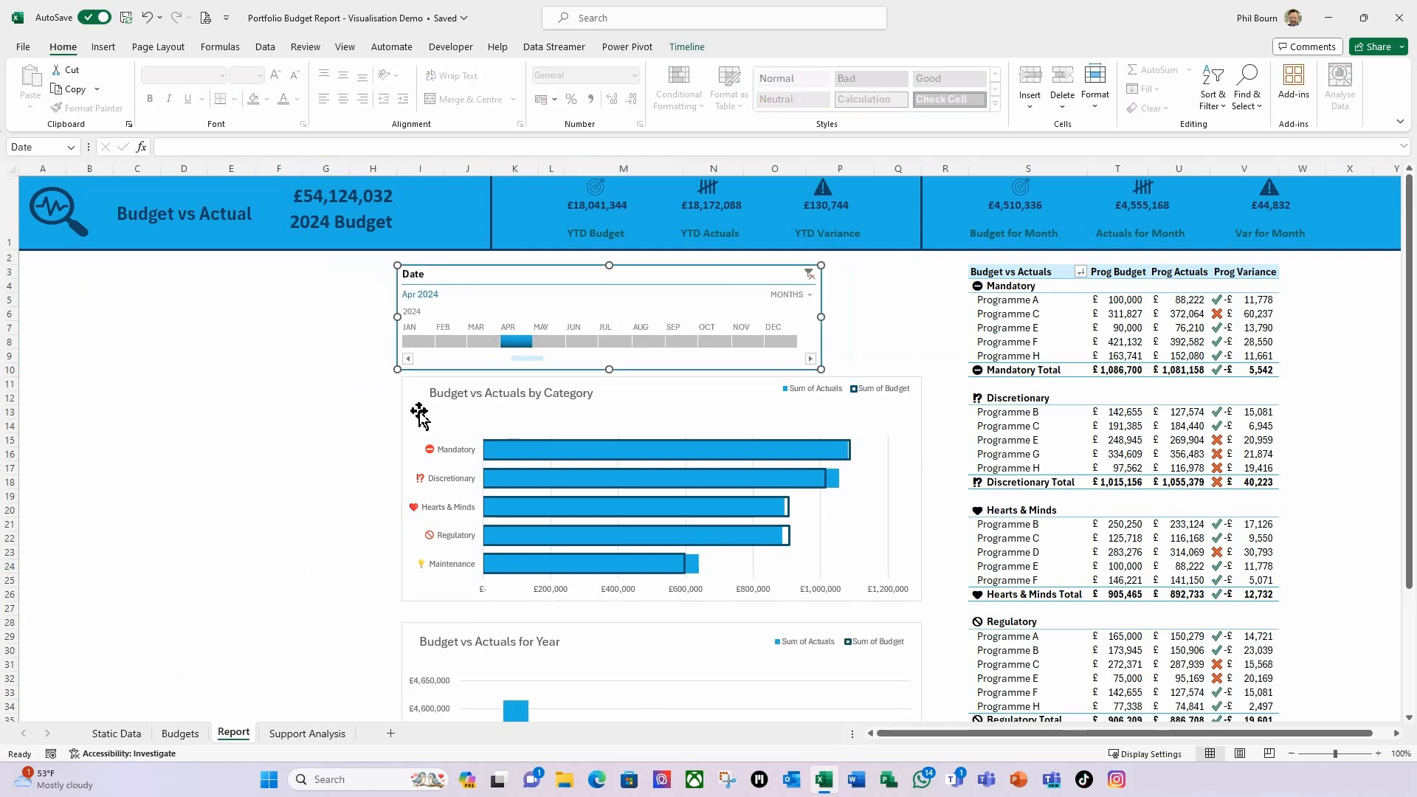
pyautogui.moveTo(968, 169); pyautogui.dragTo(943, 169)
pyautogui.moveTo(415, 386); pyautogui.dragTo(409, 386)
pyautogui.moveTo(428, 633); pyautogui.dragTo(421, 625)
pyautogui.click(231, 567)
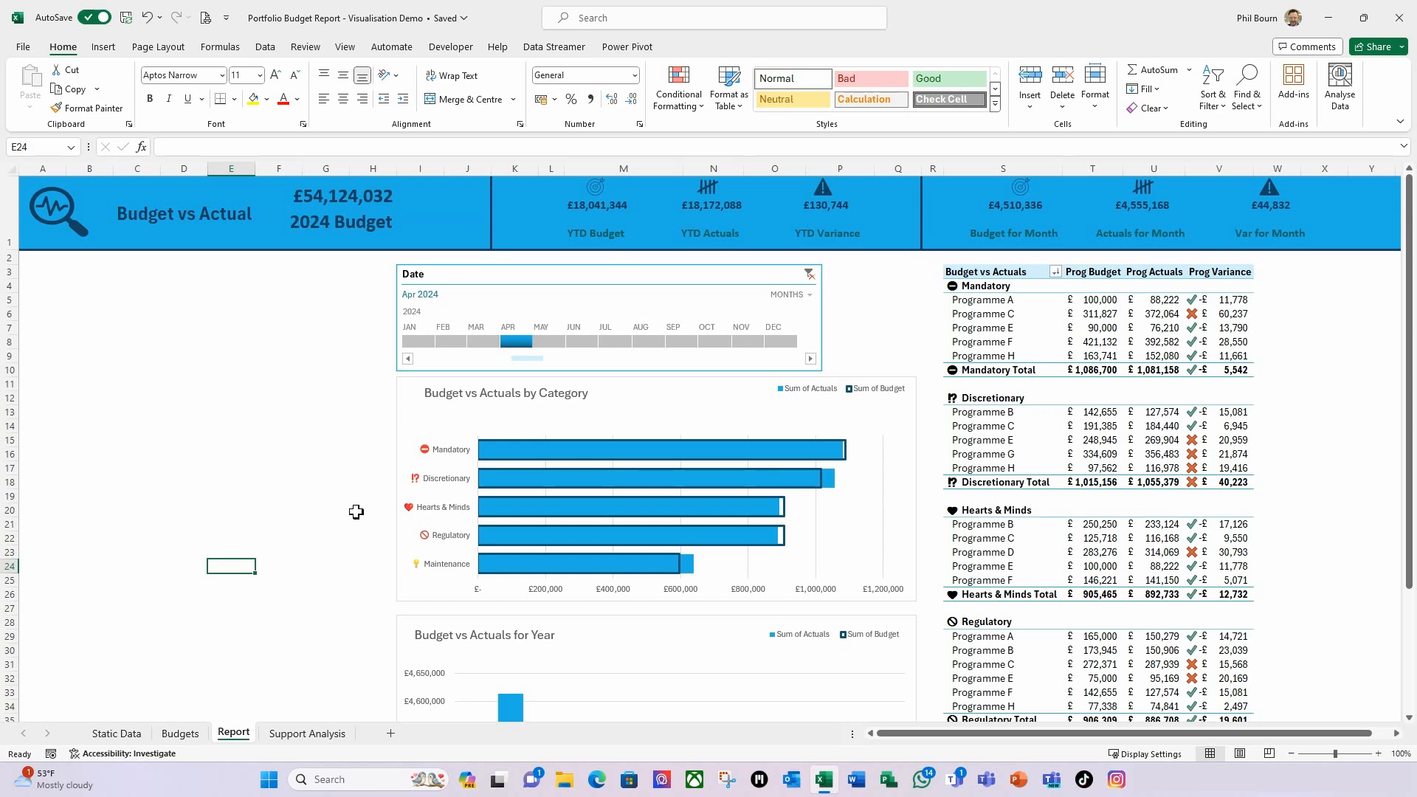
# Step: Insert Category, Programme and Project slicers for the Budget vs Actuals PivotTable
pyautogui.click(980, 329)
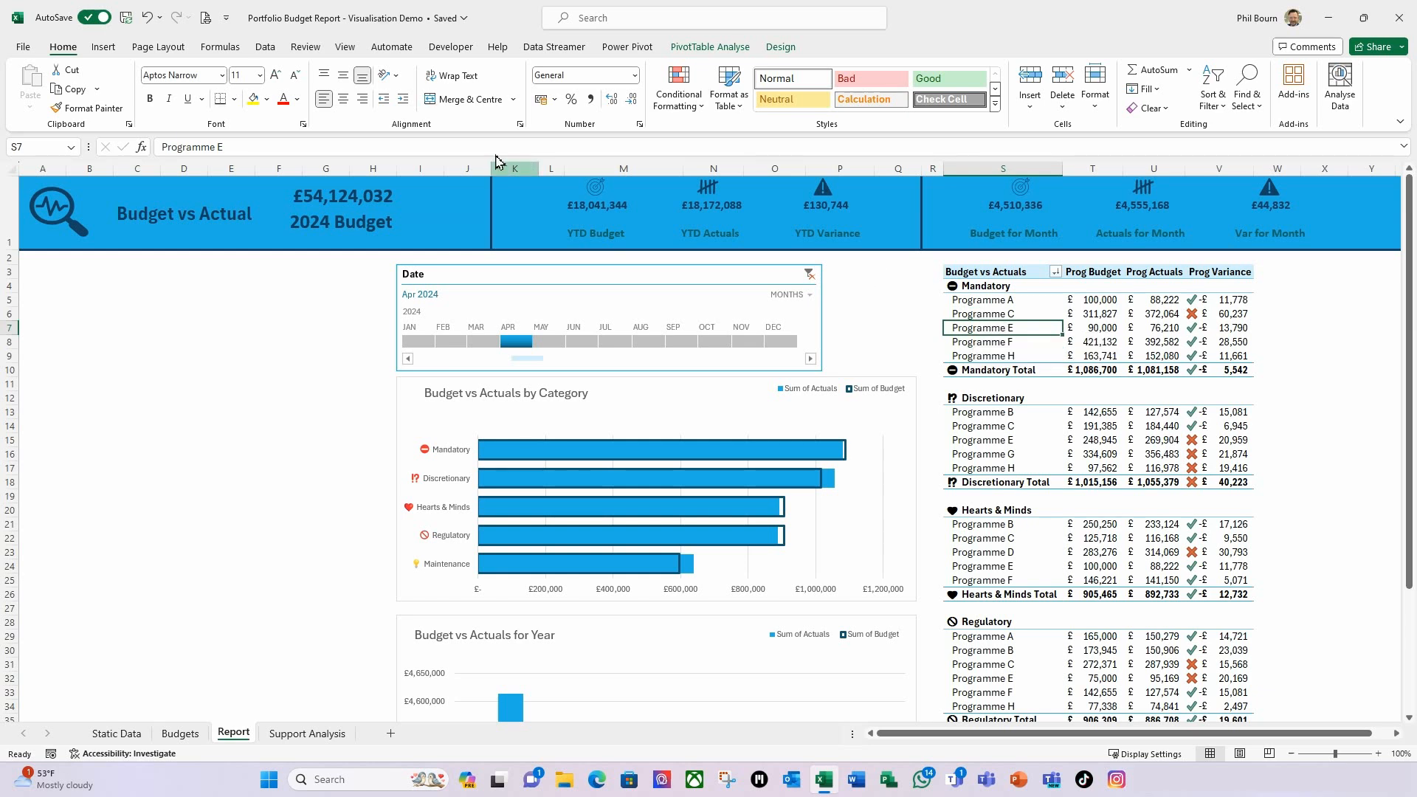
pyautogui.click(103, 47)
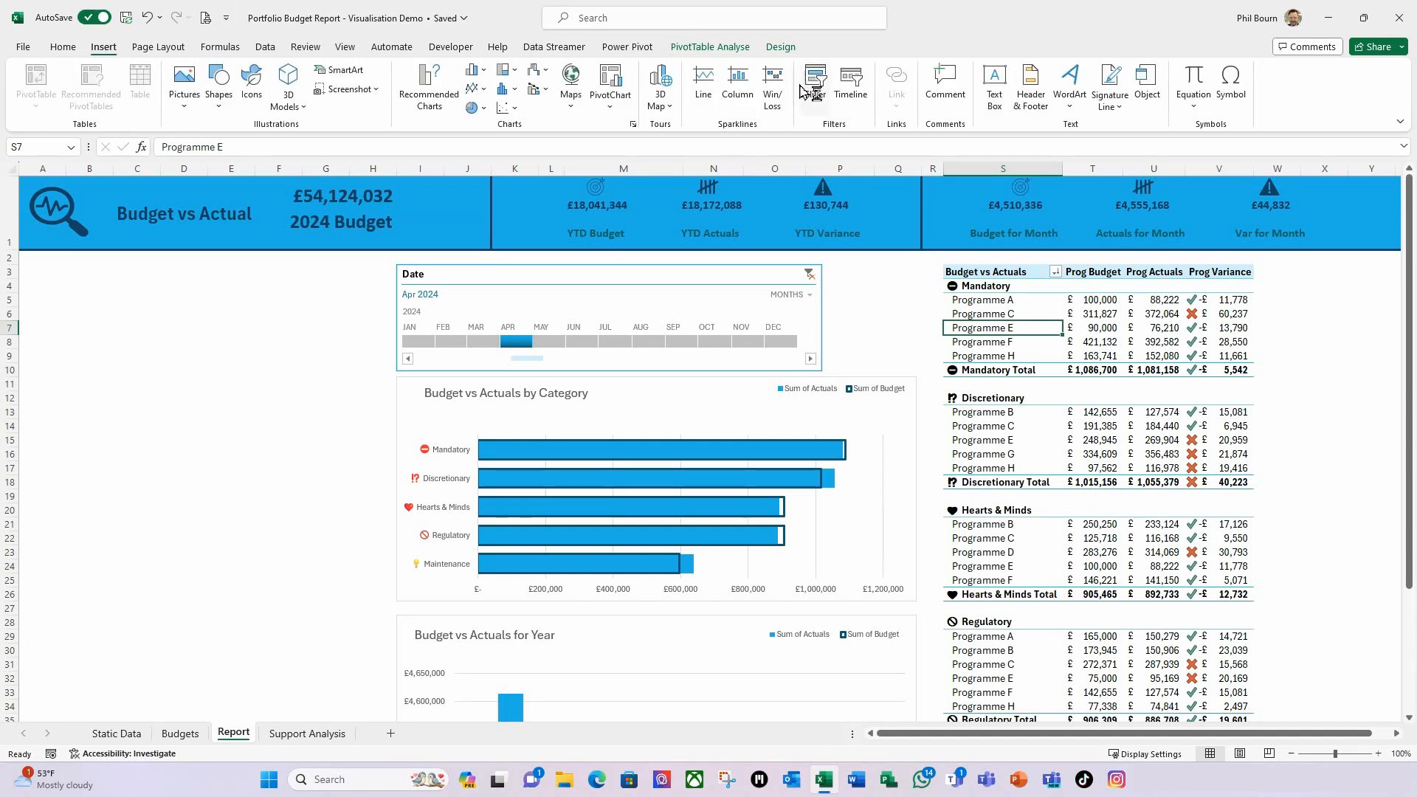
pyautogui.click(816, 85)
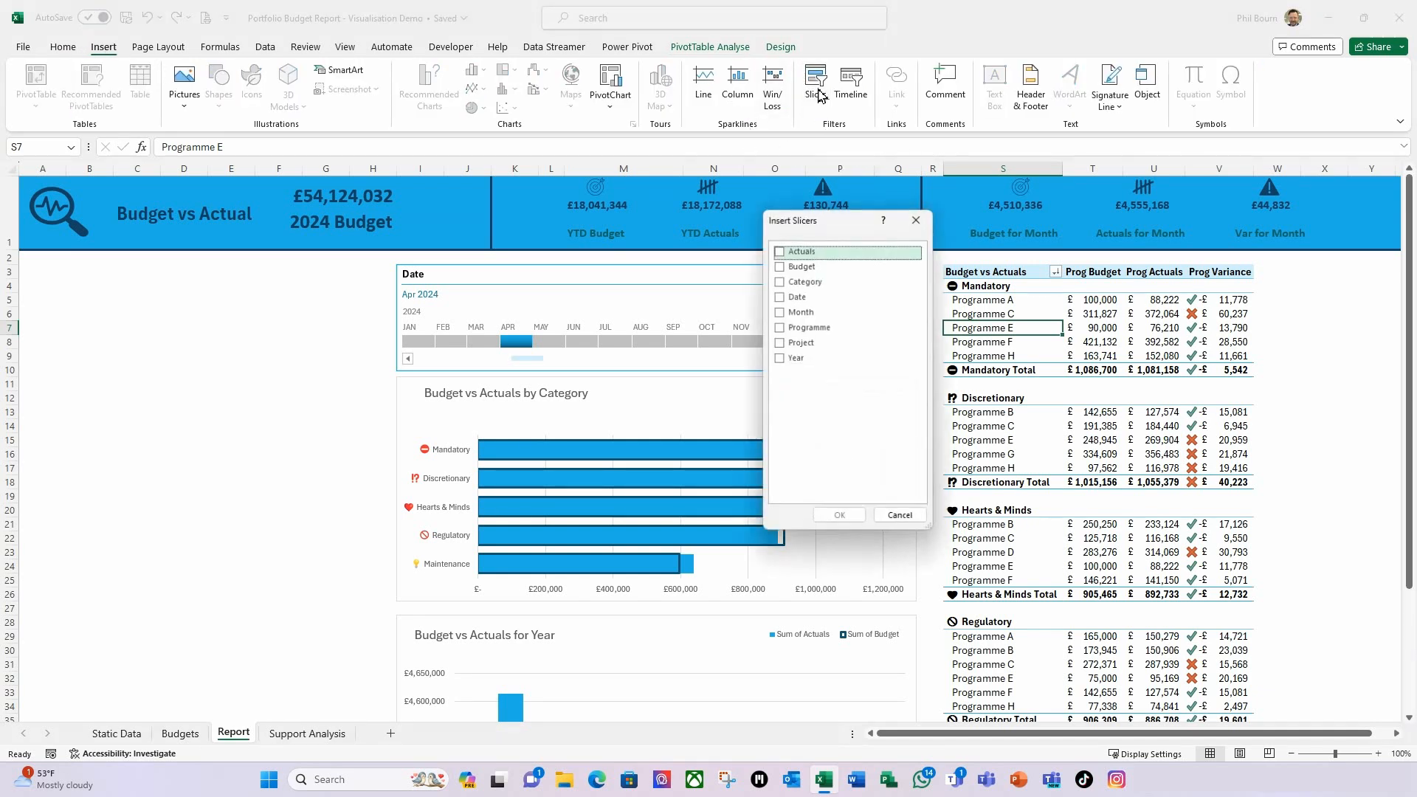
pyautogui.click(805, 281)
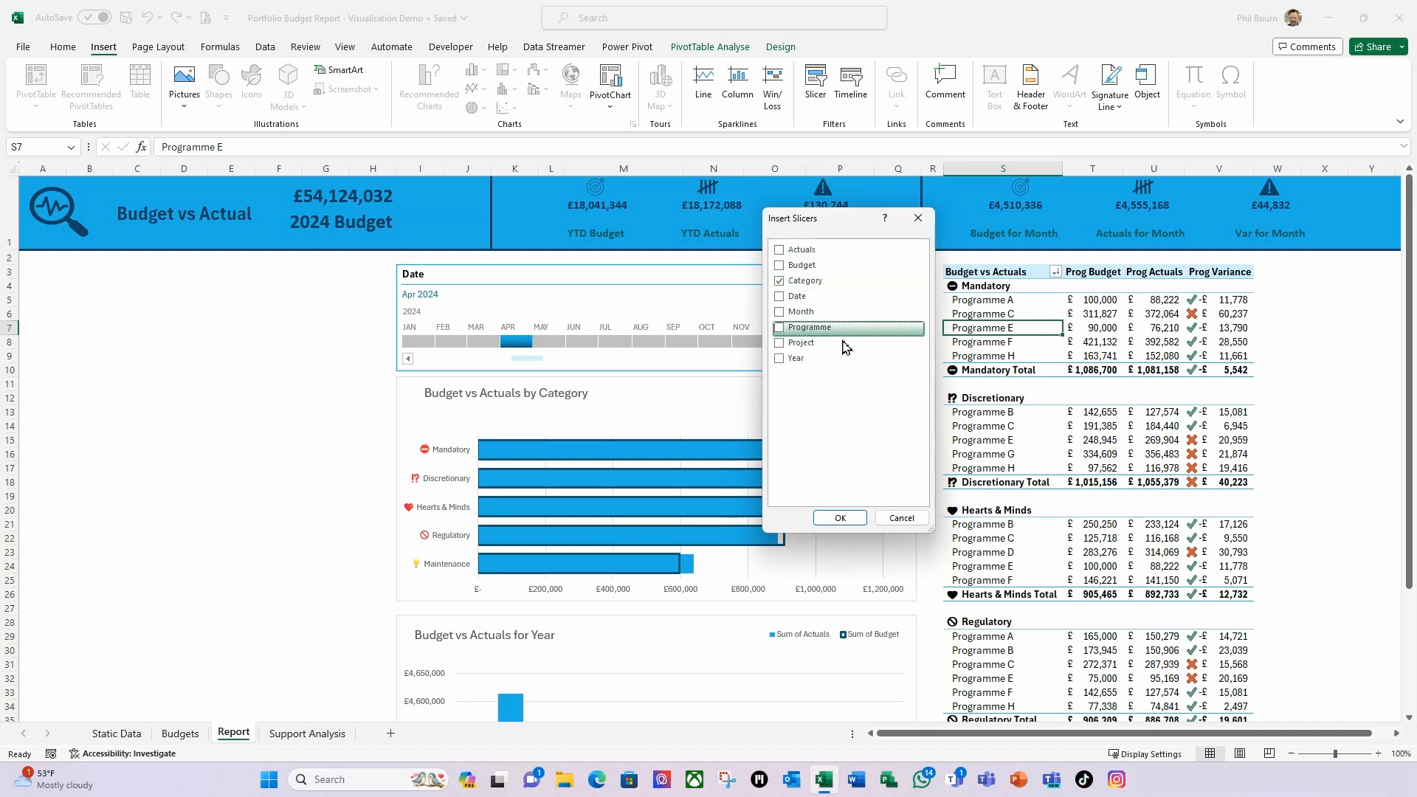
pyautogui.click(783, 329)
pyautogui.click(779, 344)
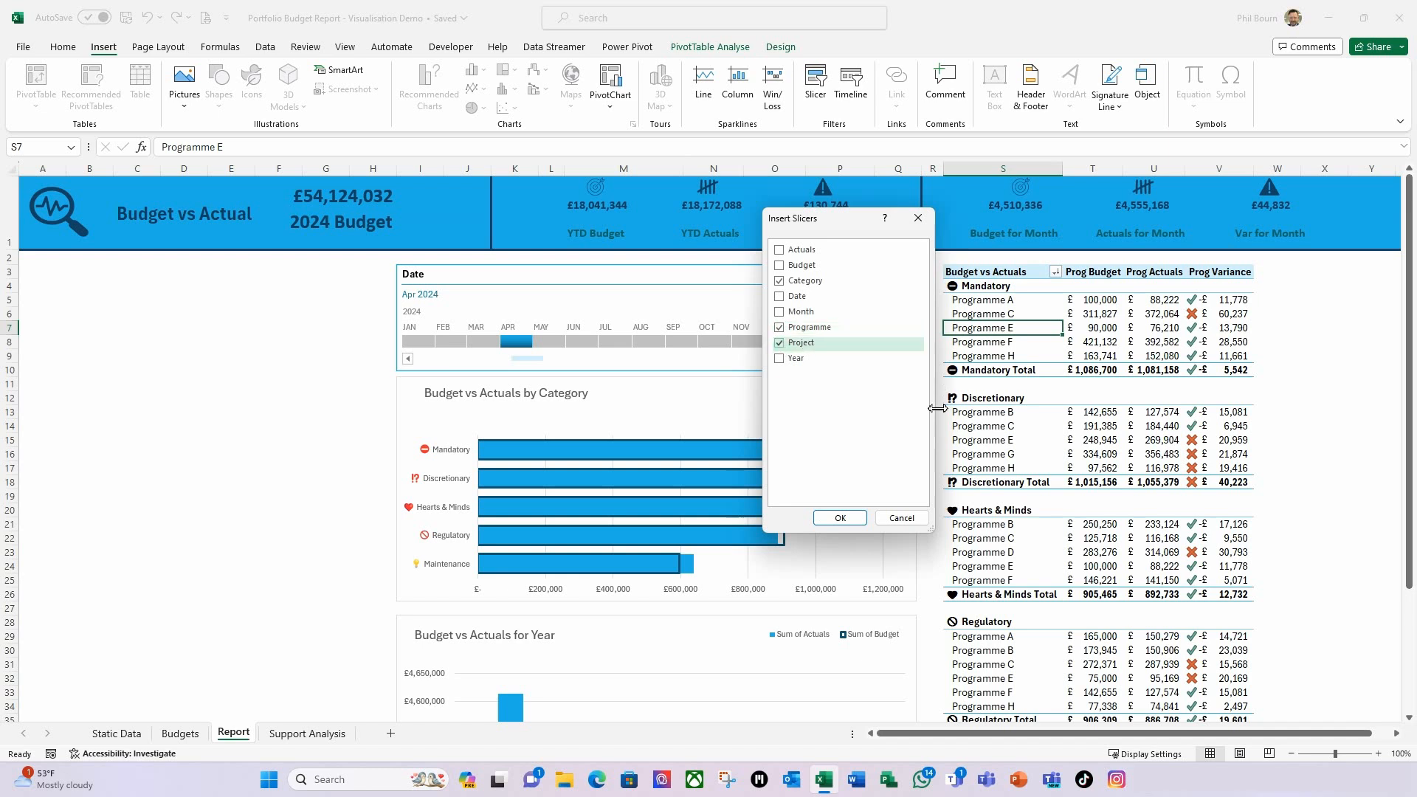
pyautogui.click(845, 520)
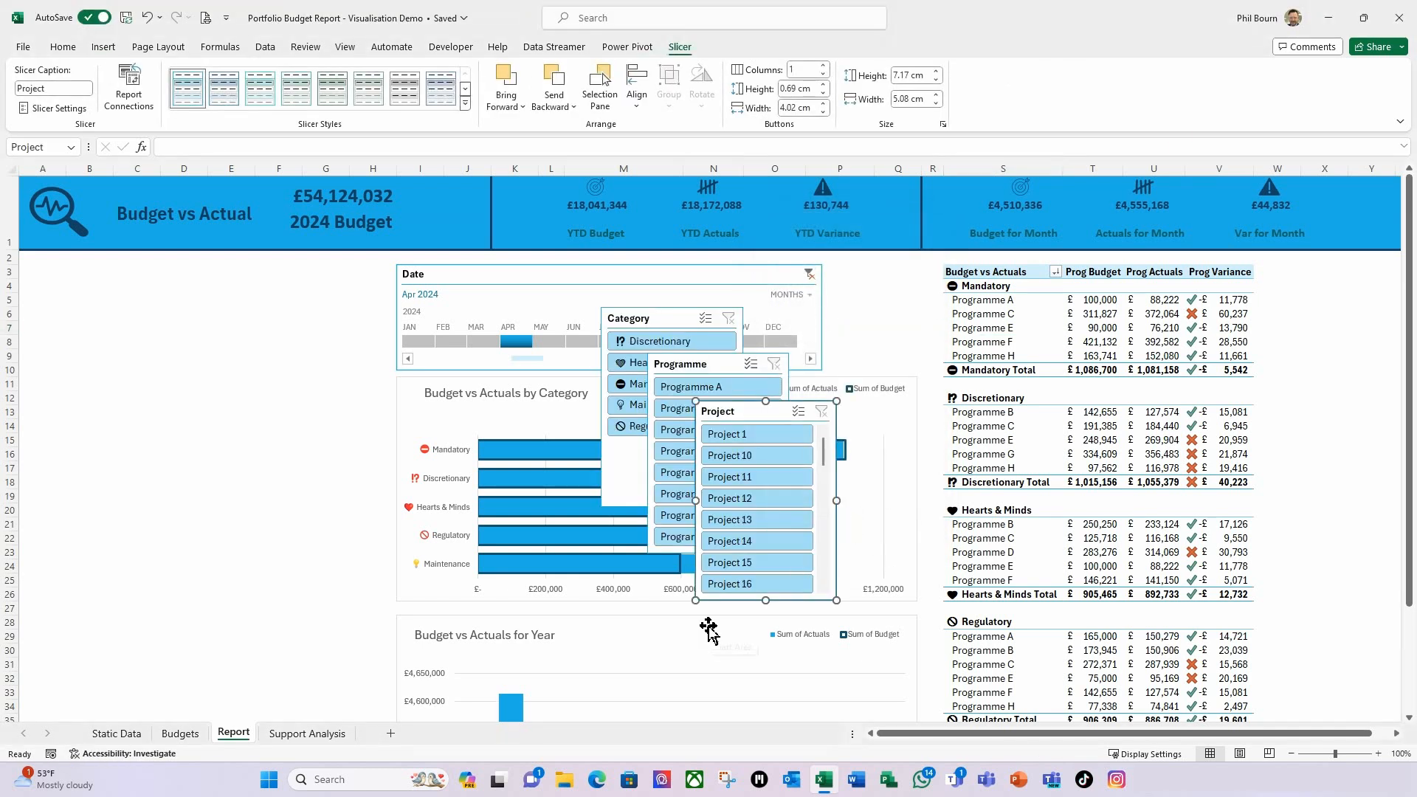
# Step: Move the Project, Programme and Category slicers off the charts into the empty area over columns A to E
pyautogui.moveTo(741, 413); pyautogui.dragTo(116, 483)
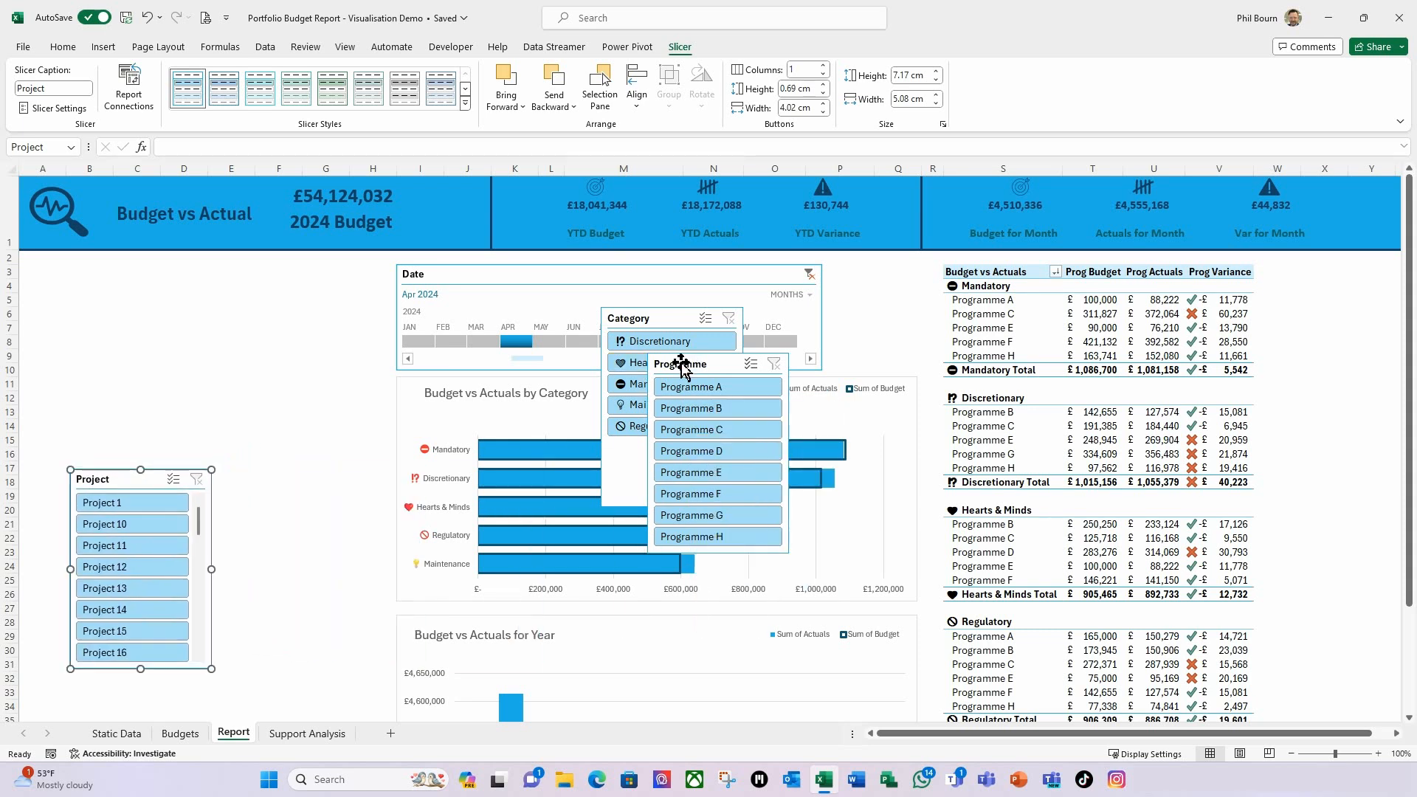
pyautogui.moveTo(673, 363); pyautogui.dragTo(60, 391)
pyautogui.moveTo(624, 318); pyautogui.dragTo(89, 300)
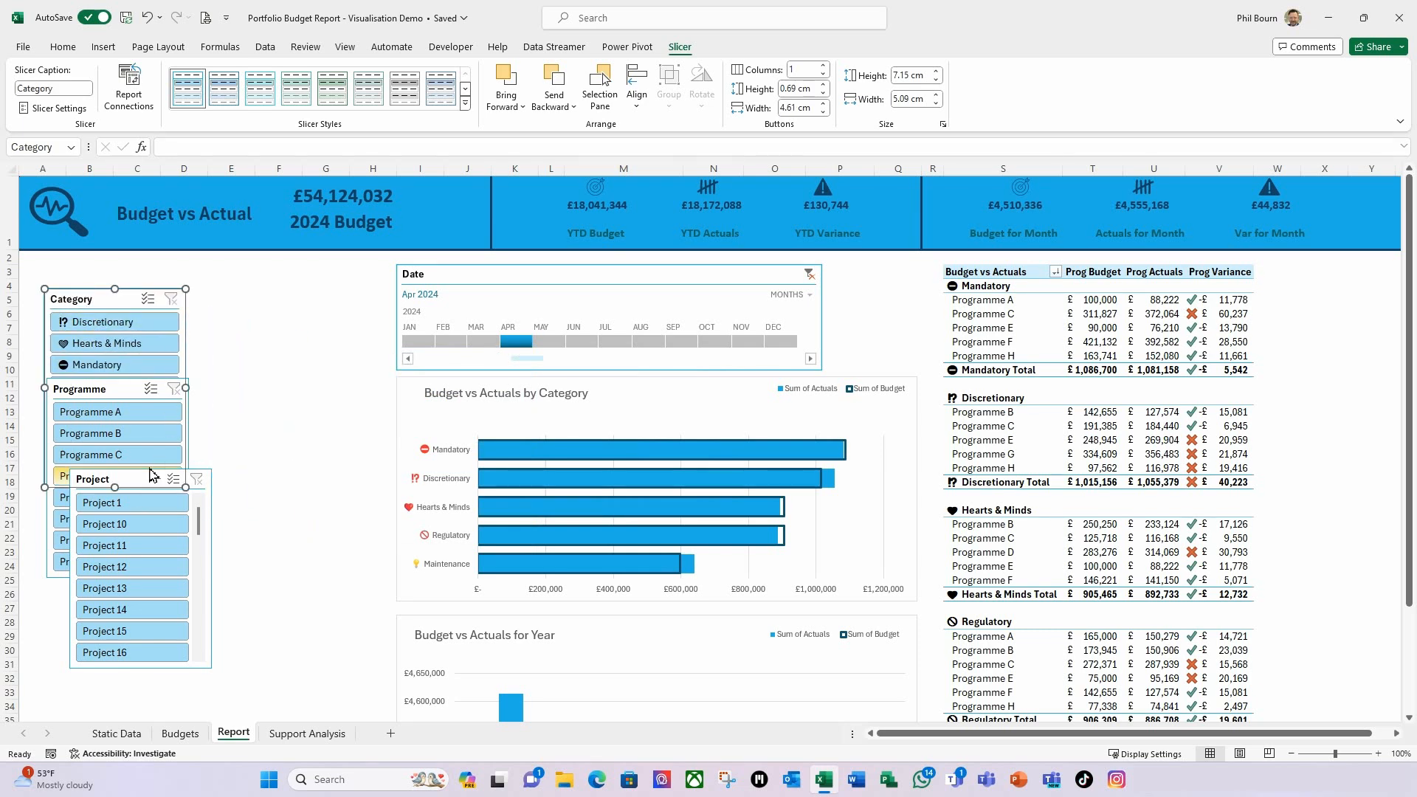
# Step: Apply the dark blue slicer style to the Category, Programme and Project slicers together
pyautogui.keyDown('ctrl'); pyautogui.click(109, 392); pyautogui.keyUp('ctrl')
pyautogui.keyDown('ctrl'); pyautogui.click(207, 493); pyautogui.keyUp('ctrl')
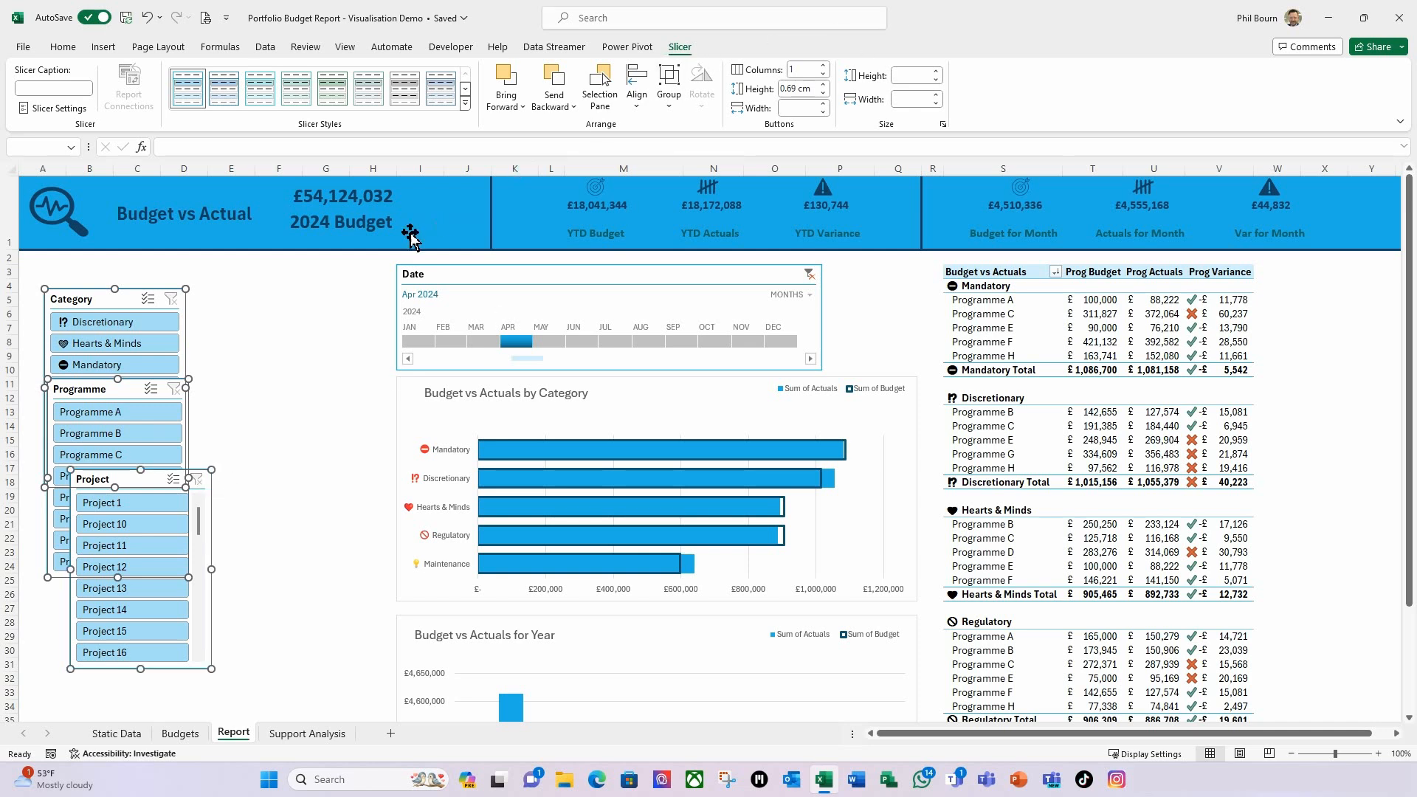
pyautogui.click(465, 91)
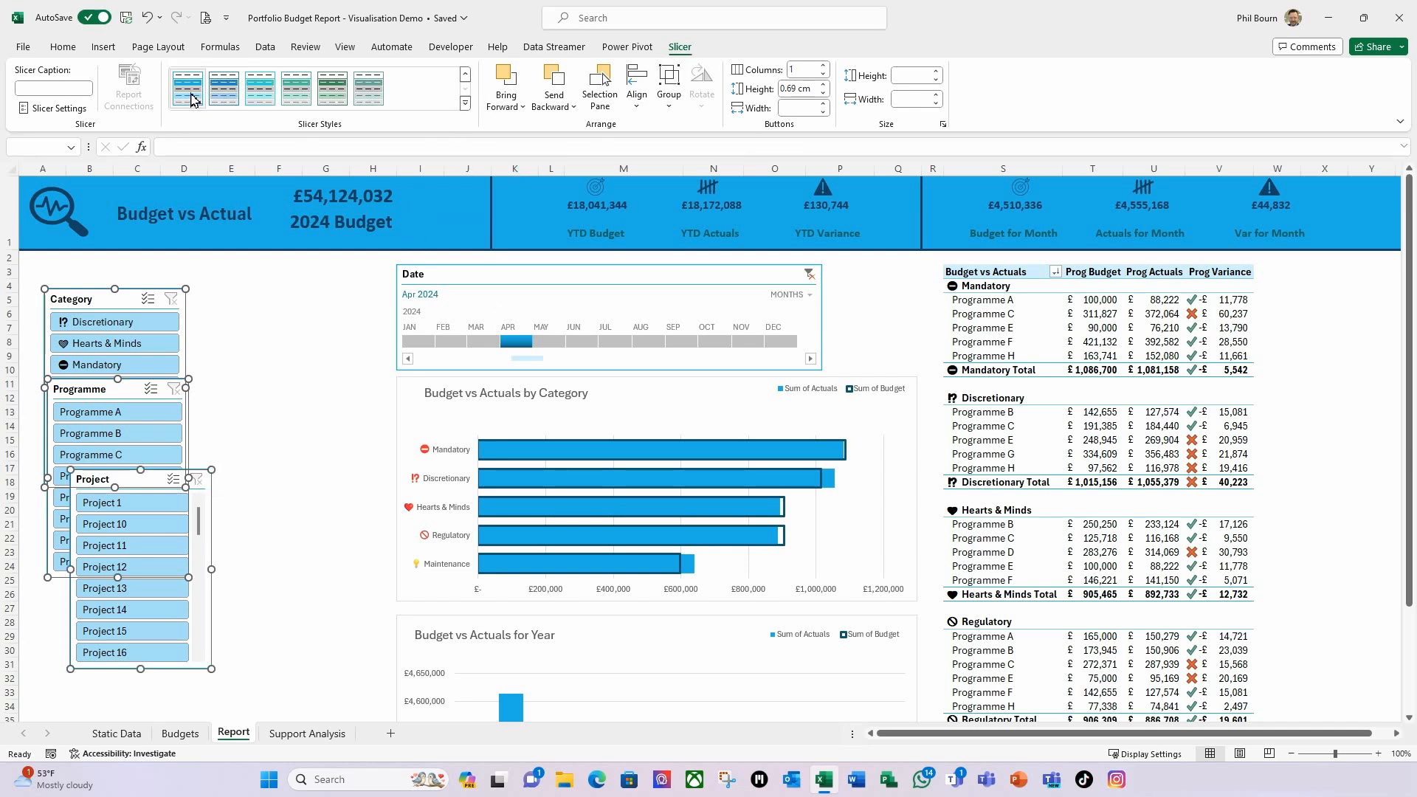
pyautogui.click(190, 100)
pyautogui.click(294, 439)
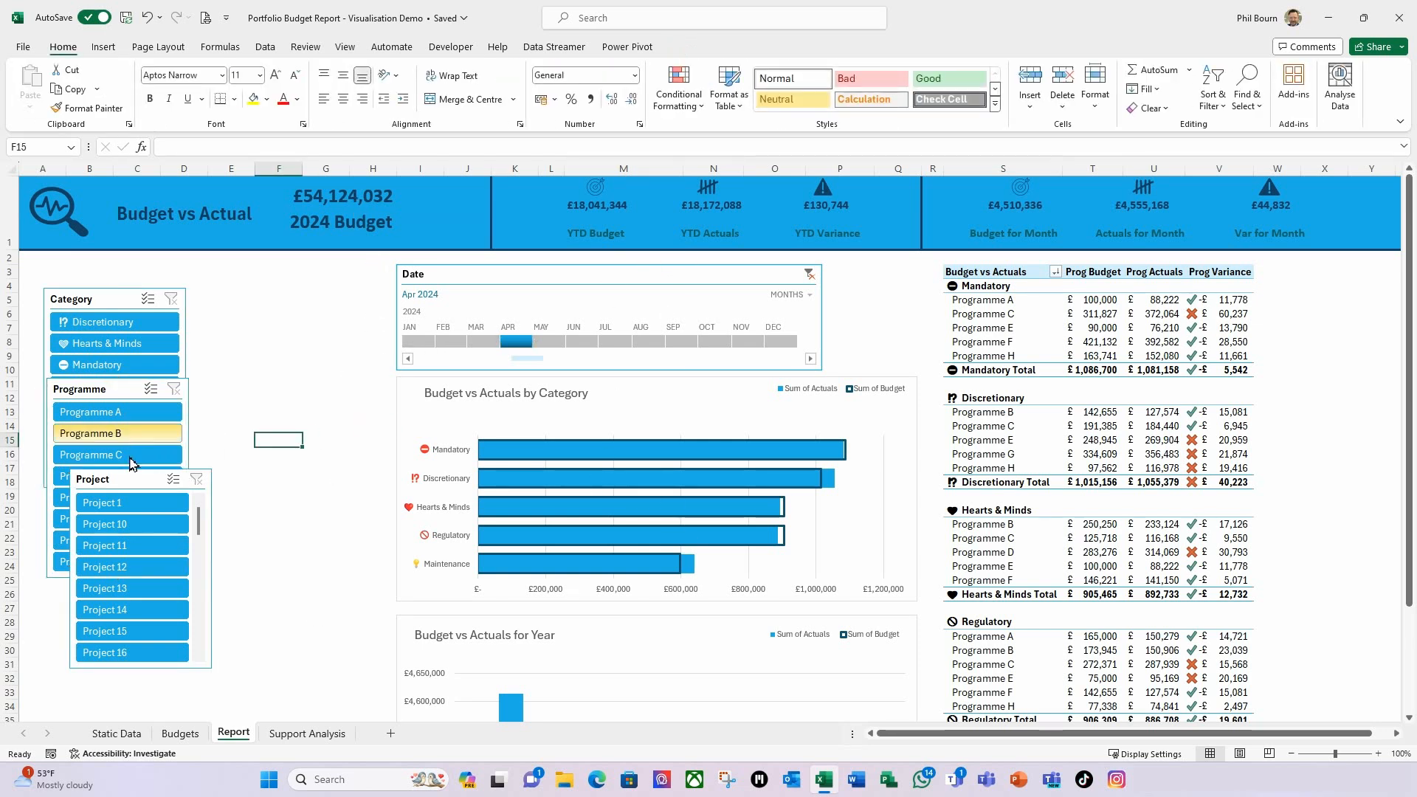
# Step: Spread the slicers down the sheet with Category at cell A3, Programme below it and Project lowest
pyautogui.moveTo(135, 483); pyautogui.dragTo(91, 587)
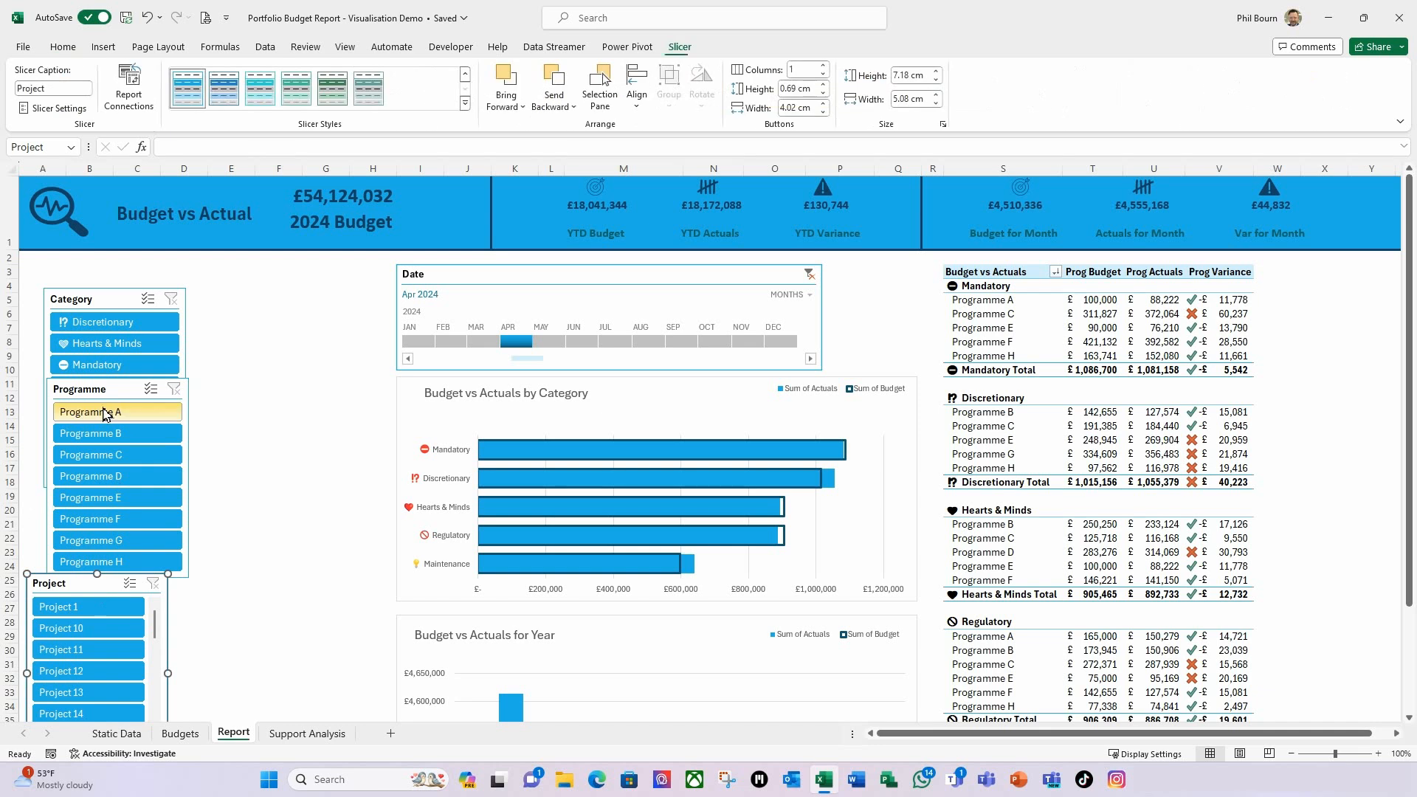
pyautogui.moveTo(104, 399); pyautogui.dragTo(87, 515)
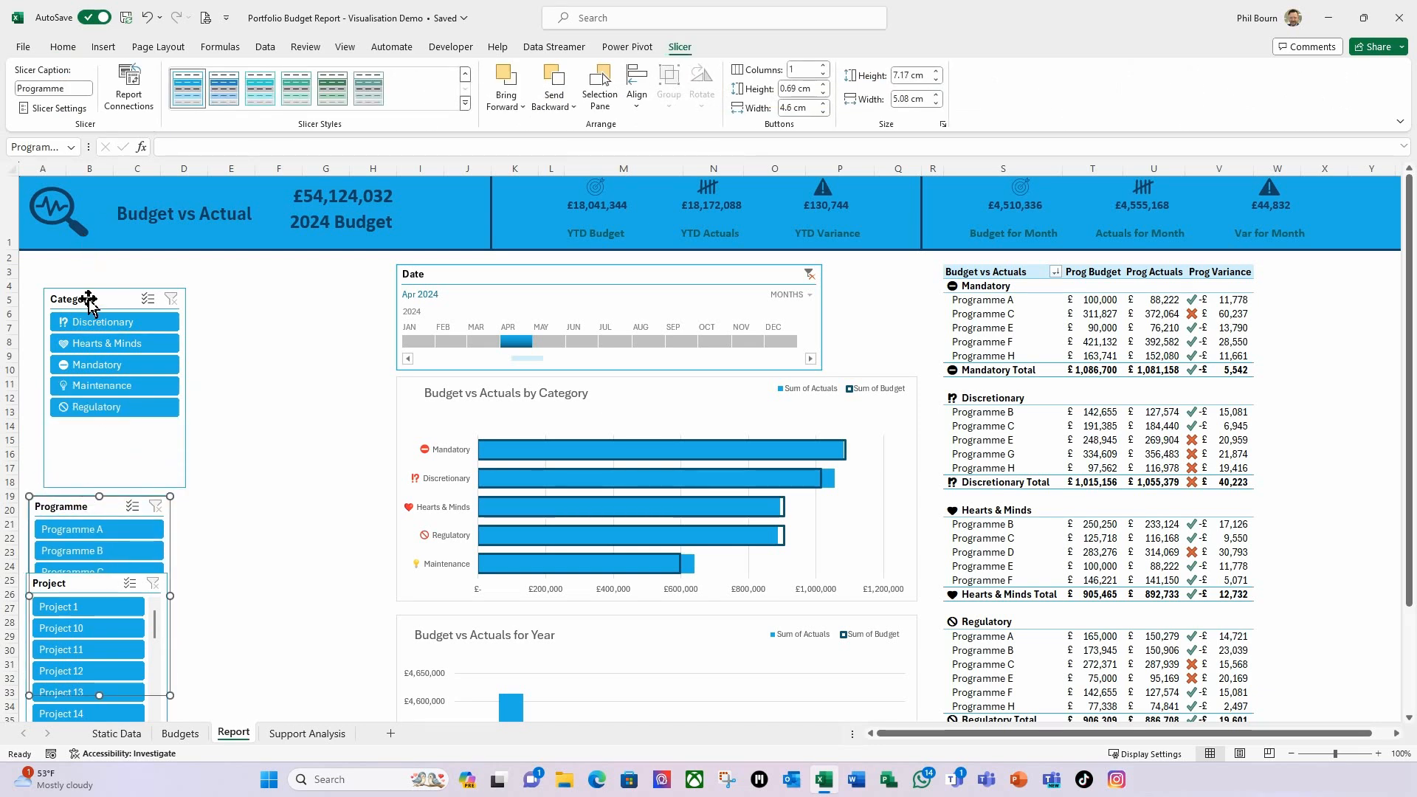
pyautogui.moveTo(89, 299); pyautogui.dragTo(67, 275)
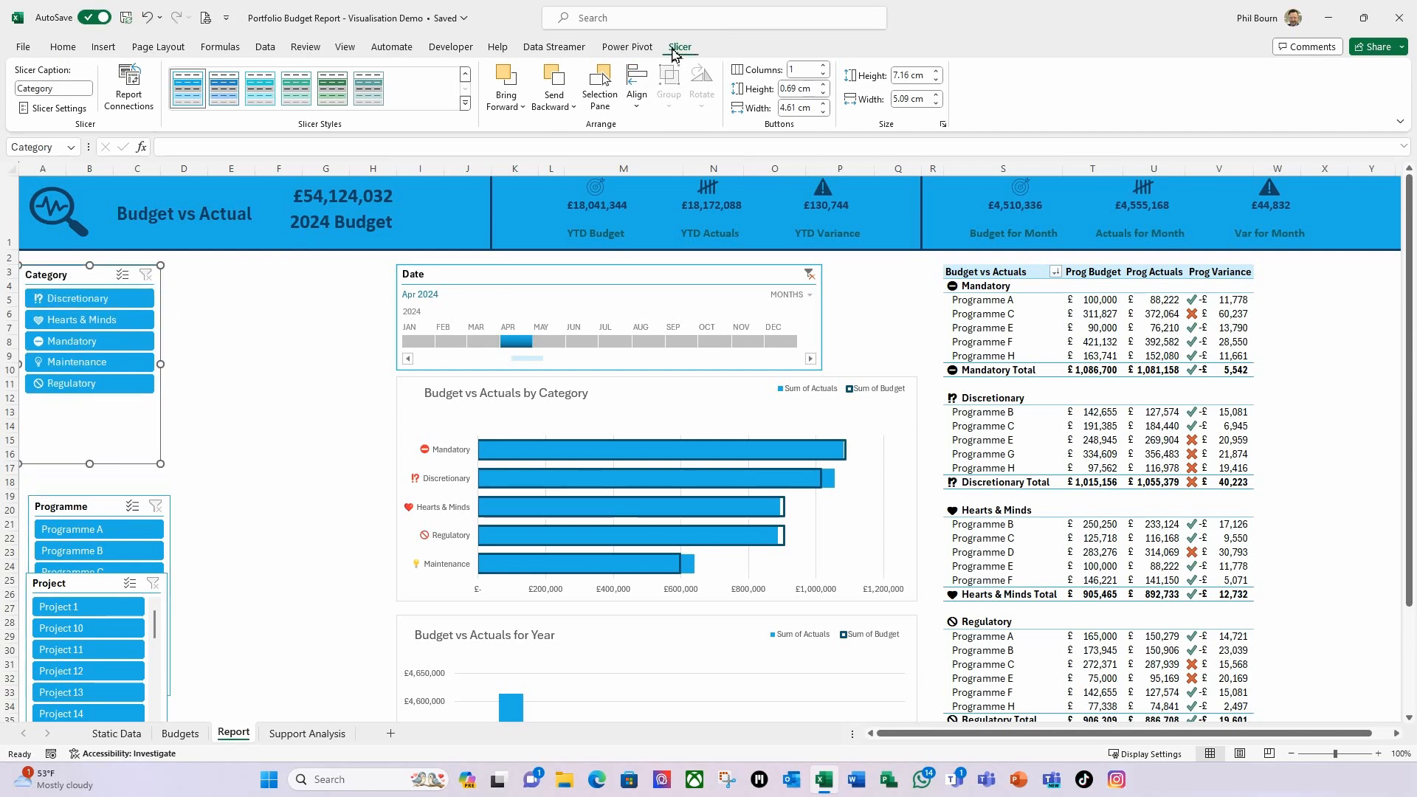
# Step: Set the Category slicer to 3 columns, and resize it shorter and wide enough to reach the Date timeline
pyautogui.click(826, 66)
pyautogui.click(826, 66)
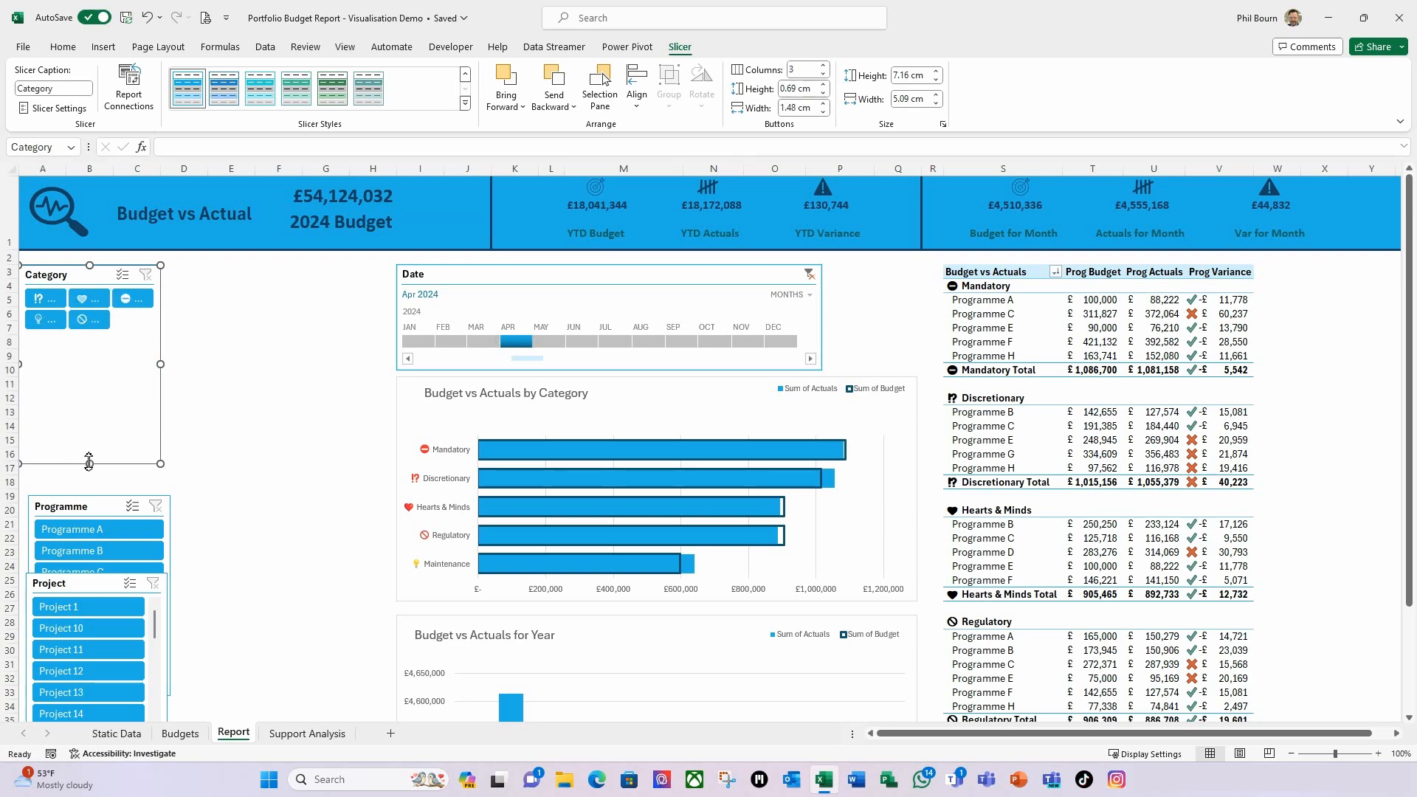
pyautogui.moveTo(89, 463); pyautogui.dragTo(97, 355)
pyautogui.moveTo(161, 308); pyautogui.dragTo(396, 307)
pyautogui.click(278, 426)
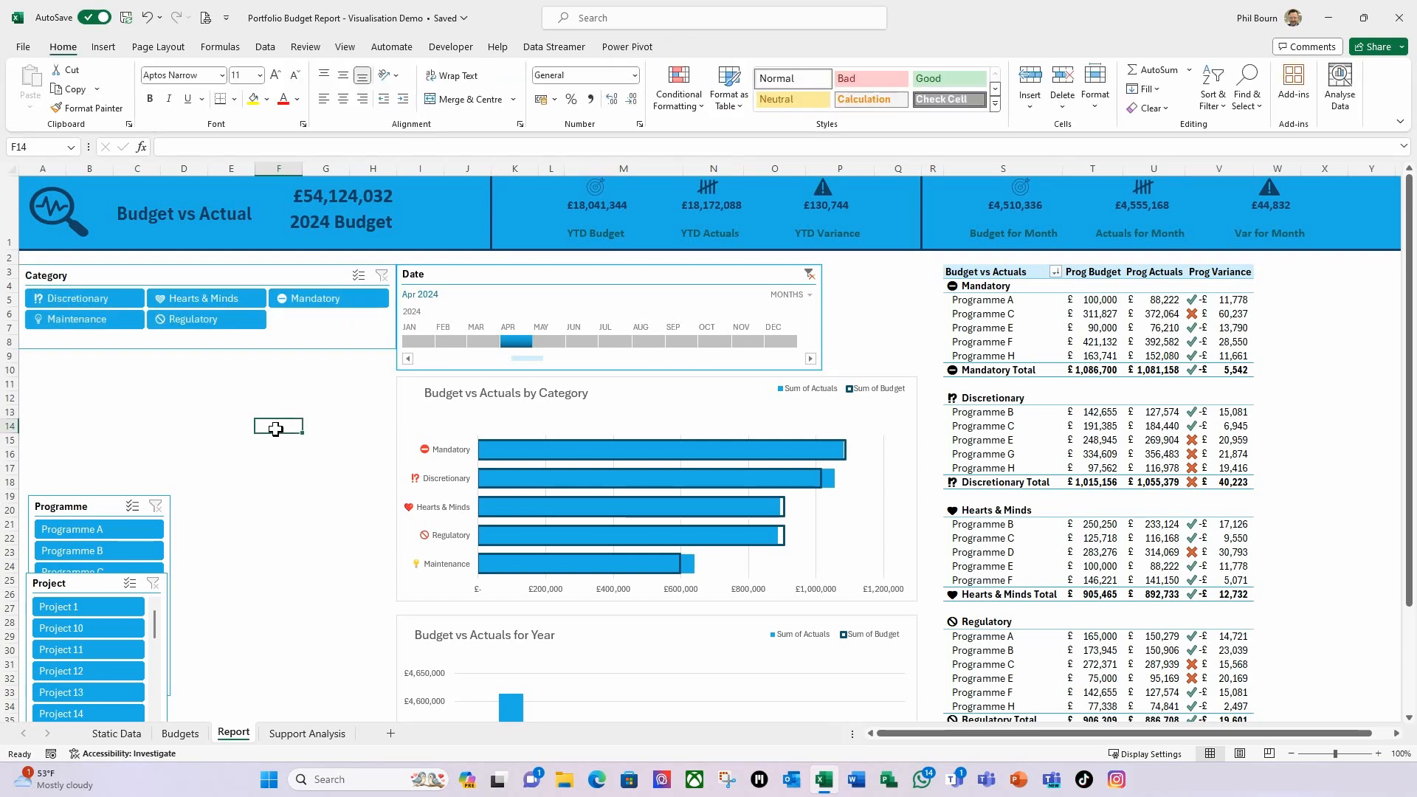
# Step: Place the Programme slicer under the Category slicer and lay it out in 2 columns, about 13.6 cm wide and 5 cm high
pyautogui.press('alt')
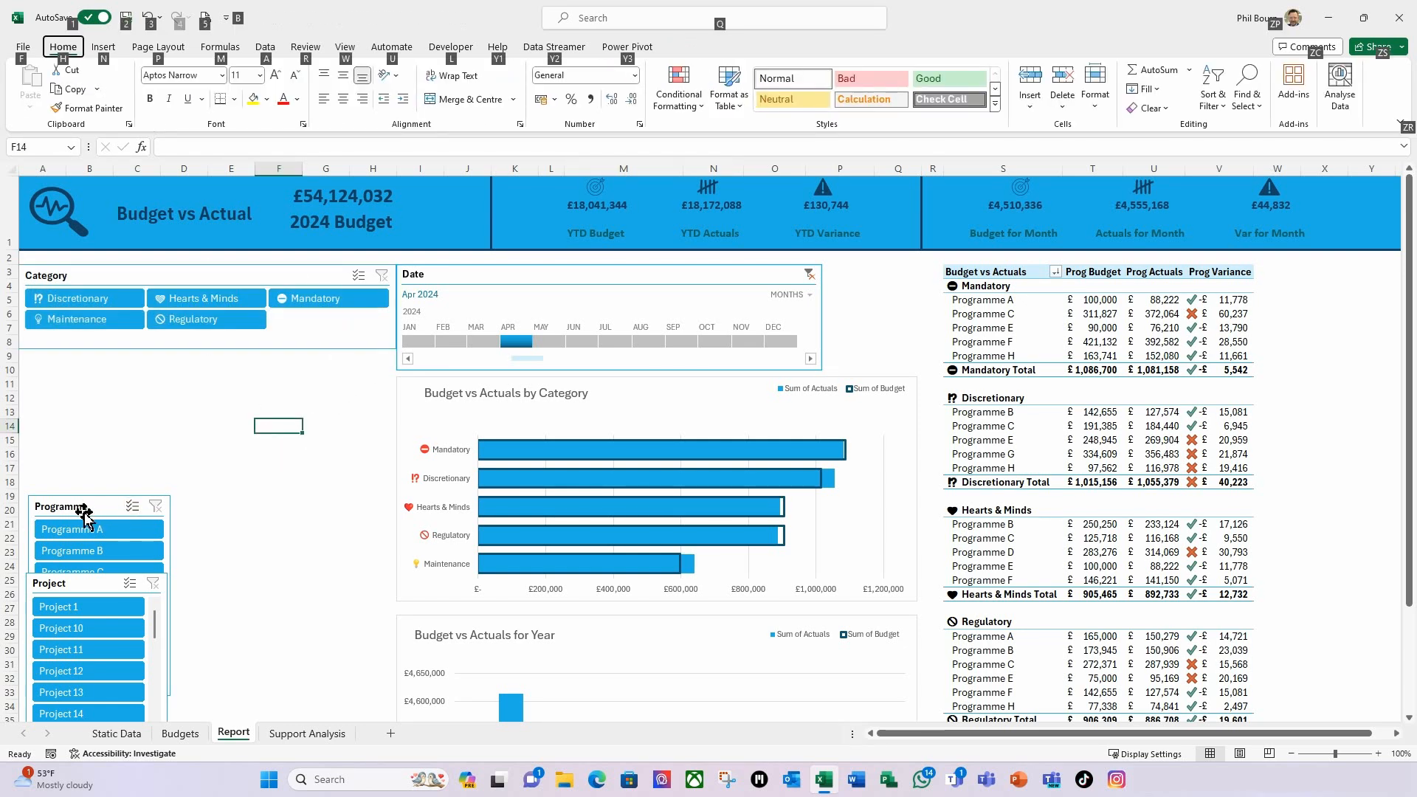
pyautogui.click(91, 508)
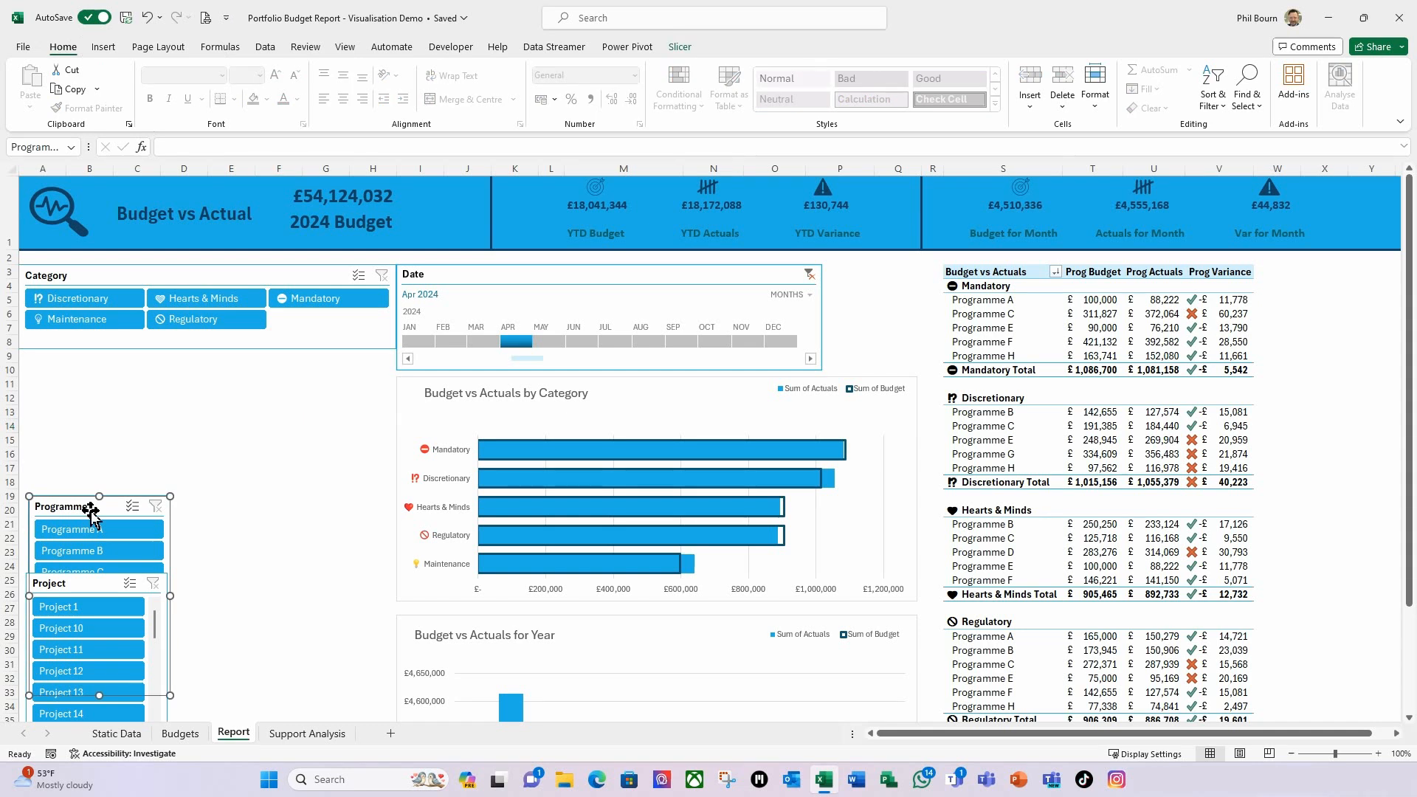
pyautogui.moveTo(90, 508); pyautogui.dragTo(88, 375)
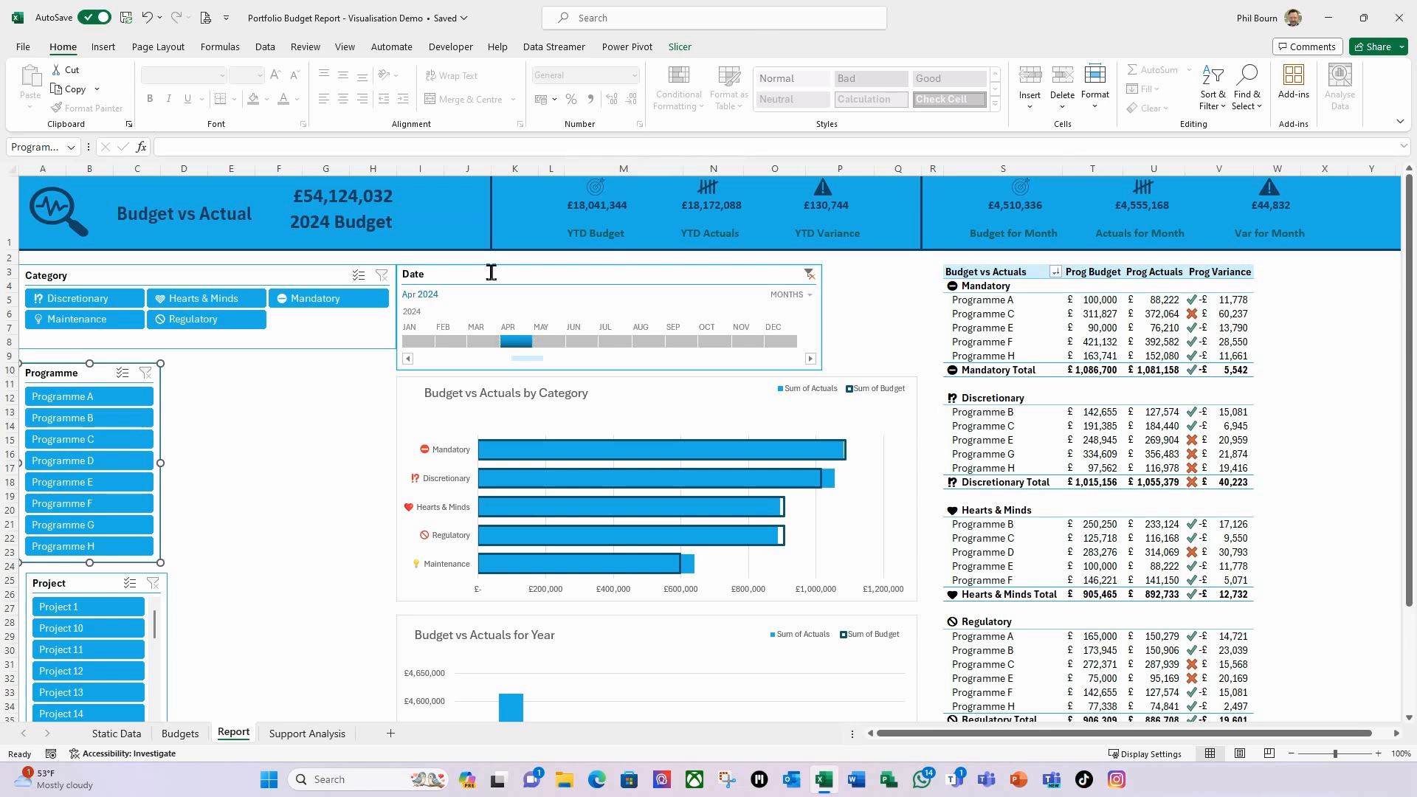
pyautogui.click(681, 47)
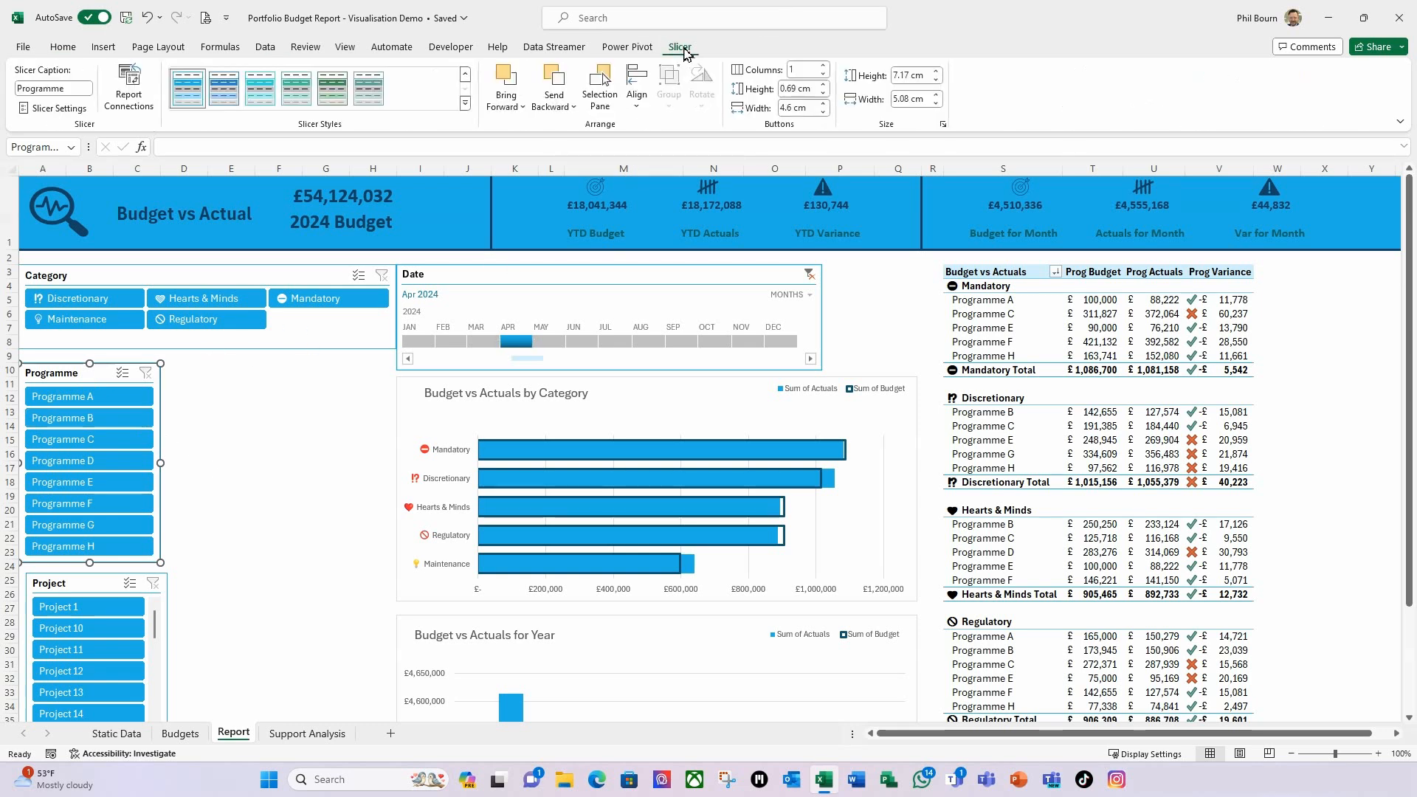
pyautogui.click(824, 66)
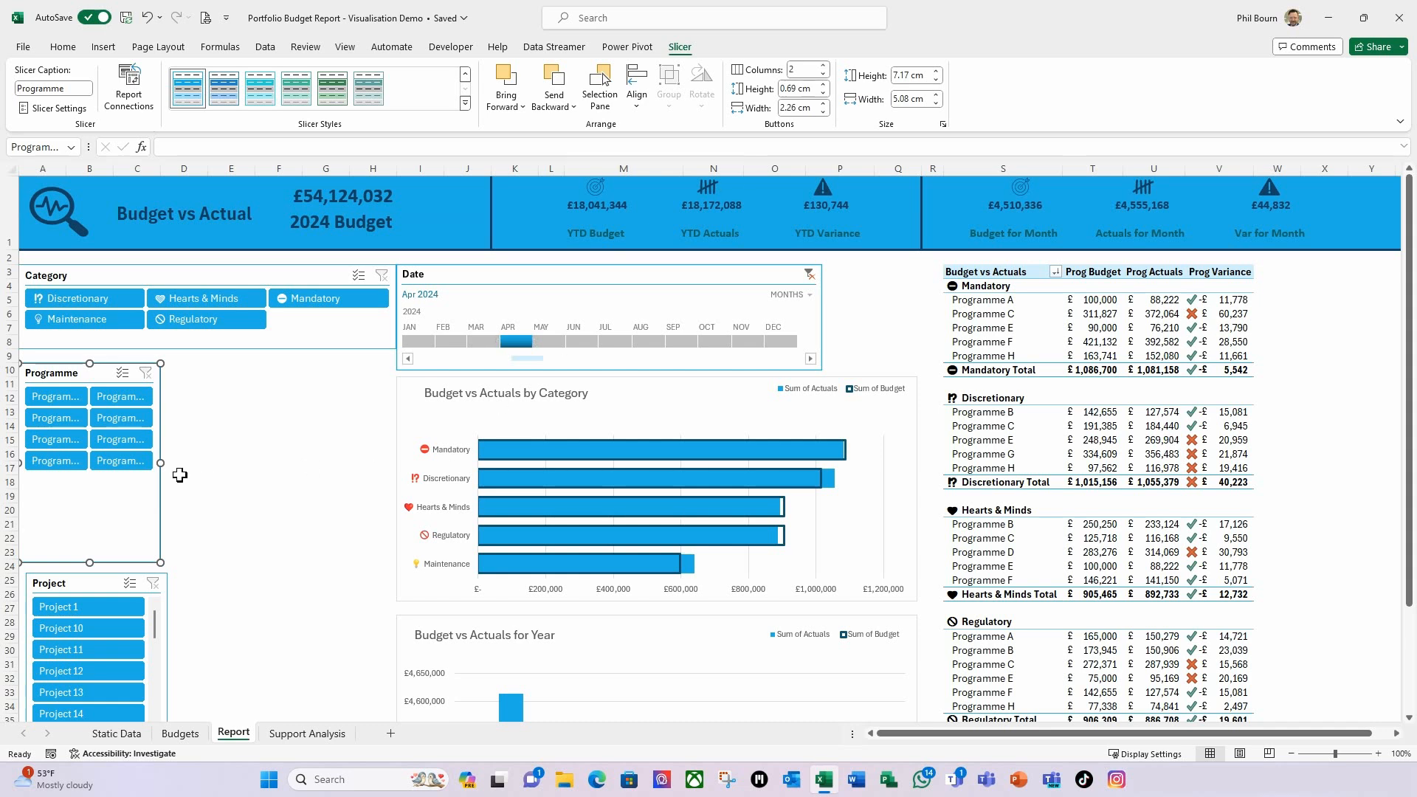
pyautogui.moveTo(163, 465); pyautogui.dragTo(388, 455)
pyautogui.moveTo(209, 563); pyautogui.dragTo(209, 503)
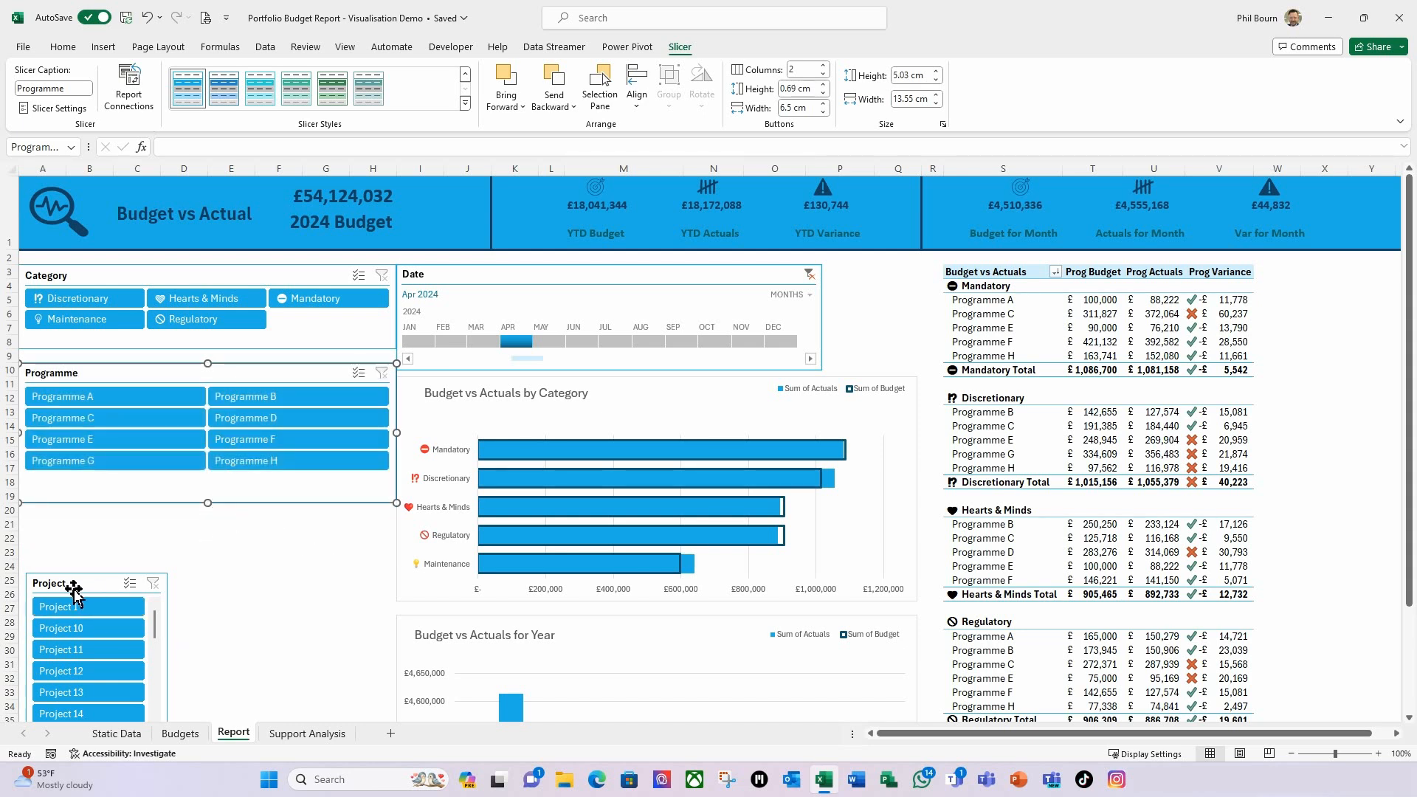
# Step: Place the Project slicer under the Programme slicer and lay it out in 2 columns, about 13.6 cm wide
pyautogui.moveTo(74, 586); pyautogui.dragTo(65, 532)
pyautogui.click(65, 532)
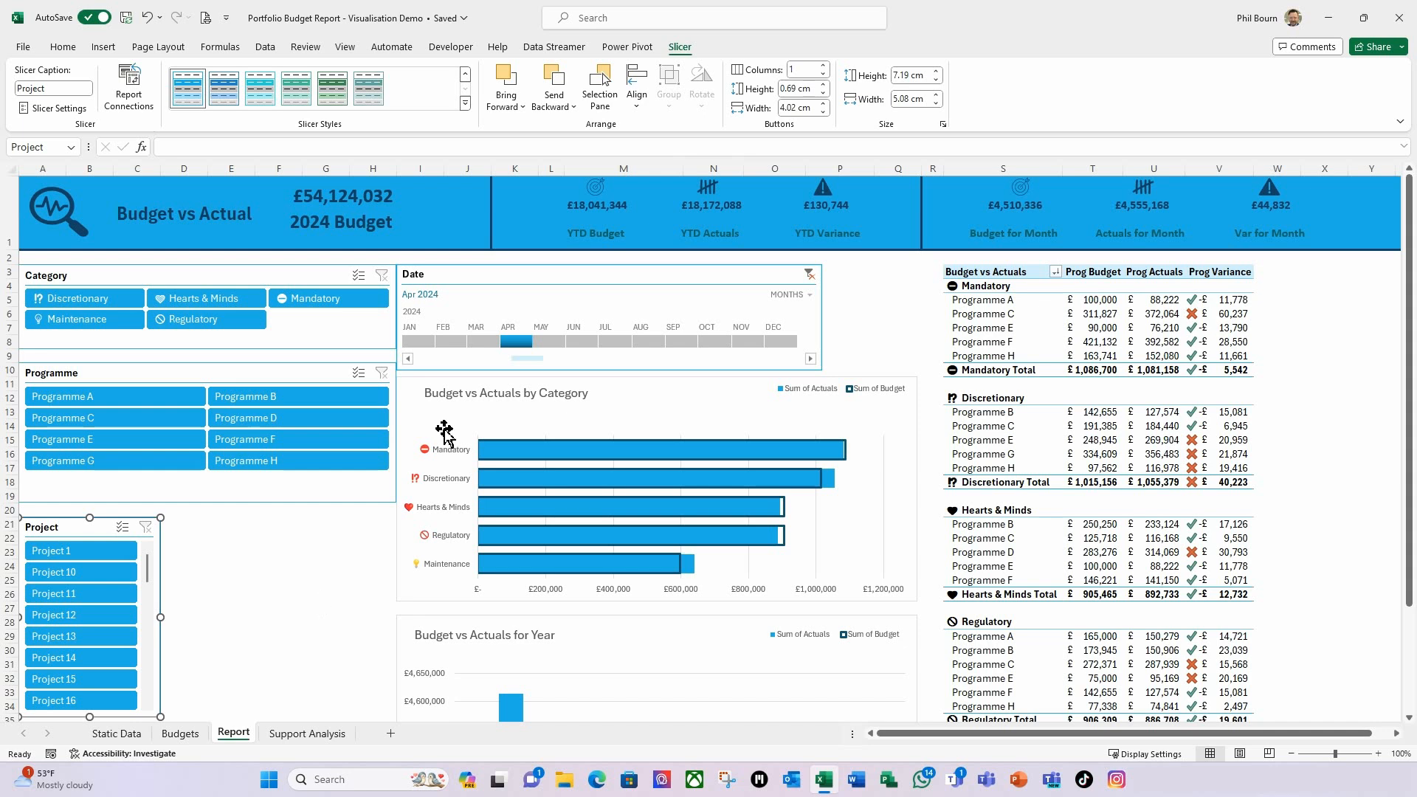
pyautogui.click(824, 65)
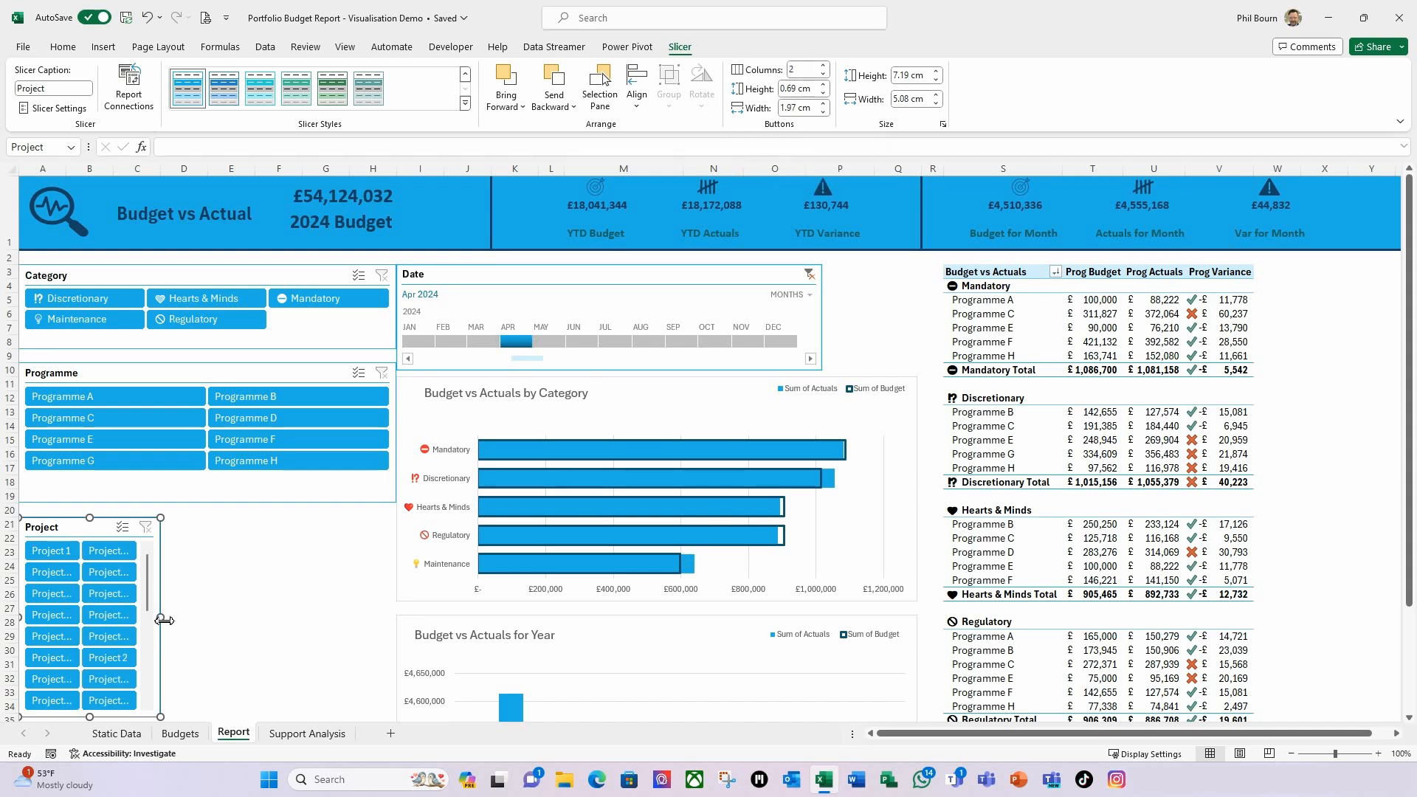
pyautogui.moveTo(177, 623); pyautogui.dragTo(389, 615)
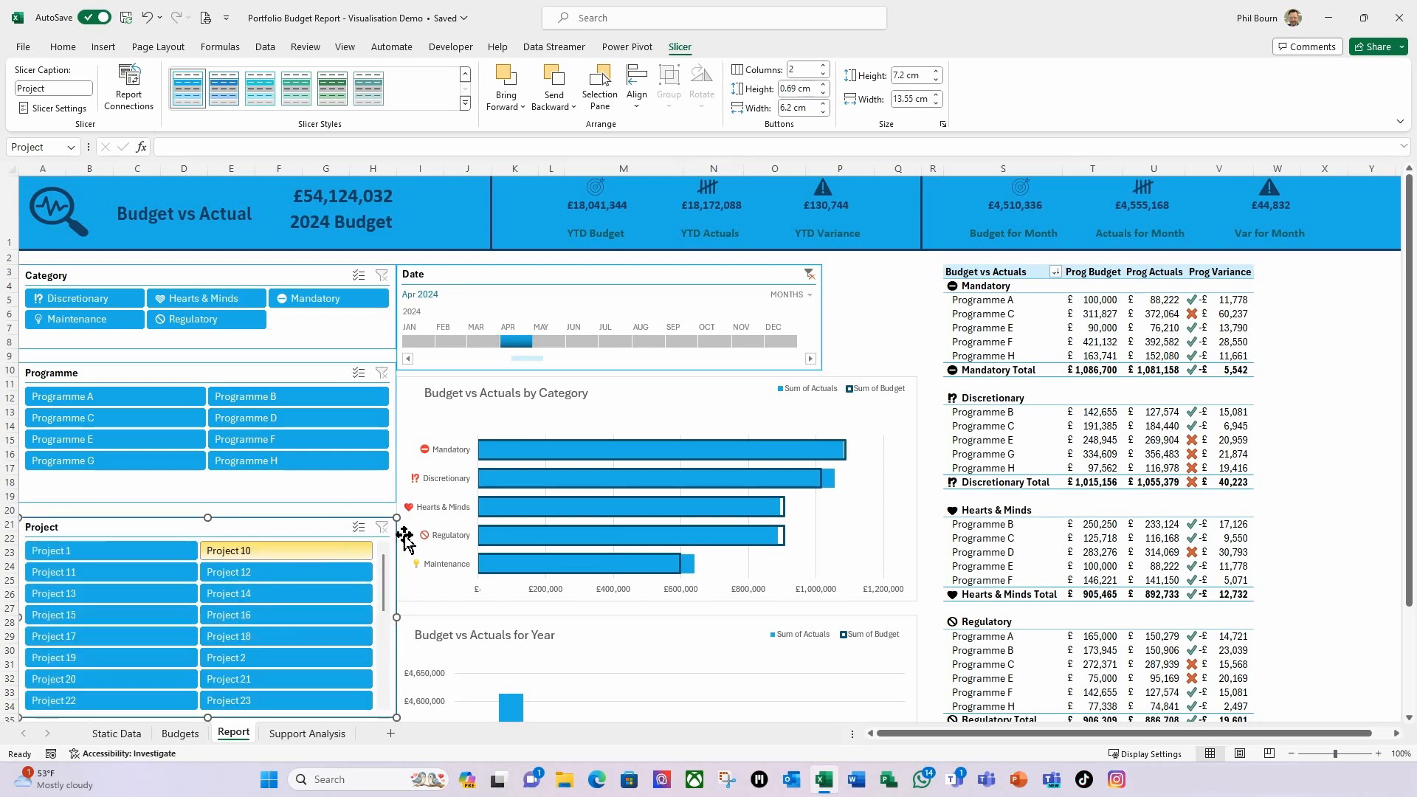
# Step: Extend the Project slicer down to the lower edge of the Budget vs Actuals for Year chart, about 12.1 cm high
pyautogui.scroll(-3, 281, 624)
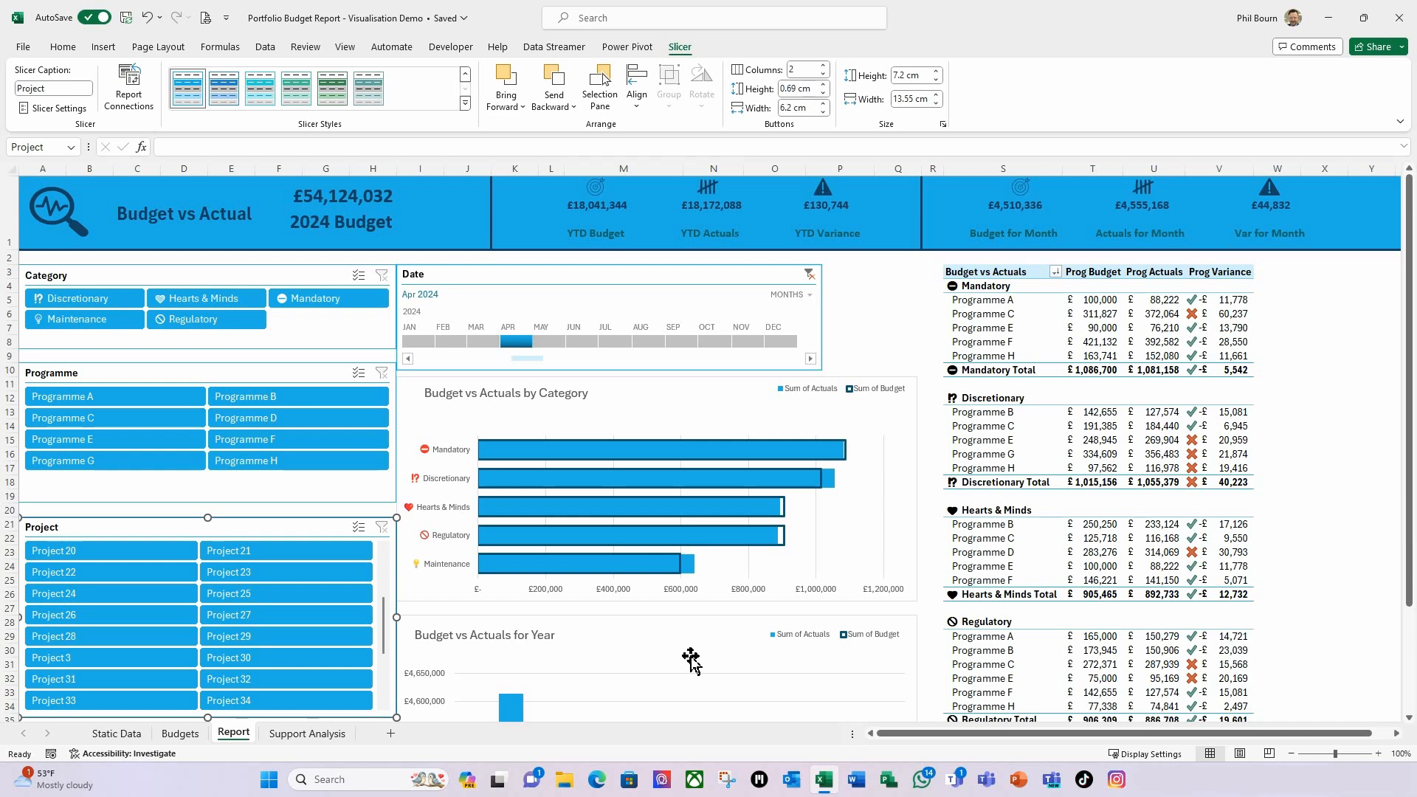
pyautogui.scroll(-2, 1203, 626)
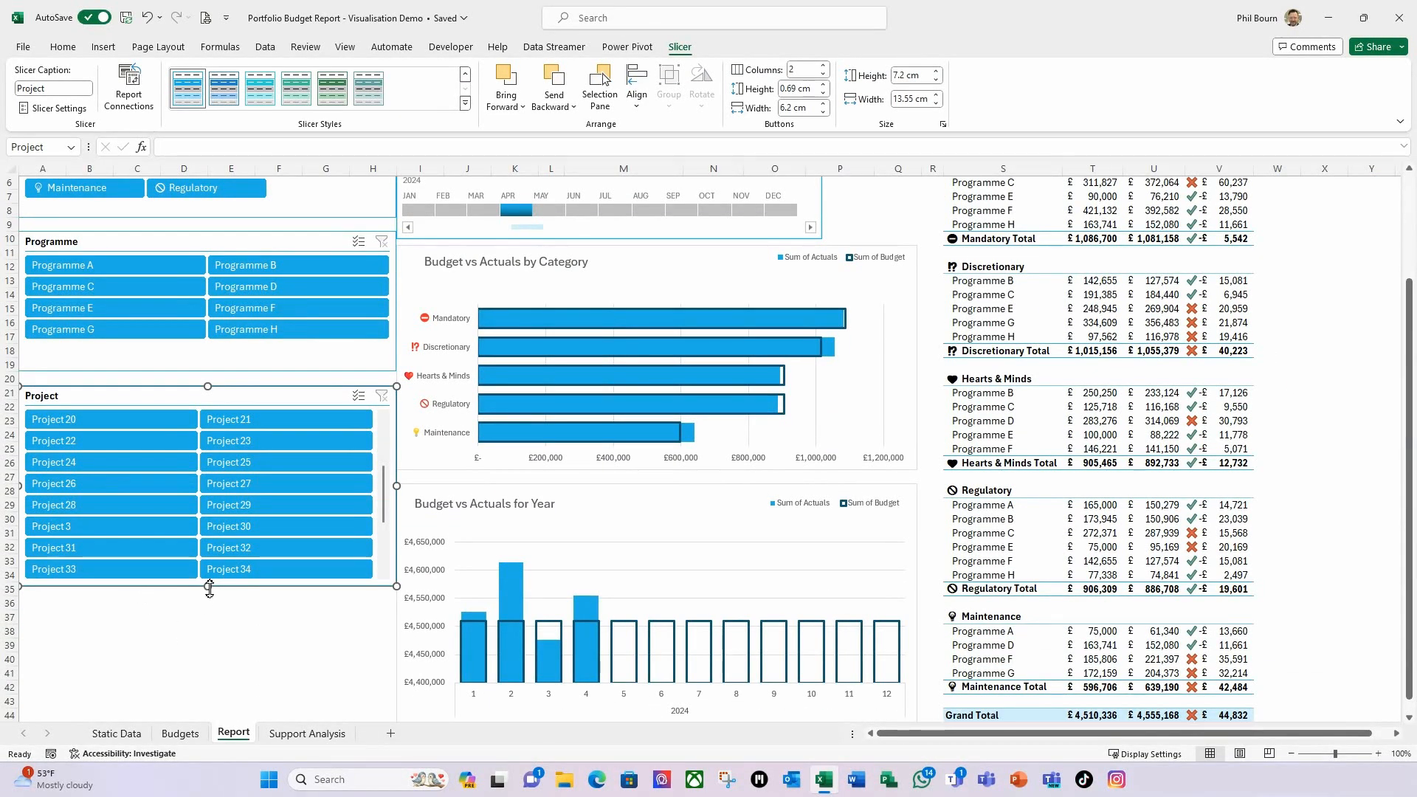
pyautogui.scroll(-1, 1370, 635)
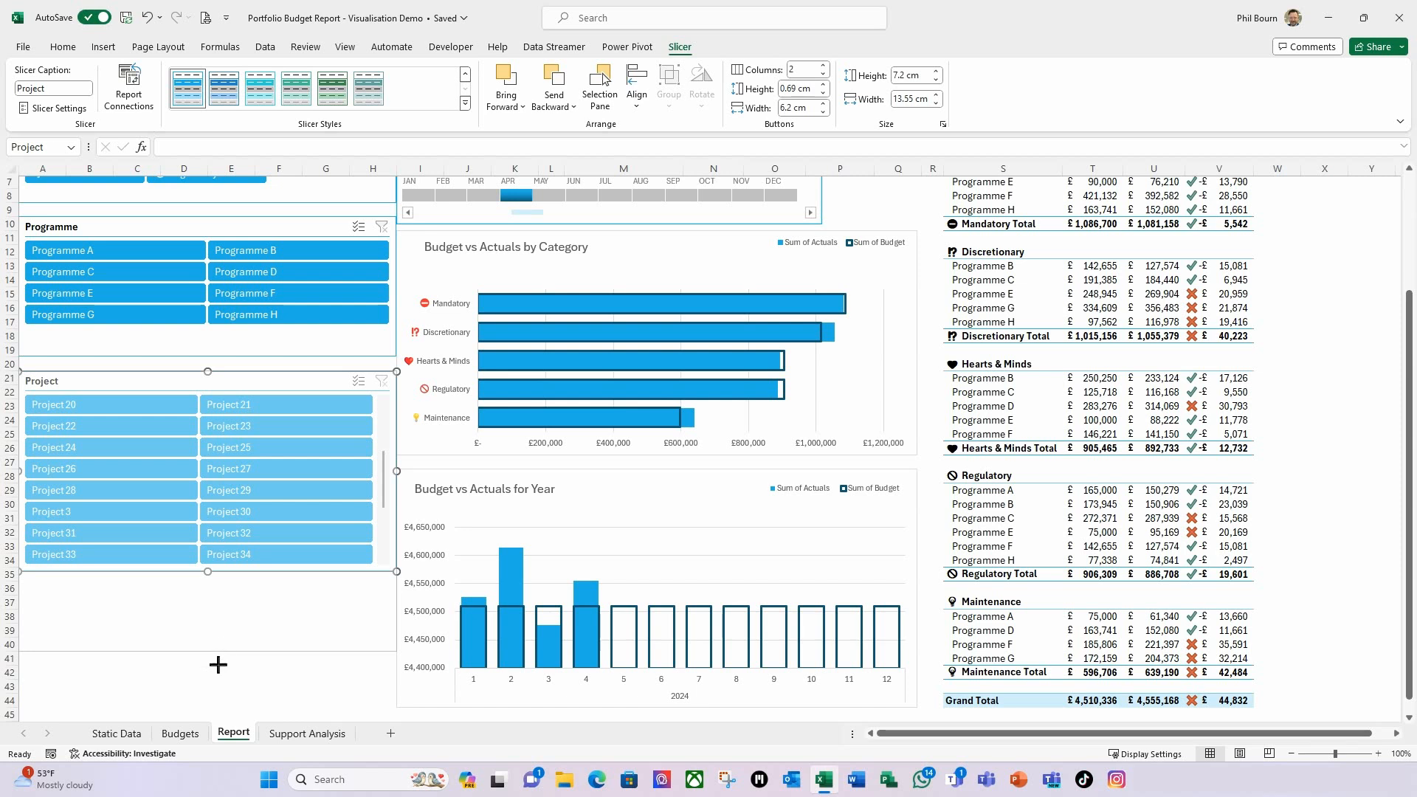
pyautogui.moveTo(217, 694); pyautogui.dragTo(214, 706)
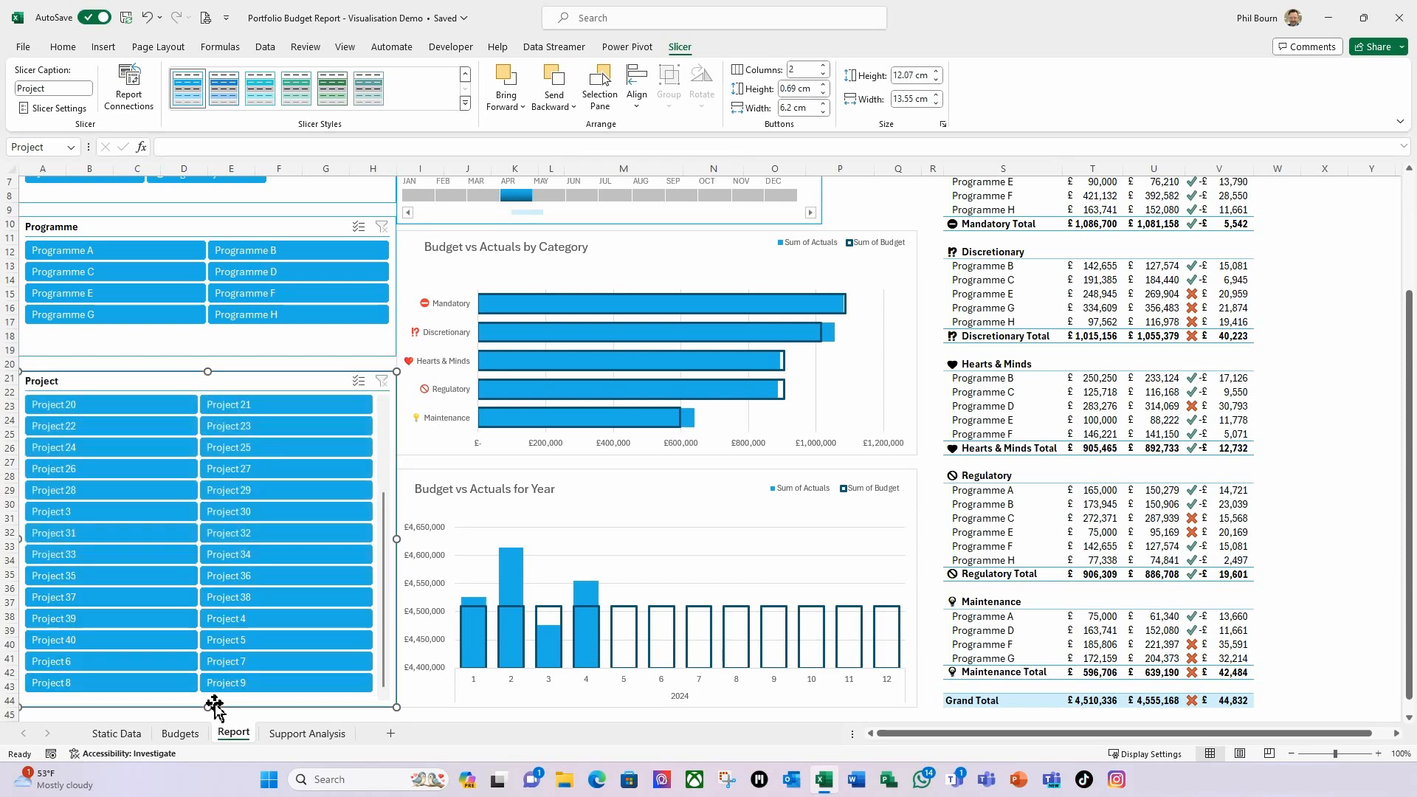
pyautogui.click(1342, 284)
# Step: Set the 2024 Budget label and its amount text box in the header to "Don't move or size with cells"
pyautogui.scroll(3, 1343, 295)
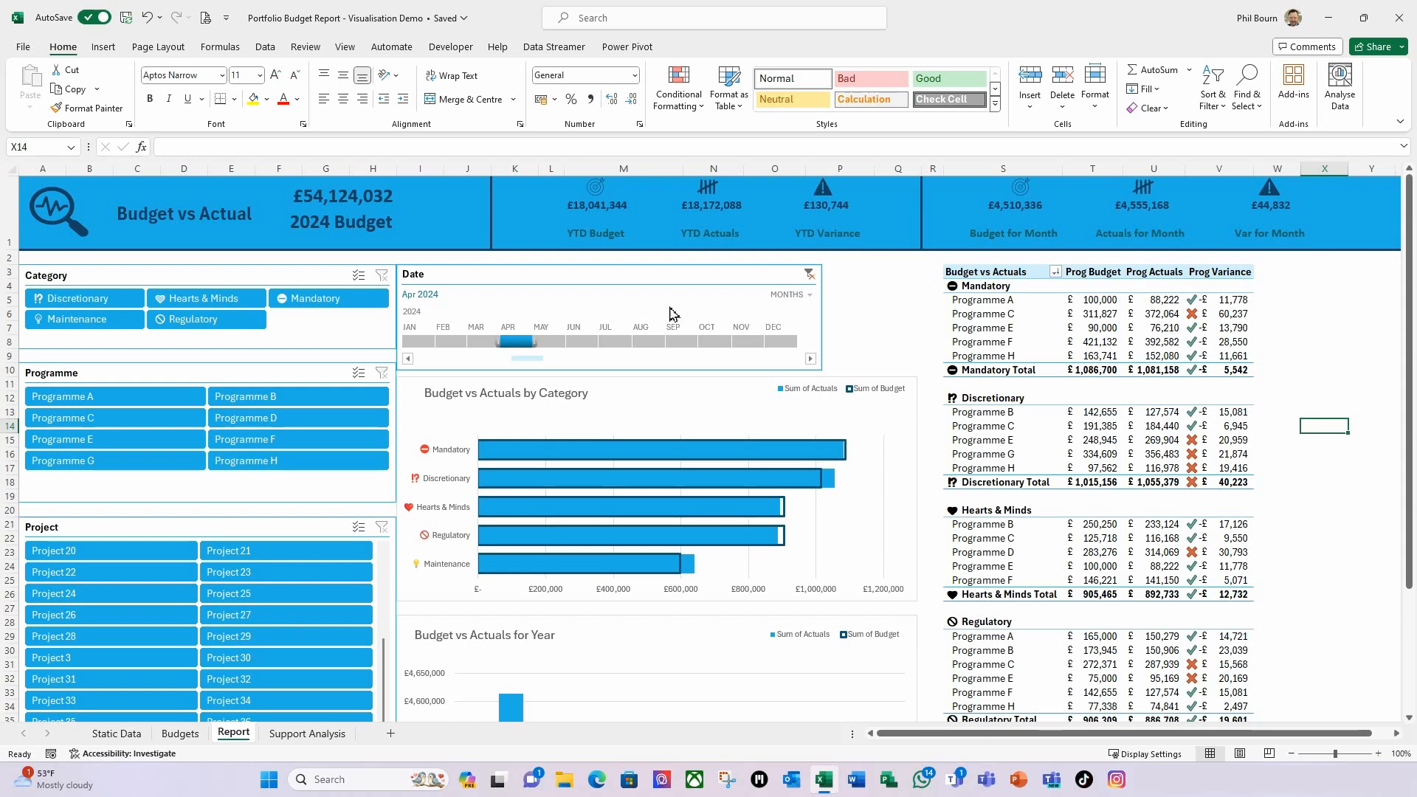
pyautogui.click(325, 234)
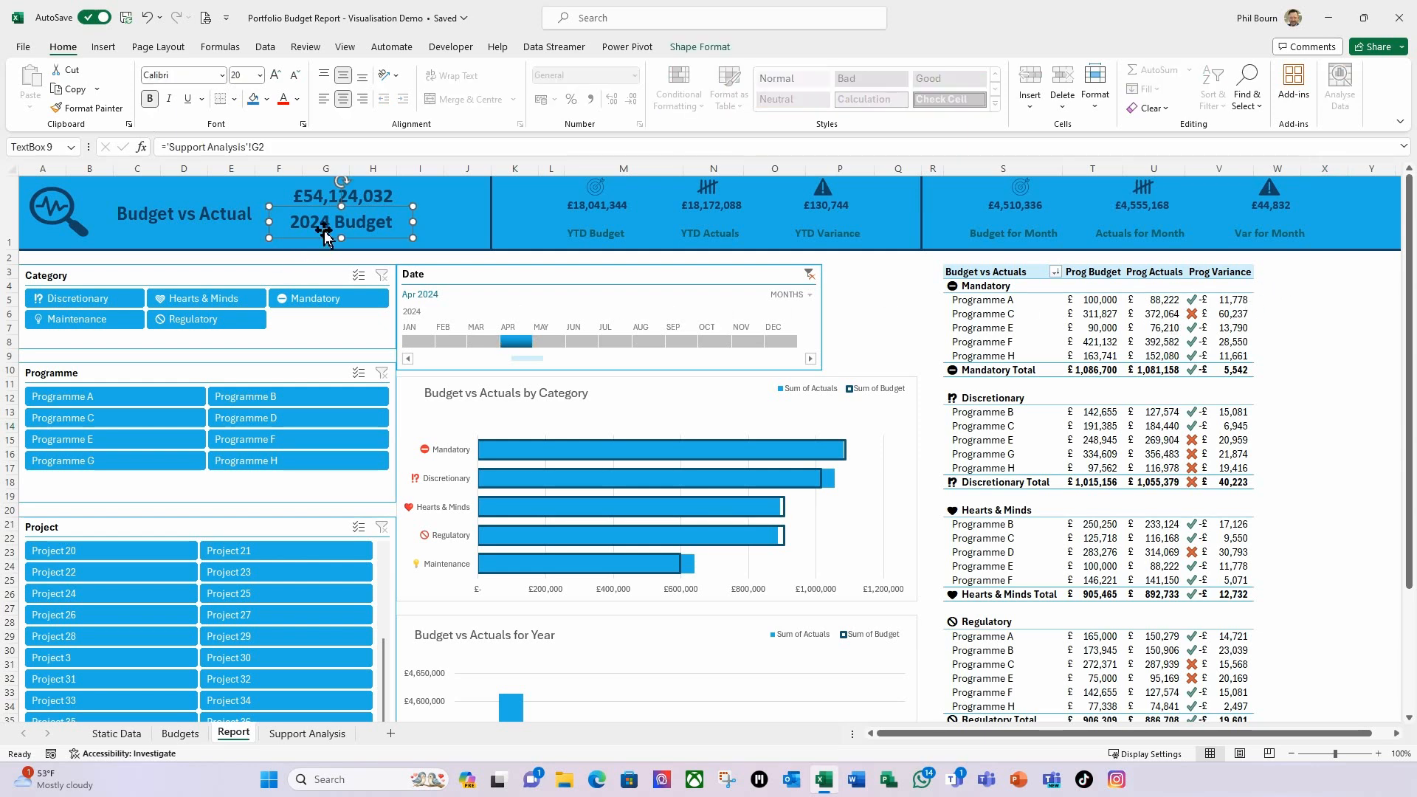
pyautogui.keyDown('shift'); pyautogui.click(316, 201); pyautogui.keyUp('shift')
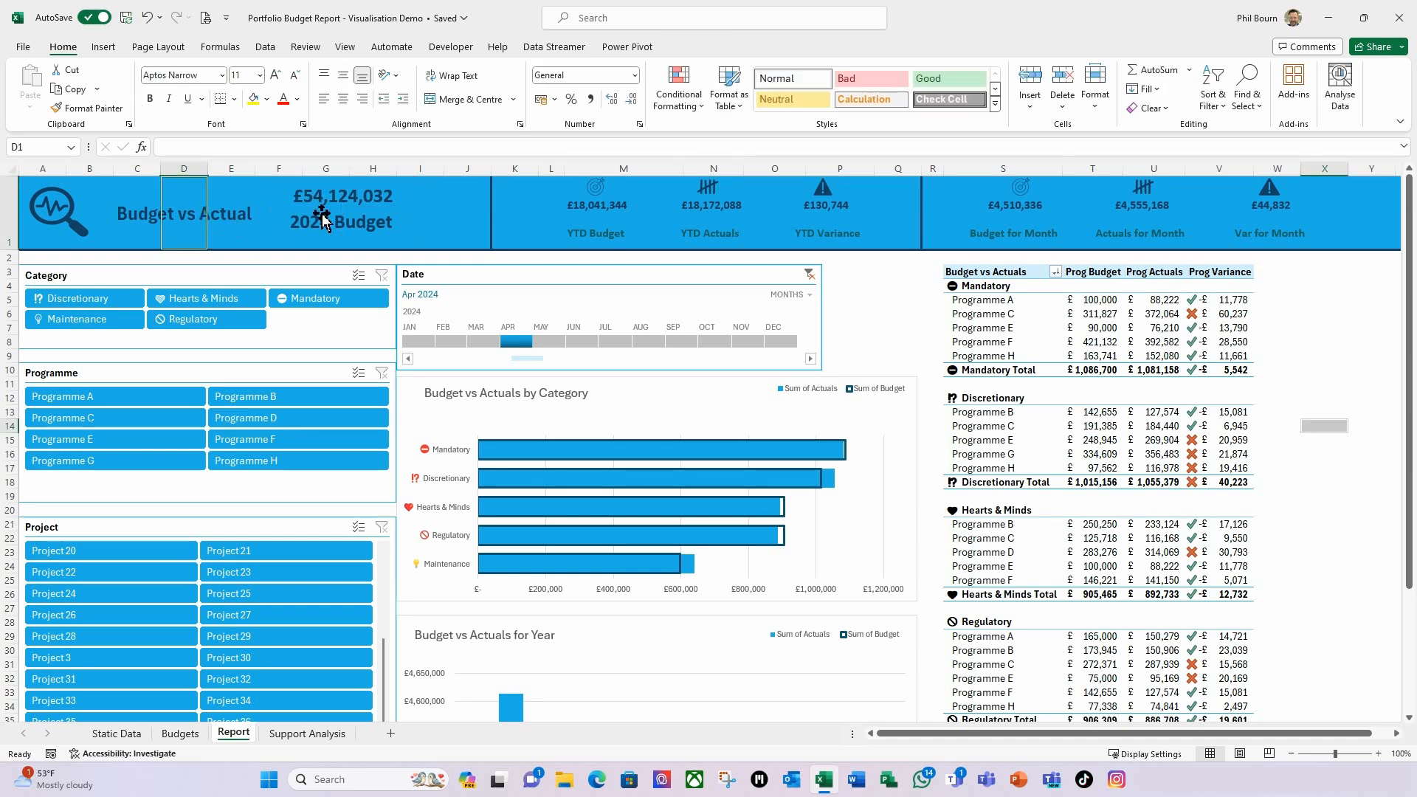
pyautogui.click(325, 198)
pyautogui.keyDown('shift'); pyautogui.click(310, 233); pyautogui.keyUp('shift')
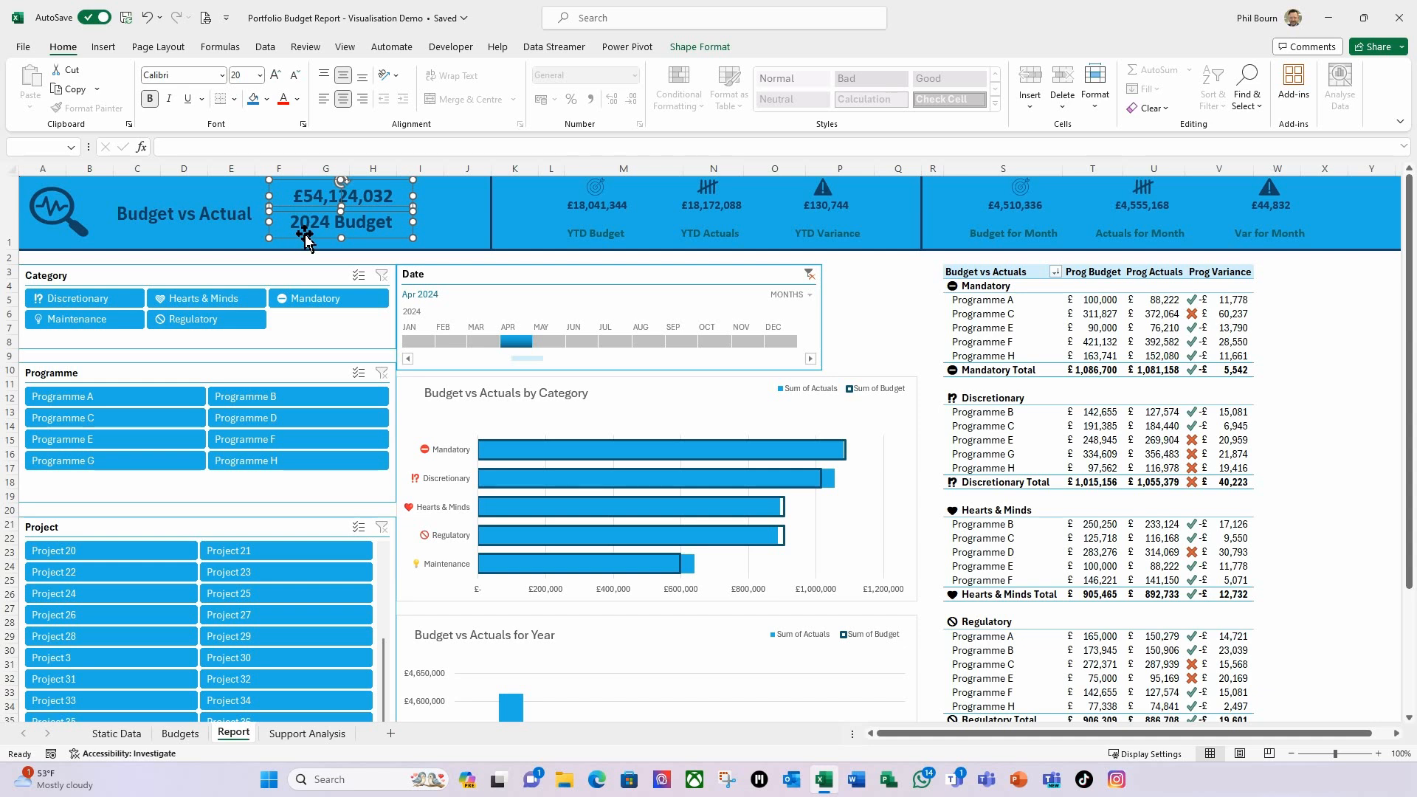
pyautogui.hotkey('ctrl', '1')
pyautogui.click(1293, 232)
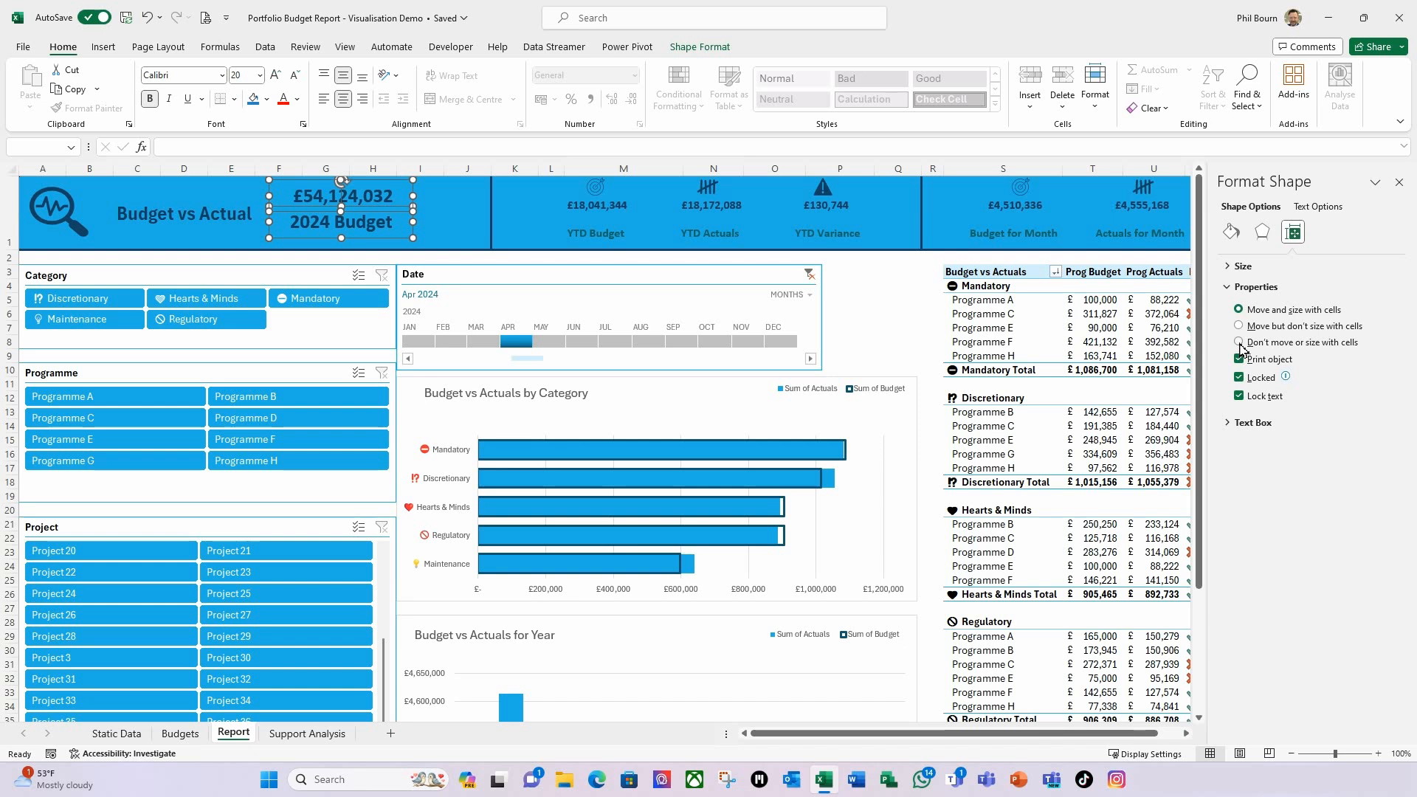
pyautogui.click(1400, 182)
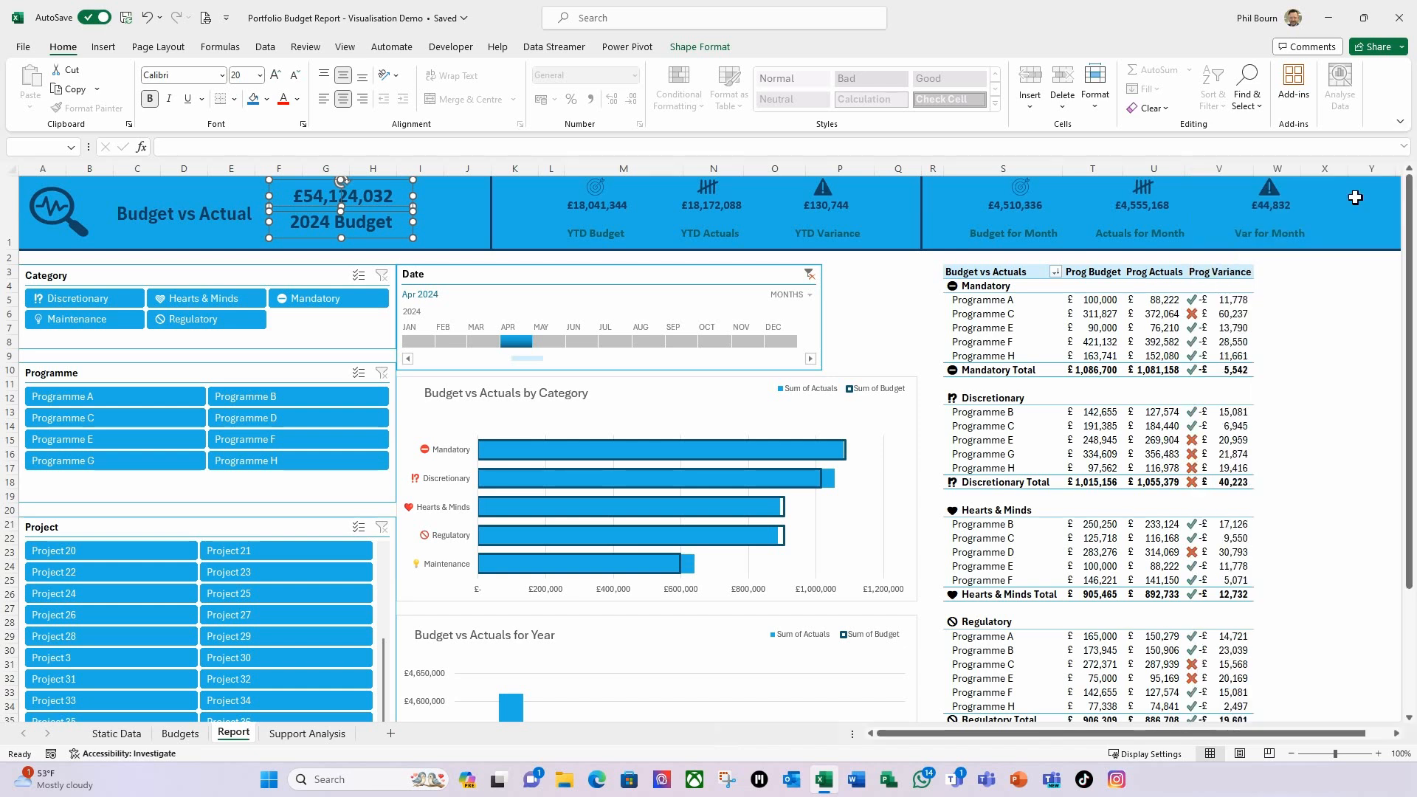
# Step: Widen column H slightly to leave a narrow gap between the slicers and the timeline and charts
pyautogui.click(525, 216)
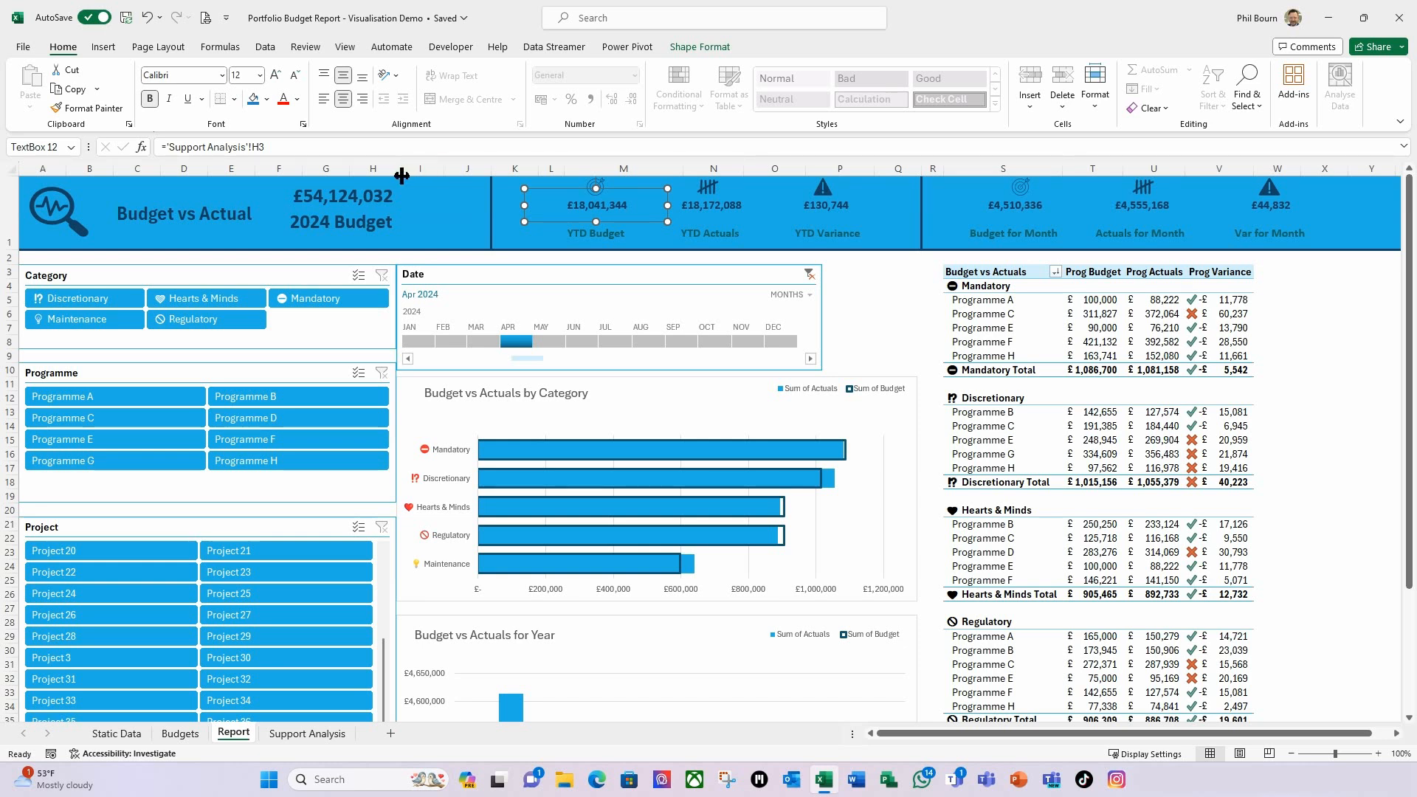
pyautogui.moveTo(402, 175); pyautogui.dragTo(414, 180)
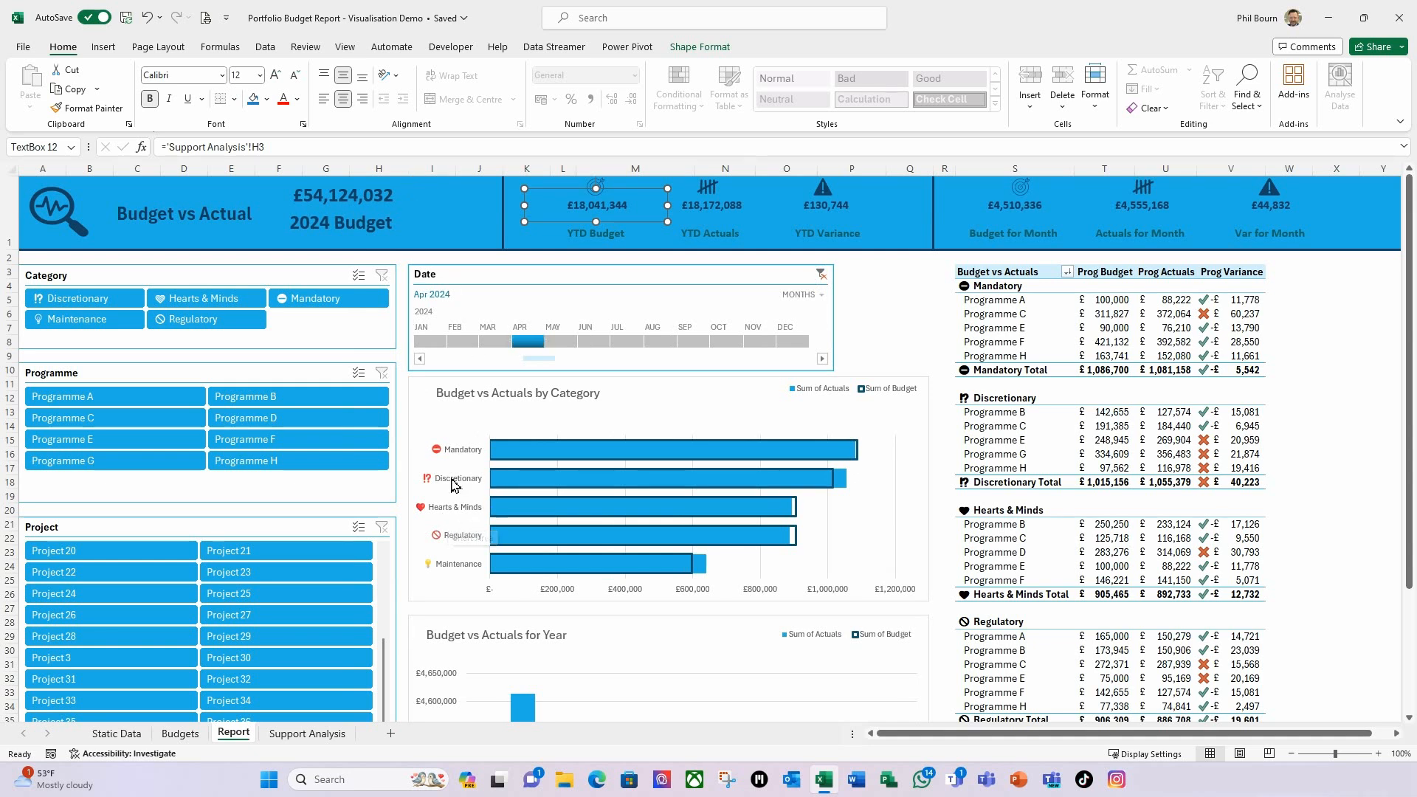
pyautogui.scroll(-5, 436, 510)
pyautogui.scroll(5, 432, 508)
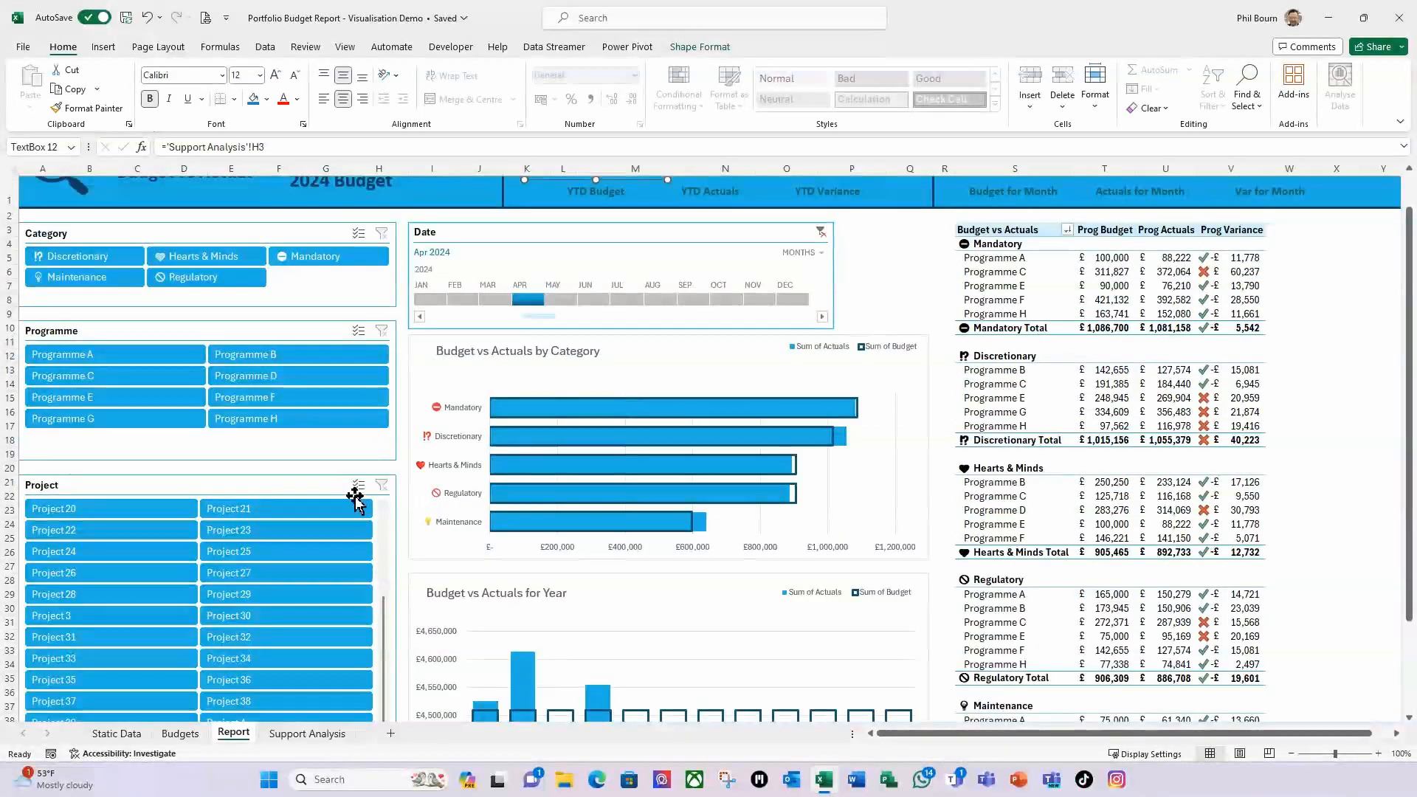
pyautogui.press('Escape')
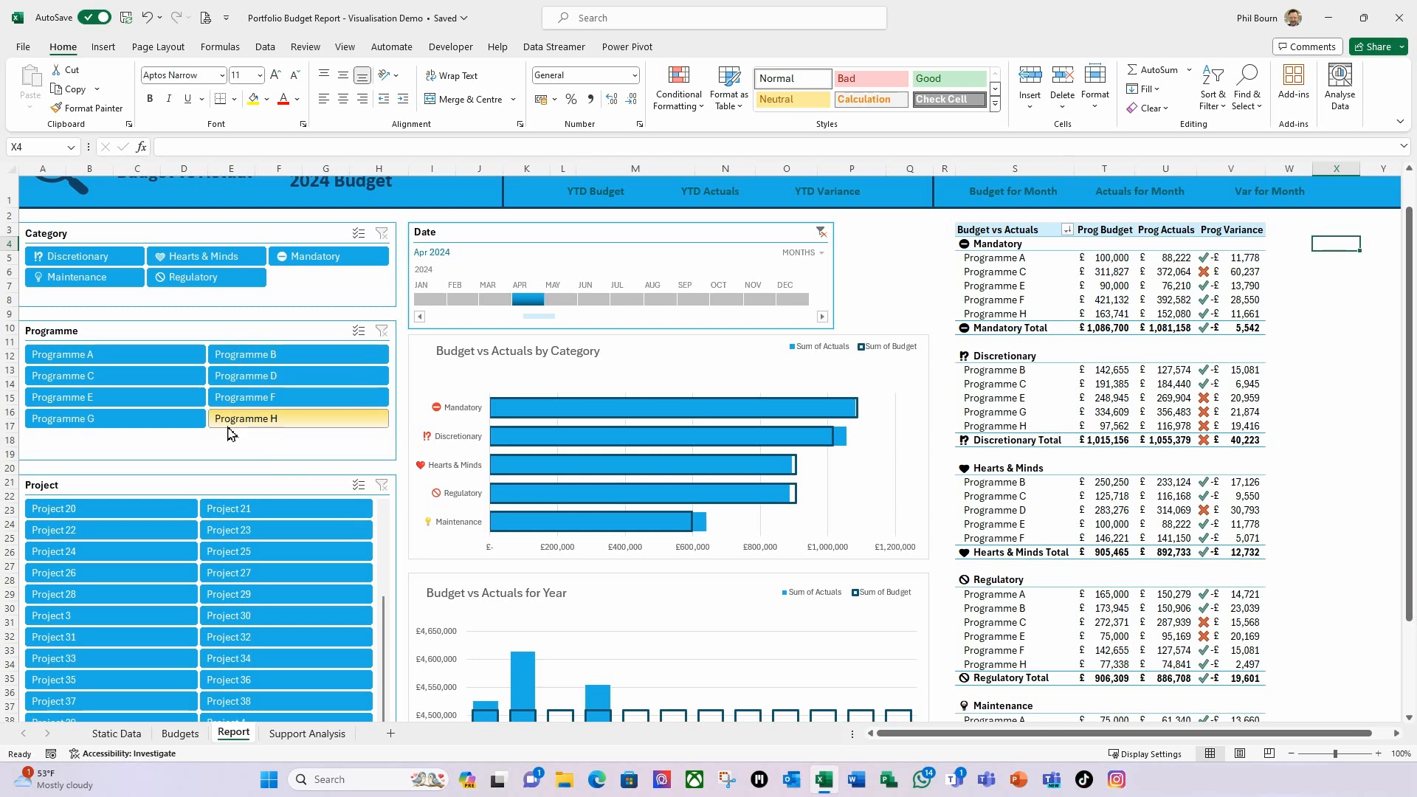
# Step: Connect the Category slicer to the PvtNumbersforYear and PvtSupportBugvsActbyCategory pivot tables as well
pyautogui.click(221, 234)
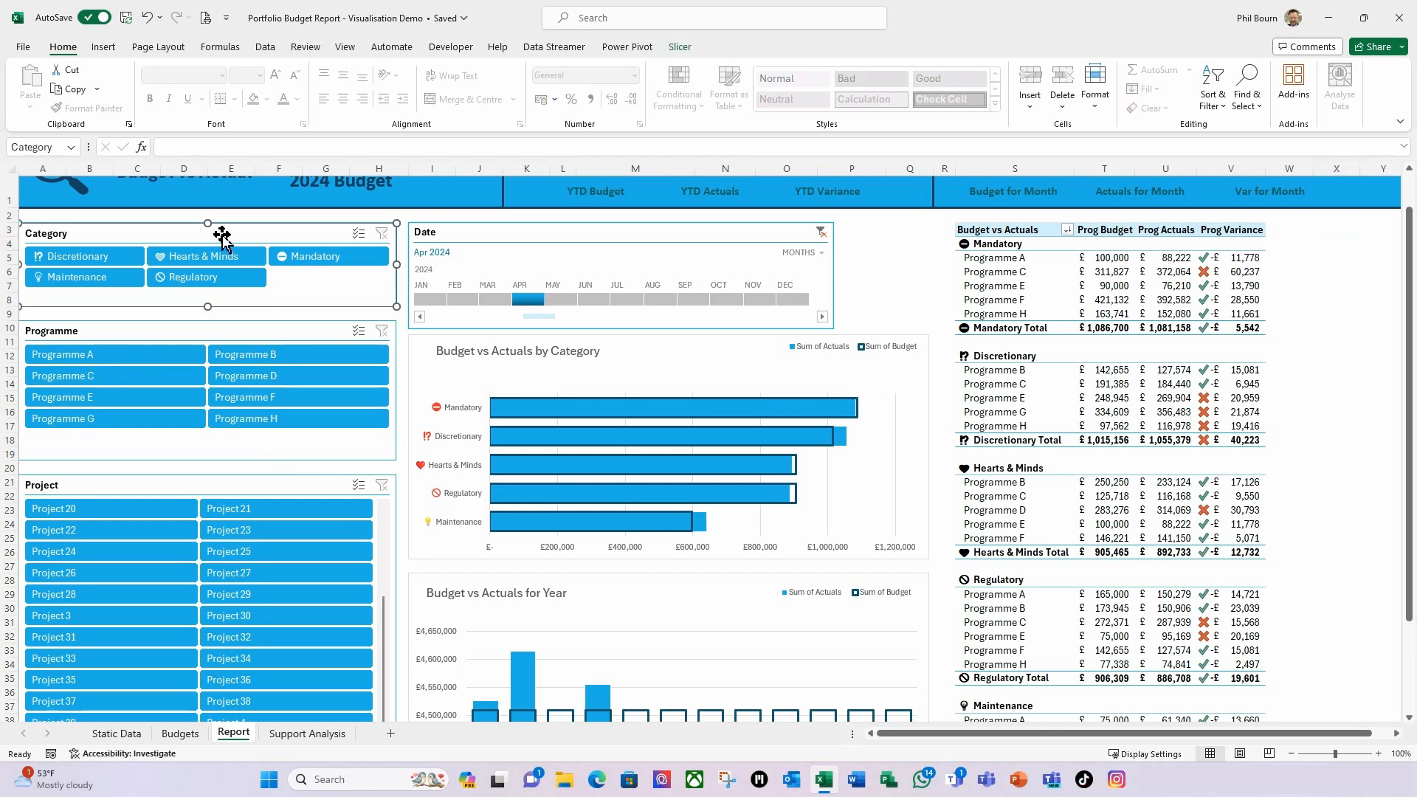
pyautogui.rightClick(270, 237)
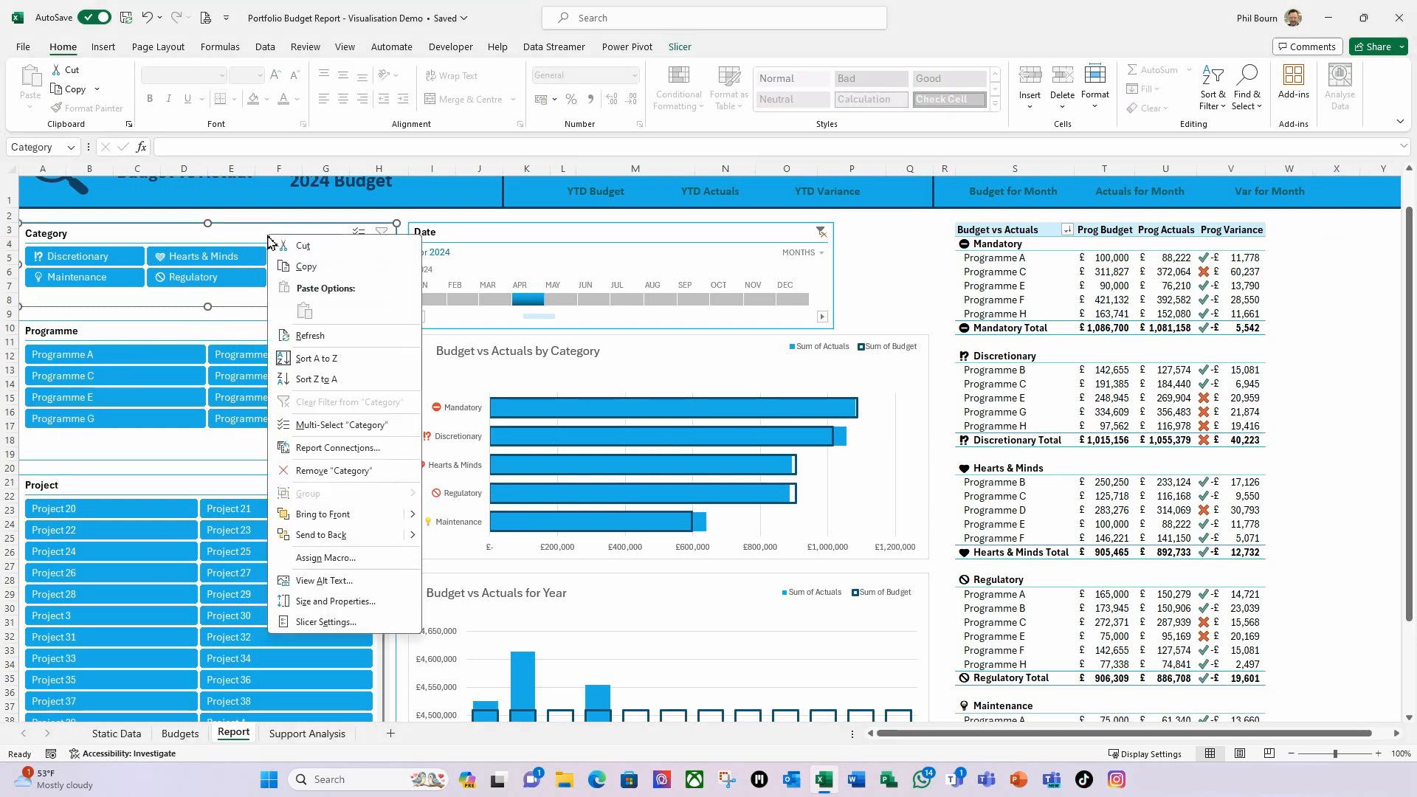
pyautogui.click(342, 448)
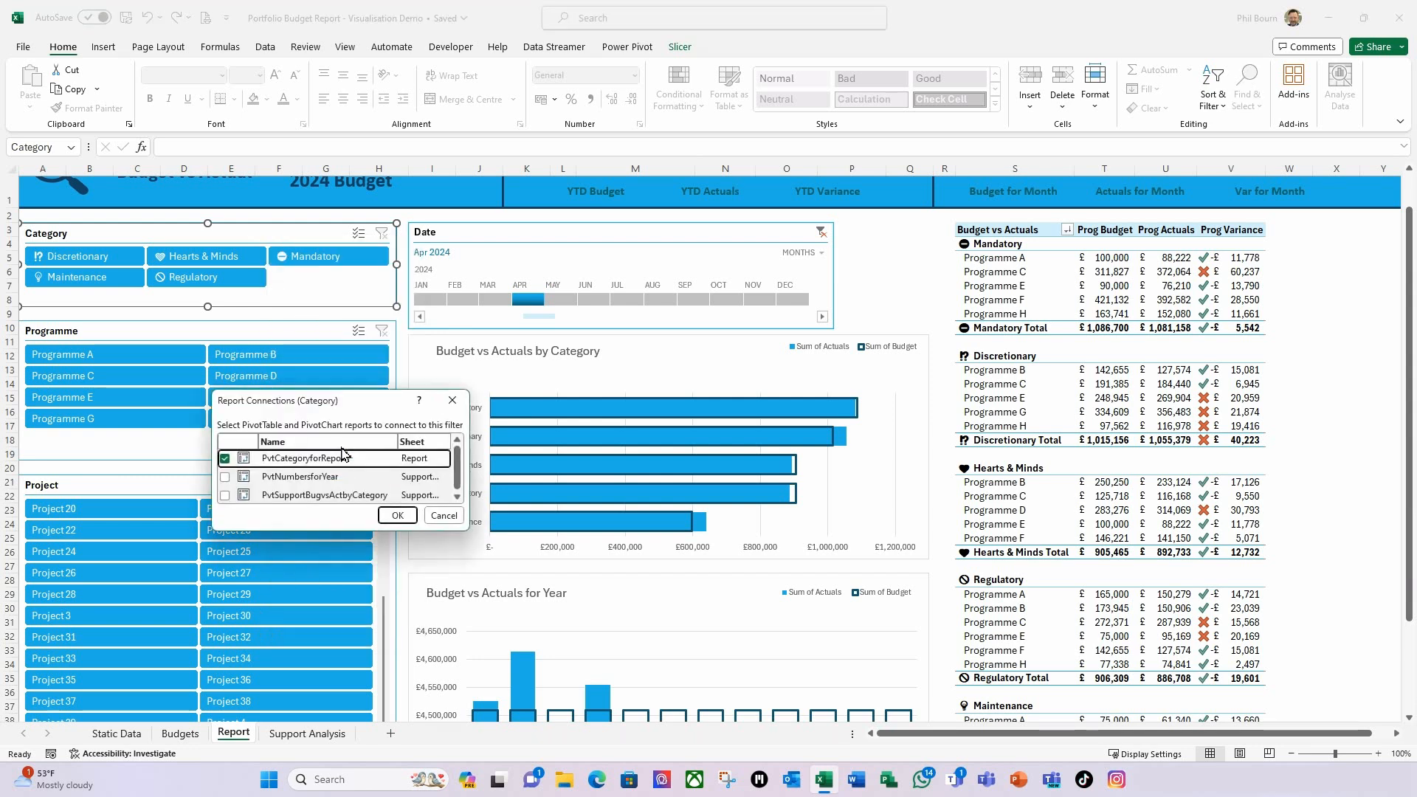
pyautogui.click(224, 477)
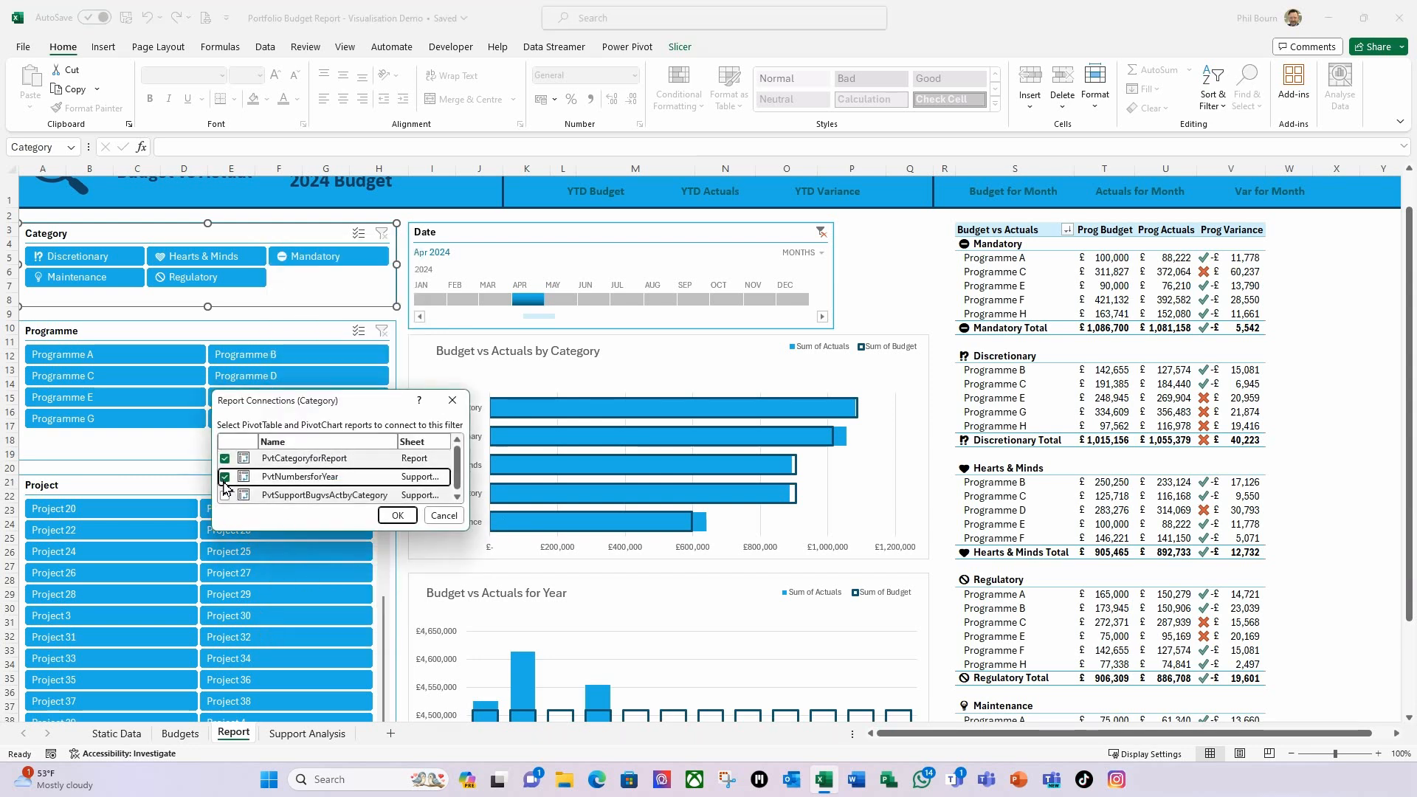
pyautogui.click(224, 495)
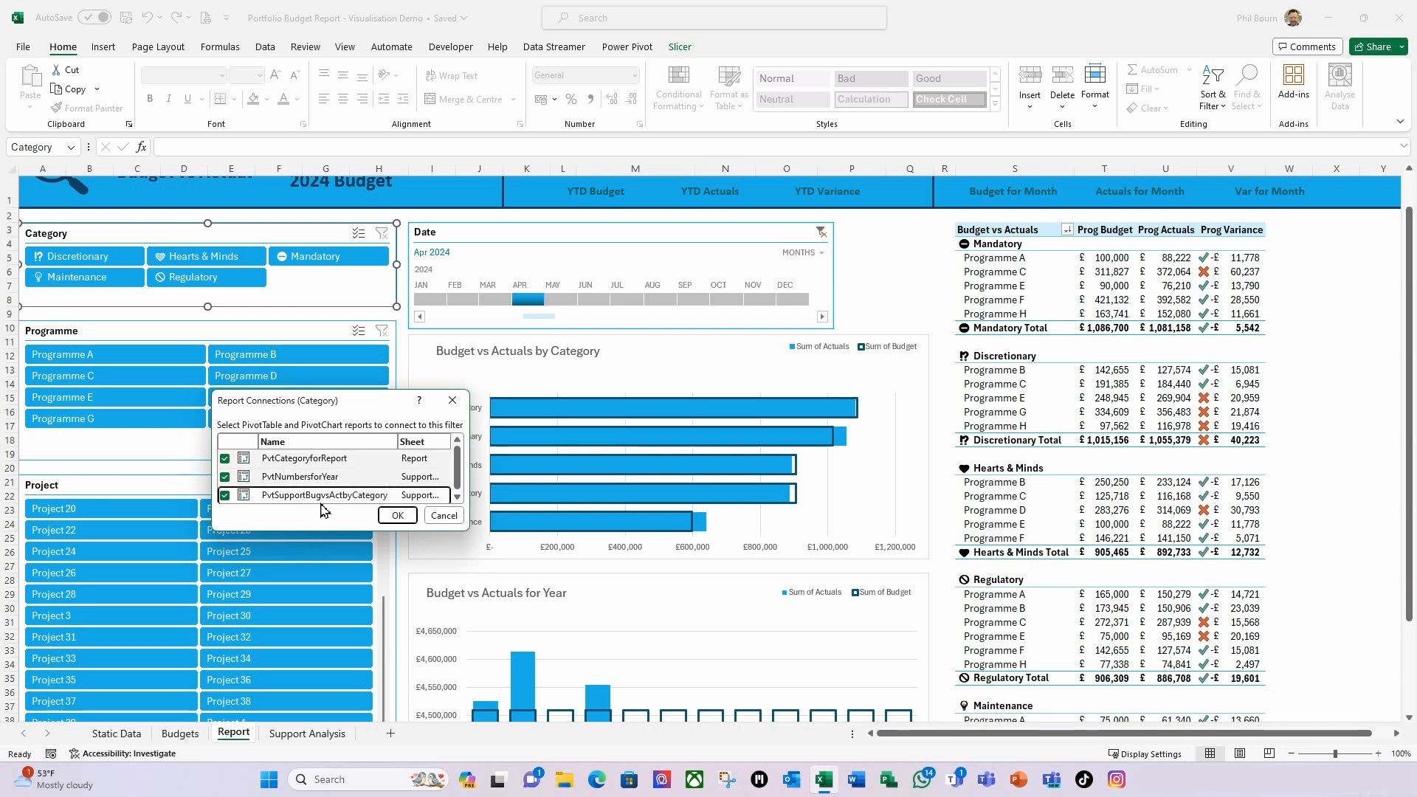
pyautogui.click(395, 517)
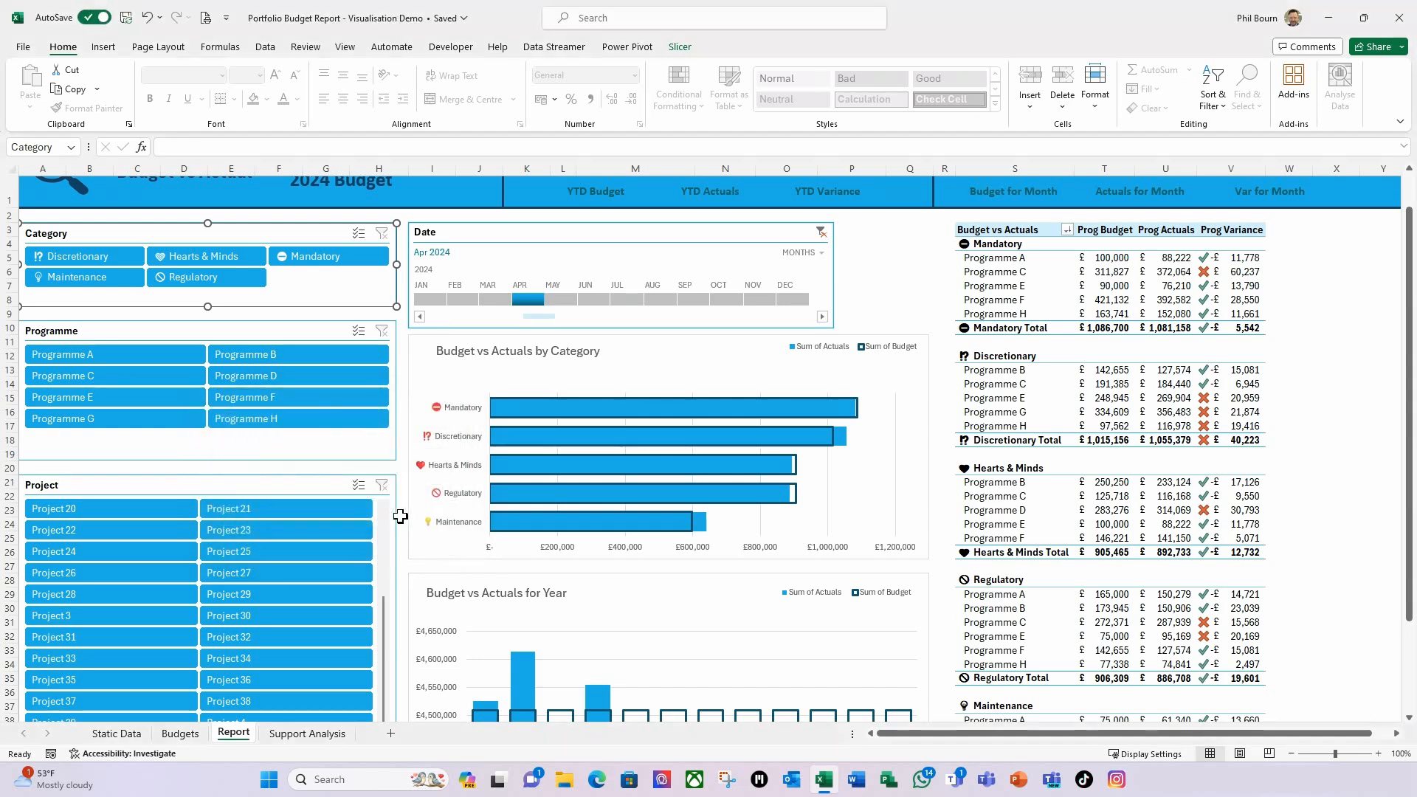
# Step: Add report connections from the Programme slicer to PvtNumbersforYear and PvtSupportBugvsActbyCategory
pyautogui.click(304, 338)
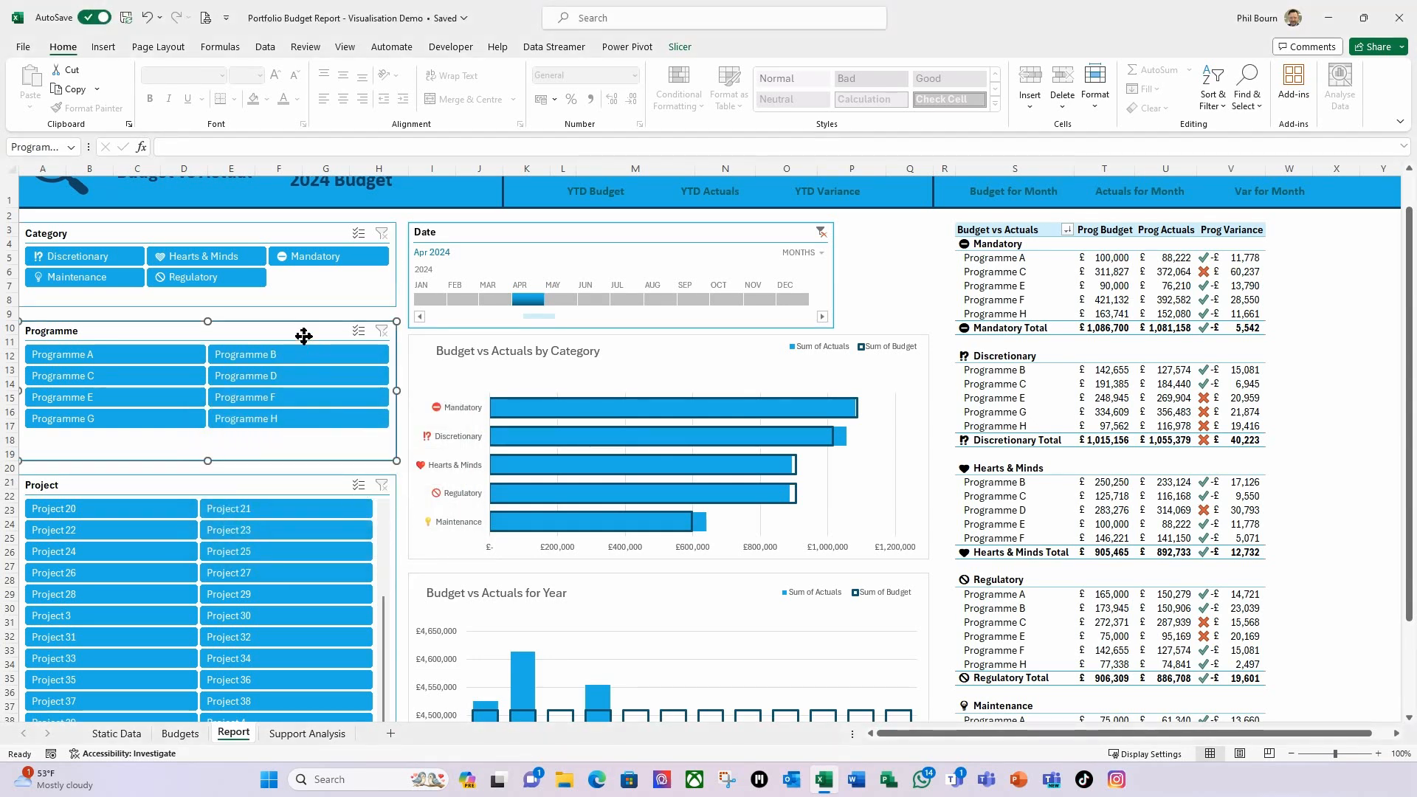
pyautogui.rightClick(304, 337)
pyautogui.click(368, 552)
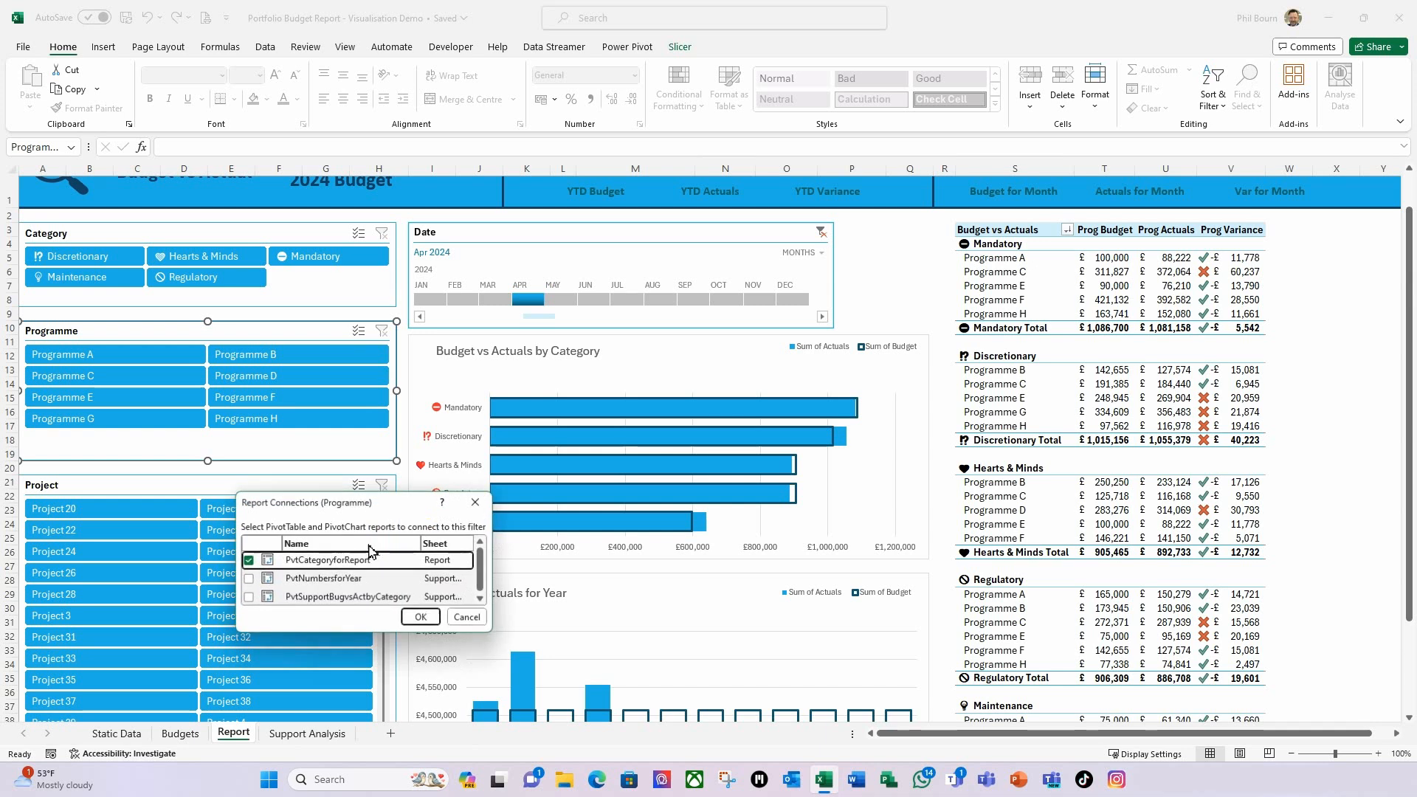
pyautogui.click(249, 579)
pyautogui.click(249, 597)
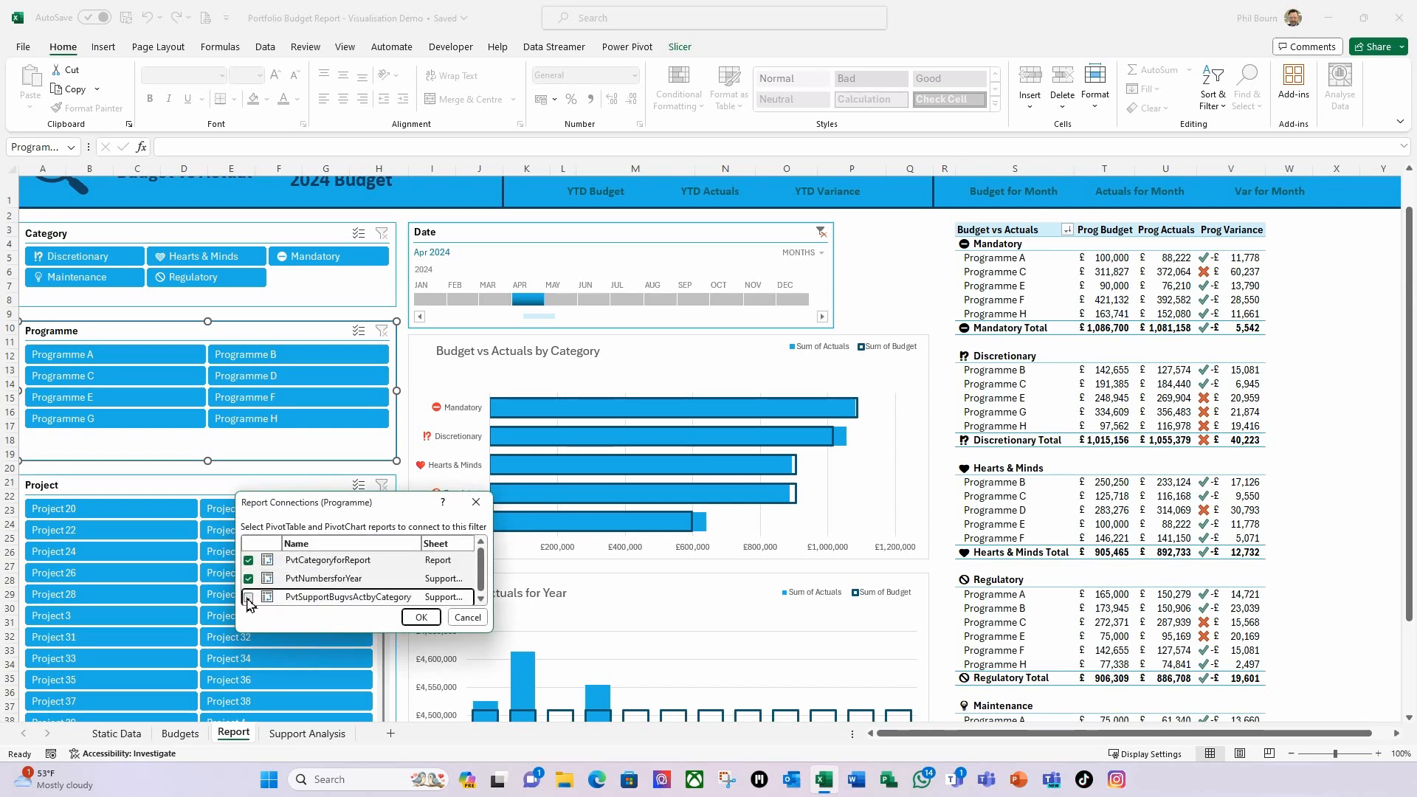
pyautogui.click(421, 617)
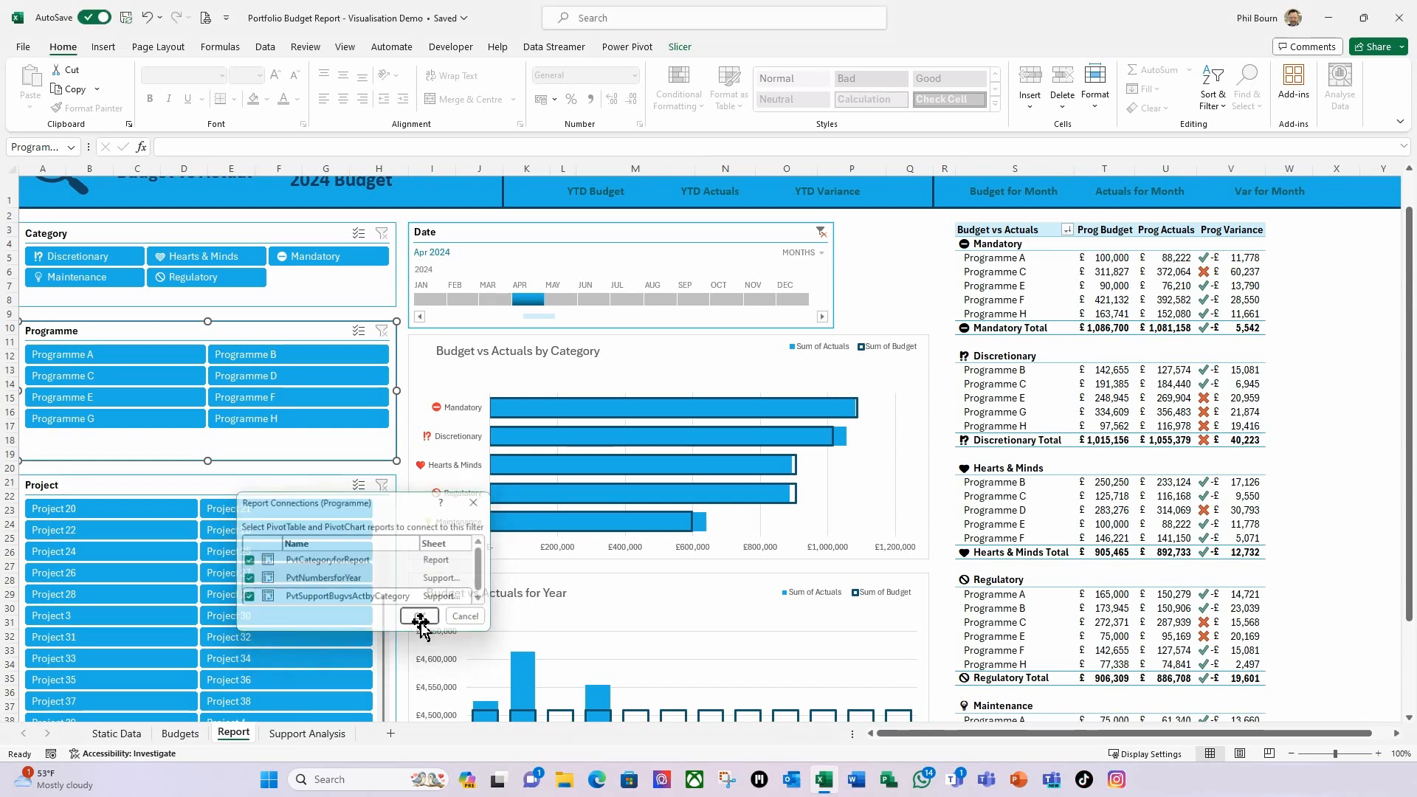
# Step: Link the Project slicer to PvtNumbersforYear and PvtSupportBugvsActbyCategory through its report connections
pyautogui.click(286, 487)
pyautogui.rightClick(286, 488)
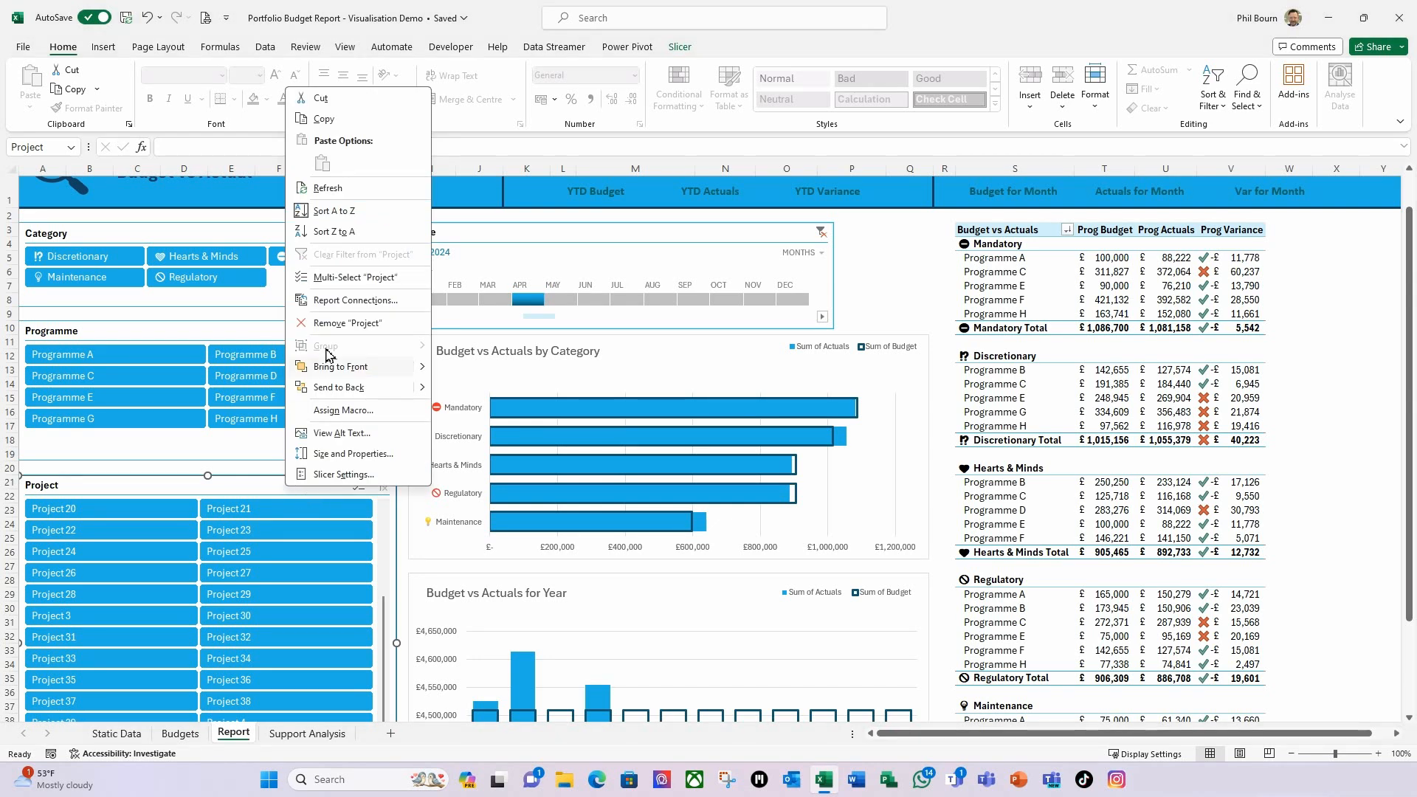
pyautogui.click(342, 313)
pyautogui.click(226, 337)
pyautogui.click(226, 356)
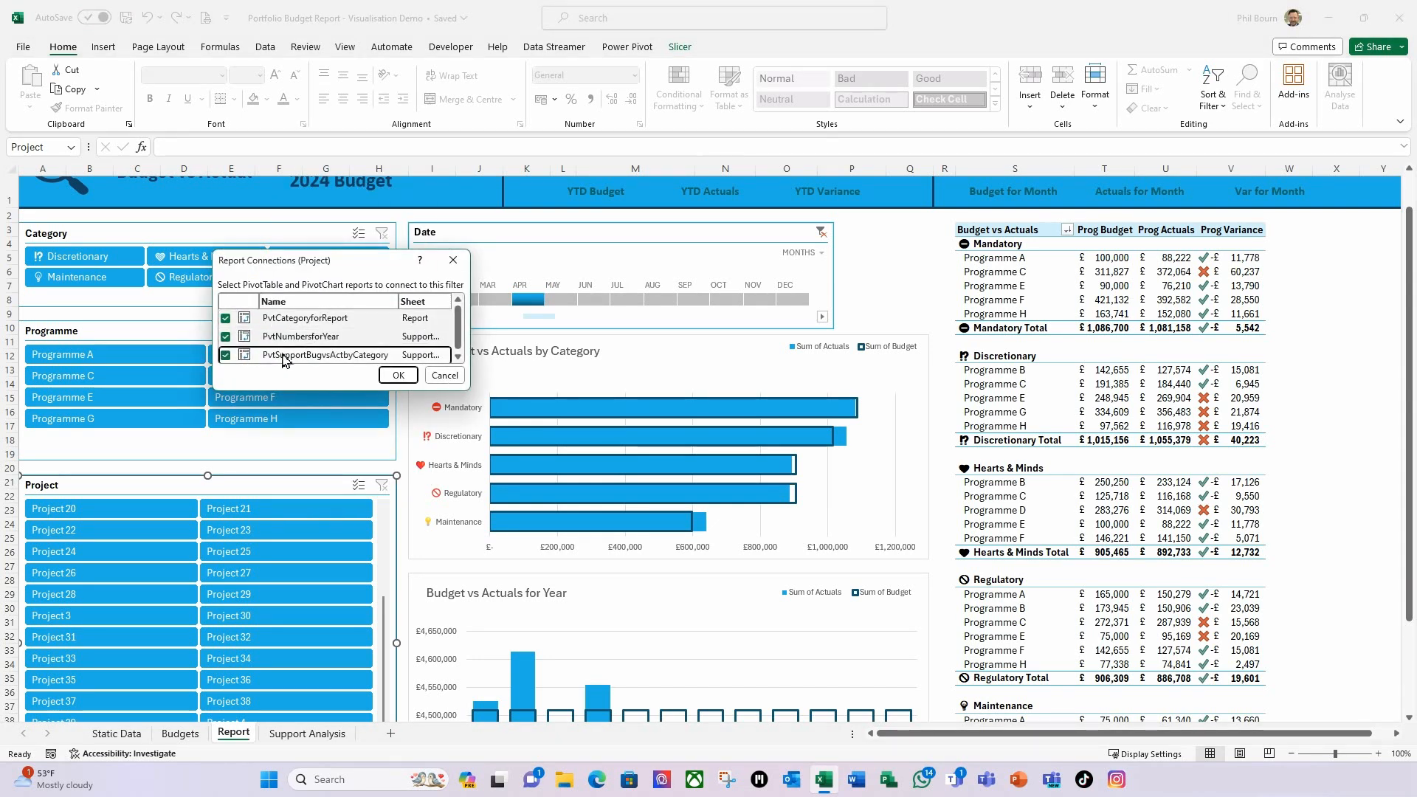
pyautogui.click(398, 375)
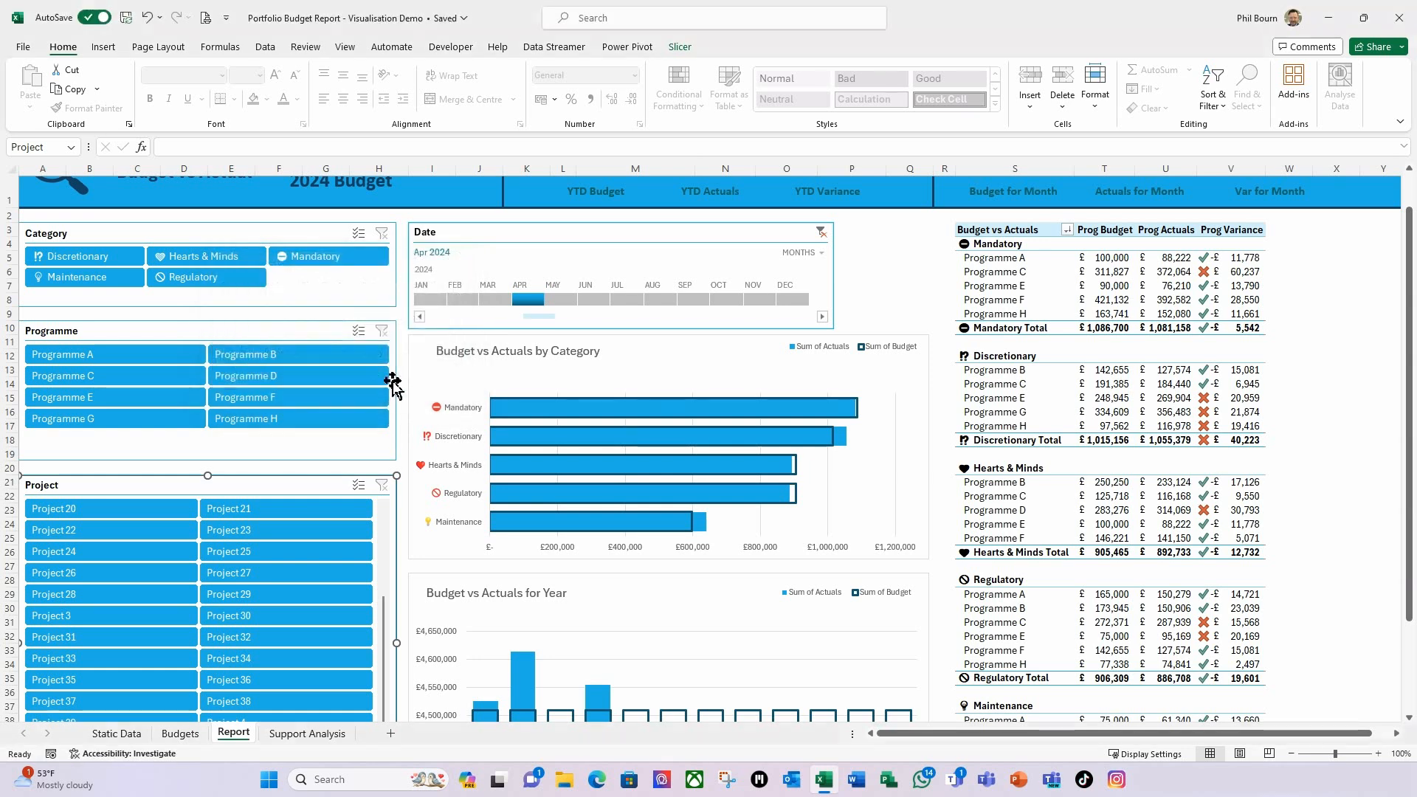
# Step: Switch the Date timeline to January 2024 and on to February 2024
pyautogui.click(1322, 257)
pyautogui.click(429, 299)
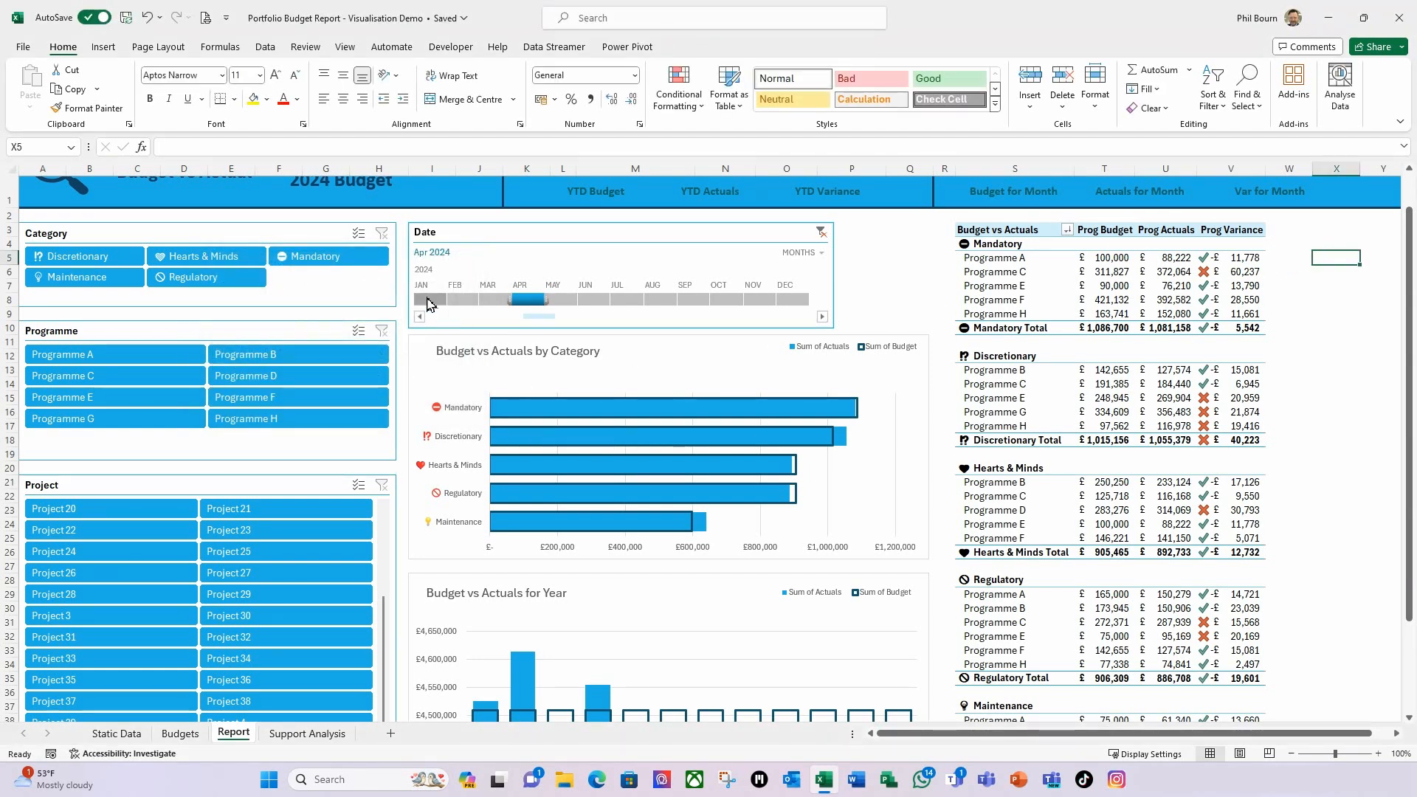
pyautogui.click(462, 300)
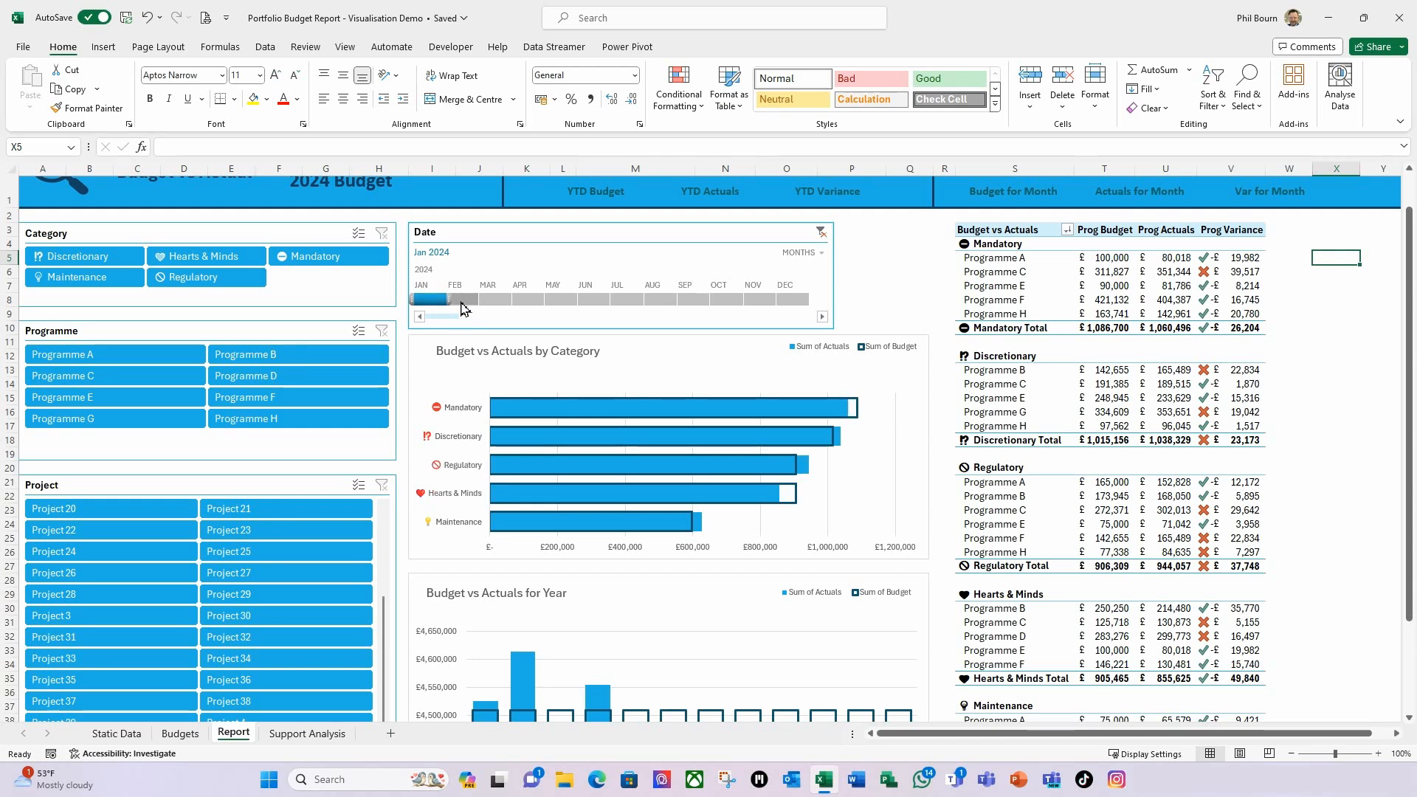
# Step: Test the slicers by filtering the report to the Mandatory category and to Programme E, clearing each filter after checking it
pyautogui.click(315, 258)
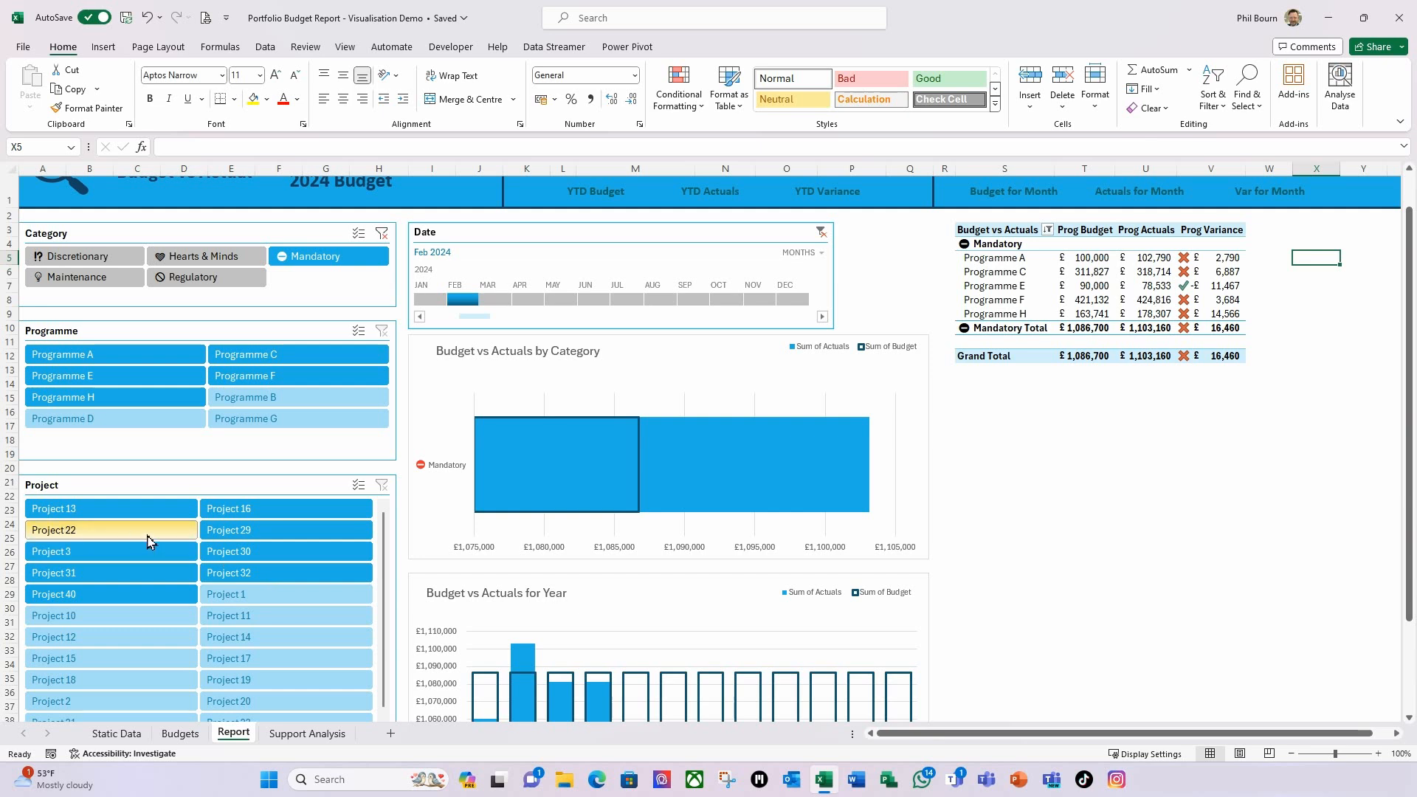
pyautogui.scroll(-3, 796, 517)
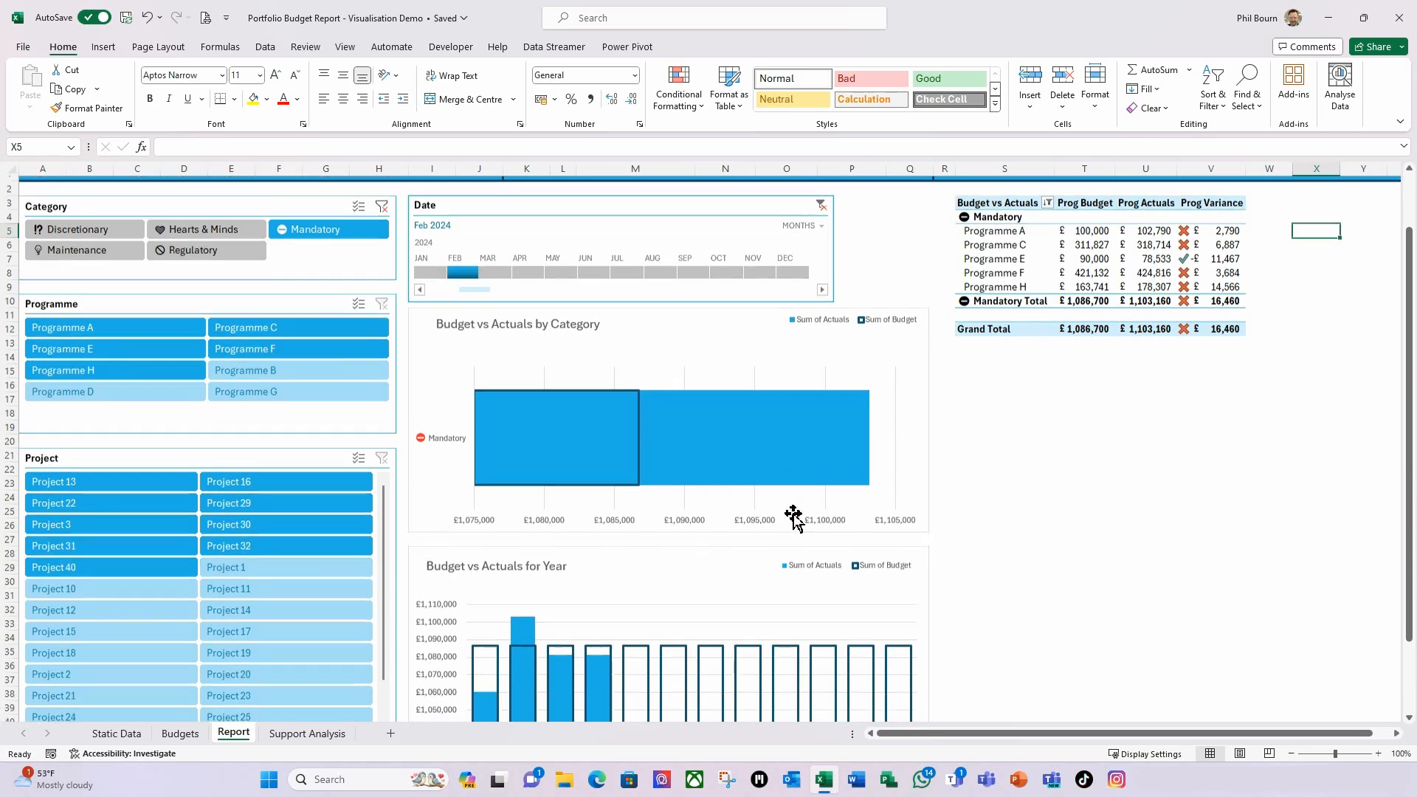
pyautogui.scroll(3, 795, 517)
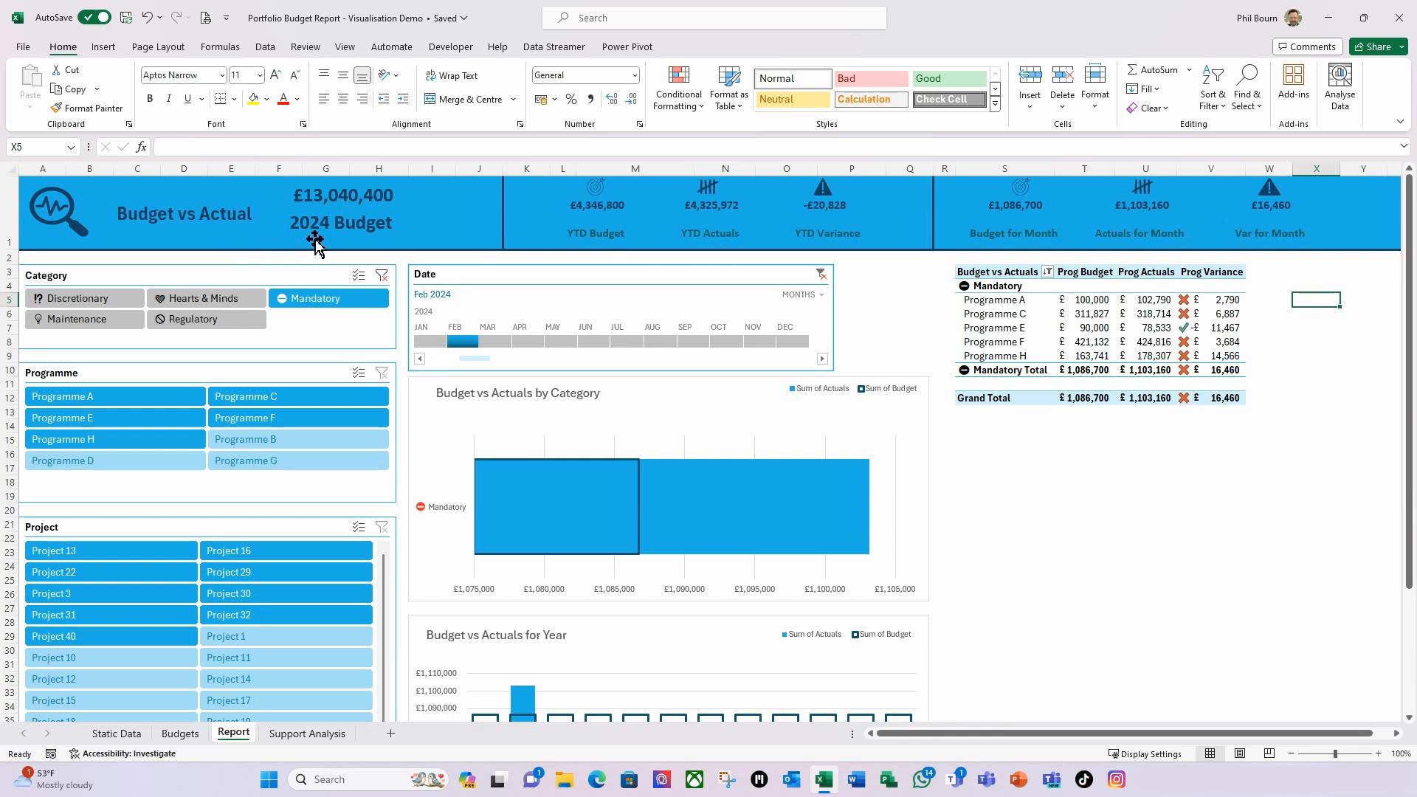
pyautogui.click(382, 276)
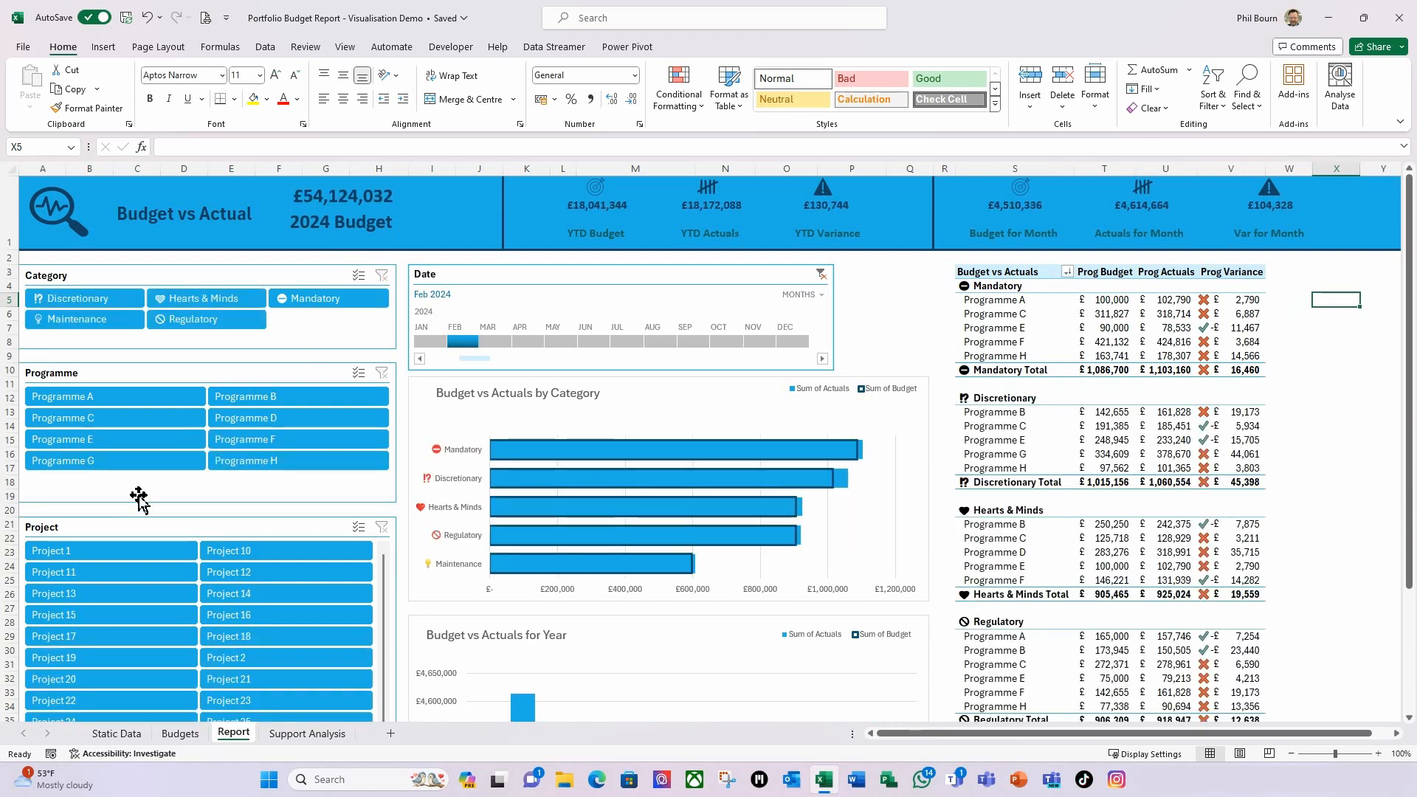
pyautogui.click(120, 441)
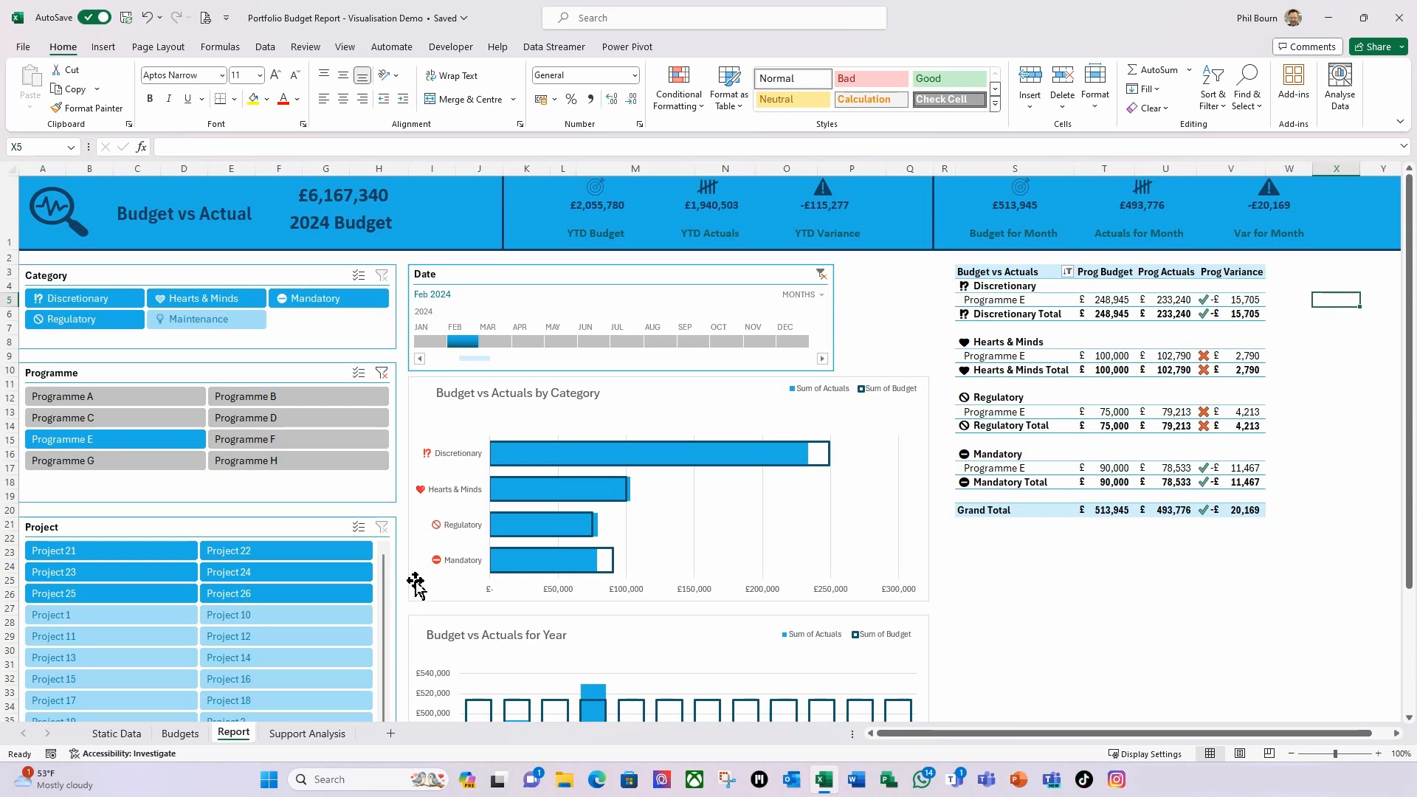
pyautogui.click(382, 375)
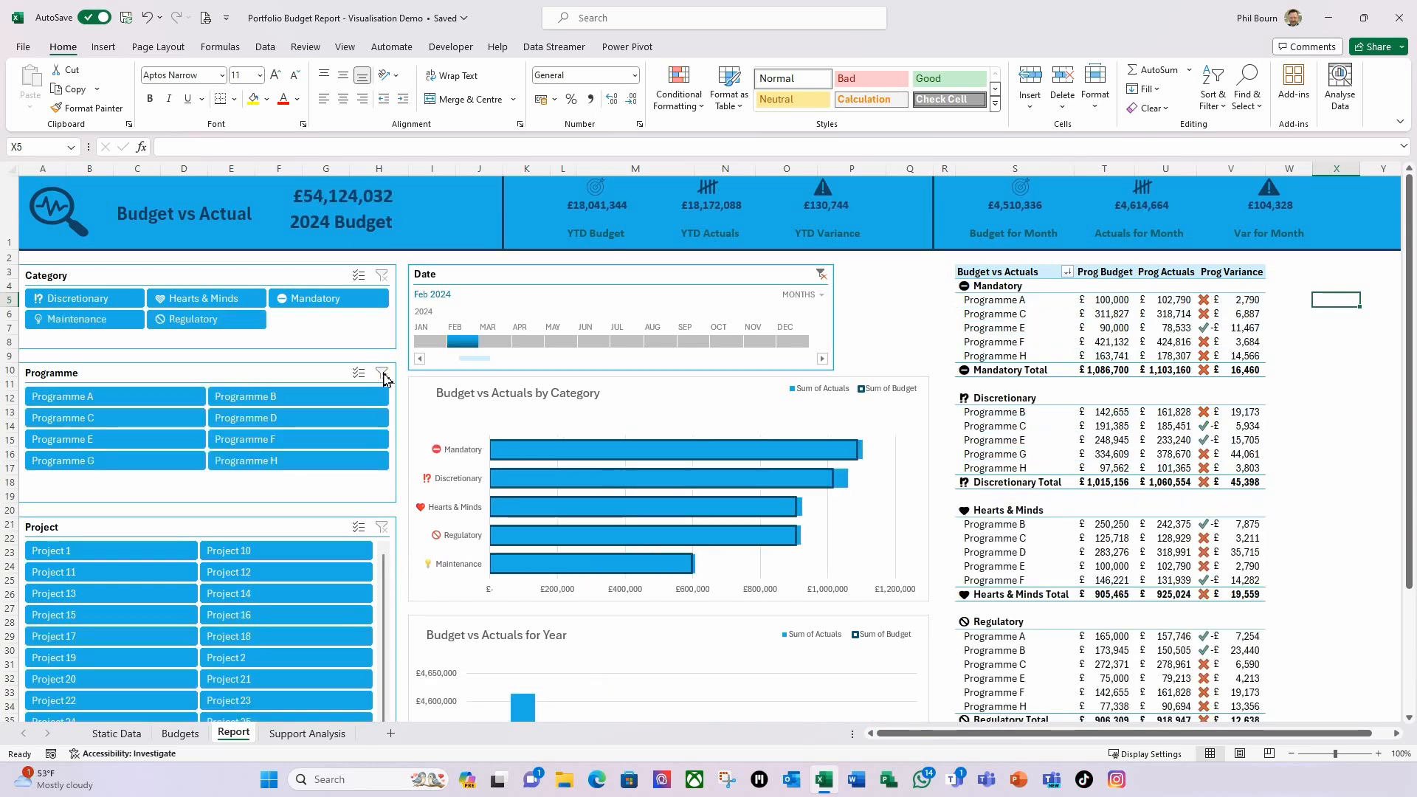